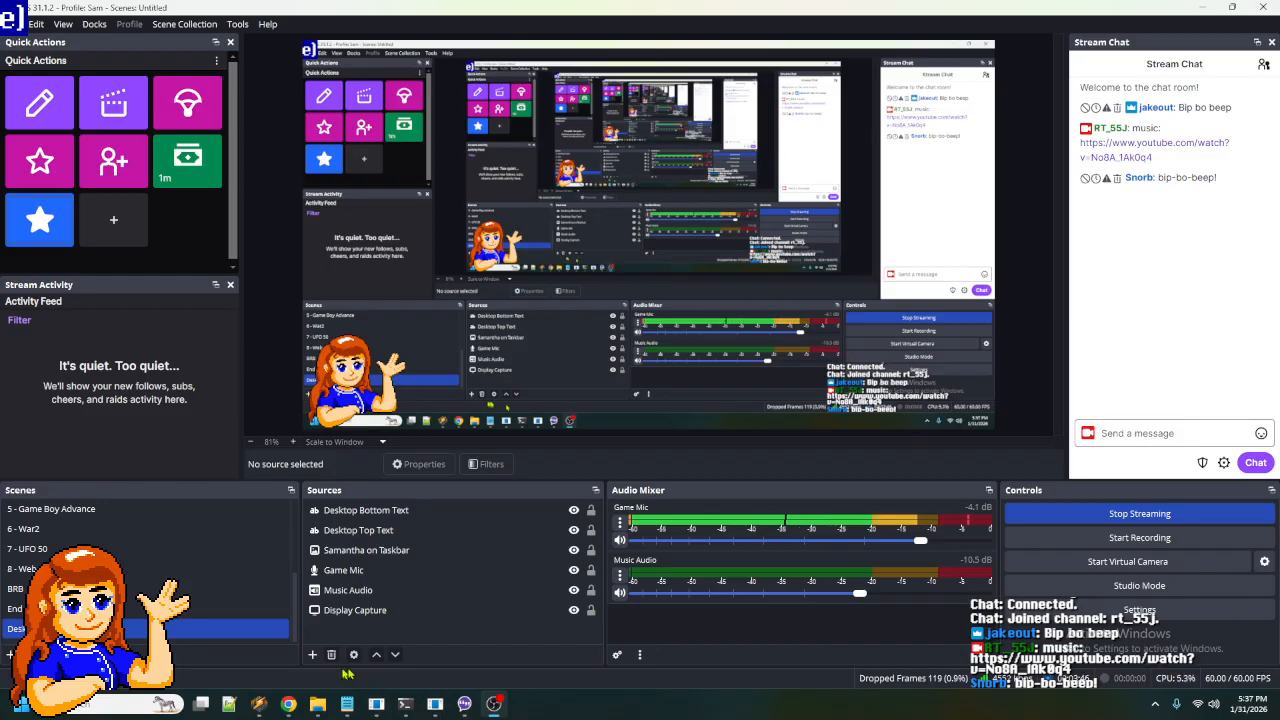
# - Switch to the browser window showing the Museum of ZZT and open the Caves of ZZT Remix page from the Upload Queue
pyautogui.moveTo(288, 703)
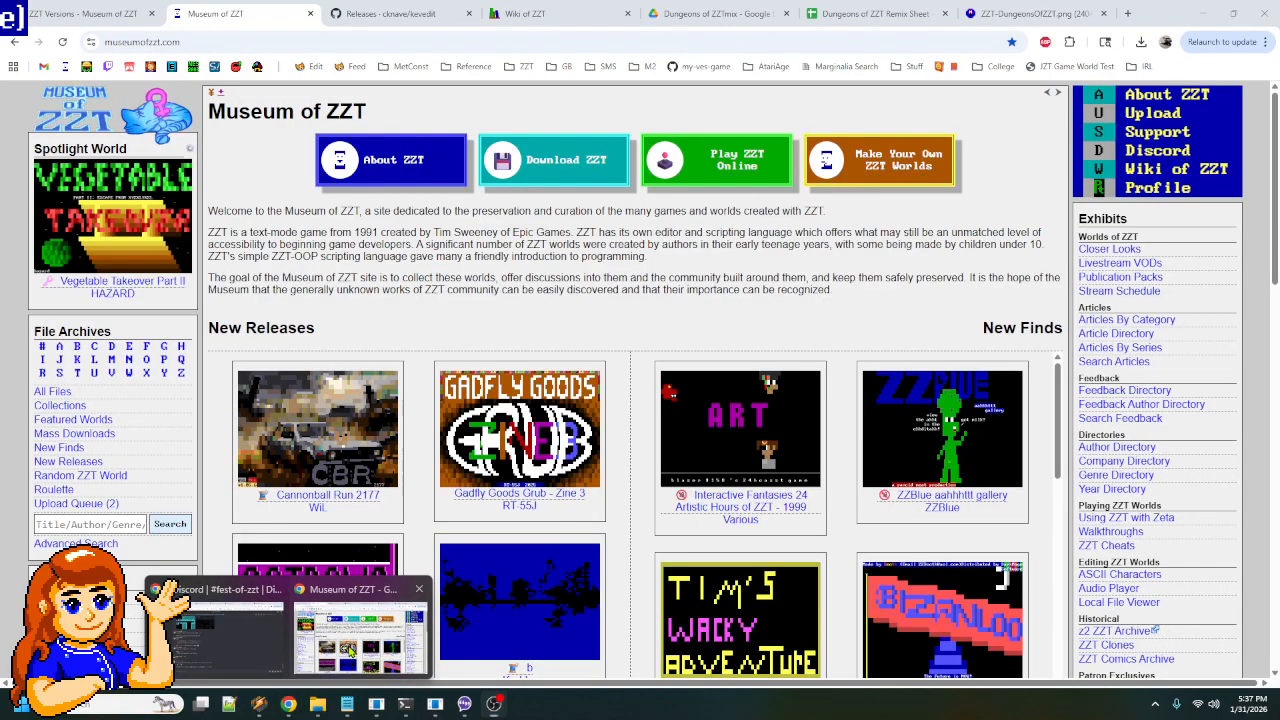
pyautogui.click(350, 652)
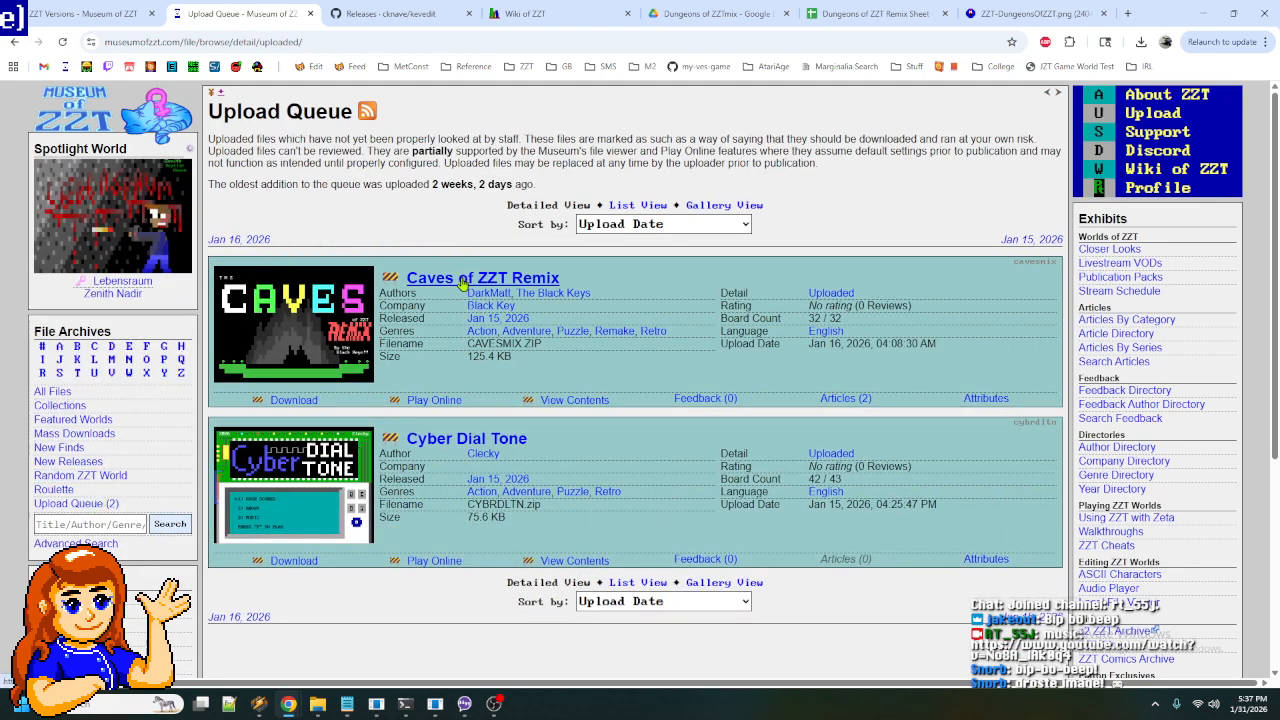
pyautogui.click(461, 280)
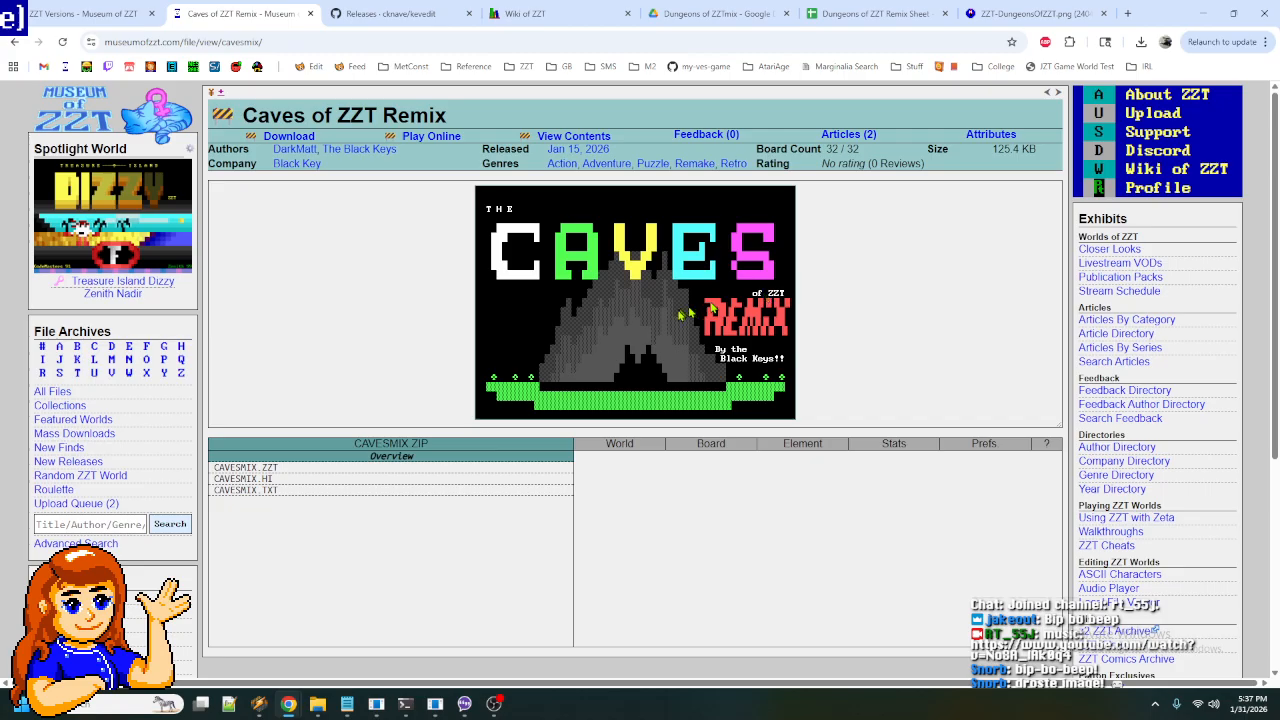
pyautogui.click(494, 704)
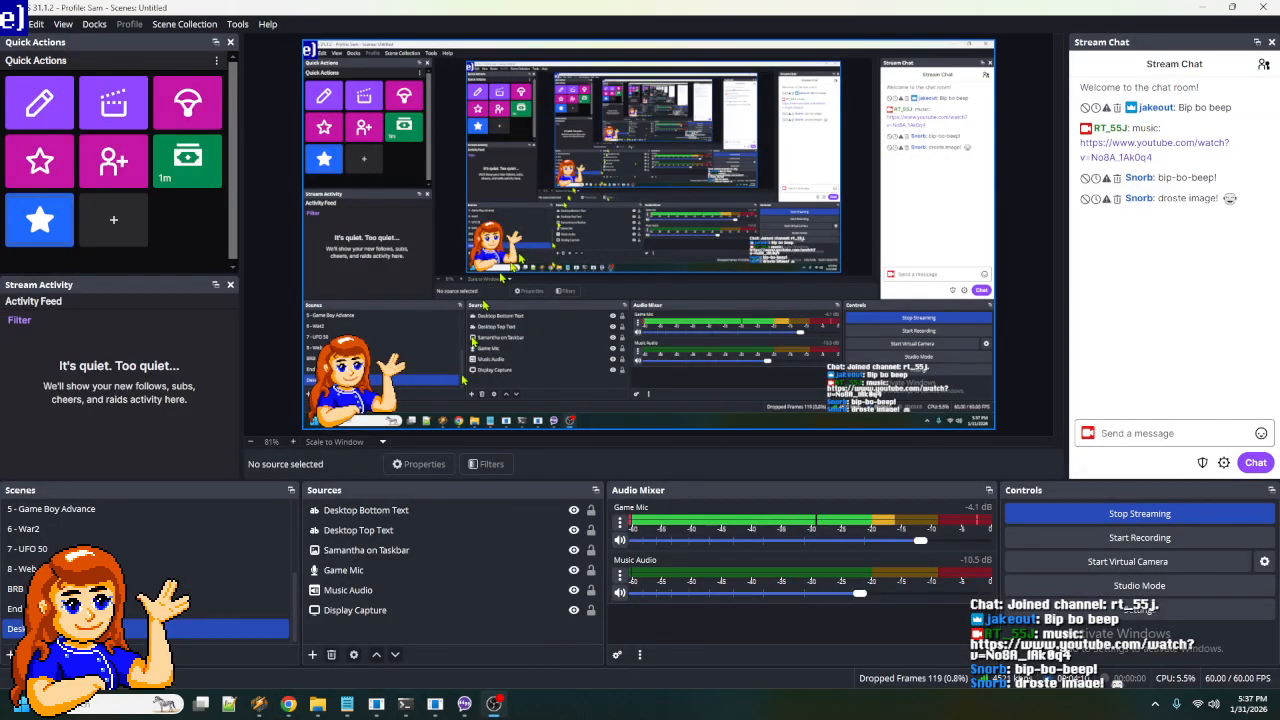
pyautogui.moveTo(288, 704)
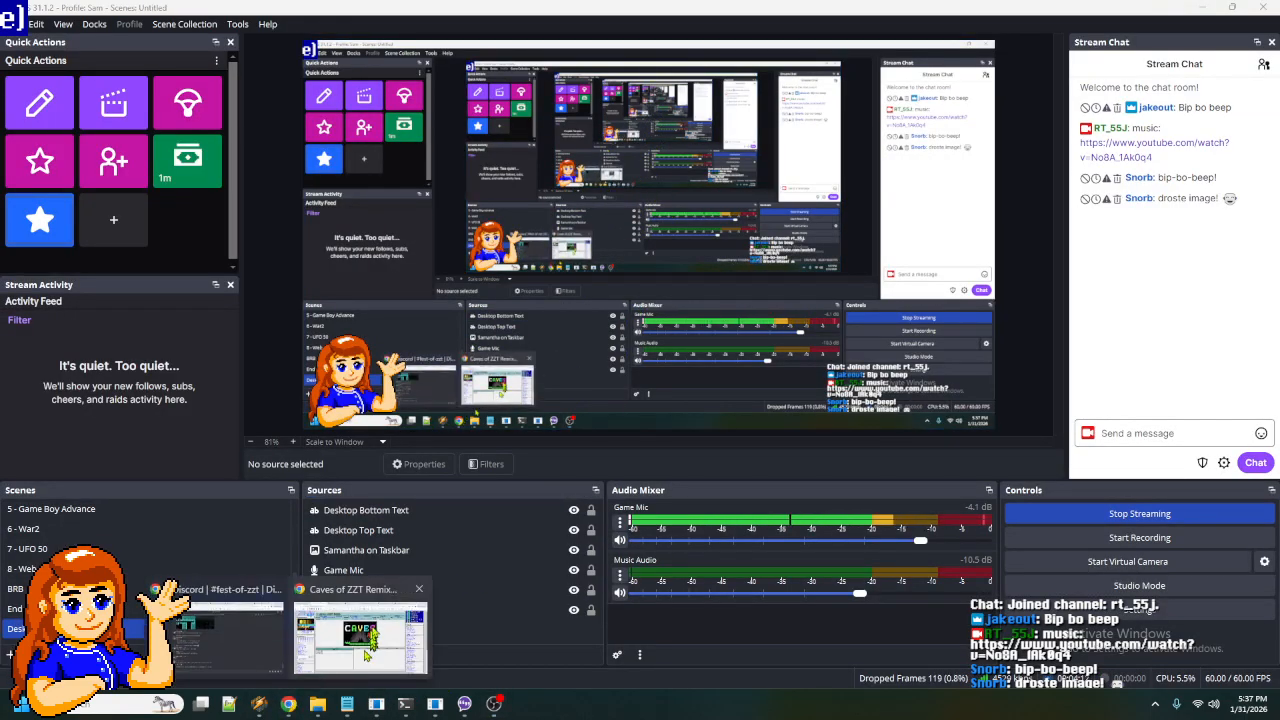
pyautogui.click(390, 628)
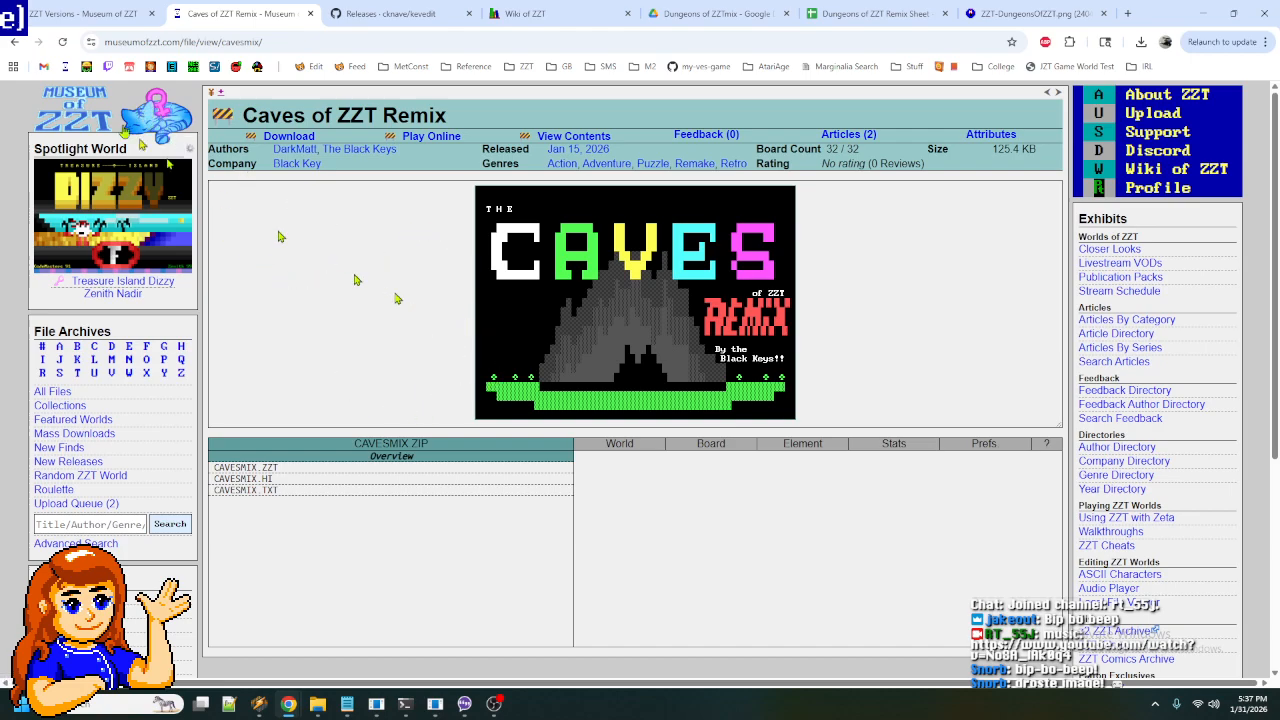
# - Return to the Museum of ZZT home page and highlight its web address museumofzzt.com
pyautogui.click(82, 112)
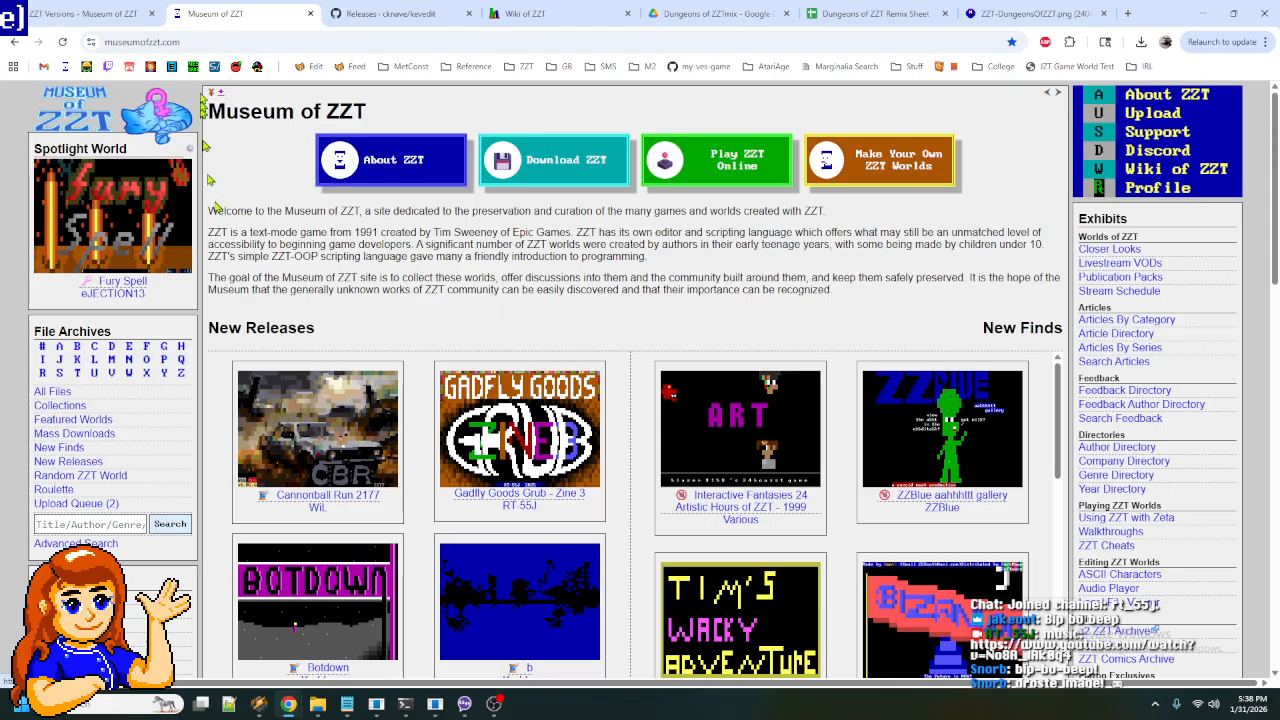
pyautogui.click(183, 44)
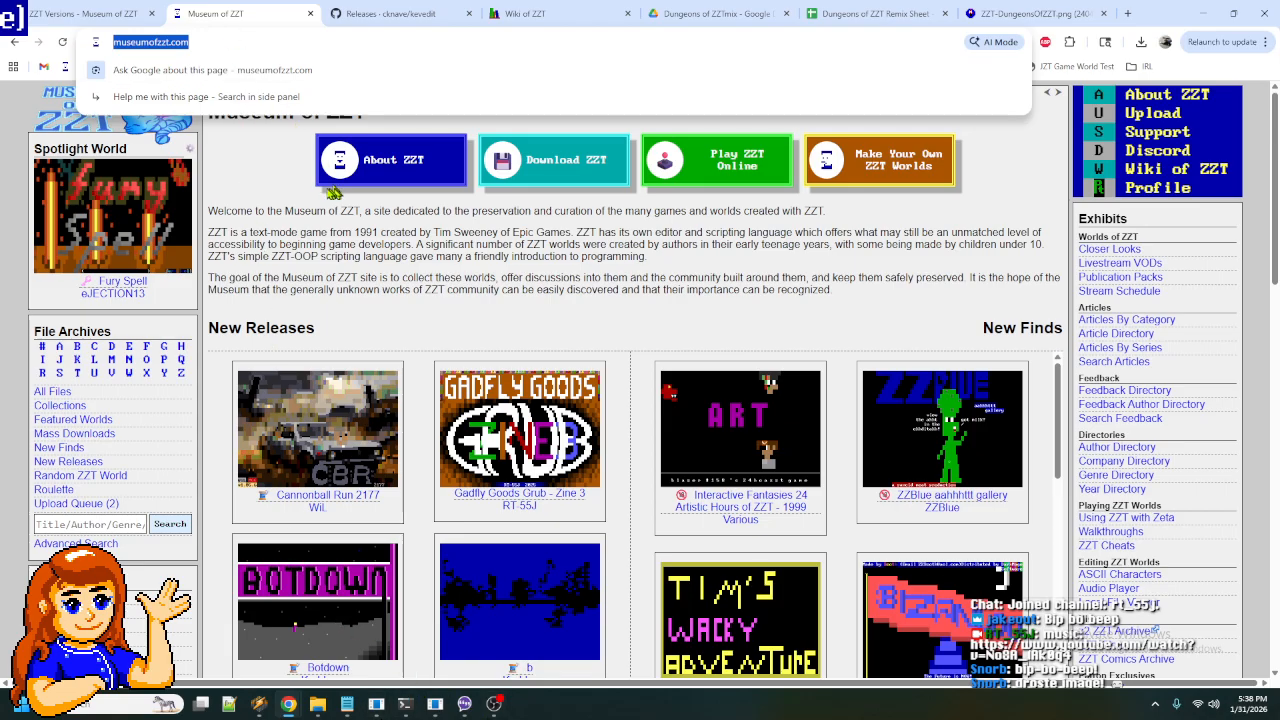
pyautogui.click(279, 193)
pyautogui.click(195, 44)
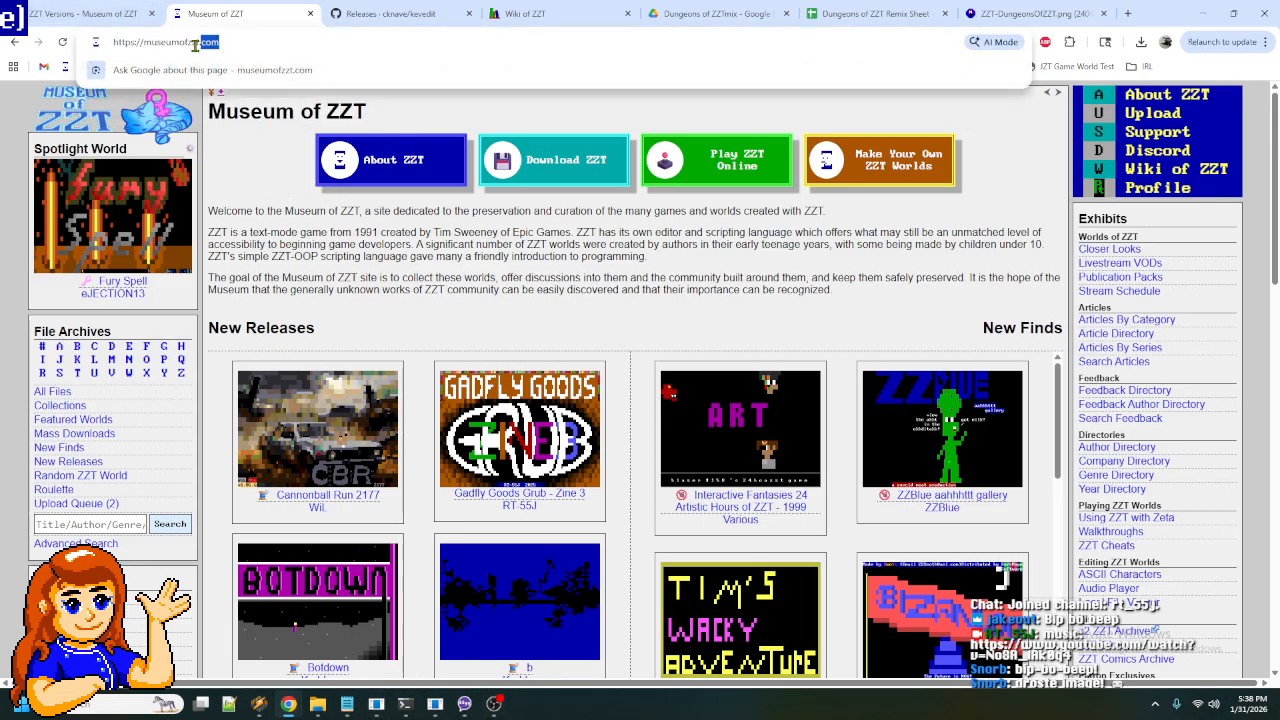
pyautogui.click(245, 175)
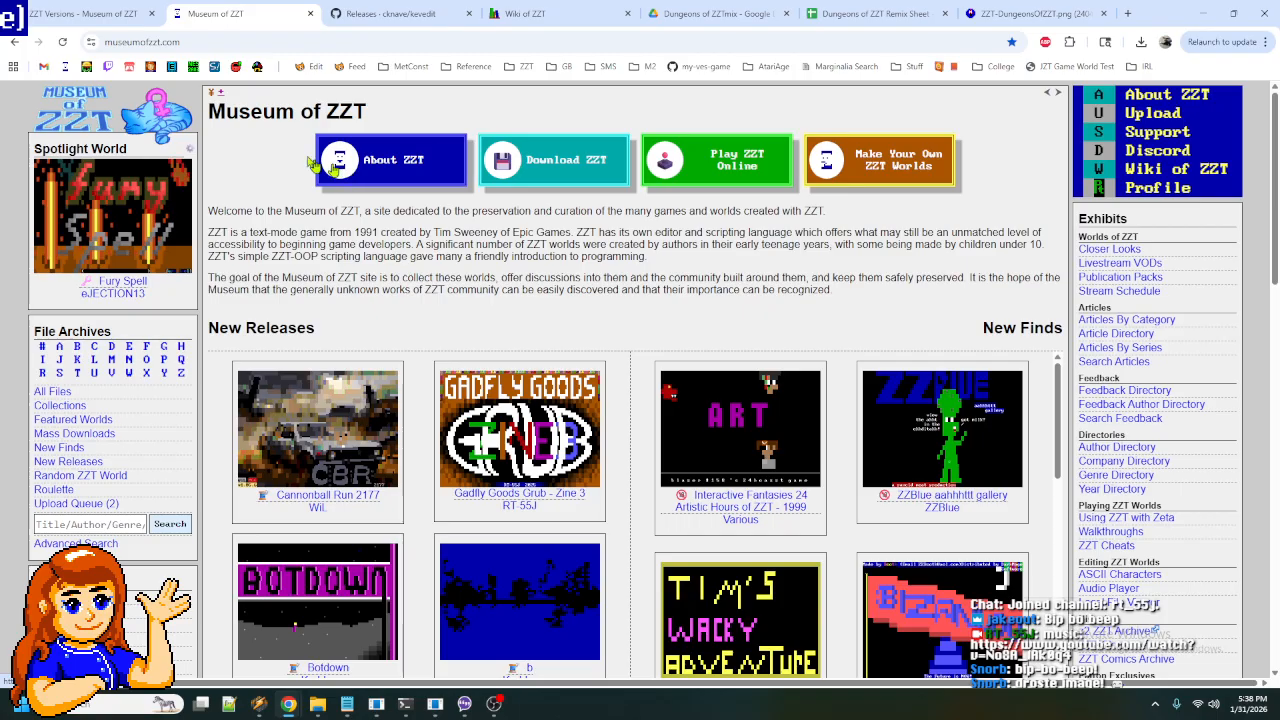
pyautogui.doubleClick(205, 42)
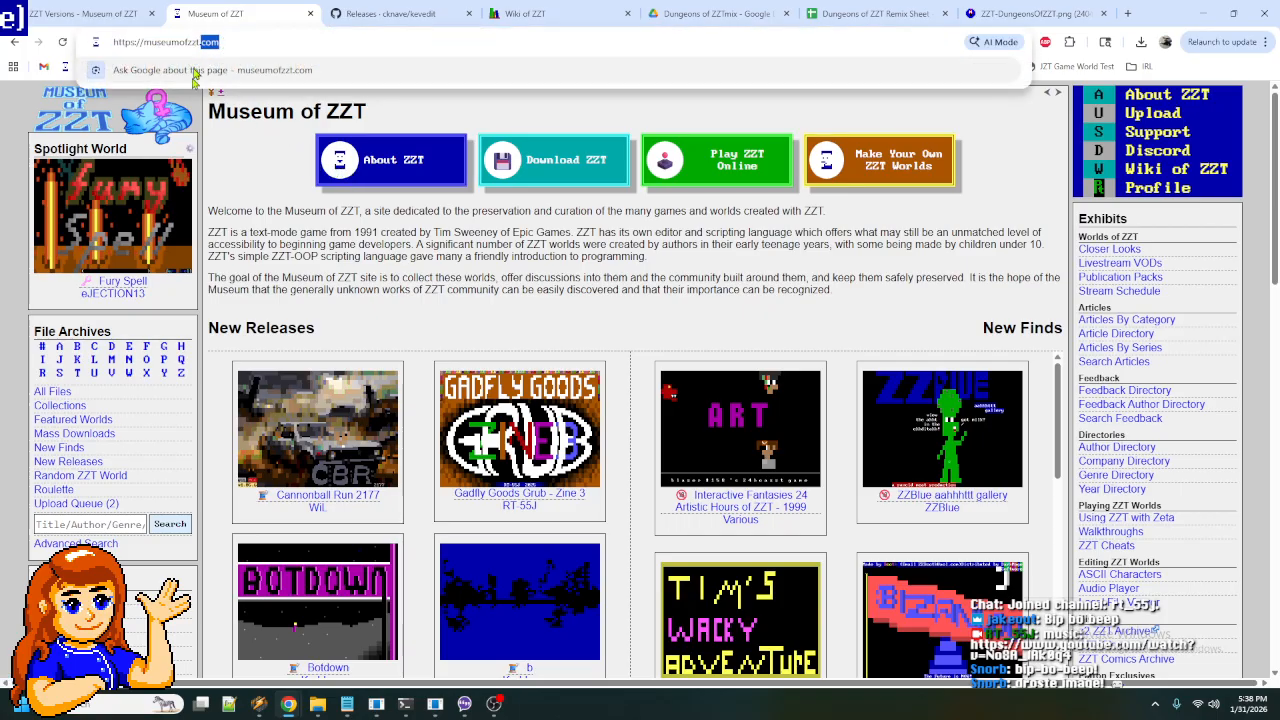
pyautogui.click(275, 163)
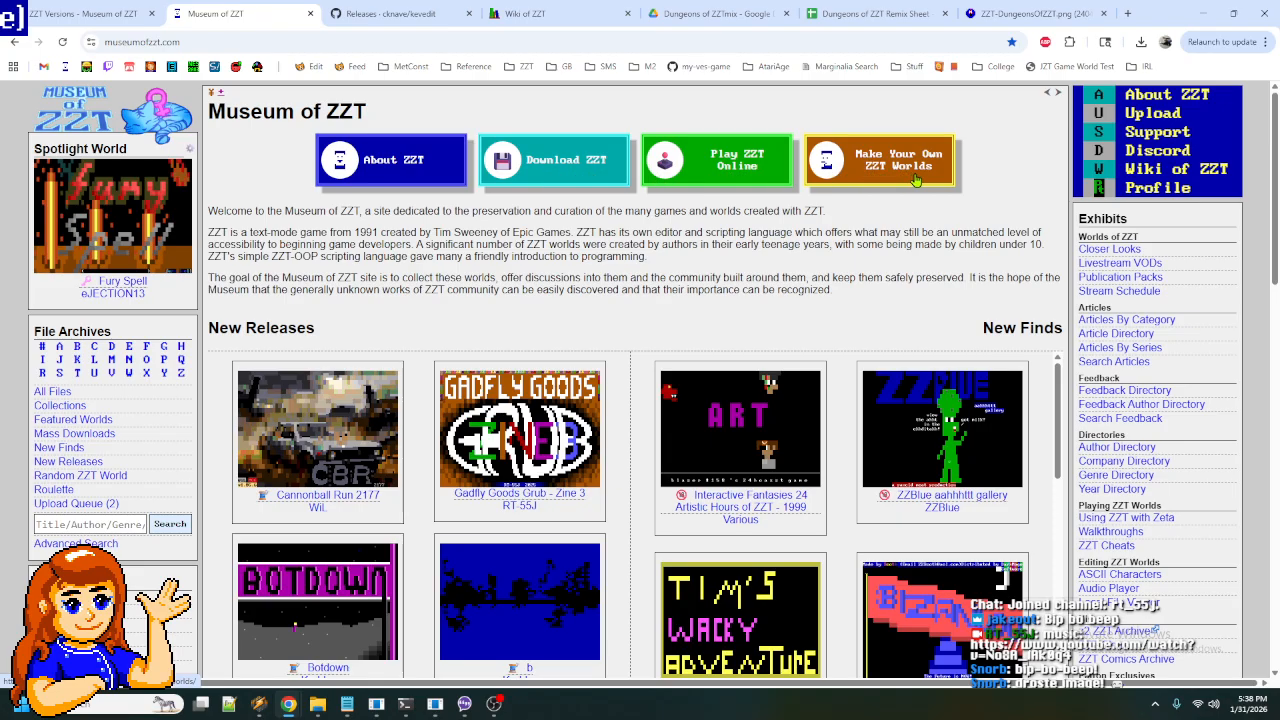
# - Look through the home page's new releases, latest articles and latest feedback sections
pyautogui.scroll(-5, 1010, 160)
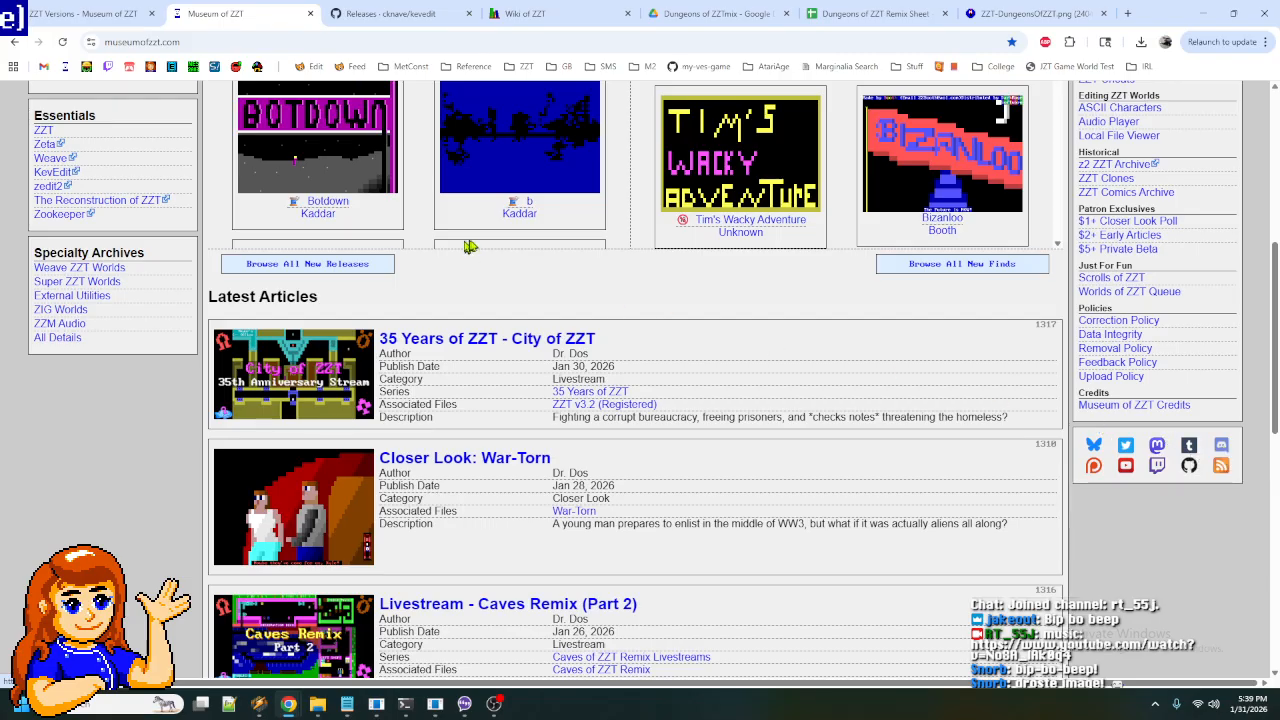
pyautogui.scroll(-15, 480, 260)
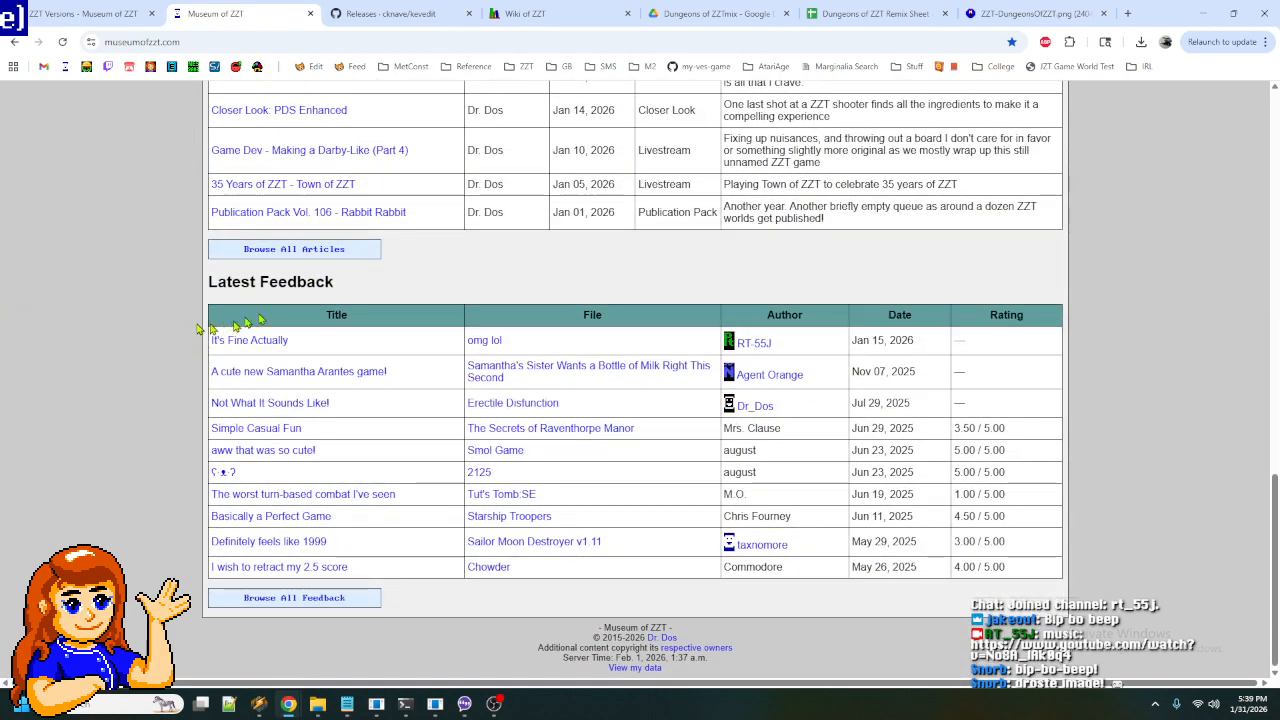
pyautogui.scroll(7, 277, 568)
pyautogui.scroll(-3, 277, 568)
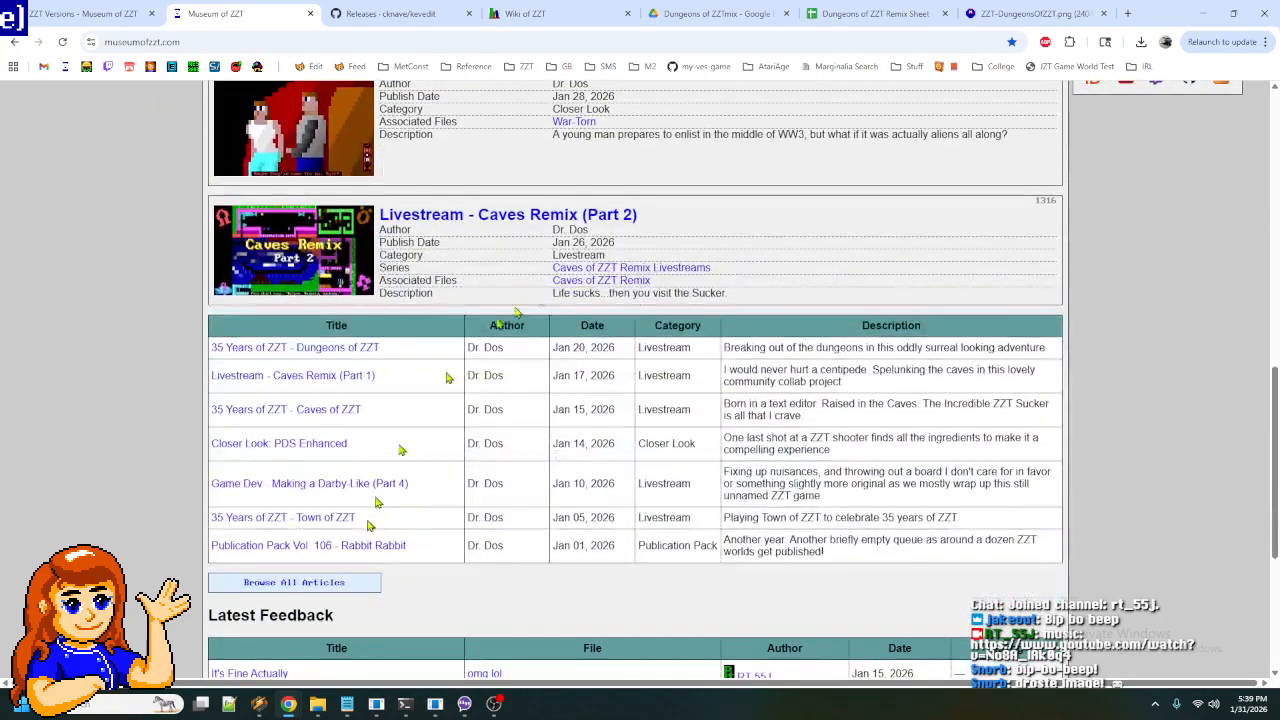
pyautogui.scroll(10, 410, 425)
pyautogui.scroll(-3, 410, 425)
pyautogui.scroll(3, 410, 425)
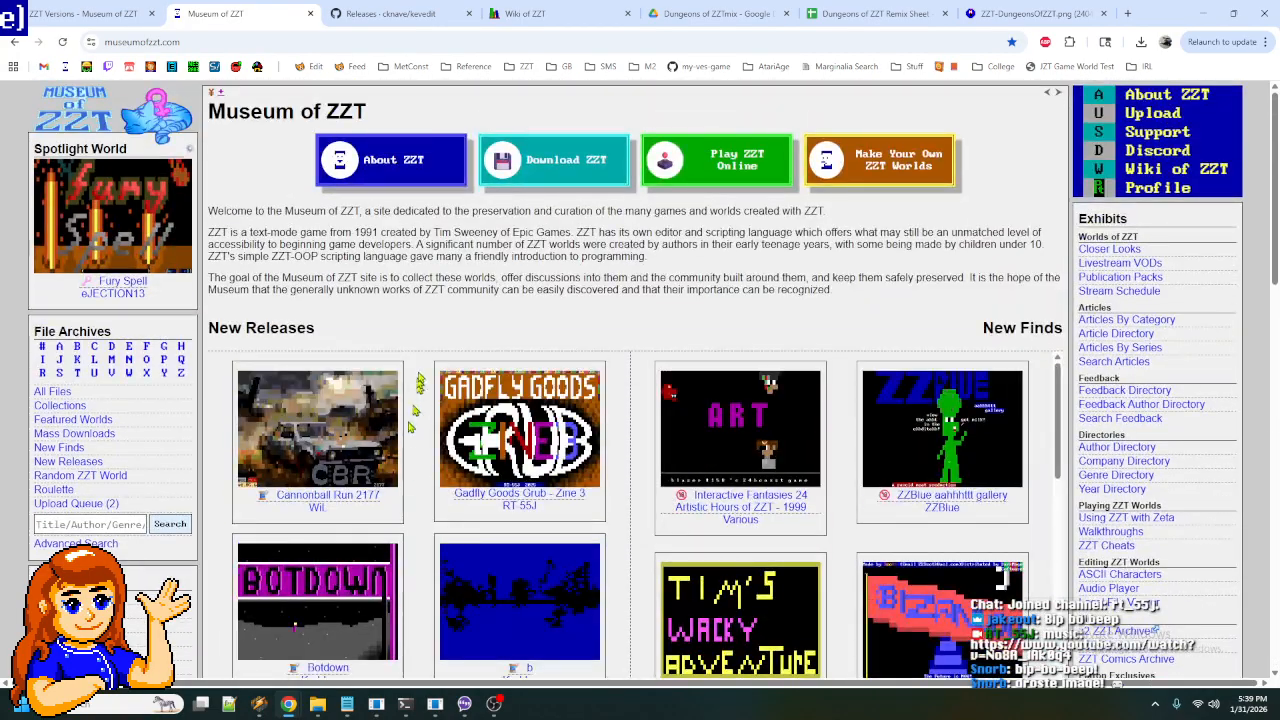
# - Open the ZZT v3.2 (Registered) page from the ZZT Versions article and start its download, cancelling the save
pyautogui.click(558, 176)
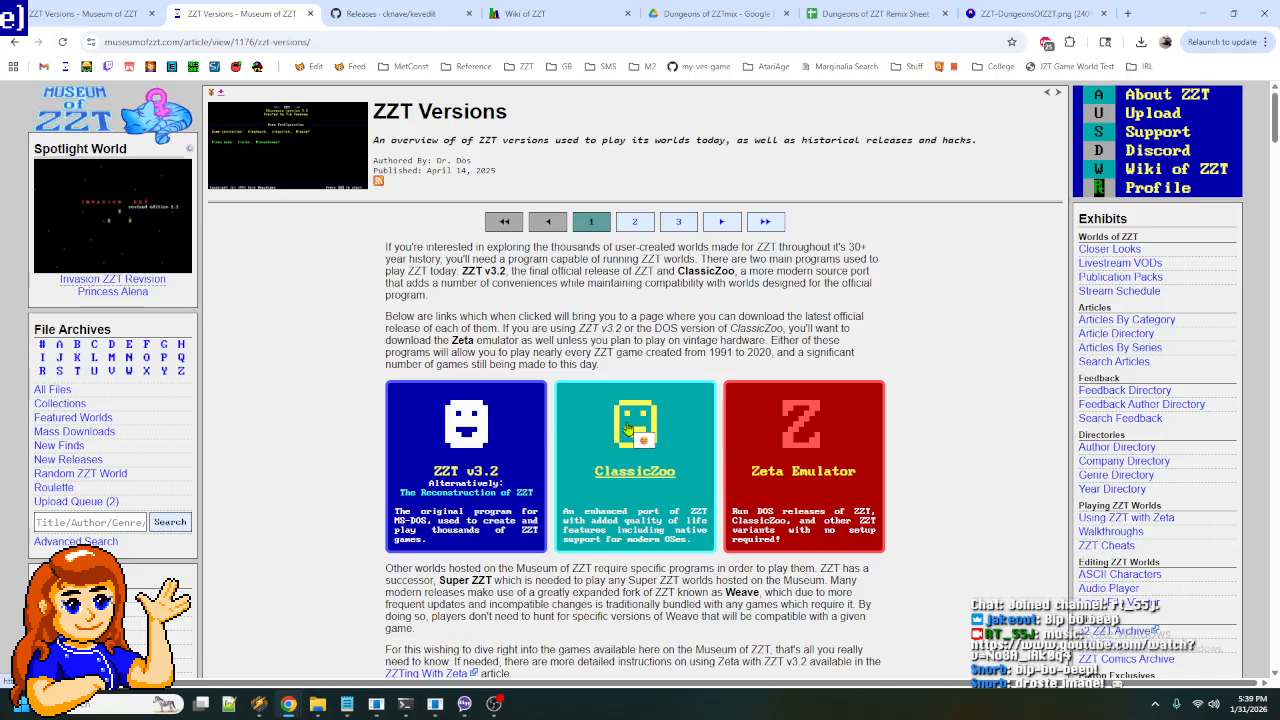
pyautogui.click(457, 437)
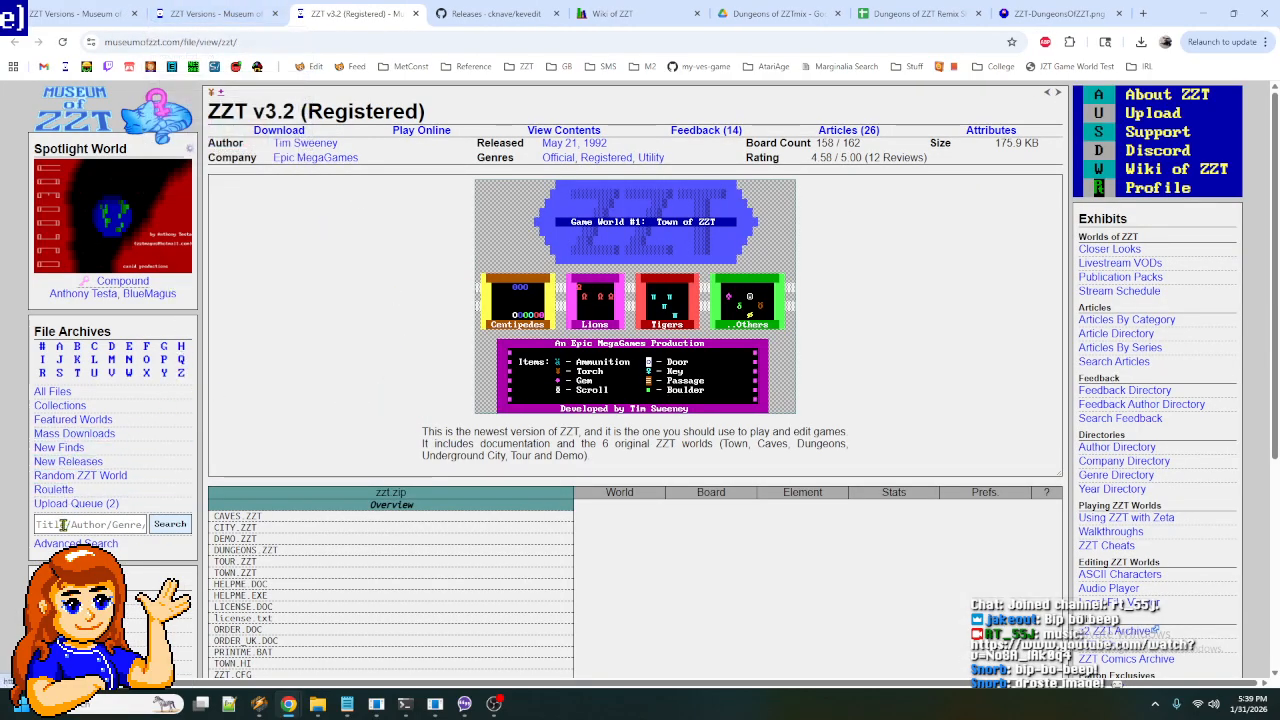
pyautogui.click(268, 134)
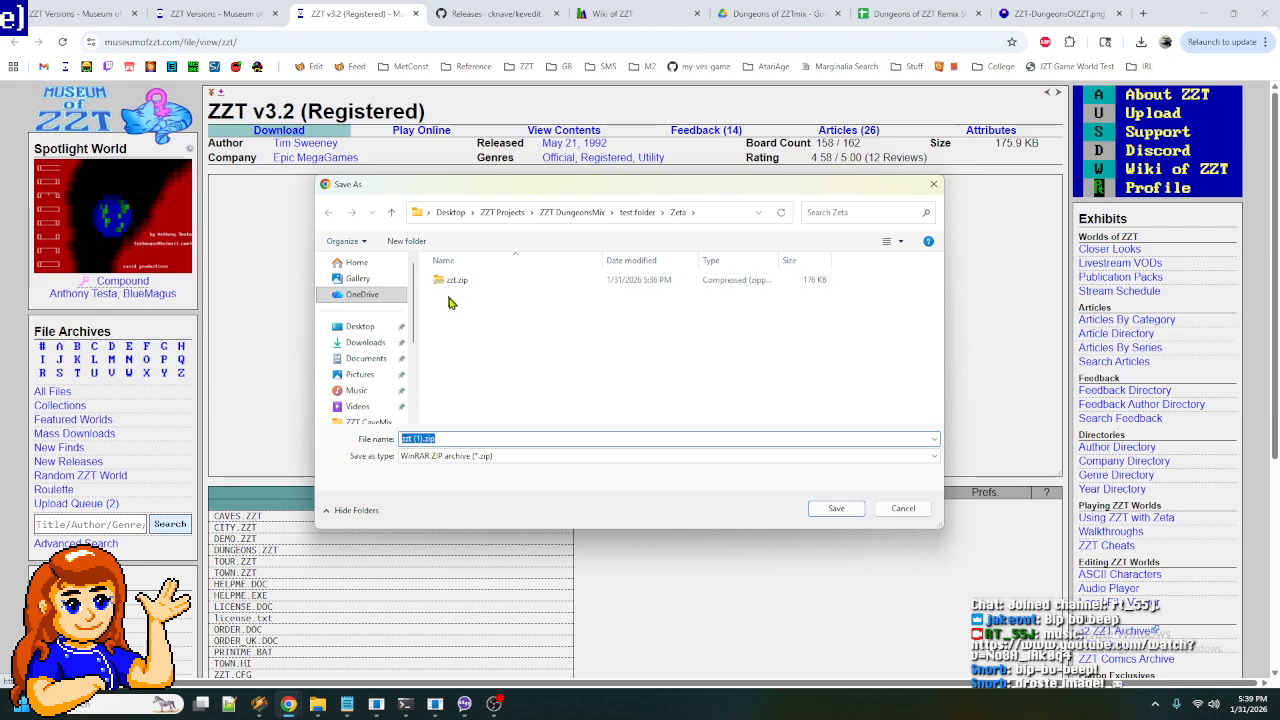
pyautogui.click(903, 508)
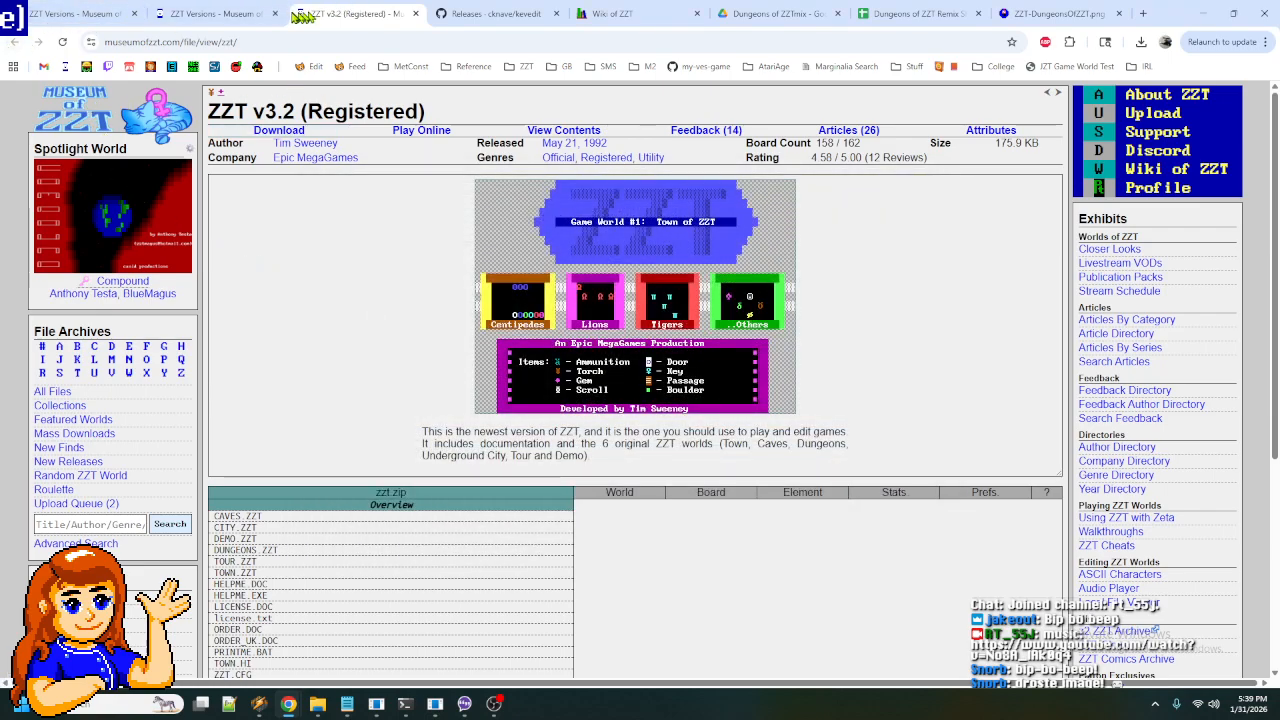
# - Open the Zeta emulator's site from the ZZT Versions article and download zeta86-1.1.3-win64.zip into the Zeta folder
pyautogui.click(255, 14)
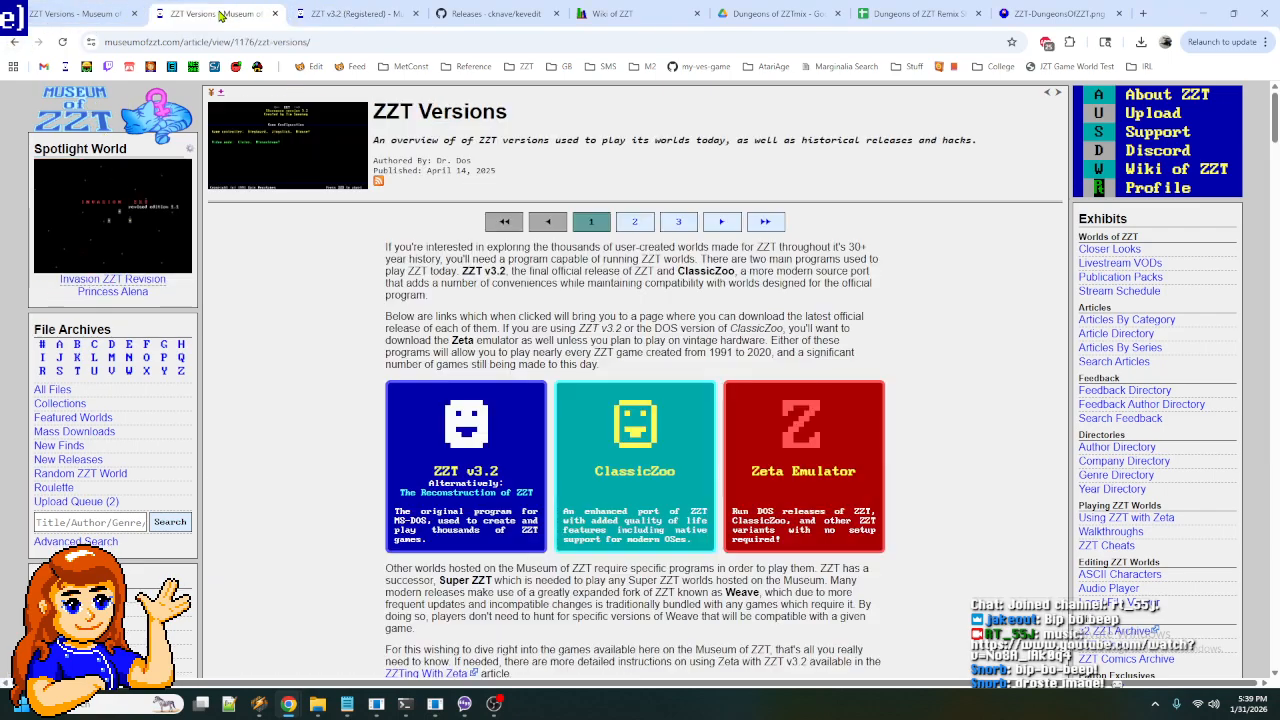
pyautogui.click(830, 474)
pyautogui.click(375, 12)
pyautogui.moveTo(365, 9); pyautogui.dragTo(352, 14)
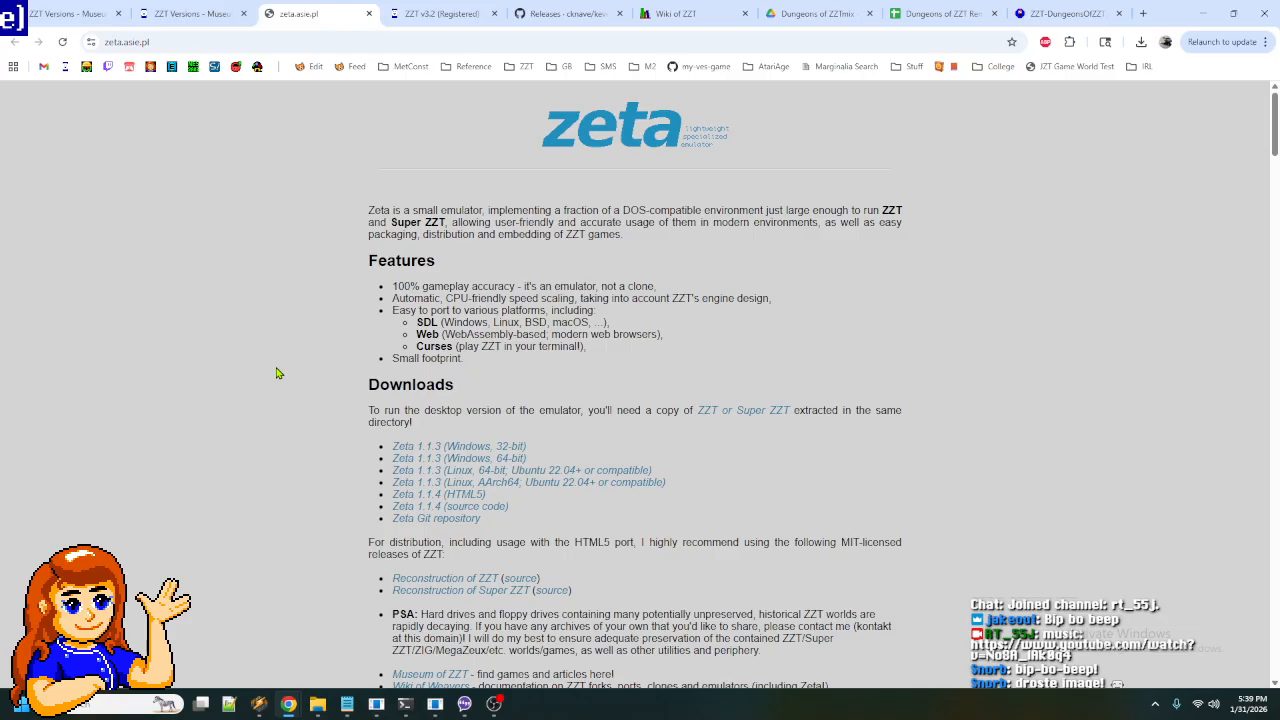
pyautogui.scroll(-2, 278, 373)
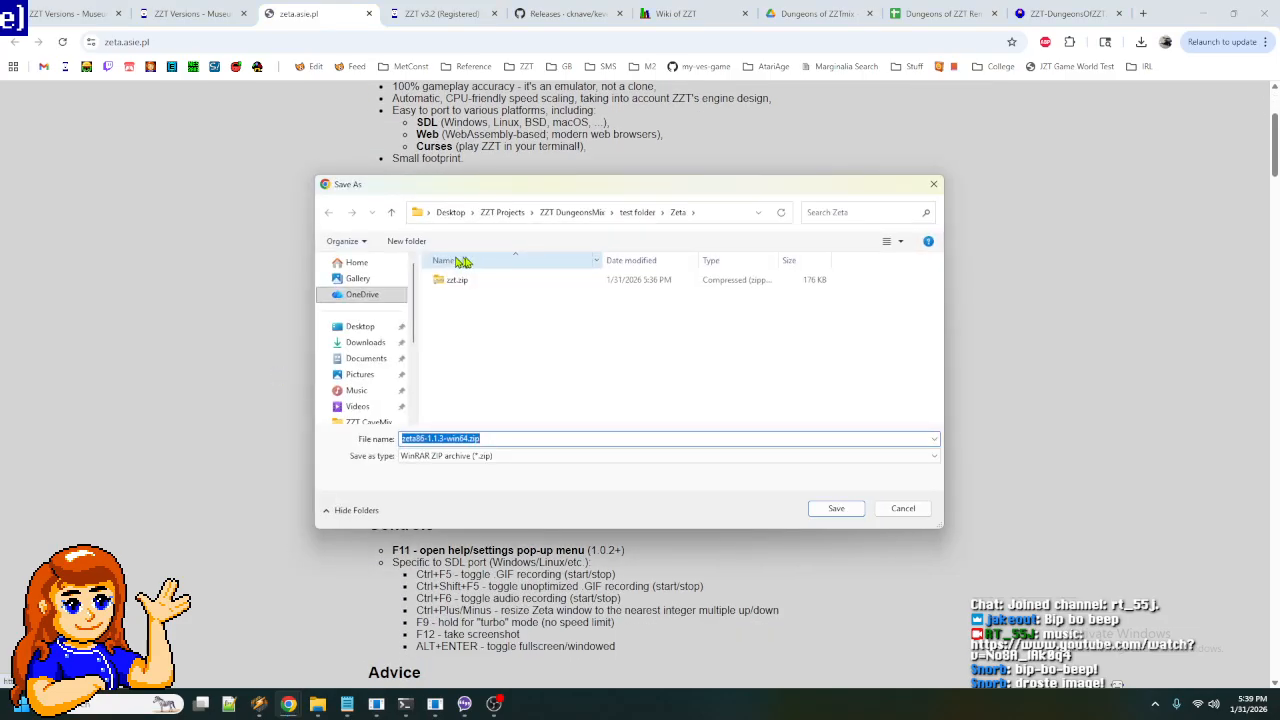
pyautogui.click(835, 510)
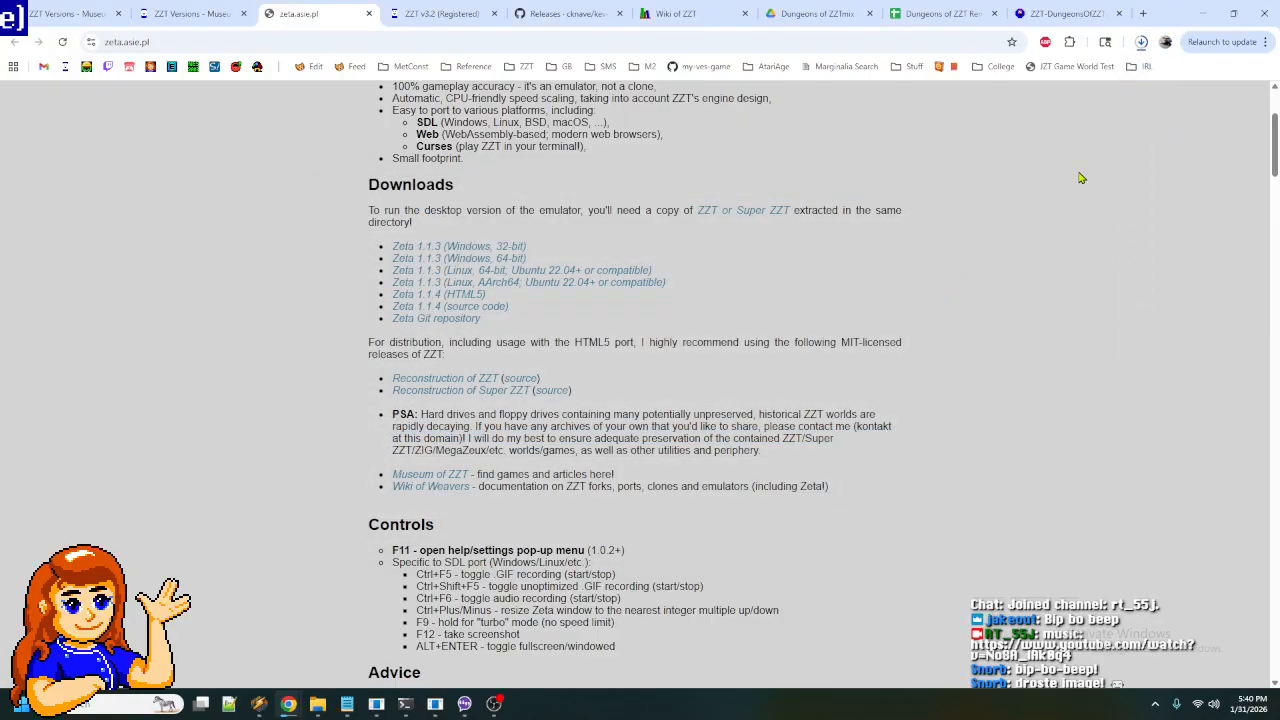
pyautogui.scroll(2, 1078, 177)
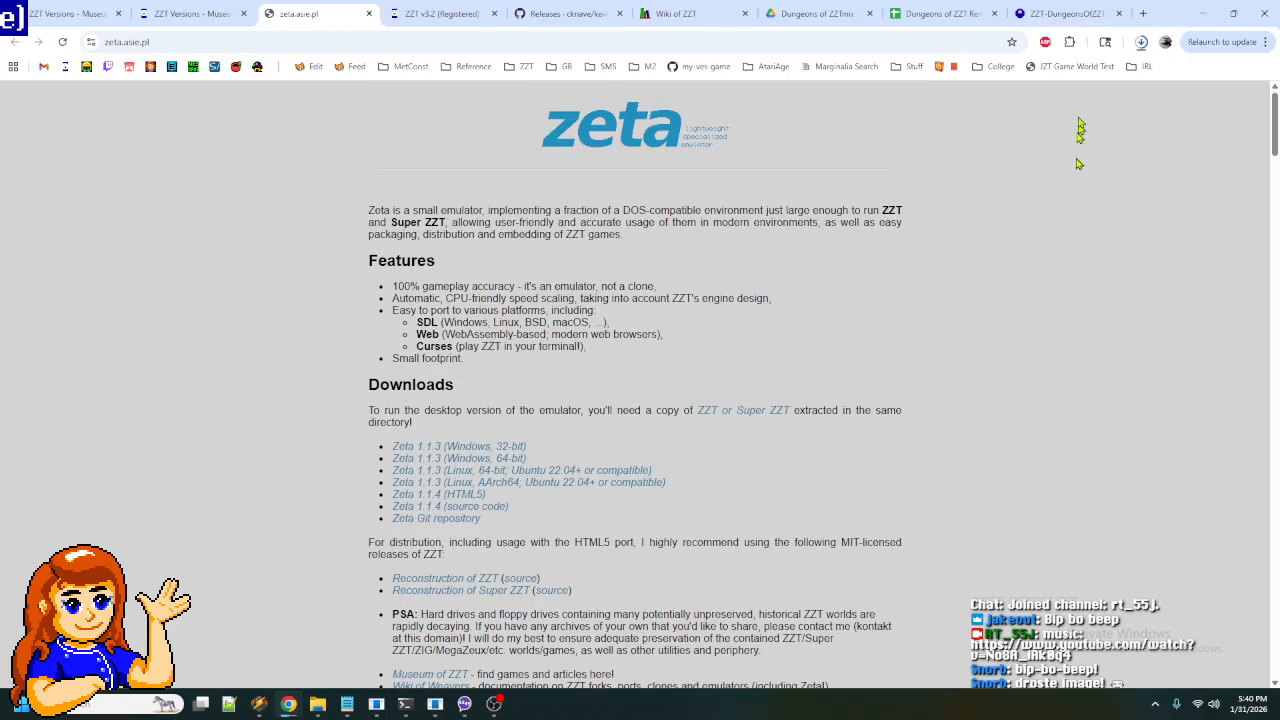
# - Show the downloaded archives in their folder and extract zzt.zip directly into the Zeta folder with WinRAR
pyautogui.click(1141, 44)
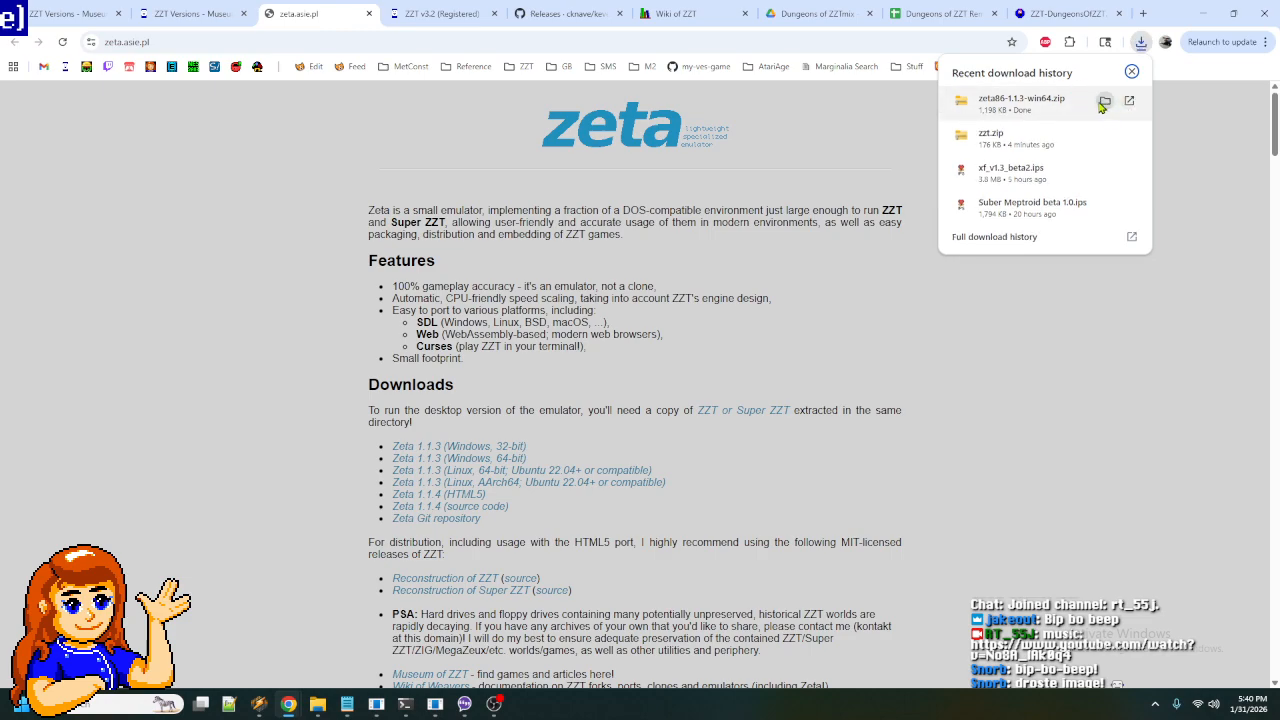
pyautogui.click(1105, 101)
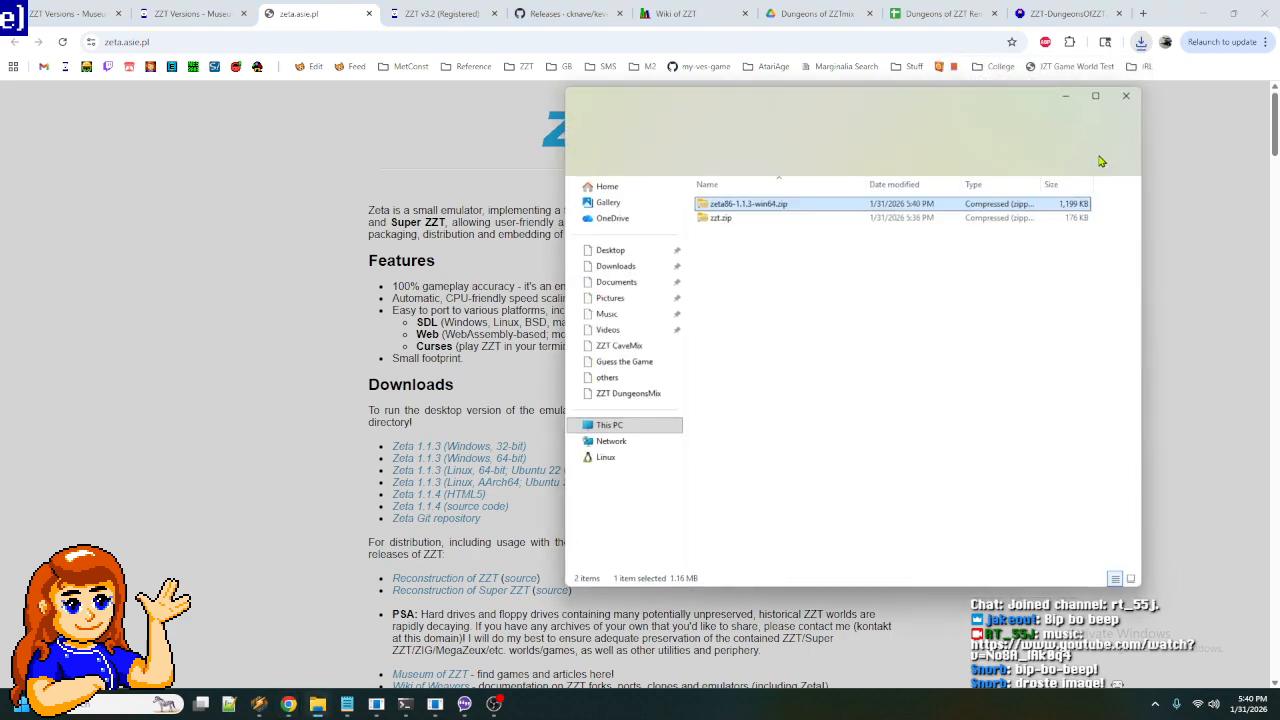
pyautogui.click(720, 220)
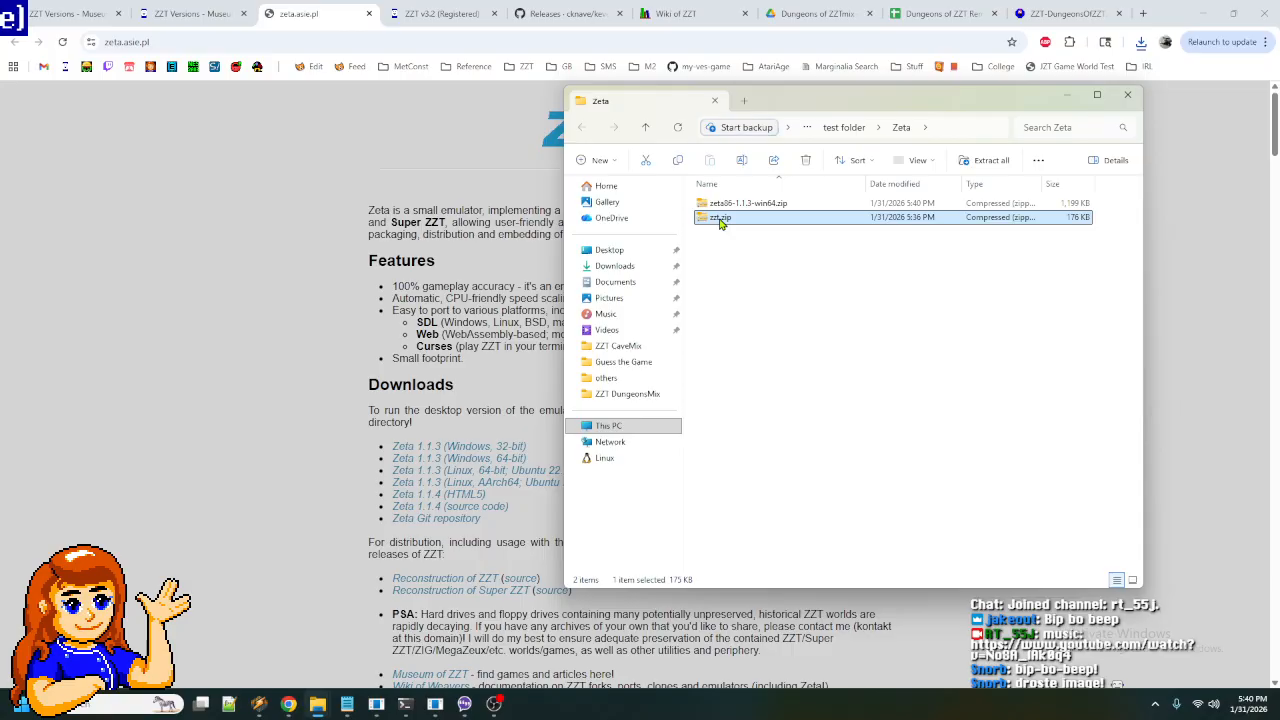
pyautogui.rightClick(720, 222)
pyautogui.click(754, 440)
pyautogui.rightClick(725, 221)
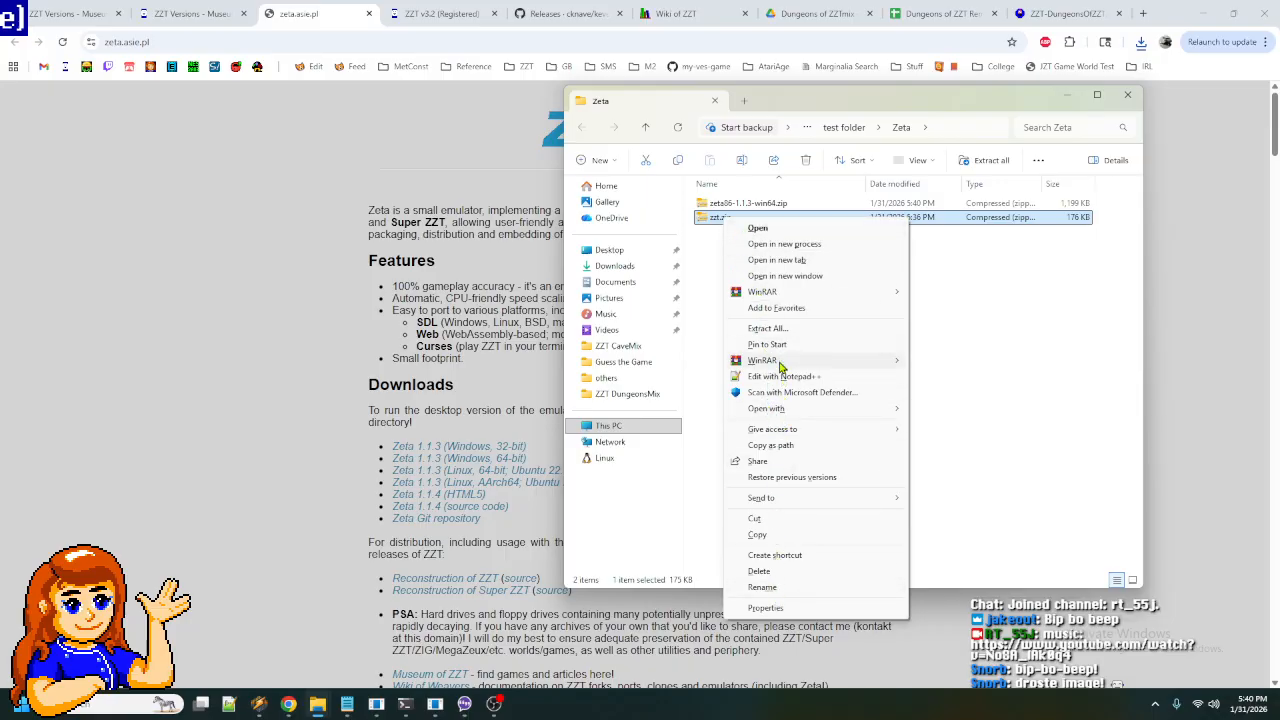
pyautogui.click(960, 401)
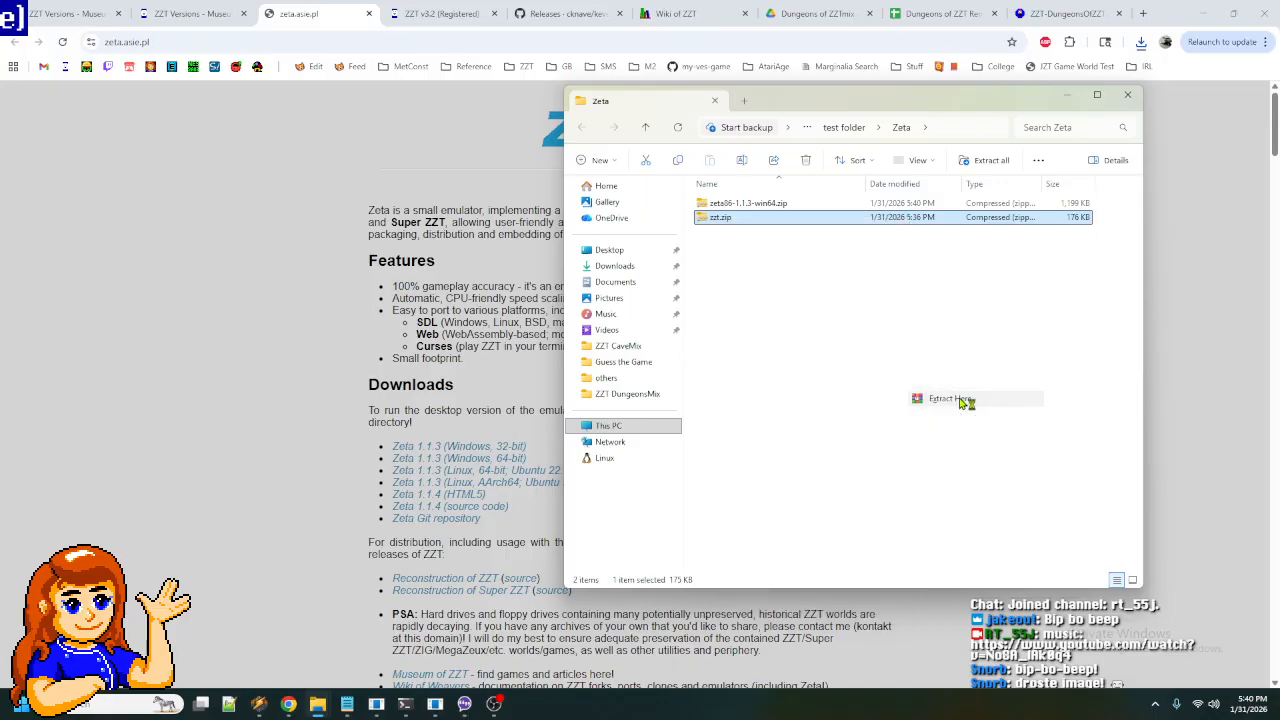
# - Extract zeta86-1.1.3-win64.zip with WinRAR directly into the same folder as the ZZT files
pyautogui.click(730, 205)
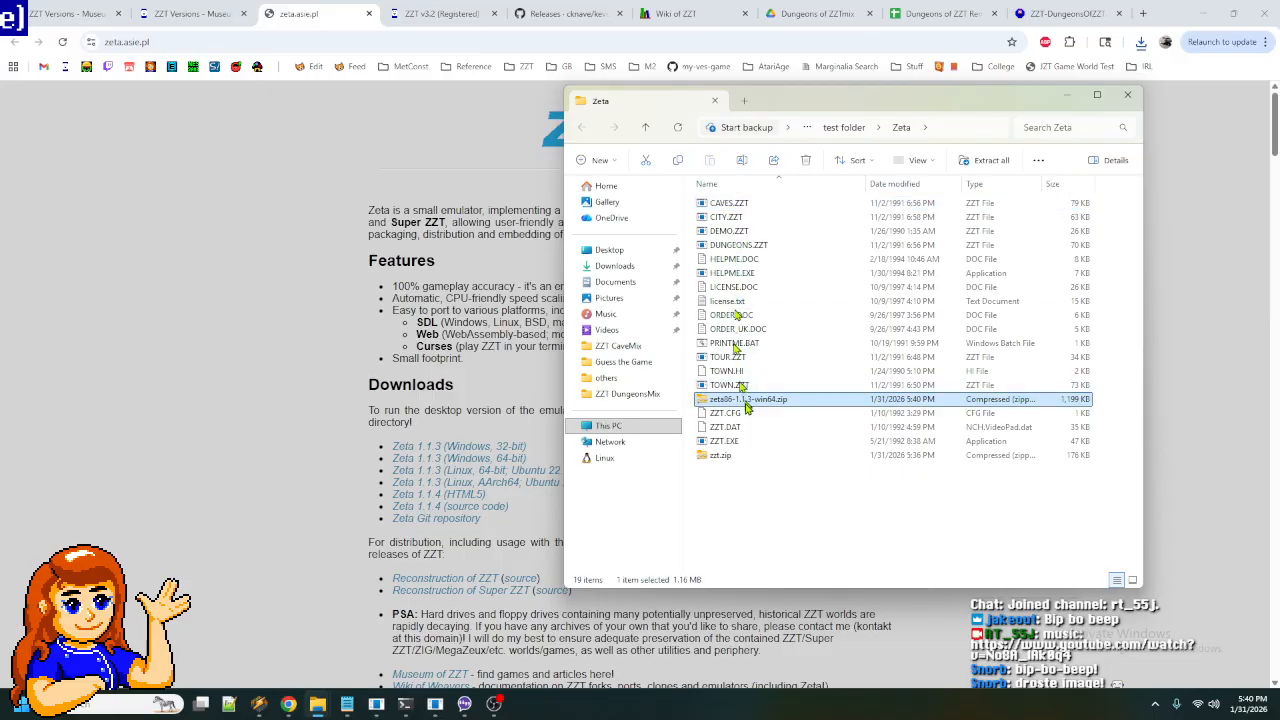
pyautogui.rightClick(745, 401)
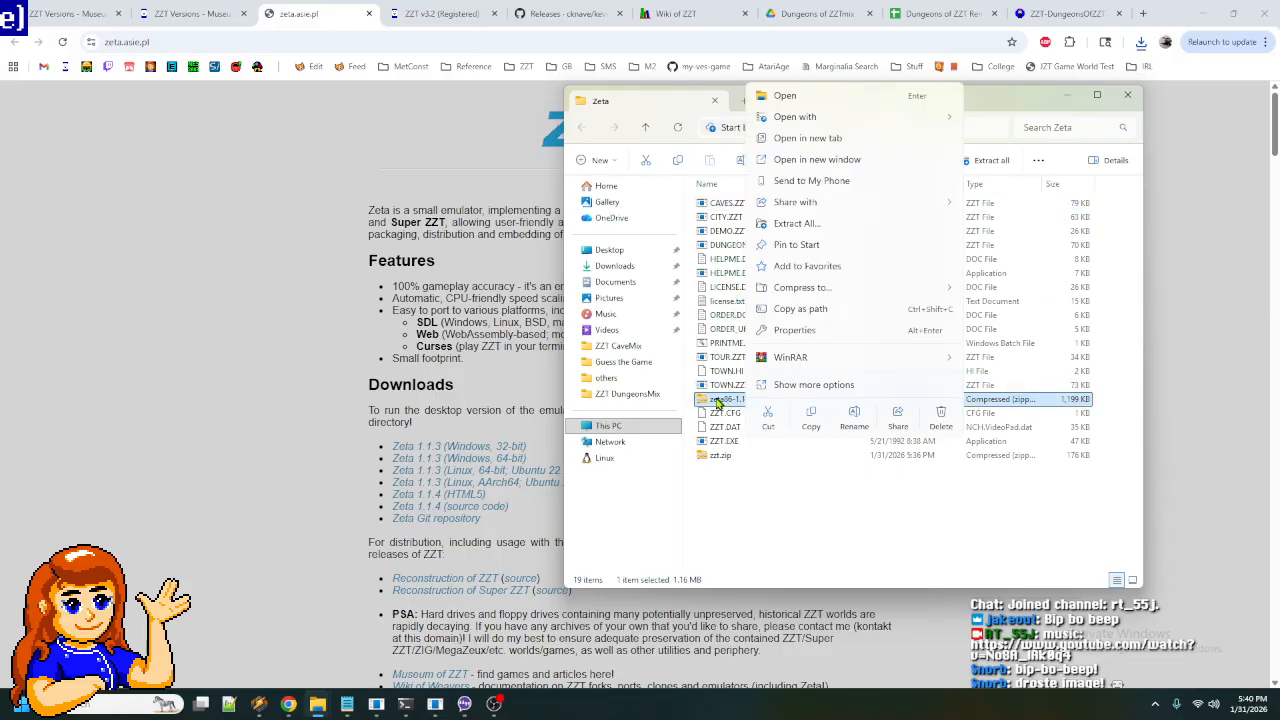
pyautogui.rightClick(718, 401)
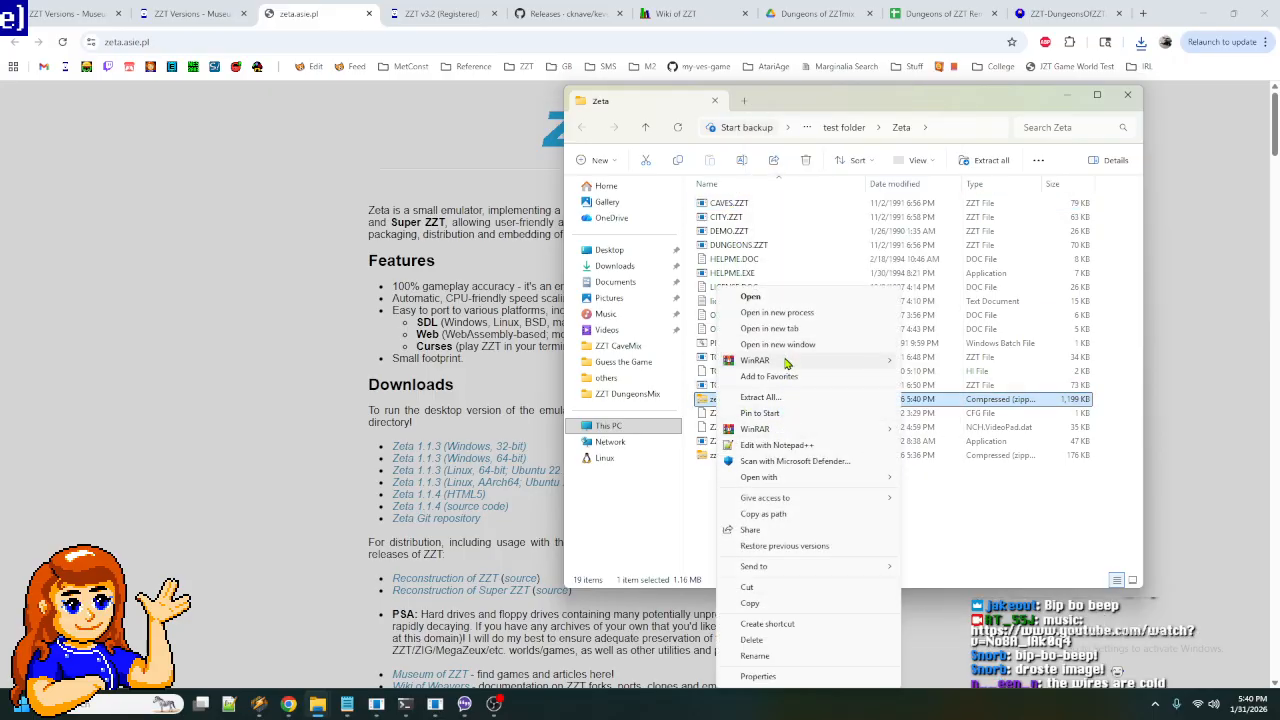
pyautogui.moveTo(789, 361)
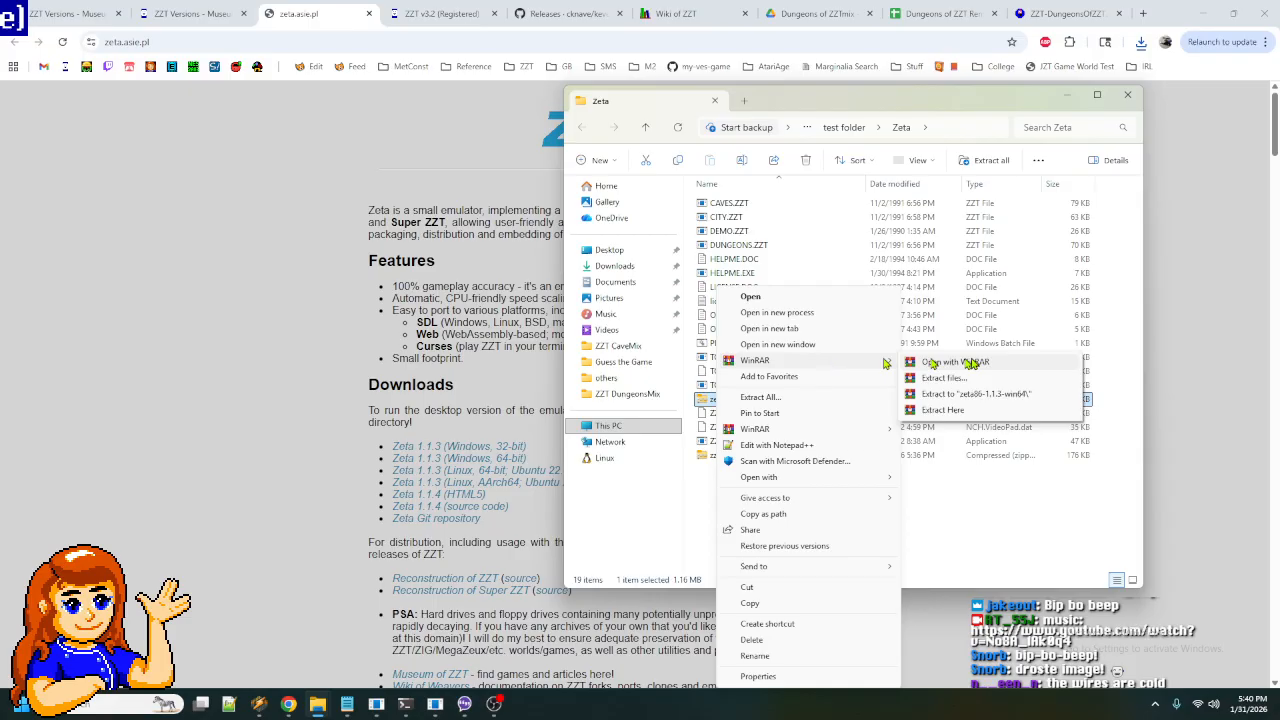
pyautogui.click(958, 411)
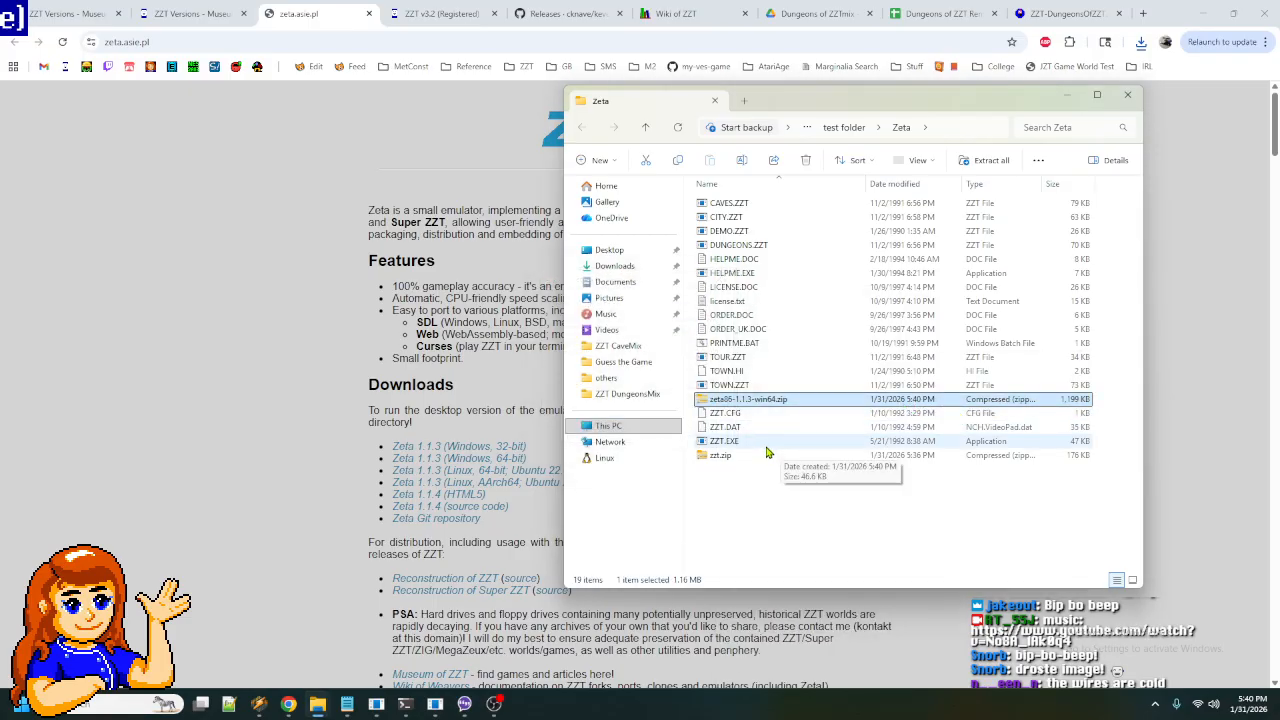
# - Sort the Zeta folder by file type, launch zeta86.exe, and bring the emulator window into clear view
pyautogui.click(1000, 184)
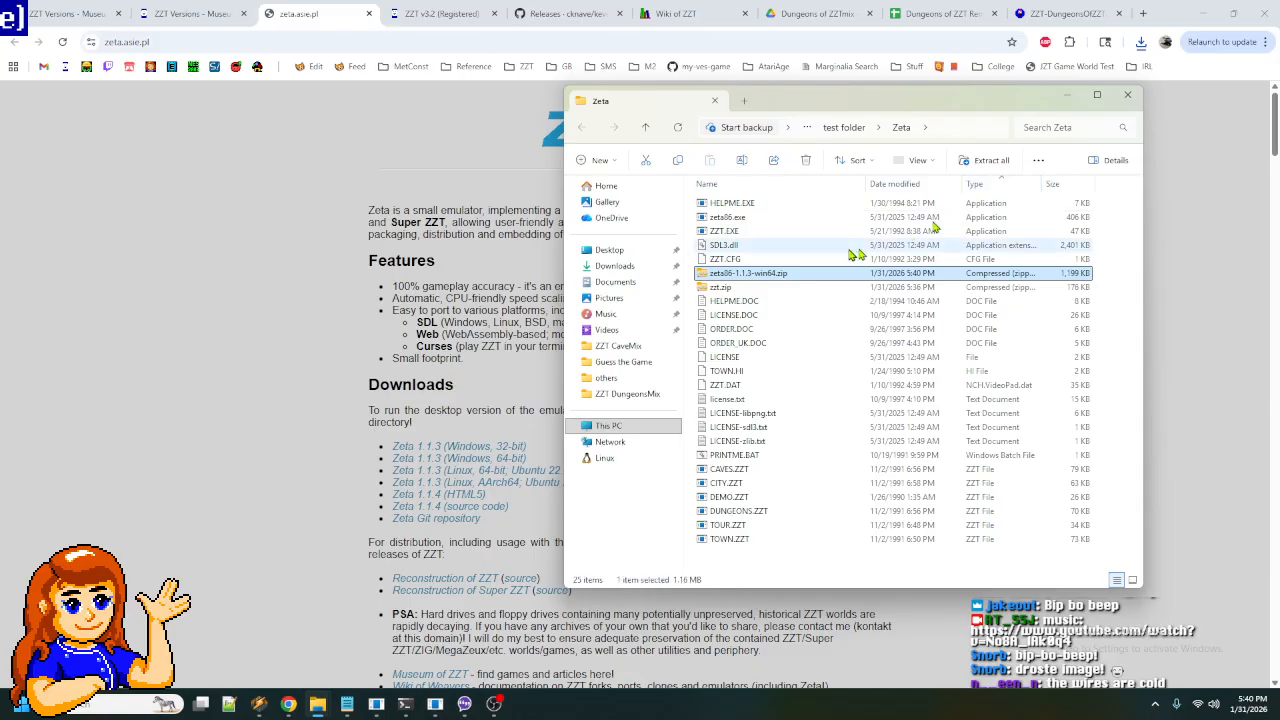
pyautogui.doubleClick(728, 220)
pyautogui.click(1072, 100)
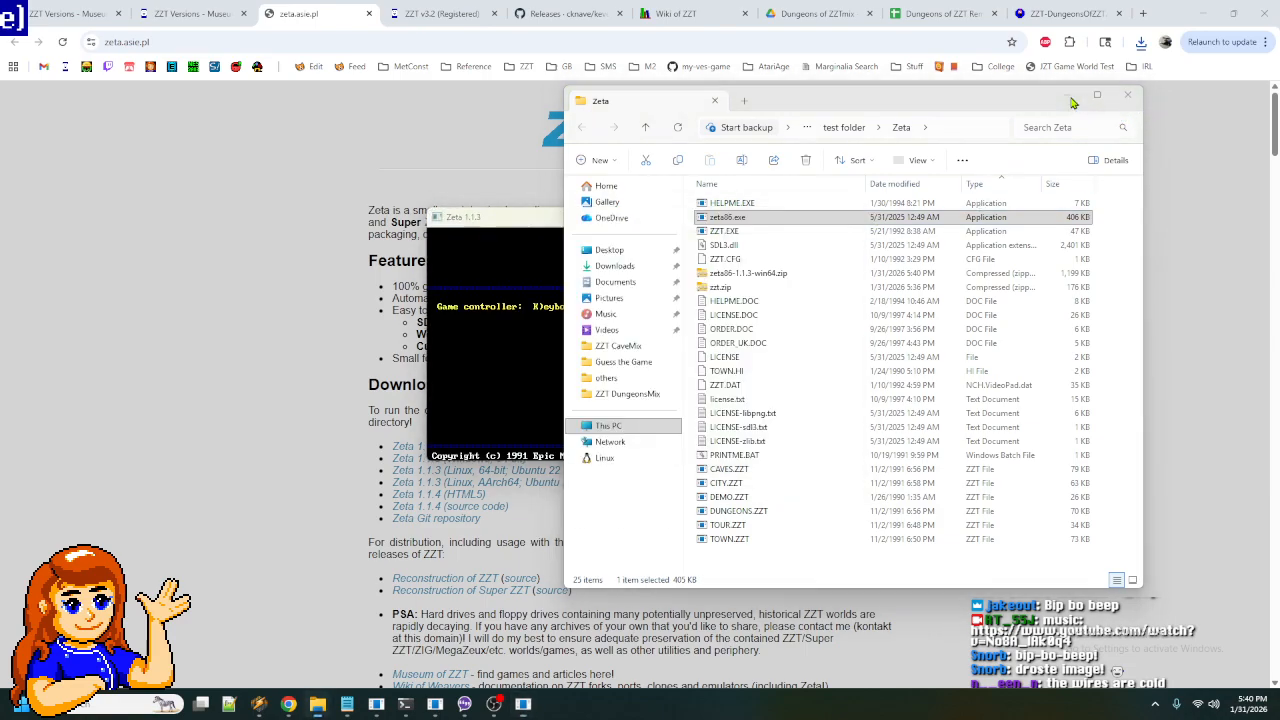
pyautogui.click(1068, 96)
pyautogui.moveTo(650, 220); pyautogui.dragTo(428, 117)
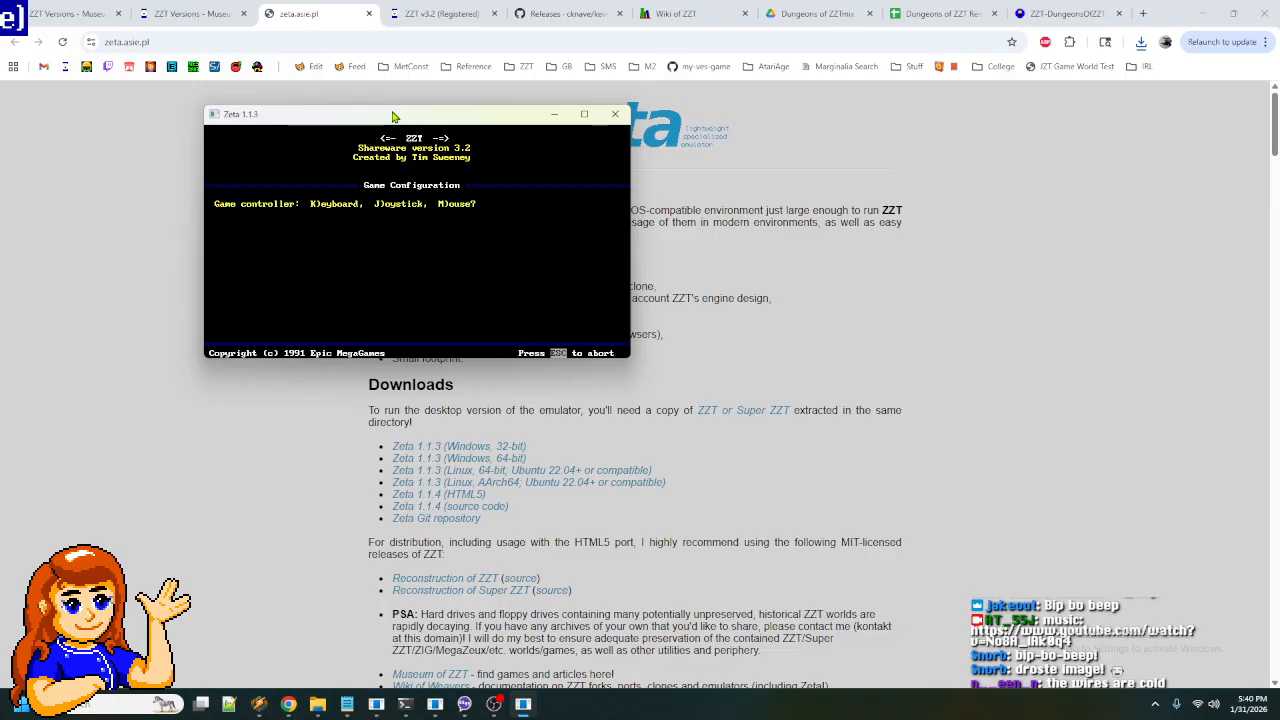
# - Configure ZZT for keyboard control and colour display, and dismiss the About ZZT text to reach the title screen
pyautogui.press('k')
pyautogui.press('c')
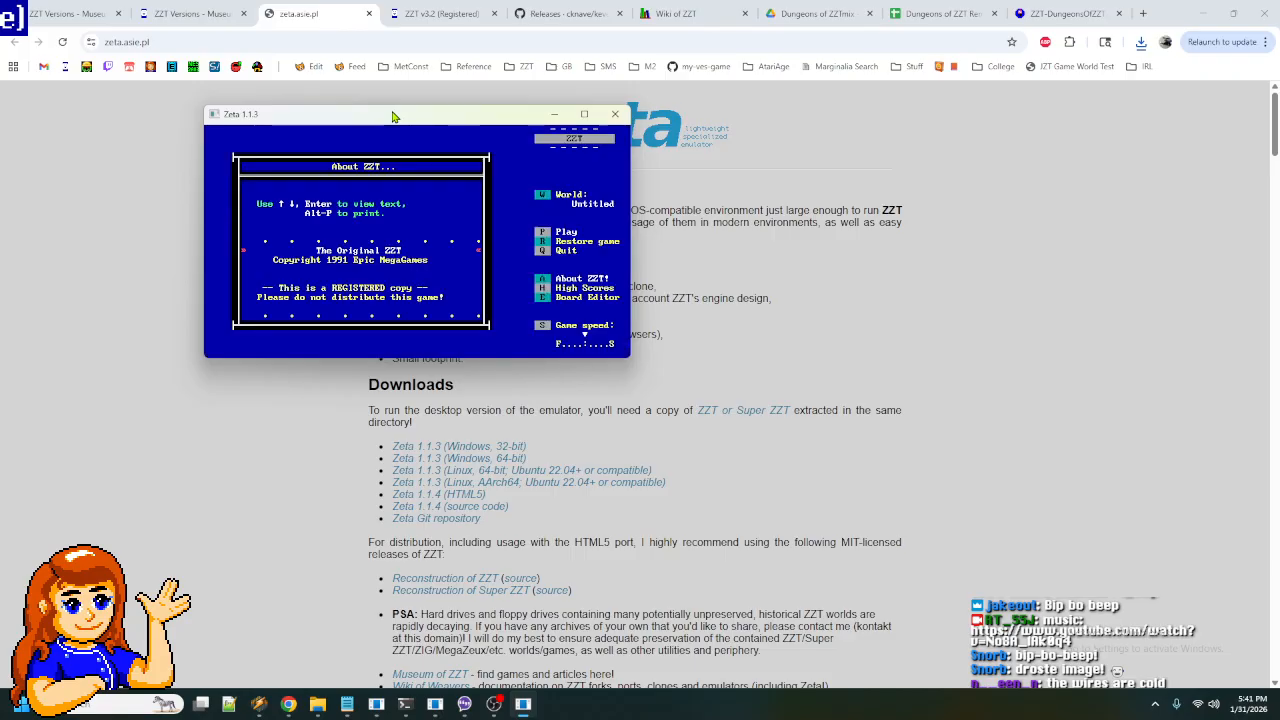
pyautogui.press('Escape')
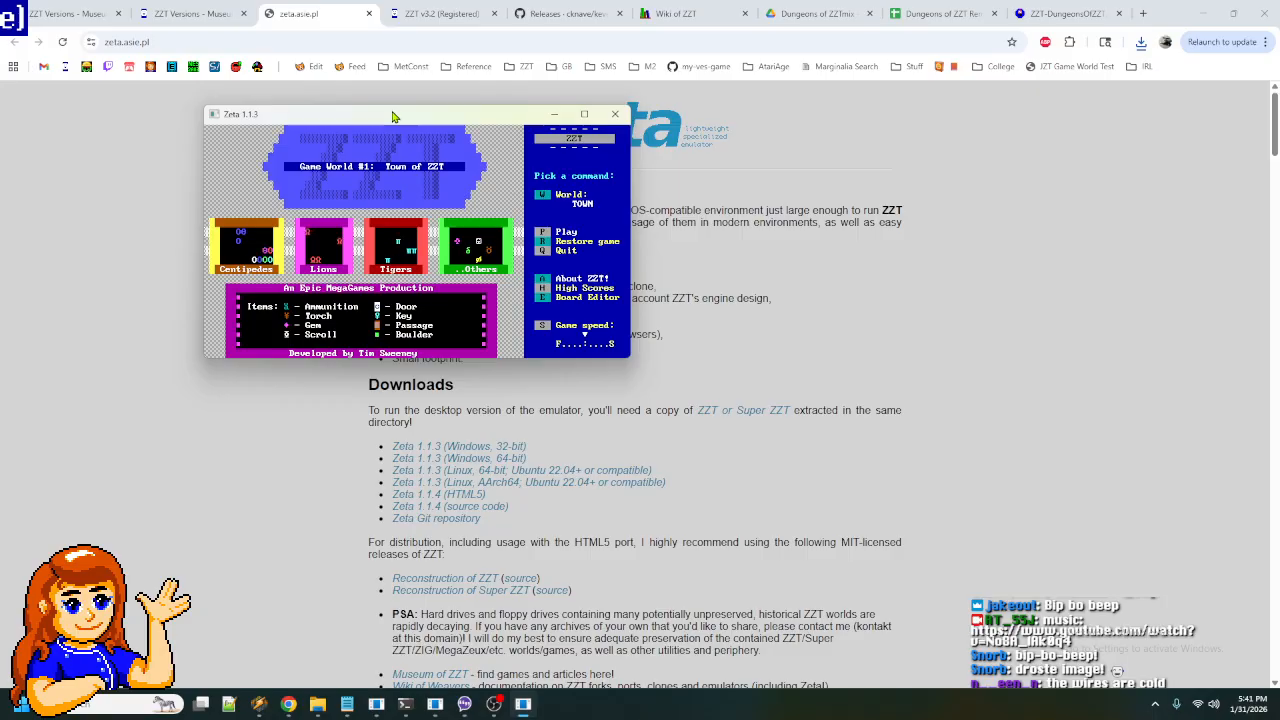
# - Cycle the Zeta window through its scaling sizes, leaving it at double its original size
pyautogui.hotkey('alt', 'Return')
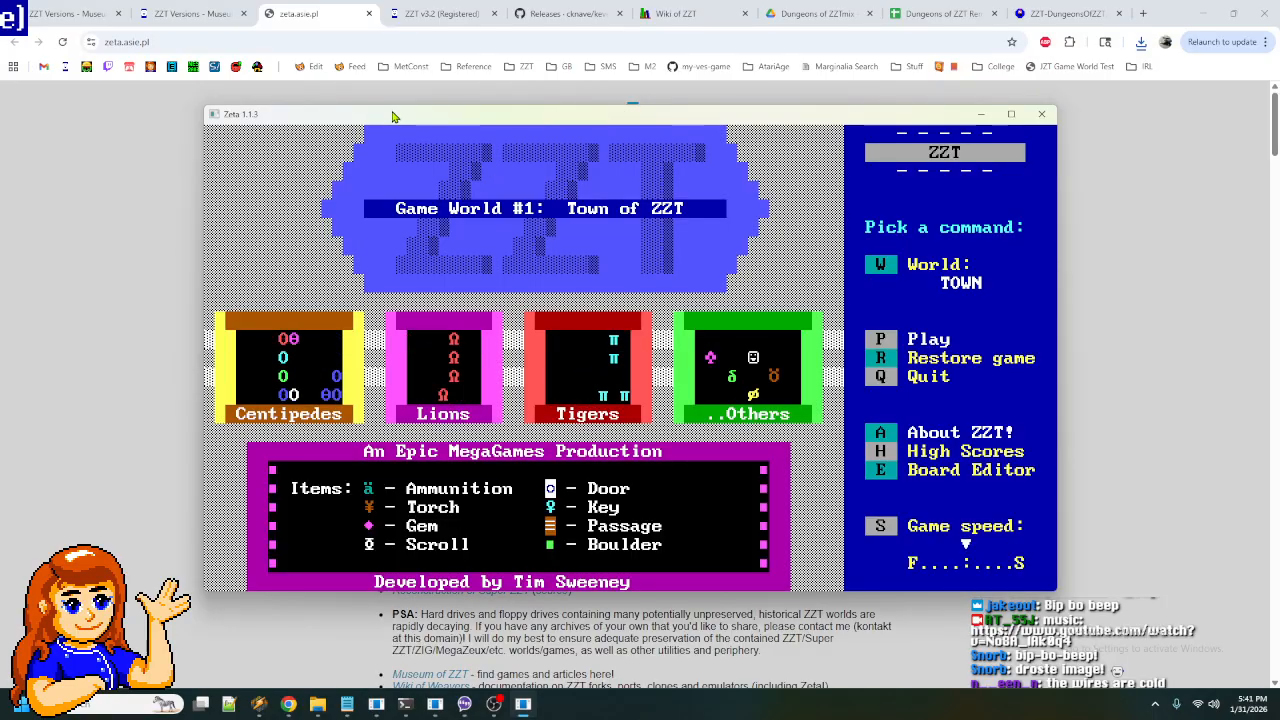
pyautogui.hotkey('alt', 'Return')
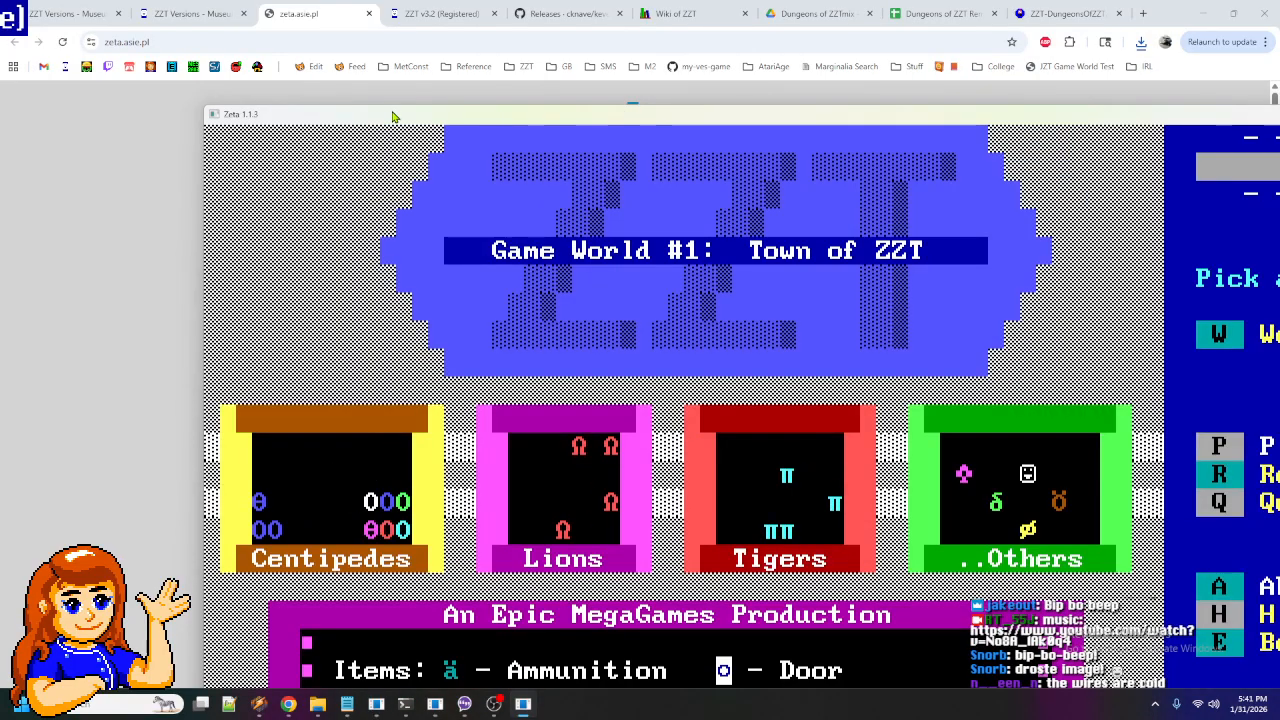
pyautogui.hotkey('alt', 'Return')
pyautogui.hotkey('alt', 'Return')
pyautogui.hotkey('alt', 'Return')
pyautogui.hotkey('alt', 'Return')
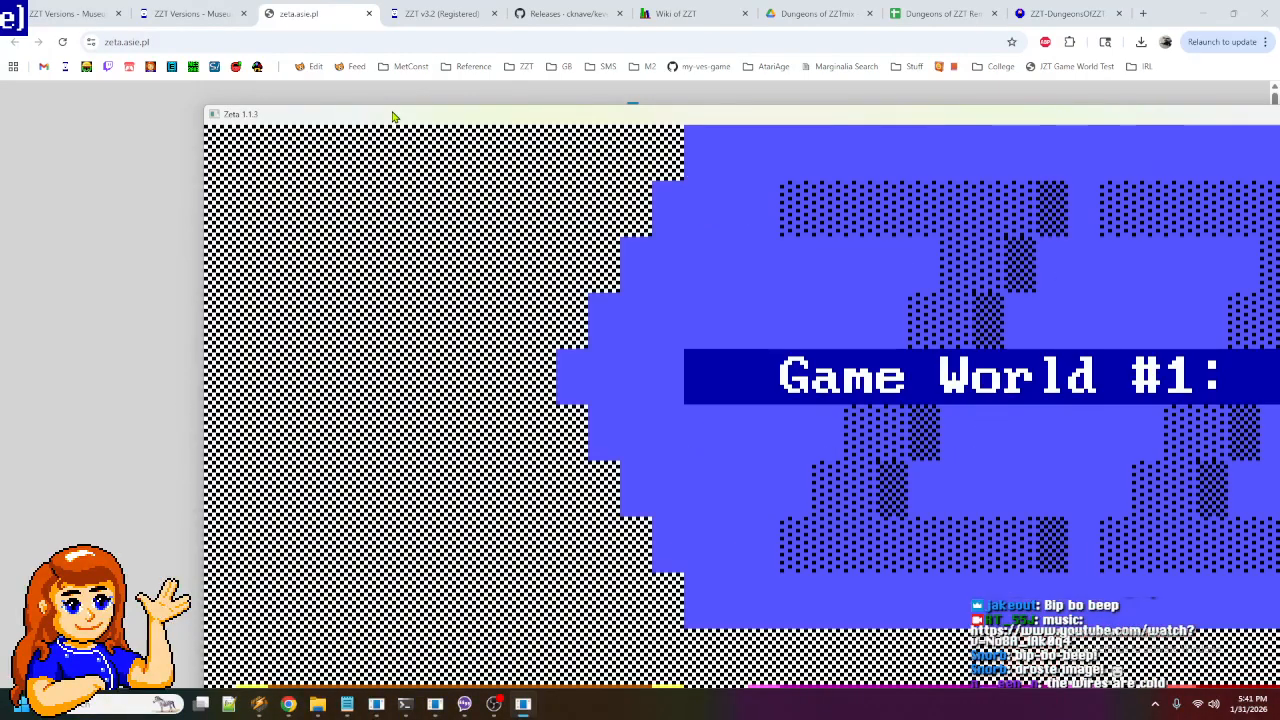
pyautogui.hotkey('alt', 'Return')
pyautogui.hotkey('alt', 'Return')
pyautogui.hotkey('alt', 'Return')
pyautogui.hotkey('alt', 'Return')
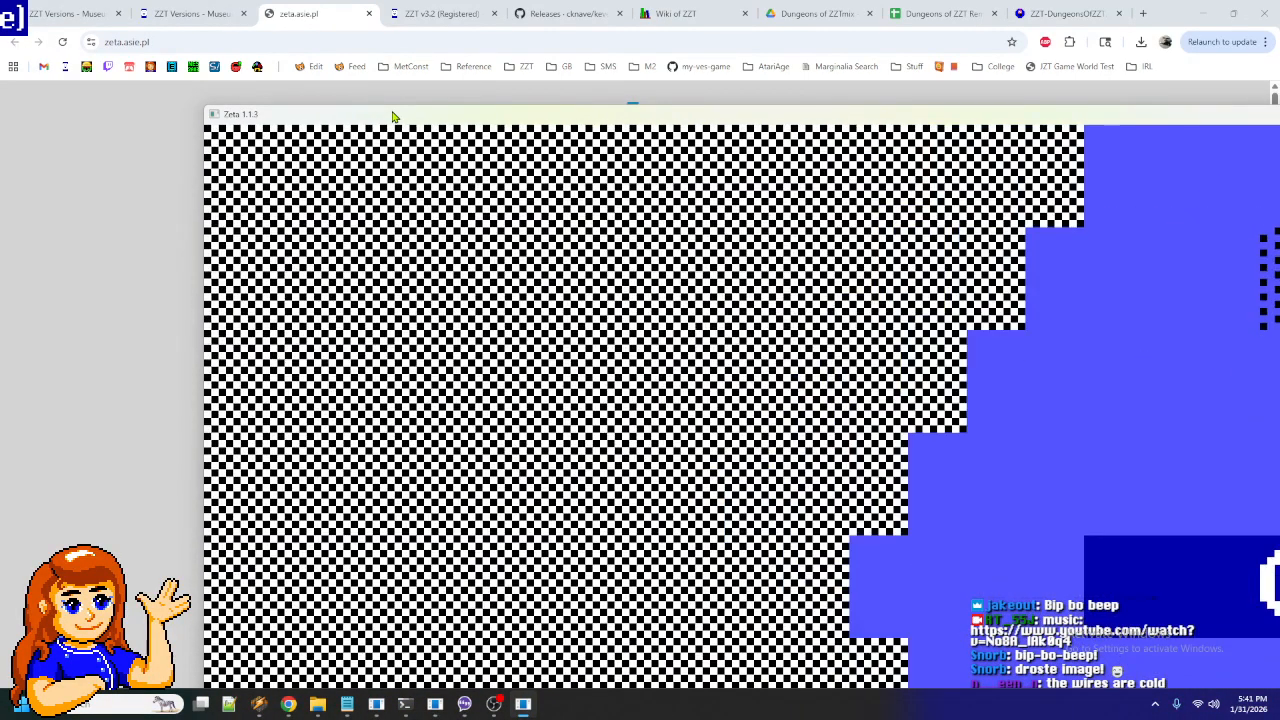
pyautogui.hotkey('alt', 'Return')
pyautogui.hotkey('alt', 'Return')
pyautogui.hotkey('alt', 'Return')
pyautogui.hotkey('alt', 'Return')
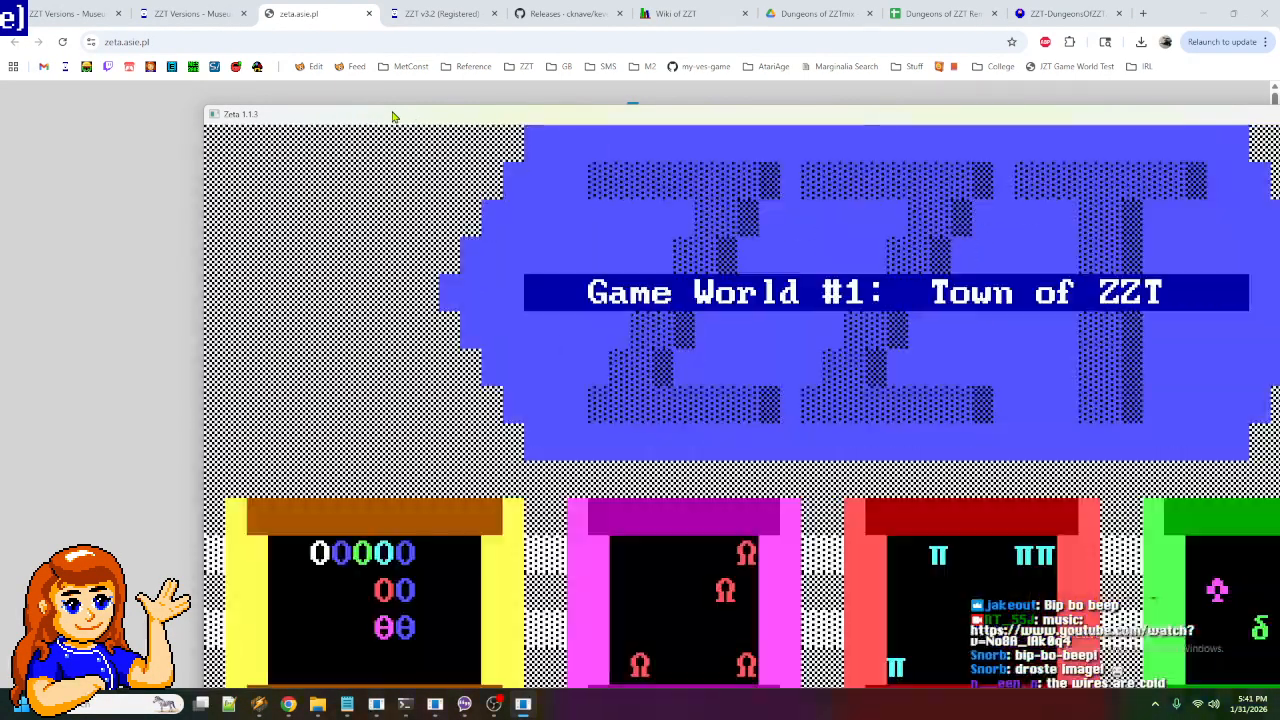
pyautogui.hotkey('alt', 'Return')
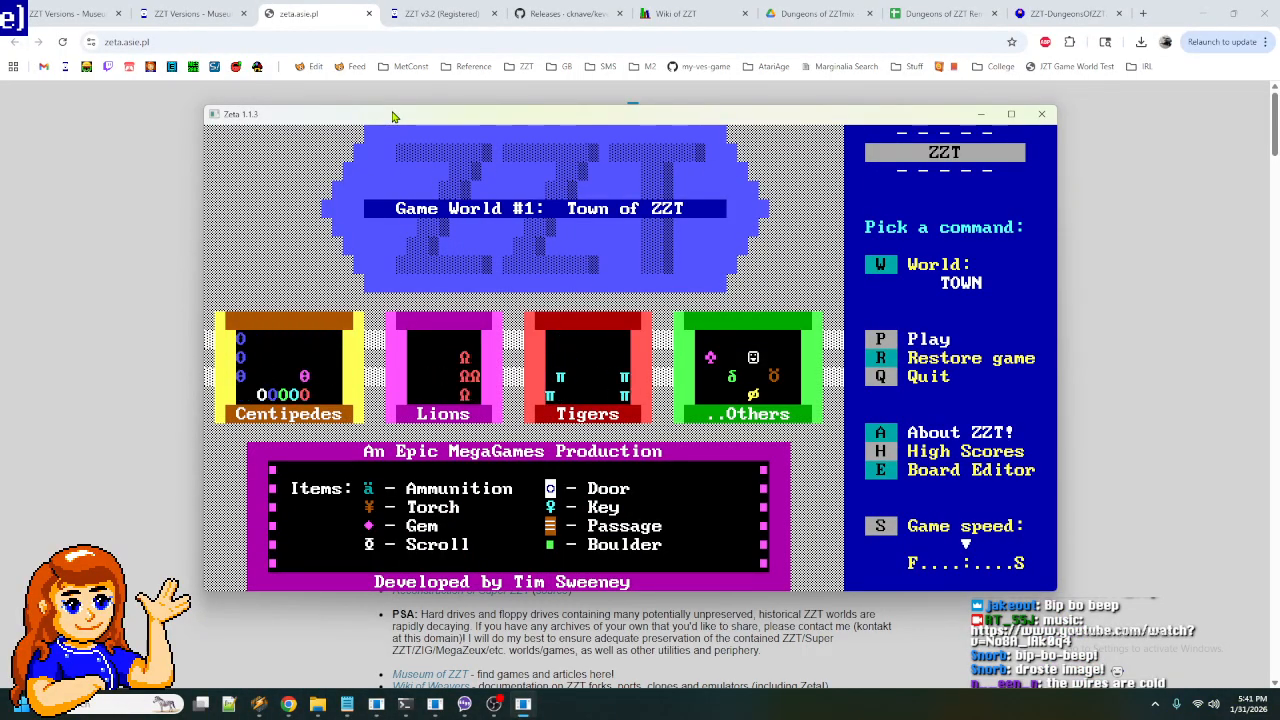
pyautogui.hotkey('alt', 'Return')
pyautogui.hotkey('alt', 'Return')
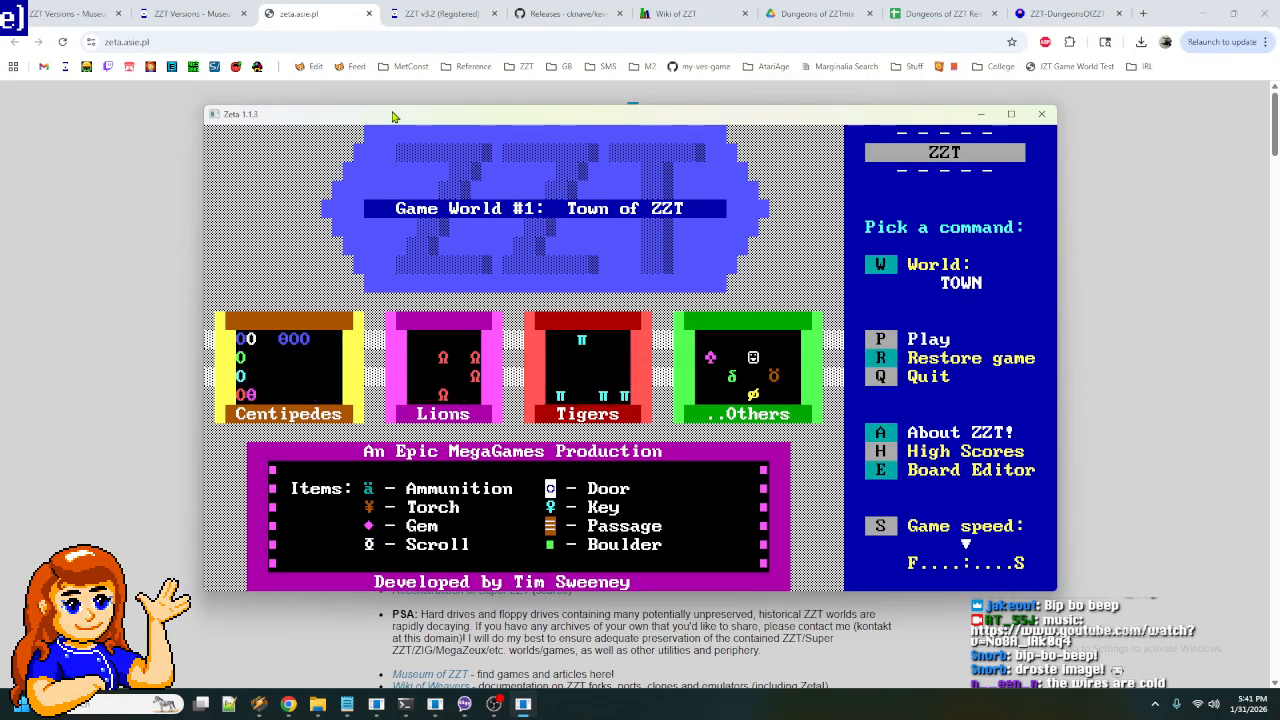
# - Browse the list of ZZT worlds and load CAVES to show its title screen
pyautogui.press('w')
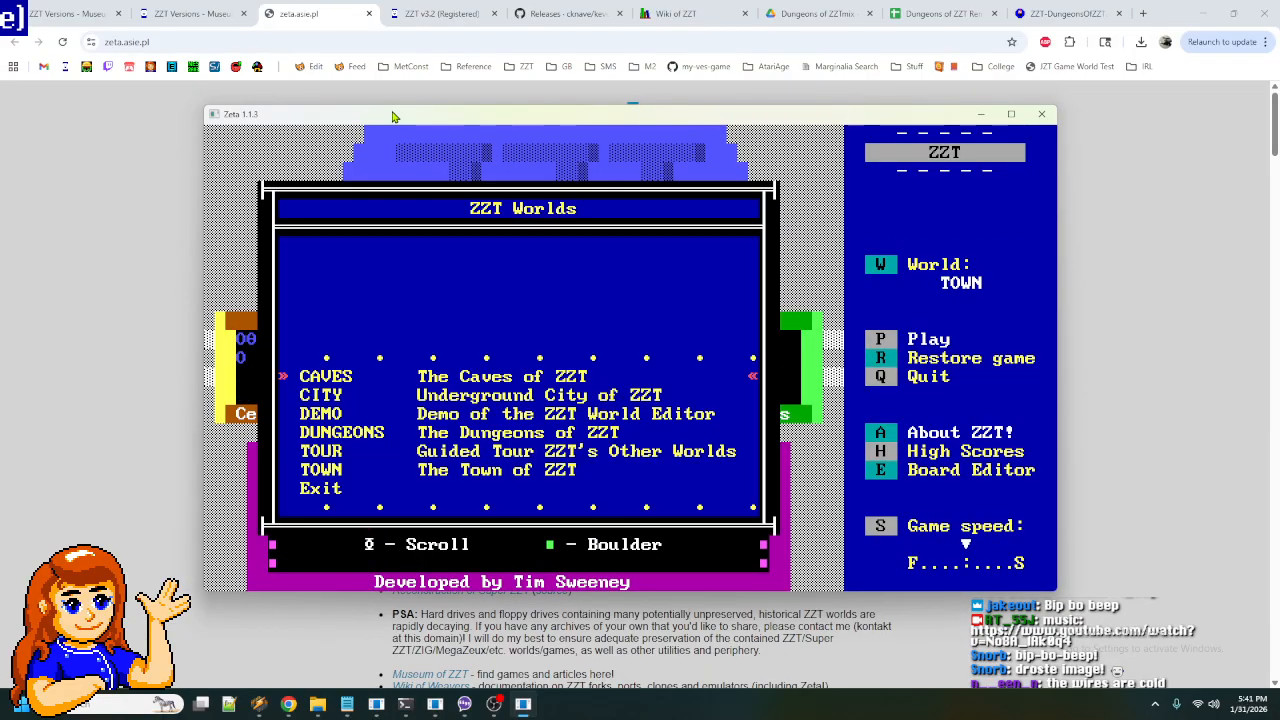
pyautogui.press('Down')
pyautogui.press('Down')
pyautogui.press('Down')
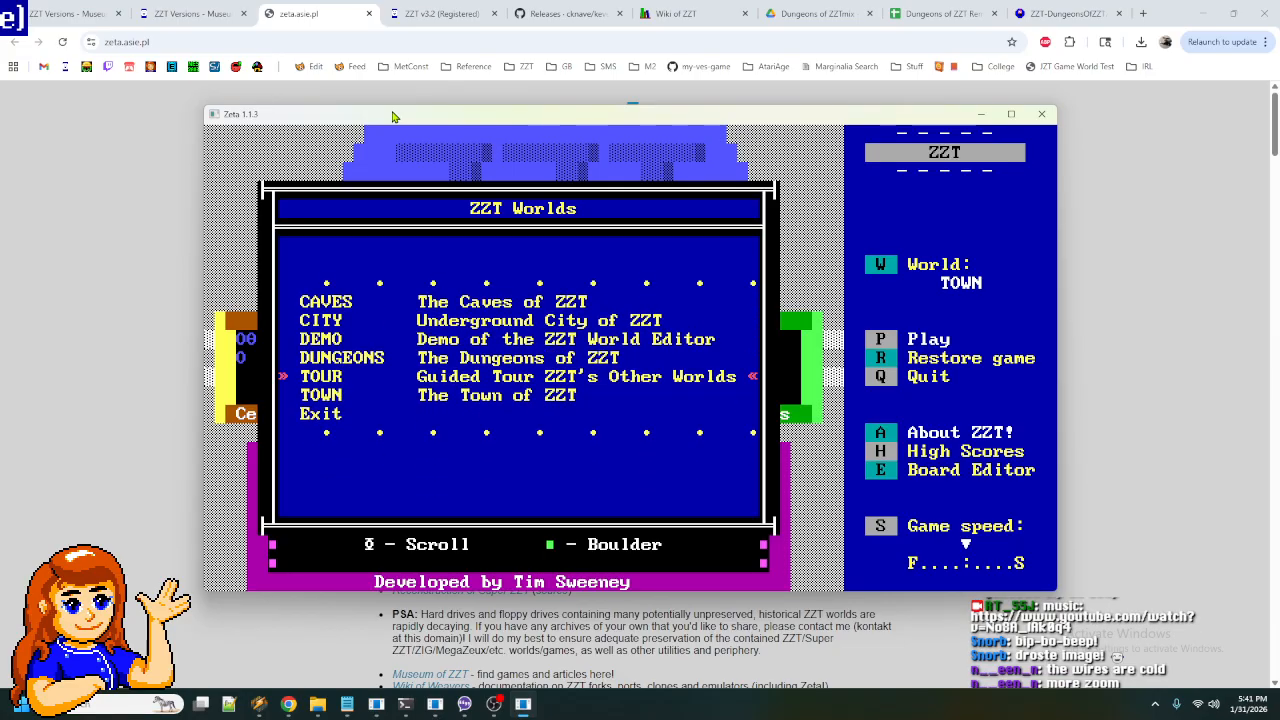
pyautogui.press('Up')
pyautogui.press('Up')
pyautogui.press('Up')
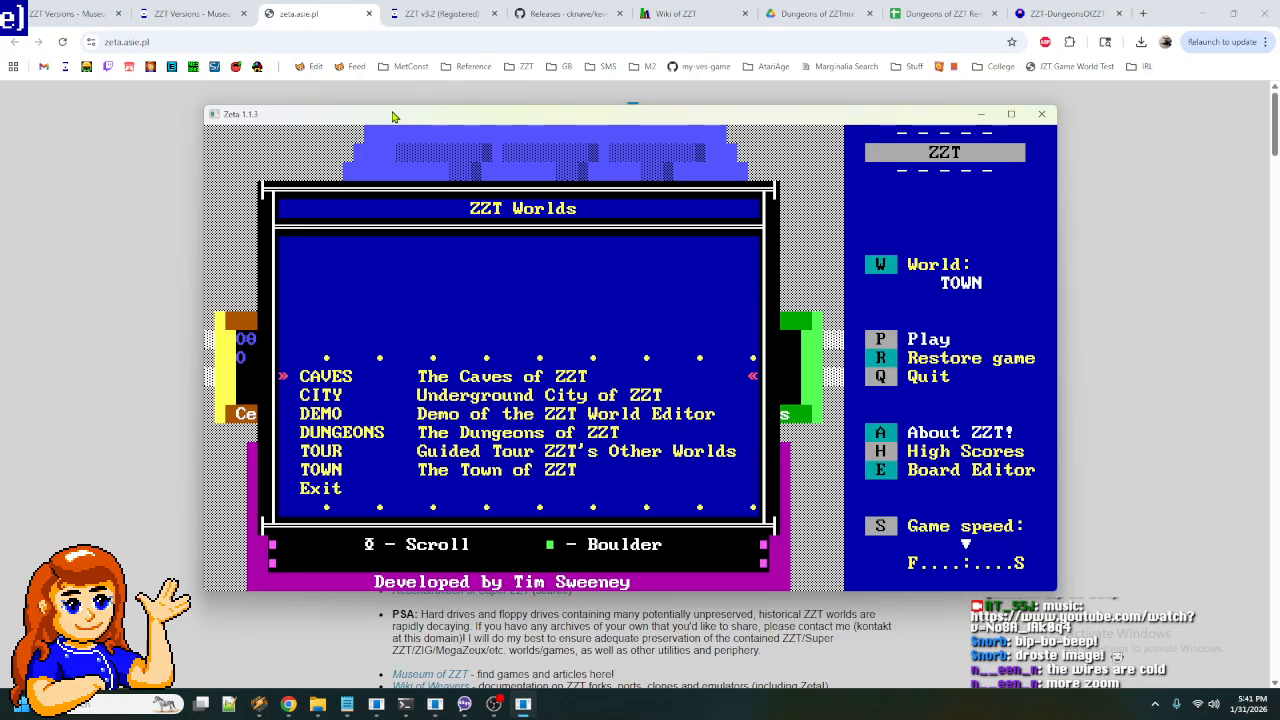
pyautogui.press('Down')
pyautogui.press('Down')
pyautogui.press('Down')
pyautogui.press('Down')
pyautogui.press('Down')
pyautogui.press('Up')
pyautogui.press('Up')
pyautogui.press('Up')
pyautogui.press('Up')
pyautogui.press('Up')
pyautogui.press('Return')
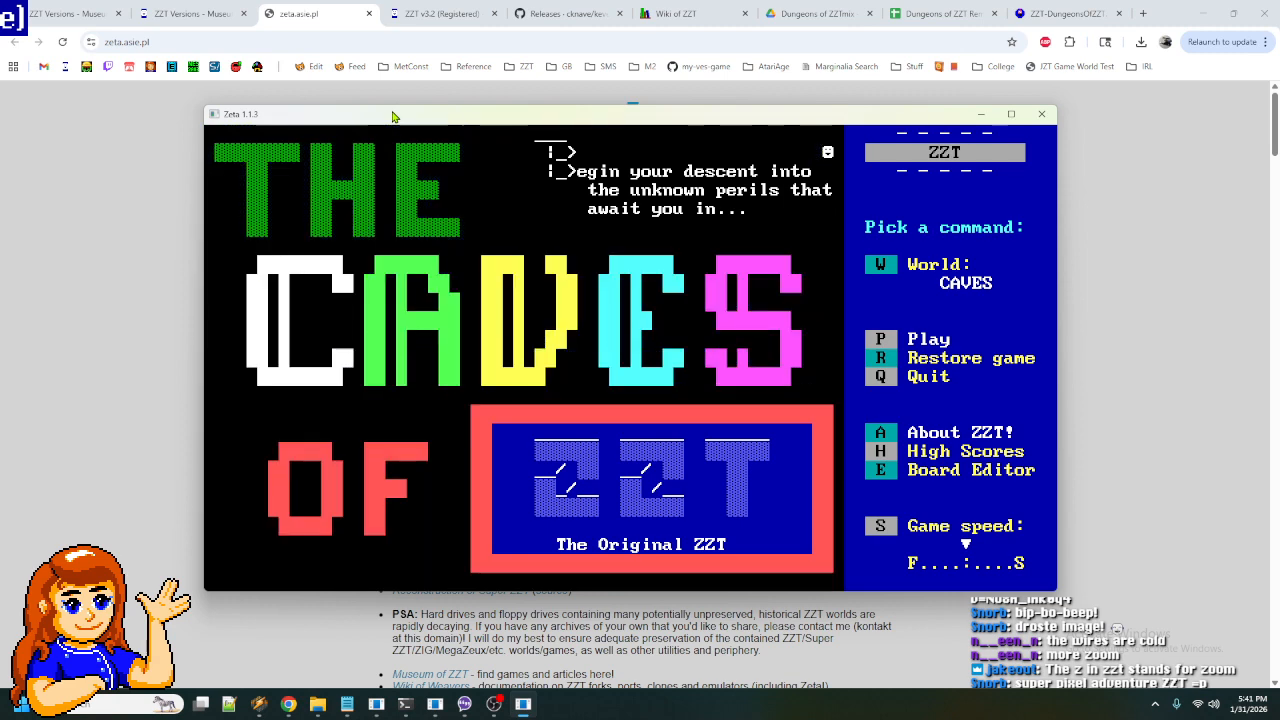
# - Load the DUNGEONS world from the list of ZZT worlds
pyautogui.press('w')
pyautogui.press('Down')
pyautogui.press('Down')
pyautogui.press('Down')
pyautogui.press('Down')
pyautogui.press('Up')
pyautogui.press('Return')
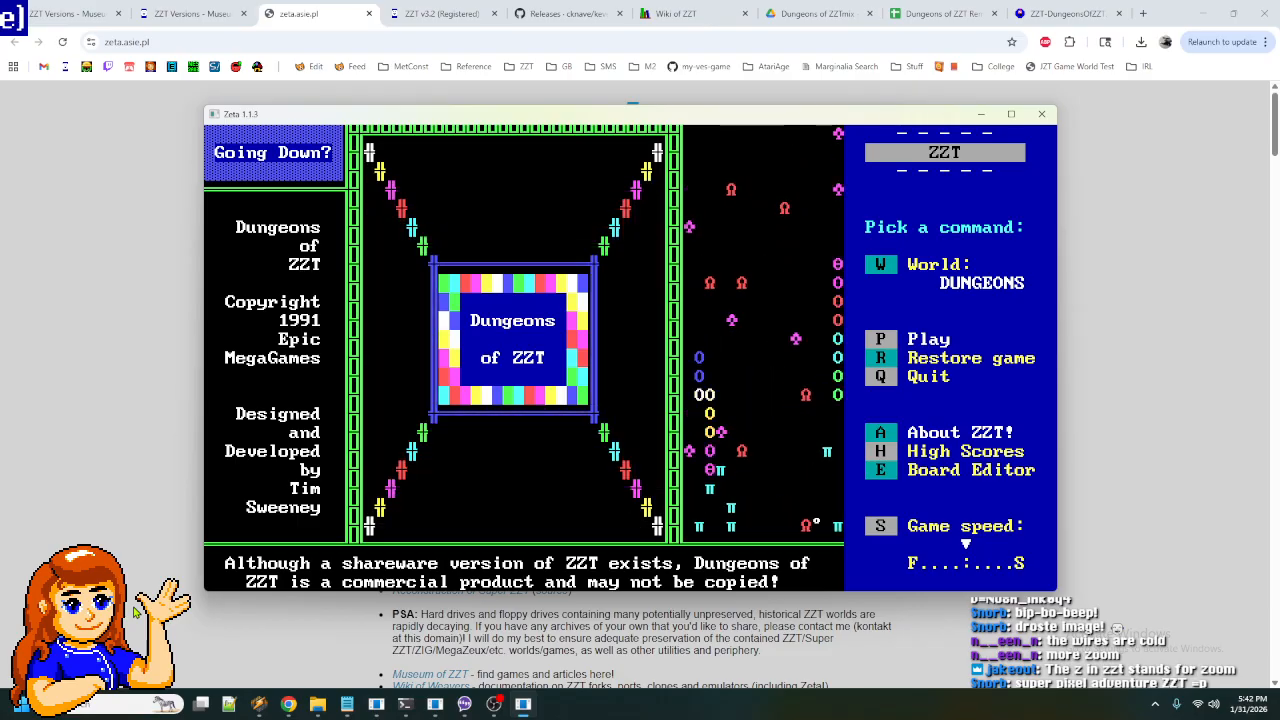
# - Look through the world list again and close it without loading another world
pyautogui.press('w')
pyautogui.press('Down')
pyautogui.press('Down')
pyautogui.press('Down')
pyautogui.press('Down')
pyautogui.press('Down')
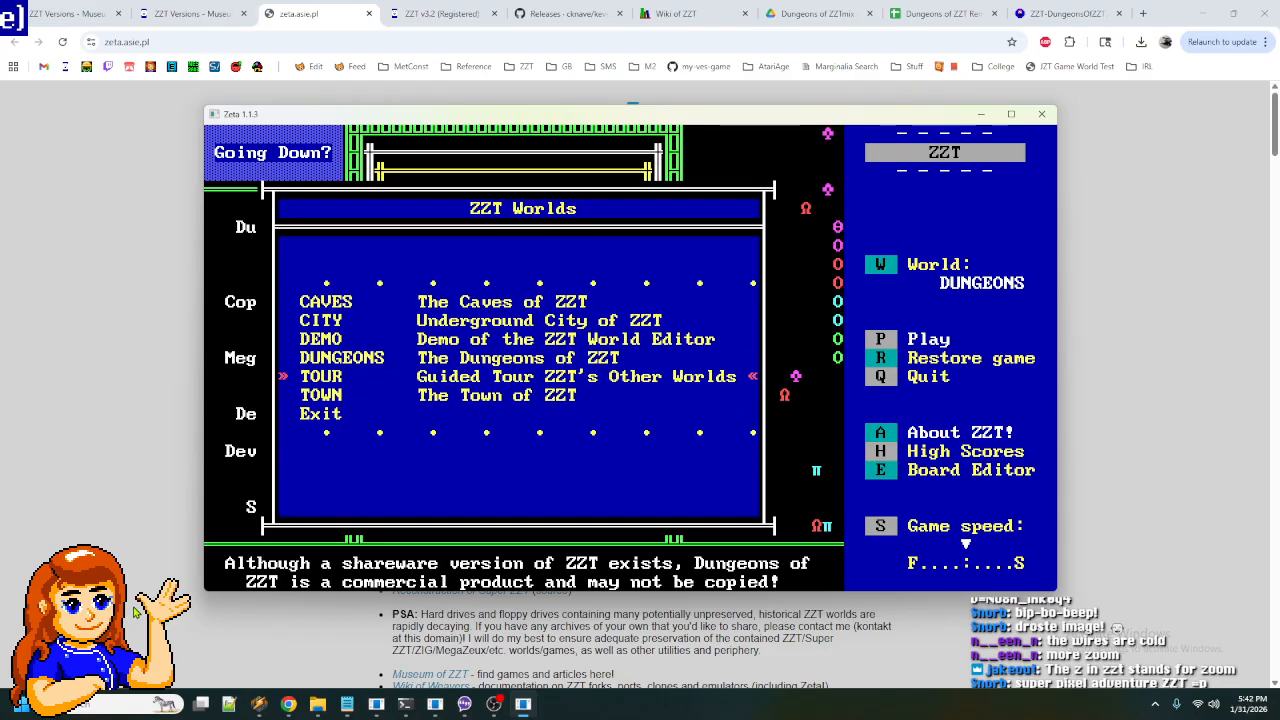
pyautogui.press('Escape')
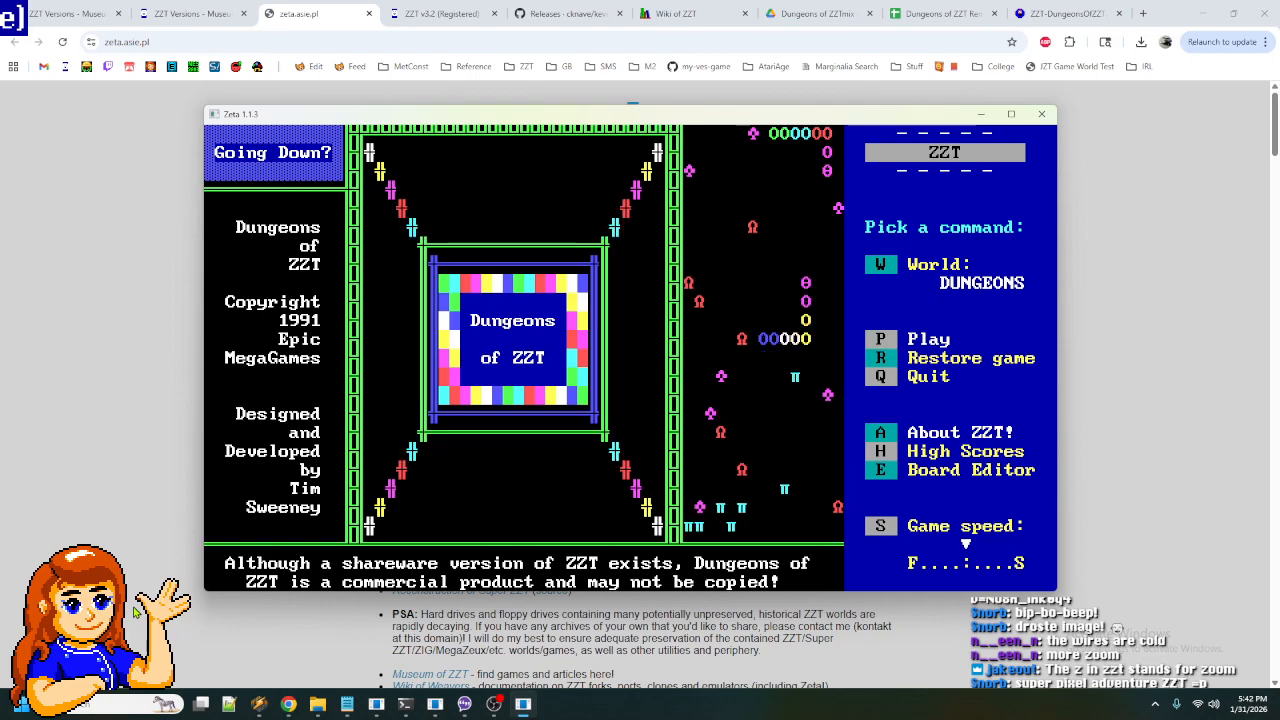
# - Start playing Dungeons of ZZT and walk east along the entrance corridor, then north to touch the scroll
pyautogui.press('p')
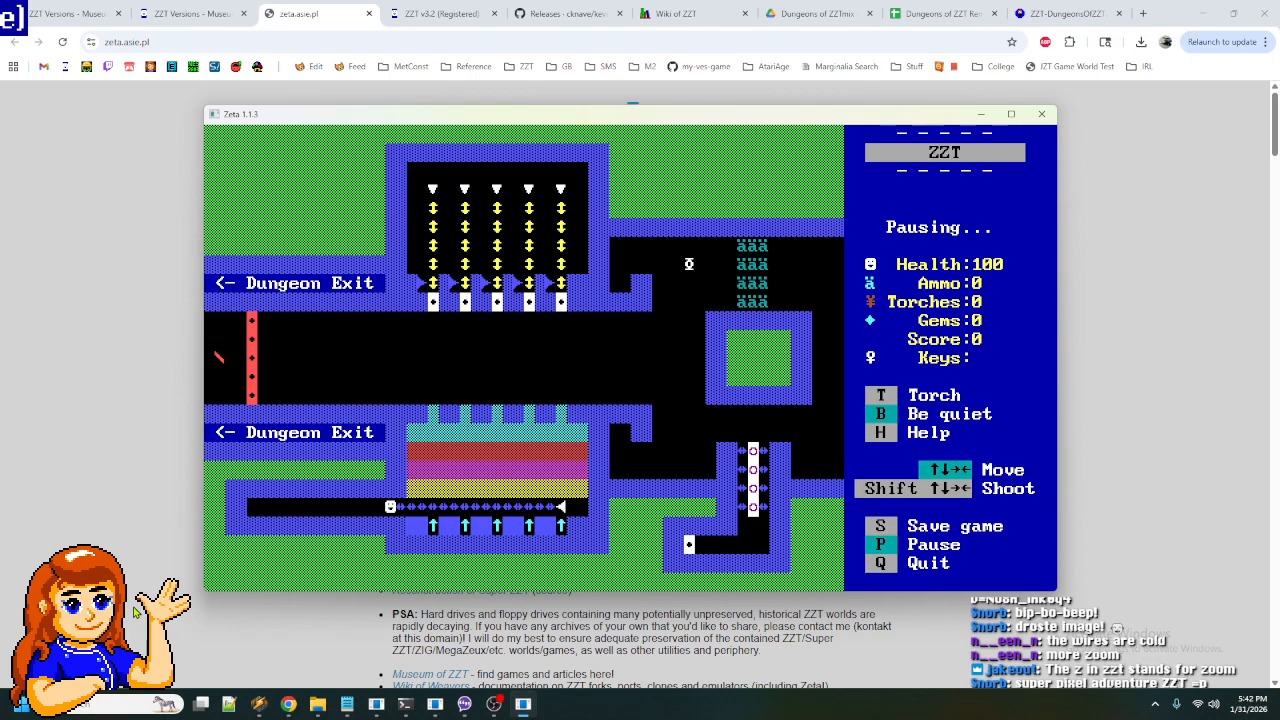
pyautogui.press('Right')
pyautogui.press('Right')
pyautogui.press('Right')
pyautogui.press('Right')
pyautogui.press('Right')
pyautogui.press('Right')
pyautogui.press('Right')
pyautogui.press('Right')
pyautogui.press('Right')
pyautogui.press('Right')
pyautogui.press('Right')
pyautogui.press('Right')
pyautogui.press('Right')
pyautogui.press('Right')
pyautogui.press('Right')
pyautogui.press('Right')
pyautogui.press('Right')
pyautogui.press('Right')
pyautogui.press('Right')
pyautogui.press('Right')
pyautogui.press('Right')
pyautogui.press('Right')
pyautogui.press('Right')
pyautogui.press('Right')
pyautogui.press('Right')
pyautogui.press('Right')
pyautogui.press('Right')
pyautogui.press('Right')
pyautogui.press('Right')
pyautogui.press('Right')
pyautogui.press('Right')
pyautogui.press('Right')
pyautogui.press('Right')
pyautogui.press('Right')
pyautogui.press('Right')
pyautogui.press('Right')
pyautogui.press('Right')
pyautogui.press('Right')
pyautogui.press('Up')
pyautogui.press('Up')
pyautogui.press('Up')
pyautogui.press('Up')
pyautogui.press('Up')
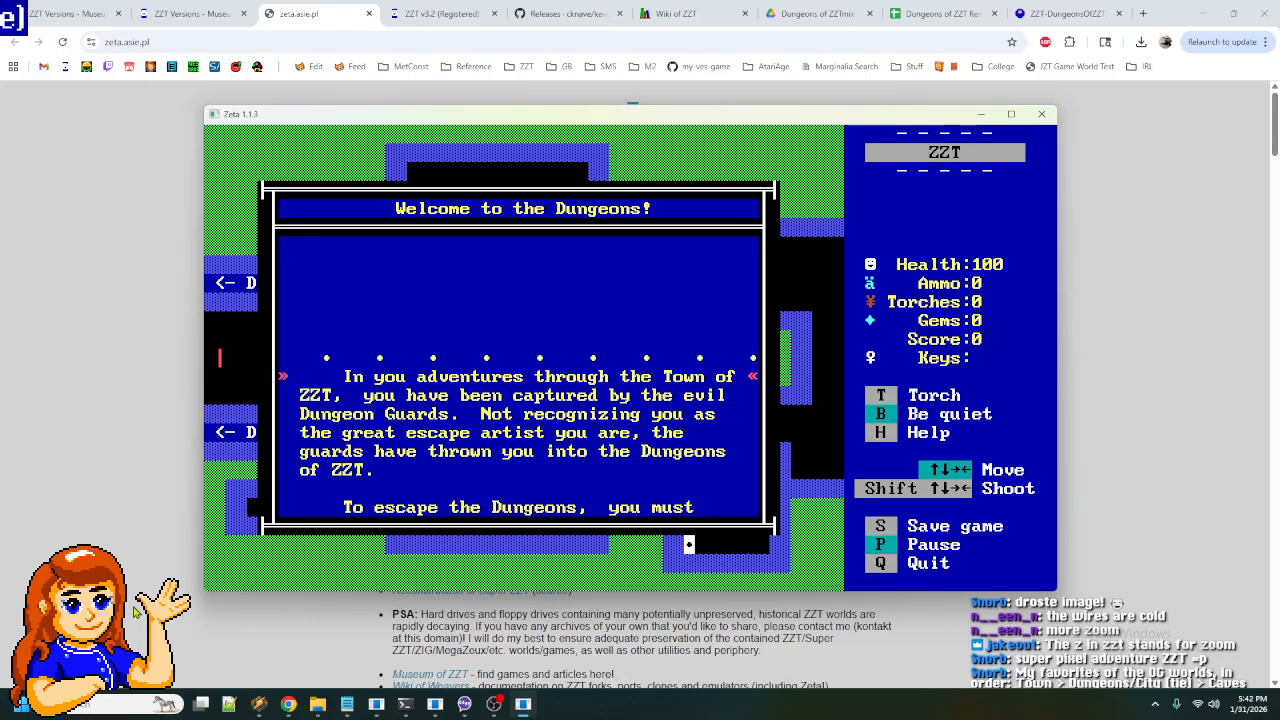
# - Read the "Welcome to the Dungeons!" scroll through to its end
pyautogui.press('Down')
pyautogui.press('Down')
pyautogui.press('Down')
pyautogui.press('Down')
pyautogui.press('Down')
pyautogui.press('Down')
pyautogui.press('Down')
pyautogui.press('Down')
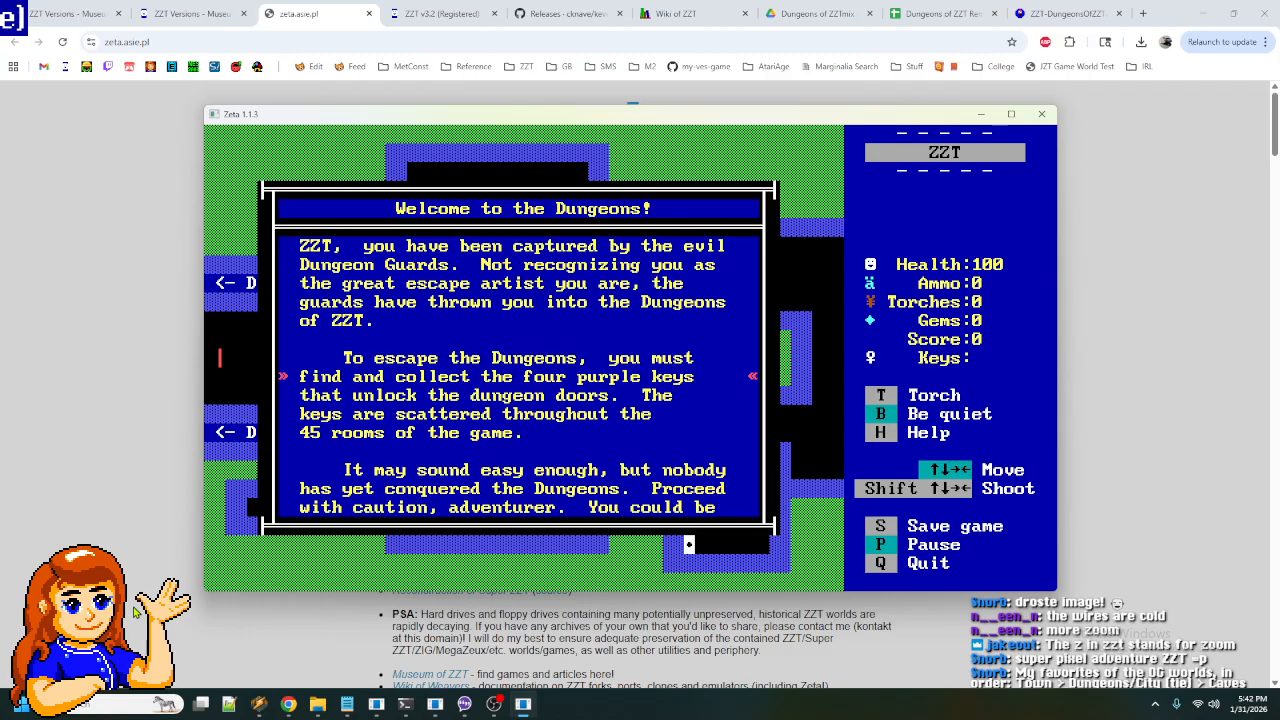
pyautogui.press('Down')
pyautogui.press('Down')
pyautogui.press('Down')
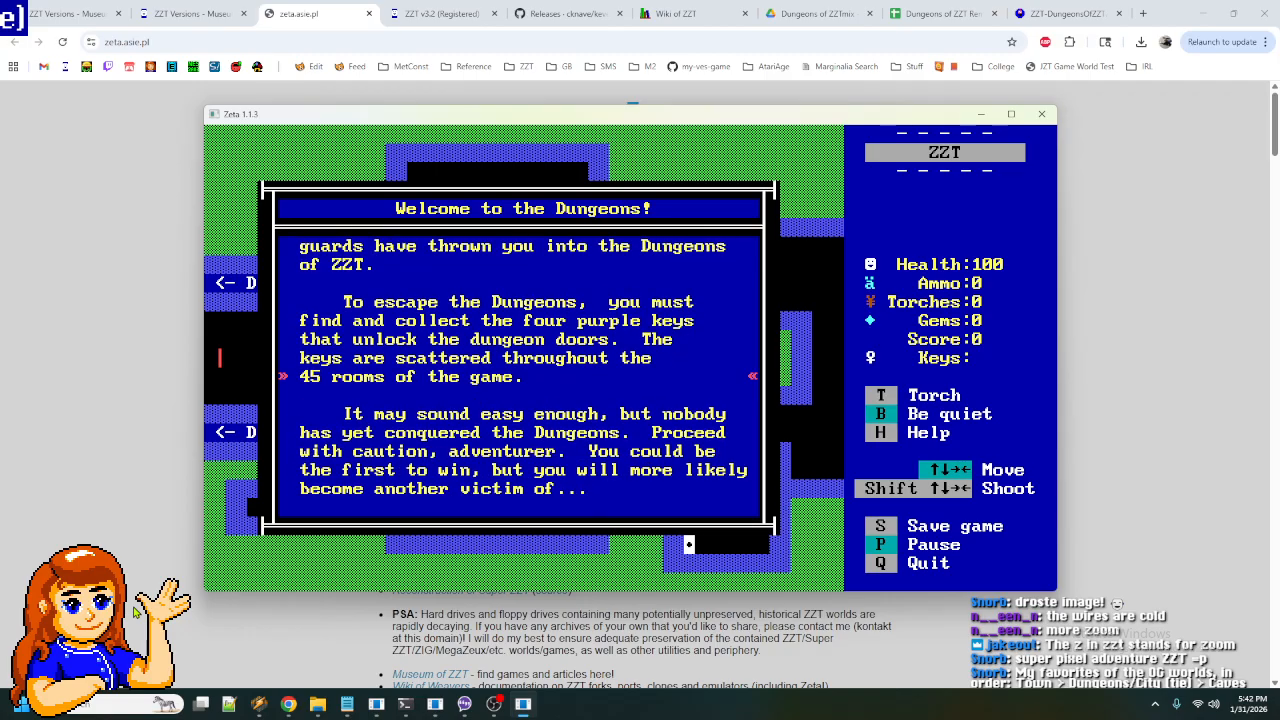
pyautogui.press('Down')
pyautogui.press('Down')
pyautogui.press('Down')
pyautogui.press('Down')
pyautogui.press('Down')
pyautogui.press('Down')
pyautogui.press('Down')
pyautogui.press('Down')
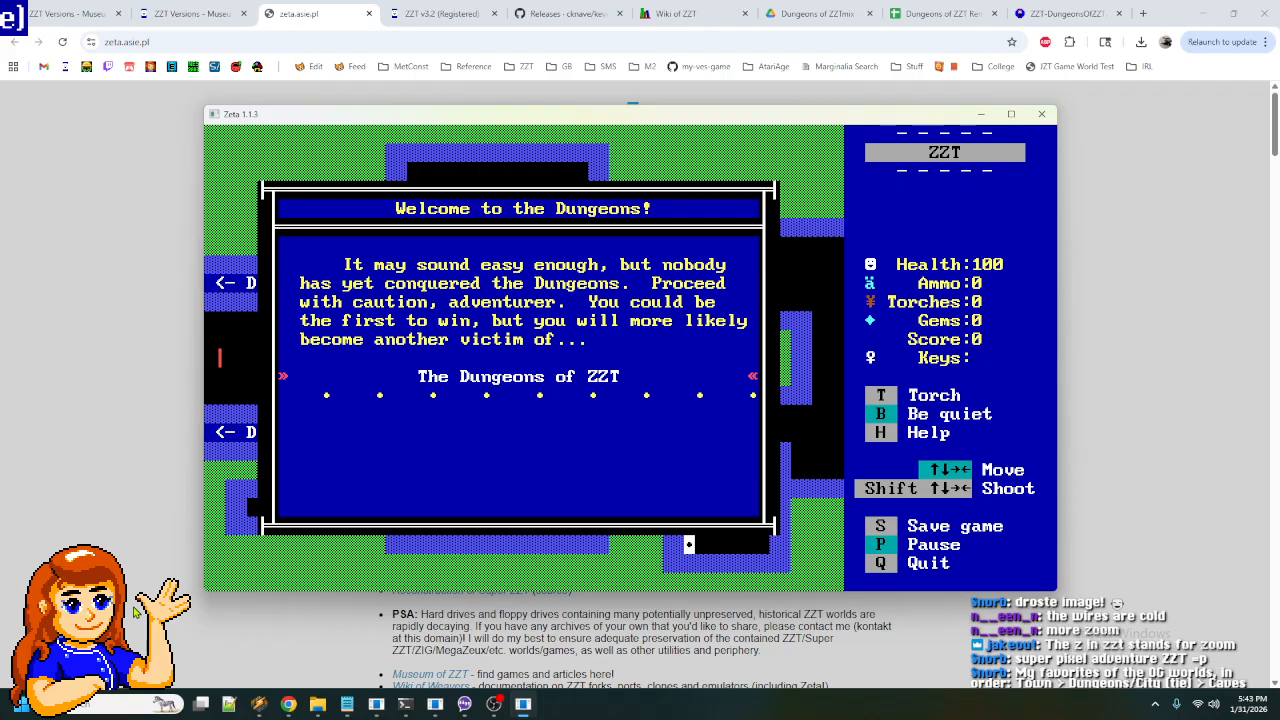
# - Close the scroll and collect all the ammo in the block east of it
pyautogui.press('Return')
pyautogui.press('Right')
pyautogui.press('Right')
pyautogui.press('Right')
pyautogui.press('Right')
pyautogui.press('Right')
pyautogui.press('Left')
pyautogui.press('Down')
pyautogui.press('Left')
pyautogui.press('Up')
pyautogui.press('Up')
pyautogui.press('Up')
pyautogui.press('Right')
pyautogui.press('Down')
pyautogui.press('Left')
pyautogui.press('Left')
pyautogui.press('Down')
pyautogui.press('Down')
pyautogui.press('Up')
pyautogui.press('Up')
pyautogui.press('Up')
# - Walk the player west away from the ammo area and south to the open floor beside the sliders
pyautogui.press('Left')
pyautogui.press('Left')
pyautogui.press('Left')
pyautogui.press('Left')
pyautogui.press('Left')
pyautogui.press('Down')
pyautogui.press('Down')
pyautogui.press('Down')
pyautogui.press('Down')
pyautogui.press('Down')
pyautogui.press('Down')
pyautogui.press('Down')
pyautogui.press('Down')
pyautogui.press('Down')
pyautogui.press('Down')
pyautogui.press('Down')
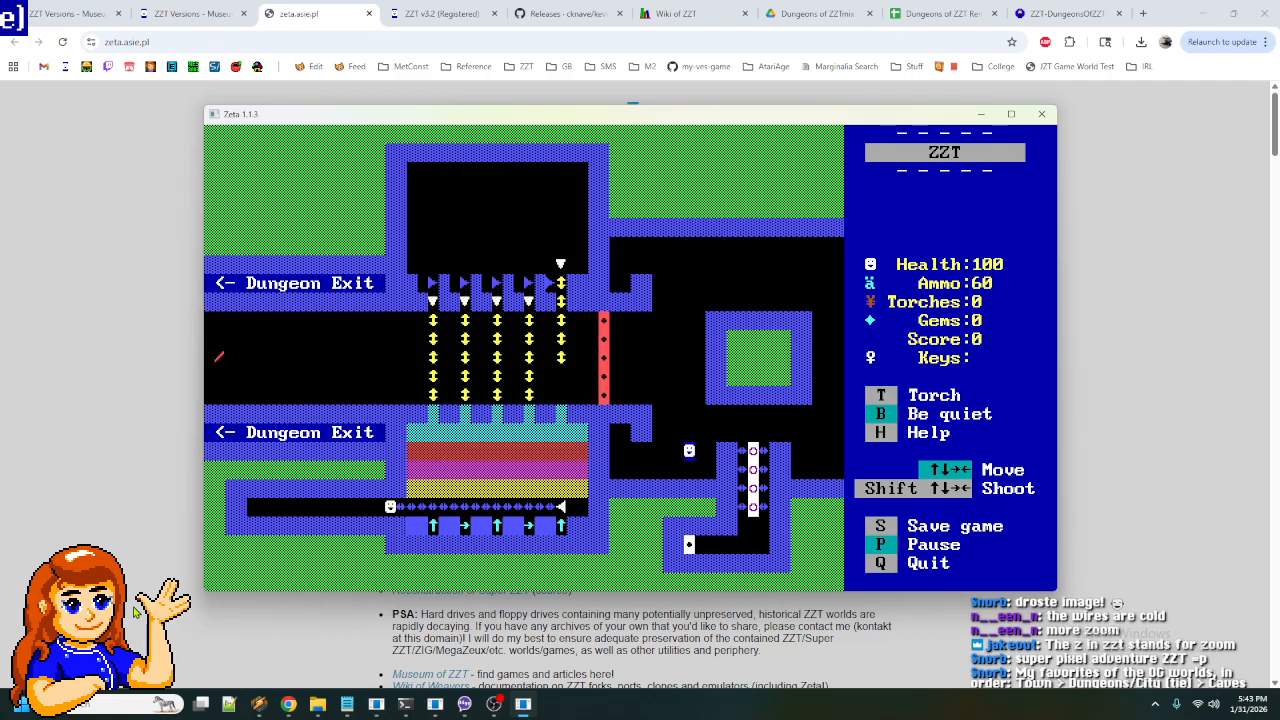
# - Walk the player north, then west to the red barrier at the end of the Dungeon Exit corridor
pyautogui.press('Up')
pyautogui.press('Up')
pyautogui.press('Up')
pyautogui.press('Left')
pyautogui.press('Left')
pyautogui.press('Left')
pyautogui.press('Left')
pyautogui.press('Left')
pyautogui.press('Left')
pyautogui.press('Left')
pyautogui.press('Left')
pyautogui.press('Left')
pyautogui.press('Left')
pyautogui.press('Left')
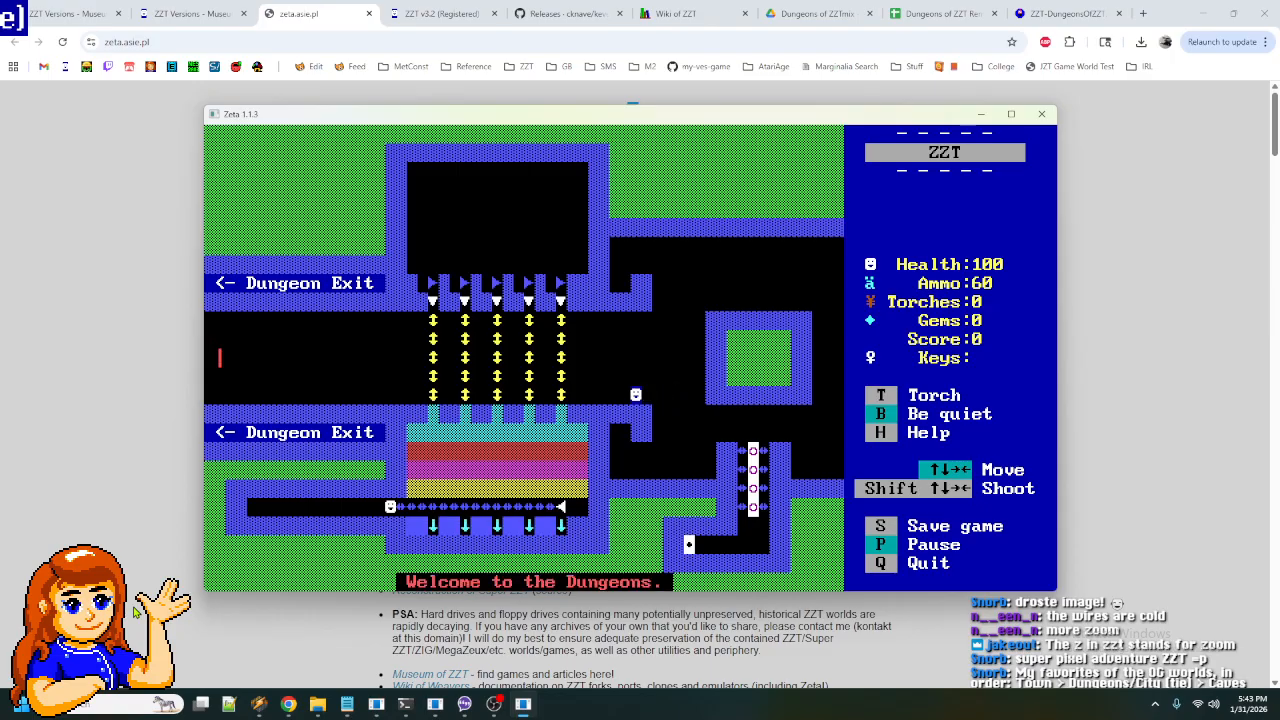
pyautogui.press('Up')
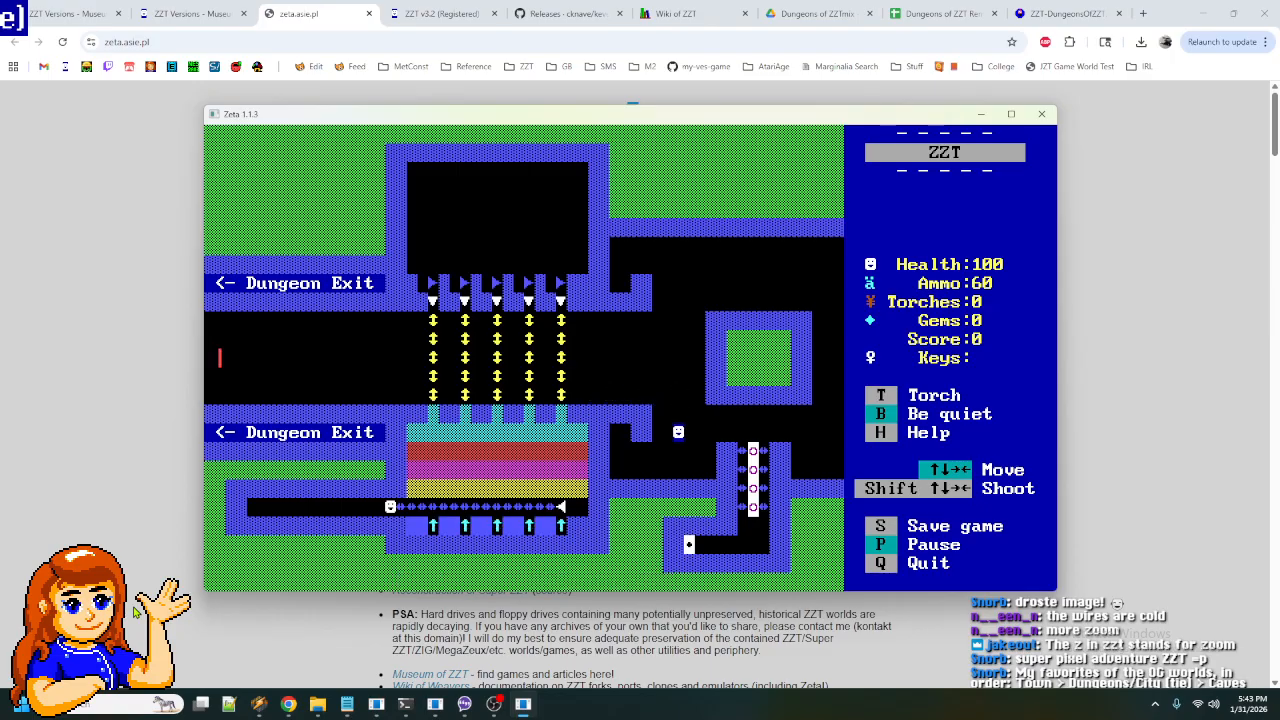
# - Walk the player east across the open floor and off the board into Dungeon Central
pyautogui.press('Down')
pyautogui.press('Up')
pyautogui.press('Right')
pyautogui.press('Right')
pyautogui.press('Right')
pyautogui.press('Right')
pyautogui.press('Right')
pyautogui.press('Right')
pyautogui.press('Right')
pyautogui.press('Right')
pyautogui.press('Right')
pyautogui.press('Right')
pyautogui.press('Right')
pyautogui.press('Right')
pyautogui.press('Right')
pyautogui.press('Right')
pyautogui.press('Right')
pyautogui.press('Right')
pyautogui.press('Right')
pyautogui.press('Right')
pyautogui.press('Right')
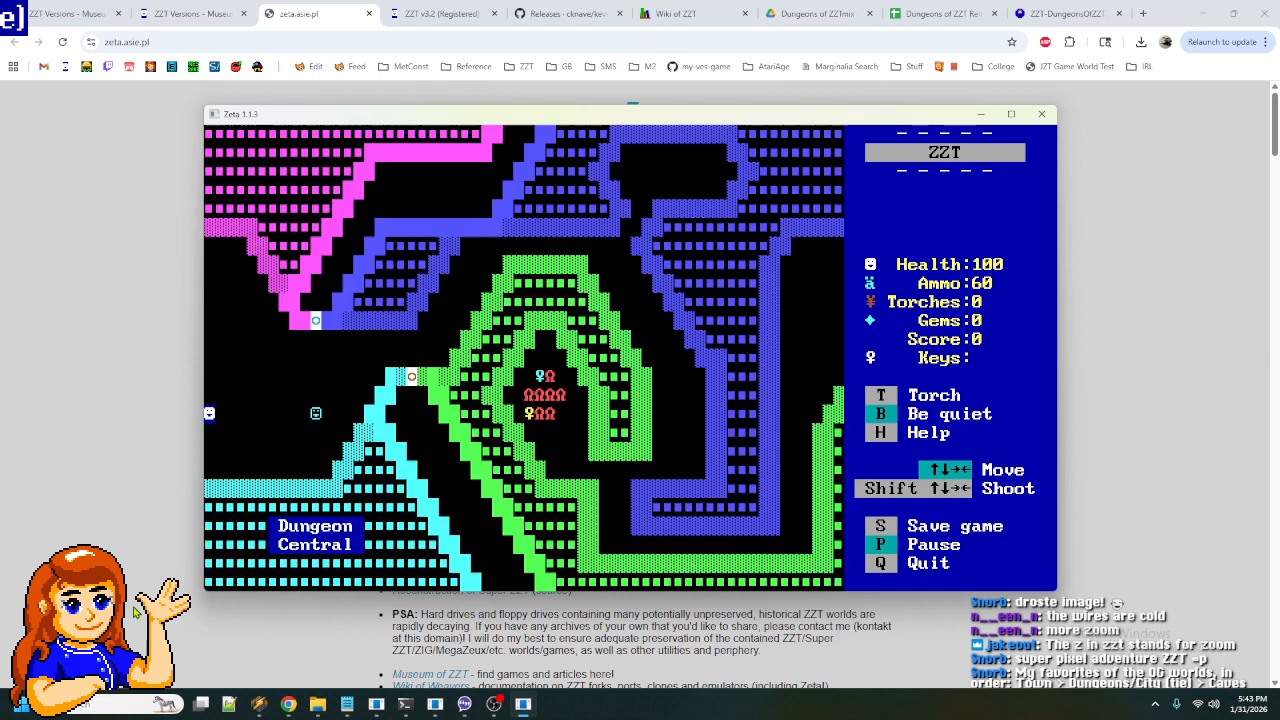
# - Touch the skeleton in the cave entrance of Dungeon Central and pass north of it
pyautogui.press('Up')
pyautogui.press('Up')
pyautogui.press('Up')
pyautogui.press('Up')
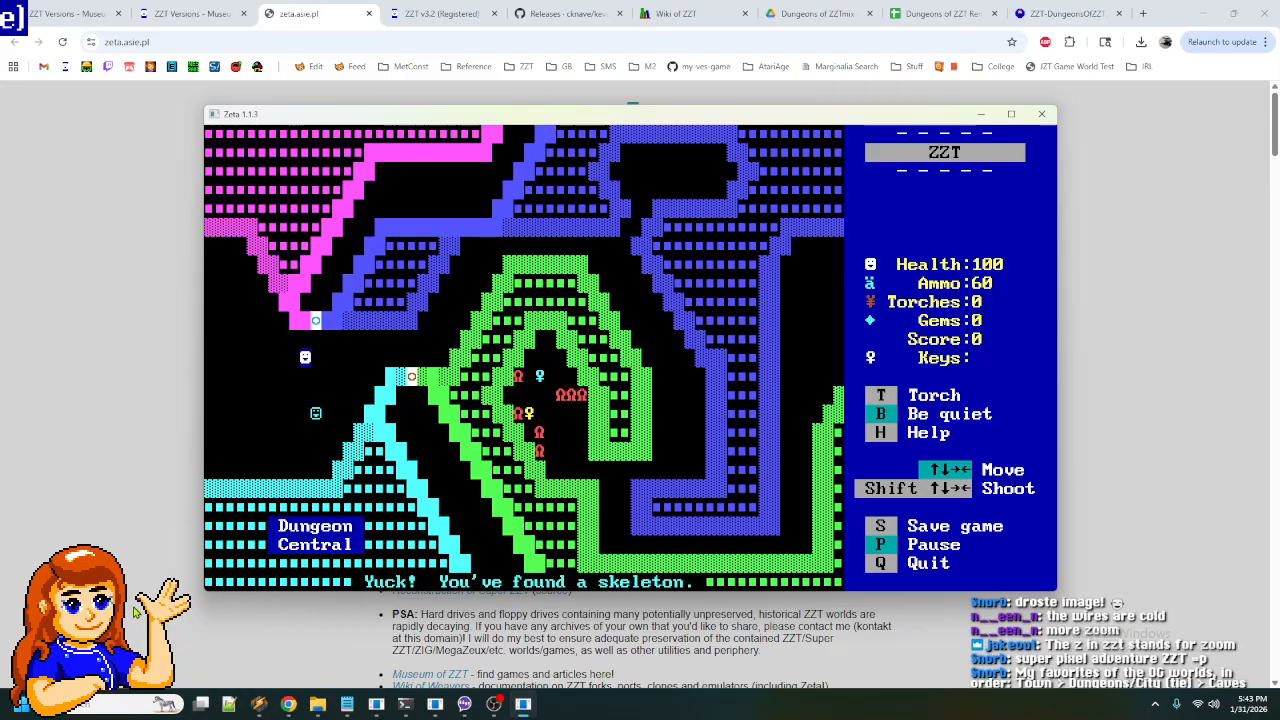
# - Walk east into the cave and follow the passage between the blue and green walls northeast over the green chamber
pyautogui.press('Right')
pyautogui.press('Right')
pyautogui.press('Right')
pyautogui.press('Right')
pyautogui.press('Right')
pyautogui.press('Right')
pyautogui.press('Right')
pyautogui.press('Right')
pyautogui.press('Right')
pyautogui.press('Right')
pyautogui.press('Right')
pyautogui.press('Up')
pyautogui.press('Up')
pyautogui.press('Right')
pyautogui.press('Up')
pyautogui.press('Up')
pyautogui.press('Right')
pyautogui.press('Right')
pyautogui.press('Right')
pyautogui.press('Up')
pyautogui.press('Right')
pyautogui.press('Right')
pyautogui.press('Right')
pyautogui.press('Right')
pyautogui.press('Right')
pyautogui.press('Right')
pyautogui.press('Right')
pyautogui.press('Right')
pyautogui.press('Right')
pyautogui.press('Right')
pyautogui.press('Right')
pyautogui.press('Right')
pyautogui.press('Right')
# - Descend the passage east of the green chamber, then go west and south around the blue wall's lower end
pyautogui.press('Down')
pyautogui.press('Down')
pyautogui.press('Down')
pyautogui.press('Down')
pyautogui.press('Right')
pyautogui.press('Right')
pyautogui.press('Down')
pyautogui.press('Down')
pyautogui.press('Right')
pyautogui.press('Down')
pyautogui.press('Down')
pyautogui.press('Down')
pyautogui.press('Left')
pyautogui.press('Left')
pyautogui.press('Left')
pyautogui.press('Left')
pyautogui.press('Left')
pyautogui.press('Down')
pyautogui.press('Down')
pyautogui.press('Down')
pyautogui.press('Down')
# - Follow the green-walled passage east along the south edge, then north, and leave Dungeon Central to the east
pyautogui.press('Right')
pyautogui.press('Right')
pyautogui.press('Right')
pyautogui.press('Right')
pyautogui.press('Right')
pyautogui.press('Right')
pyautogui.press('Right')
pyautogui.press('Right')
pyautogui.press('Right')
pyautogui.press('Right')
pyautogui.press('Right')
pyautogui.press('Right')
pyautogui.press('Right')
pyautogui.press('Right')
pyautogui.press('Right')
pyautogui.press('Right')
pyautogui.press('Right')
pyautogui.press('Right')
pyautogui.press('Right')
pyautogui.press('Up')
pyautogui.press('Up')
pyautogui.press('Up')
pyautogui.press('Up')
pyautogui.press('Up')
pyautogui.press('Up')
pyautogui.press('Up')
pyautogui.press('Up')
pyautogui.press('Up')
pyautogui.press('Up')
pyautogui.press('Up')
pyautogui.press('Up')
pyautogui.press('Right')
pyautogui.press('Right')
pyautogui.press('Right')
pyautogui.press('Right')
pyautogui.press('Right')
pyautogui.press('Right')
# - Move the player from the maze board's western area into the blue maze, just north of the small square block
pyautogui.press('Down')
pyautogui.press('Left')
pyautogui.press('Left')
pyautogui.press('Up')
pyautogui.press('Up')
pyautogui.press('Right')
pyautogui.press('Right')
pyautogui.press('Right')
pyautogui.press('Right')
pyautogui.press('Down')
pyautogui.press('Down')
pyautogui.press('Down')
pyautogui.press('Right')
pyautogui.press('Right')
pyautogui.press('Right')
pyautogui.press('Up')
pyautogui.press('Right')
pyautogui.press('Right')
pyautogui.press('Right')
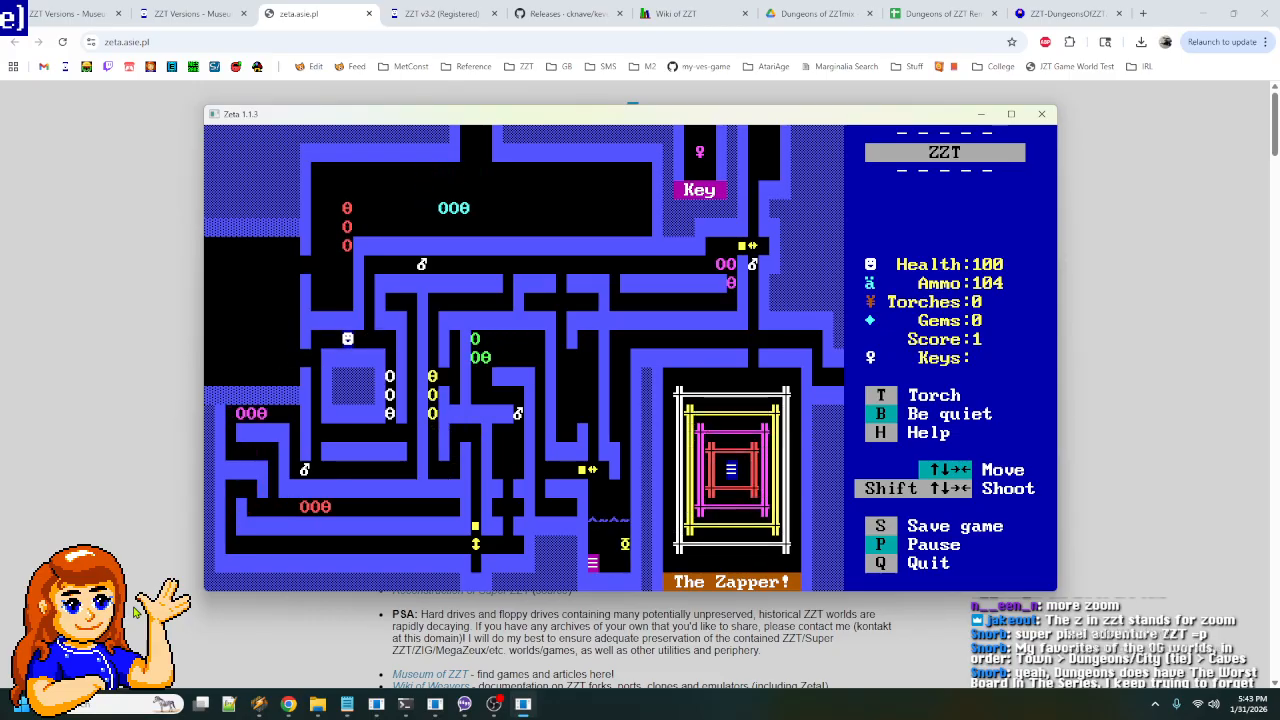
# - Enter the corridor north of the small square block and push its bomb east toward the purple centipede
pyautogui.press('Right')
pyautogui.press('Right')
pyautogui.press('Up')
pyautogui.press('Up')
pyautogui.press('Up')
pyautogui.press('Up')
pyautogui.press('Right')
pyautogui.press('Right')
pyautogui.press('Right')
pyautogui.press('Right')
pyautogui.press('Right')
pyautogui.press('Right')
pyautogui.press('Right')
pyautogui.press('Right')
pyautogui.press('Right')
pyautogui.press('Right')
pyautogui.press('Right')
pyautogui.press('Right')
pyautogui.press('Right')
pyautogui.press('Right')
pyautogui.press('Right')
pyautogui.press('Right')
pyautogui.press('Right')
pyautogui.press('Right')
pyautogui.press('Right')
pyautogui.press('Right')
pyautogui.press('Right')
pyautogui.press('Right')
pyautogui.press('Right')
pyautogui.press('Right')
pyautogui.press('Right')
pyautogui.press('Right')
pyautogui.press('Right')
pyautogui.press('Right')
pyautogui.press('Right')
# - Back away slightly, then continue east to the corridor's far end beside the yellow slider
pyautogui.press('Left')
pyautogui.press('Left')
pyautogui.press('Right')
pyautogui.press('Right')
pyautogui.press('Right')
pyautogui.press('Right')
pyautogui.press('Right')
pyautogui.press('Right')
pyautogui.press('Right')
pyautogui.press('Right')
pyautogui.press('Right')
pyautogui.press('Up')
pyautogui.press('Down')
# - Return west along the long upper corridor to the opening above the small square block
pyautogui.press('Left')
pyautogui.press('Left')
pyautogui.press('Left')
pyautogui.press('Left')
pyautogui.press('Left')
pyautogui.press('Left')
pyautogui.press('Left')
pyautogui.press('Left')
pyautogui.press('Left')
pyautogui.press('Left')
pyautogui.press('Left')
pyautogui.press('Left')
pyautogui.press('Left')
pyautogui.press('Left')
pyautogui.press('Left')
pyautogui.press('Left')
pyautogui.press('Left')
pyautogui.press('Left')
pyautogui.press('Left')
pyautogui.press('Left')
pyautogui.press('Left')
pyautogui.press('Left')
pyautogui.press('Left')
pyautogui.press('Left')
pyautogui.press('Left')
pyautogui.press('Left')
pyautogui.press('Left')
pyautogui.press('Left')
pyautogui.press('Left')
pyautogui.press('Left')
pyautogui.press('Left')
pyautogui.press('Left')
pyautogui.press('Left')
pyautogui.press('Left')
# - Leave the corridor southward, pass along the square block's west side, and activate the bomb southwest of it
pyautogui.press('Down')
pyautogui.press('Down')
pyautogui.press('Down')
pyautogui.press('Down')
pyautogui.press('Left')
pyautogui.press('Left')
pyautogui.press('Left')
pyautogui.press('Left')
pyautogui.press('Left')
pyautogui.press('Down')
pyautogui.press('Down')
pyautogui.press('Down')
pyautogui.press('Down')
pyautogui.press('Down')
pyautogui.press('Down')
pyautogui.press('Down')
pyautogui.press('Left')
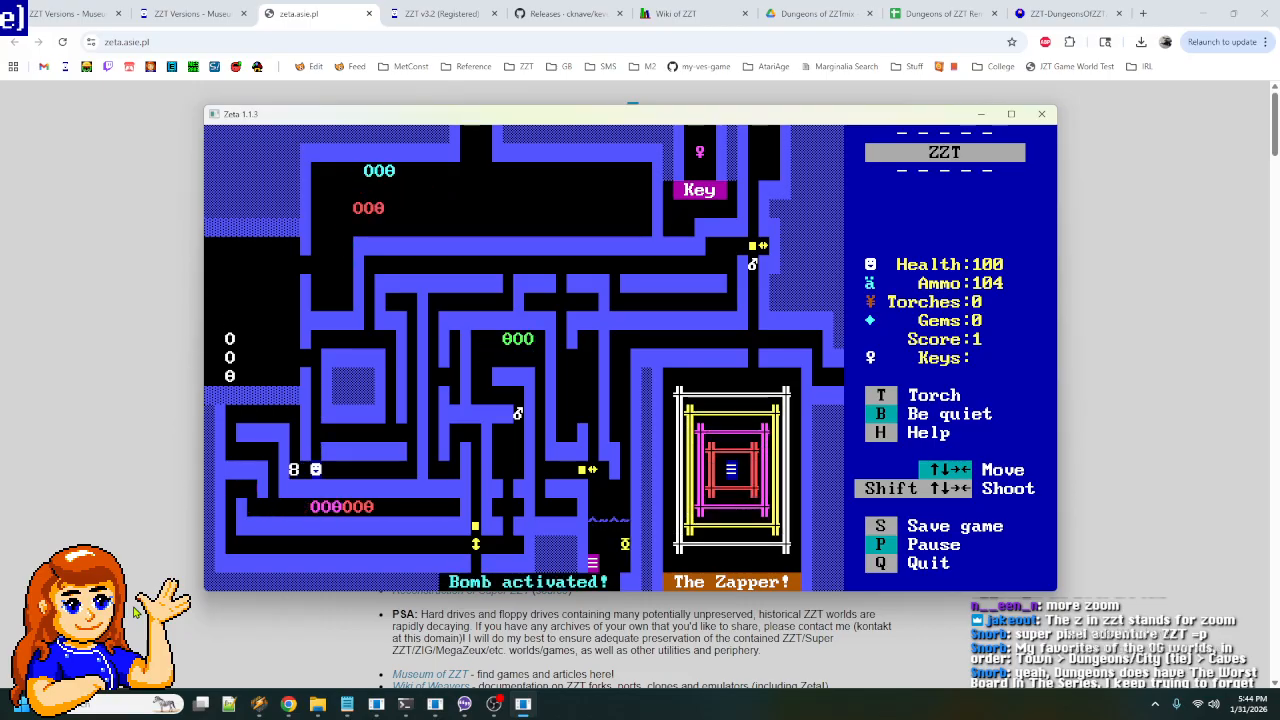
# - Retreat from the activated bomb east along the corridor below the small square block, then north into the dead-end passage
pyautogui.press('Right')
pyautogui.press('Right')
pyautogui.press('Right')
pyautogui.press('Right')
pyautogui.press('Right')
pyautogui.press('Right')
pyautogui.press('Right')
pyautogui.press('Right')
pyautogui.press('Right')
pyautogui.press('Up')
pyautogui.press('Up')
pyautogui.press('Up')
pyautogui.press('Up')
pyautogui.press('Up')
pyautogui.press('Up')
pyautogui.press('Up')
pyautogui.press('Up')
# - Come back south out of the dead-end passage and west to the square block's southwest corner
pyautogui.press('Down')
pyautogui.press('Down')
pyautogui.press('Down')
pyautogui.press('Down')
pyautogui.press('Down')
pyautogui.press('Down')
pyautogui.press('Down')
pyautogui.press('Down')
pyautogui.press('Left')
pyautogui.press('Left')
pyautogui.press('Left')
pyautogui.press('Left')
pyautogui.press('Left')
pyautogui.press('Left')
pyautogui.press('Left')
pyautogui.press('Left')
pyautogui.press('Left')
# - Leave the southwest corner eastward and climb along the square block's east side to the long upper corridor
pyautogui.press('Right')
pyautogui.press('Right')
pyautogui.press('Right')
pyautogui.press('Right')
pyautogui.press('Right')
pyautogui.press('Right')
pyautogui.press('Right')
pyautogui.press('Right')
pyautogui.press('Right')
pyautogui.press('Left')
pyautogui.press('Up')
pyautogui.press('Up')
pyautogui.press('Up')
pyautogui.press('Up')
pyautogui.press('Up')
pyautogui.press('Up')
pyautogui.press('Left')
pyautogui.press('Left')
pyautogui.press('Up')
pyautogui.press('Up')
pyautogui.press('Up')
pyautogui.press('Up')
pyautogui.press('Up')
# - Follow the long upper corridor east to its southern gap, drop through, and double back west along the row below
pyautogui.press('Right')
pyautogui.press('Right')
pyautogui.press('Right')
pyautogui.press('Right')
pyautogui.press('Right')
pyautogui.press('Right')
pyautogui.press('Right')
pyautogui.press('Right')
pyautogui.press('Right')
pyautogui.press('Right')
pyautogui.press('Right')
pyautogui.press('Right')
pyautogui.press('Right')
pyautogui.press('Down')
pyautogui.press('Down')
pyautogui.press('Left')
pyautogui.press('Left')
pyautogui.press('Left')
pyautogui.press('Left')
pyautogui.press('Left')
pyautogui.press('Left')
pyautogui.press('Left')
# - Descend the central passage, cut east around the wall, and push the yellow north-south slider down from above
pyautogui.press('Down')
pyautogui.press('Down')
pyautogui.press('Down')
pyautogui.press('Down')
pyautogui.press('Down')
pyautogui.press('Down')
pyautogui.press('Down')
pyautogui.press('Right')
pyautogui.press('Right')
pyautogui.press('Right')
pyautogui.press('Right')
pyautogui.press('Down')
pyautogui.press('Down')
pyautogui.press('Down')
pyautogui.press('Down')
pyautogui.press('Down')
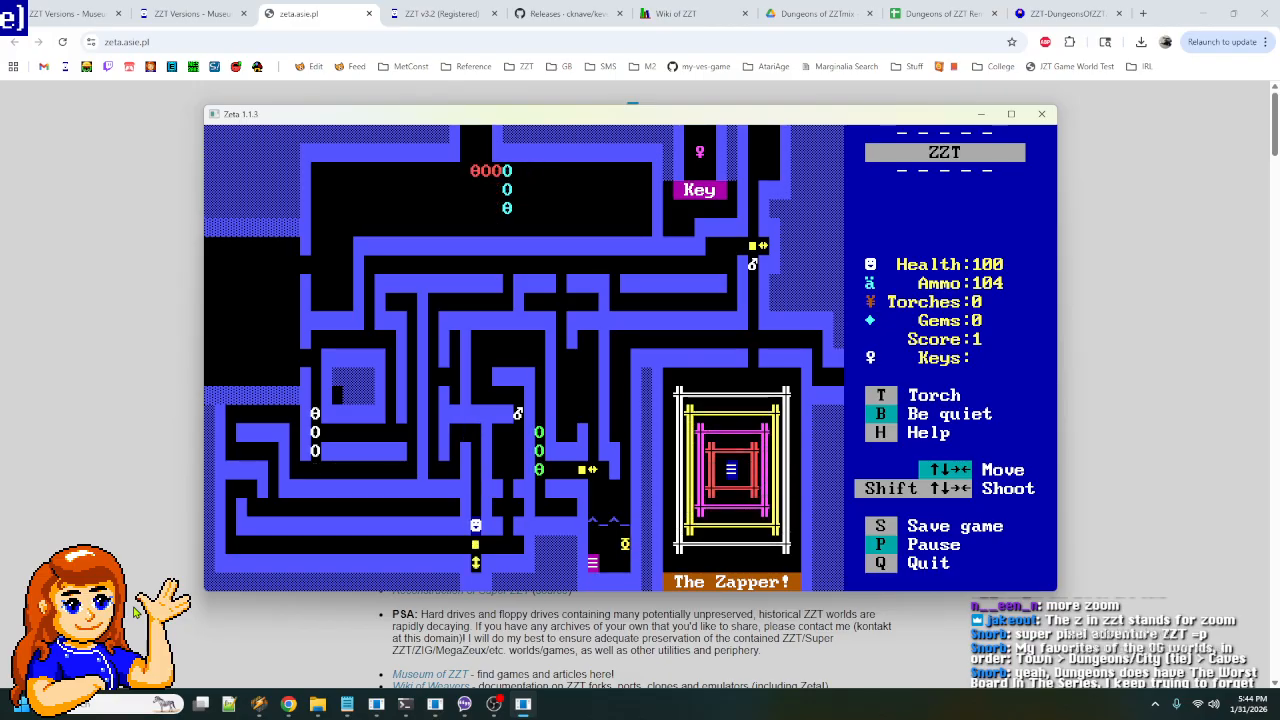
# - Withdraw north from the yellow slider and loop around the wall's end back west into the central passage
pyautogui.press('Up')
pyautogui.press('Up')
pyautogui.press('Up')
pyautogui.press('Up')
pyautogui.press('Up')
pyautogui.press('Left')
pyautogui.press('Left')
pyautogui.press('Down')
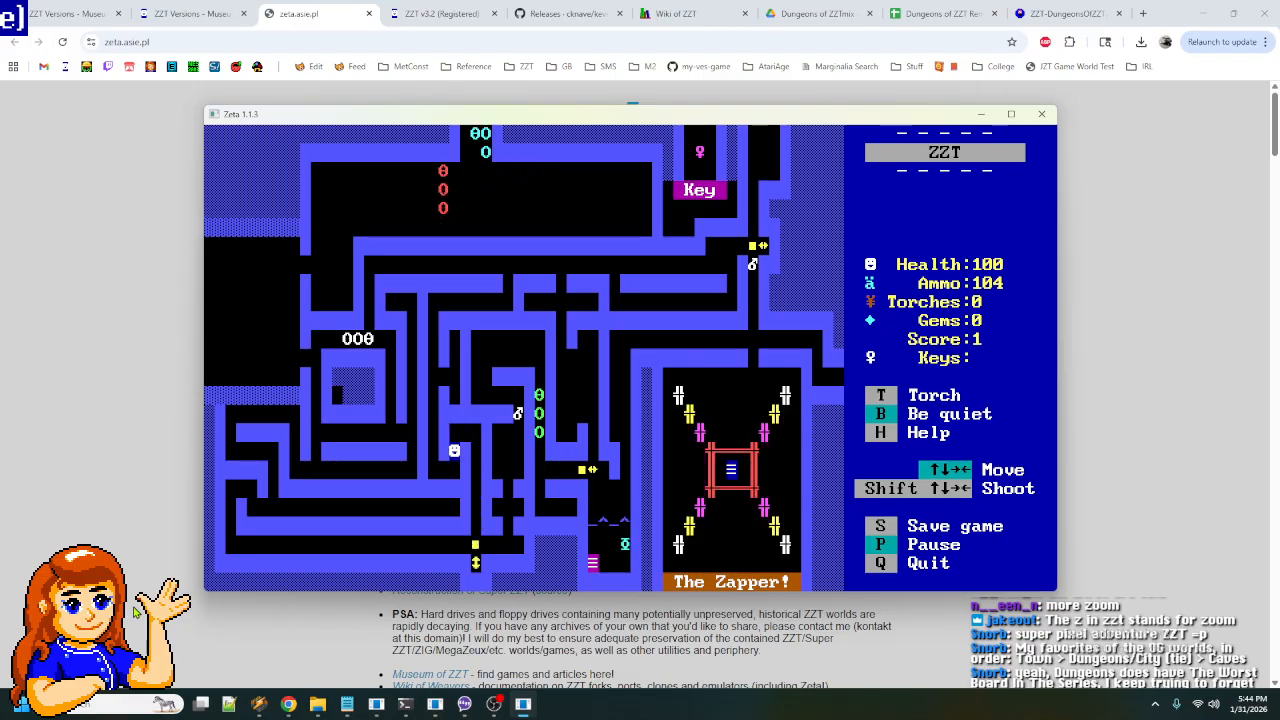
pyautogui.press('Down')
pyautogui.press('Left')
pyautogui.press('Left')
# - Climb the central passage to its top and follow the row below the long upper corridor east to the gap
pyautogui.press('Up')
pyautogui.press('Up')
pyautogui.press('Up')
pyautogui.press('Up')
pyautogui.press('Up')
pyautogui.press('Up')
pyautogui.press('Up')
pyautogui.press('Up')
pyautogui.press('Up')
pyautogui.press('Up')
pyautogui.press('Up')
pyautogui.press('Right')
pyautogui.press('Right')
pyautogui.press('Right')
pyautogui.press('Right')
pyautogui.press('Right')
pyautogui.press('Right')
pyautogui.press('Right')
# - Return west along the long upper corridor, then south and west to the square block's northwest corner beside the western room
pyautogui.press('Left')
pyautogui.press('Left')
pyautogui.press('Left')
pyautogui.press('Left')
pyautogui.press('Left')
pyautogui.press('Left')
pyautogui.press('Left')
pyautogui.press('Left')
pyautogui.press('Left')
pyautogui.press('Left')
pyautogui.press('Left')
pyautogui.press('Left')
pyautogui.press('Left')
pyautogui.press('Down')
pyautogui.press('Down')
pyautogui.press('Down')
pyautogui.press('Down')
pyautogui.press('Left')
pyautogui.press('Left')
pyautogui.press('Left')
pyautogui.press('Left')
pyautogui.press('Left')
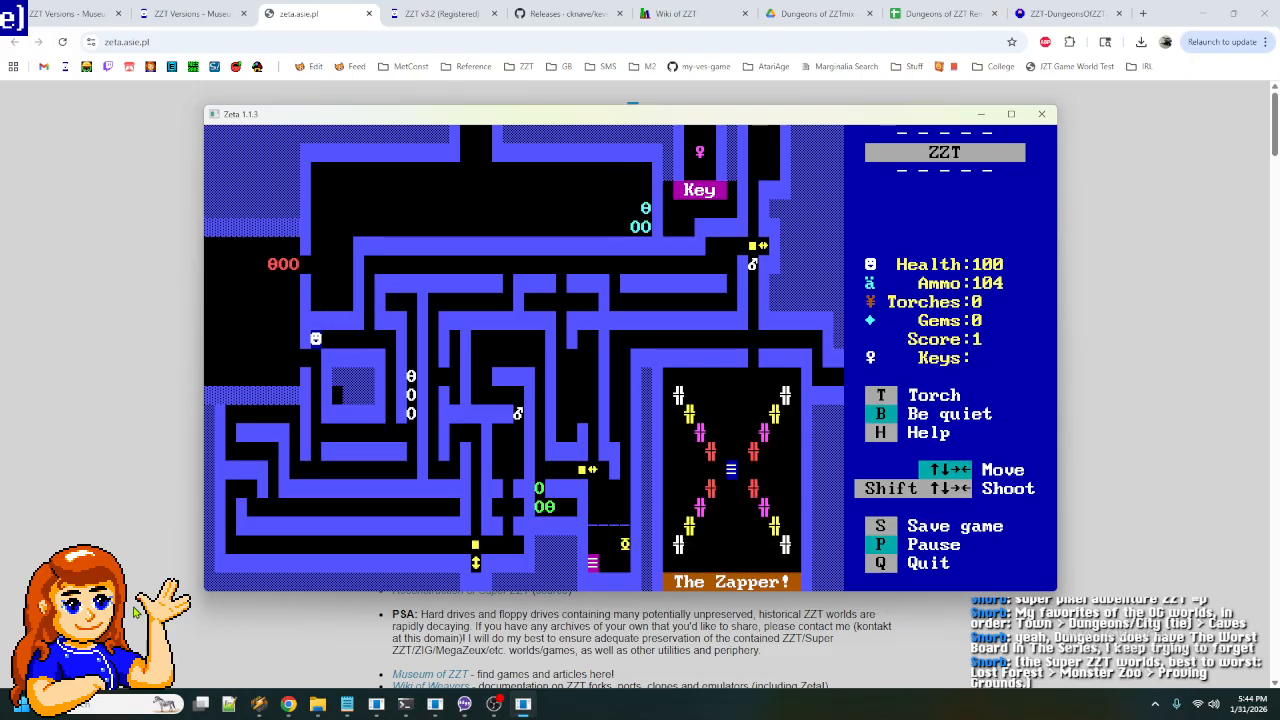
# - Descend past the square block's west side and loop northwest around the walls to the southwest maze's outer western column
pyautogui.press('Down')
pyautogui.press('Down')
pyautogui.press('Down')
pyautogui.press('Down')
pyautogui.press('Down')
pyautogui.press('Down')
pyautogui.press('Down')
pyautogui.press('Left')
pyautogui.press('Left')
pyautogui.press('Up')
pyautogui.press('Up')
pyautogui.press('Up')
pyautogui.press('Left')
pyautogui.press('Left')
pyautogui.press('Left')
pyautogui.press('Left')
pyautogui.press('Left')
pyautogui.press('Left')
# - Wind down through the southwest maze's western walls to the west end of the bottom corridor
pyautogui.press('Down')
pyautogui.press('Down')
pyautogui.press('Right')
pyautogui.press('Right')
pyautogui.press('Right')
pyautogui.press('Right')
pyautogui.press('Down')
pyautogui.press('Down')
pyautogui.press('Down')
pyautogui.press('Left')
pyautogui.press('Left')
pyautogui.press('Left')
pyautogui.press('Left')
pyautogui.press('Down')
# - Follow the bottom corridor east, pushing the yellow boulder past the foot of the narrow central shaft
pyautogui.press('Right')
pyautogui.press('Right')
pyautogui.press('Right')
pyautogui.press('Right')
pyautogui.press('Right')
pyautogui.press('Right')
pyautogui.press('Right')
pyautogui.press('Right')
pyautogui.press('Right')
pyautogui.press('Right')
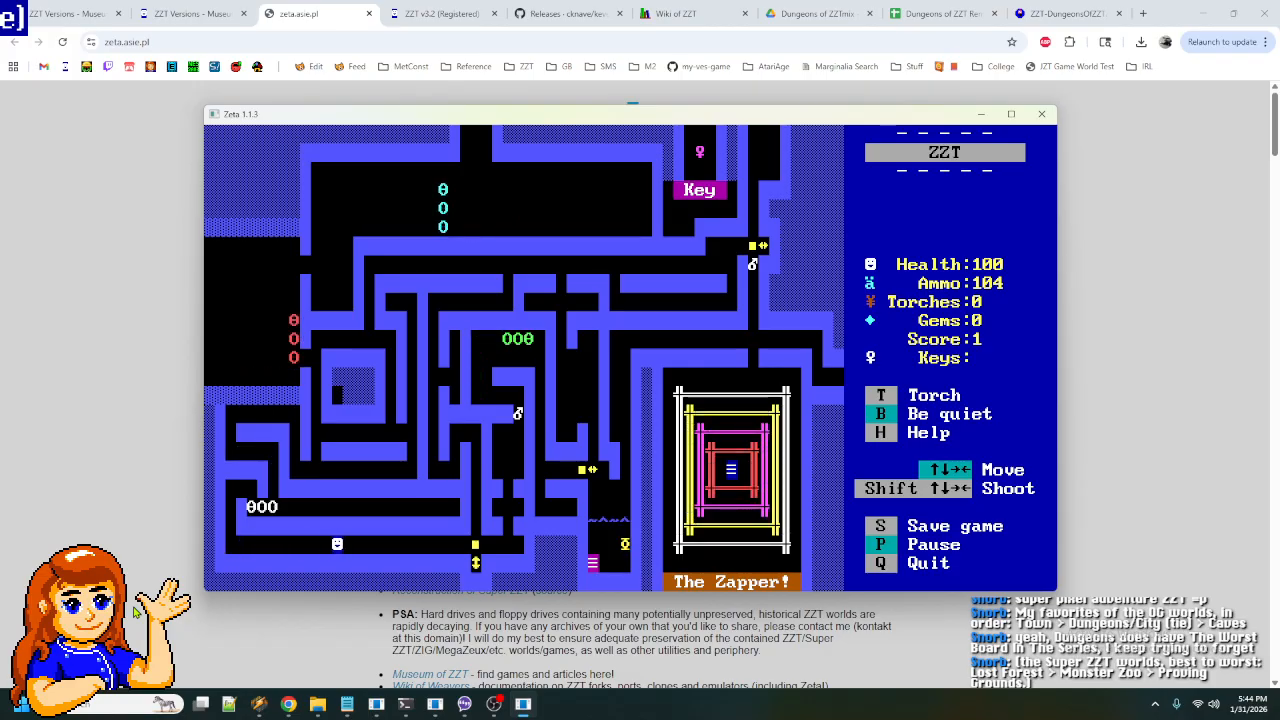
pyautogui.press('Right')
pyautogui.press('Right')
pyautogui.press('Right')
pyautogui.press('Right')
pyautogui.press('Right')
pyautogui.press('Right')
pyautogui.press('Right')
pyautogui.press('Right')
pyautogui.press('Right')
pyautogui.press('Right')
pyautogui.press('Right')
pyautogui.press('Right')
pyautogui.press('Right')
pyautogui.press('Right')
pyautogui.press('Right')
pyautogui.press('Right')
# - Climb the central shaft, light the white bomb in the wall gap and push it north
pyautogui.press('Up')
pyautogui.press('Up')
pyautogui.press('Up')
pyautogui.press('Up')
pyautogui.press('Up')
pyautogui.press('Right')
pyautogui.press('Up')
pyautogui.press('Up')
# - Retreat down the shaft to the bottom corridor and shoot west three times at the white centipede
pyautogui.press('Down')
pyautogui.press('Left')
pyautogui.press('Down')
pyautogui.press('Down')
pyautogui.press('Down')
pyautogui.press('Down')
pyautogui.press('Down')
pyautogui.hotkey('shift', 'Left')
pyautogui.hotkey('shift', 'Left')
pyautogui.hotkey('shift', 'Left')
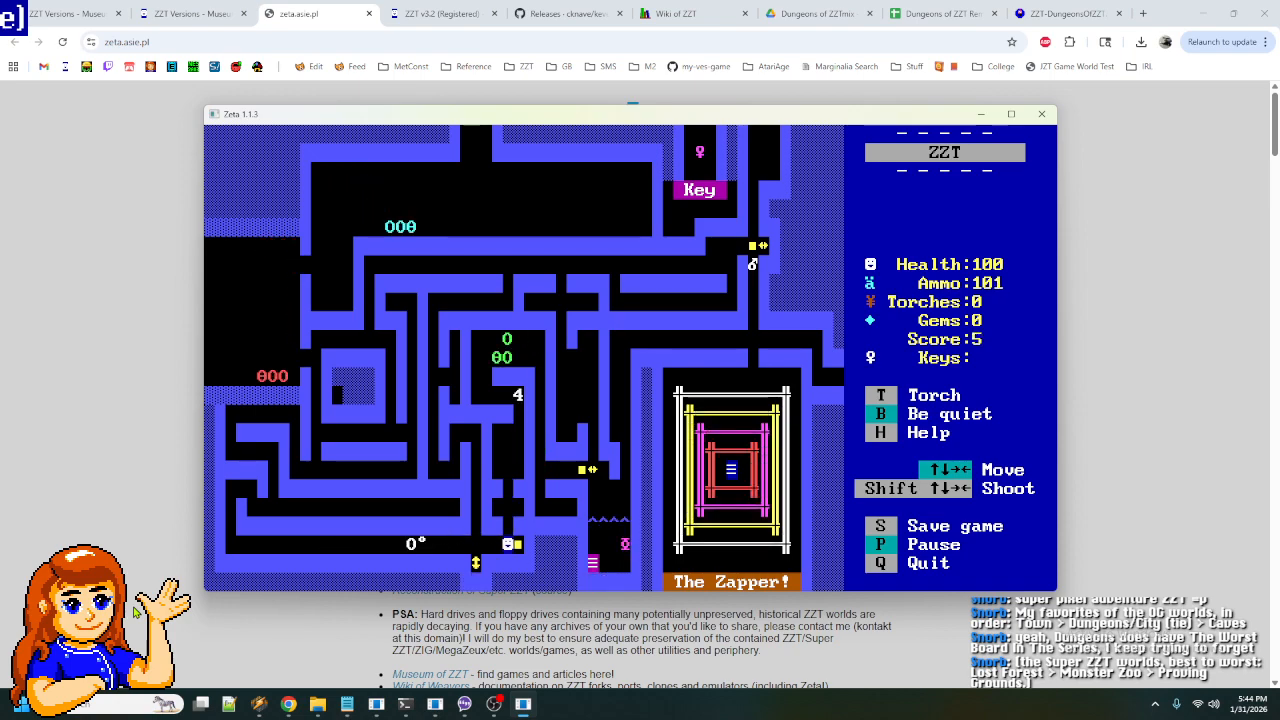
# - Climb the central shaft again and pass through the former bomb gap into the small chamber above
pyautogui.press('Up')
pyautogui.press('Up')
pyautogui.press('Up')
pyautogui.press('Up')
pyautogui.press('Up')
pyautogui.press('Up')
pyautogui.press('Right')
pyautogui.press('Up')
pyautogui.press('Up')
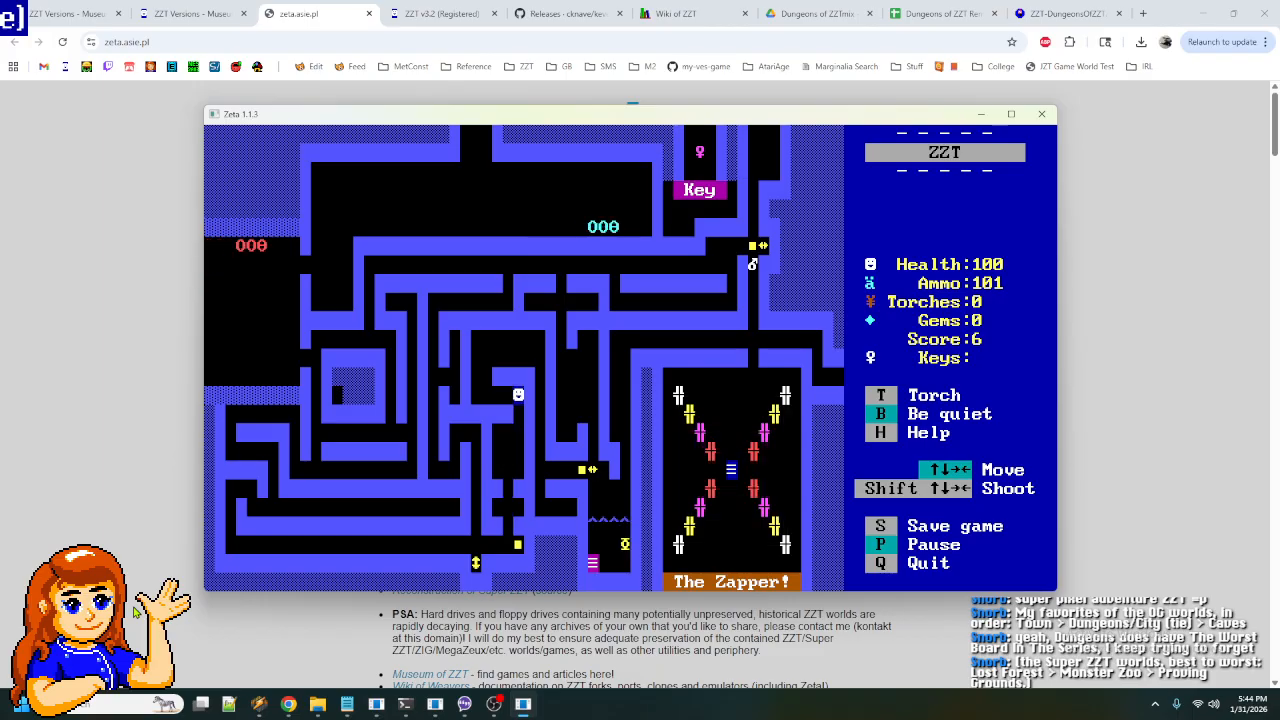
# - Leave the chamber west, circle north around the short wall and go east to the adjoining vertical passage
pyautogui.press('Left')
pyautogui.press('Left')
pyautogui.press('Left')
pyautogui.press('Left')
pyautogui.press('Up')
pyautogui.press('Up')
pyautogui.press('Right')
pyautogui.press('Right')
pyautogui.press('Right')
pyautogui.press('Right')
pyautogui.press('Right')
pyautogui.press('Right')
# - Descend the passage and push the yellow boulder and east-west slider one space east
pyautogui.press('Down')
pyautogui.press('Down')
pyautogui.press('Down')
pyautogui.press('Down')
pyautogui.press('Down')
pyautogui.press('Down')
pyautogui.press('Right')
pyautogui.press('Right')
pyautogui.press('Right')
pyautogui.press('Right')
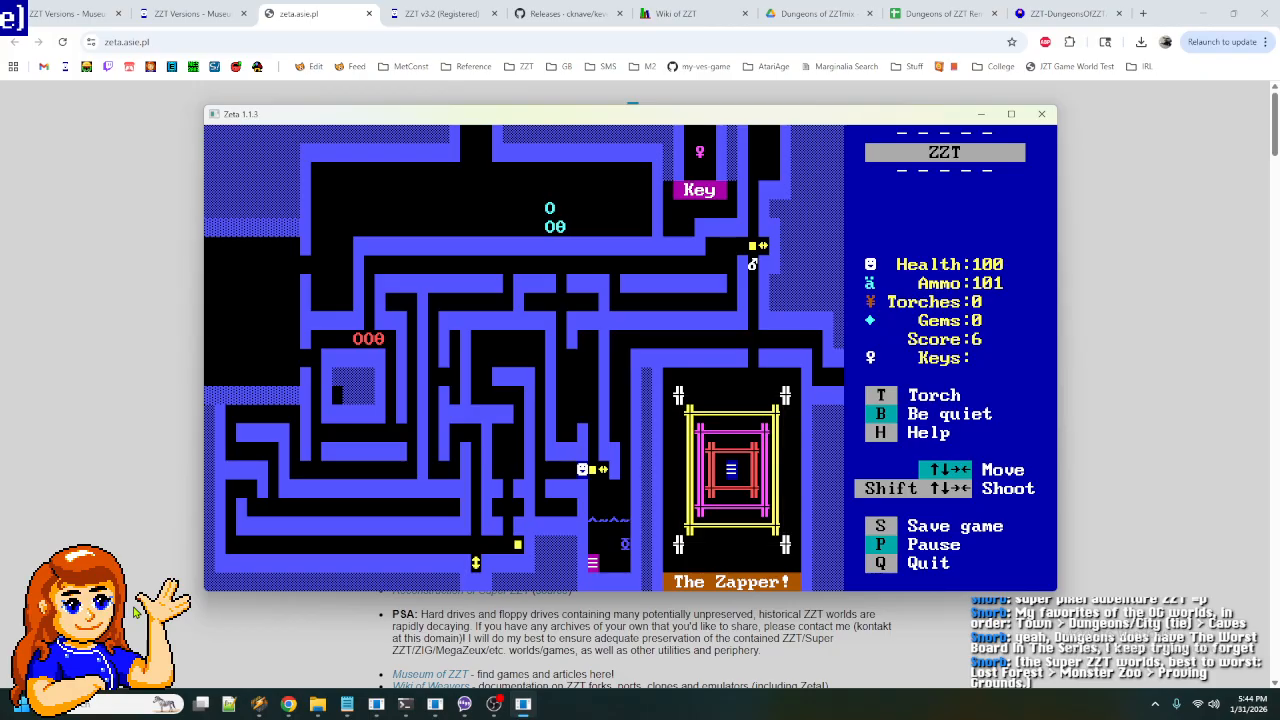
# - Withdraw west from the yellow boulder and climb back up the vertical passage
pyautogui.press('Left')
pyautogui.press('Left')
pyautogui.press('Left')
pyautogui.press('Up')
pyautogui.press('Up')
pyautogui.press('Up')
pyautogui.press('Up')
pyautogui.press('Up')
pyautogui.press('Up')
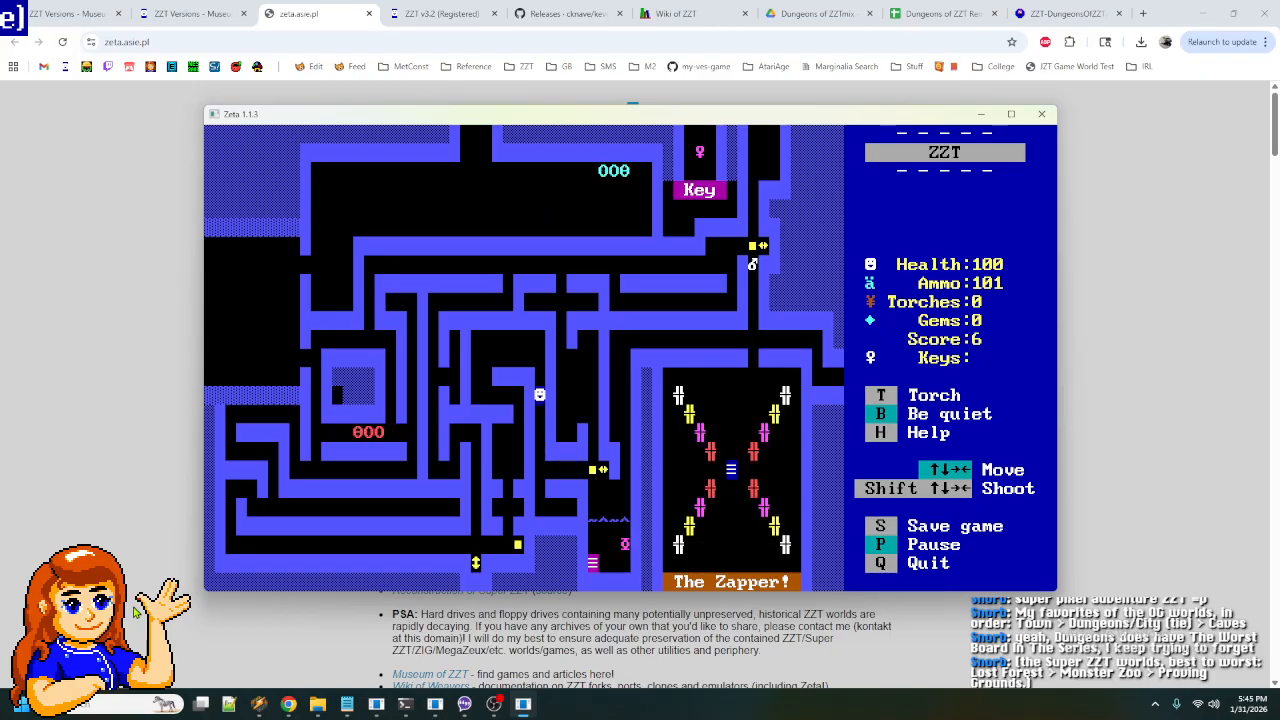
# - Go west beneath the short wall to the far end of its pocket
pyautogui.press('Left')
pyautogui.press('Left')
pyautogui.press('Left')
pyautogui.press('Down')
pyautogui.press('Down')
pyautogui.press('Down')
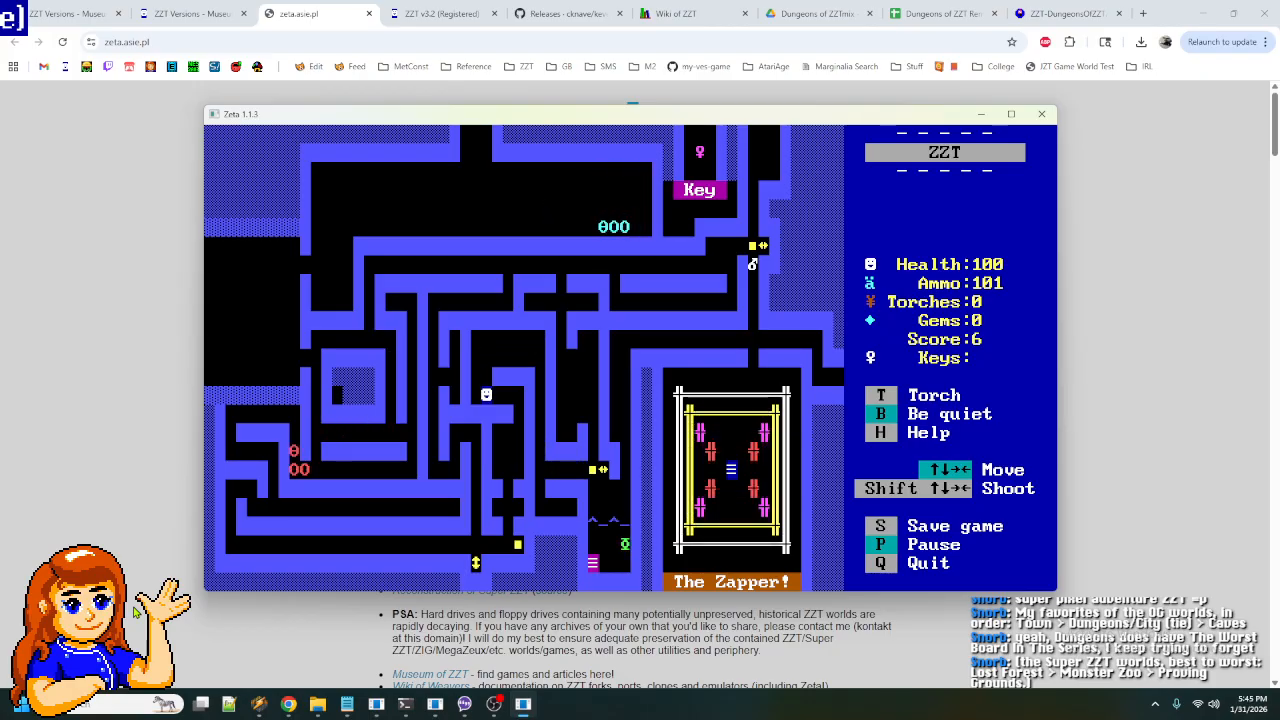
# - Return east and descend the narrow vertical passage toward the lower yellow boulder
pyautogui.press('Right')
pyautogui.press('Right')
pyautogui.press('Down')
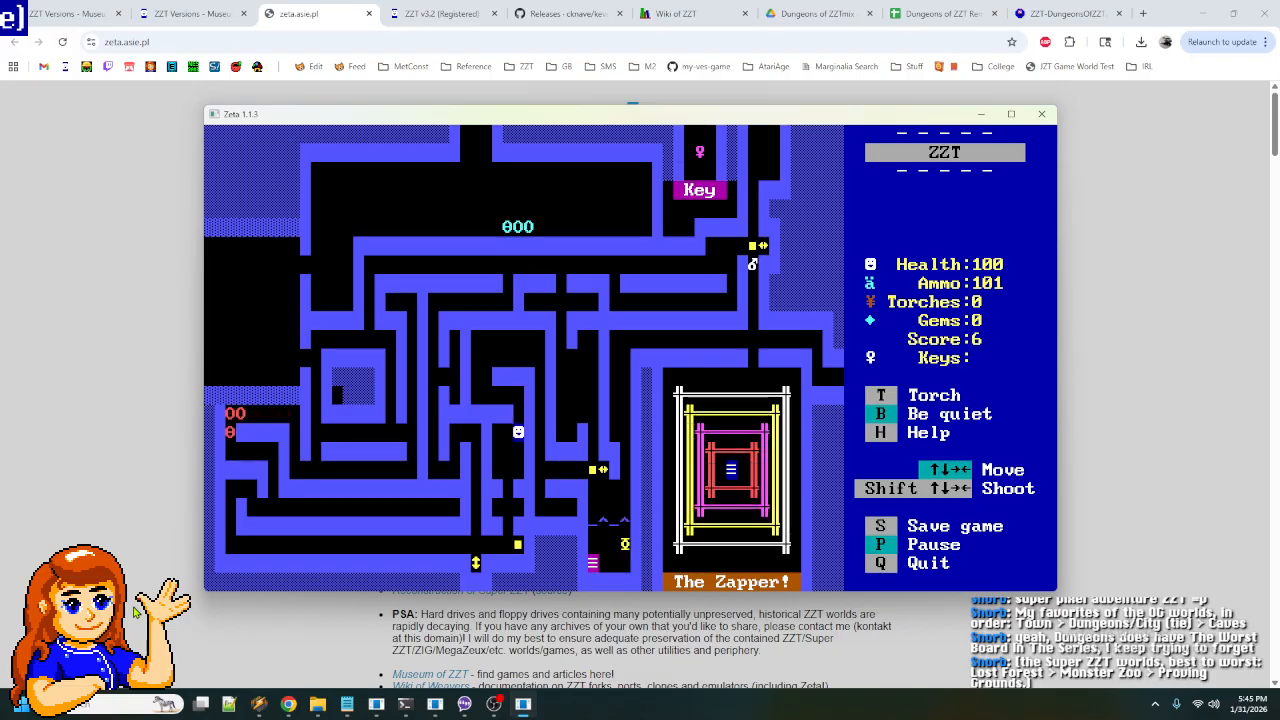
pyautogui.press('Down')
pyautogui.press('Down')
pyautogui.press('Down')
pyautogui.press('Down')
pyautogui.press('Down')
# - Leave through the gap on the west side and climb the neighbouring vertical passage
pyautogui.press('Left')
pyautogui.press('Down')
pyautogui.press('Left')
pyautogui.press('Left')
pyautogui.press('Left')
pyautogui.press('Up')
pyautogui.press('Up')
pyautogui.press('Up')
pyautogui.press('Up')
pyautogui.press('Up')
pyautogui.press('Up')
# - Cross west into the next vertical passage and climb it to the upper corridor
pyautogui.press('Left')
pyautogui.press('Left')
pyautogui.press('Down')
pyautogui.press('Down')
pyautogui.press('Left')
pyautogui.press('Up')
pyautogui.press('Up')
pyautogui.press('Up')
pyautogui.press('Up')
pyautogui.press('Up')
pyautogui.press('Up')
pyautogui.press('Up')
pyautogui.press('Up')
# - Go east along the upper corridor, move up to the topmost one and enter the gap above the central shaft
pyautogui.press('Right')
pyautogui.press('Right')
pyautogui.press('Right')
pyautogui.press('Right')
pyautogui.press('Right')
pyautogui.press('Right')
pyautogui.press('Right')
pyautogui.press('Up')
pyautogui.press('Up')
pyautogui.press('Right')
pyautogui.press('Right')
pyautogui.press('Right')
pyautogui.press('Right')
pyautogui.press('Right')
pyautogui.press('Down')
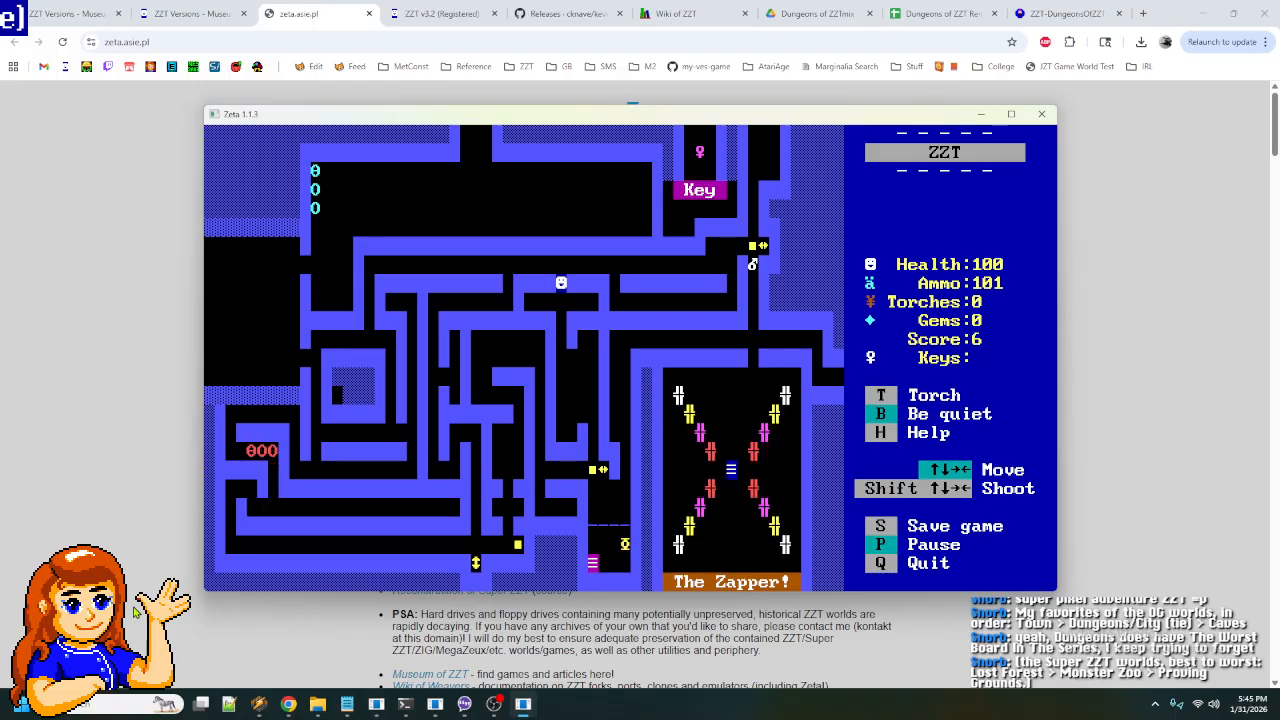
# - Descend the central shaft and push the yellow boulder two spaces south past the east-west slider
pyautogui.press('Down')
pyautogui.press('Down')
pyautogui.press('Down')
pyautogui.press('Down')
pyautogui.press('Down')
pyautogui.press('Down')
pyautogui.press('Right')
pyautogui.press('Right')
pyautogui.press('Right')
pyautogui.press('Down')
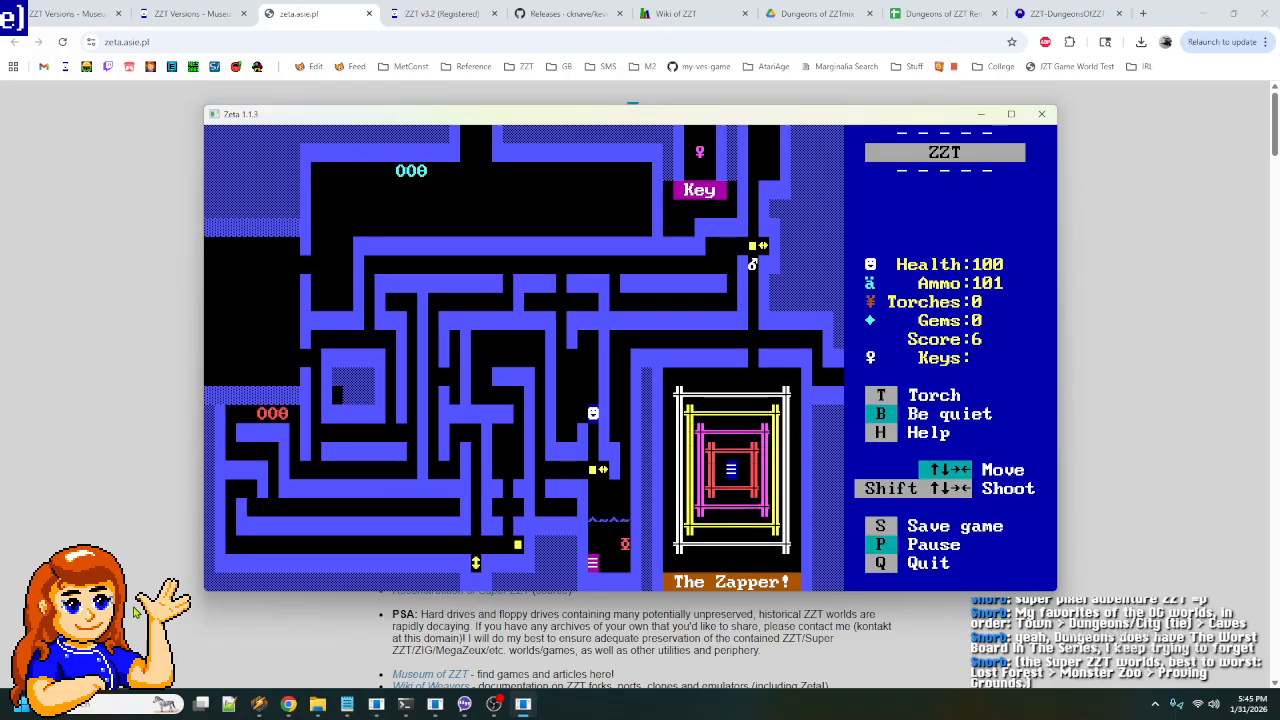
pyautogui.press('Down')
pyautogui.press('Down')
pyautogui.press('Down')
pyautogui.press('Down')
# - Back away from the boulder and climb north to the long corridor leading east
pyautogui.press('Up')
pyautogui.press('Right')
pyautogui.press('Up')
pyautogui.press('Up')
pyautogui.press('Up')
pyautogui.press('Up')
pyautogui.press('Up')
# - Follow the long corridor east to the area above The Zapper chamber
pyautogui.press('Right')
pyautogui.press('Right')
pyautogui.press('Right')
pyautogui.press('Right')
pyautogui.press('Right')
pyautogui.press('Right')
pyautogui.press('Right')
pyautogui.press('Right')
pyautogui.press('Right')
pyautogui.press('Right')
pyautogui.press('Right')
pyautogui.press('Right')
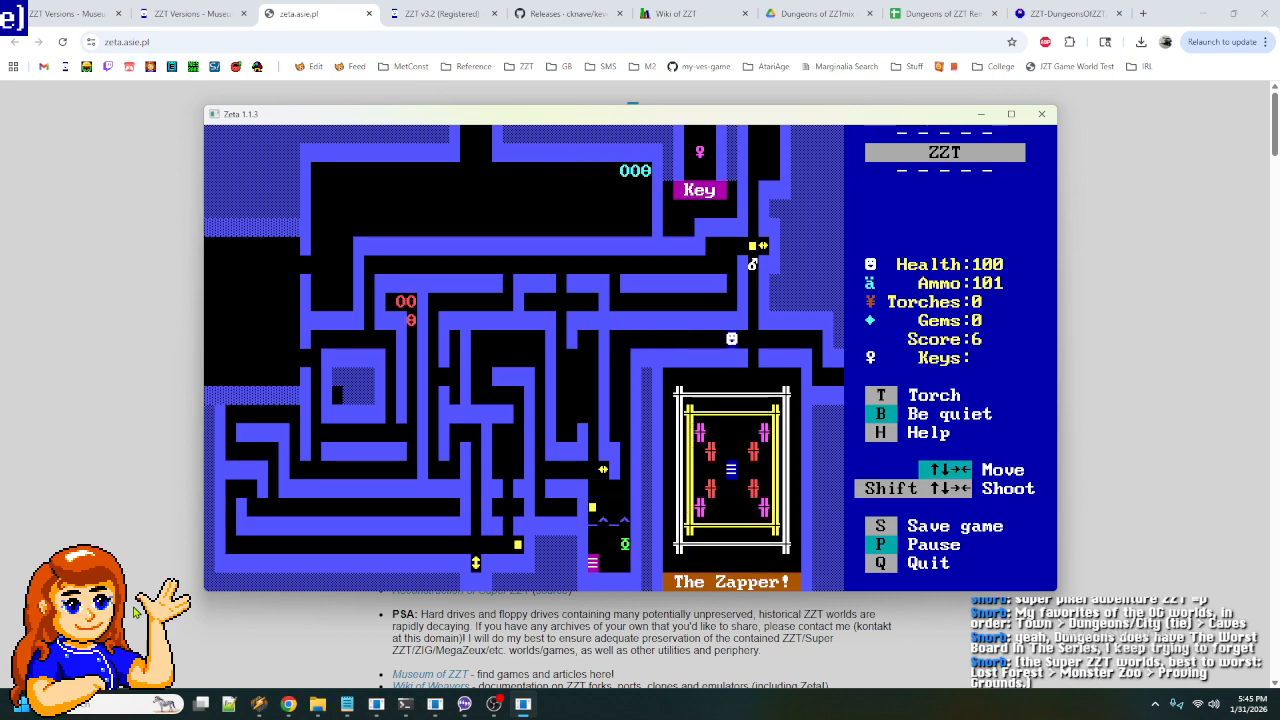
# - Look into The Zapper chamber from its north entrance and return to the corridor
pyautogui.press('Down')
pyautogui.press('Down')
pyautogui.press('Up')
pyautogui.press('Up')
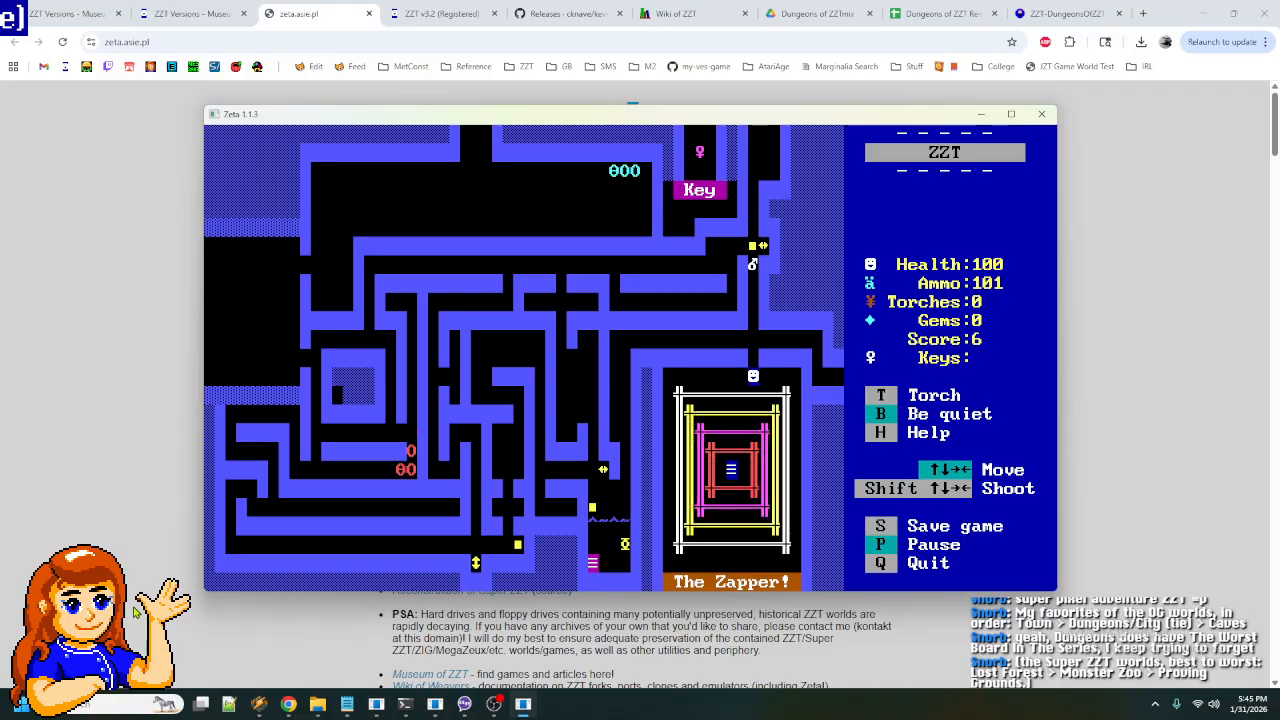
# - Follow the corridor east and around its final bend to leave the maze for the adjoining board
pyautogui.press('Right')
pyautogui.press('Right')
pyautogui.press('Right')
pyautogui.press('Right')
pyautogui.press('Right')
pyautogui.press('Right')
pyautogui.press('Right')
pyautogui.press('Right')
pyautogui.press('Down')
pyautogui.press('Down')
pyautogui.press('Right')
pyautogui.press('Right')
pyautogui.press('Right')
# - Collect all the ammo in the nooks south and north of the target board's west entrance
pyautogui.press('Right')
pyautogui.press('Right')
pyautogui.press('Down')
pyautogui.press('Down')
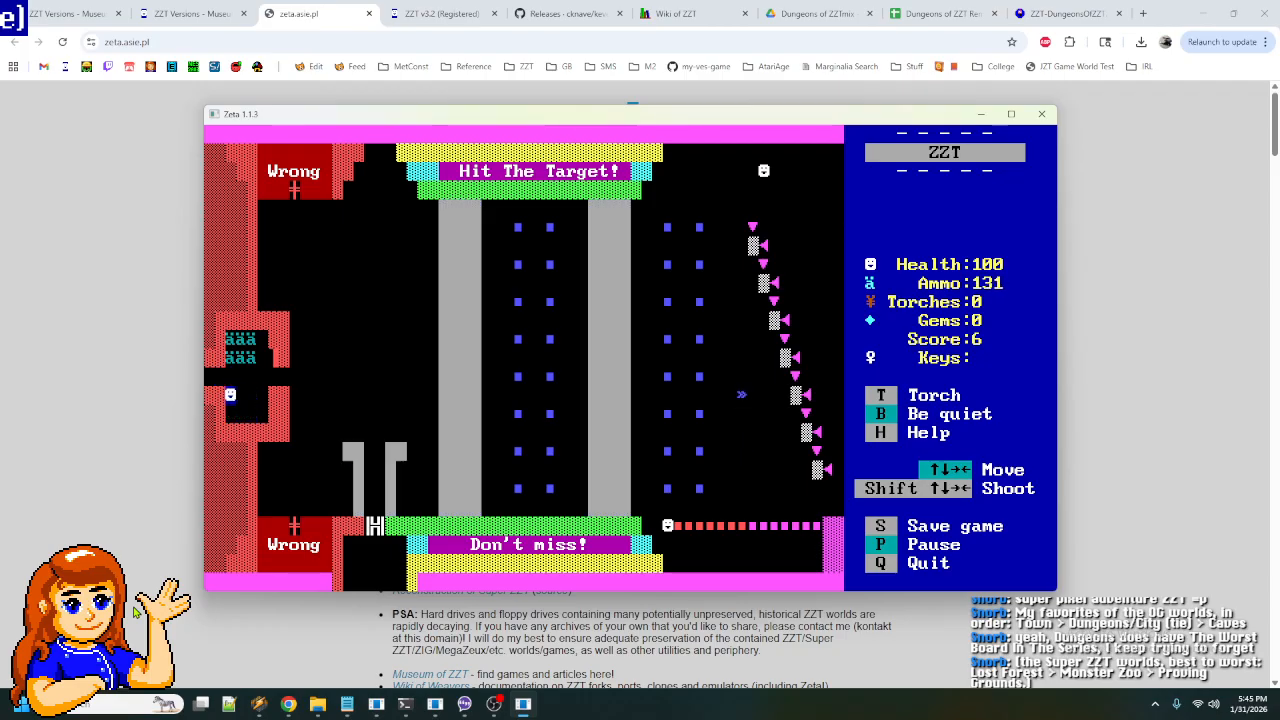
pyautogui.press('Up')
pyautogui.press('Up')
pyautogui.press('Right')
pyautogui.press('Right')
pyautogui.press('Up')
pyautogui.press('Left')
pyautogui.press('Left')
# - Walk east into the open shooting range and save the game as SAVED
pyautogui.press('Right')
pyautogui.press('Right')
pyautogui.press('Right')
pyautogui.press('Right')
pyautogui.press('Right')
pyautogui.press('Right')
pyautogui.press('Right')
pyautogui.press('Right')
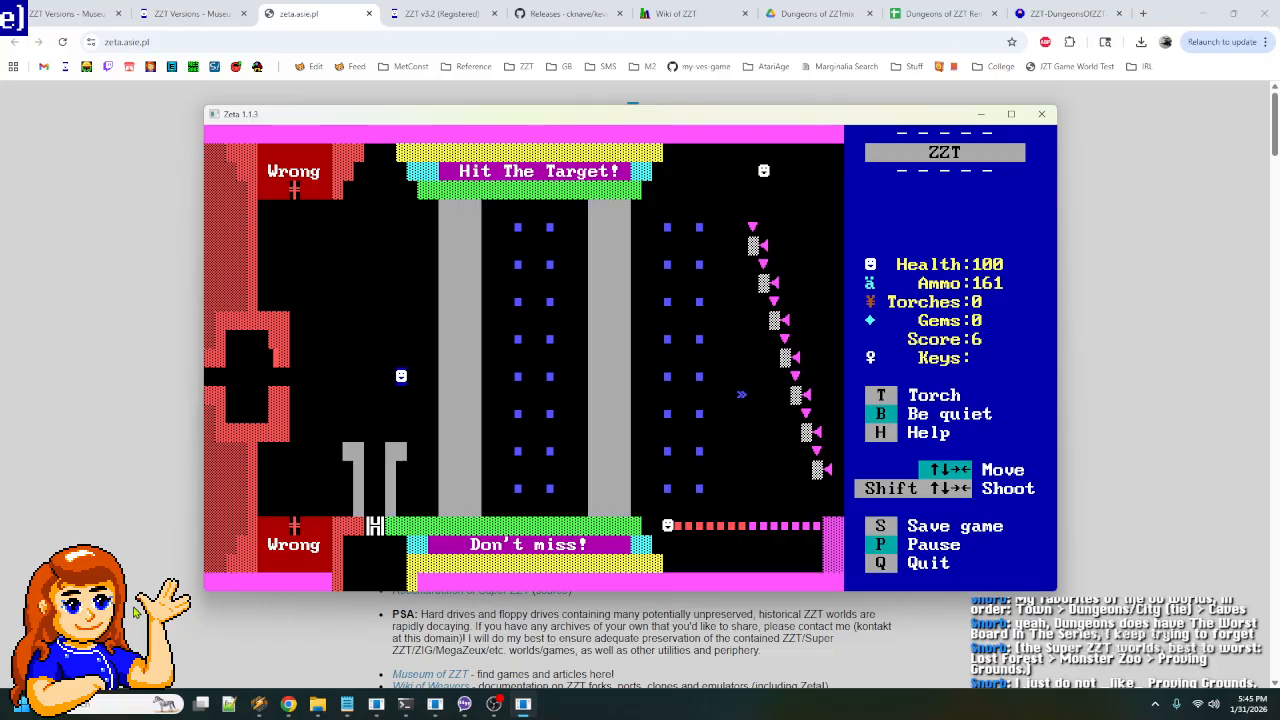
pyautogui.press('s')
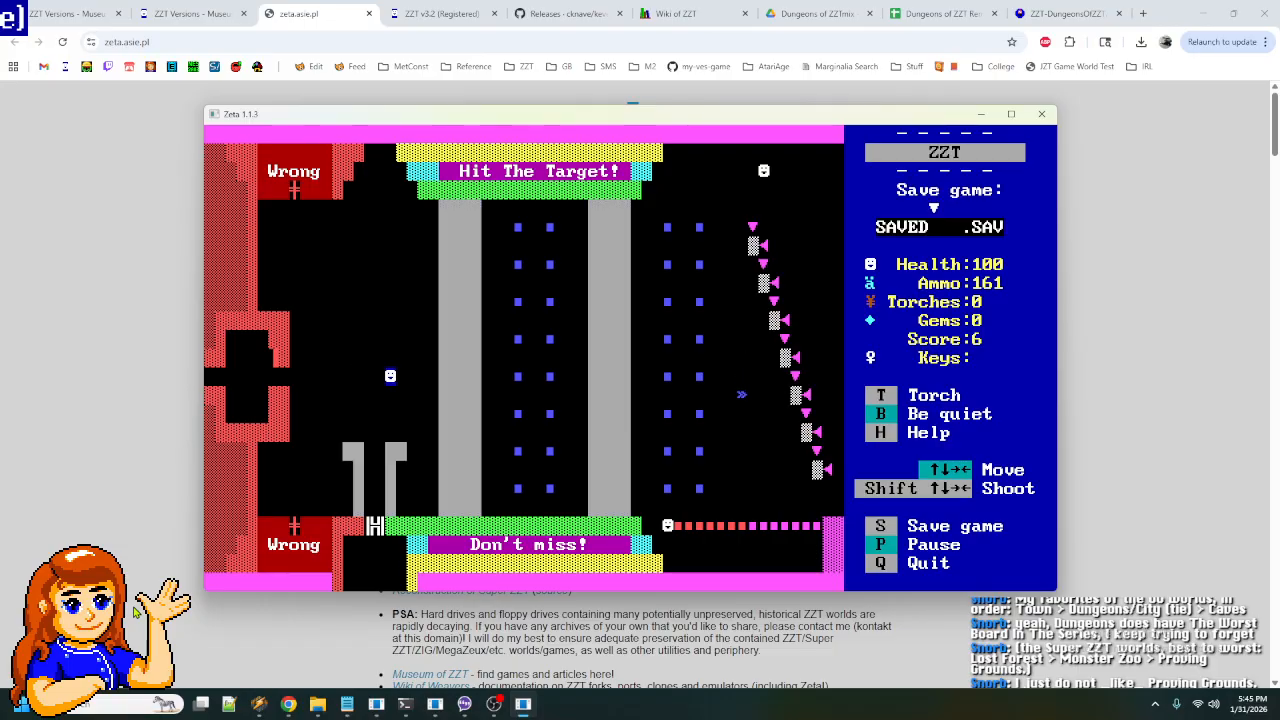
pyautogui.press('Return')
# - Line up with the second target from the north and fire one shot east across the range
pyautogui.press('Up')
pyautogui.press('Up')
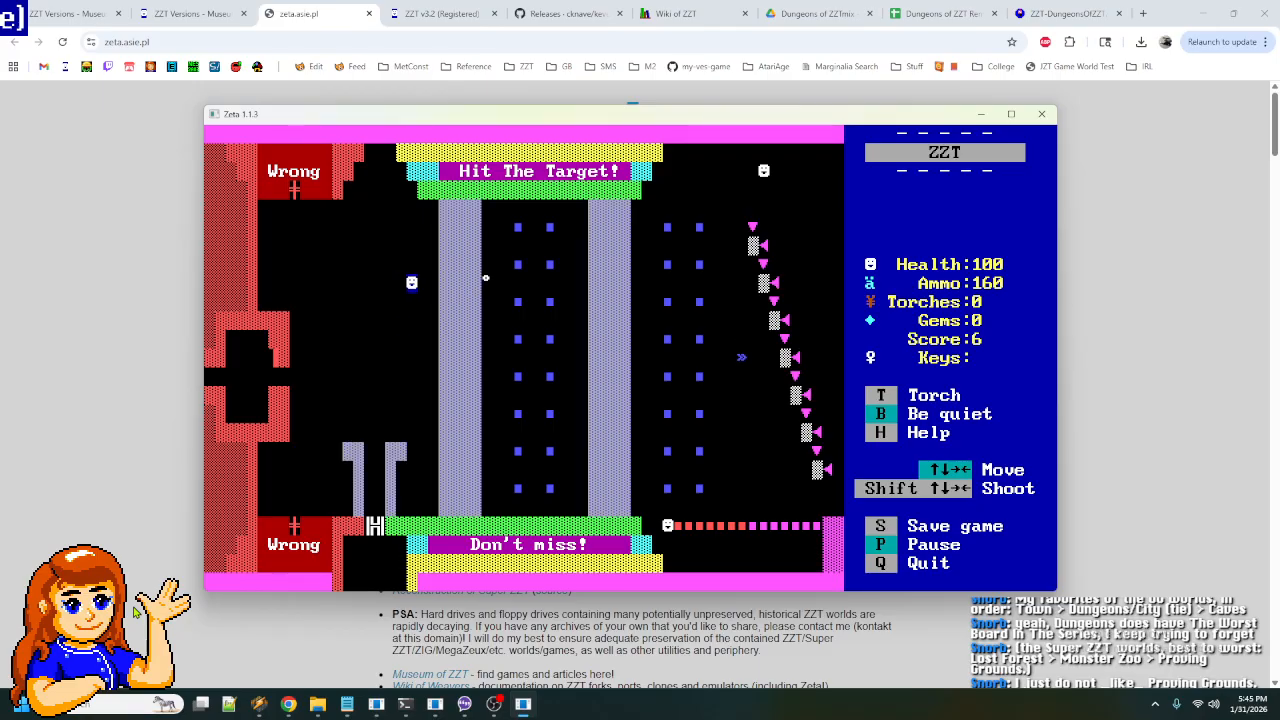
pyautogui.press('Right')
pyautogui.press('Right')
pyautogui.press('Right')
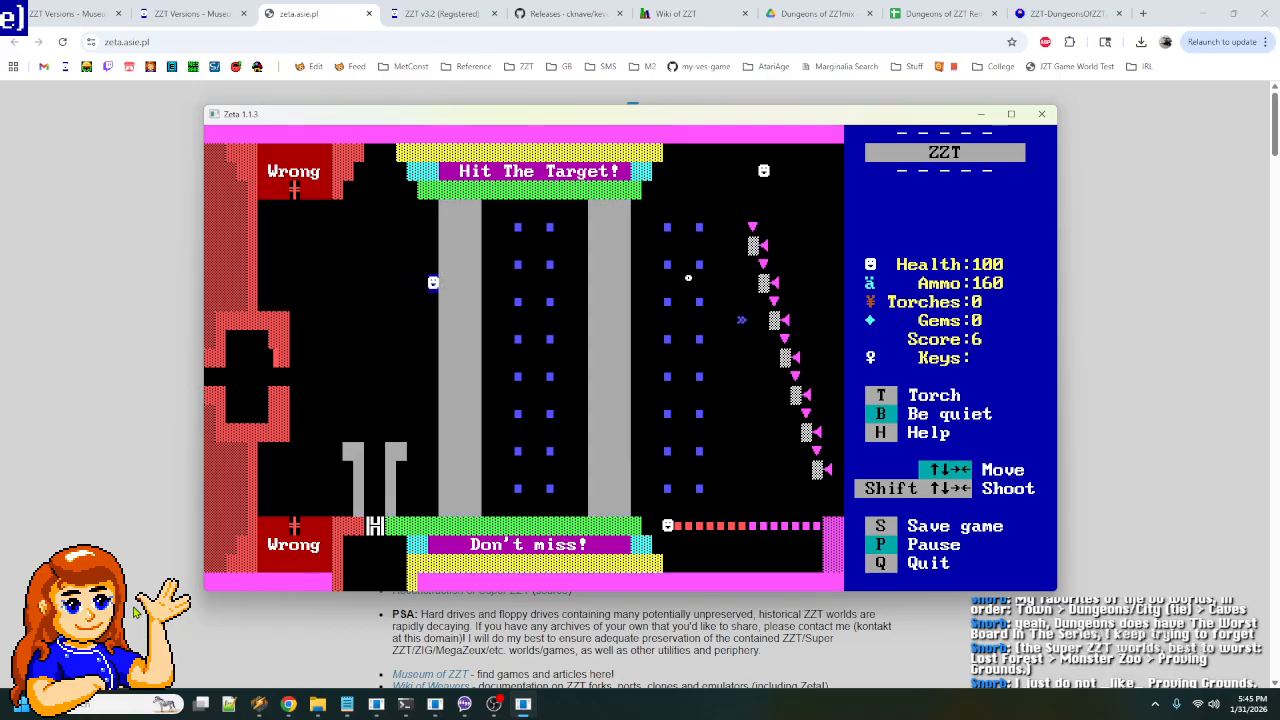
# - Move back down to the entrance row and retreat west into the empty ammo chamber
pyautogui.press('Down')
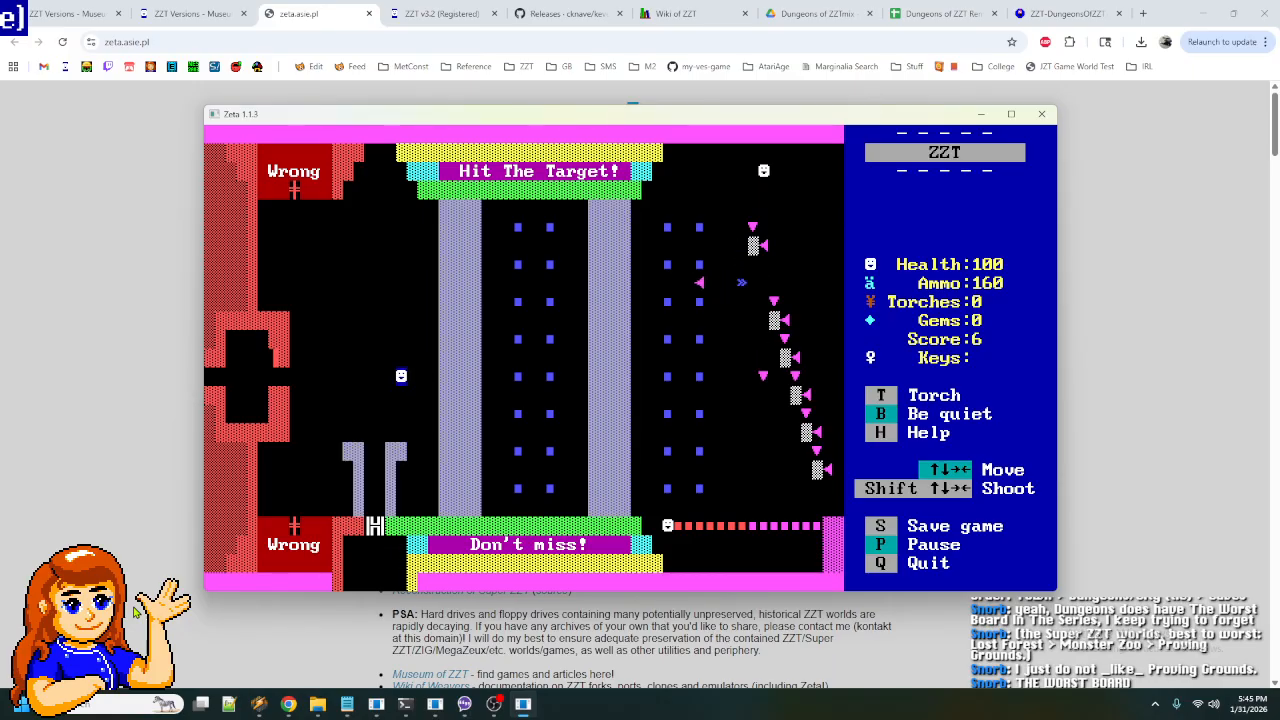
pyautogui.press('Left')
pyautogui.press('Left')
pyautogui.press('Left')
pyautogui.press('Left')
pyautogui.press('Left')
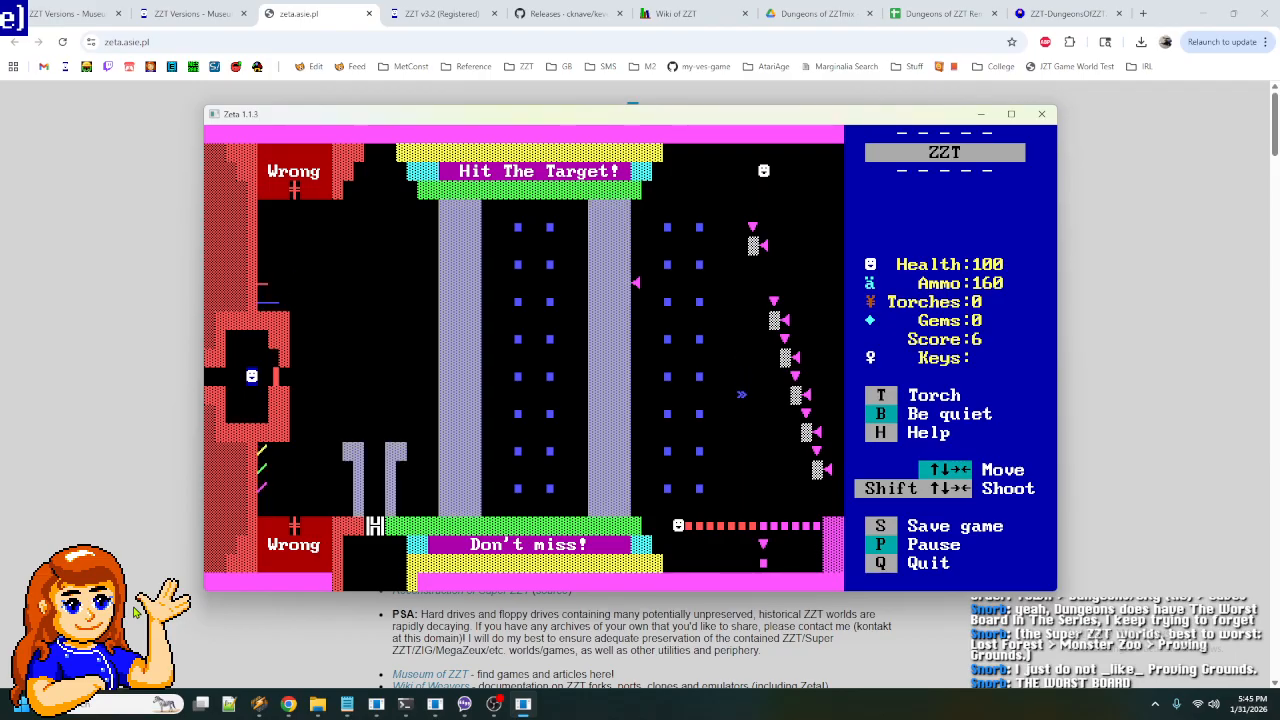
# - Go to the alcove above the south door and use the zap cheat to clear the adjacent tiles
pyautogui.press('Right')
pyautogui.press('Up')
pyautogui.press('Down')
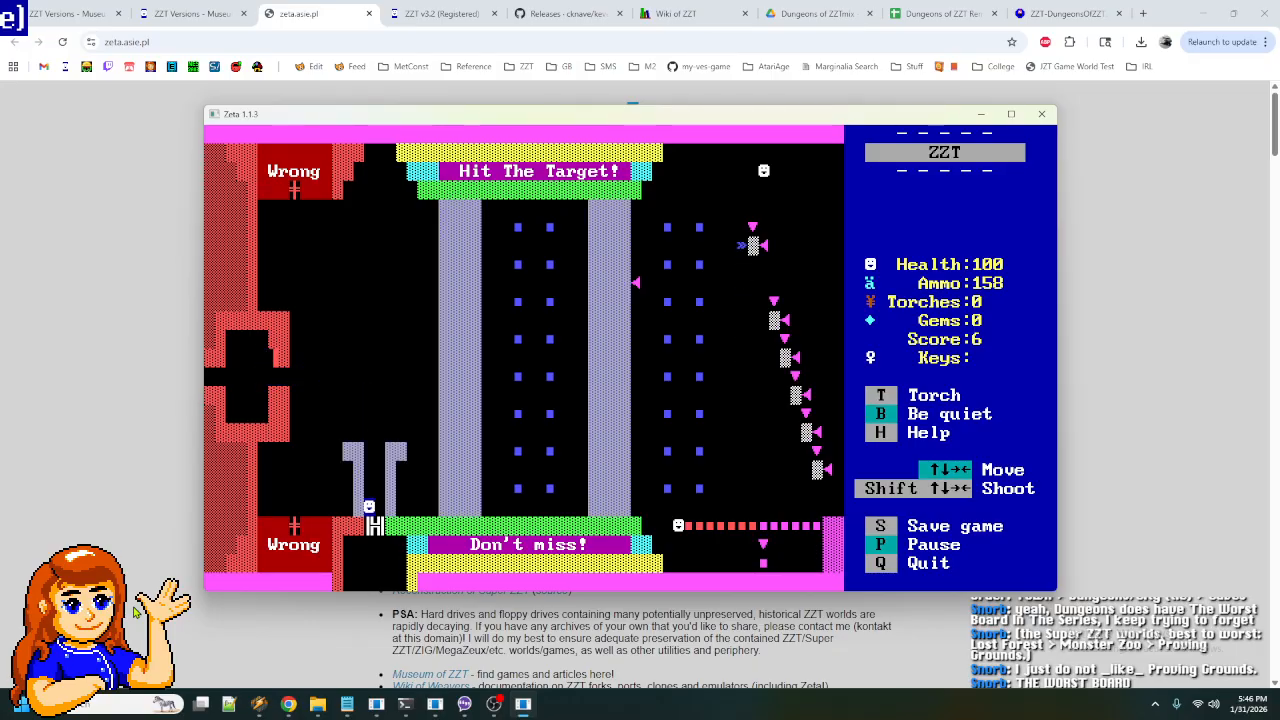
pyautogui.press('s')
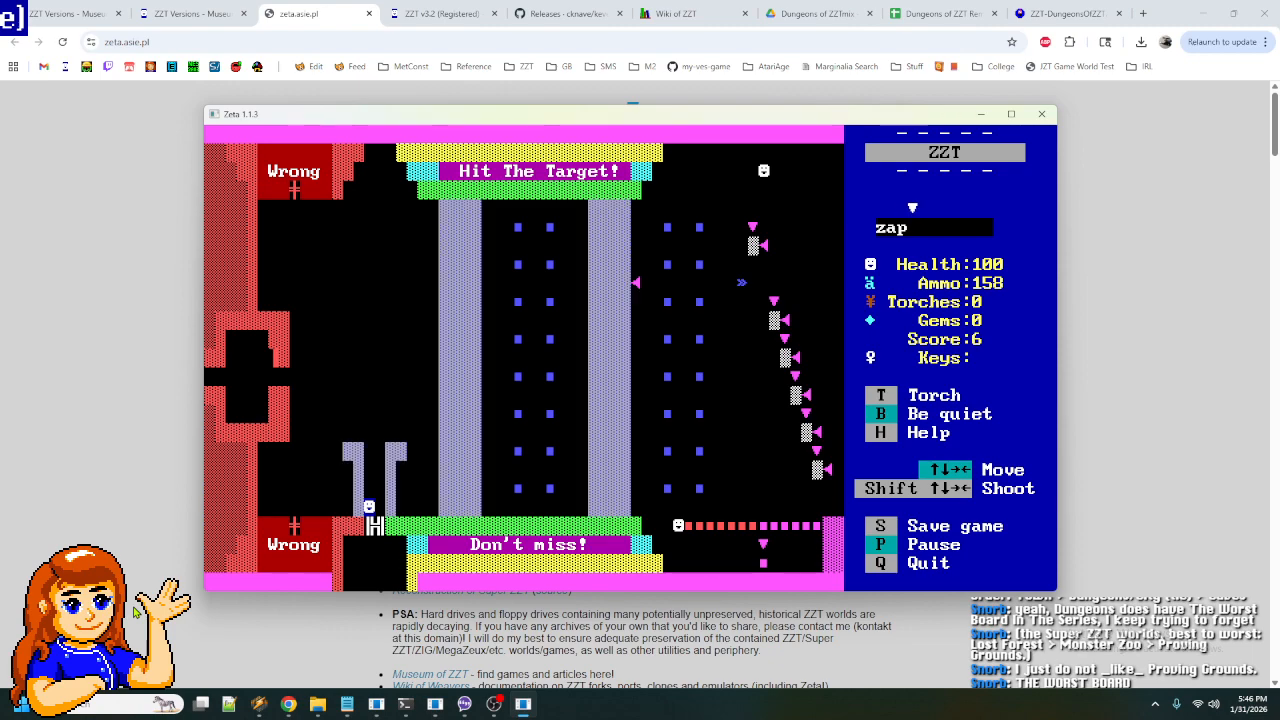
# - Go south through the cleared doorway to the board's southern edge and back north
pyautogui.press('Down')
pyautogui.press('Down')
pyautogui.press('Down')
pyautogui.press('Down')
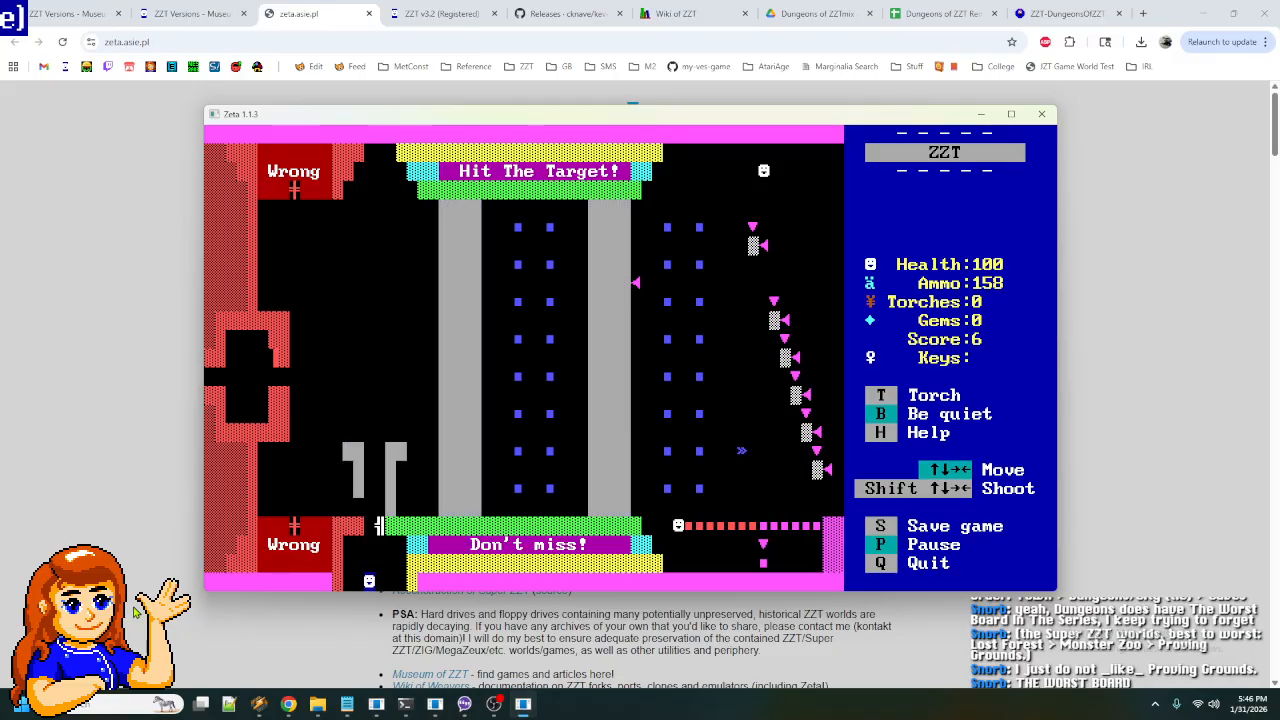
pyautogui.press('Up')
pyautogui.press('Up')
pyautogui.press('Up')
pyautogui.press('Up')
# - Head south through the doorway again, fire five shots south, and withdraw to the board's southern edge
pyautogui.press('Down')
pyautogui.press('Down')
pyautogui.press('Down')
pyautogui.press('Down')
pyautogui.press('Down')
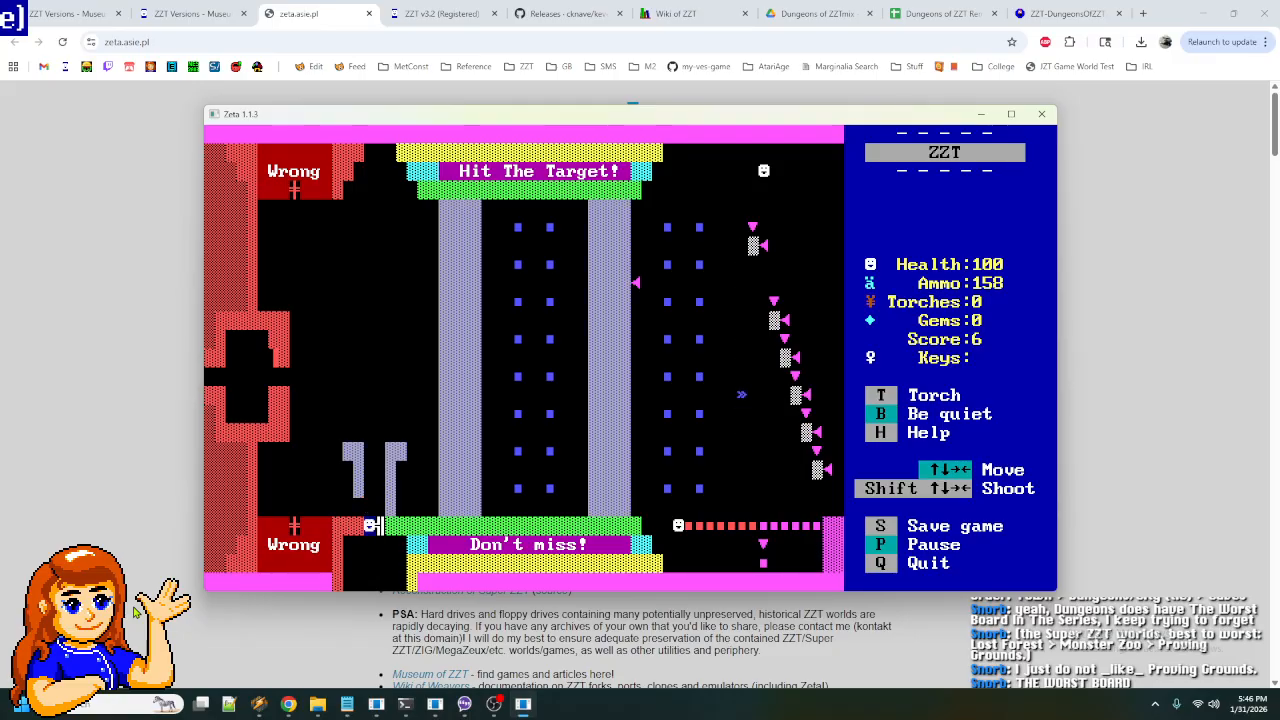
pyautogui.hotkey('shift', 'Down')
pyautogui.hotkey('shift', 'Down')
pyautogui.hotkey('shift', 'Down')
pyautogui.hotkey('shift', 'Down')
pyautogui.hotkey('shift', 'Down')
pyautogui.press('Up')
pyautogui.press('Up')
pyautogui.press('Up')
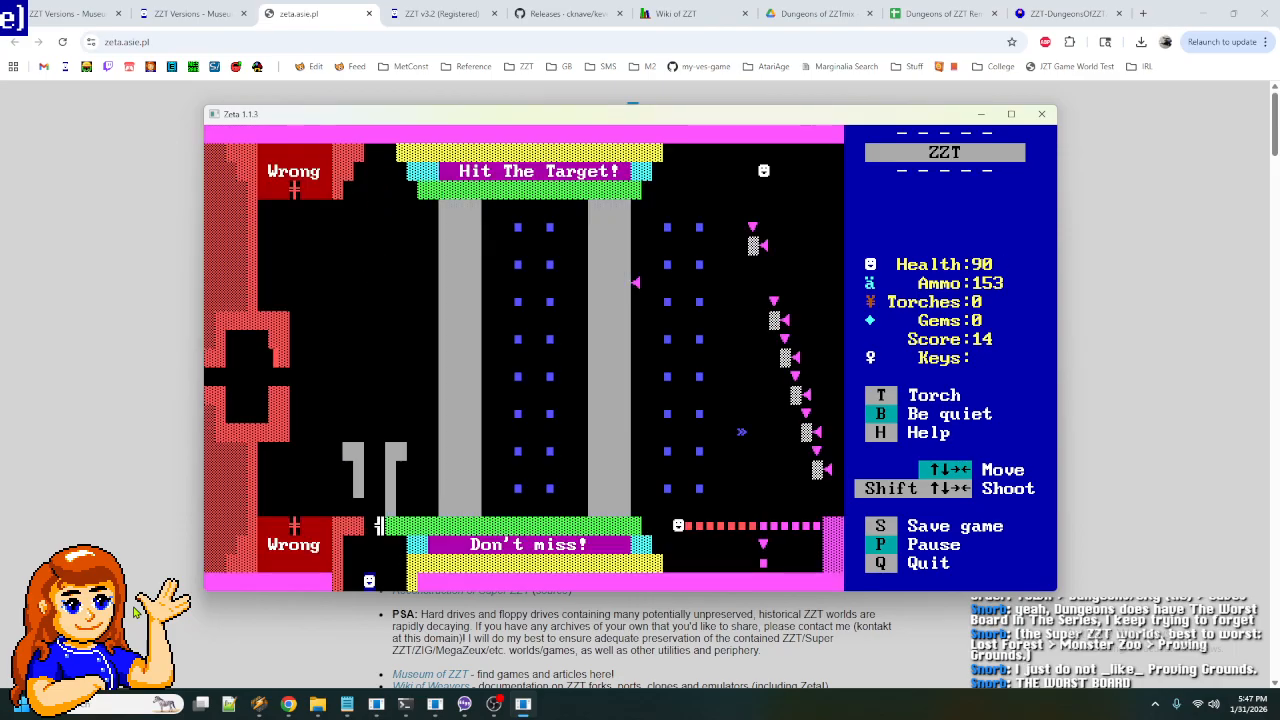
# - Move two tiles west, go south into the Purple Key board, and fire ten shots south down the corridor
pyautogui.press('Left')
pyautogui.press('Left')
pyautogui.press('Down')
pyautogui.hotkey('shift', 'Down')
pyautogui.hotkey('shift', 'Down')
pyautogui.hotkey('shift', 'Down')
pyautogui.hotkey('shift', 'Down')
pyautogui.hotkey('shift', 'Down')
pyautogui.hotkey('shift', 'Down')
pyautogui.hotkey('shift', 'Down')
pyautogui.hotkey('shift', 'Down')
pyautogui.hotkey('shift', 'Down')
pyautogui.hotkey('shift', 'Down')
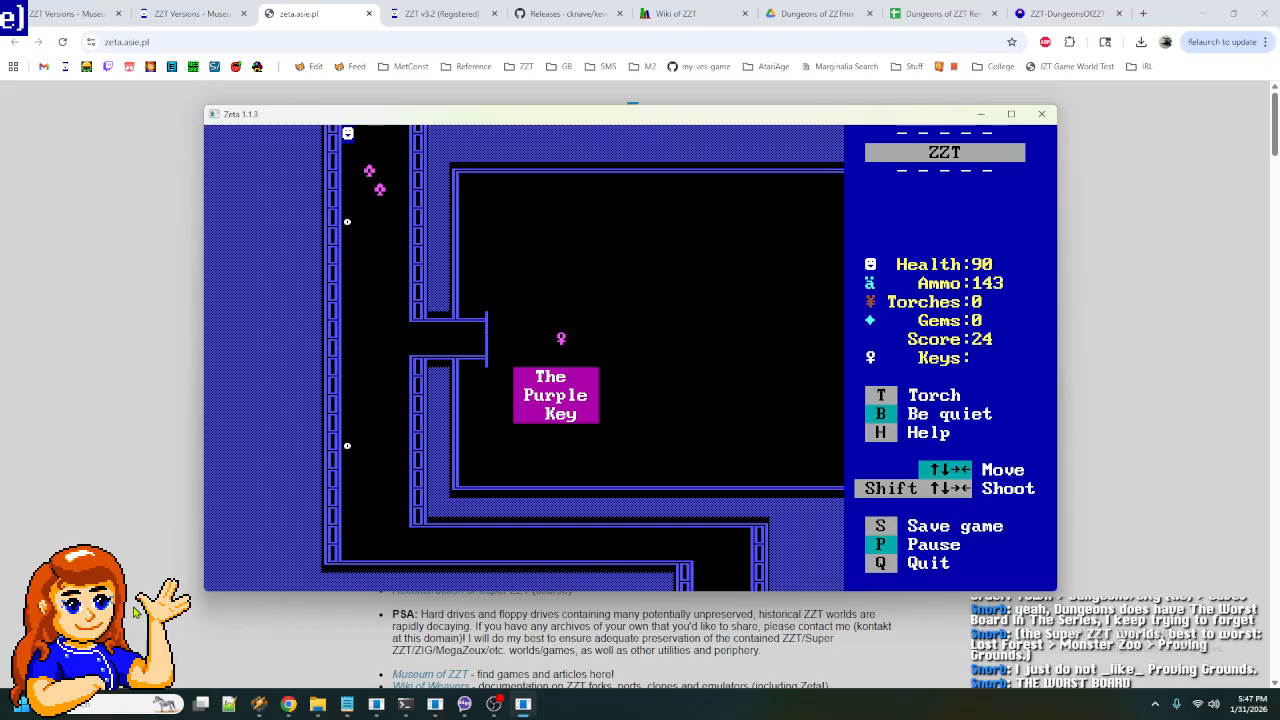
# - Return north to the Hit The Target board and end the current game
pyautogui.press('Up')
pyautogui.press('q')
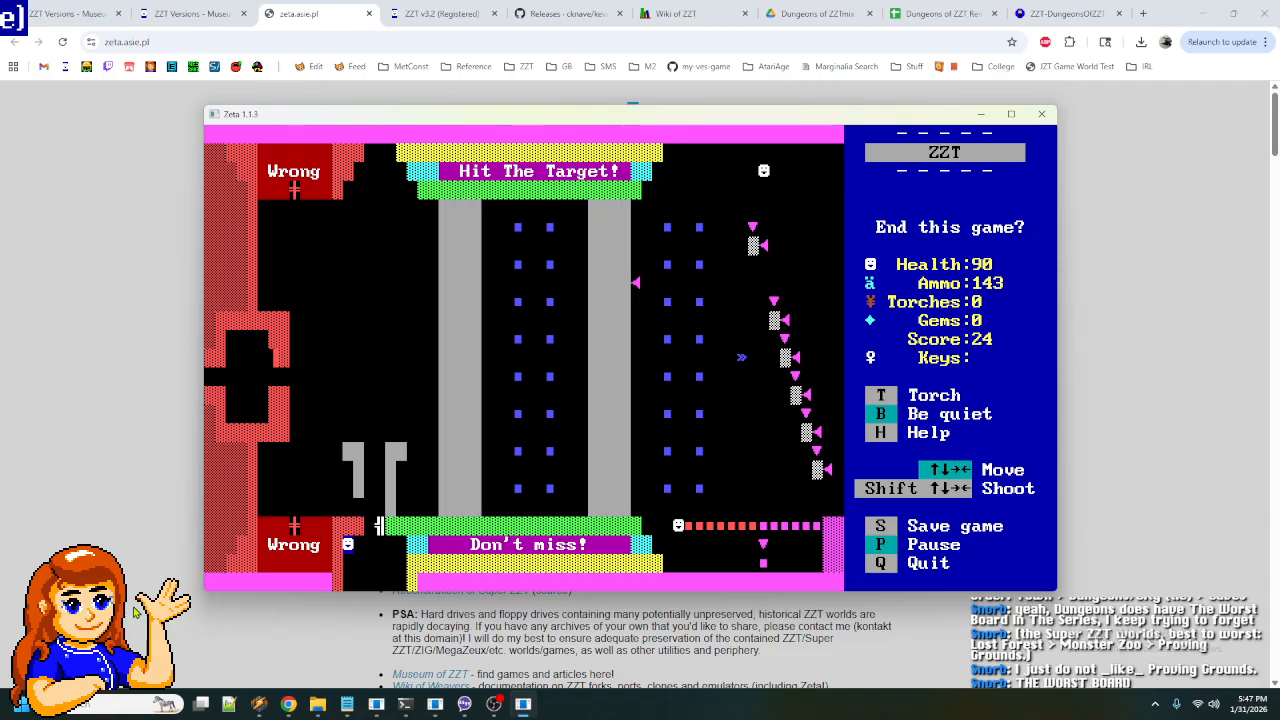
pyautogui.press('y')
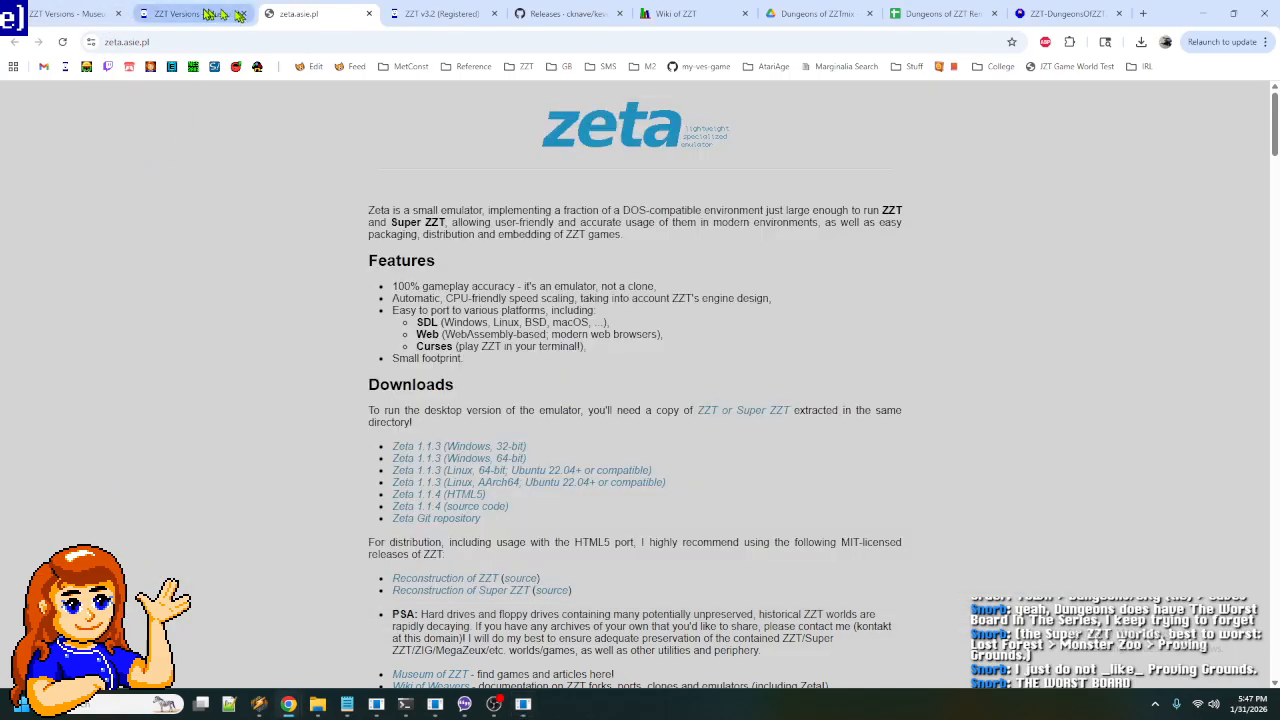
# - Open the ClassicZoo page in a separate browser tab from the Museum of ZZT's ZZT Versions article
pyautogui.click(180, 14)
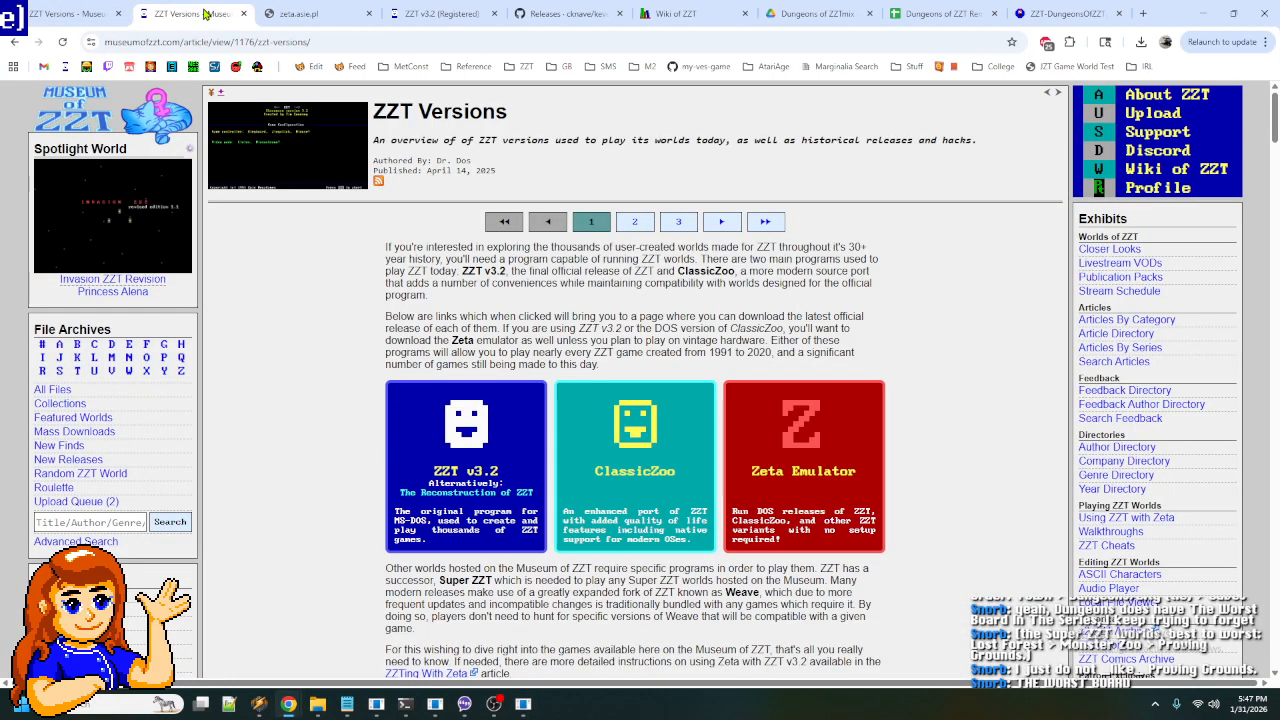
pyautogui.middleClick(658, 483)
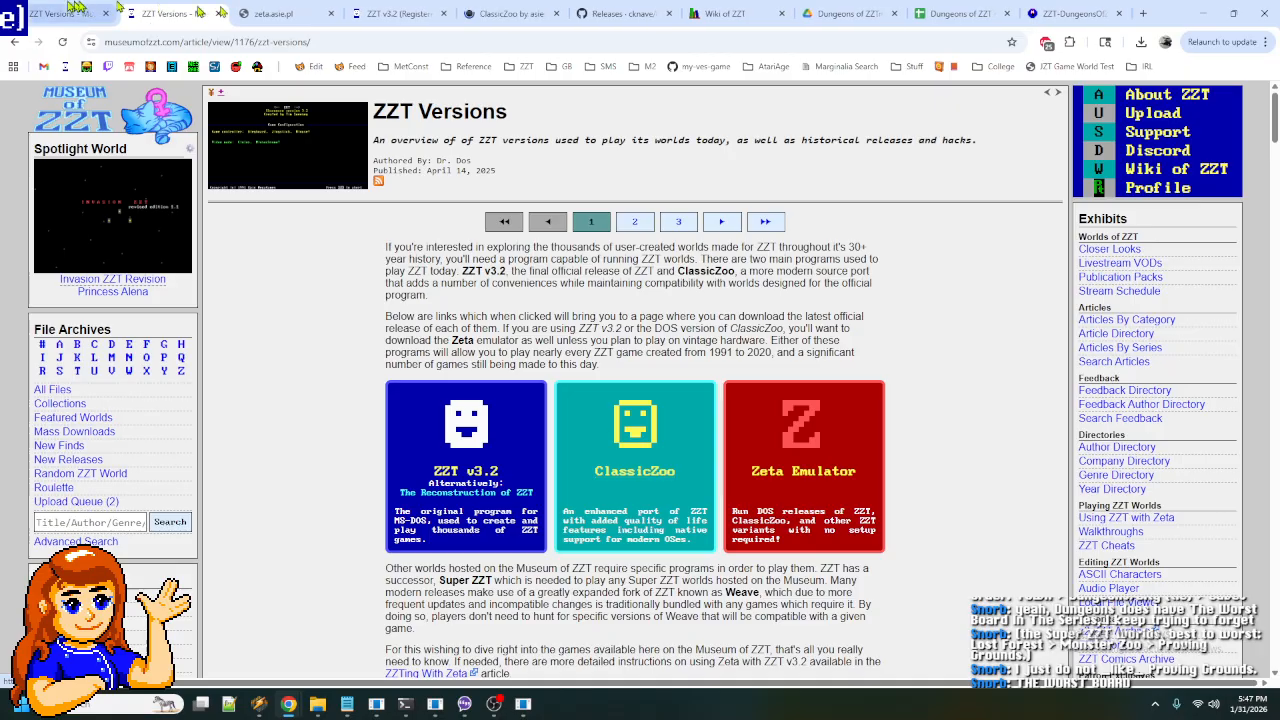
pyautogui.click(510, 13)
# - Download ClassicZoo 4.40 for Windows as czoo440-win64.zip into the ClassicZoo folder inside test folder
pyautogui.scroll(-5, 431, 221)
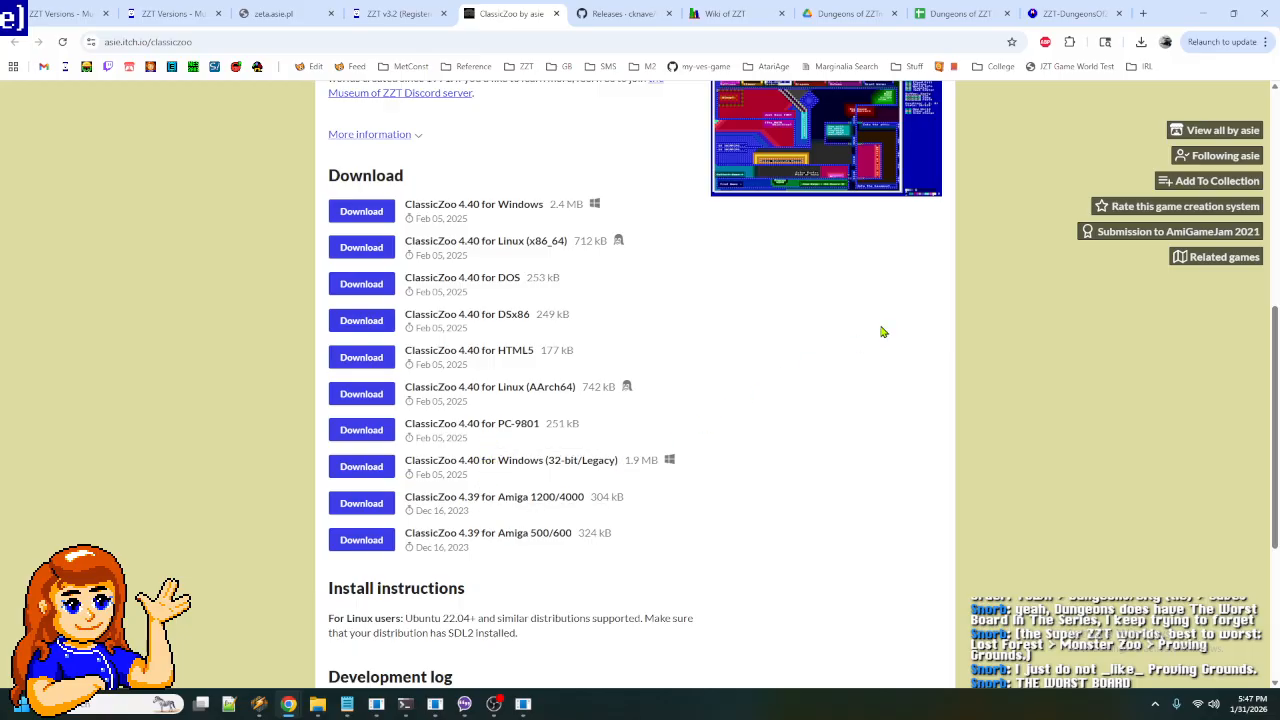
pyautogui.scroll(-3, 883, 332)
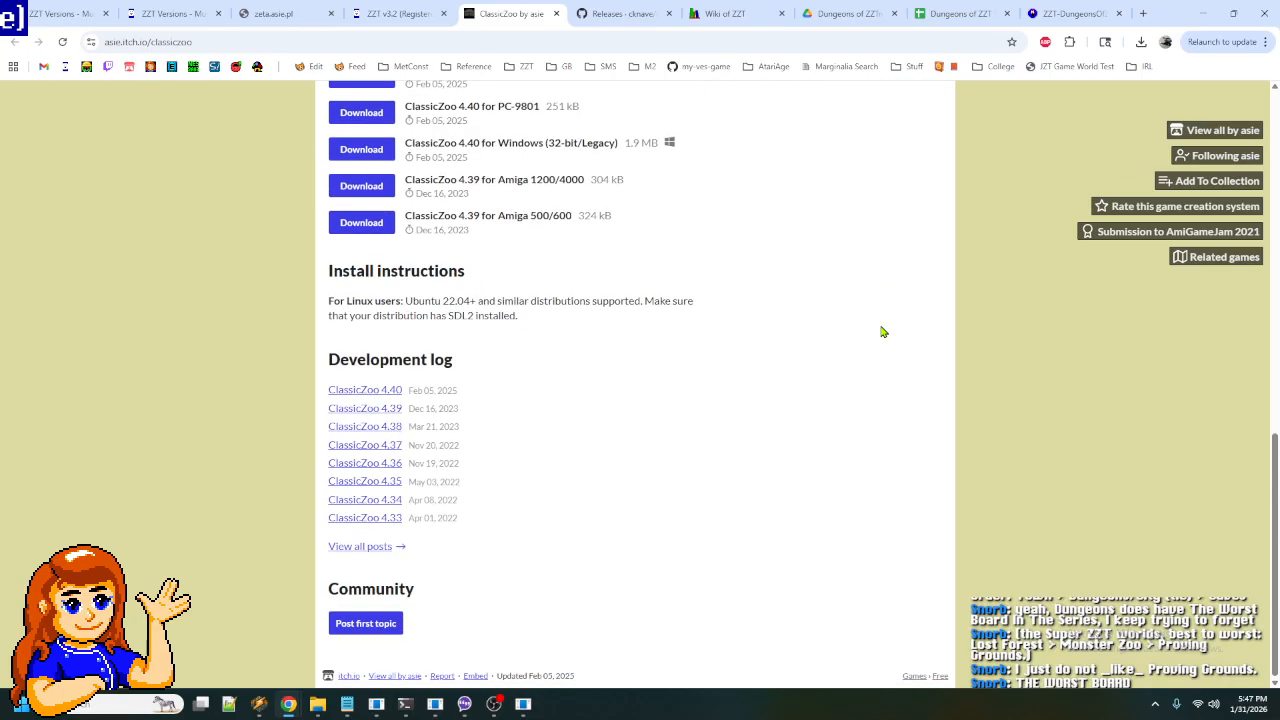
pyautogui.scroll(5, 880, 325)
pyautogui.scroll(-4, 503, 360)
pyautogui.scroll(1, 375, 243)
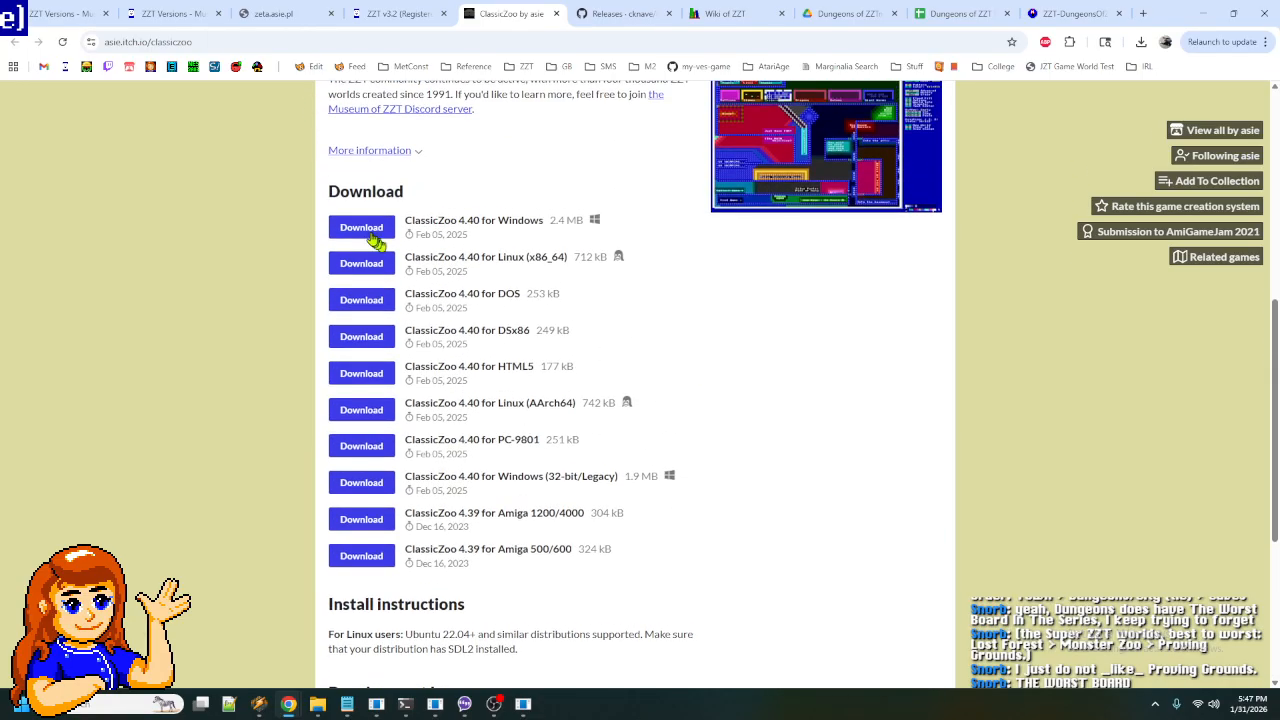
pyautogui.click(372, 237)
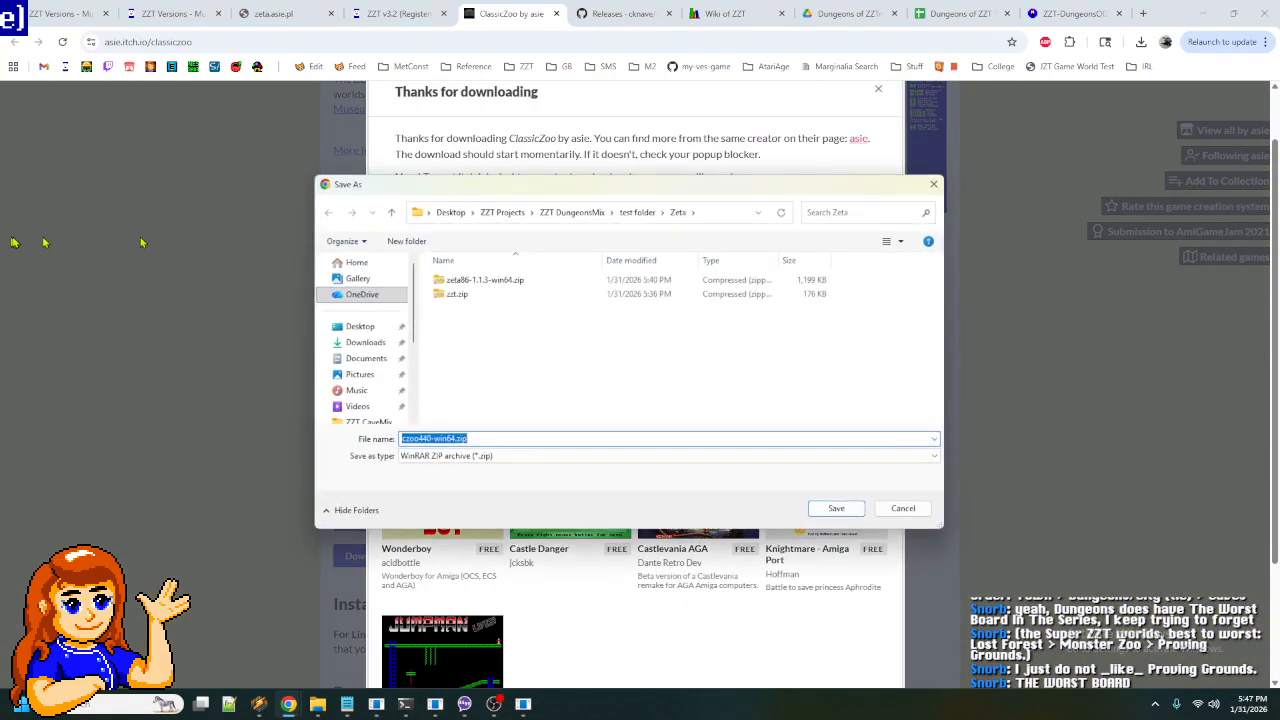
pyautogui.click(637, 212)
pyautogui.doubleClick(468, 281)
pyautogui.click(836, 508)
pyautogui.click(1068, 328)
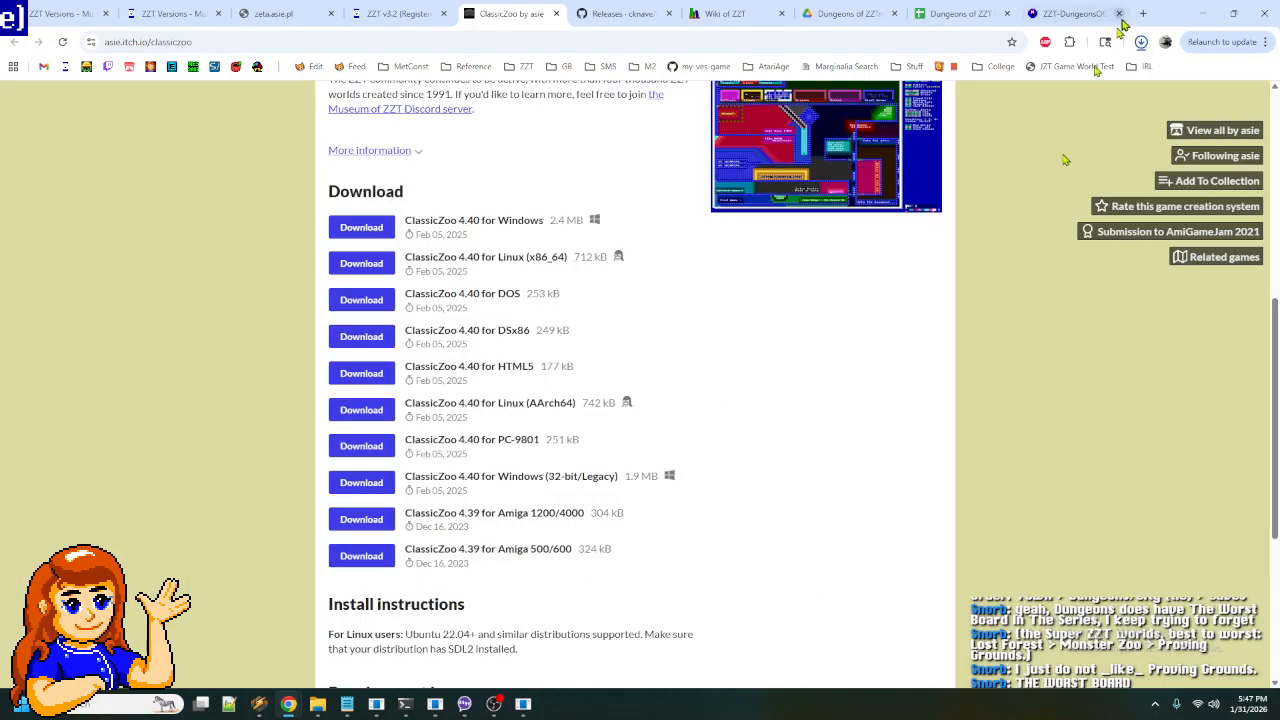
# - Show the downloaded czoo440-win64.zip in its folder and extract its contents there with WinRAR
pyautogui.click(1140, 41)
pyautogui.click(1108, 78)
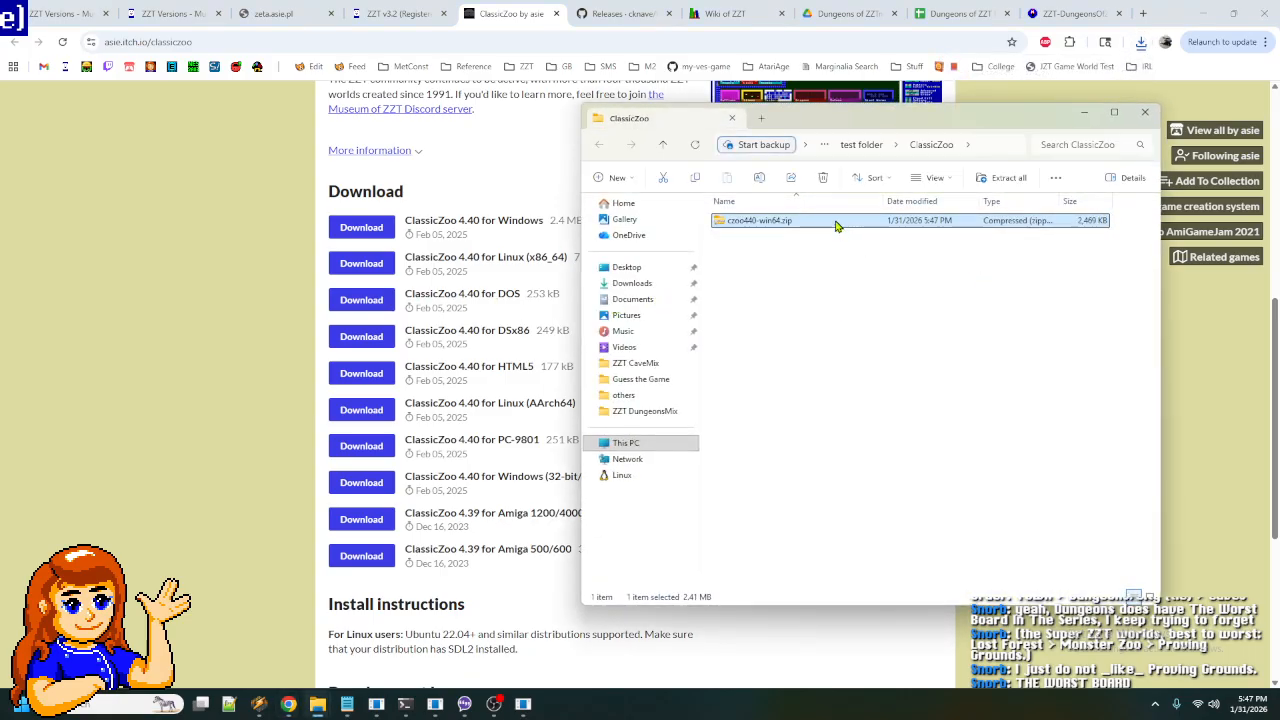
pyautogui.rightClick(833, 222)
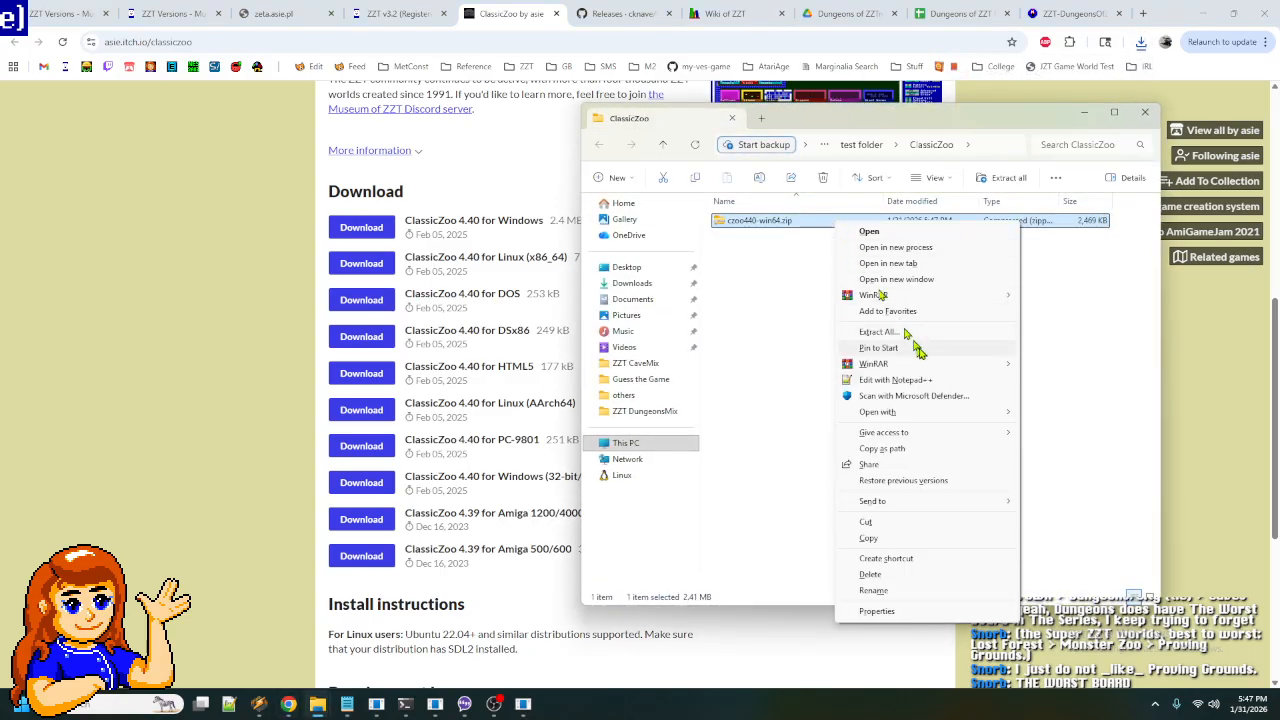
pyautogui.moveTo(916, 367)
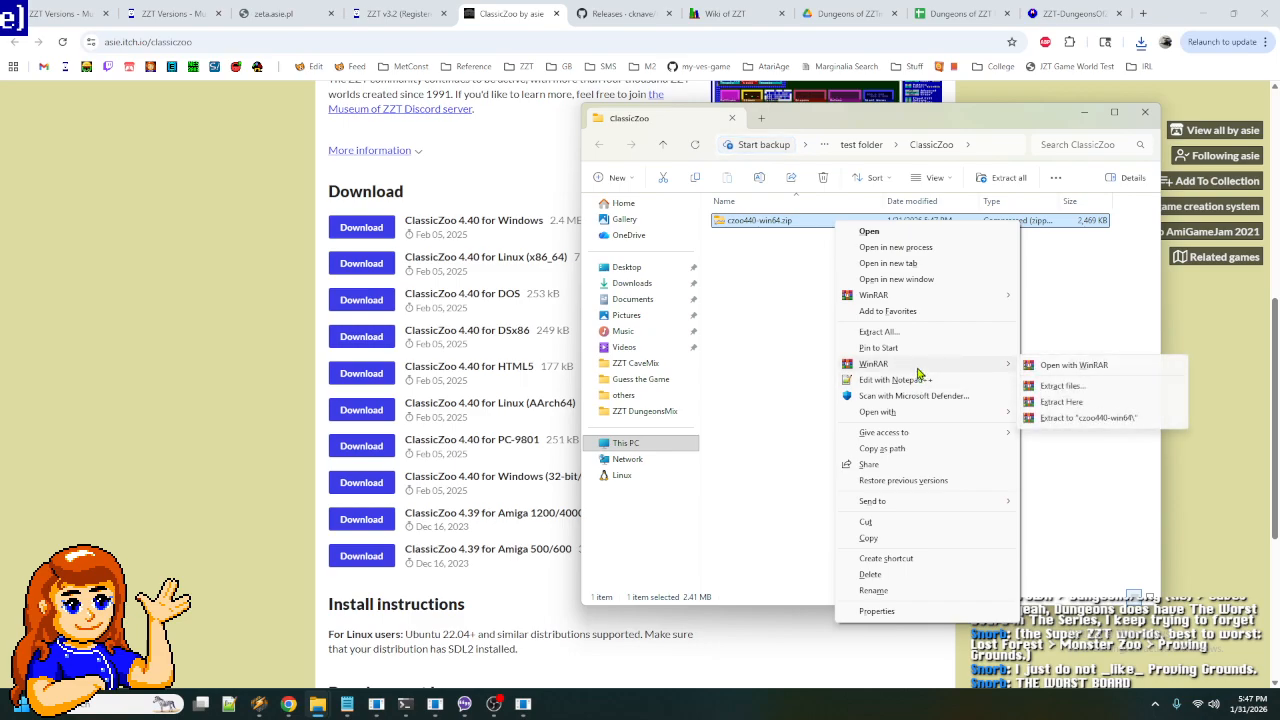
pyautogui.click(1060, 402)
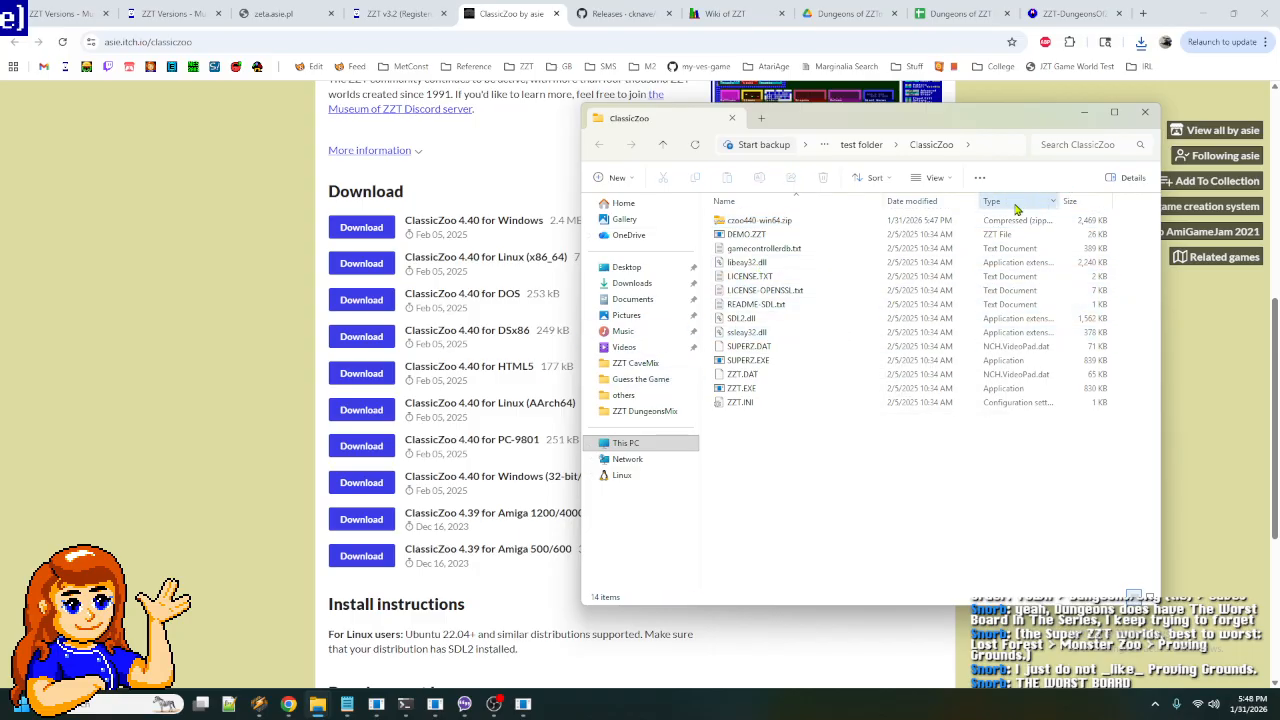
# - Sort the extracted files by type and launch ZZT.EXE, minimizing its console and bringing the game window forward
pyautogui.click(729, 237)
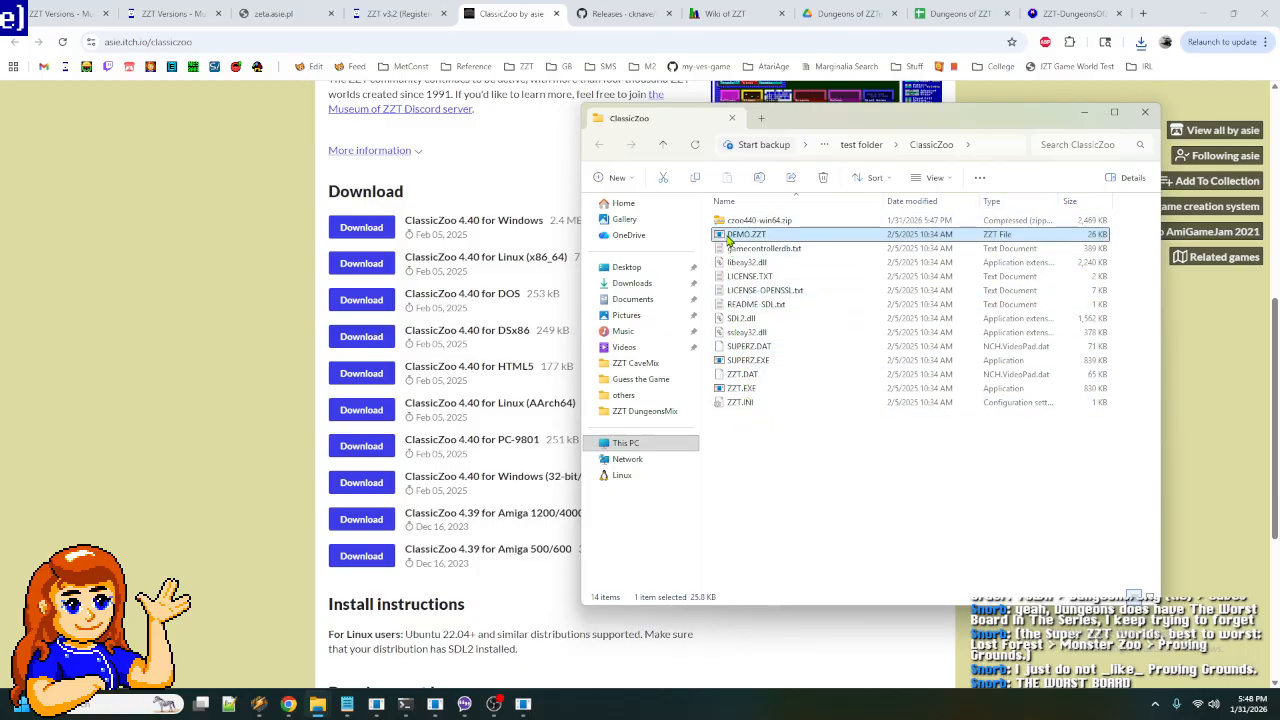
pyautogui.click(1001, 202)
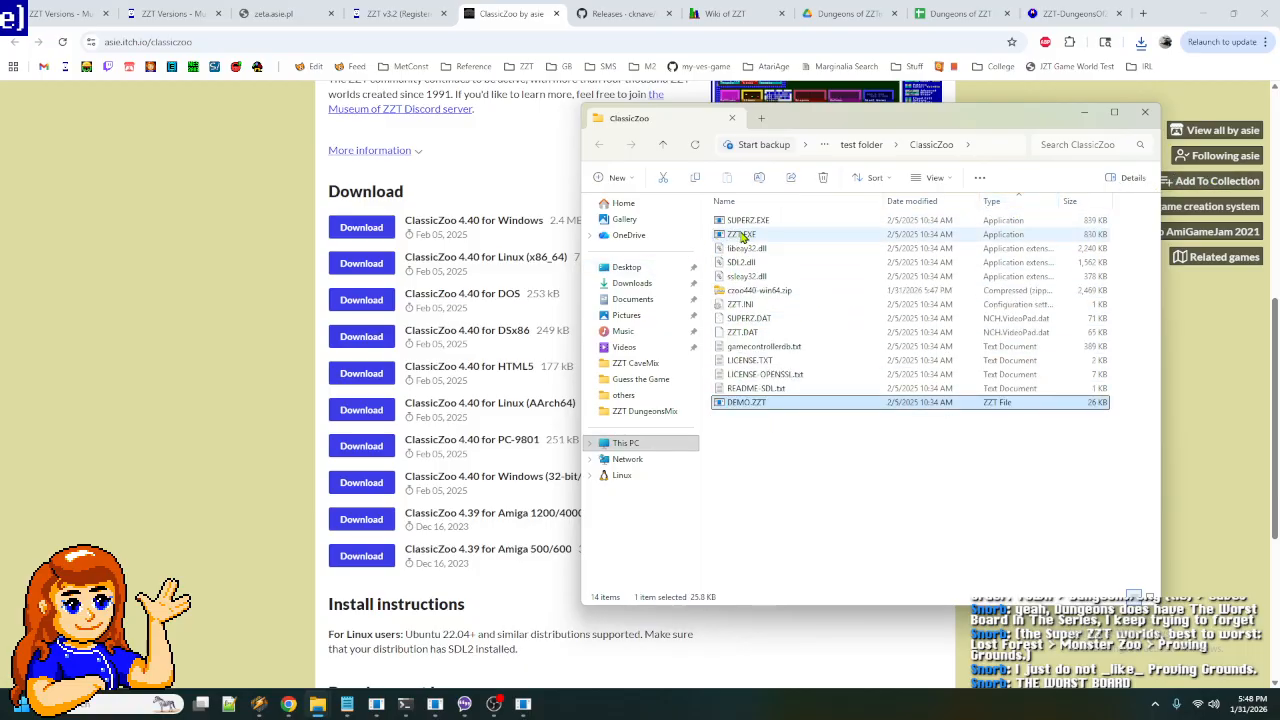
pyautogui.doubleClick(742, 234)
pyautogui.moveTo(963, 131); pyautogui.dragTo(605, 186)
pyautogui.click(603, 134)
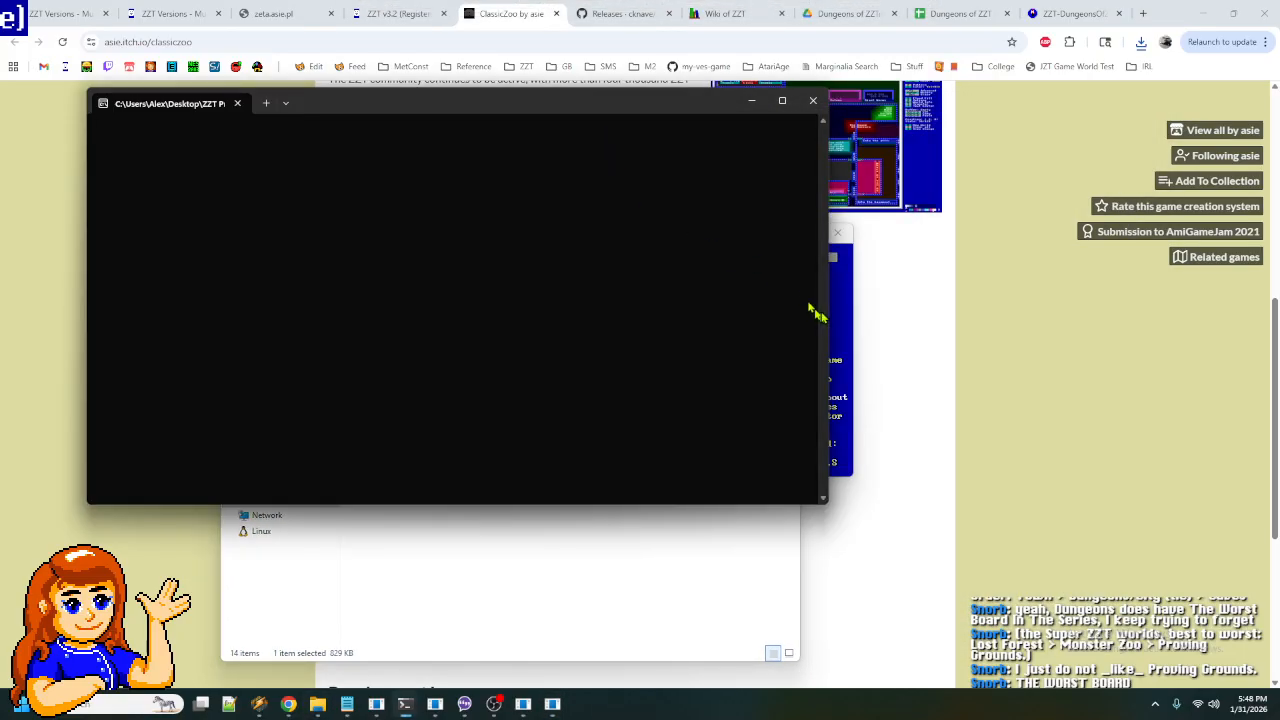
pyautogui.click(751, 100)
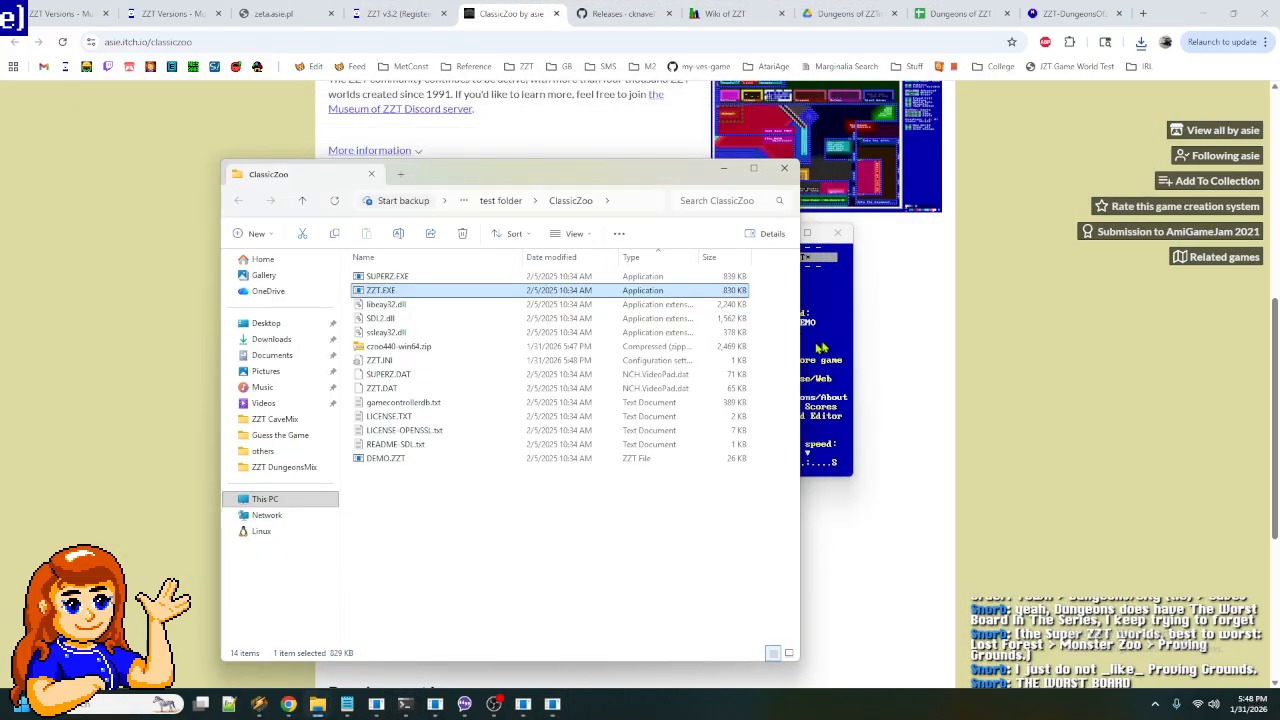
pyautogui.click(820, 347)
pyautogui.moveTo(704, 240); pyautogui.dragTo(563, 155)
# - Look through the About ClassicZoo table of contents and close it to reach the title screen
pyautogui.press('Down')
pyautogui.press('Down')
pyautogui.press('Down')
pyautogui.press('Down')
pyautogui.press('Down')
pyautogui.press('Down')
pyautogui.press('Down')
pyautogui.press('Down')
pyautogui.press('Down')
pyautogui.press('Down')
pyautogui.press('Down')
pyautogui.press('Down')
pyautogui.press('Down')
pyautogui.press('Down')
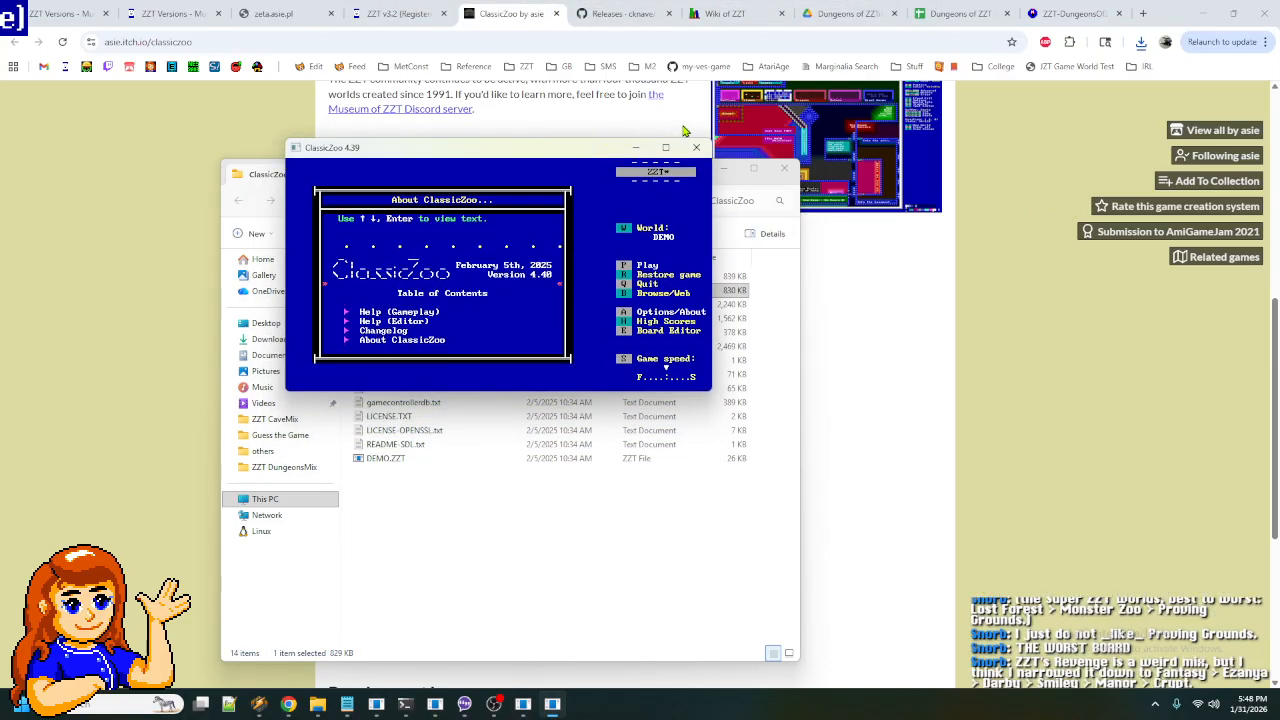
pyautogui.press('Escape')
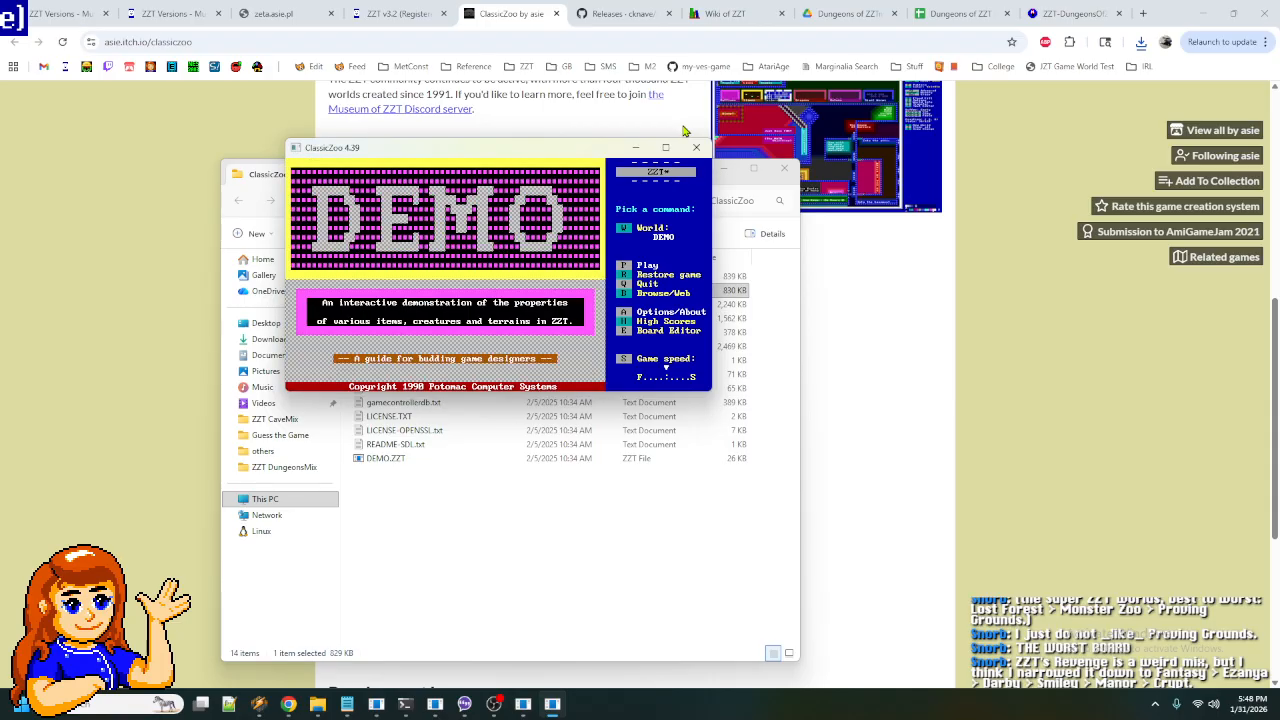
# - Set the display scaling to 2:1 in the ClassicZoo options and move the enlarged game window fully into view
pyautogui.press('a')
pyautogui.press('Down')
pyautogui.press('Down')
pyautogui.press('Down')
pyautogui.press('Down')
pyautogui.press('Down')
pyautogui.press('Down')
pyautogui.press('Down')
pyautogui.press('Down')
pyautogui.press('Down')
pyautogui.press('Down')
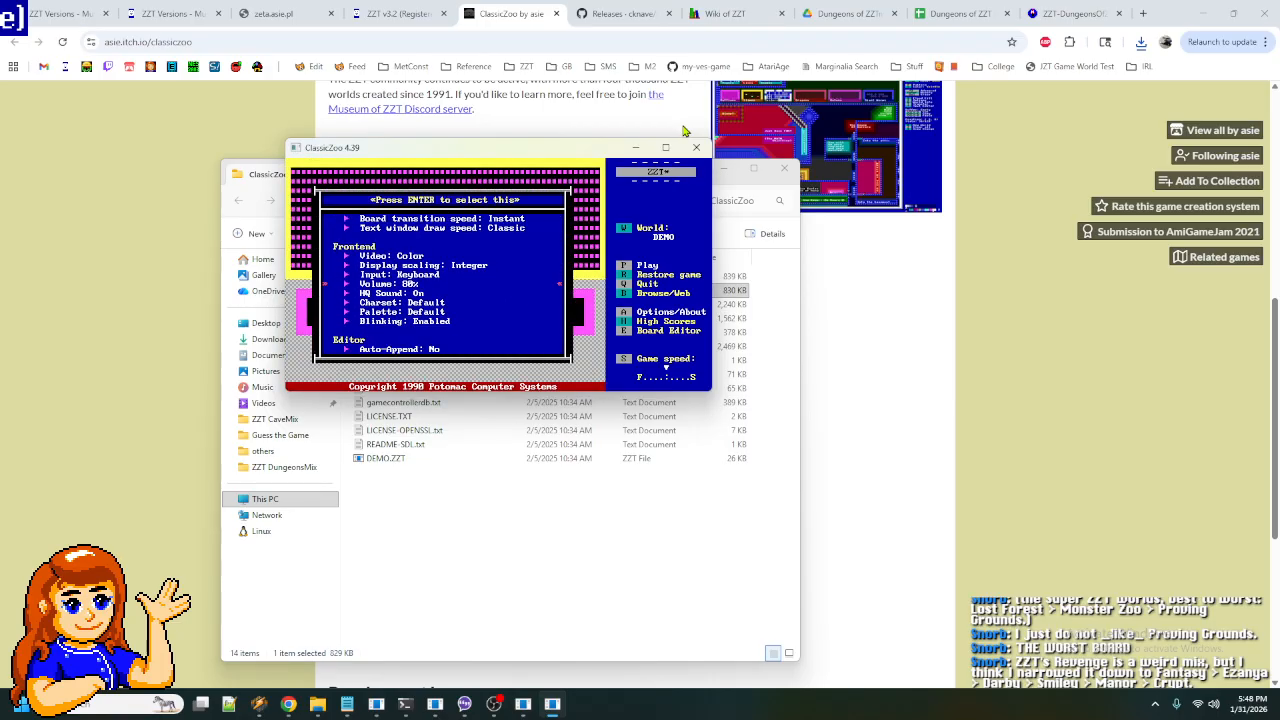
pyautogui.press('Up')
pyautogui.press('Up')
pyautogui.press('Return')
pyautogui.press('Return')
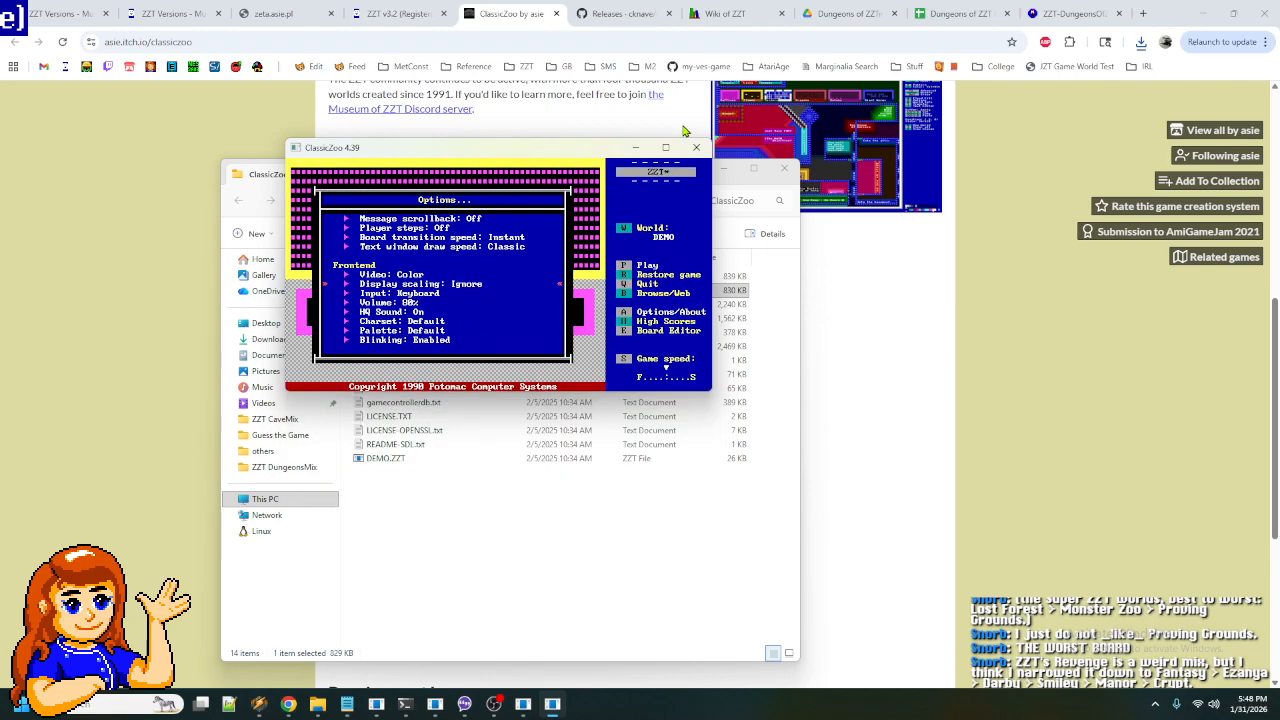
pyautogui.press('Return')
pyautogui.press('Return')
pyautogui.press('Return')
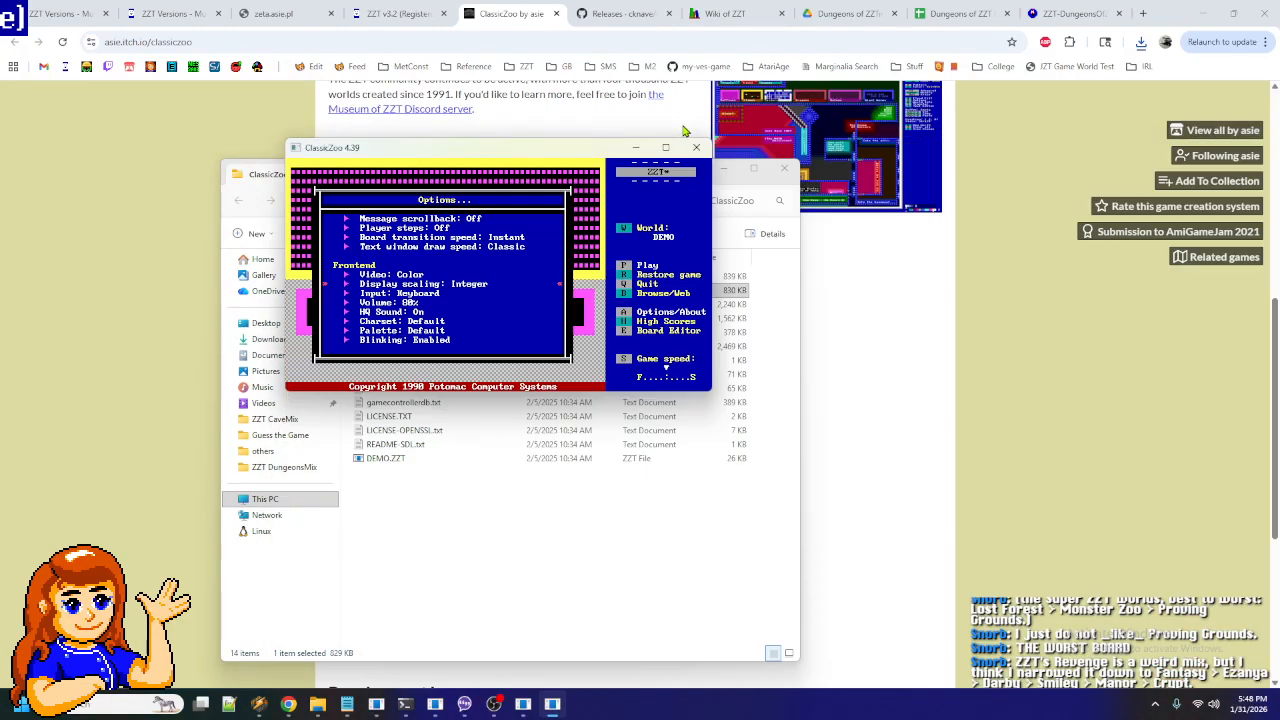
pyautogui.press('Return')
pyautogui.press('Return')
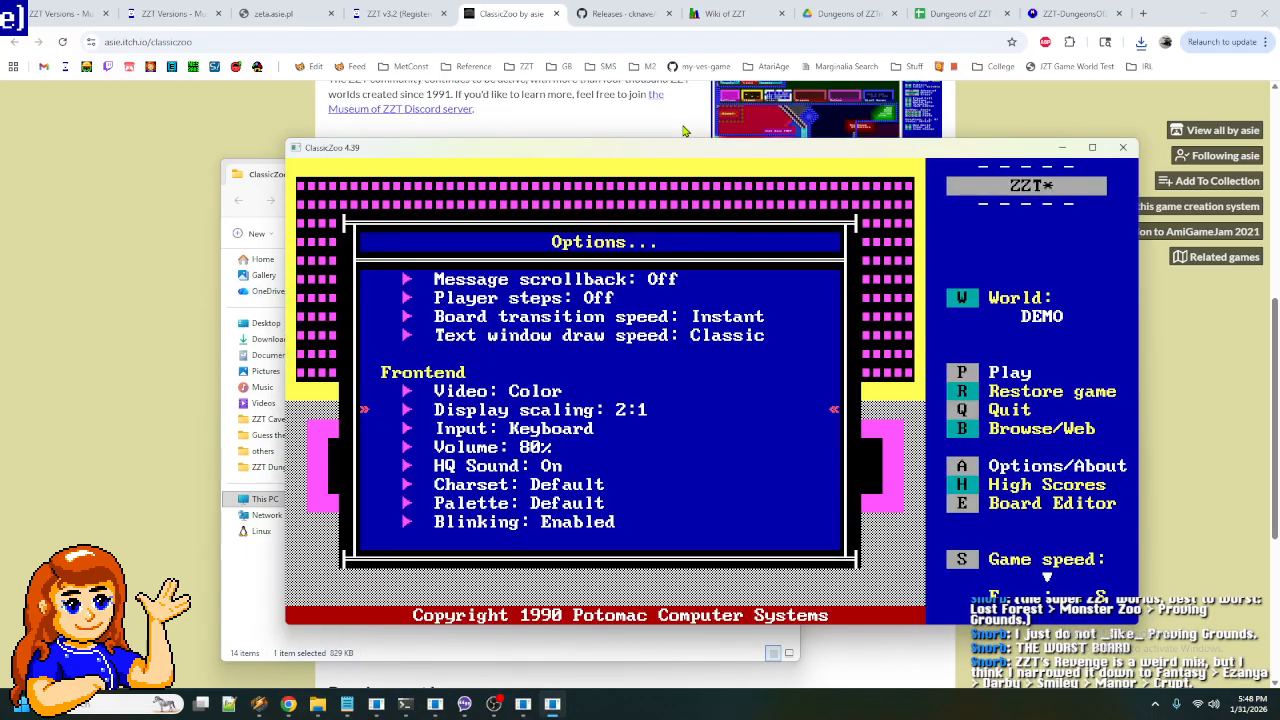
pyautogui.press('Escape')
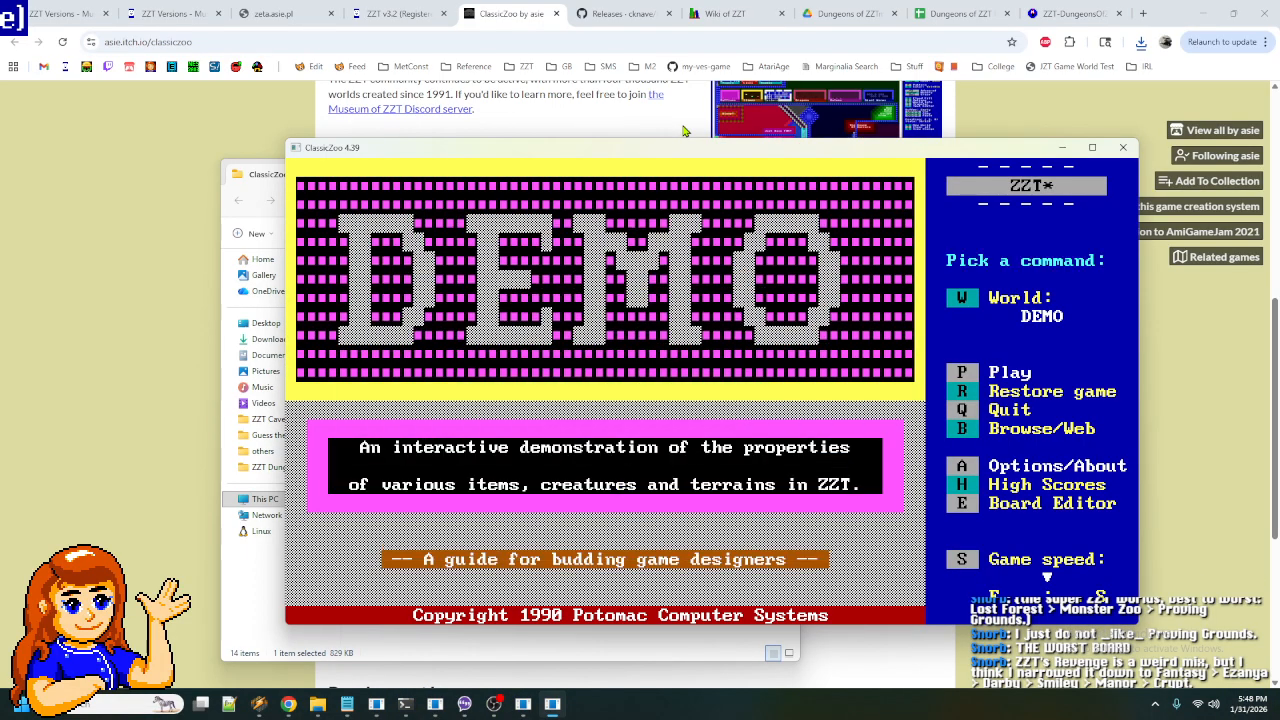
pyautogui.moveTo(669, 154); pyautogui.dragTo(594, 96)
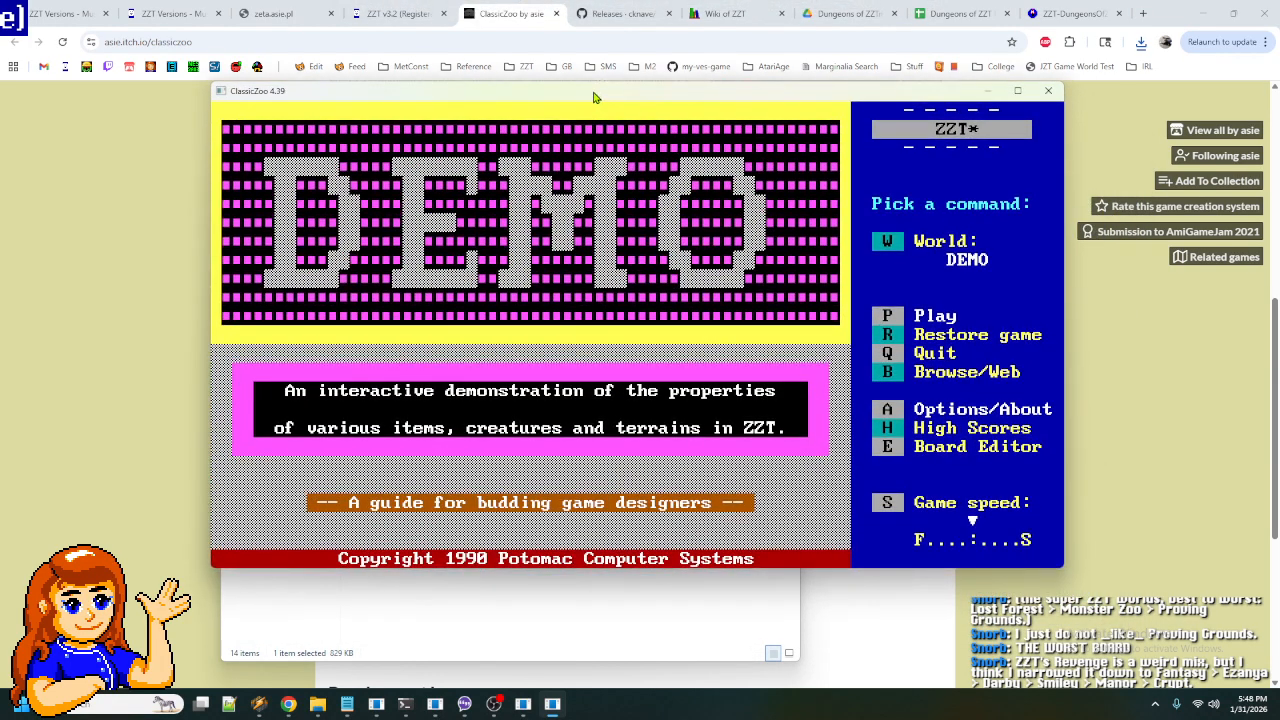
# - Open the built-in Museum of ZZT browser and look through its search and listing options
pyautogui.press('b')
pyautogui.press('Down')
pyautogui.press('Down')
pyautogui.press('Down')
pyautogui.press('Down')
pyautogui.press('Down')
pyautogui.press('Down')
pyautogui.press('Down')
pyautogui.press('Down')
pyautogui.press('Up')
pyautogui.press('Up')
pyautogui.press('Up')
pyautogui.press('Up')
pyautogui.press('Up')
pyautogui.press('Up')
pyautogui.press('Up')
pyautogui.press('Up')
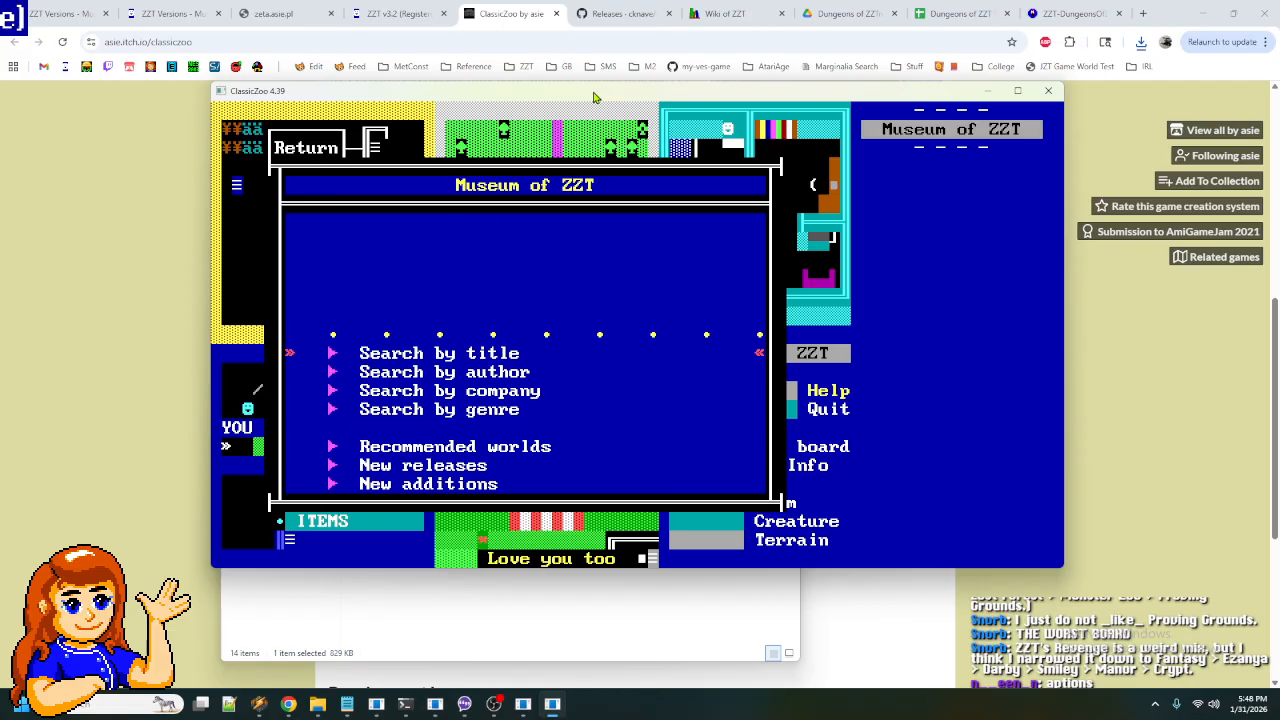
# - Search the Museum of ZZT by author, entering the author's handle
pyautogui.press('Down')
pyautogui.press('Down')
pyautogui.press('Up')
pyautogui.press('Return')
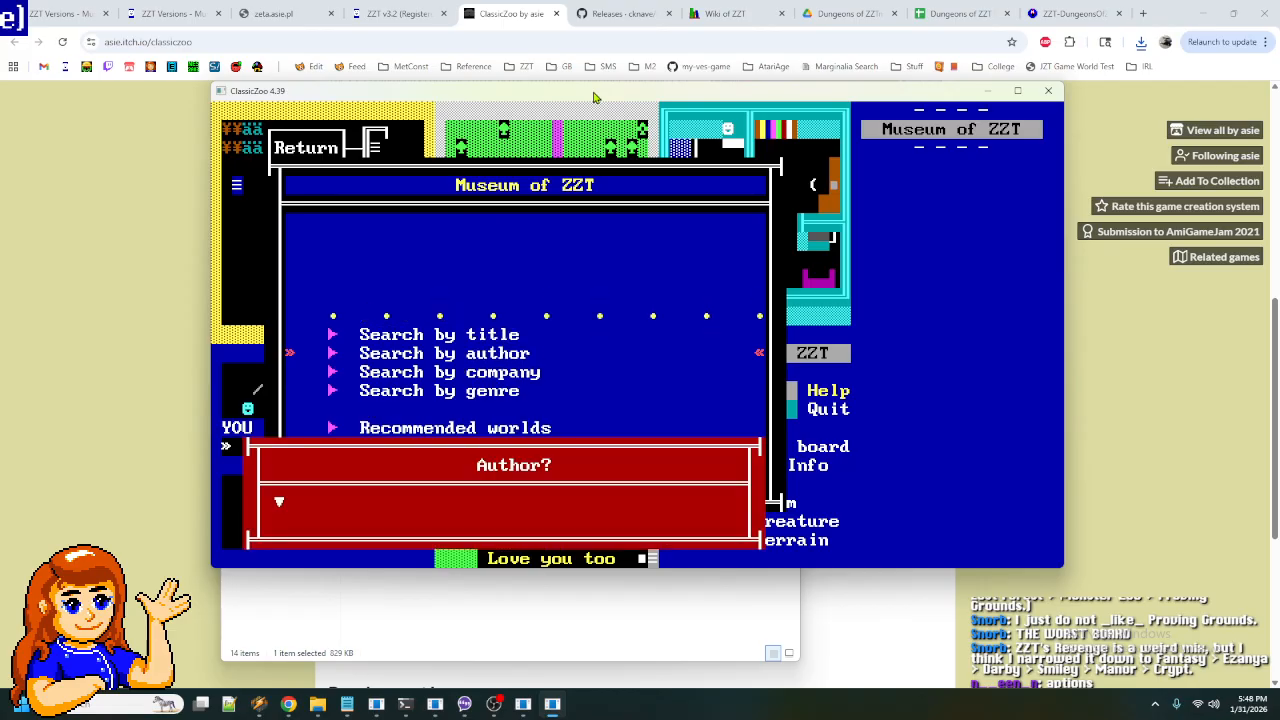
pyautogui.write('Snor')
pyautogui.press('Return')
# - Look through the list of the author's worlds and the browsing options listed beneath it
pyautogui.press('Down')
pyautogui.press('Down')
pyautogui.press('Down')
pyautogui.press('Down')
pyautogui.press('Down')
pyautogui.press('Down')
pyautogui.press('Down')
pyautogui.press('Down')
pyautogui.press('Down')
pyautogui.press('Down')
pyautogui.press('Down')
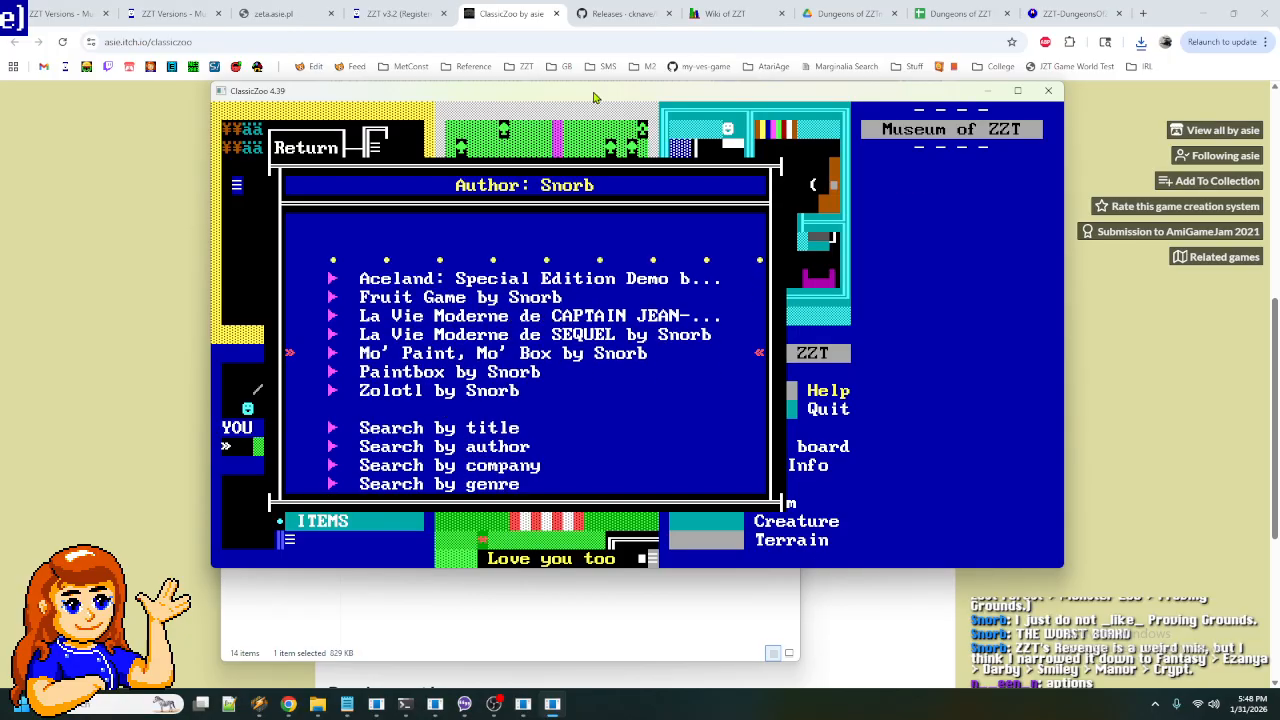
pyautogui.press('Up')
pyautogui.press('Up')
pyautogui.press('Up')
pyautogui.press('Up')
pyautogui.press('Up')
pyautogui.press('Up')
pyautogui.press('Up')
pyautogui.press('Up')
pyautogui.press('Up')
pyautogui.press('Up')
pyautogui.press('Down')
pyautogui.press('Down')
pyautogui.press('Down')
pyautogui.press('Down')
pyautogui.press('Down')
pyautogui.press('Down')
pyautogui.press('Down')
pyautogui.press('Down')
pyautogui.press('Down')
pyautogui.press('Down')
pyautogui.press('Down')
pyautogui.press('Down')
pyautogui.press('Down')
pyautogui.press('Down')
pyautogui.press('Down')
pyautogui.press('Down')
pyautogui.press('Down')
pyautogui.press('Up')
pyautogui.press('Up')
pyautogui.press('Up')
pyautogui.press('Up')
pyautogui.press('Up')
pyautogui.press('Up')
pyautogui.press('Up')
pyautogui.press('Up')
pyautogui.press('Up')
pyautogui.press('Up')
pyautogui.press('Up')
pyautogui.press('Up')
pyautogui.press('Up')
pyautogui.press('Up')
pyautogui.press('Up')
pyautogui.press('Up')
pyautogui.press('Up')
pyautogui.press('Up')
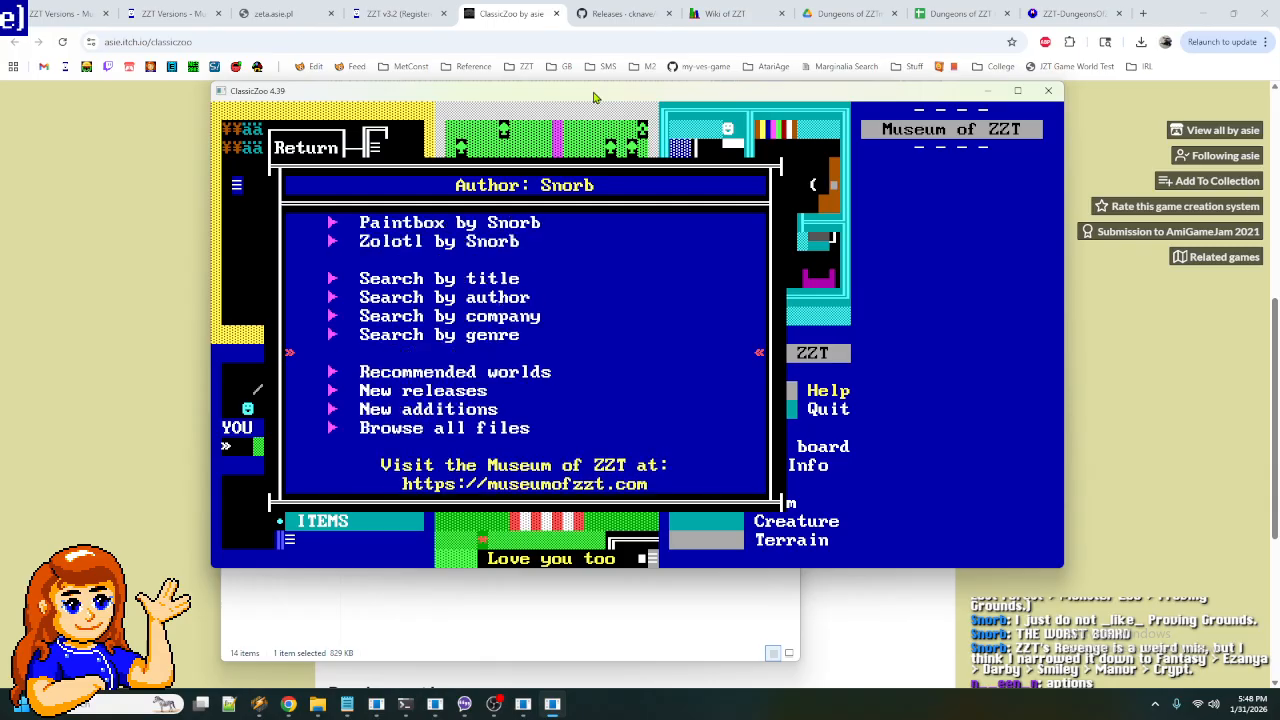
pyautogui.press('Down')
pyautogui.press('Down')
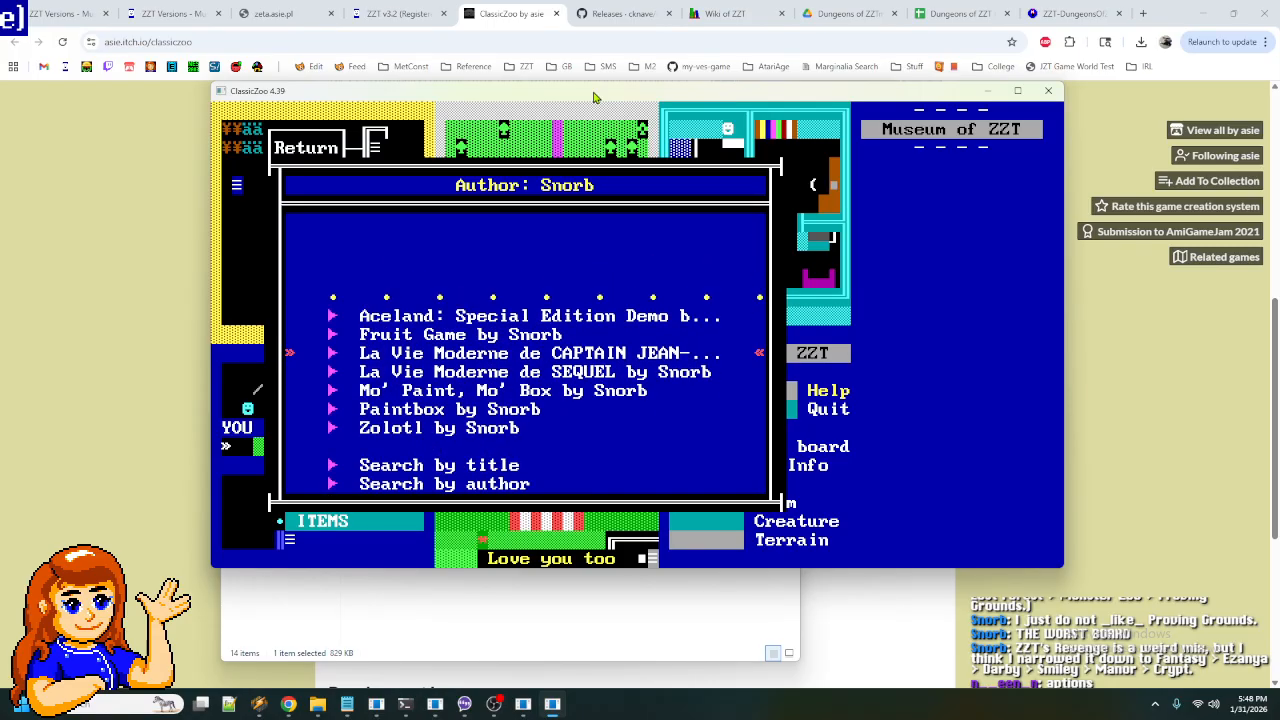
# - Examine the author's world titles again, along with the search, recommended worlds and new releases entries below them
pyautogui.press('Down')
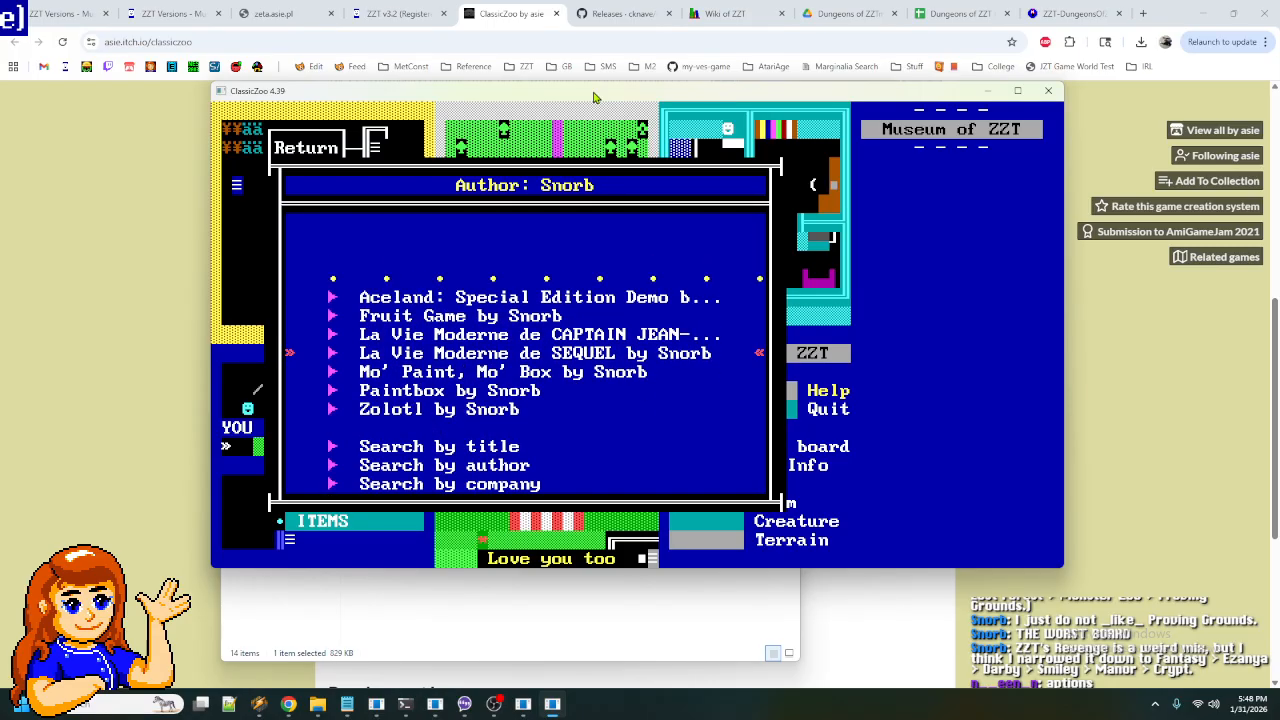
pyautogui.press('Down')
pyautogui.press('Down')
pyautogui.press('Down')
pyautogui.press('Down')
pyautogui.press('Down')
pyautogui.press('Up')
pyautogui.press('Up')
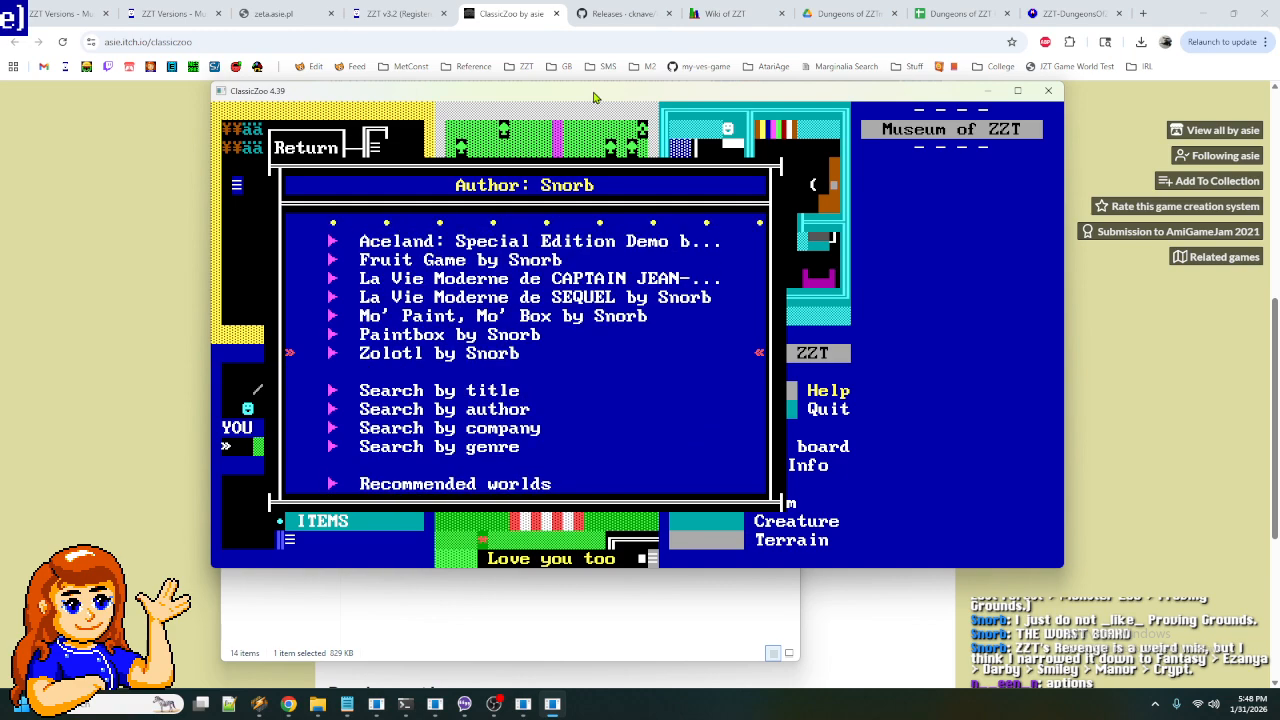
pyautogui.press('Up')
pyautogui.press('Up')
pyautogui.press('Up')
pyautogui.press('Up')
pyautogui.press('Up')
pyautogui.press('Up')
pyautogui.press('Up')
pyautogui.press('Down')
pyautogui.press('Down')
pyautogui.press('Down')
pyautogui.press('Down')
pyautogui.press('Down')
pyautogui.press('Down')
pyautogui.press('Down')
pyautogui.press('Down')
pyautogui.press('Down')
pyautogui.press('Up')
pyautogui.press('Up')
pyautogui.press('Up')
pyautogui.press('Up')
pyautogui.press('Up')
pyautogui.press('Up')
pyautogui.press('Up')
pyautogui.press('Up')
pyautogui.press('Down')
pyautogui.press('Down')
pyautogui.press('Down')
pyautogui.press('Down')
pyautogui.press('Down')
pyautogui.press('Down')
pyautogui.press('Down')
pyautogui.press('Down')
pyautogui.press('Up')
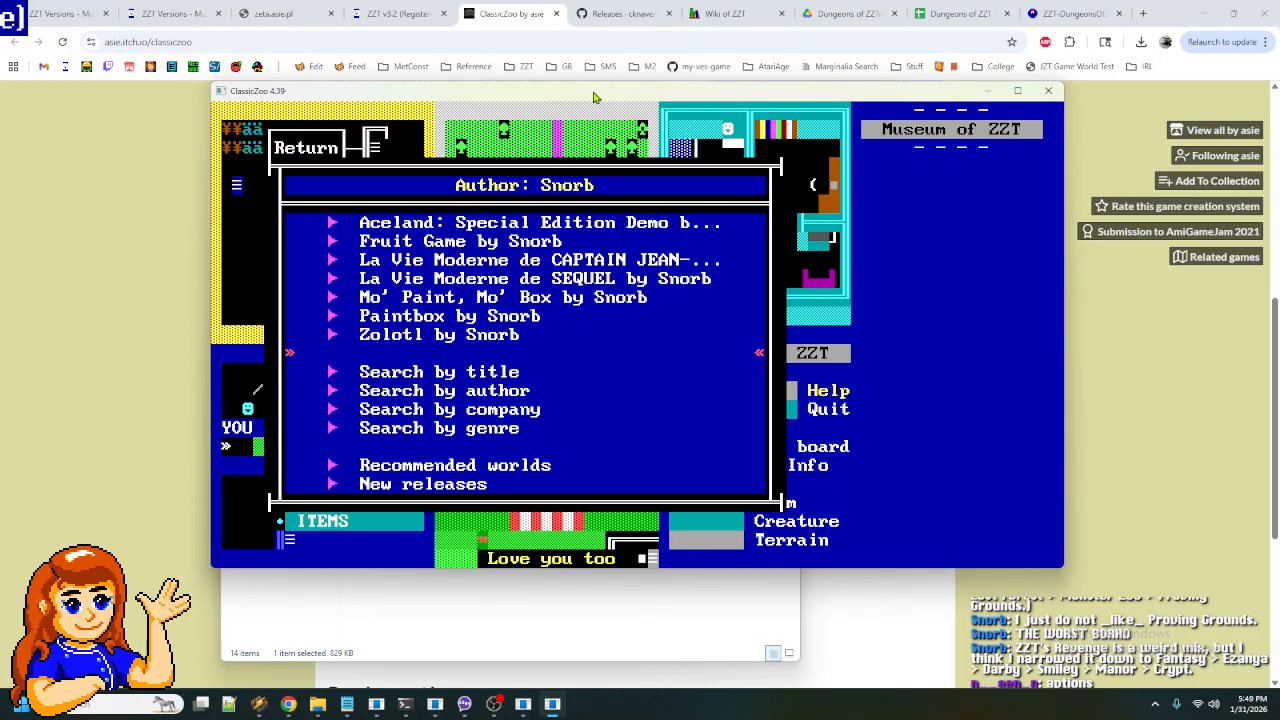
pyautogui.press('Up')
pyautogui.press('Down')
pyautogui.press('Down')
pyautogui.press('Down')
pyautogui.press('Down')
pyautogui.press('Down')
pyautogui.press('Down')
pyautogui.press('Down')
pyautogui.press('Down')
# - Leave the Museum of ZZT browser and quit ClassicZoo
pyautogui.press('Escape')
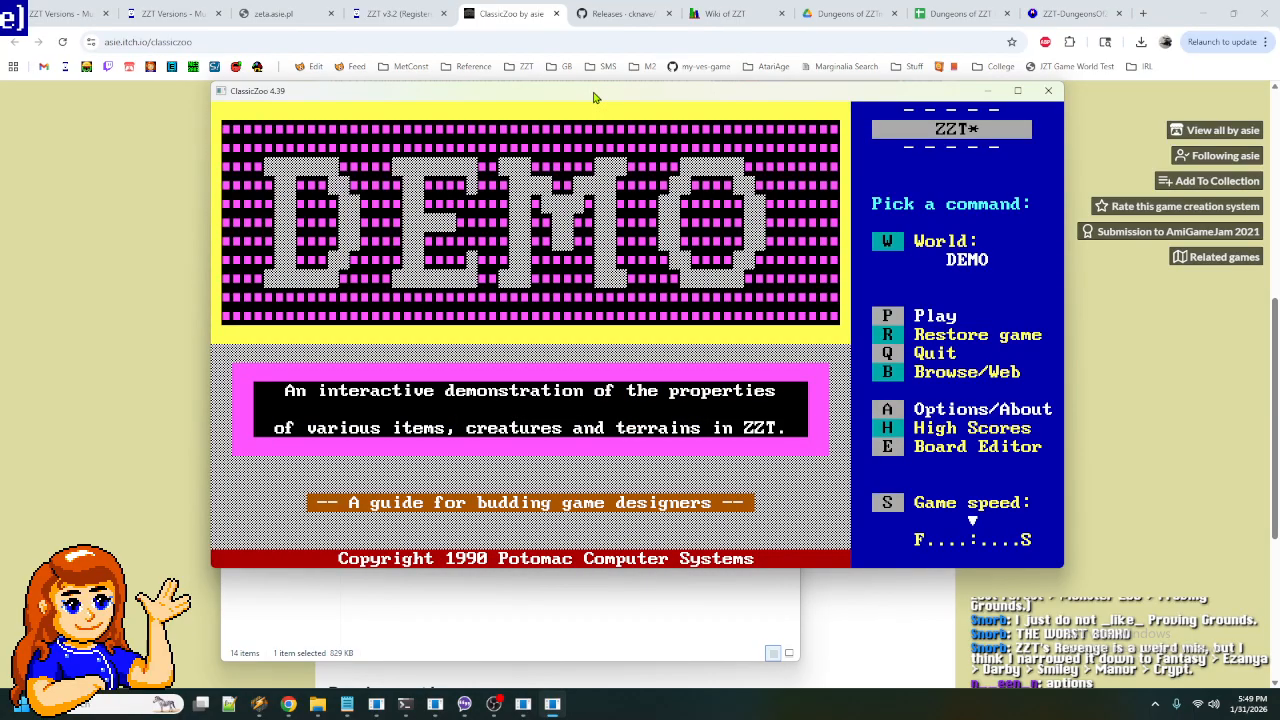
pyautogui.press('q')
pyautogui.press('y')
# - Reposition the file window and go up from the ClassicZoo folder through test folder to the ZZT DungeonsMix folder
pyautogui.click(490, 207)
pyautogui.moveTo(570, 178); pyautogui.dragTo(671, 131)
pyautogui.click(588, 389)
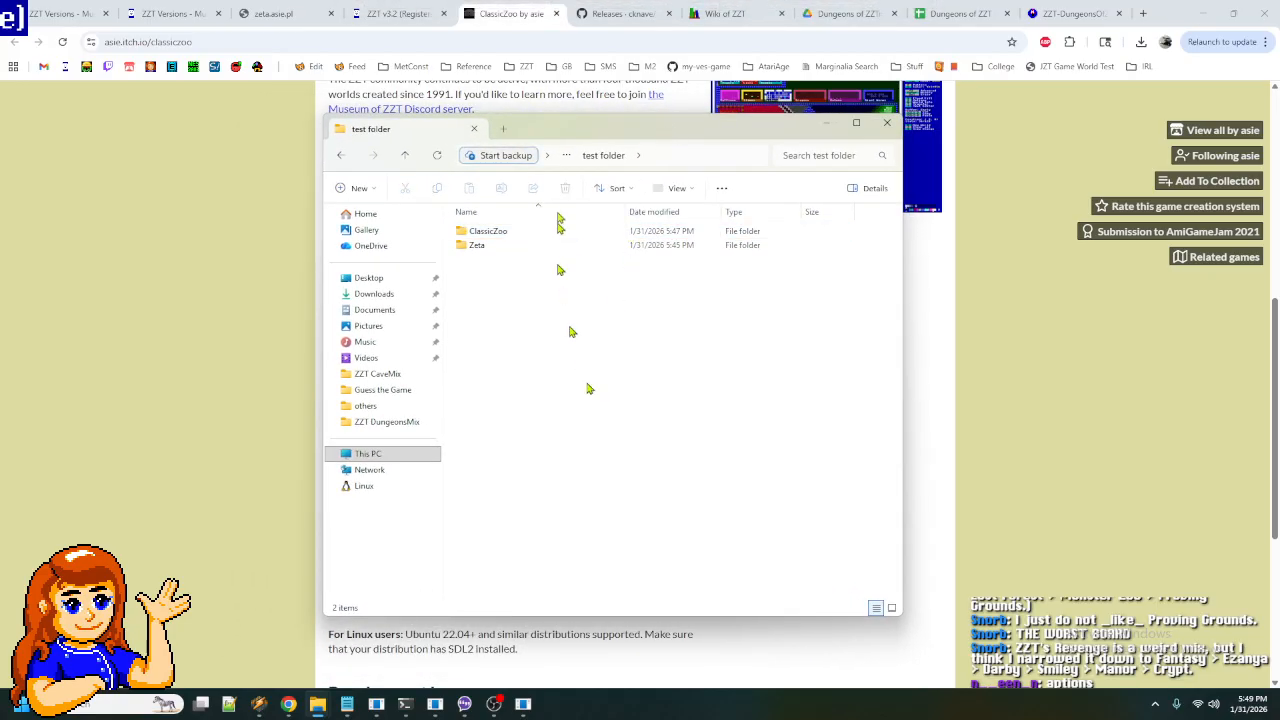
pyautogui.click(339, 157)
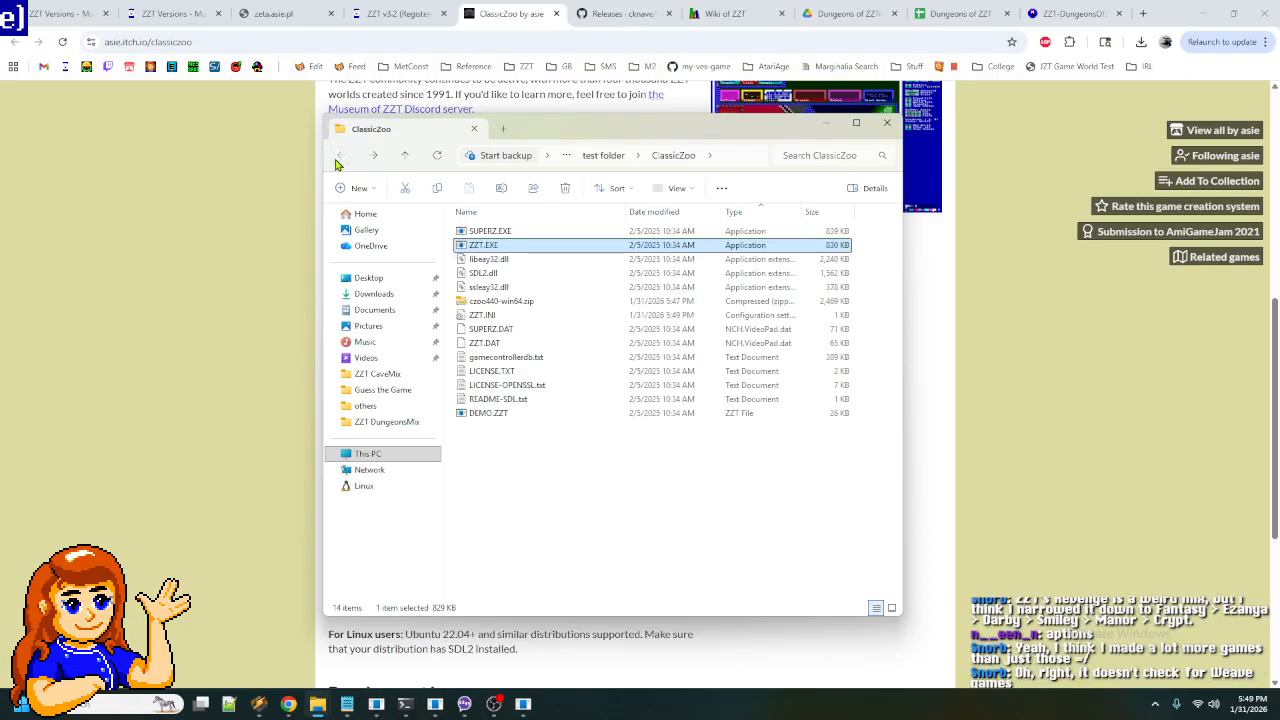
pyautogui.click(605, 156)
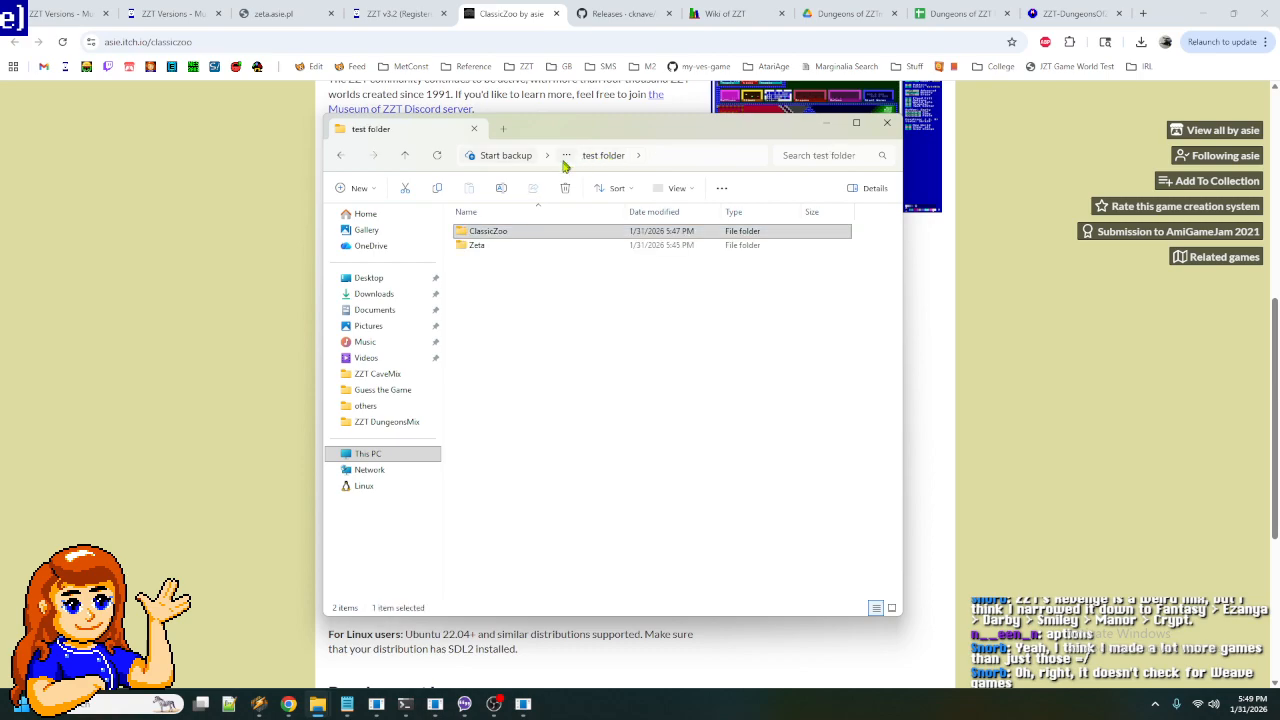
pyautogui.click(566, 155)
pyautogui.click(563, 177)
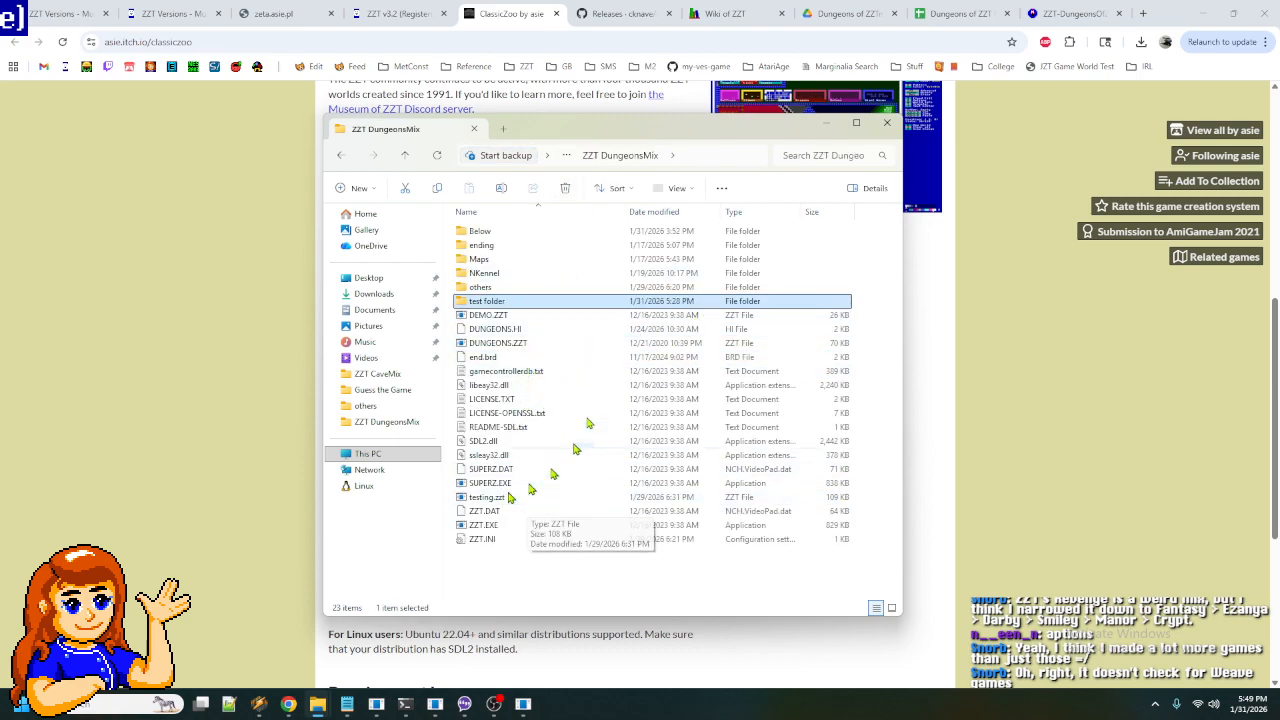
pyautogui.moveTo(757, 134); pyautogui.dragTo(693, 126)
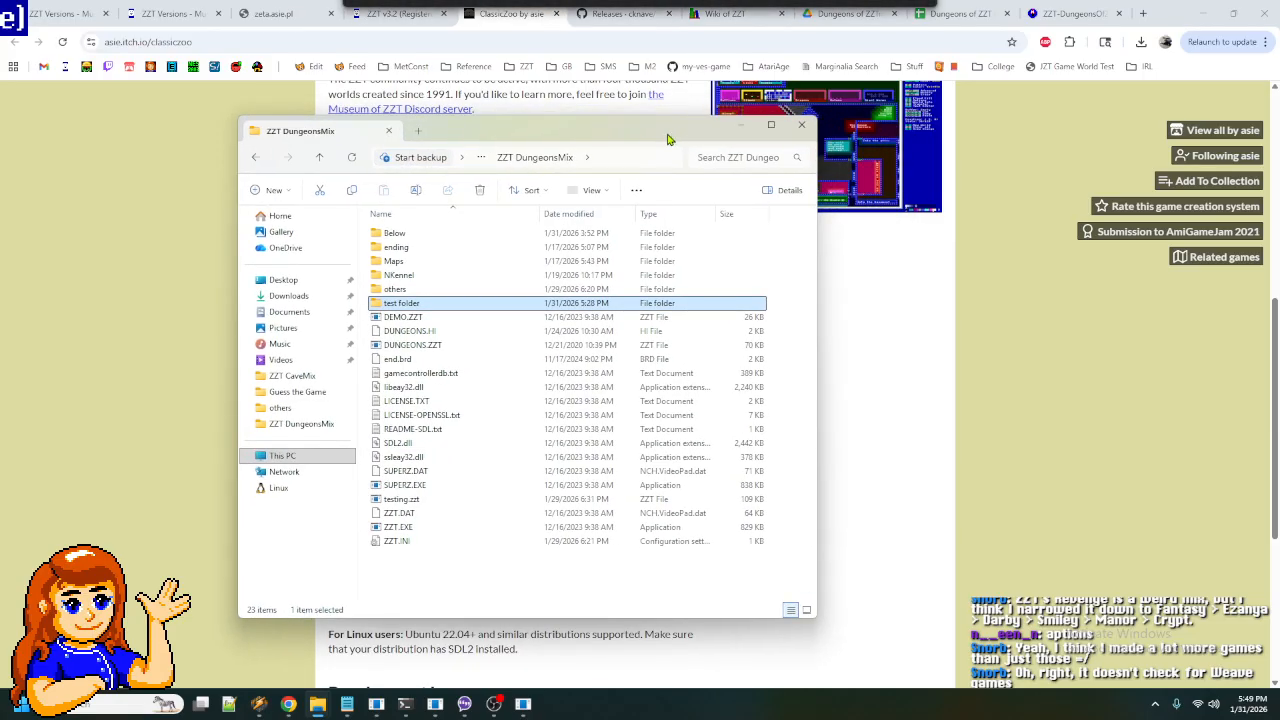
# - Switch to the Dungeons of ZZT Remix Sheet in the browser and review its board claims and Progress section
pyautogui.click(1085, 344)
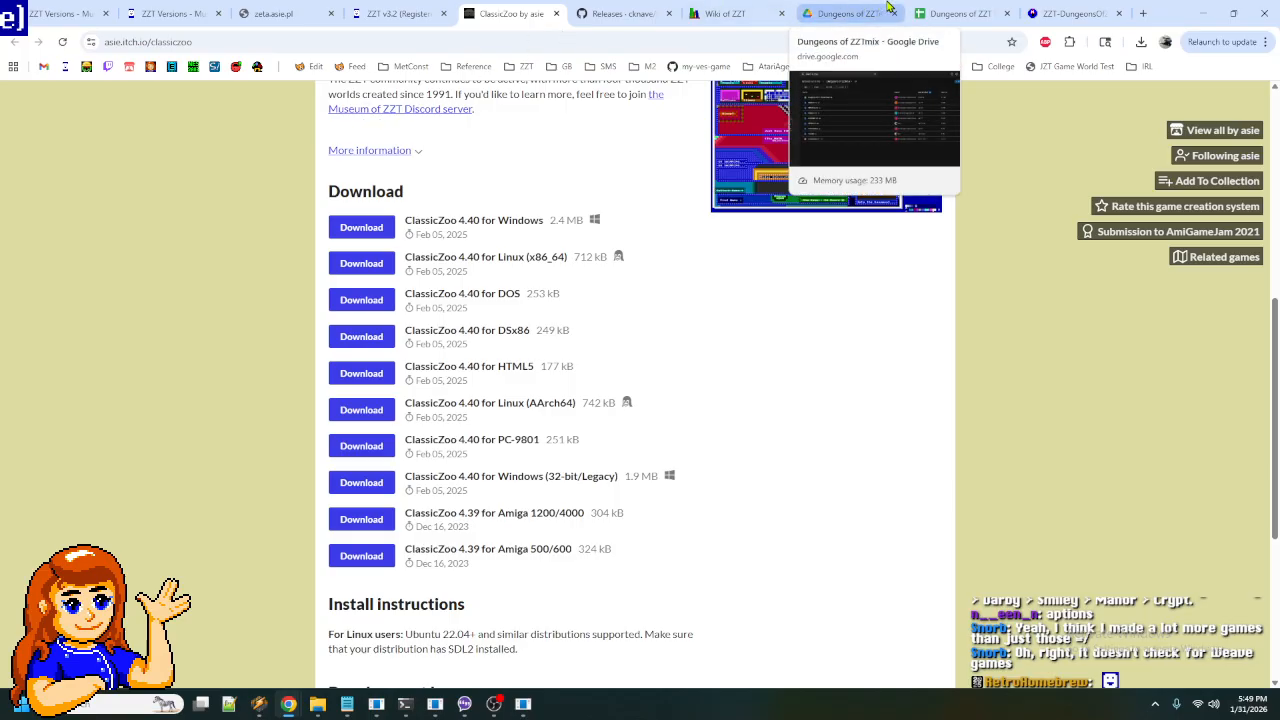
pyautogui.click(953, 12)
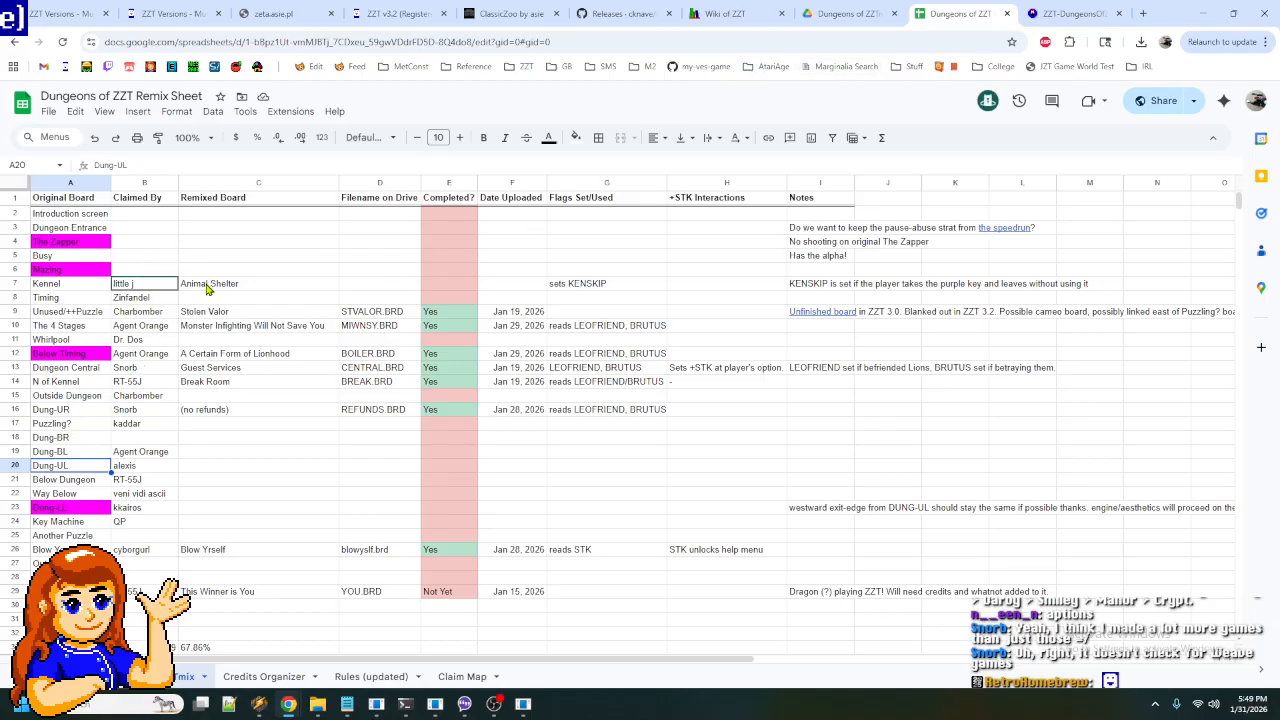
pyautogui.scroll(-2, 207, 288)
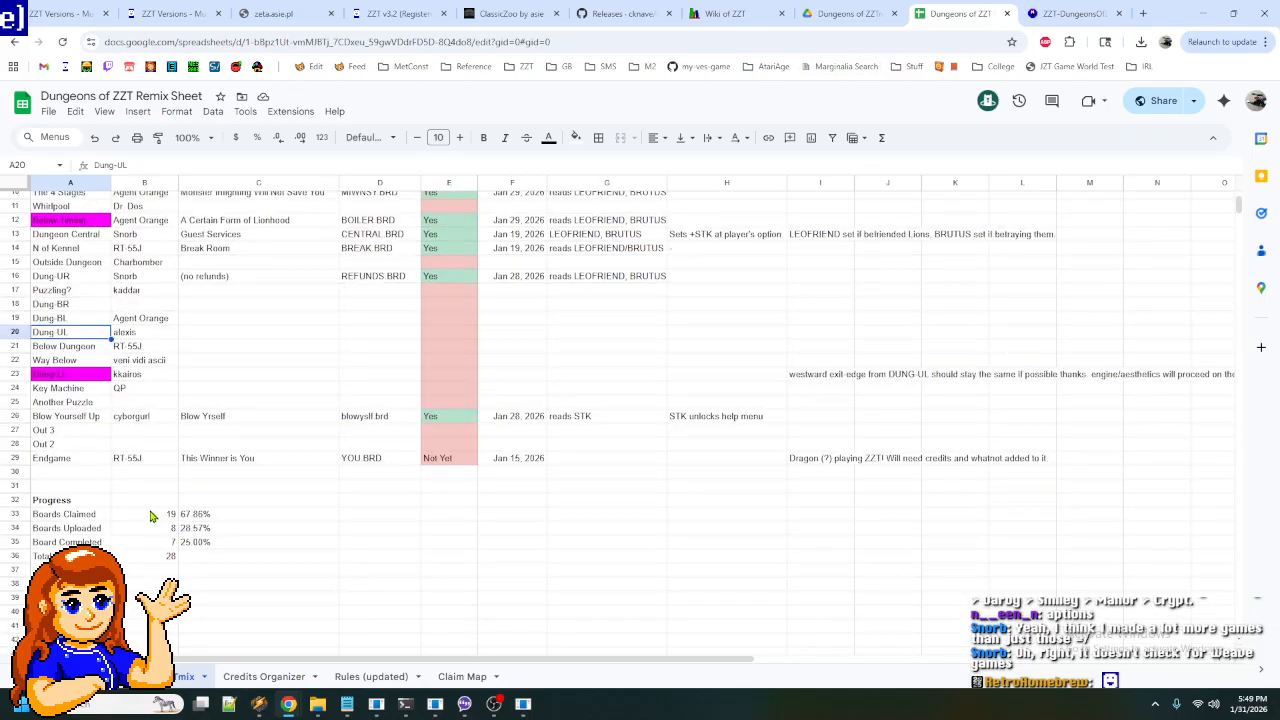
pyautogui.scroll(2, 150, 515)
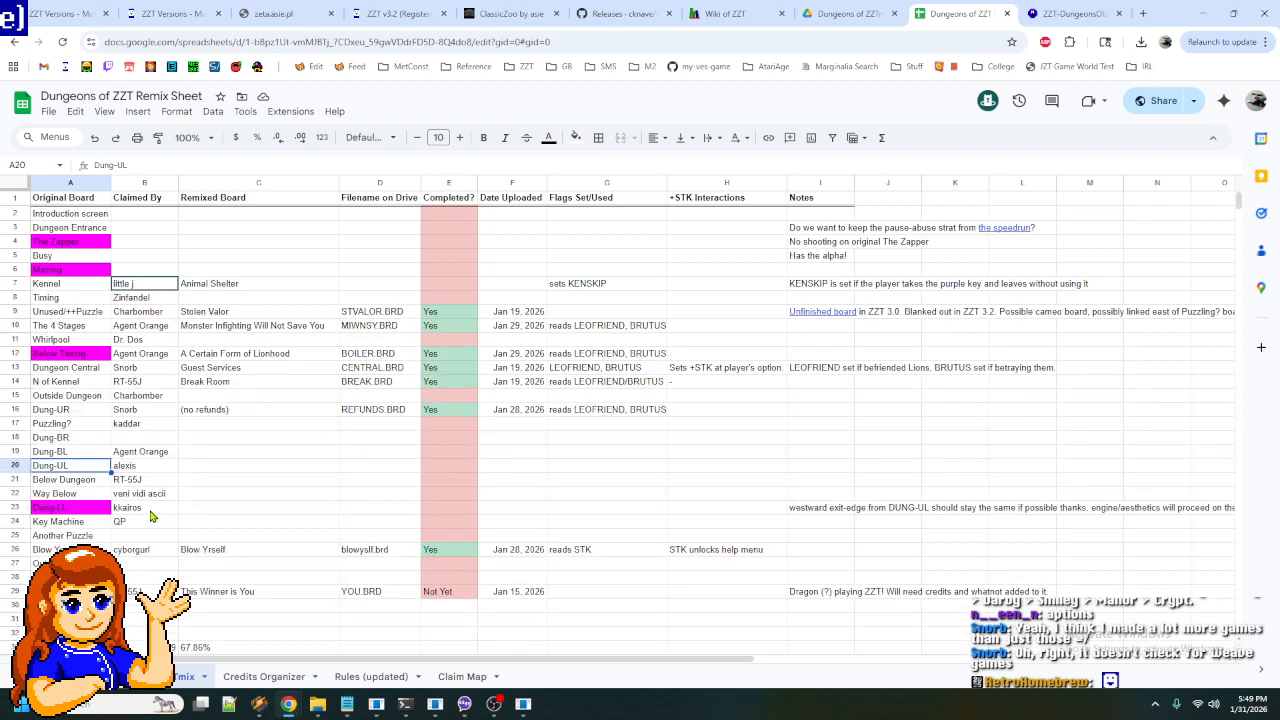
pyautogui.scroll(-1, 125, 352)
pyautogui.scroll(1, 128, 358)
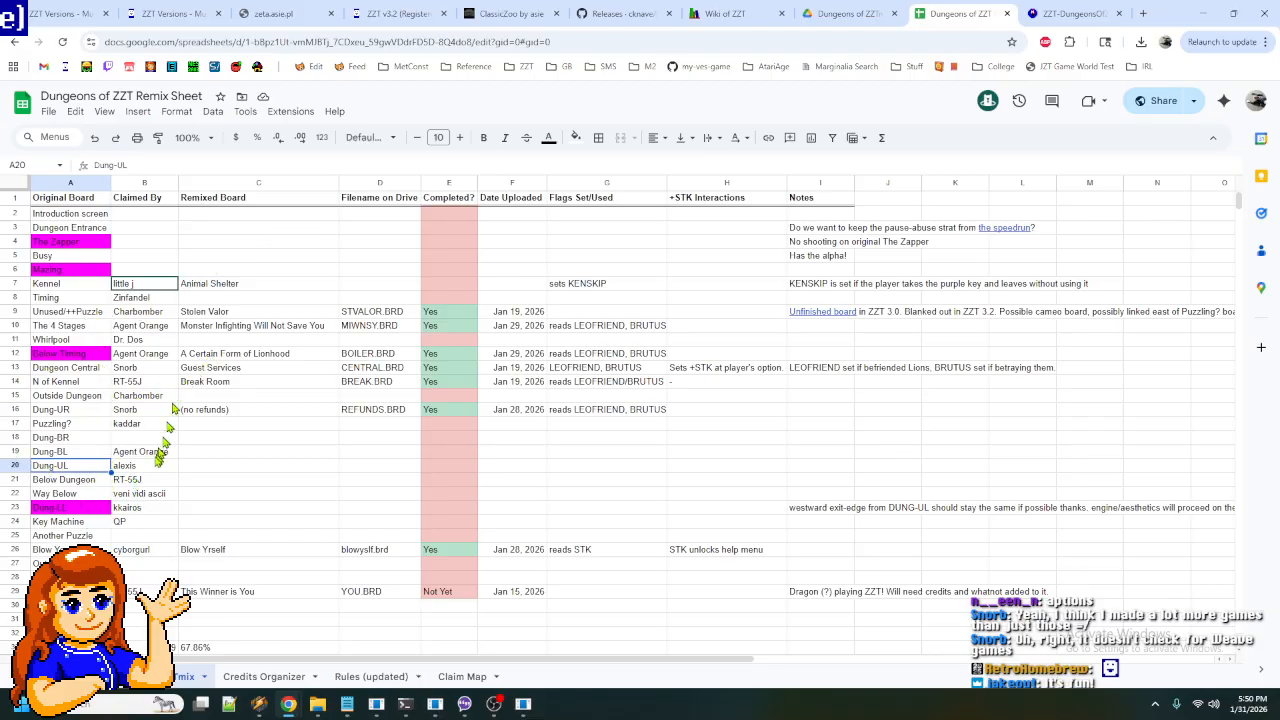
pyautogui.scroll(-2, 143, 417)
pyautogui.scroll(2, 143, 417)
# - Point out the Kennel, Dung-BL and Dung-UL board entries, and view the Rules (updated) sheet
pyautogui.click(133, 283)
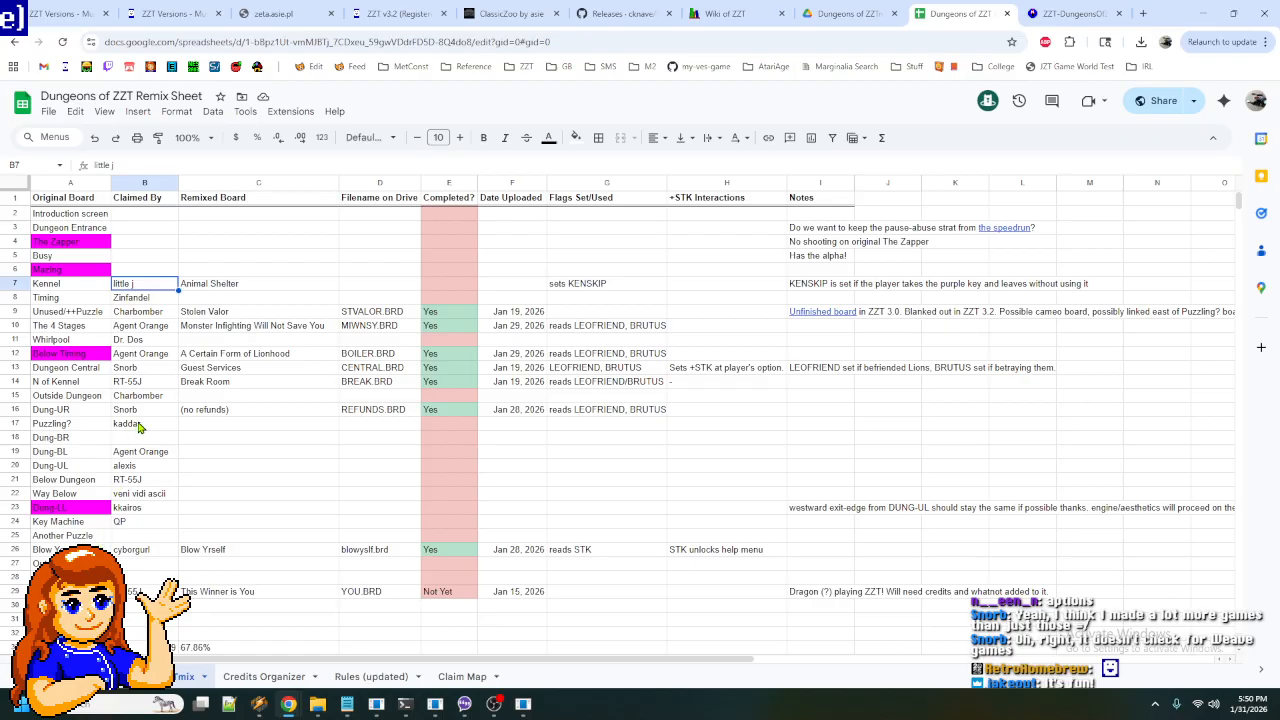
pyautogui.click(147, 467)
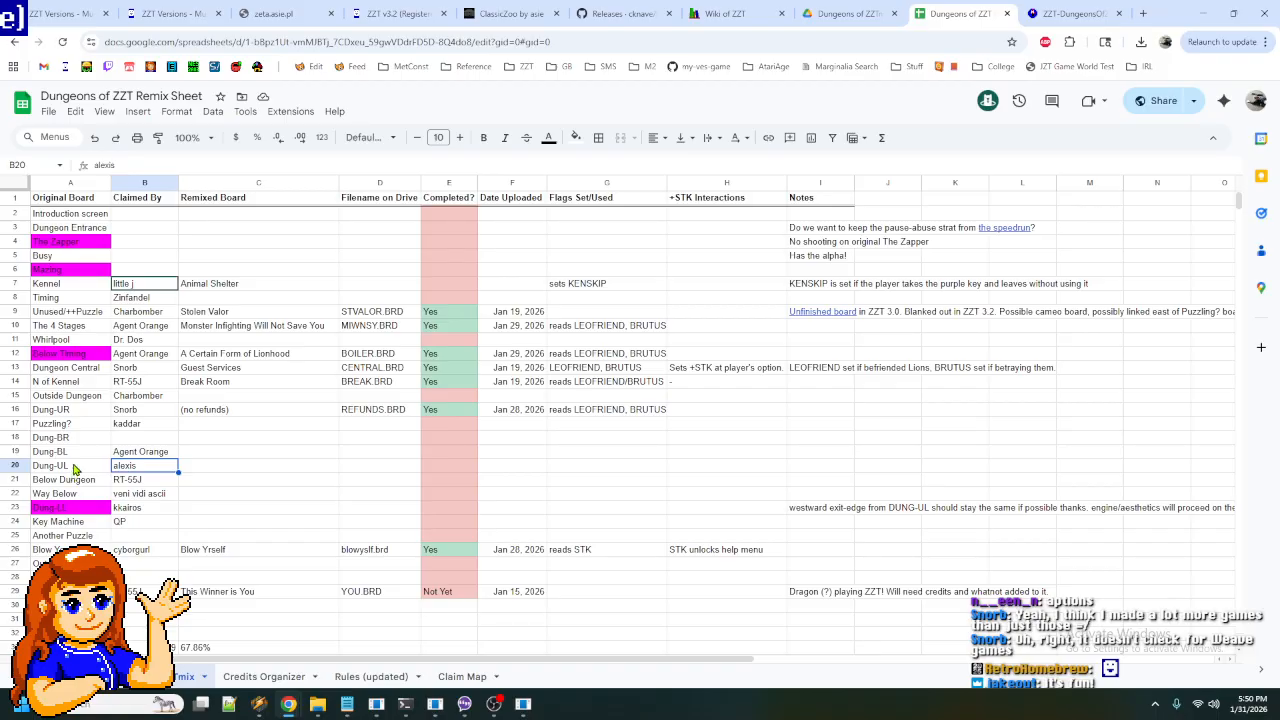
pyautogui.click(73, 467)
pyautogui.click(75, 454)
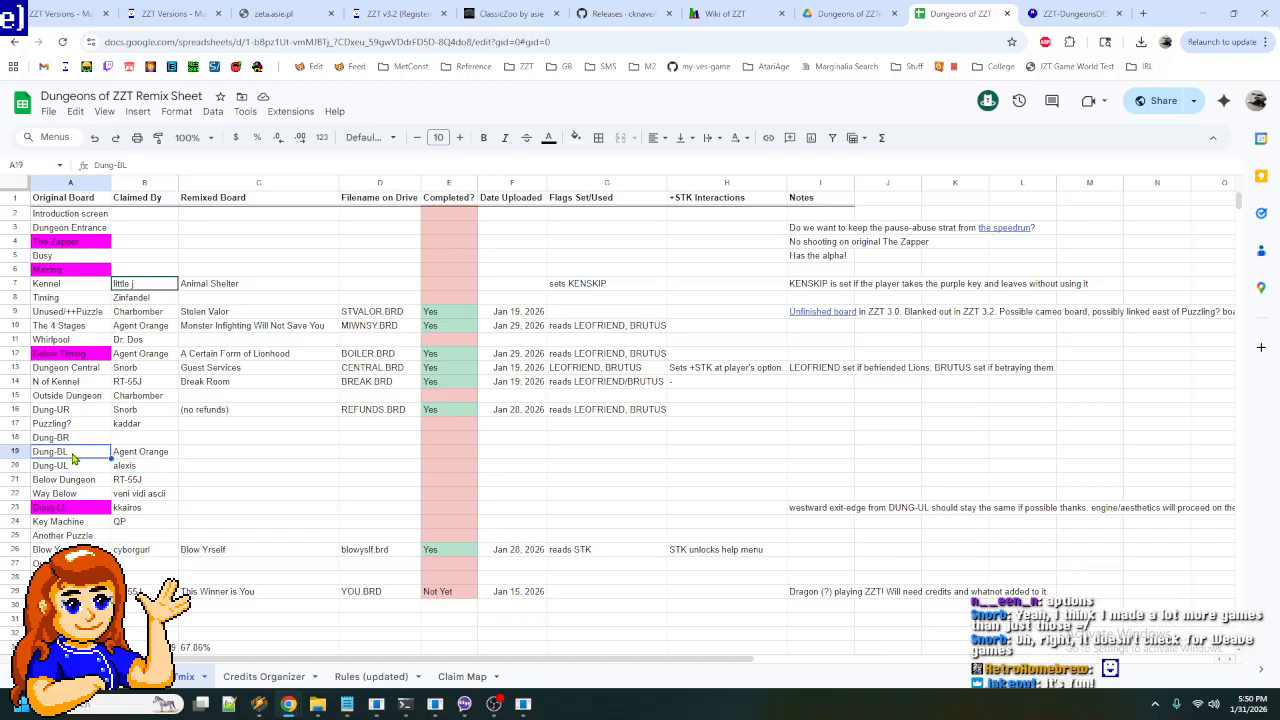
pyautogui.click(64, 468)
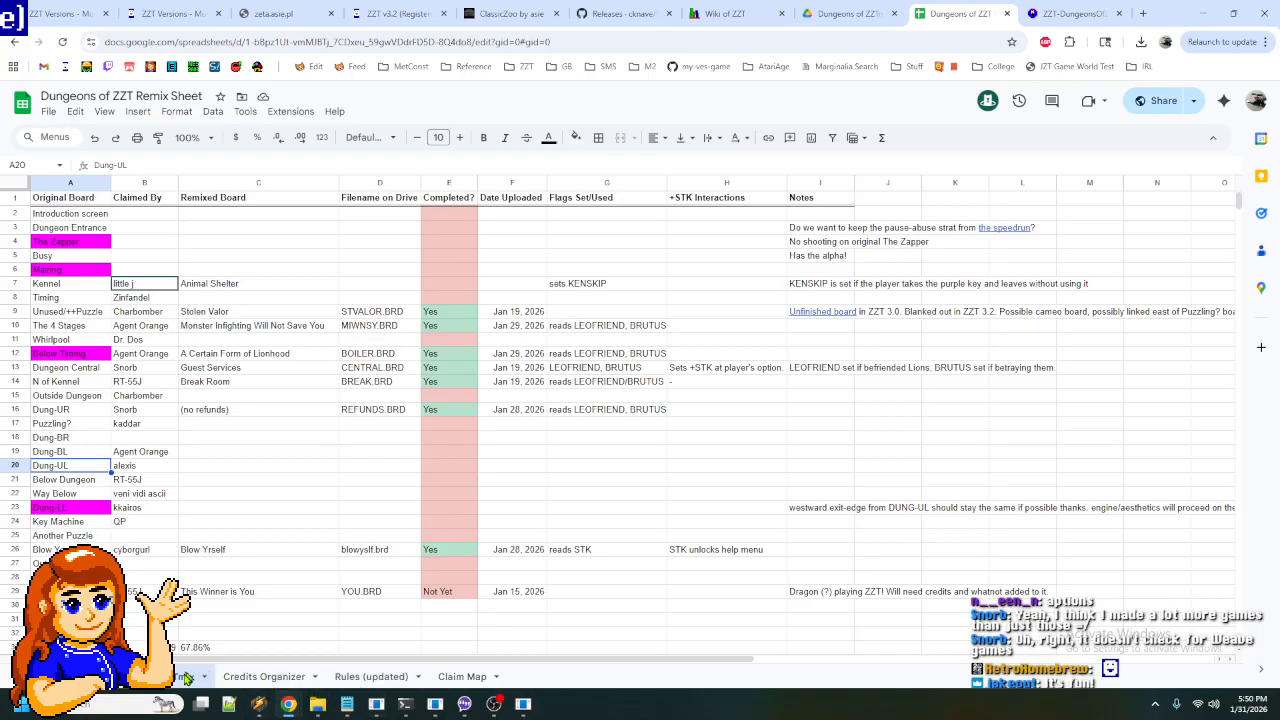
pyautogui.click(380, 677)
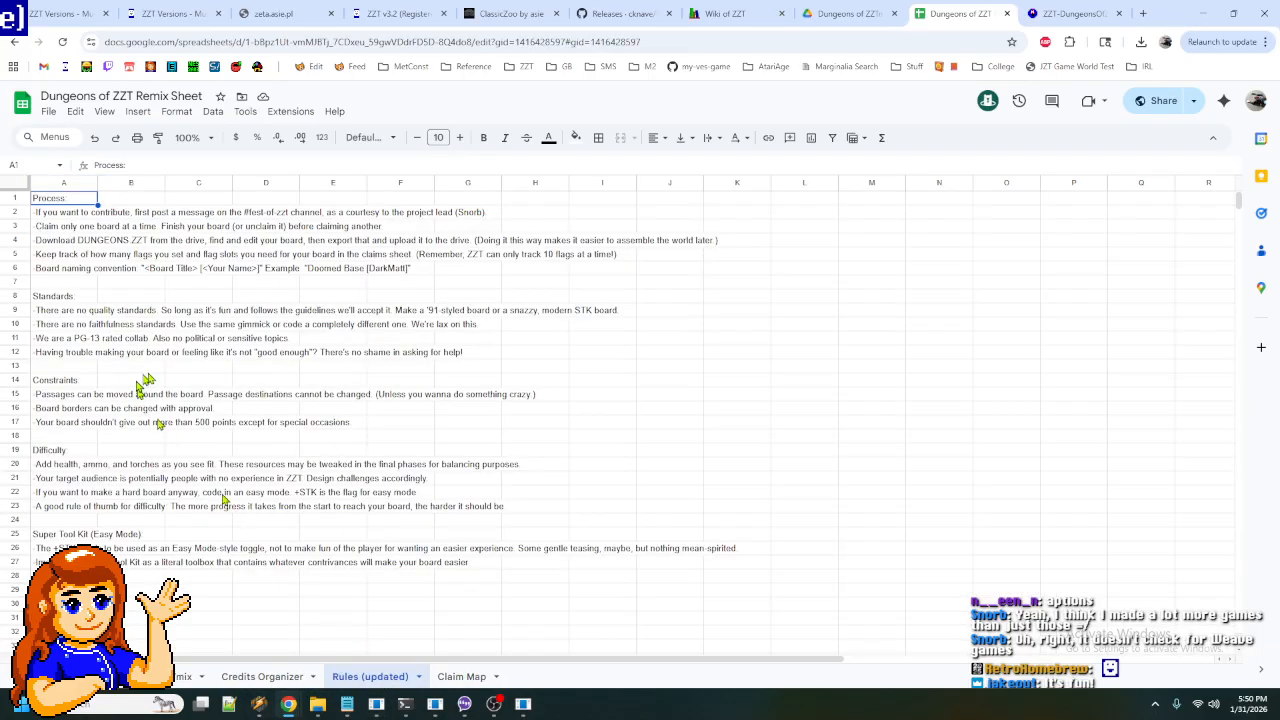
# - Open the Claim Map sheet and point out the unclaimed board cells marked N one after another
pyautogui.click(459, 677)
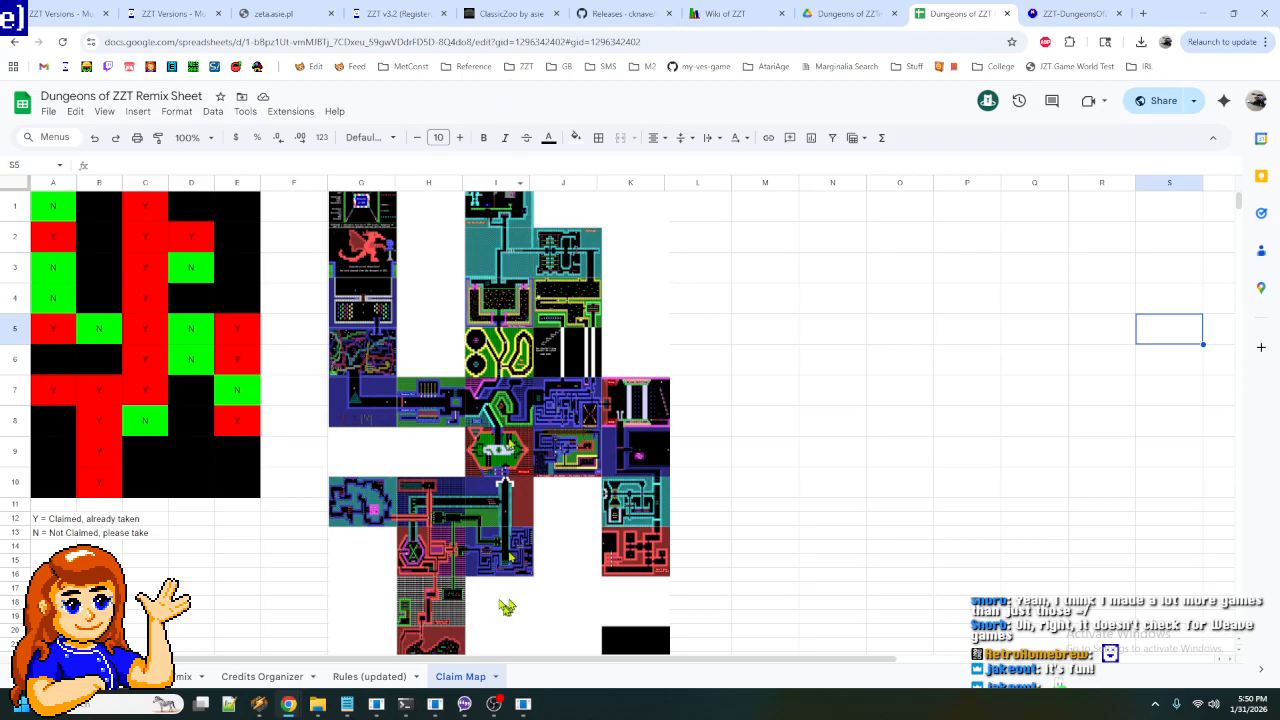
pyautogui.click(57, 270)
pyautogui.click(50, 212)
pyautogui.click(46, 268)
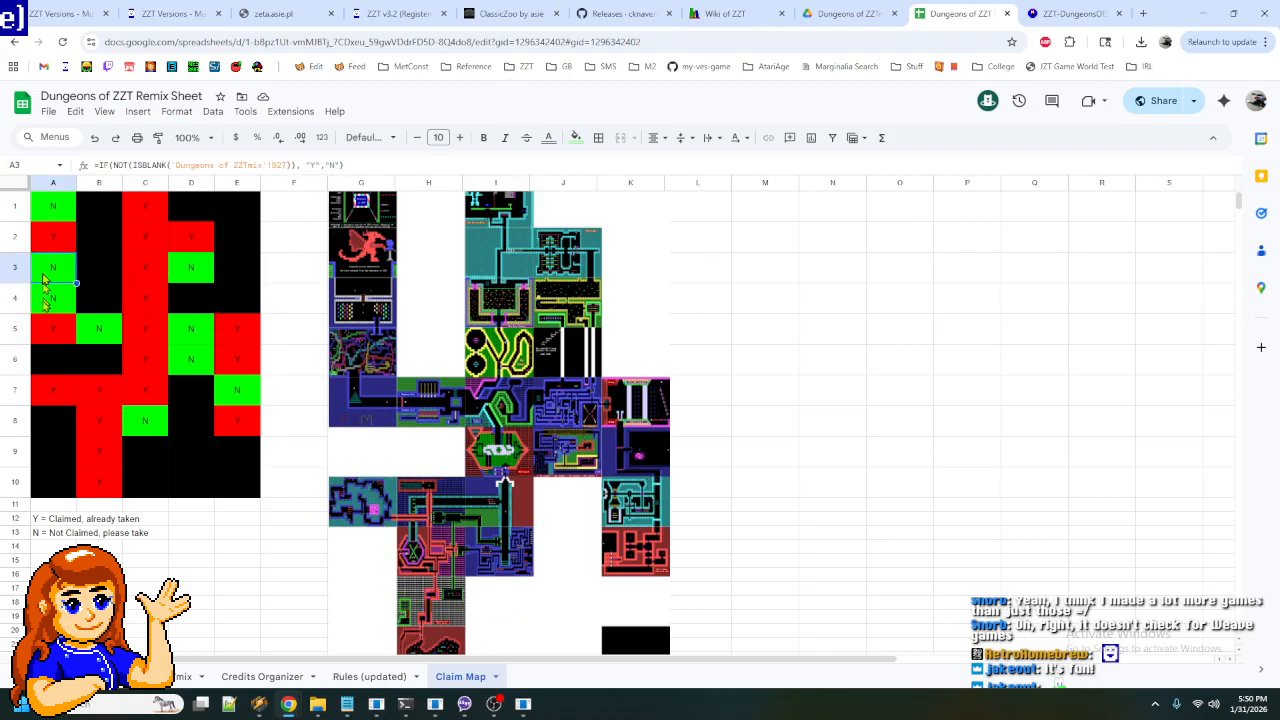
pyautogui.click(47, 298)
pyautogui.click(100, 331)
pyautogui.click(191, 298)
pyautogui.click(191, 329)
pyautogui.click(191, 359)
pyautogui.click(144, 424)
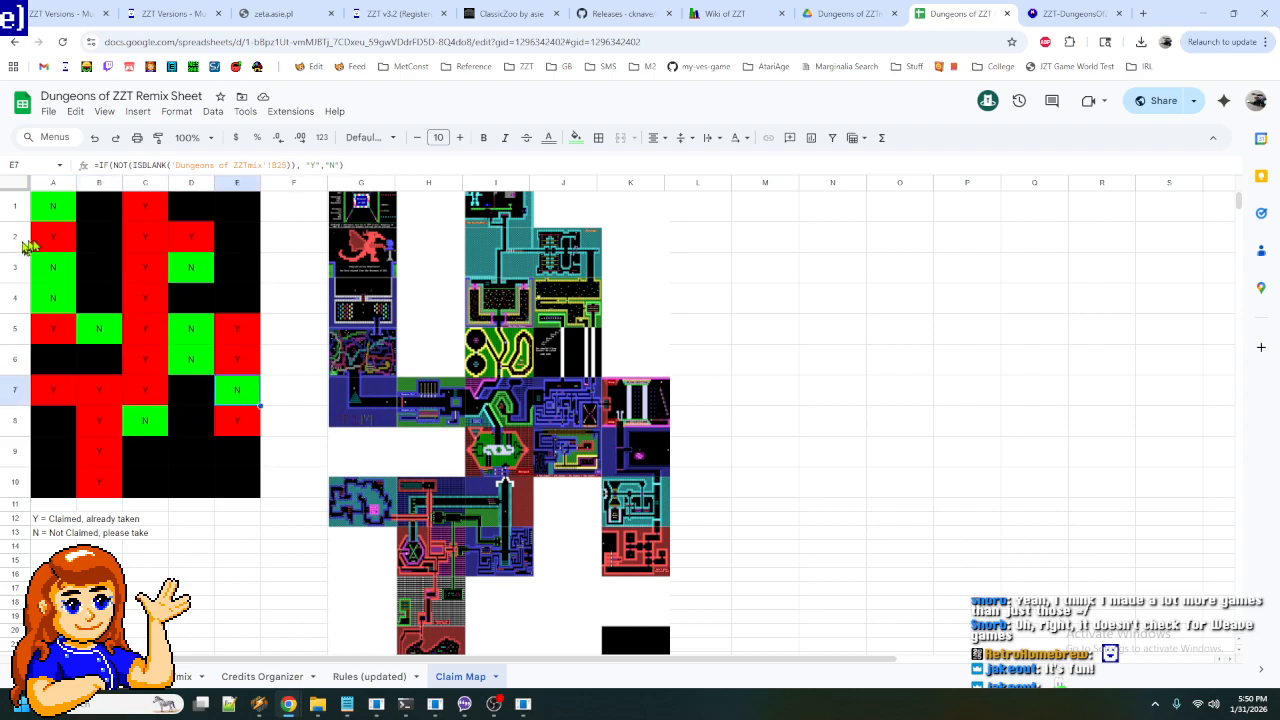
# - Go through the unclaimed Claim Map cells once more, down to E7 and back up column A, and return to the board list
pyautogui.click(52, 214)
pyautogui.click(50, 268)
pyautogui.click(50, 298)
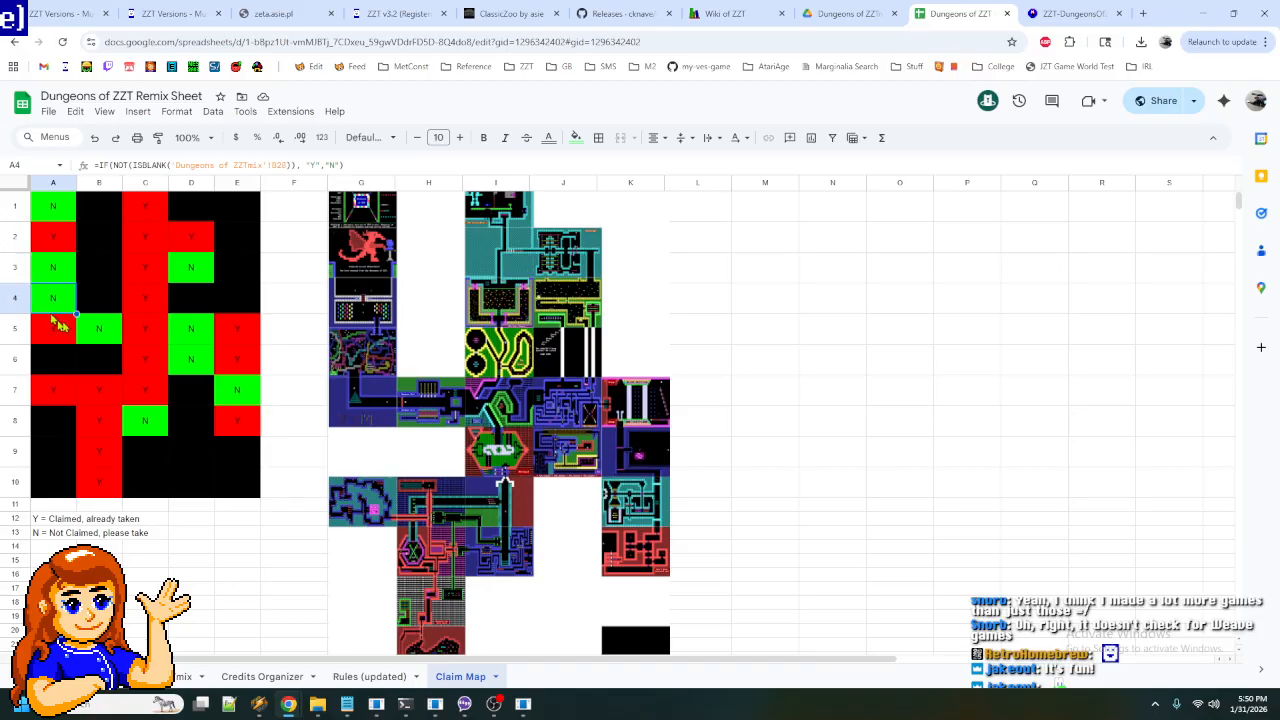
pyautogui.click(99, 330)
pyautogui.click(176, 274)
pyautogui.click(190, 328)
pyautogui.click(190, 359)
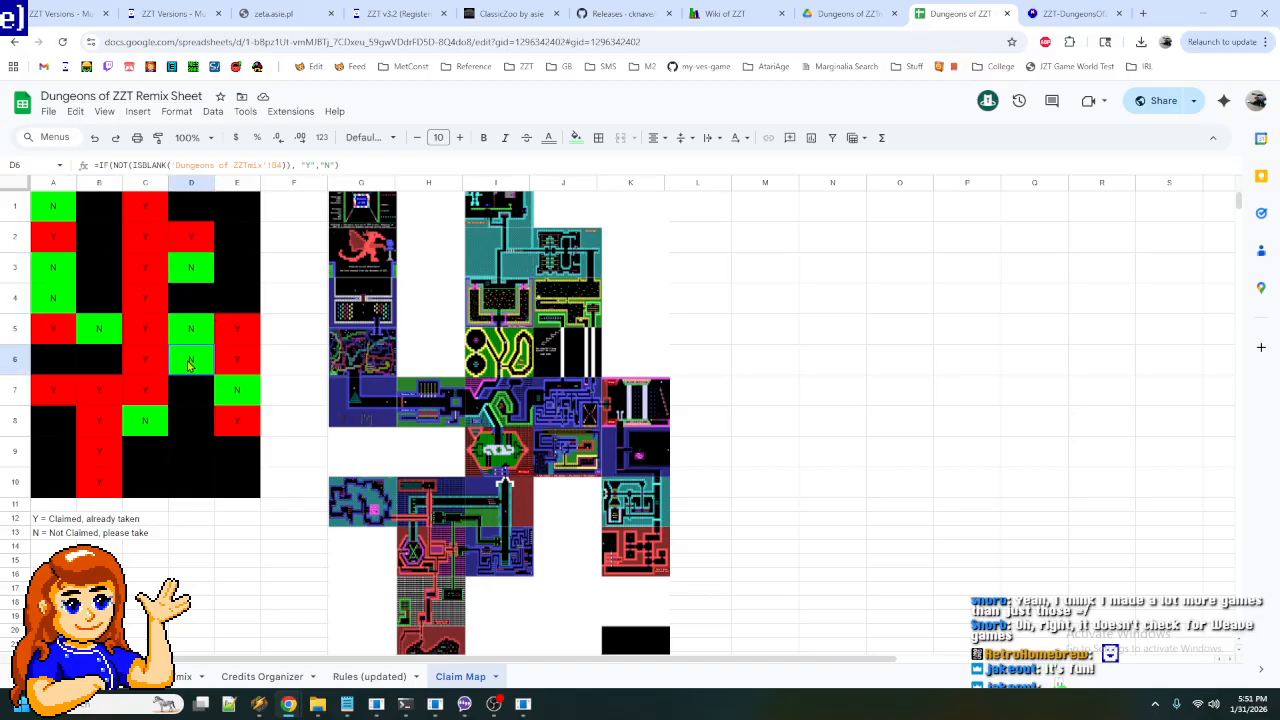
pyautogui.click(145, 420)
pyautogui.click(236, 392)
pyautogui.click(192, 360)
pyautogui.click(193, 328)
pyautogui.click(200, 268)
pyautogui.click(99, 330)
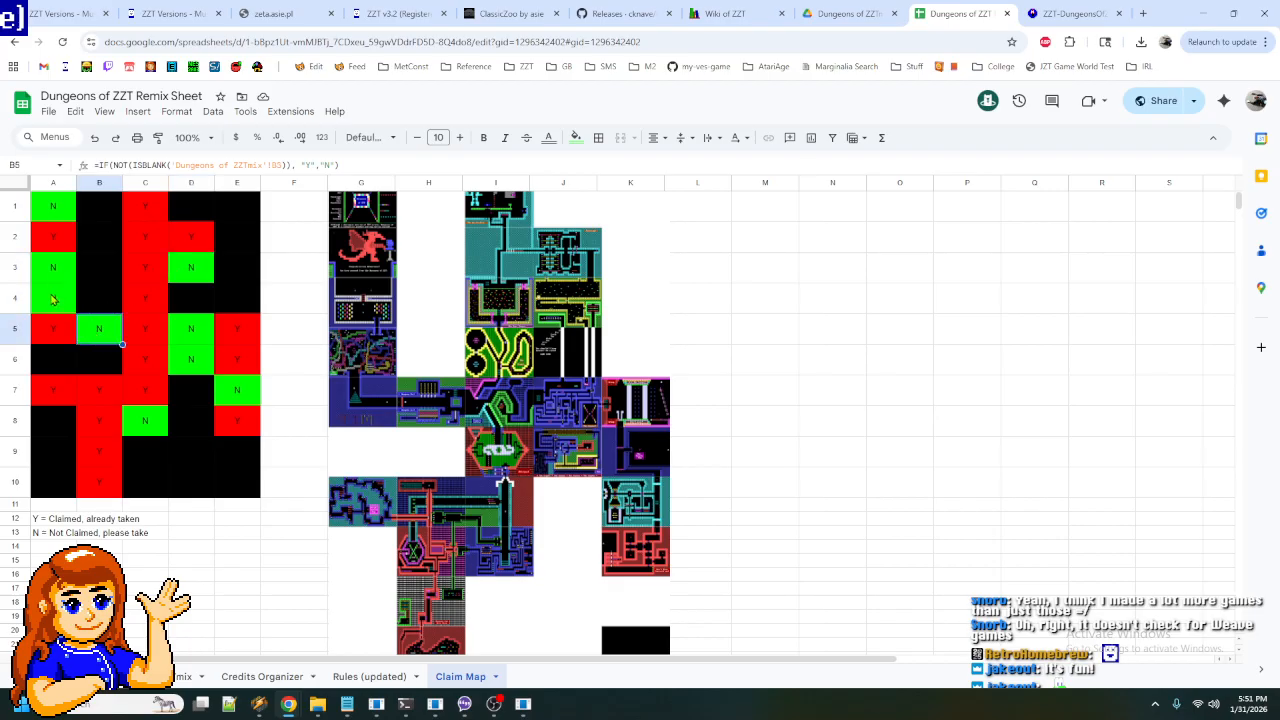
pyautogui.click(53, 299)
pyautogui.click(53, 270)
pyautogui.click(54, 210)
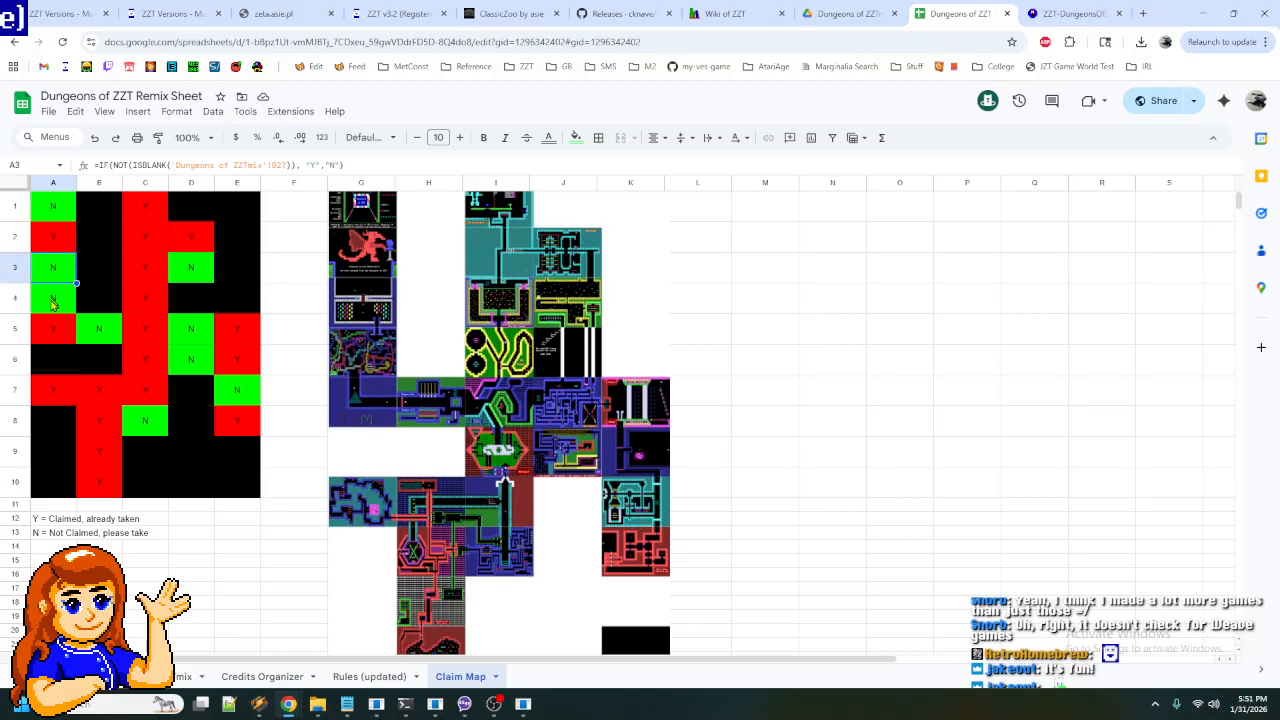
pyautogui.click(183, 676)
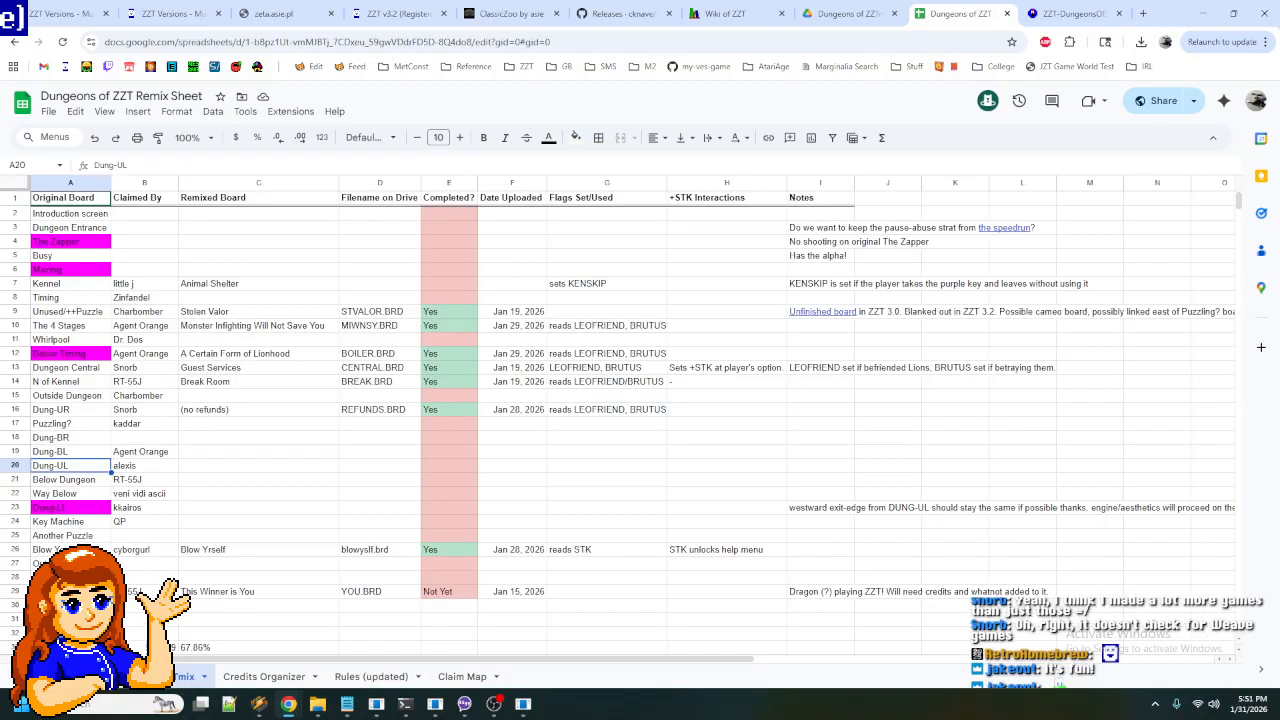
# - Switch to the Museum of ZZT home page and open its Make Your Own ZZT Worlds guide
pyautogui.click(158, 16)
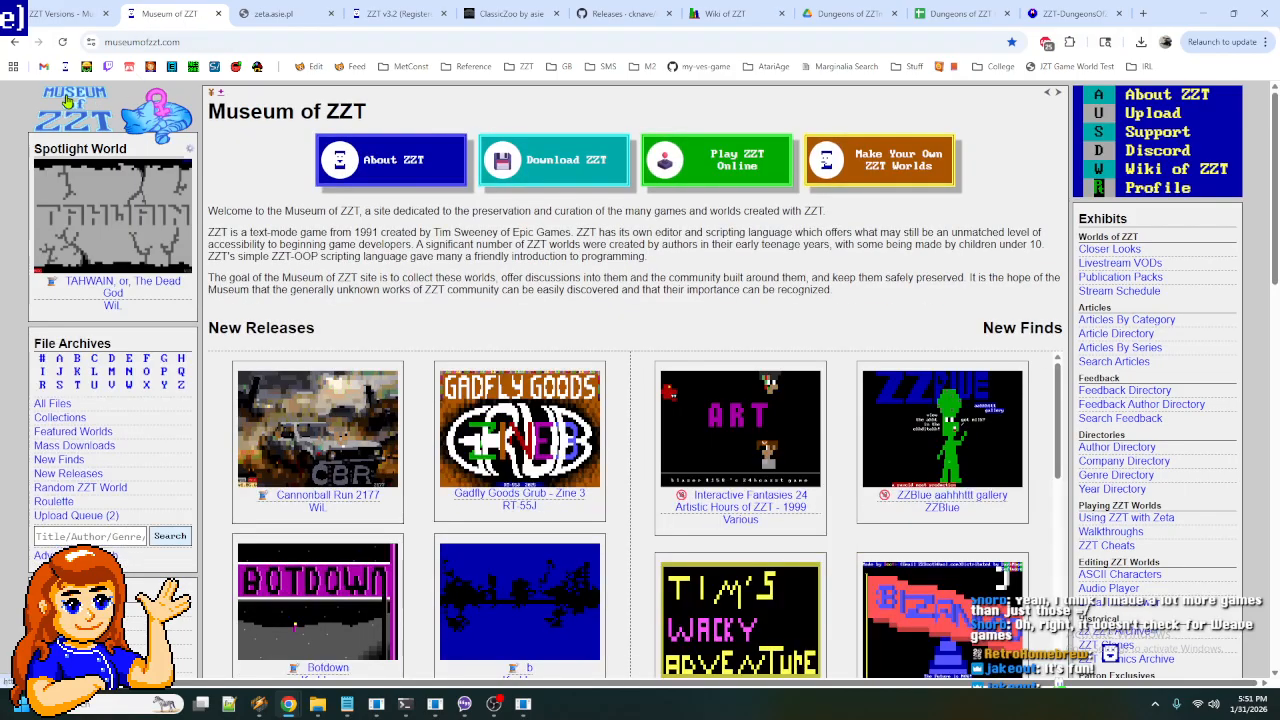
pyautogui.click(848, 170)
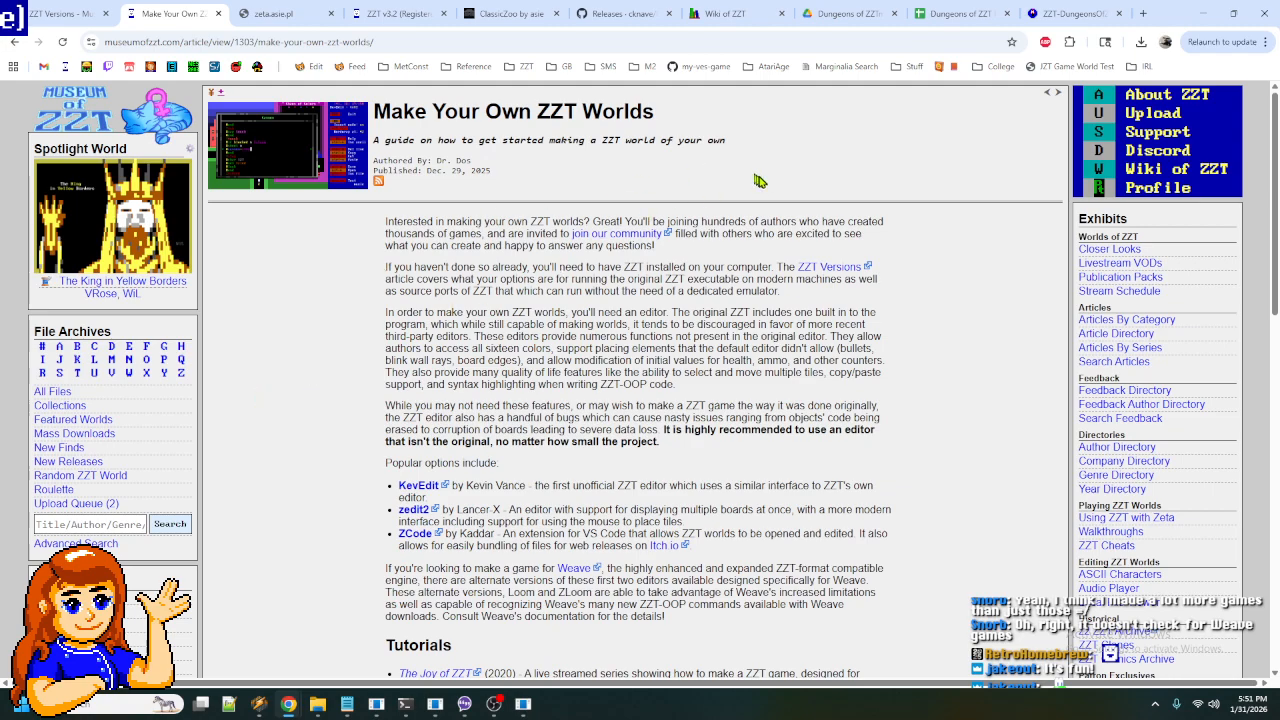
pyautogui.click(15, 41)
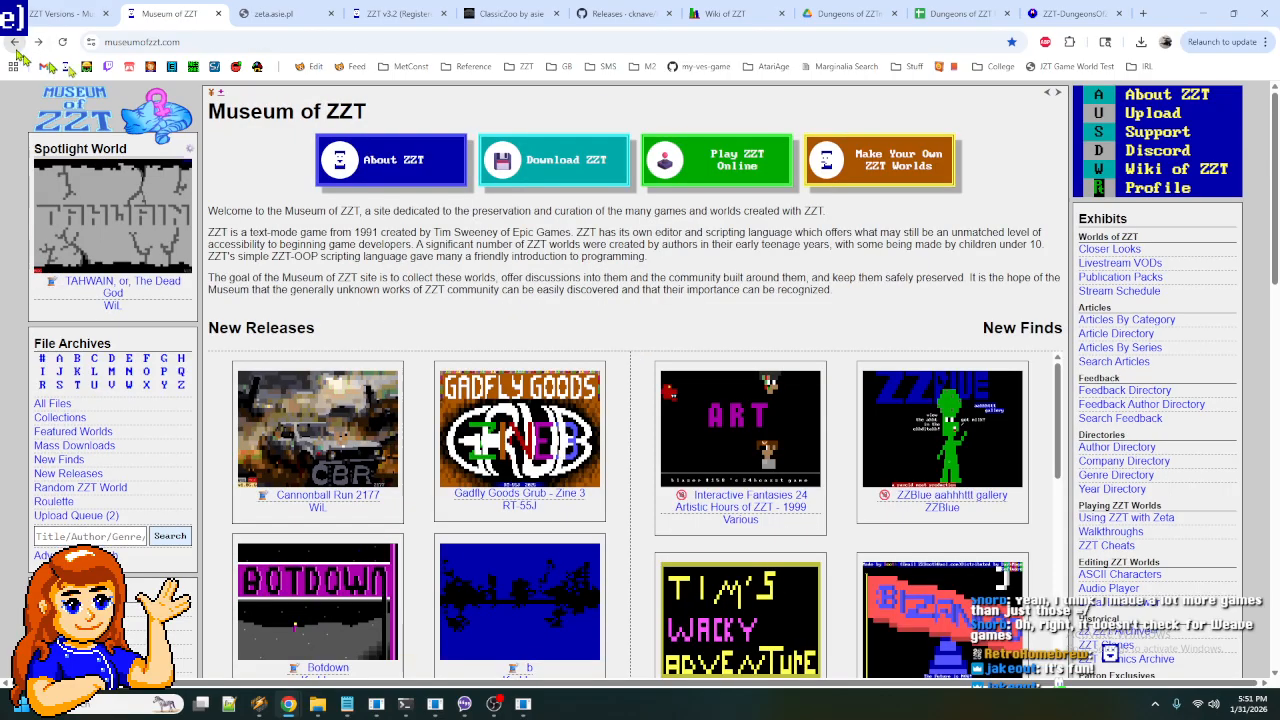
pyautogui.click(843, 168)
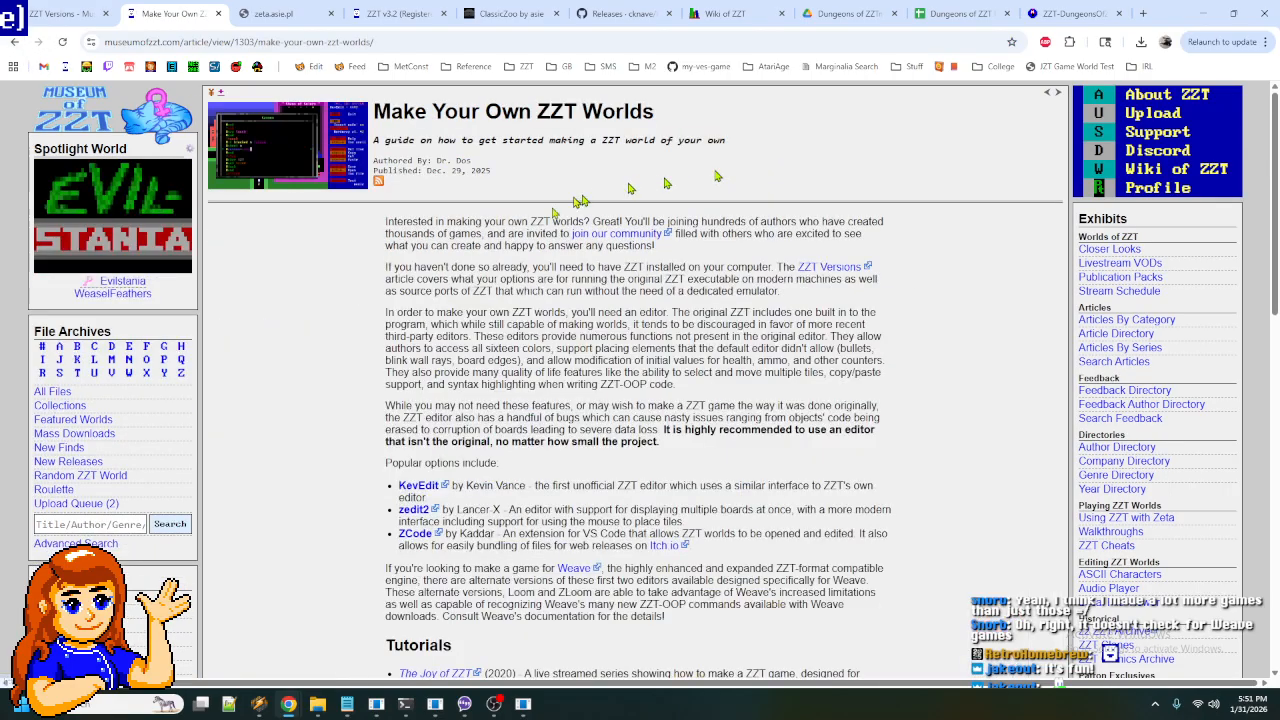
# - Examine the guide's editor recommendations and Tutorials section, highlighting the text of each
pyautogui.moveTo(384, 405); pyautogui.dragTo(697, 635)
pyautogui.click(342, 502)
pyautogui.scroll(-4, 340, 500)
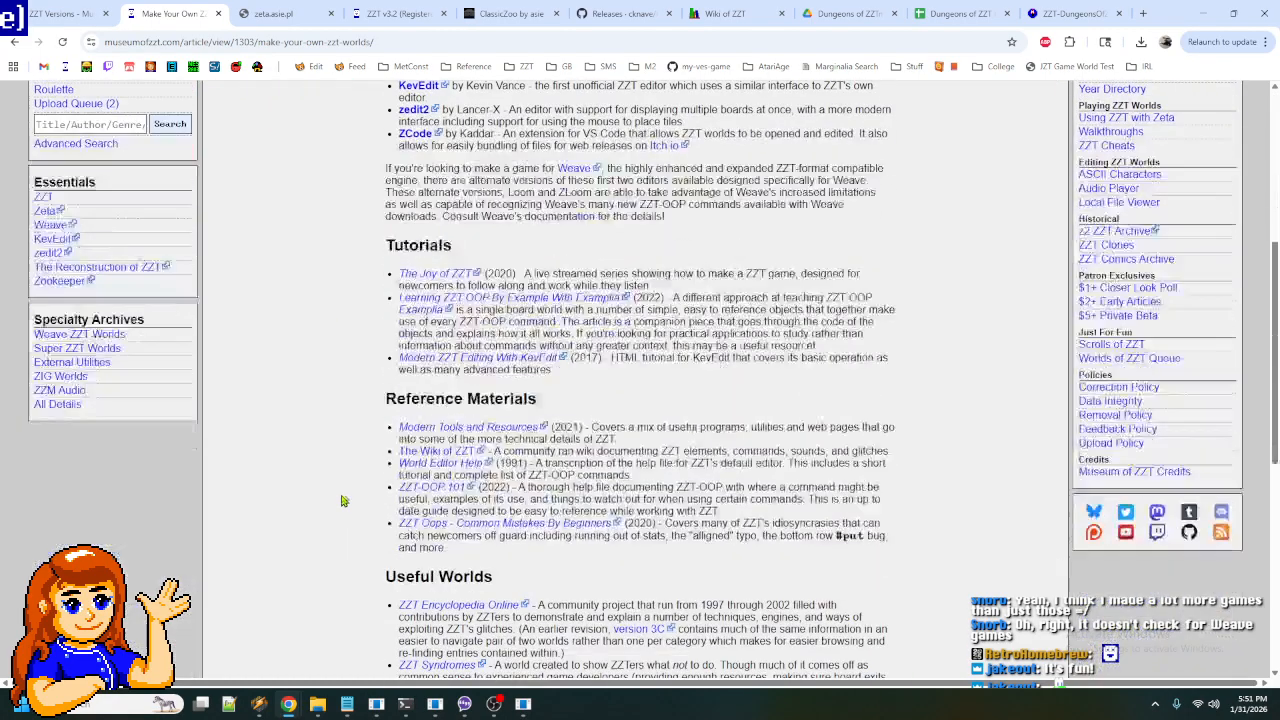
pyautogui.moveTo(385, 265); pyautogui.dragTo(716, 384)
pyautogui.click(716, 384)
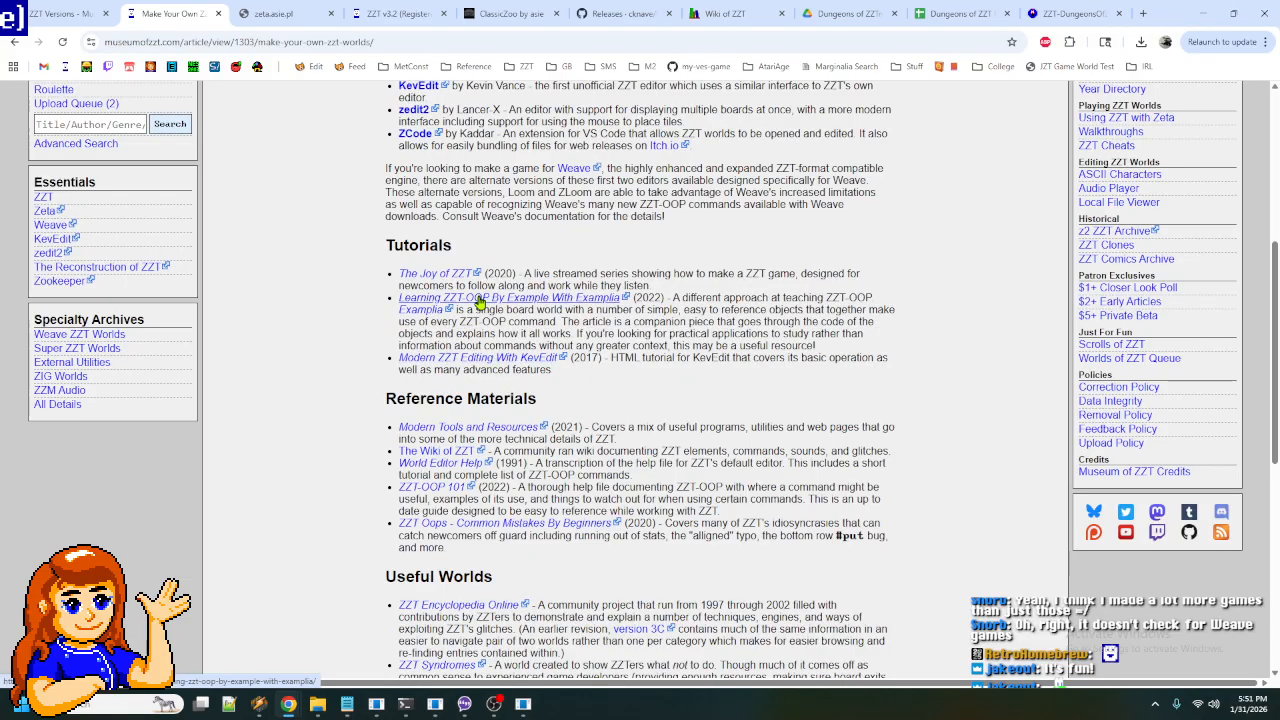
# - Look through the guide's Reference Materials, Useful Worlds and Publishing Your Creation sections
pyautogui.scroll(3, 316, 318)
pyautogui.scroll(-4, 325, 312)
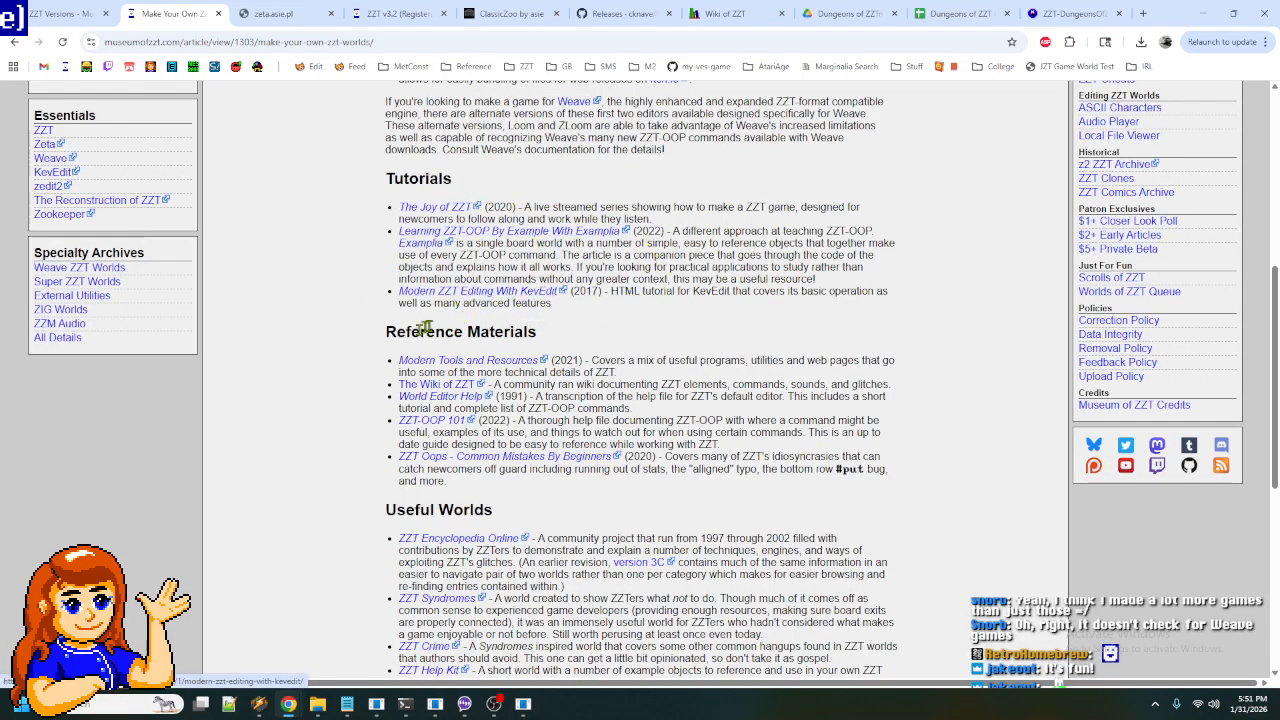
pyautogui.scroll(-3, 366, 364)
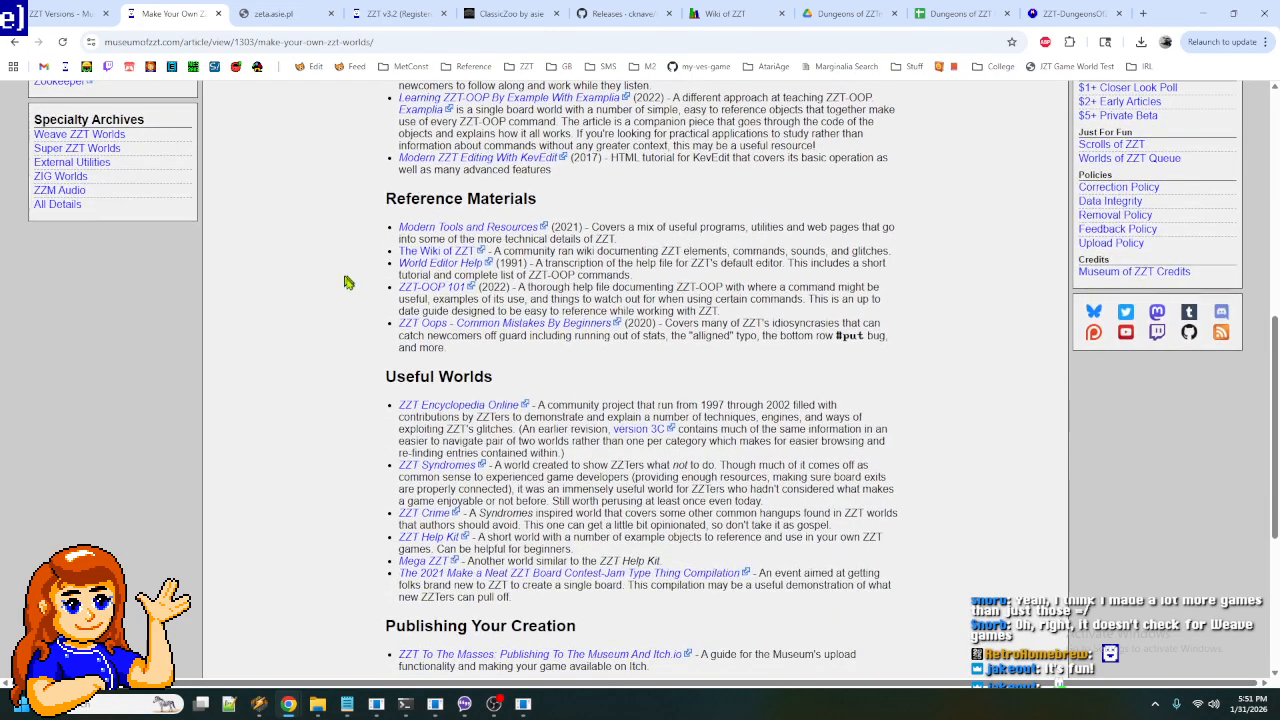
# - Examine the guide's Useful Worlds list and Publishing Your Creation entry, highlighting the text of each
pyautogui.moveTo(392, 201); pyautogui.dragTo(585, 410)
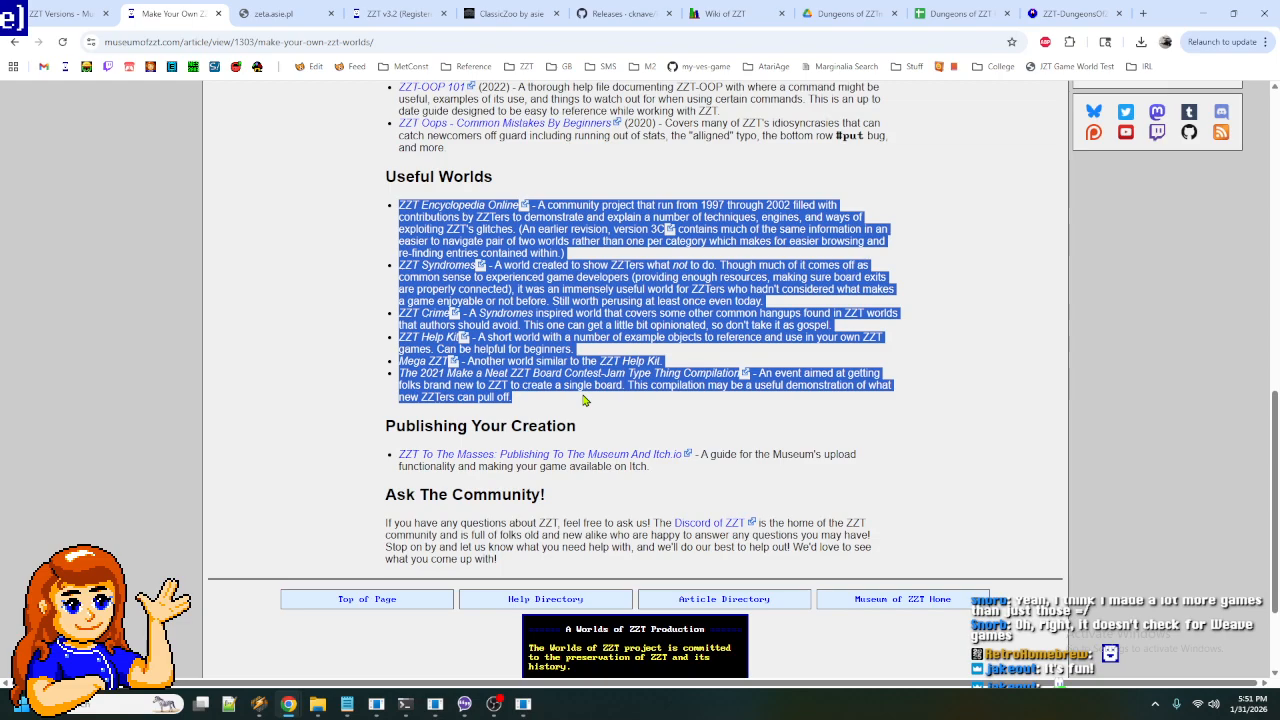
pyautogui.click(620, 433)
pyautogui.tripleClick(770, 455)
pyautogui.moveTo(785, 478); pyautogui.dragTo(355, 482)
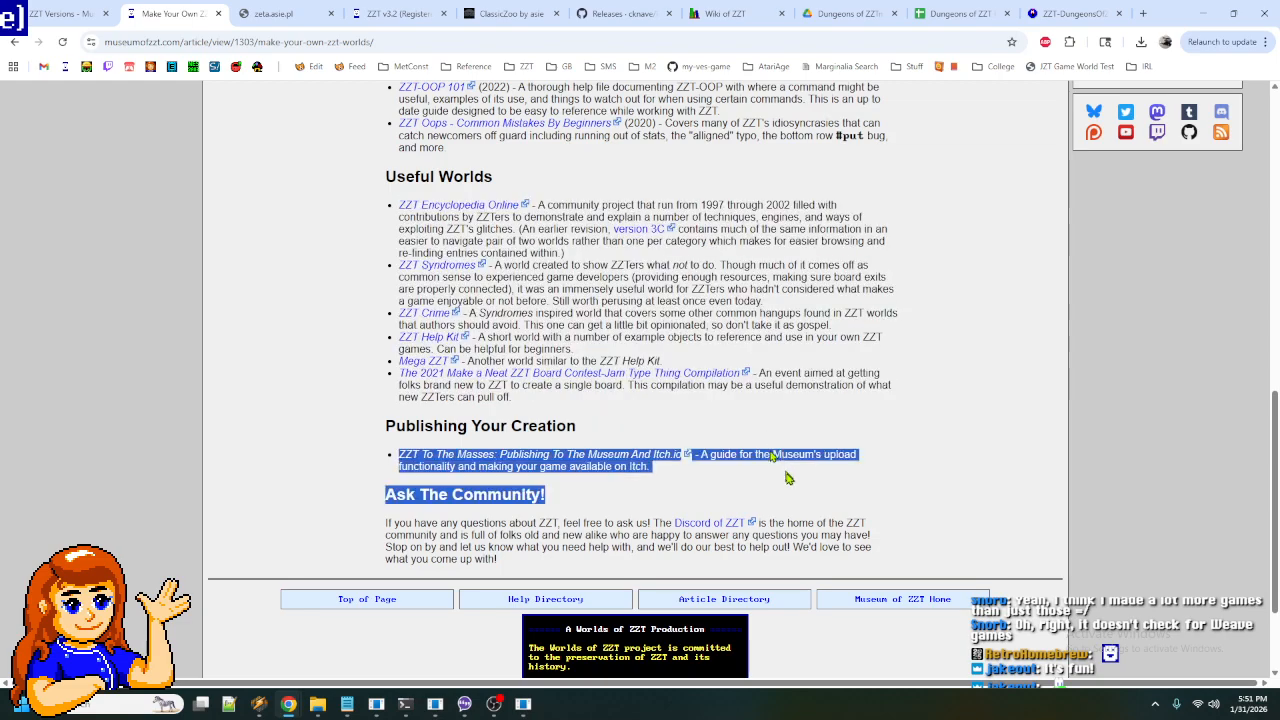
pyautogui.click(345, 466)
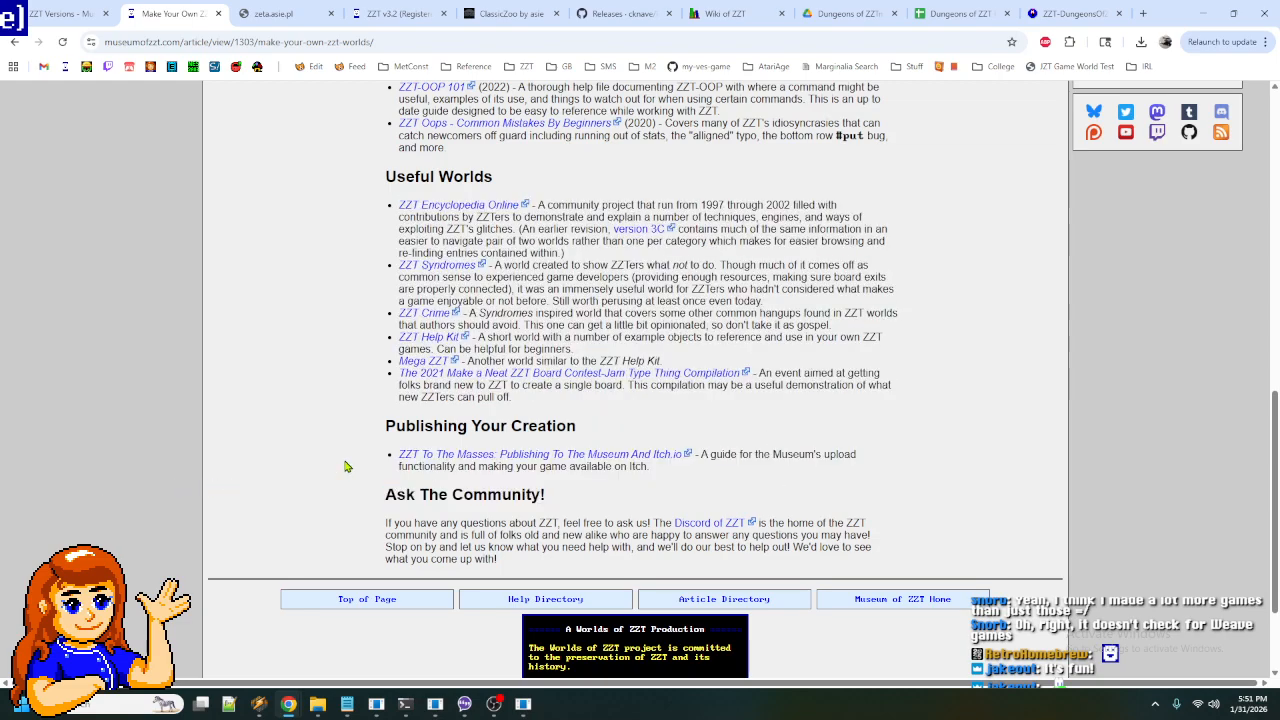
# - Go back to the guide's popular editor options and open the KevEdit, zedit2 and ZCode links in separate background tabs
pyautogui.scroll(5, 345, 466)
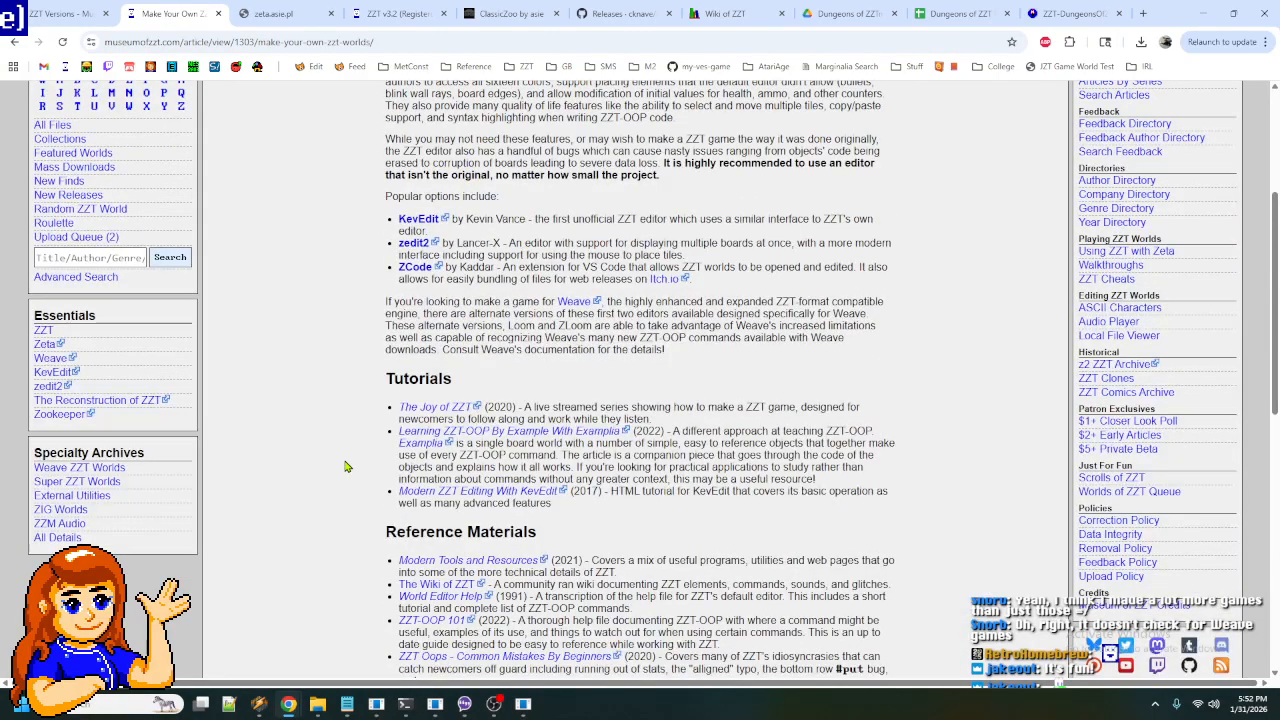
pyautogui.scroll(-10, 345, 466)
pyautogui.scroll(15, 345, 466)
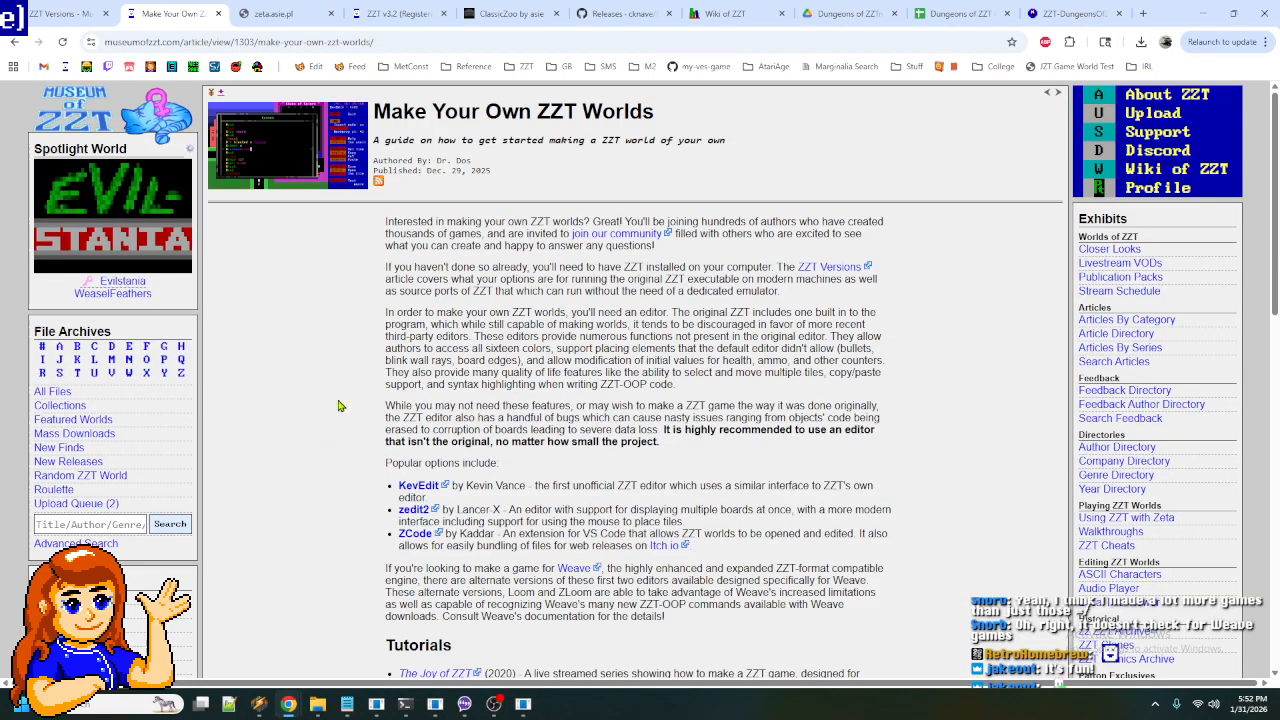
pyautogui.scroll(-2, 362, 445)
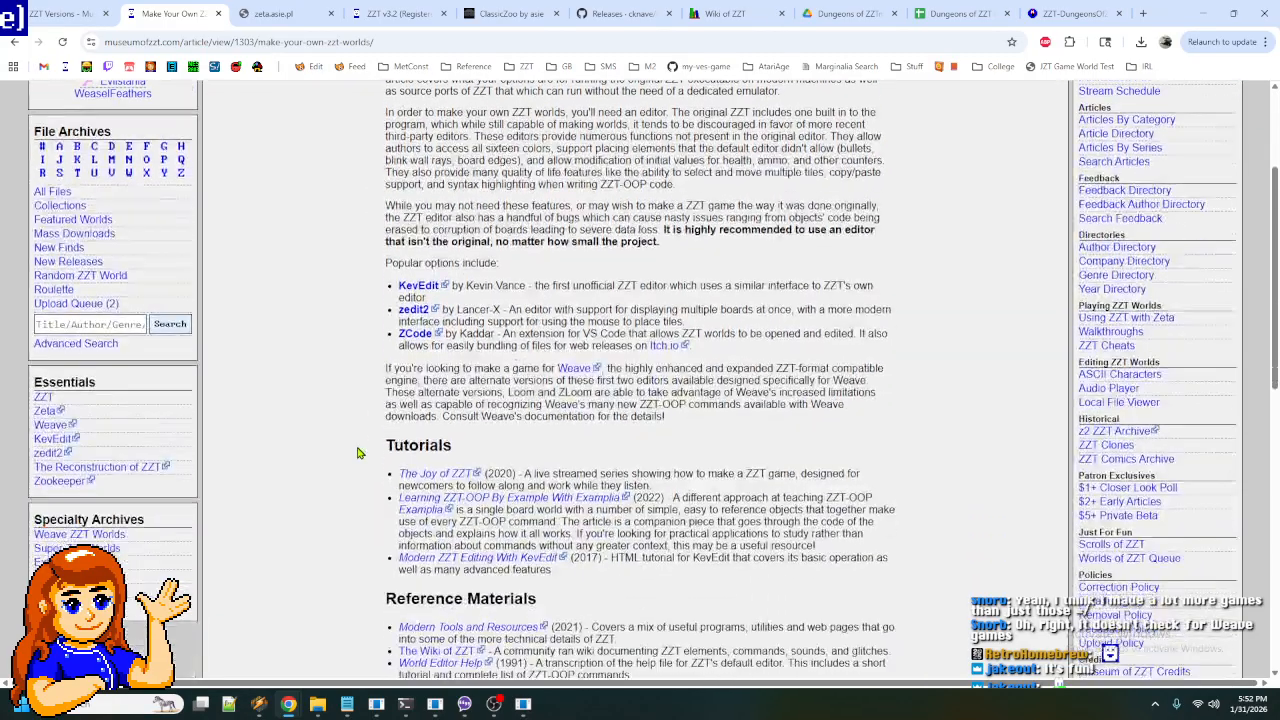
pyautogui.middleClick(420, 287)
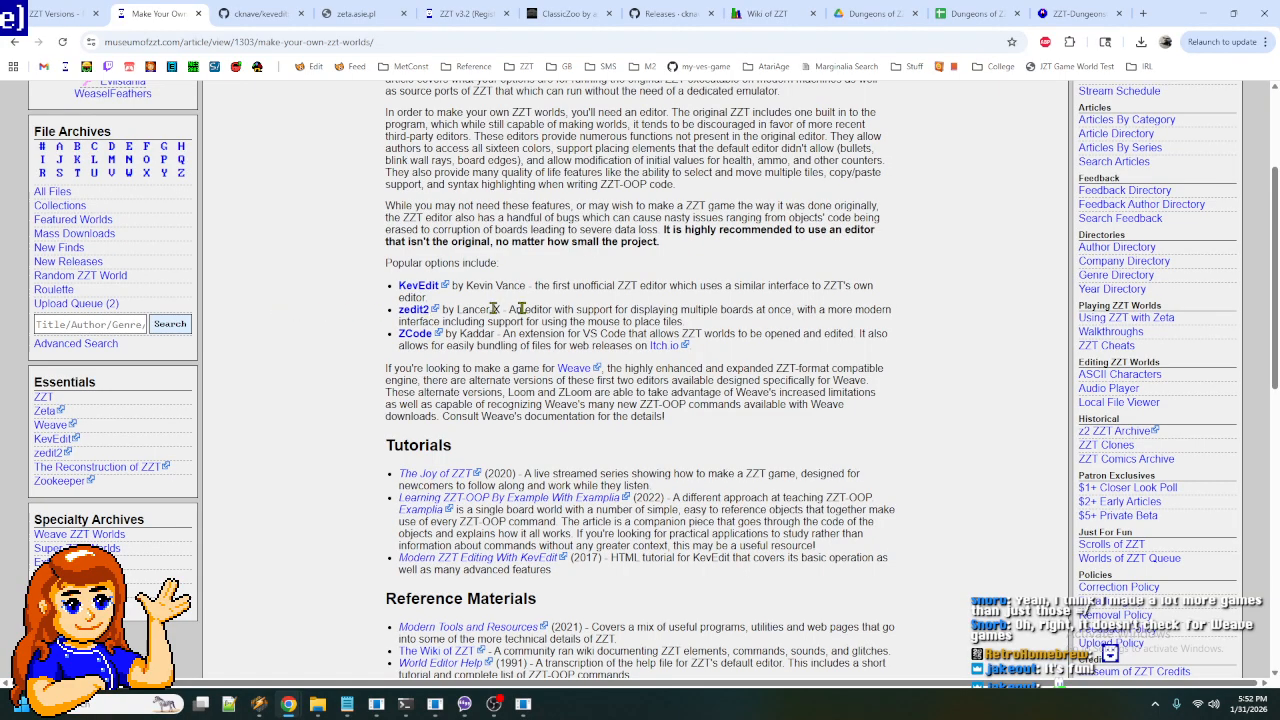
pyautogui.middleClick(411, 312)
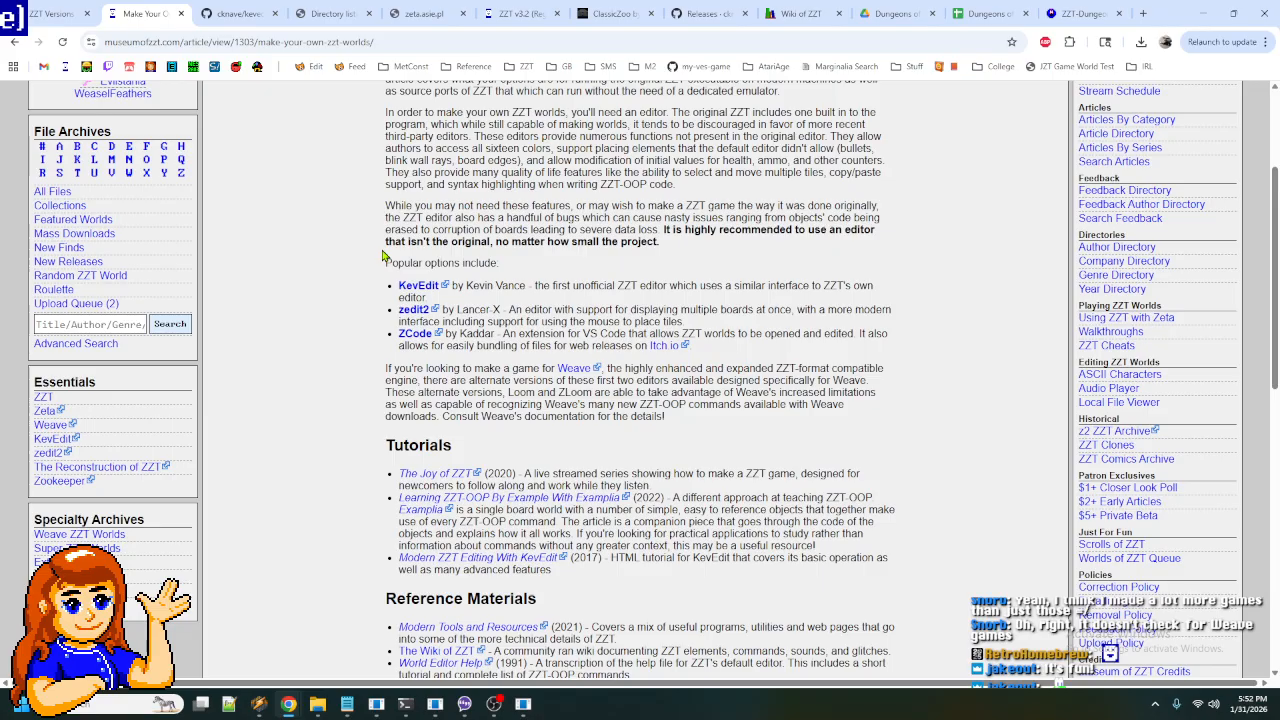
pyautogui.middleClick(414, 340)
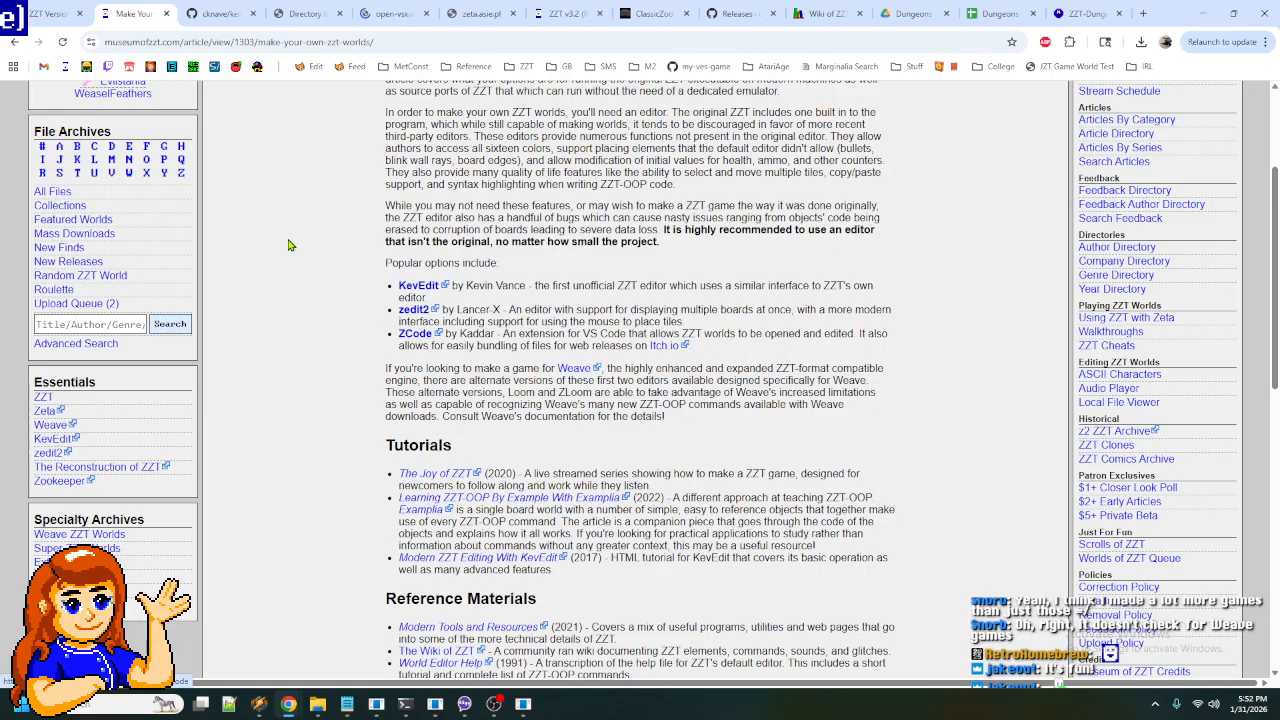
# - Look over the ZCode extension page on Open VSX from its overview to Display Modes and back, highlighting its icon
pyautogui.click(403, 10)
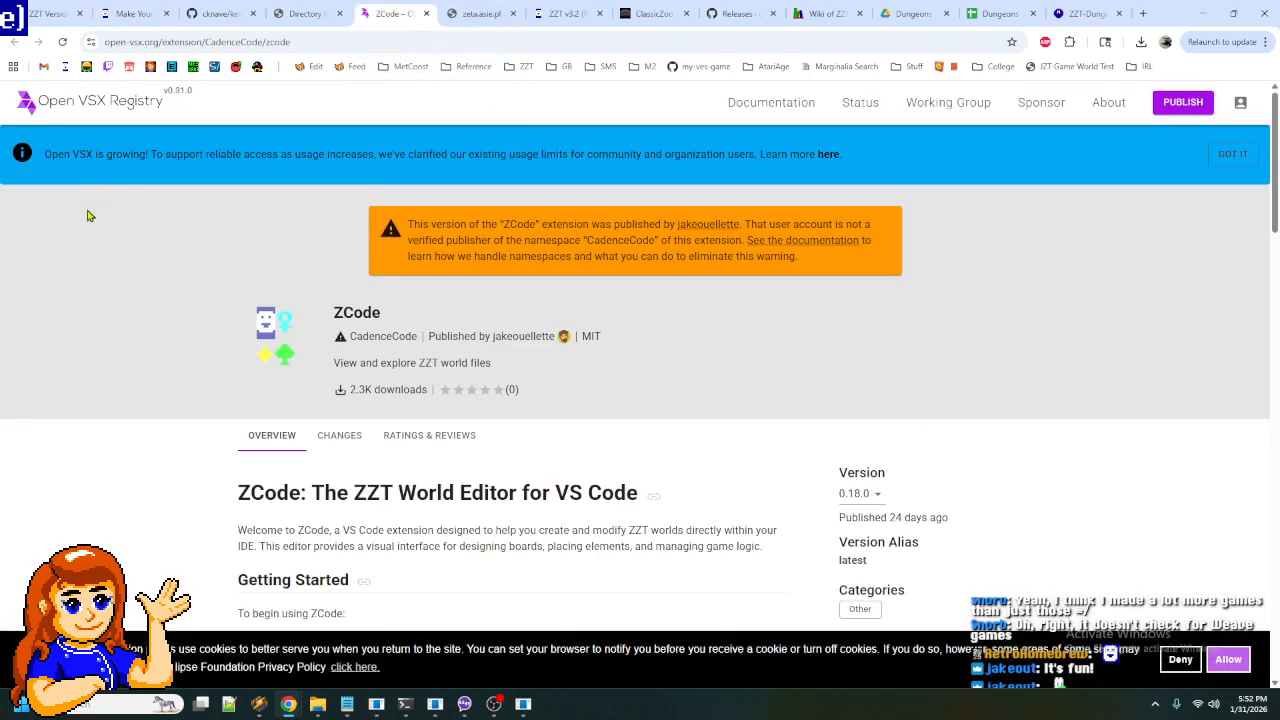
pyautogui.scroll(-15, 88, 215)
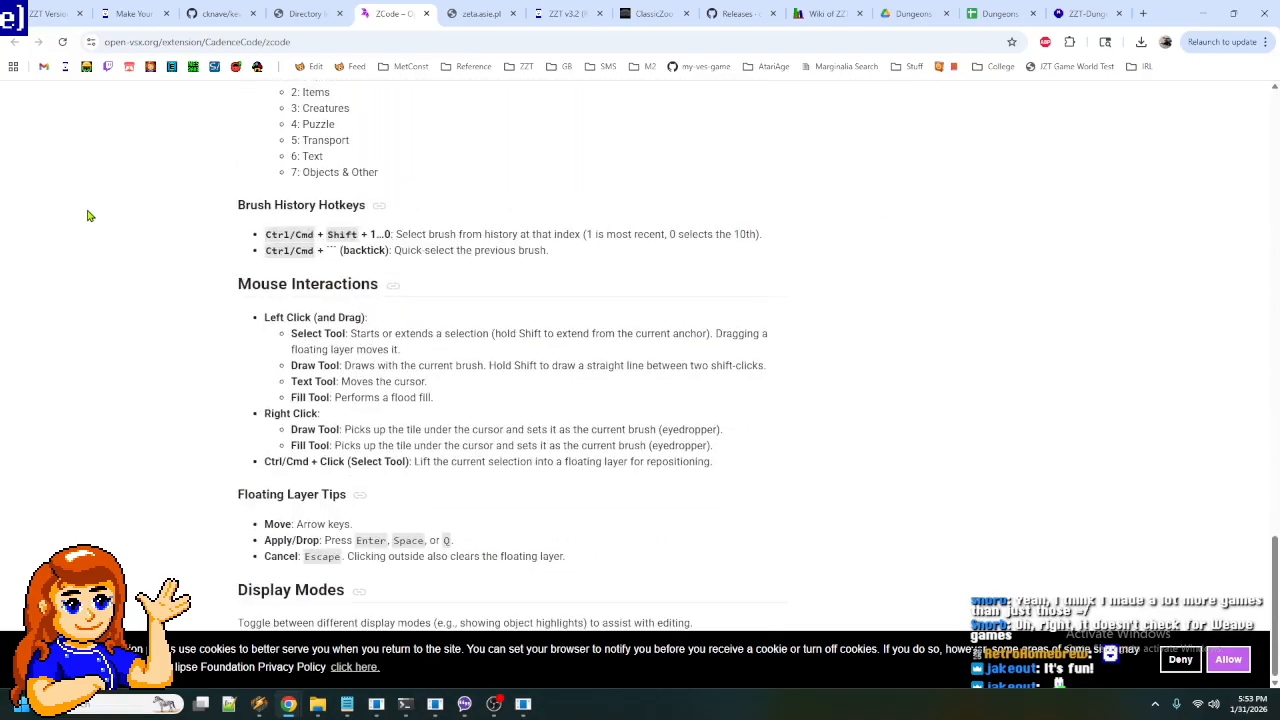
pyautogui.scroll(15, 88, 215)
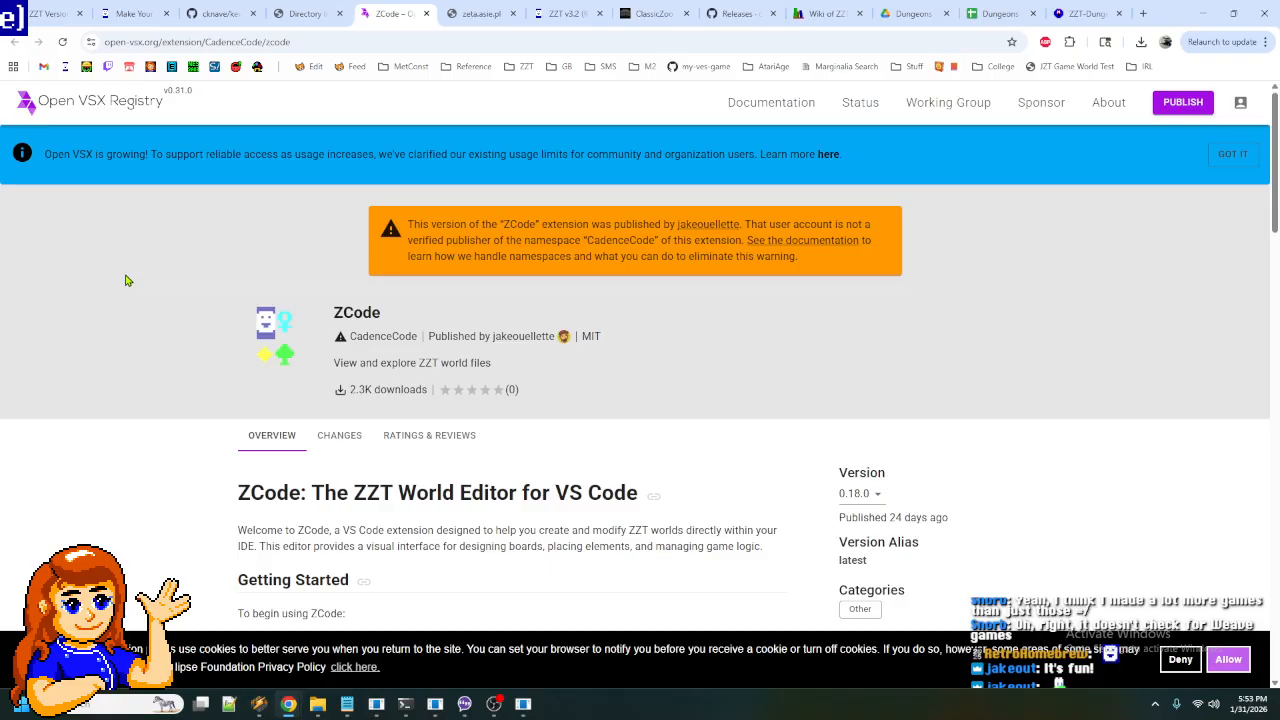
pyautogui.moveTo(226, 289); pyautogui.dragTo(280, 378)
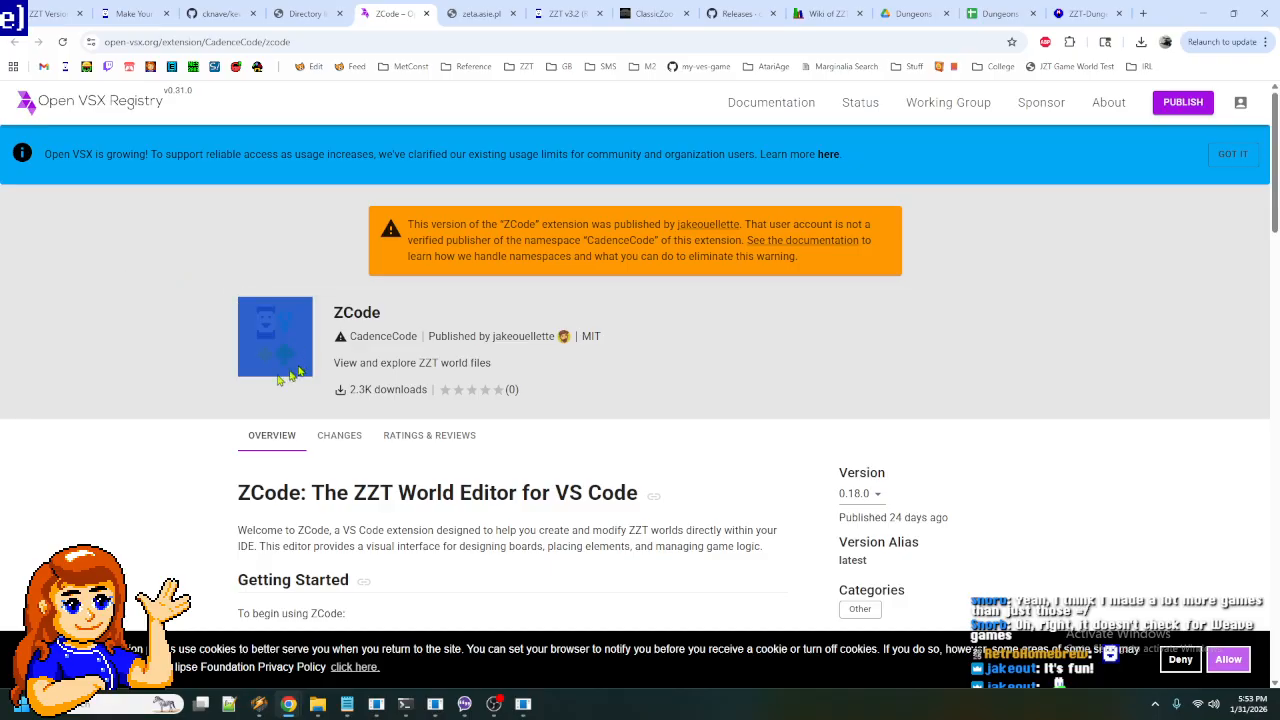
pyautogui.click(113, 340)
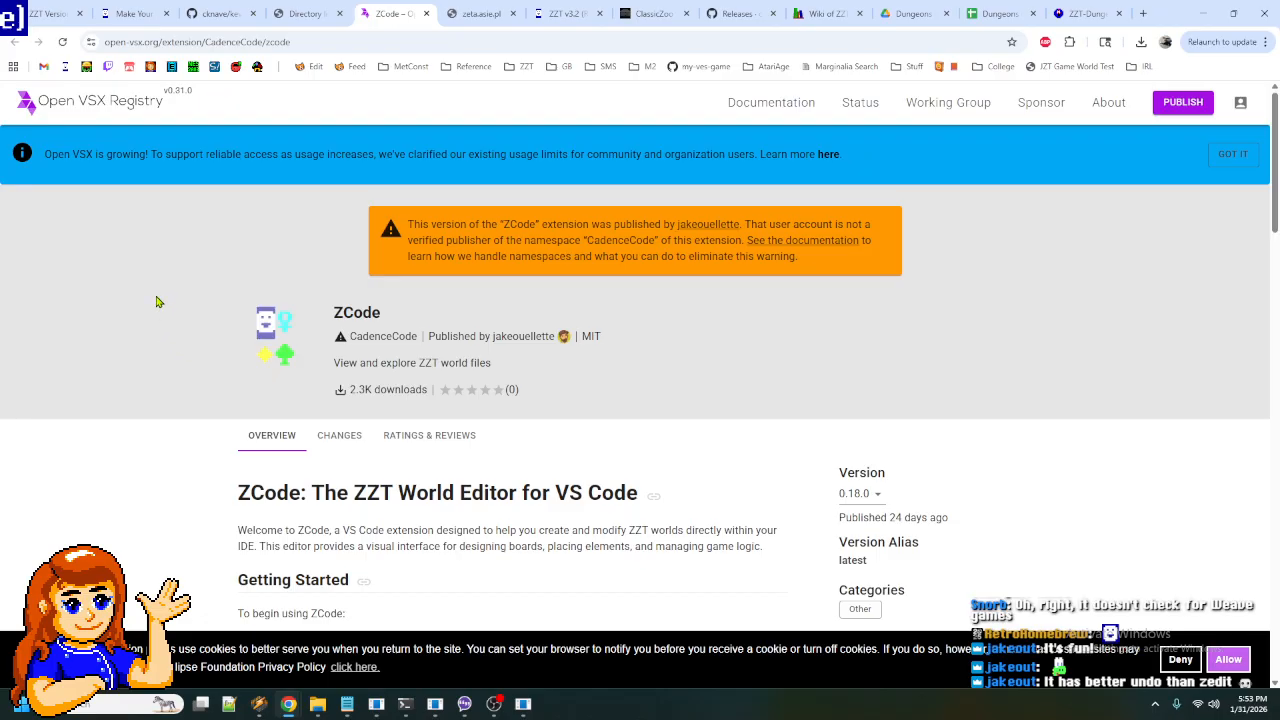
# - Look through the zedit2 download listing and sort it by last modified date with the newest files first
pyautogui.click(310, 13)
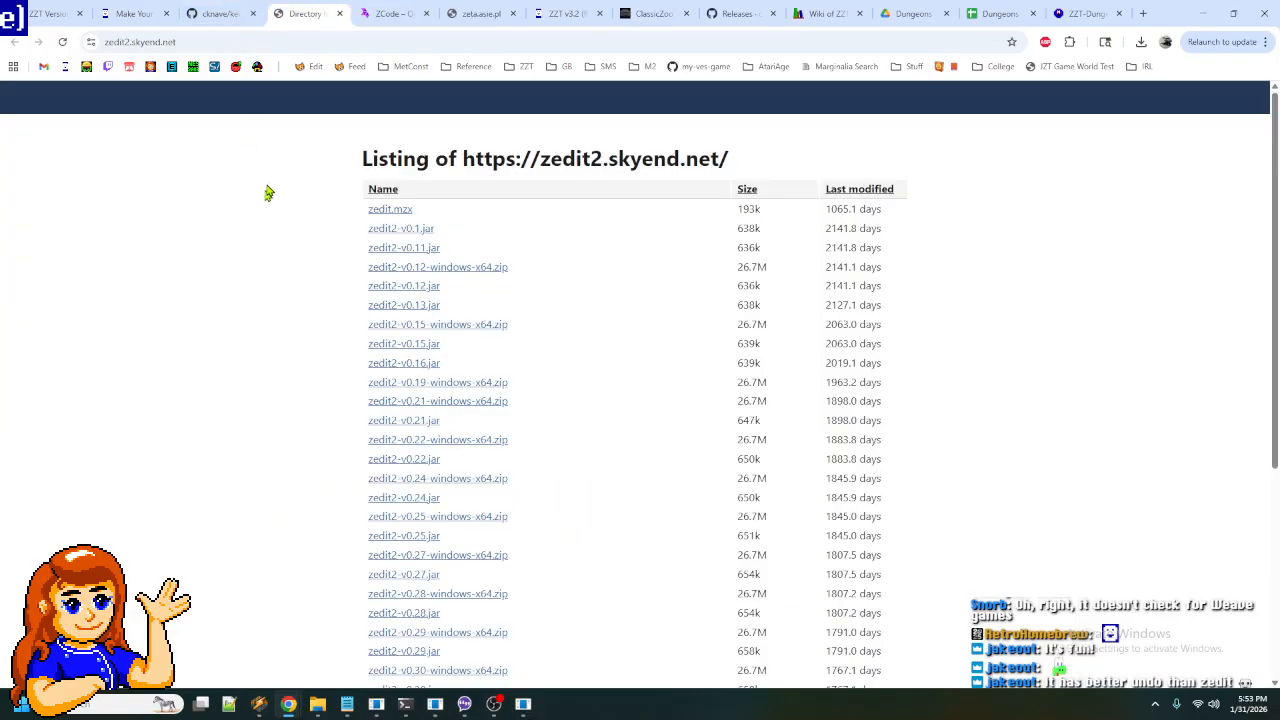
pyautogui.click(130, 13)
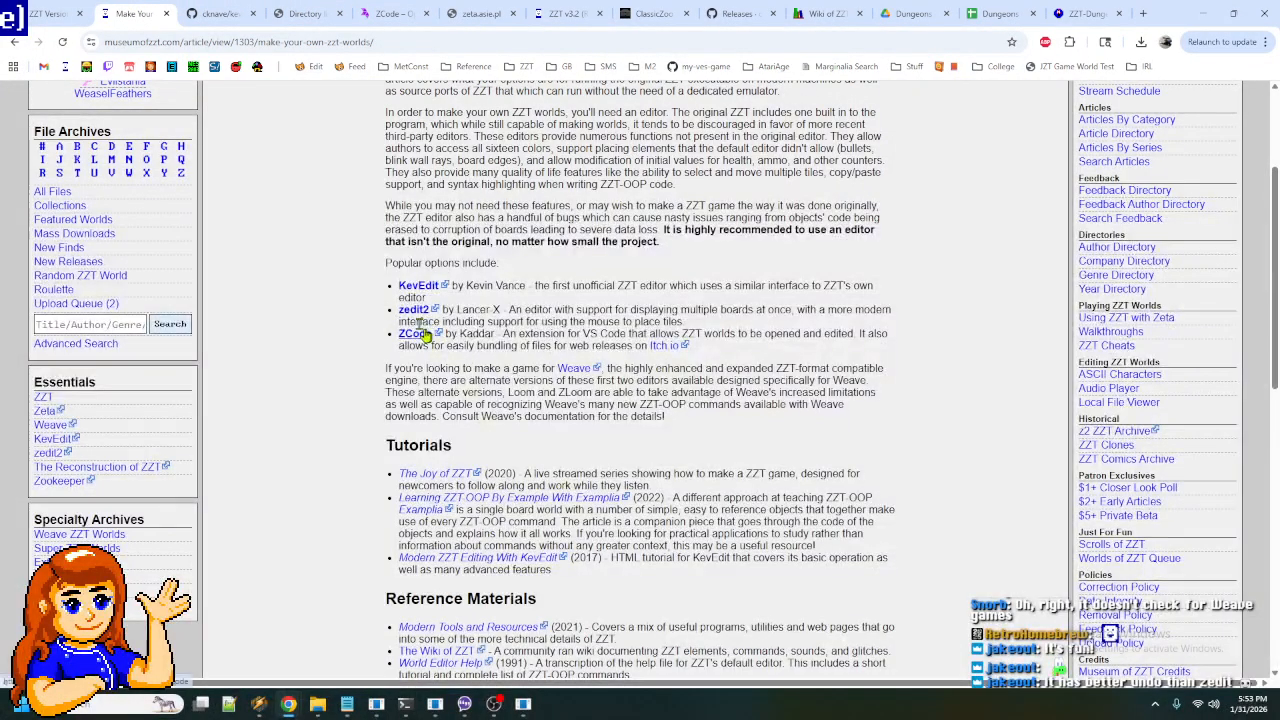
pyautogui.click(305, 13)
pyautogui.moveTo(324, 223); pyautogui.dragTo(315, 472, button='middle')
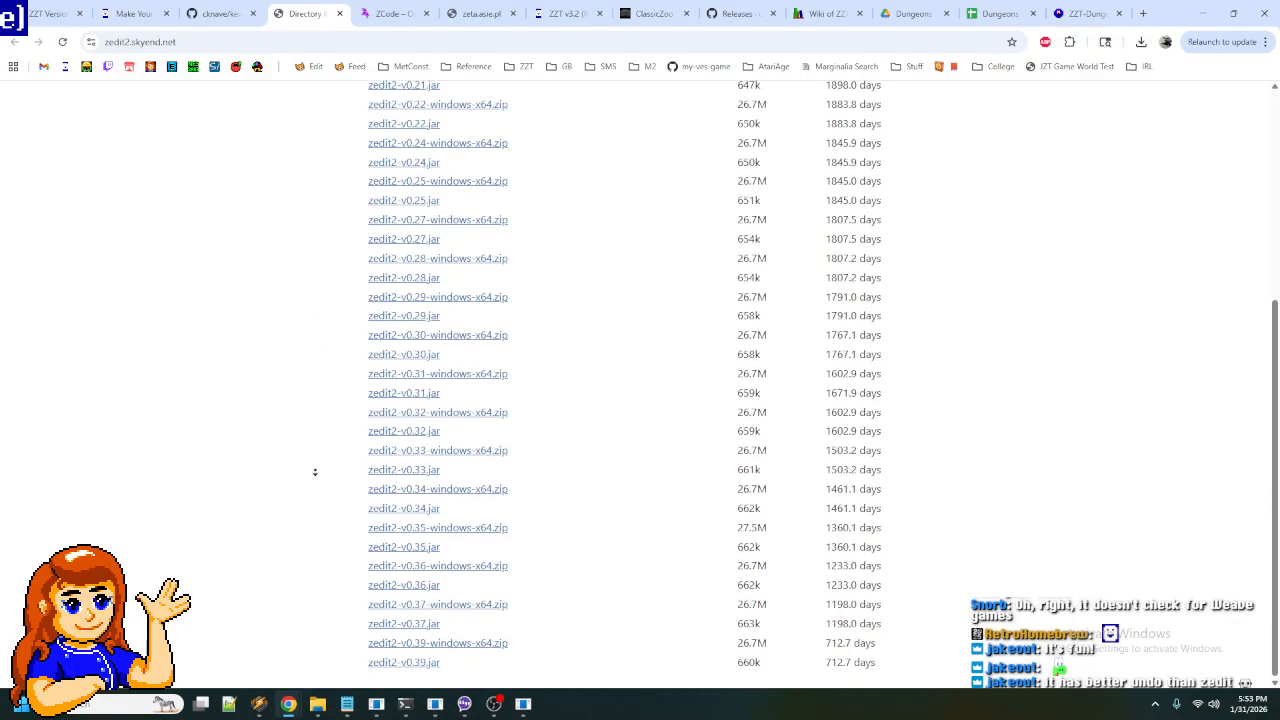
pyautogui.scroll(4, 266, 514)
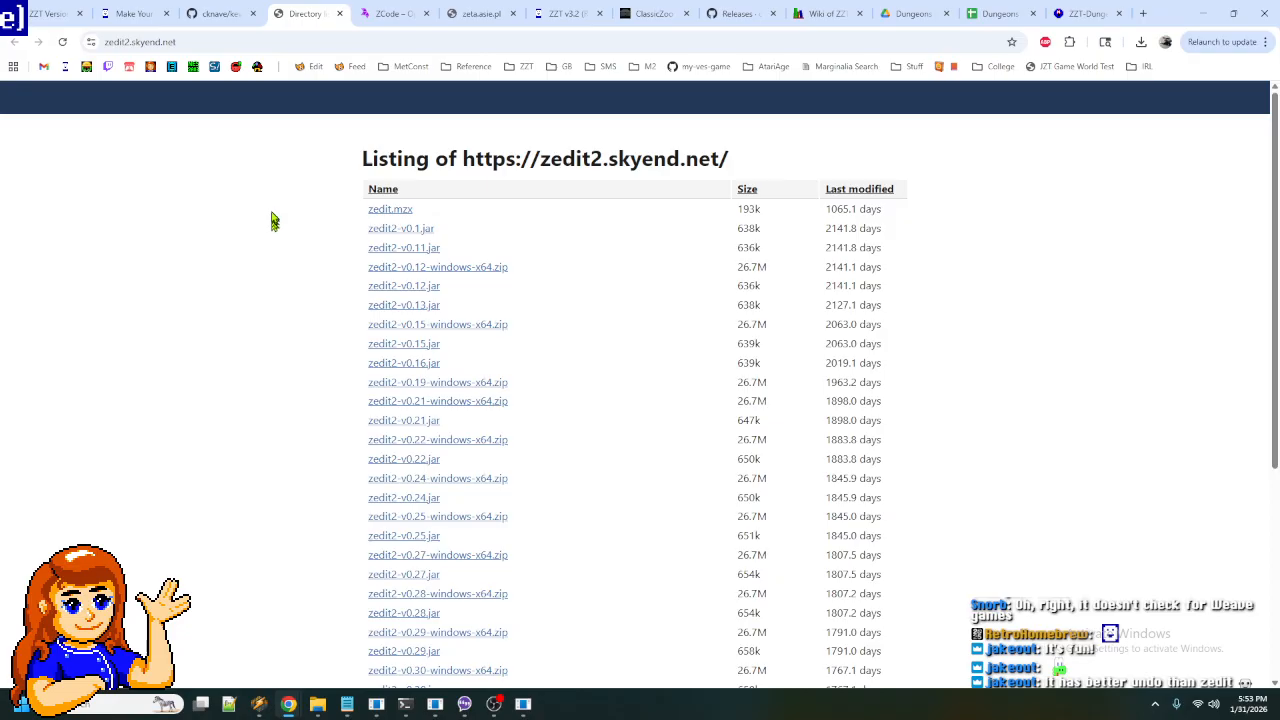
pyautogui.scroll(-5, 694, 286)
pyautogui.scroll(5, 680, 316)
pyautogui.click(860, 190)
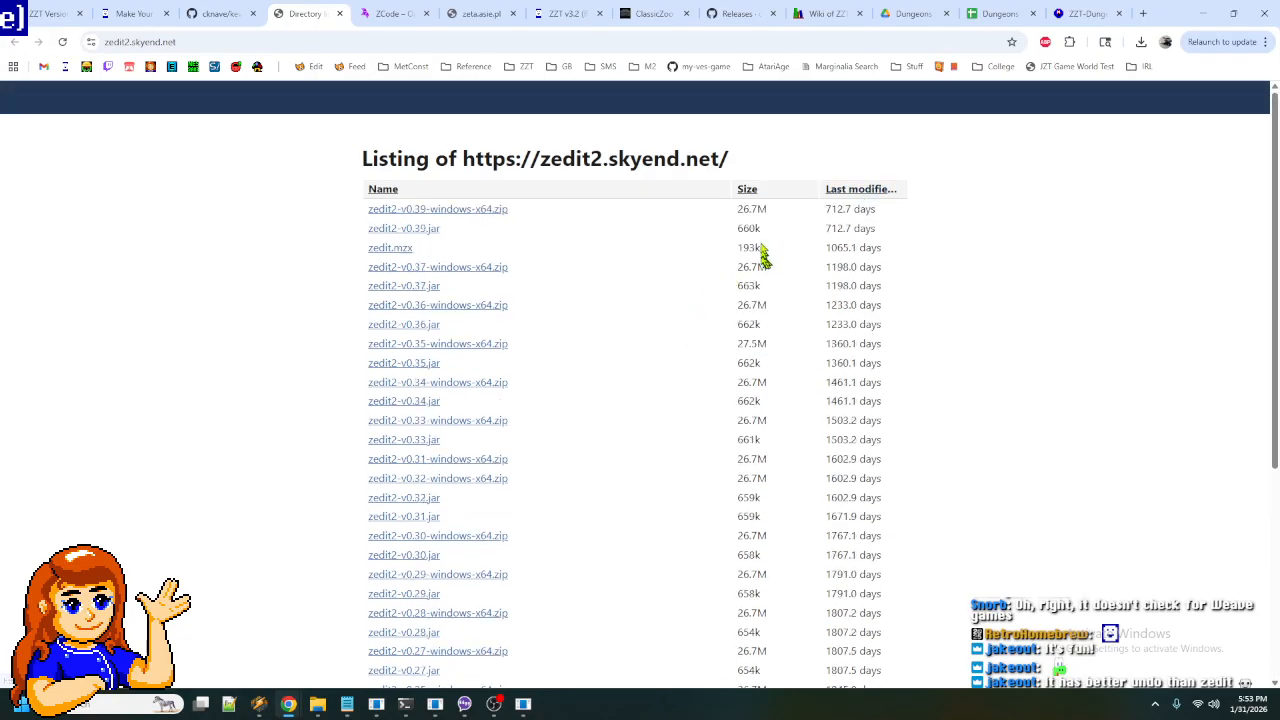
# - Point out the modification date of the newest zedit2 files and the zedit2-v0.39.jar entry in the listing
pyautogui.moveTo(817, 212); pyautogui.dragTo(979, 213)
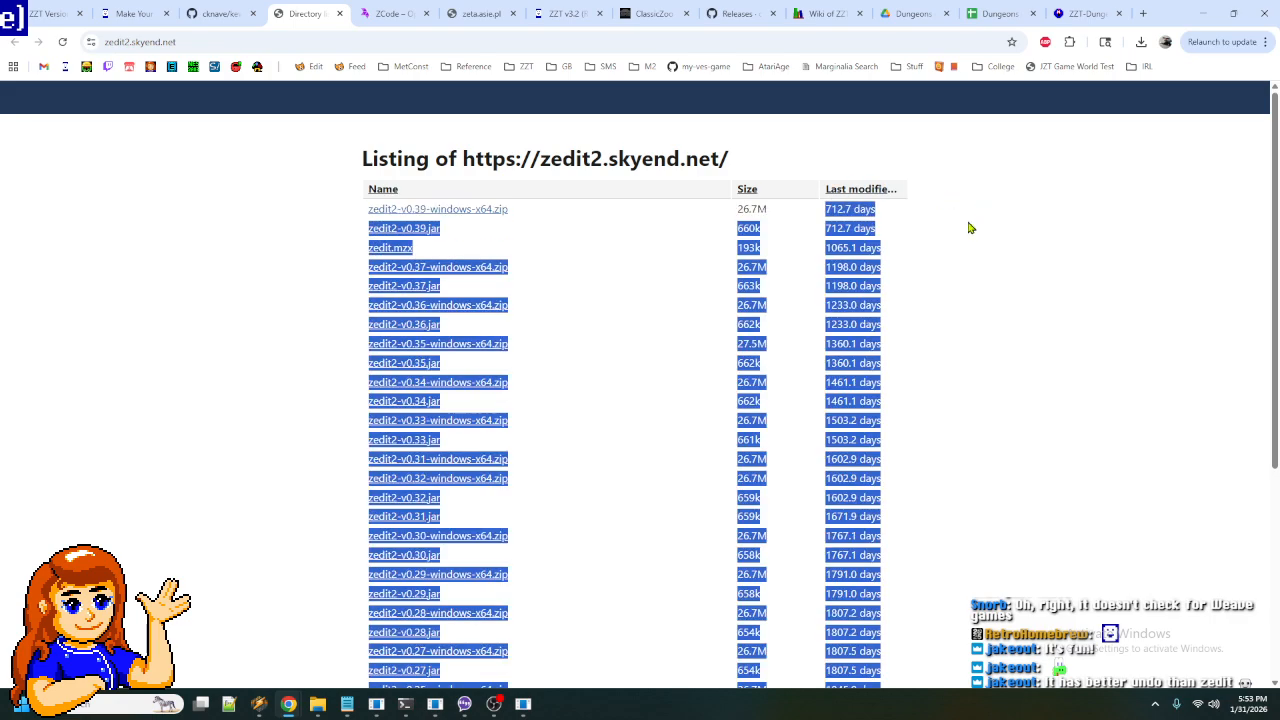
pyautogui.click(842, 229)
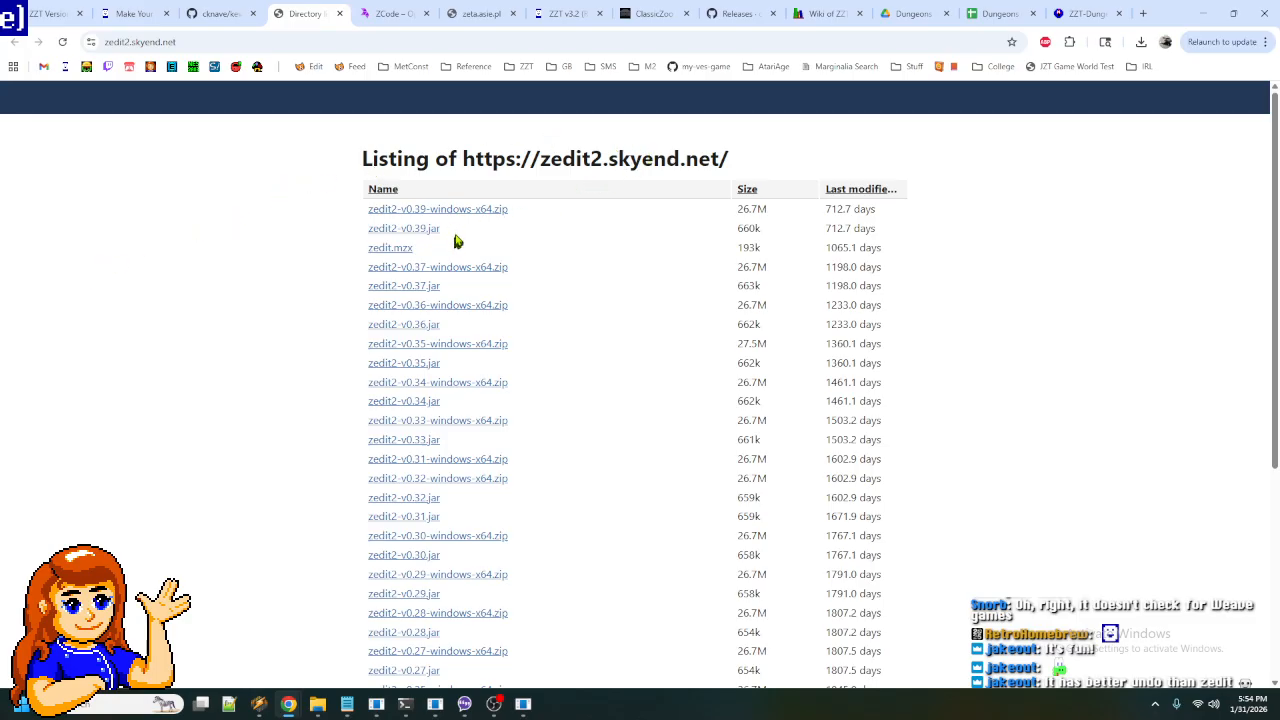
pyautogui.moveTo(457, 243); pyautogui.dragTo(313, 230)
pyautogui.click(340, 246)
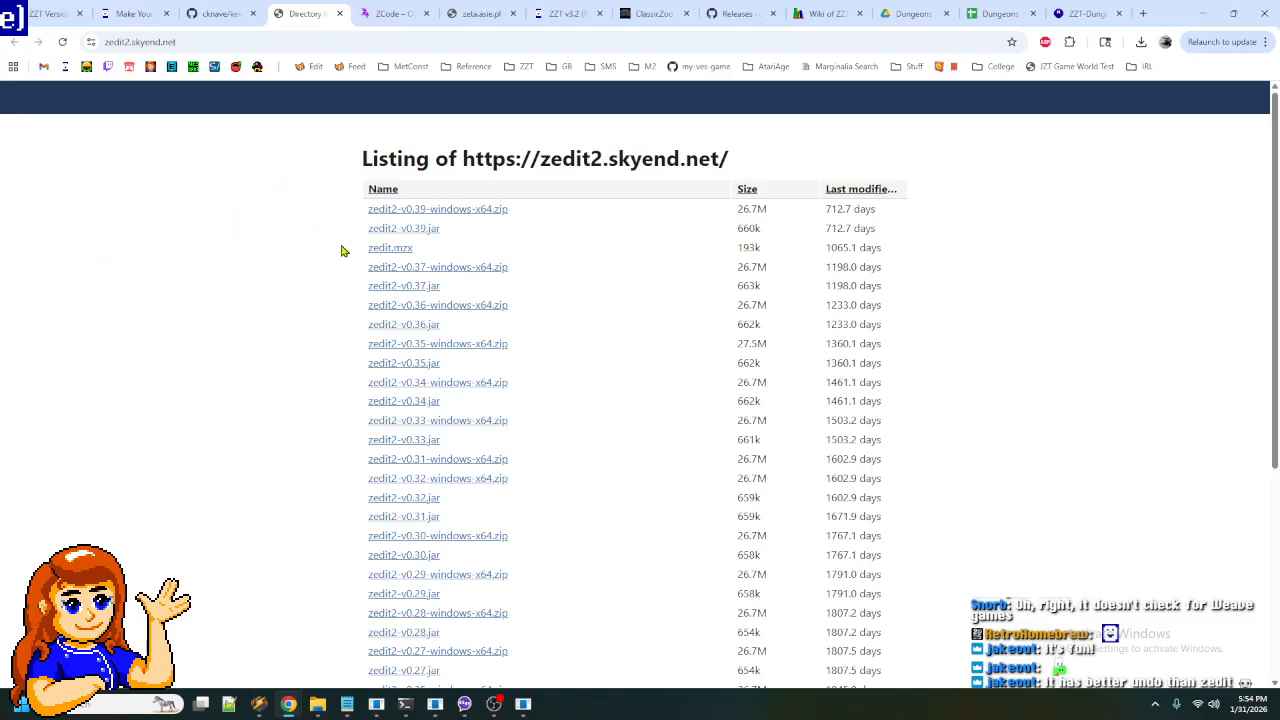
# - View the KevEdit GitHub repository and its Releases page, and return to the Make Your Own ZZT Worlds guide
pyautogui.click(219, 9)
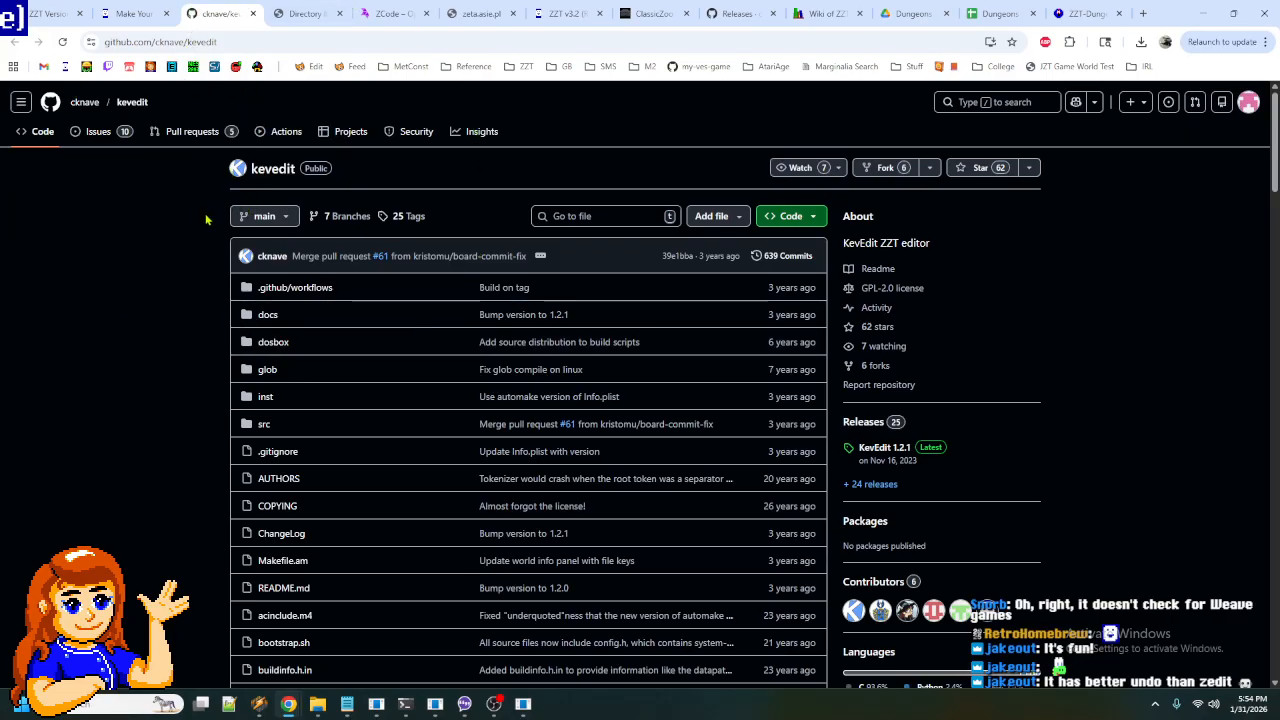
pyautogui.click(866, 423)
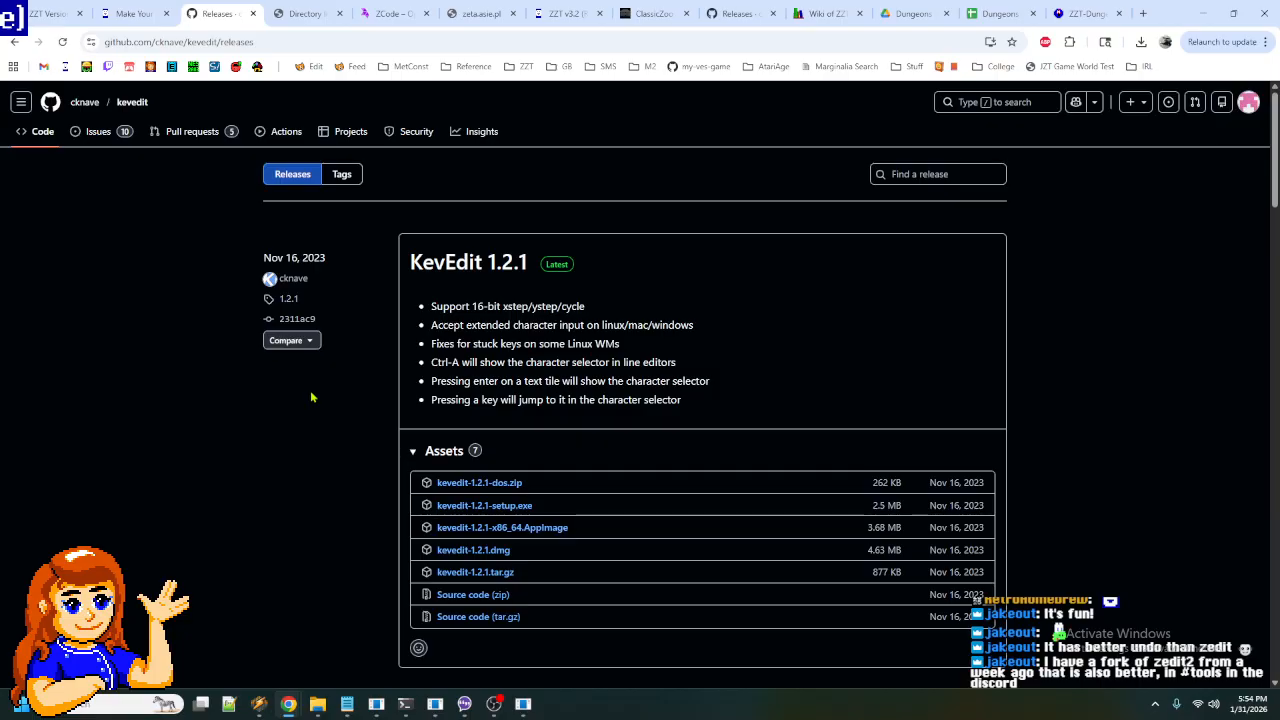
pyautogui.click(14, 42)
pyautogui.click(132, 13)
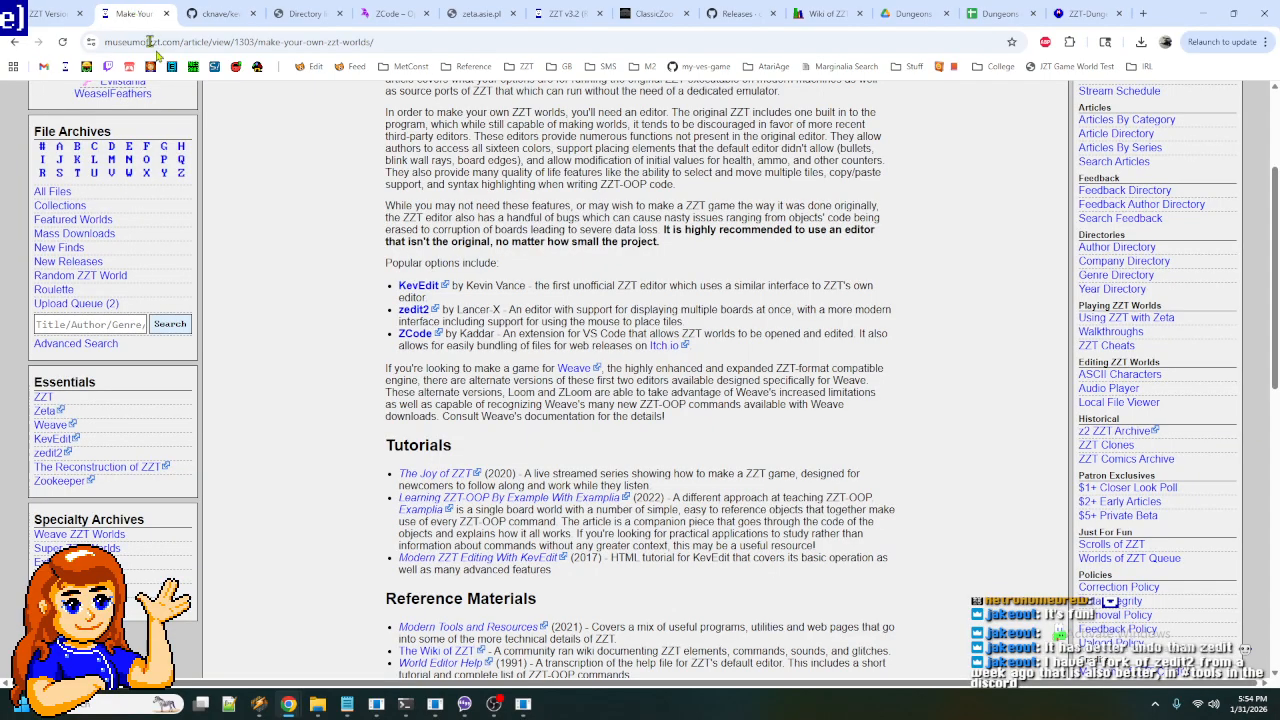
# - Show the path from the guide's KevEdit link to the repository's Releases page and examine the KevEdit 1.2.1 downloads
pyautogui.click(416, 287)
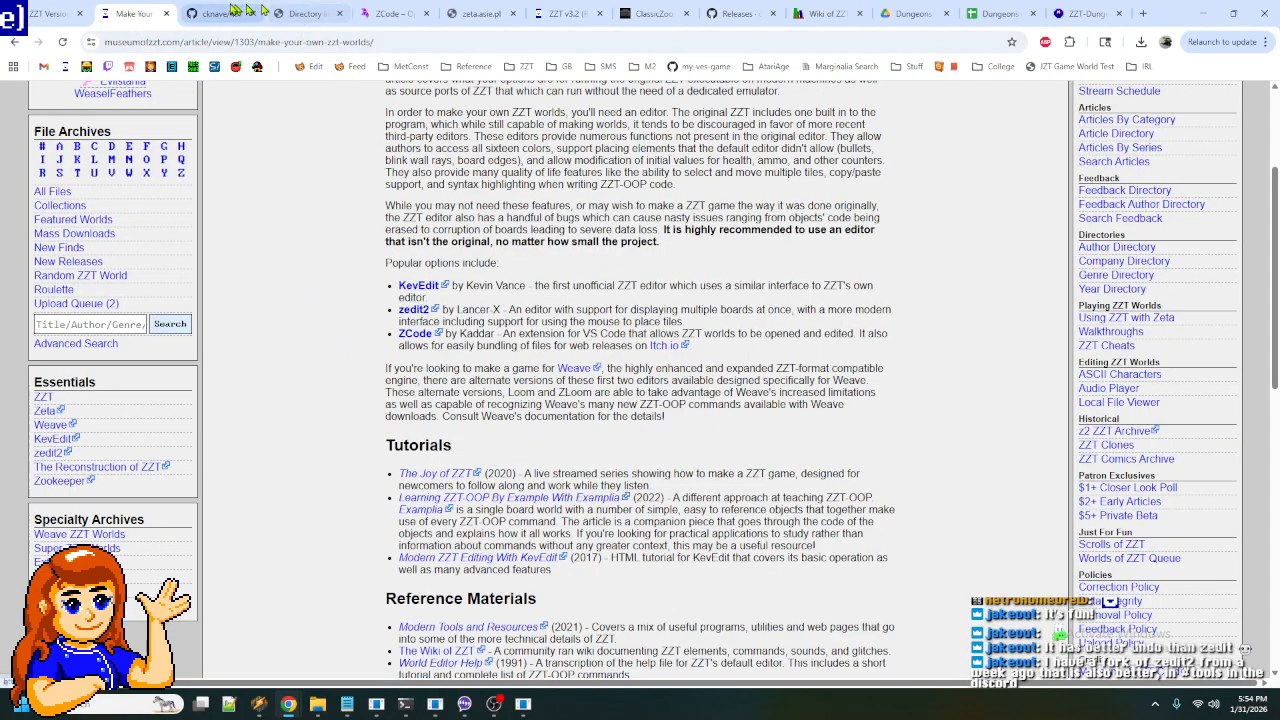
pyautogui.click(866, 422)
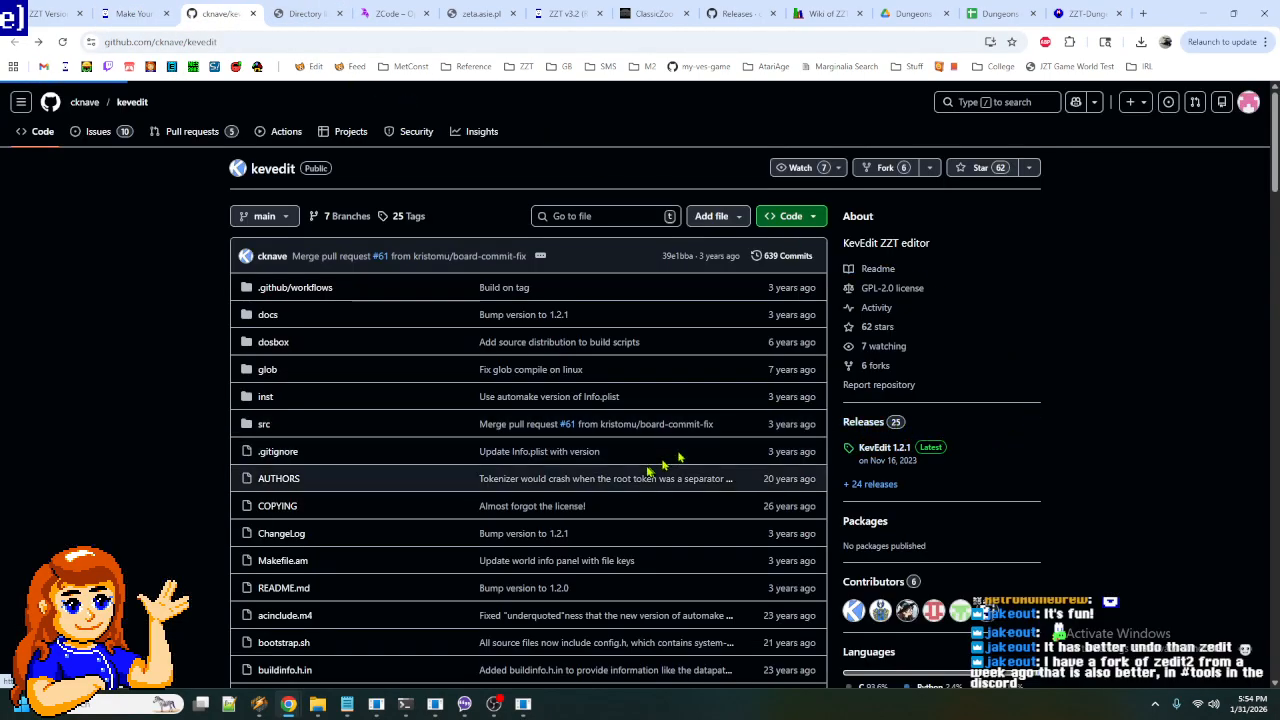
pyautogui.scroll(-2, 517, 520)
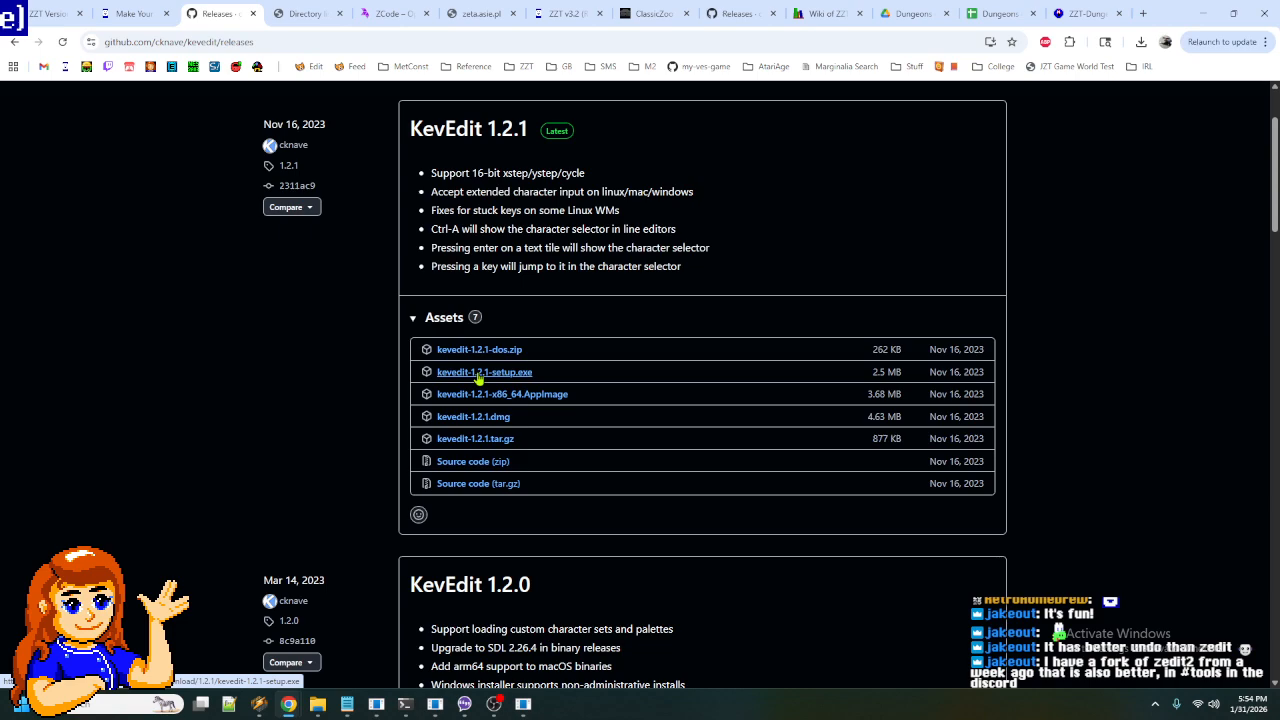
pyautogui.scroll(1, 265, 327)
pyautogui.scroll(1, 265, 327)
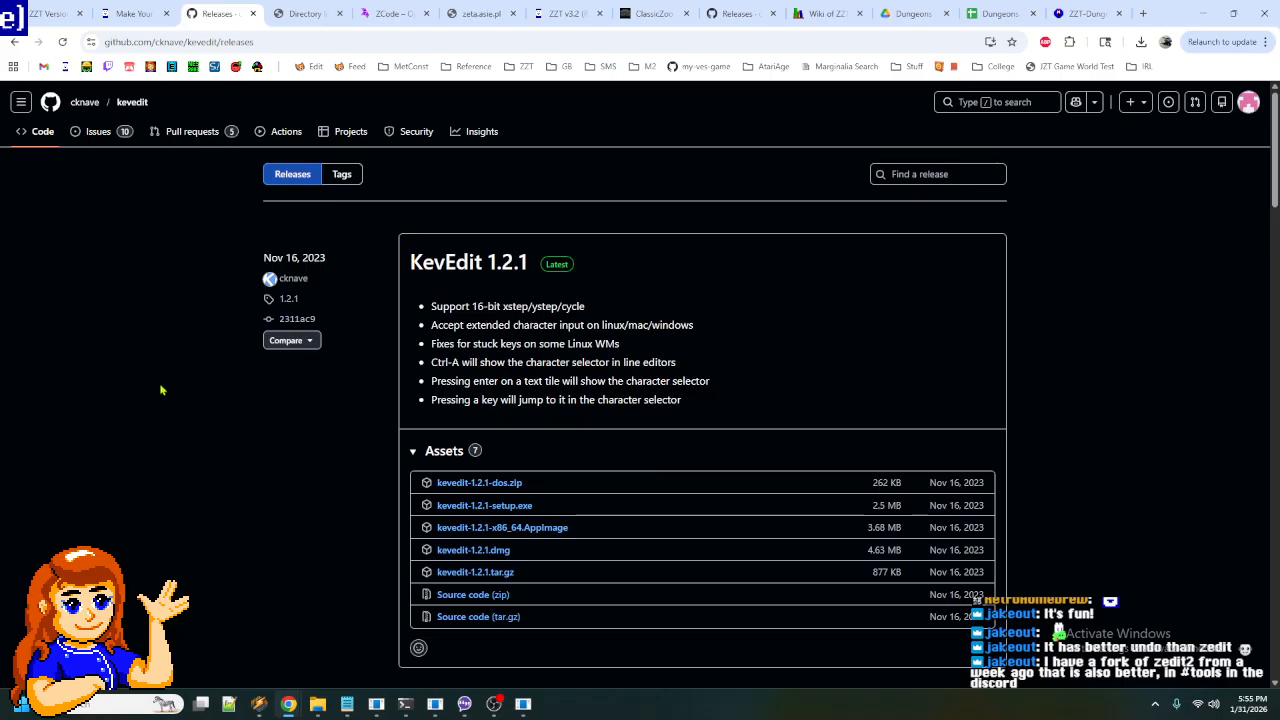
# - Open DUNGEONS.ZZT from the ZZT DungeonsMix folder in KevEdit to view its first board, and quit the editor
pyautogui.moveTo(317, 704)
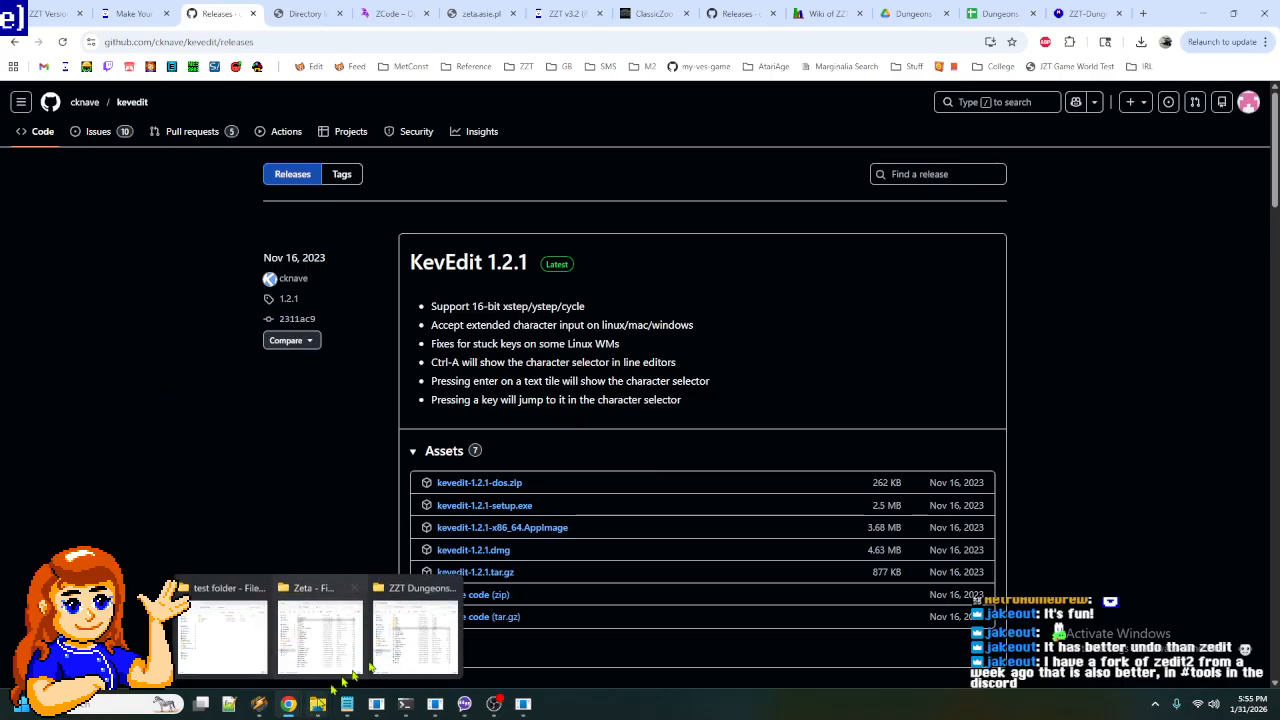
pyautogui.click(405, 650)
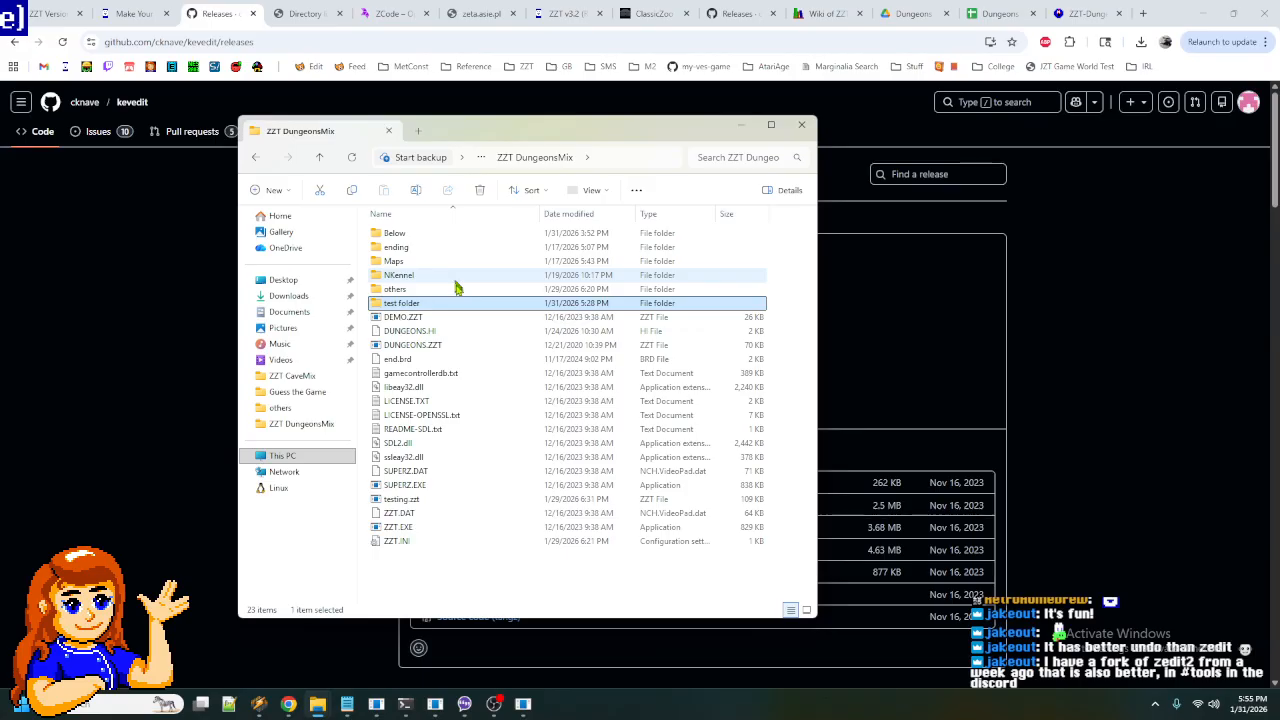
pyautogui.doubleClick(441, 346)
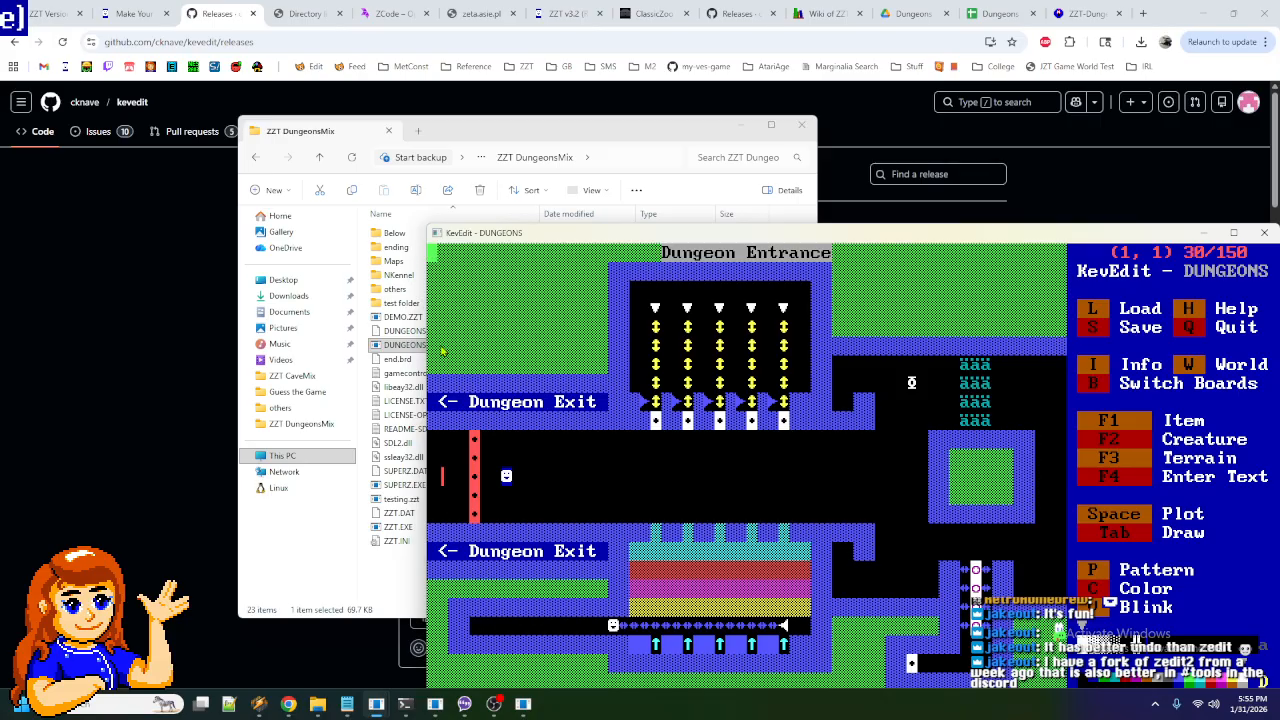
pyautogui.moveTo(666, 232); pyautogui.dragTo(463, 126)
pyautogui.press('q')
pyautogui.press('y')
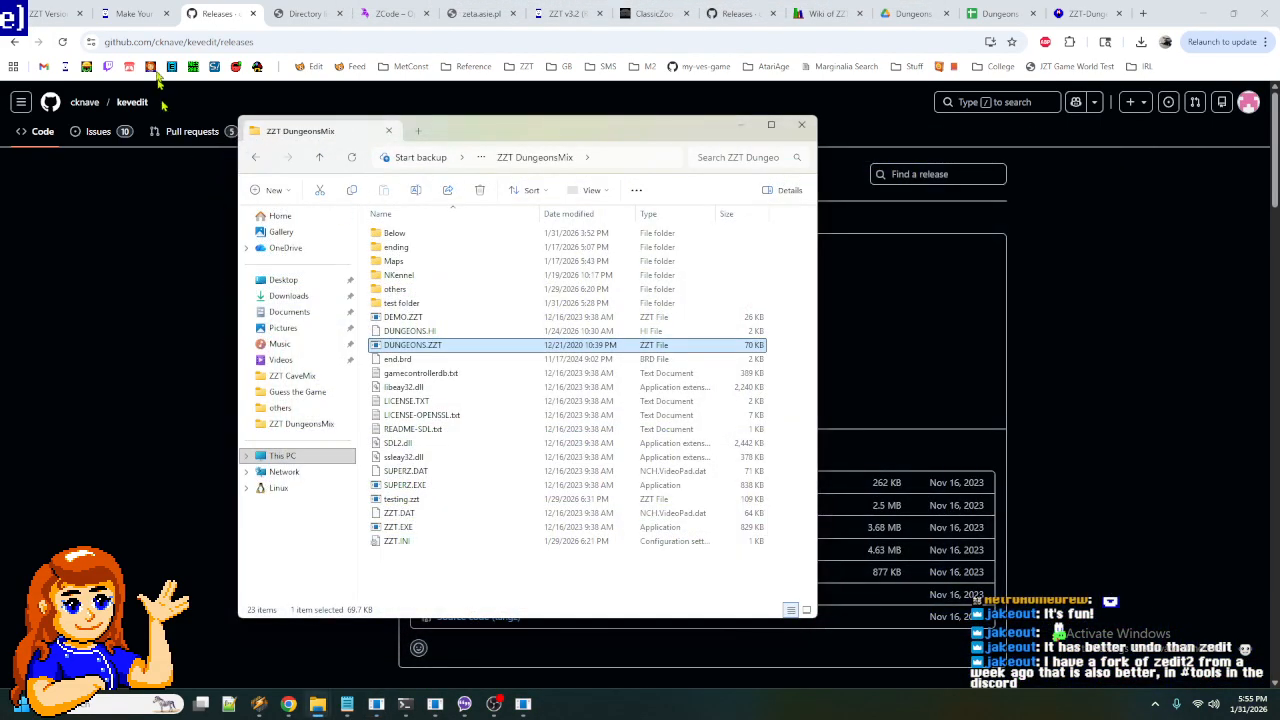
# - Return to the Make Your Own ZZT Worlds guide and briefly show the open KevEdit BELOW-01 board over it
pyautogui.click(146, 9)
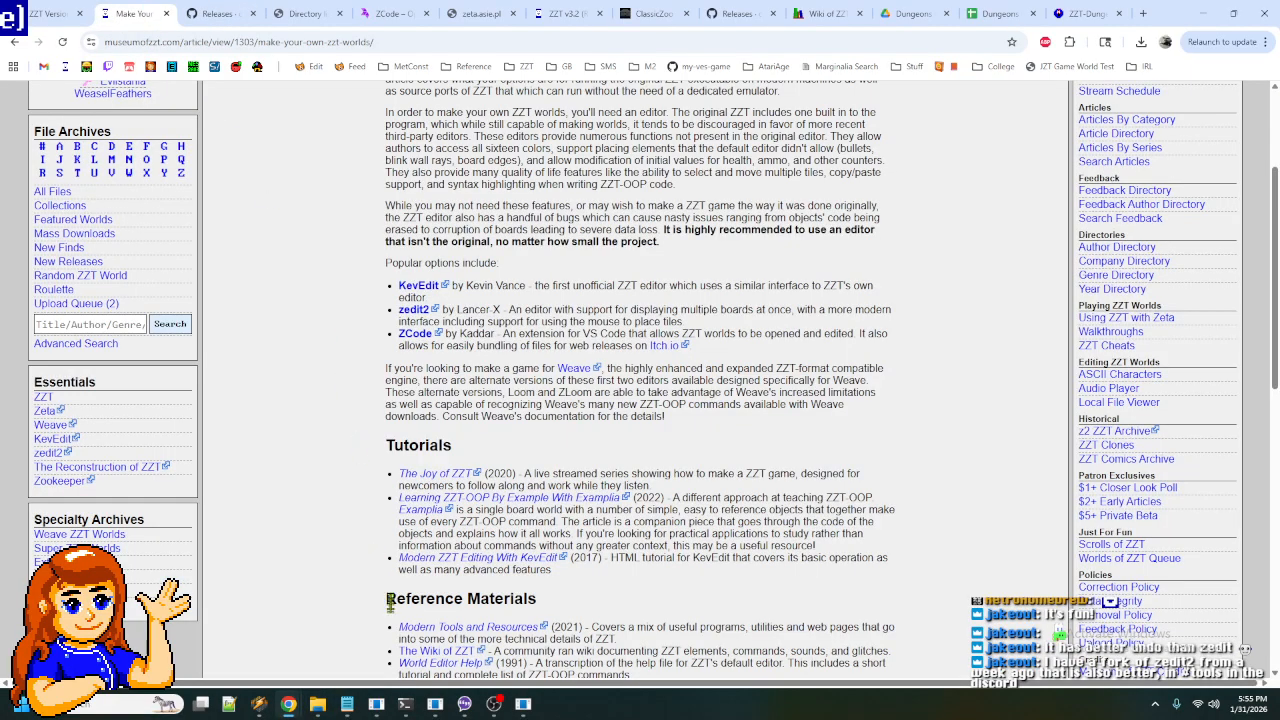
pyautogui.moveTo(381, 704)
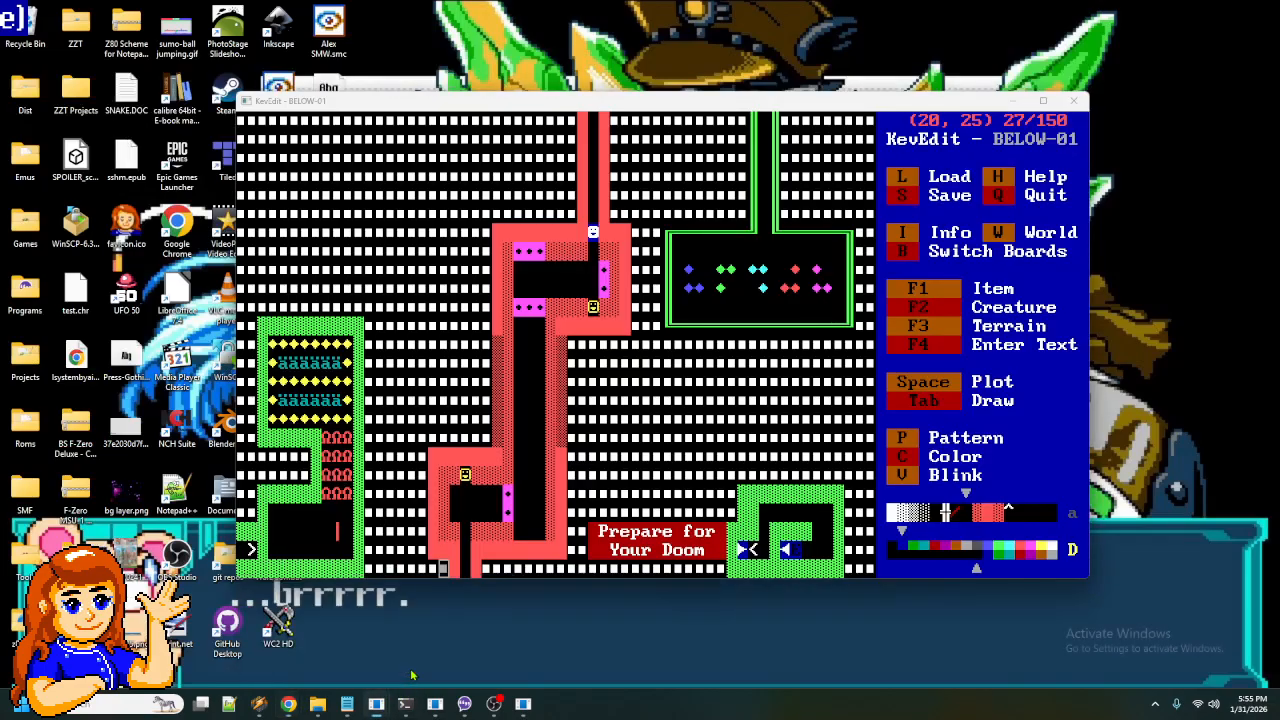
pyautogui.click(445, 628)
pyautogui.moveTo(800, 113); pyautogui.dragTo(752, 104)
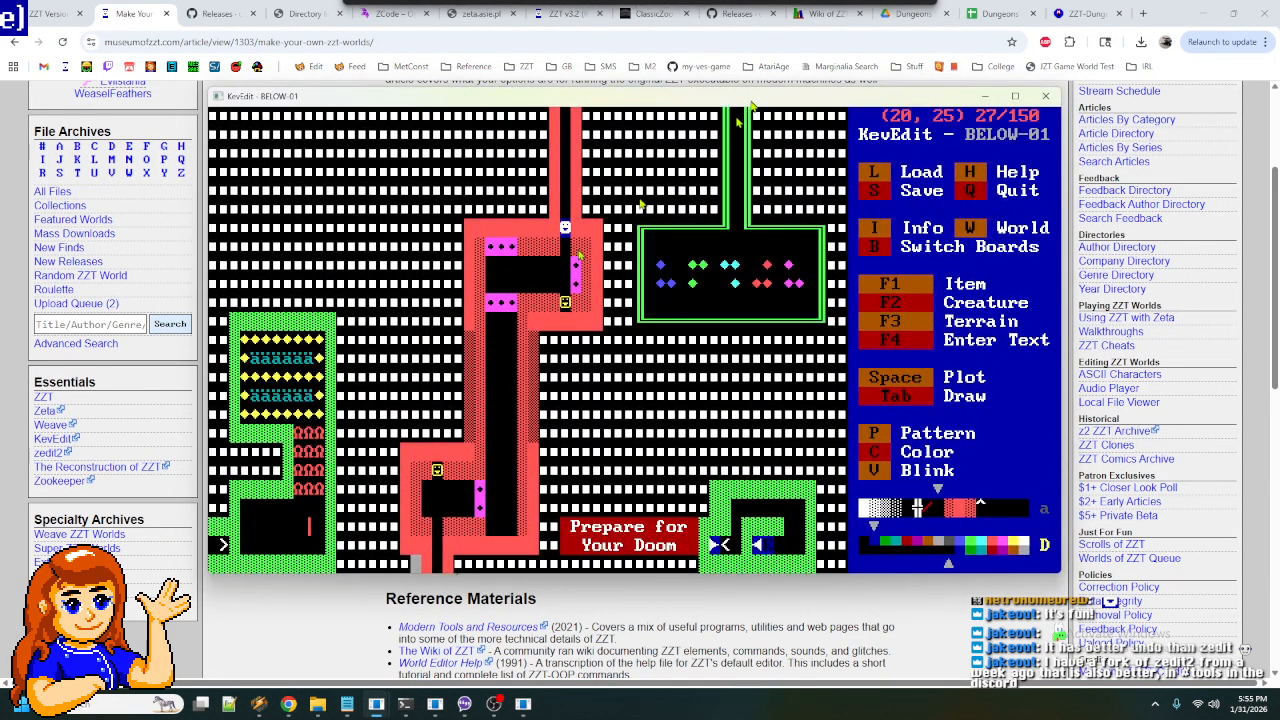
pyautogui.click(250, 645)
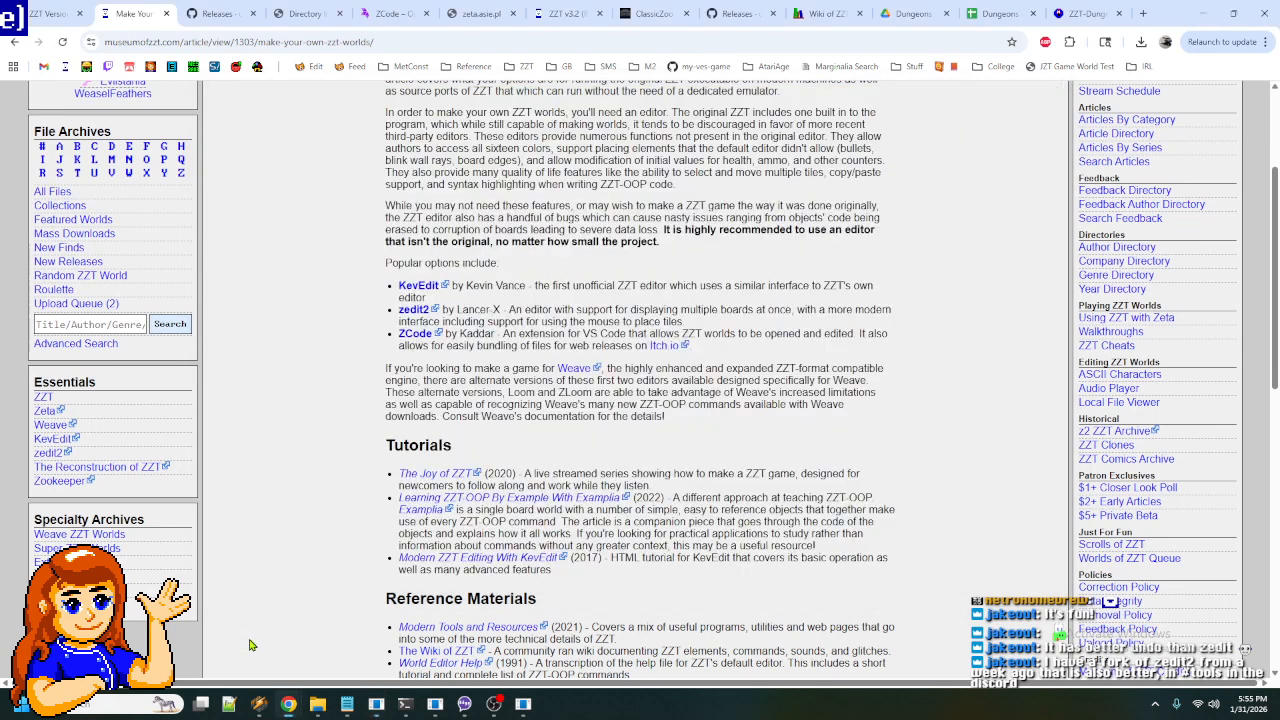
# - Launch zedit2-v0.33.jar from the zedit2-v0.33-windows-x64 folder inside the Desktop's ZZT folder and maximize the editor
pyautogui.moveTo(315, 706)
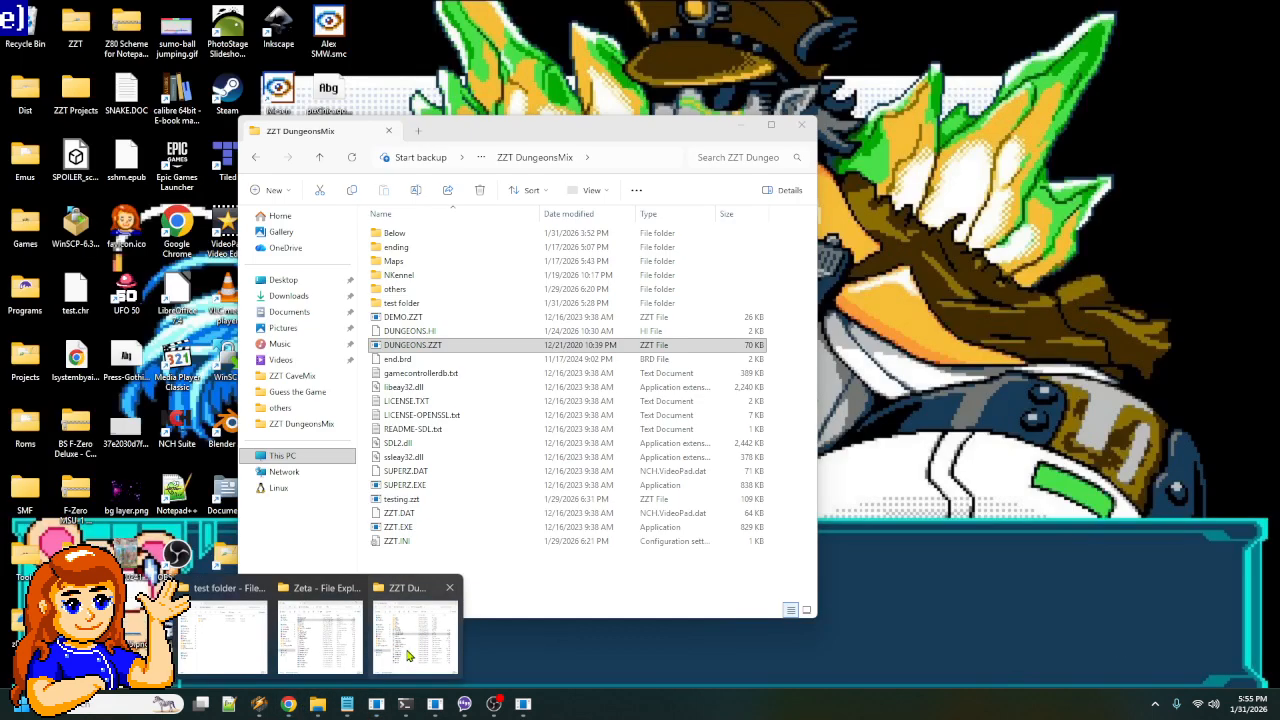
pyautogui.click(407, 655)
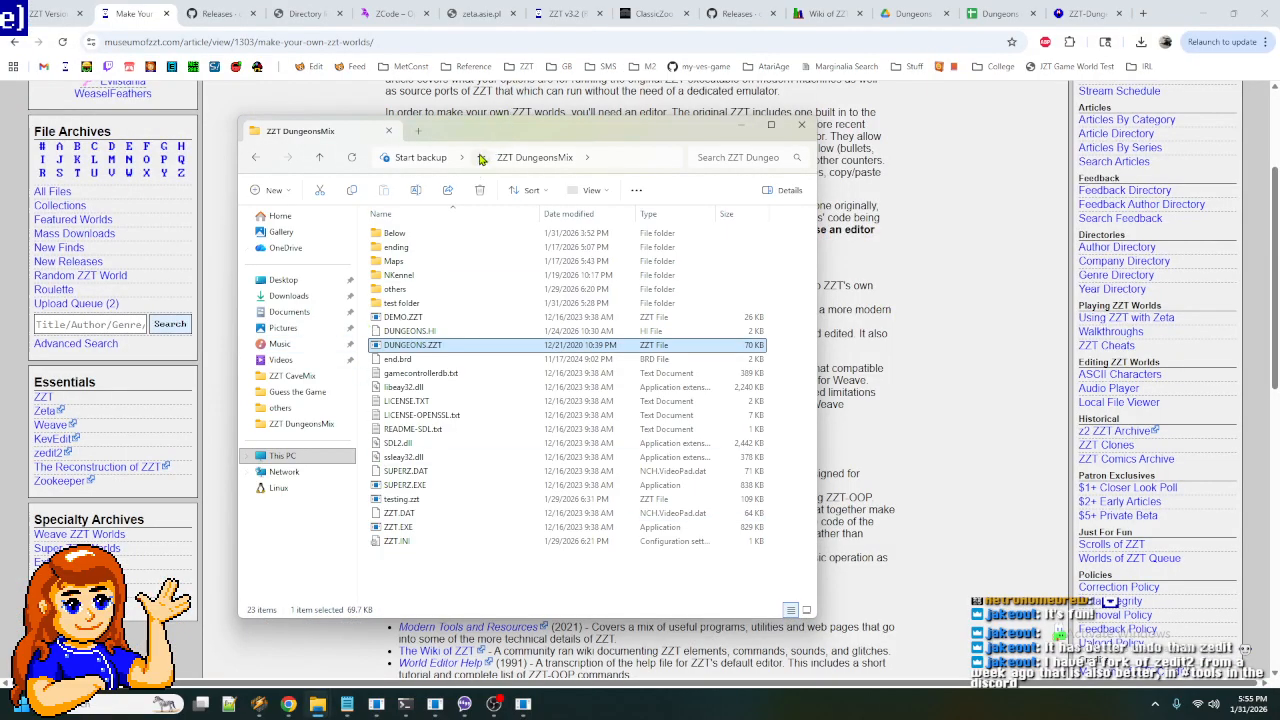
pyautogui.click(285, 280)
pyautogui.doubleClick(391, 359)
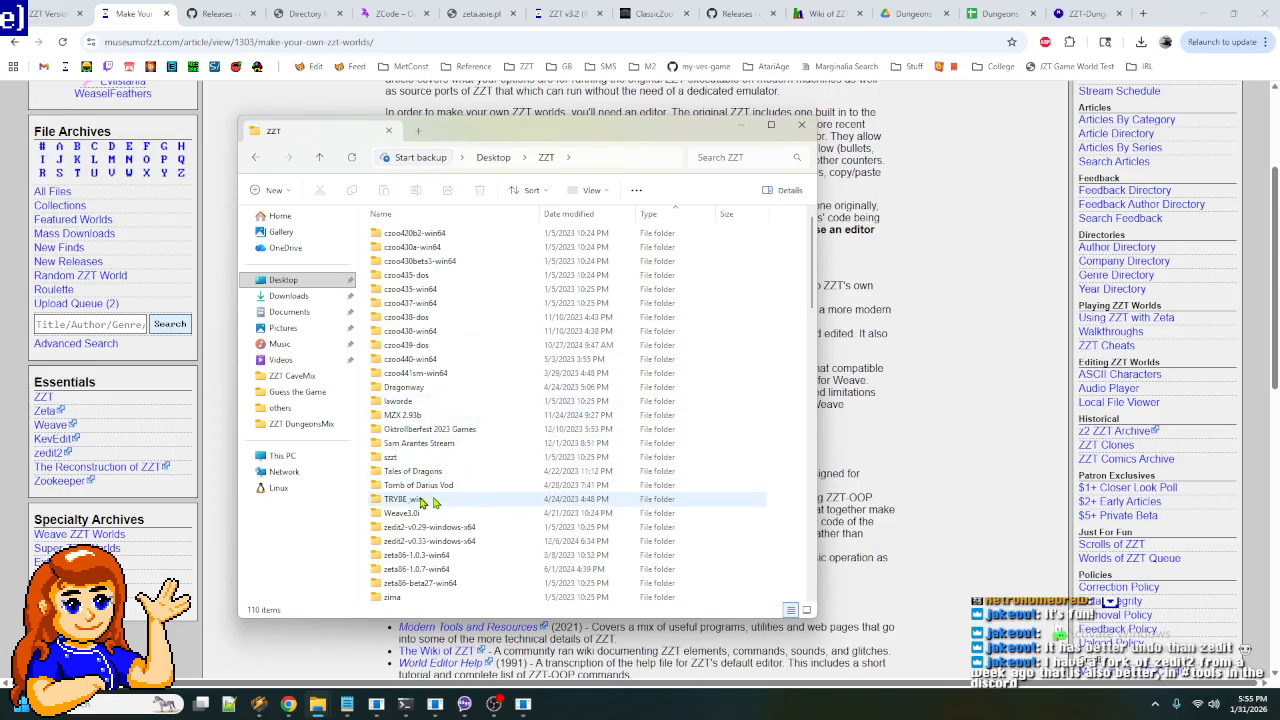
pyautogui.scroll(-4, 410, 500)
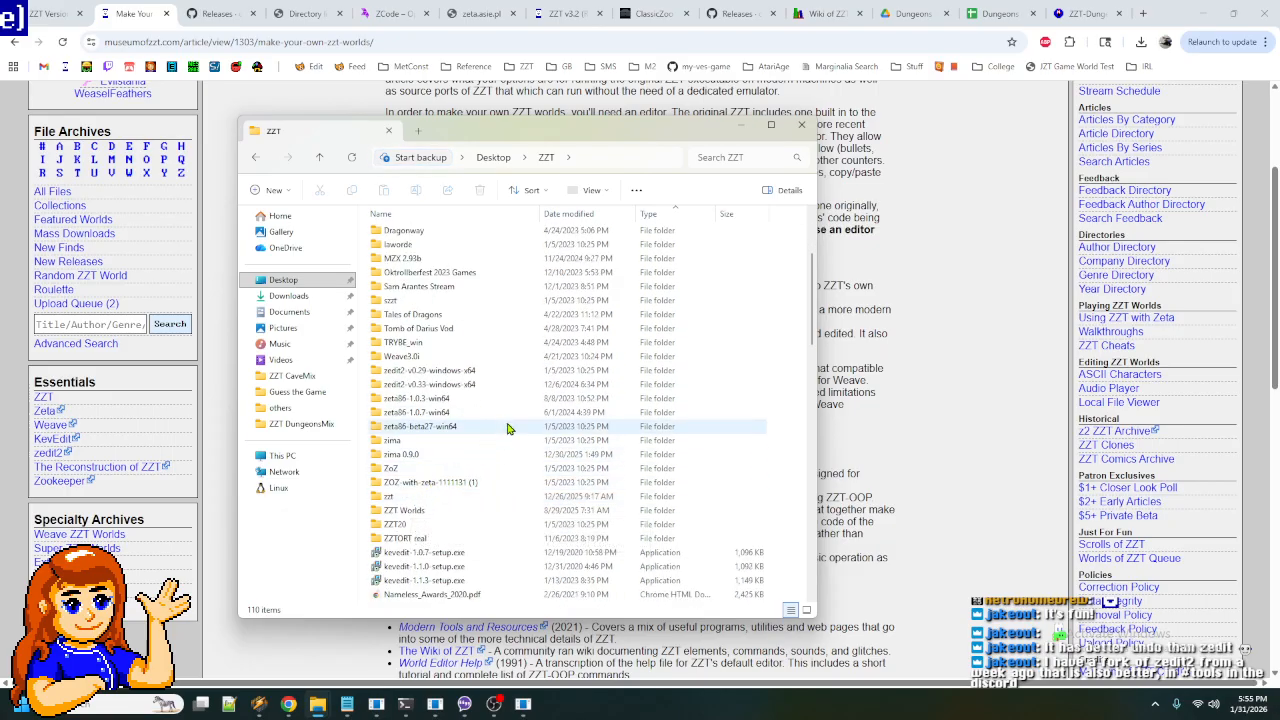
pyautogui.doubleClick(444, 388)
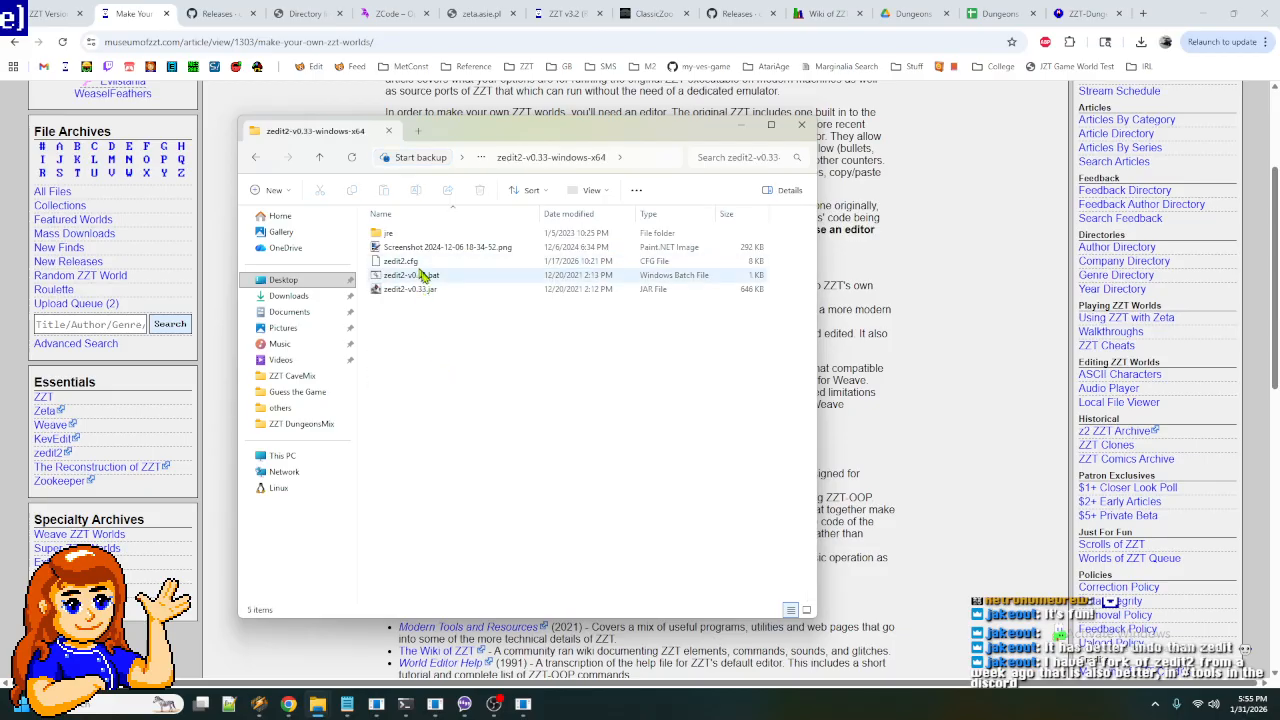
pyautogui.doubleClick(418, 289)
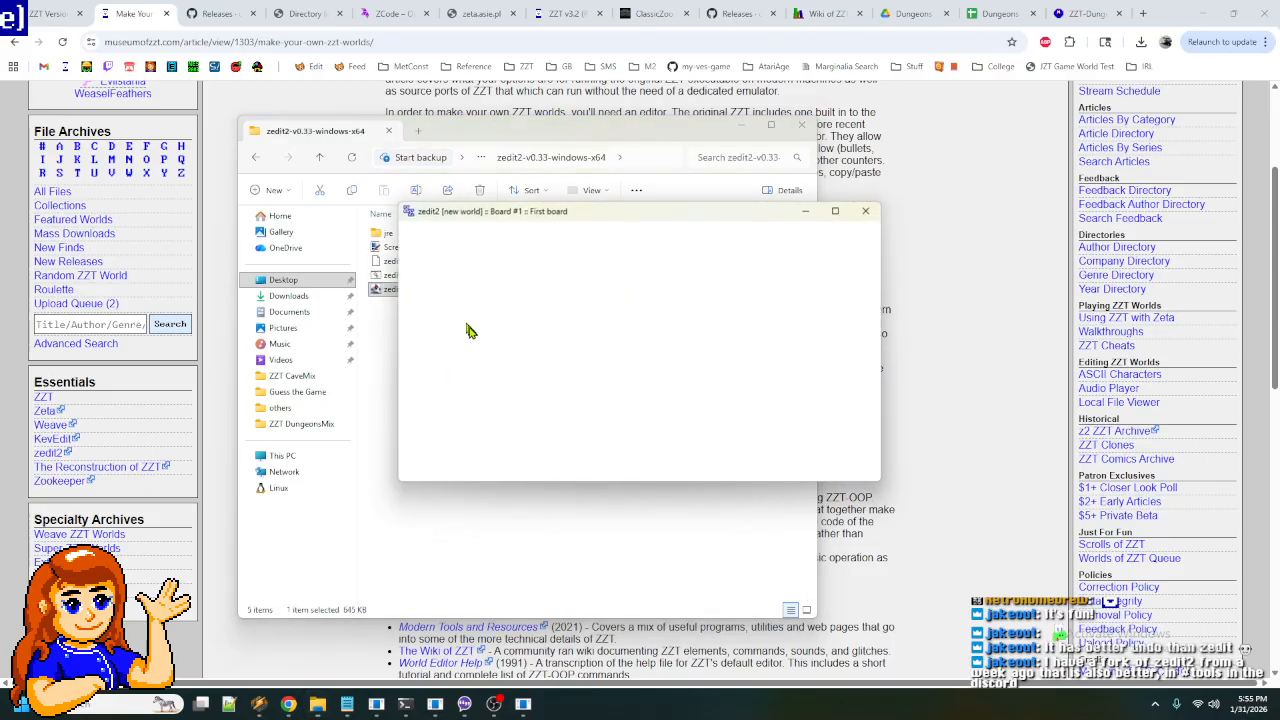
pyautogui.click(837, 210)
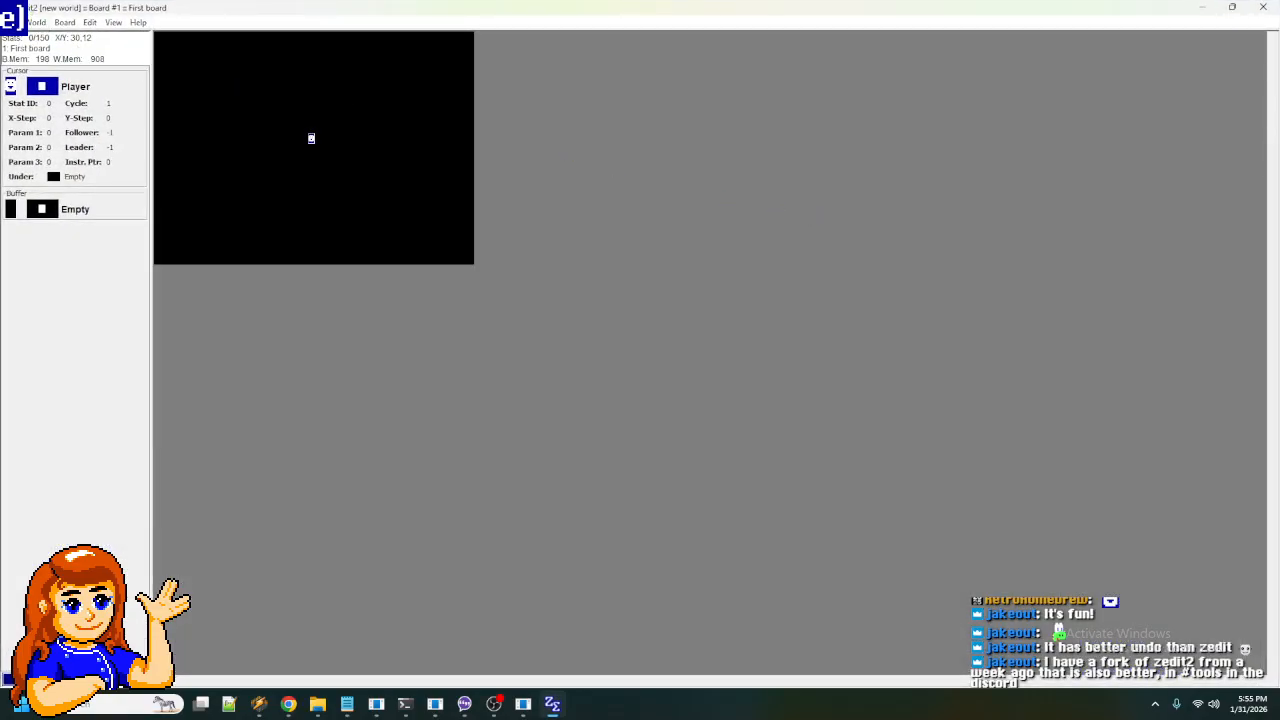
# - Open the world BREAK-22.ZZT from the NKennel folder of ZZT DungeonsMix under ZZT Projects on the Desktop
pyautogui.click(34, 22)
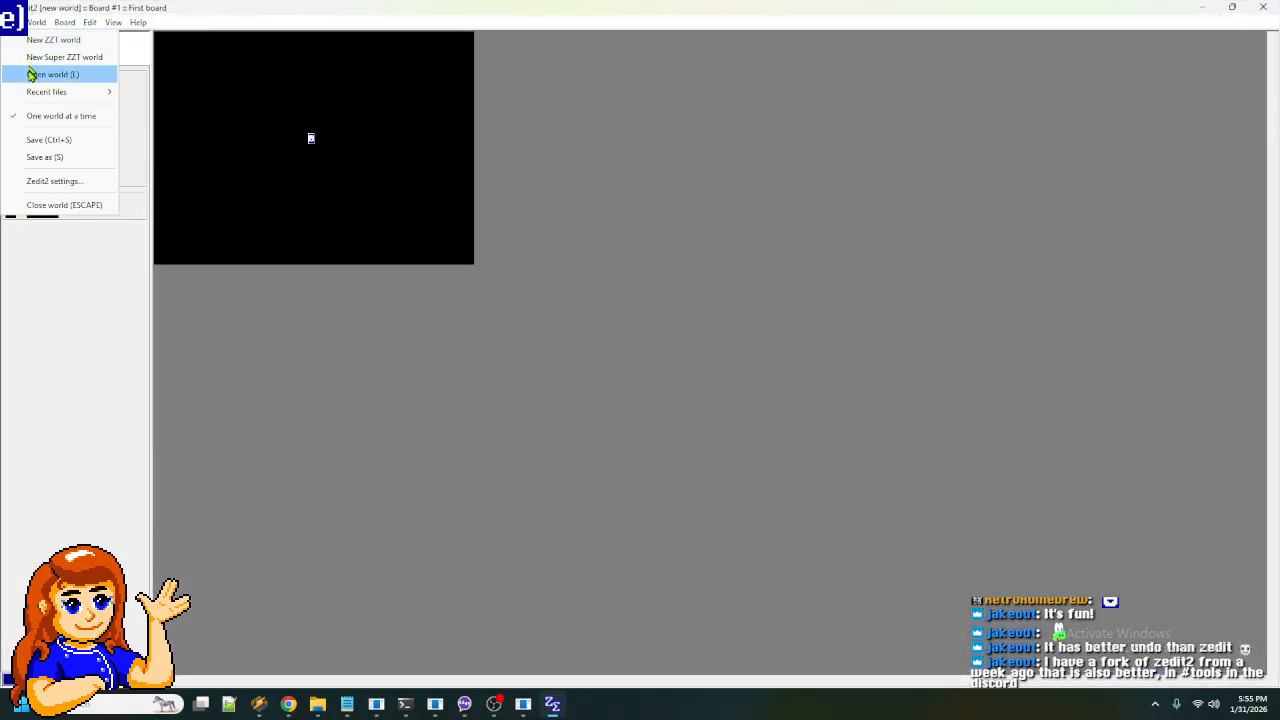
pyautogui.click(31, 75)
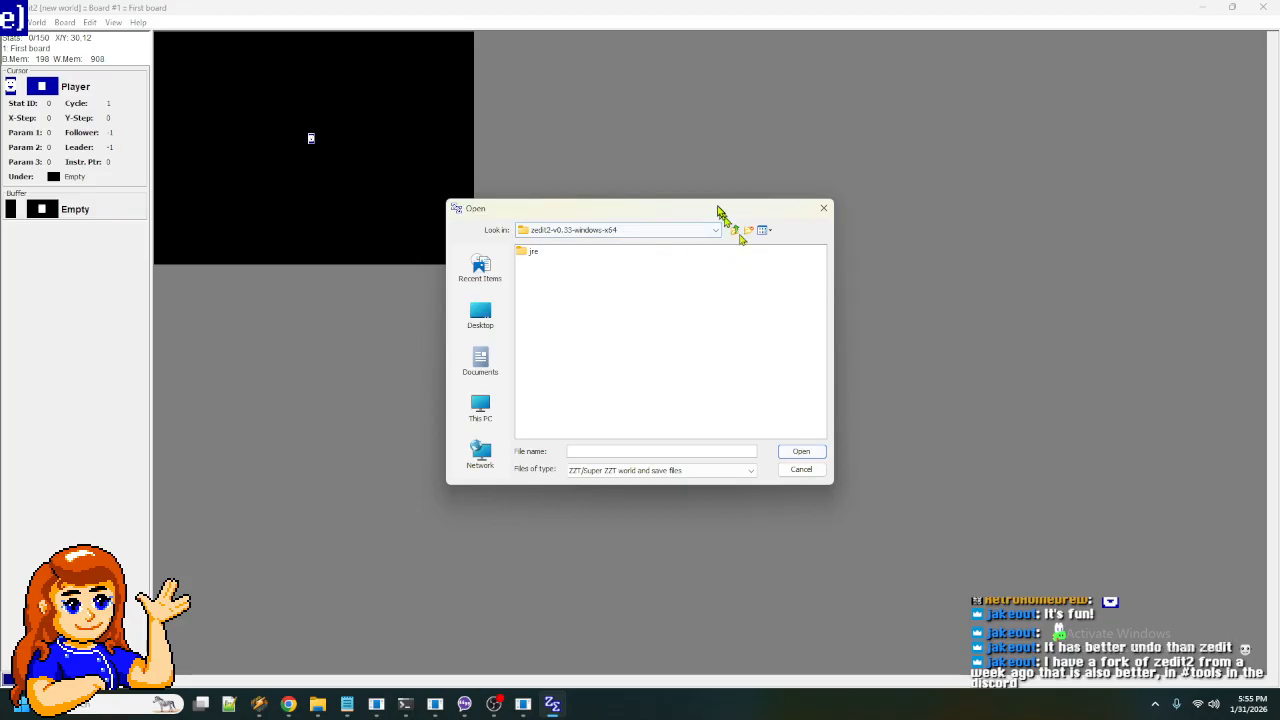
pyautogui.click(735, 232)
pyautogui.click(735, 232)
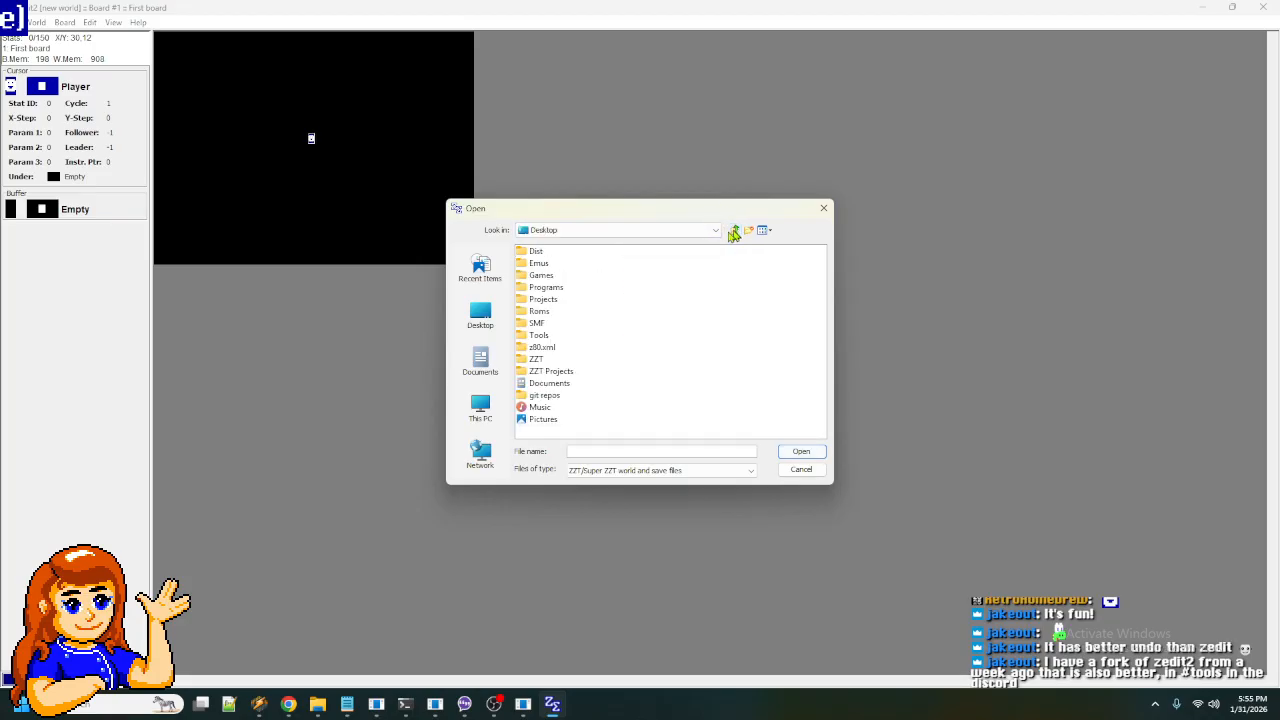
pyautogui.doubleClick(548, 372)
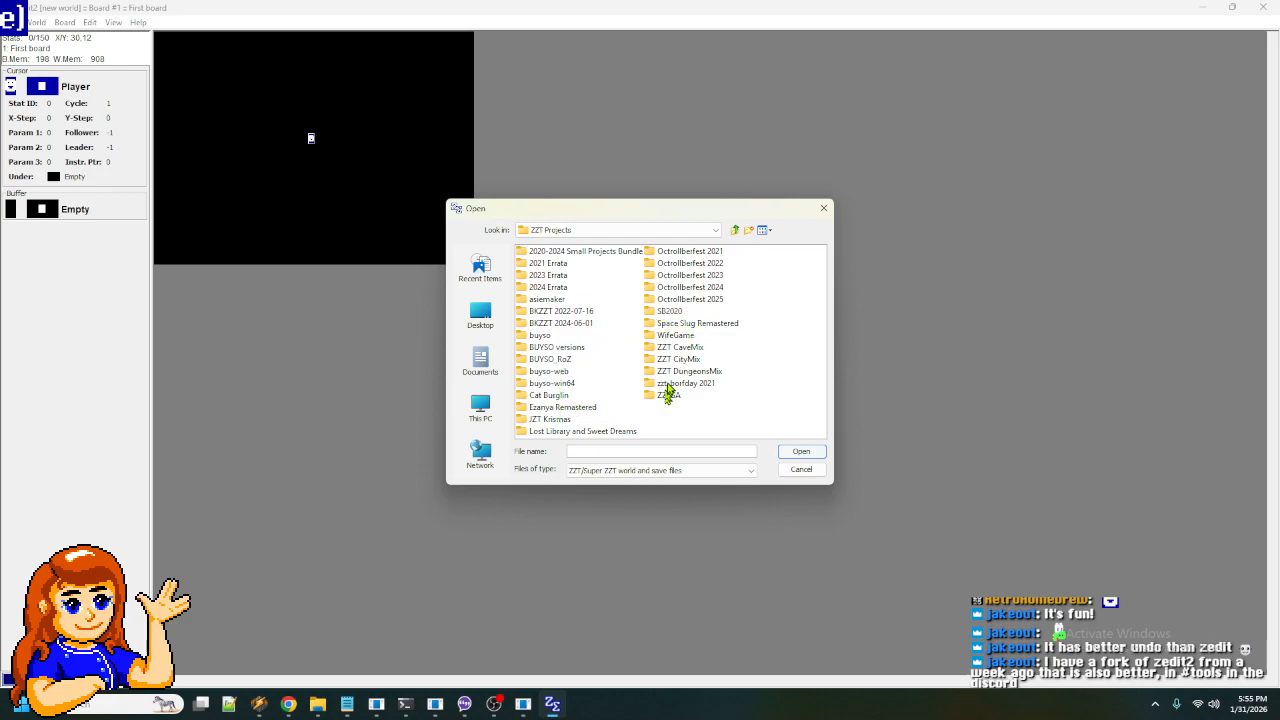
pyautogui.doubleClick(674, 372)
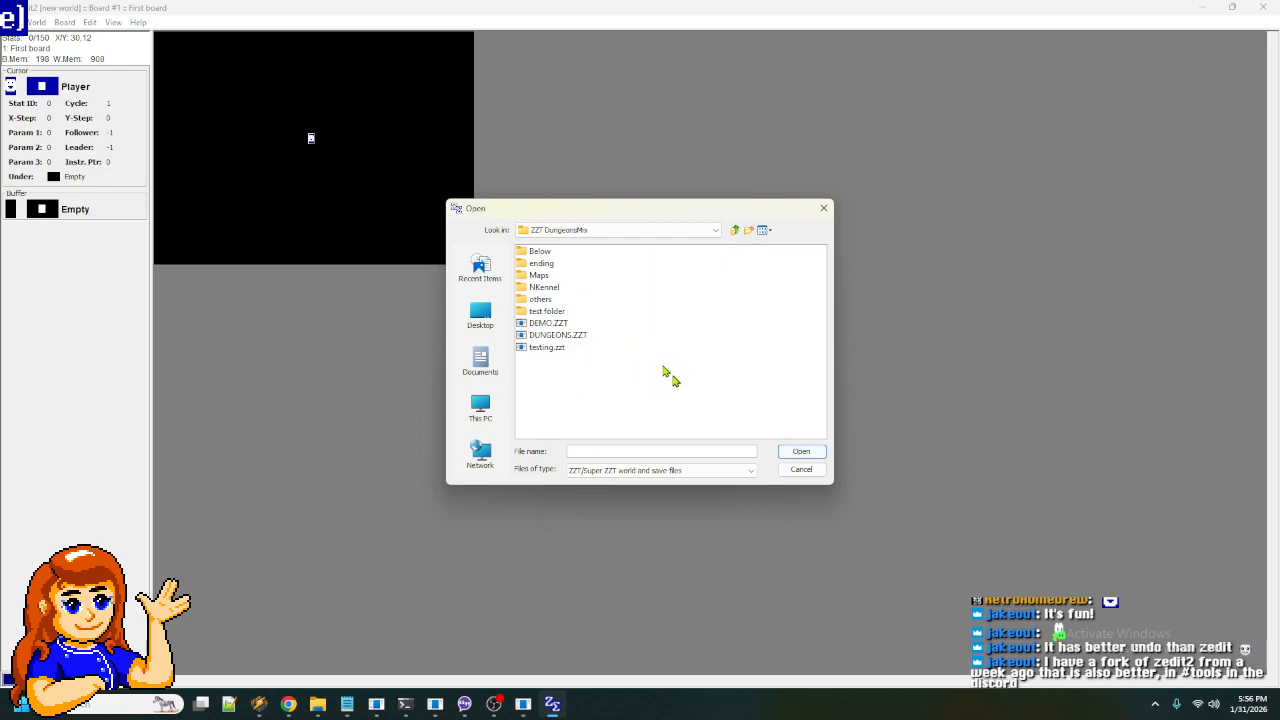
pyautogui.doubleClick(542, 287)
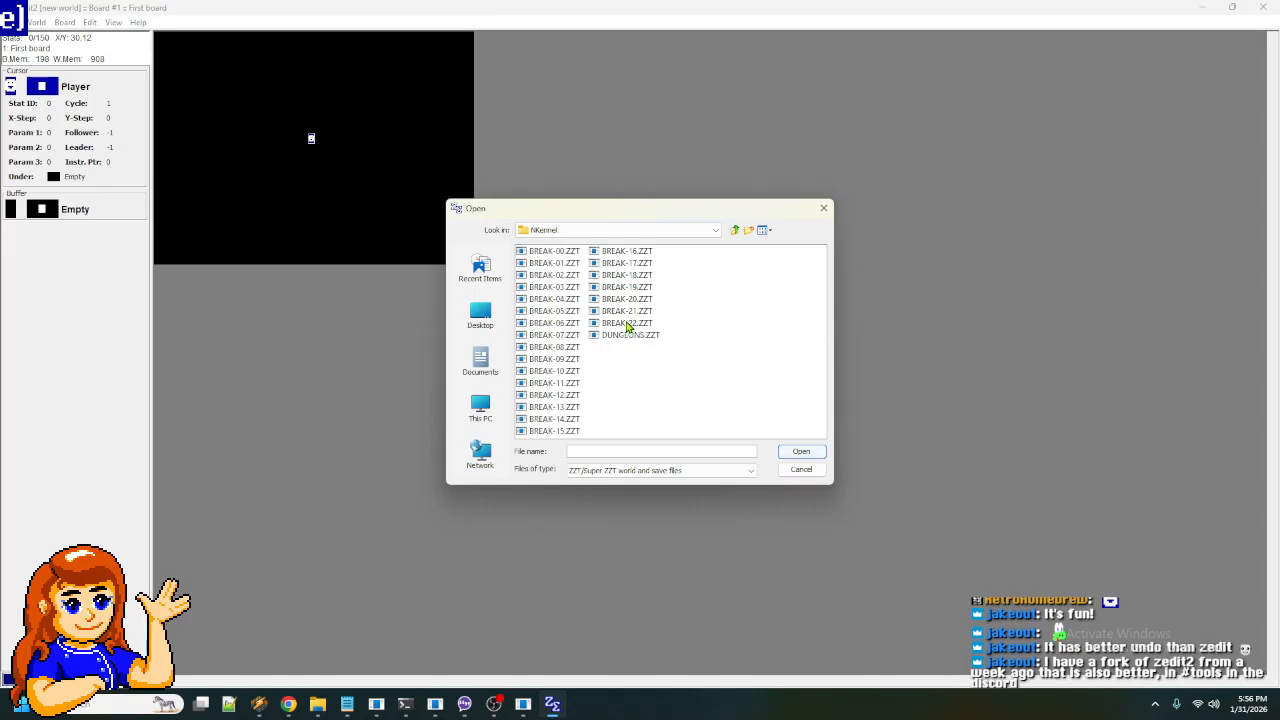
pyautogui.doubleClick(627, 323)
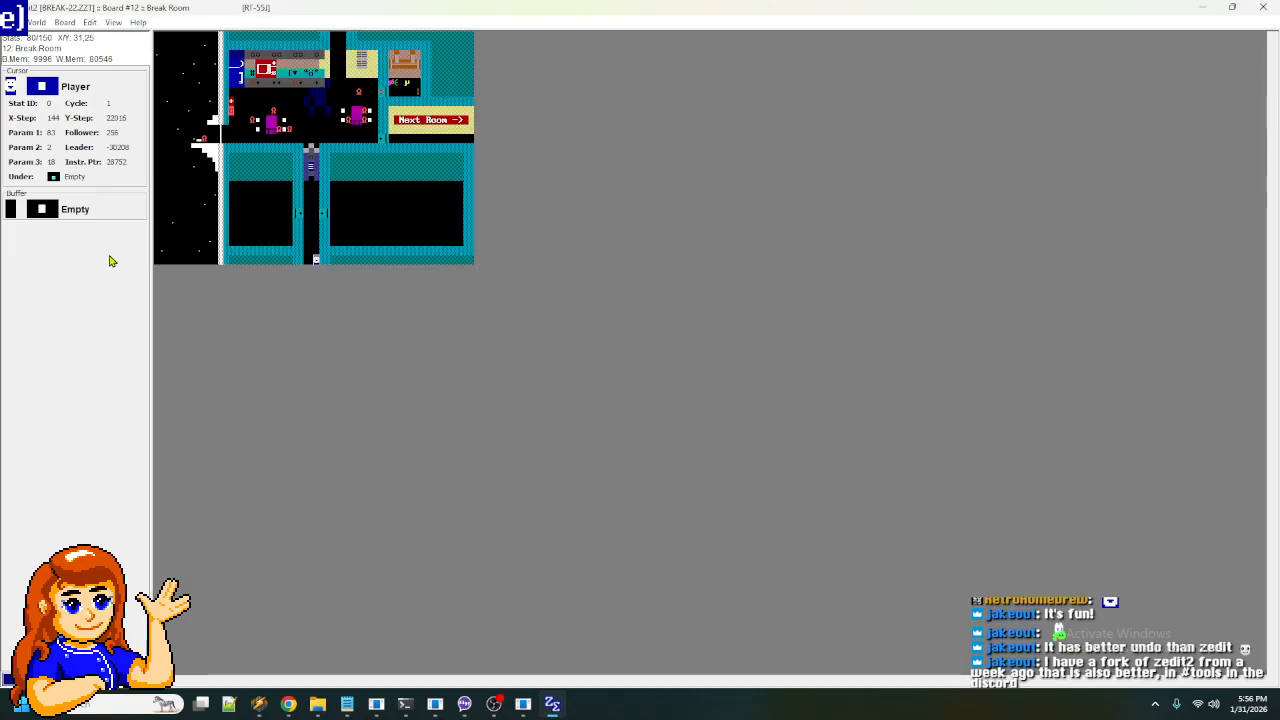
# - Display all connected boards of the world in one atlas and look over its northern, central and eastern rooms
pyautogui.hotkey('ctrl', 'a')
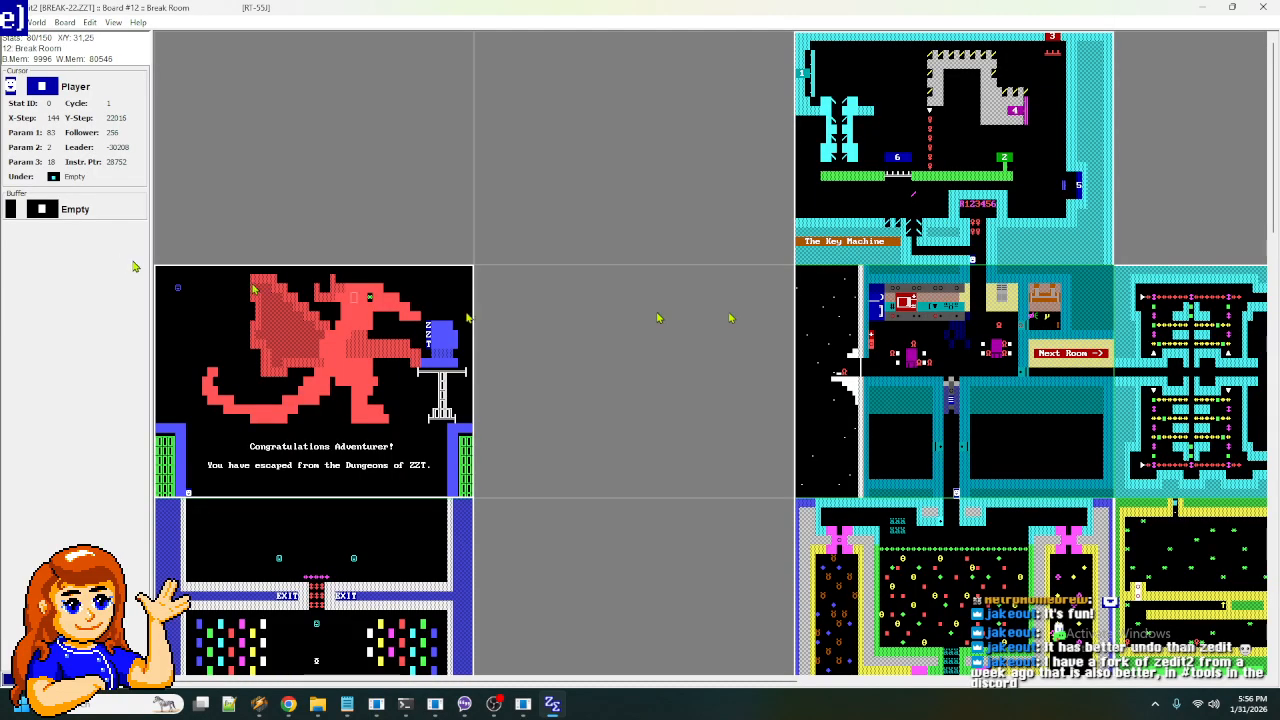
pyautogui.scroll(-1, 765, 338)
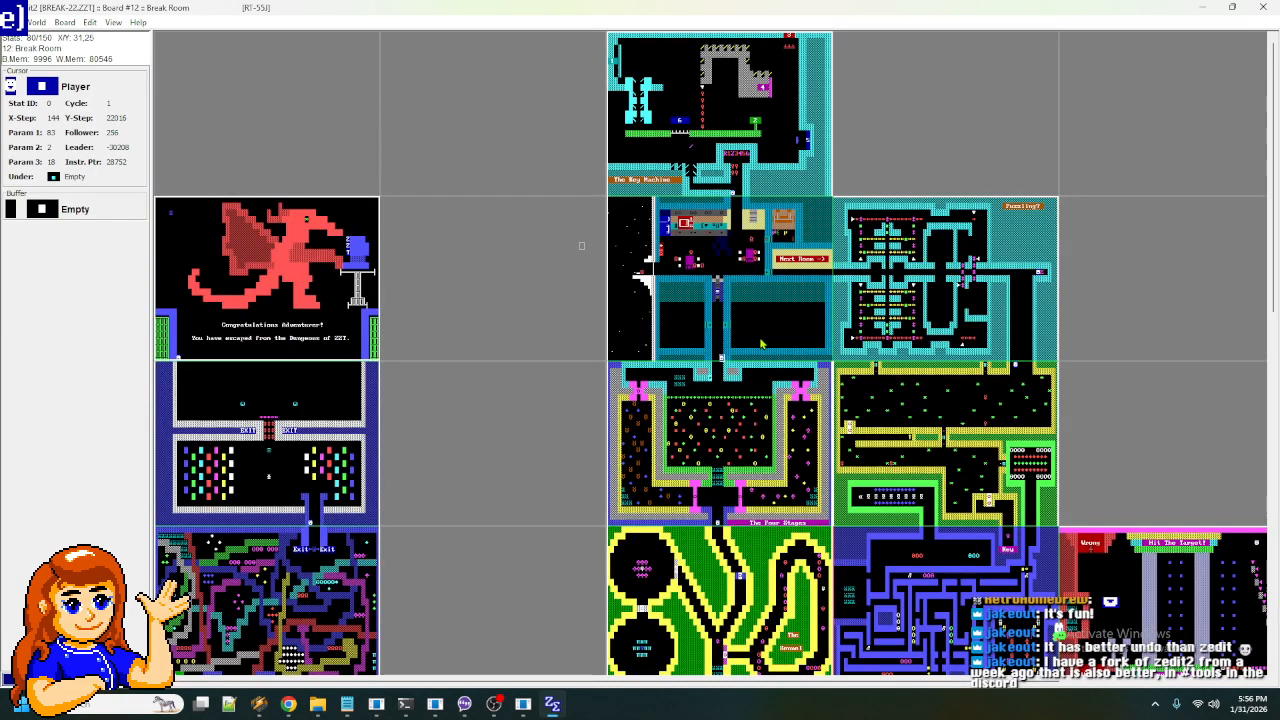
pyautogui.scroll(1, 740, 337)
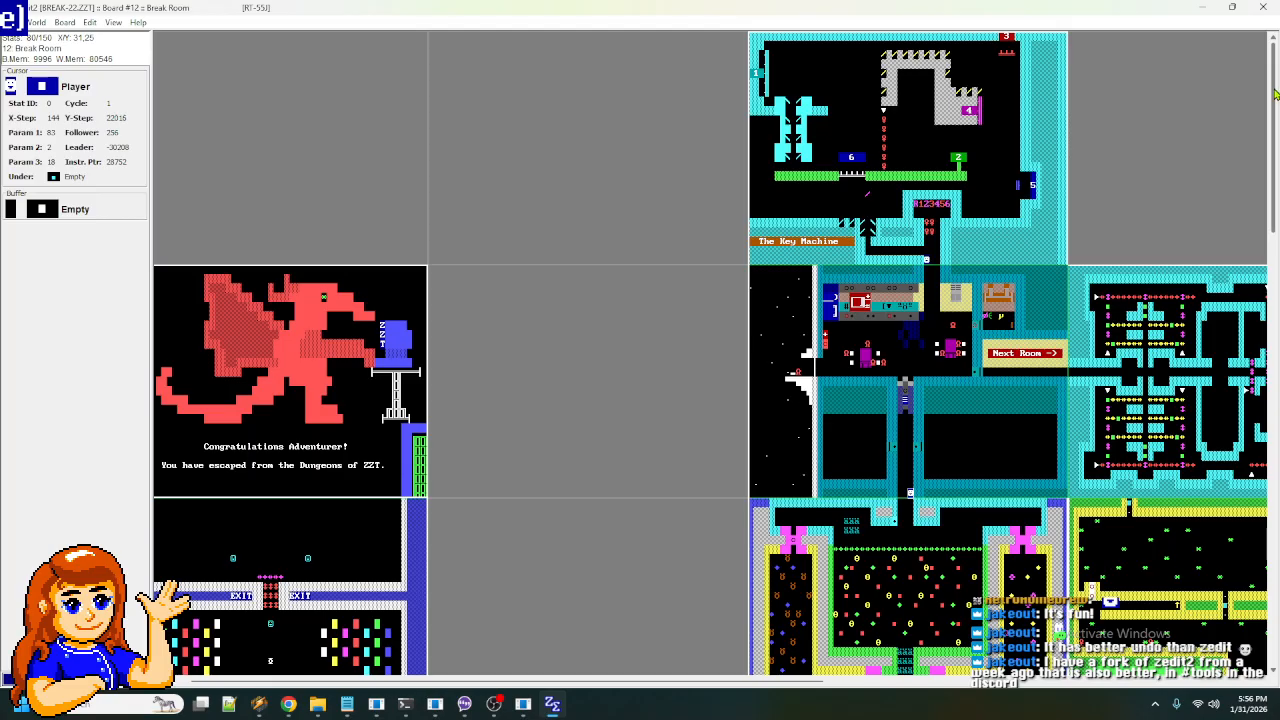
pyautogui.scroll(-3, 1276, 126)
pyautogui.scroll(-9, 1276, 126)
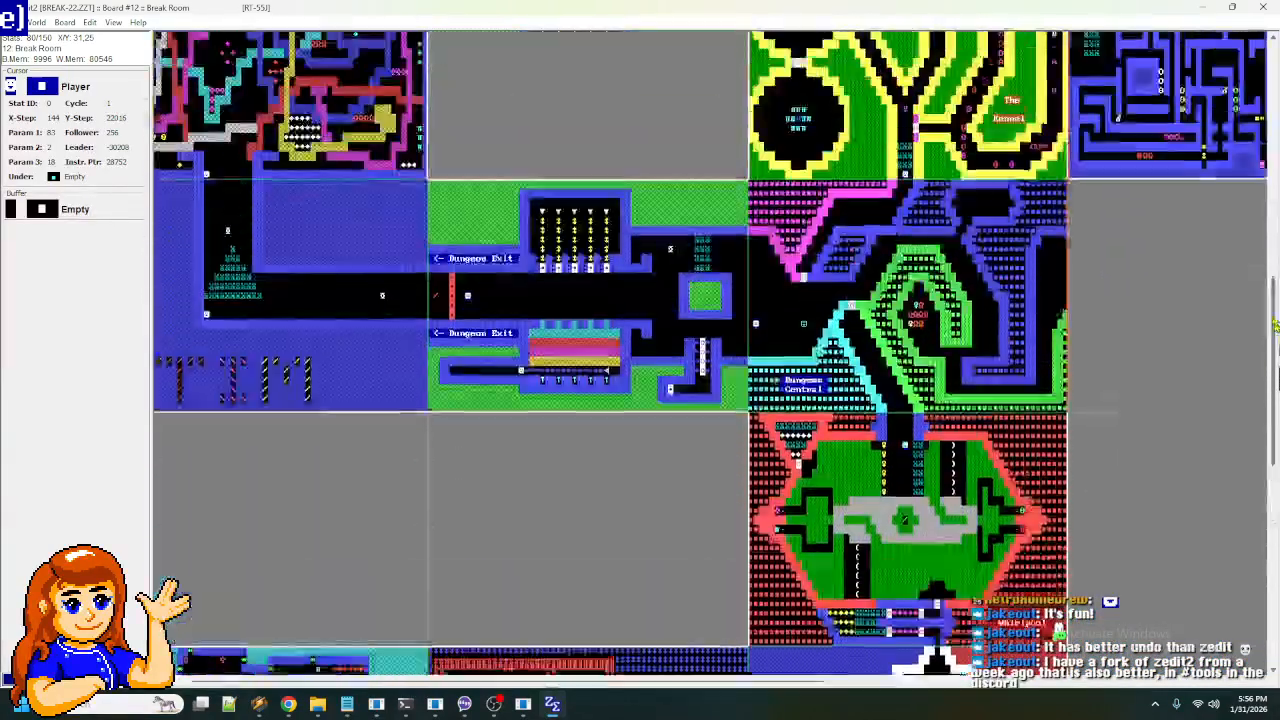
pyautogui.scroll(4, 1272, 262)
pyautogui.scroll(-1, 1270, 260)
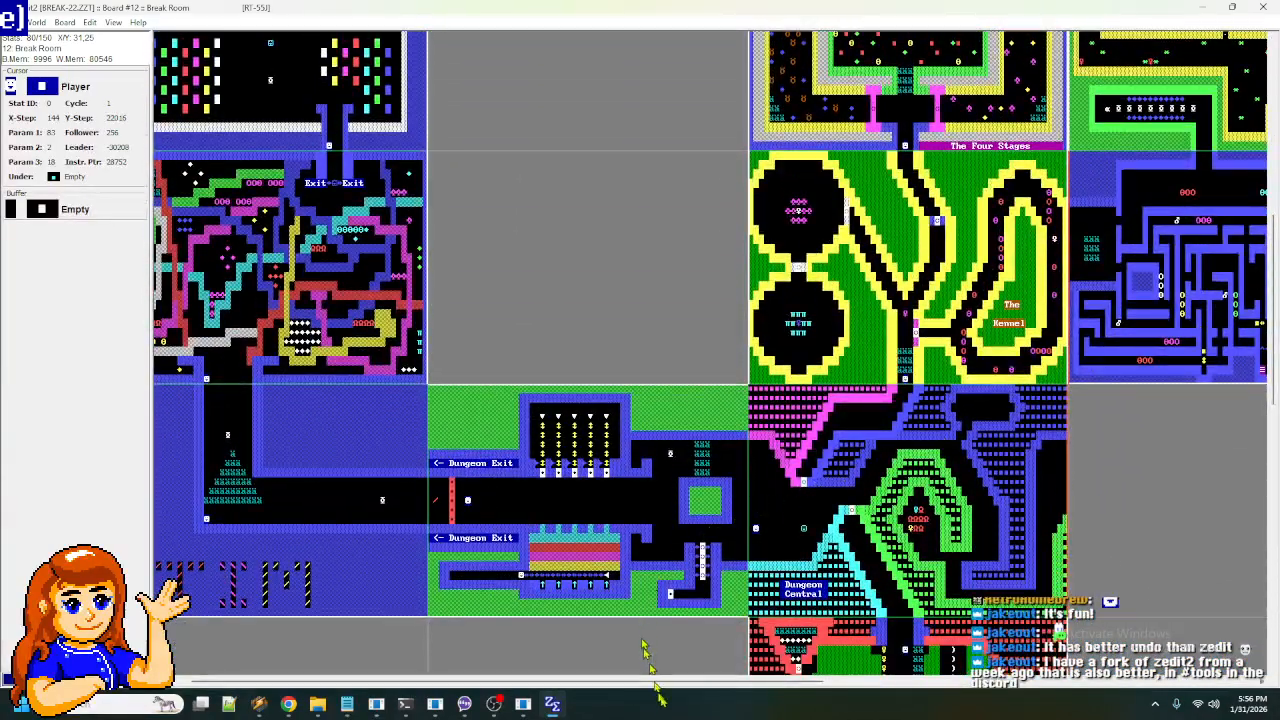
pyautogui.moveTo(655, 690); pyautogui.dragTo(1128, 549)
pyautogui.scroll(-20, 1272, 430)
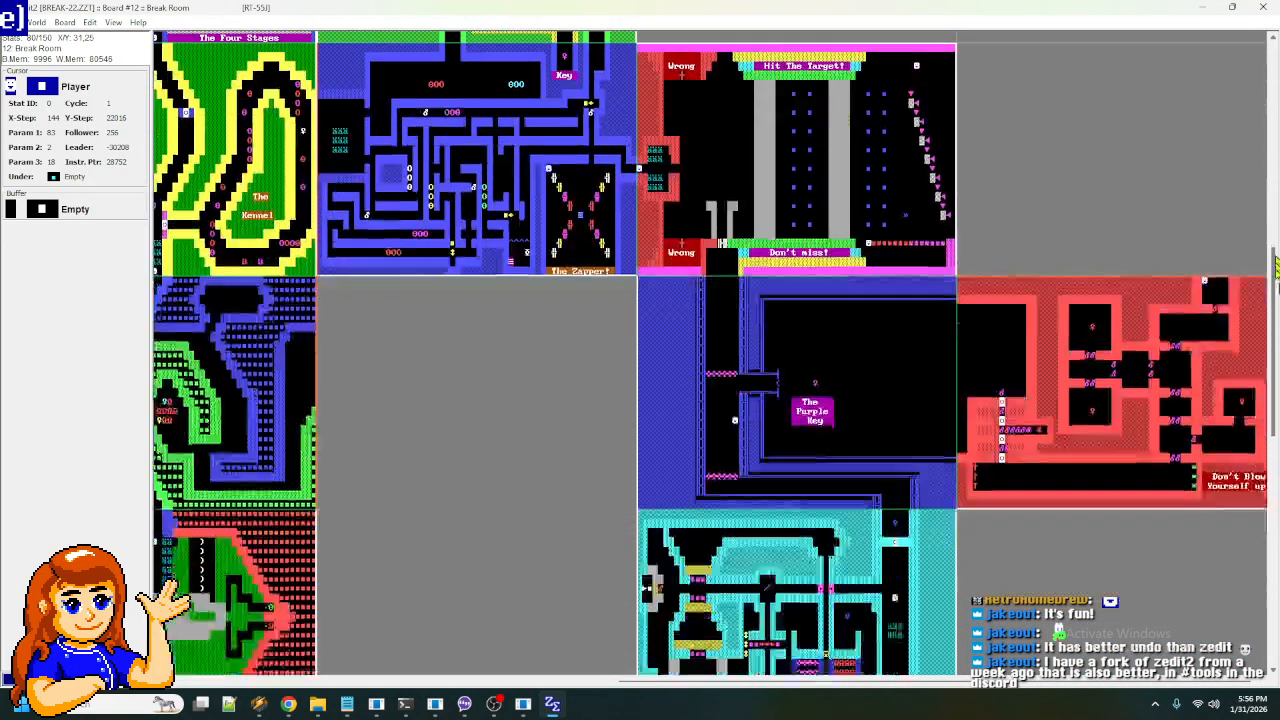
pyautogui.moveTo(1274, 430); pyautogui.dragTo(1273, 48)
pyautogui.moveTo(898, 684); pyautogui.dragTo(400, 690)
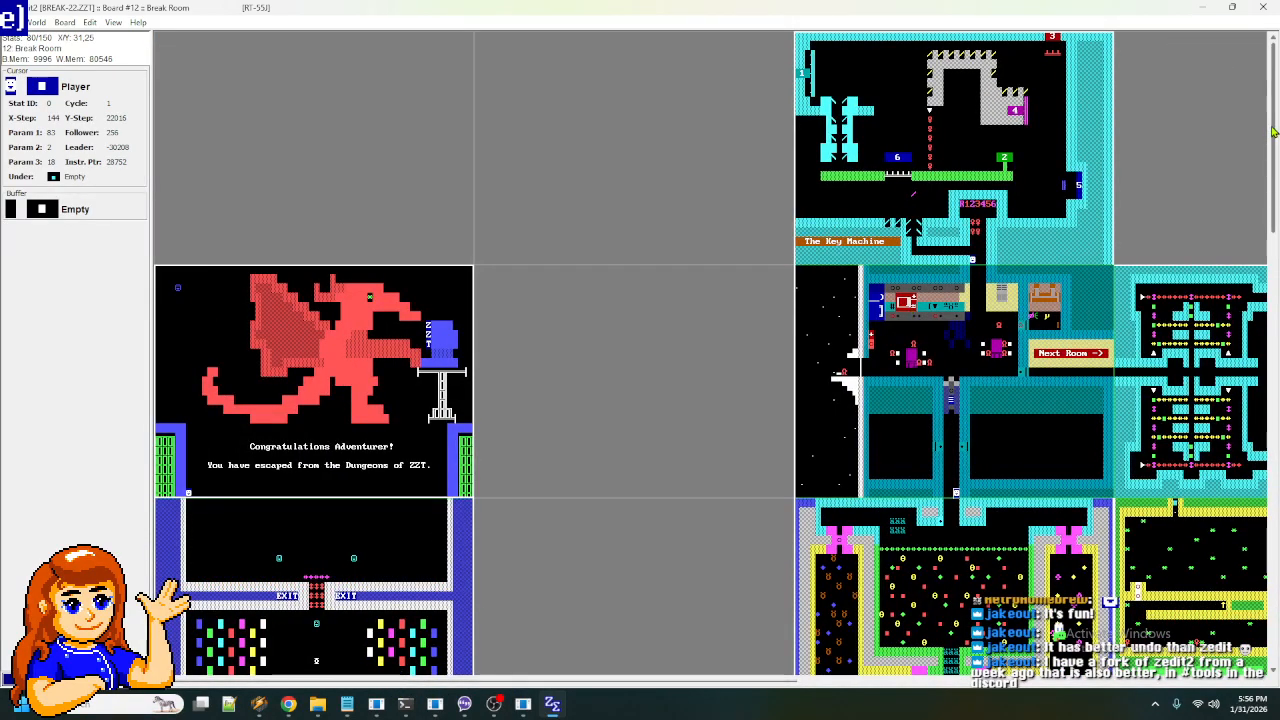
# - Examine the southern boards, view the atlas zoomed out as an overview, and zoom in on the Break Room and Puzzling? boards
pyautogui.moveTo(1274, 131); pyautogui.dragTo(1266, 605)
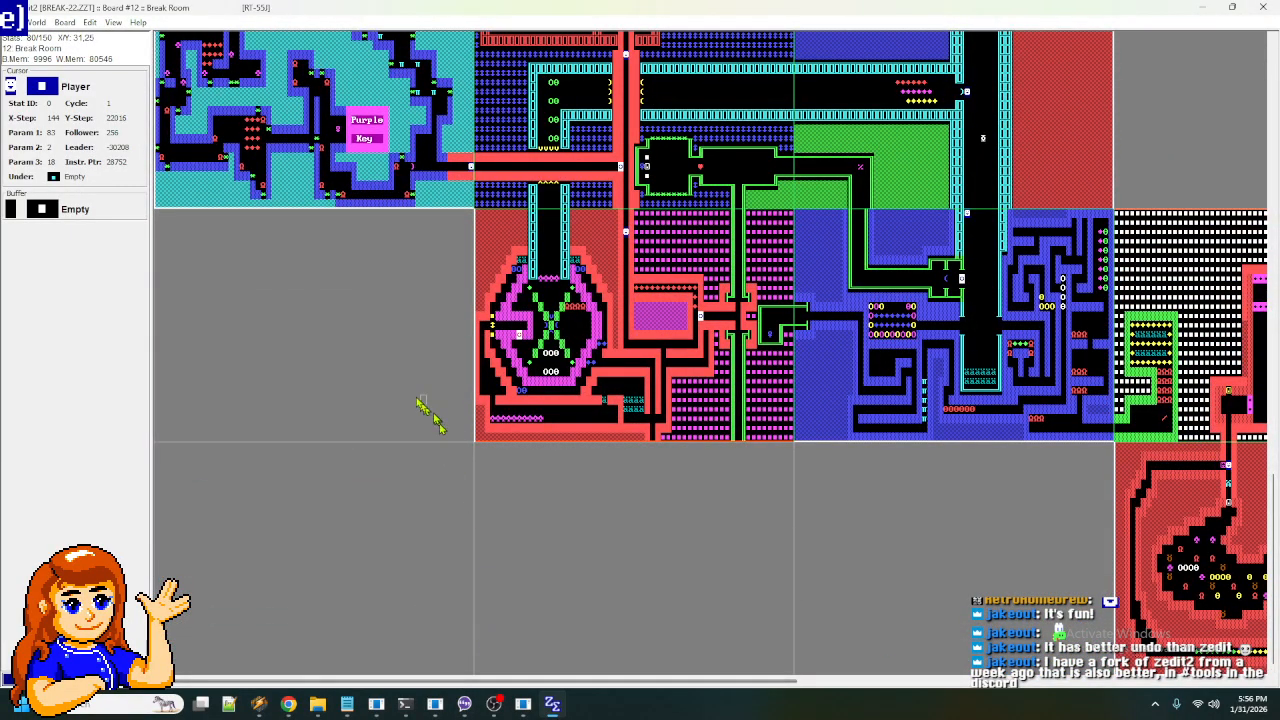
pyautogui.scroll(-1, 443, 457)
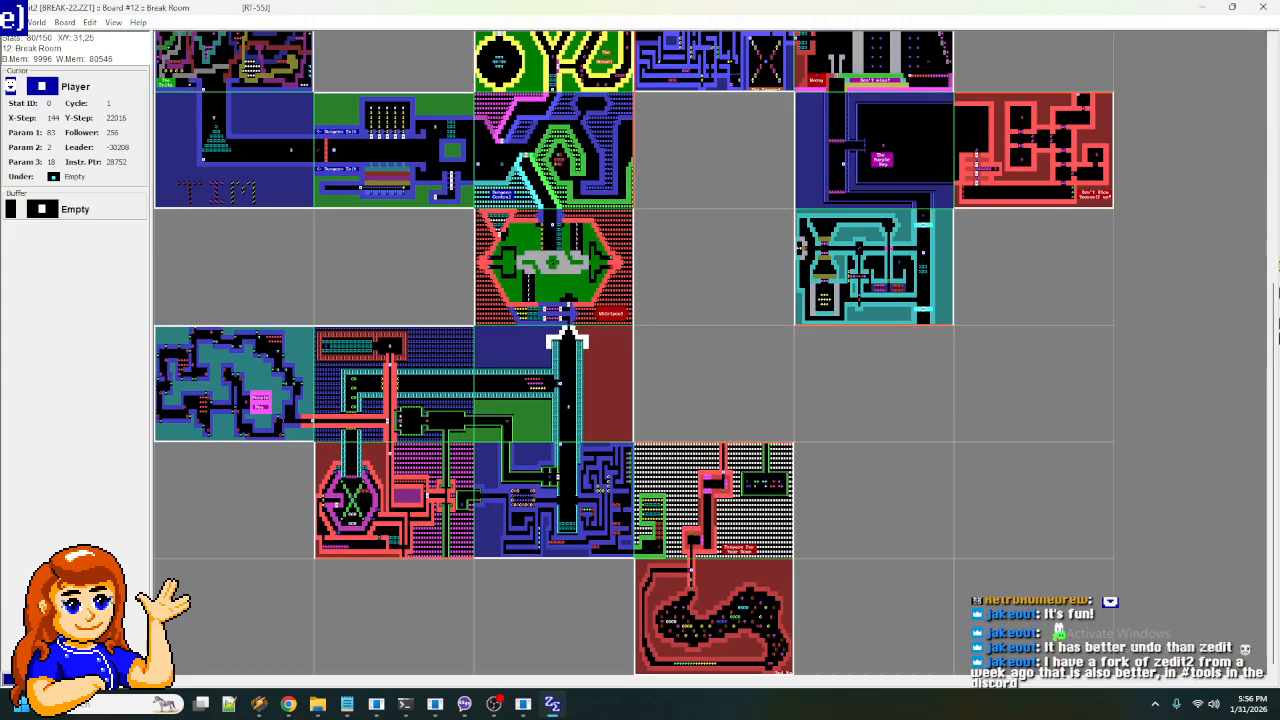
pyautogui.scroll(3, 562, 332)
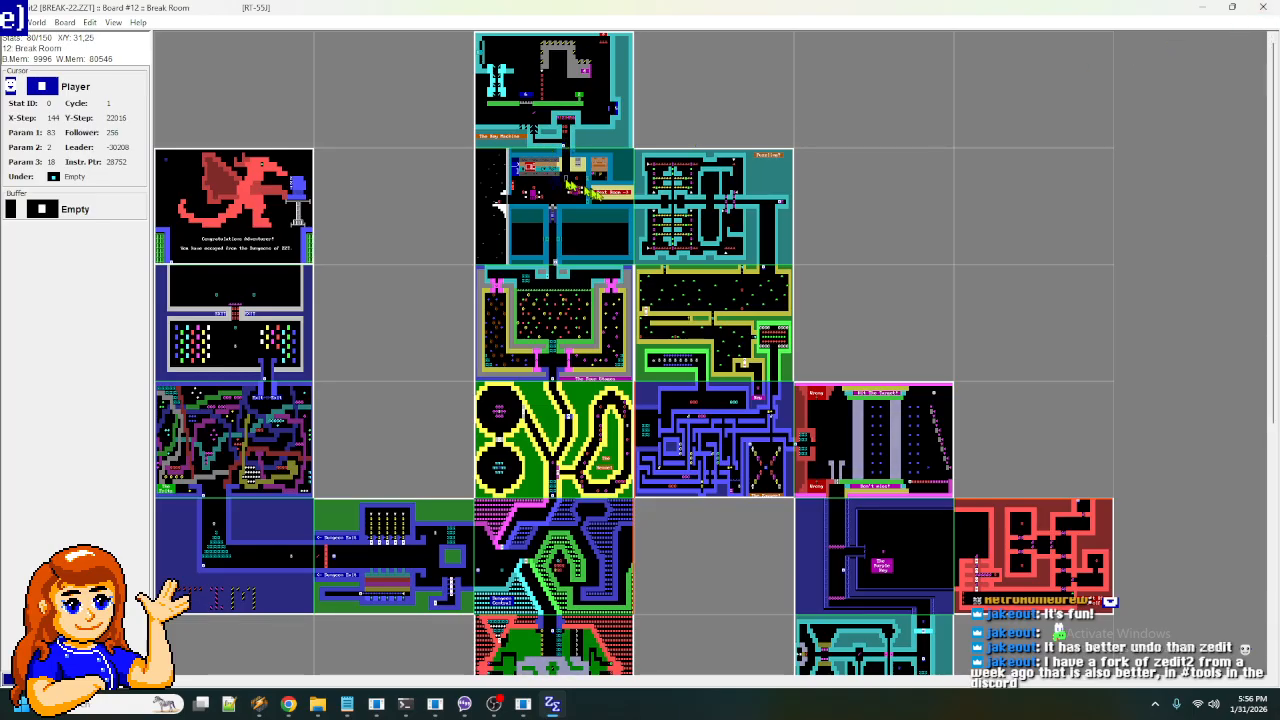
pyautogui.scroll(2, 577, 148)
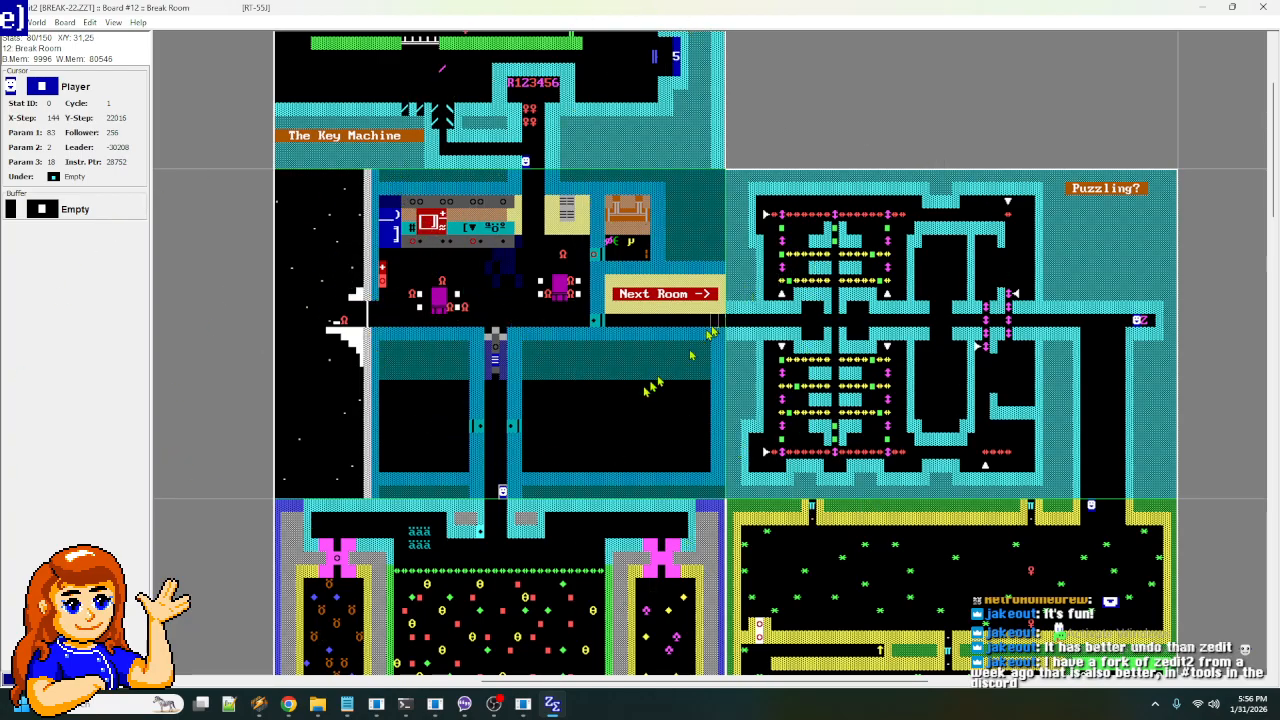
# - Switch to the KevEdit window with BELOW-01 and page through its boards to N of Kennel
pyautogui.moveTo(444, 711)
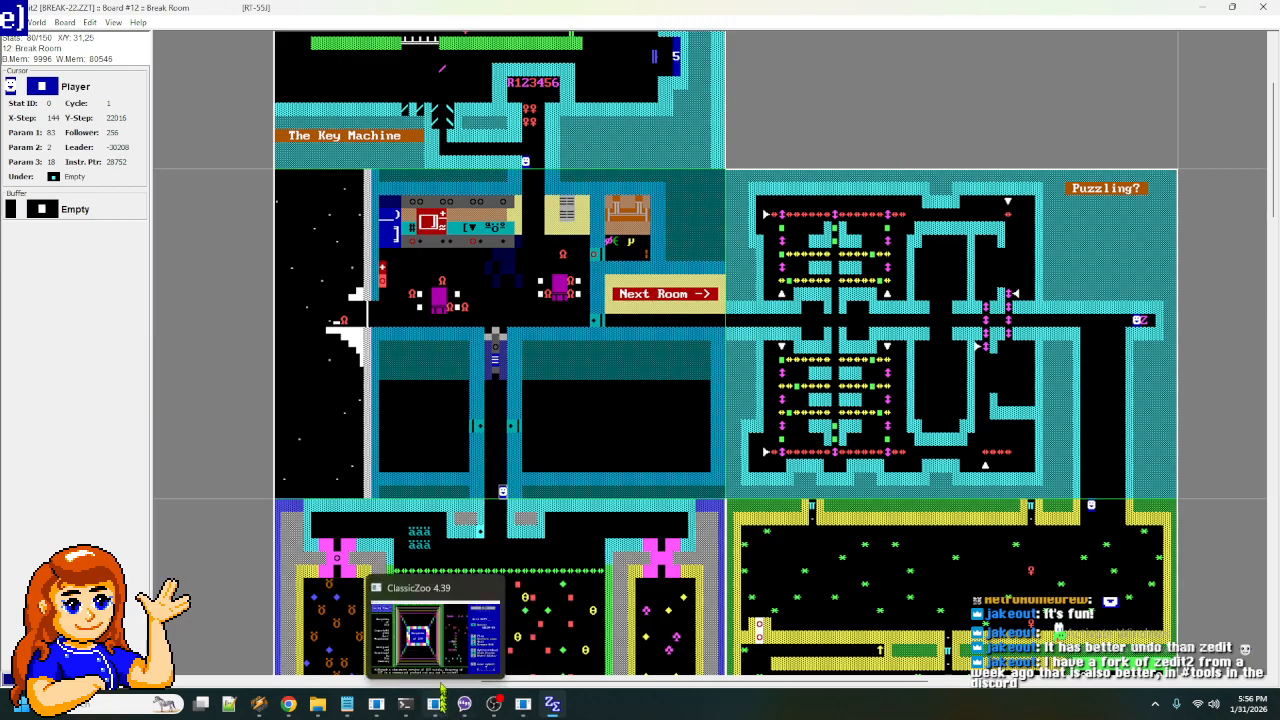
pyautogui.moveTo(388, 710)
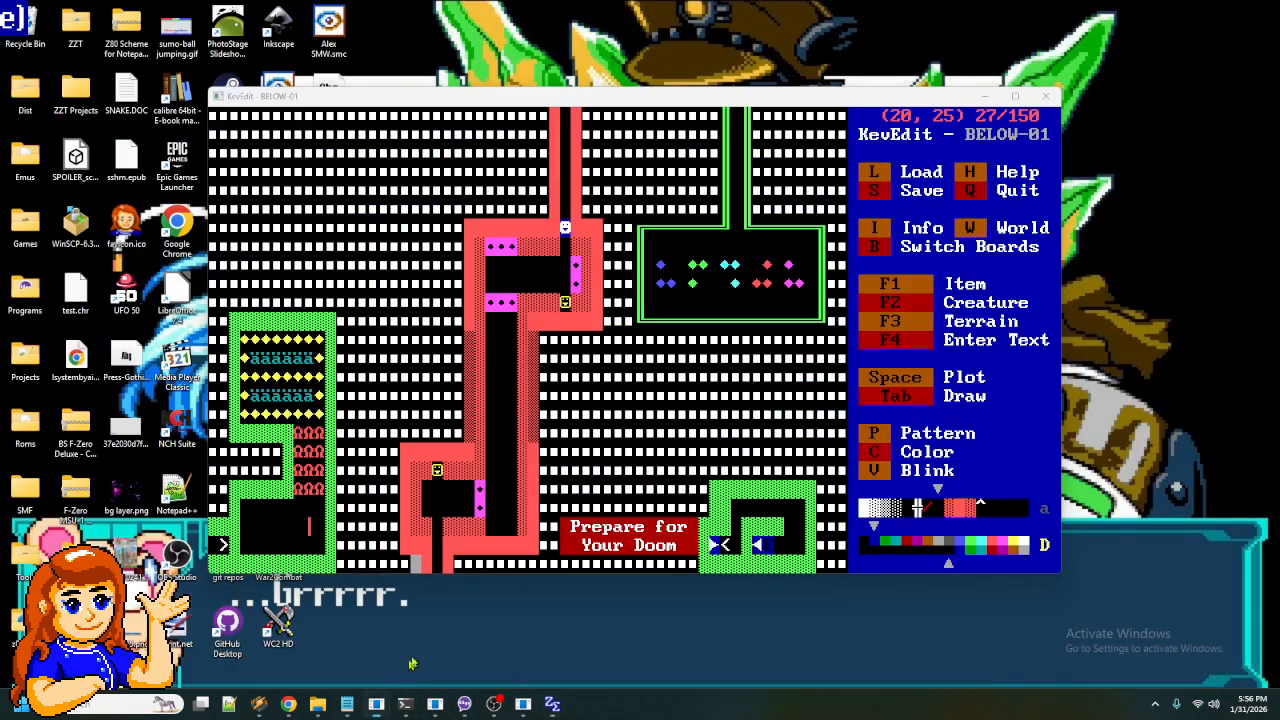
pyautogui.click(442, 628)
pyautogui.press('pagedown')
pyautogui.press('pagedown')
pyautogui.press('pagedown')
pyautogui.press('pagedown')
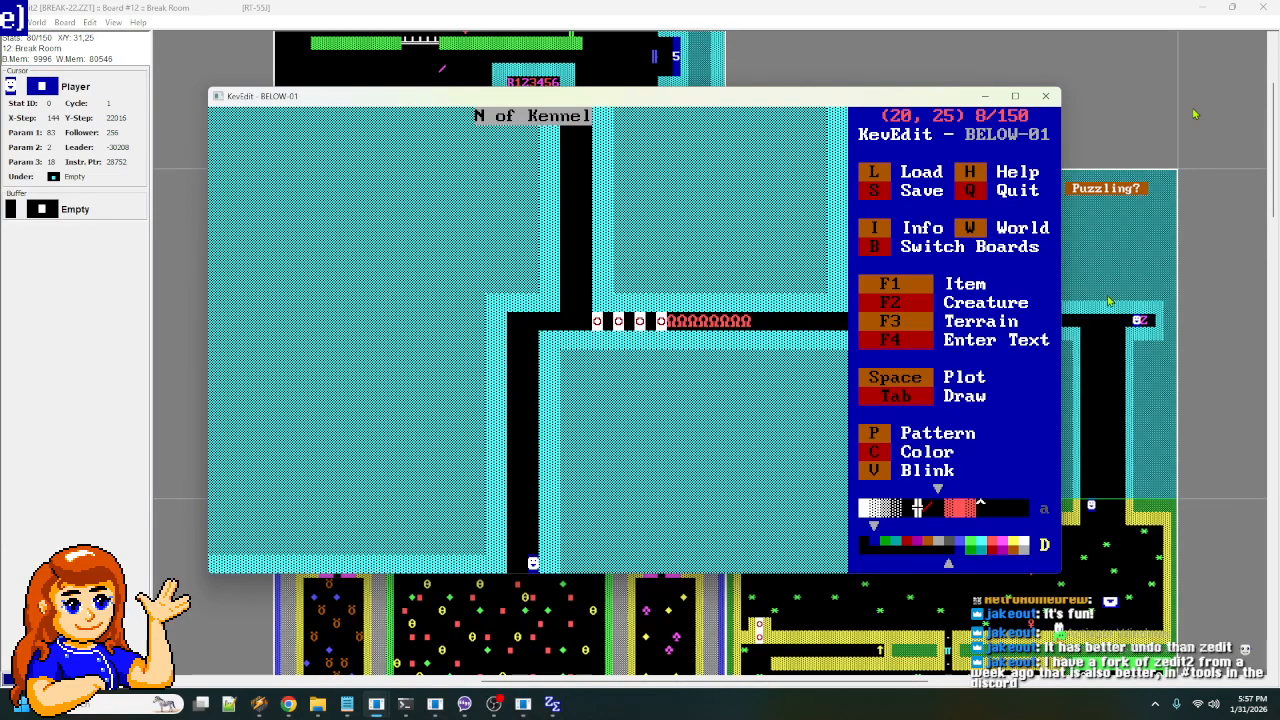
# - Move the cursor across the N of Kennel board to the corridor cell beside the row of doors
pyautogui.press('Up')
pyautogui.press('Up')
pyautogui.press('Up')
pyautogui.press('Up')
pyautogui.press('Up')
pyautogui.press('Up')
pyautogui.press('Up')
pyautogui.press('Up')
pyautogui.press('Up')
pyautogui.press('Up')
pyautogui.press('Up')
pyautogui.press('Up')
pyautogui.press('Up')
pyautogui.press('Up')
pyautogui.press('Up')
pyautogui.press('Up')
pyautogui.press('Up')
pyautogui.press('Up')
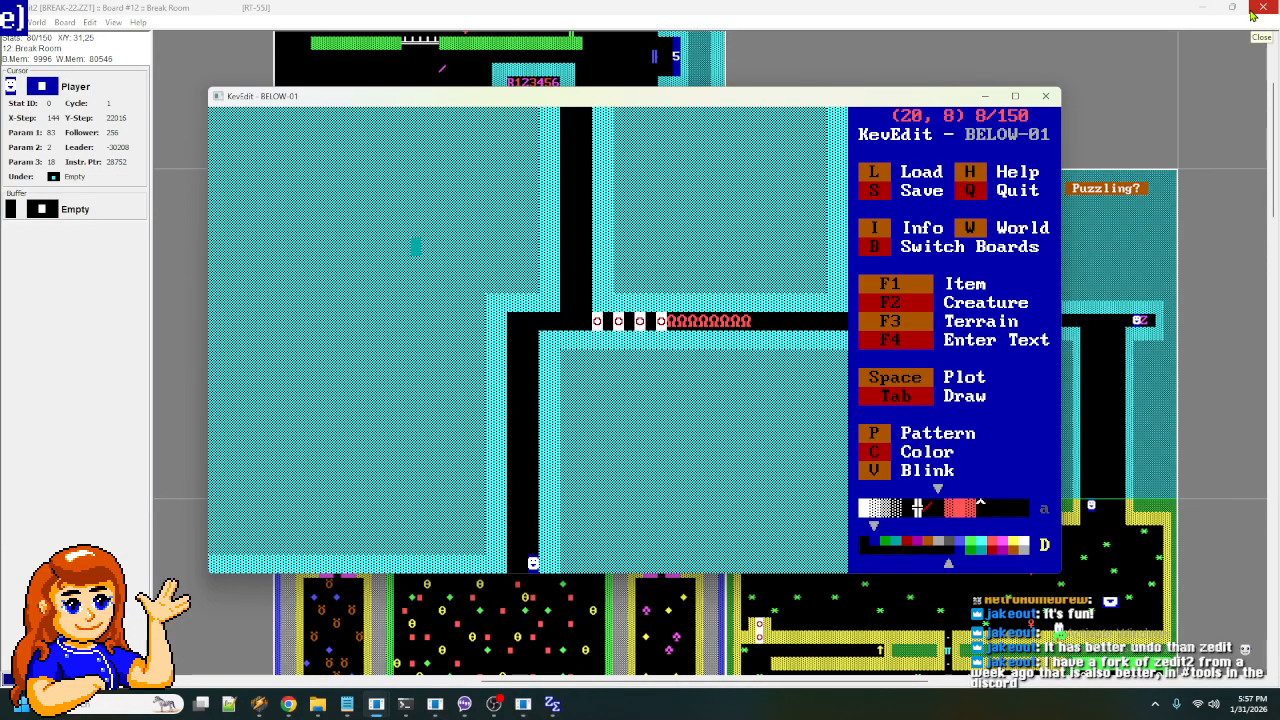
pyautogui.press('Down')
pyautogui.press('Right')
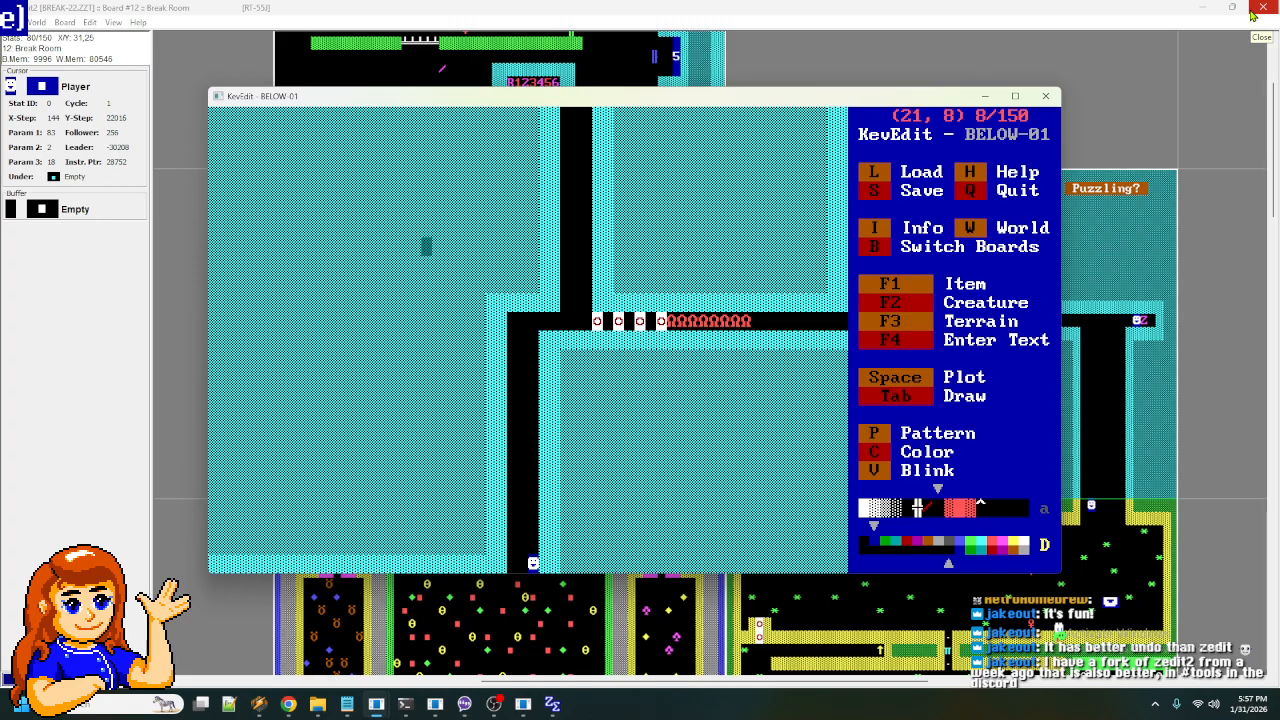
pyautogui.press('Right')
pyautogui.press('Right')
pyautogui.press('Right')
pyautogui.press('Right')
pyautogui.press('Right')
pyautogui.press('Right')
pyautogui.press('Right')
pyautogui.press('Right')
pyautogui.press('Right')
pyautogui.press('Right')
pyautogui.press('Right')
pyautogui.press('Right')
pyautogui.press('Right')
pyautogui.press('Right')
pyautogui.press('Down')
pyautogui.press('Down')
pyautogui.press('Down')
pyautogui.press('Down')
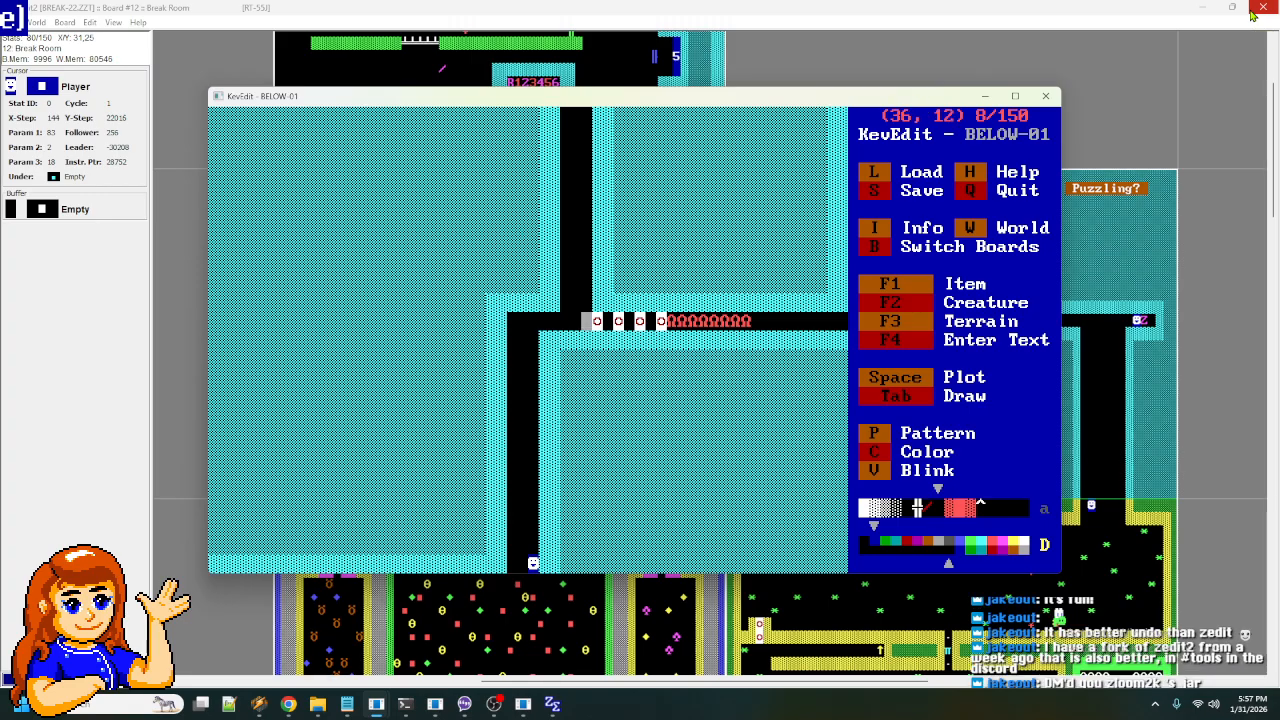
# - Trace the north corridor and the passage around the row of doors with the cursor
pyautogui.press('Up')
pyautogui.press('Up')
pyautogui.press('Up')
pyautogui.press('Up')
pyautogui.press('Up')
pyautogui.press('Up')
pyautogui.press('Up')
pyautogui.press('Up')
pyautogui.press('Up')
pyautogui.press('Up')
pyautogui.press('Up')
pyautogui.press('Down')
pyautogui.press('Down')
pyautogui.press('Down')
pyautogui.press('Down')
pyautogui.press('Down')
pyautogui.press('Down')
pyautogui.press('Down')
pyautogui.press('Down')
pyautogui.press('Down')
pyautogui.press('Down')
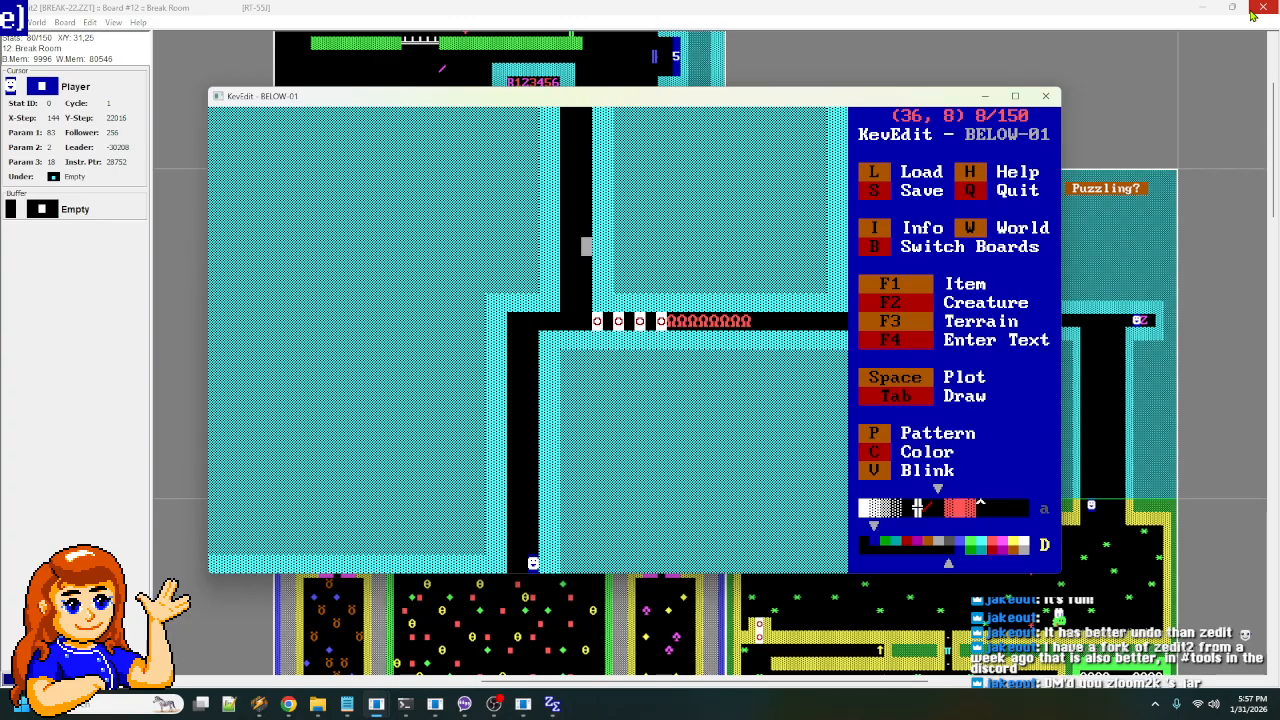
pyautogui.press('Right')
pyautogui.press('Right')
pyautogui.press('Right')
pyautogui.press('Right')
pyautogui.press('Right')
pyautogui.press('Right')
pyautogui.press('Left')
pyautogui.press('Left')
pyautogui.press('Left')
pyautogui.press('Left')
pyautogui.press('Left')
pyautogui.press('Left')
pyautogui.press('Left')
pyautogui.press('Left')
pyautogui.press('Left')
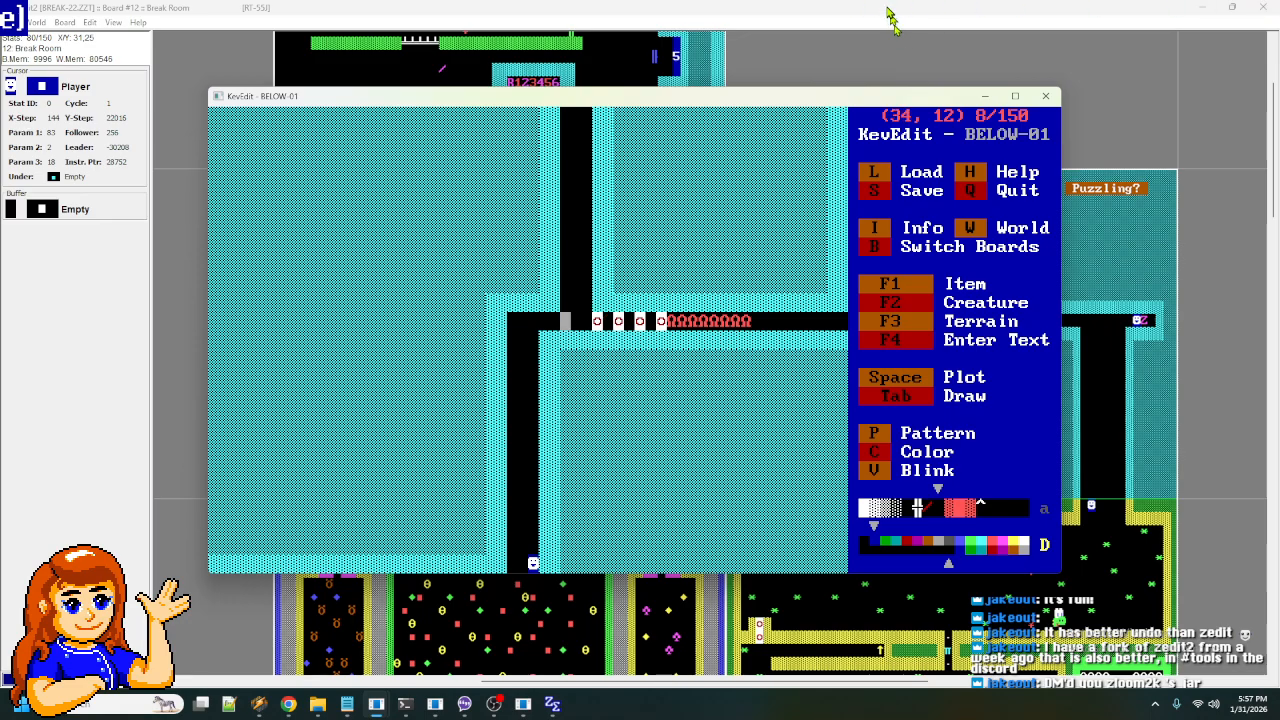
# - Switch back to the zedit2 atlas and inspect the doors and the object near Next Room on the Break Room board
pyautogui.press('q')
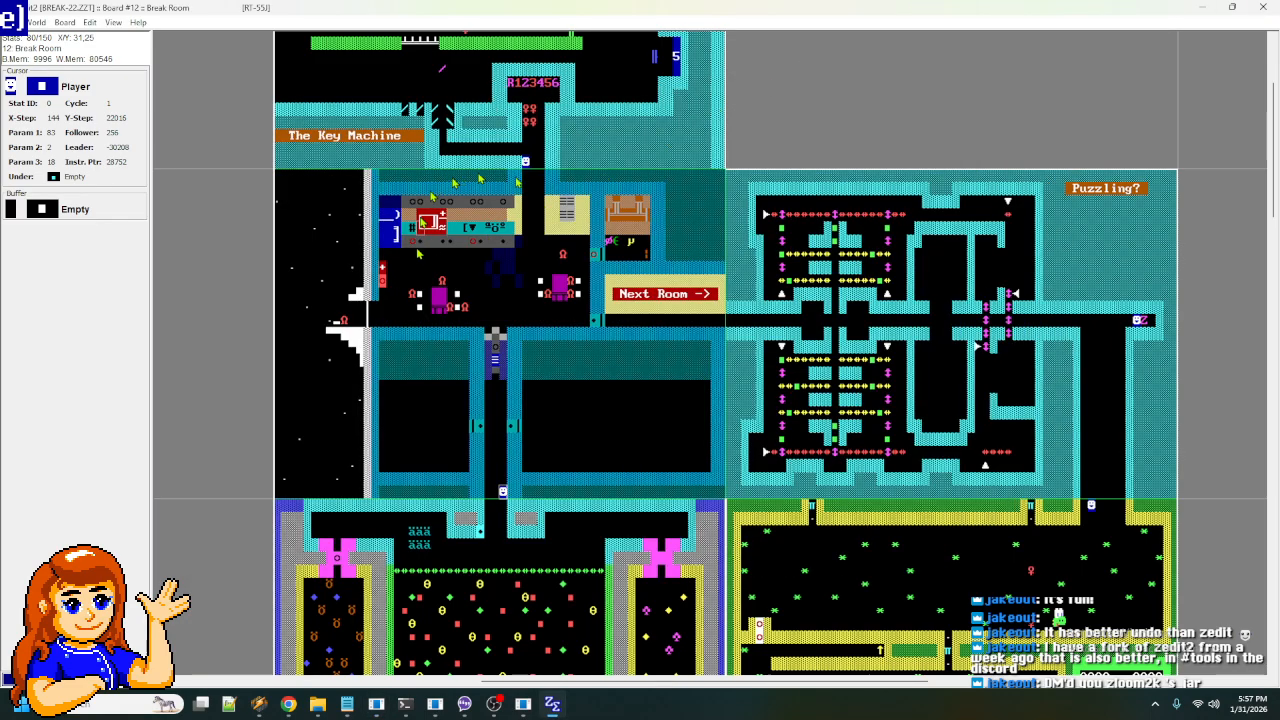
pyautogui.click(594, 255)
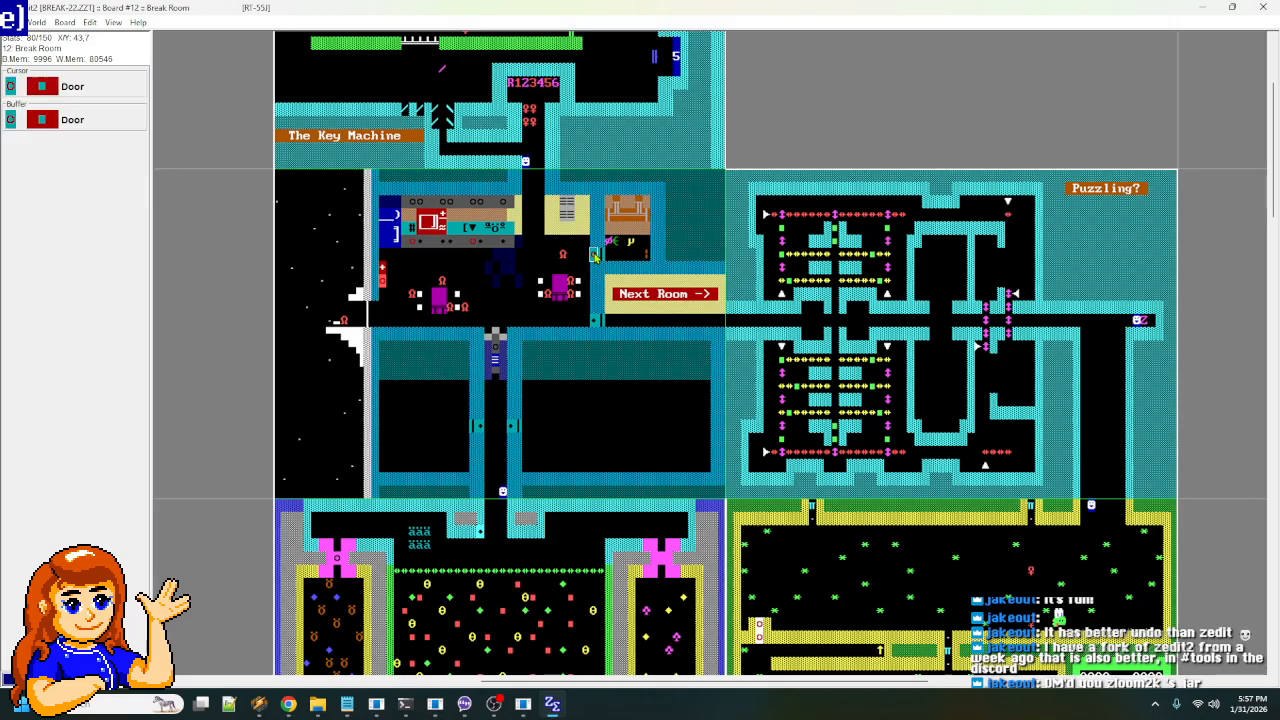
pyautogui.click(409, 245)
pyautogui.click(415, 244)
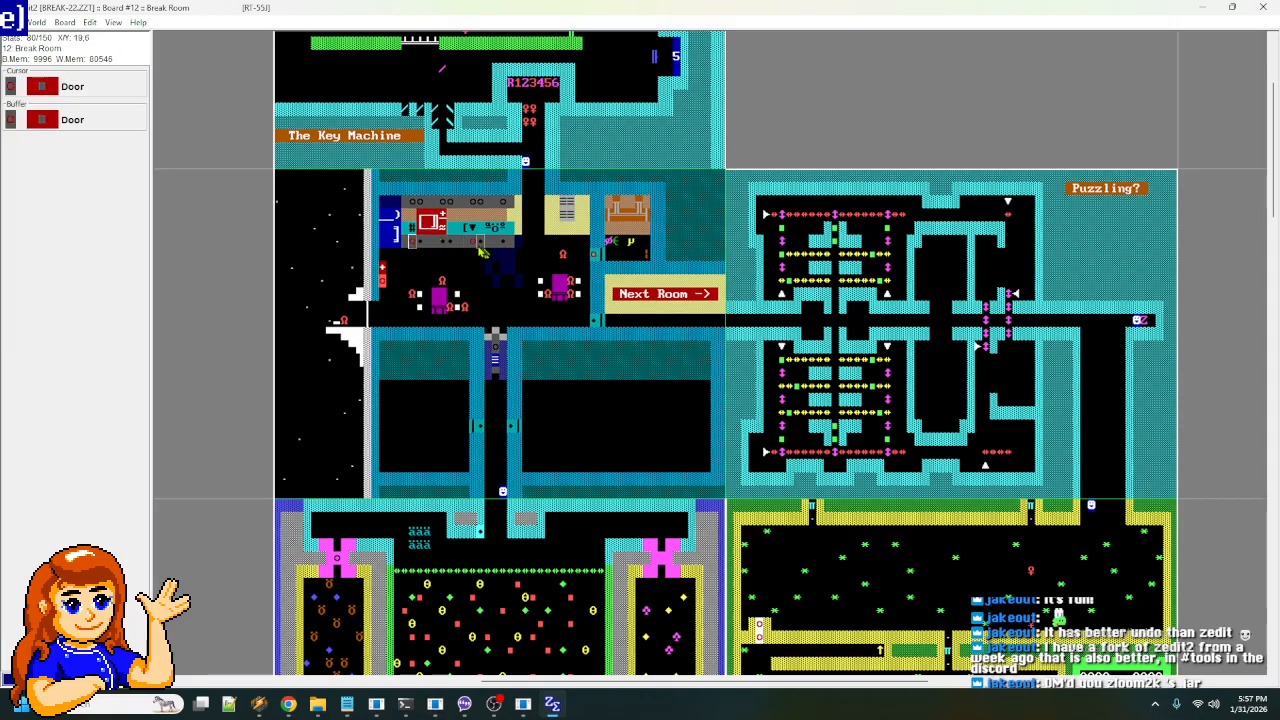
pyautogui.click(476, 246)
pyautogui.click(381, 281)
pyautogui.click(411, 243)
pyautogui.click(474, 244)
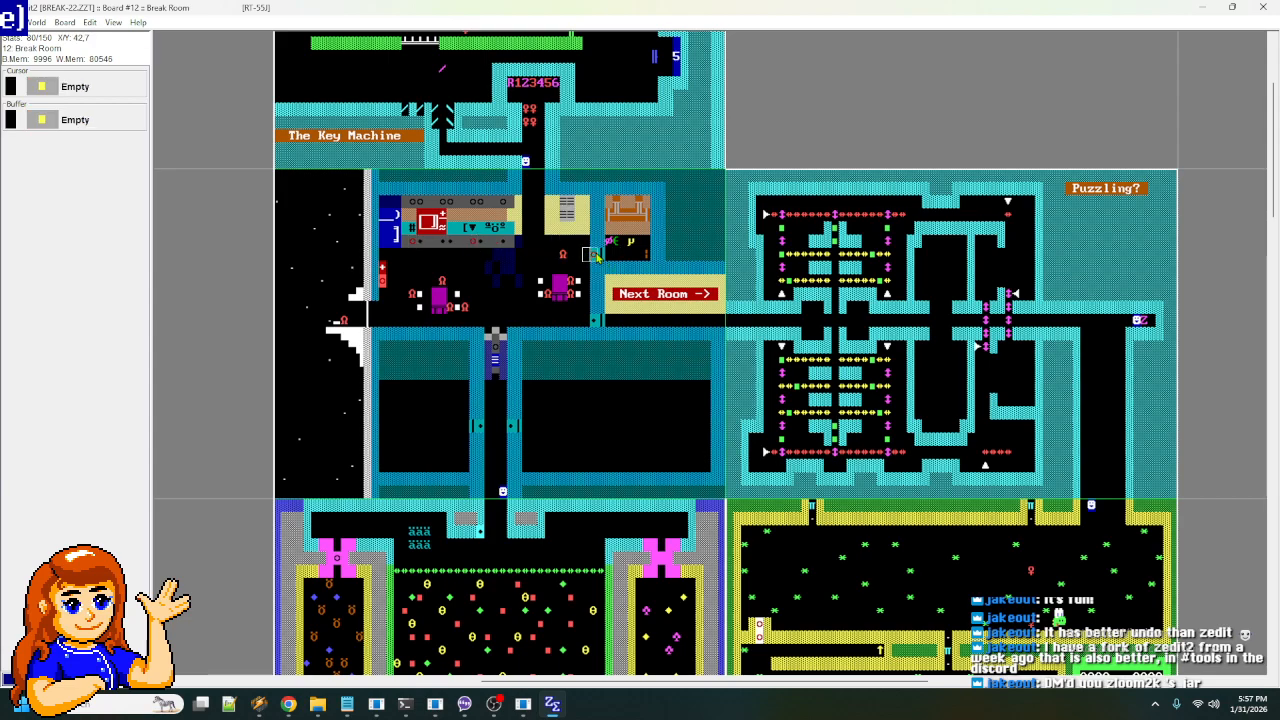
pyautogui.click(593, 320)
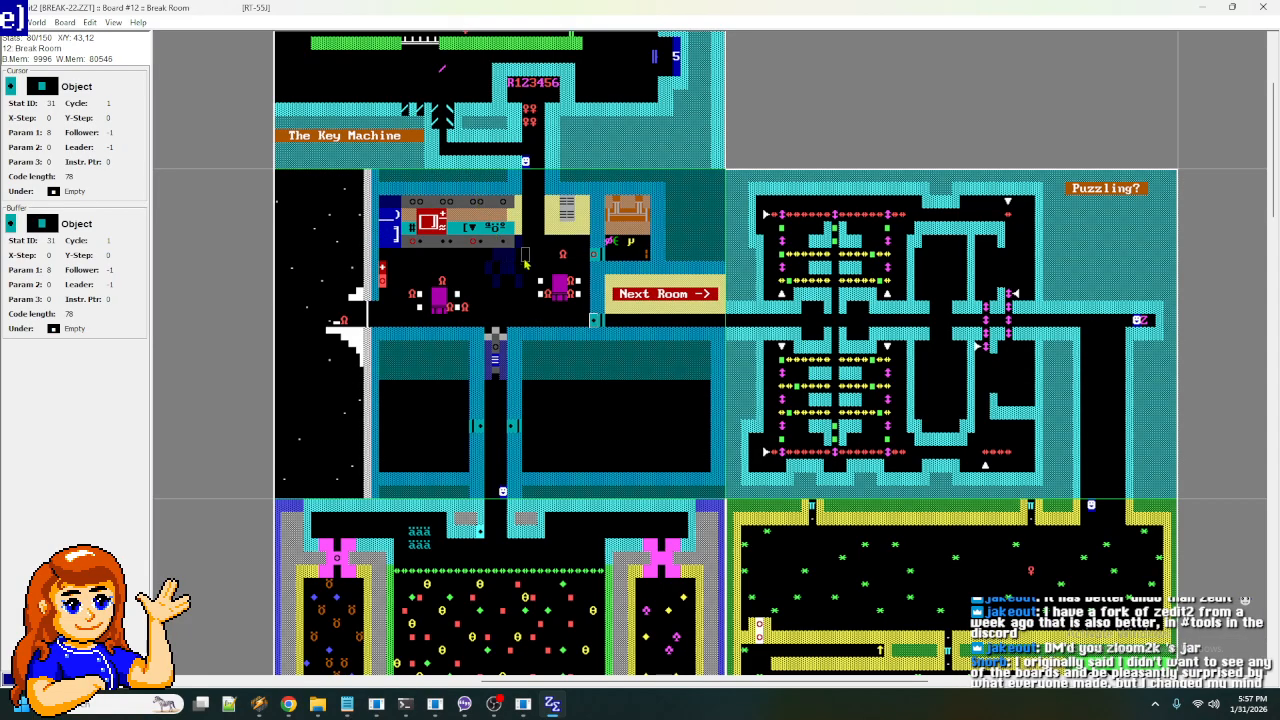
# - Draw freehand cyan Normal walls over the eastern maze section of the Puzzling? board
pyautogui.keyDown('ctrl'); pyautogui.scroll(-2, 451, 266); pyautogui.keyUp('ctrl')
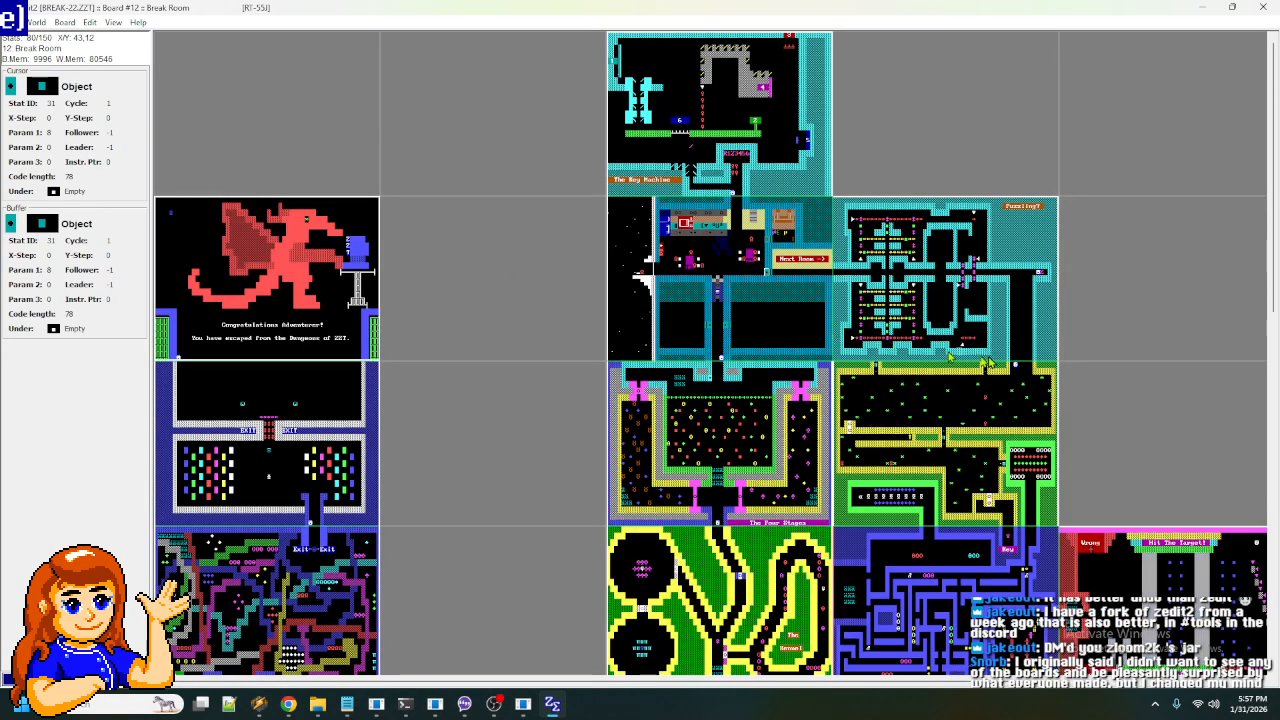
pyautogui.keyDown('ctrl'); pyautogui.scroll(1, 948, 355); pyautogui.keyUp('ctrl')
pyautogui.moveTo(586, 247)
pyautogui.mouseDown()
pyautogui.moveTo(680, 258)
pyautogui.moveTo(605, 268)
pyautogui.moveTo(622, 125)
pyautogui.moveTo(596, 175)
pyautogui.moveTo(688, 170)
pyautogui.moveTo(650, 205)
pyautogui.moveTo(731, 254)
pyautogui.moveTo(686, 256)
pyautogui.mouseUp()
pyautogui.press('Up')
pyautogui.press('Up')
pyautogui.press('Up')
pyautogui.press('Right')
pyautogui.press('Right')
pyautogui.press('Up')
pyautogui.press('Up')
pyautogui.press('Up')
pyautogui.press('Up')
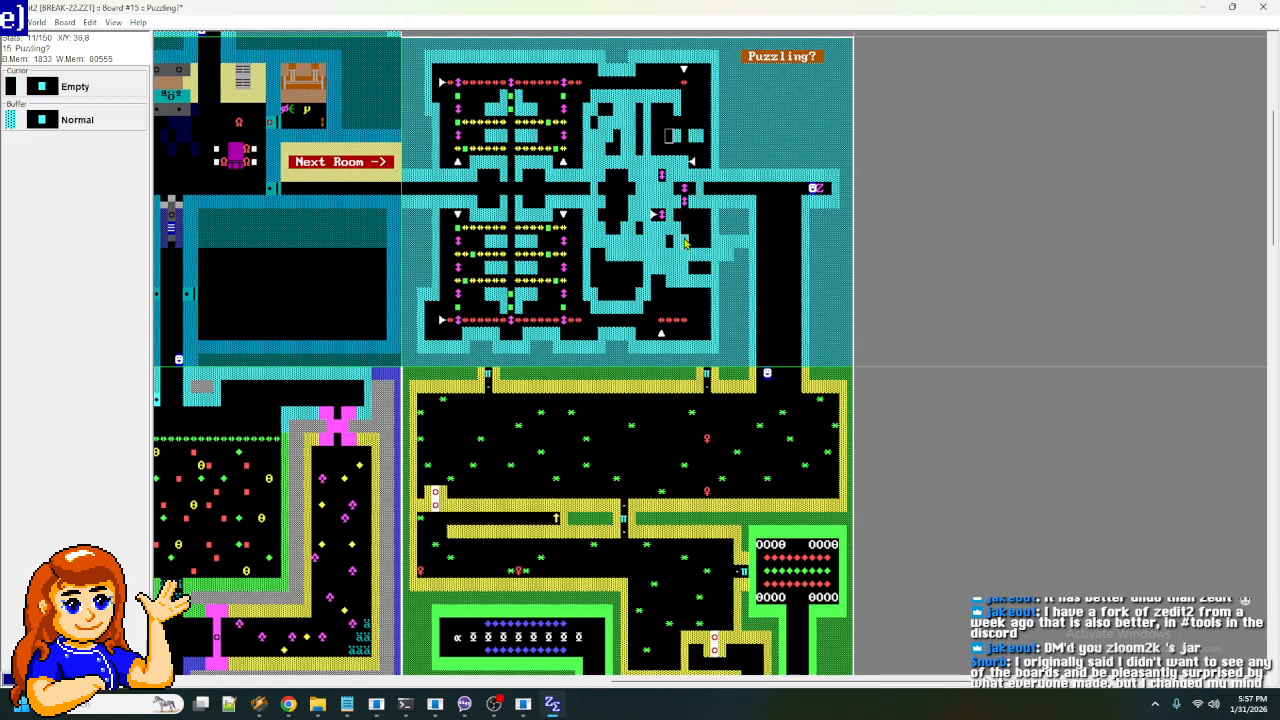
# - Add short cyan Normal wall stubs in the corridor leading south on the Puzzling? board
pyautogui.press('Left')
pyautogui.press('Left')
pyautogui.press('Left')
pyautogui.press('Left')
pyautogui.press('Down')
pyautogui.press('Right')
pyautogui.press('Right')
pyautogui.press('Right')
pyautogui.press('Right')
pyautogui.press('Right')
pyautogui.press('Right')
pyautogui.press('Right')
pyautogui.press('Right')
pyautogui.press('Right')
pyautogui.press('Down')
pyautogui.press('Down')
pyautogui.press('Down')
pyautogui.press('Down')
pyautogui.press('Down')
pyautogui.press('Down')
pyautogui.press('Down')
pyautogui.press('Down')
pyautogui.press('Down')
pyautogui.press('Down')
pyautogui.press('Down')
pyautogui.press('Down')
pyautogui.press('Down')
pyautogui.press('Left')
pyautogui.press('Left')
pyautogui.press('Left')
pyautogui.press('Left')
pyautogui.press('Left')
pyautogui.press('Right')
pyautogui.press('Right')
pyautogui.press('Up')
pyautogui.press('Down')
pyautogui.press('Down')
pyautogui.press('Left')
pyautogui.press('Up')
pyautogui.press('Up')
pyautogui.press('Up')
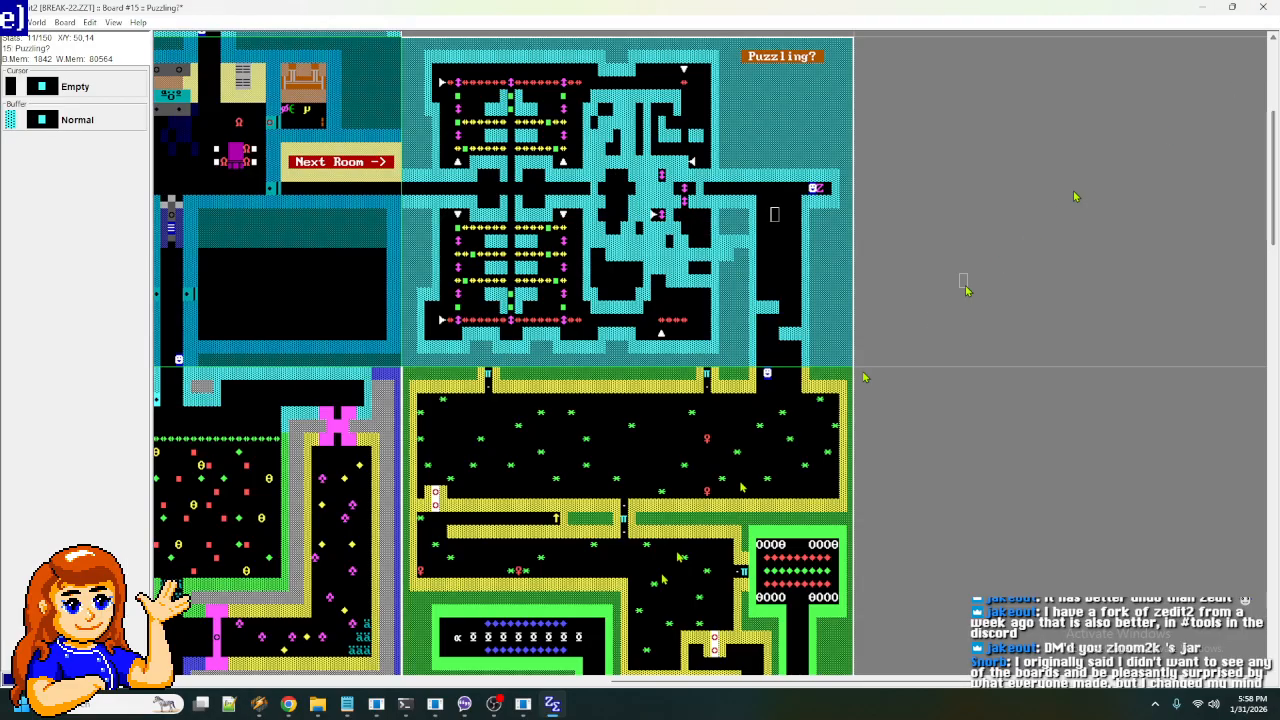
# - View the whole atlas as an overview, and examine the southern Prepare for Your Doom and Red Key boards up close
pyautogui.hotkey('ctrl', '-')
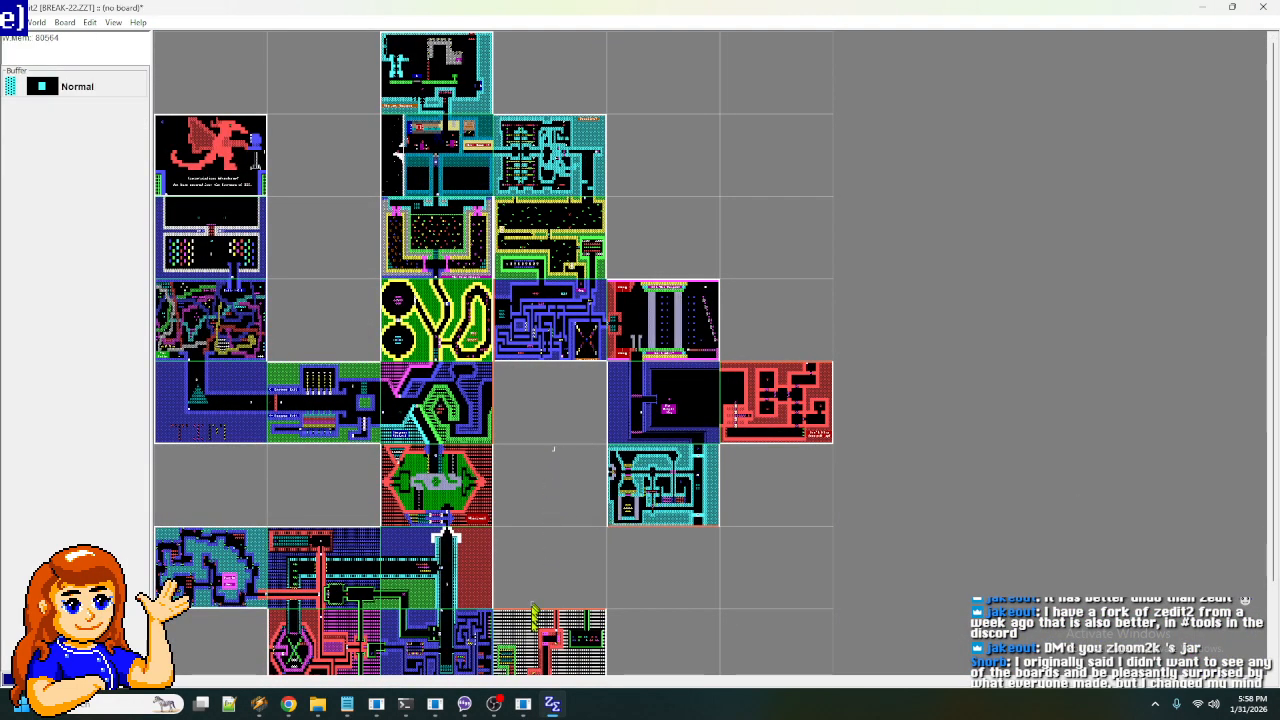
pyautogui.hotkey('ctrl', '-')
pyautogui.hotkey('ctrl', '-')
pyautogui.hotkey('ctrl', '+')
pyautogui.hotkey('ctrl', '+')
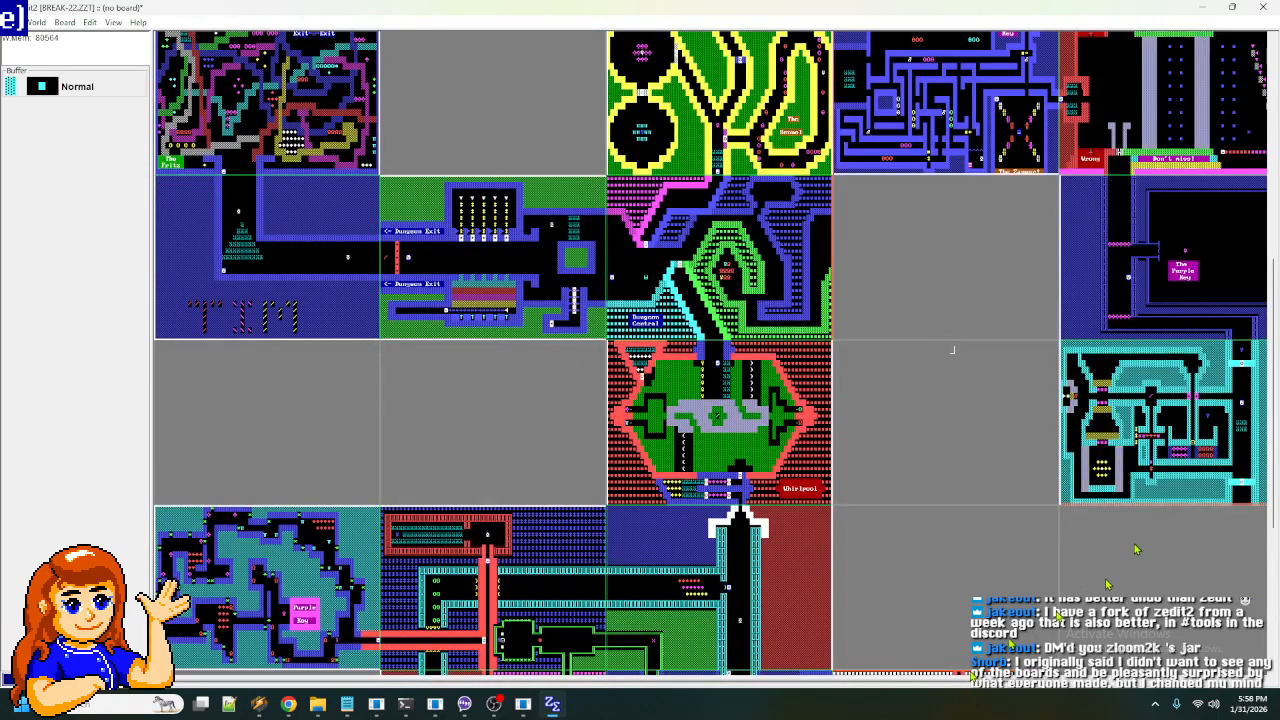
pyautogui.scroll(-3, 950, 349)
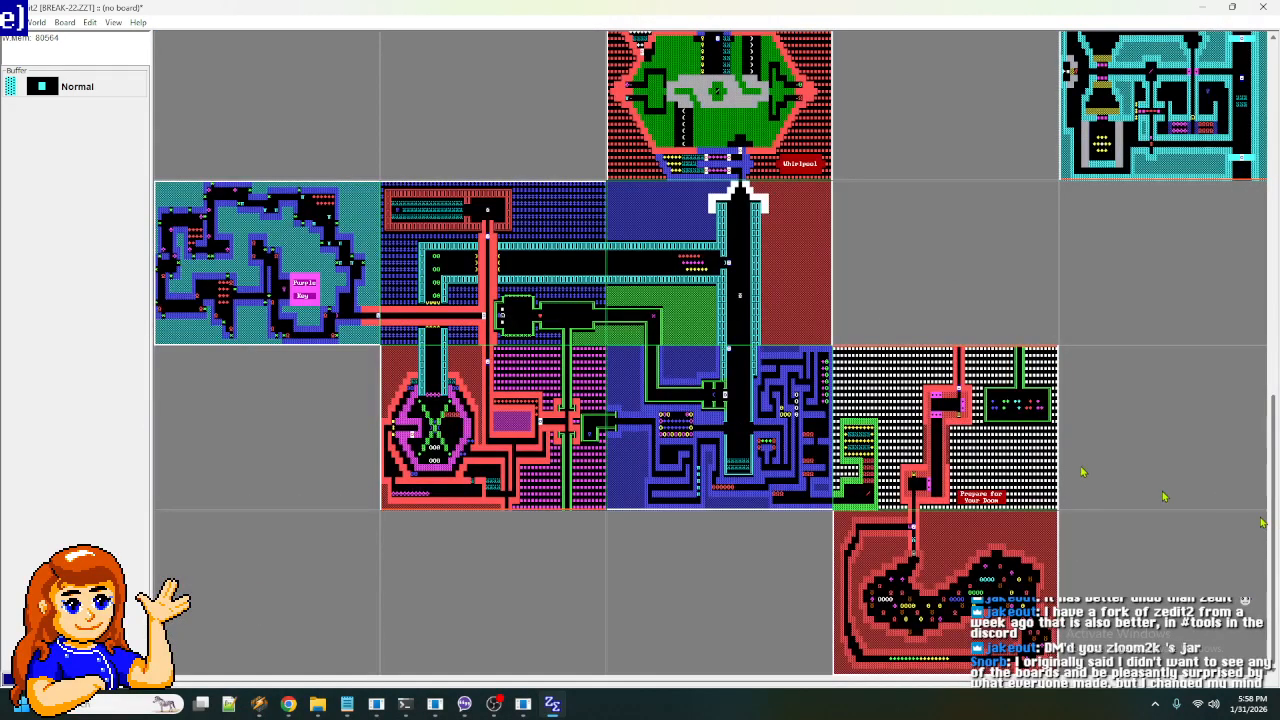
pyautogui.hotkey('ctrl', '+')
pyautogui.hotkey('ctrl', '+')
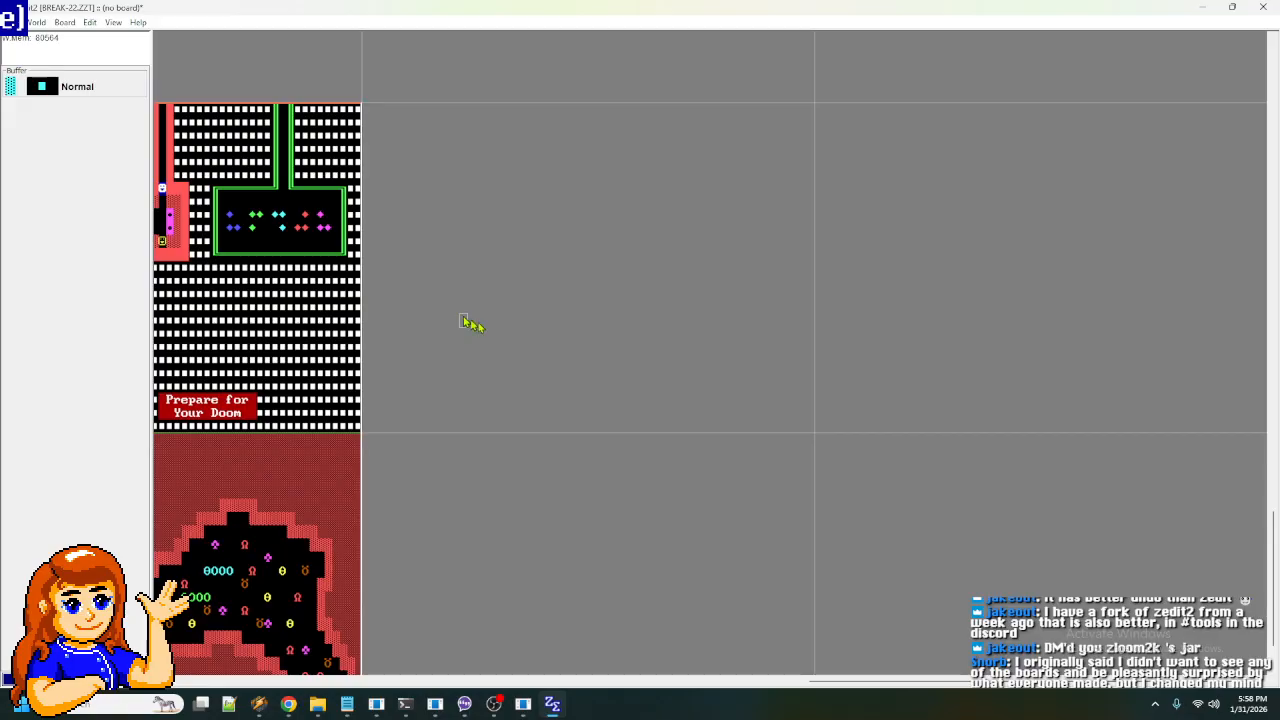
pyautogui.moveTo(829, 681); pyautogui.dragTo(603, 681)
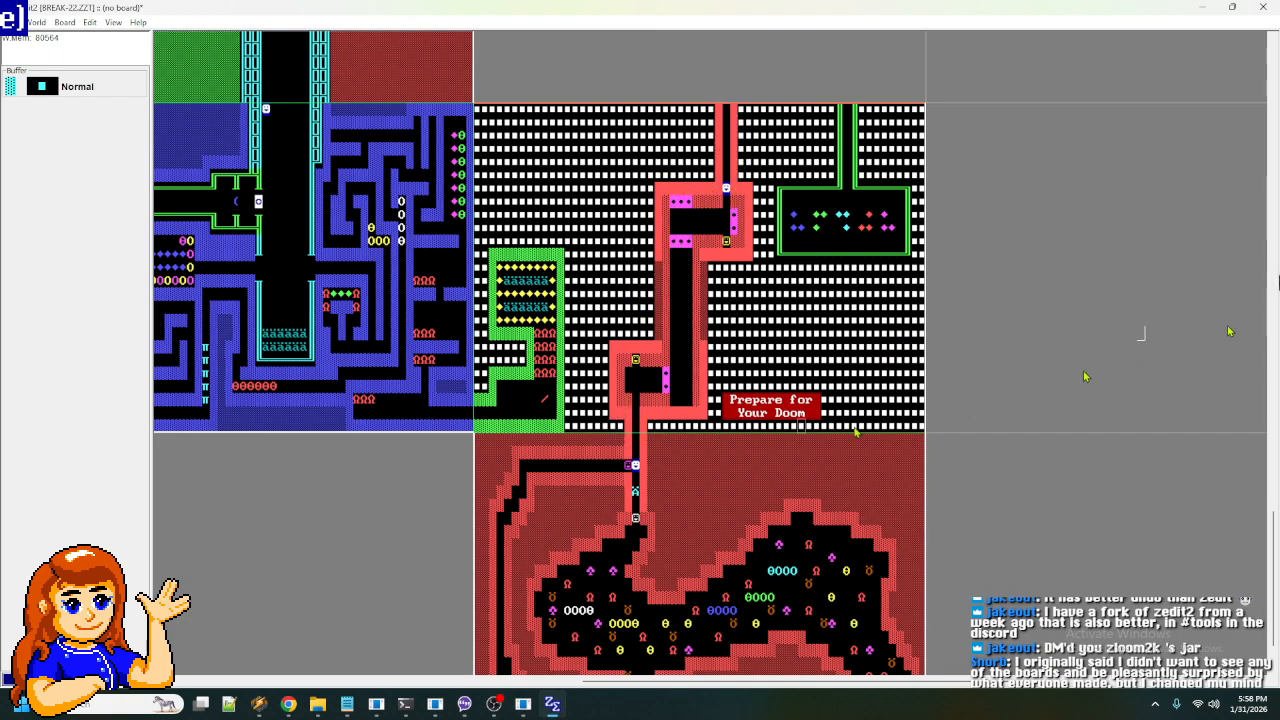
pyautogui.moveTo(1274, 518); pyautogui.dragTo(1274, 560)
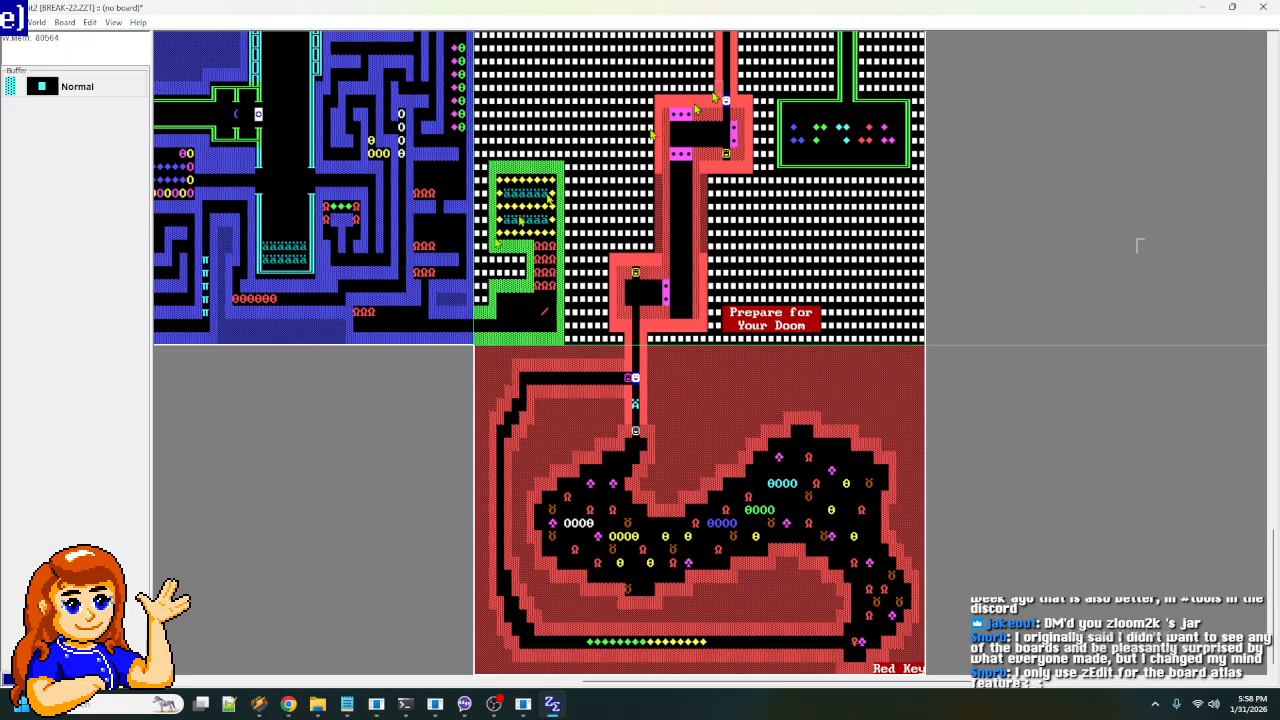
# - Minimize the zedit2 atlas to return to KevEdit, and shift the KevEdit window slightly
pyautogui.click(1200, 9)
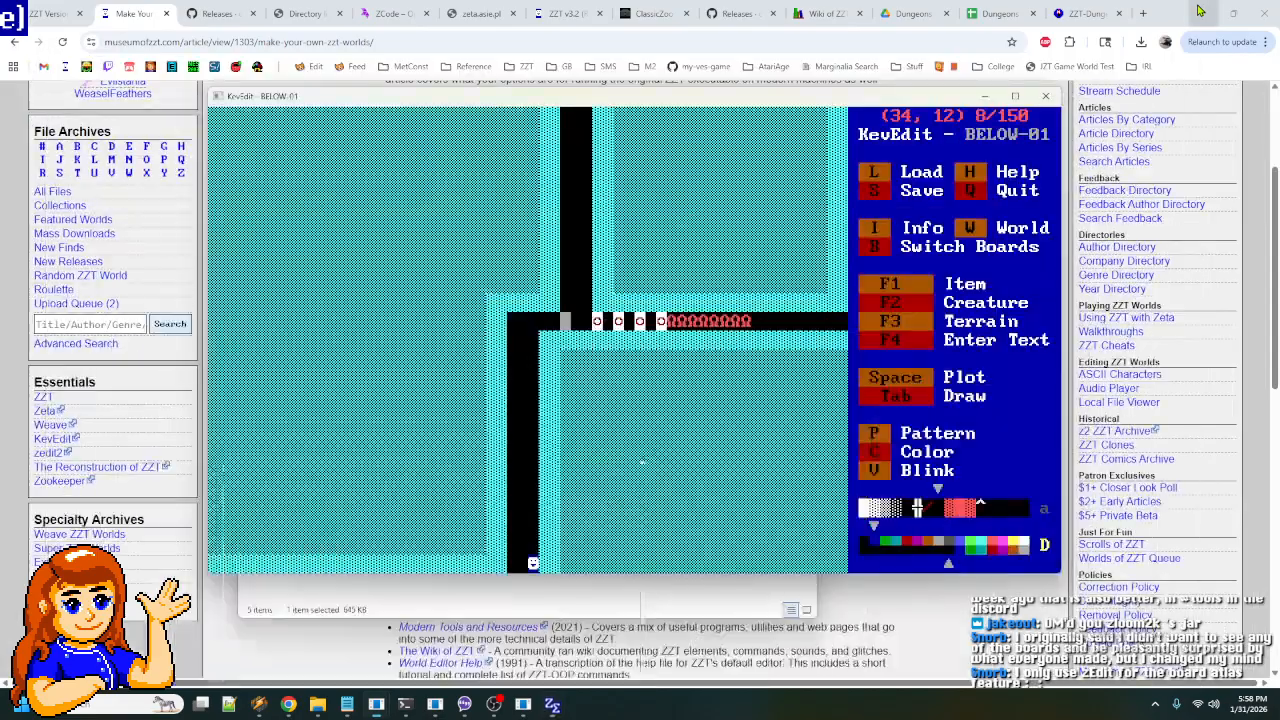
pyautogui.moveTo(700, 104); pyautogui.dragTo(705, 103)
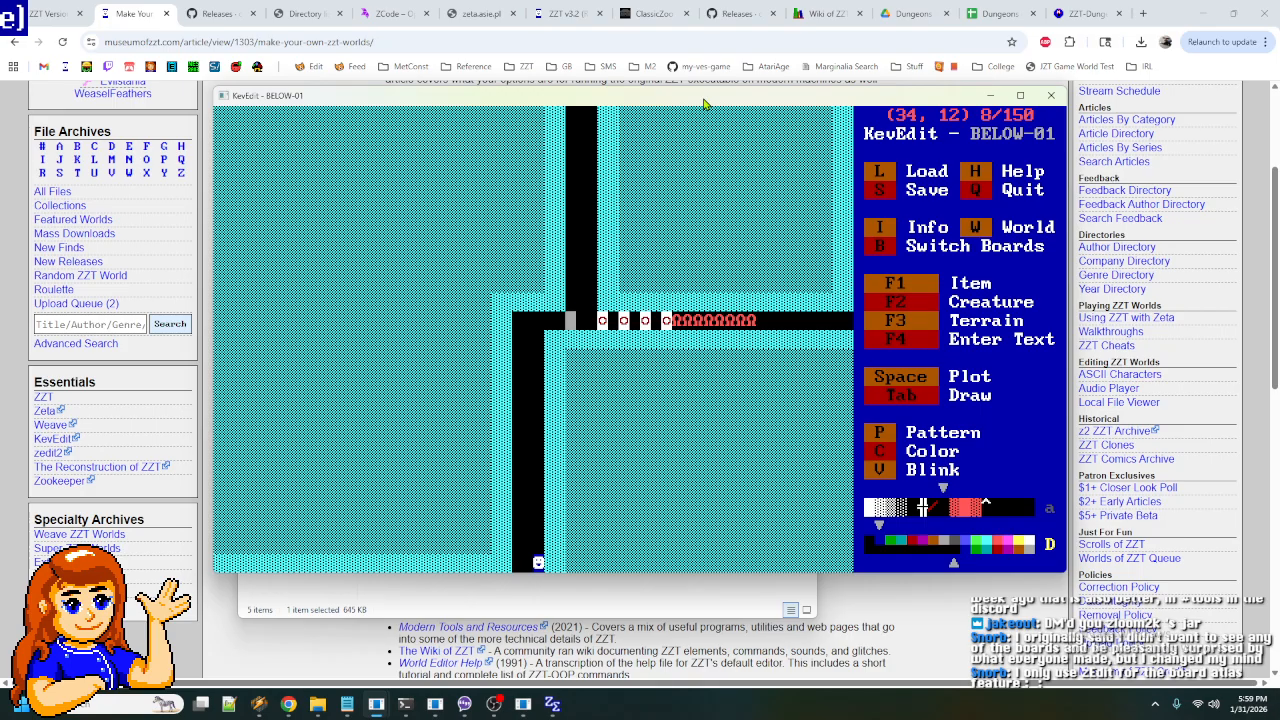
# - Page through the boards of BELOW-01 past Dung-UR to the Below Dungeon board, and look over its upper corridor area
pyautogui.press('pagedown')
pyautogui.press('pagedown')
pyautogui.press('pagedown')
pyautogui.press('pagedown')
pyautogui.press('pagedown')
pyautogui.press('pagedown')
pyautogui.press('pagedown')
pyautogui.press('pagedown')
pyautogui.press('pagedown')
pyautogui.press('pagedown')
pyautogui.press('pagedown')
pyautogui.press('pagedown')
pyautogui.press('pagedown')
pyautogui.press('pagedown')
pyautogui.press('pagedown')
pyautogui.press('pagedown')
pyautogui.press('pagedown')
pyautogui.press('pagedown')
pyautogui.press('pagedown')
pyautogui.press('pagedown')
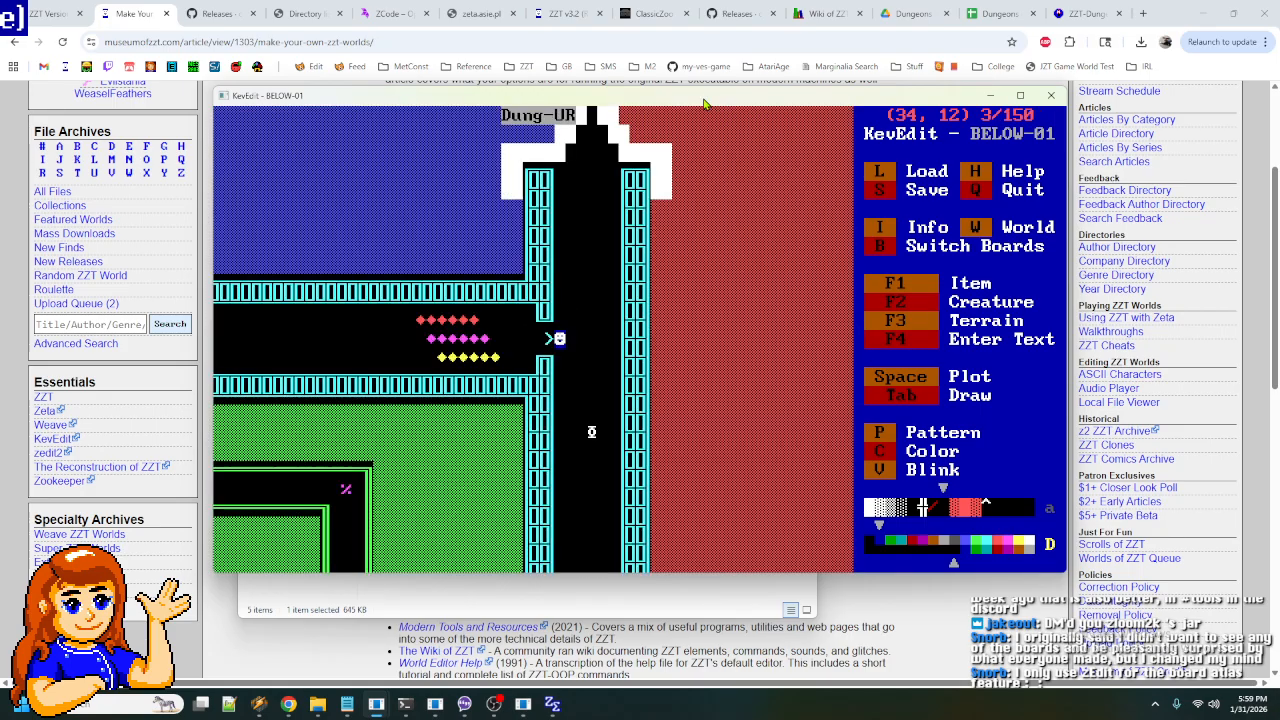
pyautogui.press('pagedown')
pyautogui.press('pagedown')
pyautogui.press('pagedown')
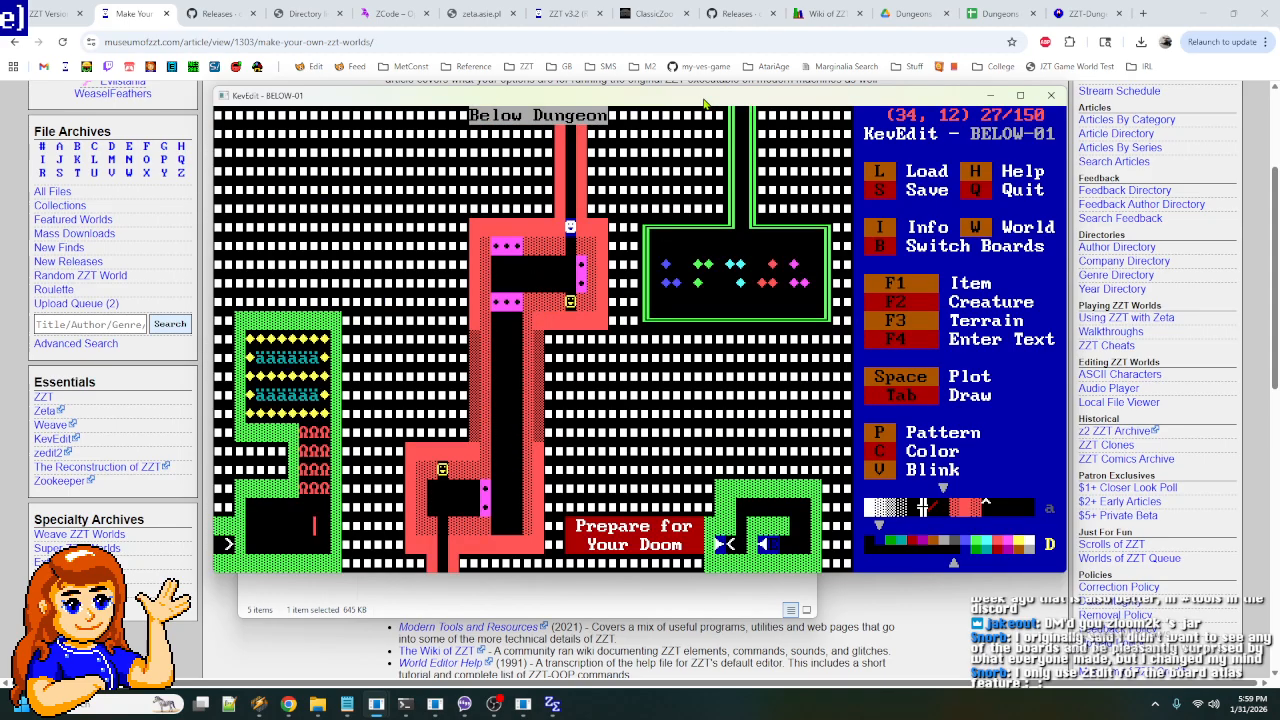
pyautogui.press('Left')
pyautogui.press('Left')
pyautogui.press('Up')
pyautogui.press('Up')
pyautogui.press('Up')
pyautogui.press('Left')
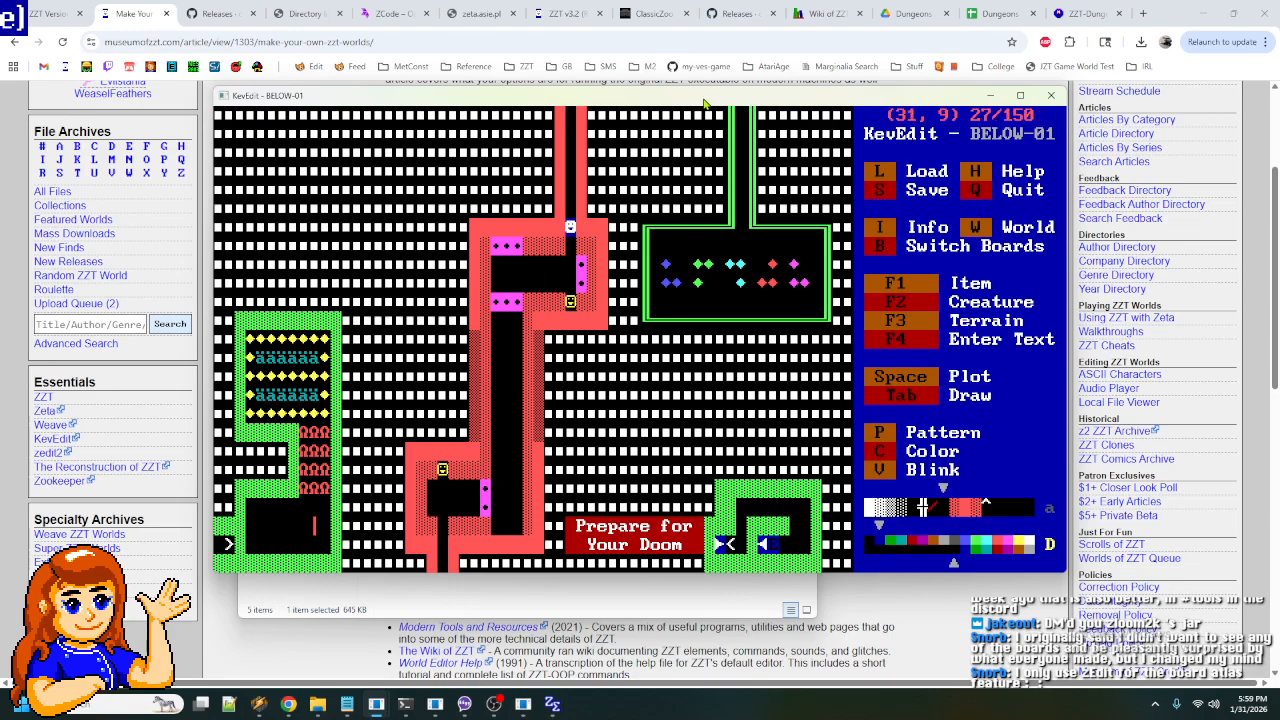
# - Browse the boards in both directions from Below Dungeon, ending on the Dung-BL board
pyautogui.press('pagedown')
pyautogui.press('pagedown')
pyautogui.press('pagedown')
pyautogui.press('pagedown')
pyautogui.press('pagedown')
pyautogui.press('pagedown')
pyautogui.press('pagedown')
pyautogui.press('pagedown')
pyautogui.press('pagedown')
pyautogui.press('pagedown')
pyautogui.press('pagedown')
pyautogui.press('pagedown')
pyautogui.press('pagedown')
pyautogui.press('pagedown')
pyautogui.press('pagedown')
pyautogui.press('pagedown')
pyautogui.press('pagedown')
pyautogui.press('pagedown')
pyautogui.press('pagedown')
pyautogui.press('pagedown')
pyautogui.press('Return')
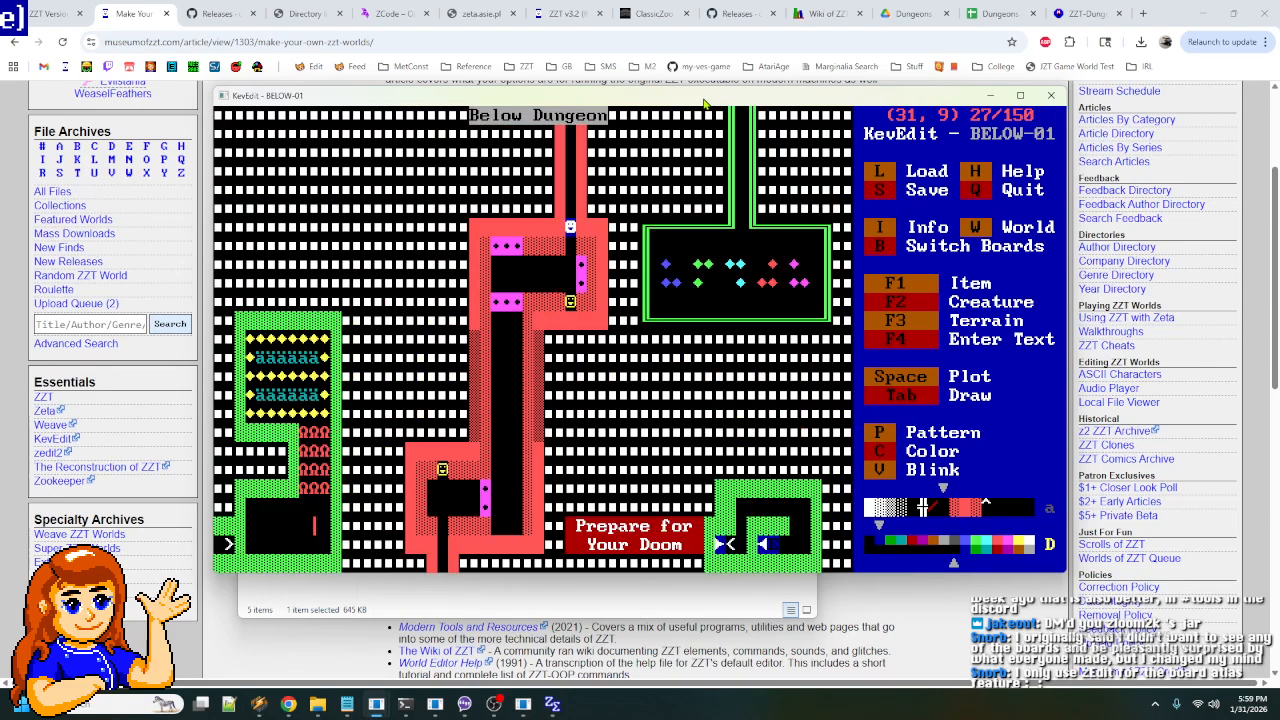
pyautogui.press('pageup')
pyautogui.press('pageup')
pyautogui.press('pagedown')
pyautogui.press('pagedown')
pyautogui.press('pageup')
pyautogui.press('pageup')
pyautogui.press('pagedown')
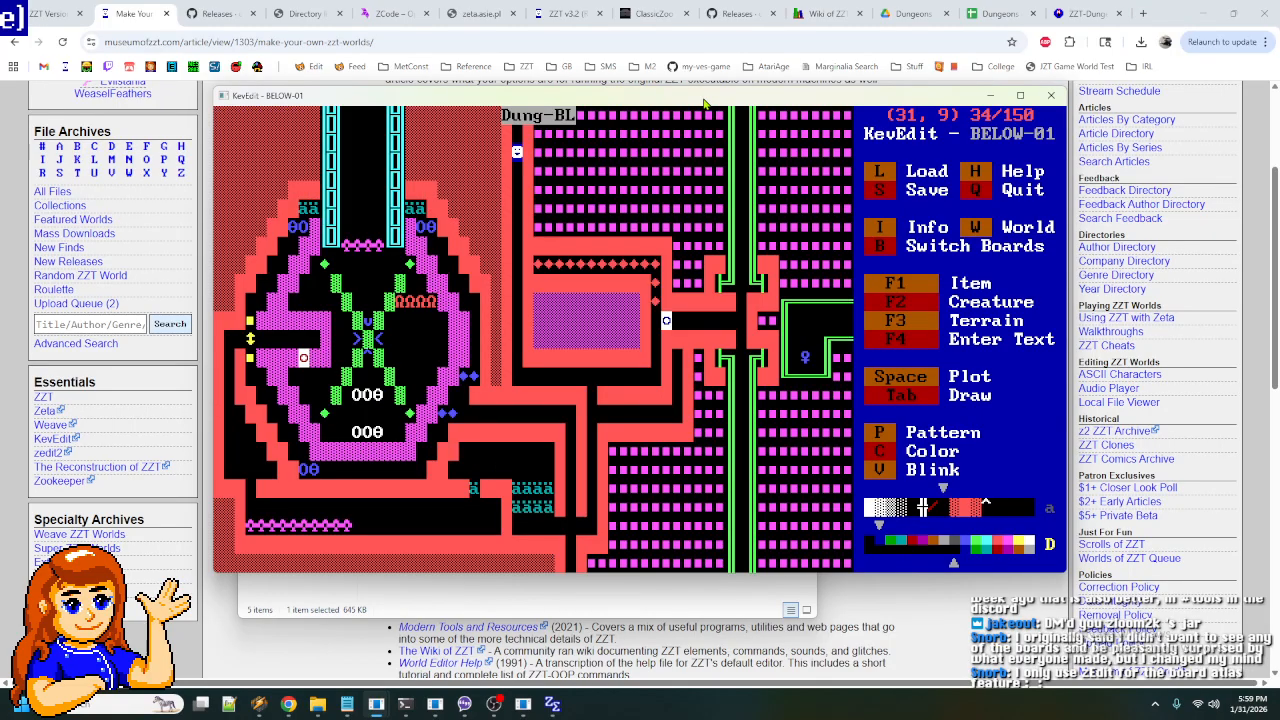
# - Follow the board connection from Dung-BL to Dung-BR and view its central corridor
pyautogui.hotkey('ctrl', 'Right')
pyautogui.press('Right')
pyautogui.press('Right')
pyautogui.press('Right')
pyautogui.press('Right')
pyautogui.press('Right')
pyautogui.press('Right')
pyautogui.press('Right')
pyautogui.press('Right')
pyautogui.press('Right')
pyautogui.press('Right')
pyautogui.press('Right')
pyautogui.press('Right')
pyautogui.press('Right')
pyautogui.press('Right')
pyautogui.press('Right')
pyautogui.press('Right')
pyautogui.press('Right')
pyautogui.press('Right')
pyautogui.press('Right')
pyautogui.press('Right')
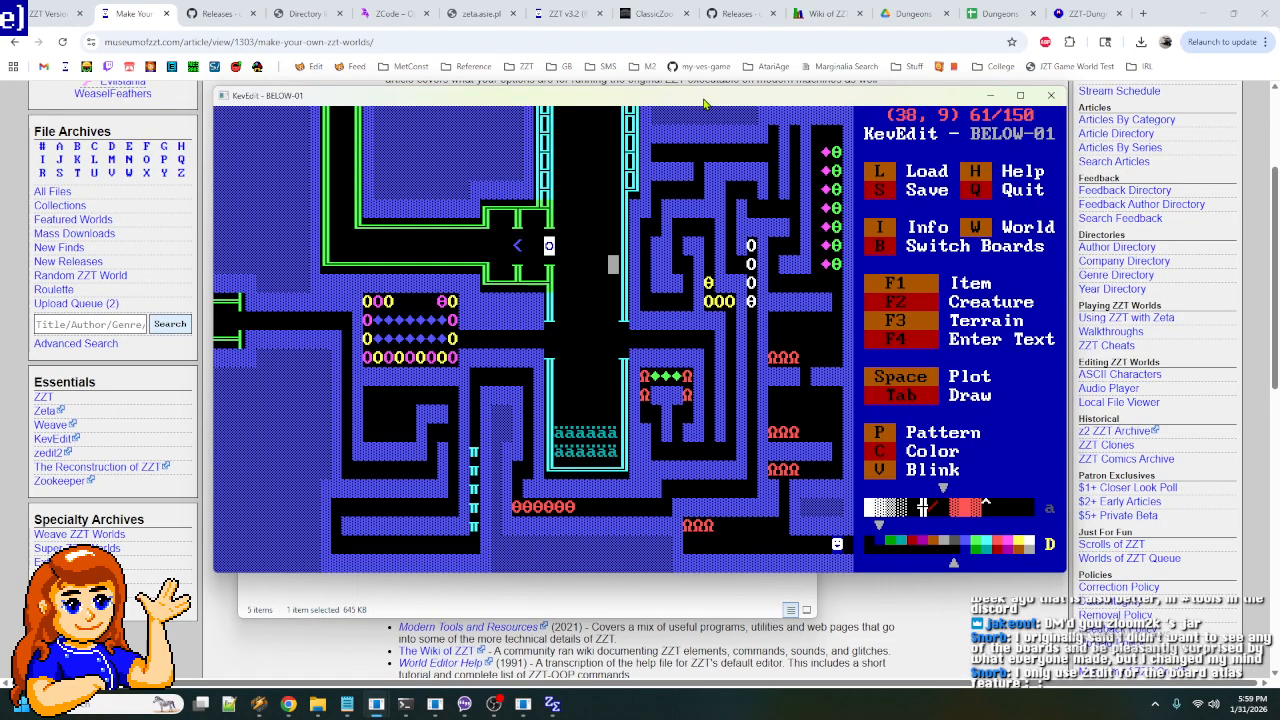
# - Move to the southeast corner of Dung-BR and switch back and forth between it and the connected Puzzling? board
pyautogui.press('Down')
pyautogui.press('Down')
pyautogui.press('Down')
pyautogui.press('Down')
pyautogui.press('Down')
pyautogui.press('Down')
pyautogui.press('Down')
pyautogui.press('Down')
pyautogui.press('Down')
pyautogui.press('Down')
pyautogui.press('Down')
pyautogui.press('Down')
pyautogui.press('Down')
pyautogui.press('Down')
pyautogui.press('Down')
pyautogui.press('Down')
pyautogui.press('Left')
pyautogui.press('Up')
pyautogui.press('Right')
pyautogui.press('Left')
pyautogui.hotkey('ctrl', 'Down')
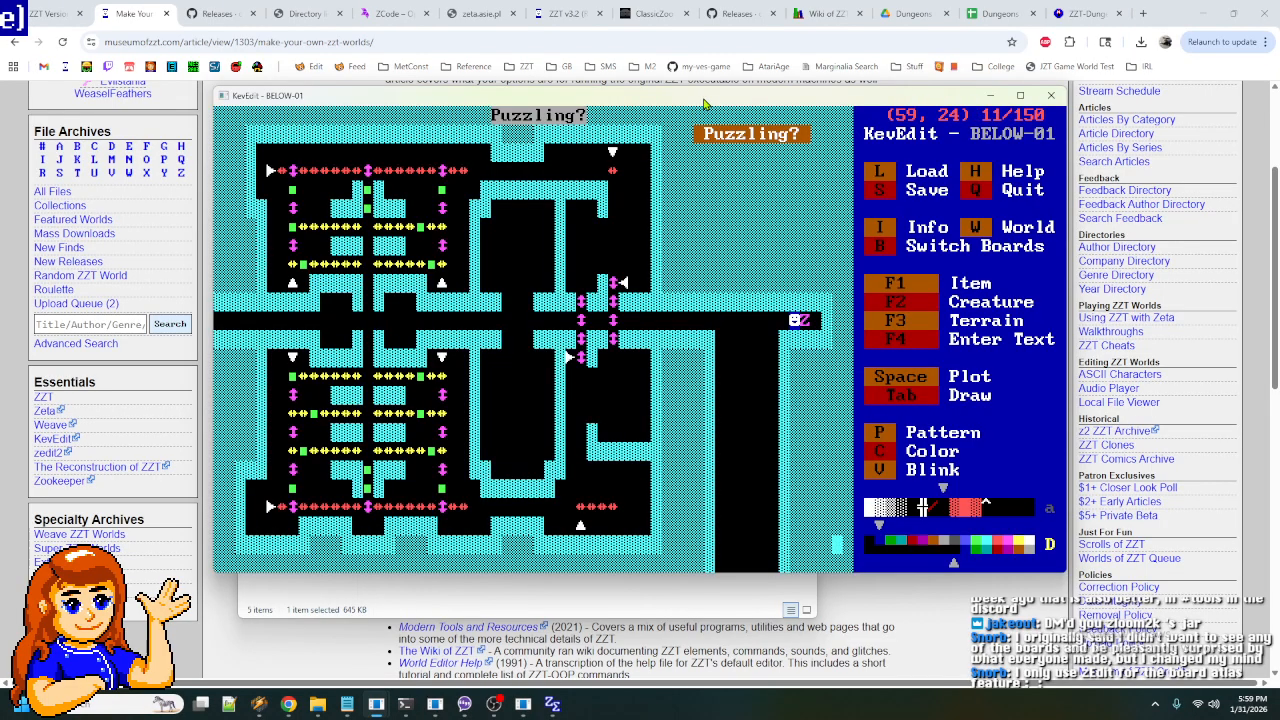
pyautogui.hotkey('ctrl', 'Down')
pyautogui.hotkey('ctrl', 'Up')
pyautogui.hotkey('ctrl', 'Down')
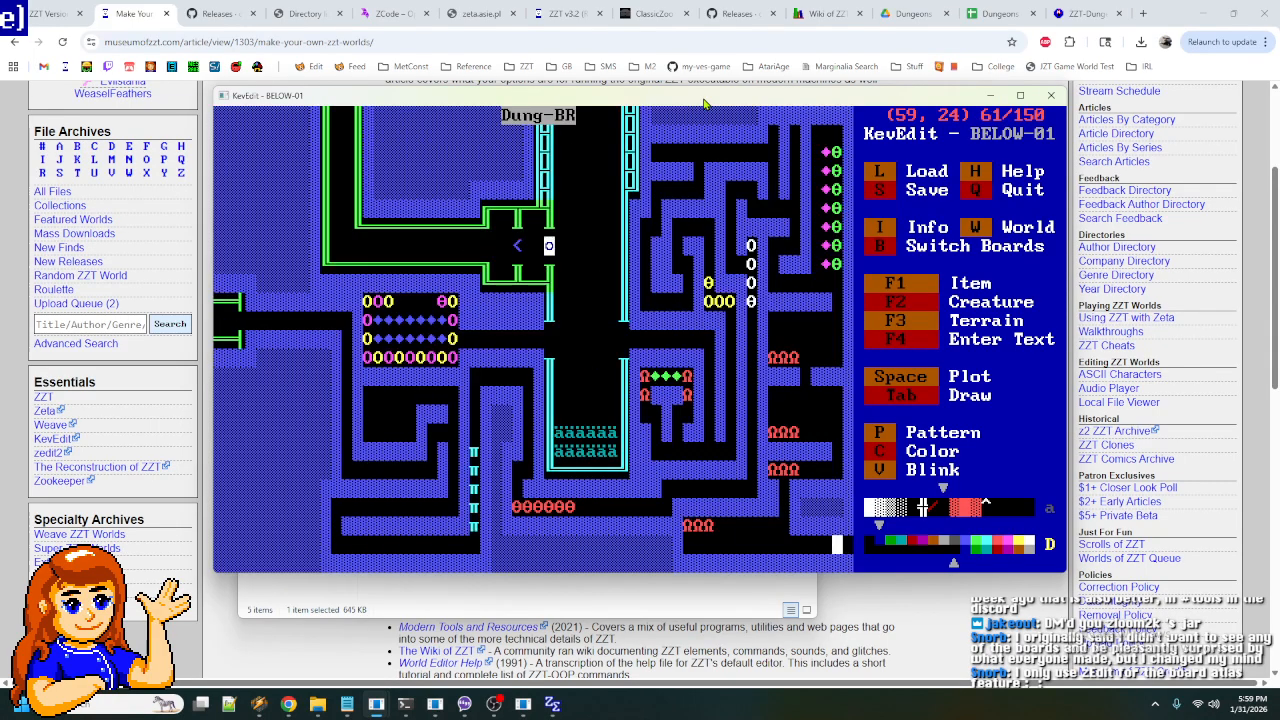
# - Travel through the board connections from Dung-BR to Dung-BL and on to the Below Dungeon board
pyautogui.hotkey('ctrl', 'Down')
pyautogui.press('Left')
pyautogui.press('Left')
pyautogui.press('Left')
pyautogui.press('Left')
pyautogui.press('Left')
pyautogui.press('Left')
pyautogui.press('Left')
pyautogui.press('Left')
pyautogui.press('Left')
pyautogui.press('Left')
pyautogui.press('Up')
pyautogui.press('Up')
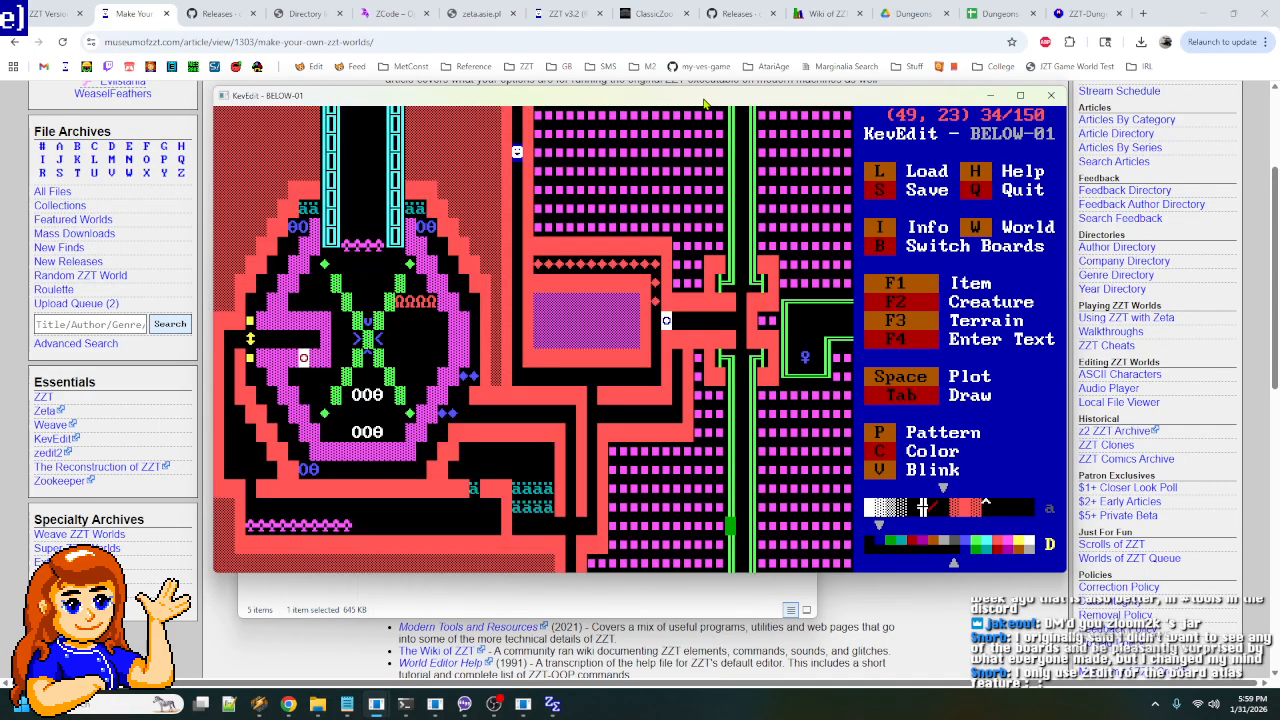
pyautogui.press('Left')
pyautogui.press('Left')
pyautogui.press('Left')
pyautogui.press('Left')
pyautogui.press('Left')
pyautogui.press('Left')
pyautogui.press('Left')
pyautogui.press('Left')
pyautogui.press('Left')
pyautogui.press('Left')
pyautogui.press('Left')
pyautogui.press('Left')
pyautogui.press('Left')
pyautogui.hotkey('ctrl', 'Up')
pyautogui.hotkey('ctrl', 'Up')
pyautogui.press('Left')
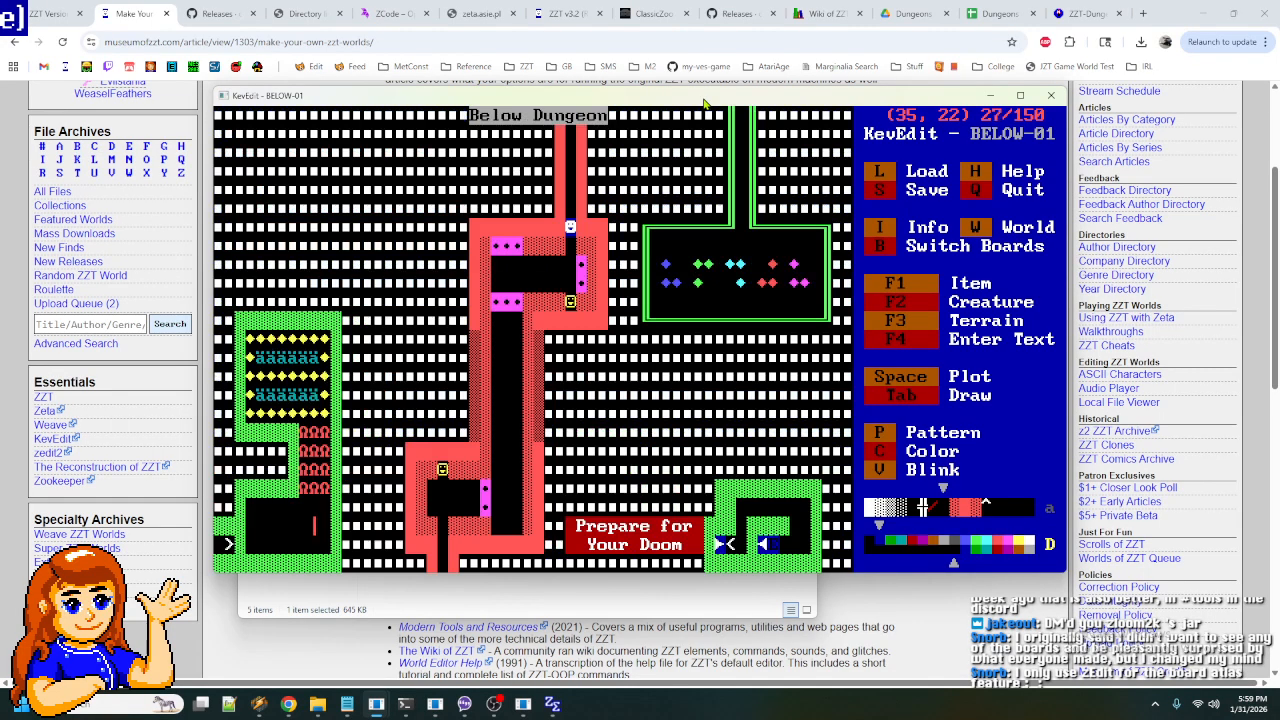
# - Move the cursor up to the top edge of Below Dungeon and follow the northern board connection to Dung-B
pyautogui.press('Left')
pyautogui.press('Left')
pyautogui.press('Left')
pyautogui.press('Left')
pyautogui.press('Left')
pyautogui.press('Left')
pyautogui.press('Up')
pyautogui.press('Up')
pyautogui.press('Up')
pyautogui.press('Up')
pyautogui.press('Up')
pyautogui.press('Up')
pyautogui.press('Up')
pyautogui.press('Up')
pyautogui.press('Up')
pyautogui.press('Up')
pyautogui.press('Up')
pyautogui.press('Up')
pyautogui.press('Up')
pyautogui.press('Up')
pyautogui.press('Up')
pyautogui.press('Up')
pyautogui.press('Up')
pyautogui.press('Up')
pyautogui.press('Up')
pyautogui.press('Up')
pyautogui.press('Right')
pyautogui.press('Right')
pyautogui.press('Right')
pyautogui.press('Right')
pyautogui.press('Right')
pyautogui.hotkey('ctrl', 'Up')
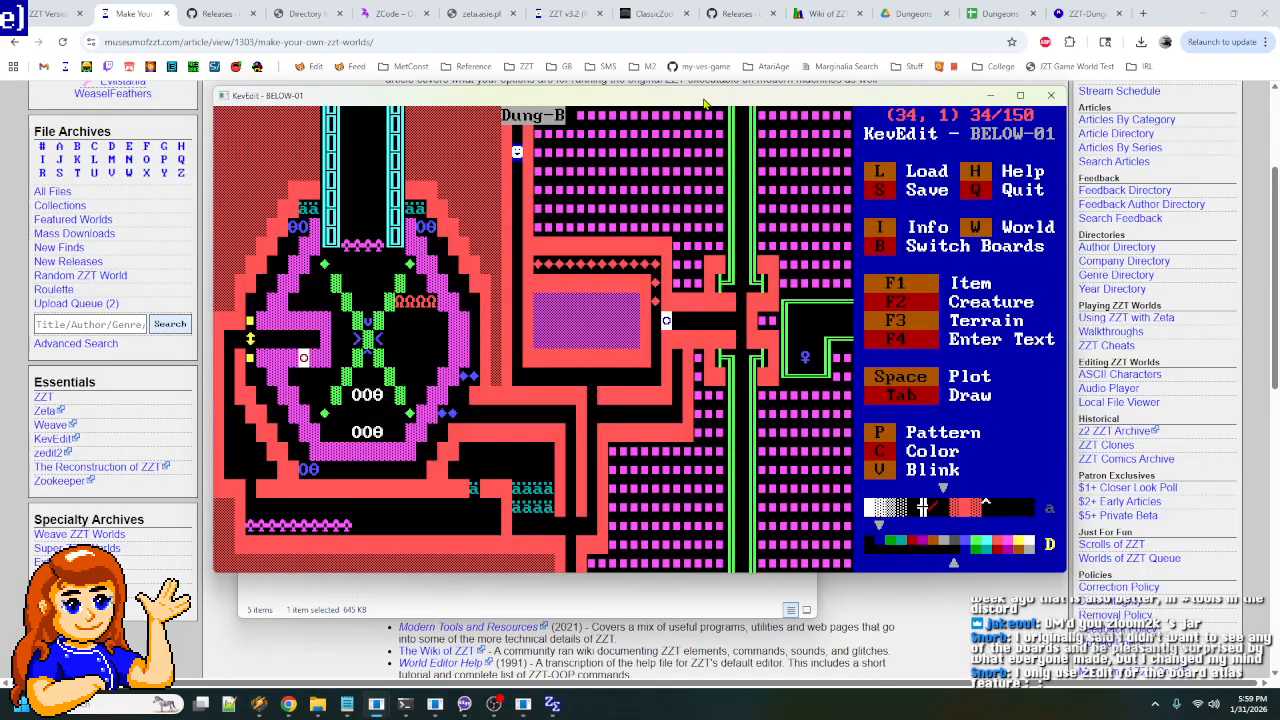
# - Trace Dung-B down to its bottom edge and across to the green corridor, then follow the southern connection to Below Dungeon
pyautogui.press('Down')
pyautogui.press('Down')
pyautogui.press('Down')
pyautogui.press('Down')
pyautogui.press('Down')
pyautogui.press('Down')
pyautogui.press('Down')
pyautogui.press('Down')
pyautogui.press('Down')
pyautogui.press('Down')
pyautogui.press('Down')
pyautogui.press('Down')
pyautogui.press('Down')
pyautogui.press('Down')
pyautogui.press('Down')
pyautogui.press('Down')
pyautogui.press('Down')
pyautogui.press('Down')
pyautogui.press('Down')
pyautogui.press('Down')
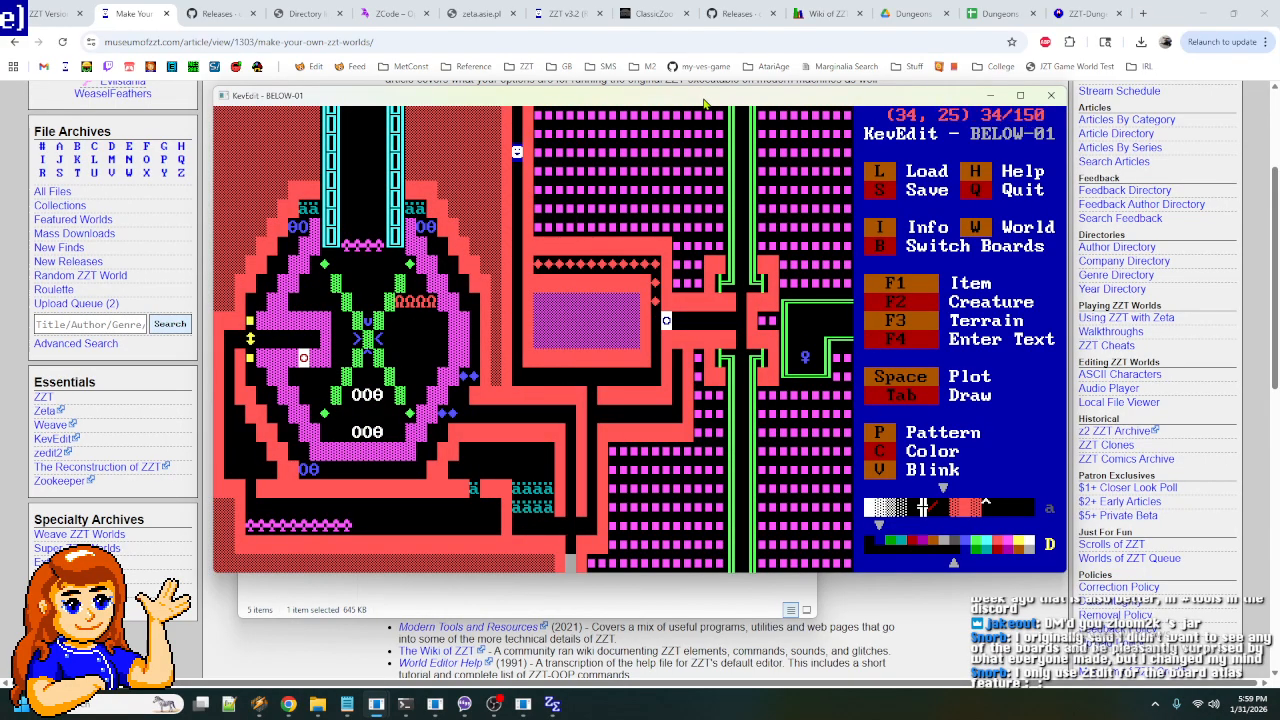
pyautogui.press('Down')
pyautogui.press('Right')
pyautogui.press('Right')
pyautogui.press('Right')
pyautogui.press('Right')
pyautogui.press('Right')
pyautogui.press('Right')
pyautogui.press('Right')
pyautogui.press('Right')
pyautogui.press('Right')
pyautogui.press('Right')
pyautogui.press('Right')
pyautogui.press('Right')
pyautogui.press('Right')
pyautogui.press('Right')
pyautogui.press('Right')
pyautogui.press('Right')
pyautogui.press('Right')
pyautogui.press('Left')
pyautogui.hotkey('ctrl', 'Up')
pyautogui.hotkey('ctrl', 'Down')
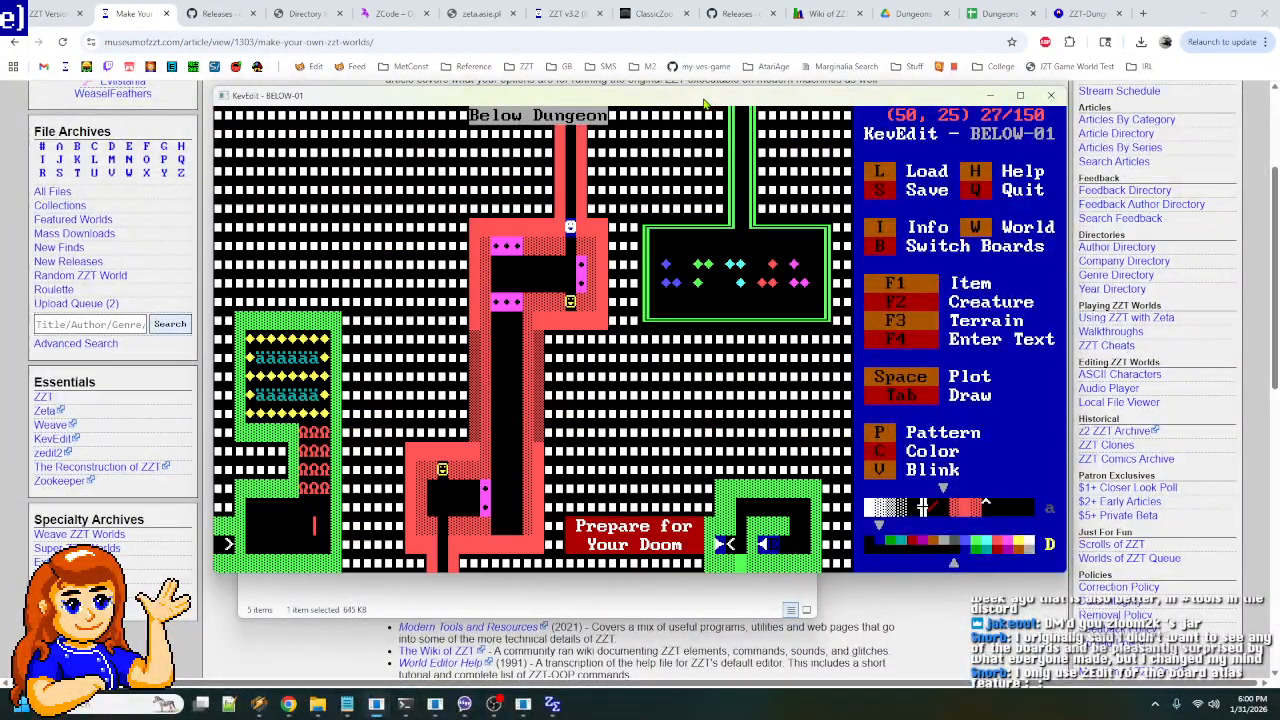
# - Trace Below Dungeon's green corridor up to the top edge and back down into the green-walled gem room
pyautogui.press('Up')
pyautogui.press('Up')
pyautogui.press('Up')
pyautogui.press('Up')
pyautogui.press('Up')
pyautogui.press('Up')
pyautogui.press('Up')
pyautogui.press('Up')
pyautogui.press('Up')
pyautogui.press('Up')
pyautogui.press('Up')
pyautogui.press('Up')
pyautogui.press('Up')
pyautogui.press('Up')
pyautogui.press('Up')
pyautogui.press('Up')
pyautogui.press('Up')
pyautogui.press('Up')
pyautogui.press('Up')
pyautogui.press('Up')
pyautogui.press('Up')
pyautogui.press('Up')
pyautogui.press('Down')
pyautogui.press('Down')
pyautogui.press('Down')
pyautogui.press('Down')
pyautogui.press('Down')
pyautogui.press('Down')
pyautogui.press('Down')
pyautogui.press('Down')
pyautogui.press('Down')
pyautogui.press('Down')
pyautogui.press('Down')
pyautogui.press('Left')
pyautogui.press('Left')
pyautogui.press('Left')
pyautogui.press('Up')
pyautogui.press('Up')
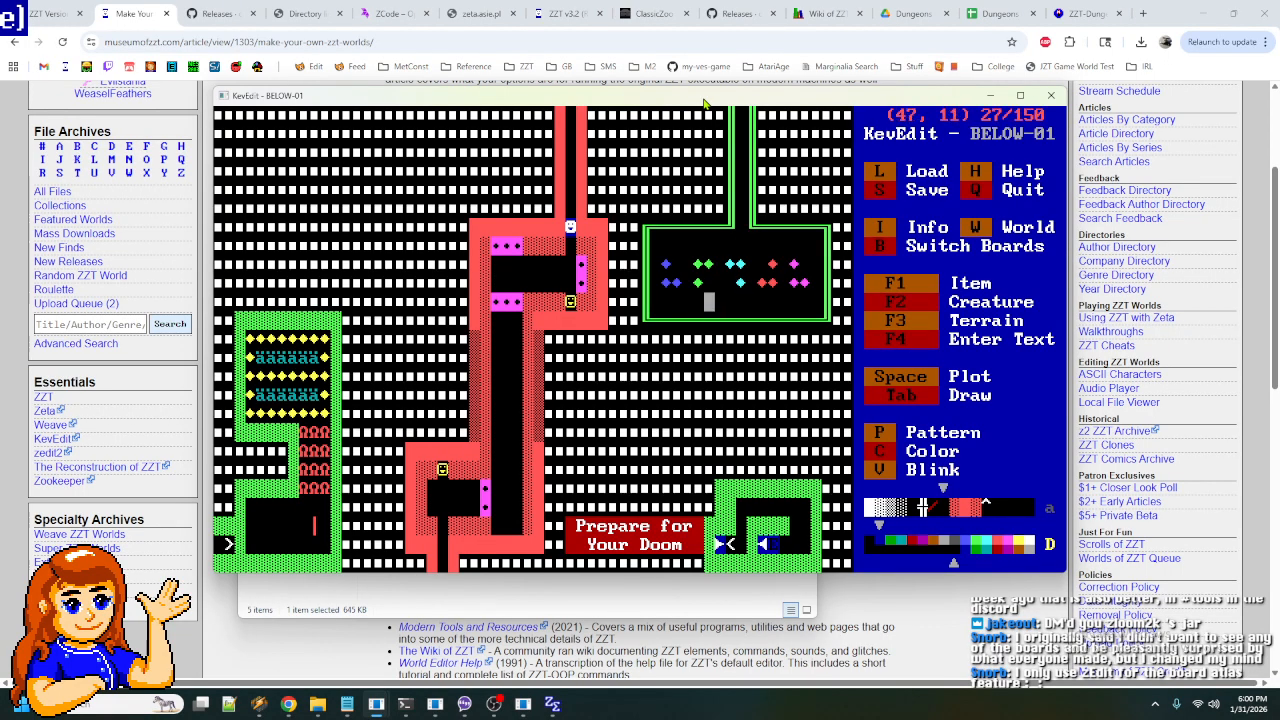
# - Sweep the cursor back and forth along the rows of colored gems inside Below Dungeon's green-walled gem room
pyautogui.press('Right')
pyautogui.press('Right')
pyautogui.press('Right')
pyautogui.press('Right')
pyautogui.press('Right')
pyautogui.press('Right')
pyautogui.press('Right')
pyautogui.press('Right')
pyautogui.press('Up')
pyautogui.press('Up')
pyautogui.press('Left')
pyautogui.press('Left')
pyautogui.press('Left')
pyautogui.press('Left')
pyautogui.press('Left')
pyautogui.press('Left')
pyautogui.press('Left')
pyautogui.press('Left')
pyautogui.press('Left')
pyautogui.press('Left')
pyautogui.press('Left')
pyautogui.press('Left')
pyautogui.press('Down')
pyautogui.press('Left')
pyautogui.press('Left')
pyautogui.press('Left')
pyautogui.press('Left')
pyautogui.press('Right')
pyautogui.press('Right')
pyautogui.press('Right')
pyautogui.press('Right')
pyautogui.press('Right')
pyautogui.press('Right')
pyautogui.press('Right')
# - Examine the board's western green-walled chamber, moving the cursor to the upper row of ammo between the yellow gems
pyautogui.press('Left')
pyautogui.press('Left')
pyautogui.press('Left')
pyautogui.press('Left')
pyautogui.press('Left')
pyautogui.press('Left')
pyautogui.press('Left')
pyautogui.press('Left')
pyautogui.press('Left')
pyautogui.press('Left')
pyautogui.press('Left')
pyautogui.press('Left')
pyautogui.press('Left')
pyautogui.press('Left')
pyautogui.press('Left')
pyautogui.press('Left')
pyautogui.press('Left')
pyautogui.press('Left')
pyautogui.press('Left')
pyautogui.press('Left')
pyautogui.press('Down')
pyautogui.press('Down')
pyautogui.press('Down')
pyautogui.press('Down')
pyautogui.press('Down')
pyautogui.press('Down')
pyautogui.press('Down')
pyautogui.press('Down')
pyautogui.press('Down')
pyautogui.press('Down')
pyautogui.press('Down')
pyautogui.press('Down')
pyautogui.press('Down')
pyautogui.press('Down')
pyautogui.press('Down')
pyautogui.press('Up')
pyautogui.press('Up')
pyautogui.press('Up')
pyautogui.press('Up')
pyautogui.press('Up')
pyautogui.press('Up')
pyautogui.press('Up')
pyautogui.press('Up')
pyautogui.press('Up')
pyautogui.press('Up')
pyautogui.press('Up')
pyautogui.press('Up')
pyautogui.press('Down')
pyautogui.press('Right')
pyautogui.press('Right')
pyautogui.press('Right')
pyautogui.press('Right')
pyautogui.press('Right')
pyautogui.press('Right')
pyautogui.press('Right')
pyautogui.press('Right')
pyautogui.press('Right')
pyautogui.press('Right')
pyautogui.press('Right')
pyautogui.press('Right')
pyautogui.press('Right')
pyautogui.press('Right')
pyautogui.press('Right')
pyautogui.press('Right')
pyautogui.press('Right')
pyautogui.press('Right')
pyautogui.press('Right')
pyautogui.press('Right')
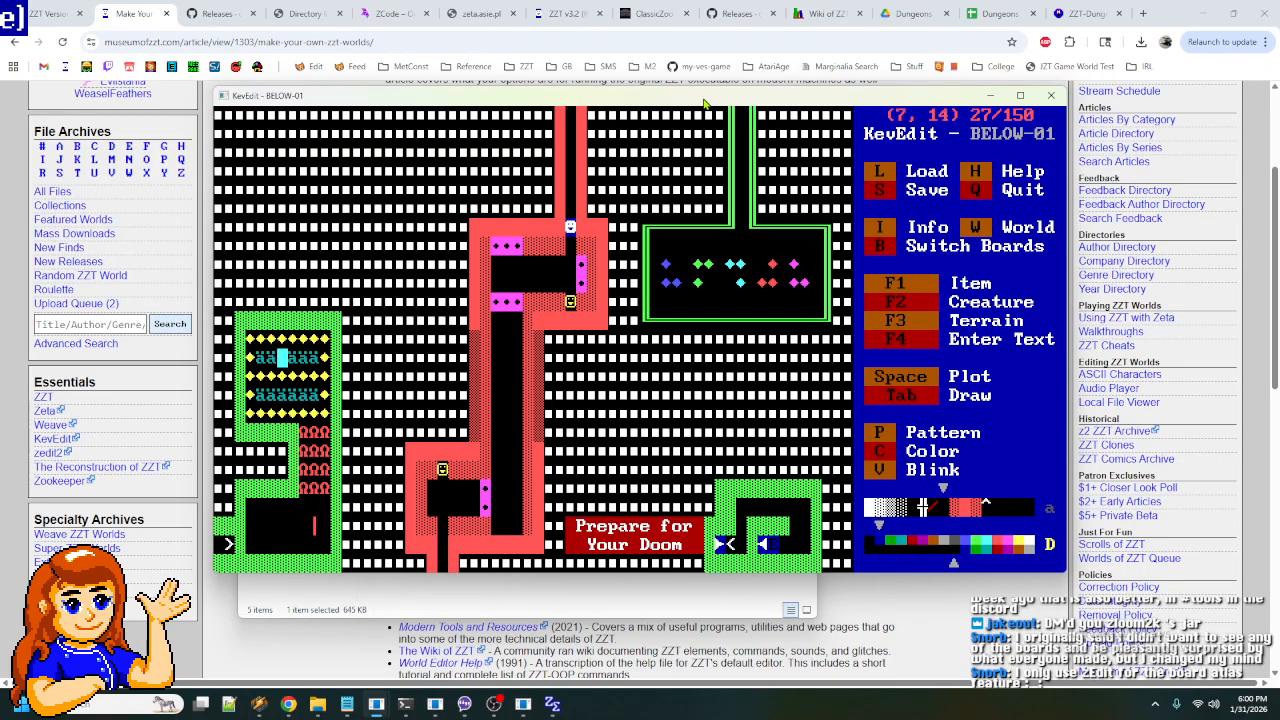
# - Trace the western chamber from the ammo rows down to the top row of red lions in the narrow passage
pyautogui.press('Down')
pyautogui.press('Left')
pyautogui.press('Left')
pyautogui.press('Down')
pyautogui.press('Down')
pyautogui.press('Left')
pyautogui.press('Down')
pyautogui.press('Left')
pyautogui.press('Left')
pyautogui.press('Left')
pyautogui.press('Left')
pyautogui.press('Left')
pyautogui.press('Left')
pyautogui.press('Left')
pyautogui.press('Left')
pyautogui.press('Left')
pyautogui.press('Left')
pyautogui.press('Left')
pyautogui.press('Left')
pyautogui.press('Left')
pyautogui.press('Left')
pyautogui.press('Left')
pyautogui.press('Left')
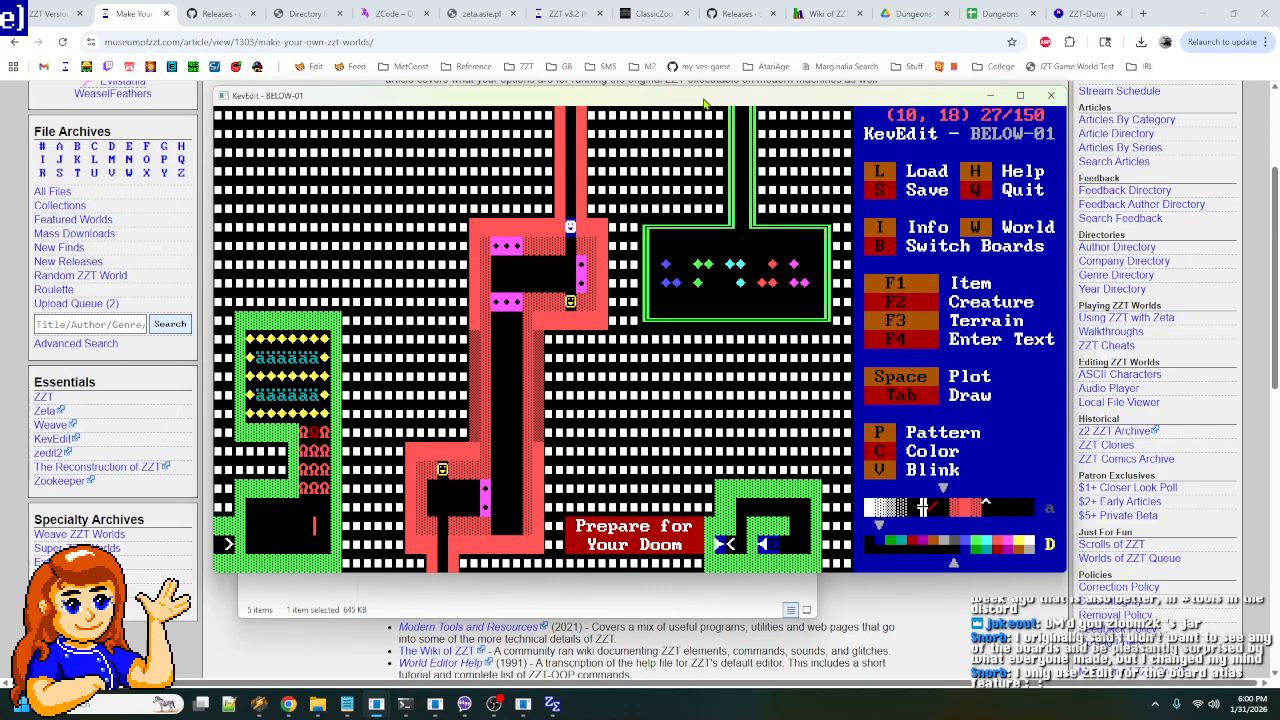
# - Move the cursor from the lions across to the upper magenta diamonds in the red-walled chamber at the board's center
pyautogui.press('Right')
pyautogui.press('Right')
pyautogui.press('Right')
pyautogui.press('Right')
pyautogui.press('Right')
pyautogui.press('Right')
pyautogui.press('Right')
pyautogui.press('Right')
pyautogui.press('Right')
pyautogui.press('Right')
pyautogui.press('Right')
pyautogui.press('Right')
pyautogui.press('Right')
pyautogui.press('Right')
pyautogui.press('Right')
pyautogui.press('Right')
pyautogui.press('Up')
pyautogui.press('Up')
pyautogui.press('Up')
pyautogui.press('Up')
pyautogui.press('Up')
pyautogui.press('Up')
pyautogui.press('Up')
pyautogui.press('Up')
pyautogui.press('Up')
pyautogui.press('Up')
pyautogui.press('Right')
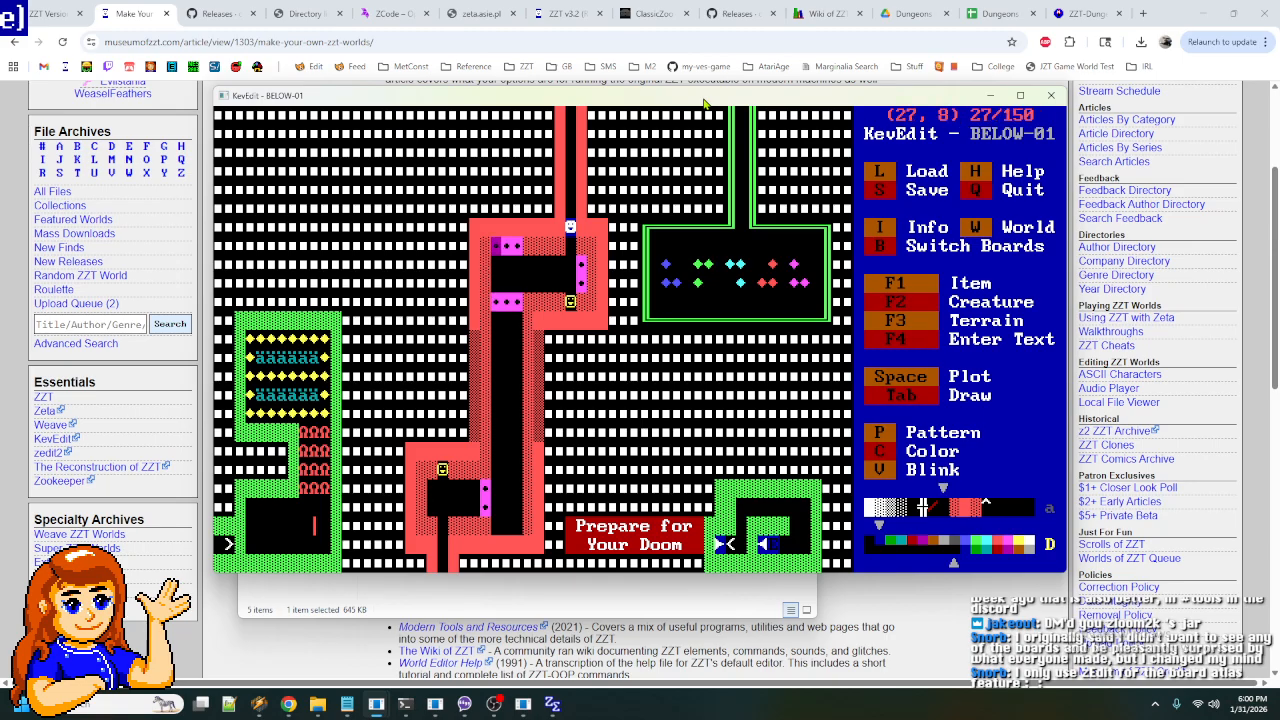
# - Read through the code of the magenta diamond object in the red-walled chamber's upper row and close it
pyautogui.press('Return')
pyautogui.press('Return')
pyautogui.press('Down')
pyautogui.press('Down')
pyautogui.press('Down')
pyautogui.press('Down')
pyautogui.press('Down')
pyautogui.press('Down')
pyautogui.press('Down')
pyautogui.press('Down')
pyautogui.press('Escape')
pyautogui.press('Escape')
# - Sweep the cursor across the red-walled chamber's upper room and decline clearing the board
pyautogui.press('Right')
pyautogui.press('Right')
pyautogui.press('Right')
pyautogui.press('Right')
pyautogui.press('Right')
pyautogui.press('Right')
pyautogui.press('Right')
pyautogui.press('Right')
pyautogui.press('Right')
pyautogui.press('Left')
pyautogui.press('Left')
pyautogui.press('Left')
pyautogui.press('Left')
pyautogui.press('Down')
pyautogui.press('Down')
pyautogui.press('Down')
pyautogui.press('Right')
pyautogui.press('Right')
pyautogui.hotkey('alt', 'z')
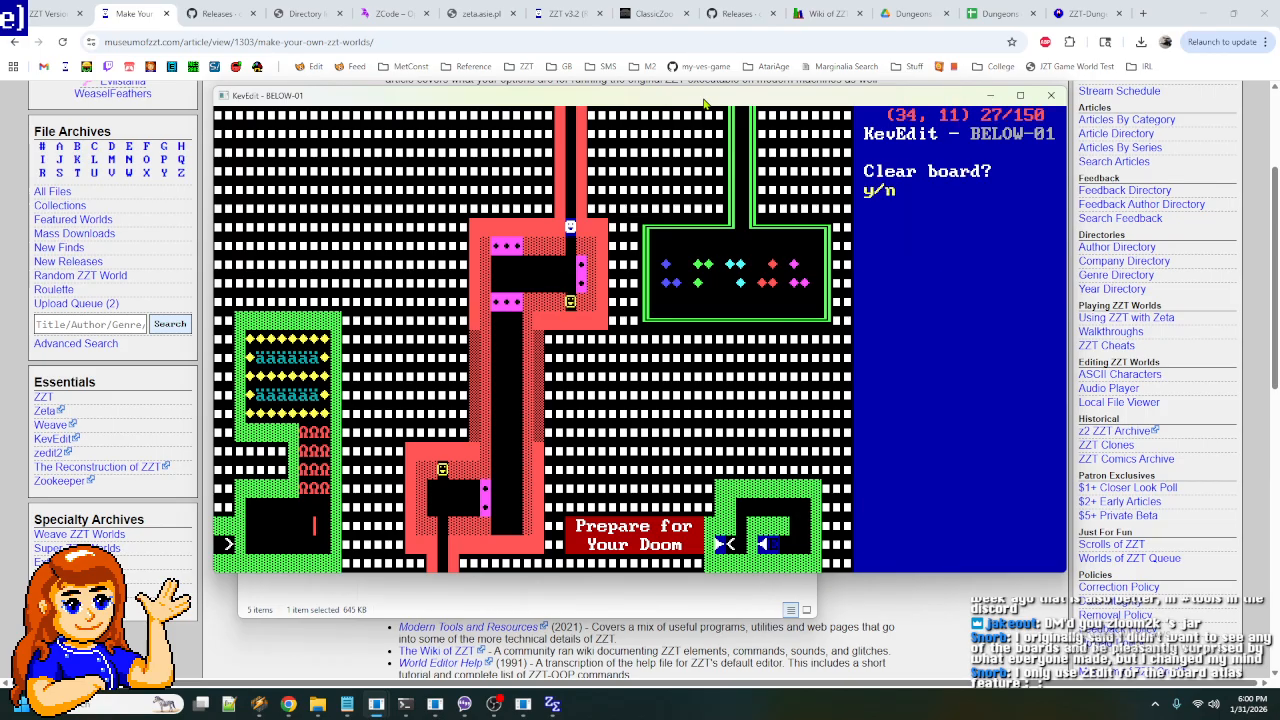
pyautogui.press('n')
# - Move the cursor up to the board's top edge and east toward the green-walled corridor
pyautogui.press('Up')
pyautogui.press('Up')
pyautogui.press('Up')
pyautogui.press('Up')
pyautogui.press('Up')
pyautogui.press('Up')
pyautogui.press('Up')
pyautogui.press('Up')
pyautogui.press('Up')
pyautogui.press('Up')
pyautogui.press('Left')
pyautogui.press('Right')
pyautogui.press('Right')
pyautogui.press('Right')
pyautogui.press('Right')
pyautogui.press('Right')
pyautogui.press('Right')
pyautogui.press('Right')
pyautogui.press('Right')
pyautogui.press('Right')
pyautogui.press('Right')
pyautogui.press('Right')
pyautogui.press('Right')
pyautogui.press('Right')
pyautogui.press('Right')
pyautogui.press('Right')
pyautogui.press('Right')
pyautogui.press('Right')
pyautogui.press('Right')
pyautogui.press('Right')
pyautogui.press('Right')
# - Move the cursor back west along the board's top edge, past the red-walled corridor
pyautogui.press('Left')
pyautogui.press('Left')
pyautogui.press('Left')
pyautogui.press('Left')
pyautogui.press('Left')
pyautogui.press('Left')
pyautogui.press('Left')
pyautogui.press('Left')
pyautogui.press('Left')
pyautogui.press('Left')
pyautogui.press('Left')
pyautogui.press('Left')
pyautogui.press('Left')
pyautogui.press('Left')
pyautogui.press('Left')
pyautogui.press('Left')
pyautogui.press('Left')
pyautogui.press('Left')
pyautogui.press('Left')
pyautogui.press('Left')
pyautogui.press('Left')
pyautogui.press('Left')
pyautogui.press('Left')
pyautogui.press('Left')
pyautogui.press('Left')
pyautogui.press('Left')
pyautogui.press('Left')
pyautogui.press('Left')
pyautogui.press('Left')
pyautogui.press('Left')
pyautogui.press('Left')
pyautogui.press('Left')
pyautogui.press('Left')
pyautogui.press('Left')
# - Bring the cursor down to the red chamber's west wall and up to the wall above the upper magenta diamonds
pyautogui.press('Down')
pyautogui.press('Down')
pyautogui.press('Down')
pyautogui.press('Down')
pyautogui.press('Down')
pyautogui.press('Down')
pyautogui.press('Down')
pyautogui.press('Down')
pyautogui.press('Down')
pyautogui.press('Right')
pyautogui.press('Right')
pyautogui.press('Right')
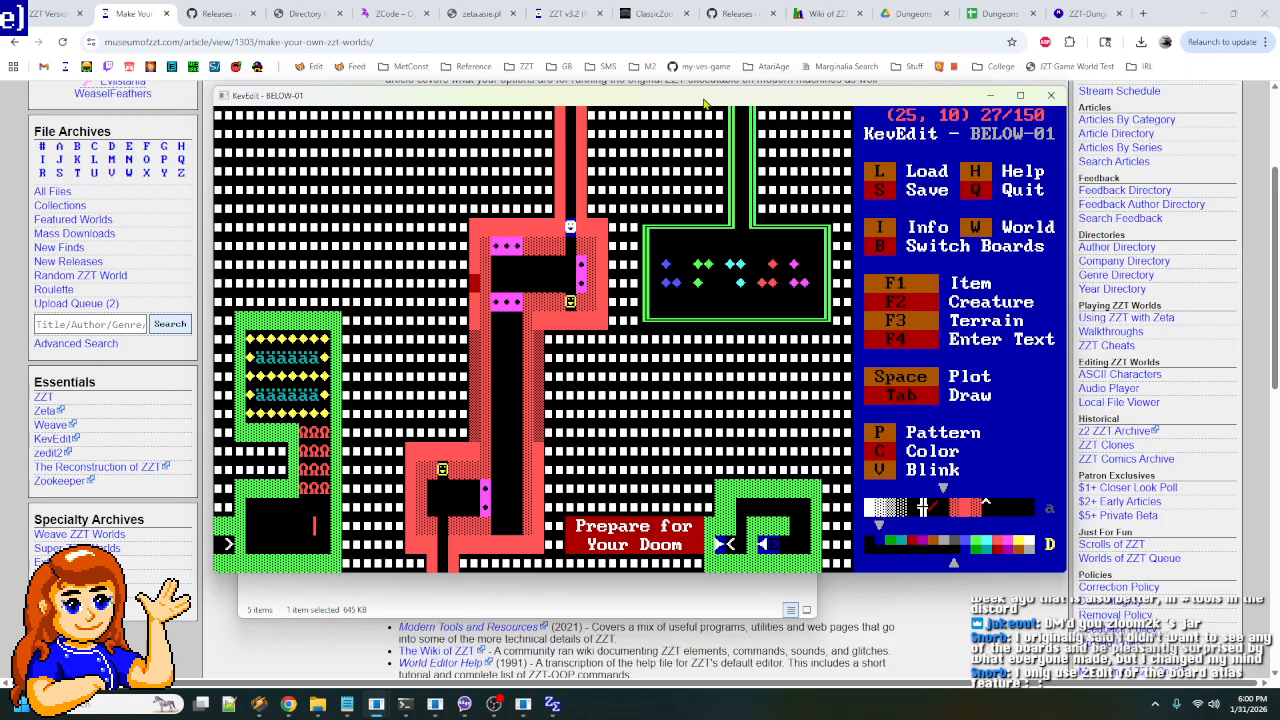
pyautogui.press('Right')
pyautogui.press('Right')
pyautogui.press('Right')
pyautogui.press('Up')
pyautogui.press('Up')
pyautogui.press('Up')
pyautogui.press('Up')
pyautogui.press('Up')
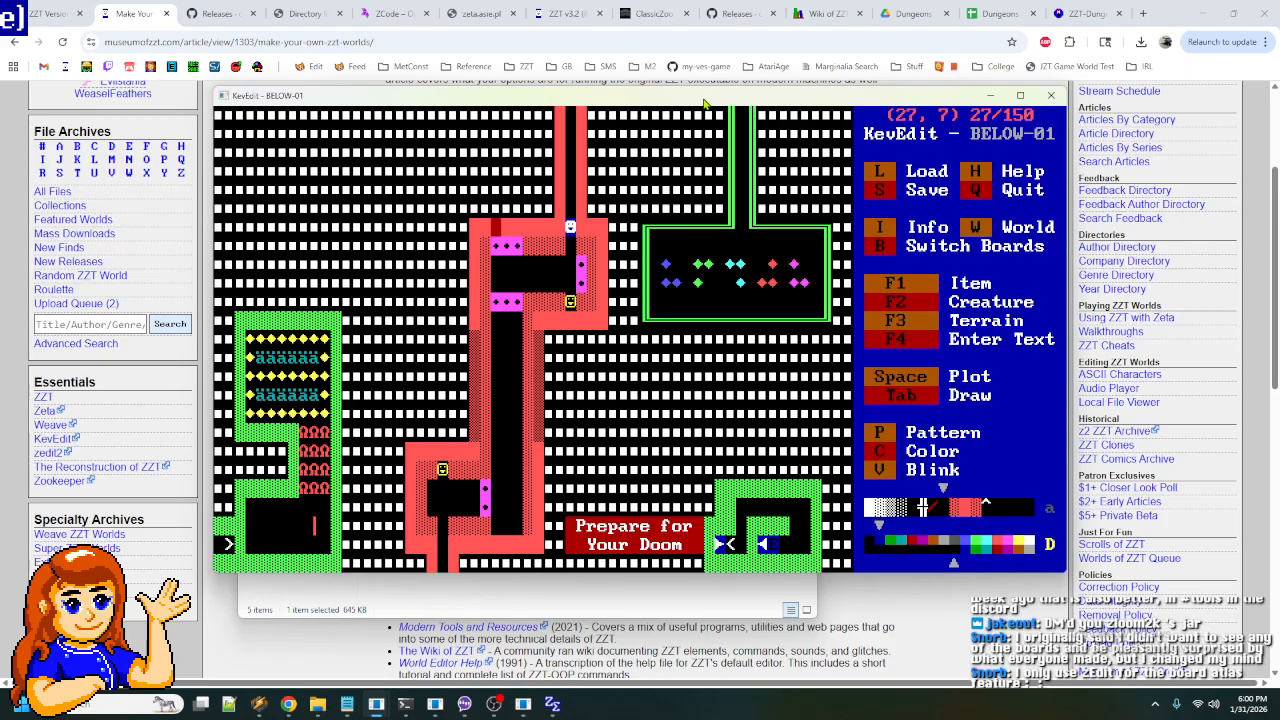
# - Trace from the upper magenta diamonds down and out past the red-walled chamber's west side
pyautogui.press('Down')
pyautogui.press('Left')
pyautogui.press('Down')
pyautogui.press('Down')
pyautogui.press('Left')
pyautogui.press('Left')
pyautogui.press('Down')
pyautogui.press('Left')
pyautogui.press('Left')
pyautogui.press('Down')
pyautogui.press('Down')
# - Sweep the cursor east and back west through the black inner area between the chamber's magenta diamonds
pyautogui.press('Up')
pyautogui.press('Up')
pyautogui.press('Right')
pyautogui.press('Right')
pyautogui.press('Right')
pyautogui.press('Right')
pyautogui.press('Right')
pyautogui.press('Right')
pyautogui.press('Right')
pyautogui.press('Right')
pyautogui.press('Right')
pyautogui.press('Right')
pyautogui.press('Left')
pyautogui.press('Left')
pyautogui.press('Left')
pyautogui.press('Left')
pyautogui.press('Left')
pyautogui.press('Left')
pyautogui.press('Left')
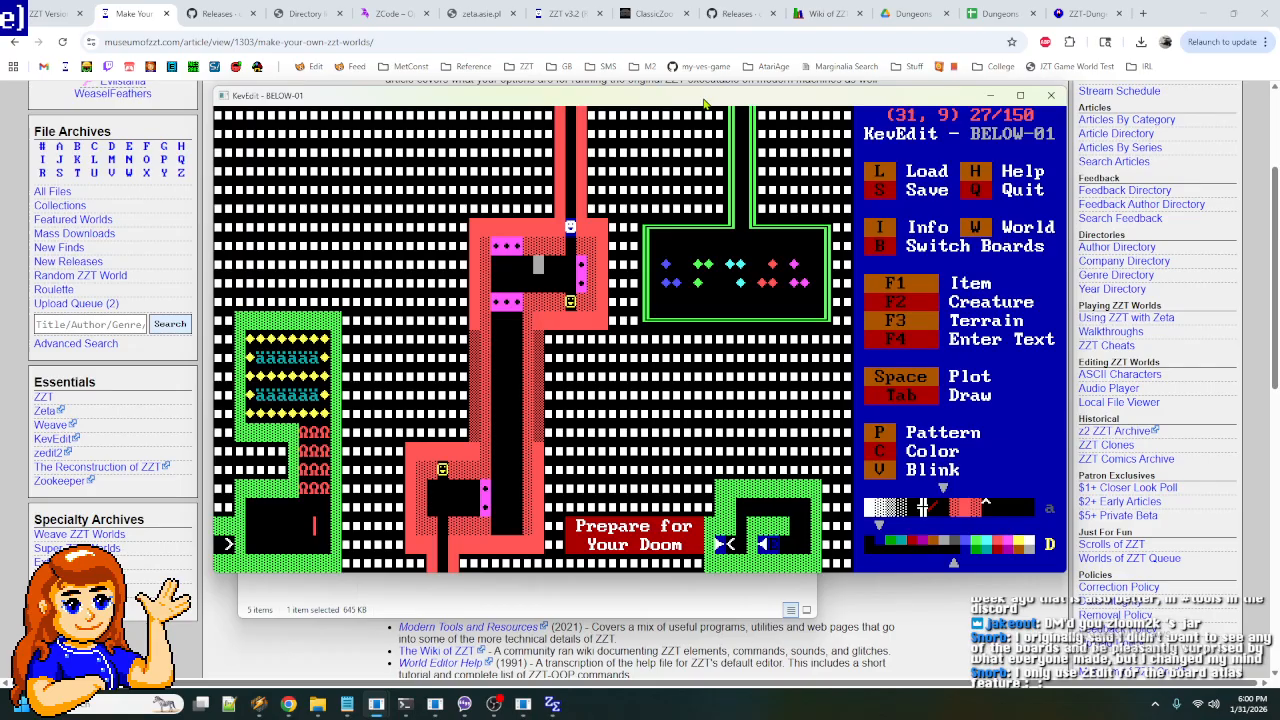
# - Cut a gap through the red chamber's northwest wall and clear a diagonal trail of empty tiles southwest to about (20, 13)
pyautogui.press('Up')
pyautogui.press('Up')
pyautogui.press('Left')
pyautogui.press('Down')
pyautogui.press('Down')
pyautogui.press('Left')
pyautogui.press('Left')
pyautogui.press('Down')
pyautogui.press('Down')
pyautogui.press('Left')
pyautogui.press('Down')
pyautogui.press('Left')
pyautogui.press('Down')
pyautogui.press('Left')
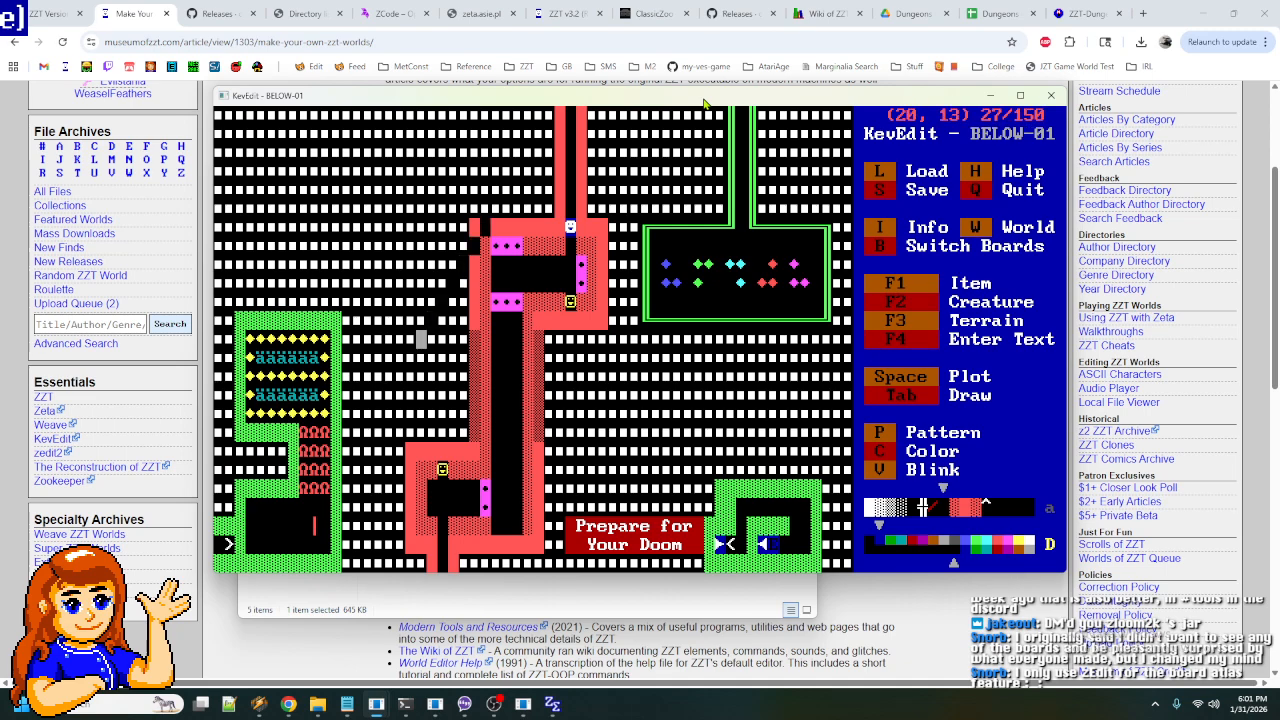
# - Extend the empty diagonal trail southwest through the white tiles and through the green room's east wall at (12, 21)
pyautogui.press('Left')
pyautogui.press('Down')
pyautogui.press('Left')
pyautogui.press('Down')
pyautogui.press('Left')
pyautogui.press('Down')
pyautogui.press('Down')
pyautogui.press('Left')
pyautogui.press('Down')
pyautogui.press('Left')
pyautogui.press('Down')
pyautogui.press('Left')
pyautogui.press('Left')
pyautogui.press('Down')
pyautogui.press('Left')
pyautogui.press('Down')
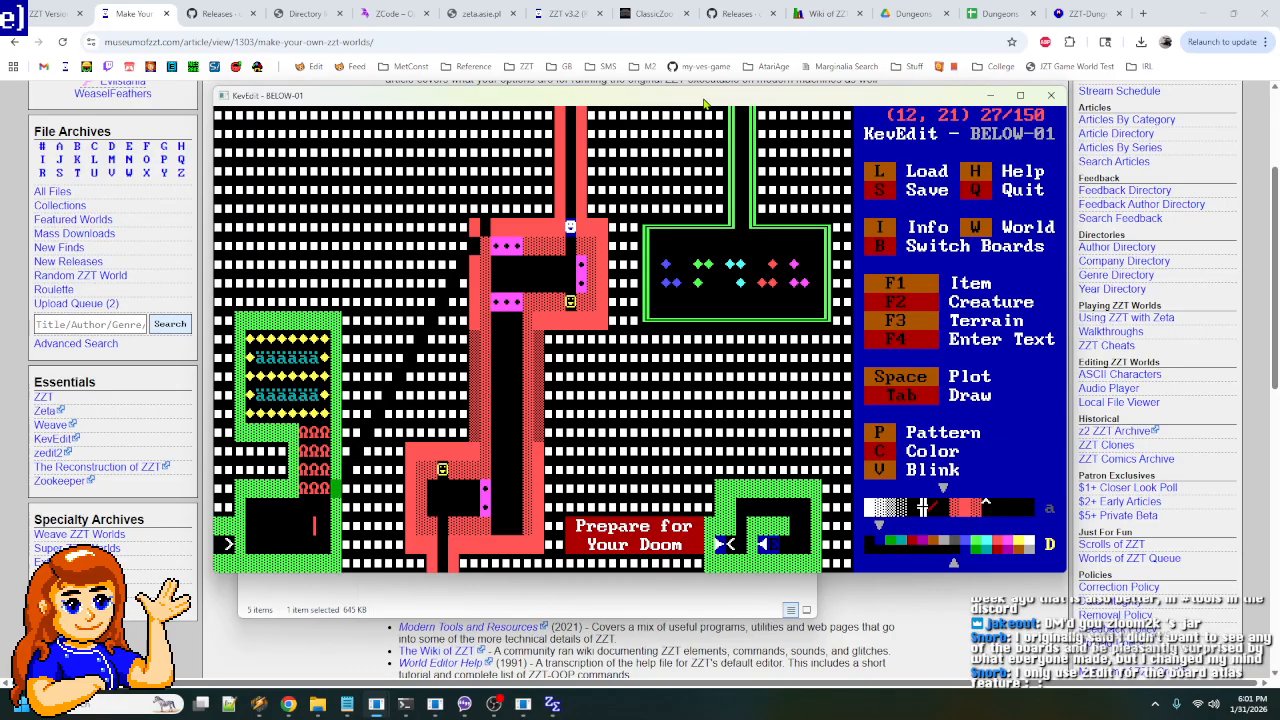
# - Return to the red chamber and place a red wall tile at (29, 10), just above the lower magenta diamonds
pyautogui.press('Right')
pyautogui.press('Right')
pyautogui.press('Right')
pyautogui.press('Right')
pyautogui.press('Right')
pyautogui.press('Right')
pyautogui.press('Right')
pyautogui.press('Right')
pyautogui.press('Right')
pyautogui.press('Right')
pyautogui.press('Right')
pyautogui.press('Right')
pyautogui.press('Right')
pyautogui.press('Right')
pyautogui.press('Up')
pyautogui.press('Up')
pyautogui.press('Up')
pyautogui.press('Up')
pyautogui.press('Up')
pyautogui.press('Up')
pyautogui.press('Up')
pyautogui.press('Up')
pyautogui.press('Up')
pyautogui.press('Up')
pyautogui.press('Up')
pyautogui.press('Up')
pyautogui.press('Up')
pyautogui.press('Right')
pyautogui.press('Down')
pyautogui.press('Right')
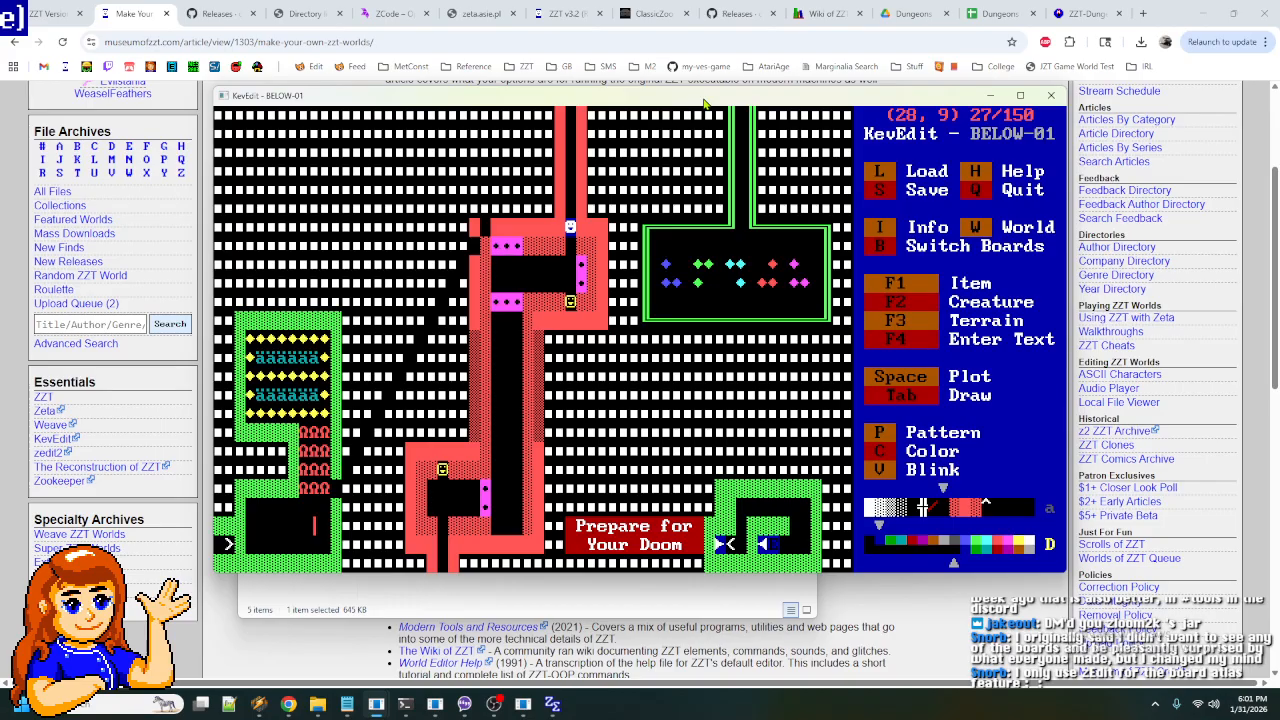
pyautogui.press('Right')
pyautogui.press('Down')
pyautogui.press('Right')
pyautogui.press('Down')
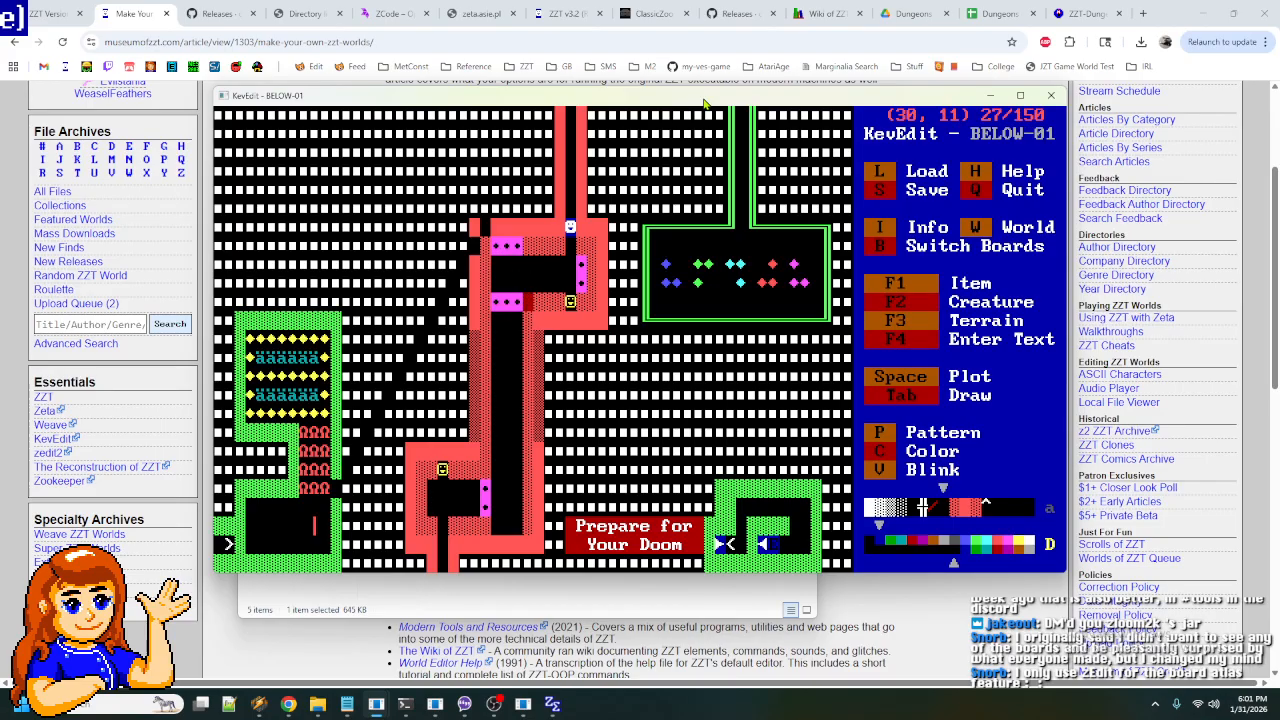
pyautogui.press('Left')
pyautogui.press('Left')
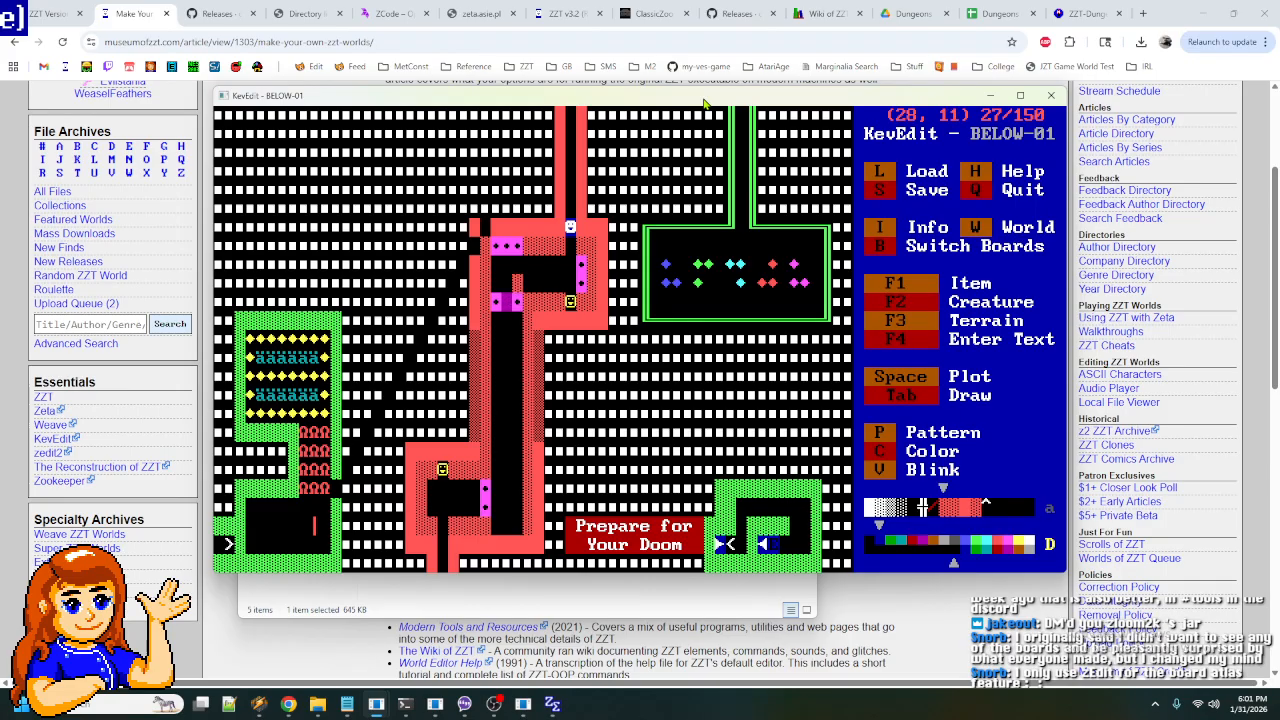
# - Draw a stepped diagonal red wall from beneath the lower magenta diamonds southwest past the lower red room's west side
pyautogui.press('Left')
pyautogui.press('Down')
pyautogui.press('Left')
pyautogui.press('Down')
pyautogui.press('Left')
pyautogui.press('Down')
pyautogui.press('Left')
pyautogui.press('Down')
pyautogui.press('Tab')
pyautogui.press('Down')
pyautogui.press('Left')
pyautogui.press('Down')
pyautogui.press('Left')
pyautogui.press('Left')
pyautogui.press('Down')
pyautogui.press('Left')
pyautogui.press('Down')
pyautogui.press('Left')
pyautogui.press('Down')
pyautogui.press('Down')
pyautogui.press('Left')
pyautogui.press('Left')
pyautogui.press('Down')
pyautogui.press('Left')
pyautogui.press('Down')
pyautogui.press('Left')
pyautogui.press('Down')
# - Clear the white tiles and wall remnants between the empty diagonal trail and the new red diagonal wall, up to the chamber's west side
pyautogui.press('Up')
pyautogui.press('Up')
pyautogui.press('Left')
pyautogui.press('Left')
pyautogui.press('Right')
pyautogui.press('Up')
pyautogui.press('Right')
pyautogui.press('Up')
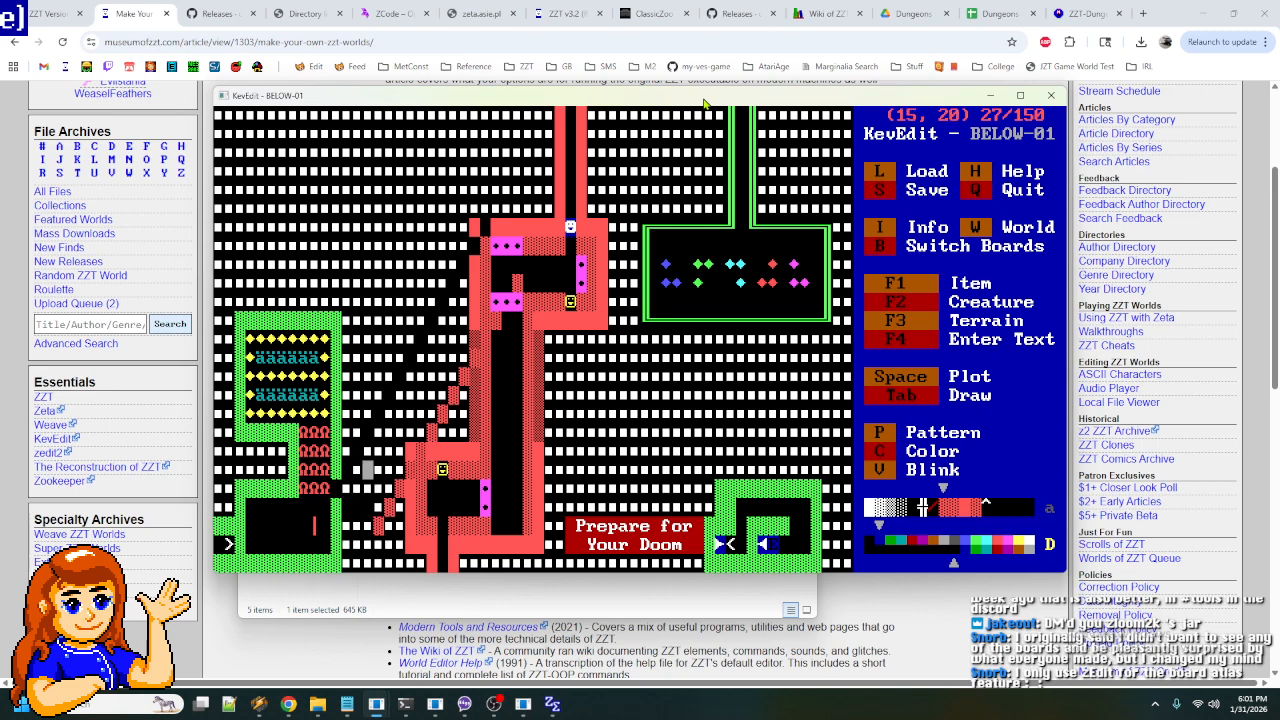
pyautogui.press('Right')
pyautogui.press('Up')
pyautogui.press('Up')
pyautogui.press('Up')
pyautogui.press('Right')
pyautogui.press('Up')
pyautogui.press('Right')
pyautogui.press('Right')
pyautogui.press('Right')
pyautogui.press('Right')
pyautogui.press('Right')
pyautogui.press('Right')
pyautogui.press('Right')
pyautogui.press('Right')
pyautogui.press('Right')
pyautogui.press('Up')
pyautogui.press('Up')
pyautogui.press('Up')
pyautogui.press('Left')
pyautogui.press('Right')
pyautogui.press('Up')
pyautogui.press('Up')
pyautogui.press('Left')
pyautogui.press('Up')
pyautogui.press('Down')
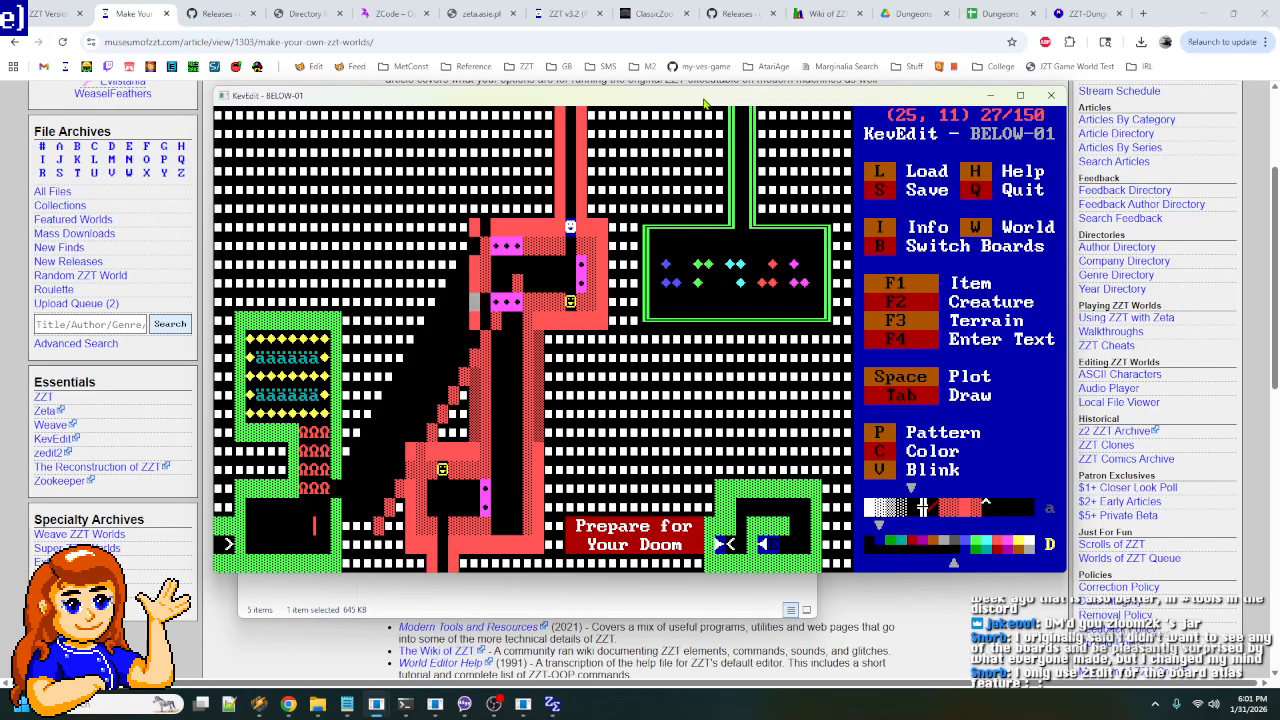
# - Remove the remaining red west wall between the chamber's upper and lower magenta diamonds, opening it onto the cleared passage
pyautogui.press('Up')
pyautogui.press('Right')
pyautogui.press('Up')
pyautogui.press('Up')
pyautogui.press('Down')
pyautogui.press('Left')
pyautogui.press('Right')
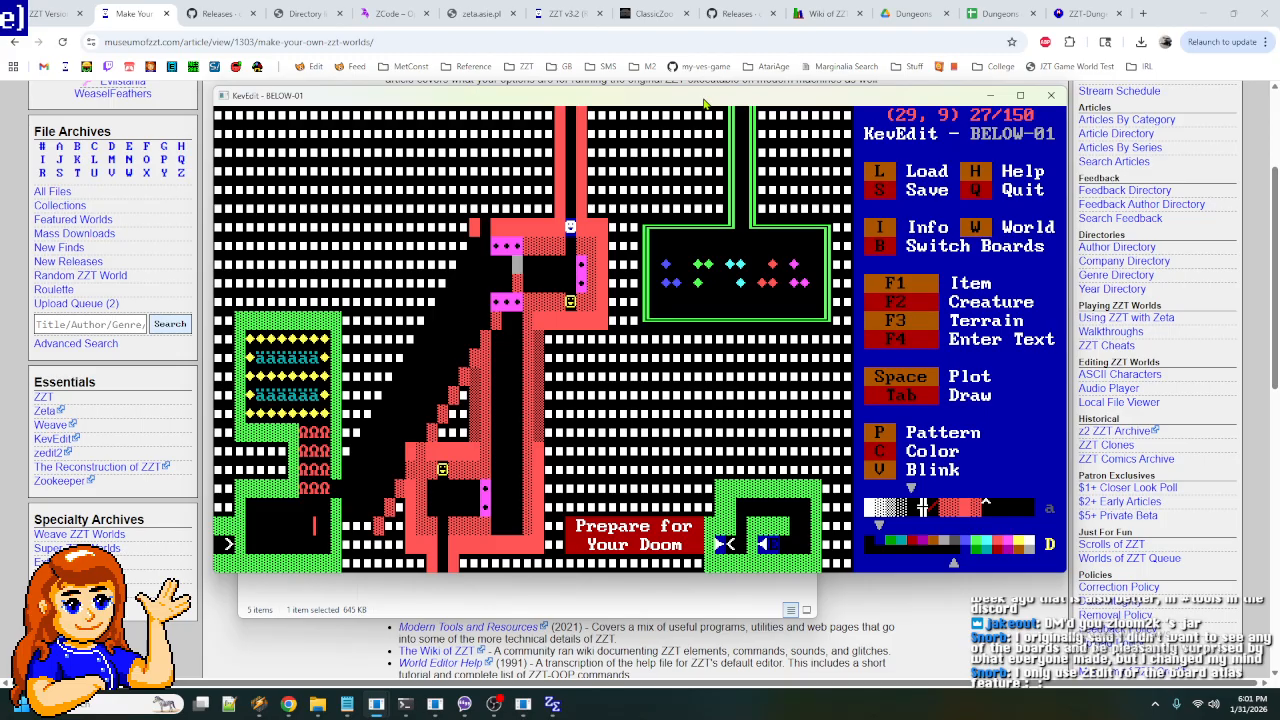
# - Copy the magenta diamond into the pattern buffer and place it at (26, 7), on the chamber's upper wall
pyautogui.press('Down')
pyautogui.press('Down')
pyautogui.press('Left')
pyautogui.press('Left')
pyautogui.press('Up')
pyautogui.press('Up')
pyautogui.press('Up')
pyautogui.press('p')
pyautogui.press('Left')
pyautogui.press('Up')
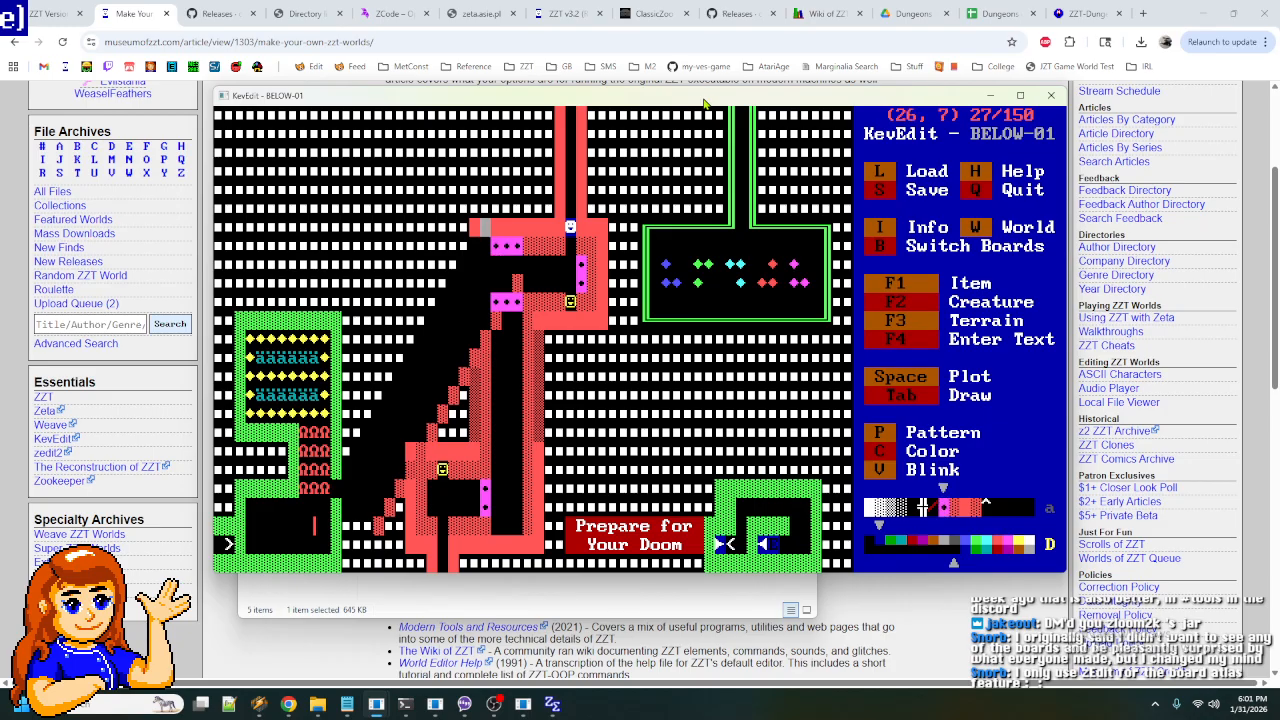
pyautogui.press('space')
# - Inspect the object settings of the upper magenta diamonds at (28, 8) and (26, 7)
pyautogui.press('Right')
pyautogui.press('Down')
pyautogui.press('Right')
pyautogui.press('Return')
pyautogui.press('Escape')
pyautogui.press('Escape')
pyautogui.press('Left')
pyautogui.press('Left')
pyautogui.press('Up')
pyautogui.press('Return')
pyautogui.press('Return')
pyautogui.press('Escape')
pyautogui.press('Escape')
# - Place a magenta diamond at (28, 9) and clear those at (28, 8) and (29, 8) to form a diagonal
pyautogui.press('Right')
pyautogui.press('Down')
pyautogui.press('Right')
pyautogui.press('Down')
pyautogui.press('Right')
pyautogui.press('Up')
pyautogui.press('Left')
# - Place three magenta diamonds diagonally at (23, 10), (24, 11) and (25, 12), west of the old lower diamond row
pyautogui.press('Down')
pyautogui.press('Down')
pyautogui.press('Down')
pyautogui.press('Left')
pyautogui.press('Left')
pyautogui.press('Left')
pyautogui.press('Left')
pyautogui.press('Up')
pyautogui.press('Left')
pyautogui.press('Right')
pyautogui.press('Down')
pyautogui.press('space')
pyautogui.press('Right')
pyautogui.press('Down')
pyautogui.press('space')
pyautogui.press('Right')
pyautogui.press('Right')
pyautogui.press('Up')
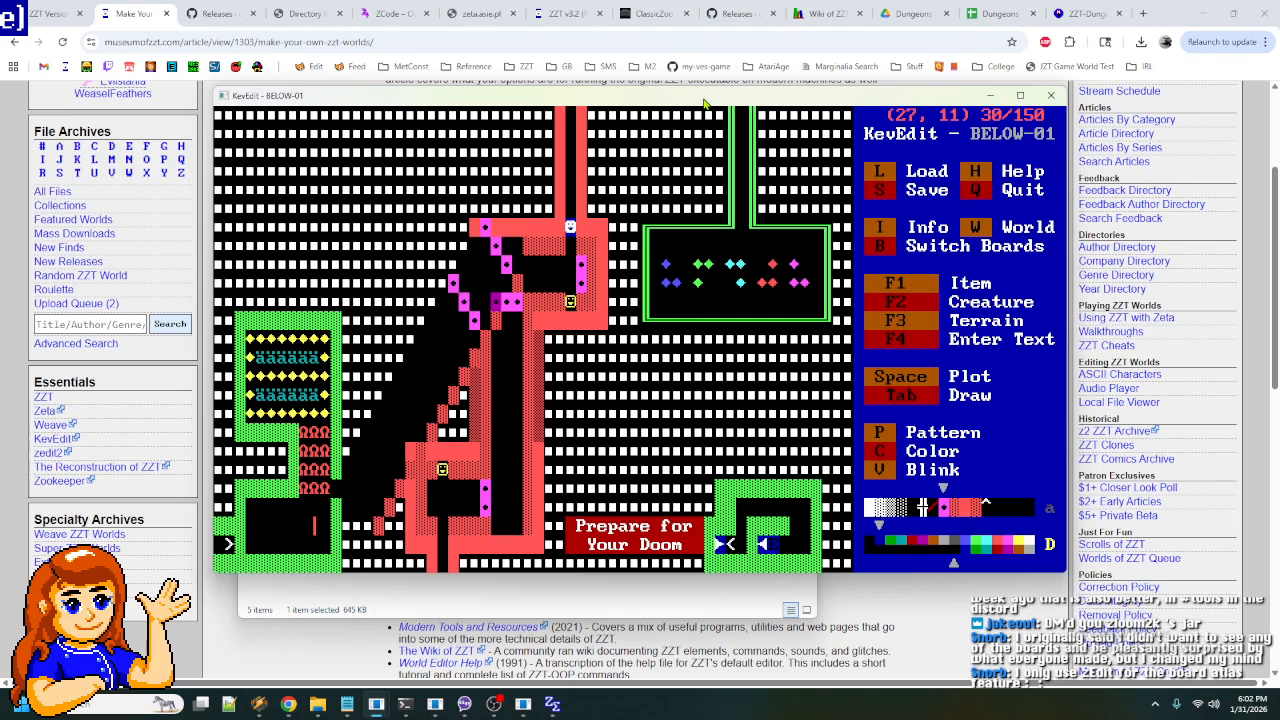
# - Remove the old lower diamonds, extending the patterned red wall west to (28, 11), and clear the red tile at (29, 10)
pyautogui.press('Down')
pyautogui.press('Up')
pyautogui.press('Right')
pyautogui.press('Right')
pyautogui.press('Left')
pyautogui.press('Left')
pyautogui.press('Right')
pyautogui.press('Right')
pyautogui.press('Up')
pyautogui.press('Down')
pyautogui.press('Right')
pyautogui.press('Left')
pyautogui.press('Left')
pyautogui.press('Left')
pyautogui.press('Left')
pyautogui.press('Left')
# - Fill in patterned red wall behind the upper magenta diagonal along row 8 and at (29, 9) and (30, 9)
pyautogui.press('Up')
pyautogui.press('Up')
pyautogui.press('Up')
pyautogui.press('Up')
pyautogui.press('Right')
pyautogui.press('Right')
pyautogui.press('Right')
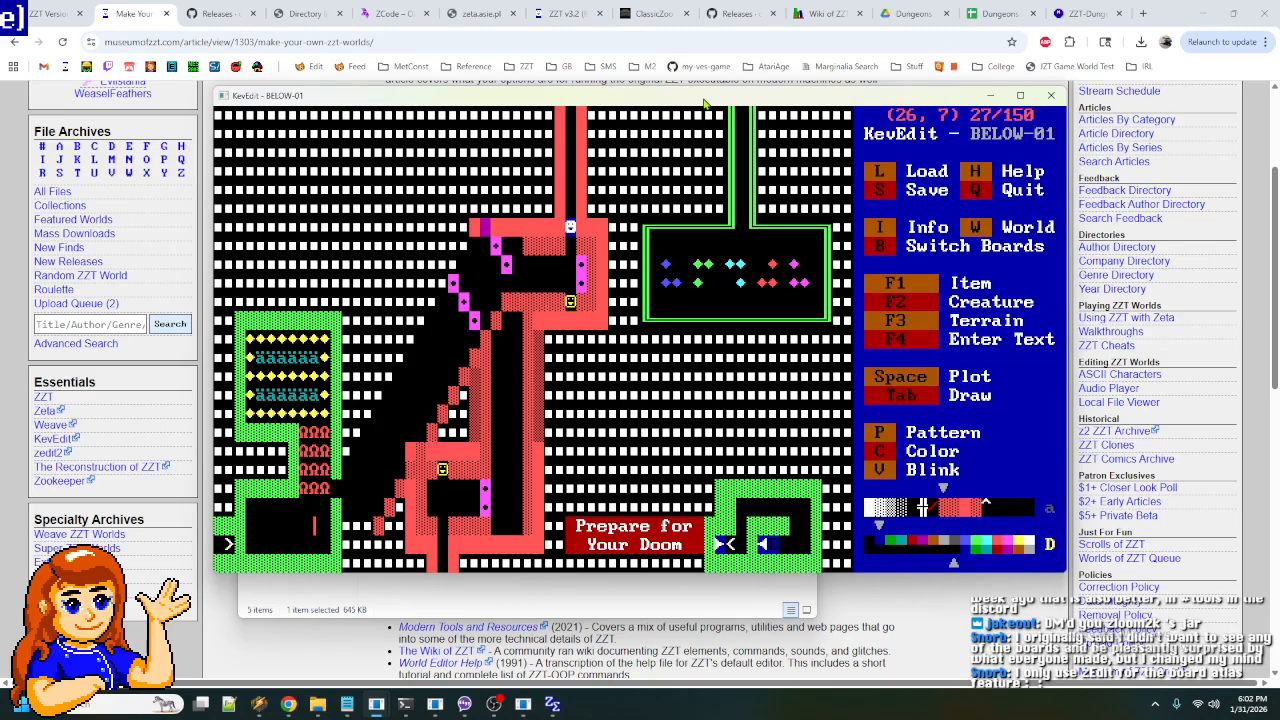
pyautogui.press('Down')
pyautogui.press('Right')
pyautogui.press('Down')
pyautogui.press('Right')
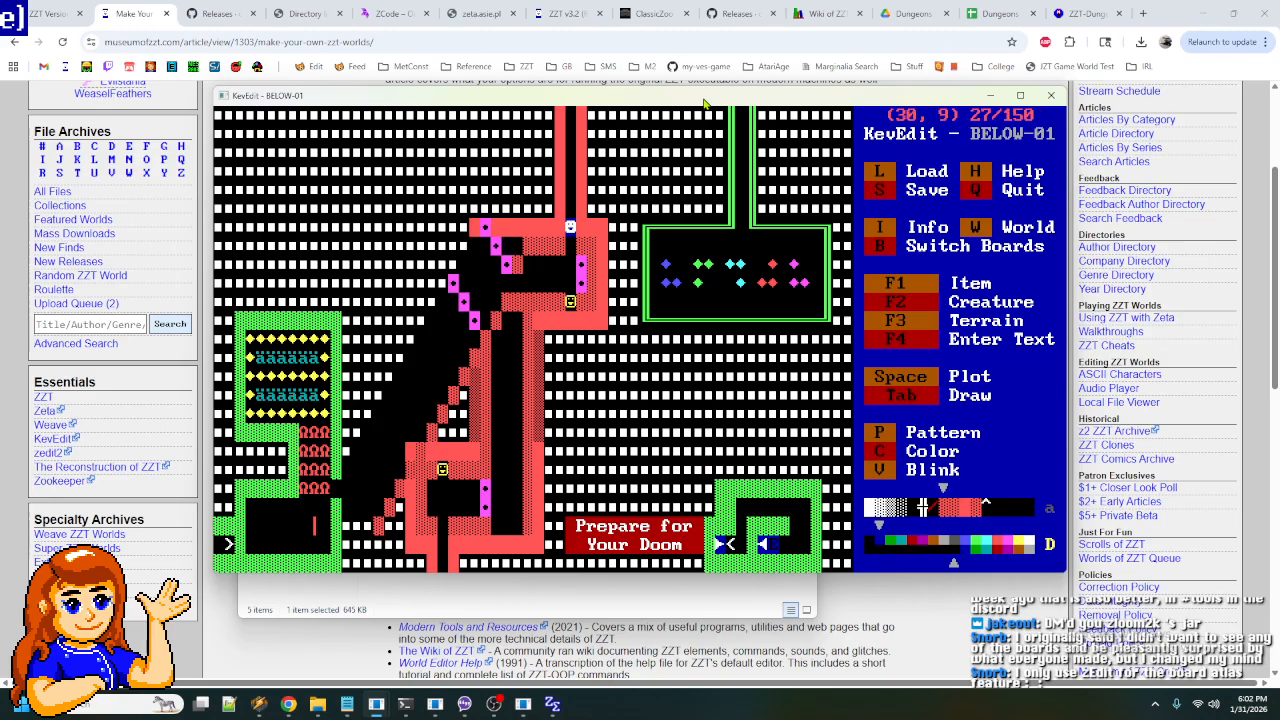
pyautogui.press('Right')
pyautogui.press('Up')
pyautogui.press('Up')
pyautogui.press('Left')
pyautogui.press('Left')
pyautogui.press('Left')
pyautogui.press('Left')
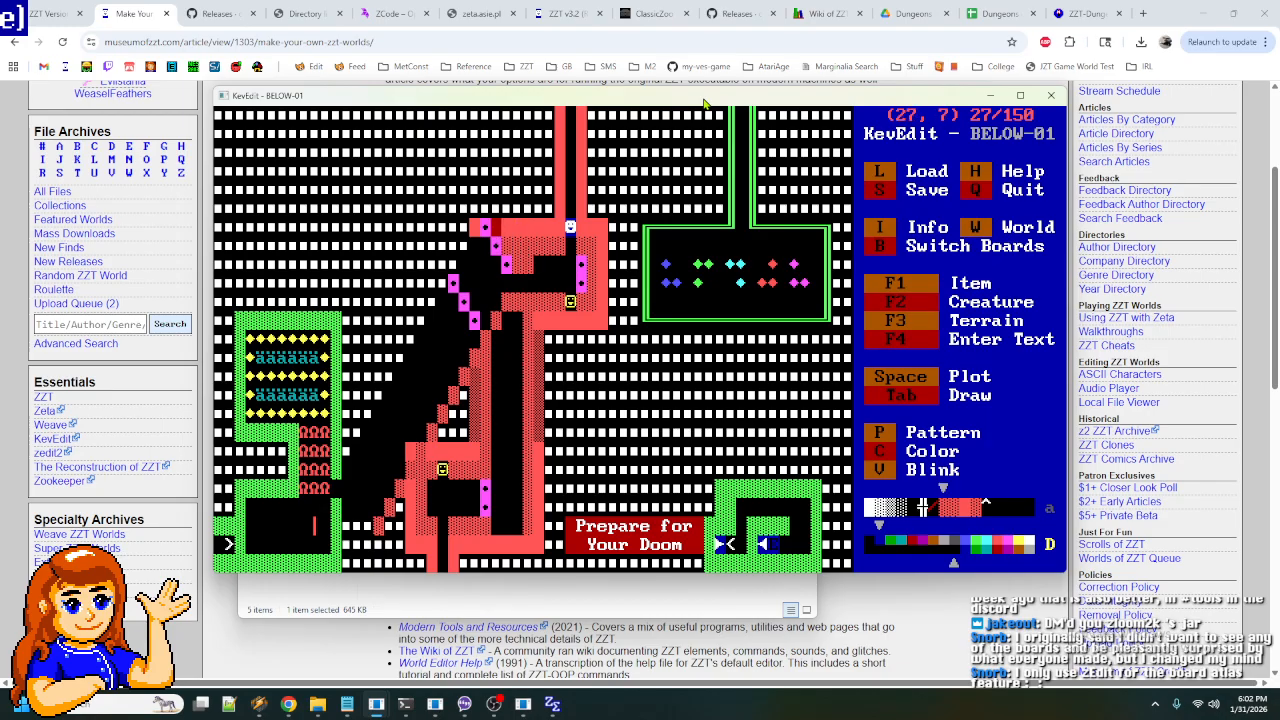
# - Clear the chamber's inner upper red wall from (30, 8) eastward, along with the red tile at (30, 9)
pyautogui.press('Right')
pyautogui.press('Right')
pyautogui.press('Right')
pyautogui.press('Down')
pyautogui.press('Down')
pyautogui.press('Up')
pyautogui.press('Up')
pyautogui.press('Right')
pyautogui.press('Down')
pyautogui.press('Up')
pyautogui.press('Right')
pyautogui.press('Up')
pyautogui.press('Left')
pyautogui.press('Down')
pyautogui.press('Right')
pyautogui.press('Down')
pyautogui.press('Right')
pyautogui.press('Up')
pyautogui.press('Left')
pyautogui.press('Left')
pyautogui.press('Right')
pyautogui.press('Left')
pyautogui.press('Left')
pyautogui.press('Down')
pyautogui.press('Down')
pyautogui.press('Left')
pyautogui.press('Left')
pyautogui.press('Left')
pyautogui.press('Left')
pyautogui.press('Up')
pyautogui.press('Up')
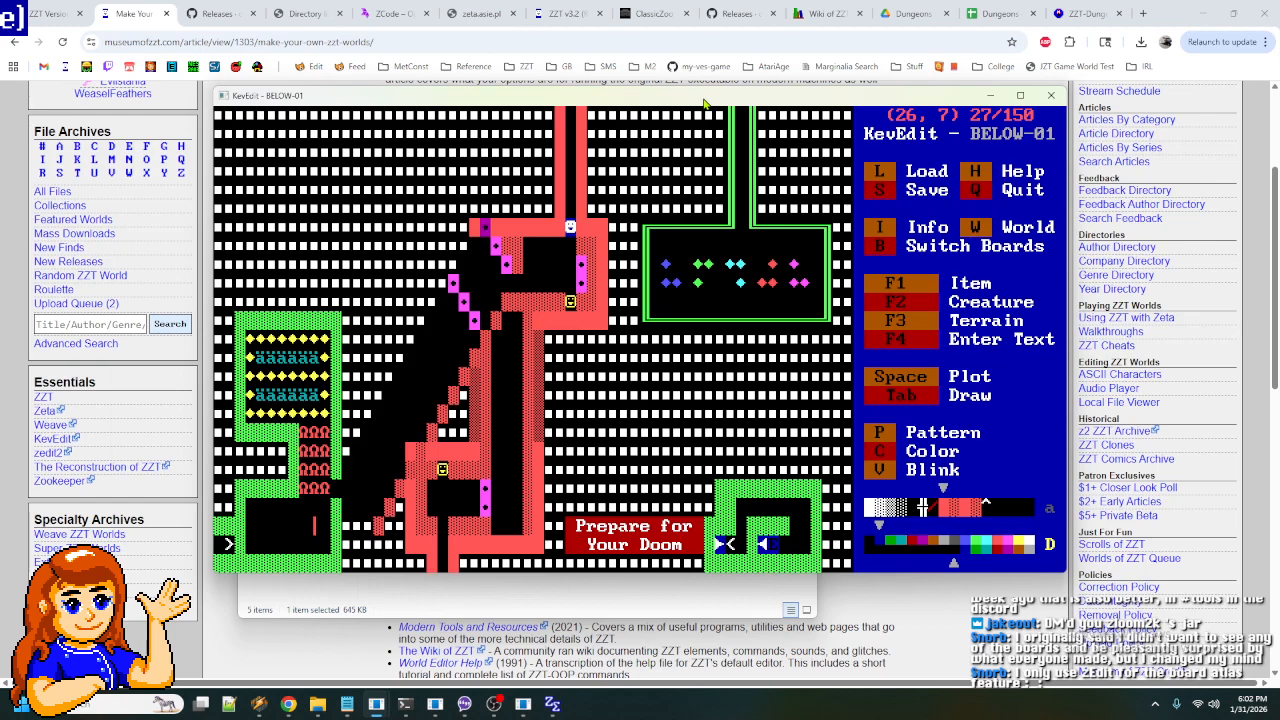
pyautogui.press('Down')
pyautogui.press('Down')
pyautogui.press('Down')
pyautogui.press('Right')
pyautogui.press('Right')
pyautogui.press('Down')
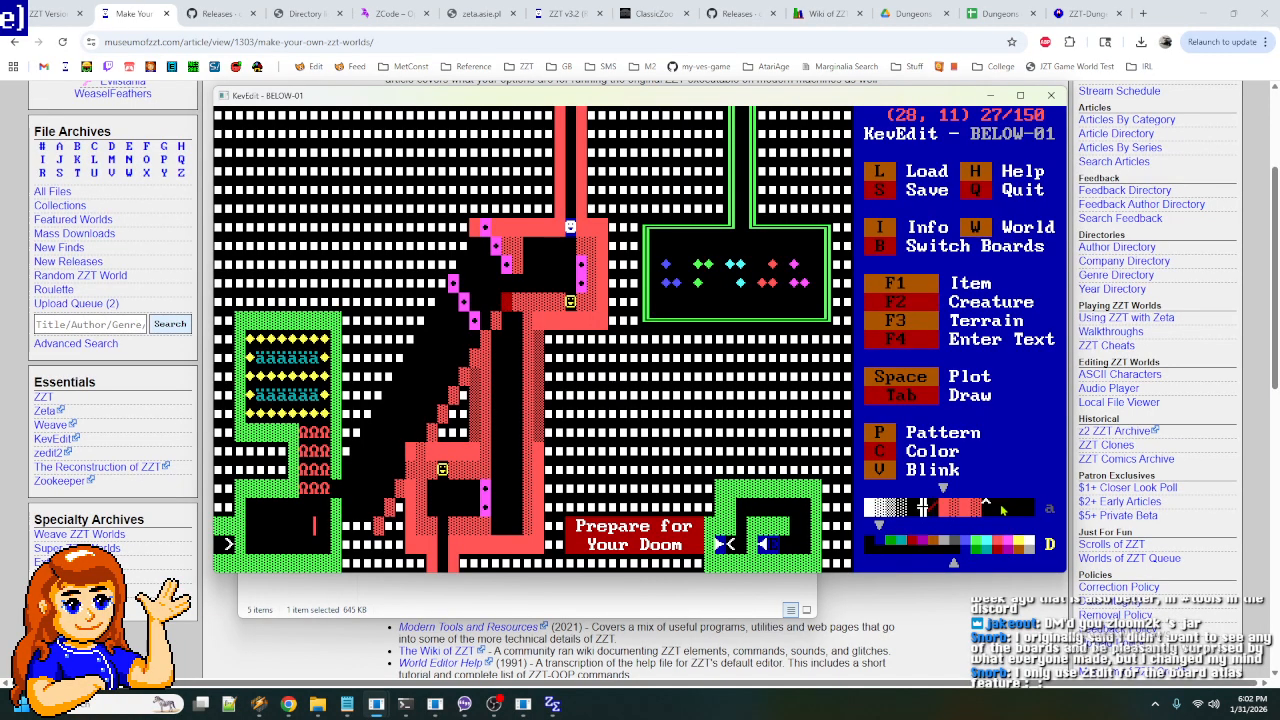
# - Copy the red wall beneath the chamber and a nearby white tile into the pattern buffer
pyautogui.press('Right')
pyautogui.press('Right')
pyautogui.press('Right')
pyautogui.press('Down')
pyautogui.press('Down')
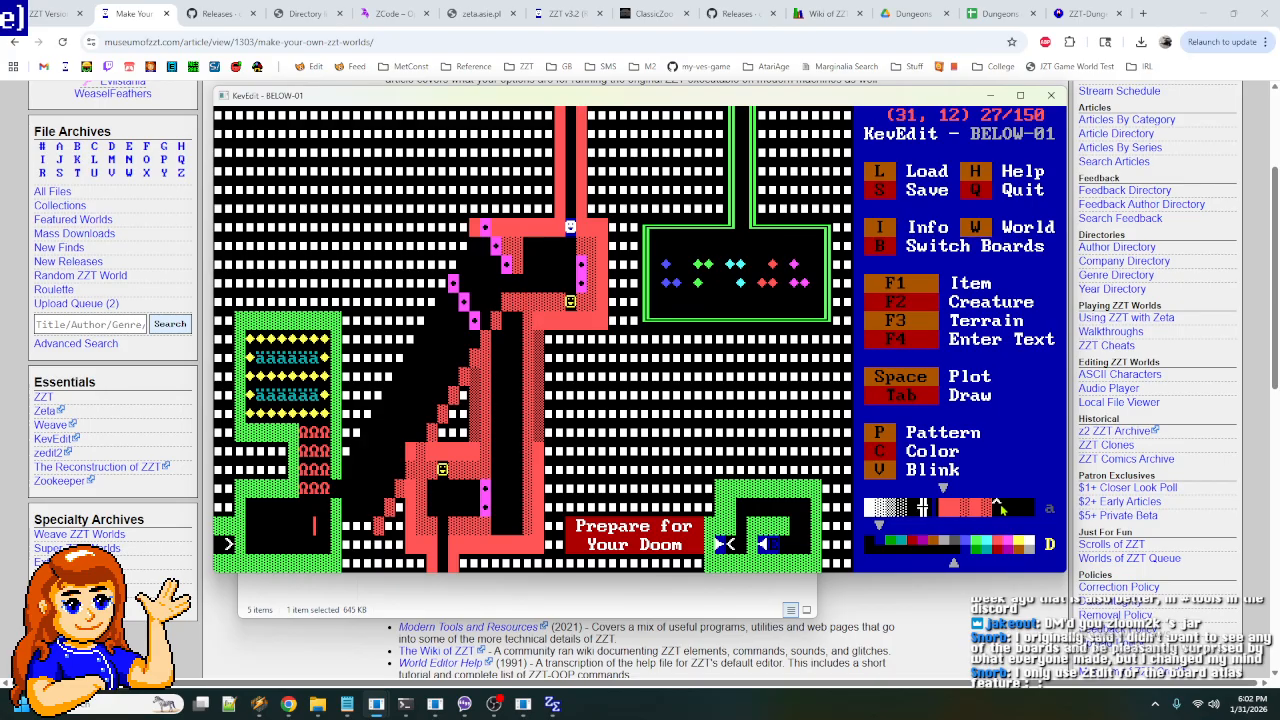
pyautogui.press('Right')
pyautogui.press('Right')
pyautogui.press('Return')
pyautogui.press('Down')
pyautogui.press('Down')
pyautogui.press('Down')
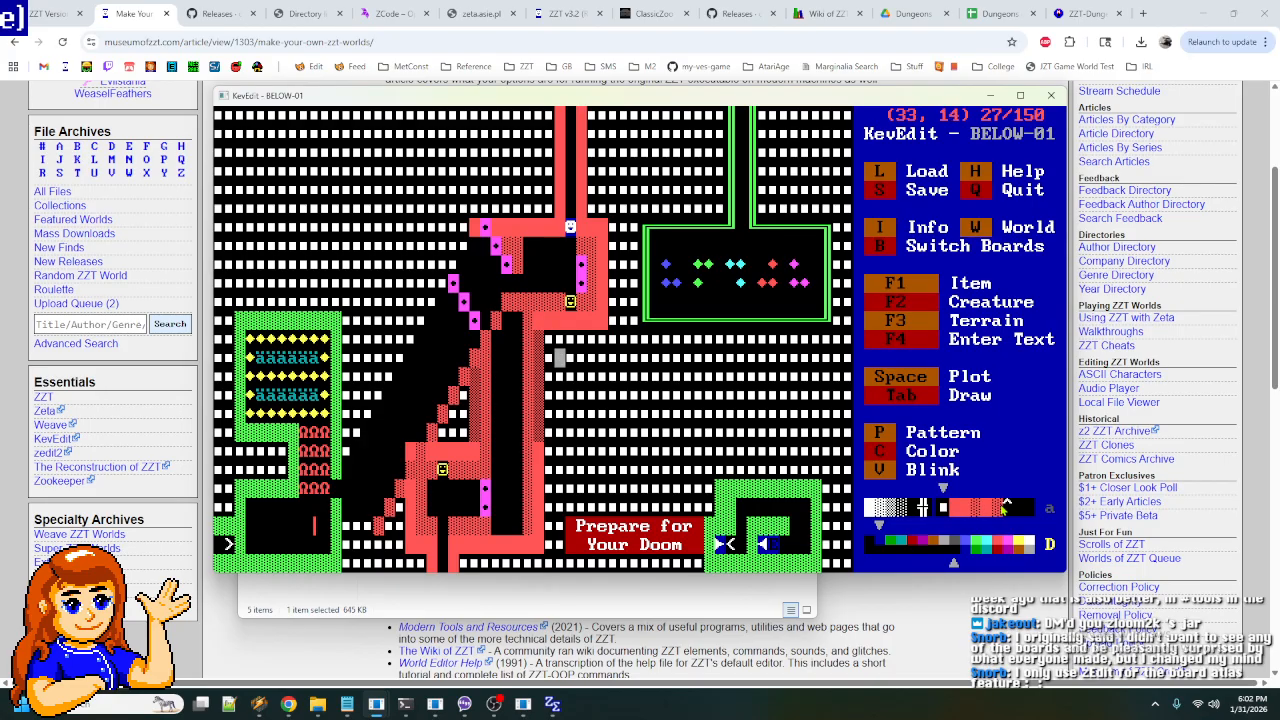
# - Copy more red wall tiles into the pattern buffer while crossing the vertical corridor west to the diagonal wall at (24, 17)
pyautogui.press('Left')
pyautogui.press('Return')
pyautogui.press('Left')
pyautogui.press('Return')
pyautogui.press('Left')
pyautogui.press('Return')
pyautogui.press('Left')
pyautogui.press('Left')
pyautogui.press('Left')
pyautogui.press('Left')
pyautogui.press('Return')
pyautogui.press('Left')
pyautogui.press('Left')
pyautogui.press('Down')
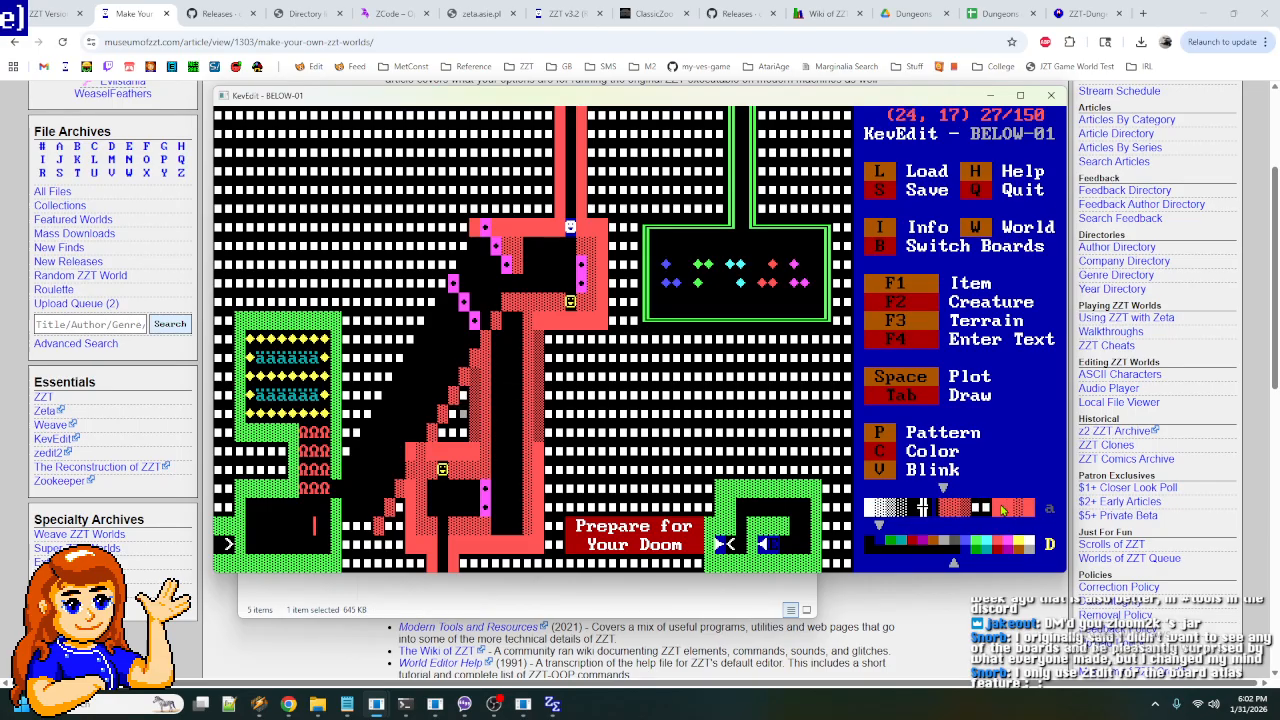
pyautogui.press('Return')
# - Cycle through the stored tiles in the pattern buffer at (25, 15) to pick out the patterned red wall
pyautogui.press('Up')
pyautogui.press('Right')
pyautogui.press('Up')
pyautogui.press('p')
pyautogui.press('p')
pyautogui.press('p')
pyautogui.press('p')
pyautogui.press('p')
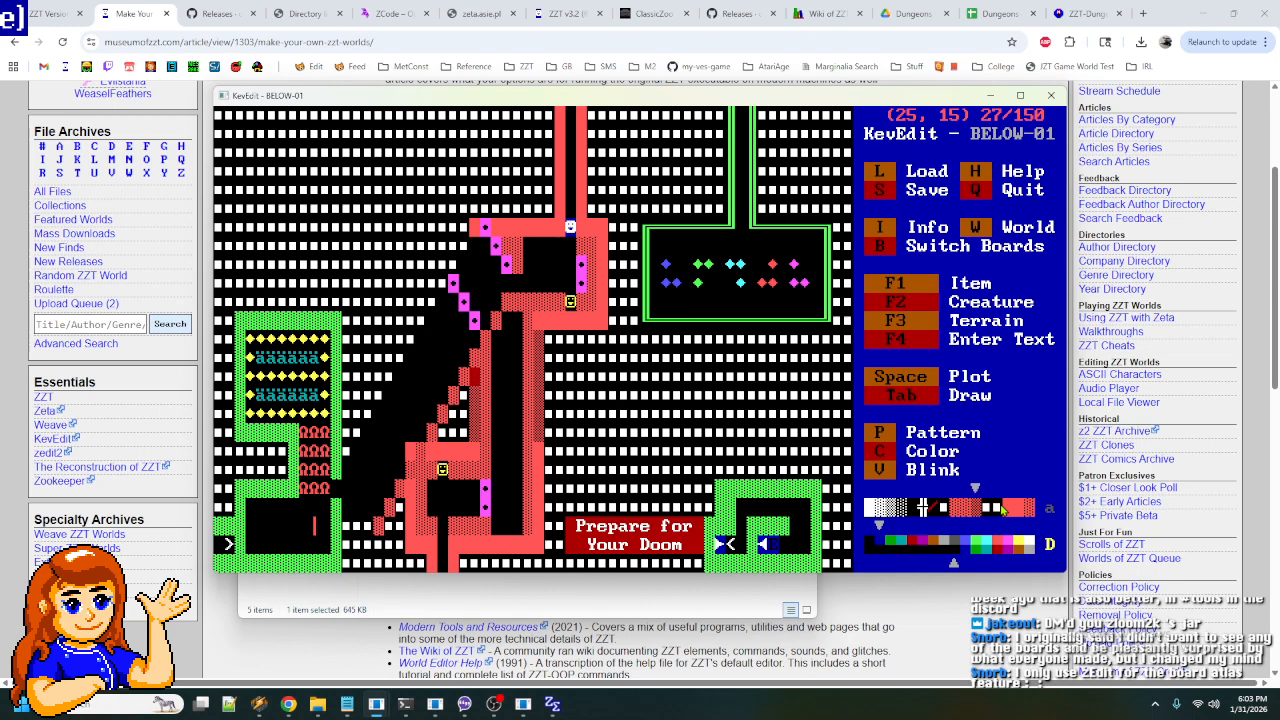
pyautogui.hotkey('shift', 'p')
pyautogui.hotkey('shift', 'p')
pyautogui.hotkey('shift', 'p')
pyautogui.hotkey('shift', 'p')
pyautogui.hotkey('shift', 'p')
pyautogui.press('p')
pyautogui.hotkey('shift', 'p')
pyautogui.hotkey('shift', 'p')
pyautogui.press('p')
pyautogui.press('p')
# - Draw a stepped diagonal of patterned red wall from (24, 8) down-left to the green room, enclosing the black passage's outer edge
pyautogui.press('Up')
pyautogui.press('Right')
pyautogui.press('Up')
pyautogui.press('Right')
pyautogui.press('Right')
pyautogui.press('Up')
pyautogui.press('Up')
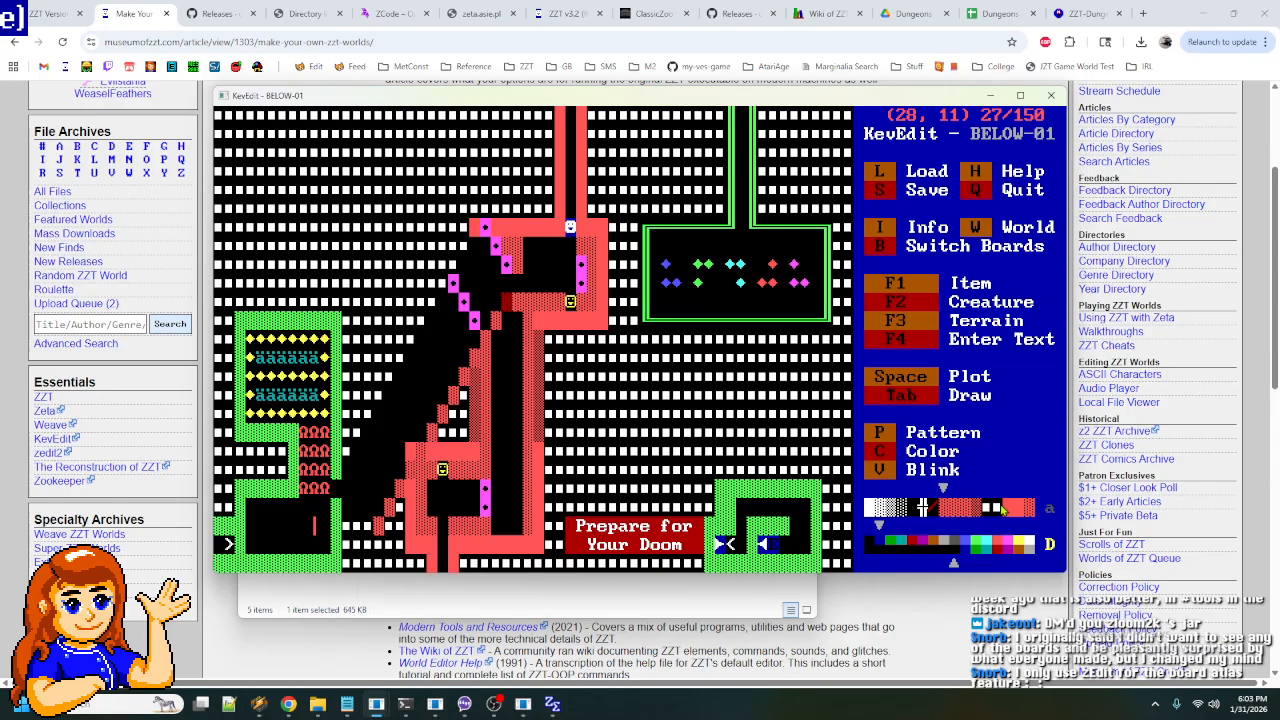
pyautogui.press('Right')
pyautogui.press('Down')
pyautogui.press('Left')
pyautogui.press('Left')
pyautogui.press('Left')
pyautogui.press('Left')
pyautogui.press('Left')
pyautogui.press('Up')
pyautogui.press('Up')
pyautogui.press('Up')
pyautogui.press('Up')
pyautogui.press('Up')
pyautogui.press('Right')
pyautogui.press('Down')
pyautogui.press('Left')
pyautogui.press('Down')
pyautogui.press('Left')
pyautogui.press('Down')
pyautogui.press('Left')
pyautogui.press('Down')
pyautogui.press('Left')
pyautogui.press('Down')
pyautogui.press('Left')
pyautogui.press('Down')
pyautogui.press('Left')
pyautogui.press('Down')
pyautogui.press('Left')
pyautogui.press('Down')
pyautogui.press('Left')
pyautogui.press('Left')
pyautogui.press('Down')
pyautogui.press('Down')
pyautogui.press('Left')
pyautogui.press('Left')
pyautogui.press('Down')
pyautogui.press('Left')
pyautogui.press('Down')
pyautogui.press('Down')
pyautogui.press('Left')
# - Open the lower chamber's west wall at row 21 and reshape its northwest corner with patterned red wall
pyautogui.press('Right')
pyautogui.press('Right')
pyautogui.press('Right')
pyautogui.press('Right')
pyautogui.press('Right')
pyautogui.press('Right')
pyautogui.press('Right')
pyautogui.press('Down')
pyautogui.press('Down')
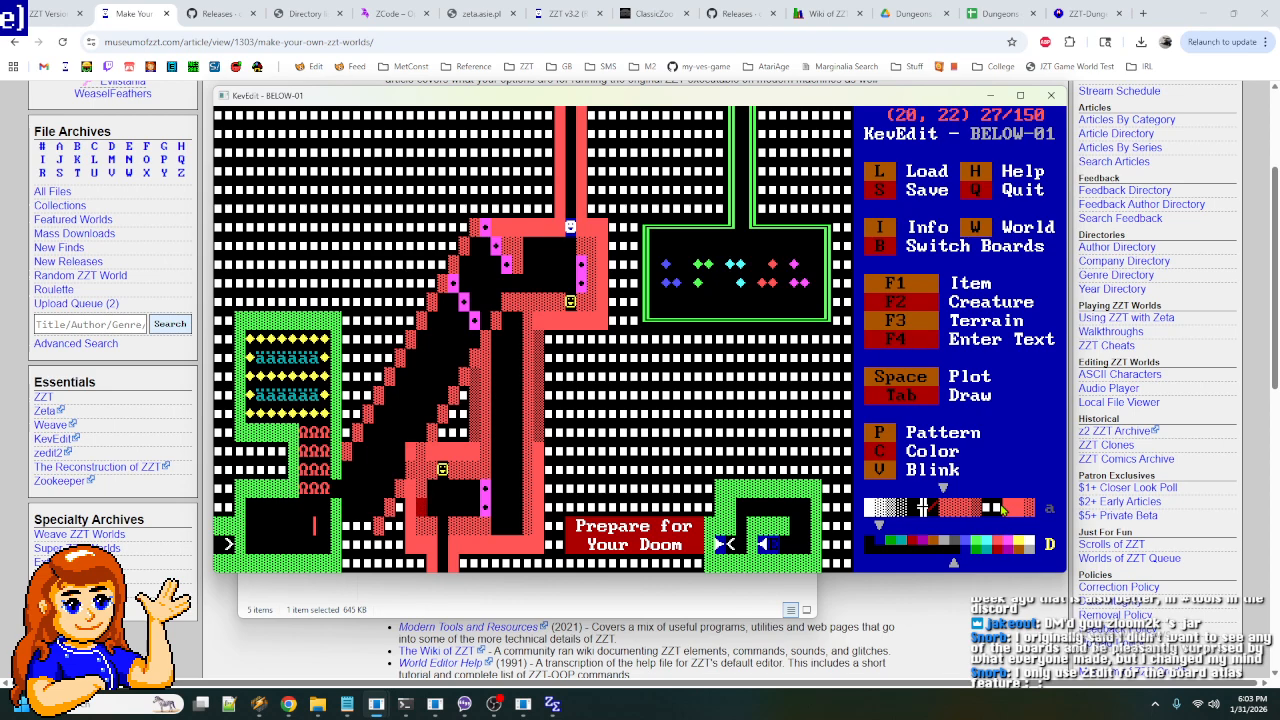
pyautogui.press('Up')
pyautogui.press('Left')
pyautogui.press('Up')
pyautogui.press('Right')
pyautogui.press('Up')
pyautogui.press('Right')
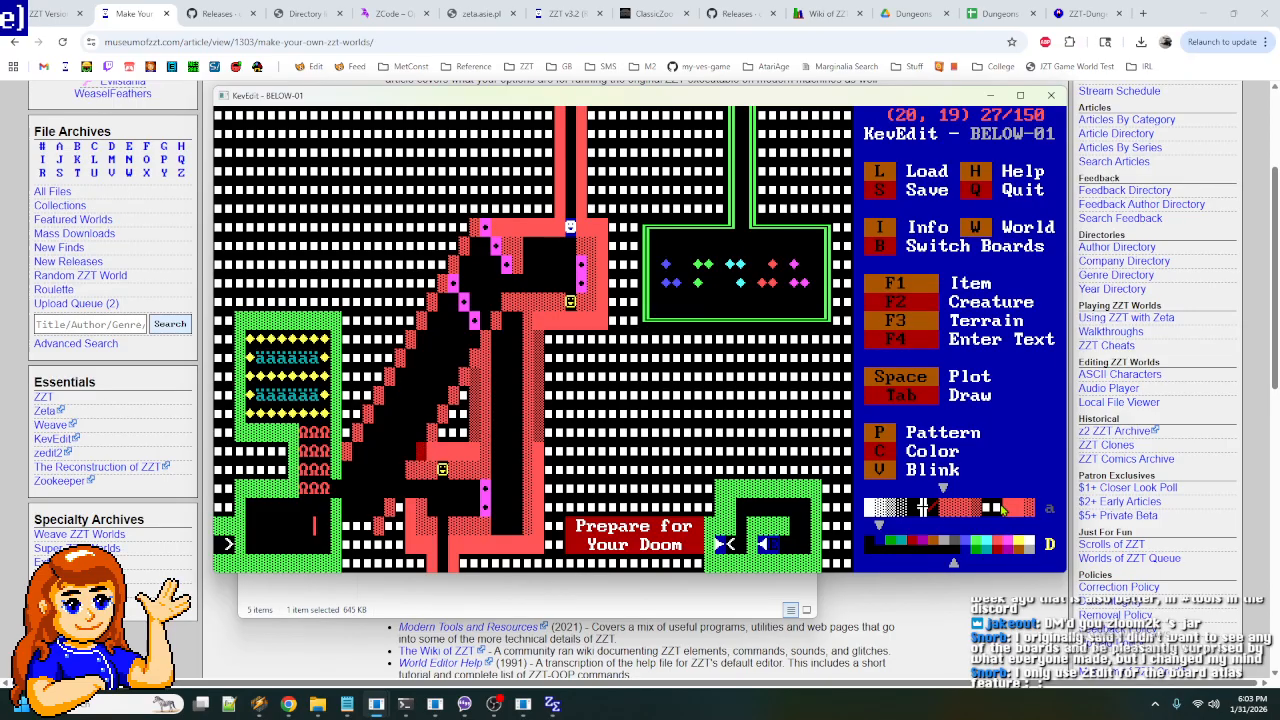
# - In the program of the object at (26, 7), add #walk w before and #walk i after the southward moves under :dos
pyautogui.press('Up')
pyautogui.press('Up')
pyautogui.press('Up')
pyautogui.press('Right')
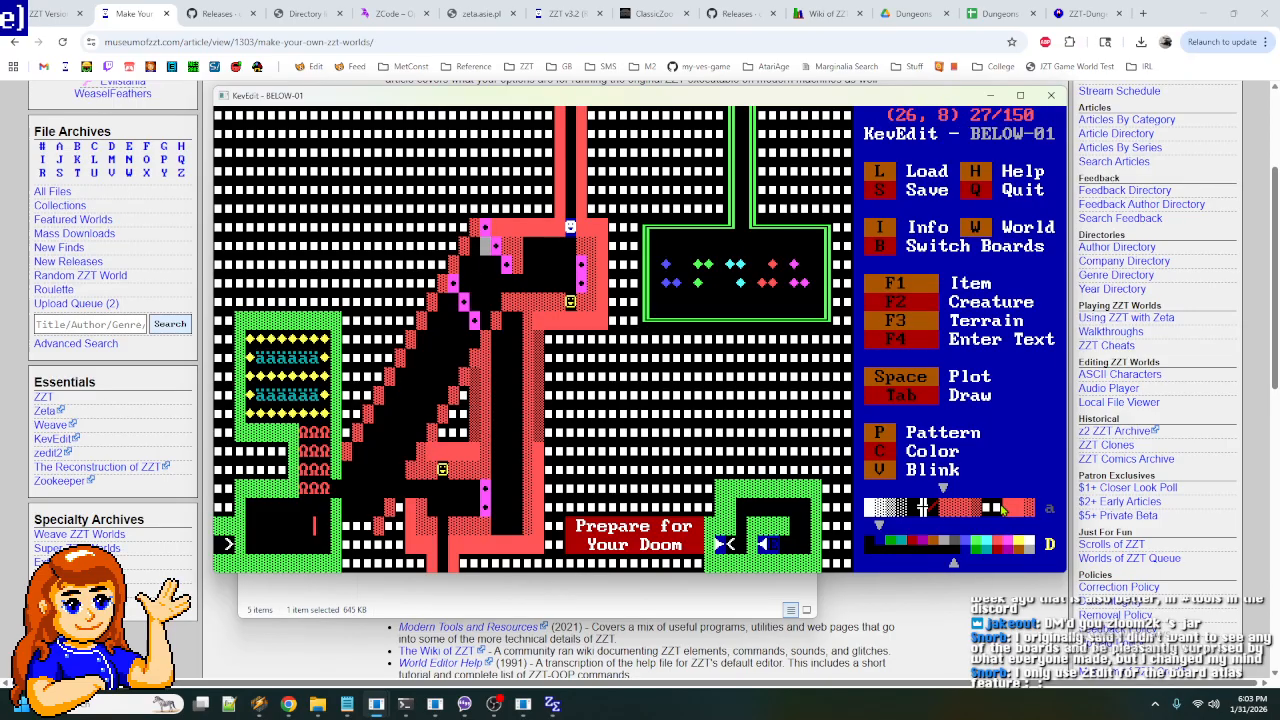
pyautogui.press('Up')
pyautogui.press('Return')
pyautogui.press('Return')
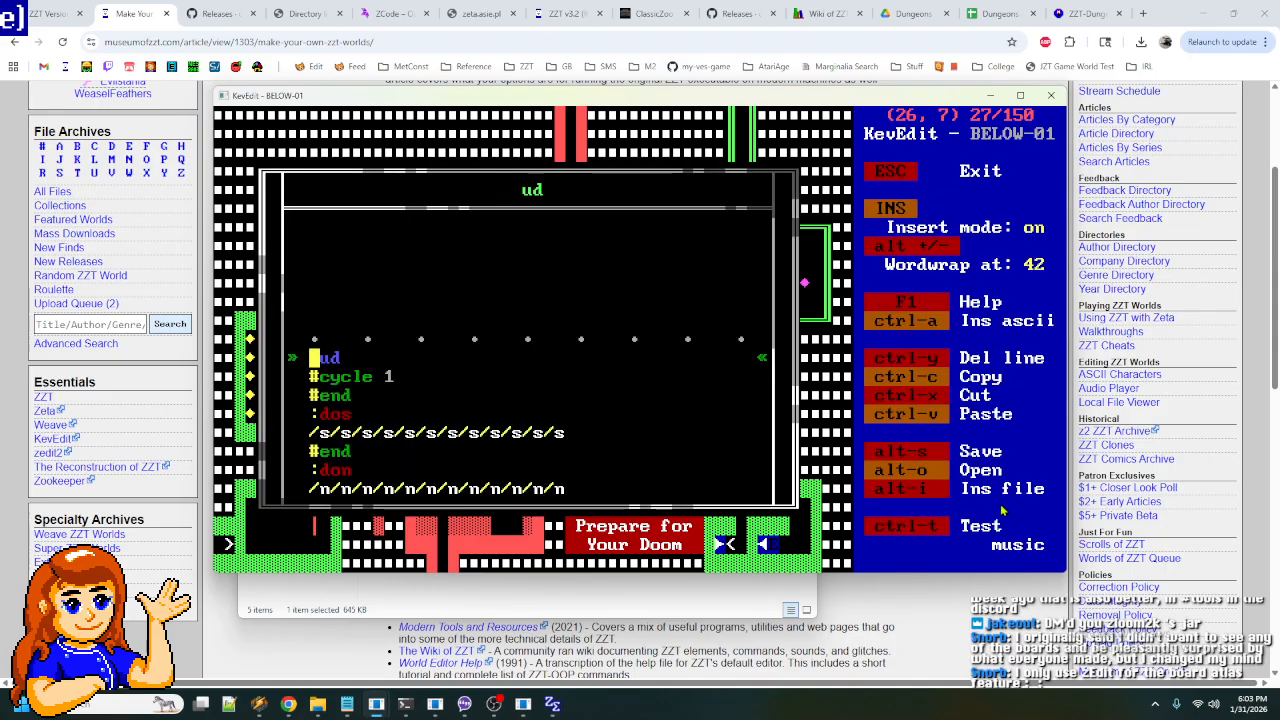
pyautogui.press('Escape')
pyautogui.press('Return')
pyautogui.press('Down')
pyautogui.press('Down')
pyautogui.press('Down')
pyautogui.press('End')
pyautogui.press('Return')
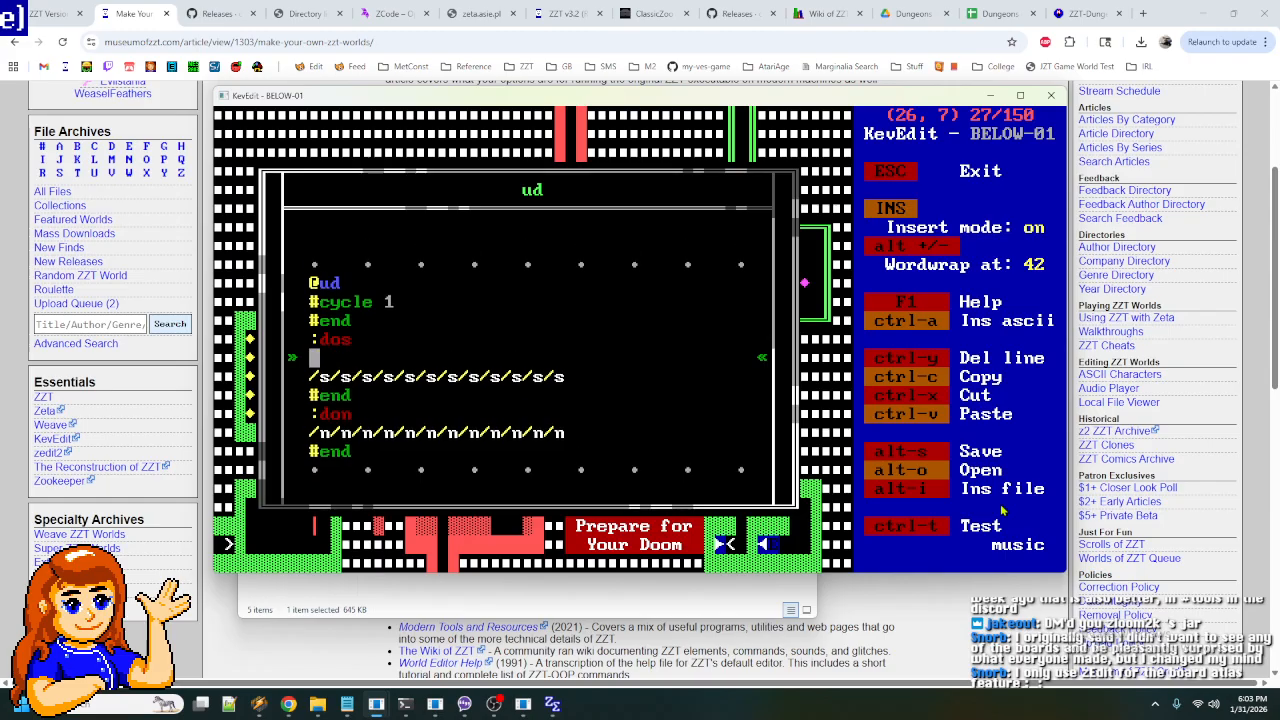
pyautogui.write('#walk')
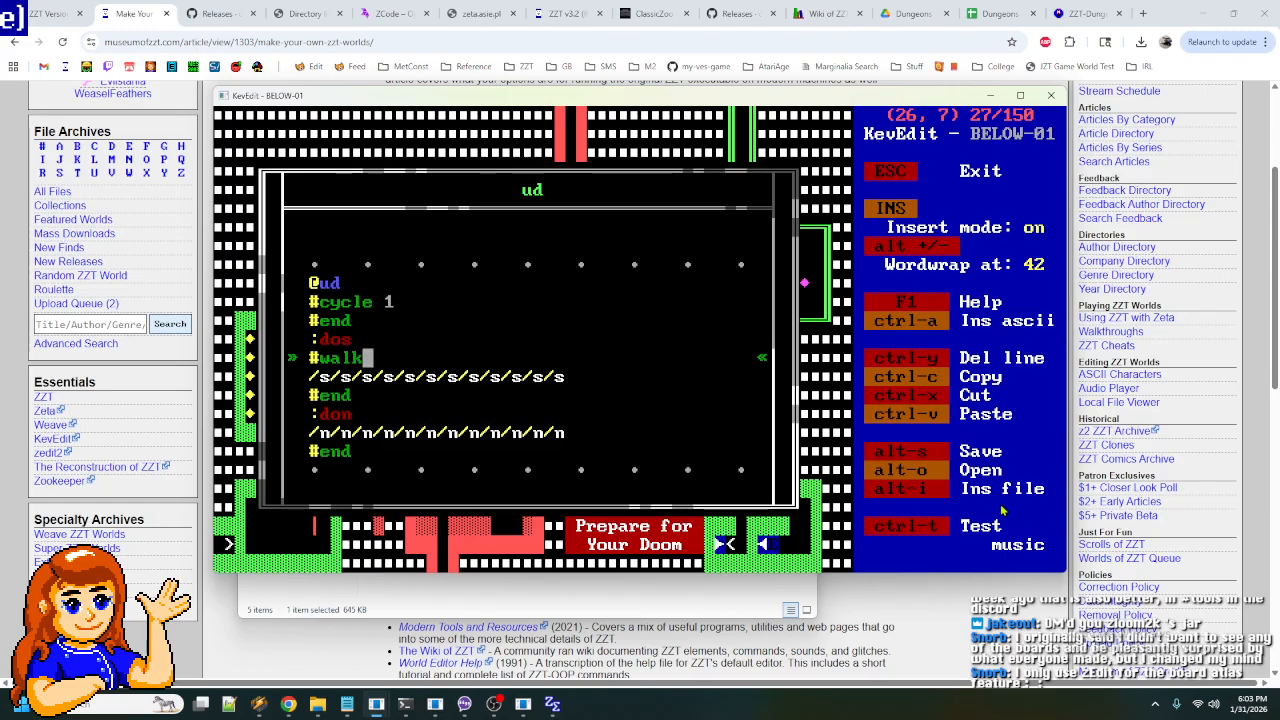
pyautogui.write(' w')
pyautogui.press('Down')
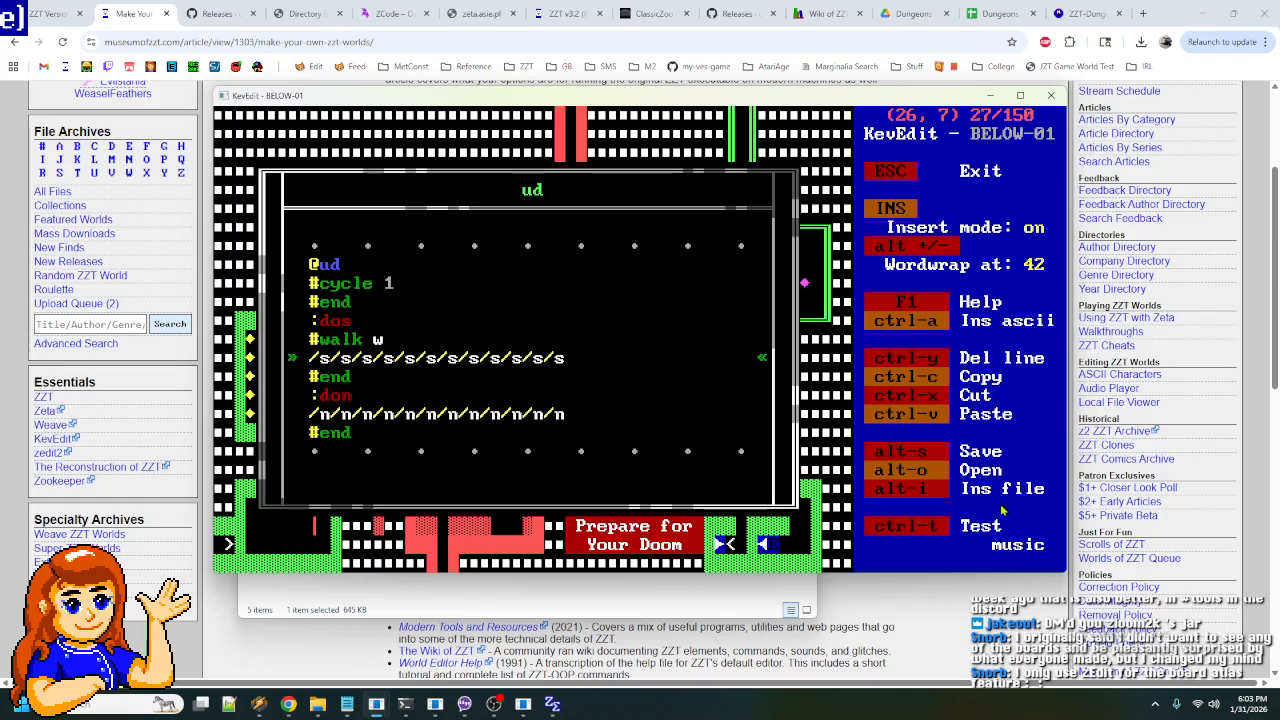
pyautogui.press('End')
pyautogui.press('Return')
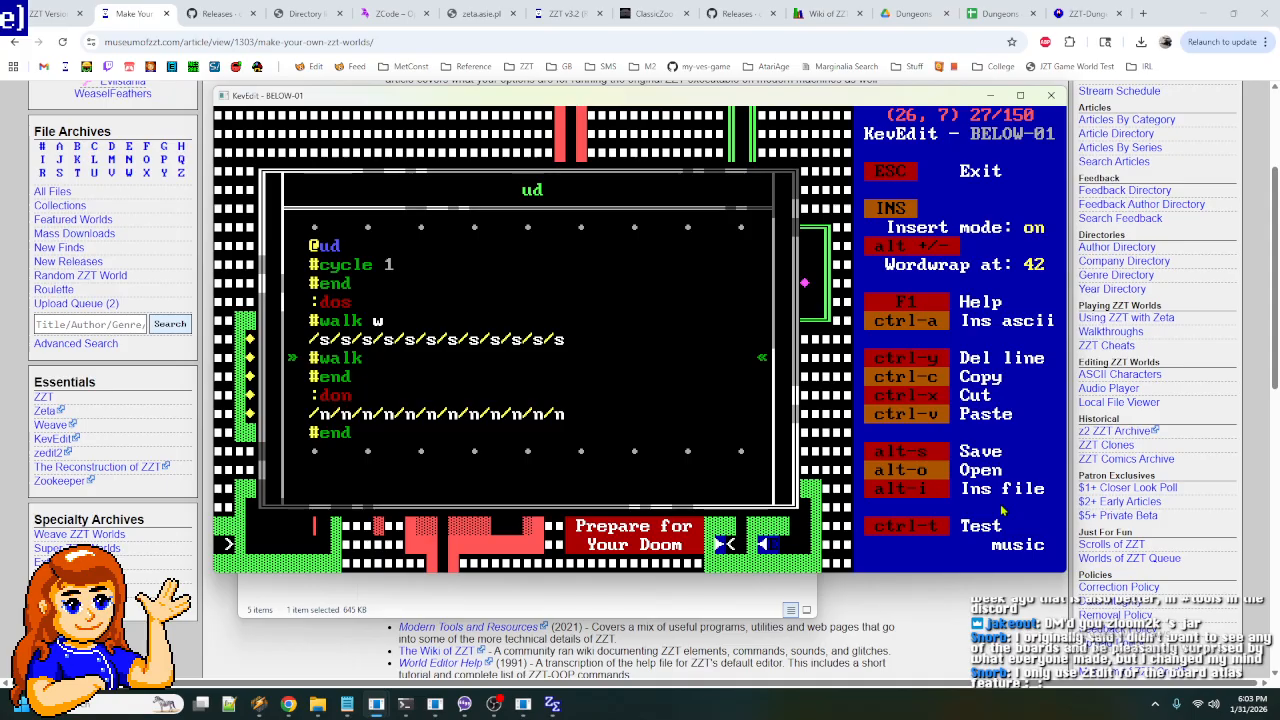
# - Add #walk e before and #walk i after the northward moves under :don, and close the object's settings
pyautogui.press('Down')
pyautogui.press('Down')
pyautogui.press('Return')
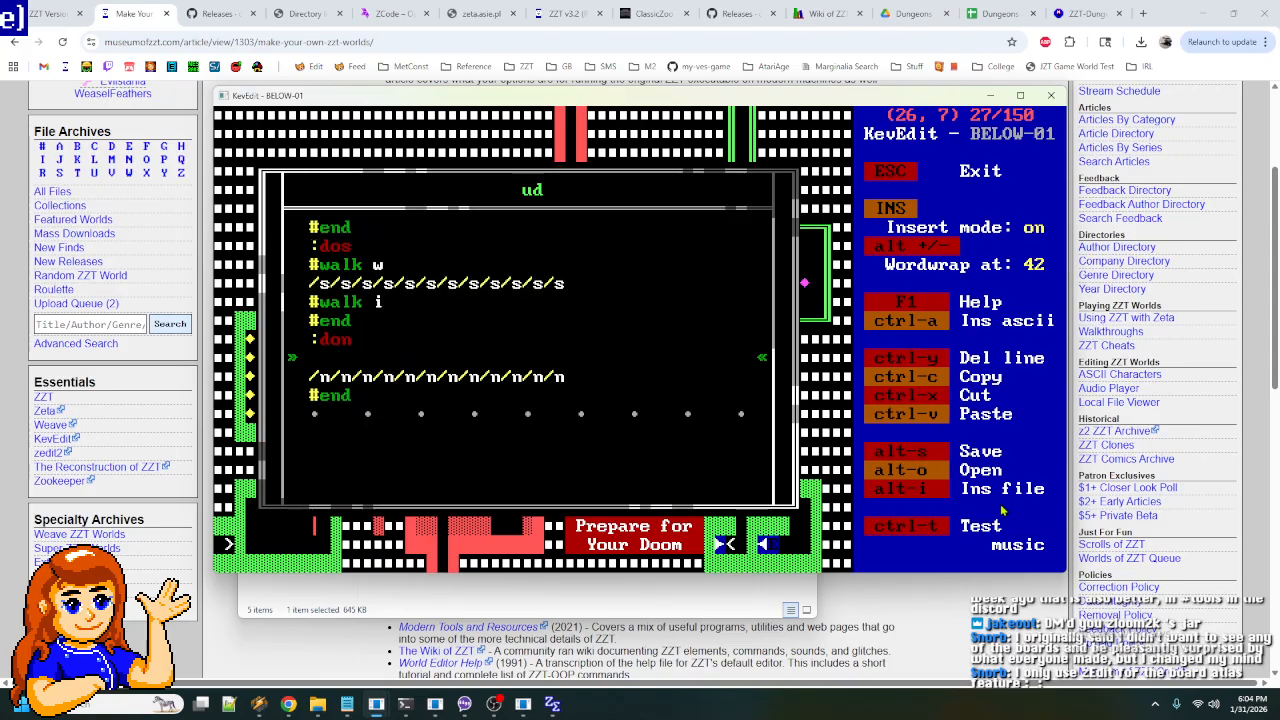
pyautogui.write('#walk e')
pyautogui.press('Down')
pyautogui.press('End')
pyautogui.press('Return')
pyautogui.write('#walk')
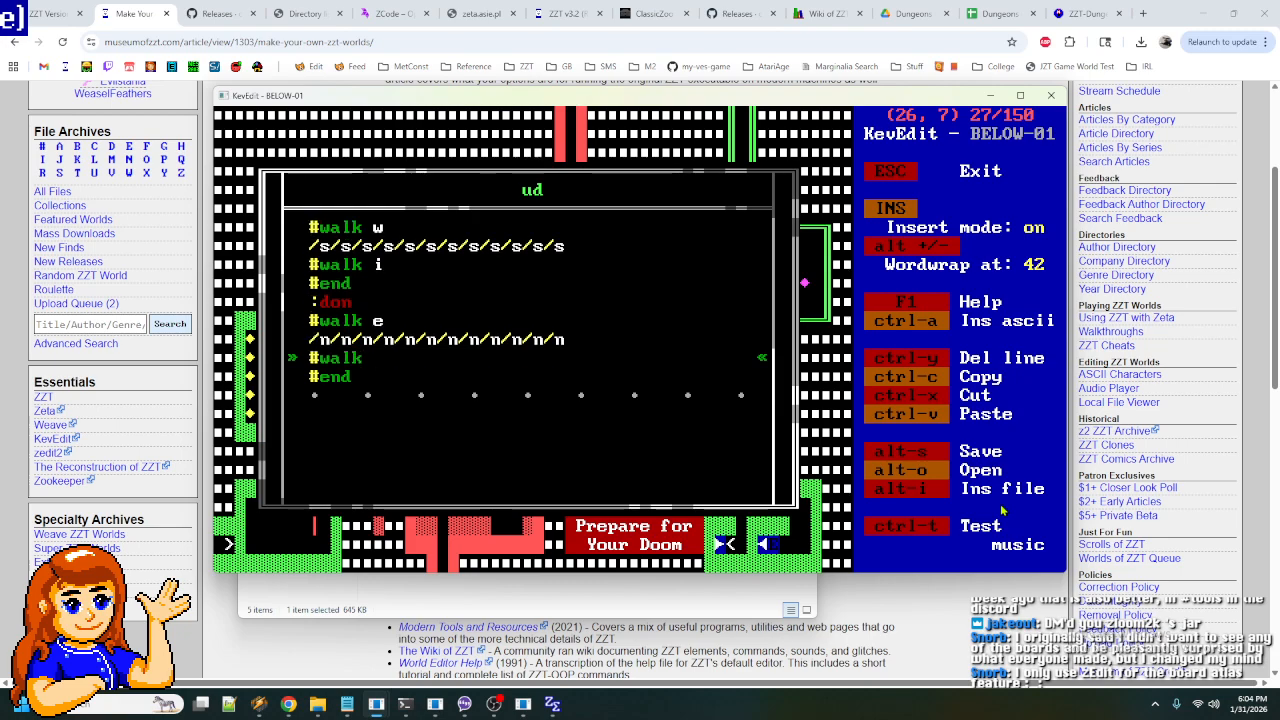
pyautogui.write(' i')
pyautogui.press('Escape')
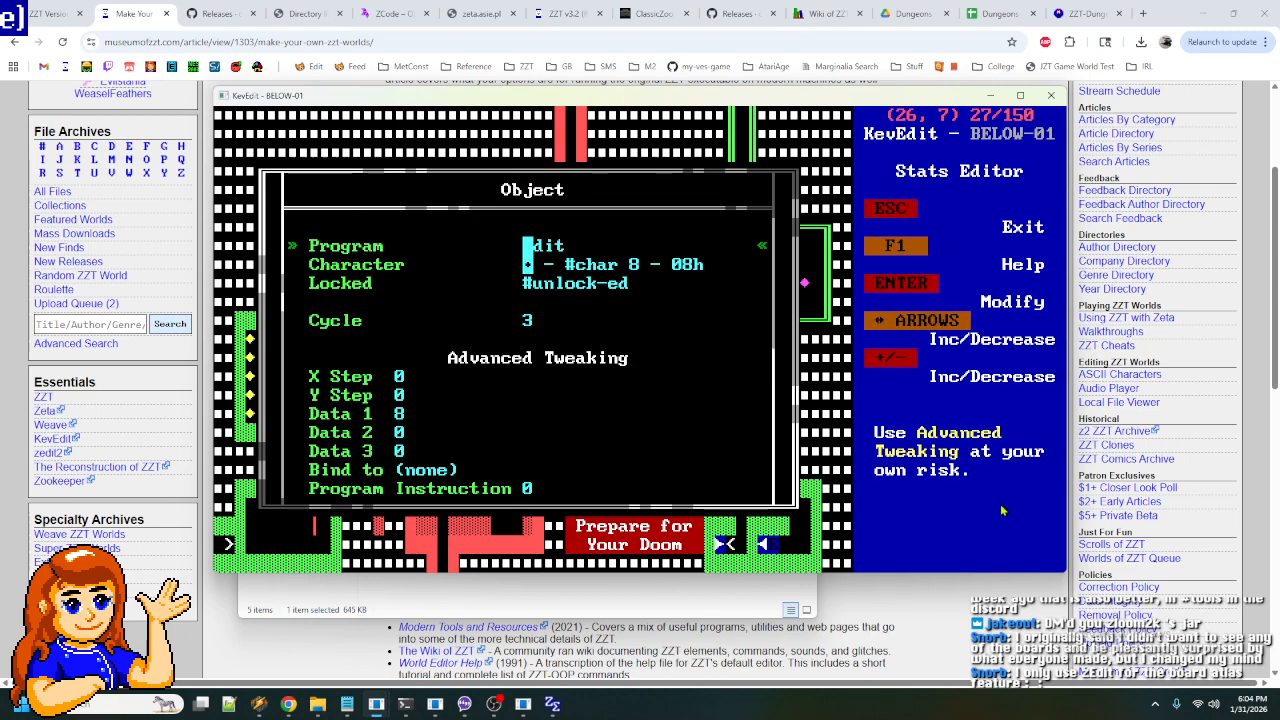
pyautogui.press('Escape')
# - Save the world as BELOW-02
pyautogui.press('Right')
pyautogui.press('Right')
pyautogui.press('Right')
pyautogui.press('Right')
pyautogui.press('Right')
pyautogui.press('Right')
pyautogui.press('Right')
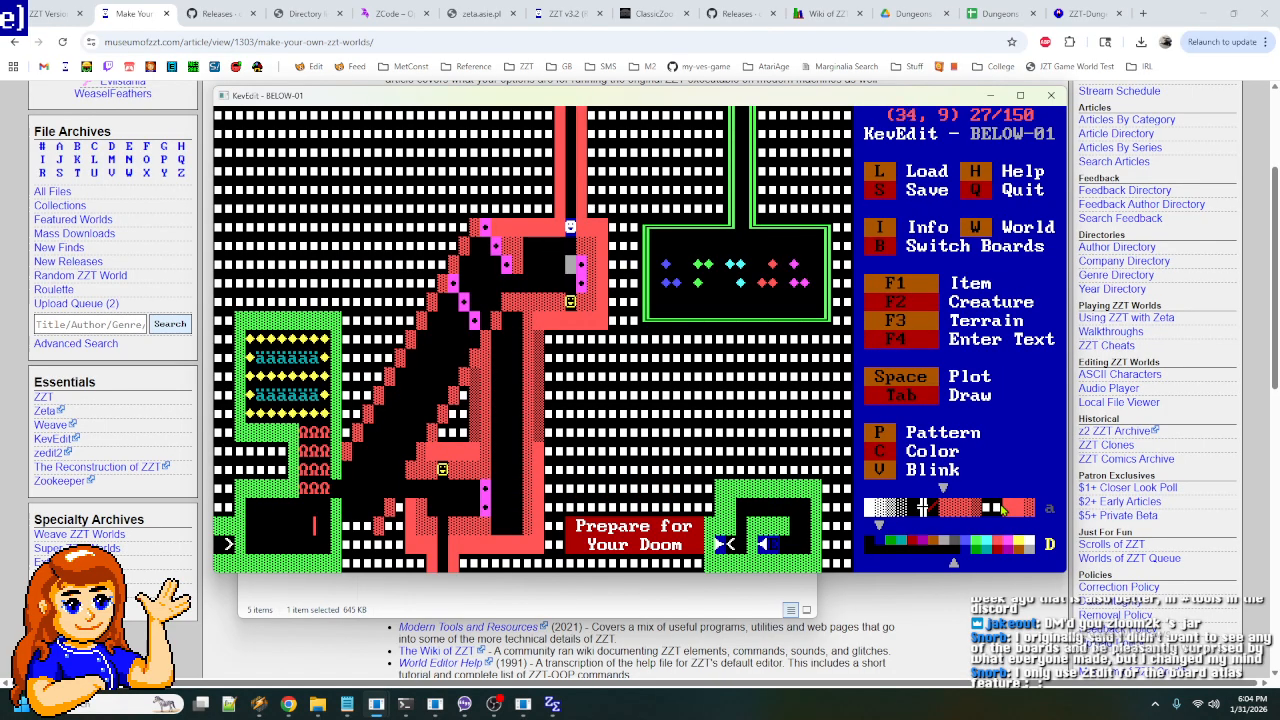
pyautogui.press('s')
pyautogui.press('BackSpace')
pyautogui.write('2')
pyautogui.press('Return')
# - Switch to Zeta, end the game in progress and quit the program
pyautogui.click(523, 705)
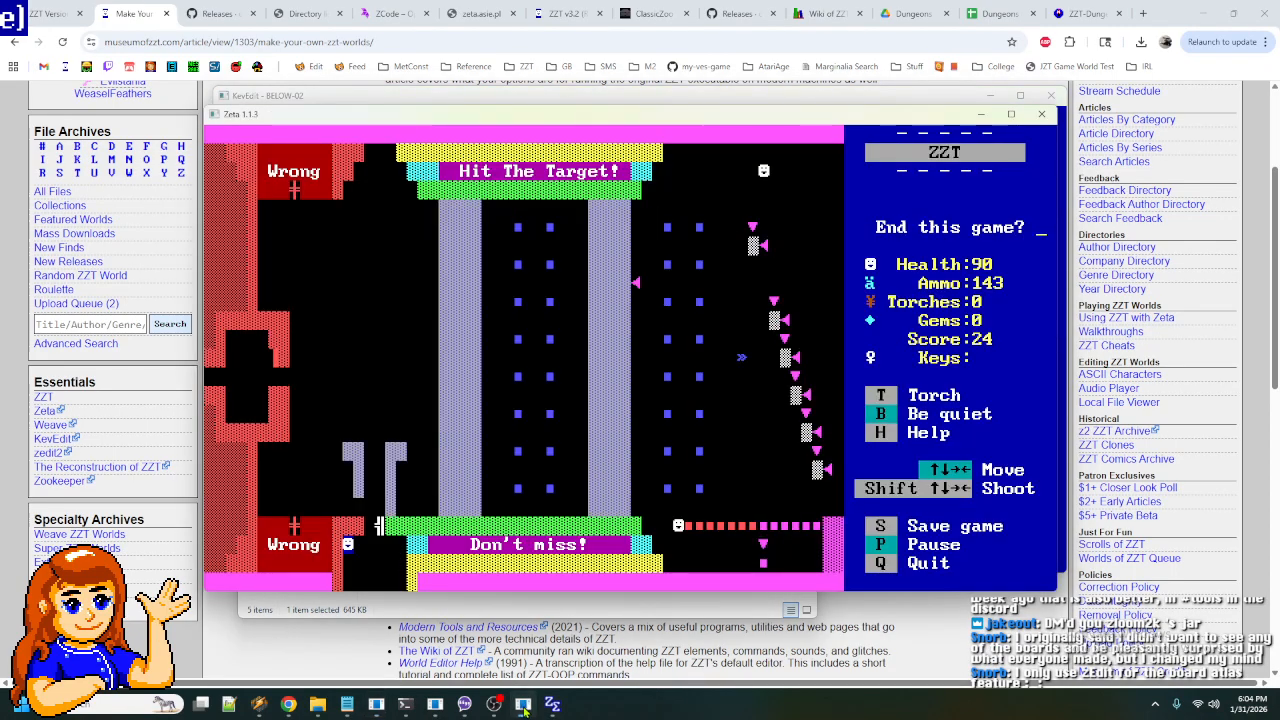
pyautogui.click(434, 705)
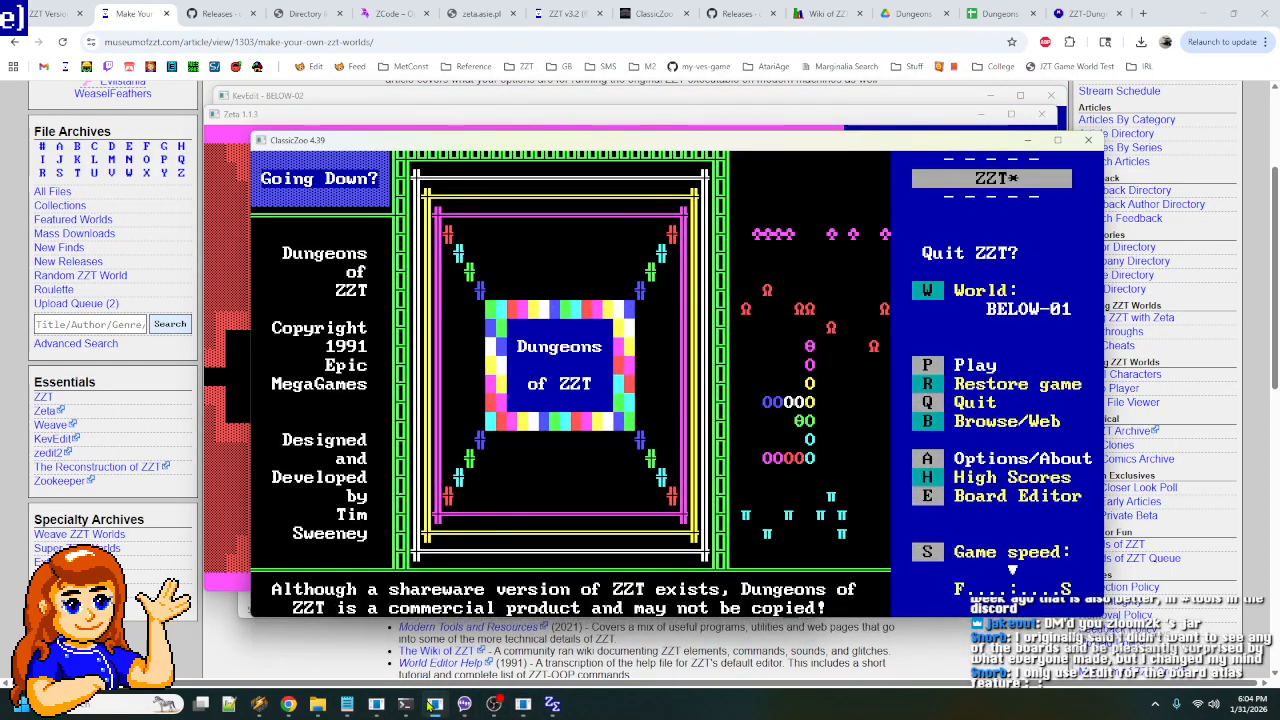
pyautogui.click(824, 119)
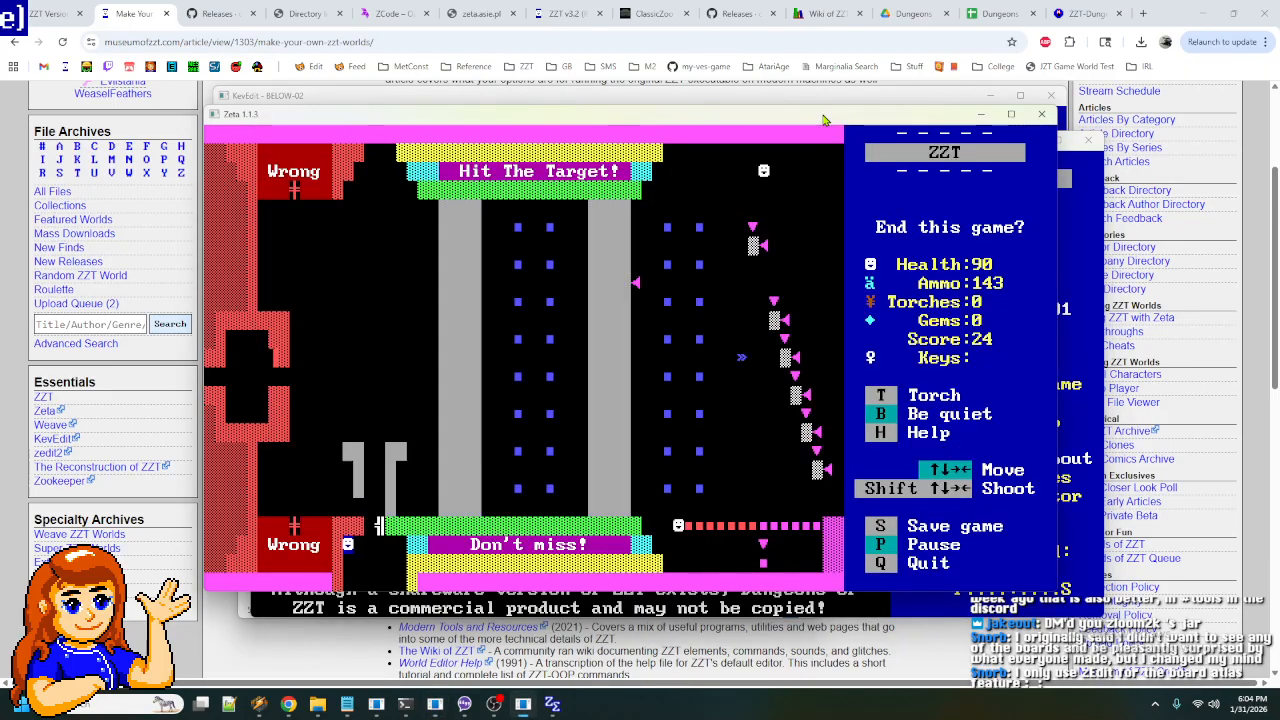
pyautogui.press('y')
pyautogui.press('q')
pyautogui.press('y')
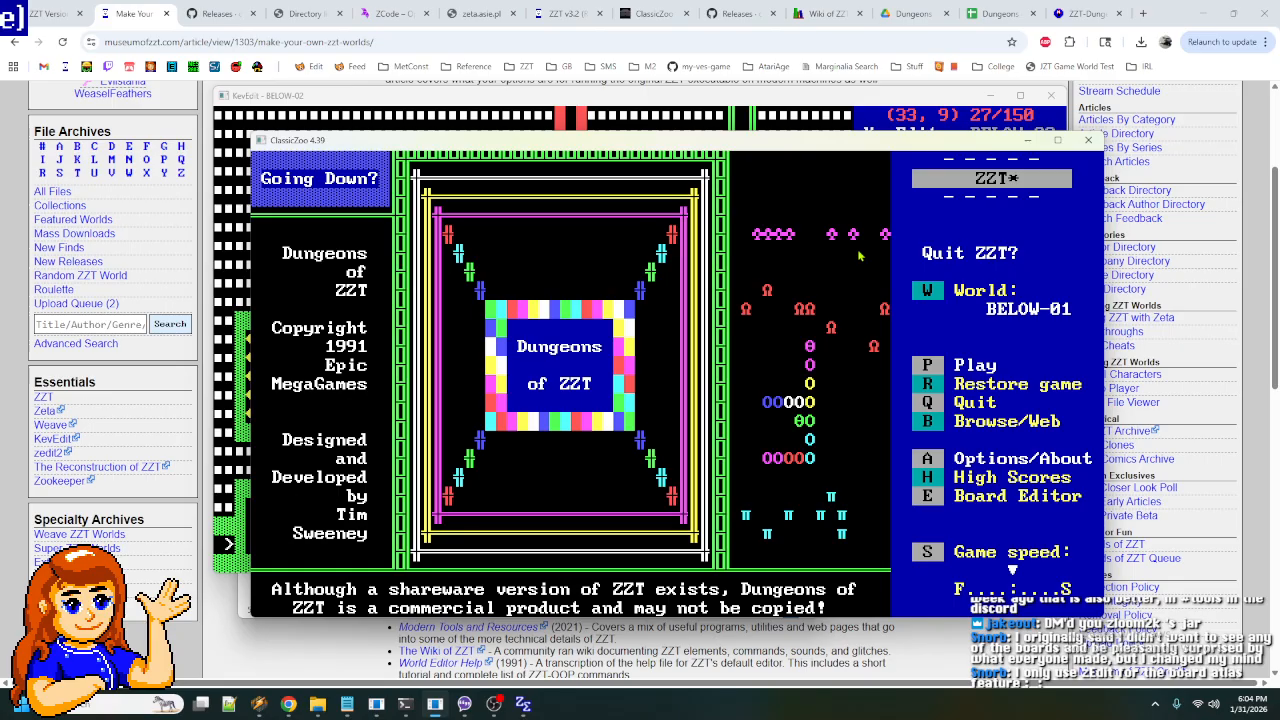
# - Dismiss the quit prompt in ClassicZoo, load the BELOW-02 world and start playing it
pyautogui.press('n')
pyautogui.press('w')
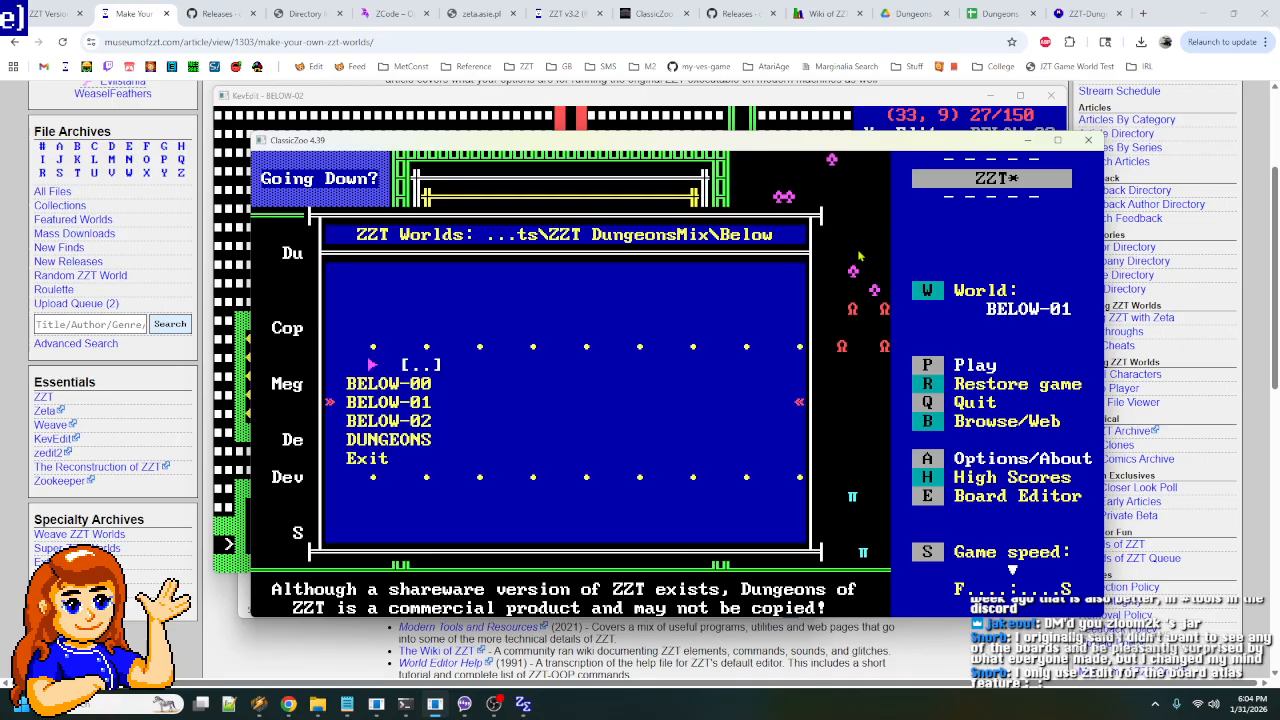
pyautogui.press('Return')
pyautogui.press('p')
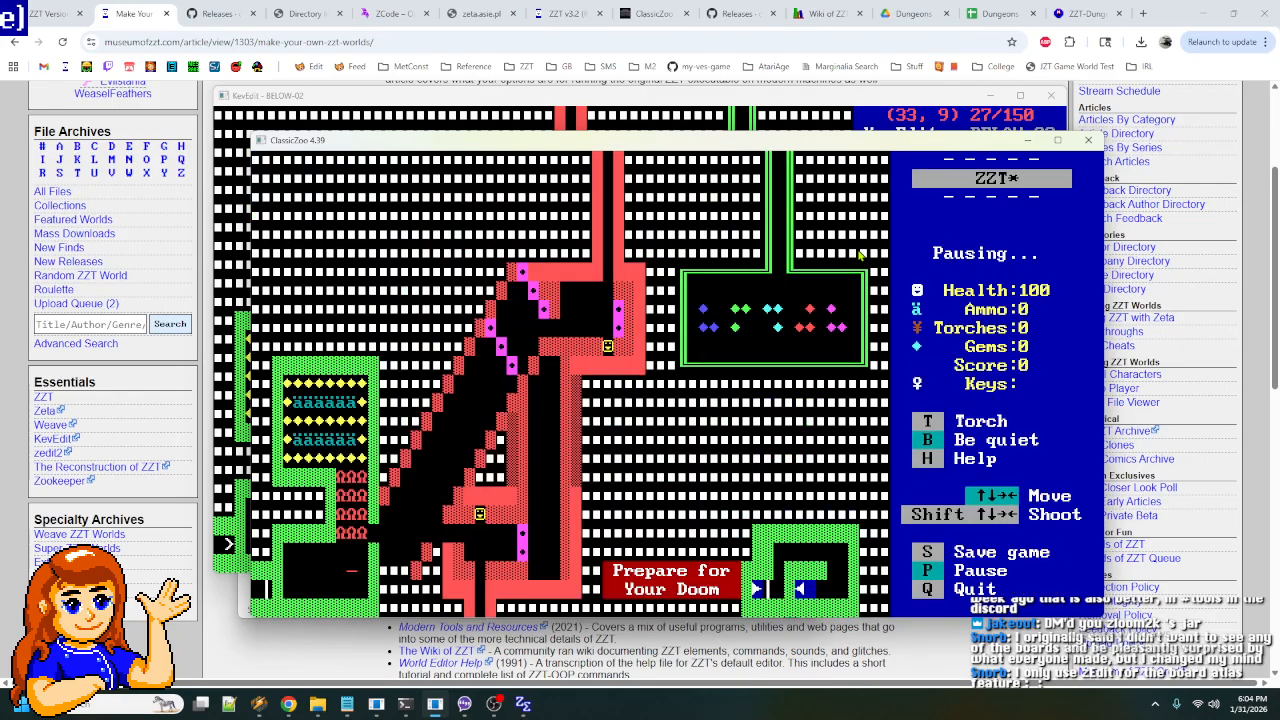
# - Test the moving magenta objects by walking the player west out of the upper red chamber
pyautogui.press('Left')
pyautogui.press('Left')
pyautogui.press('Left')
pyautogui.press('Left')
pyautogui.press('Left')
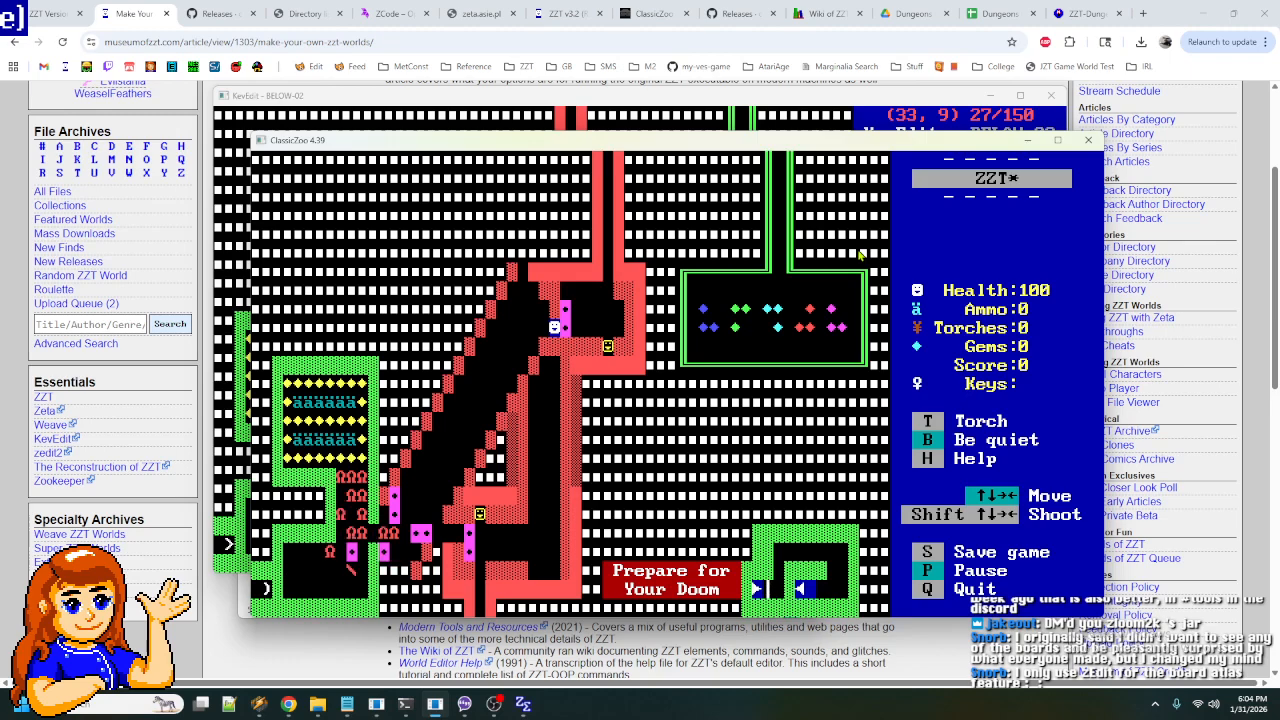
pyautogui.press('Left')
pyautogui.press('Left')
pyautogui.press('Left')
pyautogui.press('Left')
pyautogui.press('Left')
pyautogui.press('Left')
# - Walk the player down the diagonal passage to the lower chamber's entrance, and return to KevEdit
pyautogui.press('Down')
pyautogui.press('Down')
pyautogui.press('Down')
pyautogui.press('Down')
pyautogui.press('Left')
pyautogui.press('Down')
pyautogui.press('Down')
pyautogui.press('Left')
pyautogui.press('Down')
pyautogui.press('Left')
pyautogui.press('Down')
pyautogui.press('Left')
pyautogui.press('Down')
pyautogui.press('Left')
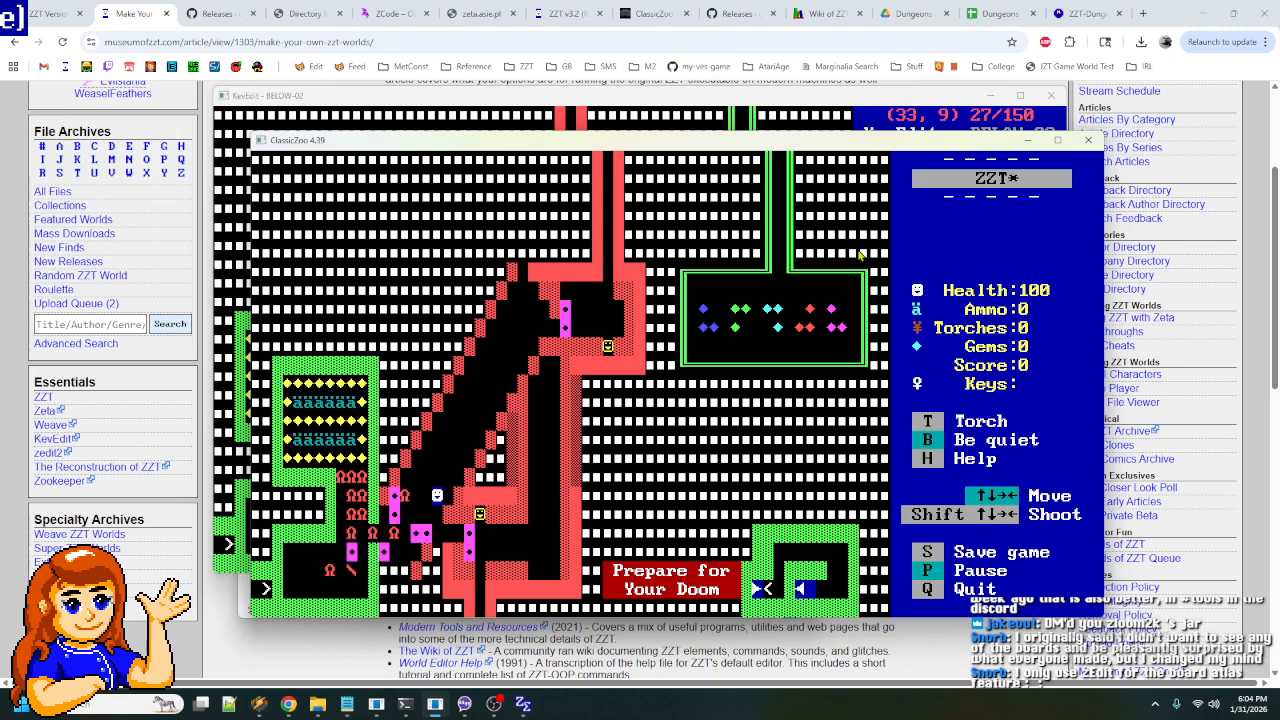
pyautogui.press('q')
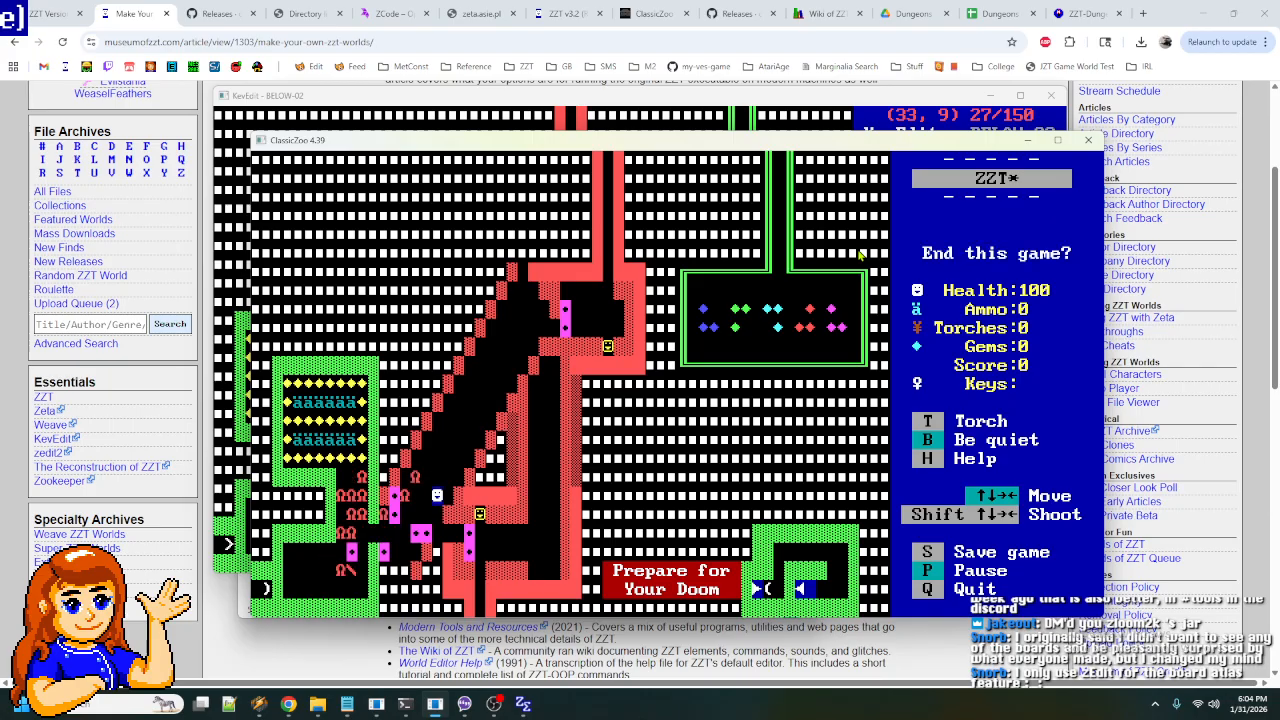
pyautogui.click(869, 99)
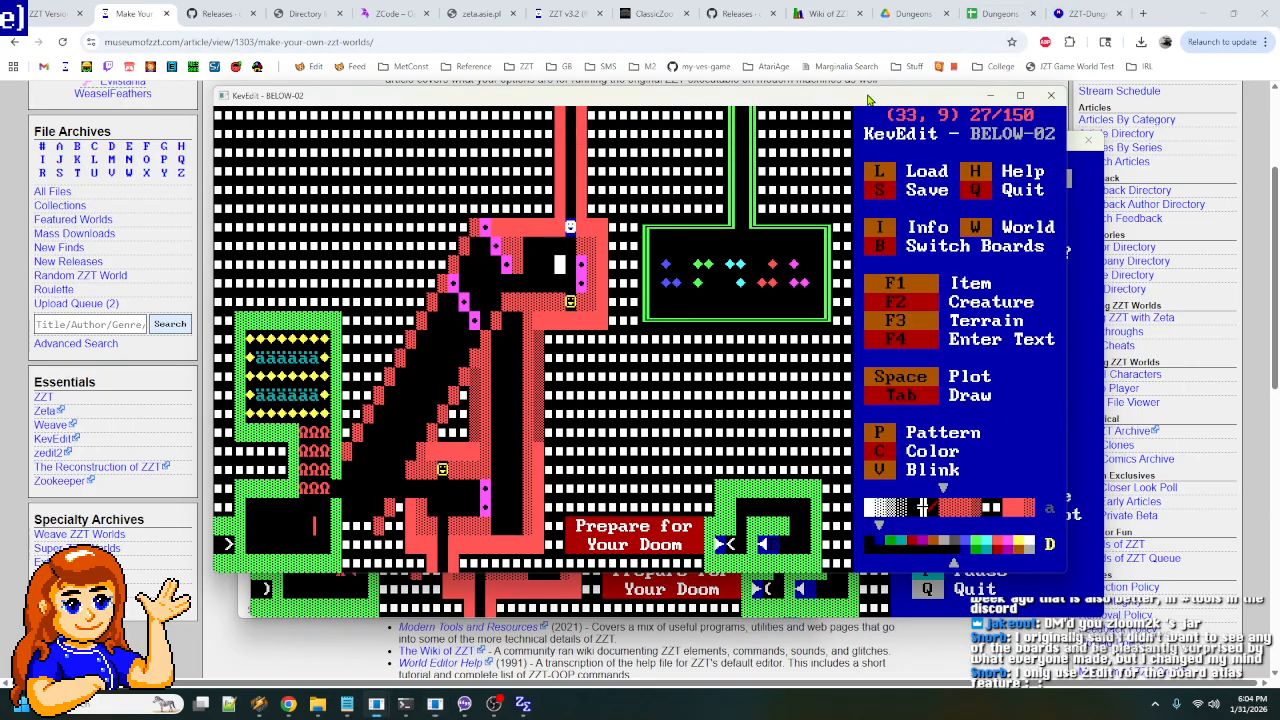
# - Shorten the southward path under :dos in the ud object's program at (26, 7) to eight /s moves
pyautogui.press('Left')
pyautogui.press('Down')
pyautogui.press('Down')
pyautogui.press('Left')
pyautogui.press('Left')
pyautogui.press('Left')
pyautogui.press('Left')
pyautogui.press('Left')
pyautogui.press('Left')
pyautogui.press('Up')
pyautogui.press('Up')
pyautogui.press('Up')
pyautogui.press('Up')
pyautogui.press('Return')
pyautogui.press('Return')
pyautogui.press('Down')
pyautogui.press('Down')
pyautogui.press('Down')
pyautogui.press('Down')
pyautogui.press('Down')
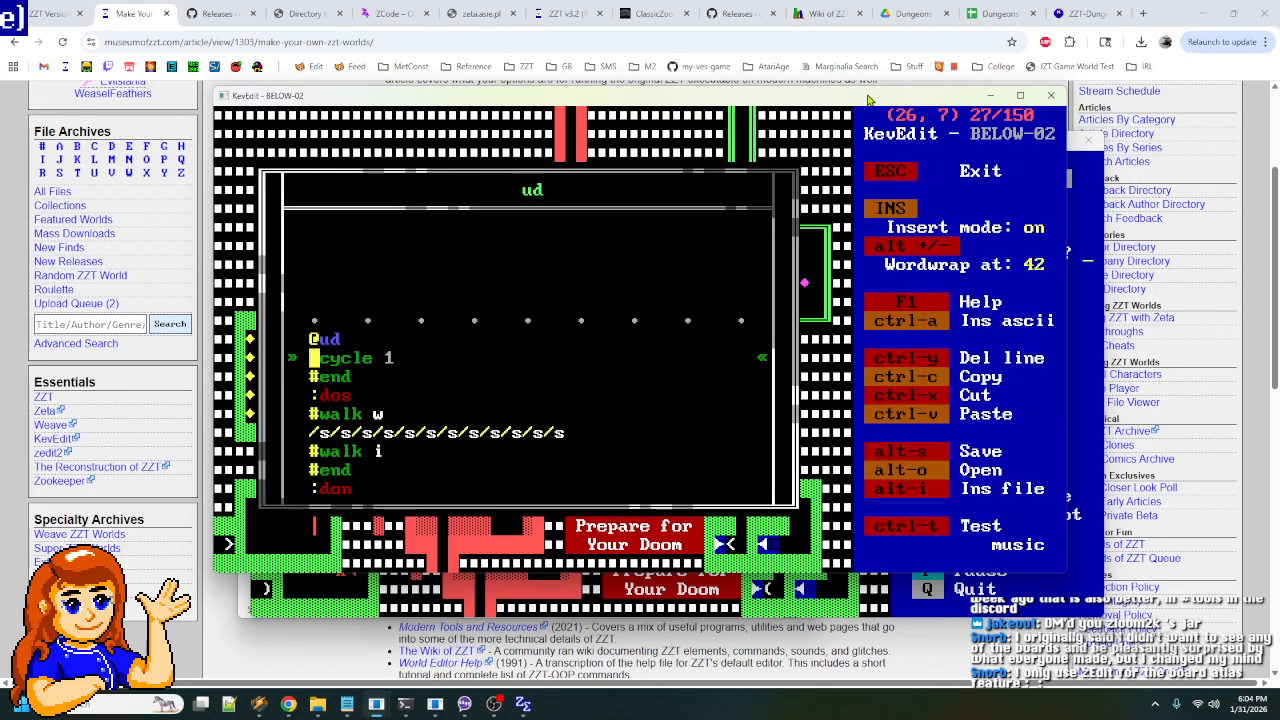
pyautogui.press('End')
pyautogui.press('Left')
pyautogui.press('BackSpace')
pyautogui.press('BackSpace')
pyautogui.press('BackSpace')
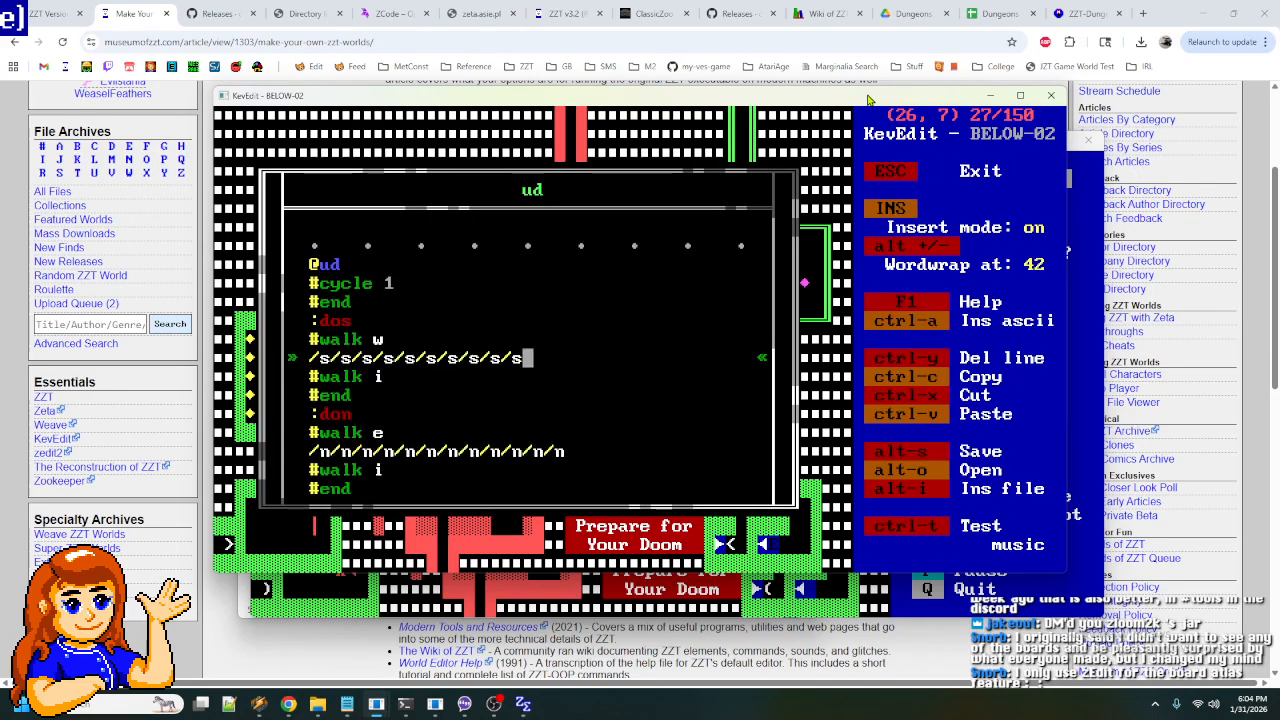
pyautogui.press('BackSpace')
pyautogui.press('BackSpace')
pyautogui.press('BackSpace')
pyautogui.press('BackSpace')
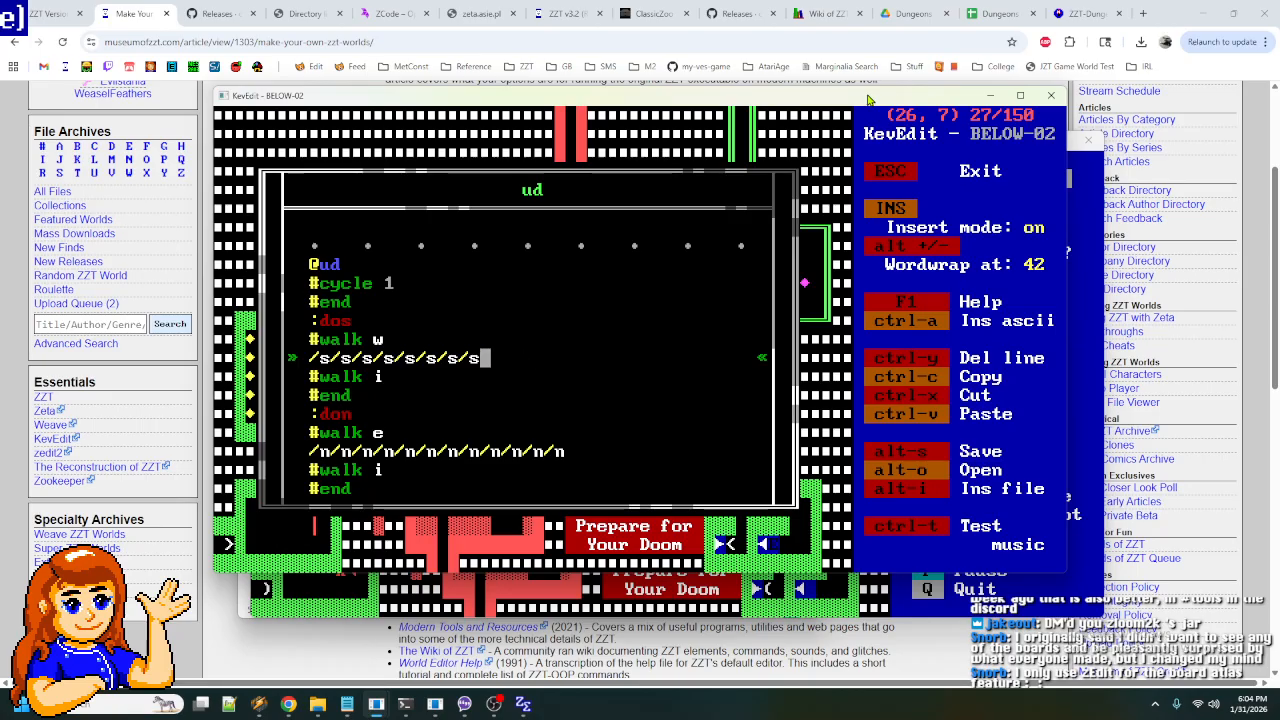
pyautogui.press('Escape')
pyautogui.press('Escape')
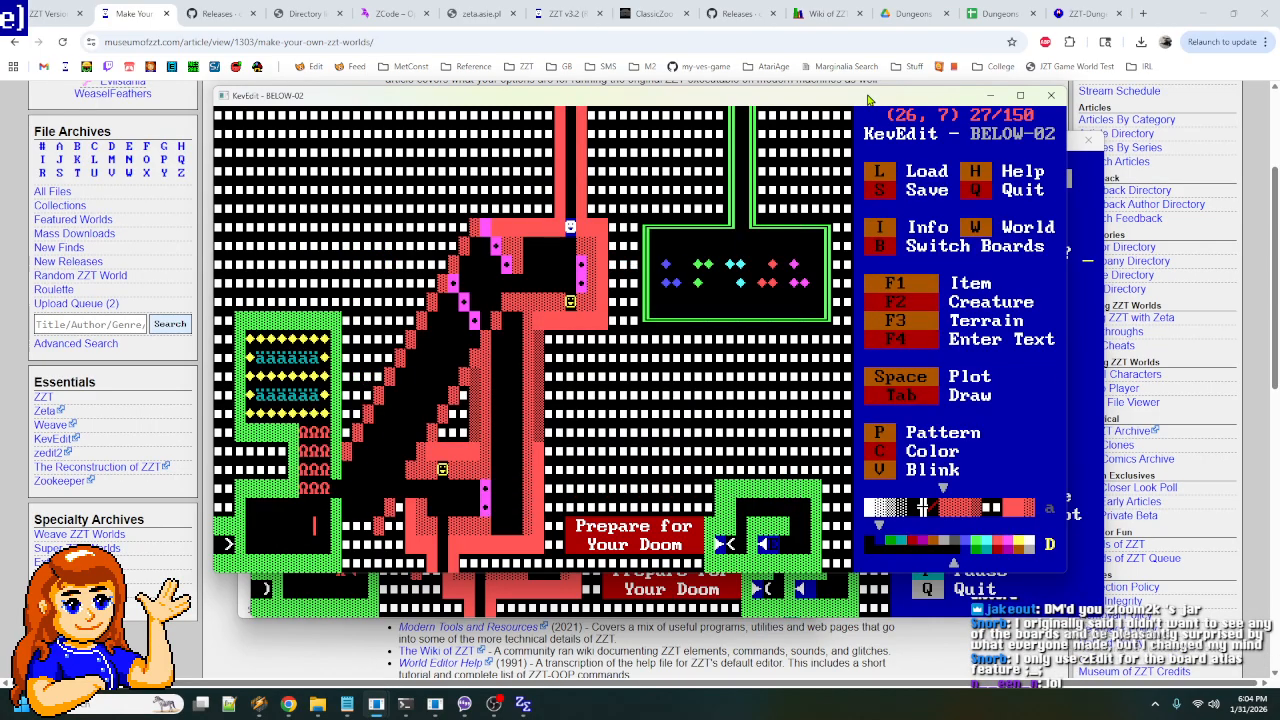
# - Save the BELOW-02 world, switch to ClassicZoo and end the running game
pyautogui.hotkey('alt', 's')
pyautogui.press('Return')
pyautogui.click(1094, 350)
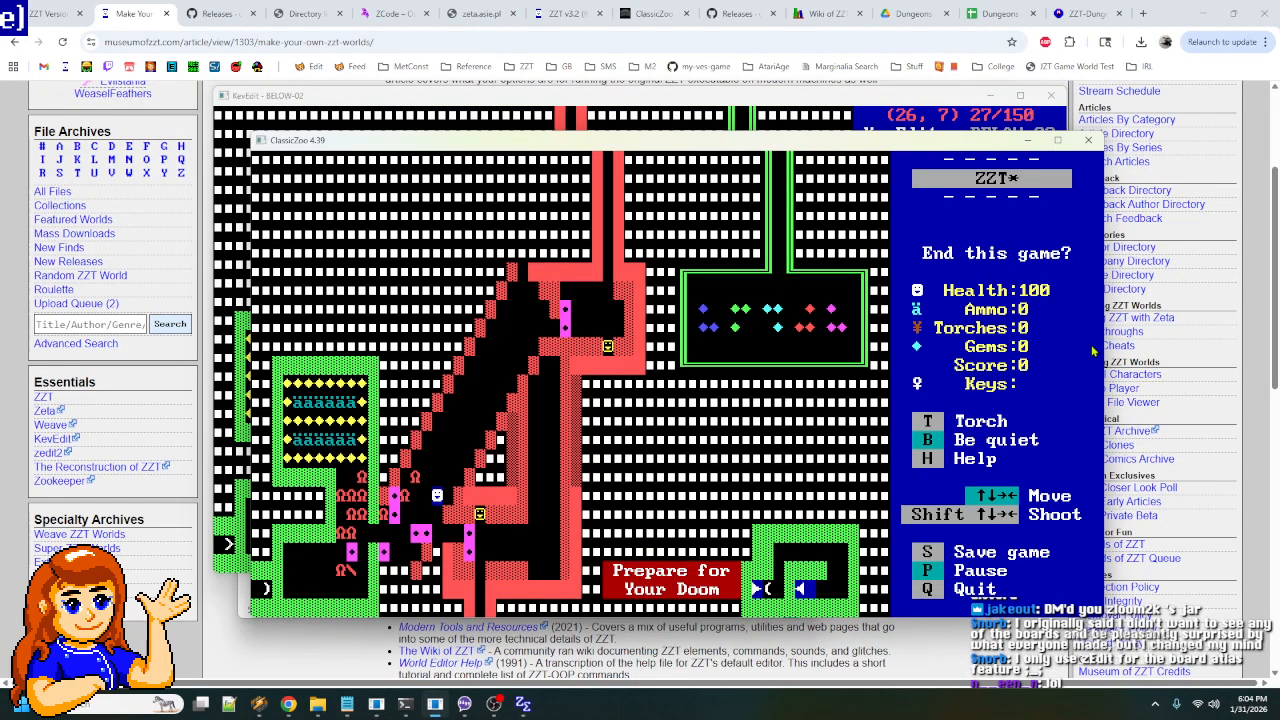
pyautogui.press('y')
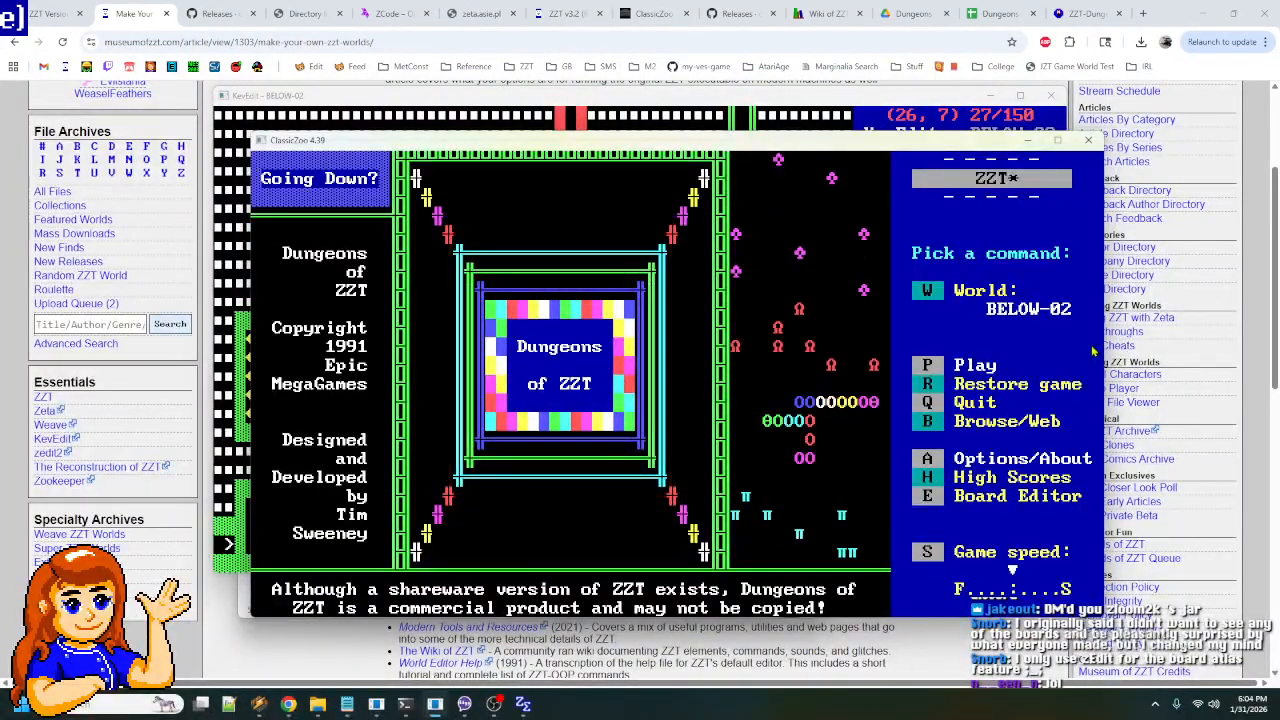
# - Play the world and walk the player down and west past the magenta objects into the diagonal passage
pyautogui.press('p')
pyautogui.press('Down')
pyautogui.press('Down')
pyautogui.press('Left')
pyautogui.press('Left')
pyautogui.press('Left')
pyautogui.press('Left')
pyautogui.press('Left')
pyautogui.press('Left')
pyautogui.press('Left')
pyautogui.press('Left')
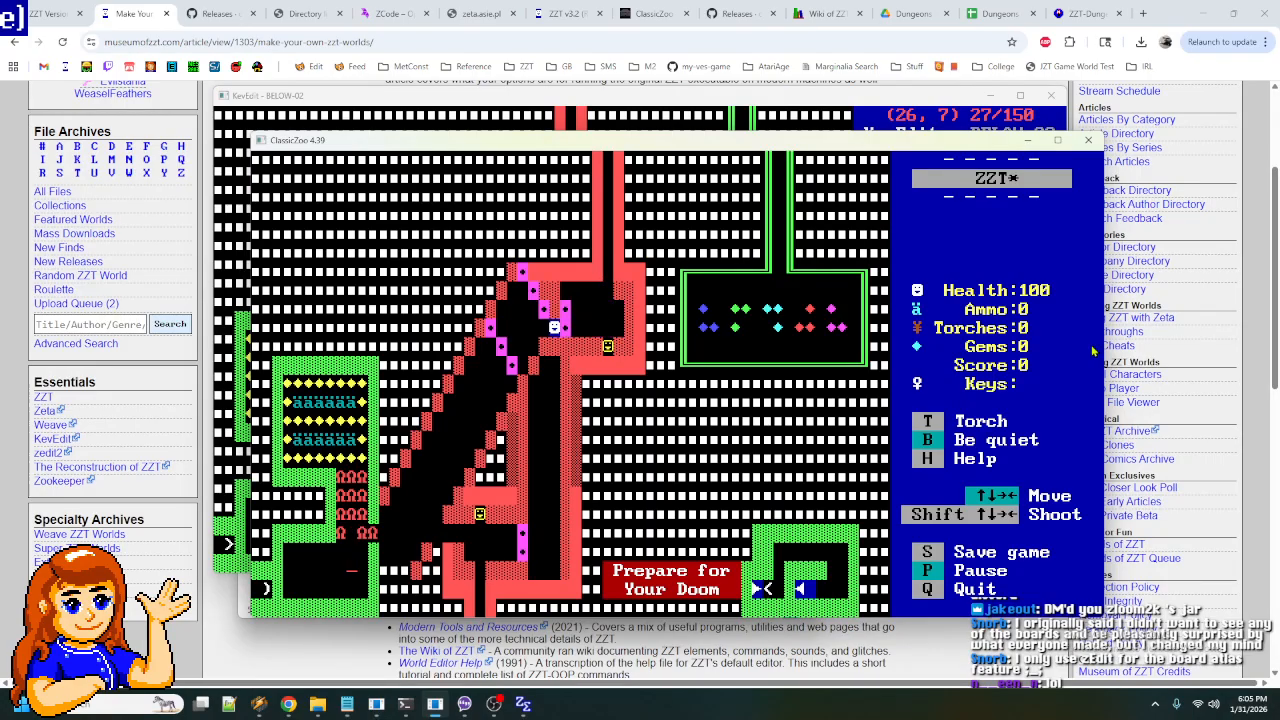
pyautogui.press('Left')
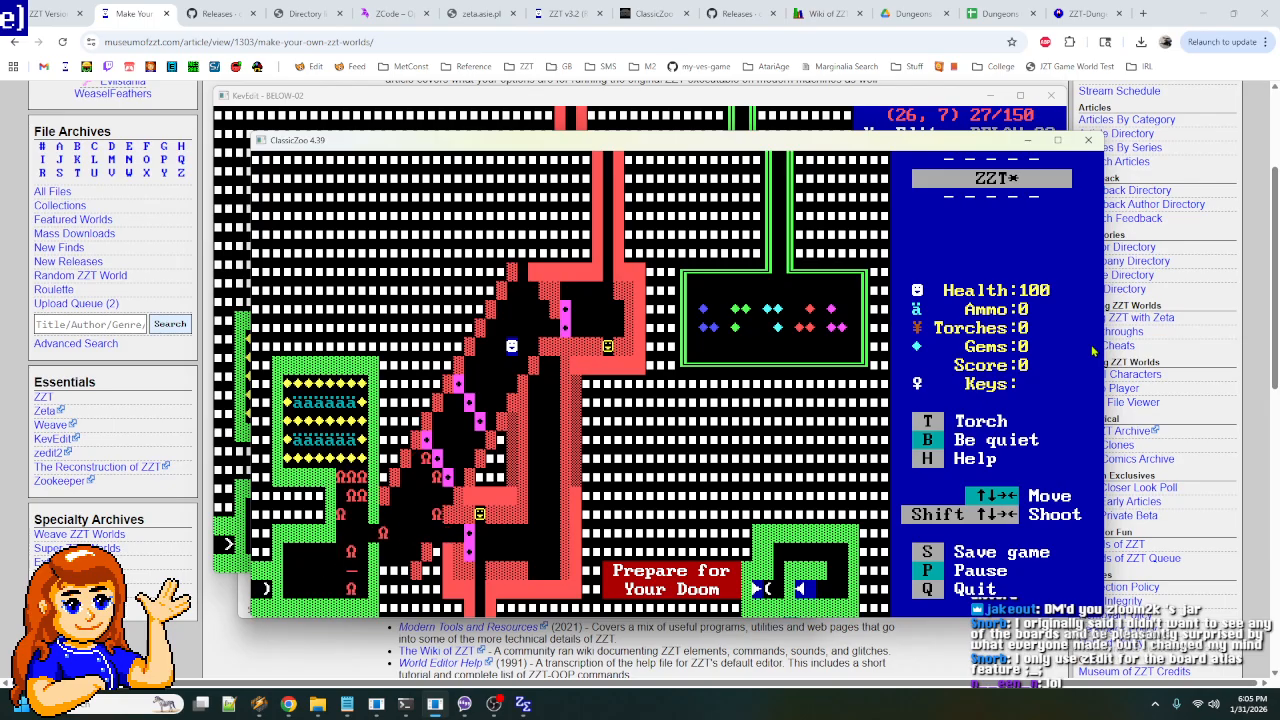
# - Walk the player back east against the pair of magenta objects blocking the upper chamber
pyautogui.press('Up')
pyautogui.press('Right')
pyautogui.press('Right')
pyautogui.press('Right')
pyautogui.press('Right')
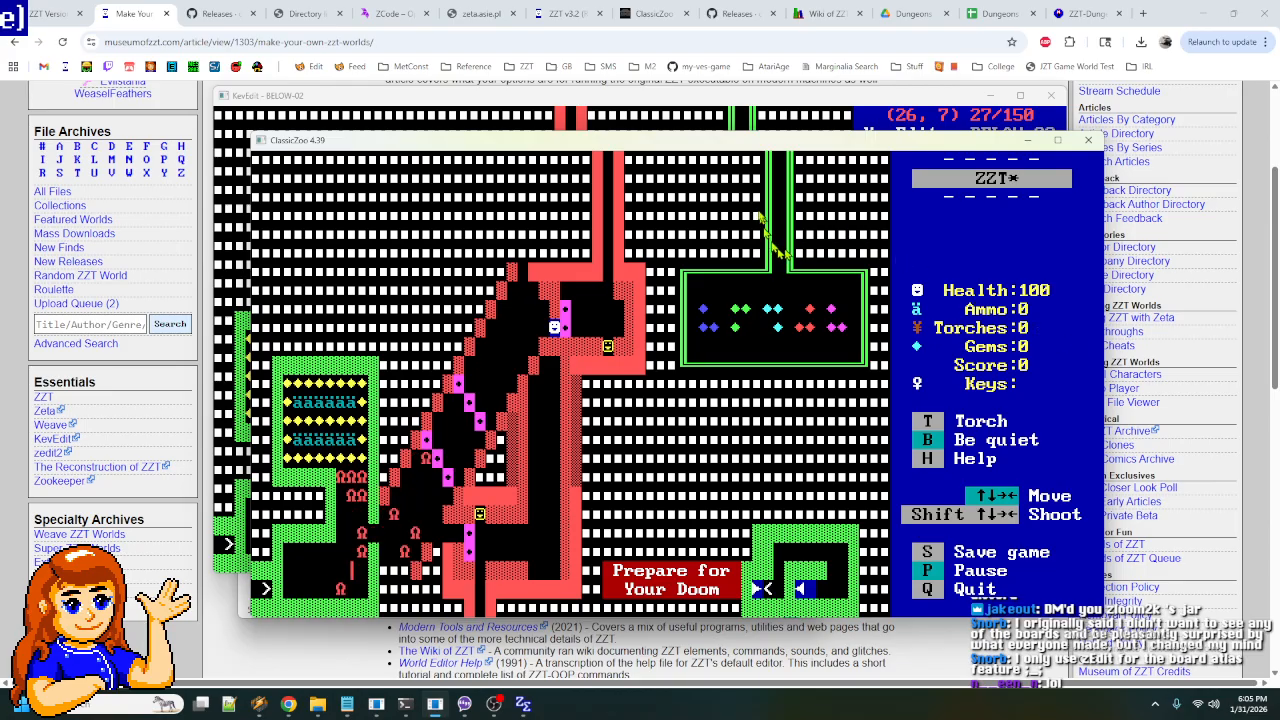
# - Switch to KevEdit and check the yellow object at (34, 11) below the upper chamber
pyautogui.click(752, 97)
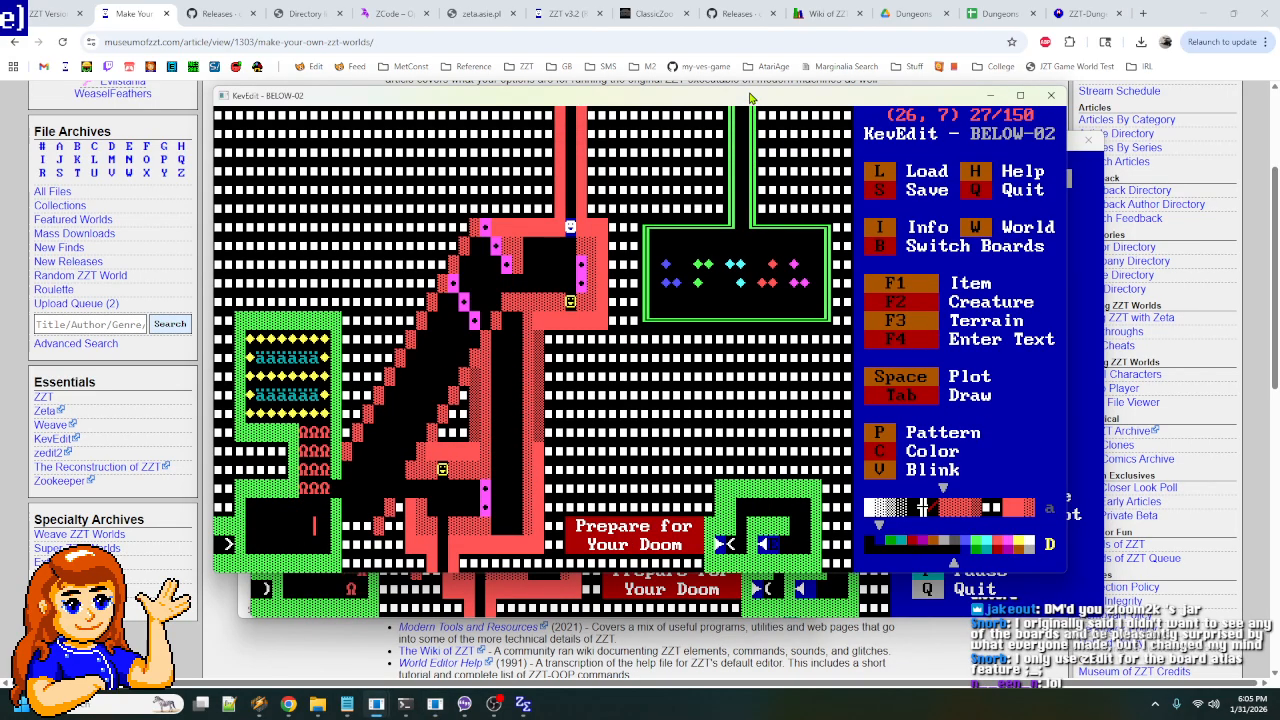
pyautogui.press('Right')
pyautogui.press('Right')
pyautogui.press('Right')
pyautogui.press('Right')
pyautogui.press('Right')
pyautogui.press('Right')
pyautogui.press('Right')
pyautogui.press('Right')
pyautogui.press('Down')
pyautogui.press('Down')
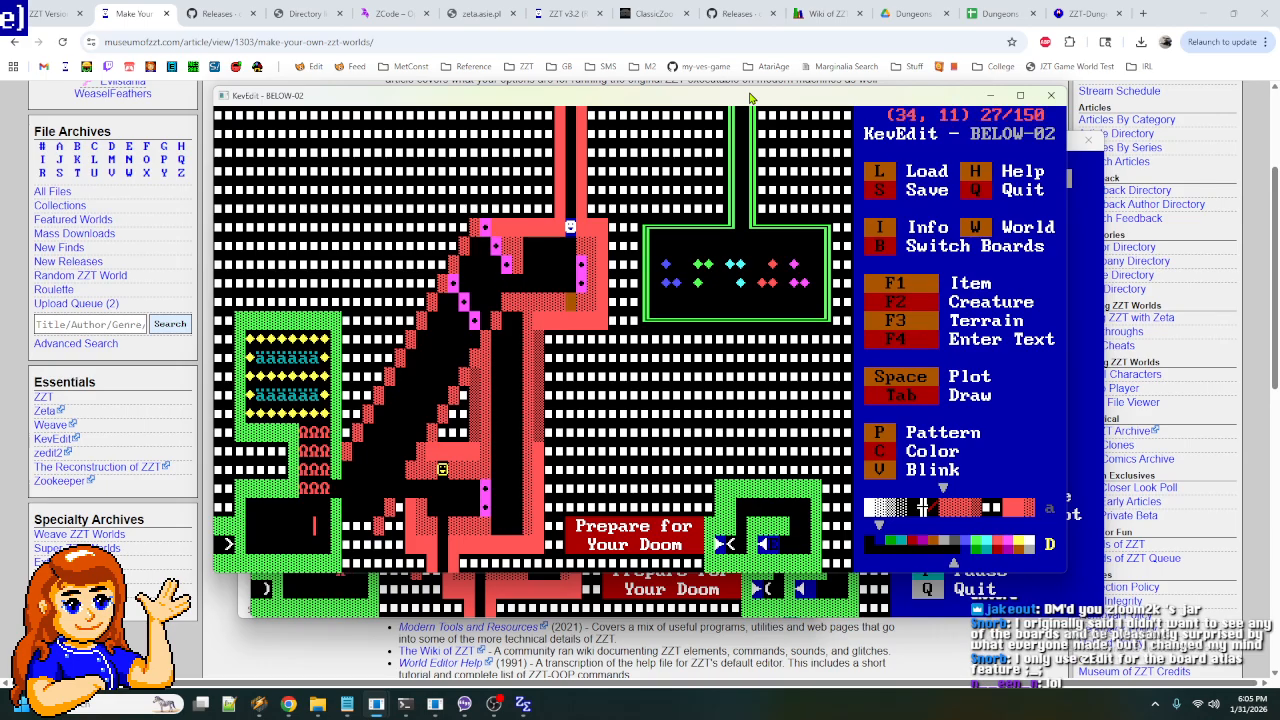
pyautogui.press('Return')
pyautogui.press('Return')
pyautogui.press('Escape')
pyautogui.press('Escape')
# - In the lr1 object's program at (35, 9), comment out the /e move line under :doe and insert #walk 3 above it
pyautogui.press('Up')
pyautogui.press('Up')
pyautogui.press('Return')
pyautogui.press('Return')
pyautogui.press('Down')
pyautogui.press('Down')
pyautogui.press('Down')
pyautogui.press('Down')
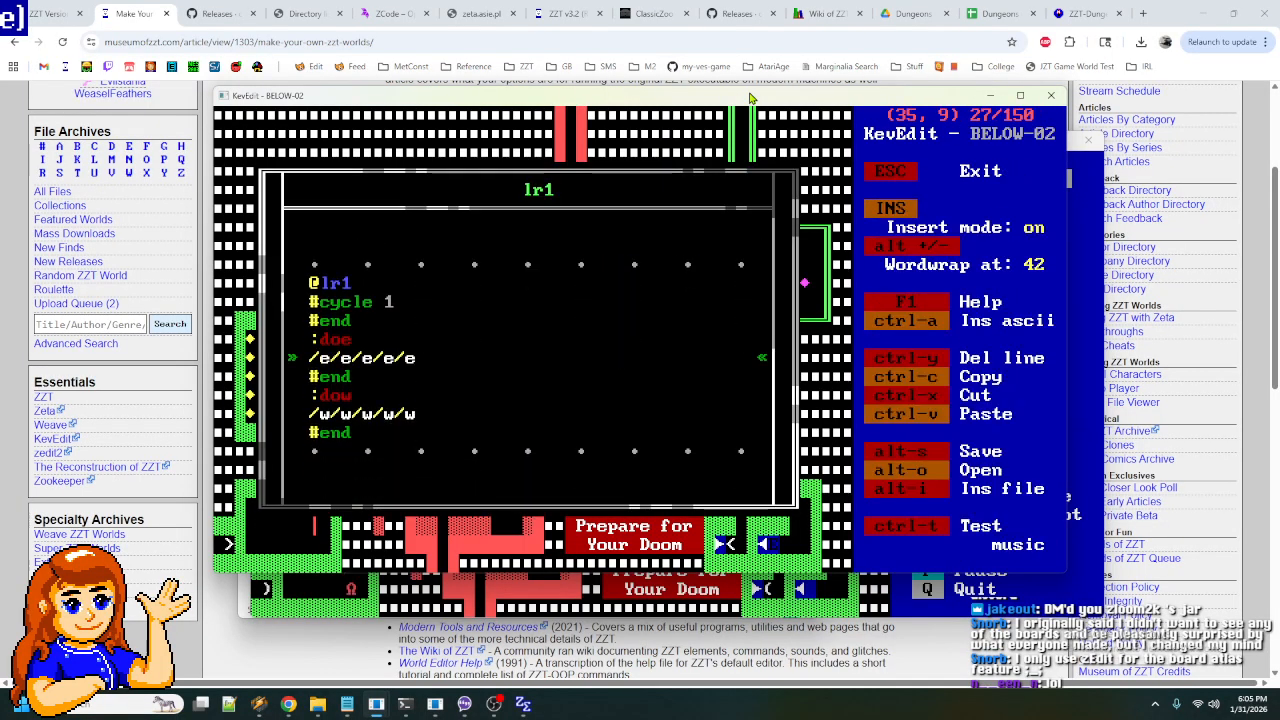
pyautogui.press('Down')
pyautogui.press('Up')
pyautogui.write("'")
pyautogui.press('Return')
pyautogui.write('#walk 3')
pyautogui.press('Return')
# - Add the lines /i/i/i/i/i and #walk i below #walk 3, and close the lr1 program
pyautogui.write('/i/i/ii/i/i/')
pyautogui.press('Left')
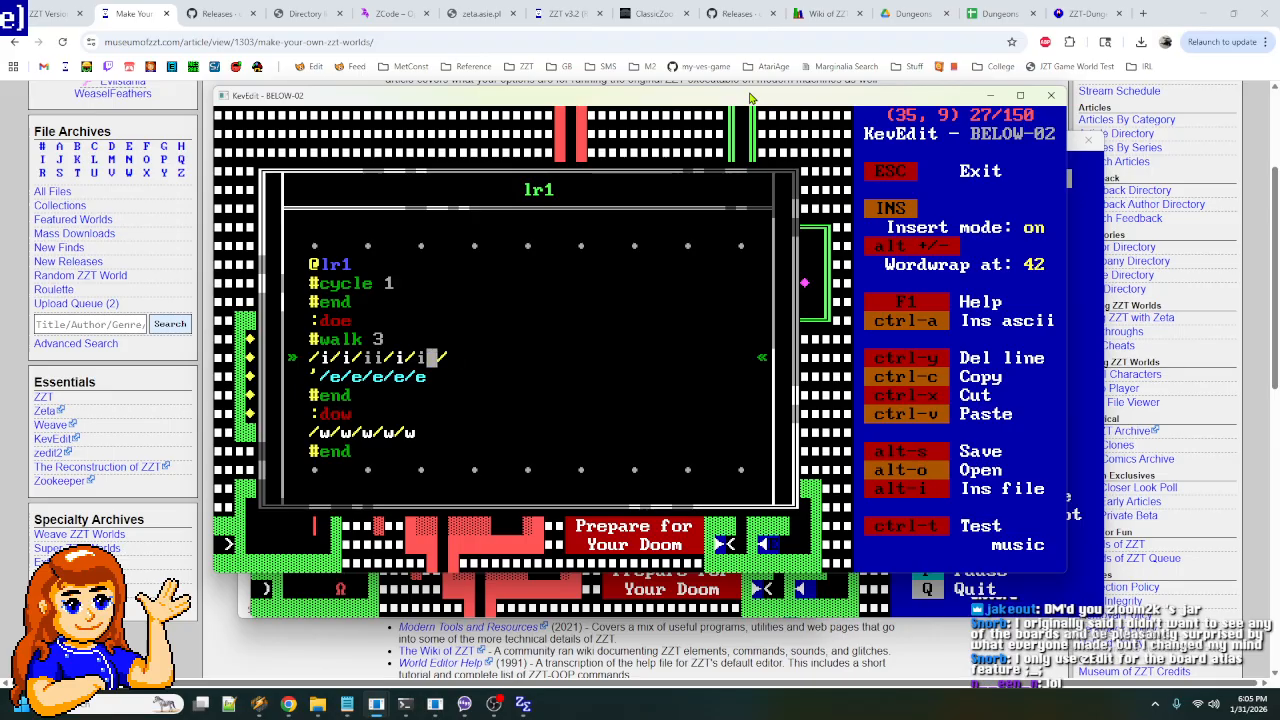
pyautogui.press('Left')
pyautogui.press('Left')
pyautogui.press('Left')
pyautogui.press('Left')
pyautogui.press('BackSpace')
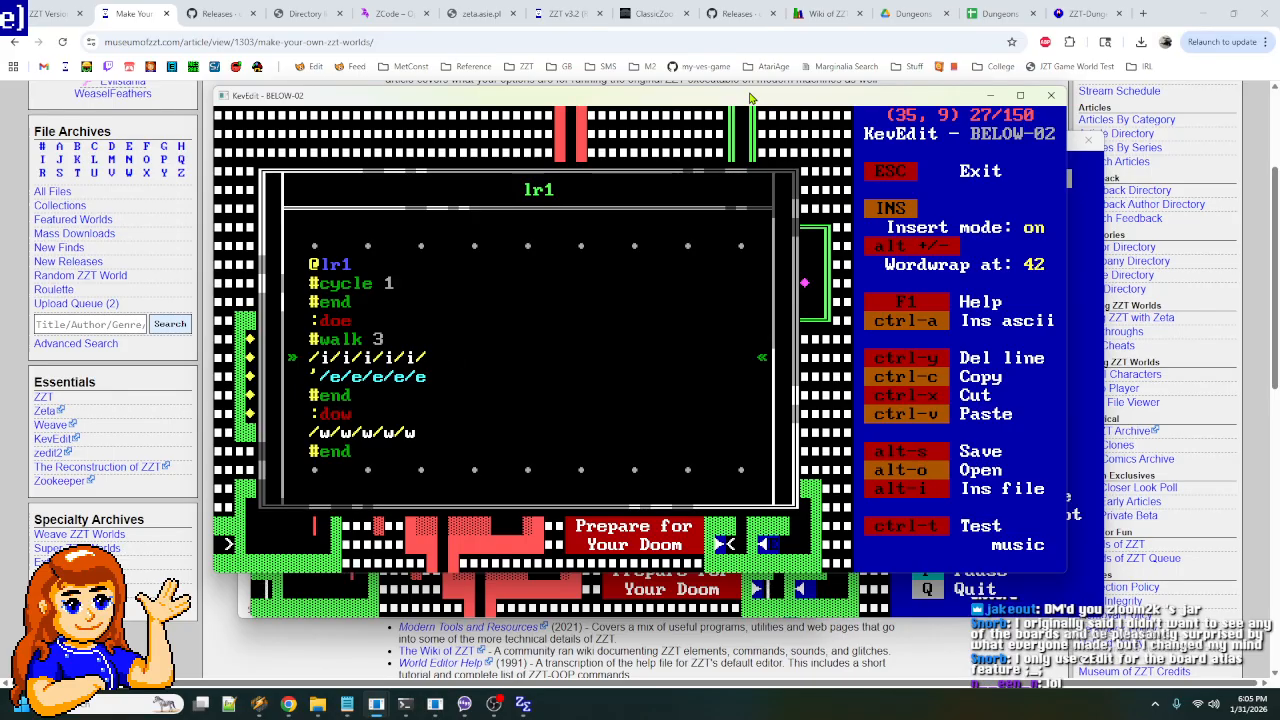
pyautogui.press('Return')
pyautogui.write('#wal')
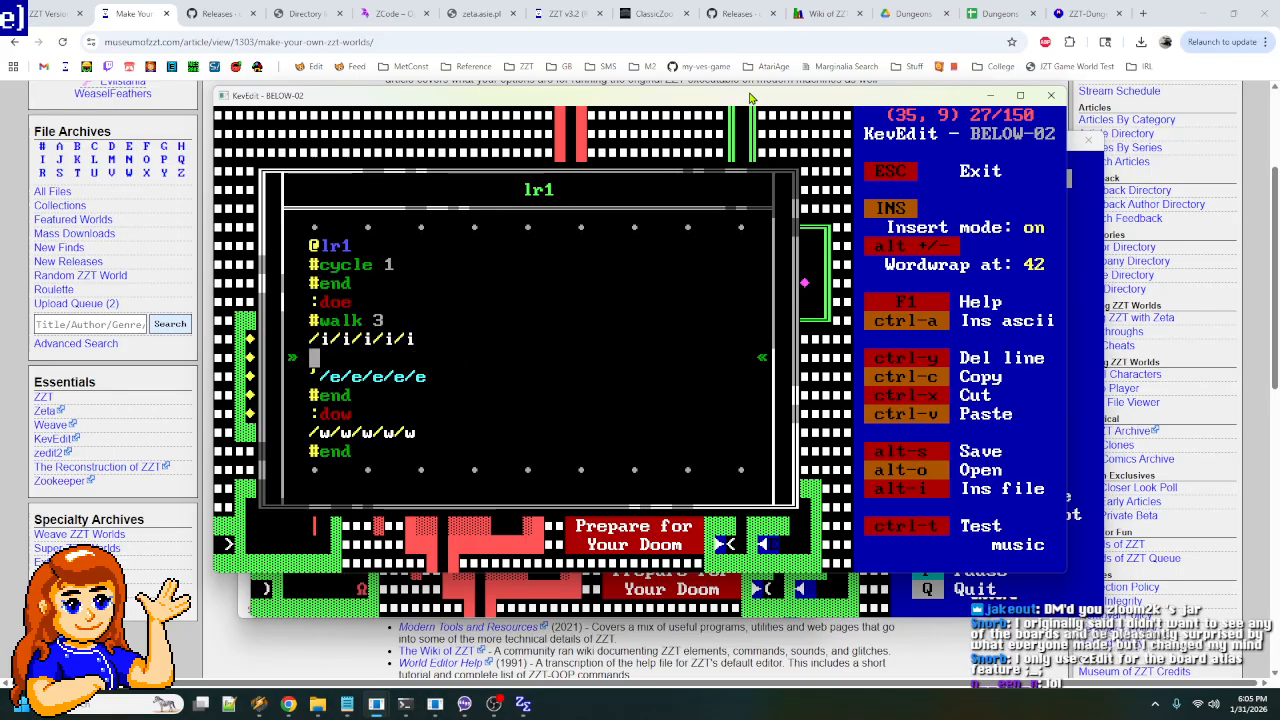
pyautogui.write('k i')
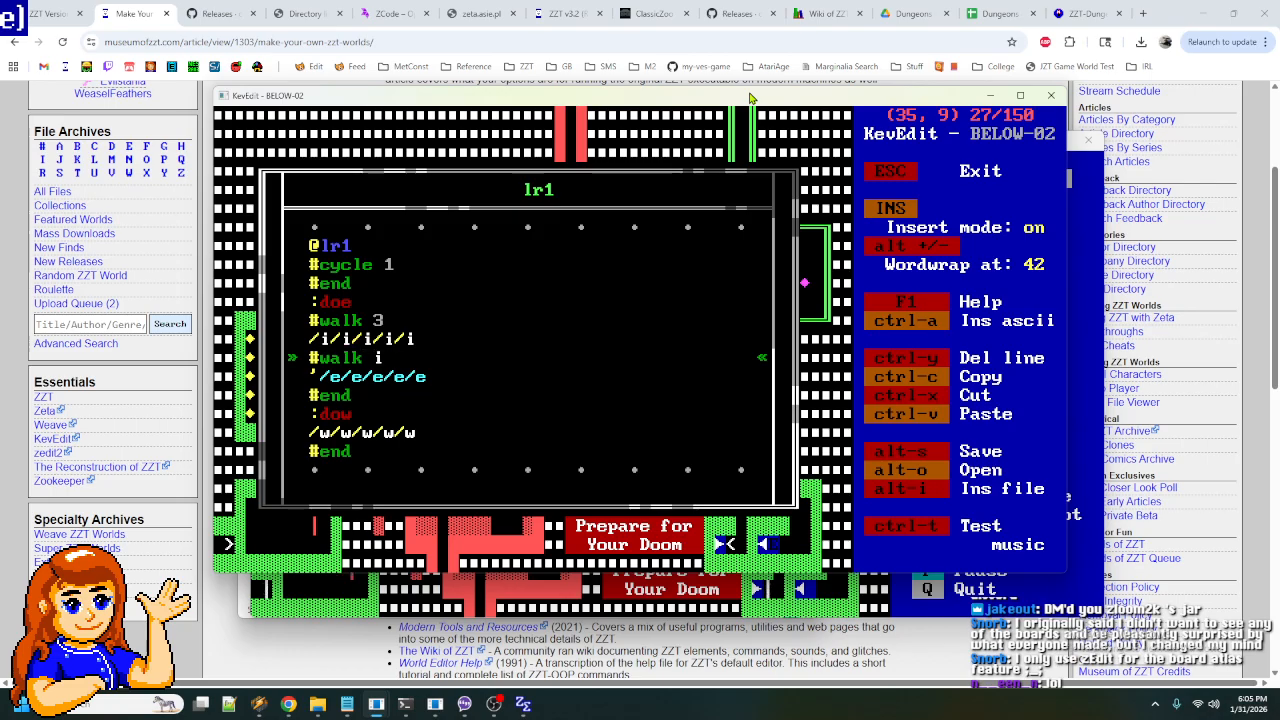
pyautogui.press('Up')
pyautogui.press('Up')
pyautogui.press('Escape')
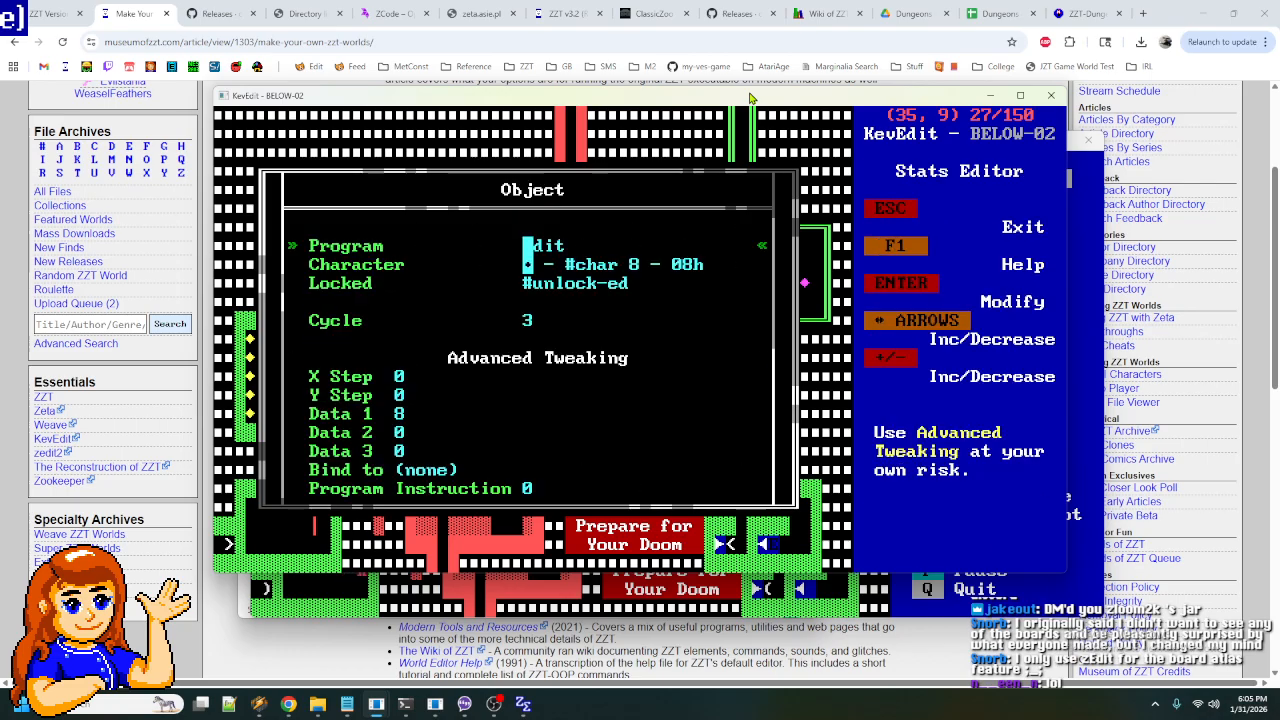
# - Save the world as BELOW-02, return to ClassicZoo and end the game in progress
pyautogui.press('Escape')
pyautogui.press('s')
pyautogui.press('Return')
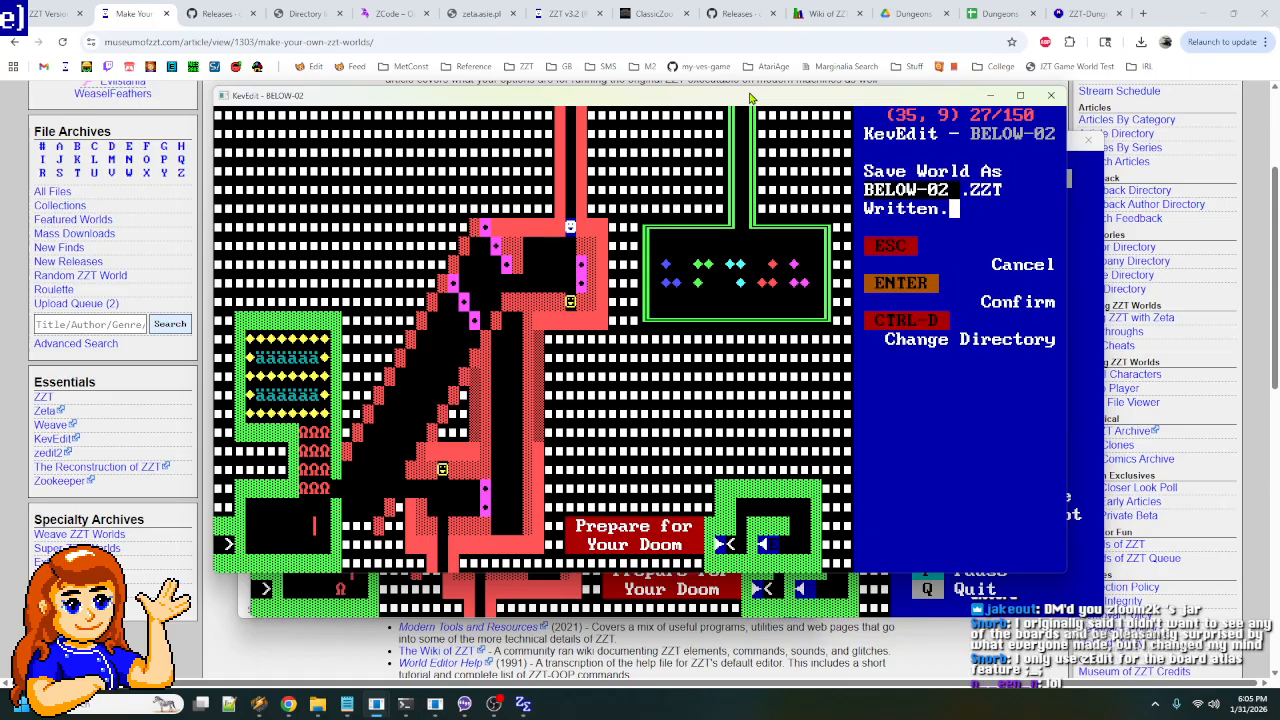
pyautogui.hotkey('alt', 't')
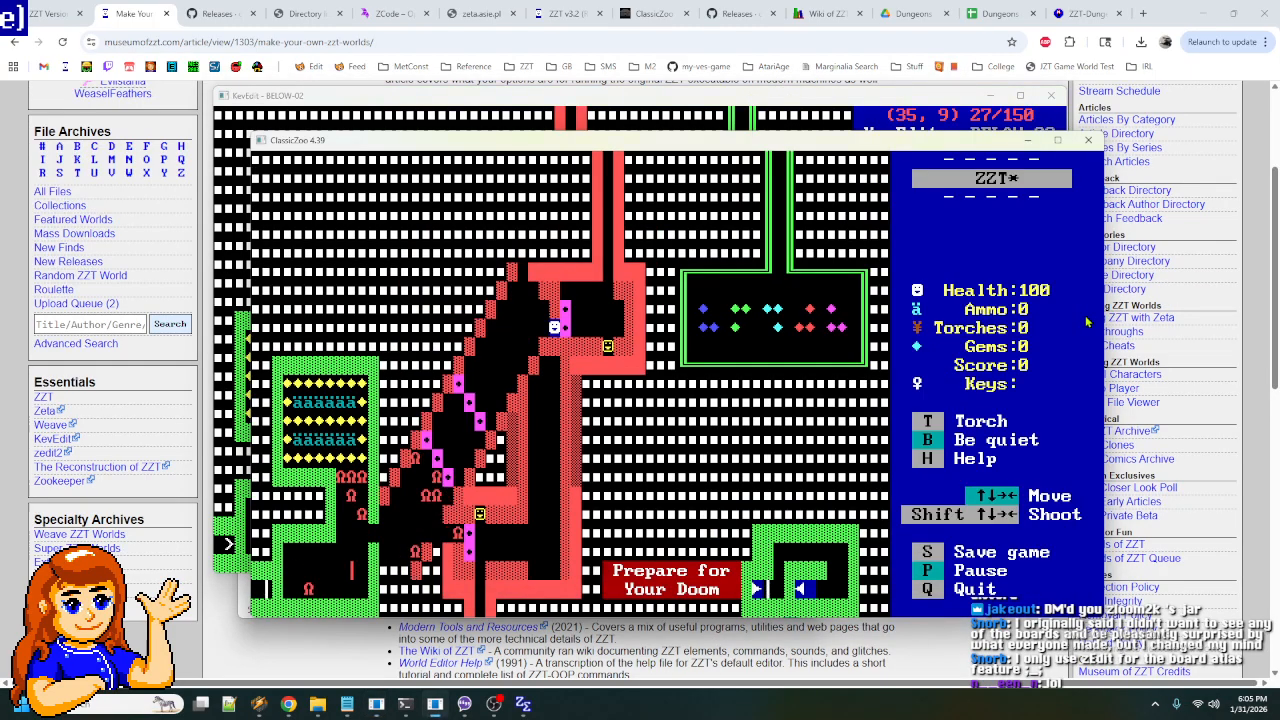
pyautogui.press('q')
pyautogui.press('y')
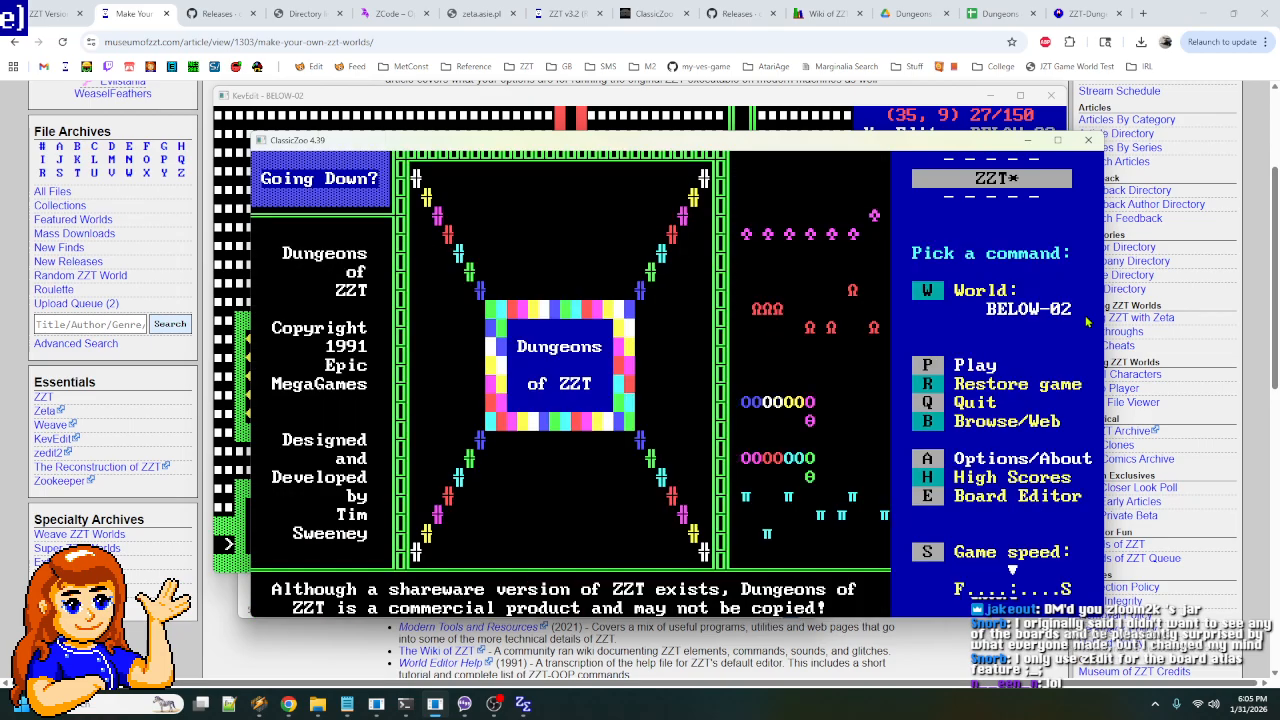
# - Play the world and test the edited magenta objects by walking the player west out of the upper chamber and back east
pyautogui.press('p')
pyautogui.press('Left')
pyautogui.press('Left')
pyautogui.press('Left')
pyautogui.press('Left')
pyautogui.press('Left')
pyautogui.press('Down')
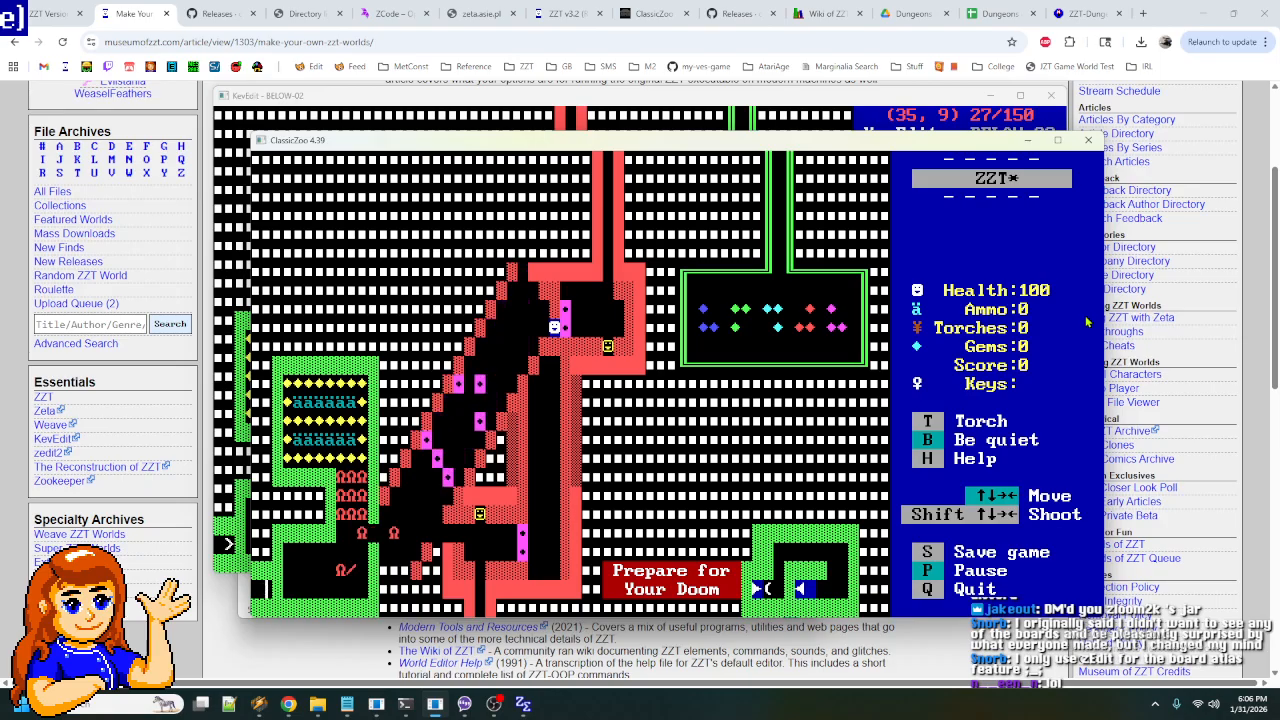
pyautogui.press('Left')
pyautogui.press('Left')
pyautogui.press('Right')
pyautogui.press('Right')
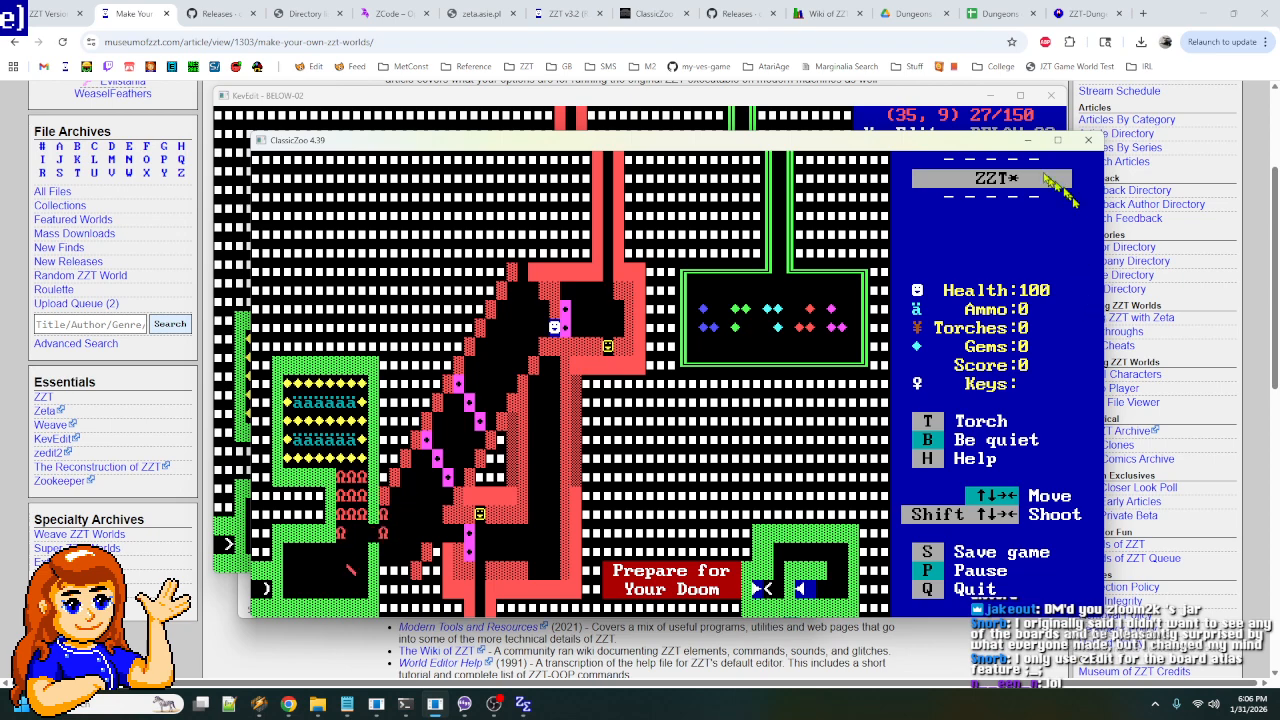
# - Save the world again in KevEdit and bring up a fresh game of it in ClassicZoo
pyautogui.click(946, 119)
pyautogui.press('s')
pyautogui.press('Return')
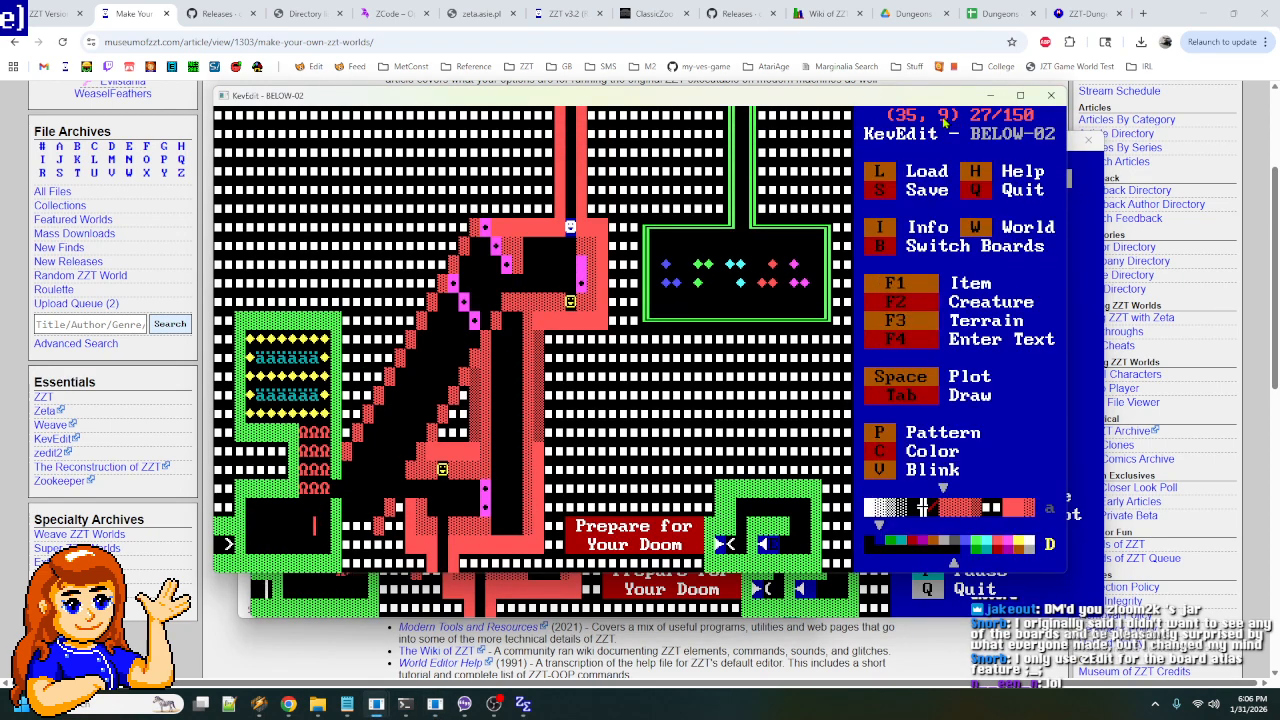
pyautogui.click(1098, 308)
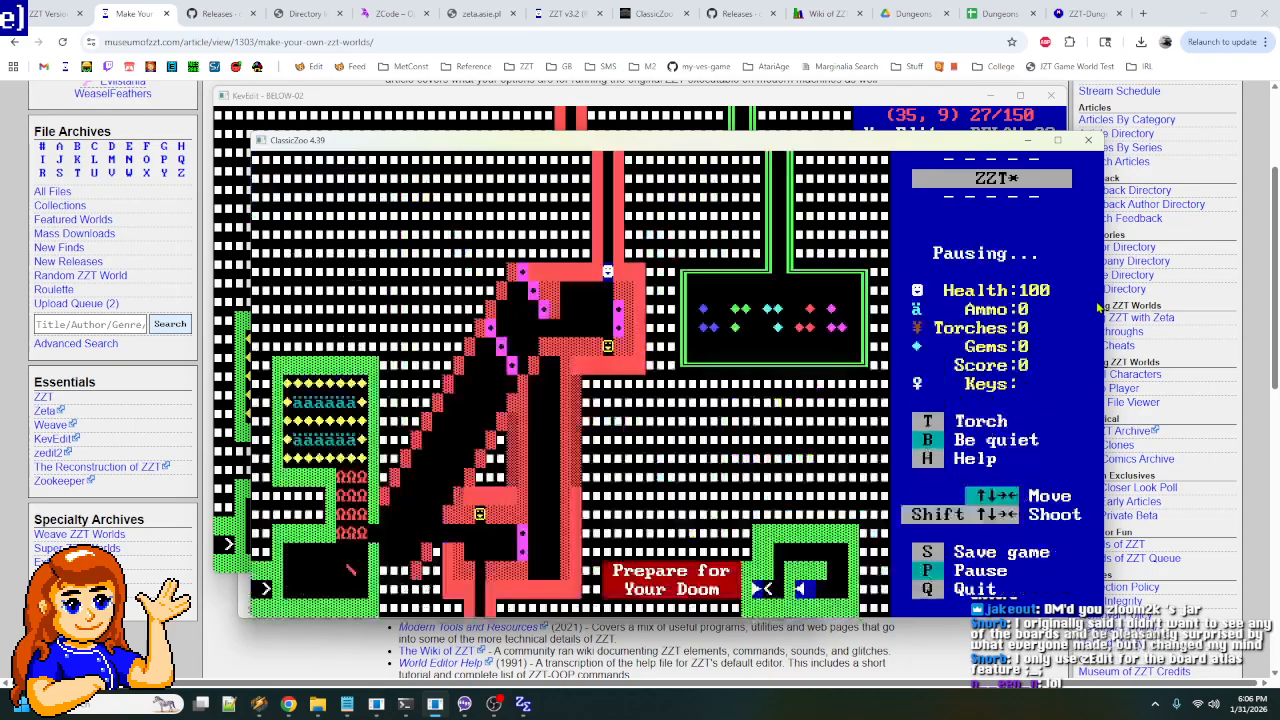
# - Walk the player down and west out of the upper chamber, and back east against the magenta pair
pyautogui.press('Down')
pyautogui.press('Down')
pyautogui.press('Left')
pyautogui.press('Left')
pyautogui.press('Left')
pyautogui.press('Left')
pyautogui.press('Left')
pyautogui.press('Left')
pyautogui.press('Left')
pyautogui.press('Left')
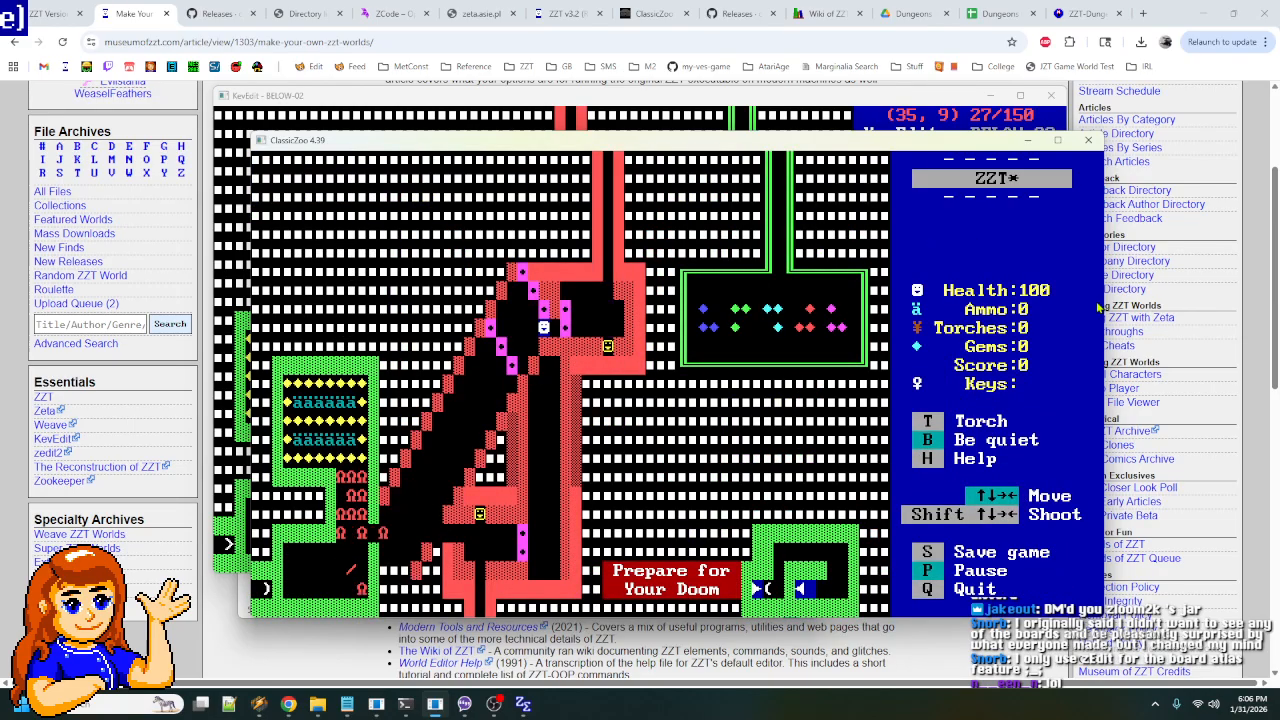
pyautogui.press('Right')
pyautogui.press('Right')
pyautogui.press('Right')
pyautogui.press('Right')
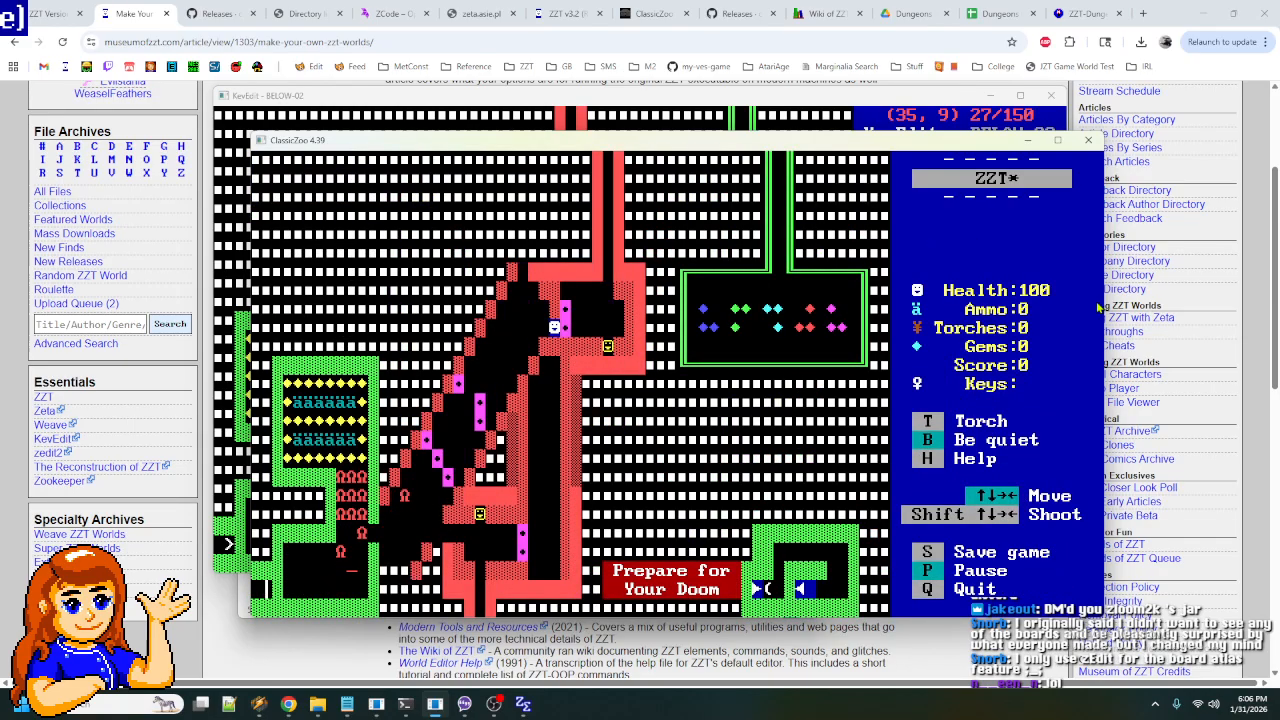
# - Walk the player west and down to the far wall of the diagonal passage
pyautogui.press('Left')
pyautogui.press('Left')
pyautogui.press('Left')
pyautogui.press('Left')
pyautogui.press('Left')
pyautogui.press('Left')
pyautogui.press('Down')
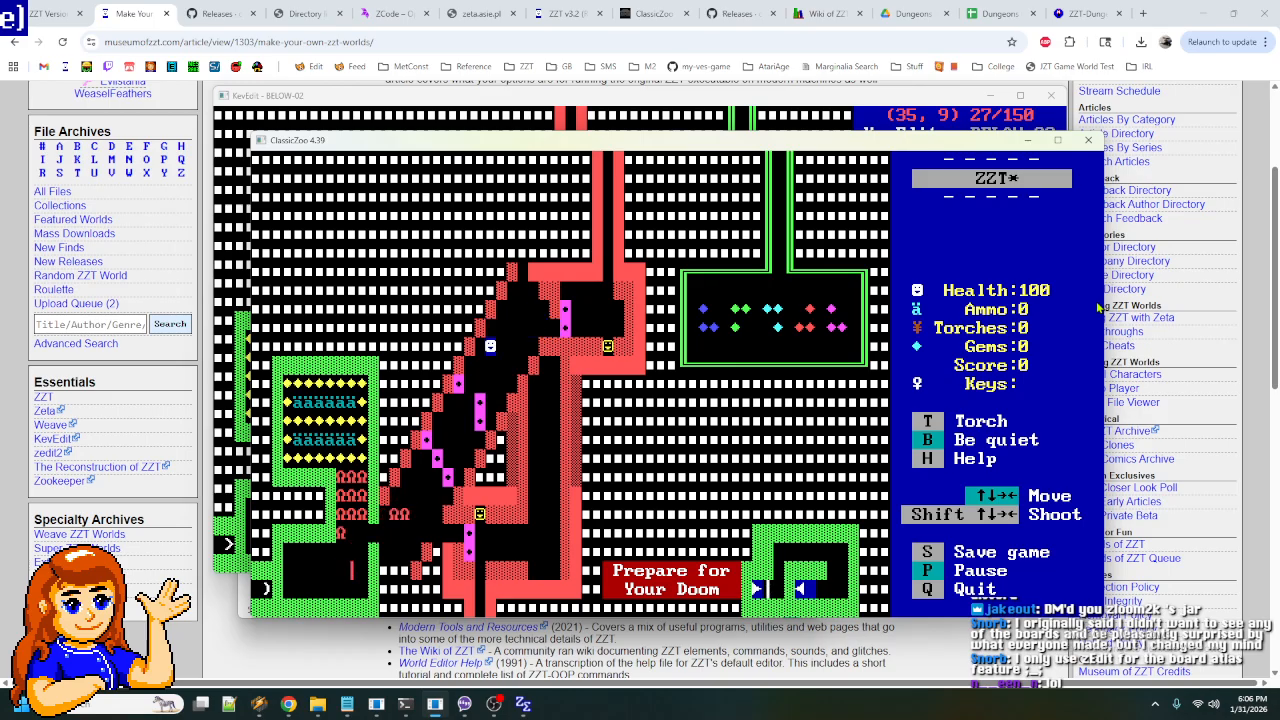
pyautogui.press('Left')
# - Test the blocked chamber by walking the player back east, request ending the game and return to KevEdit
pyautogui.press('Up')
pyautogui.press('Right')
pyautogui.press('Right')
pyautogui.press('Right')
pyautogui.press('Right')
pyautogui.press('Right')
pyautogui.press('Up')
pyautogui.press('Up')
pyautogui.press('Right')
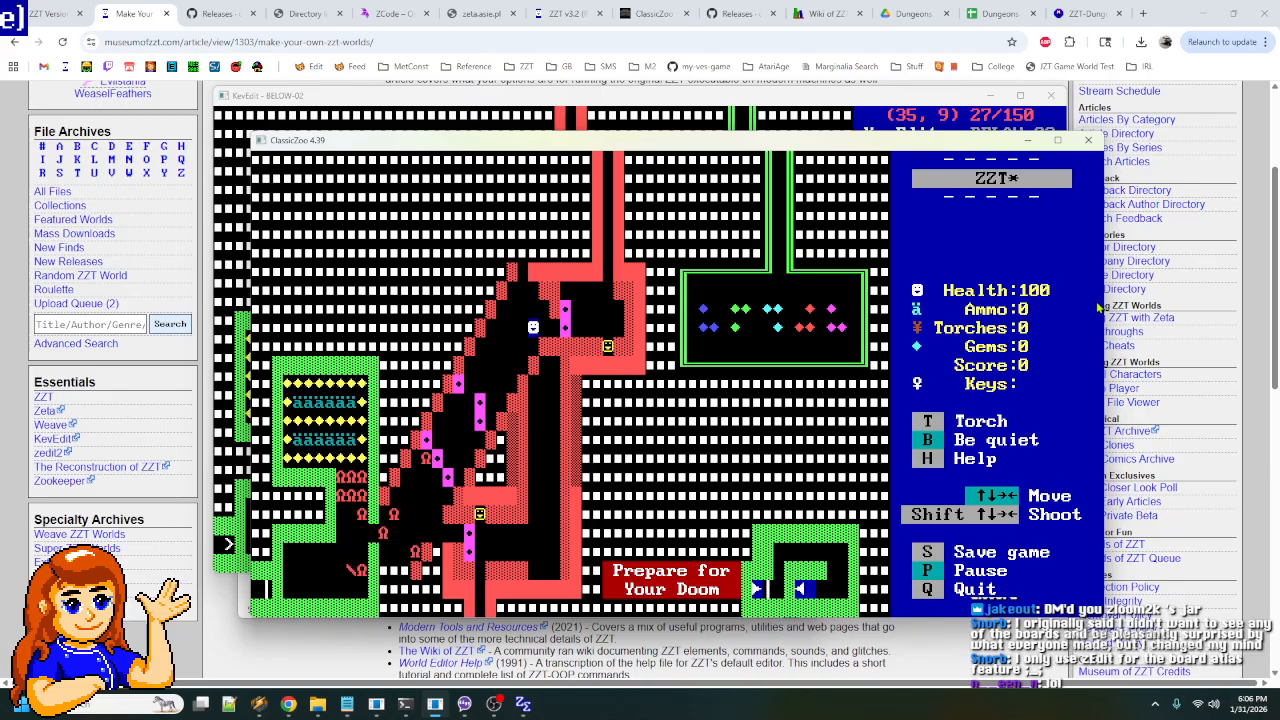
pyautogui.press('Right')
pyautogui.press('Right')
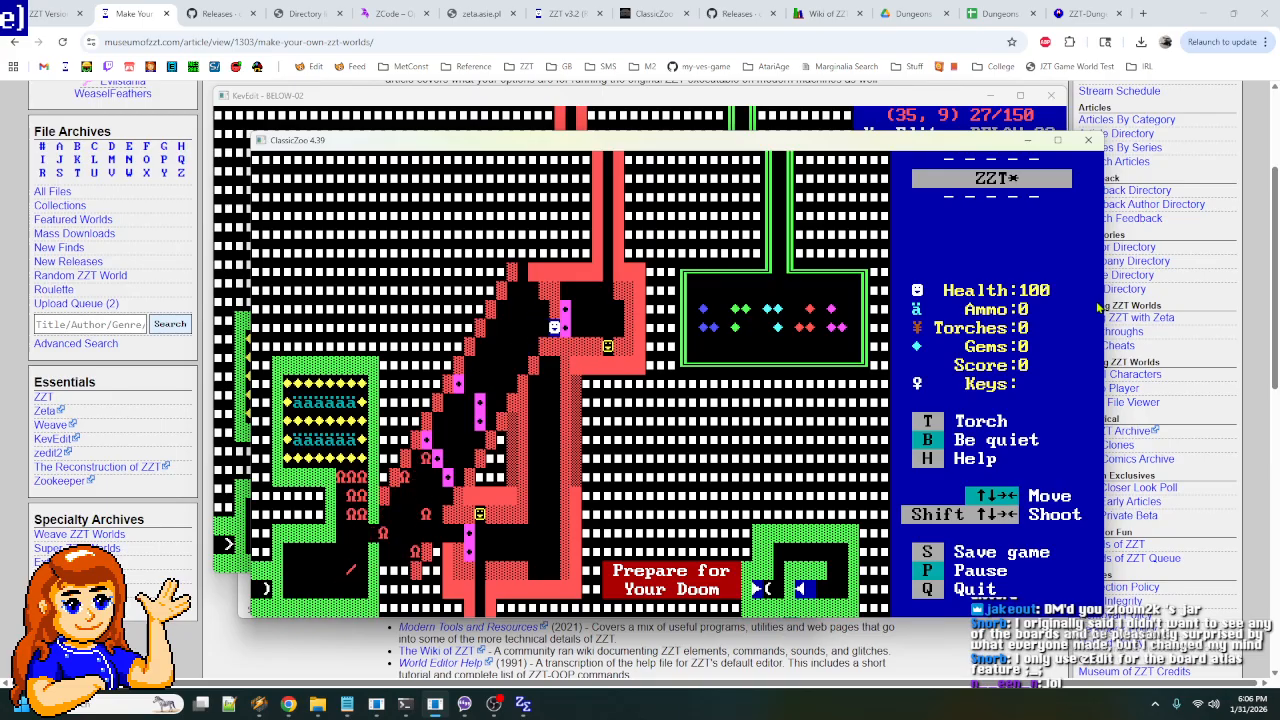
pyautogui.press('q')
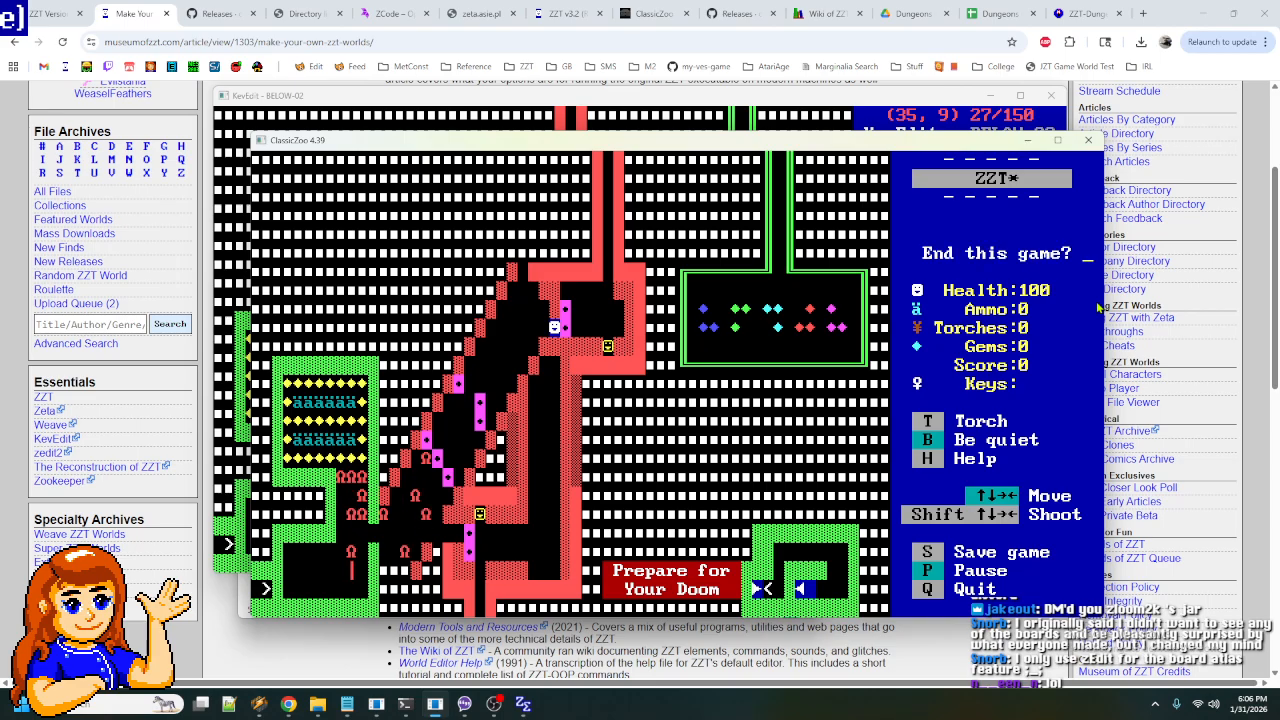
pyautogui.click(822, 105)
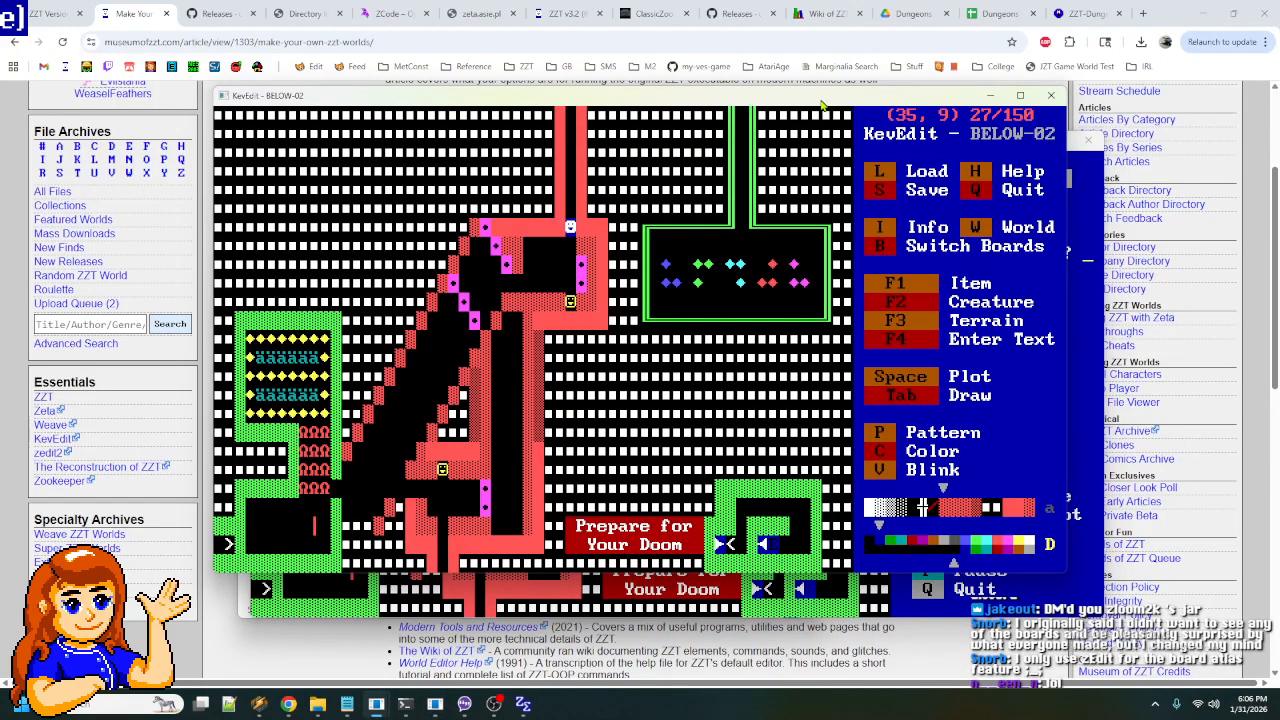
# - Open the code of the magenta ud object at (26, 7) and read down to its dos routine
pyautogui.press('Left')
pyautogui.press('Left')
pyautogui.press('Left')
pyautogui.press('Left')
pyautogui.press('Left')
pyautogui.press('Left')
pyautogui.press('Left')
pyautogui.press('Up')
pyautogui.press('Up')
pyautogui.press('Right')
pyautogui.press('Right')
pyautogui.press('Right')
pyautogui.press('Return')
pyautogui.press('Return')
pyautogui.press('Escape')
pyautogui.press('Up')
pyautogui.press('Return')
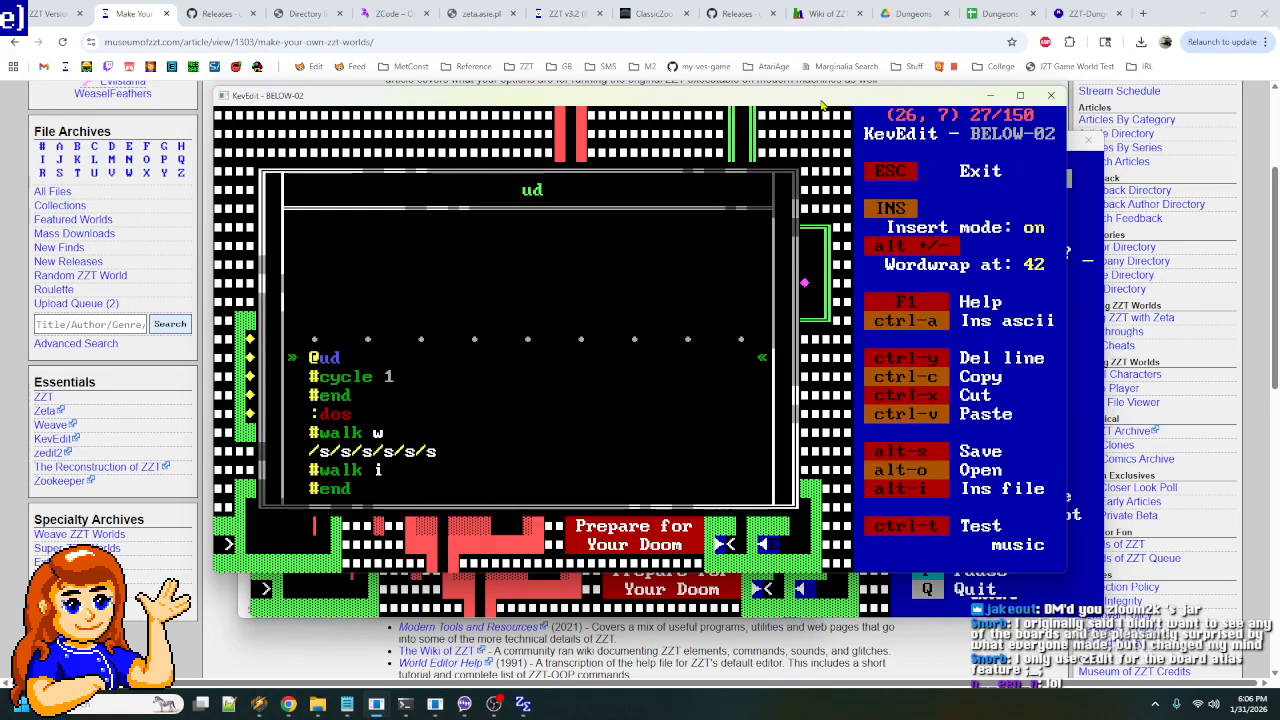
pyautogui.press('Down')
pyautogui.press('Down')
pyautogui.press('Down')
pyautogui.press('Down')
pyautogui.press('Down')
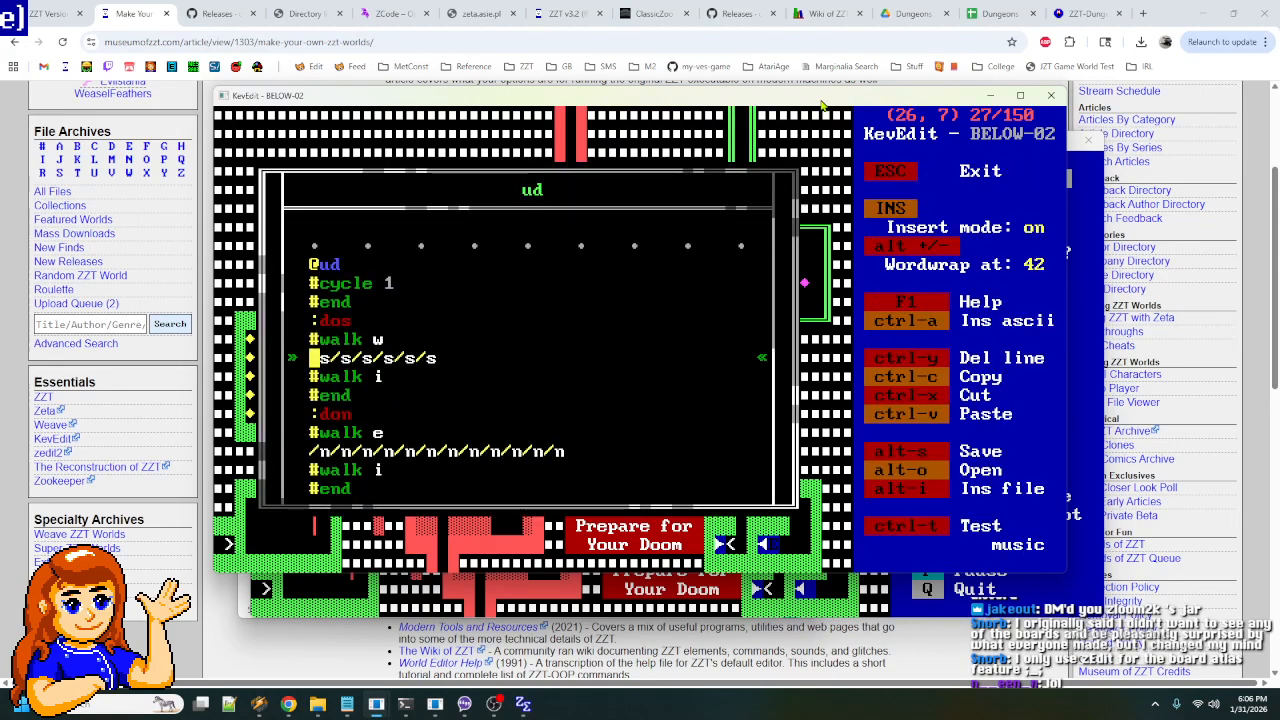
# - Try removing the #walk w and #walk i lines around the southward moves in the dos routine
pyautogui.press('Up')
pyautogui.press('End')
pyautogui.hotkey('shift', 'Home')
pyautogui.press('Delete')
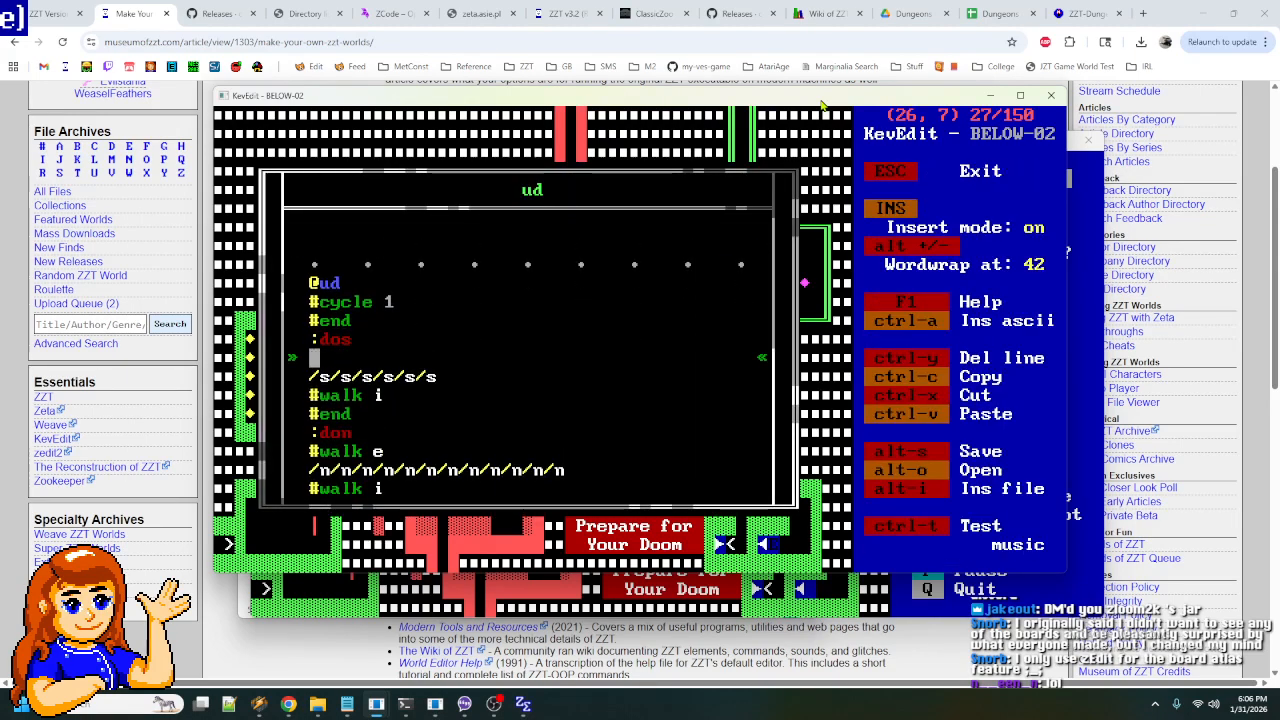
pyautogui.press('Delete')
pyautogui.press('Down')
pyautogui.press('End')
pyautogui.hotkey('shift', 'Home')
pyautogui.press('Delete')
pyautogui.press('Up')
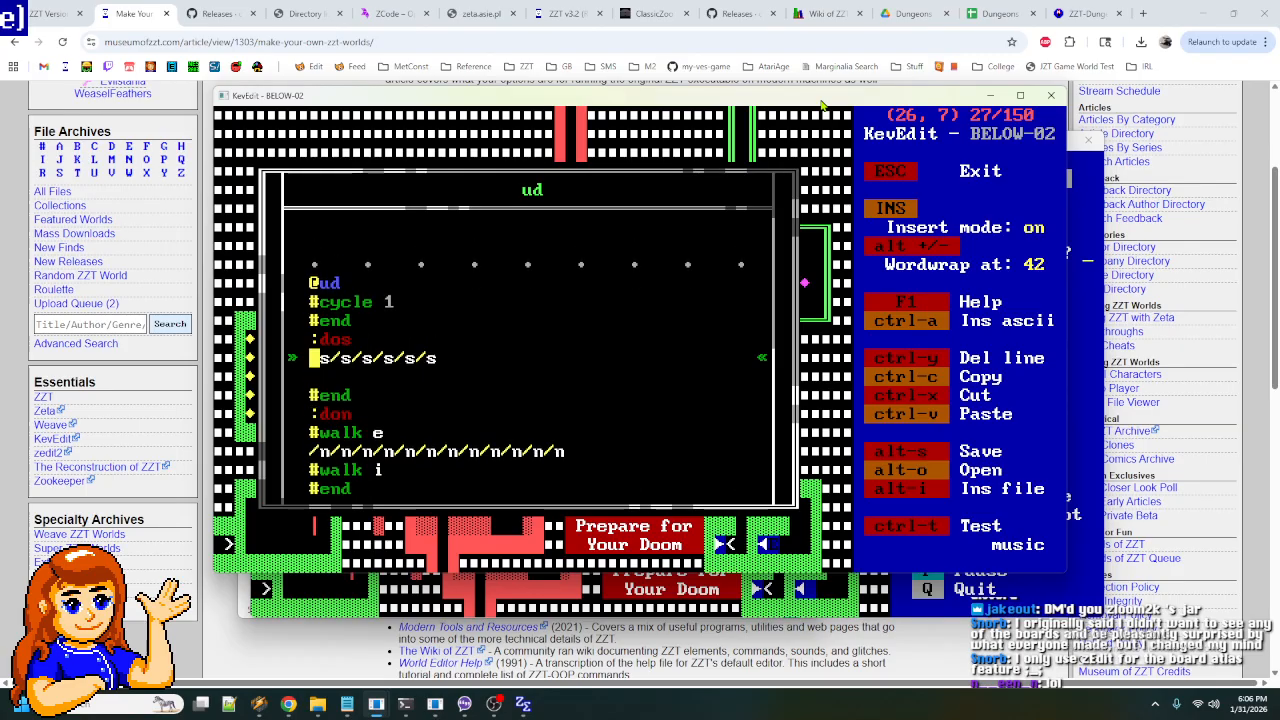
pyautogui.press('Right')
pyautogui.press('Right')
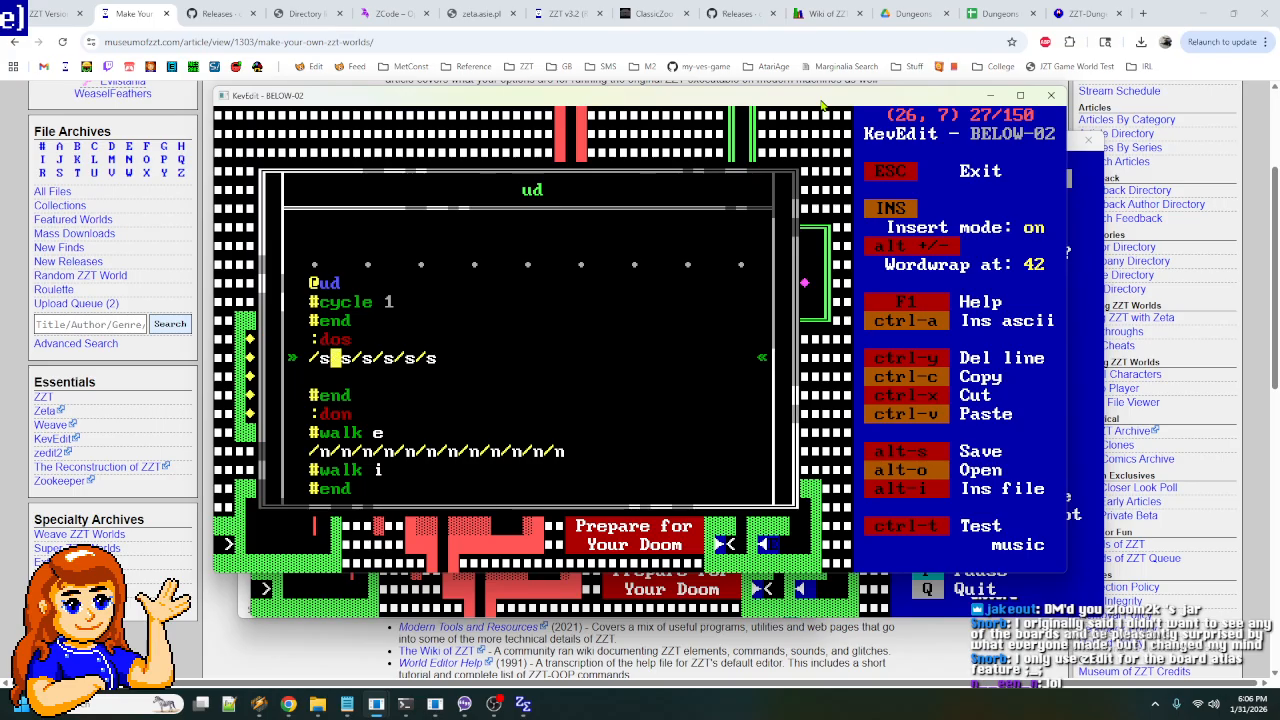
# - Put #walk w back before the southward moves and #walk i back after them in the dos routine
pyautogui.press('Up')
pyautogui.press('End')
pyautogui.press('Return')
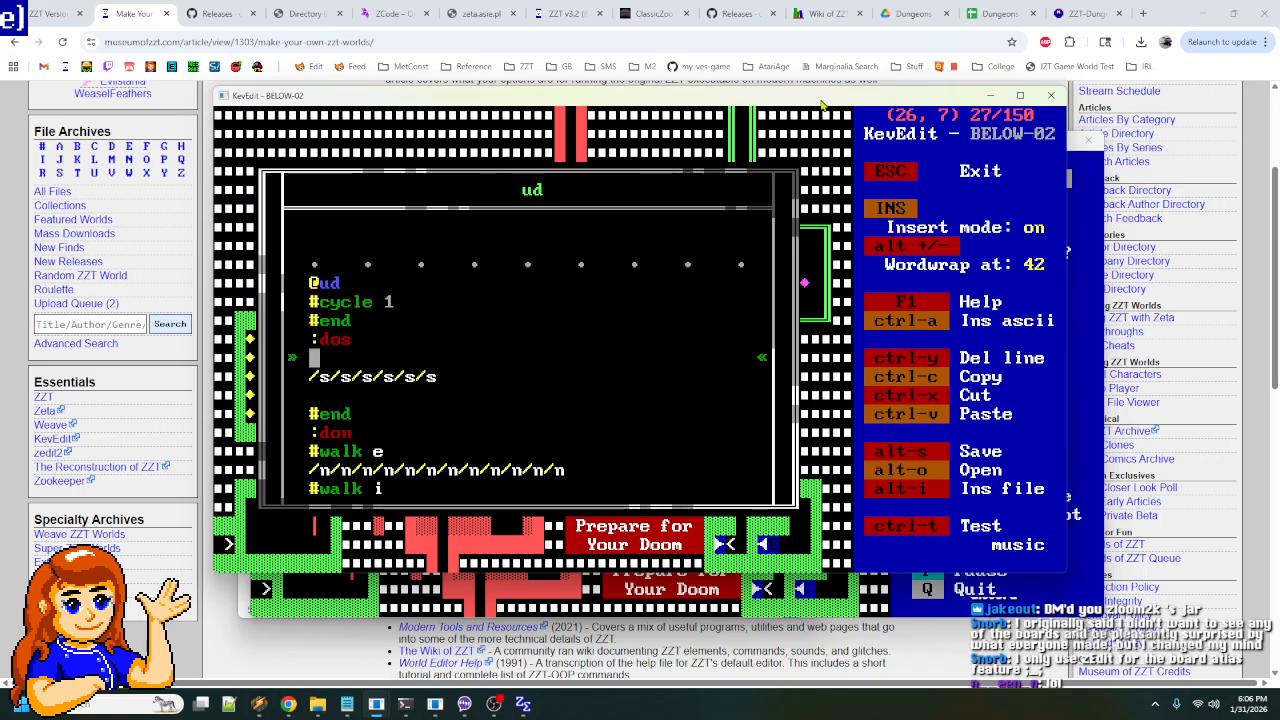
pyautogui.write('#wa')
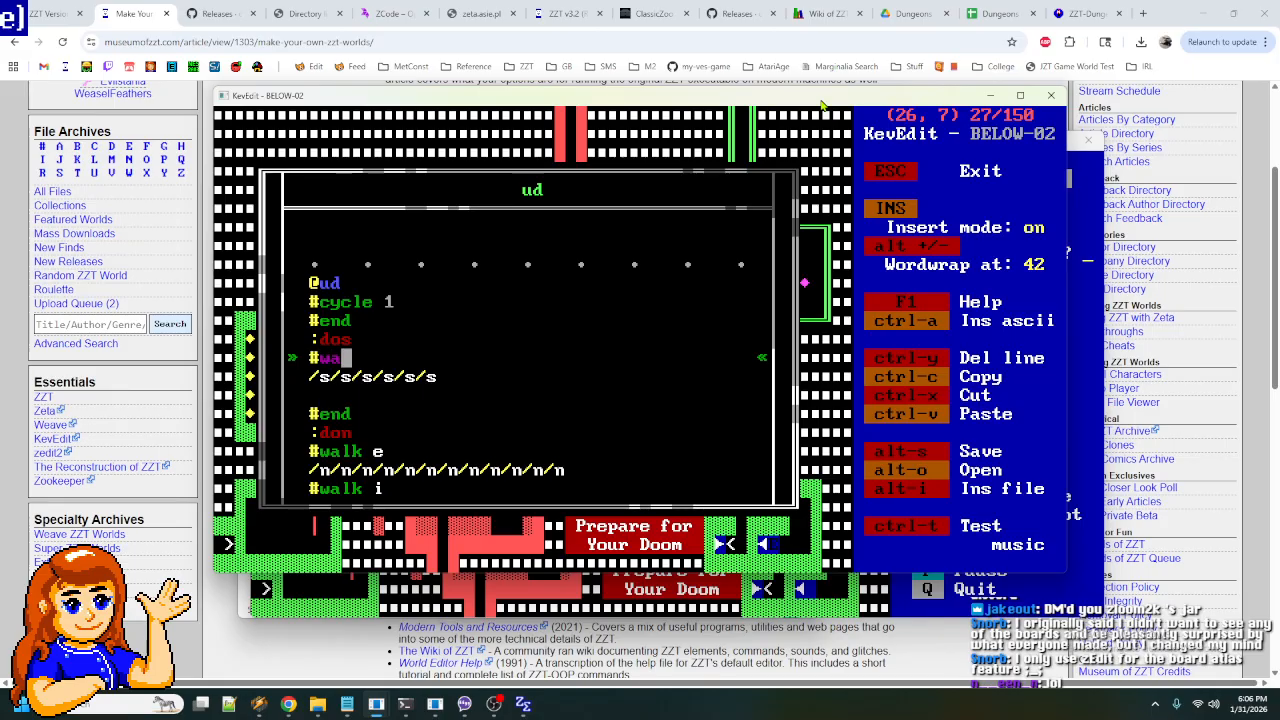
pyautogui.write('lk w')
pyautogui.press('Down')
pyautogui.press('Down')
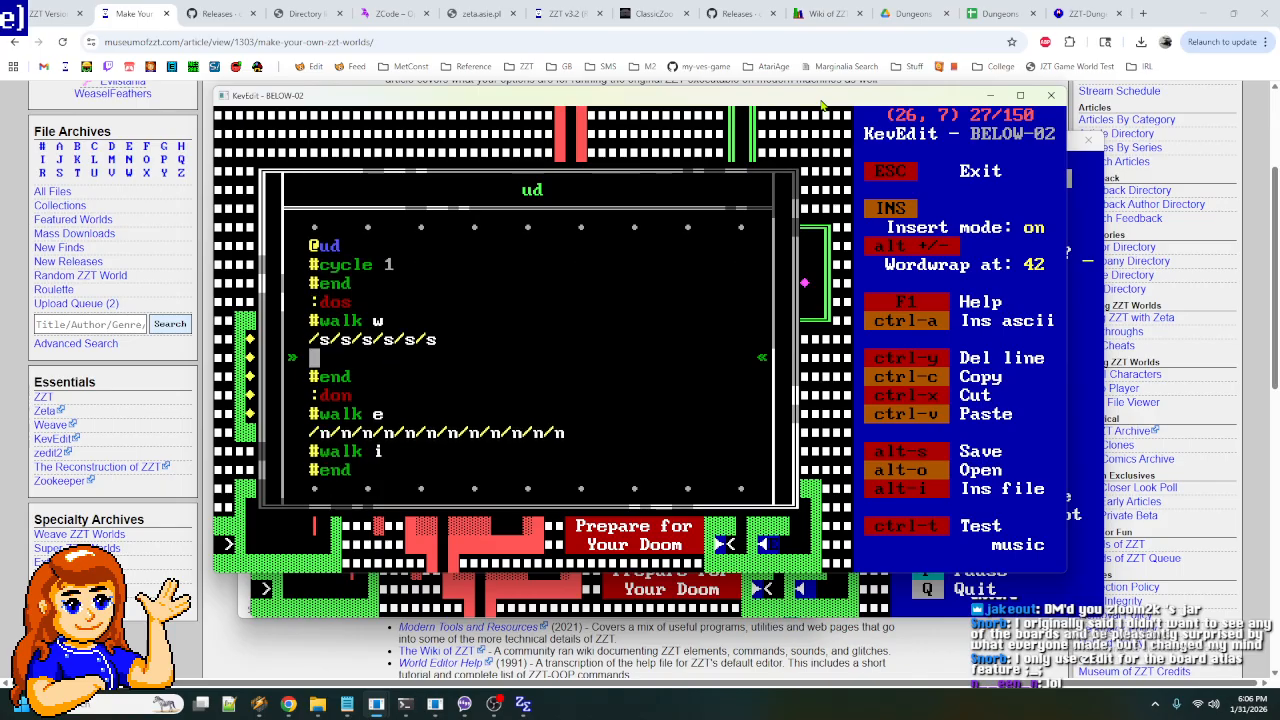
pyautogui.write('#walk i')
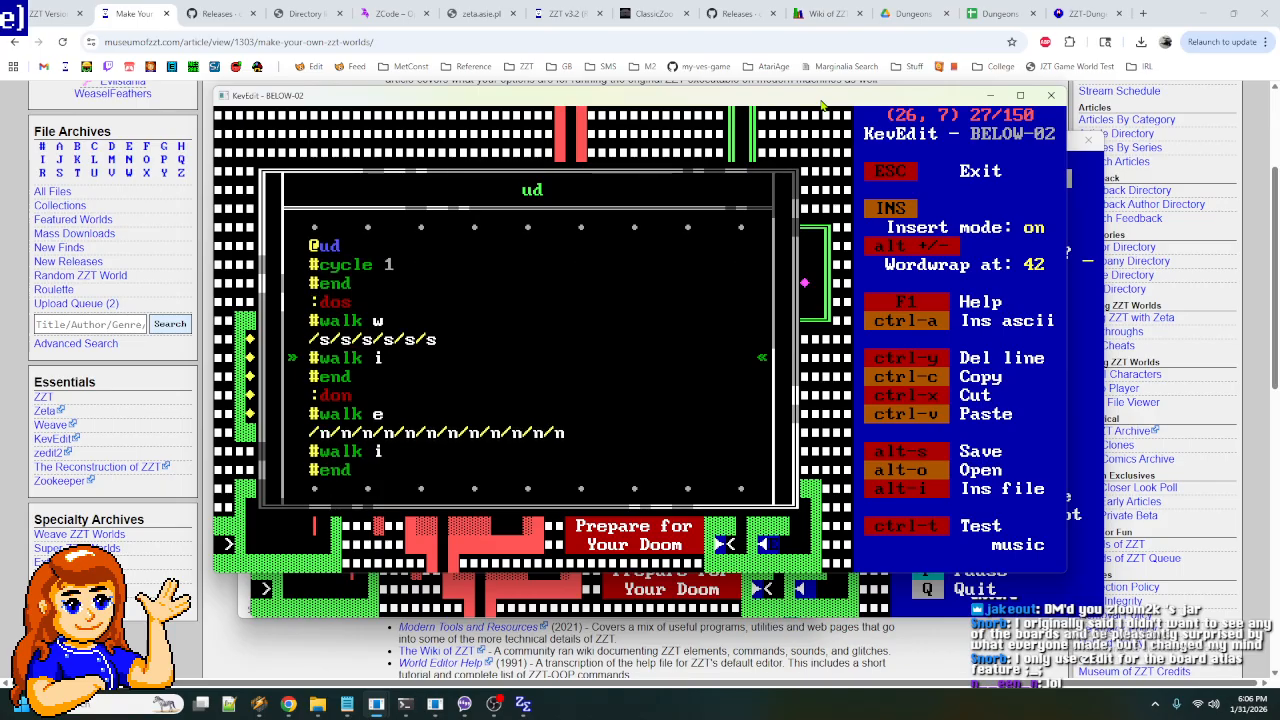
# - Close the object's code, save the world and start a new play-test in ClassicZoo
pyautogui.press('Escape')
pyautogui.press('Down')
pyautogui.press('s')
pyautogui.press('Return')
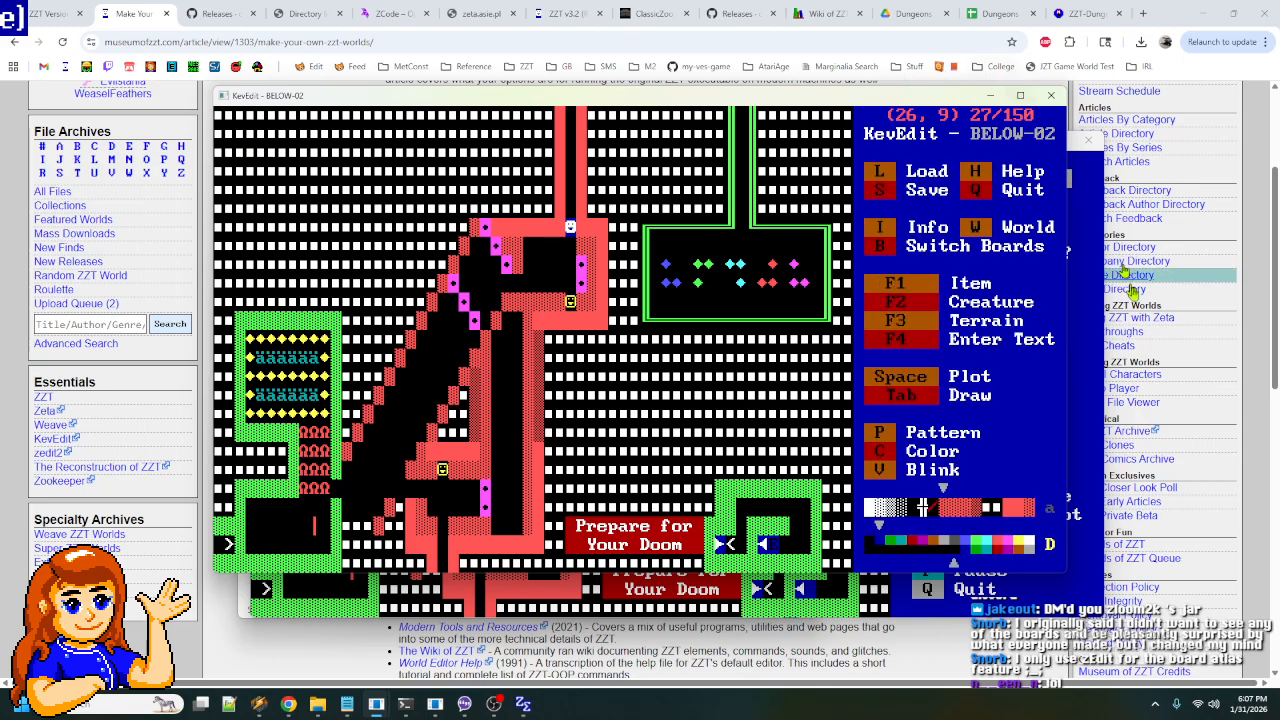
pyautogui.hotkey('alt', 't')
pyautogui.press('y')
pyautogui.press('p')
# - Walk the player west through the upper chamber into the diagonal passage, step back east and request ending the game
pyautogui.press('Right')
pyautogui.press('Left')
pyautogui.press('Left')
pyautogui.press('Left')
pyautogui.press('Left')
pyautogui.press('Left')
pyautogui.press('Left')
pyautogui.press('Left')
pyautogui.press('Left')
pyautogui.press('Left')
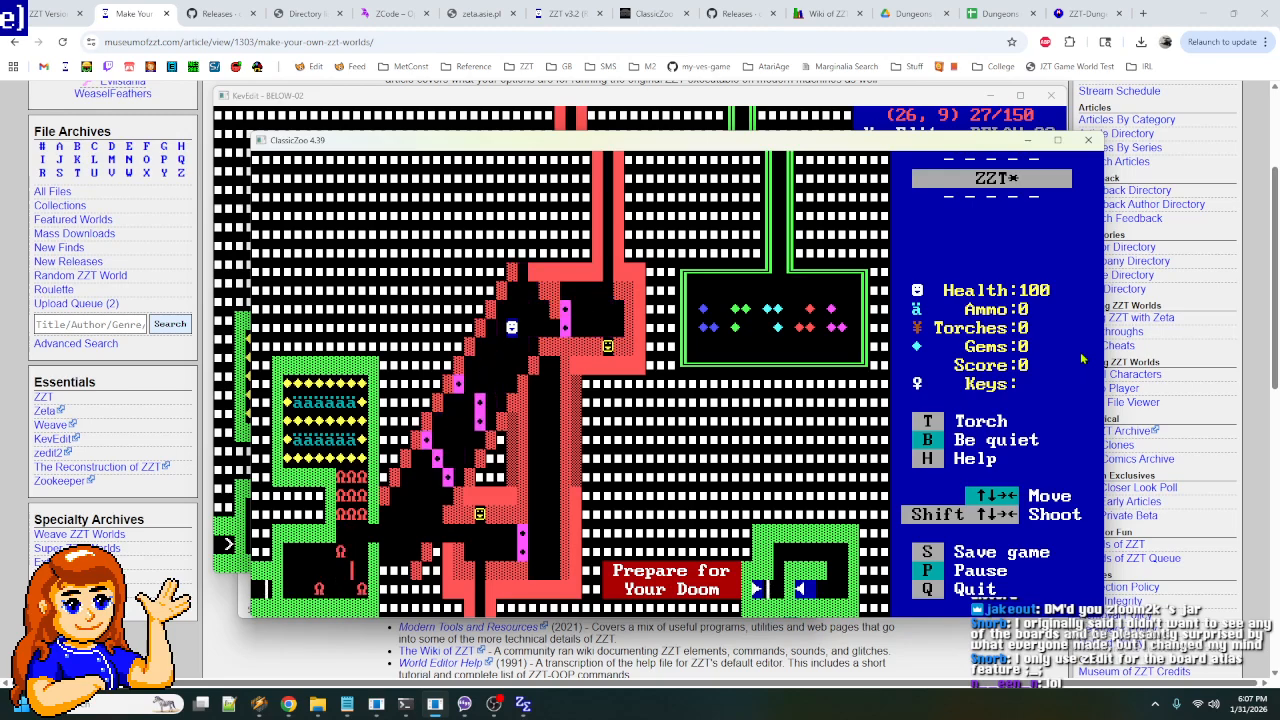
pyautogui.press('Right')
pyautogui.press('Right')
pyautogui.press('Escape')
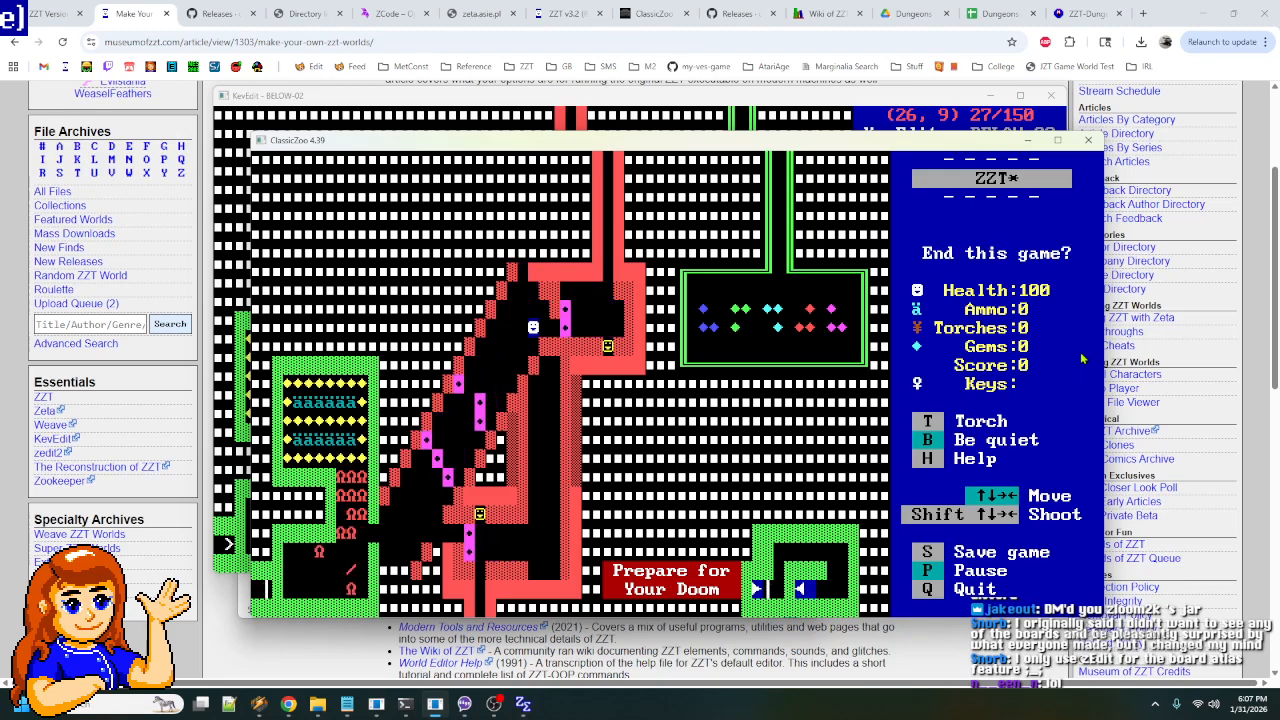
# - Play the board again from its start, walking the player through the upper chamber and west toward the diagonal passage
pyautogui.press('n')
pyautogui.press('Right')
pyautogui.press('Right')
pyautogui.press('Right')
pyautogui.press('Right')
pyautogui.press('Left')
pyautogui.press('Left')
pyautogui.press('Left')
pyautogui.press('Left')
pyautogui.press('Left')
pyautogui.press('Left')
pyautogui.press('Left')
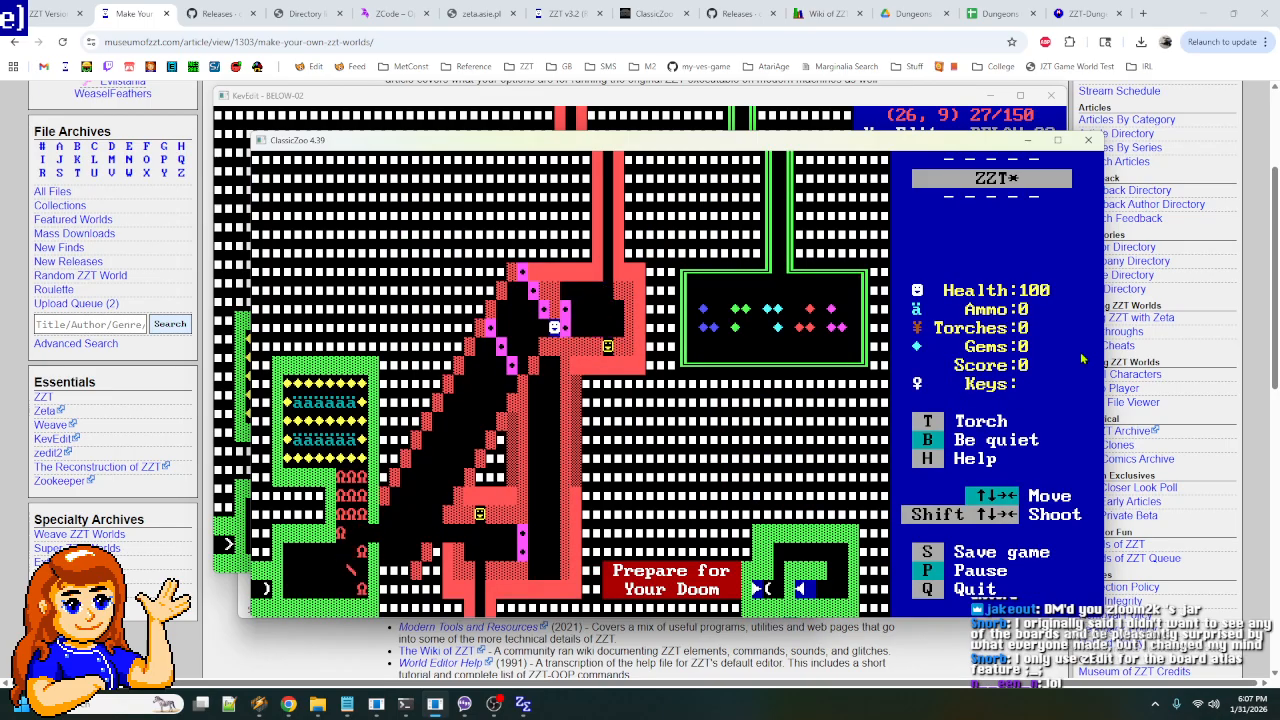
# - Walk the player west and down the diagonal passage until it stands against the outer wall
pyautogui.press('Left')
pyautogui.press('Left')
pyautogui.press('Down')
pyautogui.press('Left')
pyautogui.press('Down')
pyautogui.press('Left')
pyautogui.press('Down')
pyautogui.press('Left')
pyautogui.press('Down')
pyautogui.press('Left')
pyautogui.press('Left')
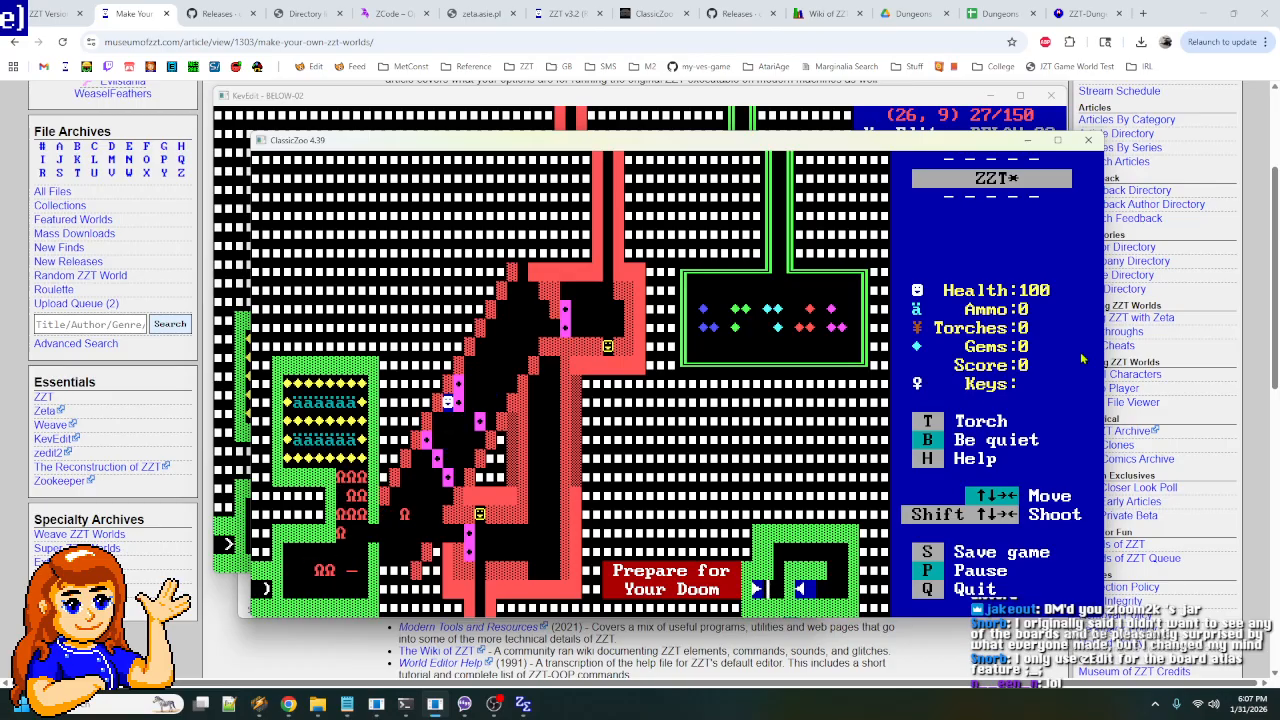
# - Return to KevEdit and check the code of the ud object at (26, 7) and the object beneath it
pyautogui.click(628, 104)
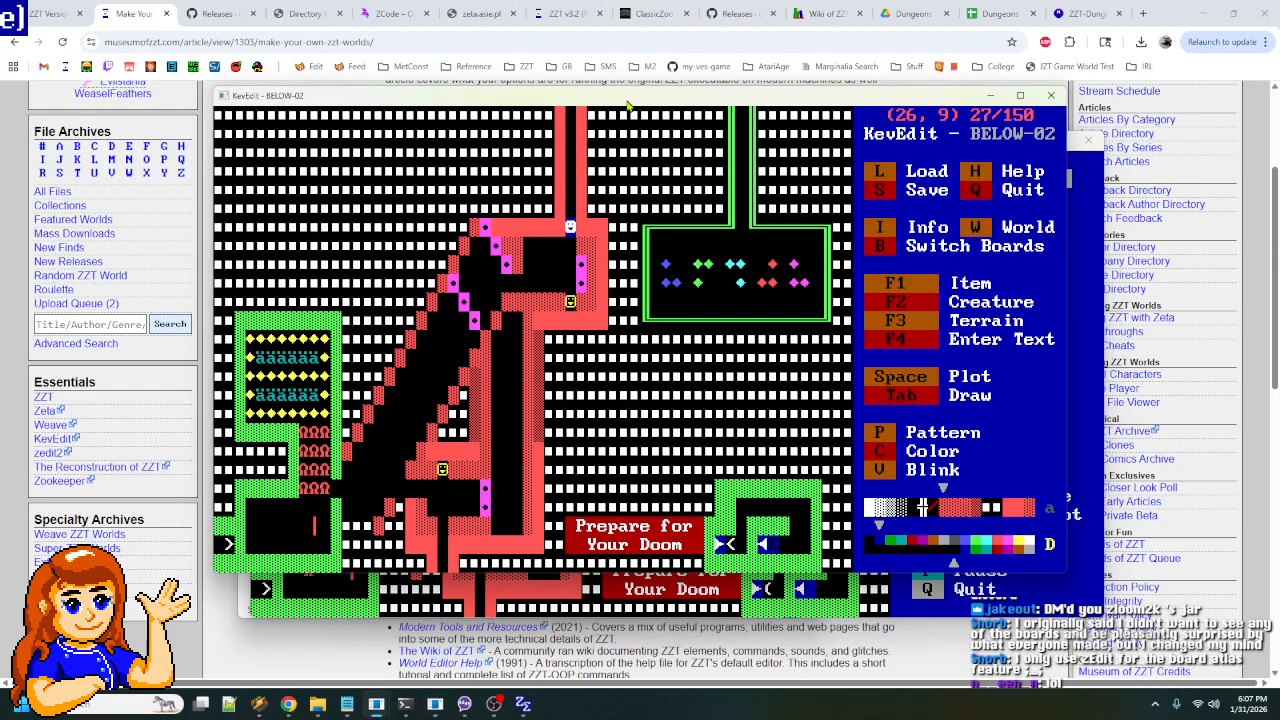
pyautogui.press('Up')
pyautogui.press('Up')
pyautogui.press('Return')
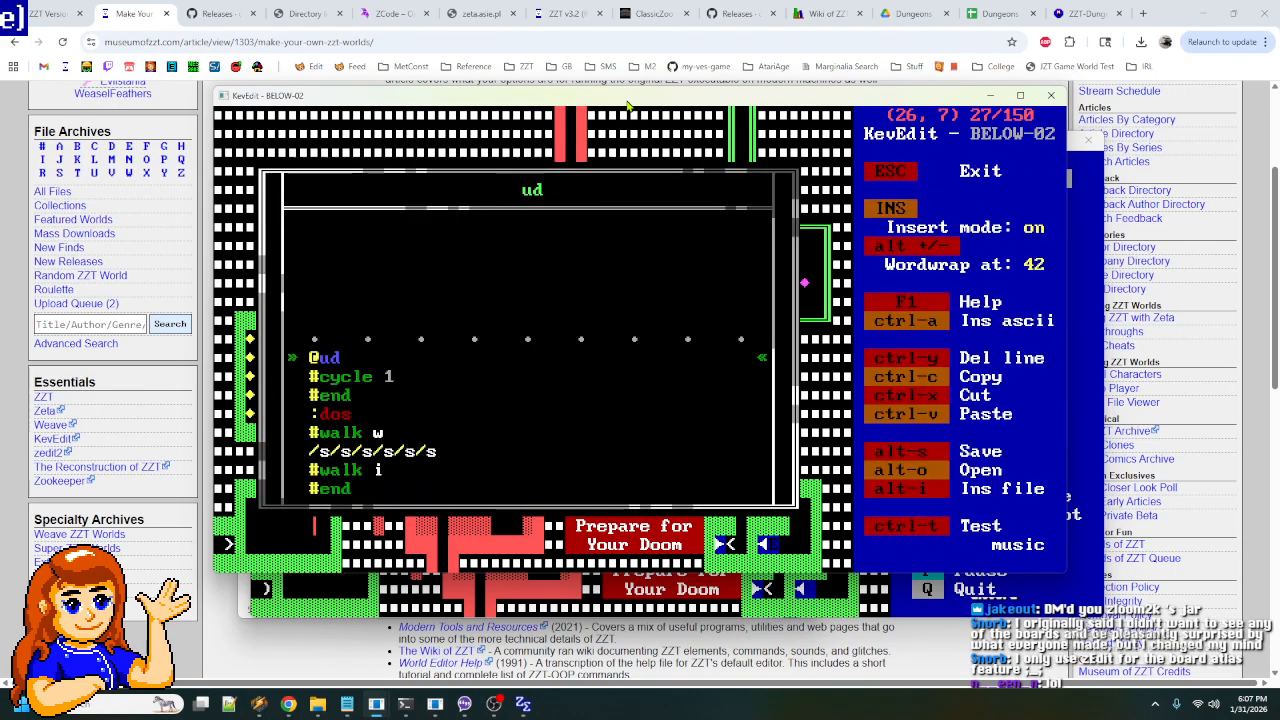
pyautogui.press('Escape')
pyautogui.press('Down')
pyautogui.press('Return')
pyautogui.press('Escape')
pyautogui.press('Escape')
pyautogui.press('Up')
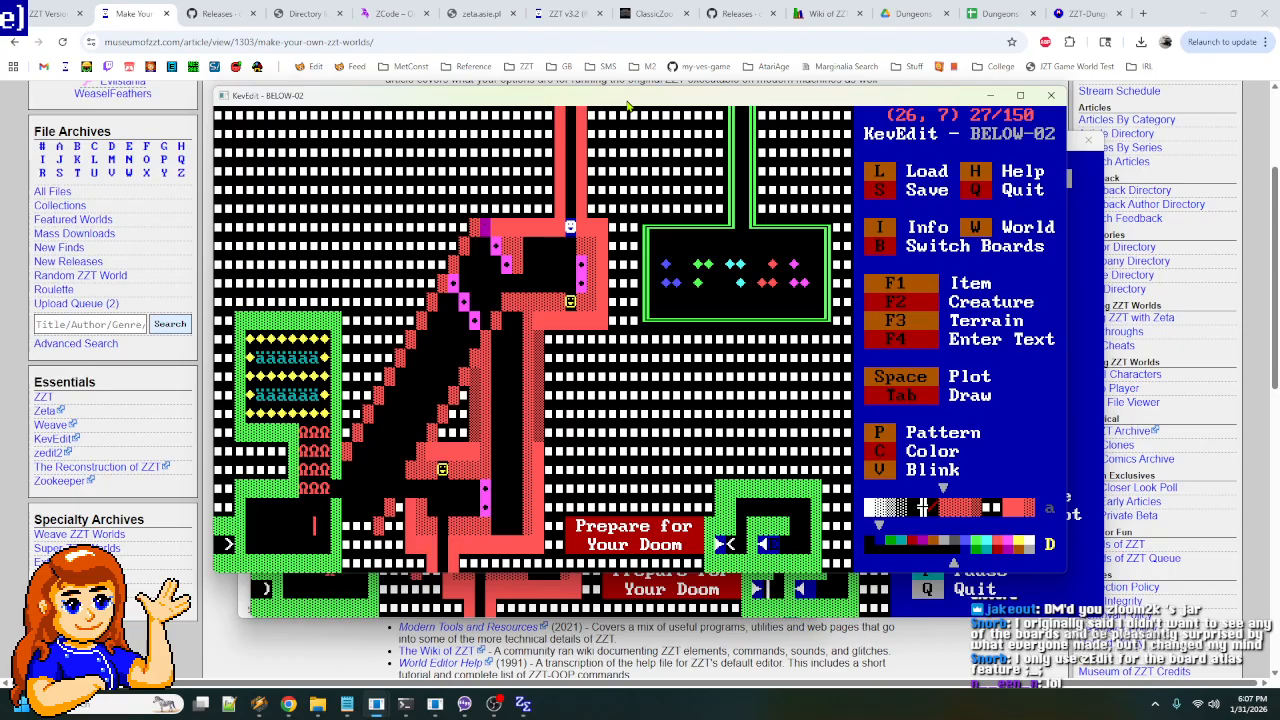
pyautogui.press('Return')
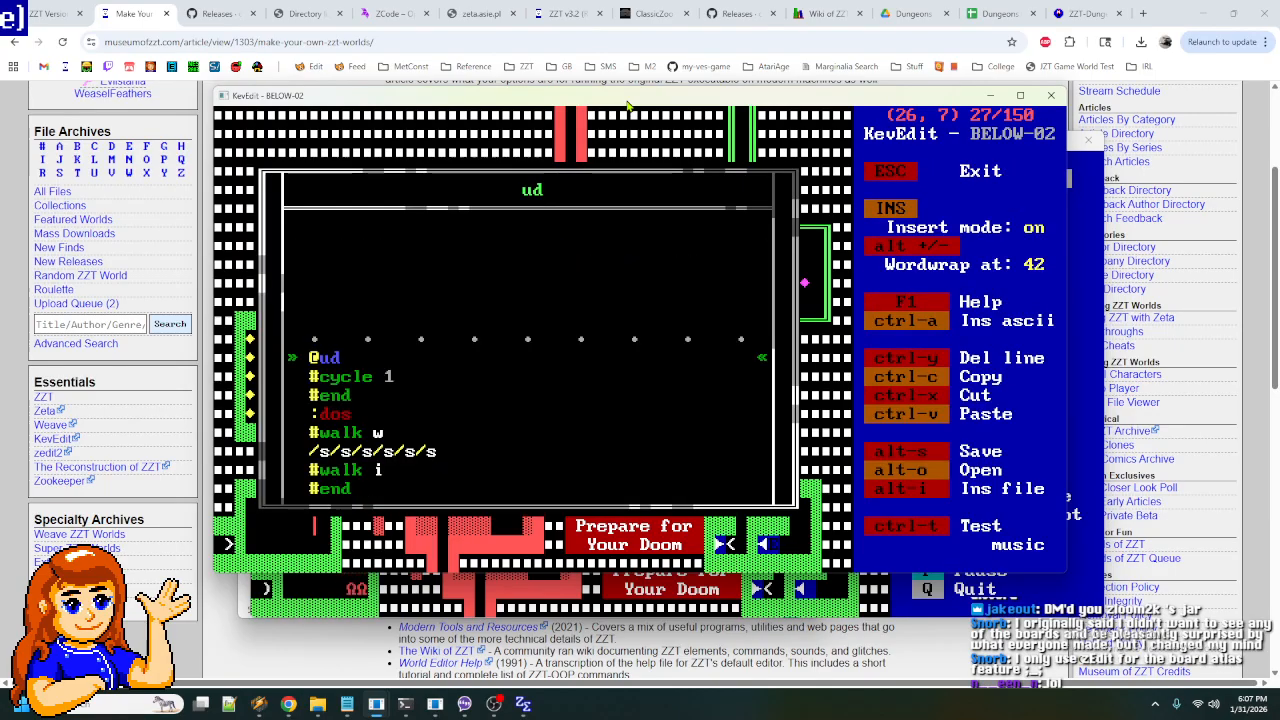
# - Rename the ud object at (26, 7) to E in the first line of its code
pyautogui.press('Escape')
pyautogui.press('Return')
pyautogui.press('Return')
pyautogui.press('End')
pyautogui.press('BackSpace')
pyautogui.press('BackSpace')
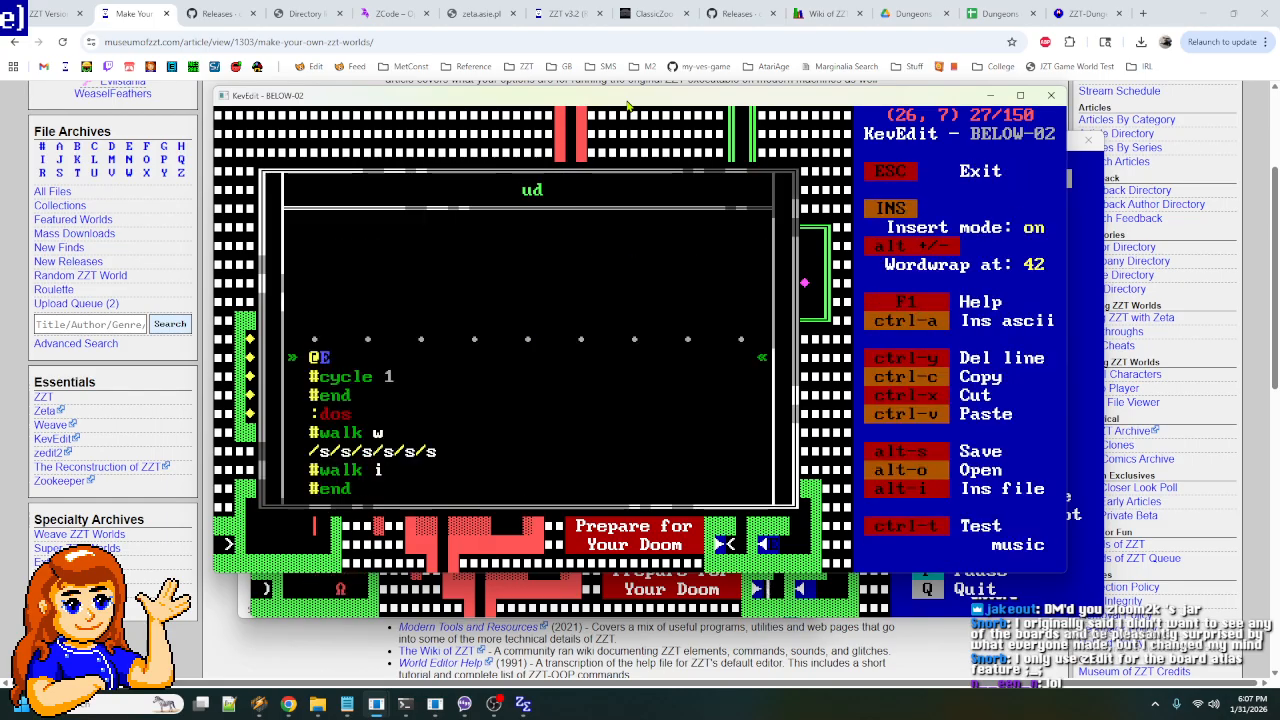
# - Open the code of the op object at (34, 11) and delete the target name ud from its #ud:dos line
pyautogui.press('Escape')
pyautogui.press('Down')
pyautogui.press('Down')
pyautogui.press('Right')
pyautogui.press('Right')
pyautogui.press('Right')
pyautogui.press('Right')
pyautogui.press('Right')
pyautogui.press('Right')
pyautogui.press('Right')
pyautogui.press('Right')
pyautogui.press('Down')
pyautogui.press('Down')
pyautogui.press('Return')
pyautogui.press('Return')
pyautogui.press('Down')
pyautogui.press('Down')
pyautogui.press('Down')
pyautogui.press('Down')
pyautogui.press('Down')
pyautogui.press('Down')
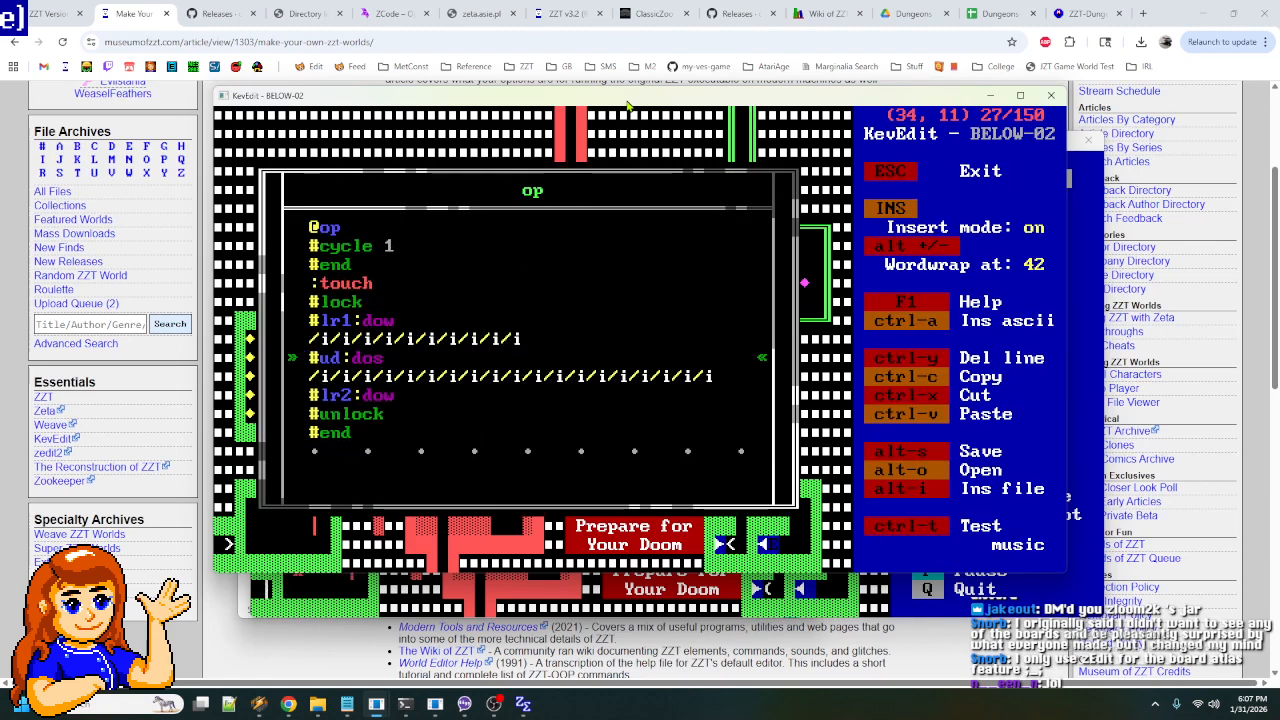
pyautogui.press('Up')
pyautogui.press('Up')
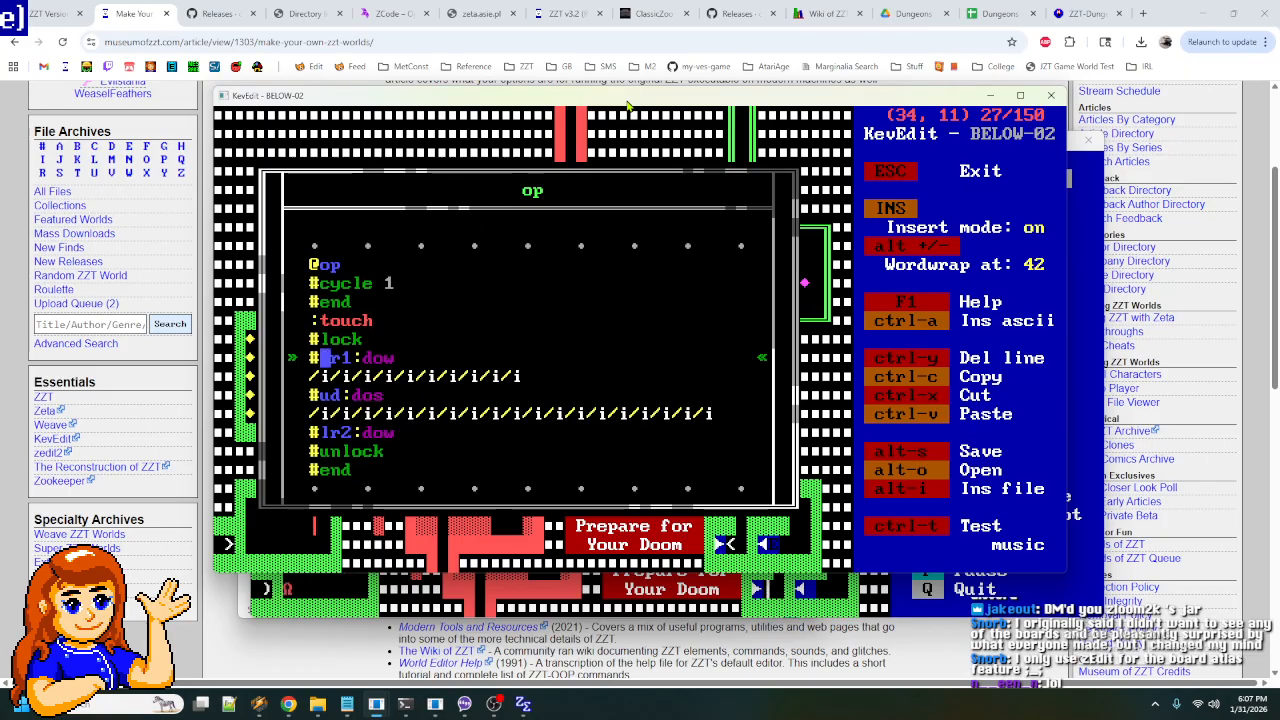
pyautogui.press('Down')
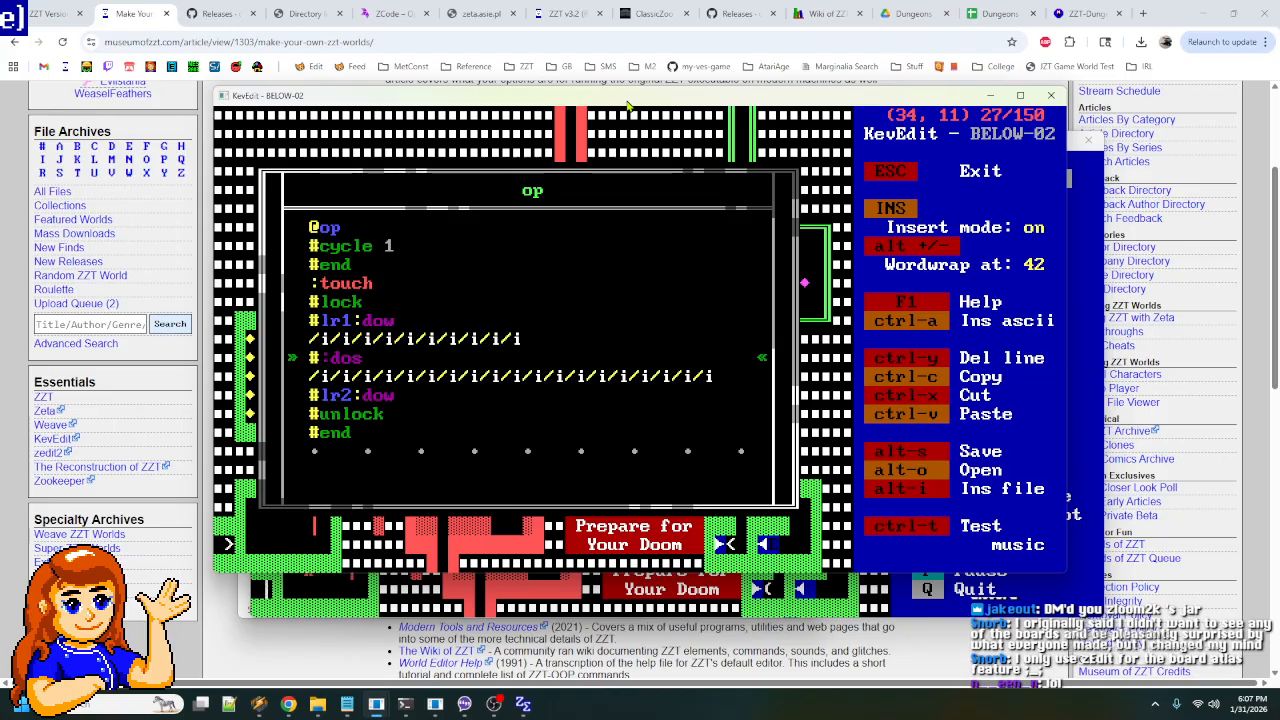
# - Close the op object's code and return the cursor to the magenta object at (26, 7)
pyautogui.press('Escape')
pyautogui.press('Left')
pyautogui.press('Left')
pyautogui.press('Left')
pyautogui.press('Left')
pyautogui.press('Left')
pyautogui.press('Left')
pyautogui.press('Left')
pyautogui.press('Left')
pyautogui.press('Left')
pyautogui.press('Left')
pyautogui.press('Up')
pyautogui.press('Up')
pyautogui.press('Up')
pyautogui.press('Up')
pyautogui.press('Right')
pyautogui.press('Right')
pyautogui.press('Right')
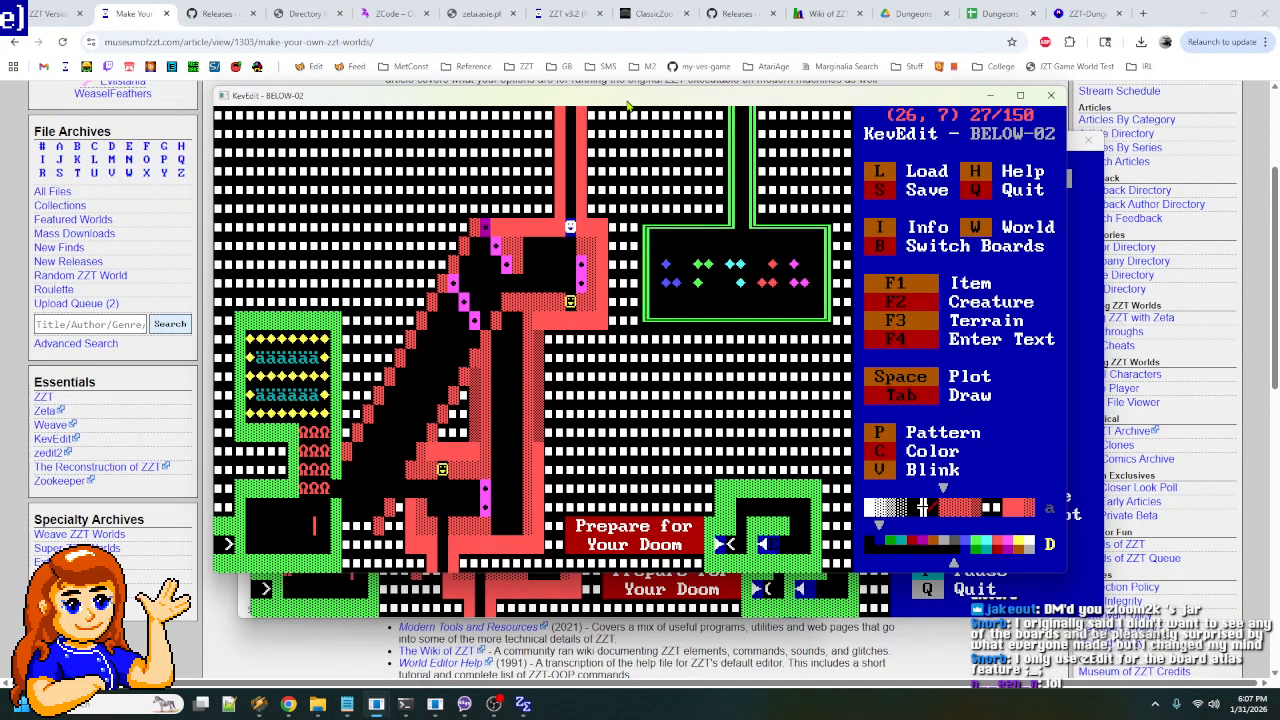
# - Examine the code of the purple E1 object at the upper-left corner of the red chamber, and close the code editor
pyautogui.press('Return')
pyautogui.press('Return')
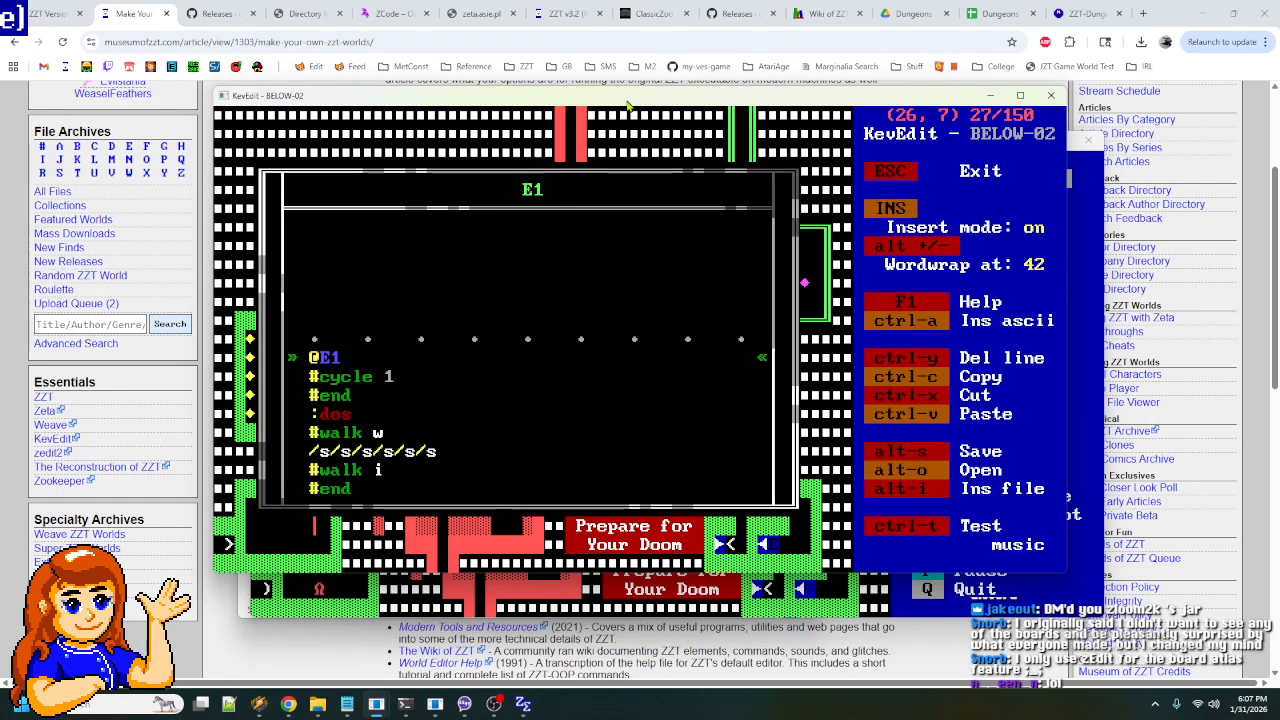
pyautogui.press('Down')
pyautogui.press('Down')
pyautogui.press('Down')
pyautogui.press('Down')
pyautogui.press('Down')
pyautogui.press('Down')
pyautogui.press('Down')
pyautogui.press('Down')
pyautogui.press('Down')
pyautogui.press('Escape')
# - Examine the code of the yellow face object directly below the player in the upper red chamber, and close the code editor
pyautogui.press('Down')
pyautogui.press('Left')
pyautogui.press('Left')
pyautogui.press('Left')
pyautogui.press('Left')
pyautogui.press('Left')
pyautogui.press('Left')
pyautogui.press('Down')
pyautogui.press('Down')
pyautogui.press('Down')
pyautogui.press('Down')
pyautogui.press('Down')
pyautogui.press('Down')
pyautogui.press('Down')
pyautogui.press('Down')
pyautogui.press('Down')
pyautogui.press('Down')
pyautogui.press('Down')
pyautogui.press('Down')
pyautogui.press('Down')
pyautogui.press('Down')
pyautogui.press('Up')
pyautogui.press('Up')
pyautogui.press('Up')
pyautogui.press('Up')
pyautogui.press('Up')
pyautogui.press('Up')
pyautogui.press('Up')
pyautogui.press('Up')
pyautogui.press('Right')
pyautogui.press('Right')
pyautogui.press('Right')
pyautogui.press('Right')
pyautogui.press('Right')
pyautogui.press('Right')
pyautogui.press('Right')
pyautogui.press('Right')
pyautogui.press('Right')
pyautogui.press('Right')
pyautogui.press('Right')
pyautogui.press('Right')
pyautogui.press('Right')
pyautogui.press('Right')
pyautogui.press('Up')
pyautogui.press('Up')
pyautogui.press('Up')
pyautogui.press('Return')
pyautogui.press('Down')
pyautogui.press('Down')
pyautogui.press('Down')
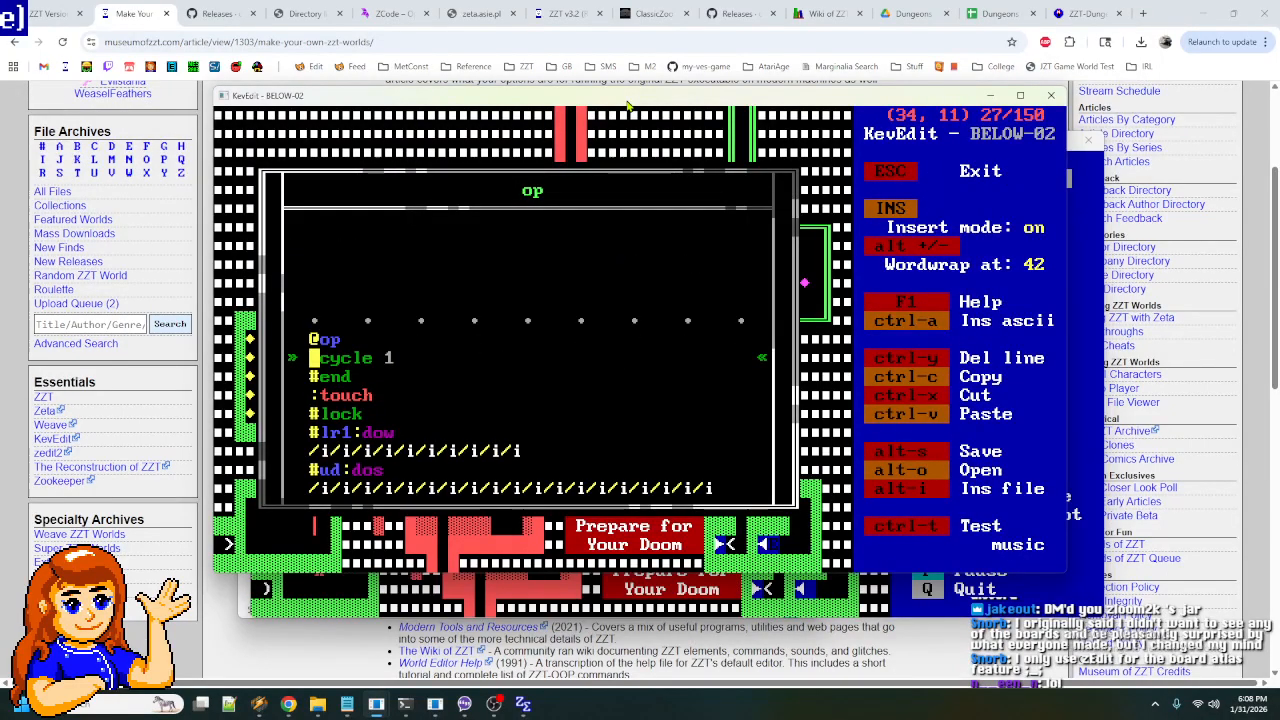
pyautogui.press('Down')
pyautogui.press('Down')
pyautogui.press('Down')
pyautogui.press('Down')
pyautogui.press('Down')
pyautogui.press('Down')
pyautogui.press('Up')
pyautogui.press('Up')
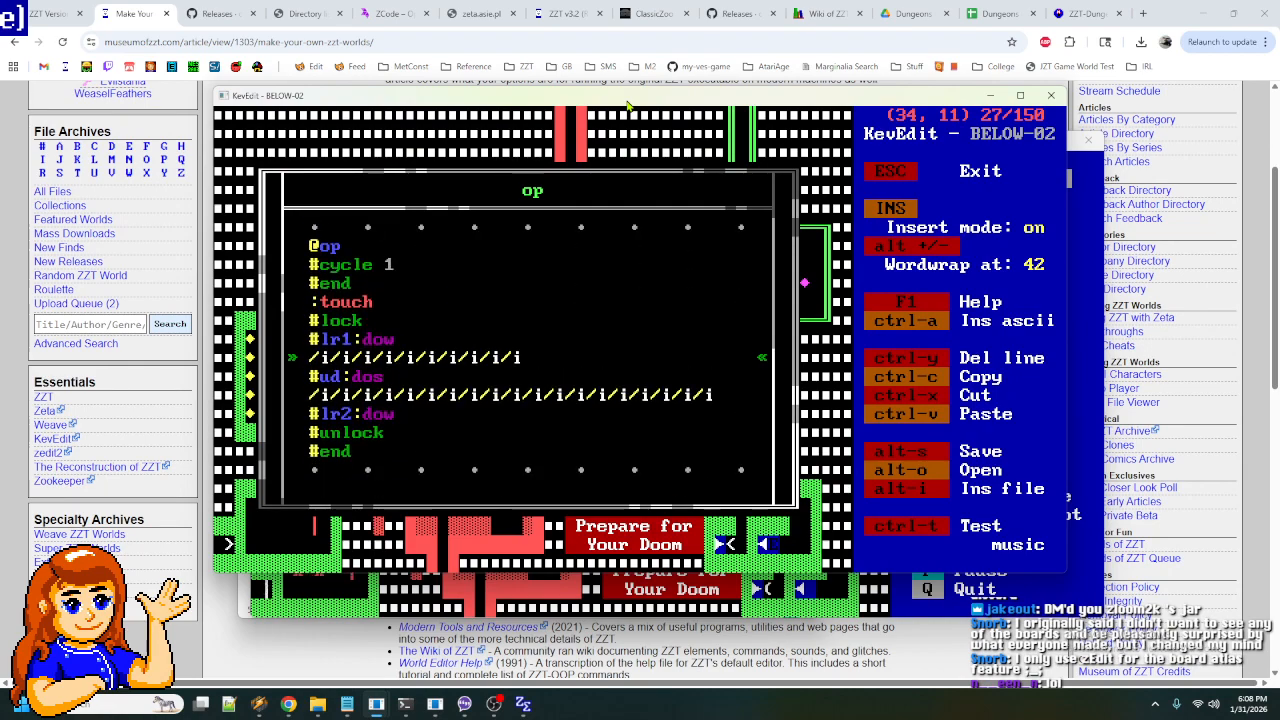
pyautogui.press('Escape')
# - Replace the rightmost creature in the bottom row of the red Ω group with a green wall tile
pyautogui.press('Down')
pyautogui.press('Down')
pyautogui.press('Down')
pyautogui.press('Down')
pyautogui.press('Down')
pyautogui.press('Left')
pyautogui.press('Left')
pyautogui.press('Left')
pyautogui.press('Left')
pyautogui.press('Left')
pyautogui.press('Left')
pyautogui.press('Left')
pyautogui.press('Left')
pyautogui.press('Left')
pyautogui.press('Left')
pyautogui.press('Left')
pyautogui.press('Left')
pyautogui.press('Left')
pyautogui.press('Left')
pyautogui.press('Left')
pyautogui.press('Left')
pyautogui.press('Left')
pyautogui.press('Left')
pyautogui.press('Left')
pyautogui.press('Left')
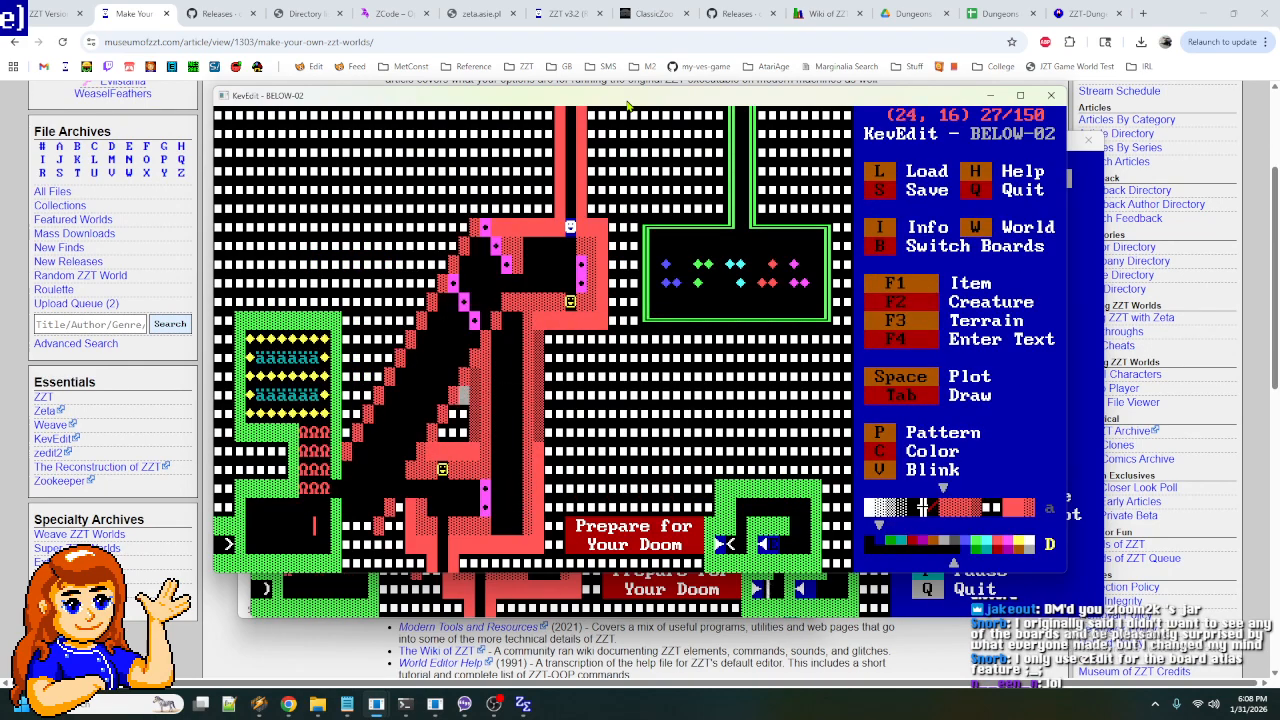
pyautogui.press('Down')
pyautogui.press('Down')
pyautogui.press('Down')
pyautogui.press('Left')
pyautogui.press('Down')
pyautogui.press('Right')
pyautogui.press('Right')
pyautogui.press('Down')
pyautogui.press('Right')
pyautogui.press('Down')
pyautogui.press('Up')
pyautogui.press('Left')
pyautogui.press('Down')
pyautogui.press('Right')
pyautogui.press('Delete')
# - Remove the two stacked purple objects at the right end of the lower red chamber's corridor
pyautogui.press('Right')
pyautogui.press('Right')
pyautogui.press('Right')
pyautogui.press('Right')
pyautogui.press('Right')
pyautogui.press('Right')
pyautogui.press('Right')
pyautogui.press('Right')
pyautogui.press('Right')
pyautogui.press('Right')
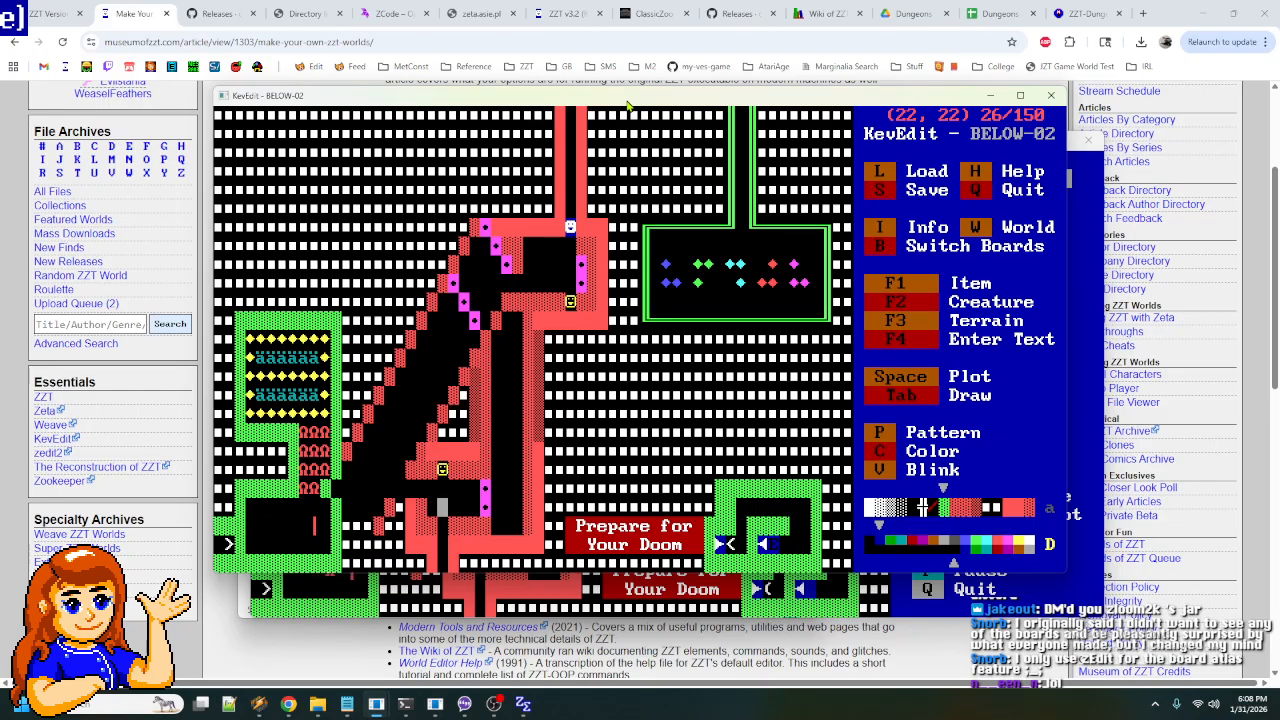
pyautogui.press('Right')
pyautogui.press('Right')
pyautogui.press('Right')
pyautogui.press('Right')
pyautogui.press('Up')
pyautogui.press('Up')
pyautogui.press('Up')
pyautogui.press('Up')
pyautogui.press('Up')
pyautogui.press('Up')
pyautogui.press('Up')
pyautogui.press('Up')
pyautogui.press('Up')
pyautogui.press('Up')
pyautogui.press('Up')
pyautogui.press('Right')
pyautogui.press('Right')
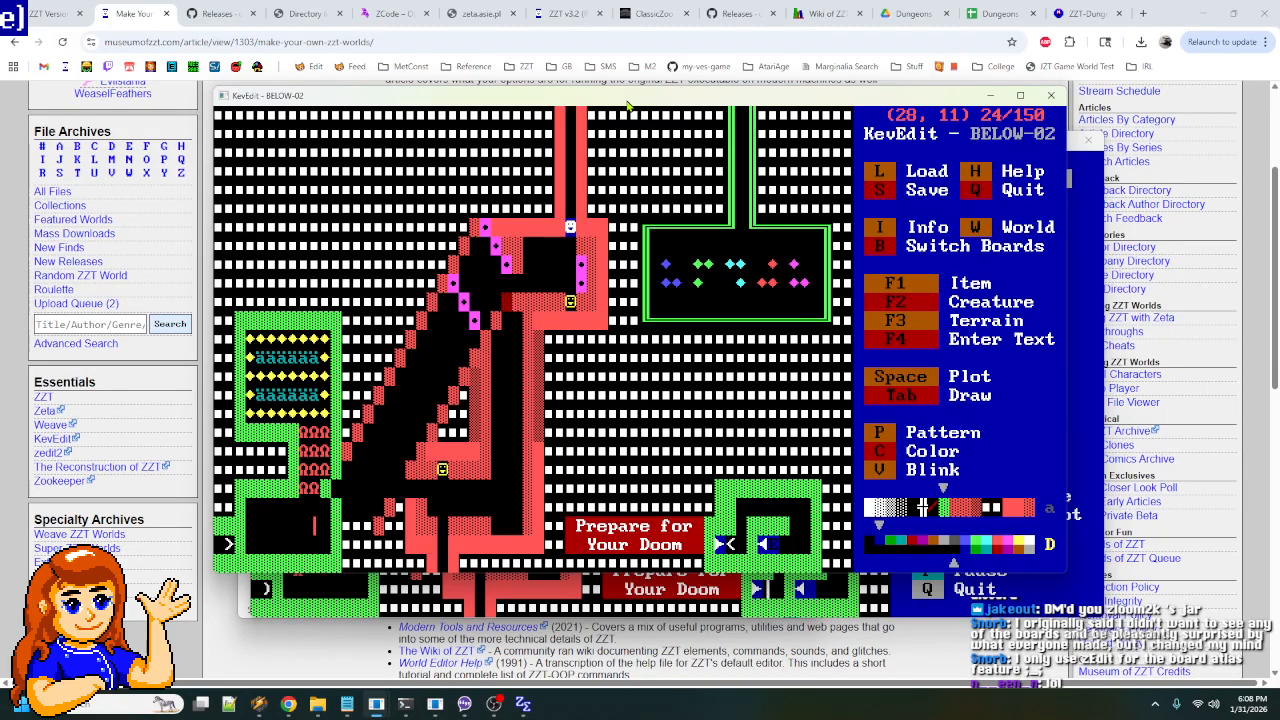
pyautogui.press('Left')
pyautogui.press('Left')
pyautogui.press('Left')
pyautogui.press('Left')
pyautogui.press('Left')
pyautogui.press('Left')
pyautogui.press('Left')
pyautogui.press('Left')
pyautogui.press('Left')
pyautogui.press('Left')
pyautogui.press('Left')
pyautogui.press('Down')
pyautogui.press('Right')
pyautogui.press('Right')
pyautogui.press('Right')
pyautogui.press('Right')
pyautogui.press('Right')
pyautogui.press('Right')
pyautogui.press('Right')
pyautogui.press('Right')
pyautogui.press('Right')
pyautogui.press('Right')
pyautogui.press('Right')
pyautogui.press('Right')
pyautogui.press('Right')
pyautogui.press('Right')
pyautogui.press('Right')
pyautogui.press('Right')
pyautogui.press('Left')
pyautogui.press('Left')
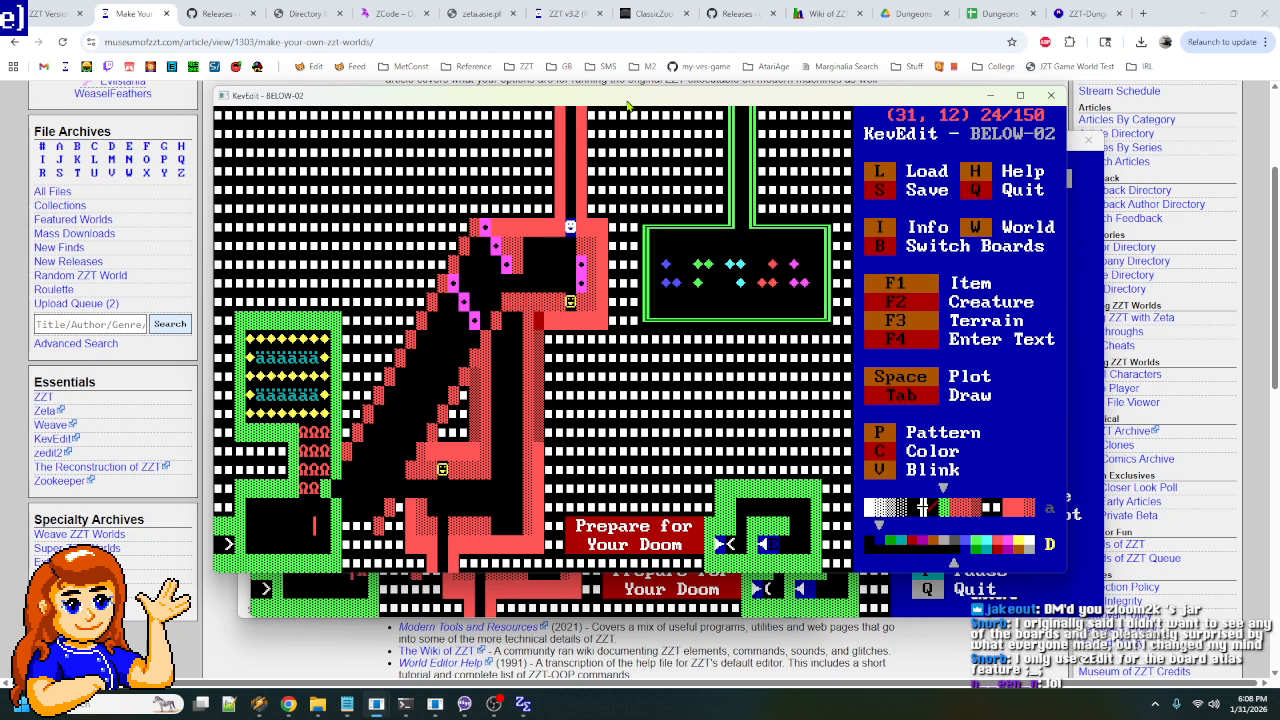
# - Draw solid red wall along the red chamber's long outer diagonal, from its upper tip down toward the Ω group
pyautogui.press('Up')
pyautogui.press('Up')
pyautogui.press('Up')
pyautogui.press('Left')
pyautogui.press('Left')
pyautogui.press('Up')
pyautogui.press('Left')
pyautogui.press('Up')
pyautogui.press('Up')
pyautogui.press('Left')
pyautogui.press('Left')
pyautogui.press('Left')
pyautogui.press('Left')
pyautogui.press('Down')
pyautogui.press('Left')
pyautogui.press('Down')
pyautogui.press('Left')
pyautogui.press('Down')
pyautogui.press('Left')
pyautogui.press('Down')
pyautogui.press('Down')
pyautogui.press('Left')
pyautogui.press('Left')
pyautogui.press('Down')
pyautogui.press('Left')
pyautogui.press('Down')
pyautogui.press('Left')
pyautogui.press('Down')
pyautogui.press('Left')
pyautogui.press('Down')
pyautogui.press('Left')
pyautogui.press('Left')
pyautogui.press('Down')
pyautogui.press('Left')
pyautogui.press('Down')
pyautogui.press('Down')
# - Replace the rightmost creature in the third row of the red Ω group with a solid red wall tile
pyautogui.press('Up')
pyautogui.press('Right')
pyautogui.press('Right')
pyautogui.press('Right')
pyautogui.press('Right')
pyautogui.press('Right')
pyautogui.press('Down')
pyautogui.press('Right')
pyautogui.press('Down')
pyautogui.press('Right')
pyautogui.press('Right')
pyautogui.press('Left')
pyautogui.press('Left')
pyautogui.press('Down')
pyautogui.press('Left')
pyautogui.press('Left')
pyautogui.press('Left')
pyautogui.press('Left')
pyautogui.press('Left')
pyautogui.press('Left')
pyautogui.press('Up')
pyautogui.press('Left')
pyautogui.press('Left')
pyautogui.press('Down')
pyautogui.press('space')
pyautogui.press('Up')
pyautogui.press('Right')
pyautogui.press('Right')
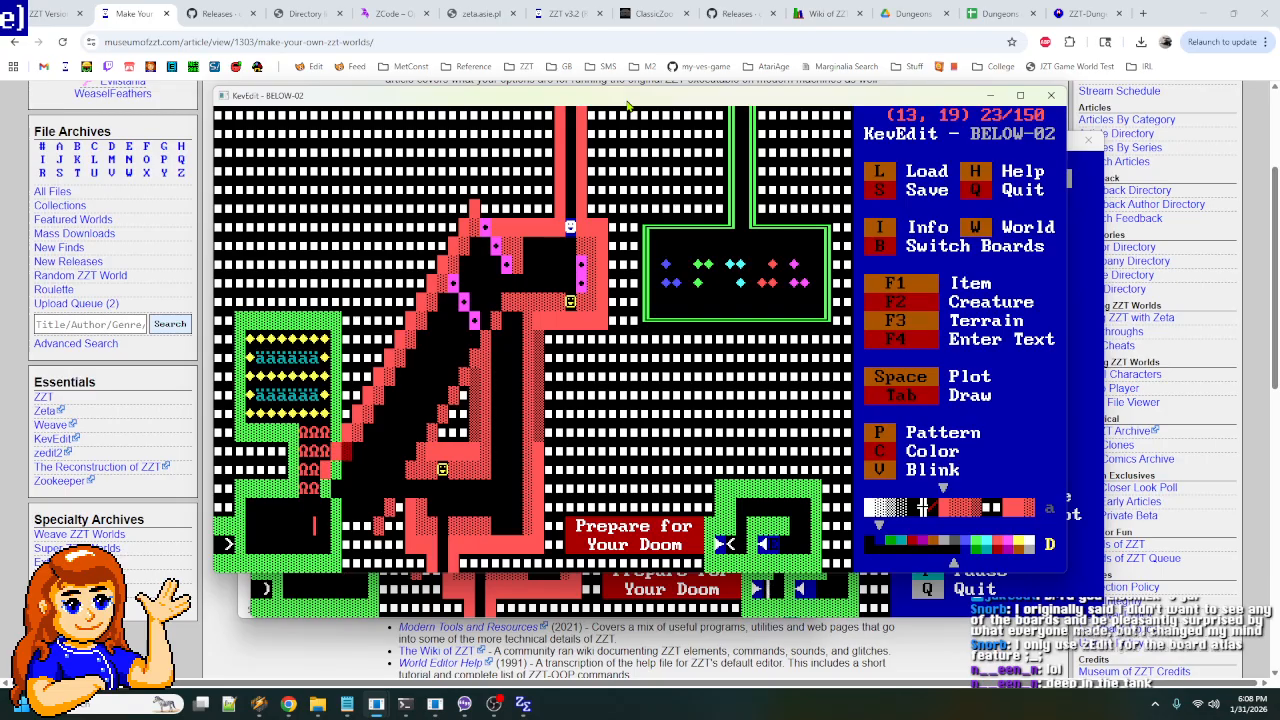
# - Extend the solid red wall down the chamber's lower-left edge, between the green room and the chamber floor
pyautogui.press('Left')
pyautogui.press('Down')
pyautogui.press('Left')
pyautogui.press('Down')
pyautogui.press('Down')
pyautogui.press('Right')
pyautogui.press('Right')
pyautogui.press('Down')
pyautogui.press('Left')
pyautogui.press('Right')
pyautogui.press('Down')
pyautogui.press('Up')
pyautogui.press('Up')
pyautogui.press('Left')
pyautogui.press('Right')
pyautogui.press('Down')
pyautogui.press('Right')
pyautogui.press('Down')
pyautogui.press('Up')
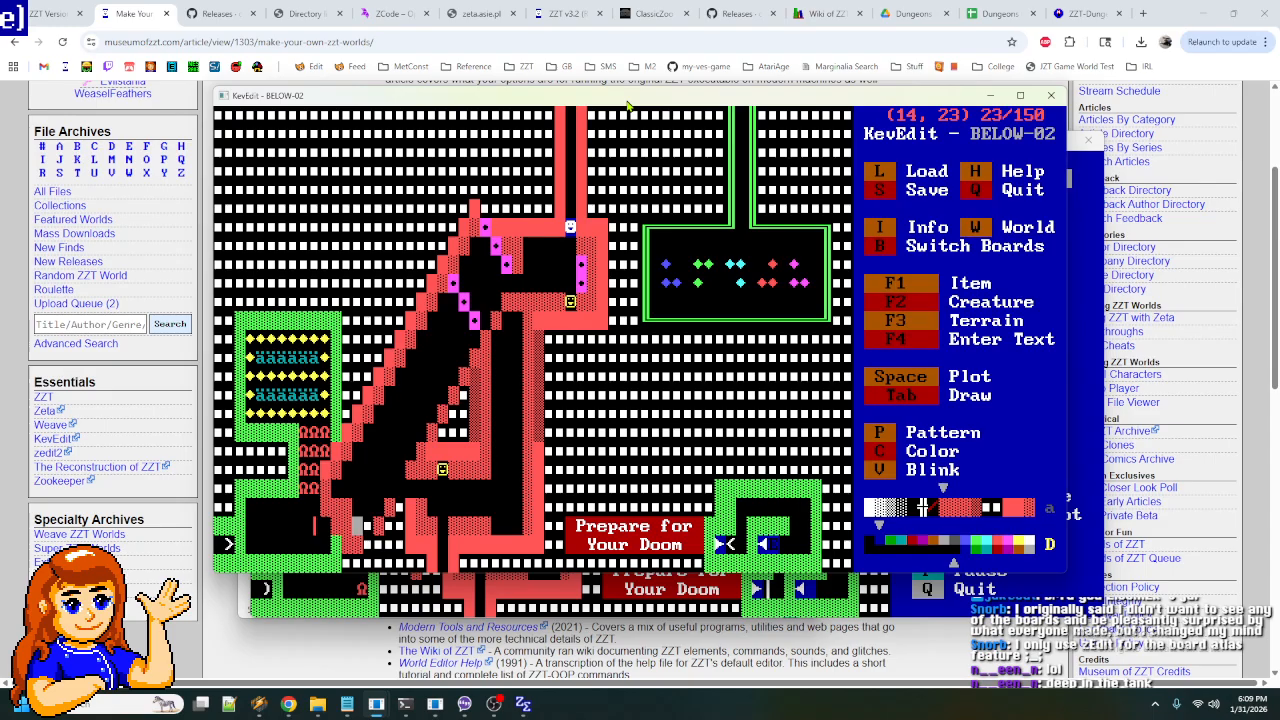
pyautogui.press('Right')
pyautogui.press('Down')
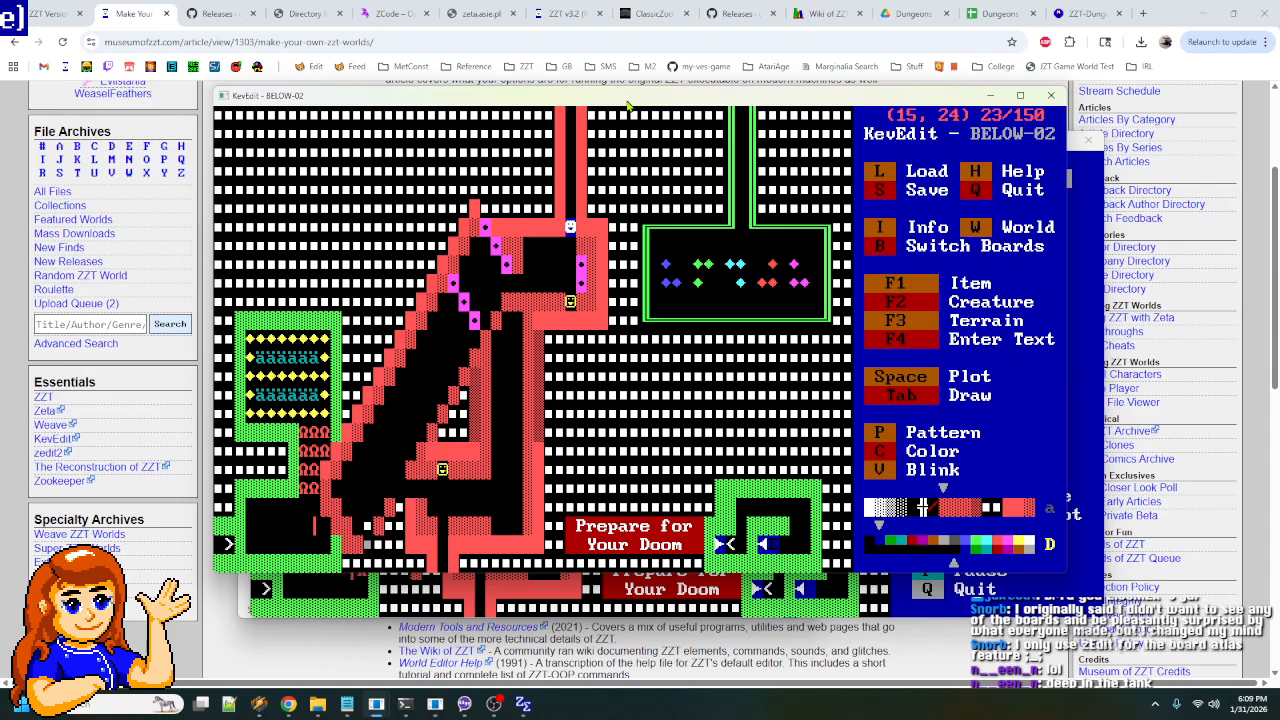
pyautogui.press('Up')
pyautogui.press('Left')
pyautogui.press('Left')
pyautogui.press('Left')
pyautogui.press('Up')
pyautogui.press('Up')
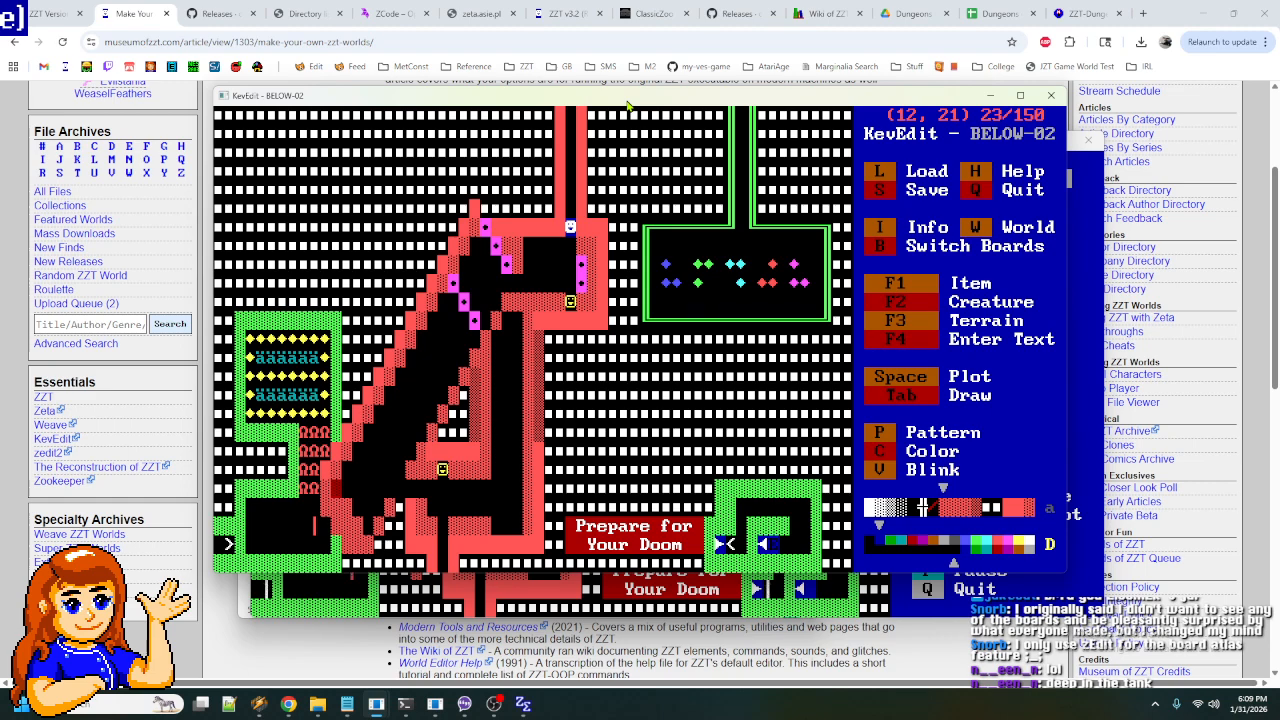
# - Continue the solid red wall along the chamber's lower edge until it meets the wall of the vertical corridor
pyautogui.press('Left')
pyautogui.press('Up')
pyautogui.press('Down')
pyautogui.press('Down')
pyautogui.press('Right')
pyautogui.press('Down')
pyautogui.press('Right')
pyautogui.press('Right')
pyautogui.press('Down')
pyautogui.press('Right')
pyautogui.press('Right')
pyautogui.press('Right')
pyautogui.press('Up')
pyautogui.press('Right')
pyautogui.press('Up')
pyautogui.press('Down')
pyautogui.press('Left')
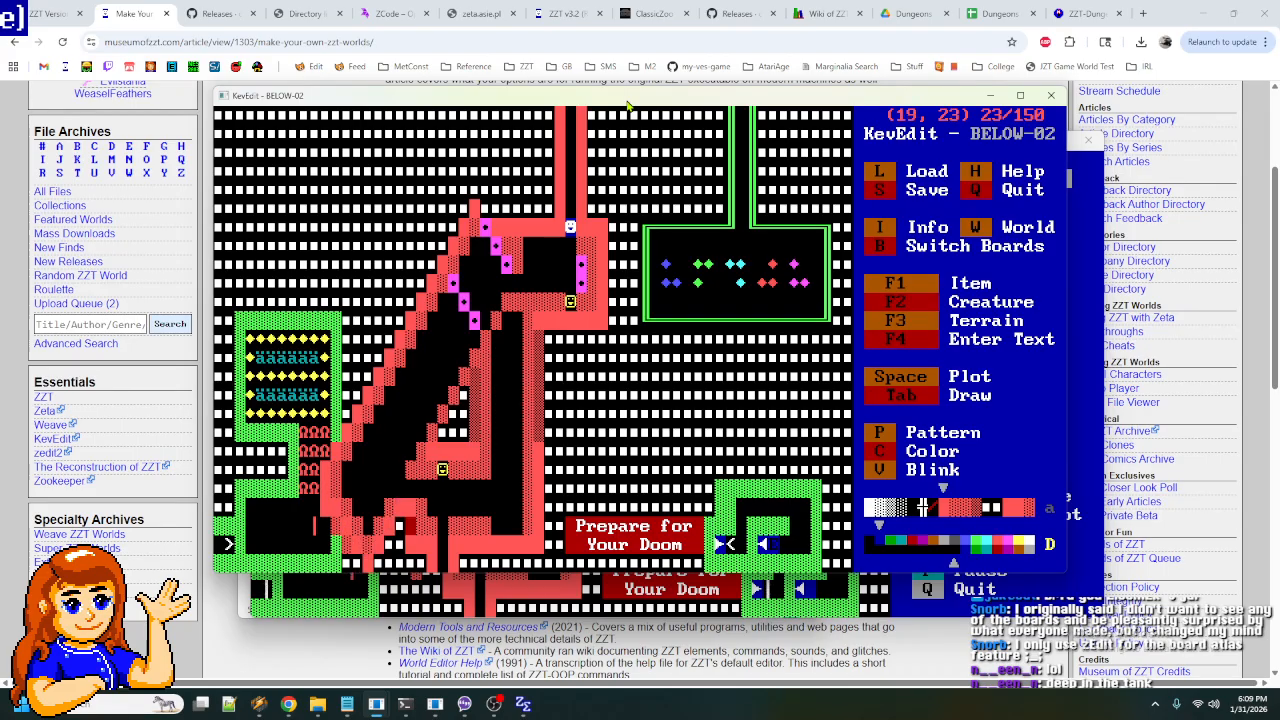
# - Pick up the green wall tile beside the chamber's lower-left corner as the drawing pattern and move the editor window lower
pyautogui.press('Left')
pyautogui.press('Left')
pyautogui.press('Left')
pyautogui.press('Left')
pyautogui.press('Left')
pyautogui.press('Left')
pyautogui.press('Down')
pyautogui.press('Right')
pyautogui.press('Up')
pyautogui.moveTo(628, 103); pyautogui.dragTo(652, 138)
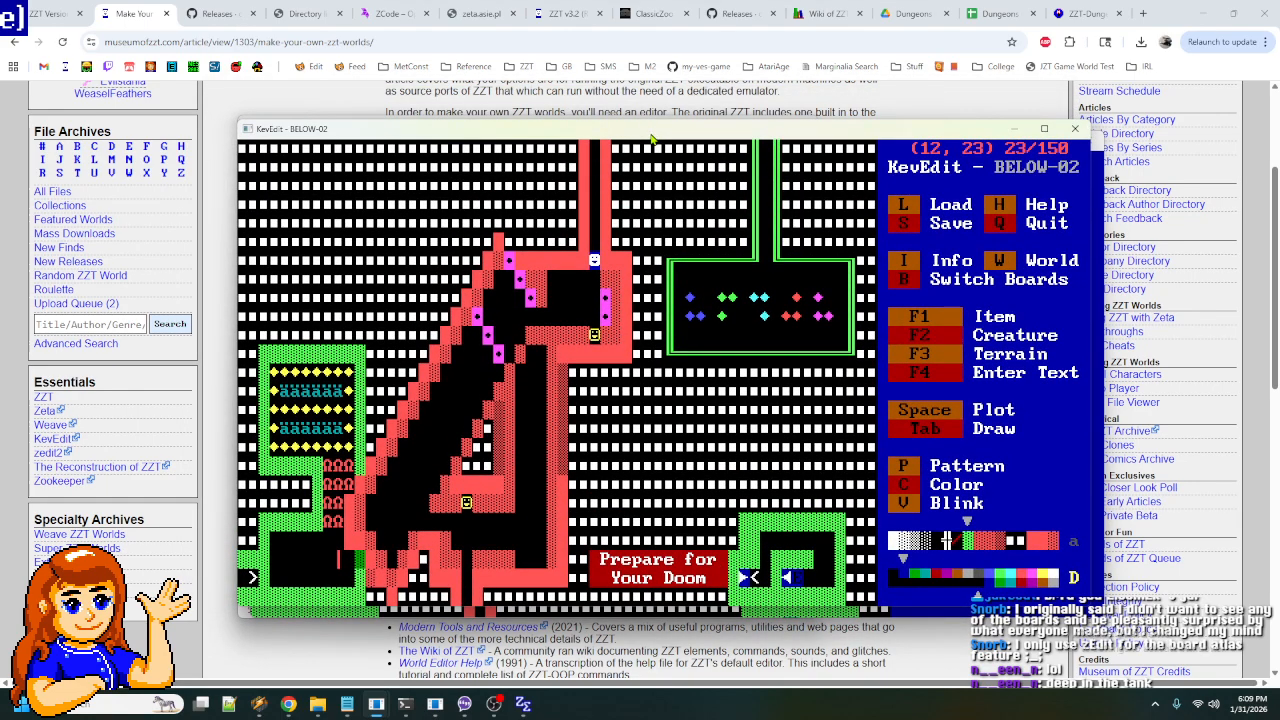
# - Clear the inner solid red wall tiles along the red chamber's long diagonal, thinning it to a single line of tiles down toward the Ω group
pyautogui.press('Right')
pyautogui.press('Right')
pyautogui.press('Right')
pyautogui.press('Right')
pyautogui.press('Right')
pyautogui.press('Right')
pyautogui.press('Right')
pyautogui.press('Right')
pyautogui.press('Right')
pyautogui.press('Right')
pyautogui.press('Right')
pyautogui.press('Right')
pyautogui.press('Right')
pyautogui.press('Right')
pyautogui.press('Right')
pyautogui.press('Right')
pyautogui.press('Right')
pyautogui.press('Right')
pyautogui.press('Up')
pyautogui.press('Up')
pyautogui.press('Up')
pyautogui.press('Up')
pyautogui.press('Up')
pyautogui.press('Up')
pyautogui.press('Up')
pyautogui.press('Up')
pyautogui.press('Up')
pyautogui.press('Up')
pyautogui.press('Up')
pyautogui.press('Up')
pyautogui.press('Up')
pyautogui.press('Up')
pyautogui.press('Up')
pyautogui.press('Up')
pyautogui.press('Up')
pyautogui.press('Up')
pyautogui.press('Up')
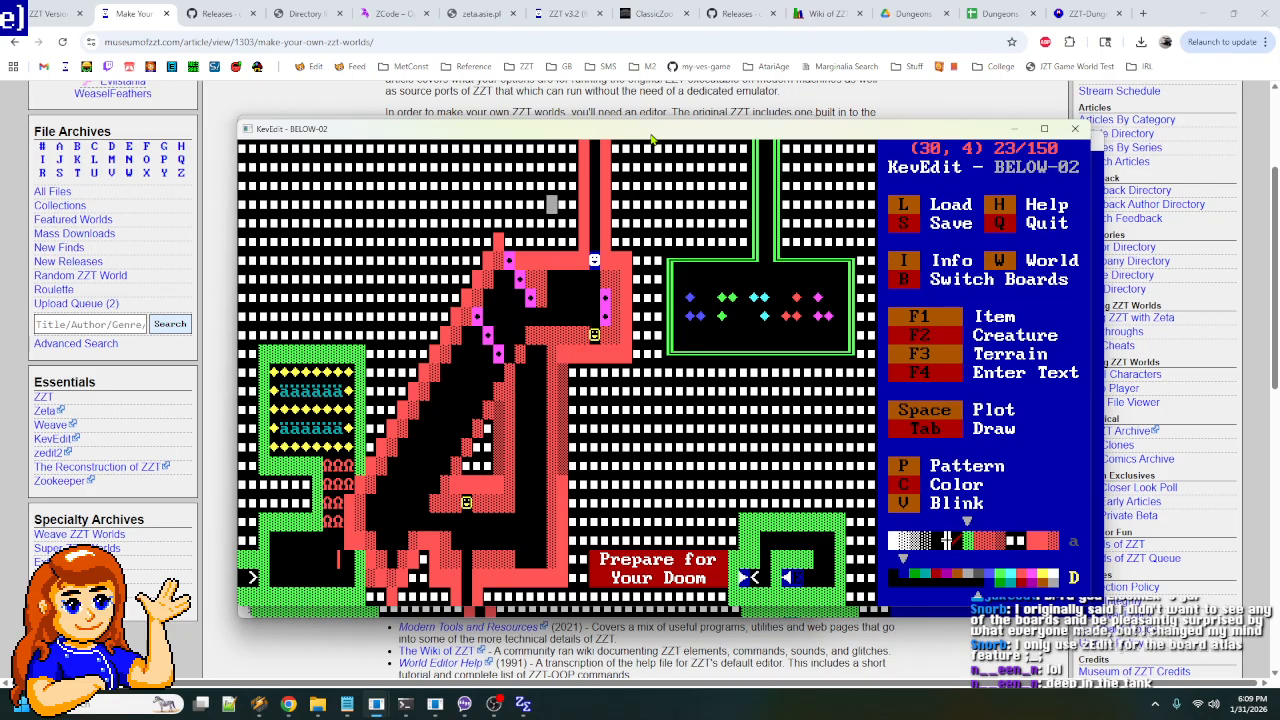
pyautogui.press('Down')
pyautogui.press('Down')
pyautogui.press('Down')
pyautogui.press('Down')
pyautogui.press('Down')
pyautogui.press('Left')
pyautogui.press('Left')
pyautogui.press('Left')
pyautogui.press('Left')
pyautogui.press('Left')
pyautogui.press('Up')
pyautogui.press('Up')
pyautogui.press('Up')
pyautogui.press('Down')
pyautogui.press('Down')
pyautogui.press('Down')
pyautogui.press('Left')
pyautogui.press('Left')
pyautogui.press('Down')
pyautogui.press('Left')
pyautogui.press('Down')
pyautogui.press('Left')
pyautogui.press('Down')
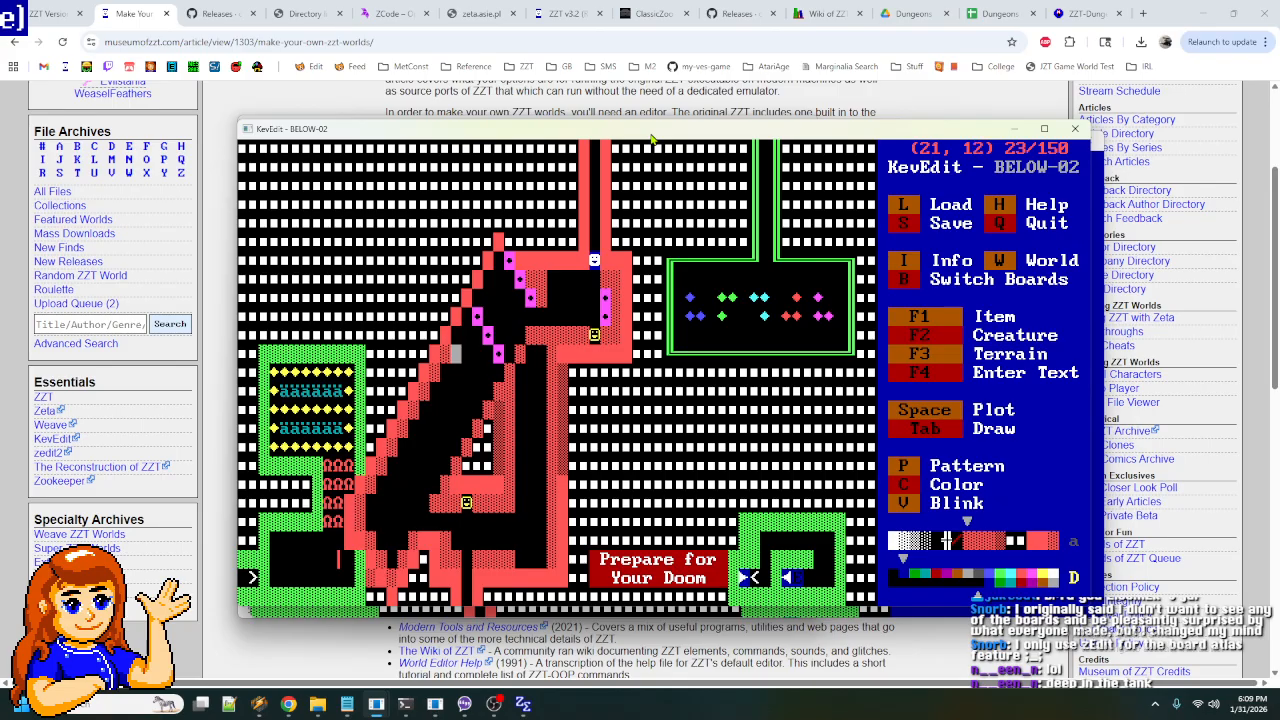
pyautogui.press('Down')
pyautogui.press('Left')
pyautogui.press('Down')
pyautogui.press('Left')
pyautogui.press('Down')
pyautogui.press('Left')
pyautogui.press('Down')
pyautogui.press('Left')
pyautogui.press('Down')
pyautogui.press('Left')
pyautogui.press('Down')
pyautogui.press('Left')
pyautogui.press('Left')
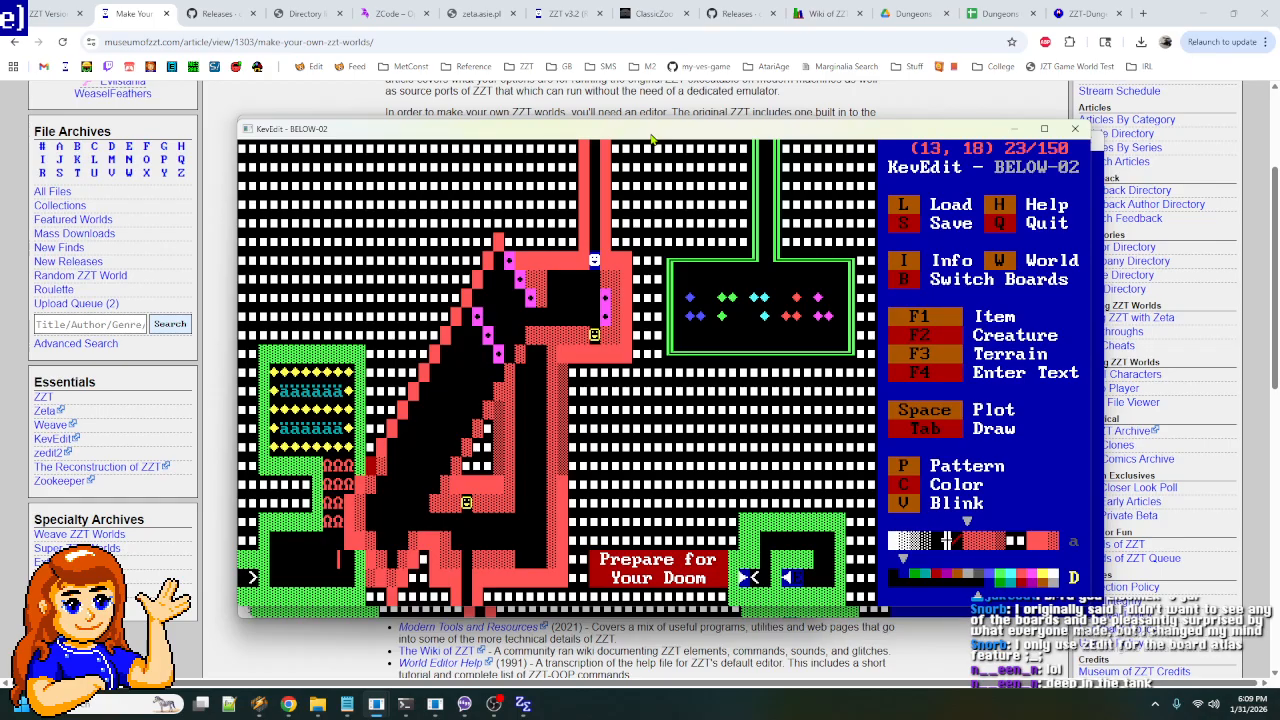
# - Redraw the red chamber's long outer diagonal in red breakable wall, from its top tip down past the Ω group
pyautogui.press('Right')
pyautogui.press('p')
pyautogui.press('Down')
pyautogui.press('Left')
pyautogui.press('Up')
pyautogui.press('Right')
pyautogui.press('Right')
pyautogui.press('Right')
pyautogui.press('Right')
pyautogui.press('Right')
pyautogui.press('Right')
pyautogui.press('Right')
pyautogui.press('Right')
pyautogui.press('Right')
pyautogui.press('Right')
pyautogui.press('Right')
pyautogui.press('Right')
pyautogui.press('Right')
pyautogui.press('Right')
pyautogui.press('Right')
pyautogui.press('Up')
pyautogui.press('Left')
pyautogui.press('Up')
pyautogui.press('Up')
pyautogui.press('Up')
pyautogui.press('Up')
pyautogui.press('Left')
pyautogui.press('Left')
pyautogui.press('Left')
pyautogui.press('Up')
pyautogui.press('Left')
pyautogui.press('Up')
pyautogui.press('Up')
pyautogui.press('Up')
pyautogui.press('Left')
pyautogui.press('Up')
pyautogui.press('Right')
pyautogui.press('Up')
pyautogui.press('Right')
pyautogui.press('Up')
pyautogui.press('Right')
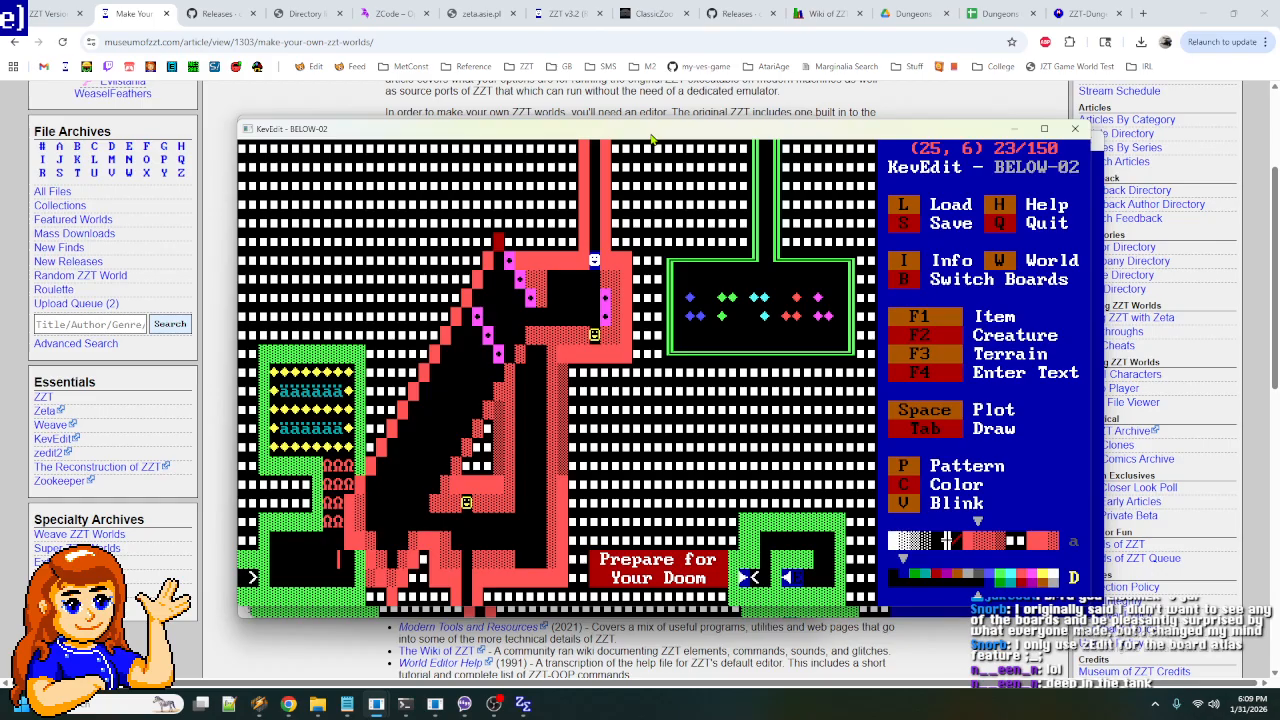
pyautogui.press('Left')
pyautogui.press('Down')
pyautogui.press('Left')
pyautogui.press('Down')
pyautogui.press('Left')
pyautogui.press('Down')
pyautogui.press('Left')
pyautogui.press('Down')
pyautogui.press('Left')
pyautogui.press('Down')
pyautogui.press('Left')
pyautogui.press('Down')
pyautogui.press('Left')
pyautogui.press('Down')
pyautogui.press('Left')
pyautogui.press('Down')
pyautogui.press('Left')
pyautogui.press('Down')
pyautogui.press('Left')
pyautogui.press('Down')
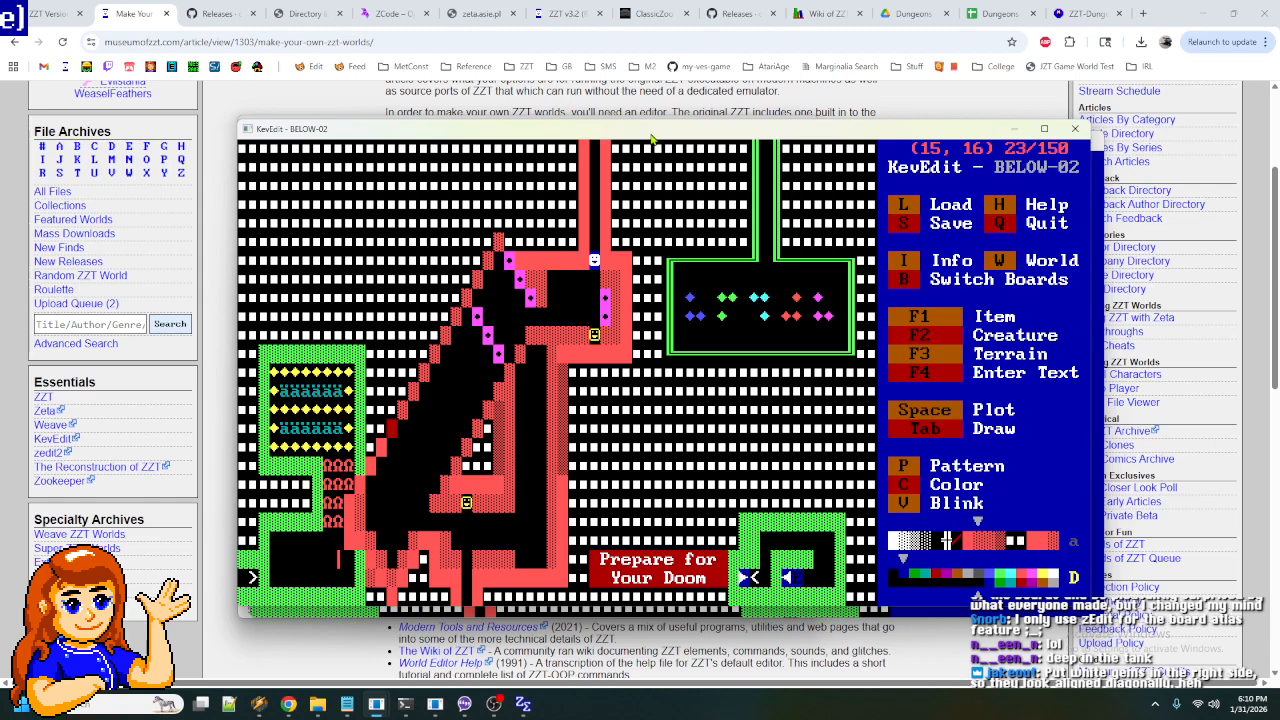
pyautogui.press('Left')
pyautogui.press('Down')
pyautogui.press('Down')
pyautogui.press('Left')
pyautogui.press('Down')
pyautogui.press('Left')
pyautogui.press('Down')
pyautogui.press('Left')
pyautogui.press('Down')
# - Draw a row of red breakable wall above the chamber's top edge, from the diagonal's tip to the vertical corridor's wall
pyautogui.press('Right')
pyautogui.press('Up')
pyautogui.press('Up')
pyautogui.press('Right')
pyautogui.press('Up')
pyautogui.press('Right')
pyautogui.press('Right')
pyautogui.press('Right')
pyautogui.press('Right')
pyautogui.press('Right')
pyautogui.press('Right')
pyautogui.press('Right')
pyautogui.press('Right')
pyautogui.press('Up')
pyautogui.press('Up')
pyautogui.press('Up')
pyautogui.press('Up')
pyautogui.press('Up')
pyautogui.press('Right')
pyautogui.press('Right')
pyautogui.press('Up')
pyautogui.press('Up')
pyautogui.press('Up')
pyautogui.press('Up')
pyautogui.press('Up')
pyautogui.press('Right')
pyautogui.press('Right')
pyautogui.press('Tab')
pyautogui.press('Up')
pyautogui.press('Up')
pyautogui.press('Right')
pyautogui.press('Right')
pyautogui.press('Right')
pyautogui.press('Right')
pyautogui.press('Right')
pyautogui.press('Right')
pyautogui.press('Right')
pyautogui.press('Up')
pyautogui.press('Left')
pyautogui.press('Left')
pyautogui.press('Left')
pyautogui.press('Left')
pyautogui.press('Left')
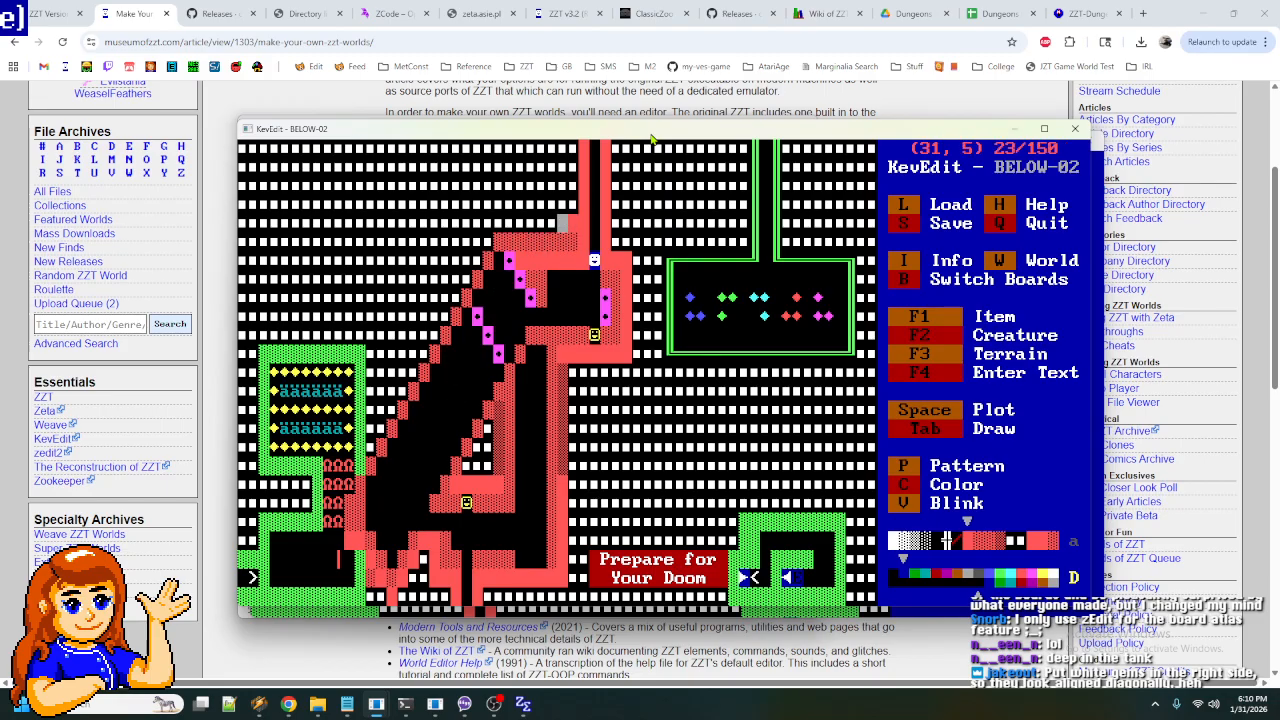
# - Draw a line of red solid wall outside the red chamber's breakable top edge and down its long outer diagonal past the Ω group
pyautogui.press('Left')
pyautogui.press('Left')
pyautogui.press('Down')
pyautogui.press('Left')
pyautogui.press('Left')
pyautogui.press('Down')
pyautogui.press('Down')
pyautogui.press('Left')
pyautogui.press('Left')
pyautogui.press('Down')
pyautogui.press('Down')
pyautogui.press('Left')
pyautogui.press('Left')
pyautogui.press('Down')
pyautogui.press('Left')
pyautogui.press('Down')
pyautogui.press('Left')
pyautogui.press('Down')
pyautogui.press('Down')
pyautogui.press('Left')
pyautogui.press('Down')
pyautogui.press('Left')
pyautogui.press('Down')
pyautogui.press('Left')
pyautogui.press('Left')
pyautogui.press('Down')
pyautogui.press('Left')
pyautogui.press('Down')
pyautogui.press('Left')
pyautogui.press('Down')
pyautogui.press('Down')
pyautogui.press('Right')
pyautogui.press('Up')
pyautogui.press('Down')
pyautogui.press('Left')
pyautogui.press('Up')
# - Extend the E1 object's southward movement line under its dos label with four more moves, /s/s/s/s
pyautogui.press('Right')
pyautogui.press('Right')
pyautogui.press('Right')
pyautogui.press('Right')
pyautogui.press('Right')
pyautogui.press('Right')
pyautogui.press('Right')
pyautogui.press('Right')
pyautogui.press('Right')
pyautogui.press('Right')
pyautogui.press('Right')
pyautogui.press('Right')
pyautogui.press('Right')
pyautogui.press('Right')
pyautogui.press('Right')
pyautogui.press('Right')
pyautogui.press('Right')
pyautogui.press('Right')
pyautogui.press('Right')
pyautogui.press('Right')
pyautogui.press('Up')
pyautogui.press('Up')
pyautogui.press('Up')
pyautogui.press('Up')
pyautogui.press('Up')
pyautogui.press('Up')
pyautogui.press('Up')
pyautogui.press('Up')
pyautogui.press('Right')
pyautogui.press('Right')
pyautogui.press('Up')
pyautogui.press('Right')
pyautogui.press('Up')
pyautogui.press('Left')
pyautogui.press('Up')
pyautogui.press('Up')
pyautogui.press('Left')
pyautogui.press('Left')
pyautogui.press('Left')
pyautogui.press('Left')
pyautogui.press('Left')
pyautogui.press('Left')
pyautogui.press('Up')
pyautogui.press('Return')
pyautogui.press('Down')
pyautogui.press('Down')
pyautogui.press('Down')
pyautogui.press('Down')
pyautogui.press('Down')
pyautogui.press('End')
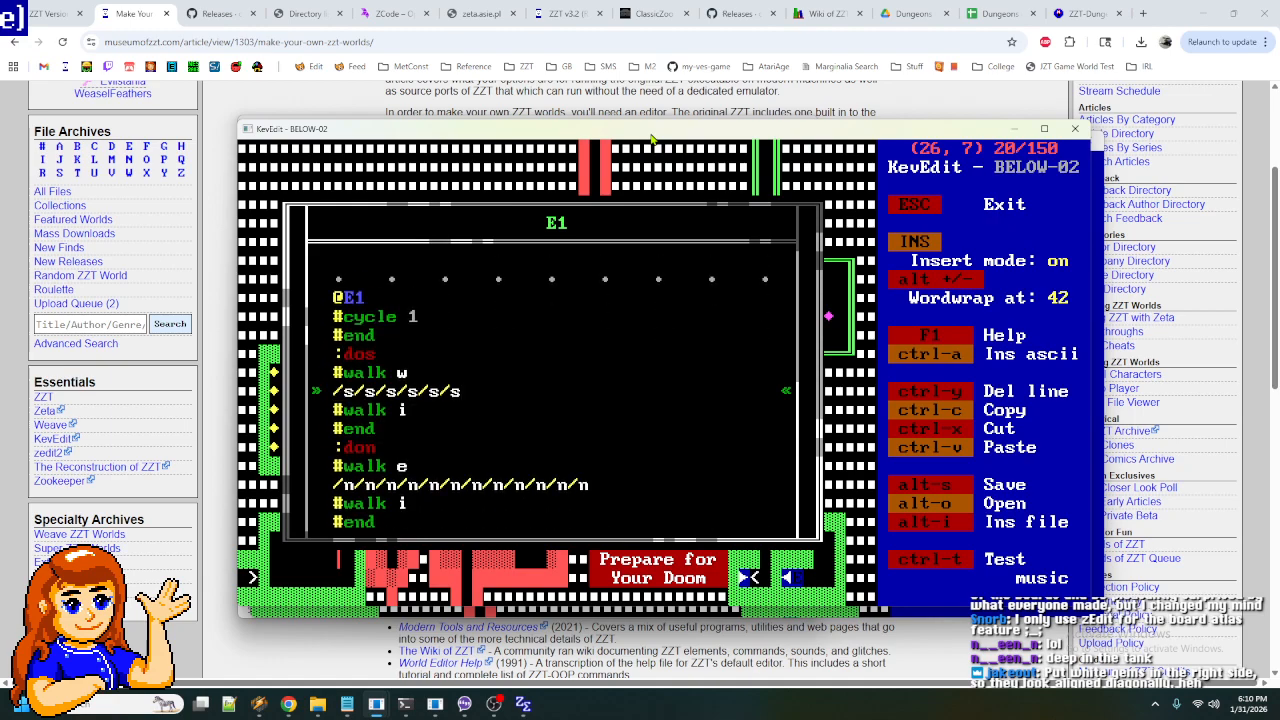
pyautogui.write('/s/s/s/s')
pyautogui.press('Escape')
pyautogui.press('Escape')
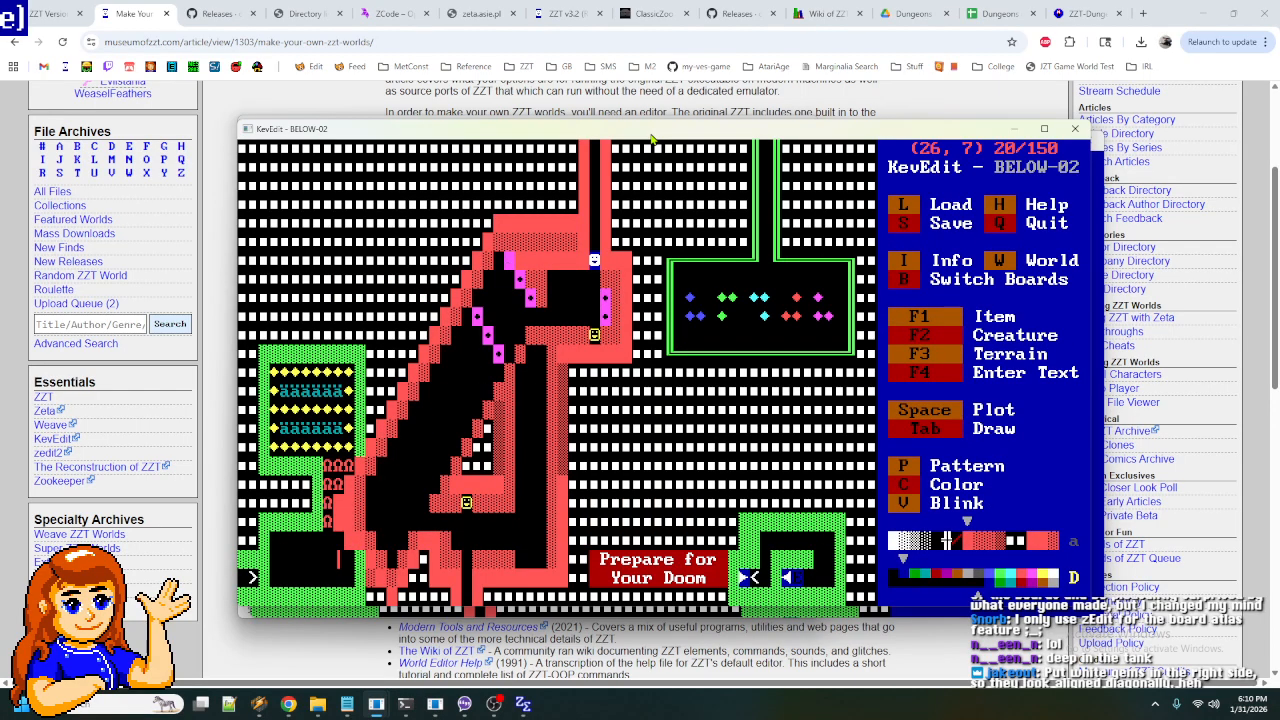
# - Save the world as BELOW-03
pyautogui.press('s')
pyautogui.press('BackSpace')
pyautogui.write('3')
pyautogui.press('Return')
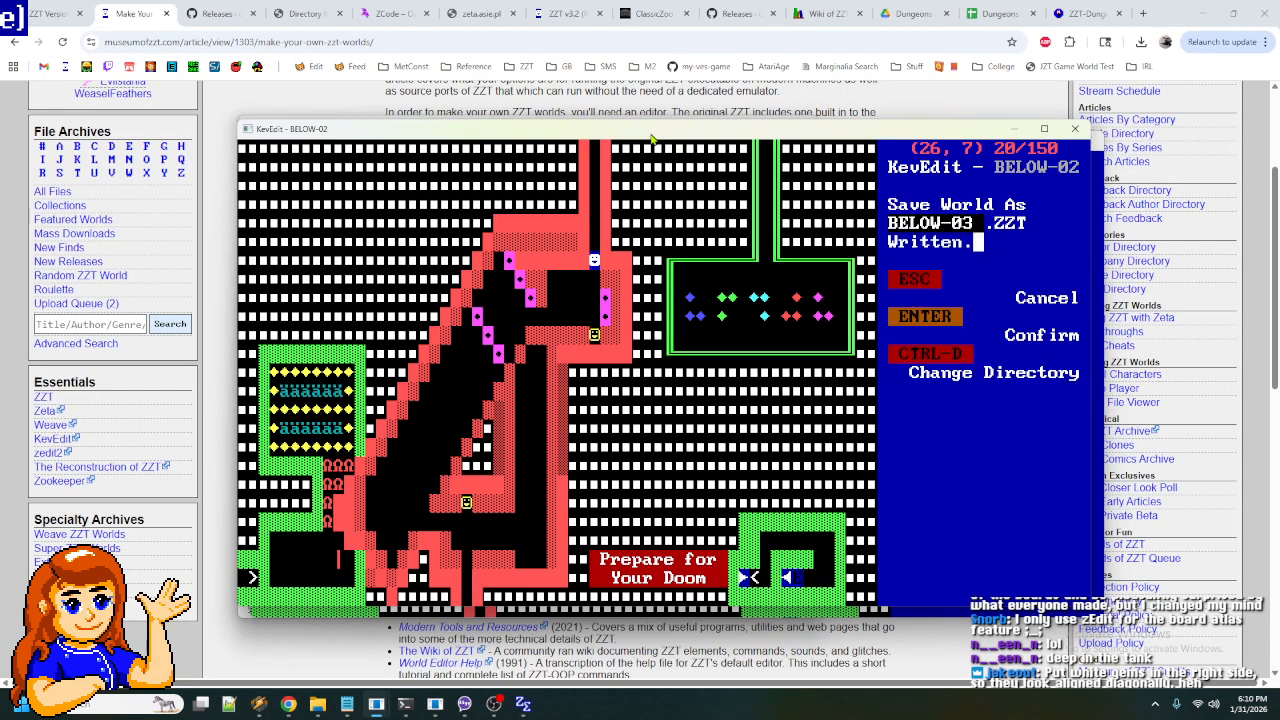
# - Start a test in ClassicZoo, end the running BELOW-02 game and load the BELOW-03 world
pyautogui.hotkey('alt', 't')
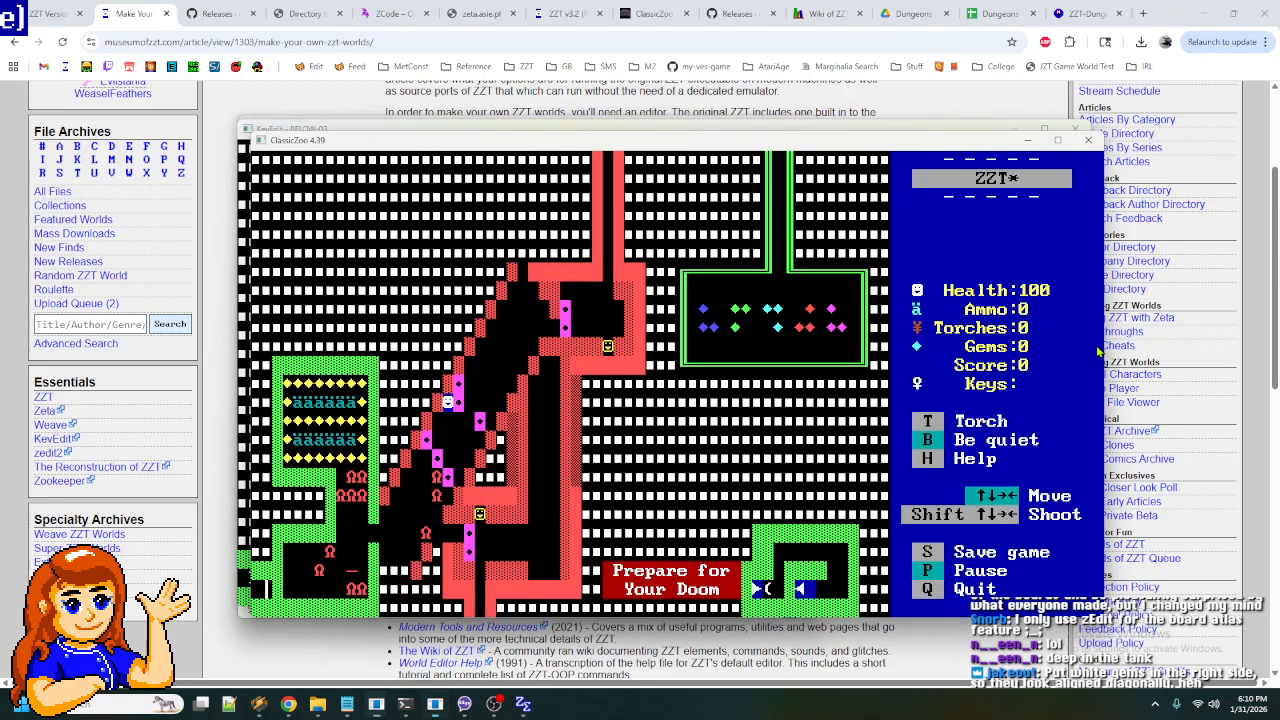
pyautogui.press('q')
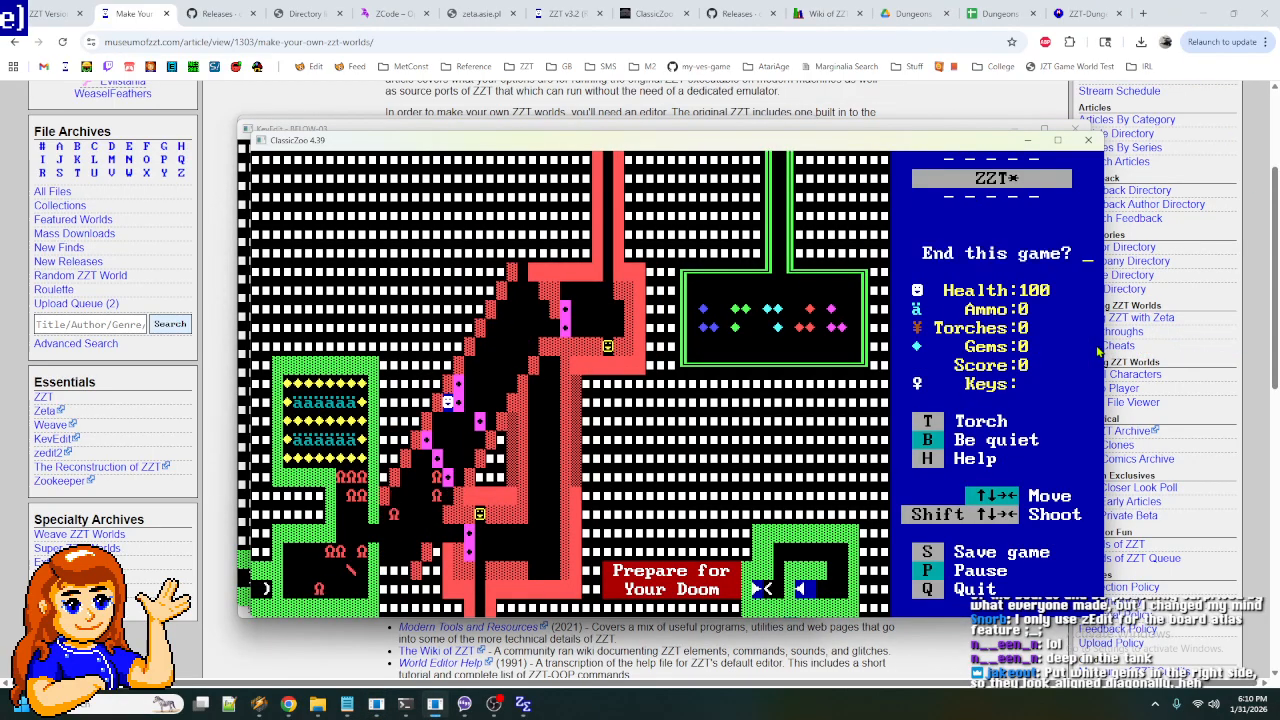
pyautogui.press('y')
pyautogui.press('w')
pyautogui.press('Down')
pyautogui.press('Return')
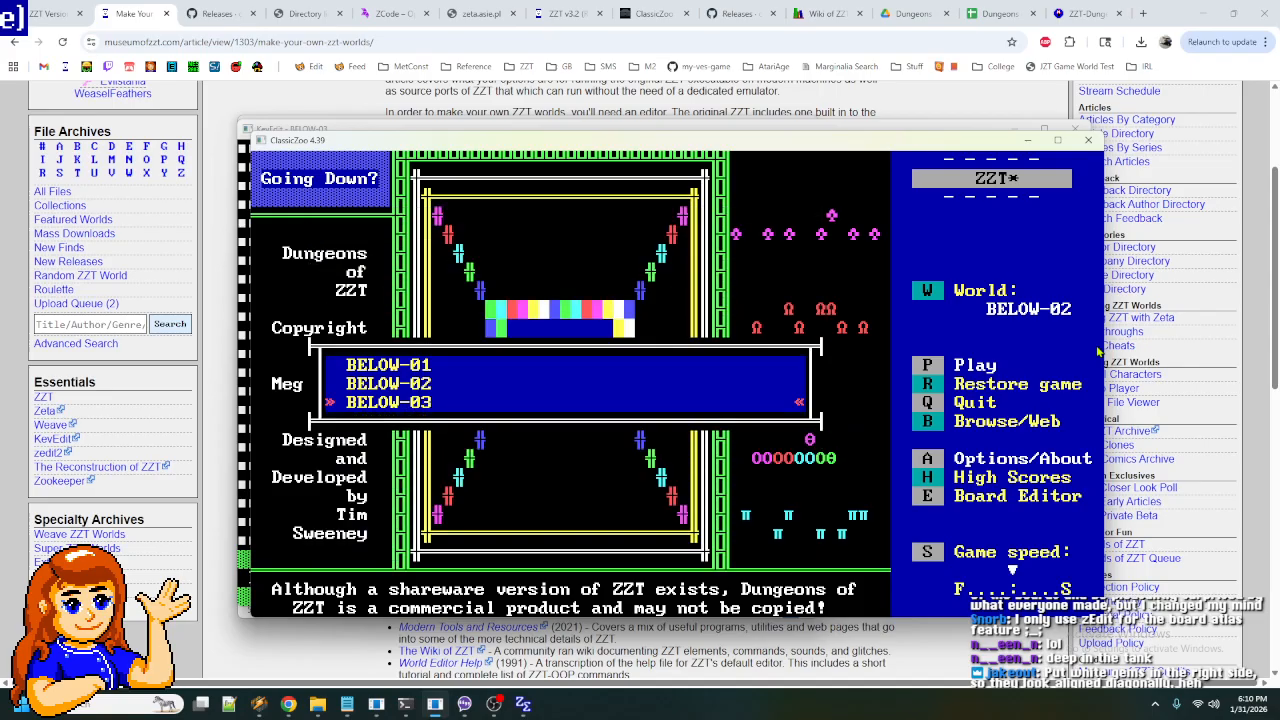
# - Playtest BELOW-03 by walking the player down and left into the red chamber's magenta objects, and return to KevEdit
pyautogui.press('p')
pyautogui.press('Down')
pyautogui.press('Down')
pyautogui.press('Down')
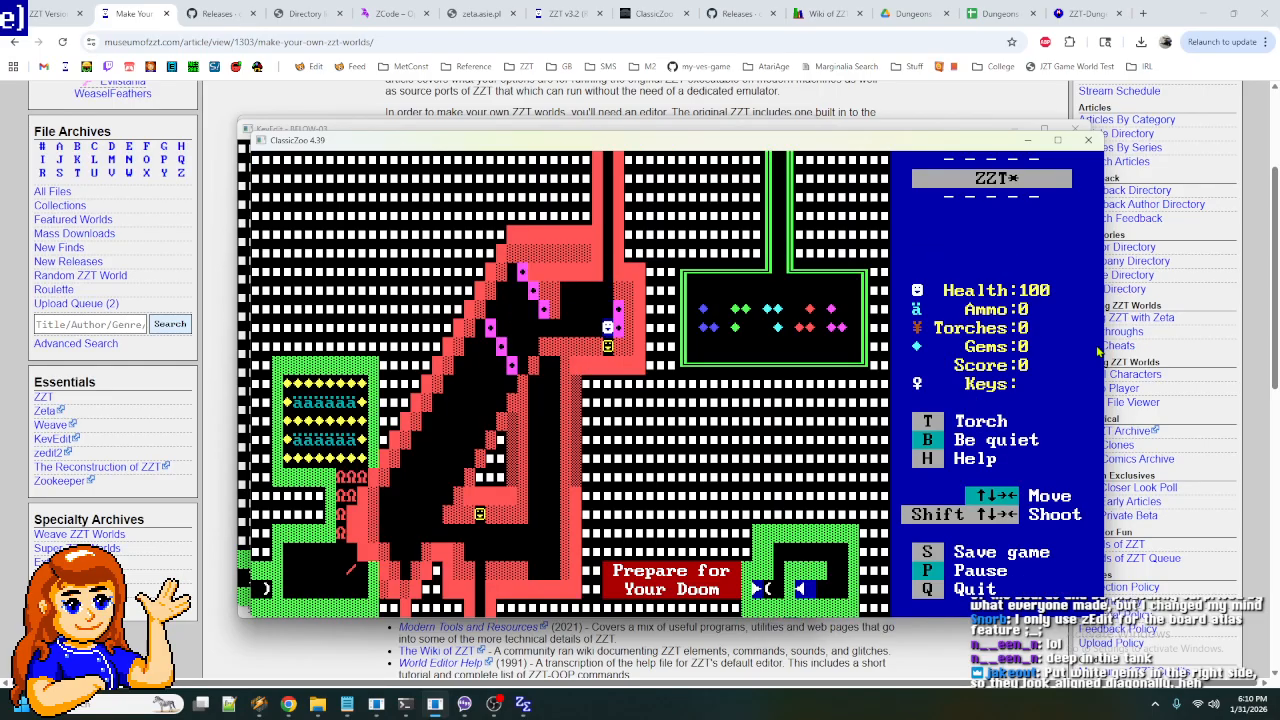
pyautogui.press('Left')
pyautogui.press('Left')
pyautogui.press('Left')
pyautogui.press('Left')
pyautogui.press('Left')
pyautogui.press('Left')
pyautogui.press('Left')
pyautogui.press('Left')
pyautogui.press('Down')
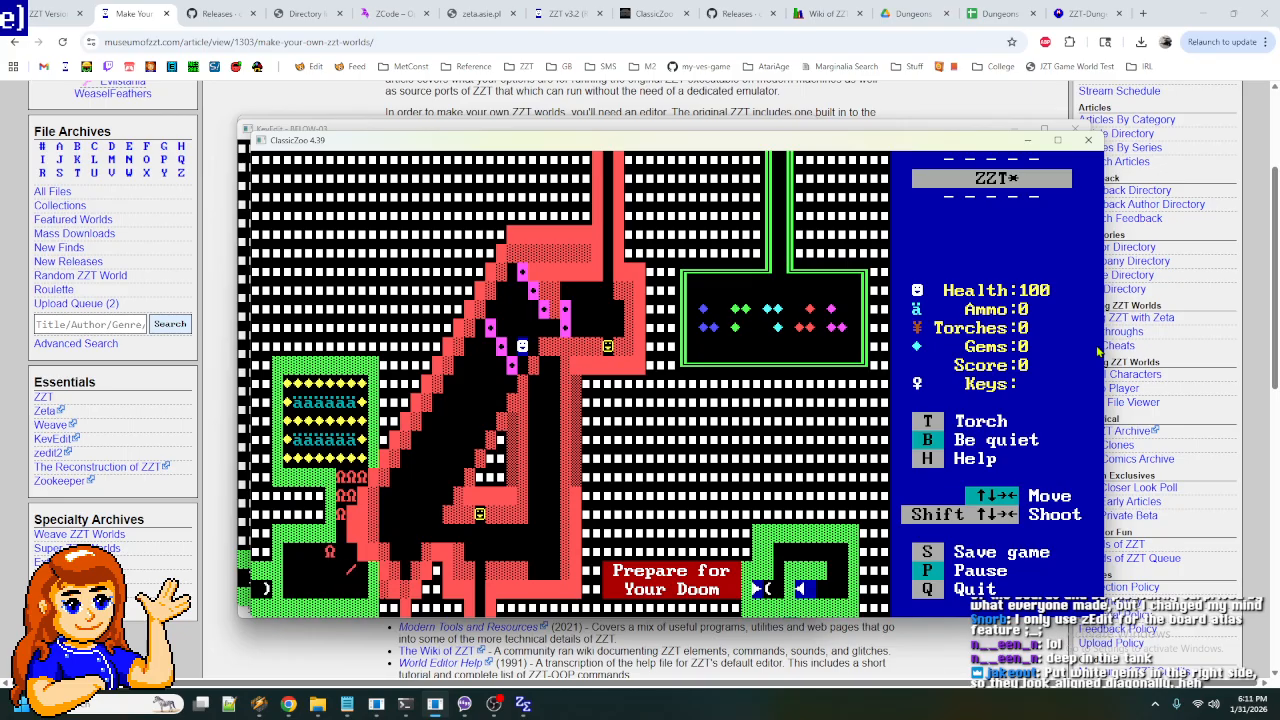
pyautogui.press('Escape')
pyautogui.click(627, 128)
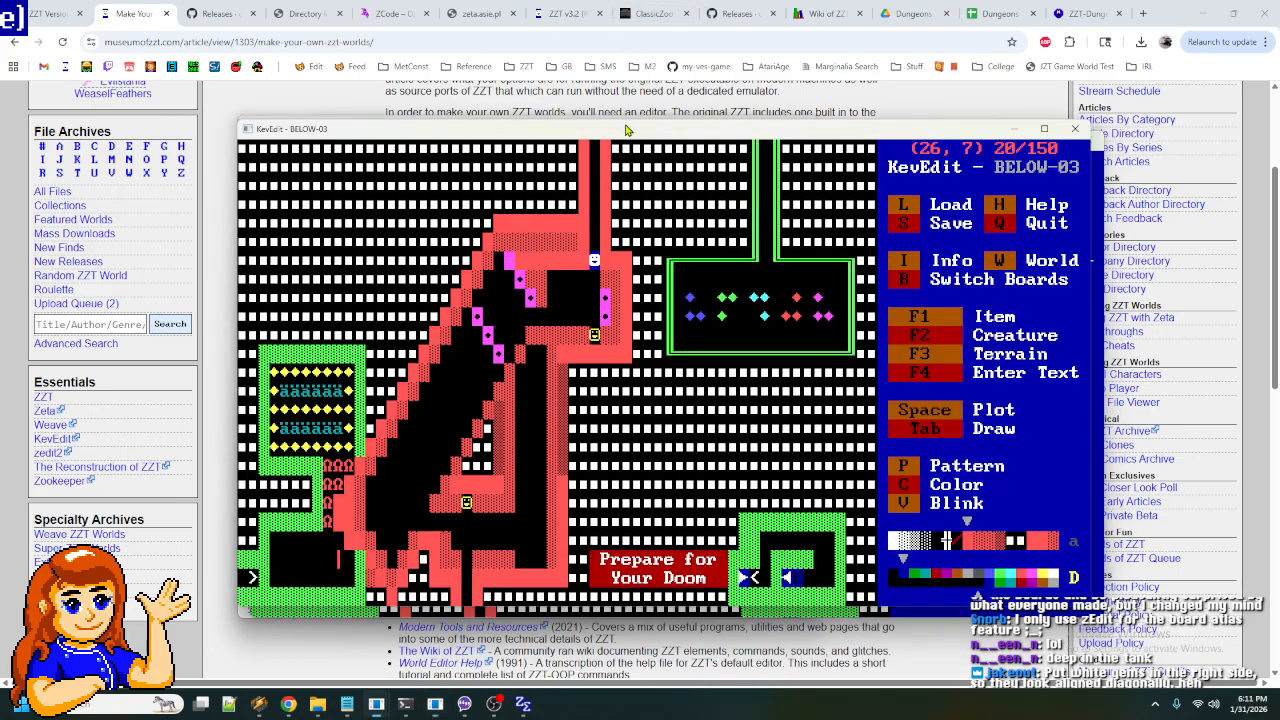
# - Rename the E1 object under the cursor as En in its code and save the world
pyautogui.press('Return')
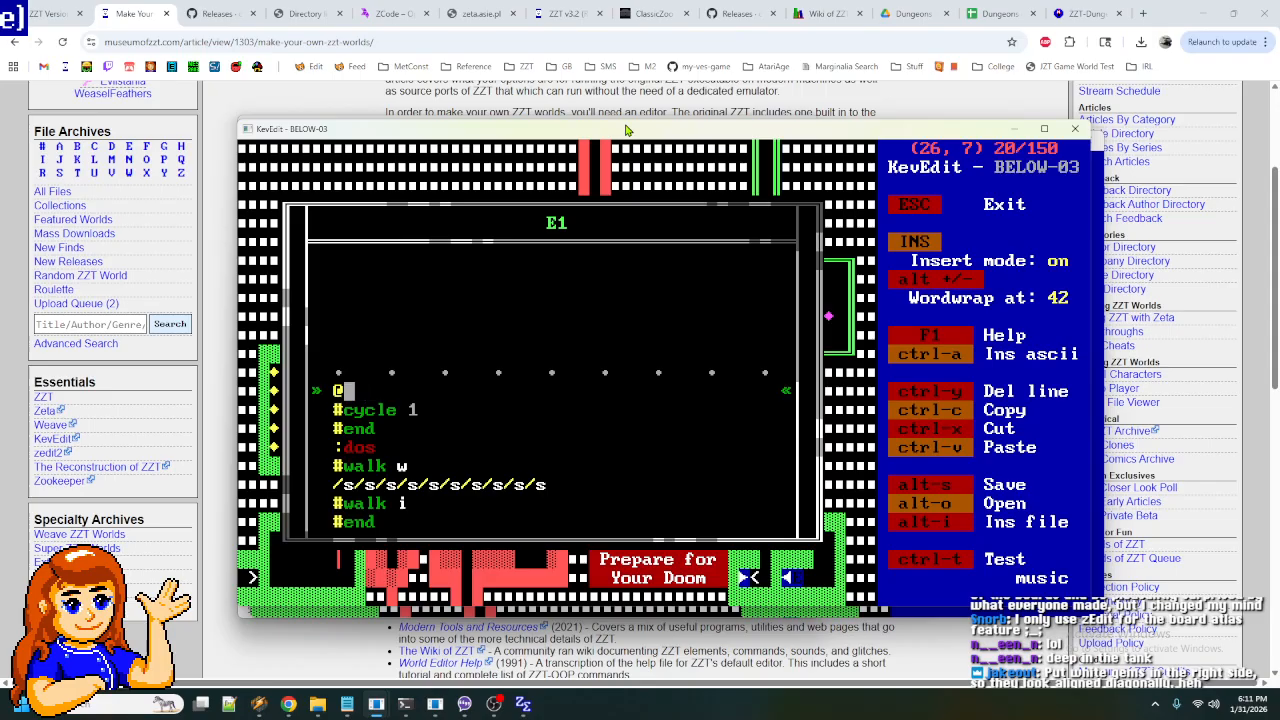
pyautogui.write('En')
pyautogui.press('Escape')
pyautogui.press('Escape')
pyautogui.press('s')
pyautogui.press('Return')
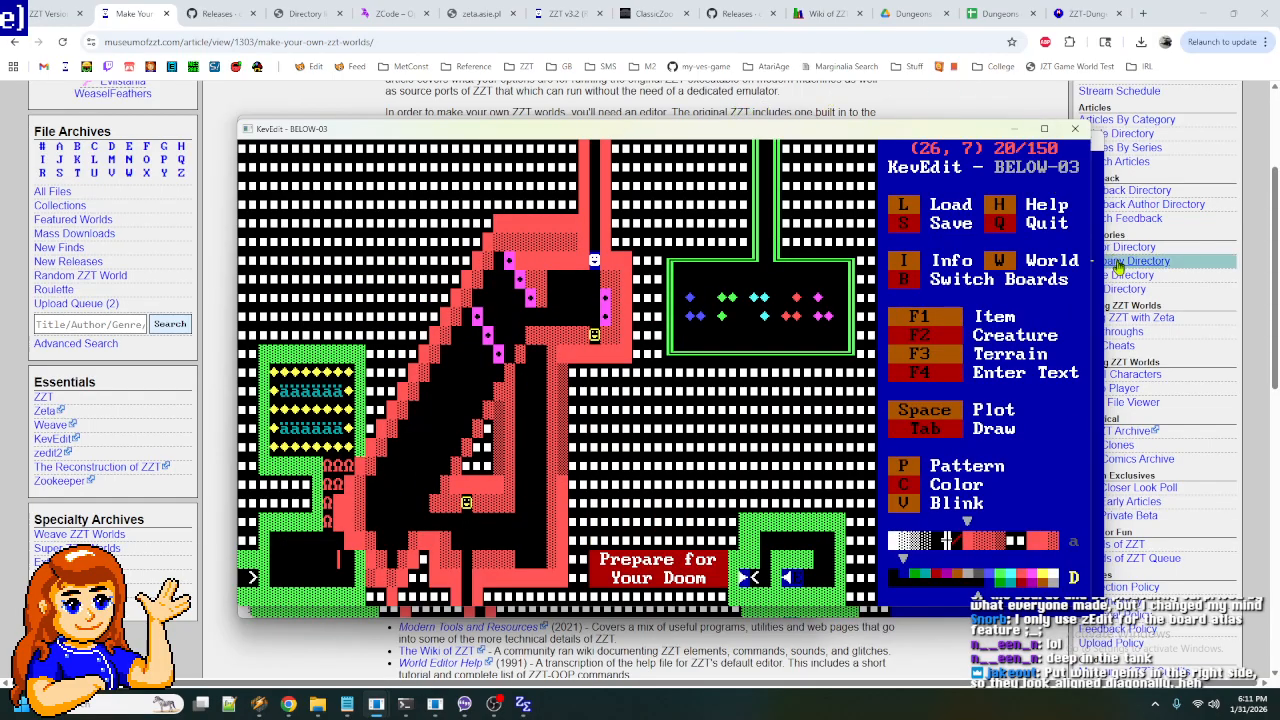
# - Playtest the saved board again, walking the player down and left into the red chamber's upper part
pyautogui.hotkey('alt', 't')
pyautogui.press('p')
pyautogui.press('Down')
pyautogui.press('Down')
pyautogui.press('Down')
pyautogui.press('Down')
pyautogui.press('Left')
pyautogui.press('Left')
pyautogui.press('Left')
pyautogui.press('Left')
pyautogui.press('Left')
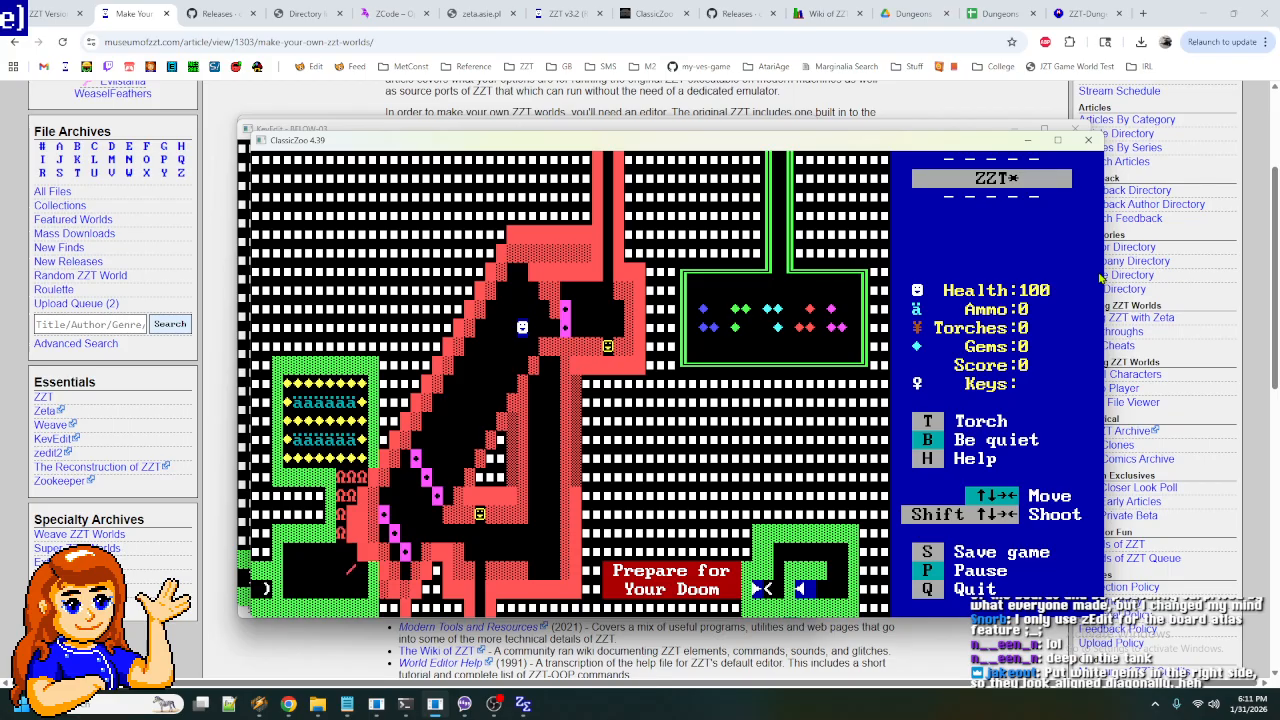
# - Offset the game and editor windows to compare the magenta objects' positions and move down along the chamber's diagonal
pyautogui.moveTo(759, 146); pyautogui.dragTo(776, 110)
pyautogui.press('Down')
pyautogui.press('Down')
pyautogui.press('Down')
pyautogui.press('Down')
pyautogui.press('Down')
pyautogui.press('Down')
pyautogui.press('Down')
pyautogui.press('Down')
pyautogui.press('Down')
pyautogui.press('Down')
pyautogui.press('Down')
pyautogui.press('Down')
pyautogui.press('Down')
pyautogui.press('Down')
pyautogui.press('Down')
pyautogui.press('Down')
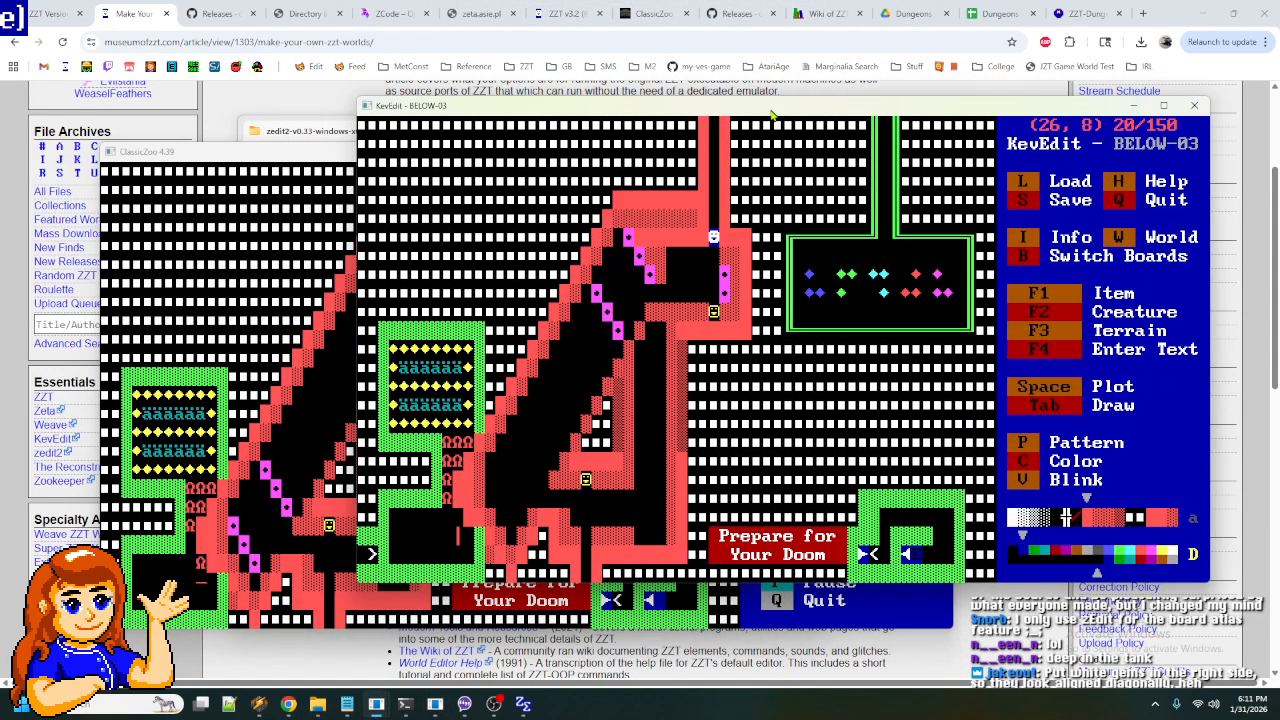
# - Trace the diagonal along the red chamber's lower-left wall to examine the cells the moving magenta objects reach
pyautogui.press('Left')
pyautogui.press('Left')
pyautogui.press('Left')
pyautogui.press('Left')
pyautogui.press('Left')
pyautogui.press('Left')
pyautogui.press('Left')
pyautogui.press('Left')
pyautogui.press('Left')
pyautogui.press('Left')
pyautogui.press('Left')
pyautogui.press('Left')
pyautogui.press('Left')
pyautogui.press('Left')
pyautogui.press('Up')
pyautogui.press('Up')
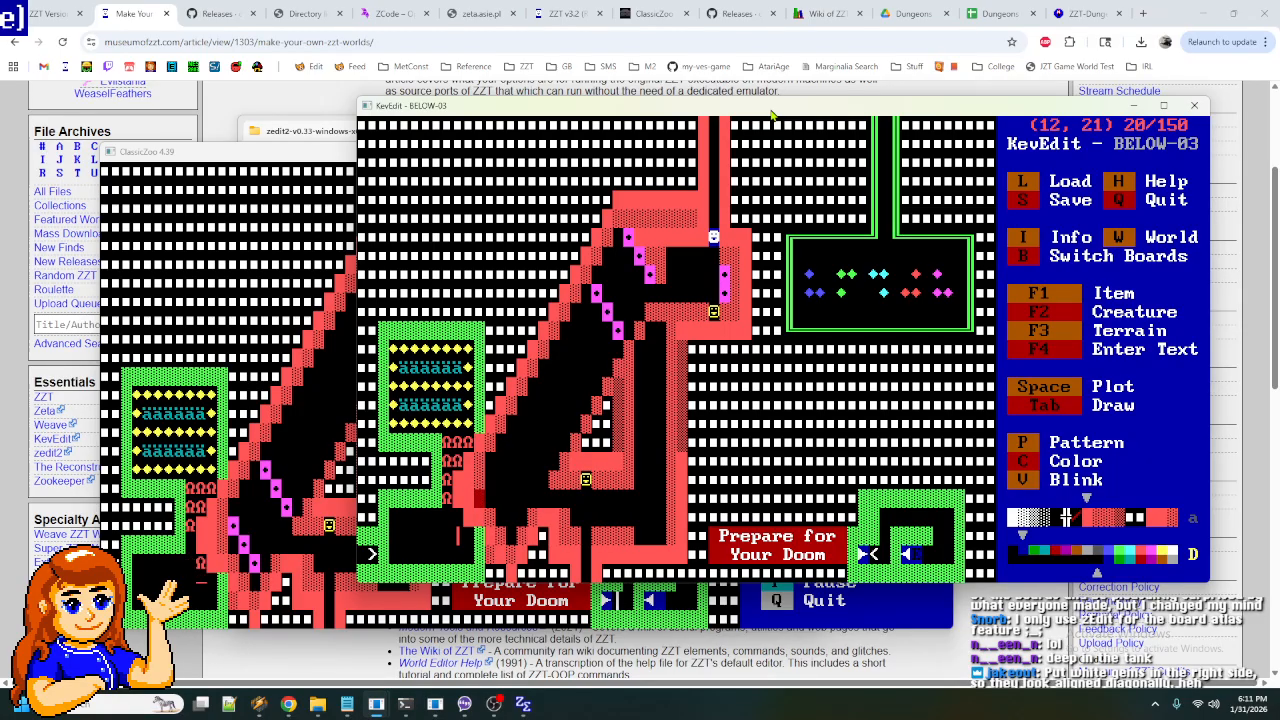
pyautogui.press('Right')
pyautogui.press('Right')
pyautogui.press('Down')
pyautogui.press('Right')
pyautogui.press('Down')
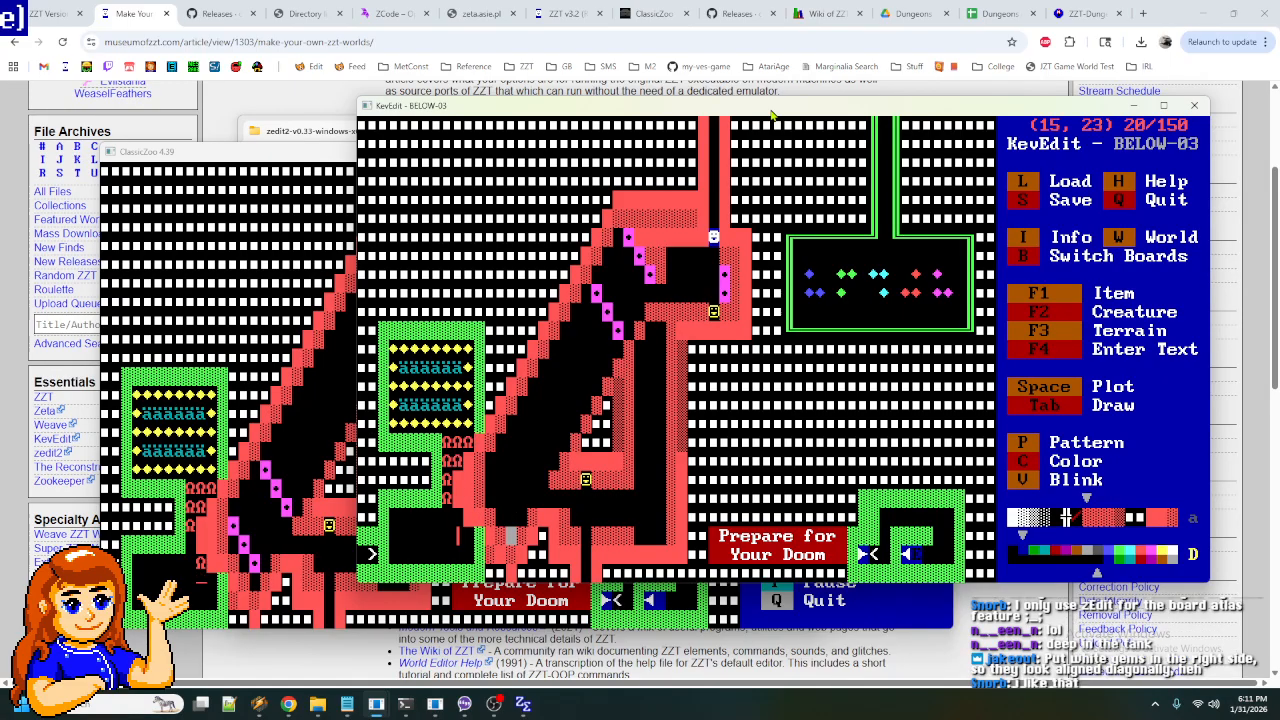
pyautogui.press('Up')
pyautogui.press('Left')
pyautogui.press('Up')
pyautogui.press('Left')
pyautogui.press('Left')
pyautogui.press('Up')
pyautogui.press('Left')
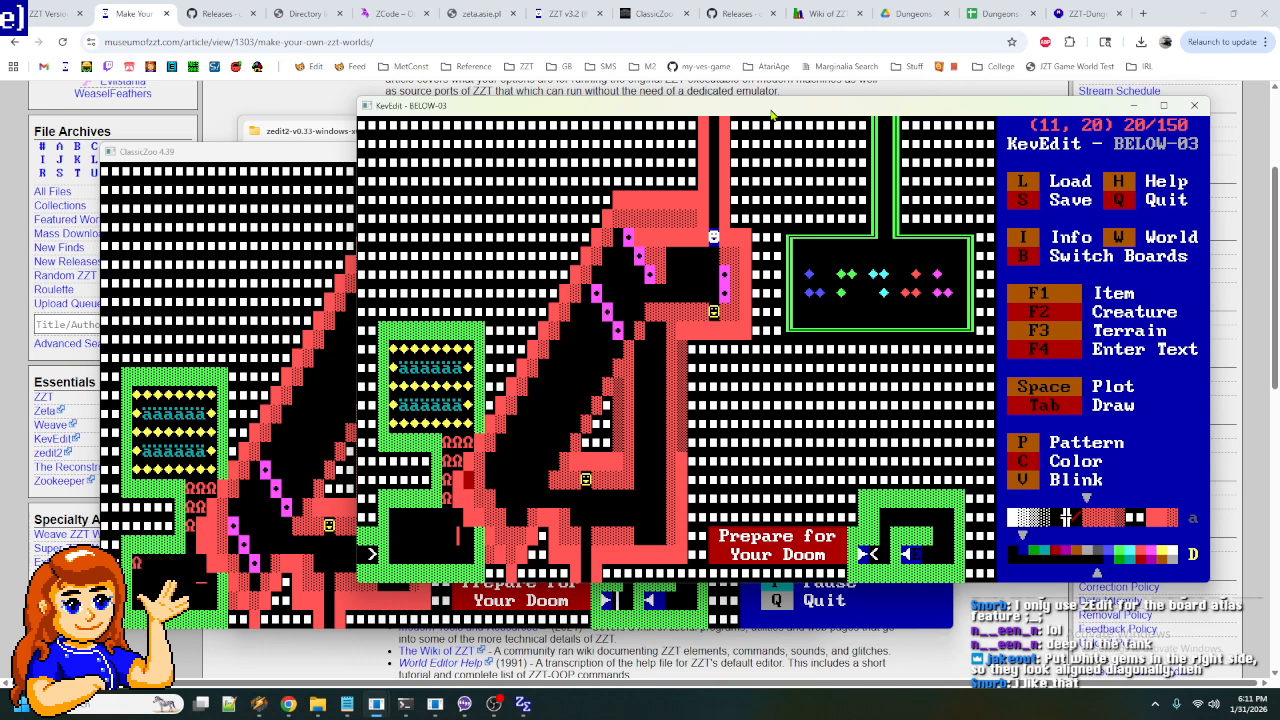
pyautogui.press('Right')
pyautogui.press('Down')
pyautogui.press('Right')
pyautogui.press('Down')
pyautogui.press('Right')
pyautogui.press('Down')
pyautogui.press('Down')
pyautogui.press('Right')
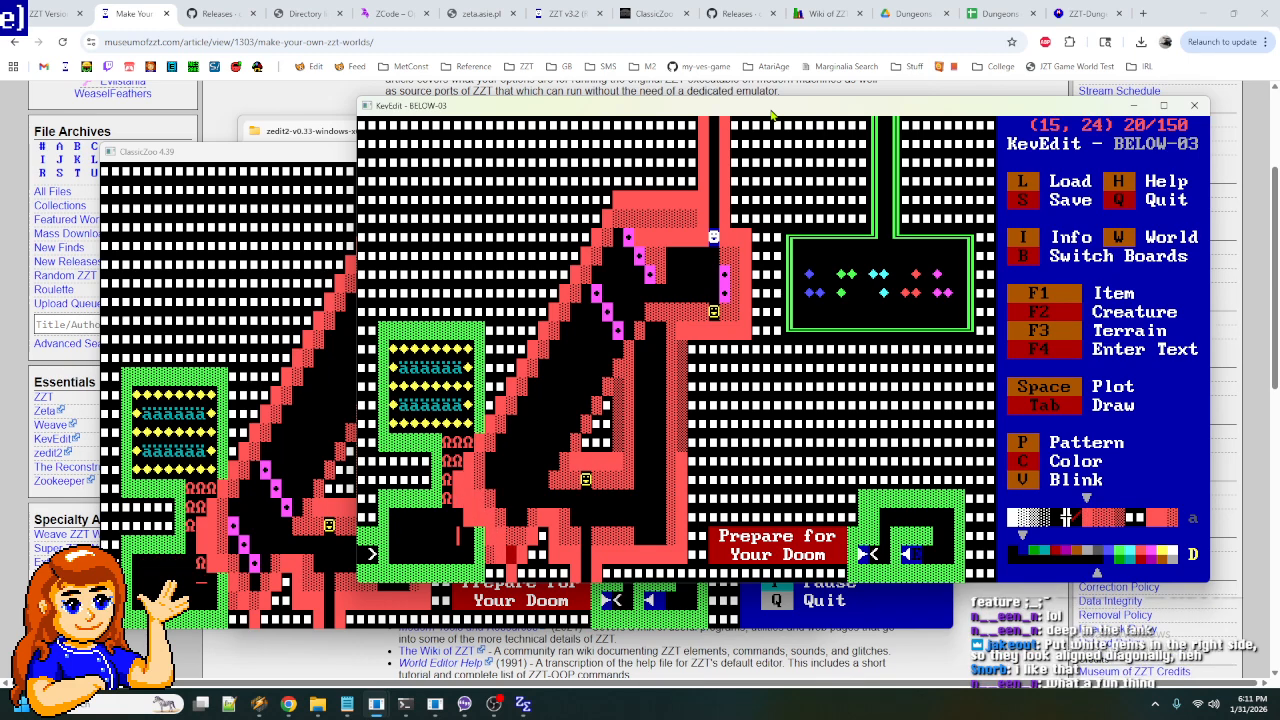
pyautogui.press('Up')
pyautogui.press('Up')
pyautogui.press('Up')
pyautogui.press('Up')
pyautogui.press('Up')
pyautogui.press('Up')
pyautogui.press('Up')
pyautogui.press('Up')
pyautogui.press('Right')
pyautogui.press('Right')
pyautogui.press('Right')
pyautogui.press('Right')
pyautogui.press('Right')
pyautogui.press('Right')
pyautogui.press('Right')
pyautogui.press('Right')
pyautogui.press('Right')
pyautogui.press('Right')
pyautogui.press('Right')
pyautogui.press('Up')
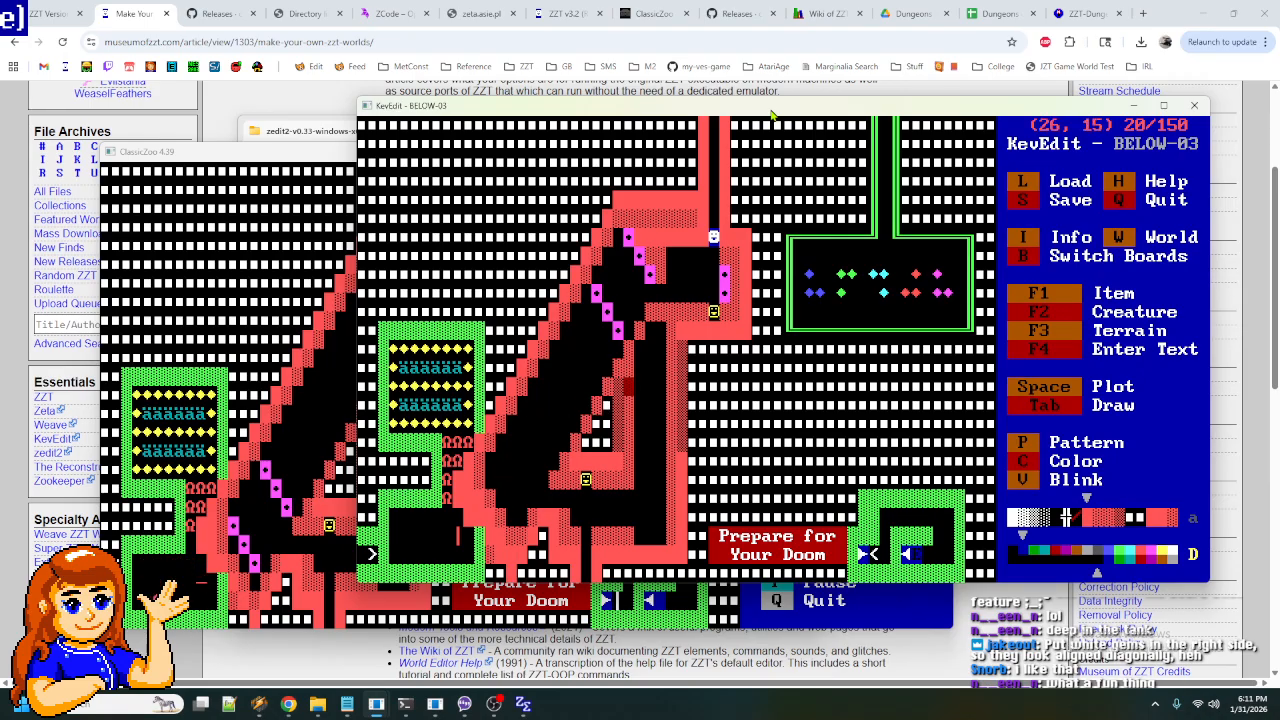
pyautogui.press('Up')
pyautogui.press('Up')
pyautogui.press('Up')
pyautogui.press('Up')
pyautogui.press('Up')
pyautogui.press('Up')
pyautogui.press('Up')
pyautogui.press('Up')
pyautogui.press('Down')
pyautogui.press('Right')
pyautogui.press('Return')
pyautogui.press('Return')
pyautogui.press('Return')
pyautogui.press('Up')
pyautogui.write('@UD')
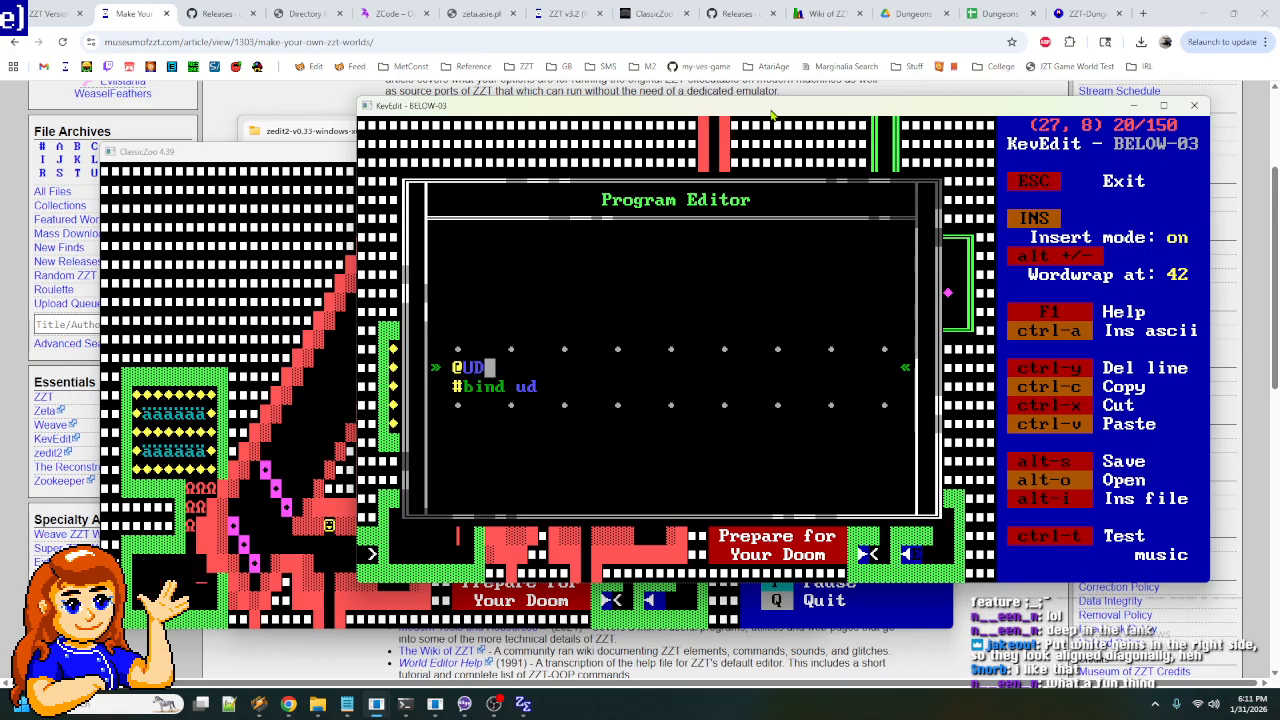
pyautogui.write('2')
pyautogui.press('Escape')
pyautogui.press('Escape')
pyautogui.press('Right')
pyautogui.press('Down')
pyautogui.press('Return')
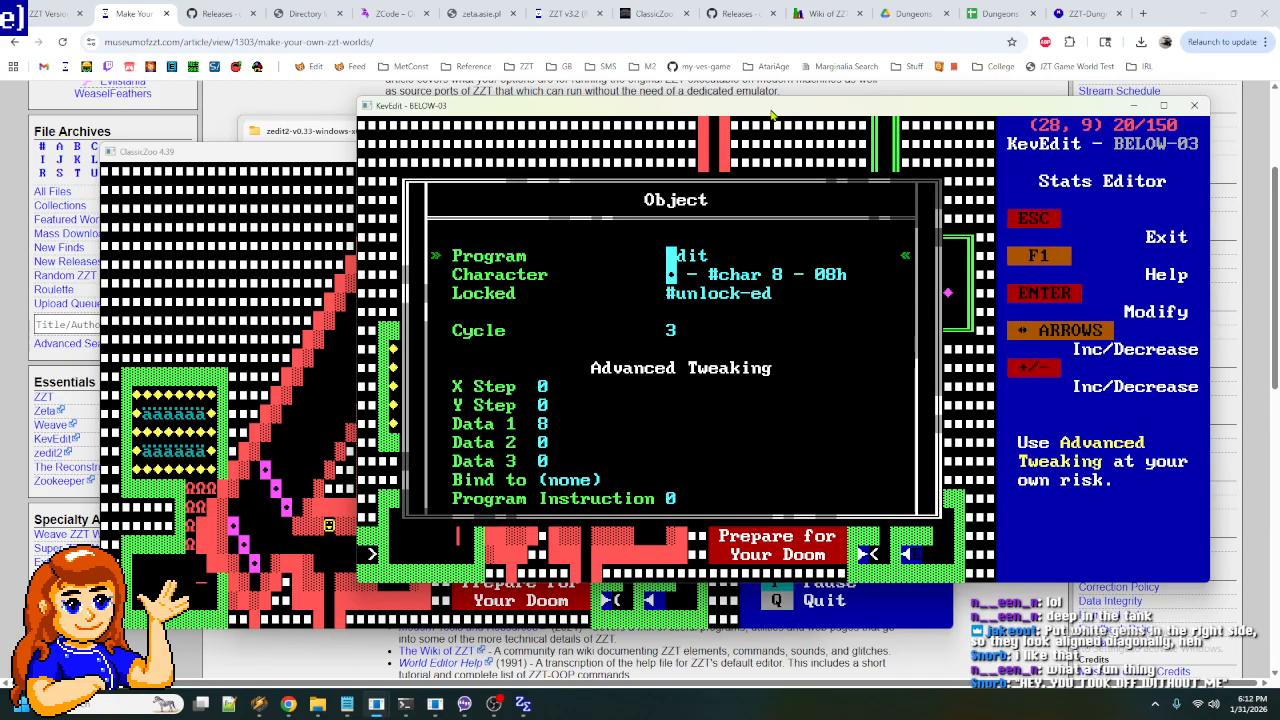
pyautogui.press('Return')
pyautogui.press('Return')
pyautogui.press('Up')
pyautogui.write('@U')
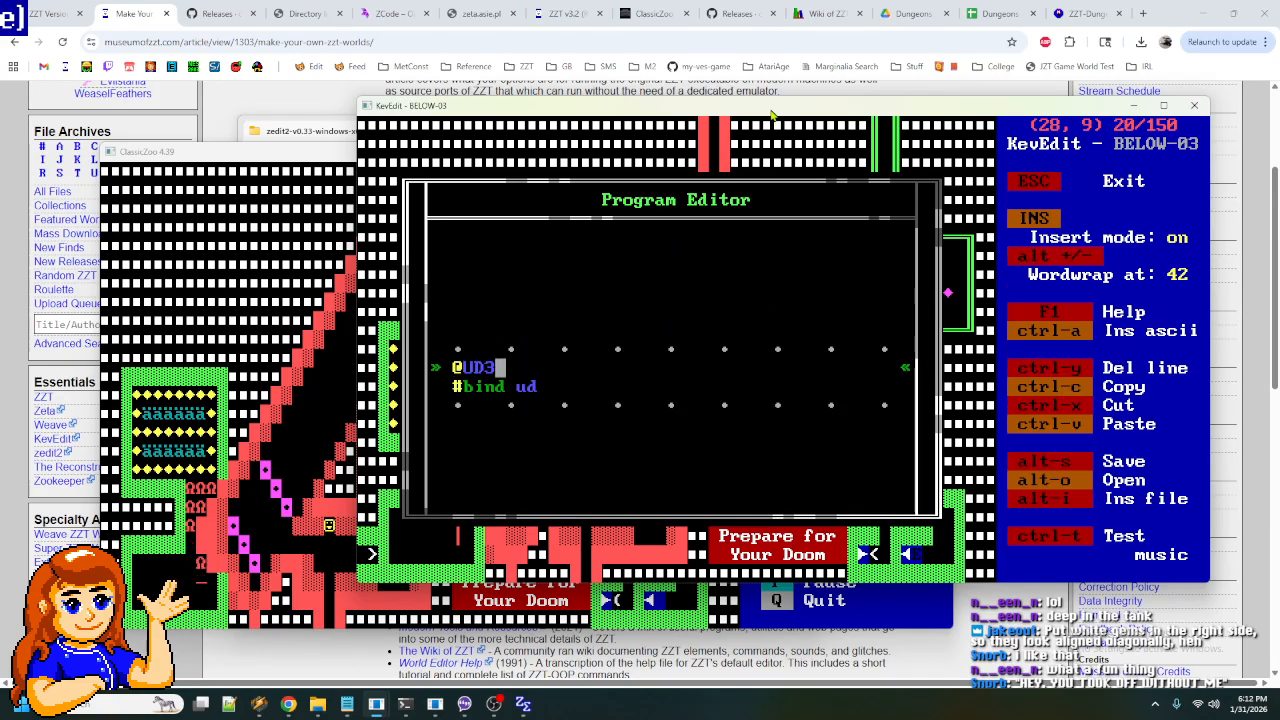
pyautogui.press('Escape')
pyautogui.press('Escape')
pyautogui.press('Left')
pyautogui.press('Down')
pyautogui.press('Left')
pyautogui.press('Left')
pyautogui.press('Left')
pyautogui.press('Left')
pyautogui.press('Return')
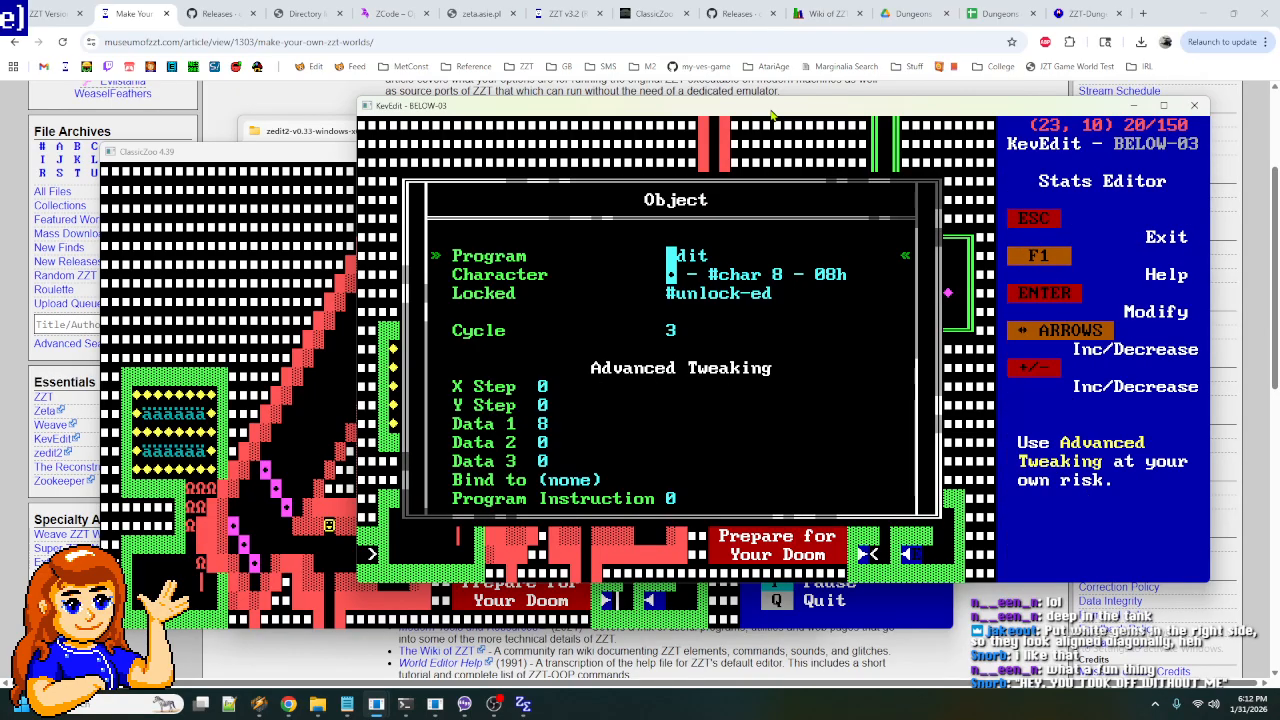
pyautogui.press('Return')
pyautogui.write('UD4')
pyautogui.press('Escape')
pyautogui.press('Escape')
pyautogui.press('Down')
pyautogui.press('Right')
pyautogui.press('Return')
pyautogui.press('Return')
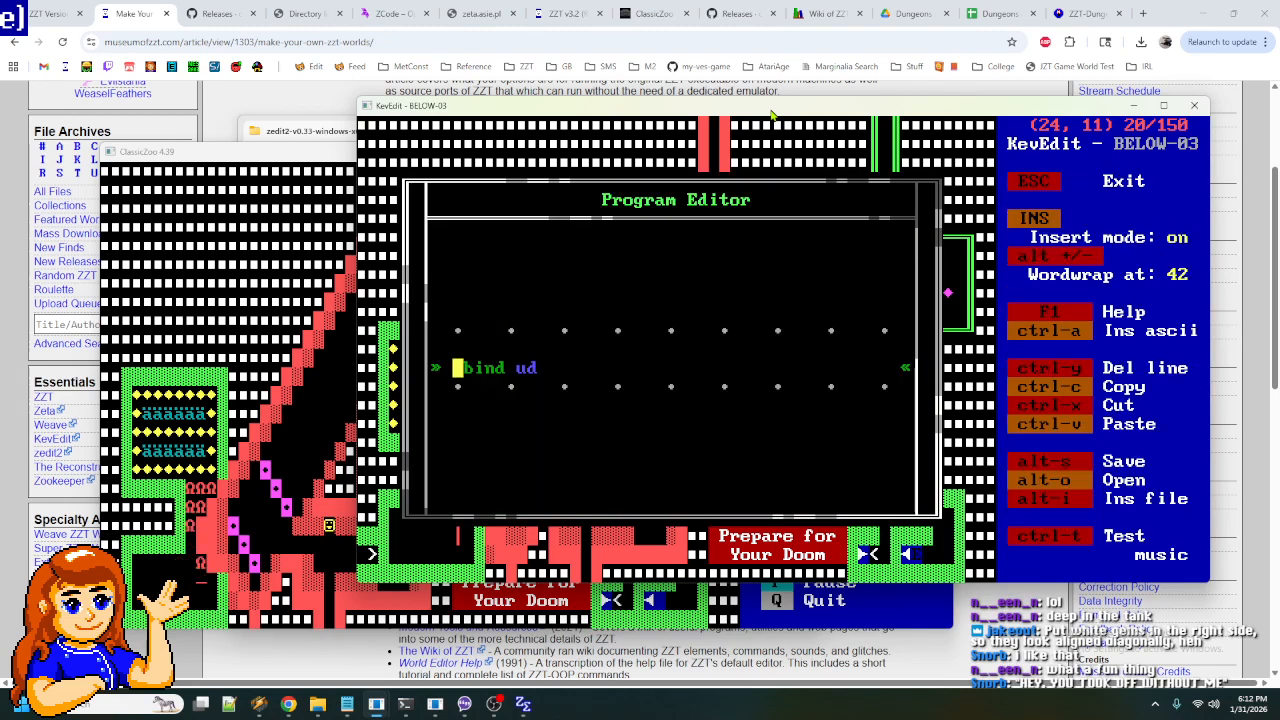
pyautogui.press('Return')
pyautogui.press('Up')
pyautogui.write('@UD5')
pyautogui.press('Escape')
pyautogui.press('Escape')
pyautogui.press('Down')
pyautogui.press('Right')
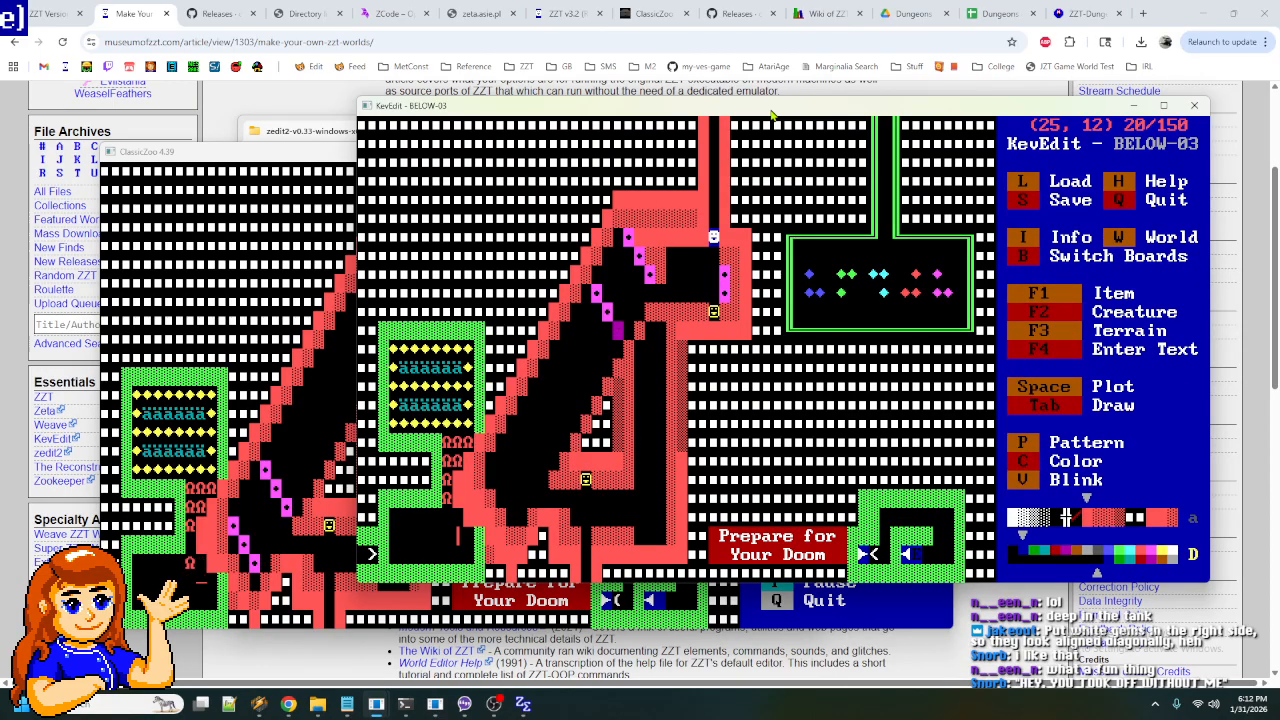
pyautogui.press('Return')
pyautogui.press('Return')
pyautogui.press('Return')
pyautogui.press('Up')
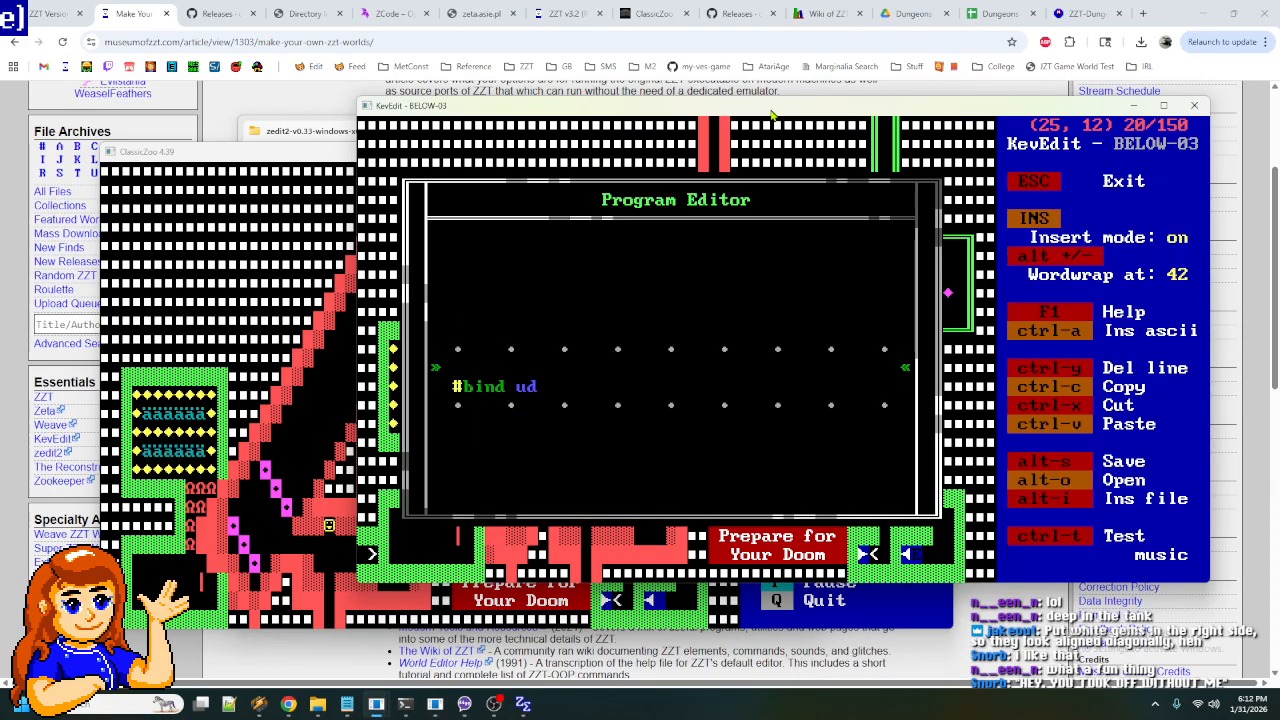
pyautogui.write('@ud')
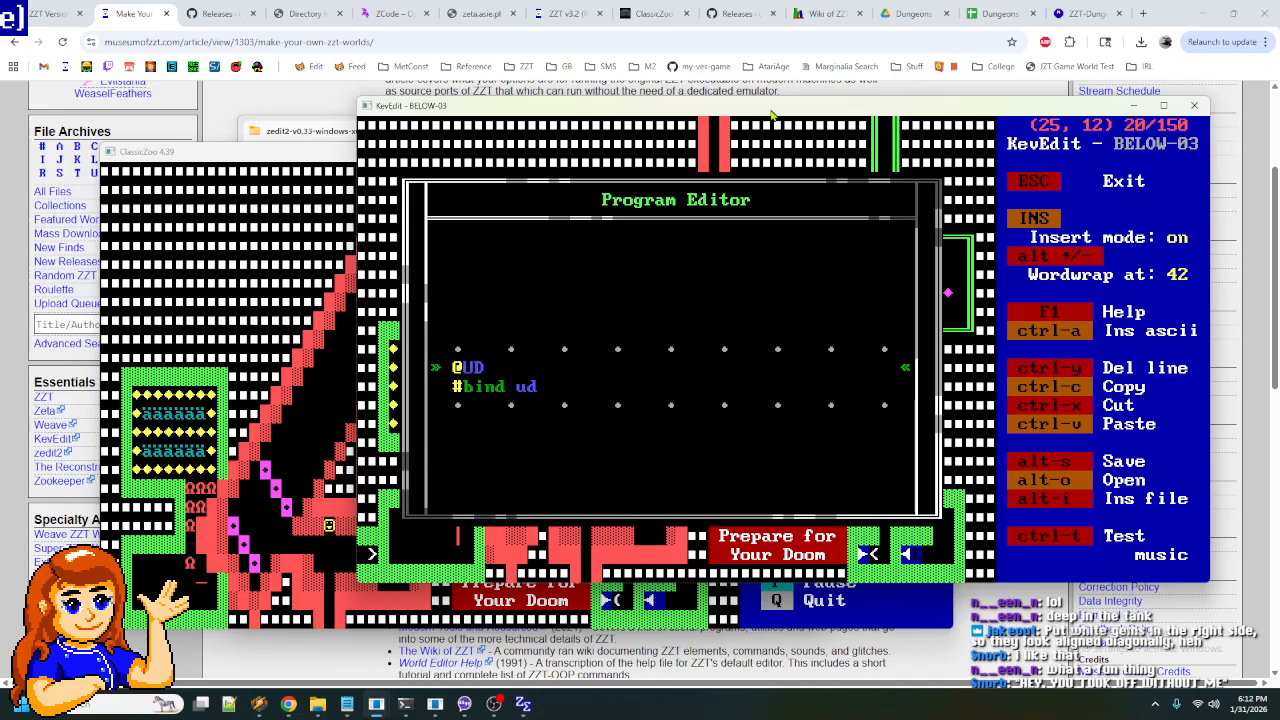
pyautogui.press('Escape')
pyautogui.press('Escape')
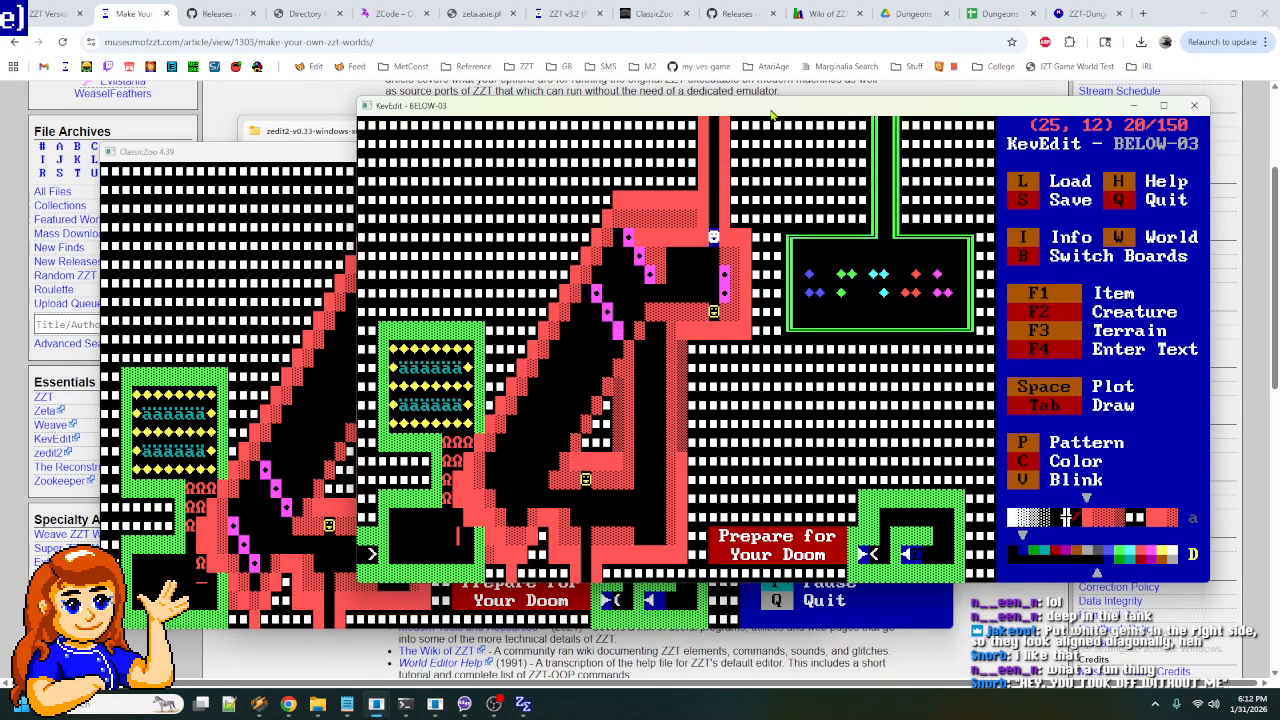
# - Examine the board's stat list from start to end to compare the order of the UD-named objects
pyautogui.hotkey('alt', 's')
pyautogui.press('Down')
pyautogui.press('Down')
pyautogui.press('Down')
pyautogui.press('Down')
pyautogui.press('Down')
pyautogui.press('Down')
pyautogui.press('Down')
pyautogui.press('Down')
pyautogui.press('Down')
pyautogui.press('Down')
pyautogui.press('Down')
pyautogui.press('Down')
pyautogui.press('Down')
pyautogui.press('Down')
pyautogui.press('Down')
pyautogui.press('Down')
pyautogui.press('Down')
pyautogui.press('Down')
pyautogui.press('Down')
pyautogui.press('Down')
pyautogui.press('Up')
pyautogui.press('Up')
pyautogui.press('Up')
pyautogui.press('Up')
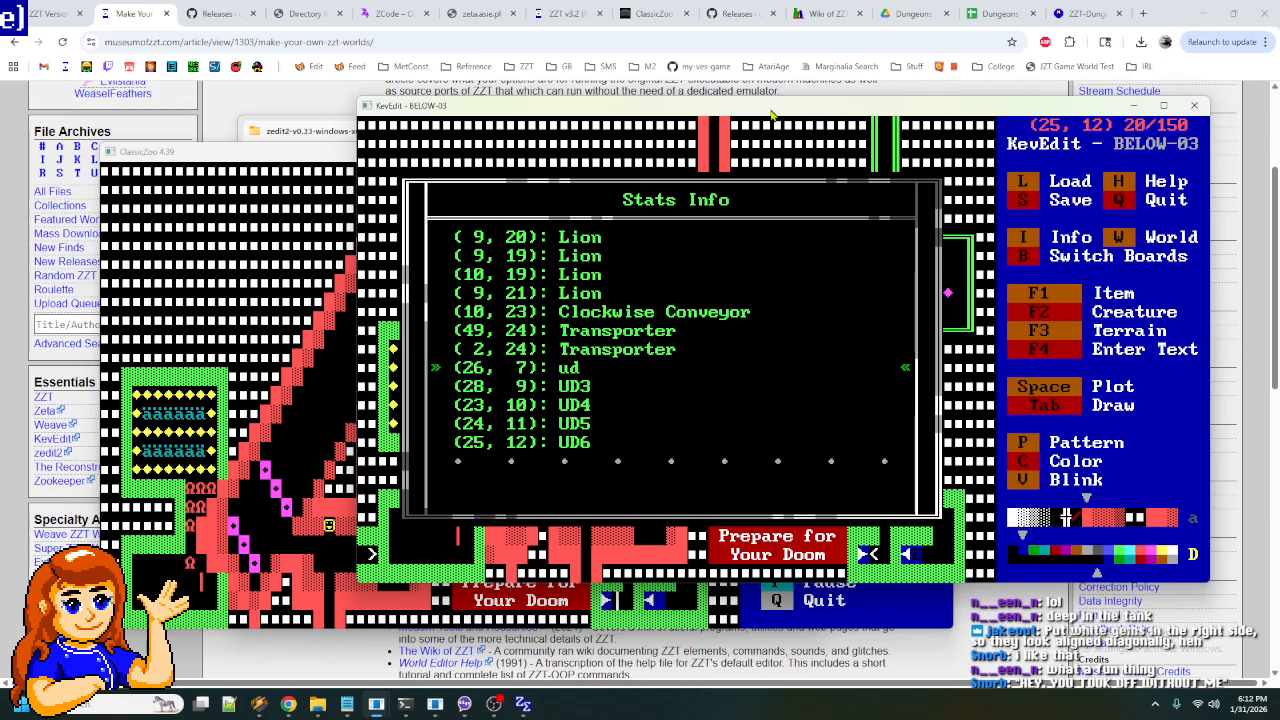
pyautogui.press('Up')
pyautogui.press('Down')
pyautogui.press('Up')
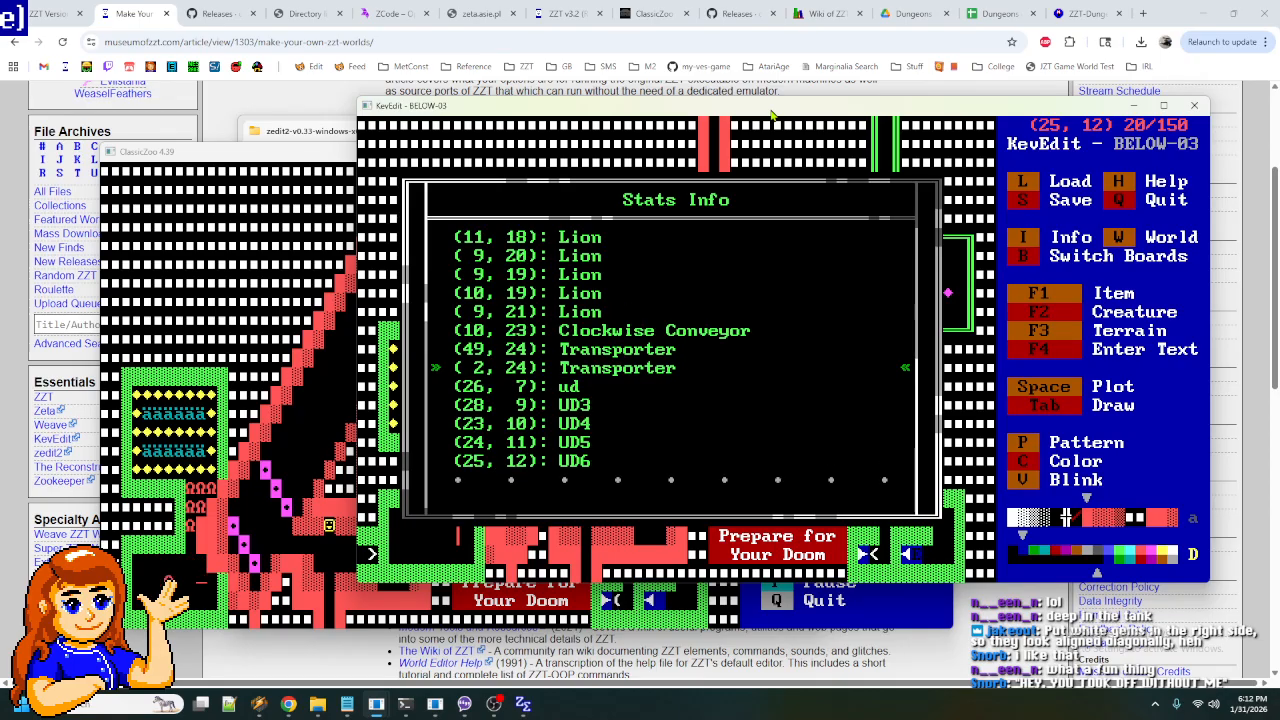
pyautogui.press('Up')
pyautogui.press('Up')
pyautogui.press('Up')
pyautogui.press('Up')
pyautogui.press('Up')
pyautogui.press('Up')
pyautogui.press('Up')
pyautogui.press('Up')
pyautogui.press('Up')
pyautogui.press('Up')
pyautogui.press('Up')
pyautogui.press('Up')
pyautogui.press('Up')
pyautogui.press('Up')
pyautogui.press('Up')
pyautogui.press('Down')
pyautogui.press('Down')
pyautogui.press('Down')
pyautogui.press('Down')
pyautogui.press('Down')
pyautogui.press('Down')
pyautogui.press('Down')
pyautogui.press('Down')
pyautogui.press('Down')
pyautogui.press('Down')
pyautogui.press('Down')
pyautogui.press('Down')
pyautogui.press('Down')
pyautogui.press('Down')
pyautogui.press('Down')
pyautogui.press('Down')
pyautogui.press('Down')
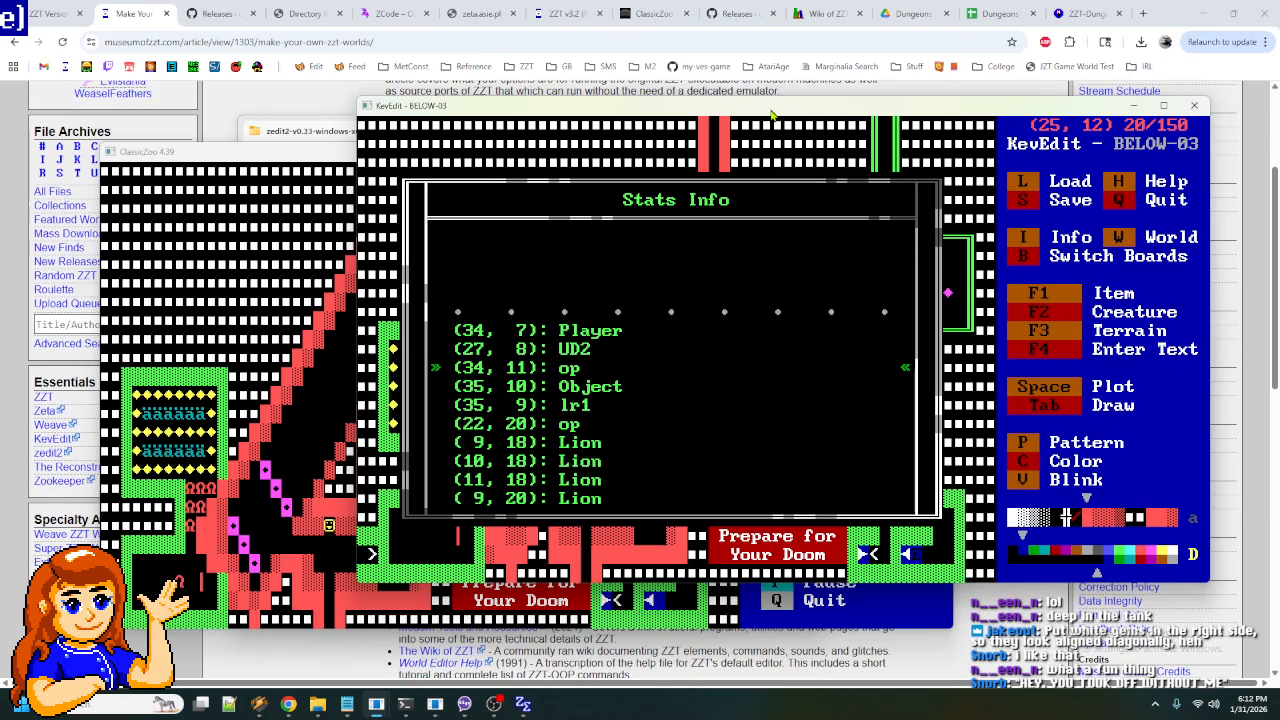
pyautogui.press('Down')
pyautogui.press('Down')
pyautogui.press('Up')
pyautogui.press('Up')
pyautogui.press('Up')
pyautogui.press('Up')
pyautogui.press('Up')
pyautogui.press('Up')
pyautogui.press('Up')
pyautogui.press('Up')
pyautogui.press('Up')
pyautogui.press('Up')
pyautogui.press('Up')
pyautogui.press('Up')
pyautogui.press('Up')
pyautogui.press('Up')
pyautogui.press('Up')
pyautogui.press('Up')
pyautogui.press('Up')
pyautogui.press('Up')
pyautogui.press('Up')
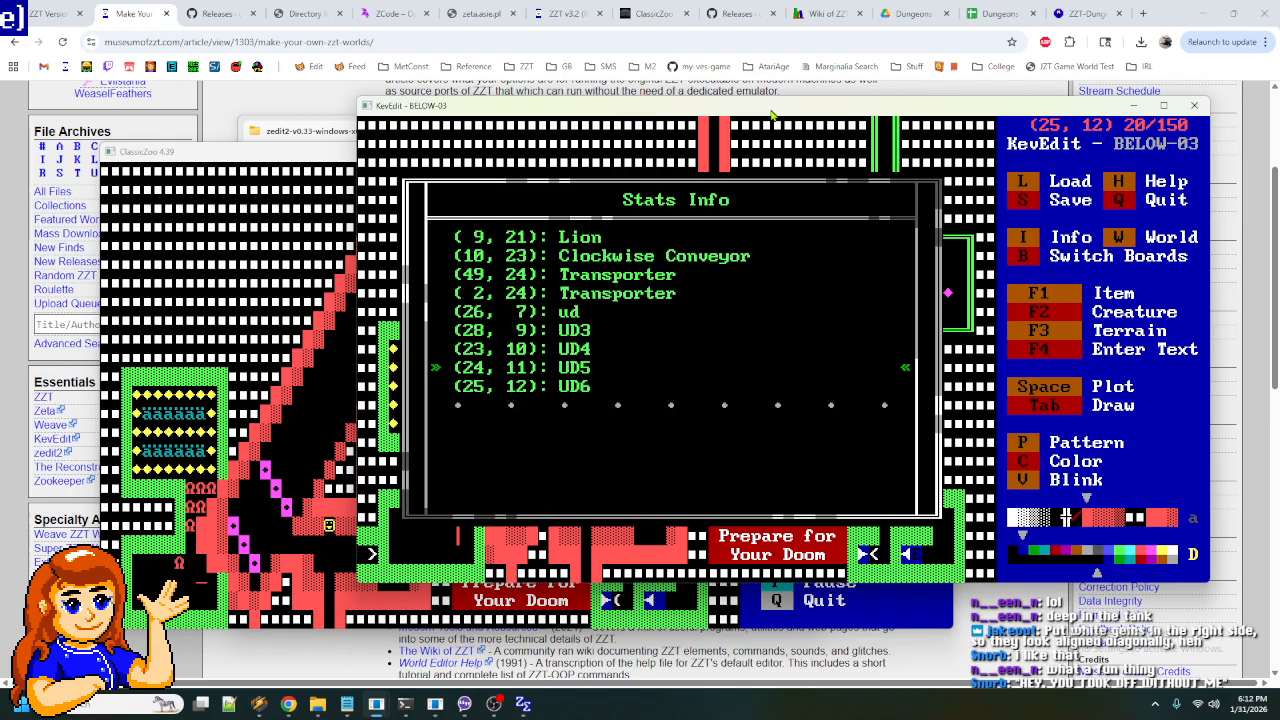
pyautogui.press('Down')
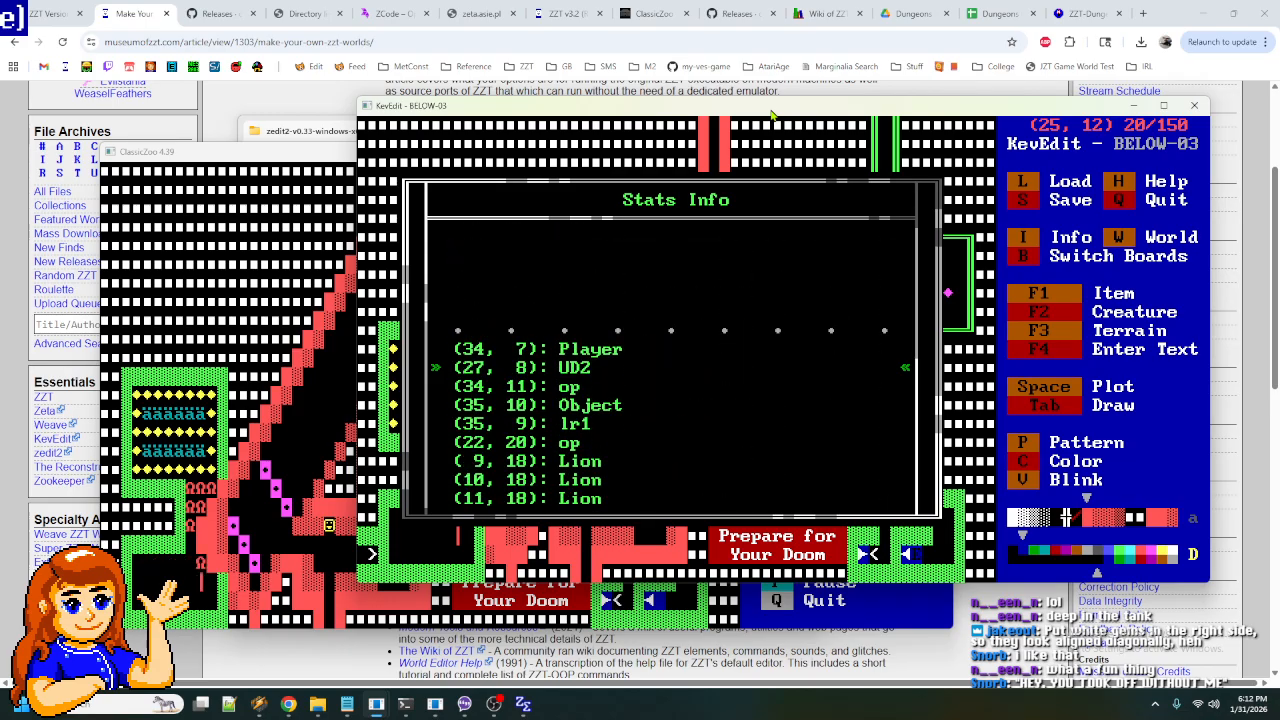
pyautogui.press('Escape')
# - Remove and re-plot the magenta objects at (27, 8) and (28, 9) so they follow the (26, 7) object in stat order
pyautogui.press('Up')
pyautogui.press('Up')
pyautogui.press('Up')
pyautogui.press('Up')
pyautogui.press('Right')
pyautogui.press('Right')
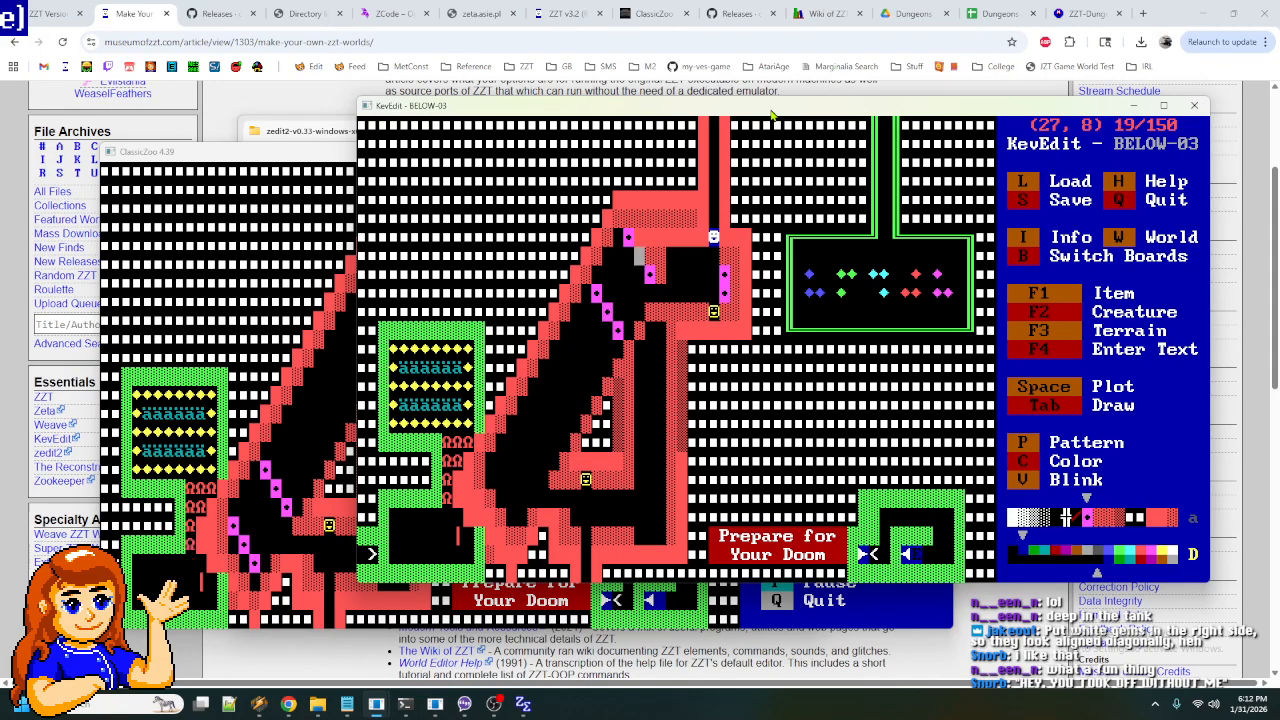
pyautogui.press('Right')
pyautogui.press('Down')
# - Remove and re-plot the lower diagonal's magenta objects at (23, 10), (24, 11) and (25, 12), in that order, to place them last in the stats
pyautogui.press('Left')
pyautogui.press('Down')
pyautogui.press('Left')
pyautogui.press('Left')
pyautogui.press('Left')
pyautogui.press('Left')
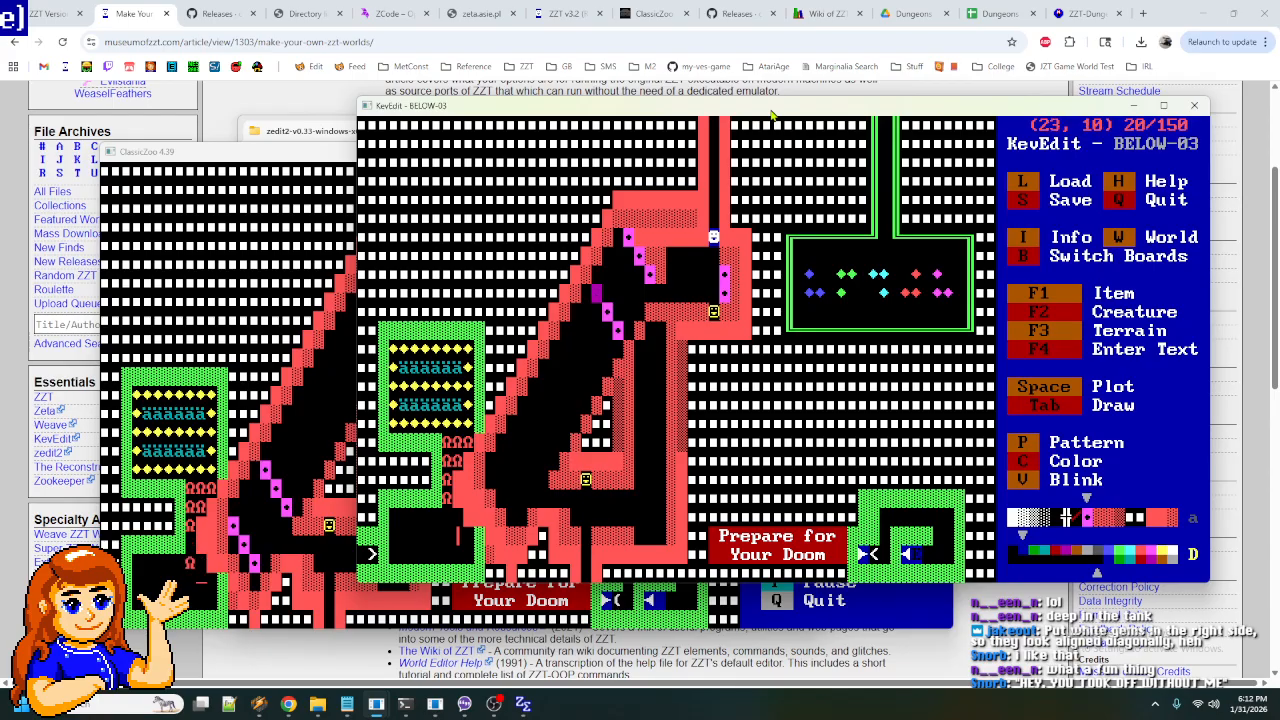
pyautogui.press('Down')
pyautogui.press('Right')
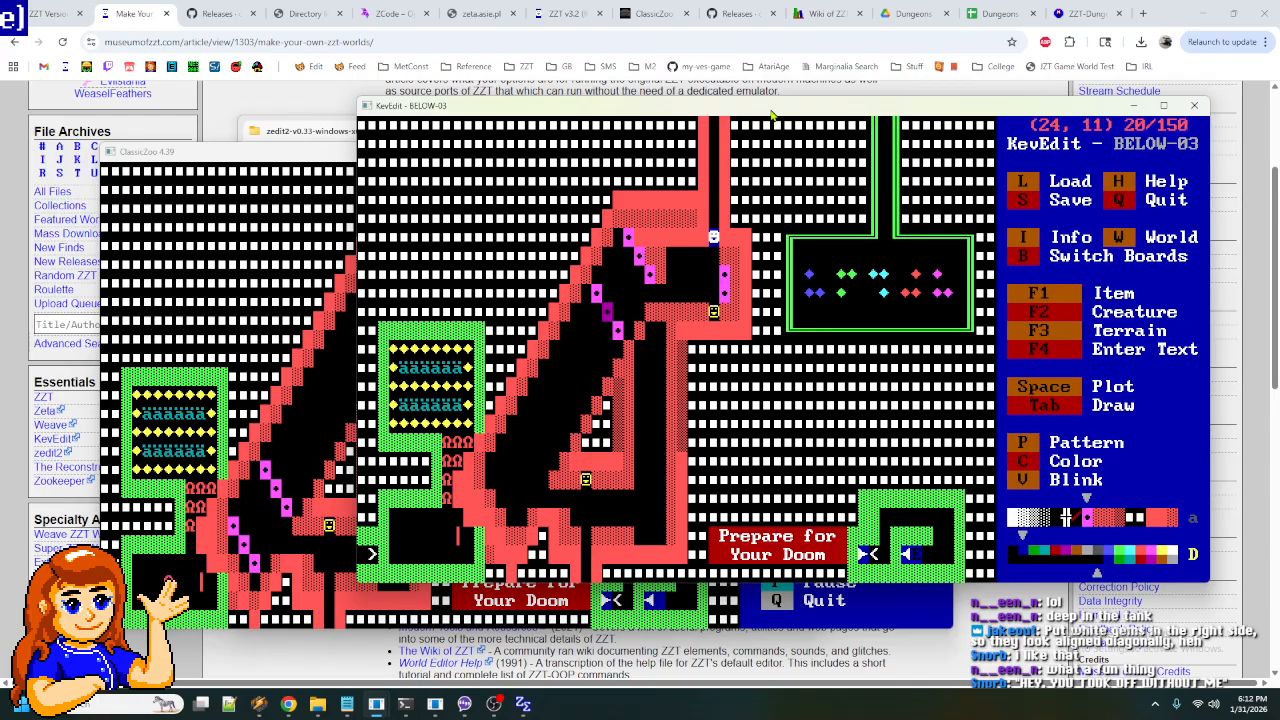
pyautogui.press('Right')
pyautogui.press('Down')
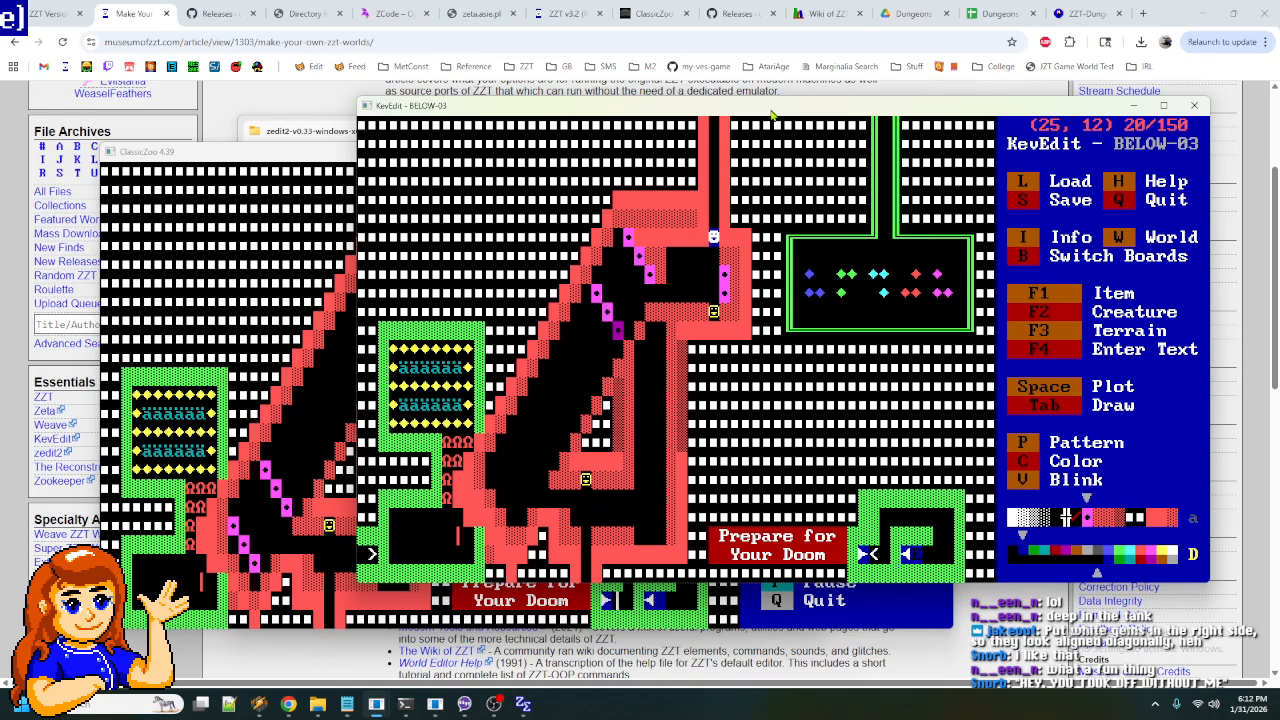
pyautogui.press('Up')
pyautogui.press('Up')
# - Check the stat order of the UD objects and change the name of the object at (26, 7) to uppercase UD
pyautogui.hotkey('alt', 's')
pyautogui.press('End')
pyautogui.press('Up')
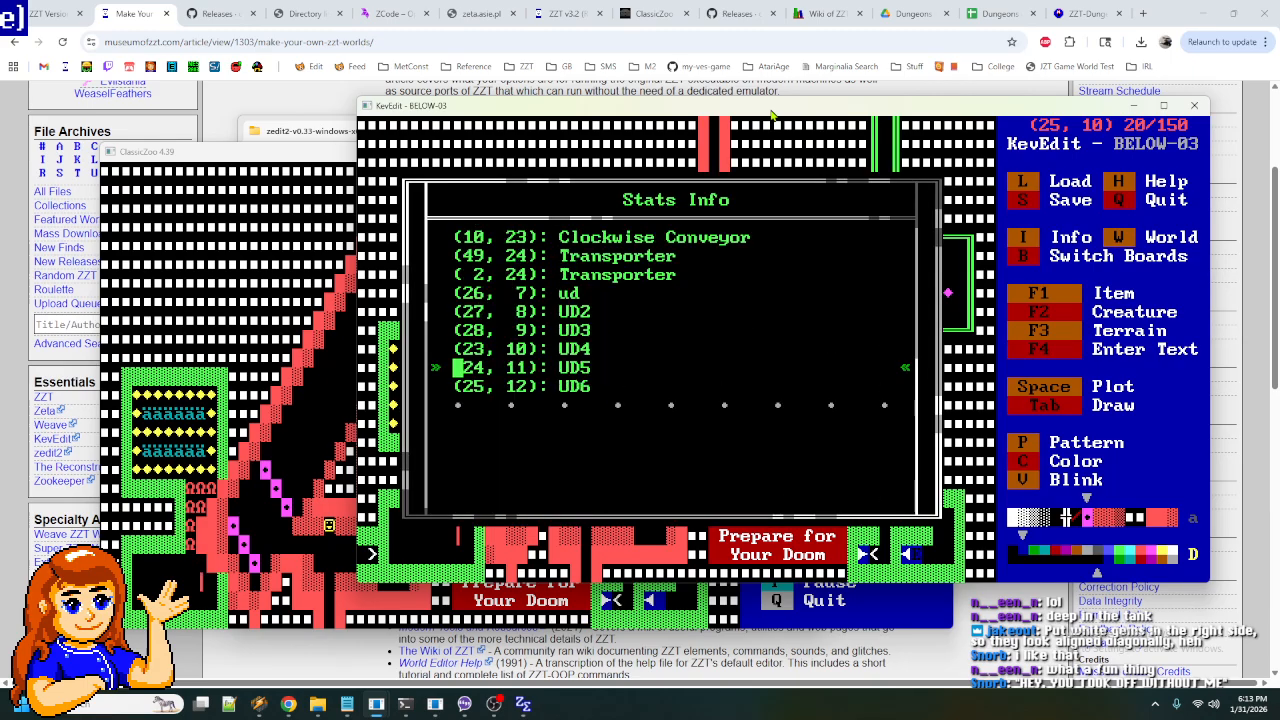
pyautogui.press('Up')
pyautogui.press('Up')
pyautogui.press('Up')
pyautogui.press('Up')
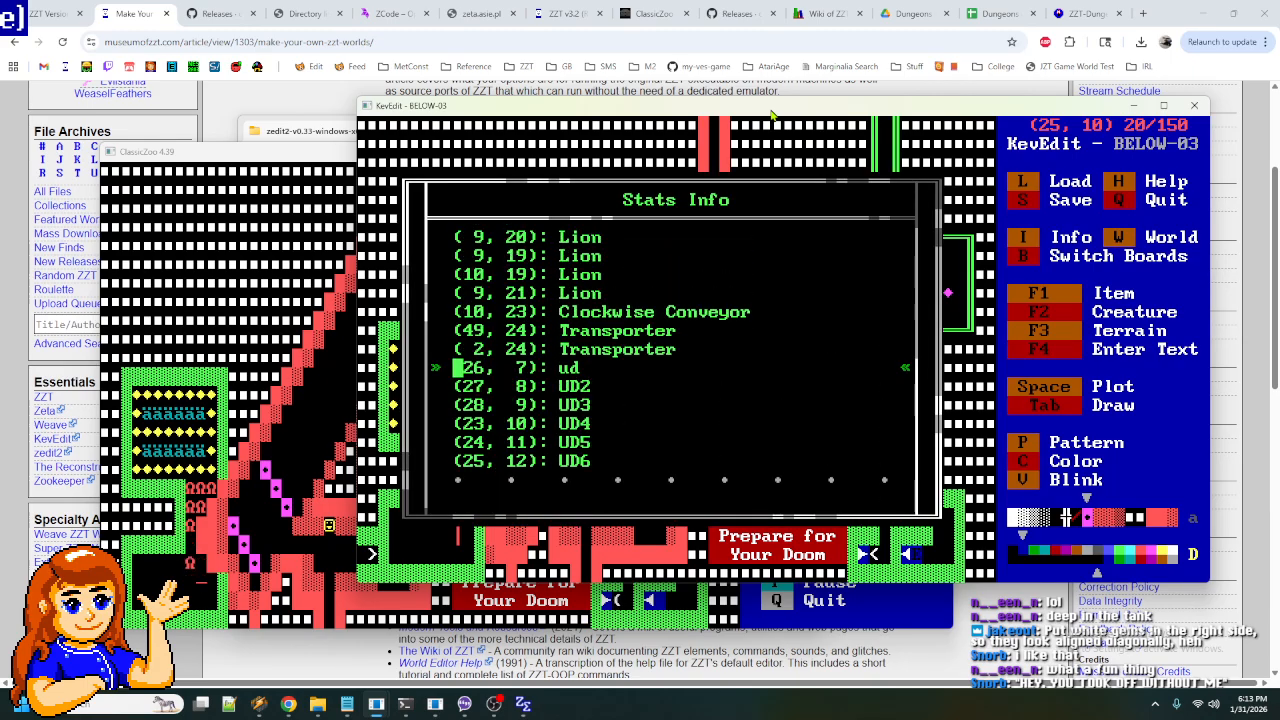
pyautogui.press('Return')
pyautogui.press('Return')
pyautogui.press('End')
pyautogui.press('BackSpace')
pyautogui.press('BackSpace')
pyautogui.write('UD')
pyautogui.press('Escape')
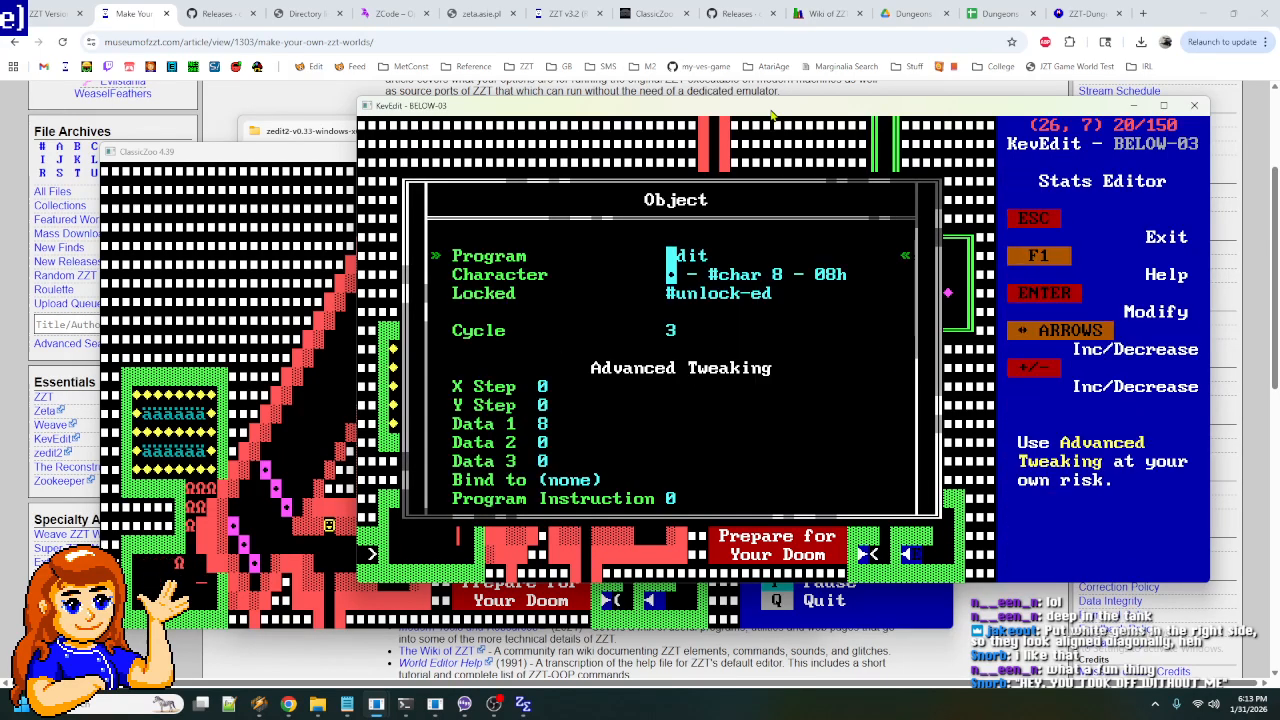
pyautogui.press('Escape')
# - Save the world under the new file name BELOW-04
pyautogui.press('Down')
pyautogui.press('Down')
pyautogui.press('Right')
pyautogui.press('Down')
pyautogui.press('Right')
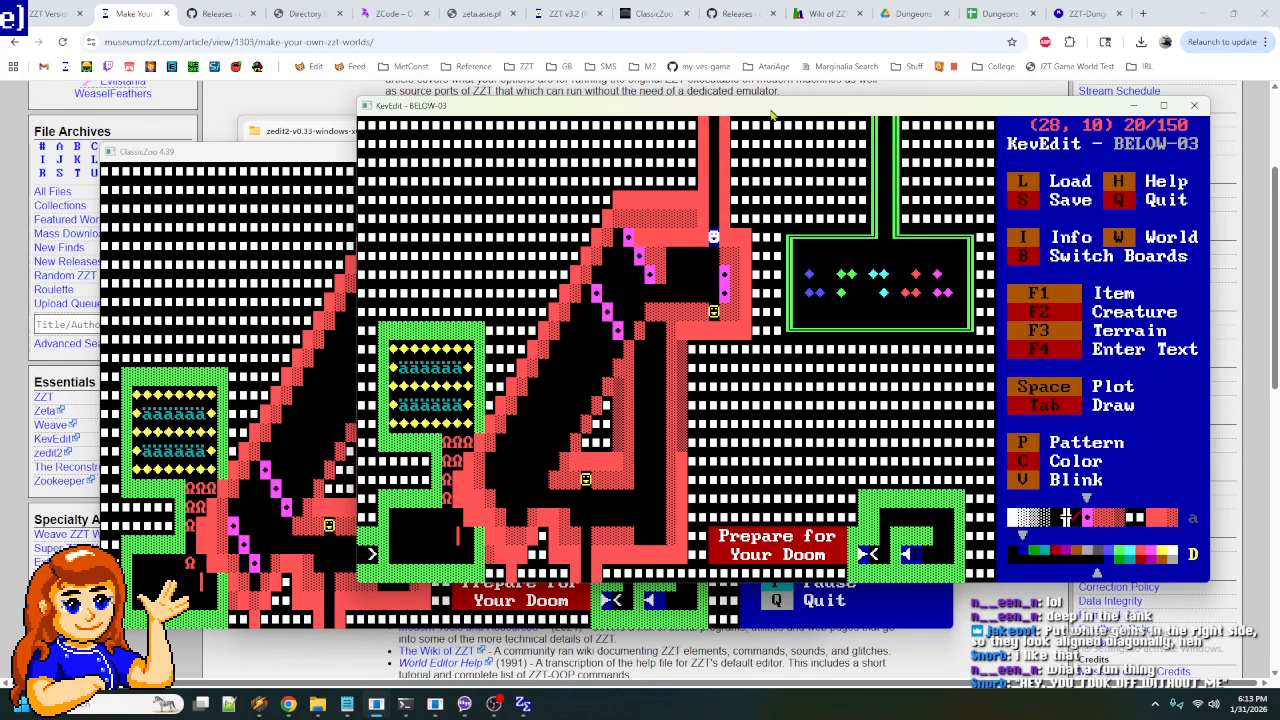
pyautogui.press('s')
pyautogui.press('BackSpace')
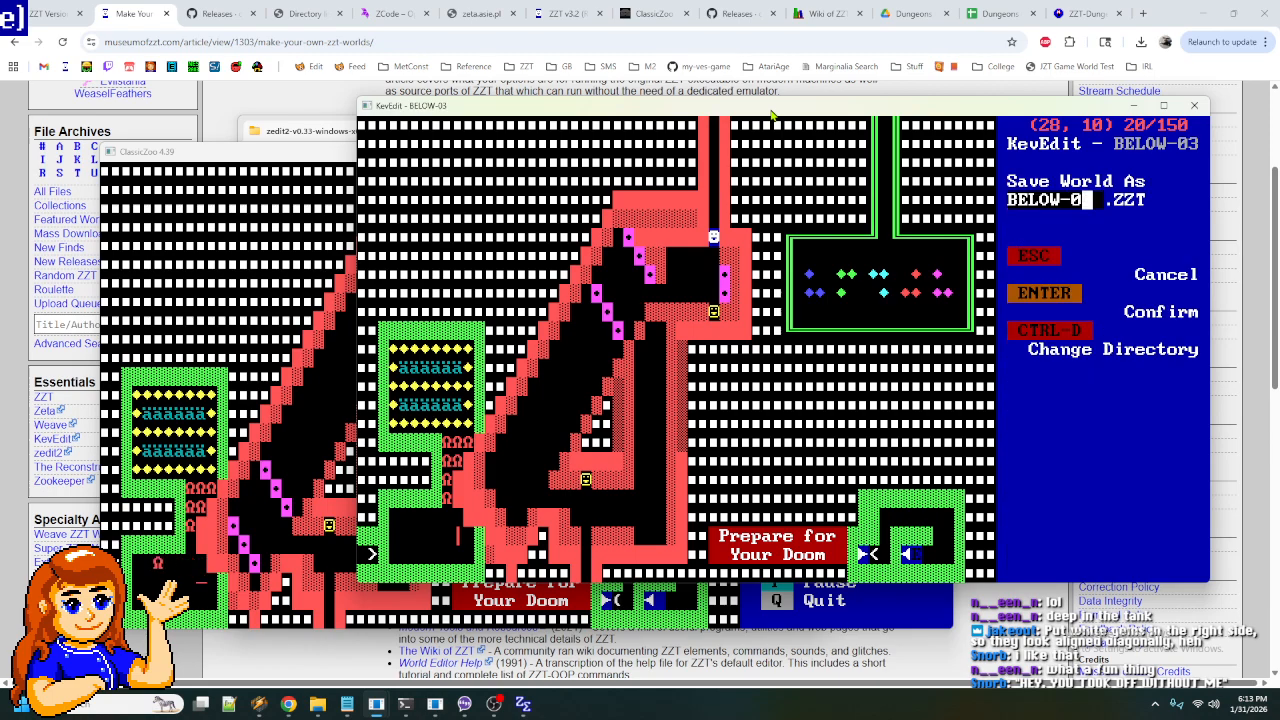
pyautogui.write('4')
pyautogui.press('Return')
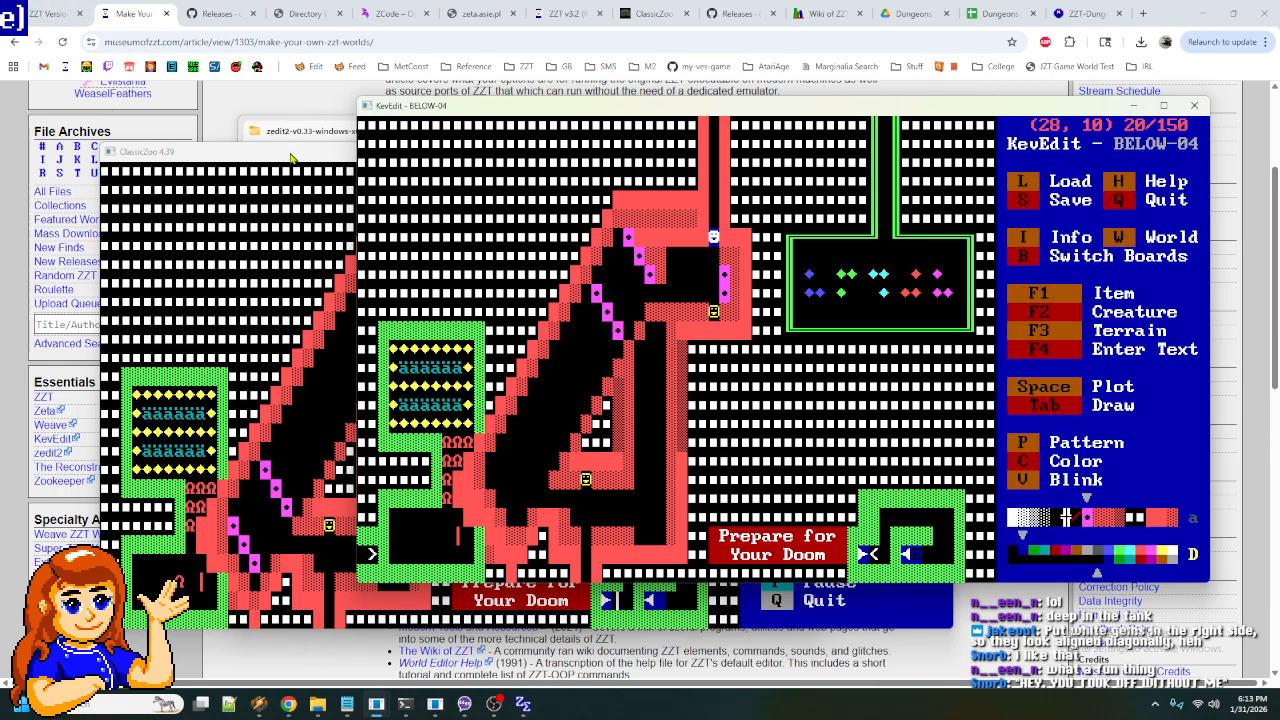
# - Switch to ClassicZoo, end the running game and load the world BELOW-04
pyautogui.hotkey('alt', 't')
pyautogui.moveTo(527, 108); pyautogui.dragTo(534, 106)
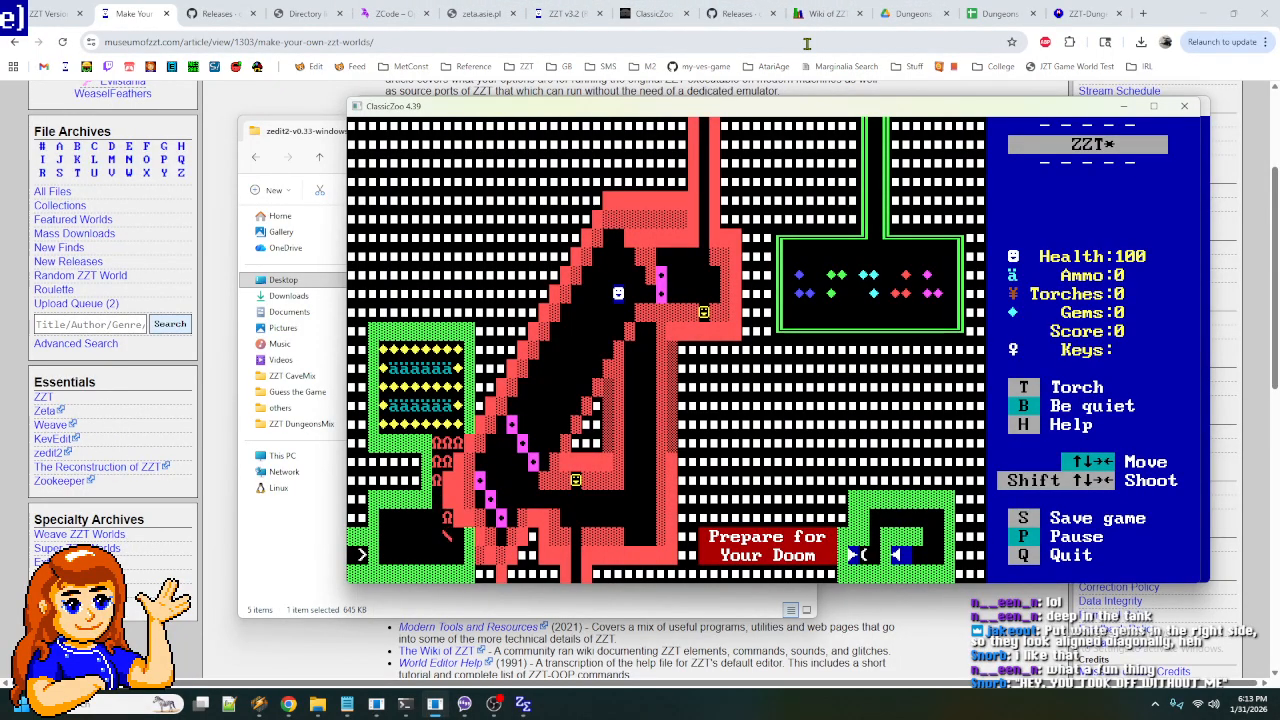
pyautogui.press('q')
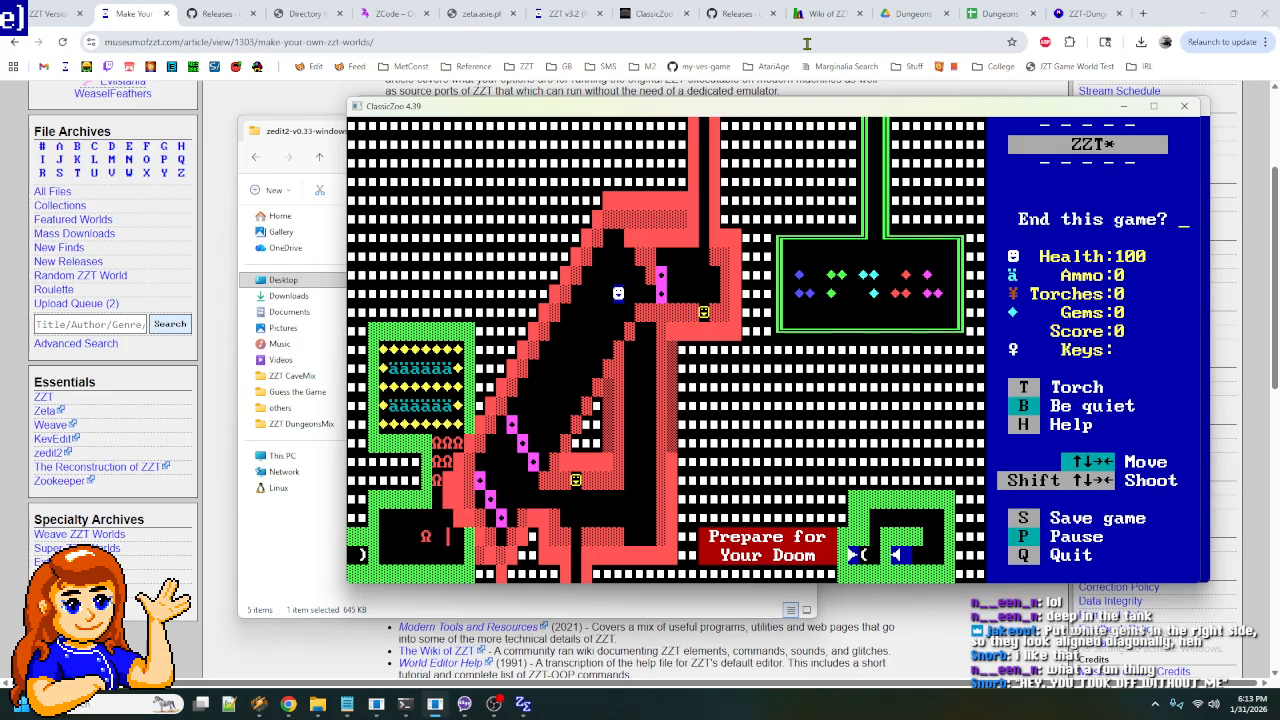
pyautogui.press('y')
pyautogui.press('w')
pyautogui.press('Return')
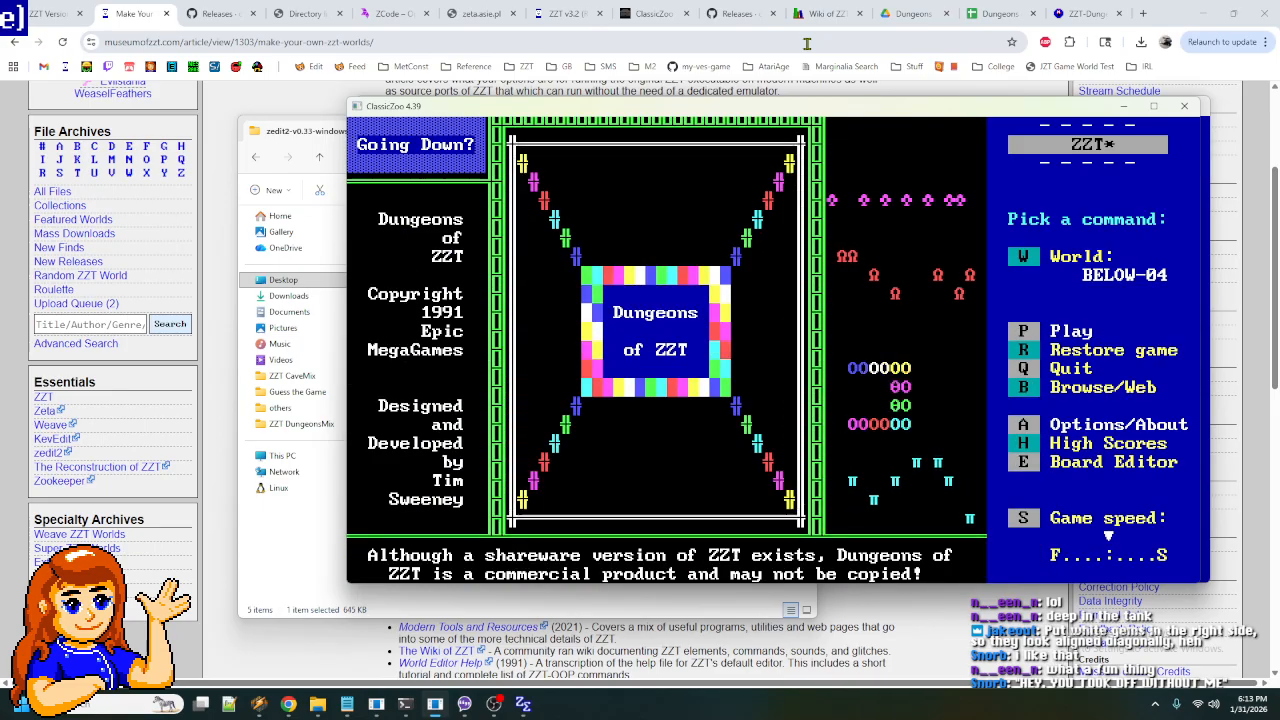
# - Play BELOW-04 and walk the player down and left into the red chamber to test how the magenta objects move
pyautogui.press('p')
pyautogui.press('Down')
pyautogui.press('Down')
pyautogui.press('Left')
pyautogui.press('Left')
pyautogui.press('Left')
pyautogui.press('Left')
pyautogui.press('Left')
pyautogui.press('Left')
pyautogui.press('Left')
pyautogui.press('Left')
pyautogui.press('Left')
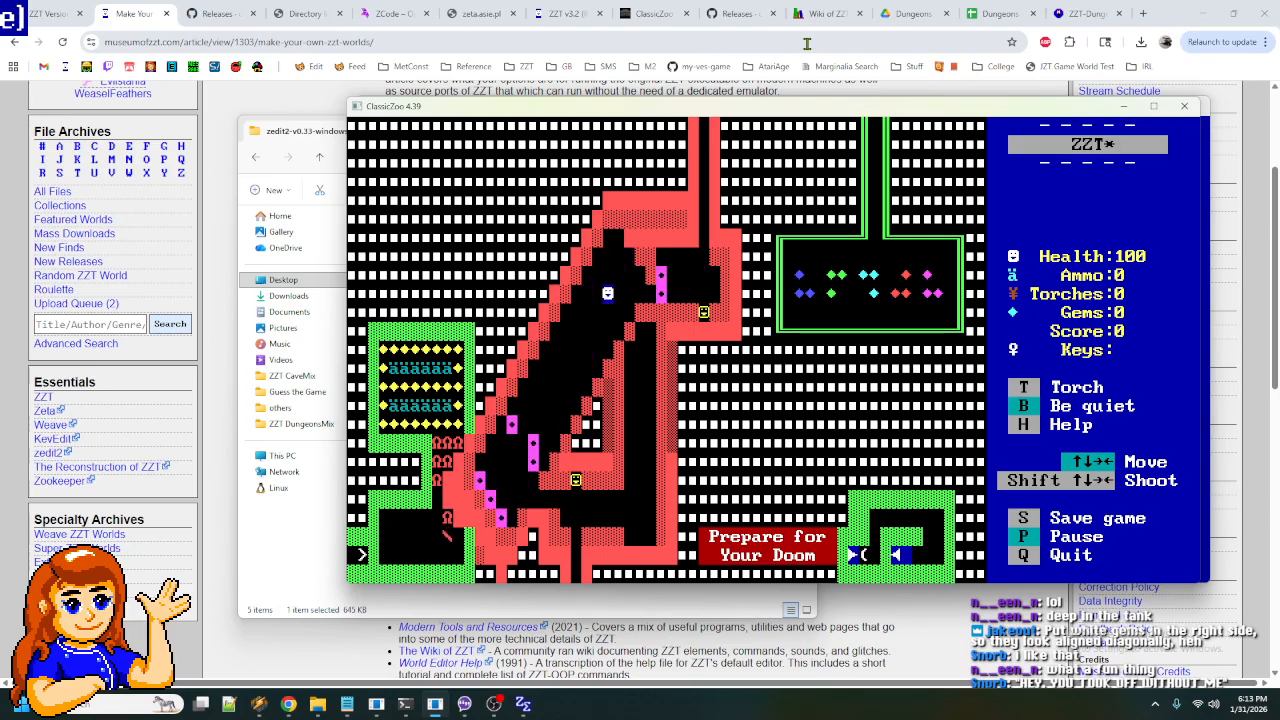
# - Walk the player down and left through the red chamber to the lower magenta objects to test how they block the way
pyautogui.press('Down')
pyautogui.press('Down')
pyautogui.press('Down')
pyautogui.press('Left')
pyautogui.press('Left')
pyautogui.press('Left')
pyautogui.press('Left')
pyautogui.press('Left')
pyautogui.press('Left')
pyautogui.press('Down')
pyautogui.press('Down')
pyautogui.press('Down')
pyautogui.press('Down')
pyautogui.press('Left')
pyautogui.press('Left')
pyautogui.press('Down')
pyautogui.press('Down')
pyautogui.press('Up')
pyautogui.press('Up')
pyautogui.press('Down')
pyautogui.press('Down')
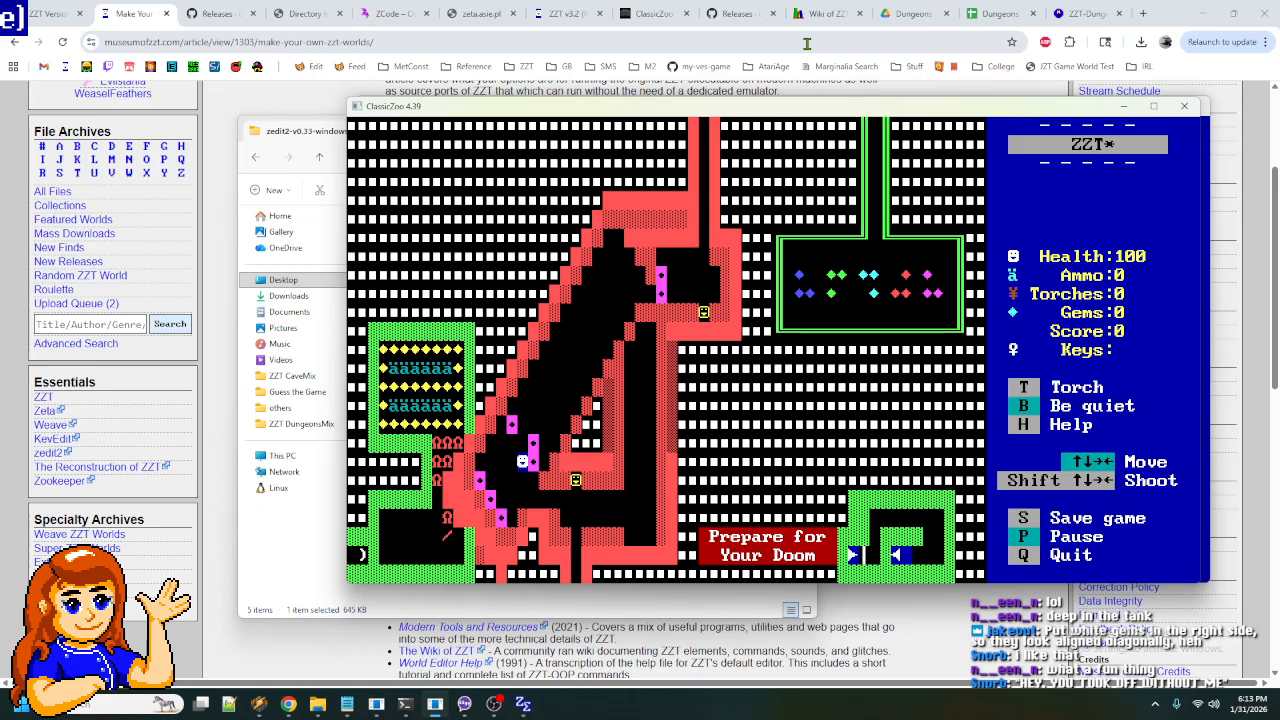
# - Switch to KevEdit and bring the cursor to the red chamber's inner diagonal wall at (24, 14)
pyautogui.moveTo(768, 110); pyautogui.dragTo(587, 100)
pyautogui.press('Left')
pyautogui.press('Left')
pyautogui.press('Left')
pyautogui.press('Left')
pyautogui.press('Left')
pyautogui.press('Left')
pyautogui.press('Left')
pyautogui.press('Down')
pyautogui.press('Right')
pyautogui.press('Down')
pyautogui.press('Right')
pyautogui.press('Down')
pyautogui.press('Down')
pyautogui.press('Right')
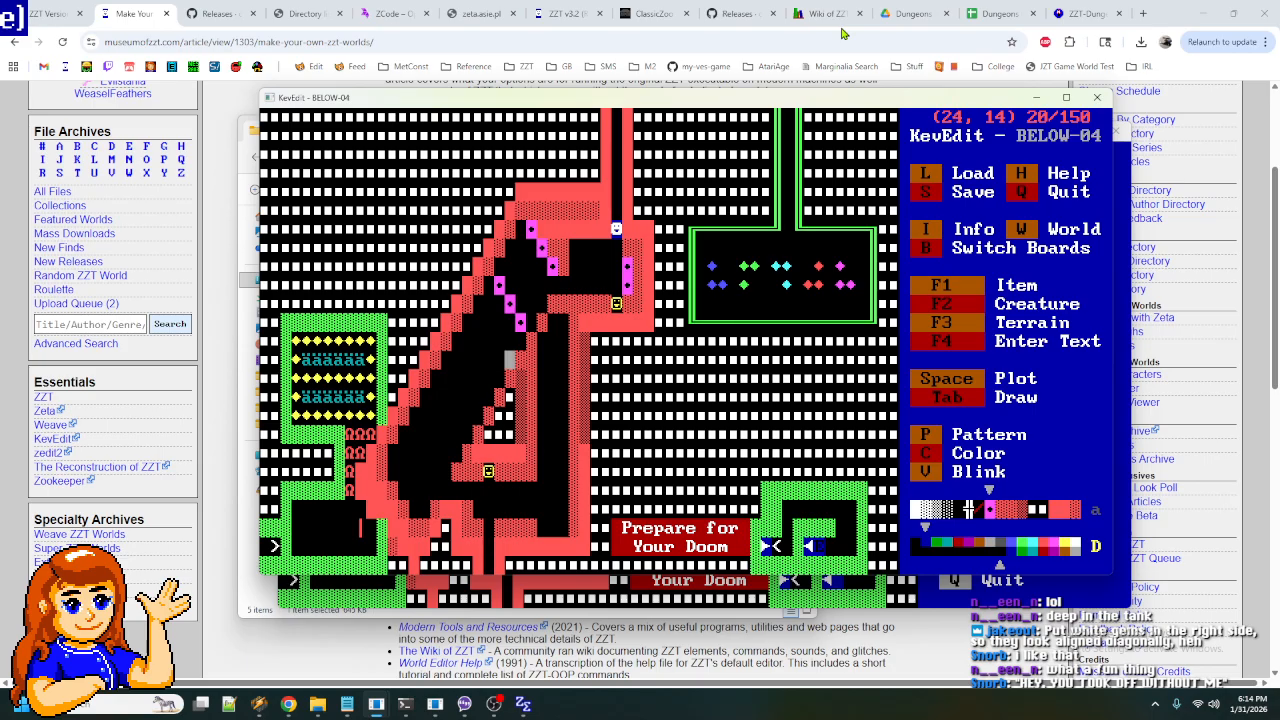
# - Work down the vertical passage beside the inner diagonal wall to rework the red walls at the chamber's lower right
pyautogui.press('Right')
pyautogui.press('Right')
pyautogui.press('Down')
pyautogui.press('Down')
pyautogui.press('Down')
pyautogui.press('Down')
pyautogui.press('Down')
pyautogui.press('Down')
pyautogui.press('Right')
pyautogui.press('Right')
pyautogui.press('Right')
pyautogui.press('Down')
pyautogui.press('Down')
pyautogui.press('Down')
pyautogui.press('Left')
pyautogui.press('Left')
pyautogui.moveTo(782, 103); pyautogui.dragTo(810, 162)
# - Draw a red wall along row 19 to column 31, closing the lower end of the vertical passage
pyautogui.press('Up')
pyautogui.press('Up')
pyautogui.press('Up')
pyautogui.press('Up')
pyautogui.press('Left')
pyautogui.press('Left')
pyautogui.press('Right')
pyautogui.press('Right')
pyautogui.press('Right')
pyautogui.press('Right')
pyautogui.press('Right')
pyautogui.press('Right')
# - Trace the chamber's inner diagonal red wall upward from about (22, 18) to (30, 12)
pyautogui.press('Up')
pyautogui.press('Left')
pyautogui.press('Left')
pyautogui.press('Left')
pyautogui.press('Left')
pyautogui.press('Left')
pyautogui.press('Left')
pyautogui.press('Left')
pyautogui.press('Left')
pyautogui.press('Left')
pyautogui.press('Up')
pyautogui.press('Right')
pyautogui.press('Up')
pyautogui.press('Right')
pyautogui.press('Up')
pyautogui.press('Right')
pyautogui.press('Right')
pyautogui.press('Up')
pyautogui.press('Up')
pyautogui.press('Right')
pyautogui.press('Up')
pyautogui.press('Right')
pyautogui.press('Right')
pyautogui.press('Right')
# - Thicken the inner diagonal red wall by following it back down from row 14 to row 18
pyautogui.press('Down')
pyautogui.press('Down')
pyautogui.press('Left')
pyautogui.press('Left')
pyautogui.press('Down')
pyautogui.press('Left')
pyautogui.press('Left')
pyautogui.press('Down')
pyautogui.press('Left')
pyautogui.press('Down')
pyautogui.press('Down')
pyautogui.press('Left')
pyautogui.press('Left')
pyautogui.press('Right')
# - Continue the red wall back up the diagonal and extend it east along row 13 to about column 36
pyautogui.press('Up')
pyautogui.press('Up')
pyautogui.press('Right')
pyautogui.press('Right')
pyautogui.press('Up')
pyautogui.press('Up')
pyautogui.press('Right')
pyautogui.press('Right')
pyautogui.press('Up')
pyautogui.press('Right')
pyautogui.press('Right')
pyautogui.press('Right')
pyautogui.press('Right')
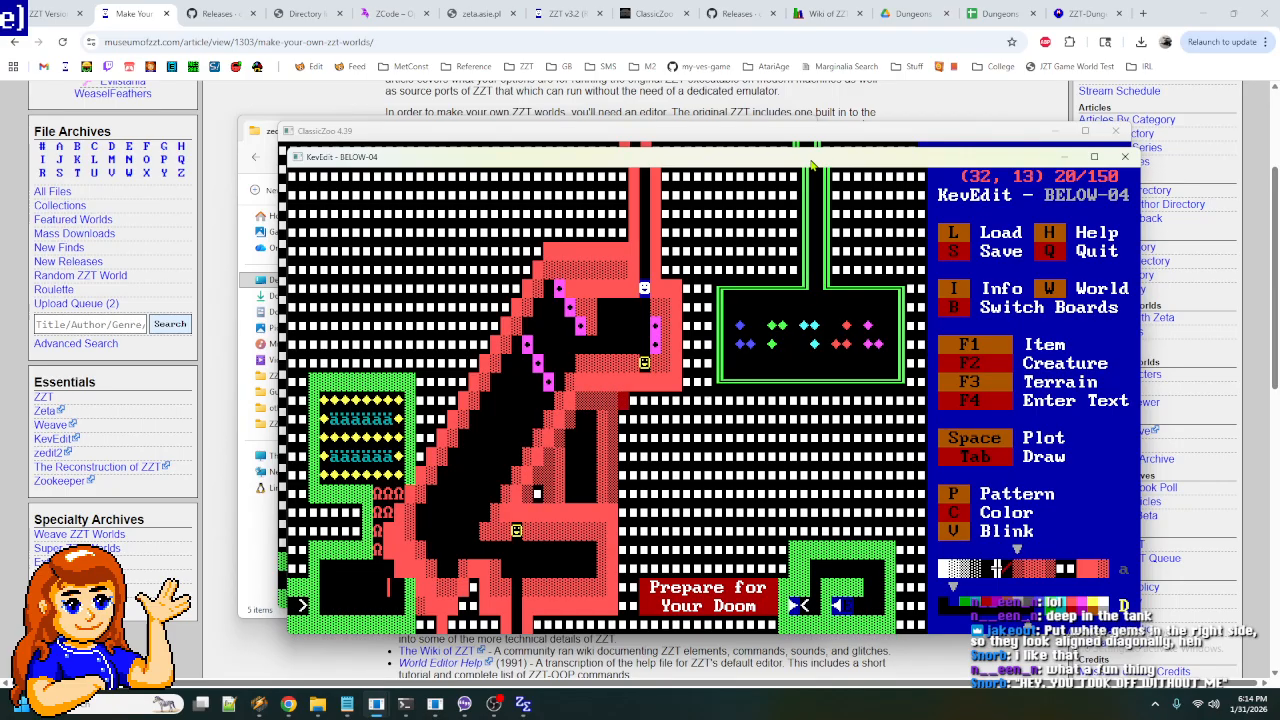
pyautogui.press('Right')
pyautogui.press('Right')
pyautogui.press('Right')
pyautogui.press('Right')
pyautogui.press('Right')
pyautogui.press('Down')
pyautogui.press('Down')
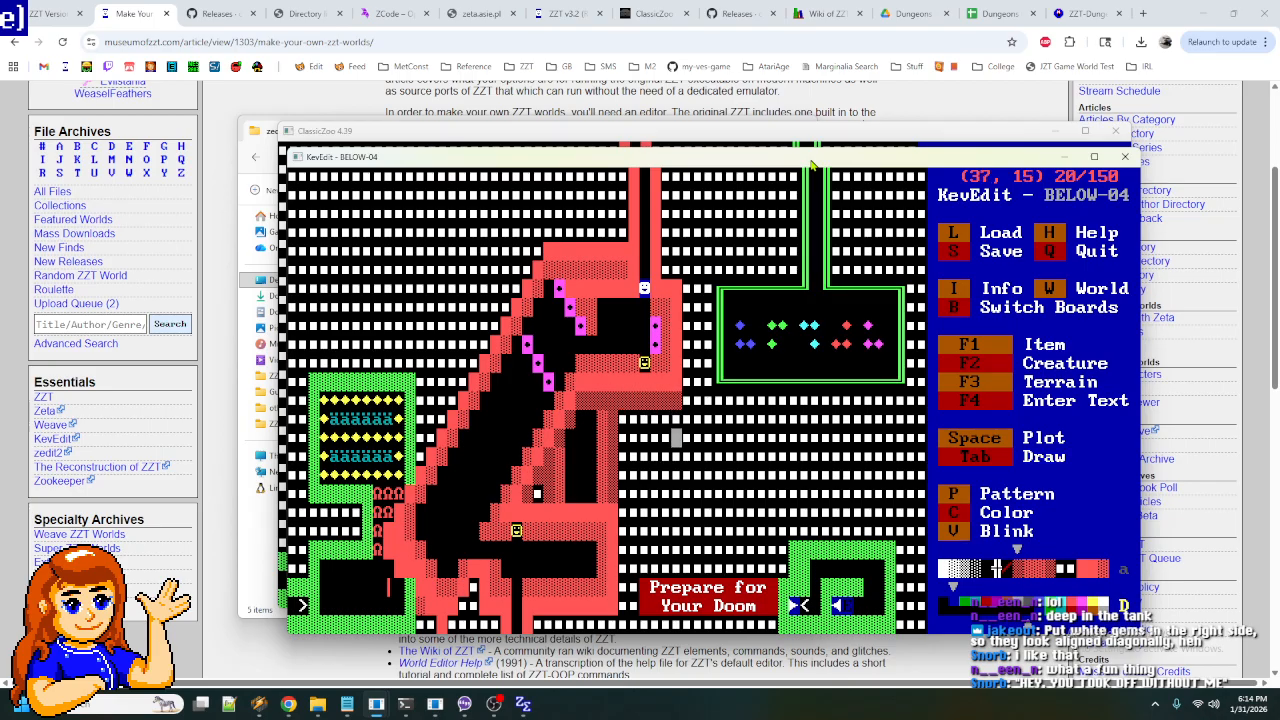
# - Cover the vertical passage and its red walls east of the inner diagonal with the white block pattern, from (32, 14) down to (24, 18)
pyautogui.press('Left')
pyautogui.press('Left')
pyautogui.press('Left')
pyautogui.press('Left')
pyautogui.press('Left')
pyautogui.press('Up')
pyautogui.press('Left')
pyautogui.press('Down')
pyautogui.press('Left')
pyautogui.press('Down')
pyautogui.press('Right')
pyautogui.press('Down')
pyautogui.press('Left')
pyautogui.press('Down')
pyautogui.press('Up')
pyautogui.press('Left')
pyautogui.press('Up')
pyautogui.press('Up')
pyautogui.press('Left')
pyautogui.press('Left')
pyautogui.press('Down')
pyautogui.press('Right')
pyautogui.press('Down')
pyautogui.press('Down')
pyautogui.press('Left')
pyautogui.press('Up')
pyautogui.press('Up')
pyautogui.press('Down')
pyautogui.press('Right')
pyautogui.press('Up')
pyautogui.press('Up')
pyautogui.press('Up')
pyautogui.press('Down')
pyautogui.press('Down')
pyautogui.press('Down')
pyautogui.press('Left')
pyautogui.press('Left')
pyautogui.press('Left')
pyautogui.press('Down')
pyautogui.press('Left')
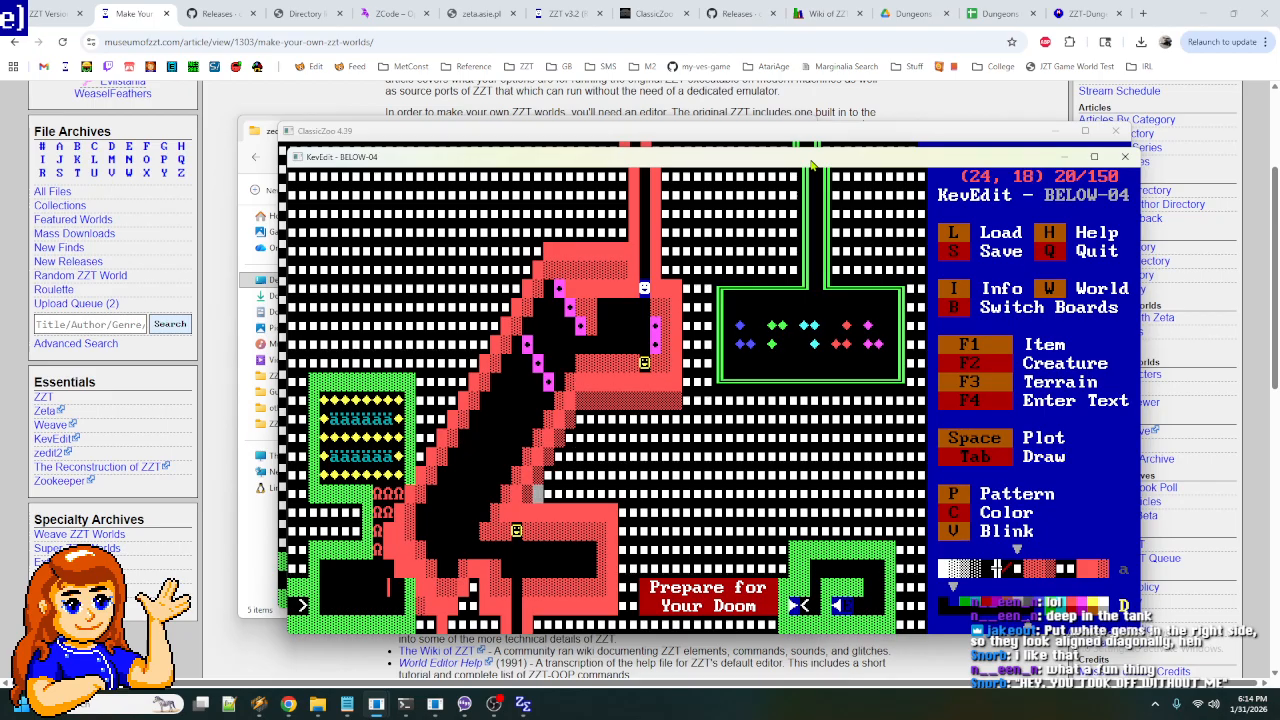
# - Close the ClassicZoo playtest window and return to the KevEdit board
pyautogui.moveTo(812, 163); pyautogui.dragTo(758, 101)
pyautogui.hotkey('alt', 't')
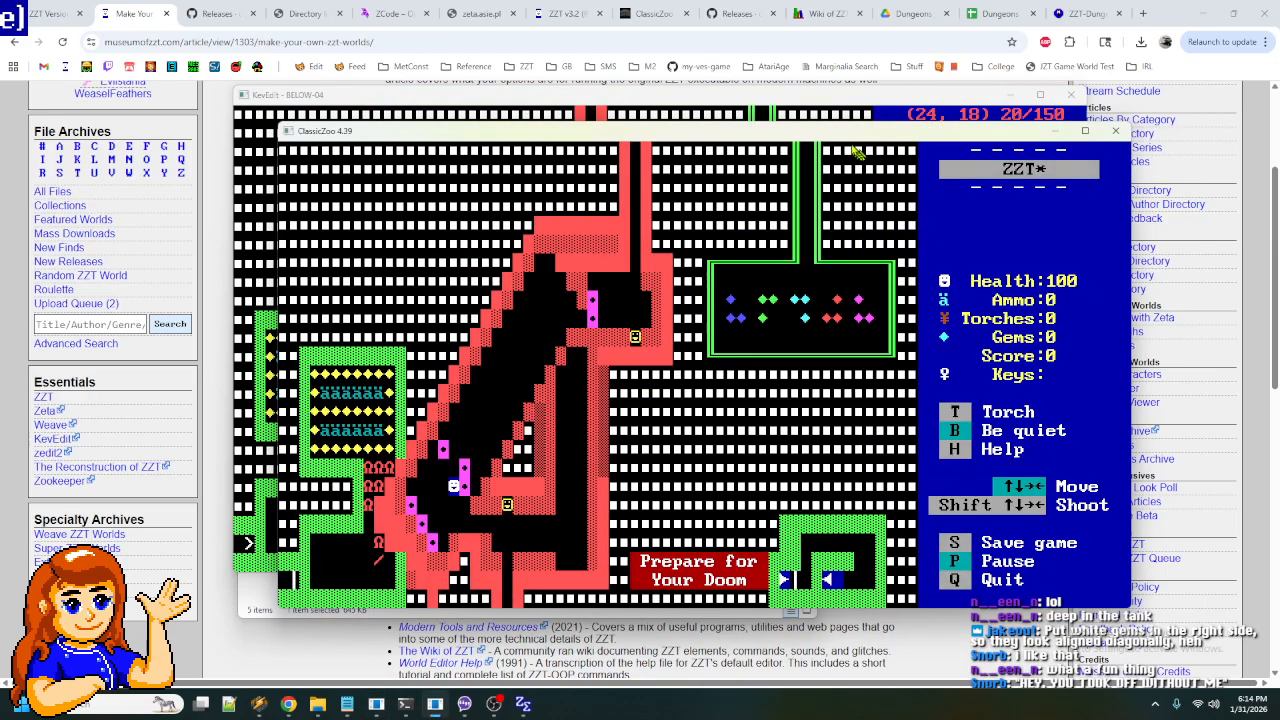
pyautogui.moveTo(848, 137); pyautogui.dragTo(788, 117)
pyautogui.hotkey('alt', 'F4')
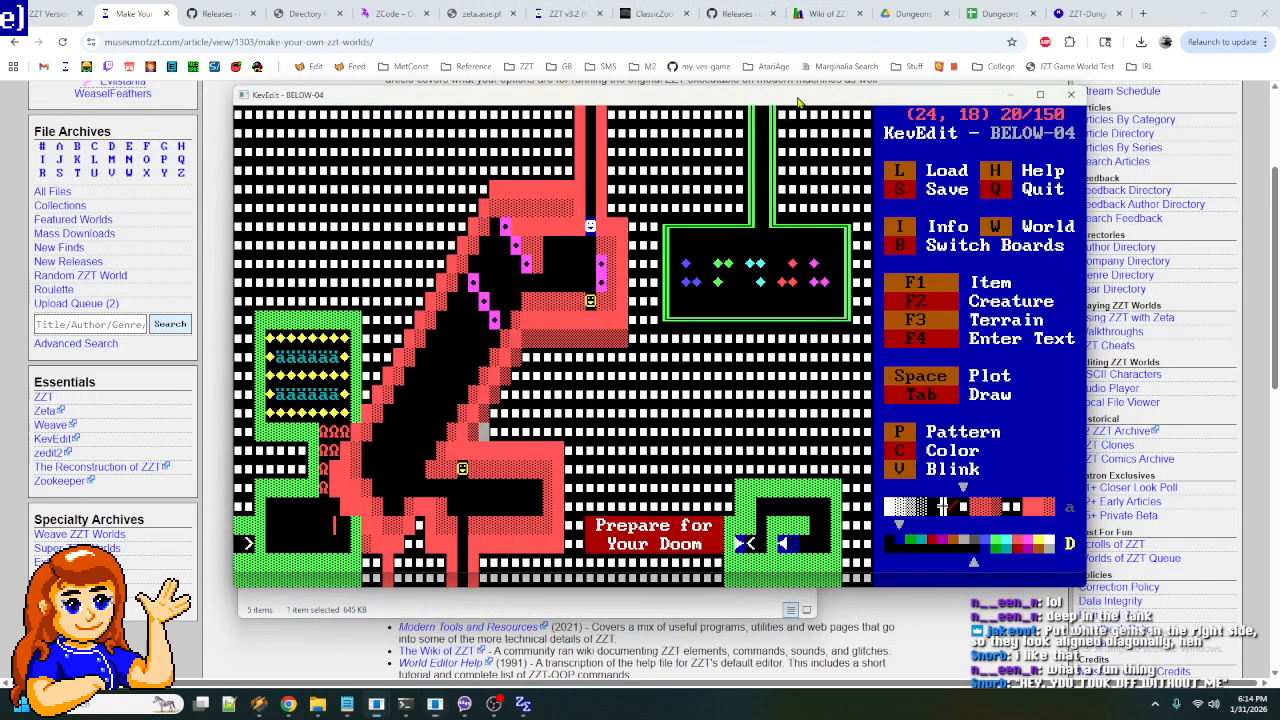
pyautogui.press('Right')
pyautogui.press('Right')
pyautogui.press('Right')
pyautogui.press('Right')
pyautogui.press('Right')
pyautogui.press('Right')
pyautogui.press('Right')
pyautogui.press('Right')
pyautogui.press('Right')
pyautogui.press('Right')
pyautogui.press('Right')
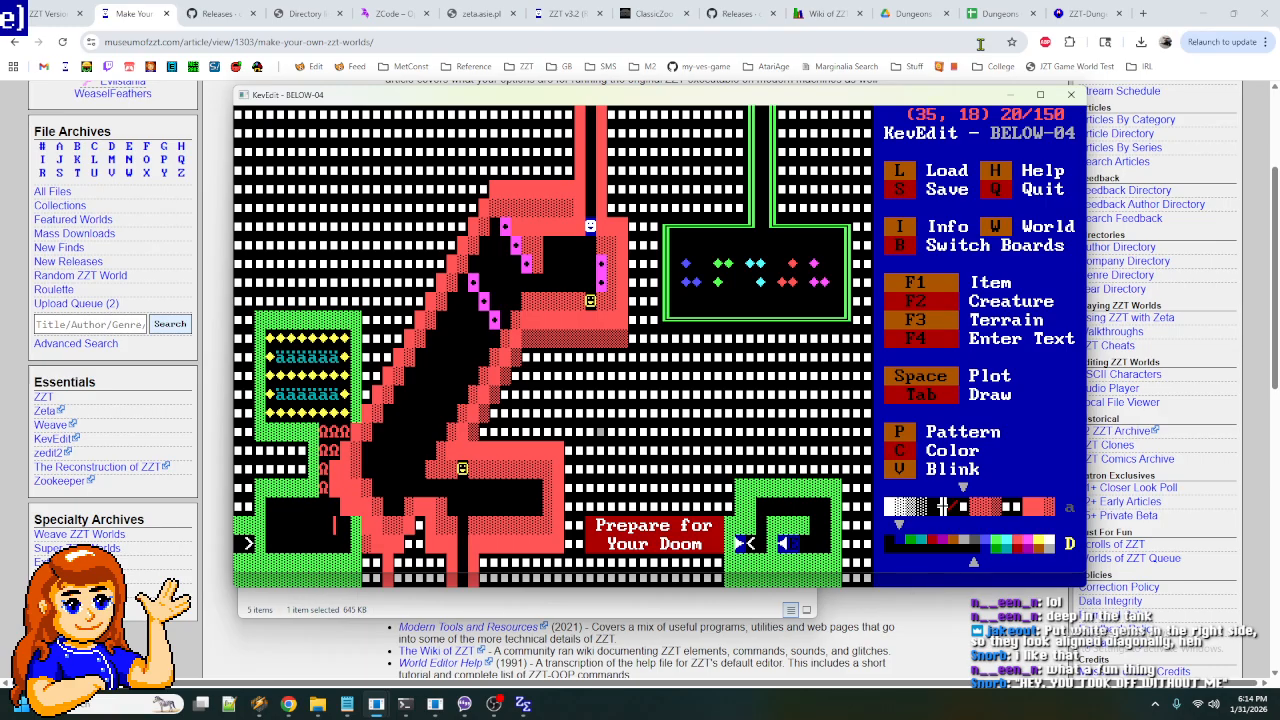
pyautogui.moveTo(889, 88); pyautogui.dragTo(891, 107)
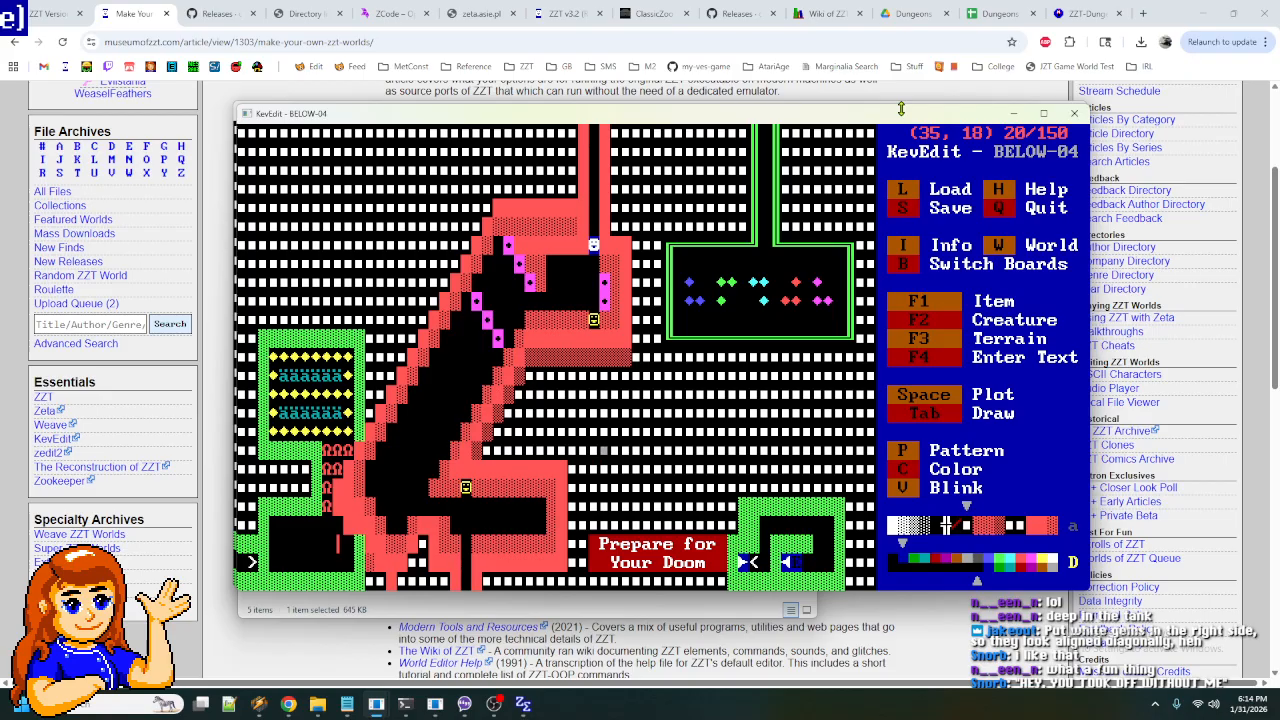
# - Place terrain tiles in different gray shades at (1, 2) and (1, 3) in the board's upper-left corner
pyautogui.press('Left')
pyautogui.press('Left')
pyautogui.press('Left')
pyautogui.press('Left')
pyautogui.press('Left')
pyautogui.press('Left')
pyautogui.press('Left')
pyautogui.press('Left')
pyautogui.press('Left')
pyautogui.press('Left')
pyautogui.press('Left')
pyautogui.press('Left')
pyautogui.press('Left')
pyautogui.press('Left')
pyautogui.press('Left')
pyautogui.press('Left')
pyautogui.press('Left')
pyautogui.press('Left')
pyautogui.press('Left')
pyautogui.press('Left')
pyautogui.press('Up')
pyautogui.press('Up')
pyautogui.press('Up')
pyautogui.press('Up')
pyautogui.press('Up')
pyautogui.press('Up')
pyautogui.press('Up')
pyautogui.press('Up')
pyautogui.press('Up')
pyautogui.press('Up')
pyautogui.press('Up')
pyautogui.press('Up')
pyautogui.press('Up')
pyautogui.press('Up')
pyautogui.press('Up')
pyautogui.press('Up')
pyautogui.press('Up')
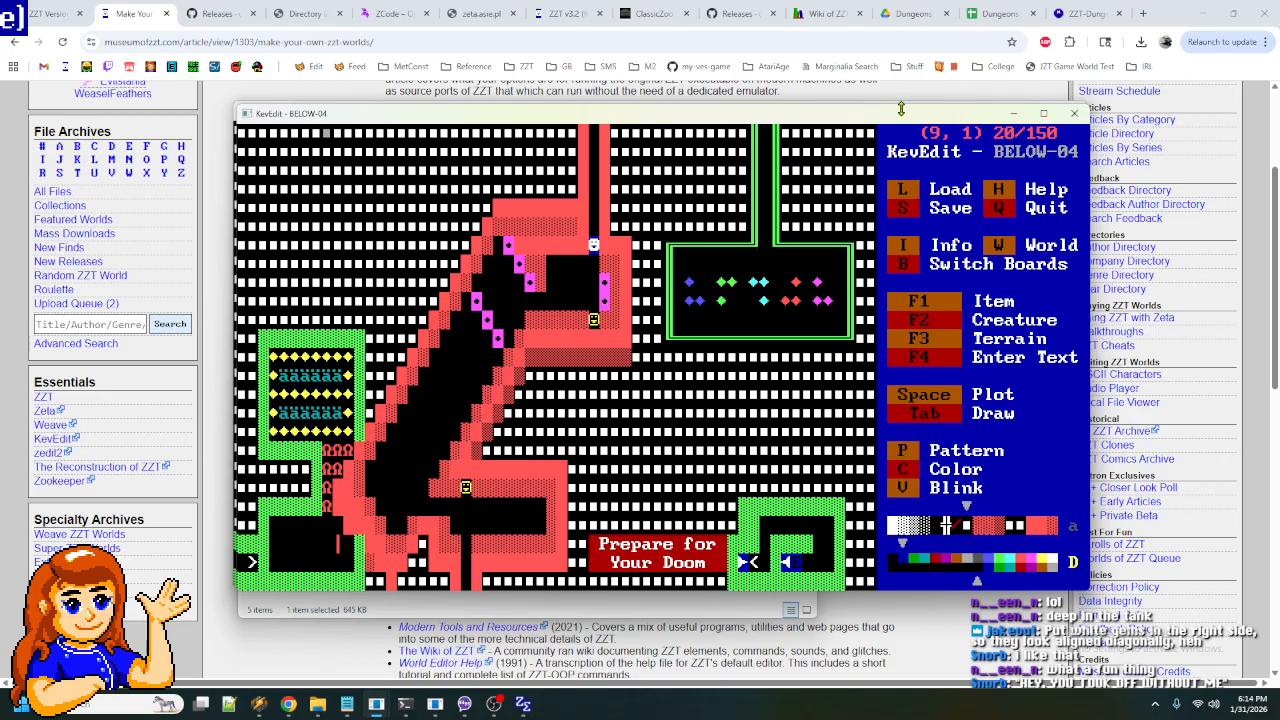
pyautogui.hotkey('ctrl', 'Right')
pyautogui.hotkey('ctrl', 'Right')
pyautogui.hotkey('ctrl', 'Right')
pyautogui.hotkey('ctrl', 'Right')
pyautogui.hotkey('ctrl', 'Right')
pyautogui.hotkey('ctrl', 'Right')
pyautogui.hotkey('ctrl', 'Right')
pyautogui.hotkey('ctrl', 'Right')
pyautogui.hotkey('ctrl', 'Right')
pyautogui.hotkey('ctrl', 'Right')
pyautogui.hotkey('ctrl', 'Right')
pyautogui.hotkey('ctrl', 'Right')
pyautogui.hotkey('ctrl', 'Right')
pyautogui.hotkey('ctrl', 'Right')
pyautogui.hotkey('ctrl', 'Right')
pyautogui.hotkey('ctrl', 'Right')
pyautogui.hotkey('ctrl', 'Right')
pyautogui.hotkey('ctrl', 'Right')
pyautogui.hotkey('ctrl', 'Right')
pyautogui.hotkey('ctrl', 'Right')
pyautogui.hotkey('ctrl', 'Right')
pyautogui.press('Left')
pyautogui.press('Left')
pyautogui.press('Left')
pyautogui.press('Left')
pyautogui.press('Left')
pyautogui.press('Left')
pyautogui.press('Left')
pyautogui.press('Left')
pyautogui.hotkey('ctrl', 'Right')
pyautogui.press('Down')
pyautogui.press('F1')
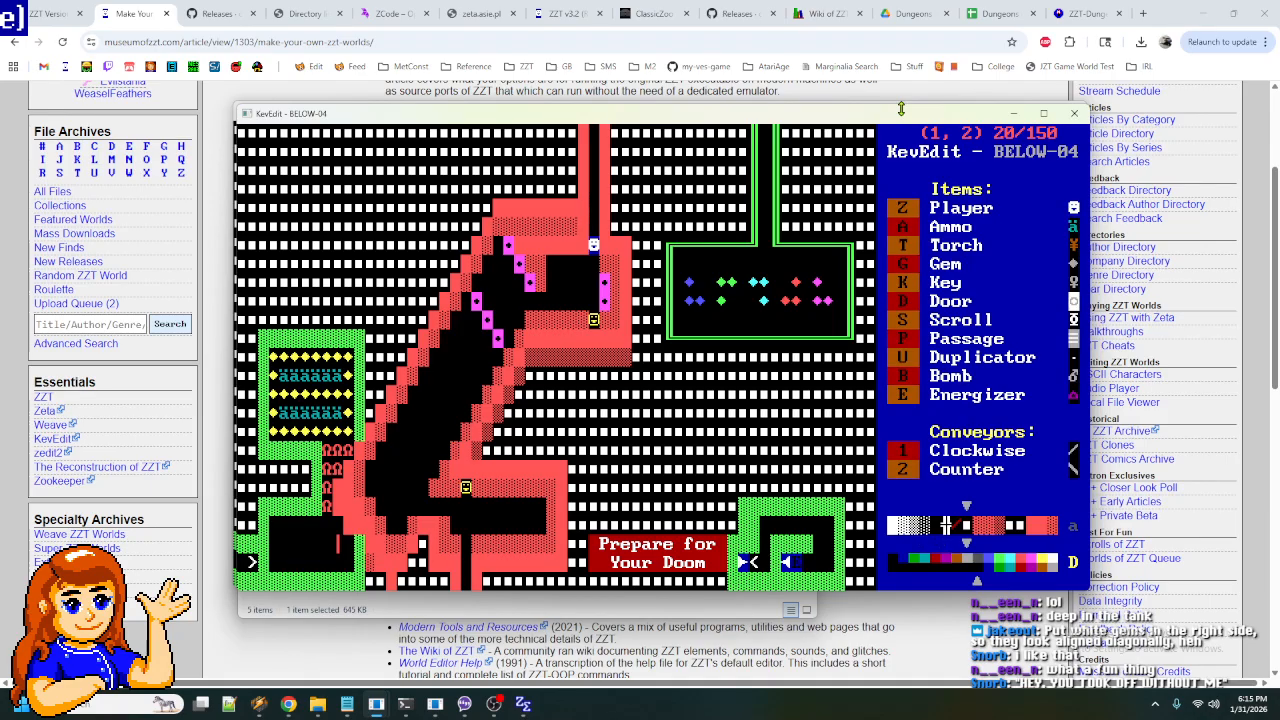
pyautogui.press('Escape')
pyautogui.press('F3')
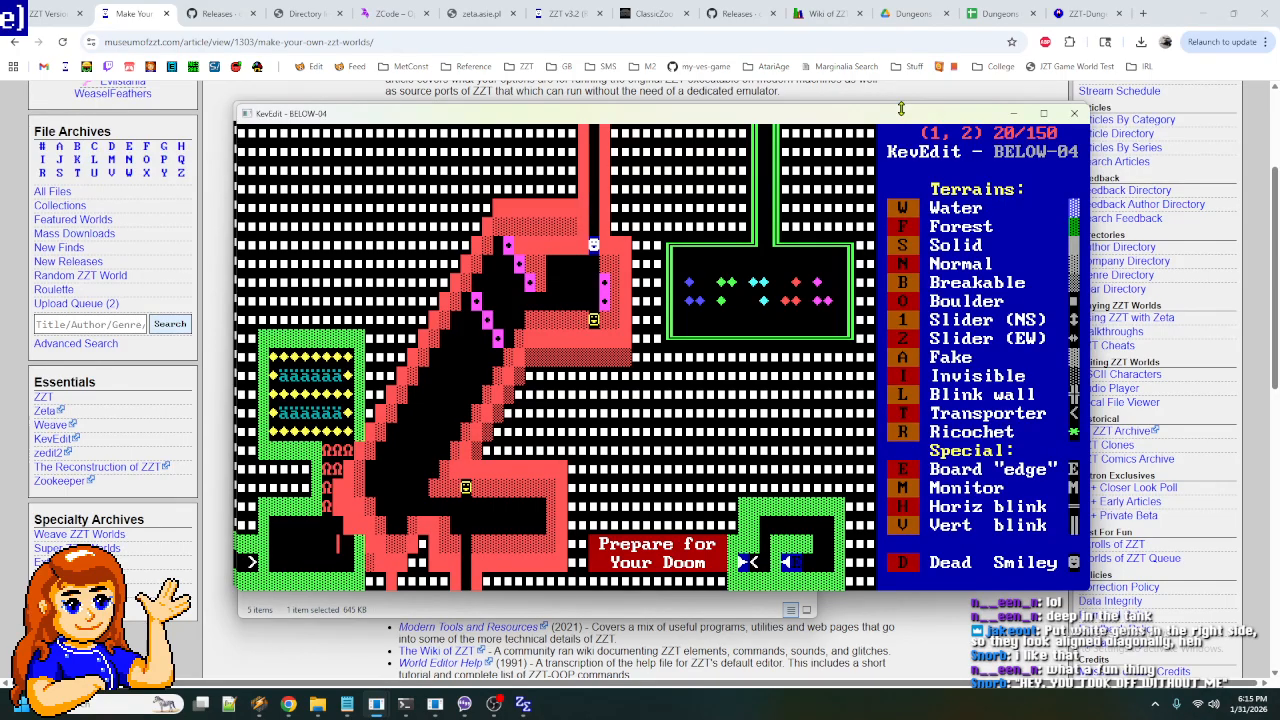
pyautogui.press('Escape')
pyautogui.press('Down')
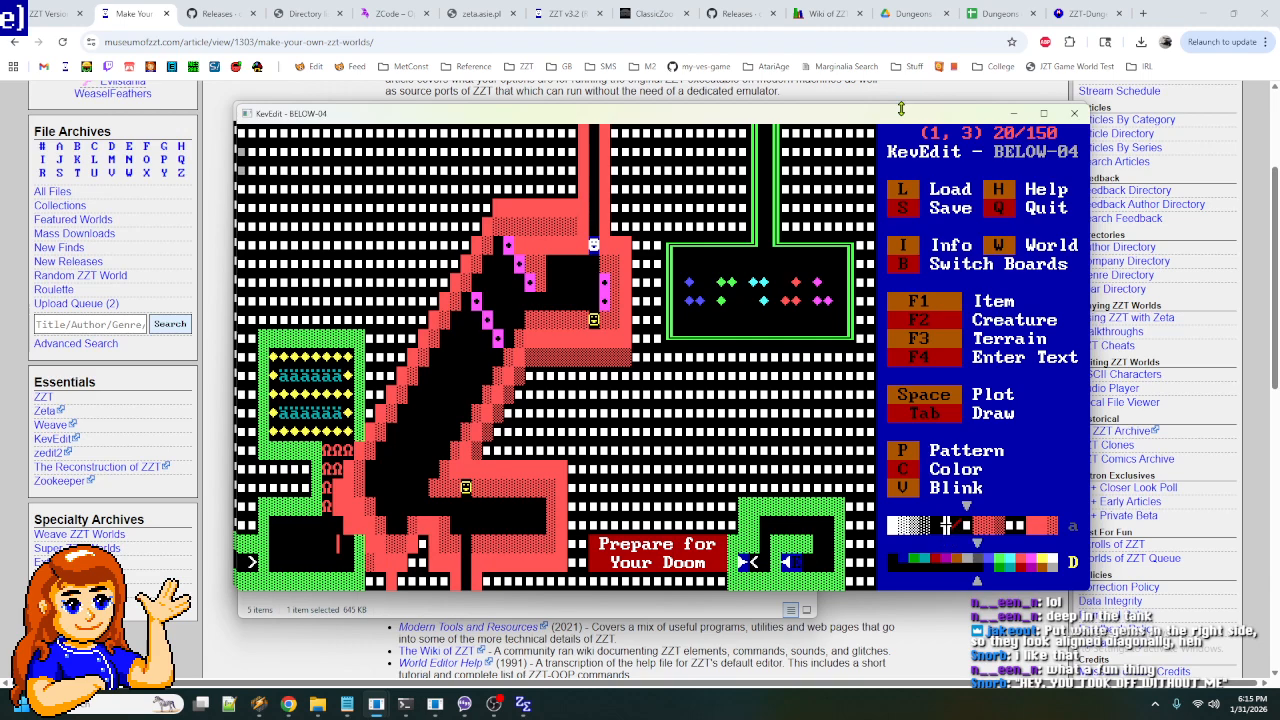
pyautogui.press('F3')
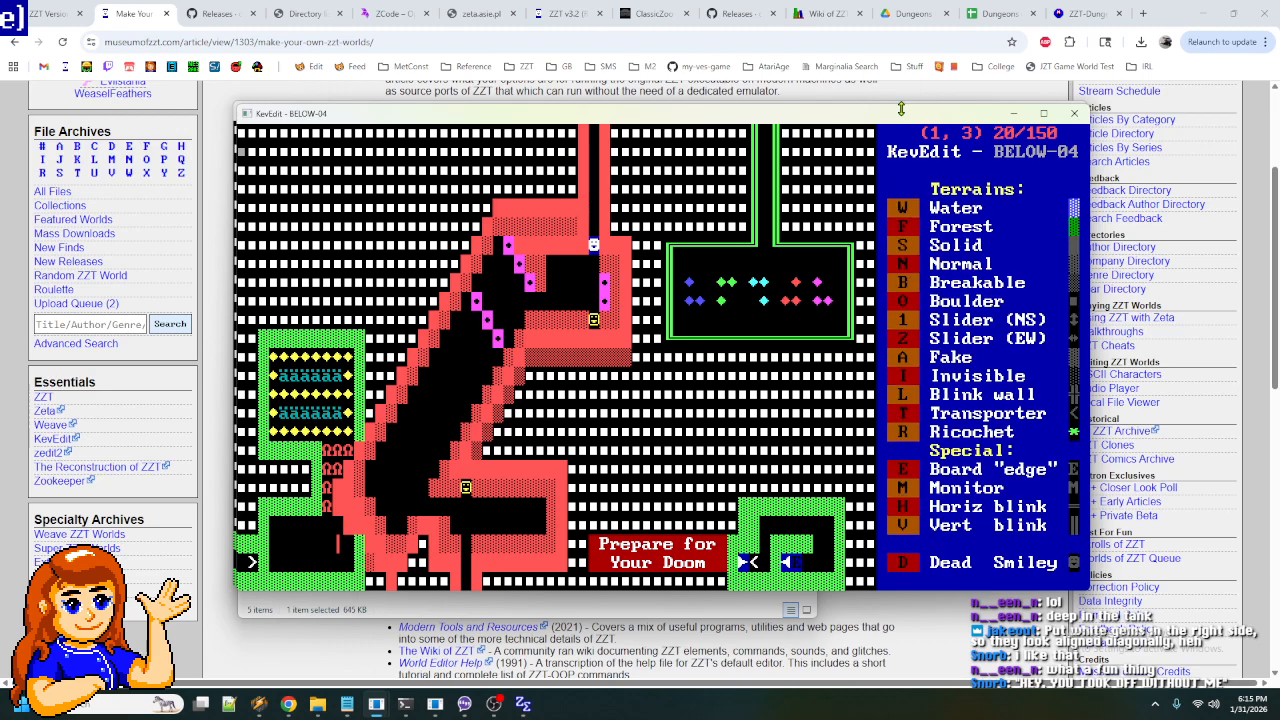
pyautogui.press('Escape')
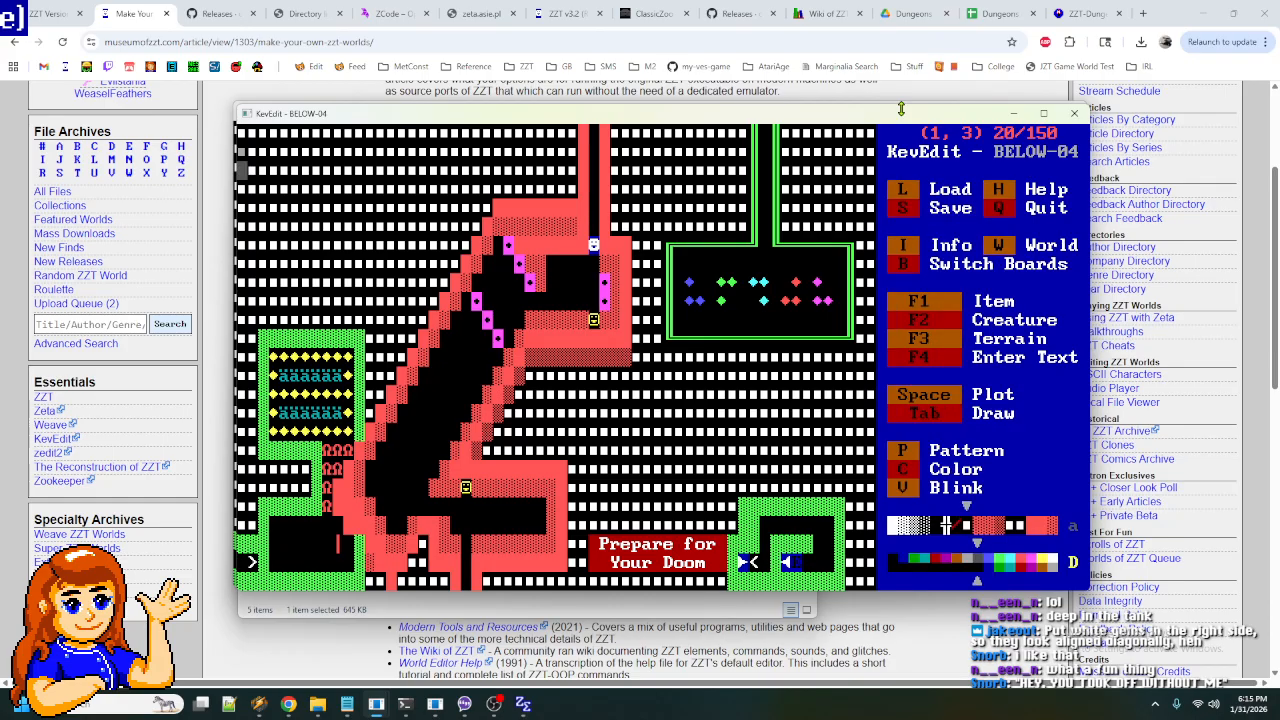
# - Store the block tiles from (1, 1) to (1, 3) in the pattern buffer
pyautogui.press('Up')
pyautogui.press('Up')
pyautogui.press('Down')
pyautogui.press('Down')
pyautogui.press('Up')
pyautogui.press('Up')
pyautogui.press('Up')
pyautogui.press('Down')
pyautogui.press('Down')
pyautogui.press('Right')
pyautogui.press('Up')
pyautogui.press('Up')
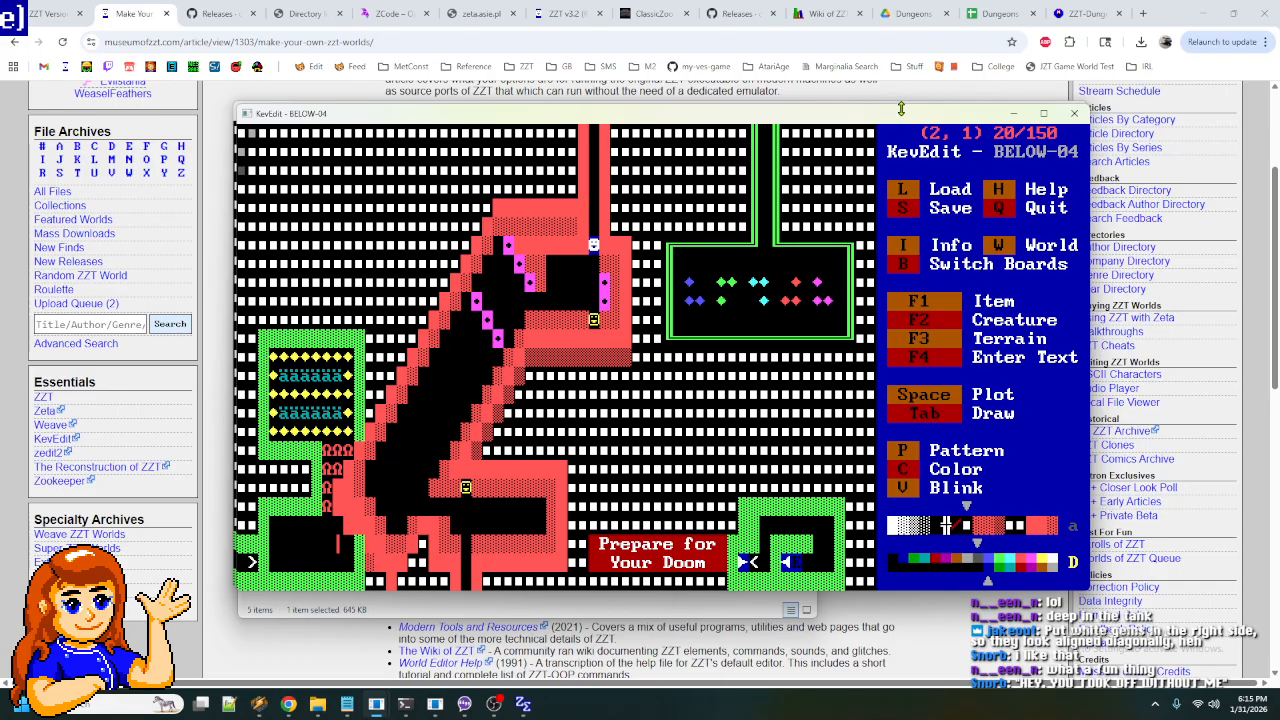
pyautogui.press('c')
pyautogui.press('c')
pyautogui.press('Left')
pyautogui.press('Down')
pyautogui.press('p')
pyautogui.press('Down')
pyautogui.press('p')
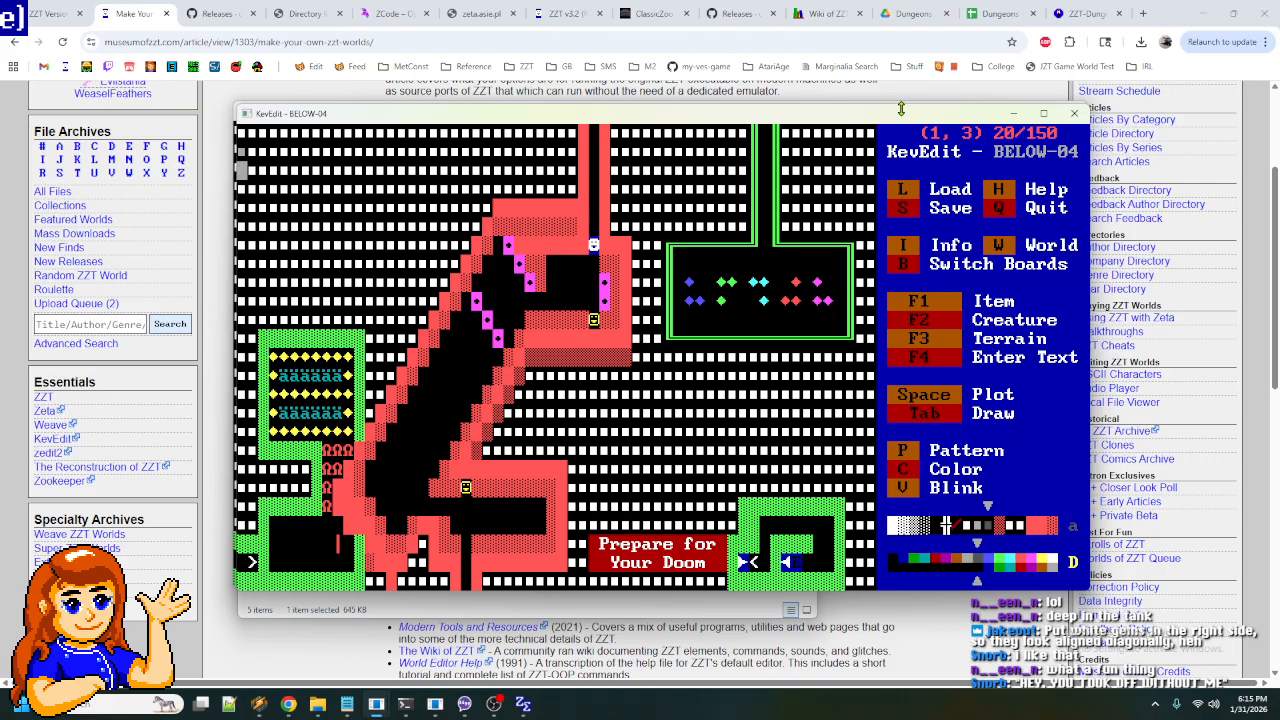
# - Reduce the pattern buffer to its first three block entries, dropping the leftover red wall patterns
pyautogui.press('-')
pyautogui.press('-')
pyautogui.press('-')
pyautogui.press('-')
pyautogui.press('-')
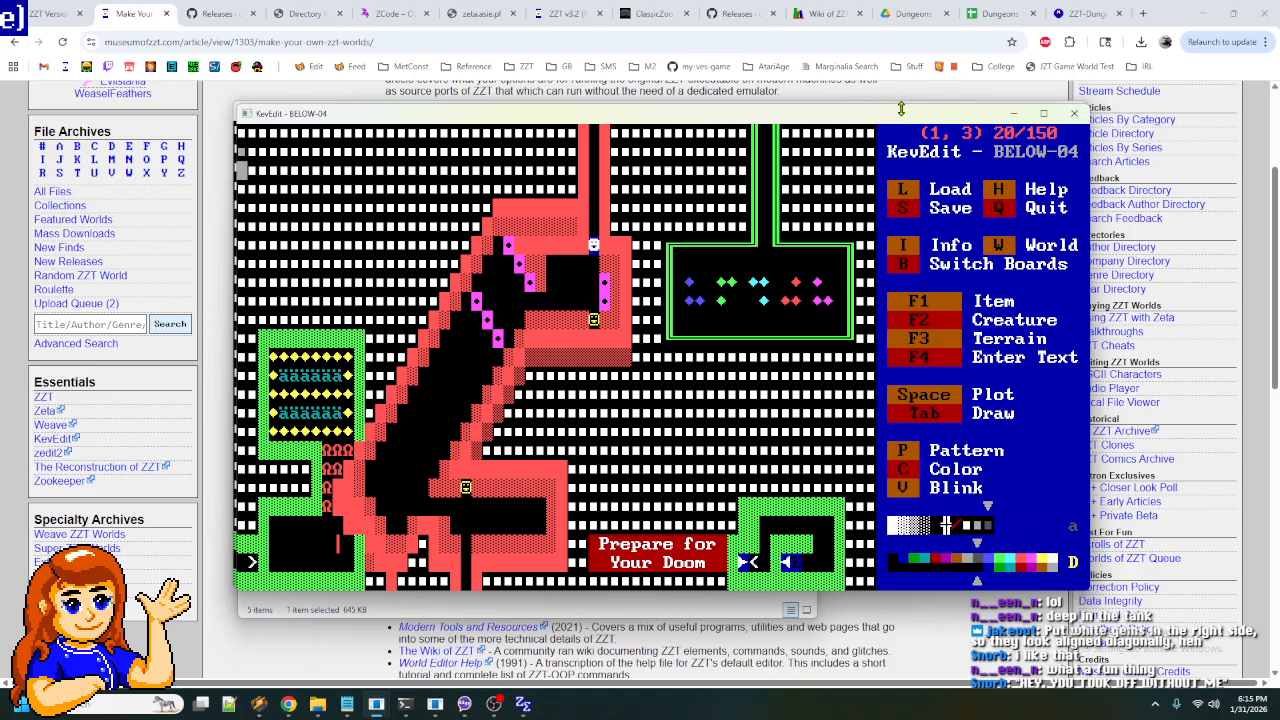
# - Start a gradient with the buffered block patterns and flood-select the white block background around (39, 15) as its area
pyautogui.press('Down')
pyautogui.press('Down')
pyautogui.press('Down')
pyautogui.press('Down')
pyautogui.press('Down')
pyautogui.press('Down')
pyautogui.press('Down')
pyautogui.press('Down')
pyautogui.press('Down')
pyautogui.press('Down')
pyautogui.press('Right')
pyautogui.press('Right')
pyautogui.press('Right')
pyautogui.press('Right')
pyautogui.press('Right')
pyautogui.press('Right')
pyautogui.press('Right')
pyautogui.press('Right')
pyautogui.press('Right')
pyautogui.press('Right')
pyautogui.press('Right')
pyautogui.press('Right')
pyautogui.press('Right')
pyautogui.press('Right')
pyautogui.press('Right')
pyautogui.press('Right')
pyautogui.press('Right')
pyautogui.press('Right')
pyautogui.press('Right')
pyautogui.press('Right')
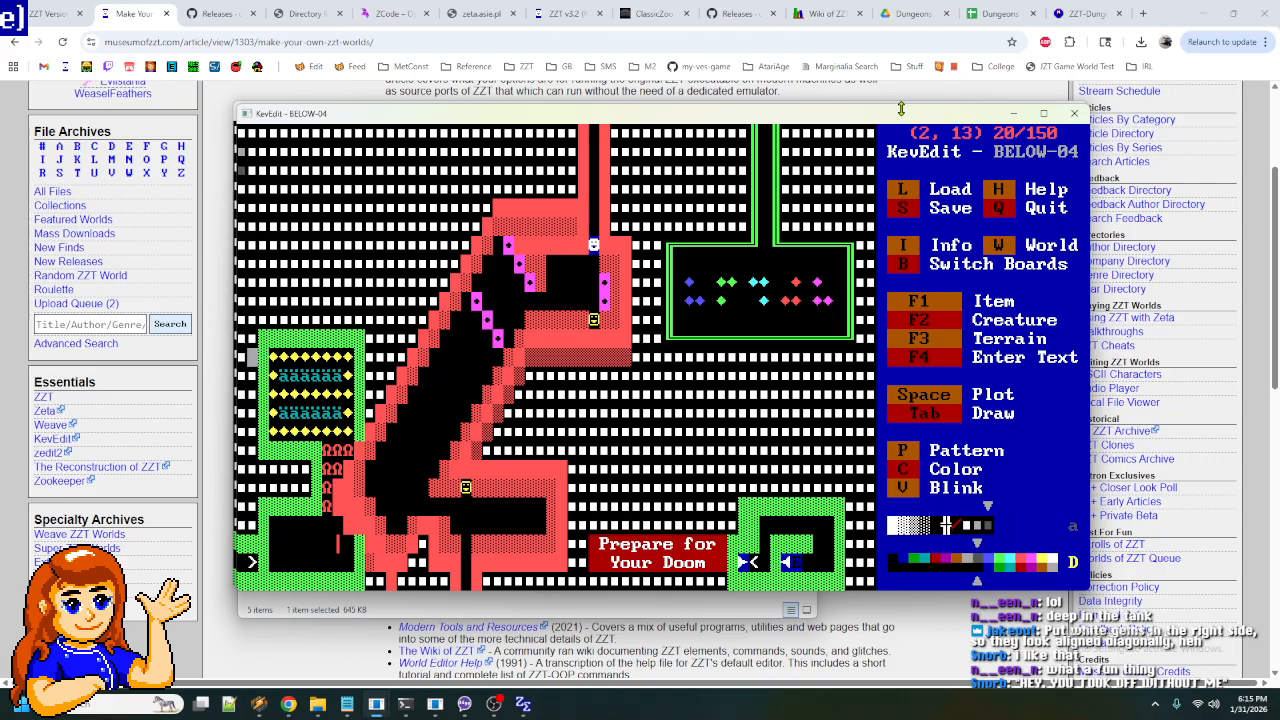
pyautogui.press('Right')
pyautogui.press('Right')
pyautogui.press('Right')
pyautogui.press('Right')
pyautogui.press('Right')
pyautogui.press('Right')
pyautogui.press('Right')
pyautogui.press('Right')
pyautogui.press('Right')
pyautogui.press('Right')
pyautogui.press('Right')
pyautogui.press('Right')
pyautogui.press('Right')
pyautogui.press('Right')
pyautogui.press('Right')
pyautogui.press('Right')
pyautogui.press('Right')
pyautogui.press('Right')
pyautogui.press('Right')
pyautogui.press('Down')
pyautogui.press('Down')
pyautogui.press('Left')
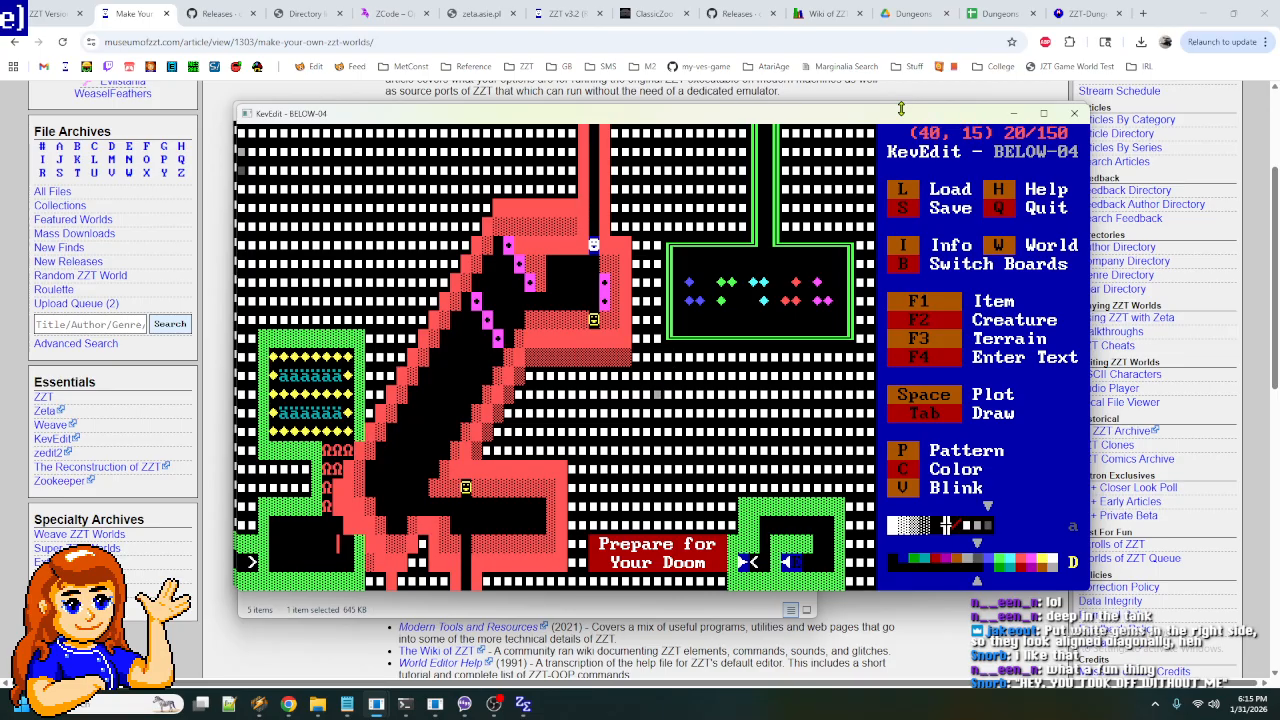
pyautogui.press('p')
pyautogui.press('p')
pyautogui.press('Up')
pyautogui.press('Down')
pyautogui.press('Left')
pyautogui.press('Up')
pyautogui.press('Down')
pyautogui.press('g')
pyautogui.press('f')
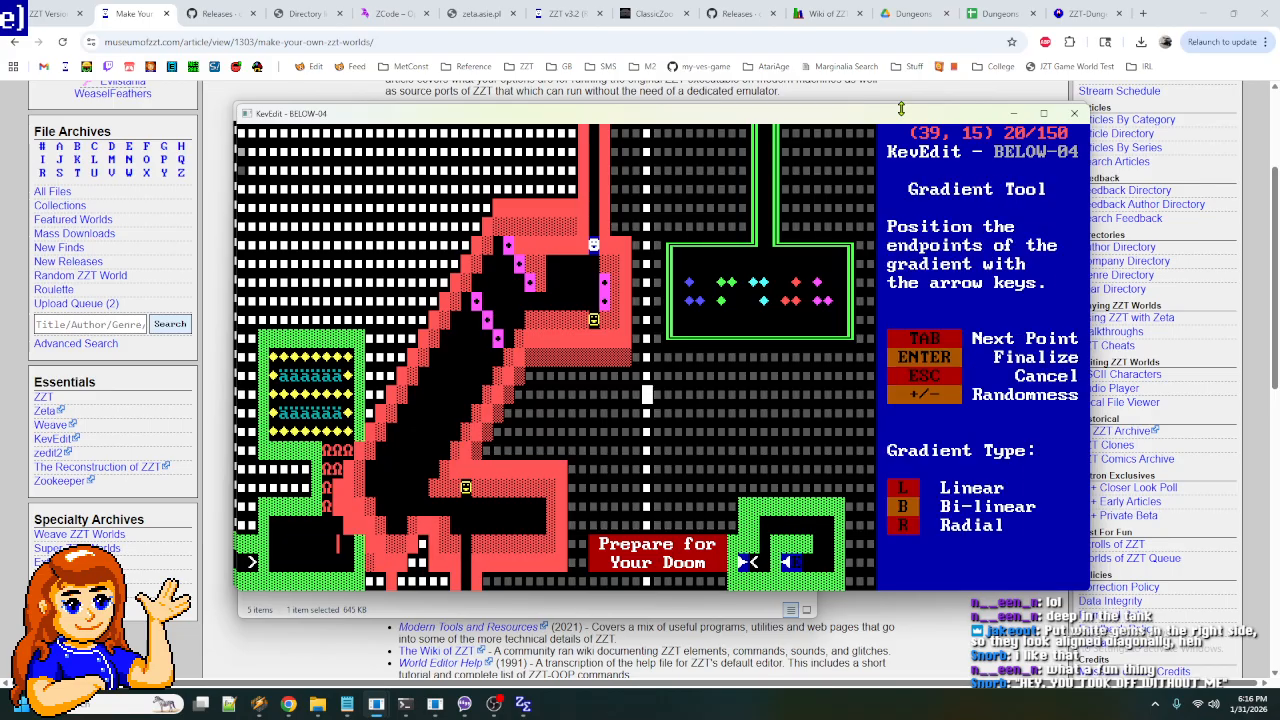
# - Run the gradient vertically along column 39 from near the board's upper edge to row 25, with some randomness in the shading
pyautogui.press('Up')
pyautogui.press('Down')
pyautogui.press('Down')
pyautogui.press('Down')
pyautogui.press('Down')
pyautogui.press('Down')
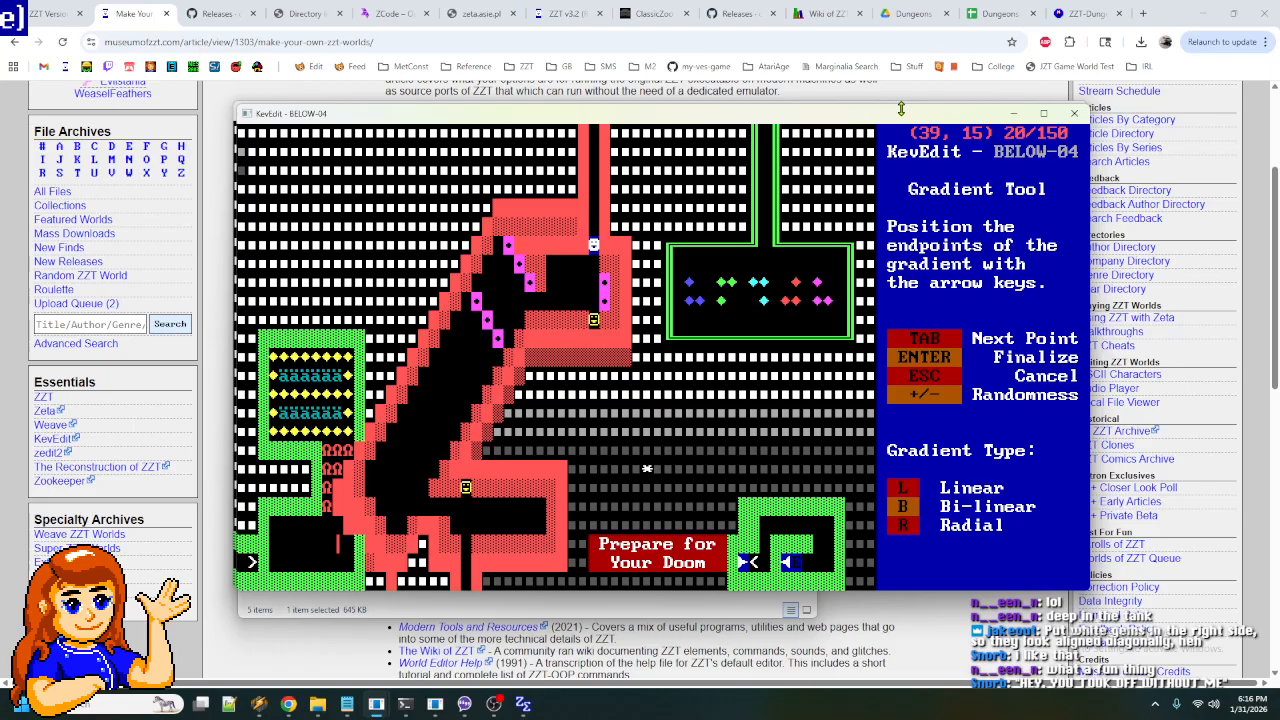
pyautogui.press('Up')
pyautogui.press('Up')
pyautogui.press('Up')
pyautogui.press('Up')
pyautogui.press('Up')
pyautogui.press('Up')
pyautogui.press('Up')
pyautogui.press('Up')
pyautogui.press('Up')
pyautogui.press('Up')
pyautogui.press('Up')
pyautogui.press('Up')
pyautogui.press('Up')
pyautogui.press('Up')
pyautogui.press('Up')
pyautogui.press('Tab')
pyautogui.press('Down')
pyautogui.press('Down')
pyautogui.press('Down')
pyautogui.press('Down')
pyautogui.press('Down')
pyautogui.press('Down')
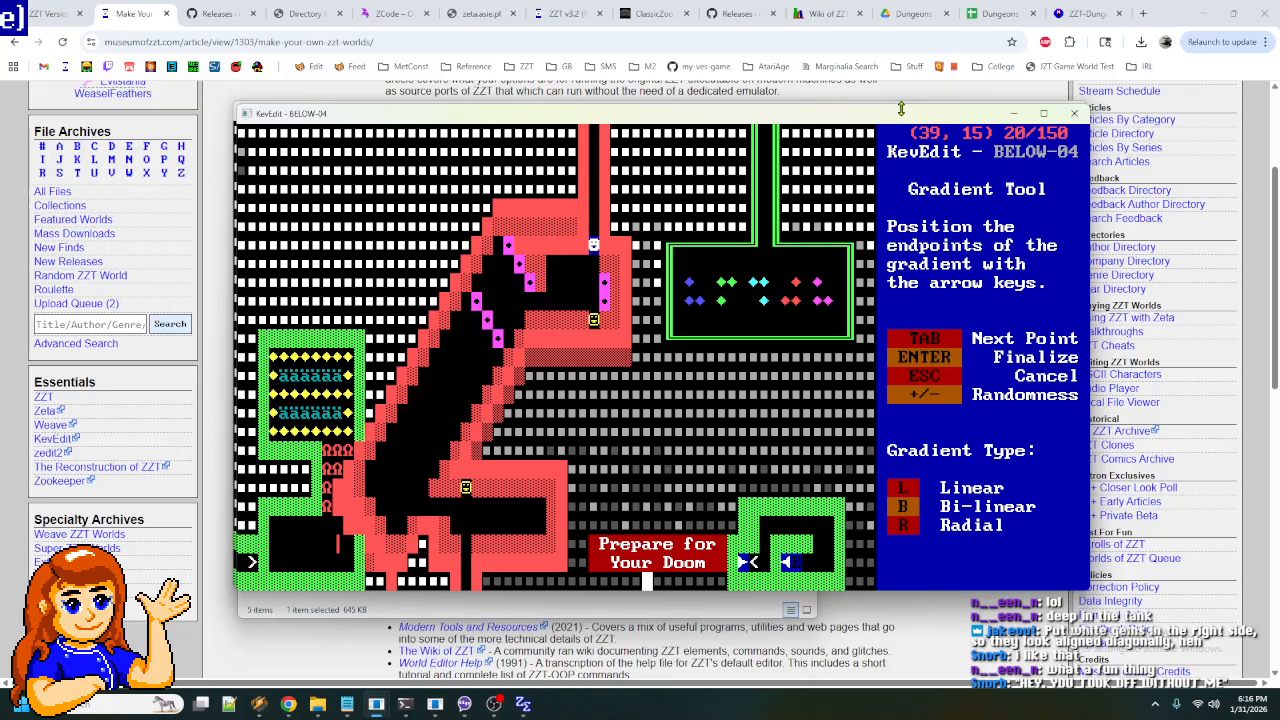
# - Shorten the gradient so its lower endpoint sits at row 18, and finalize it
pyautogui.press('Up')
pyautogui.press('Up')
pyautogui.press('Up')
pyautogui.press('Up')
pyautogui.press('Up')
pyautogui.press('Up')
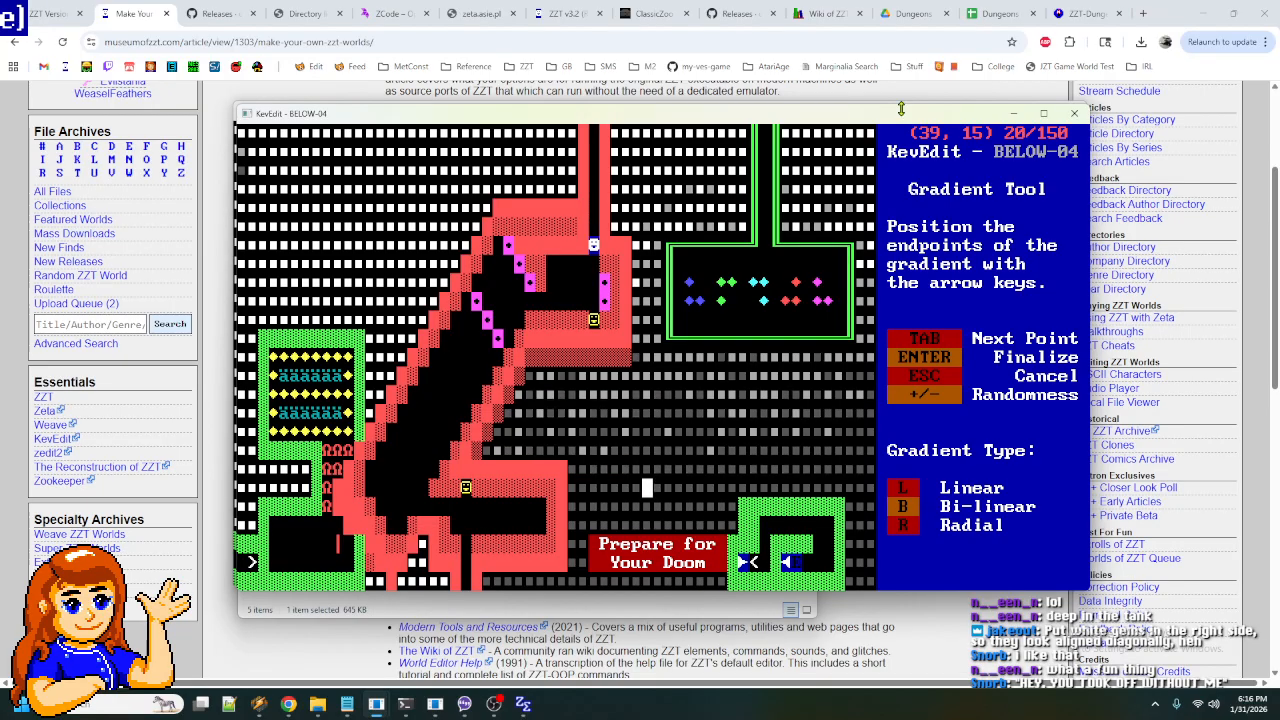
pyautogui.press('Up')
pyautogui.press('Up')
pyautogui.press('Up')
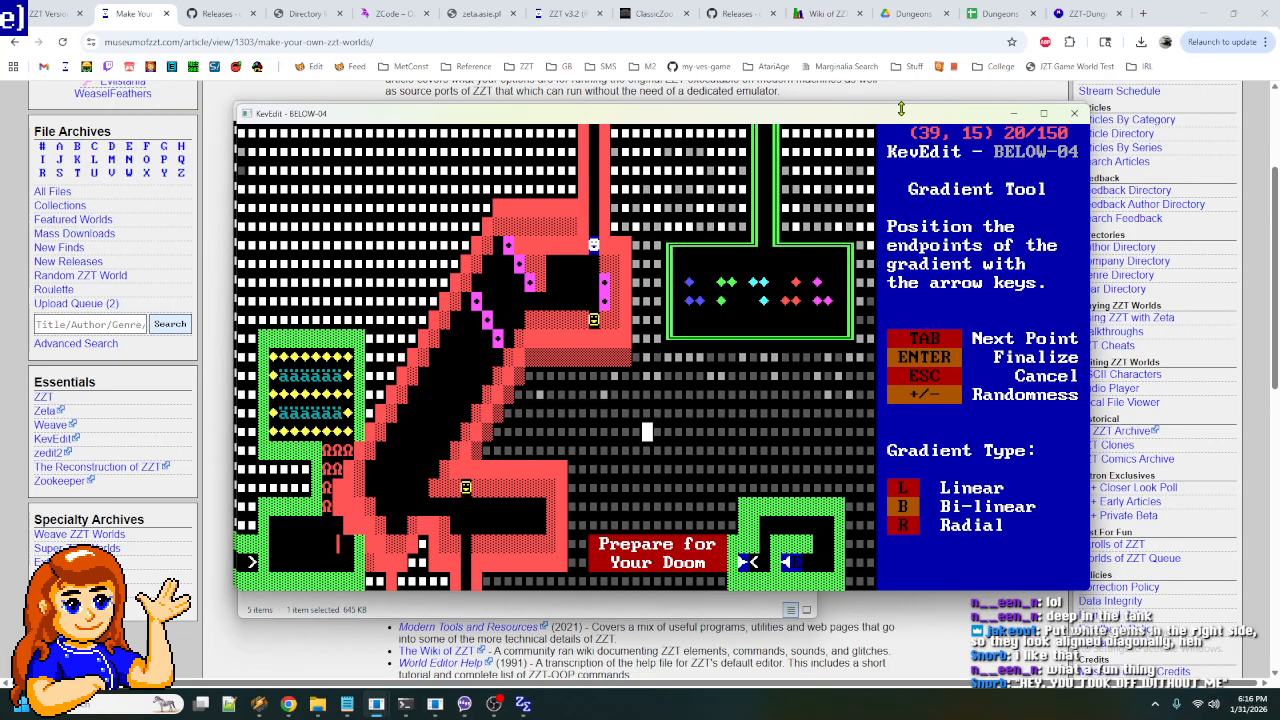
pyautogui.press('Down')
pyautogui.press('Down')
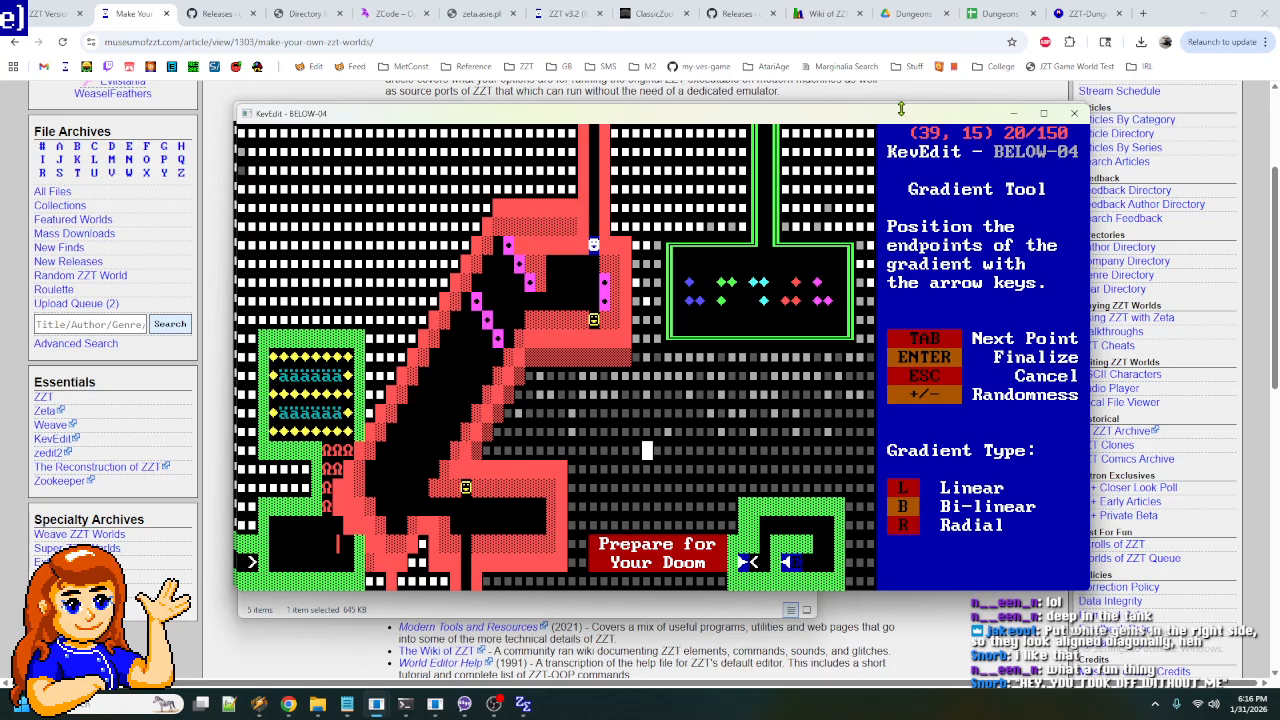
pyautogui.press('Return')
# - Start another gradient and flood-select the white block background on the far side of the red chamber from (1, 18)
pyautogui.press('Left')
pyautogui.press('Left')
pyautogui.press('Left')
pyautogui.press('Left')
pyautogui.press('Left')
pyautogui.press('Left')
pyautogui.press('Left')
pyautogui.press('Left')
pyautogui.press('Left')
pyautogui.press('Left')
pyautogui.press('Left')
pyautogui.press('Left')
pyautogui.press('Left')
pyautogui.press('Left')
pyautogui.press('Left')
pyautogui.press('Left')
pyautogui.press('Left')
pyautogui.press('Left')
pyautogui.press('Left')
pyautogui.press('Left')
pyautogui.press('Left')
pyautogui.press('Left')
pyautogui.press('Left')
pyautogui.press('Left')
pyautogui.press('Left')
pyautogui.press('Left')
pyautogui.press('Left')
pyautogui.press('Left')
pyautogui.press('Left')
pyautogui.press('Left')
pyautogui.press('Left')
pyautogui.press('Left')
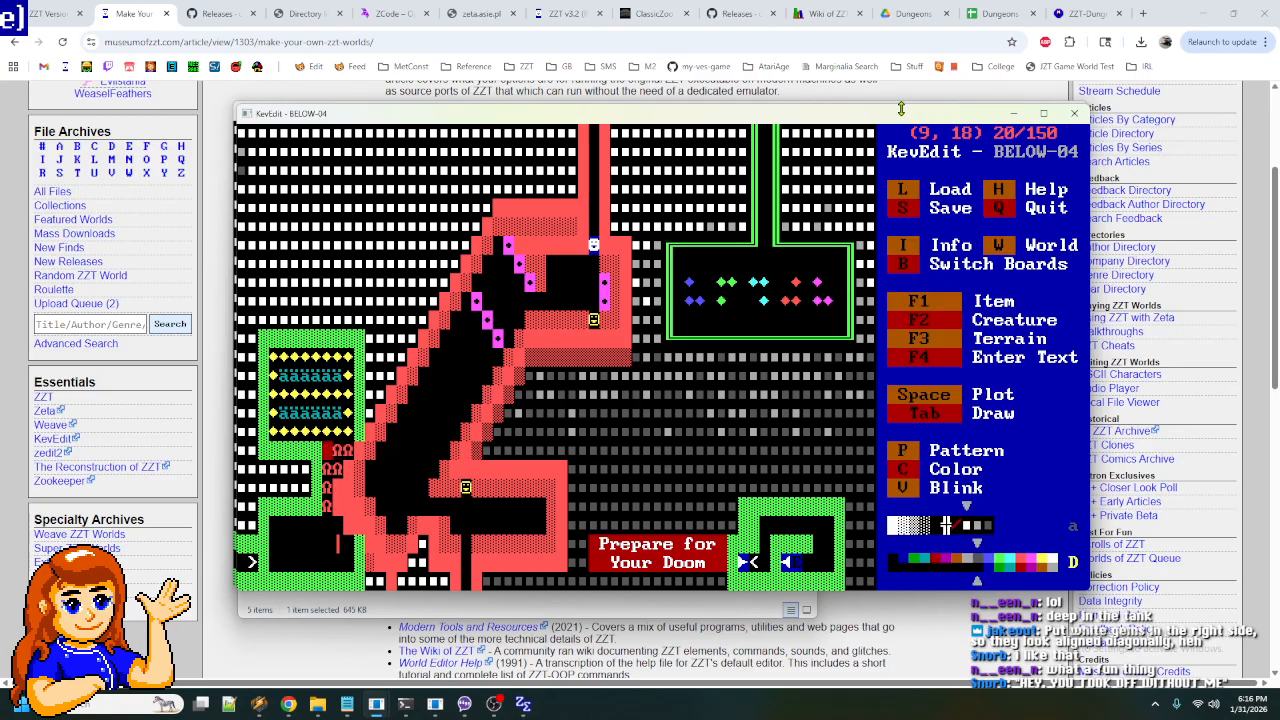
pyautogui.press('g')
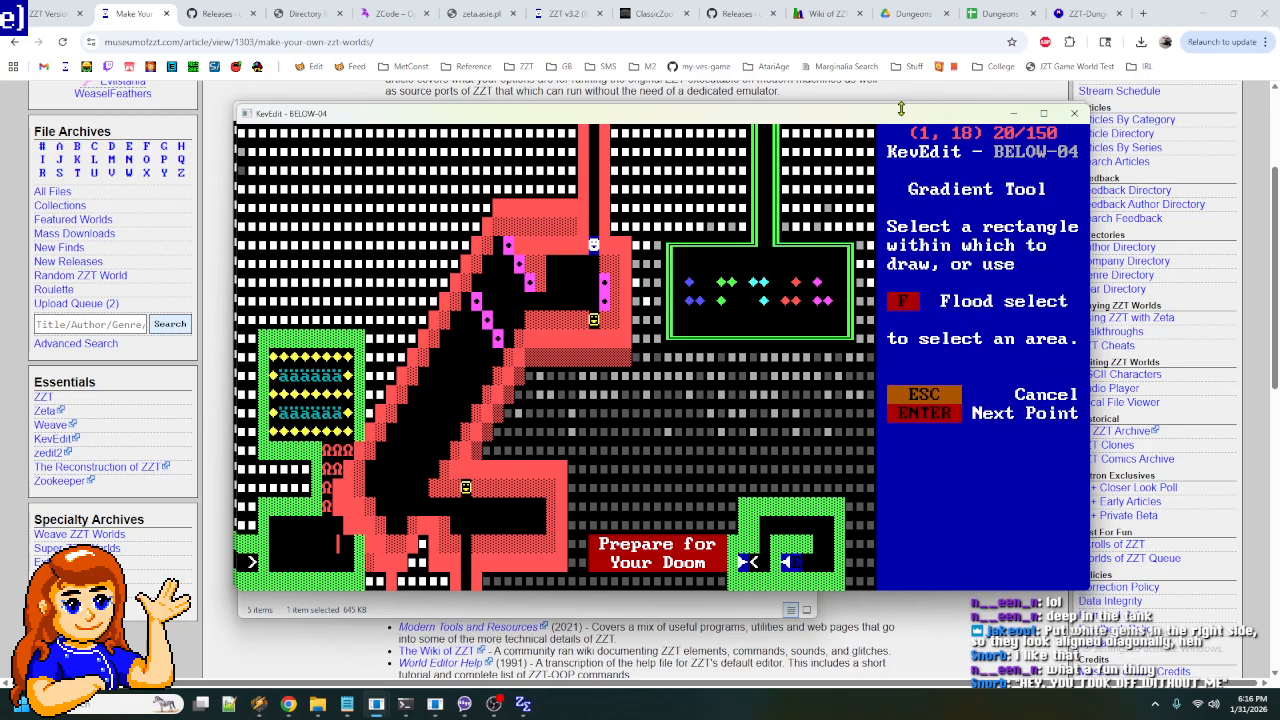
pyautogui.press('f')
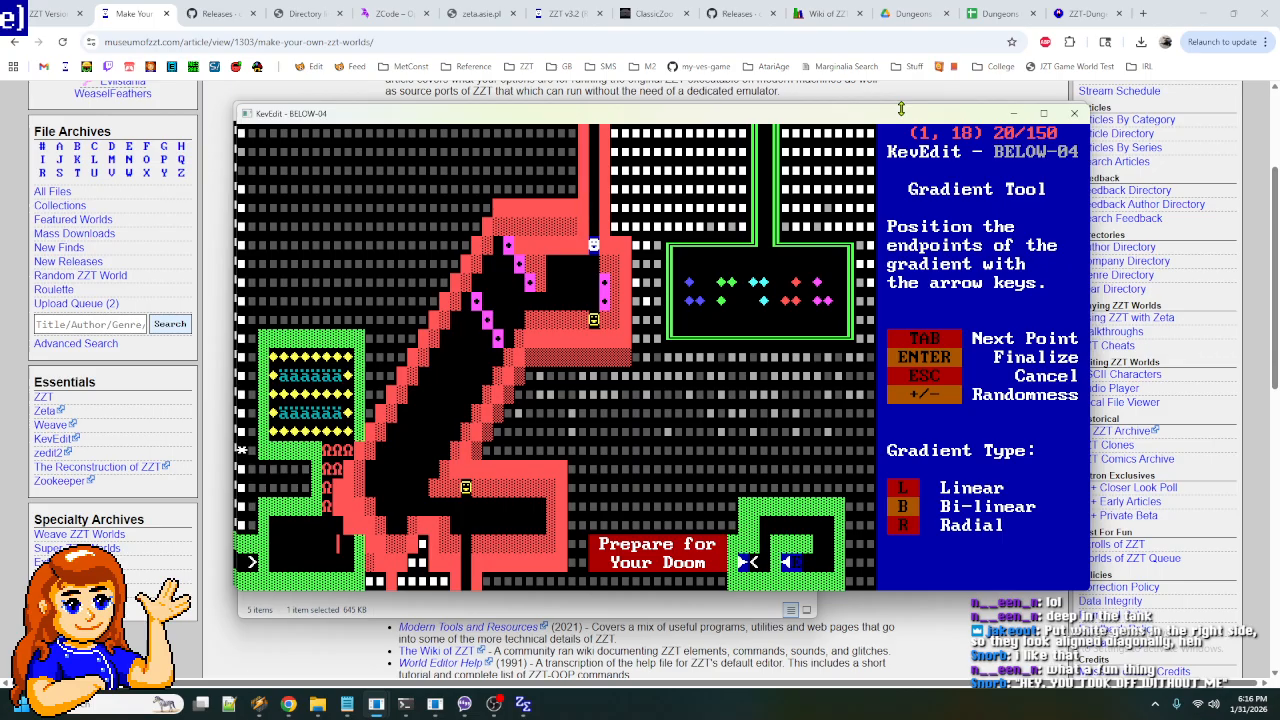
# - Run the gradient vertically along column 1, from near the board's upper edge down to row 18
pyautogui.press('Up')
pyautogui.press('Up')
pyautogui.press('Up')
pyautogui.press('Up')
pyautogui.press('Up')
pyautogui.press('Up')
pyautogui.press('Up')
pyautogui.press('Up')
pyautogui.press('Up')
pyautogui.press('Up')
pyautogui.press('Up')
pyautogui.press('Up')
pyautogui.press('Up')
pyautogui.press('Up')
pyautogui.press('Up')
pyautogui.press('Tab')
pyautogui.press('Up')
pyautogui.press('Up')
pyautogui.press('Down')
pyautogui.press('Down')
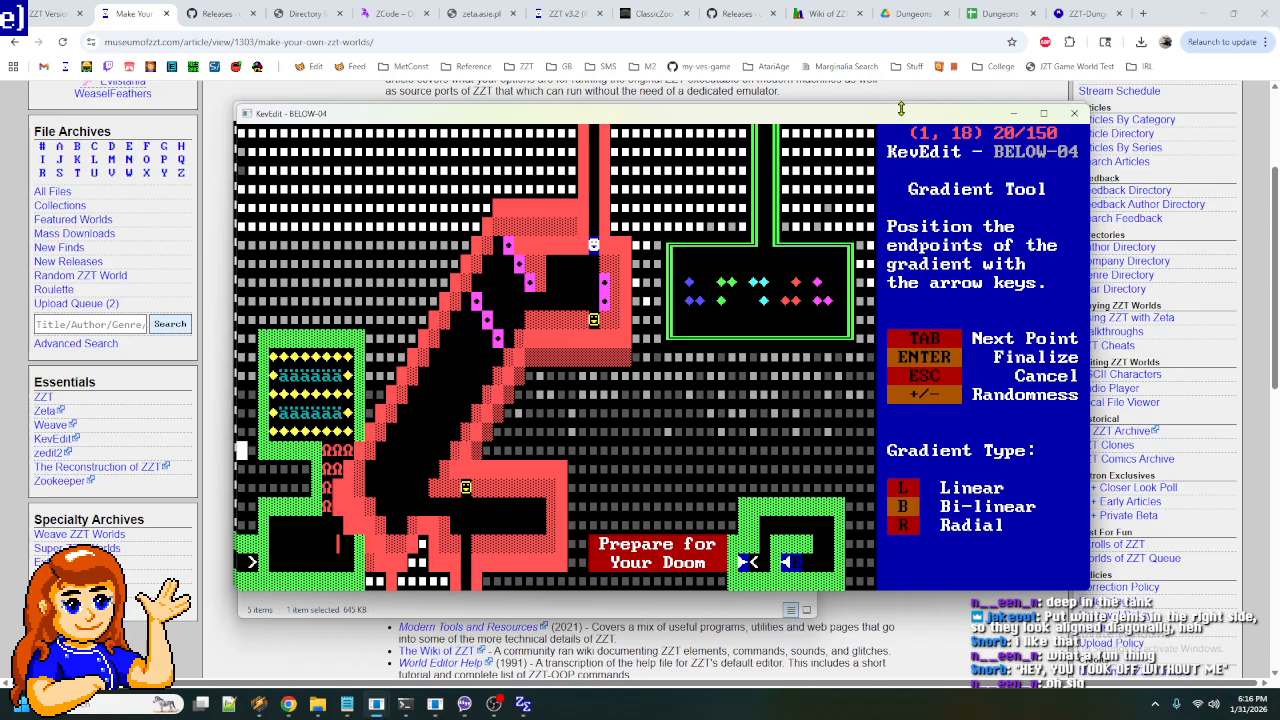
# - Adjust the gradient so its upper endpoint sits at row 4 of column 1, and finalize it
pyautogui.press('Up')
pyautogui.press('Up')
pyautogui.press('Up')
pyautogui.press('Up')
pyautogui.press('Up')
pyautogui.press('Up')
pyautogui.press('Up')
pyautogui.press('Up')
pyautogui.press('Up')
pyautogui.press('Up')
pyautogui.press('Up')
pyautogui.press('Up')
pyautogui.press('Up')
pyautogui.press('Up')
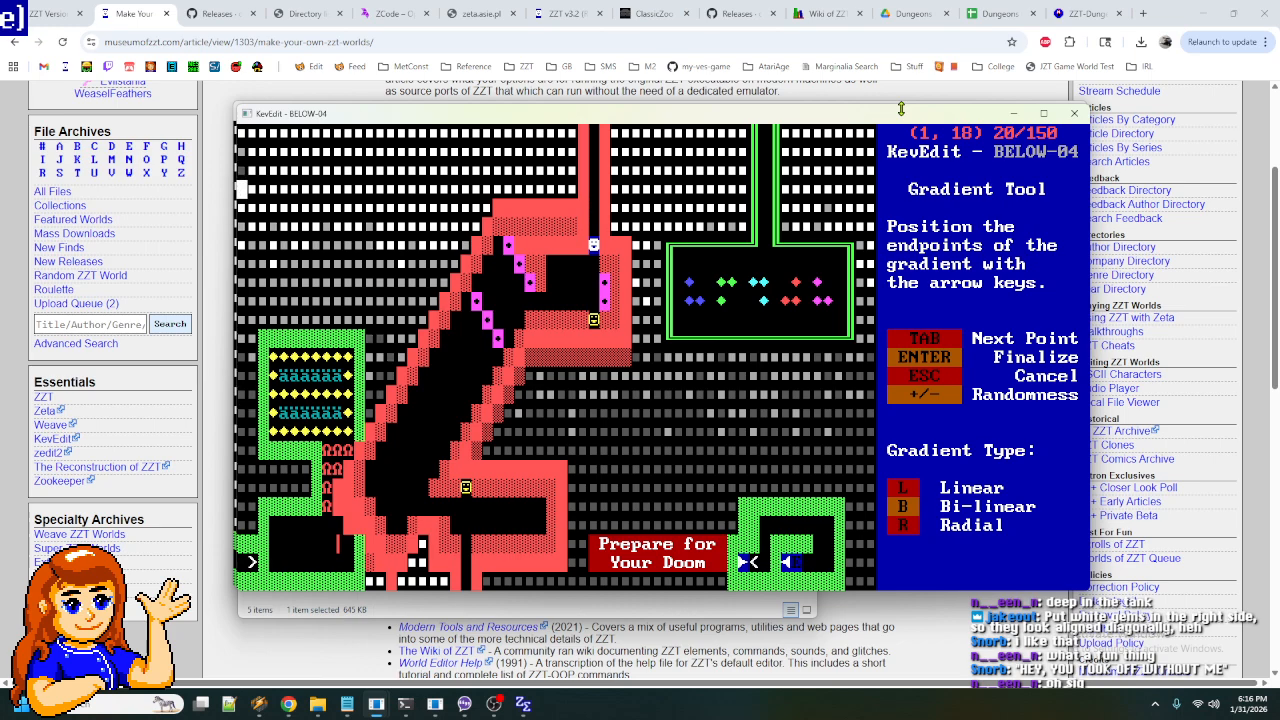
pyautogui.press('Tab')
pyautogui.press('Return')
# - Select the "Prepare for Your Doom" sign as a block from (34, 23) to (46, 24) and copy it
pyautogui.press('Down')
pyautogui.press('Right')
pyautogui.press('Right')
pyautogui.press('Right')
pyautogui.press('Right')
pyautogui.press('Right')
pyautogui.press('Right')
pyautogui.press('Right')
pyautogui.press('Right')
pyautogui.press('Right')
pyautogui.press('Right')
pyautogui.press('Right')
pyautogui.press('Right')
pyautogui.press('Right')
pyautogui.press('Right')
pyautogui.press('Right')
pyautogui.press('Right')
pyautogui.press('Right')
pyautogui.press('Right')
pyautogui.press('Right')
pyautogui.press('Right')
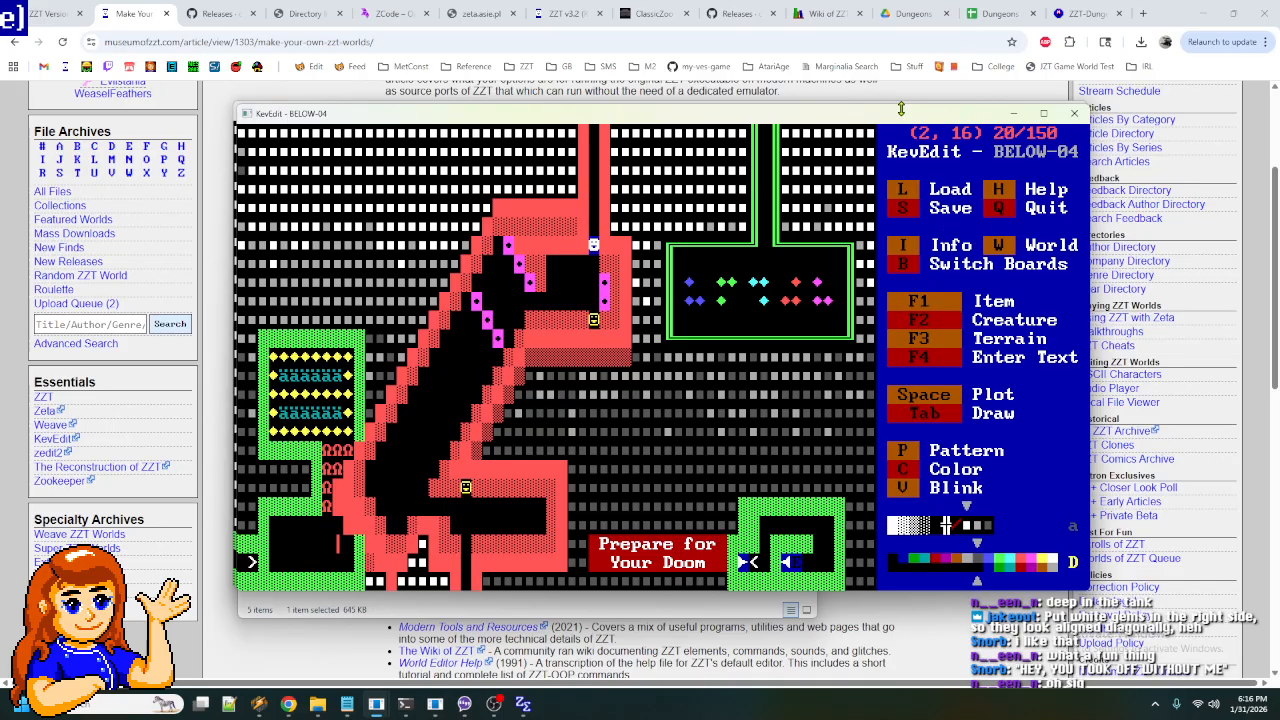
pyautogui.press('Right')
pyautogui.press('Right')
pyautogui.press('Right')
pyautogui.press('Down')
pyautogui.press('Down')
pyautogui.press('Down')
pyautogui.press('Down')
pyautogui.press('Down')
pyautogui.press('Down')
pyautogui.press('Down')
pyautogui.press('Down')
pyautogui.press('Down')
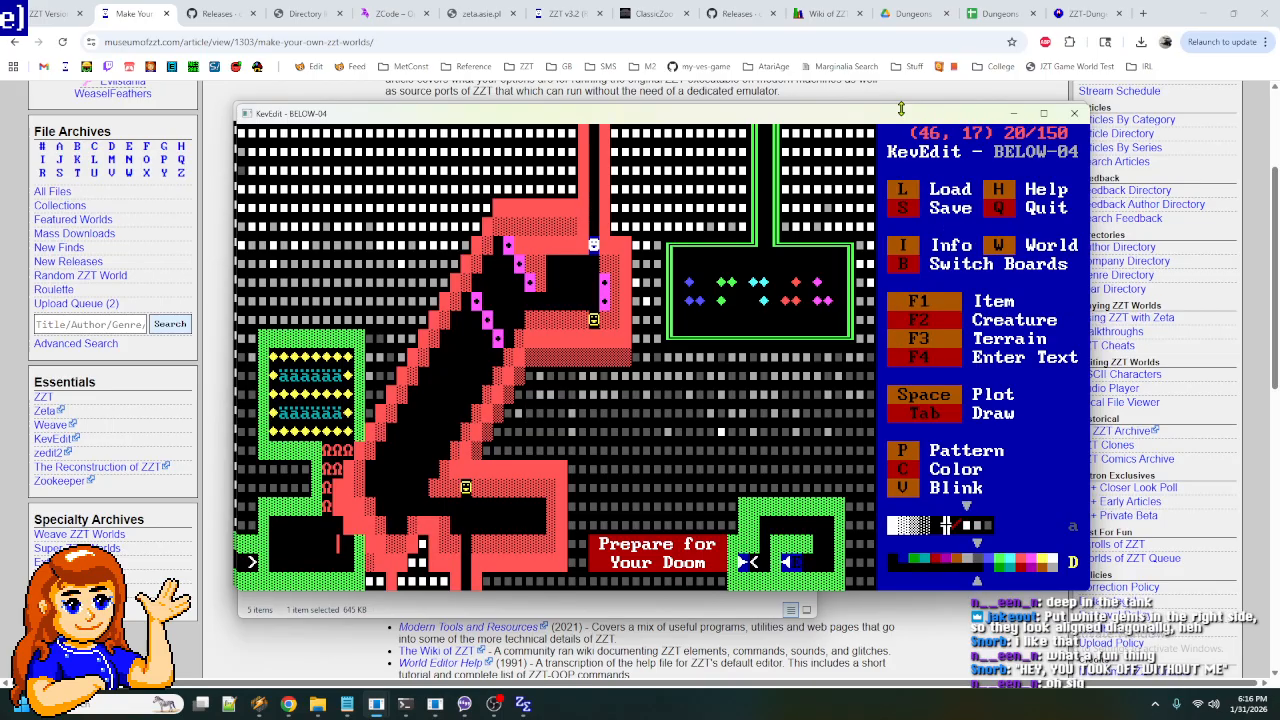
pyautogui.press('Left')
pyautogui.press('Left')
pyautogui.press('Left')
pyautogui.press('Left')
pyautogui.press('Left')
pyautogui.press('Left')
pyautogui.press('Left')
pyautogui.press('Left')
pyautogui.press('Left')
pyautogui.press('Left')
pyautogui.press('Left')
pyautogui.press('Left')
pyautogui.press('Left')
pyautogui.press('Left')
pyautogui.press('Left')
pyautogui.press('Left')
pyautogui.press('Left')
pyautogui.press('Left')
pyautogui.press('Left')
pyautogui.press('Right')
pyautogui.press('Left')
pyautogui.press('Left')
pyautogui.press('Right')
pyautogui.press('Right')
pyautogui.press('Right')
pyautogui.press('Right')
pyautogui.press('Right')
pyautogui.press('Right')
pyautogui.press('Up')
pyautogui.press('Right')
pyautogui.press('Right')
pyautogui.press('Right')
pyautogui.press('Right')
pyautogui.press('Down')
pyautogui.press('Up')
pyautogui.press('Right')
pyautogui.press('Right')
pyautogui.press('Right')
pyautogui.press('Right')
pyautogui.press('Right')
pyautogui.press('Right')
pyautogui.press('Right')
pyautogui.press('Right')
pyautogui.press('Right')
pyautogui.press('Right')
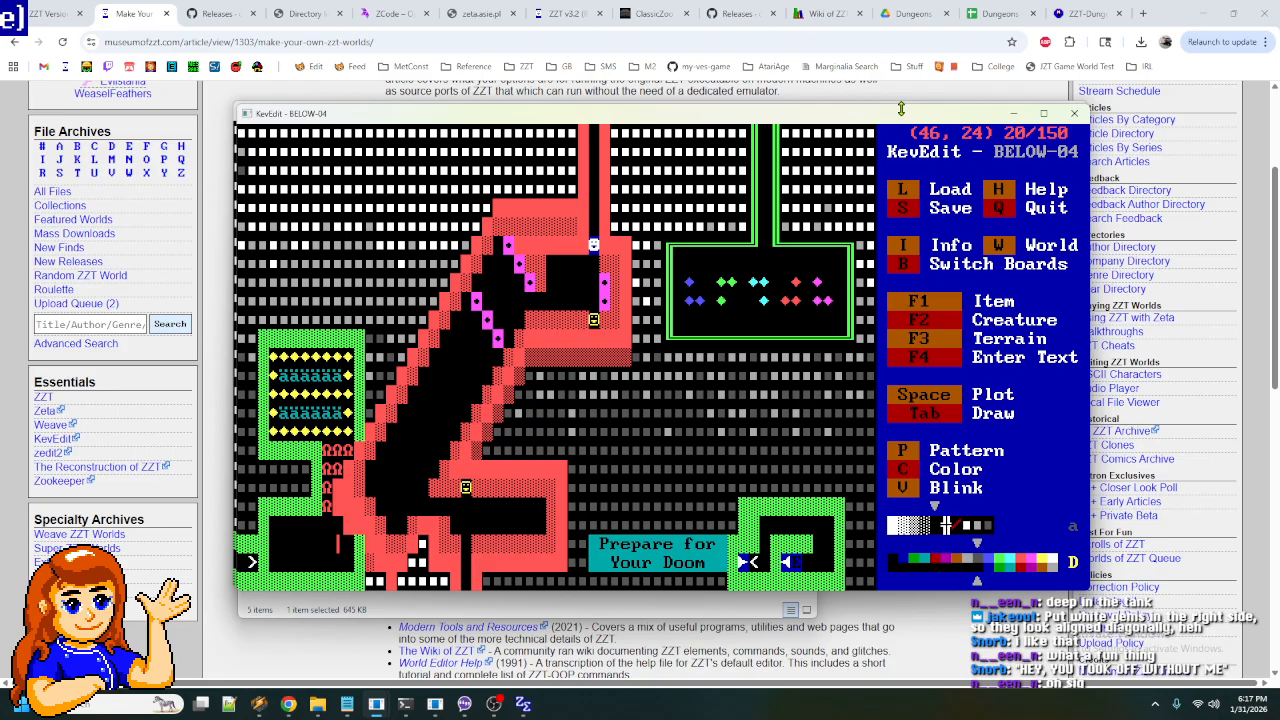
pyautogui.press('Return')
# - Select the "Prepare for Your Doom" sign as a block again, from (34, 23) to (46, 24)
pyautogui.press('Left')
pyautogui.press('Left')
pyautogui.press('Left')
pyautogui.press('Left')
pyautogui.press('Left')
pyautogui.press('Left')
pyautogui.press('Left')
pyautogui.press('Left')
pyautogui.press('Left')
pyautogui.press('Left')
pyautogui.press('Left')
pyautogui.press('Left')
pyautogui.press('Up')
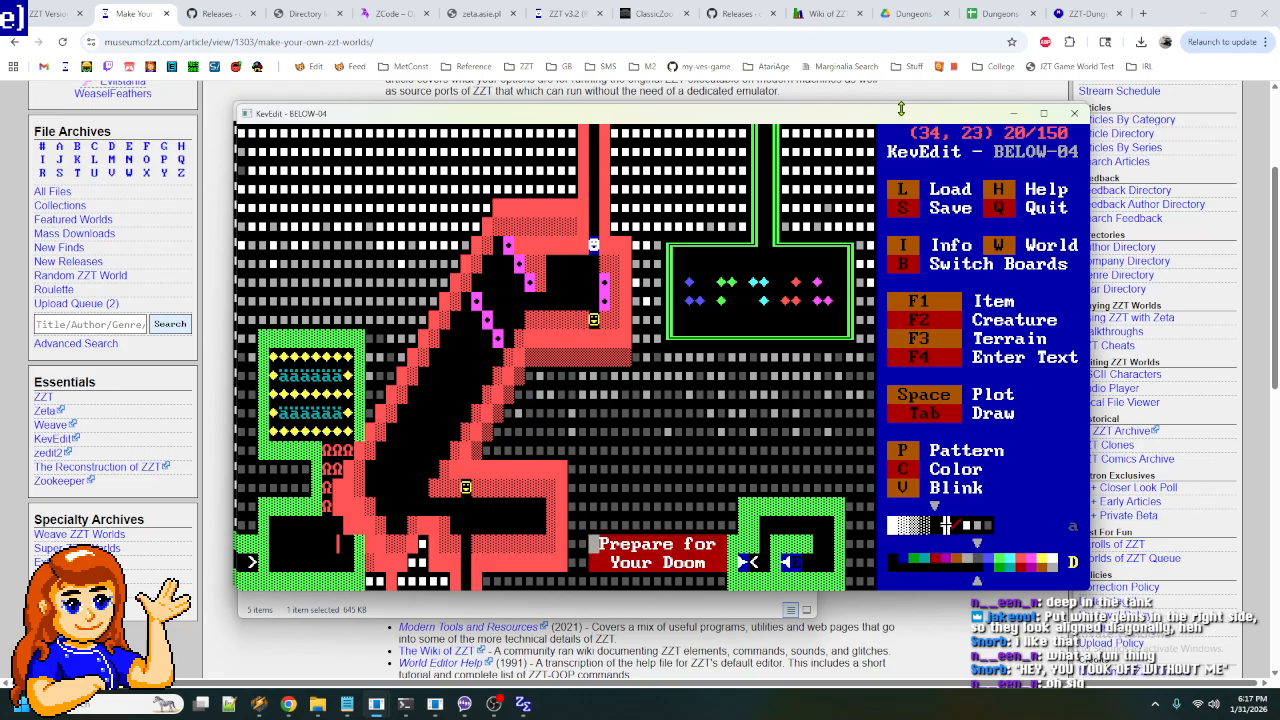
pyautogui.press('Down')
pyautogui.press('Right')
pyautogui.press('Right')
pyautogui.press('Right')
pyautogui.press('Right')
pyautogui.press('Right')
pyautogui.press('Right')
pyautogui.press('Right')
pyautogui.press('Right')
pyautogui.press('Right')
pyautogui.press('Right')
pyautogui.press('Right')
pyautogui.press('Right')
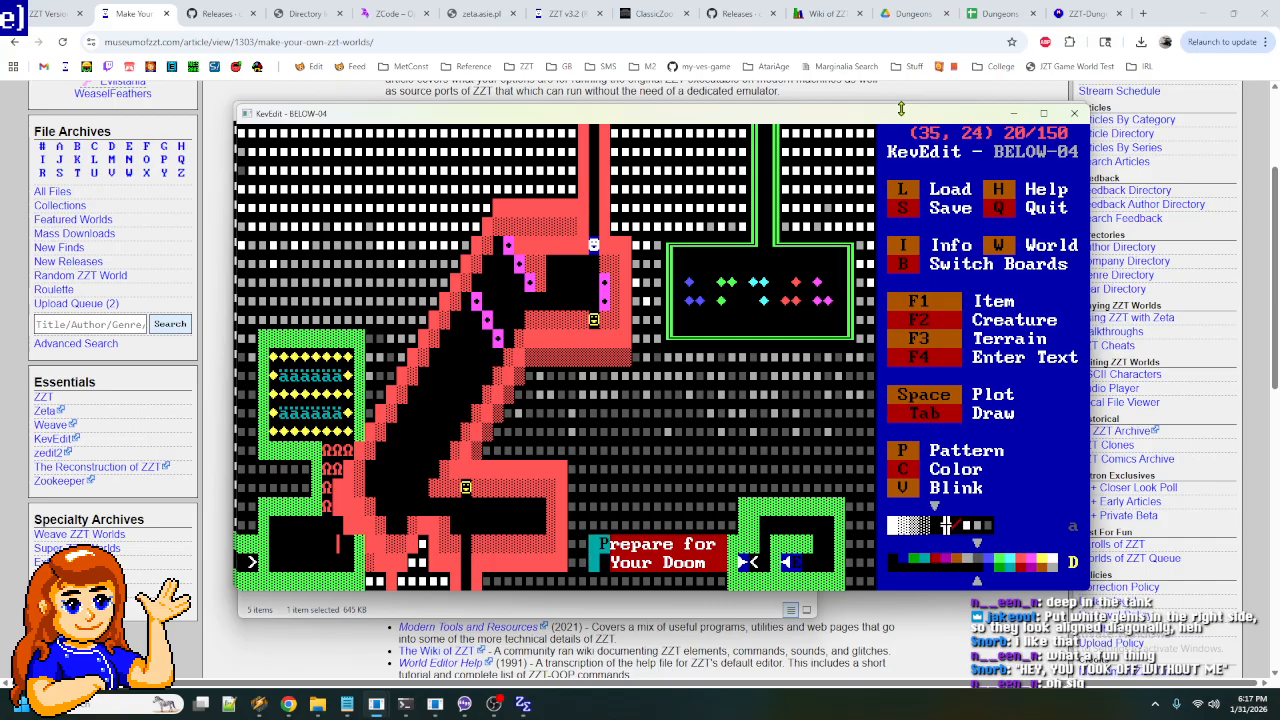
# - Move the "Prepare for Your Doom" sign to the board's upper-left area, spanning about (5, 3) to (17, 4)
pyautogui.press('Up')
pyautogui.press('Up')
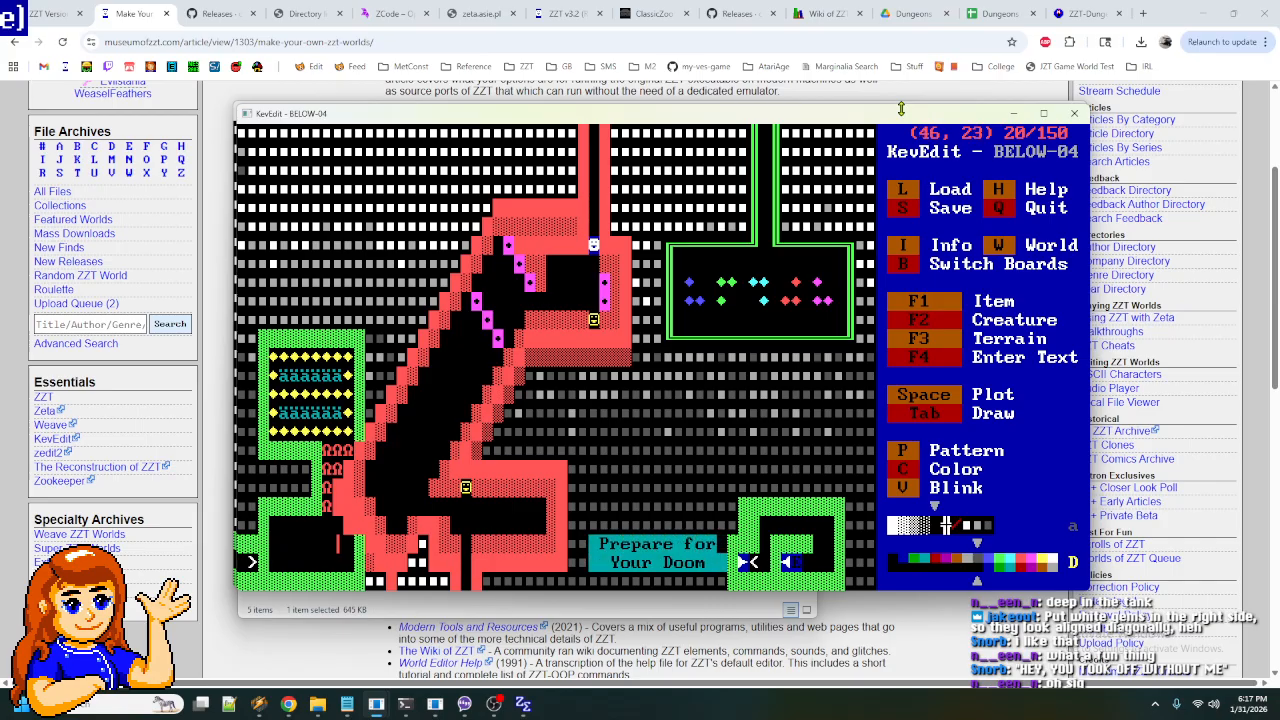
pyautogui.hotkey('ctrl', 'z')
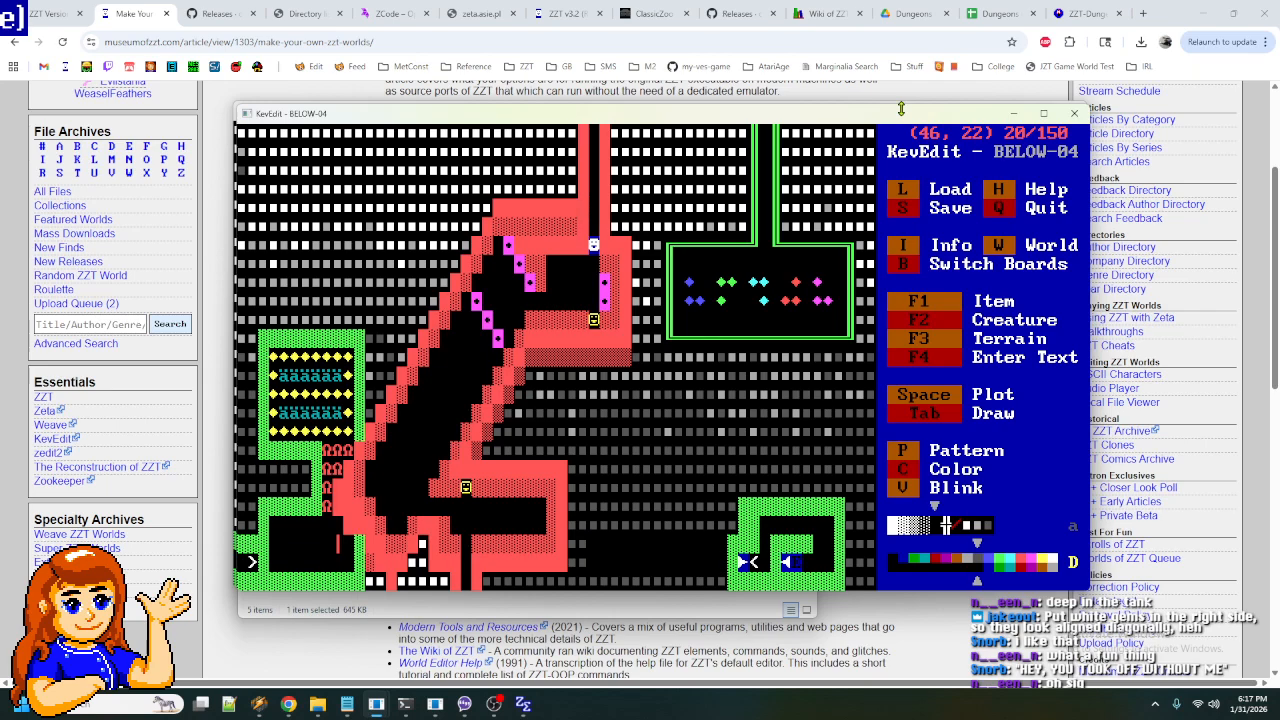
pyautogui.hotkey('ctrl', 'y')
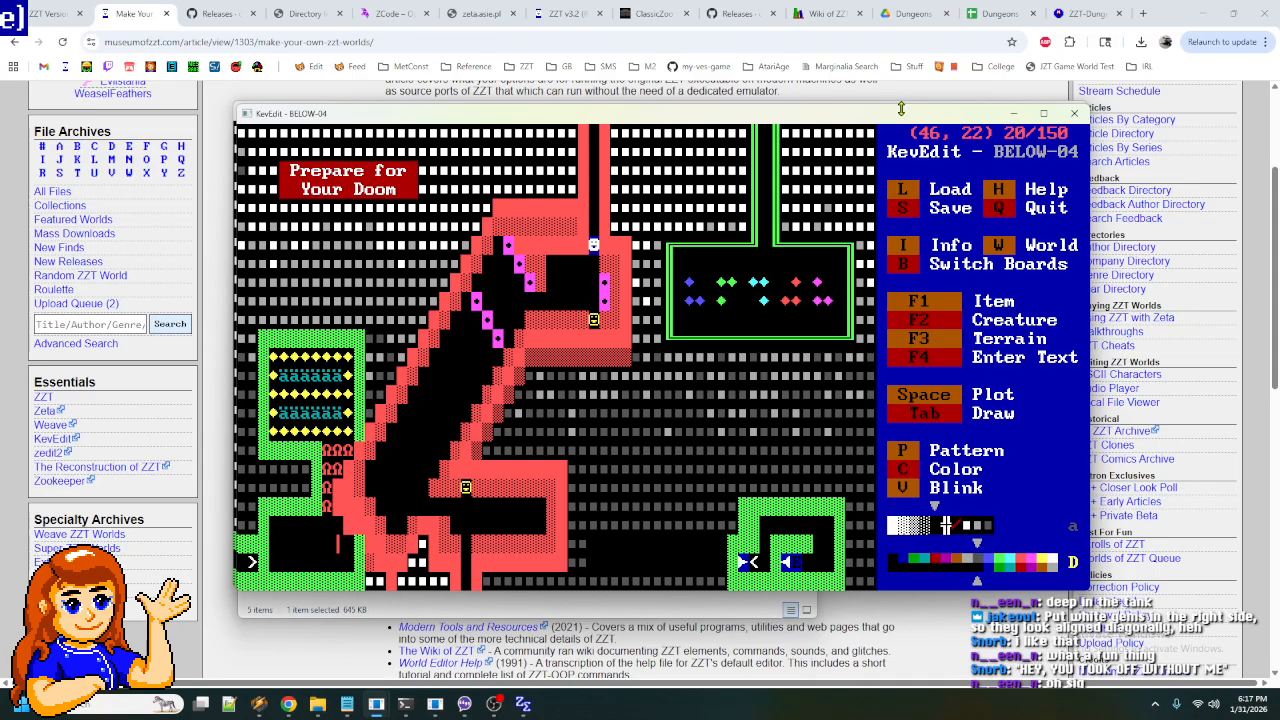
# - Fill the sign's former spot from (34, 23) to (46, 24) with the surrounding dark block background
pyautogui.press('Left')
pyautogui.press('Left')
pyautogui.press('Left')
pyautogui.press('Left')
pyautogui.press('Left')
pyautogui.press('Left')
pyautogui.press('Left')
pyautogui.press('Left')
pyautogui.press('Left')
pyautogui.press('Left')
pyautogui.press('Left')
pyautogui.press('Left')
pyautogui.press('Left')
pyautogui.press('Left')
pyautogui.press('Left')
pyautogui.press('Left')
pyautogui.press('Left')
pyautogui.press('Left')
pyautogui.press('Left')
pyautogui.press('Left')
pyautogui.press('Left')
pyautogui.press('Down')
pyautogui.press('Right')
pyautogui.press('Right')
pyautogui.press('Right')
pyautogui.press('Right')
pyautogui.press('Right')
pyautogui.press('Right')
pyautogui.press('Right')
pyautogui.press('Right')
pyautogui.press('Right')
pyautogui.press('Right')
pyautogui.press('Right')
pyautogui.press('Right')
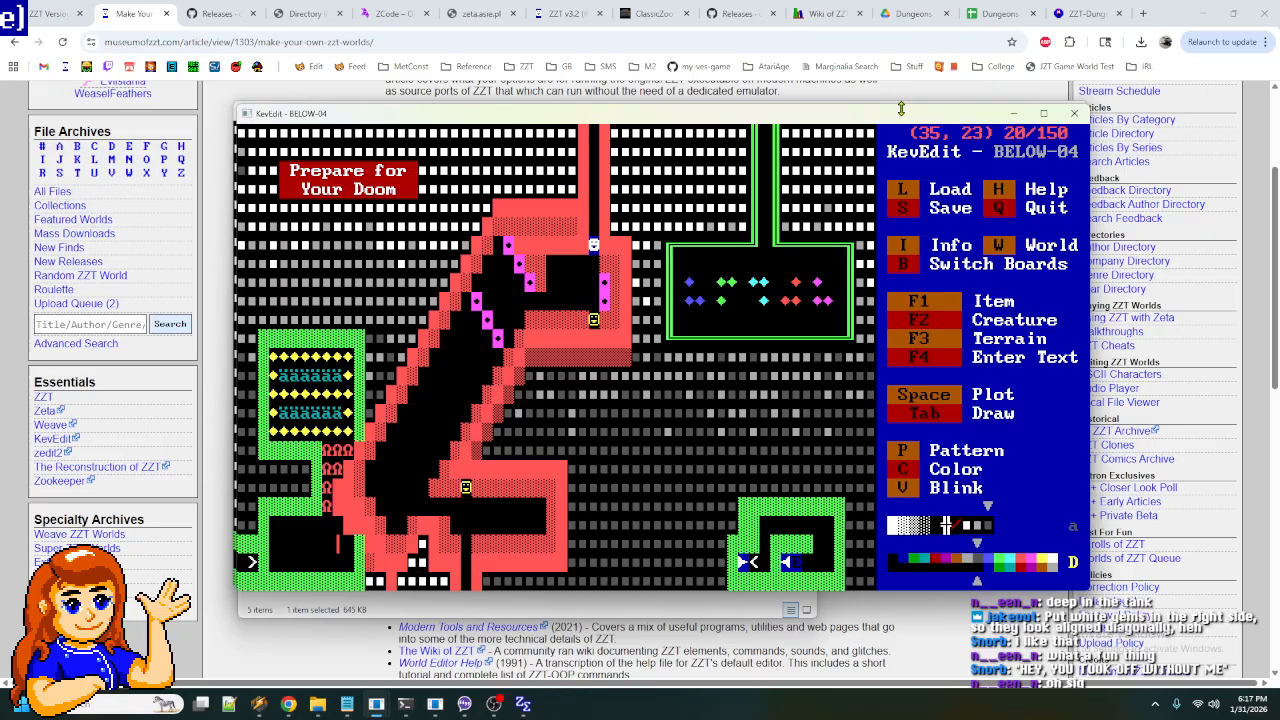
pyautogui.press('Right')
pyautogui.press('Right')
pyautogui.press('Right')
pyautogui.press('Right')
pyautogui.press('Right')
pyautogui.press('Right')
pyautogui.press('Right')
pyautogui.press('Right')
pyautogui.press('Right')
# - Select the green gem-filled chamber as a block from (3, 18) to (12, 12) and copy it
pyautogui.press('Left')
pyautogui.press('Left')
pyautogui.press('Left')
pyautogui.press('Left')
pyautogui.press('Left')
pyautogui.press('Left')
pyautogui.press('Left')
pyautogui.press('Left')
pyautogui.press('Left')
pyautogui.press('Left')
pyautogui.press('Left')
pyautogui.press('Left')
pyautogui.press('Left')
pyautogui.press('Left')
pyautogui.press('Left')
pyautogui.press('Left')
pyautogui.press('Left')
pyautogui.press('Left')
pyautogui.press('Left')
pyautogui.press('Left')
pyautogui.press('Left')
pyautogui.press('Left')
pyautogui.press('Left')
pyautogui.press('Up')
pyautogui.press('Up')
pyautogui.press('Up')
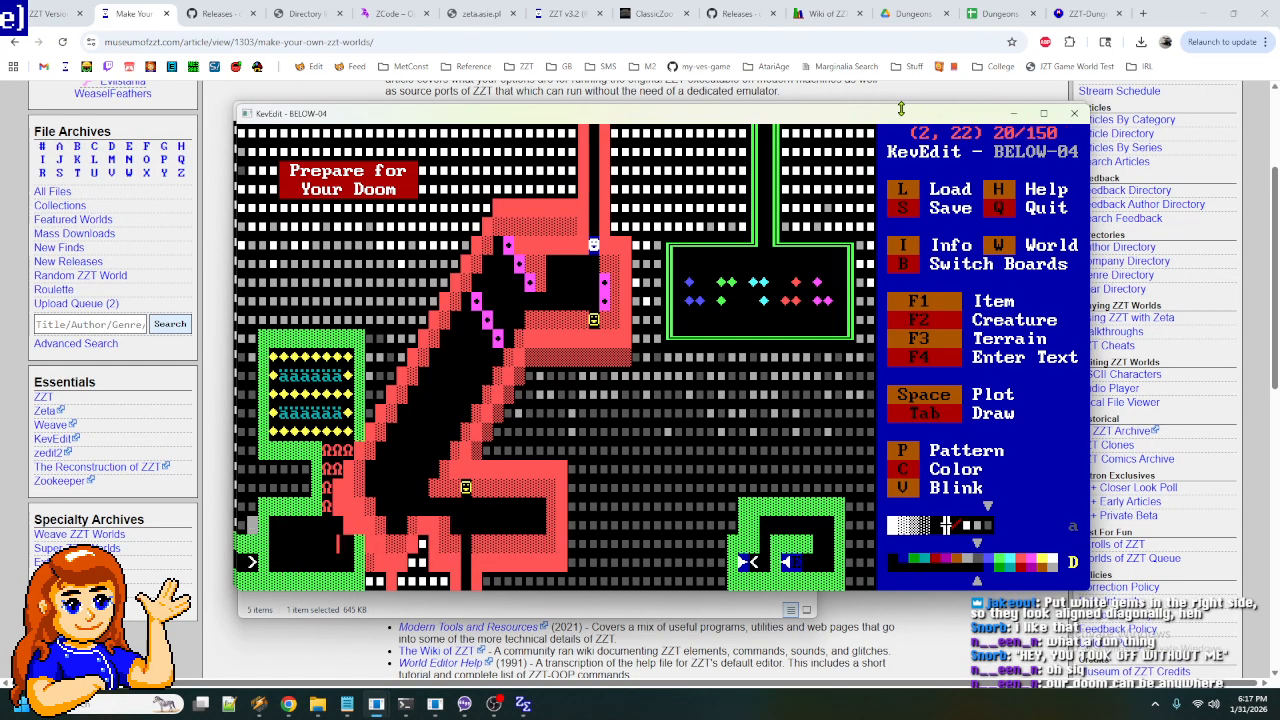
pyautogui.press('Right')
pyautogui.press('Up')
pyautogui.press('Up')
pyautogui.hotkey('shift', 'Up')
pyautogui.hotkey('shift', 'Up')
pyautogui.hotkey('shift', 'Up')
pyautogui.hotkey('shift', 'Up')
pyautogui.hotkey('shift', 'Up')
pyautogui.hotkey('shift', 'Up')
pyautogui.hotkey('shift', 'Right')
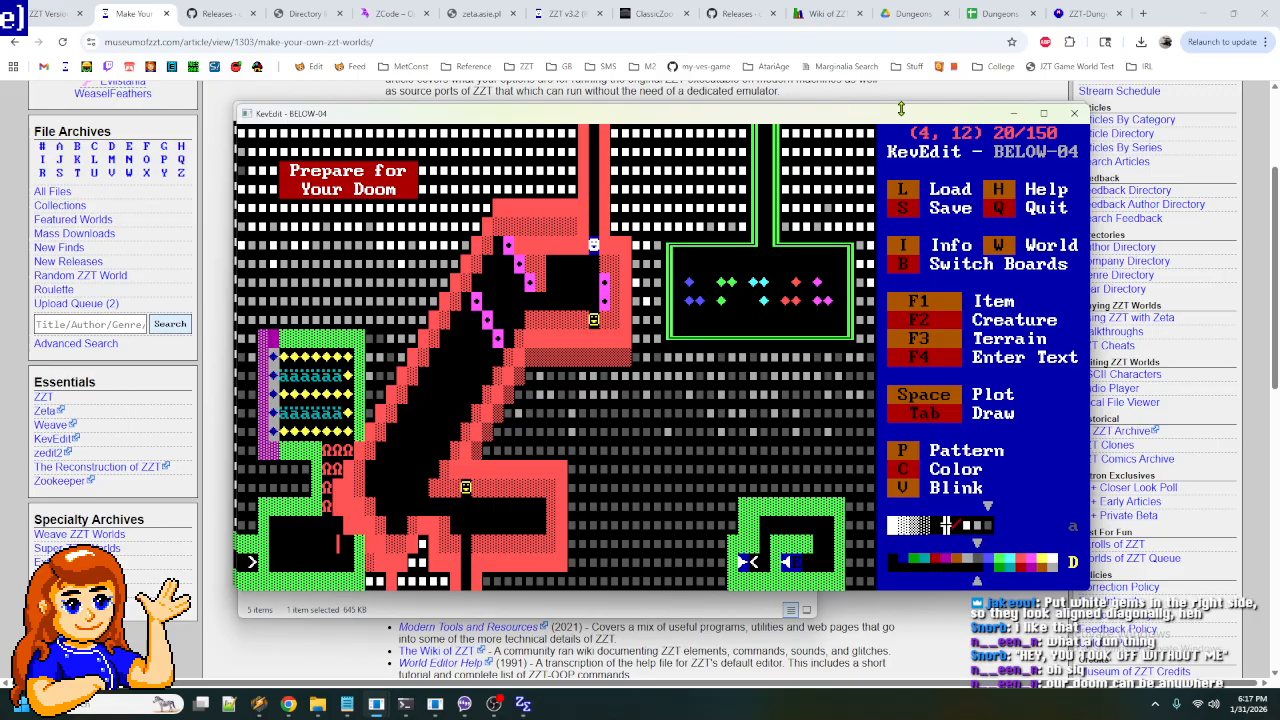
pyautogui.hotkey('shift', 'Right')
pyautogui.hotkey('shift', 'Right')
pyautogui.hotkey('shift', 'Right')
pyautogui.hotkey('shift', 'Right')
pyautogui.hotkey('shift', 'Right')
pyautogui.hotkey('shift', 'Right')
pyautogui.hotkey('shift', 'Right')
pyautogui.hotkey('shift', 'Right')
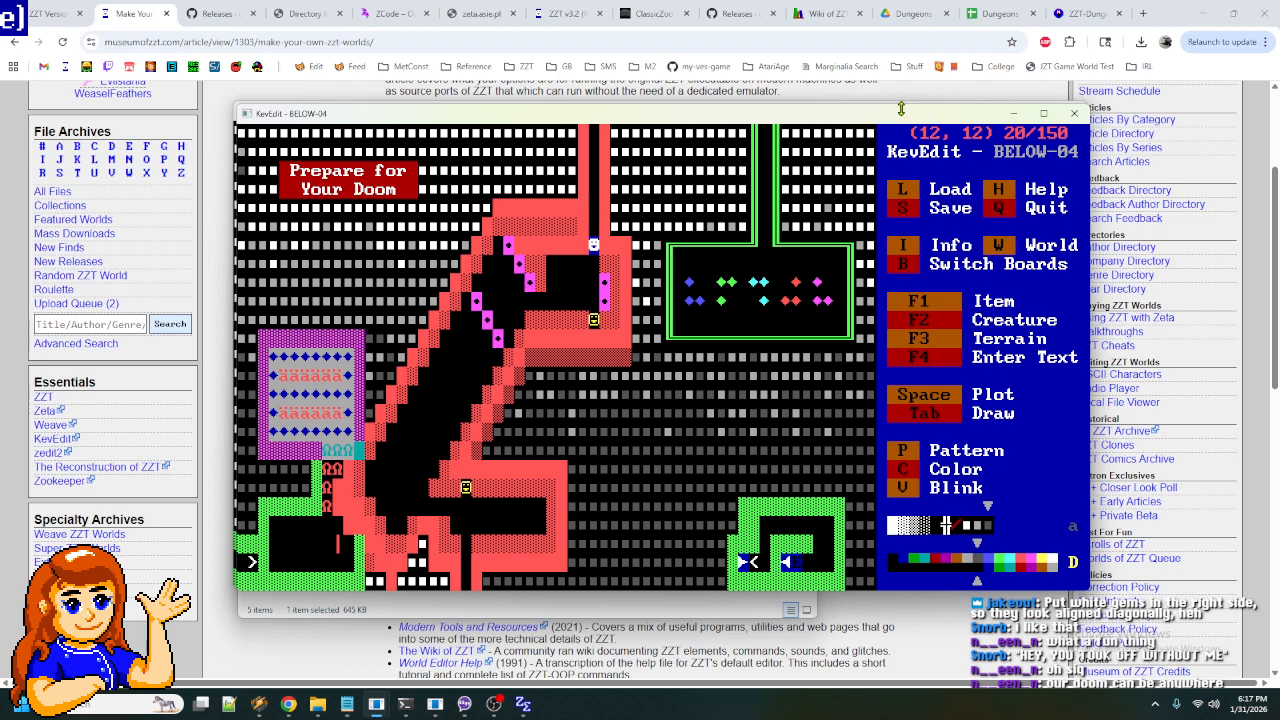
pyautogui.hotkey('ctrl', 'c')
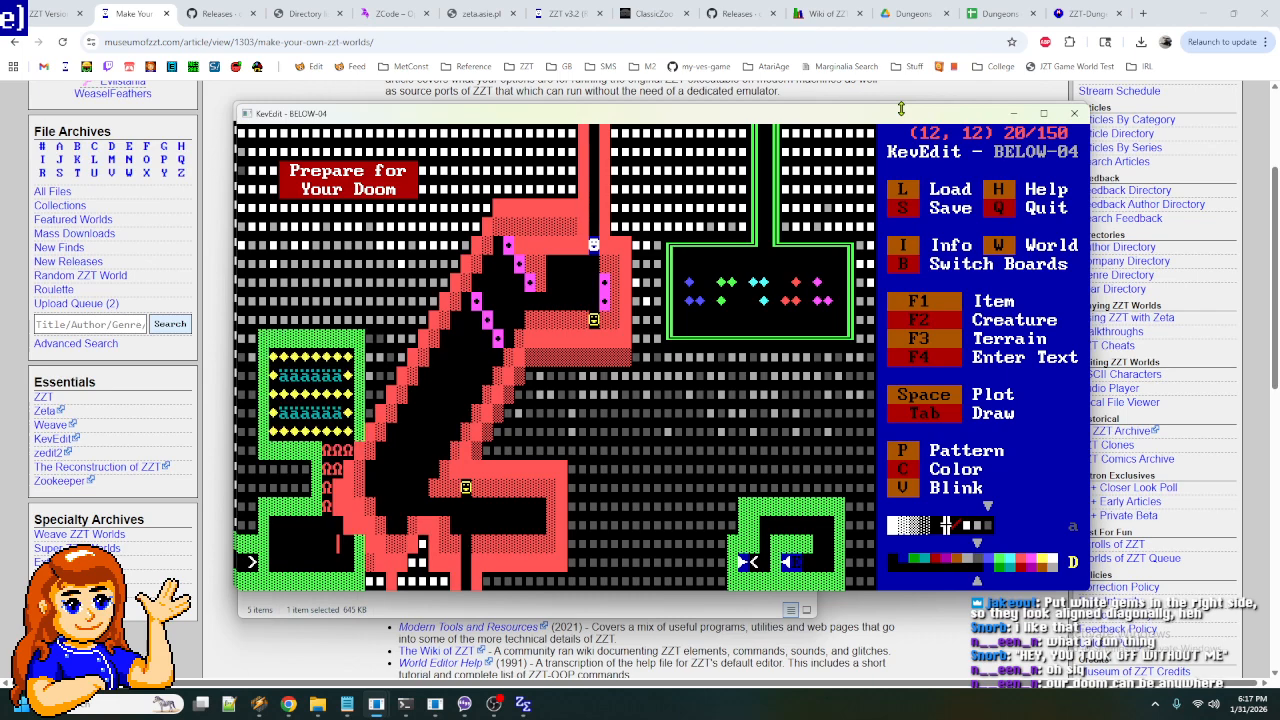
# - Paste the copied gem chamber directly above the board's lower-right green passage, spanning about (48, 14) to (57, 20)
pyautogui.hotkey('ctrl', 'v')
pyautogui.press('Right')
pyautogui.press('Right')
pyautogui.press('Right')
pyautogui.press('Right')
pyautogui.press('Right')
pyautogui.press('Right')
pyautogui.press('Right')
pyautogui.press('Right')
pyautogui.press('Right')
pyautogui.press('Right')
pyautogui.press('Right')
pyautogui.press('Right')
pyautogui.press('Right')
pyautogui.press('Right')
pyautogui.press('Right')
pyautogui.press('Right')
pyautogui.press('Right')
pyautogui.press('Right')
pyautogui.press('Right')
pyautogui.press('Right')
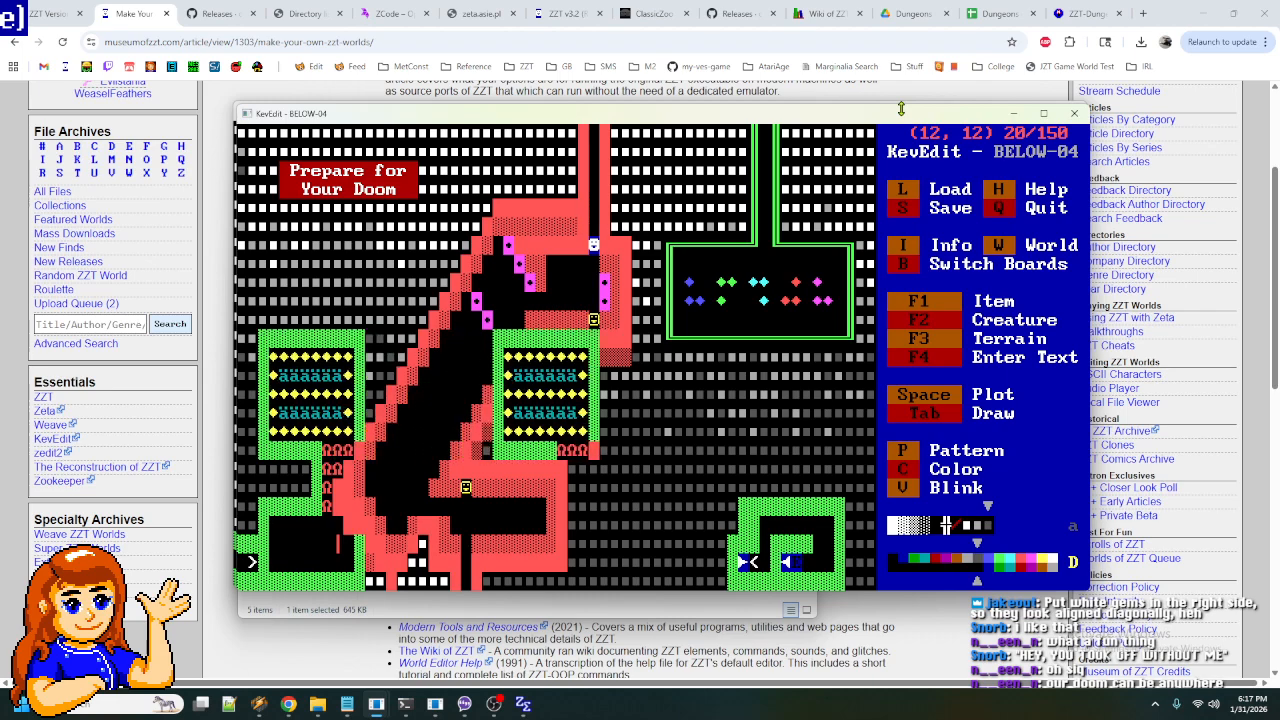
pyautogui.press('Right')
pyautogui.press('Right')
pyautogui.press('Right')
pyautogui.press('Right')
pyautogui.press('Right')
pyautogui.press('Right')
pyautogui.press('Right')
pyautogui.press('Right')
pyautogui.press('Left')
pyautogui.press('Left')
pyautogui.press('Down')
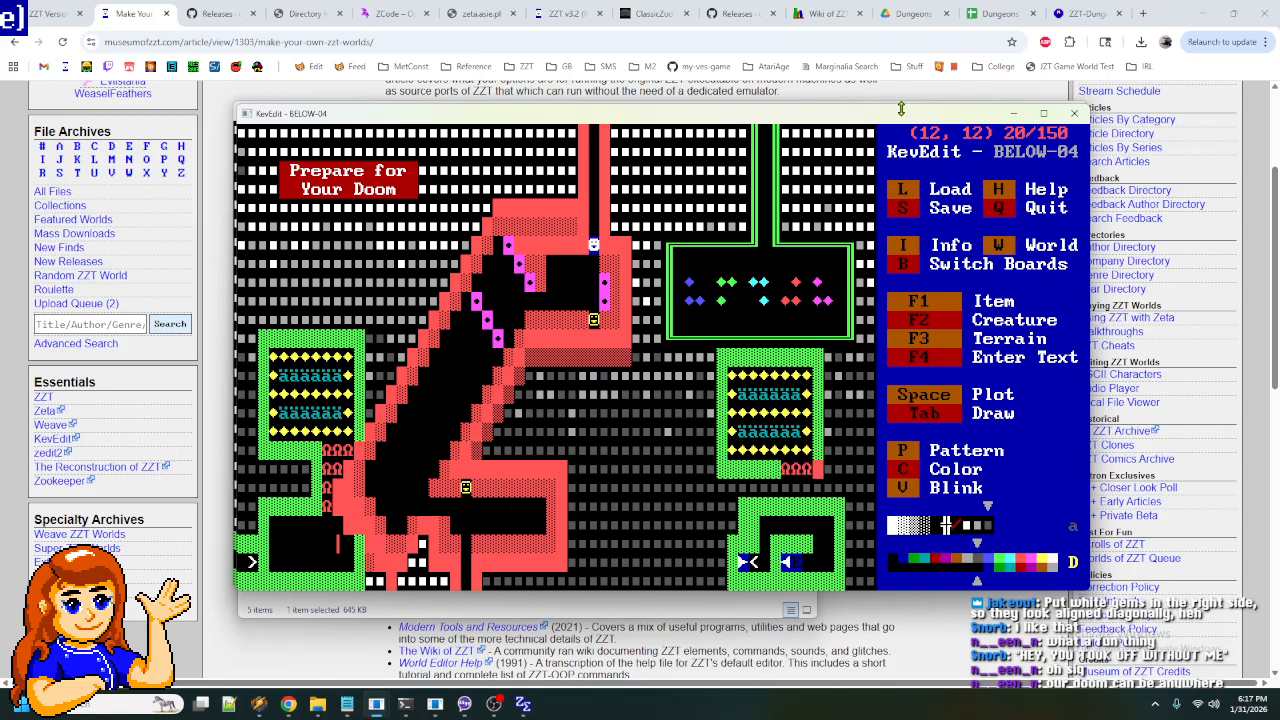
pyautogui.press('Down')
pyautogui.press('Right')
pyautogui.press('Right')
pyautogui.press('Left')
pyautogui.press('Right')
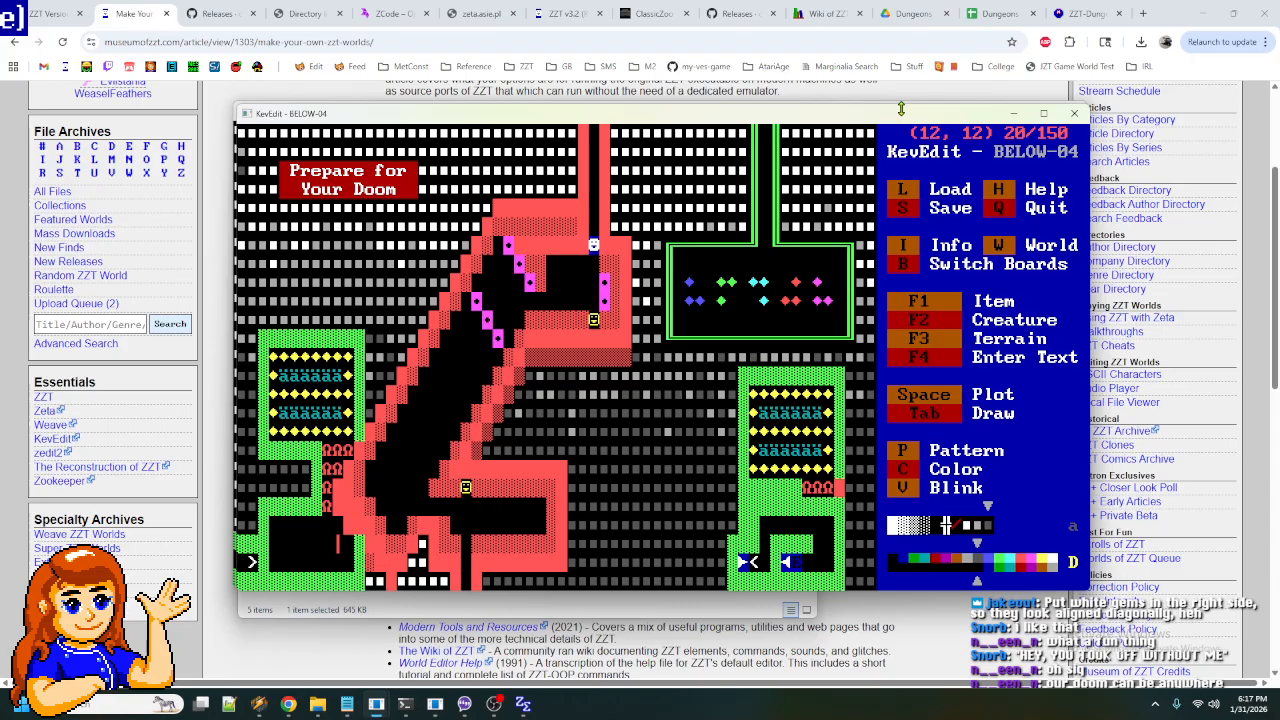
# - Select the lower-left green entrance with its arrow passage as a block, from (1, 23) to (3, 25), and copy it
pyautogui.press('Down')
pyautogui.press('Down')
pyautogui.press('Down')
pyautogui.press('Down')
pyautogui.press('Down')
pyautogui.press('Down')
pyautogui.press('Down')
pyautogui.press('Down')
pyautogui.press('Down')
pyautogui.press('Down')
pyautogui.press('Down')
pyautogui.press('Down')
pyautogui.press('Down')
pyautogui.press('Left')
pyautogui.press('Left')
pyautogui.press('Left')
pyautogui.press('Left')
pyautogui.press('Left')
pyautogui.press('Left')
pyautogui.press('Left')
pyautogui.press('Left')
pyautogui.press('Up')
pyautogui.press('Up')
pyautogui.press('Left')
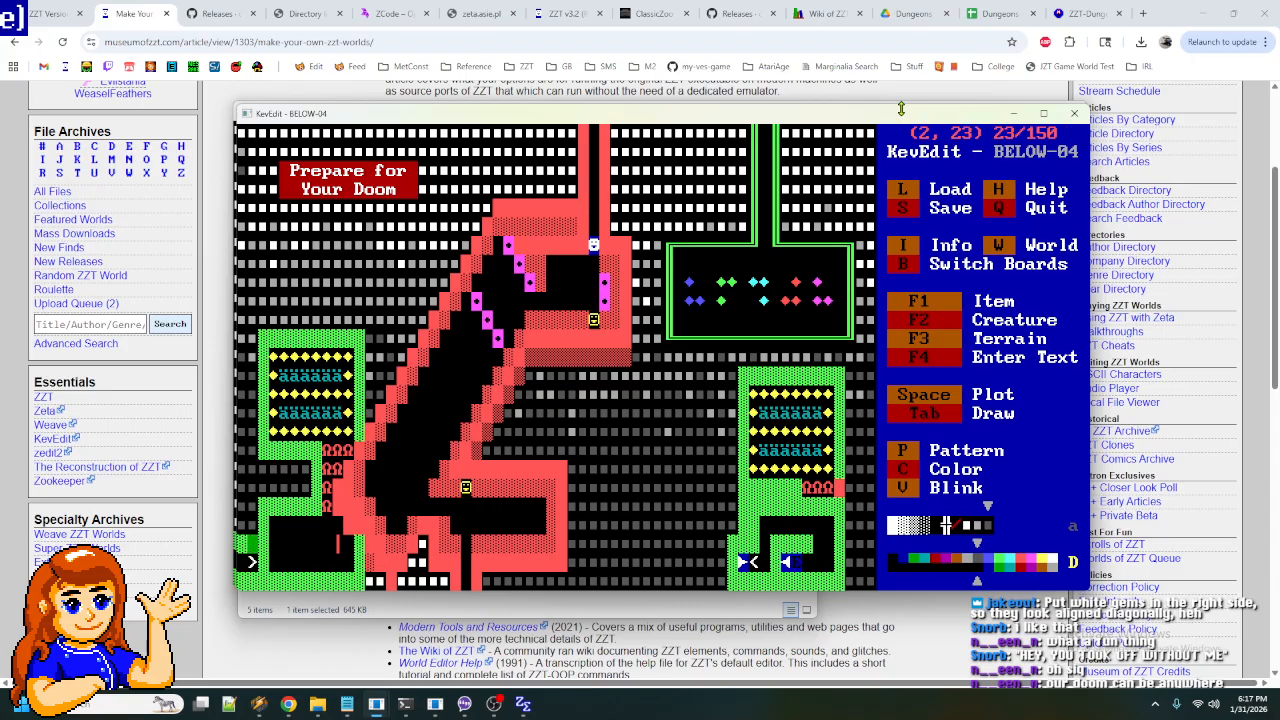
pyautogui.press('Up')
pyautogui.press('Left')
pyautogui.press('Down')
pyautogui.press('Left')
pyautogui.hotkey('shift', 'Down')
pyautogui.hotkey('shift', 'Down')
pyautogui.hotkey('shift', 'Right')
pyautogui.hotkey('shift', 'Right')
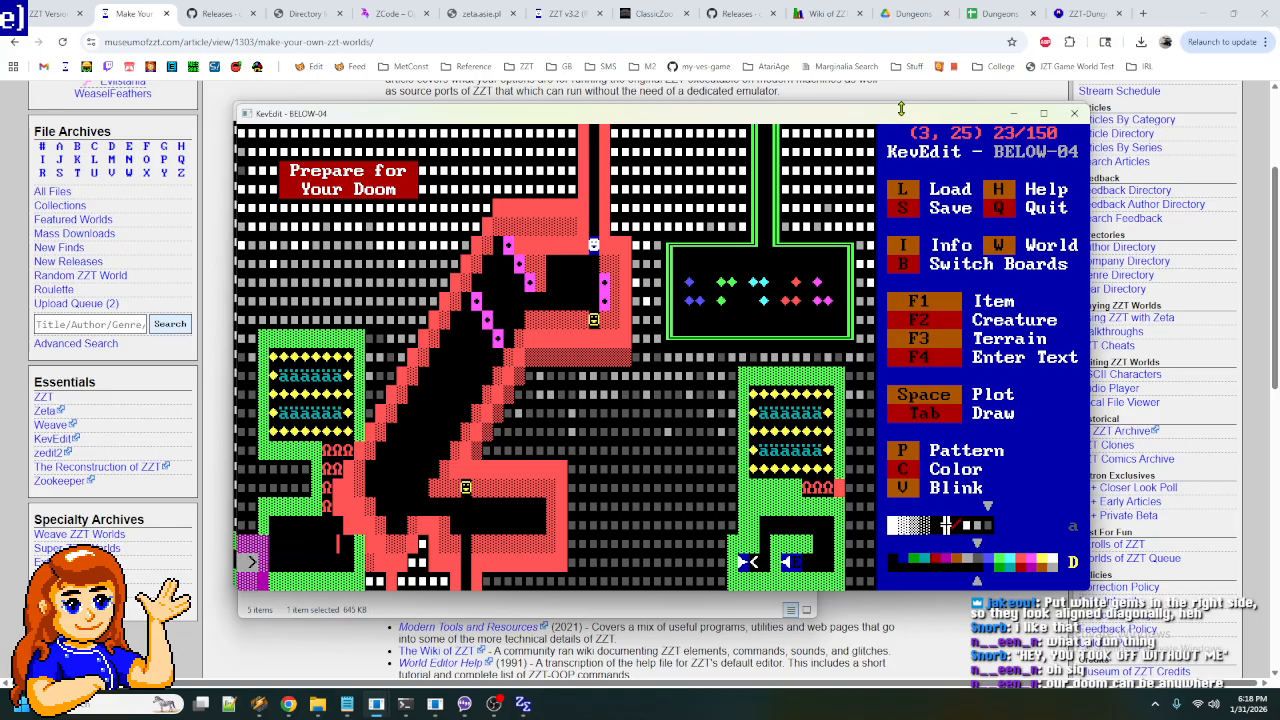
pyautogui.hotkey('ctrl', 'c')
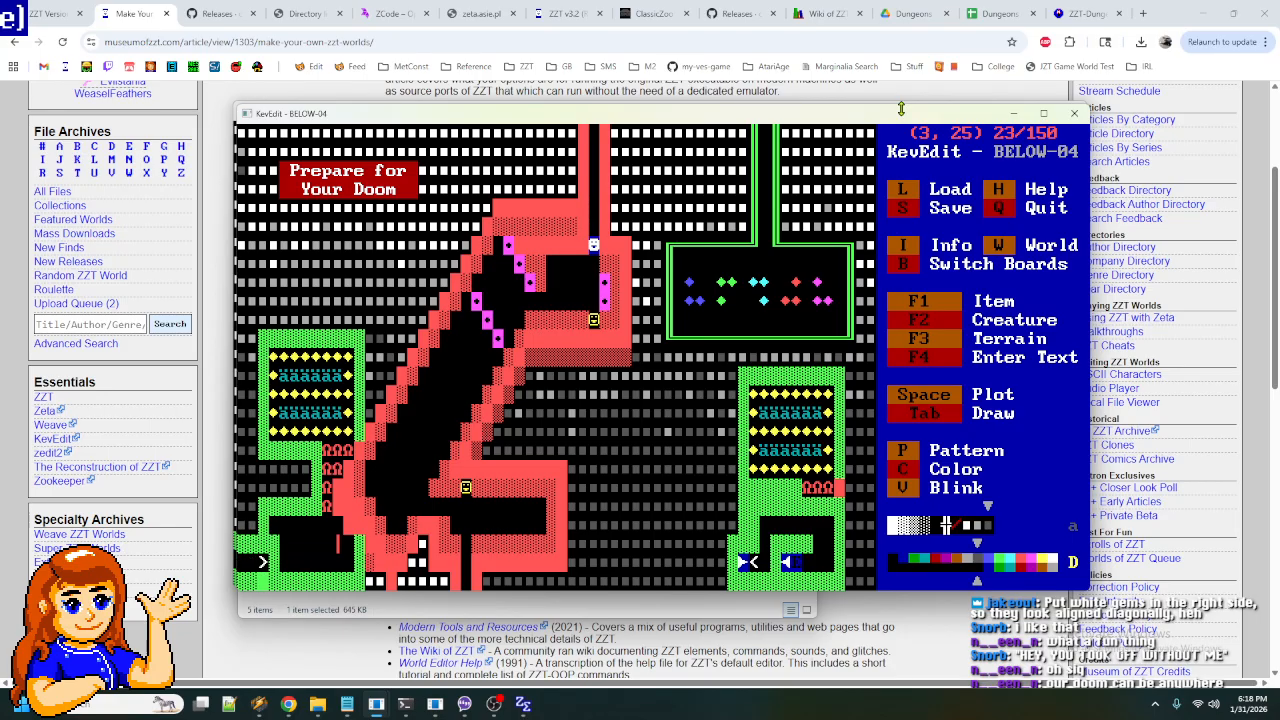
# - Paste the entrance block repeatedly further inward until it spans about (4, 23) to (6, 25), lengthening the green entrance
pyautogui.hotkey('ctrl', 'v')
pyautogui.press('Right')
pyautogui.press('Return')
pyautogui.hotkey('ctrl', 'v')
pyautogui.press('Return')
# - Duplicate the red vertical-line element from the lower-left green room into the lower-right green passage at about (55, 22)
pyautogui.press('Up')
pyautogui.press('Up')
pyautogui.press('Up')
pyautogui.press('Left')
pyautogui.press('Up')
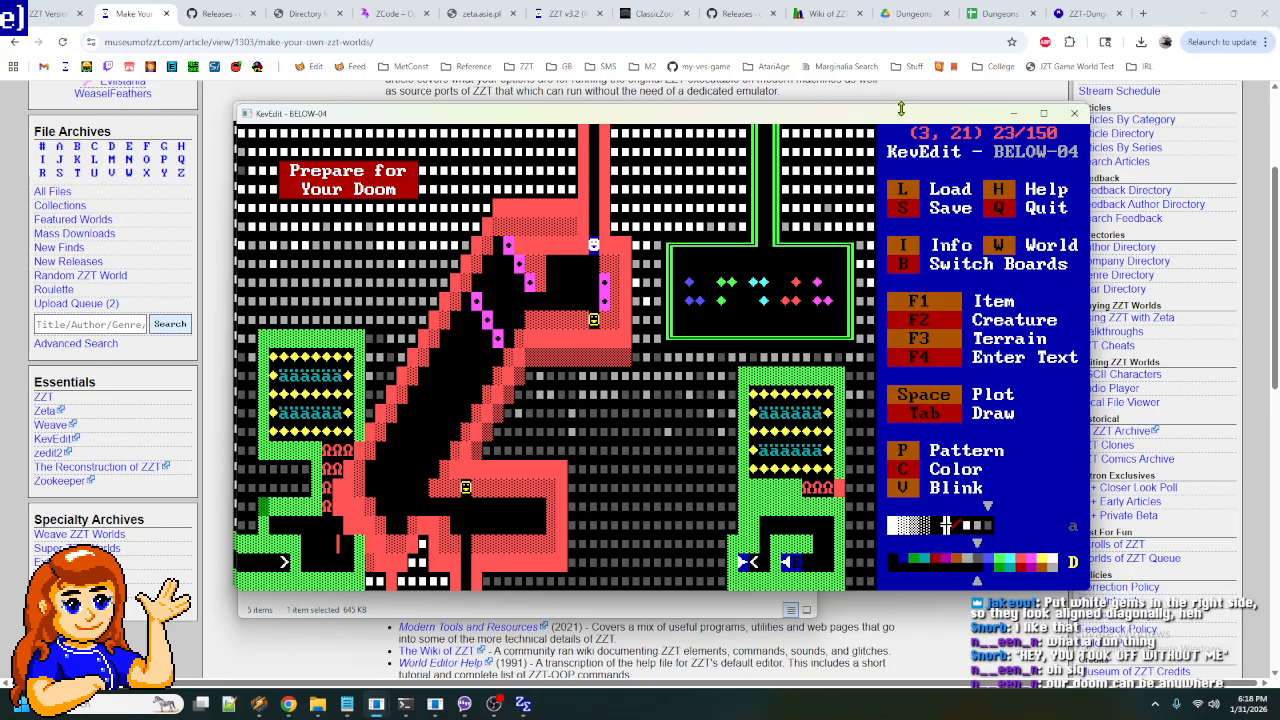
pyautogui.press('Right')
pyautogui.press('Right')
pyautogui.press('Right')
pyautogui.press('Right')
pyautogui.press('Right')
pyautogui.press('Right')
pyautogui.press('Right')
pyautogui.press('Right')
pyautogui.press('Down')
pyautogui.press('Down')
pyautogui.press('Right')
pyautogui.press('Right')
pyautogui.press('Right')
pyautogui.press('Right')
pyautogui.press('Right')
pyautogui.press('Right')
pyautogui.press('Right')
pyautogui.press('Right')
pyautogui.press('Right')
pyautogui.press('Right')
pyautogui.press('Right')
pyautogui.press('Right')
pyautogui.press('Right')
pyautogui.press('Right')
pyautogui.press('Right')
pyautogui.press('Right')
pyautogui.press('Right')
pyautogui.press('Right')
pyautogui.press('Right')
pyautogui.press('Right')
pyautogui.press('Right')
pyautogui.press('Right')
pyautogui.press('Right')
pyautogui.press('Right')
pyautogui.press('Right')
pyautogui.press('Right')
pyautogui.press('Right')
pyautogui.press('Right')
pyautogui.press('Right')
pyautogui.press('Right')
pyautogui.press('Right')
pyautogui.press('Right')
pyautogui.press('Right')
pyautogui.press('Right')
pyautogui.press('Right')
pyautogui.press('Right')
pyautogui.press('Right')
pyautogui.press('Right')
pyautogui.press('Right')
pyautogui.press('Right')
pyautogui.press('Up')
pyautogui.press('space')
# - Flood-fill the lower-left room's green walls and black interior with the grey background pattern
pyautogui.press('Down')
pyautogui.press('Left')
pyautogui.press('Left')
pyautogui.press('Left')
pyautogui.press('Left')
pyautogui.press('Left')
pyautogui.press('Left')
pyautogui.press('Left')
pyautogui.press('Left')
pyautogui.press('Left')
pyautogui.press('Left')
pyautogui.press('Left')
pyautogui.press('Left')
pyautogui.press('Left')
pyautogui.press('Left')
pyautogui.press('Left')
pyautogui.press('Left')
pyautogui.press('Left')
pyautogui.press('Left')
pyautogui.press('Left')
pyautogui.press('Left')
pyautogui.press('Left')
pyautogui.press('Left')
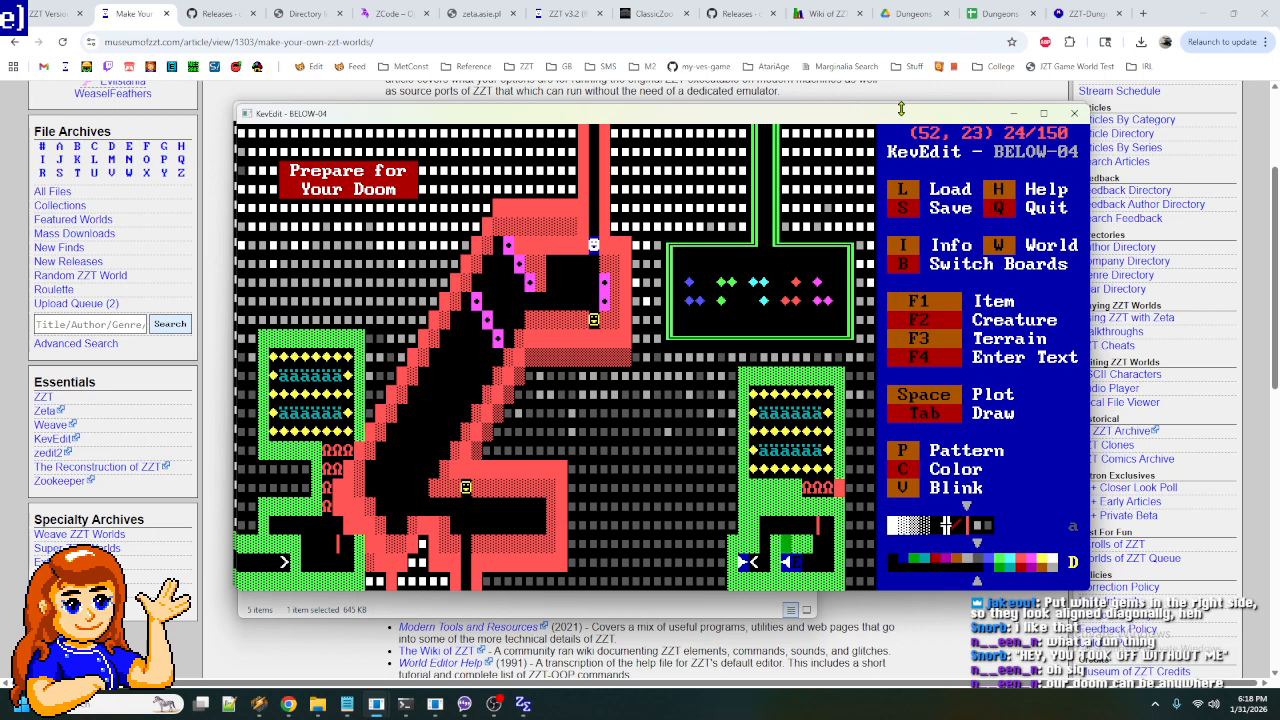
pyautogui.press('Left')
pyautogui.press('Left')
pyautogui.press('Left')
pyautogui.press('Left')
pyautogui.press('Left')
pyautogui.press('Up')
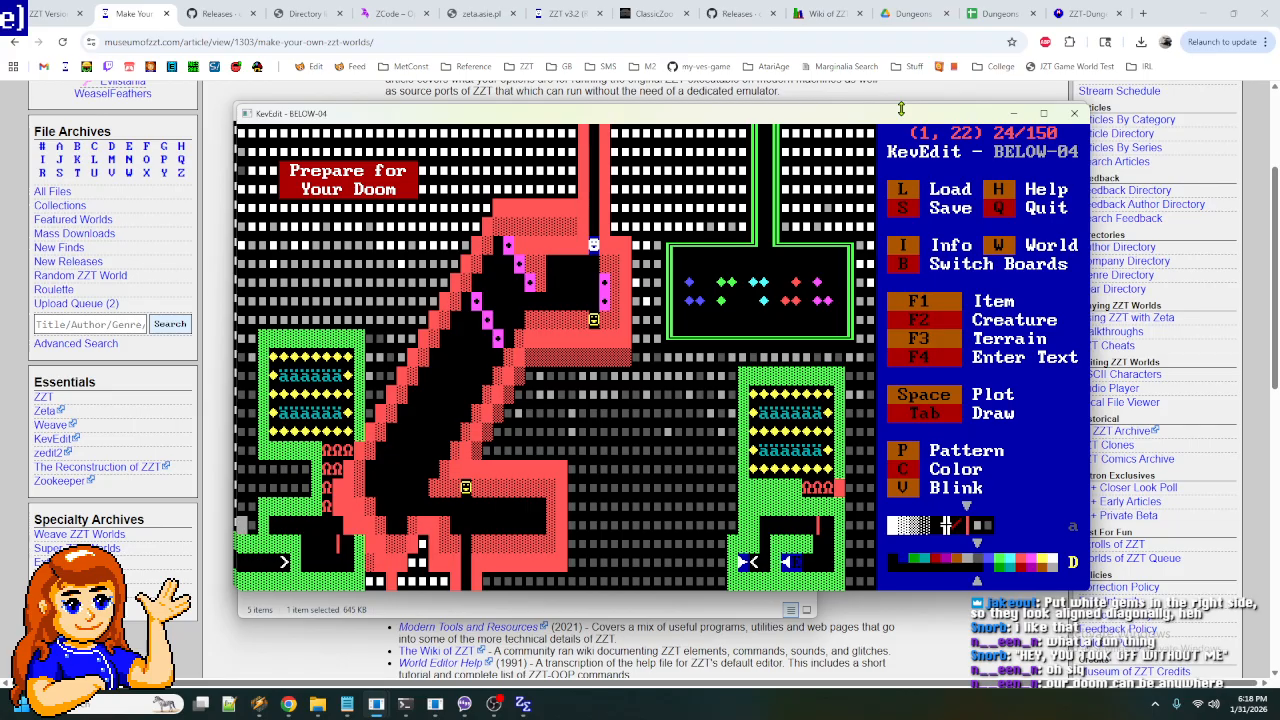
pyautogui.press('Right')
pyautogui.press('Right')
pyautogui.press('Right')
pyautogui.press('Right')
pyautogui.press('Right')
pyautogui.press('Right')
pyautogui.press('Up')
pyautogui.press('Up')
pyautogui.press('Up')
pyautogui.press('Up')
pyautogui.press('f')
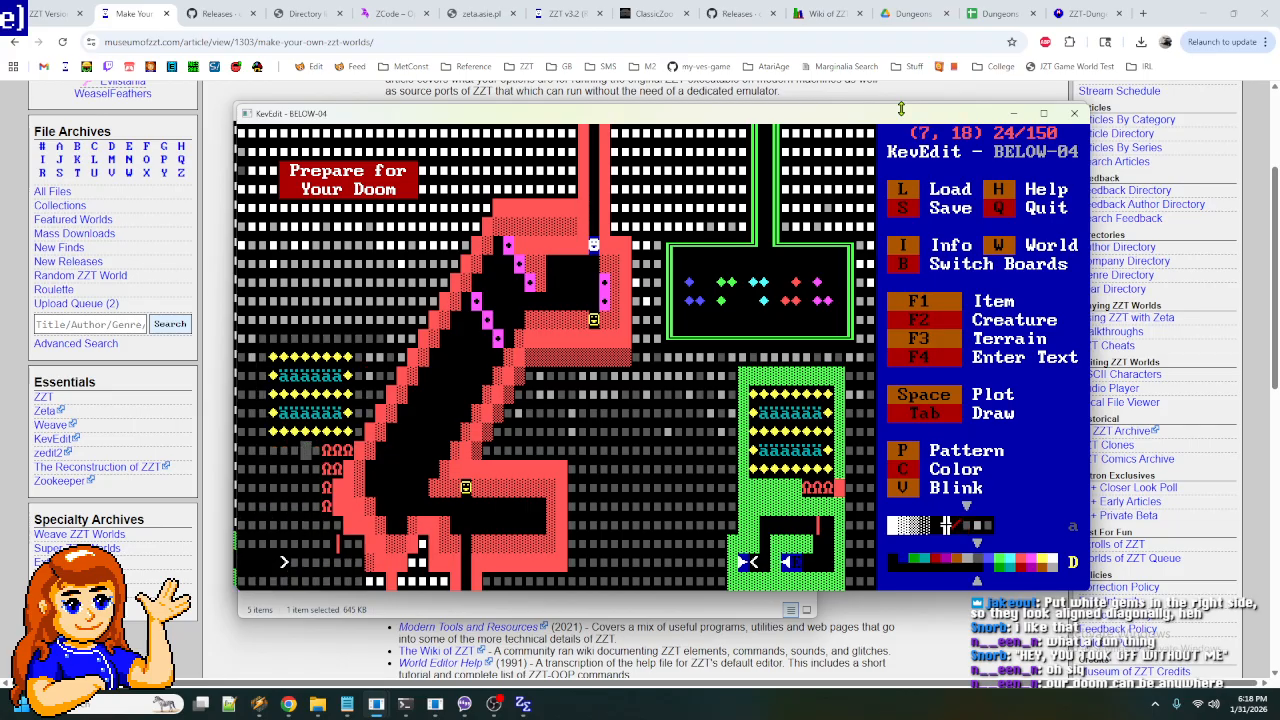
# - Replace the lower-left room's leftover red vertical-line element and all its red lions with the grey background pattern
pyautogui.press('Down')
pyautogui.press('Down')
pyautogui.press('Down')
pyautogui.press('Down')
pyautogui.press('Down')
pyautogui.press('Right')
pyautogui.press('Right')
pyautogui.press('Up')
pyautogui.press('Up')
pyautogui.press('Up')
pyautogui.press('Up')
pyautogui.press('Up')
pyautogui.press('Up')
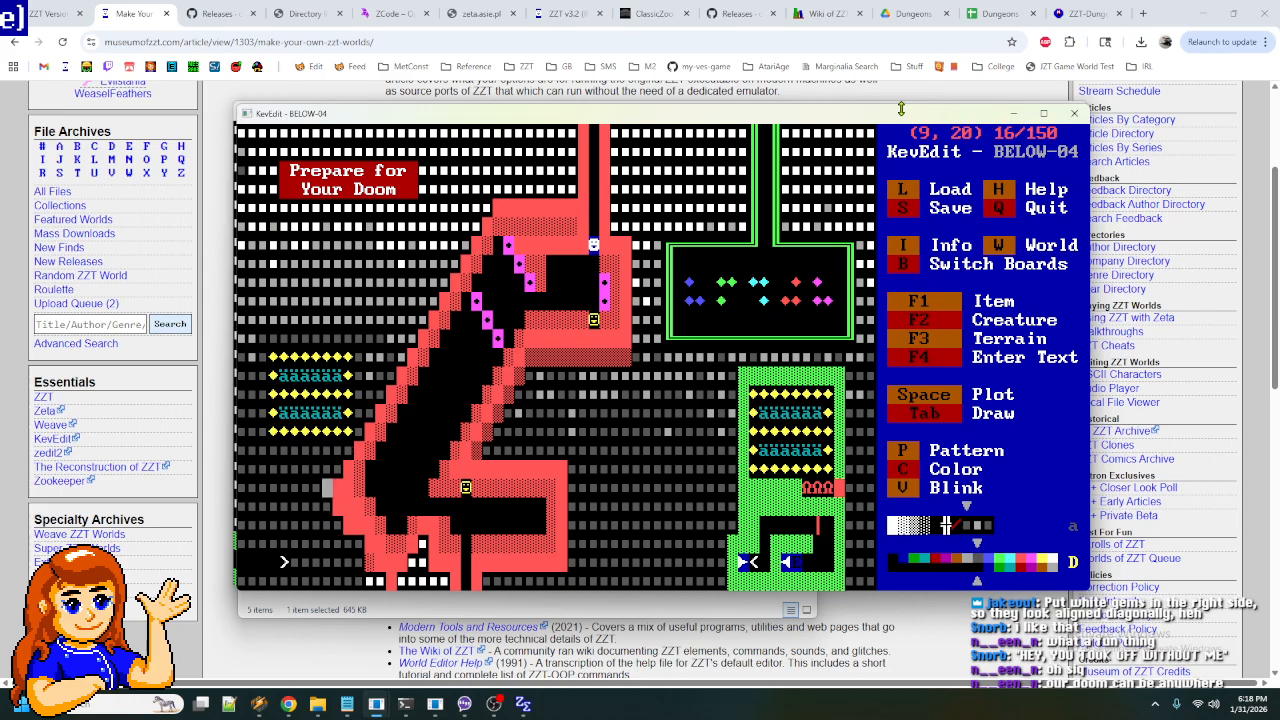
# - Flood-fill the remaining yellow gem rows and cyan ammo rows of the former left chamber with the grey background pattern
pyautogui.press('f')
pyautogui.press('Up')
pyautogui.press('f')
pyautogui.press('Up')
pyautogui.press('Up')
pyautogui.press('f')
pyautogui.press('Up')
pyautogui.press('Up')
pyautogui.press('Up')
pyautogui.press('Down')
pyautogui.press('Down')
pyautogui.press('Left')
pyautogui.press('Left')
pyautogui.press('Left')
pyautogui.press('Left')
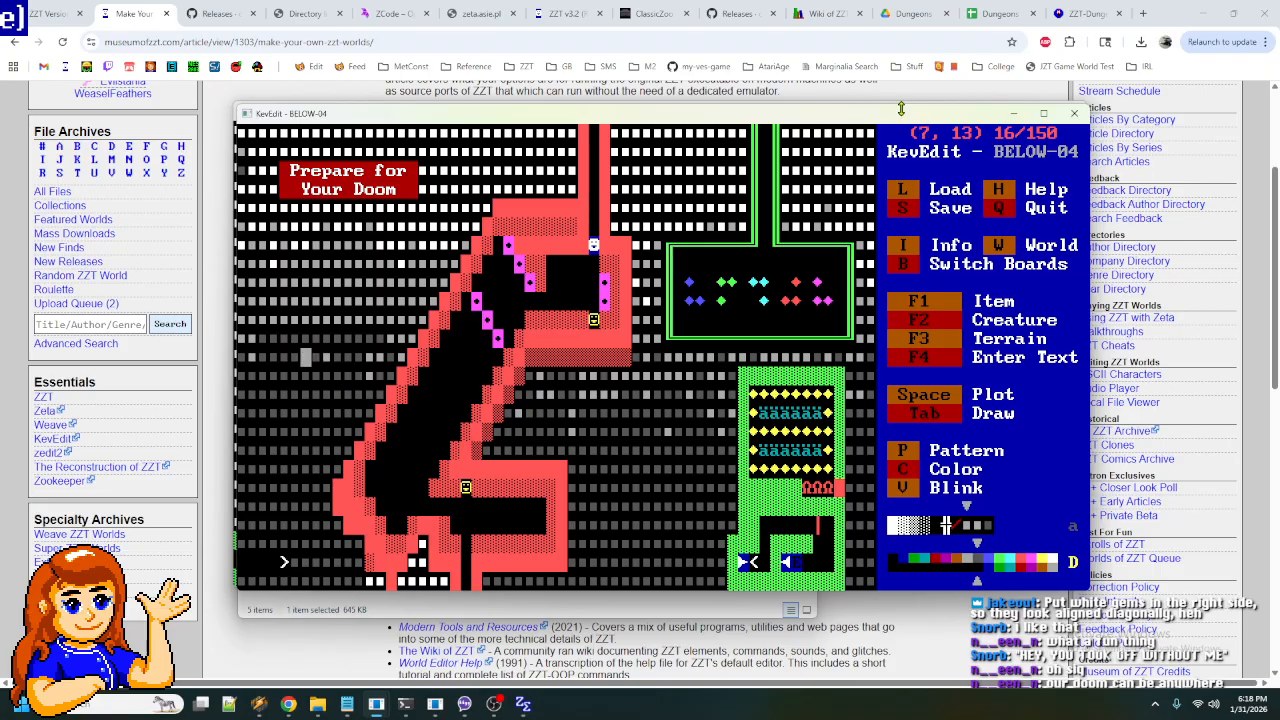
pyautogui.press('Down')
pyautogui.press('Left')
pyautogui.press('Down')
pyautogui.press('Left')
pyautogui.press('Down')
pyautogui.press('Down')
pyautogui.press('Right')
pyautogui.press('Down')
pyautogui.press('Down')
pyautogui.press('Right')
pyautogui.press('Up')
pyautogui.press('Right')
pyautogui.press('Up')
pyautogui.press('Up')
pyautogui.press('Right')
pyautogui.press('Up')
pyautogui.press('Right')
pyautogui.press('Up')
pyautogui.press('Right')
pyautogui.press('Right')
pyautogui.press('Down')
pyautogui.press('Down')
pyautogui.press('Right')
pyautogui.press('Left')
pyautogui.press('Down')
pyautogui.press('Up')
pyautogui.press('Up')
pyautogui.press('Up')
pyautogui.press('Up')
pyautogui.press('Right')
pyautogui.press('Up')
pyautogui.press('Right')
pyautogui.press('Down')
pyautogui.press('Left')
pyautogui.press('Left')
pyautogui.press('Up')
pyautogui.press('Left')
pyautogui.press('Left')
pyautogui.press('Left')
pyautogui.press('Left')
pyautogui.press('Left')
pyautogui.press('Left')
pyautogui.press('Left')
pyautogui.press('Left')
pyautogui.press('Down')
pyautogui.press('Down')
pyautogui.press('Down')
pyautogui.press('Down')
pyautogui.press('Right')
pyautogui.press('Up')
pyautogui.press('Up')
pyautogui.press('Right')
pyautogui.press('Right')
pyautogui.press('Up')
pyautogui.press('Down')
pyautogui.press('Right')
pyautogui.press('Right')
pyautogui.press('Up')
pyautogui.press('Down')
pyautogui.press('Right')
pyautogui.press('Down')
pyautogui.press('Down')
pyautogui.press('Right')
pyautogui.press('Right')
pyautogui.press('Down')
pyautogui.press('Down')
pyautogui.press('Down')
pyautogui.press('Down')
pyautogui.press('Down')
pyautogui.press('Down')
pyautogui.press('Down')
pyautogui.press('Down')
pyautogui.press('Down')
pyautogui.press('Right')
pyautogui.press('Right')
pyautogui.press('Right')
pyautogui.press('Right')
pyautogui.press('Right')
pyautogui.press('Right')
pyautogui.press('Right')
pyautogui.press('Right')
pyautogui.press('Right')
pyautogui.press('Right')
pyautogui.press('Right')
pyautogui.press('Right')
pyautogui.press('Right')
pyautogui.press('Right')
pyautogui.press('Right')
pyautogui.press('Right')
pyautogui.press('Right')
pyautogui.press('Right')
pyautogui.press('Right')
pyautogui.press('Right')
pyautogui.press('Right')
pyautogui.press('Right')
pyautogui.press('Left')
pyautogui.press('Left')
pyautogui.press('Left')
pyautogui.press('Left')
pyautogui.press('Left')
pyautogui.press('Left')
pyautogui.press('Left')
pyautogui.press('Left')
pyautogui.press('Left')
pyautogui.press('Left')
pyautogui.press('Left')
pyautogui.press('Left')
pyautogui.press('Left')
pyautogui.press('Left')
pyautogui.press('Left')
pyautogui.press('Left')
pyautogui.press('Left')
pyautogui.press('Left')
pyautogui.press('Left')
pyautogui.press('Left')
pyautogui.press('Left')
pyautogui.press('Left')
pyautogui.press('Left')
# - Follow the board exits west and north to examine the linked dungeon boards, including Dung-UL, Dung-BR and Dung-BL
pyautogui.hotkey('alt', 'Left')
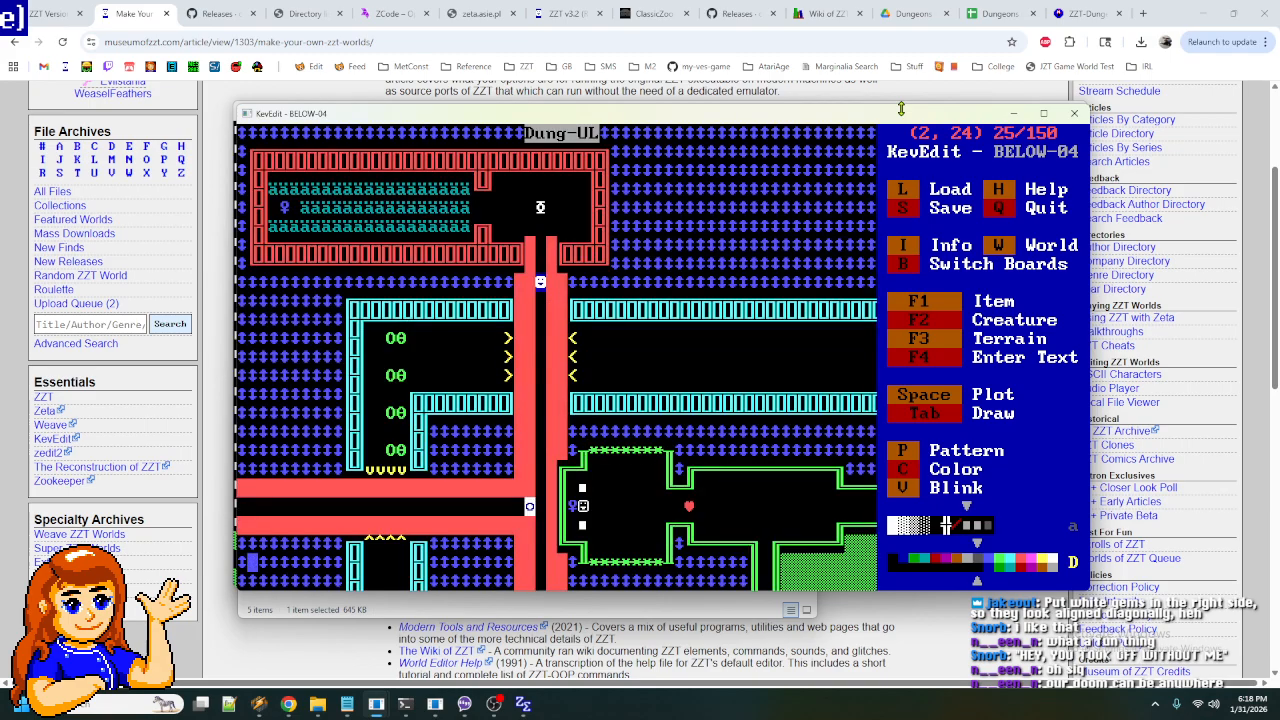
pyautogui.hotkey('alt', 'Left')
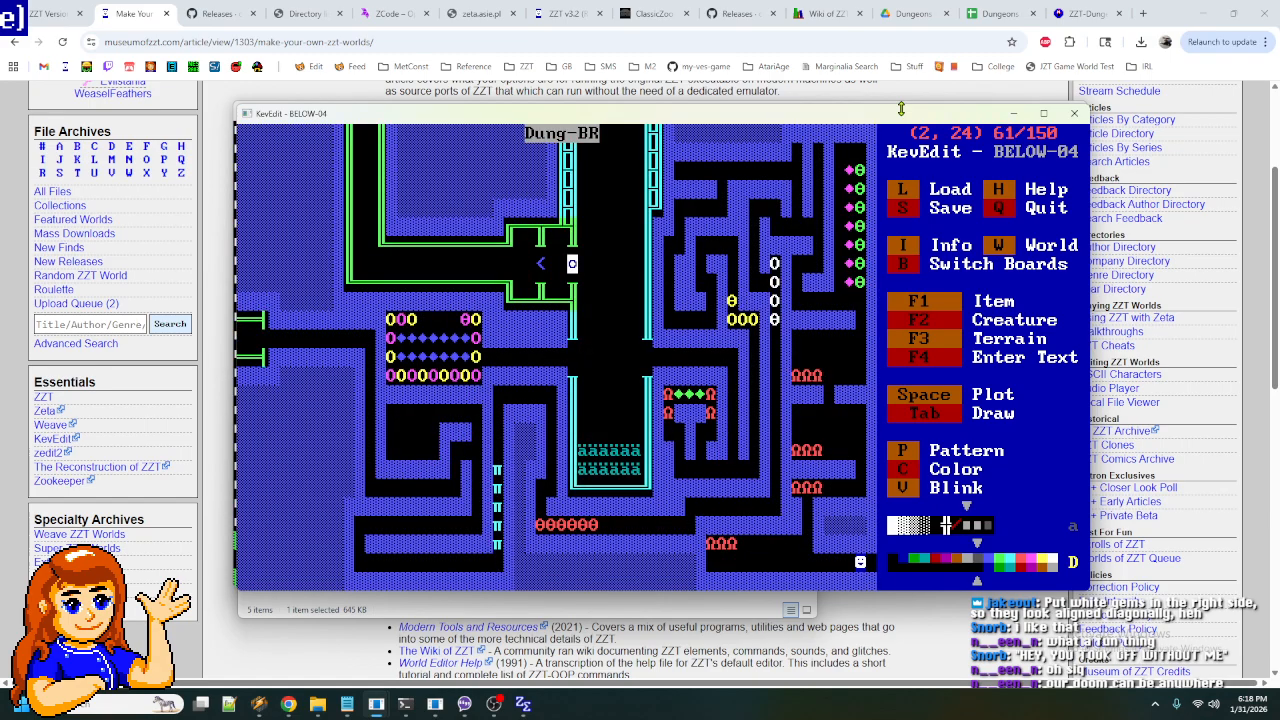
pyautogui.press('Right')
pyautogui.press('Right')
pyautogui.press('Right')
pyautogui.press('Right')
pyautogui.press('Right')
pyautogui.press('Right')
pyautogui.press('Right')
pyautogui.press('Right')
pyautogui.press('Right')
pyautogui.press('Right')
pyautogui.press('Right')
pyautogui.press('Right')
pyautogui.press('Right')
pyautogui.press('Right')
pyautogui.press('Right')
pyautogui.press('Right')
pyautogui.press('Right')
pyautogui.press('Right')
pyautogui.press('Right')
pyautogui.press('Right')
pyautogui.press('Right')
pyautogui.press('Right')
pyautogui.press('Right')
pyautogui.press('Right')
pyautogui.press('Right')
pyautogui.press('Right')
pyautogui.press('Right')
pyautogui.press('Right')
pyautogui.press('Right')
pyautogui.press('Right')
pyautogui.press('Right')
pyautogui.press('Right')
pyautogui.press('Right')
pyautogui.press('Right')
pyautogui.press('Down')
pyautogui.hotkey('alt', 'Up')
pyautogui.hotkey('alt', 'Up')
pyautogui.hotkey('alt', 'Up')
pyautogui.hotkey('alt', 'Up')
pyautogui.hotkey('alt', 'Up')
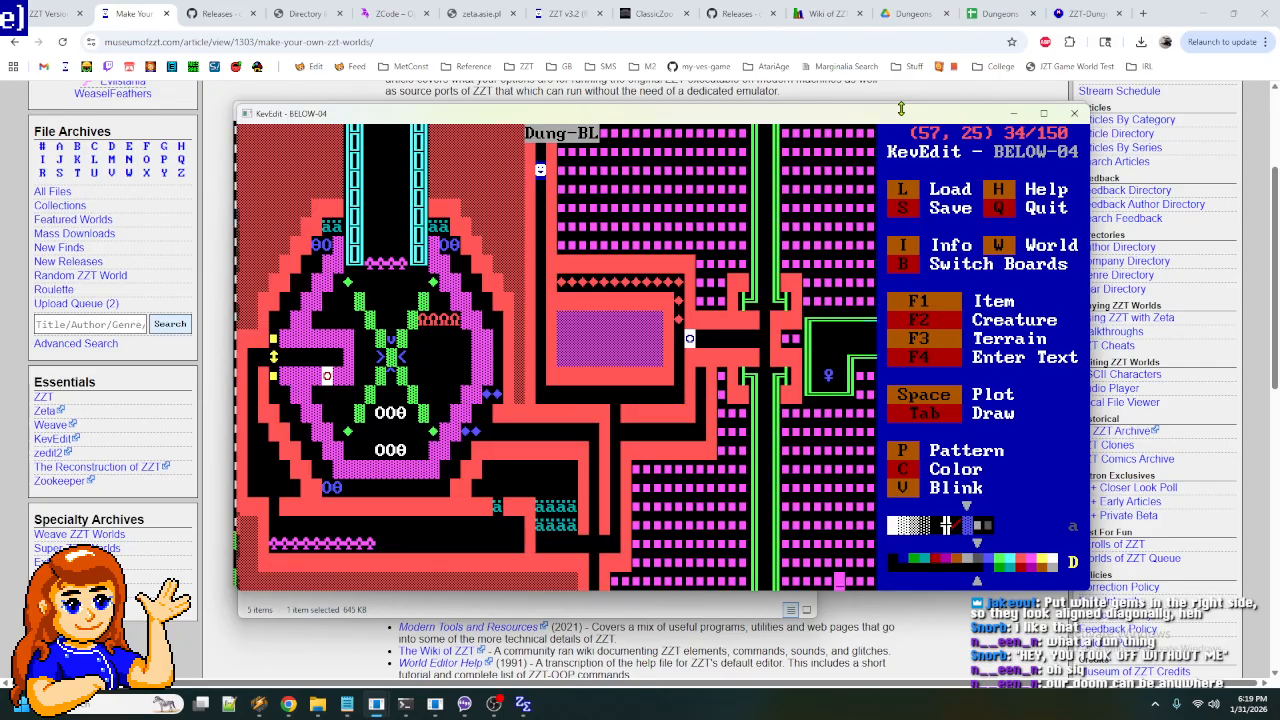
# - Return to the "Prepare for Your Doom" board and draw blue walls above, below and right of the arrow object in its lower-left corner
pyautogui.press('Left')
pyautogui.press('Left')
pyautogui.press('Left')
pyautogui.press('Left')
pyautogui.press('Left')
pyautogui.press('Left')
pyautogui.press('Left')
pyautogui.press('Left')
pyautogui.press('Left')
pyautogui.press('Left')
pyautogui.press('Left')
pyautogui.press('Left')
pyautogui.press('Left')
pyautogui.press('Left')
pyautogui.press('Left')
pyautogui.press('Left')
pyautogui.press('Left')
pyautogui.press('Left')
pyautogui.press('Left')
pyautogui.press('Left')
pyautogui.press('Left')
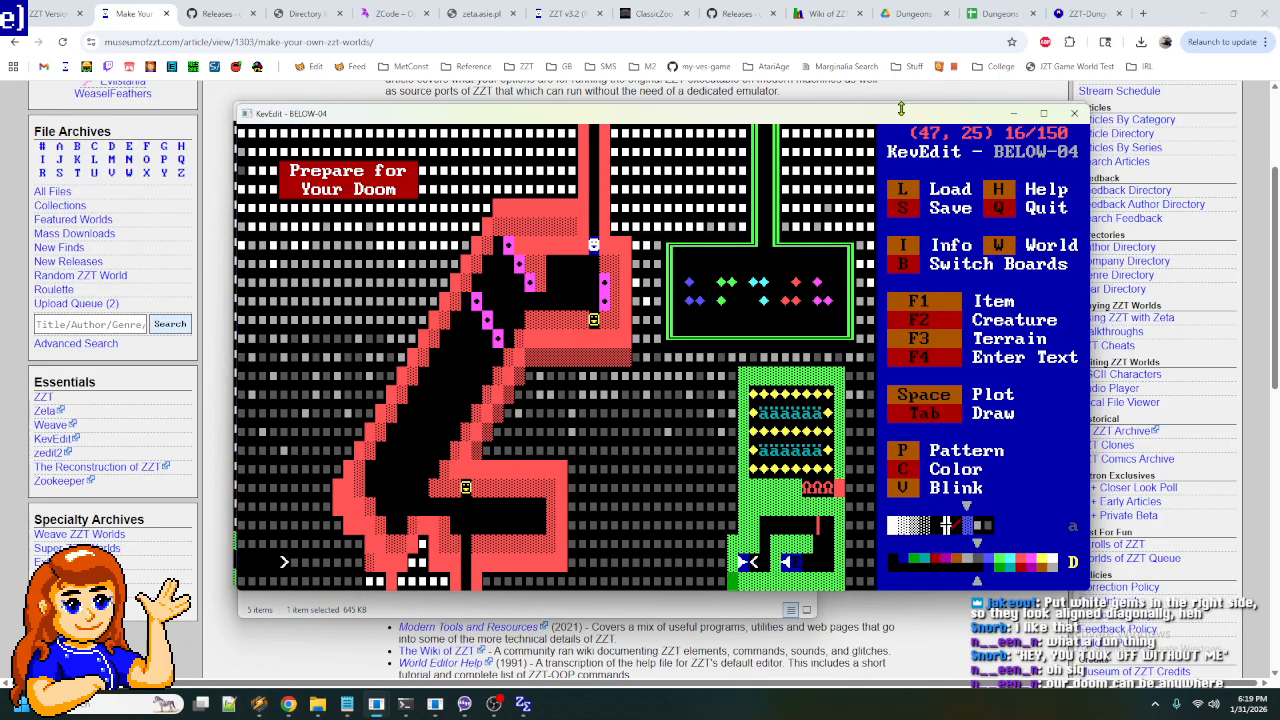
pyautogui.press('Tab')
pyautogui.press('Left')
pyautogui.press('Right')
pyautogui.press('Right')
pyautogui.press('Right')
pyautogui.press('Right')
pyautogui.press('Right')
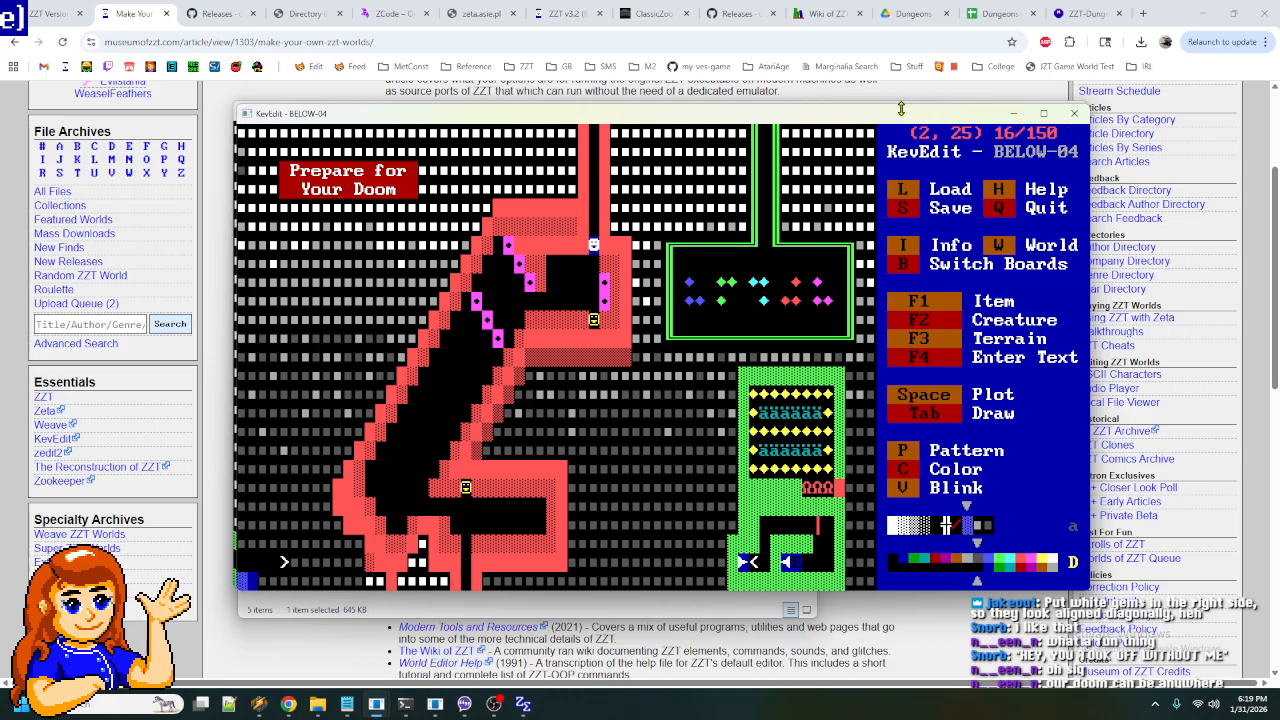
pyautogui.press('Up')
pyautogui.press('Up')
pyautogui.press('Left')
pyautogui.press('Left')
pyautogui.press('Left')
pyautogui.press('Left')
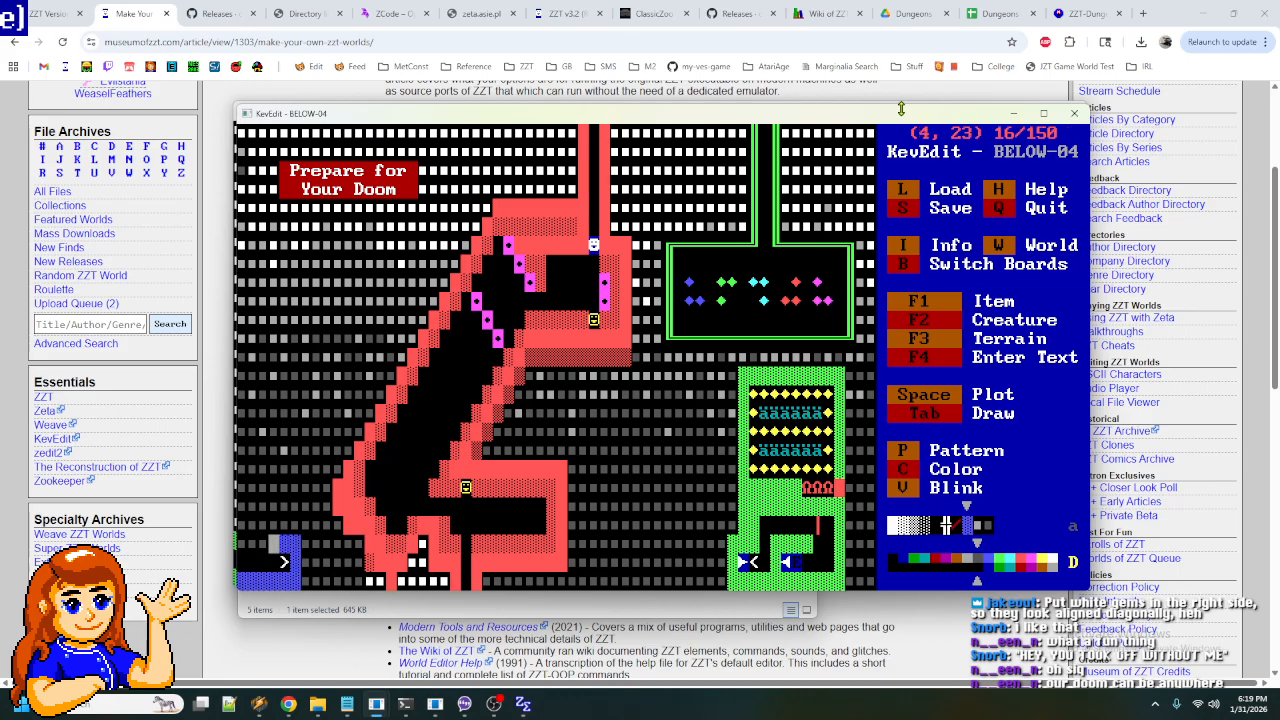
# - Close the opening at the foot of the slanted room with red walls and replace the white tiles in its notch
pyautogui.press('Right')
pyautogui.press('Right')
pyautogui.press('Right')
pyautogui.press('Right')
pyautogui.press('Right')
pyautogui.press('Right')
pyautogui.press('Right')
pyautogui.press('Right')
pyautogui.press('Right')
pyautogui.press('Right')
pyautogui.press('Right')
pyautogui.press('Right')
pyautogui.press('Right')
pyautogui.press('Right')
pyautogui.press('Right')
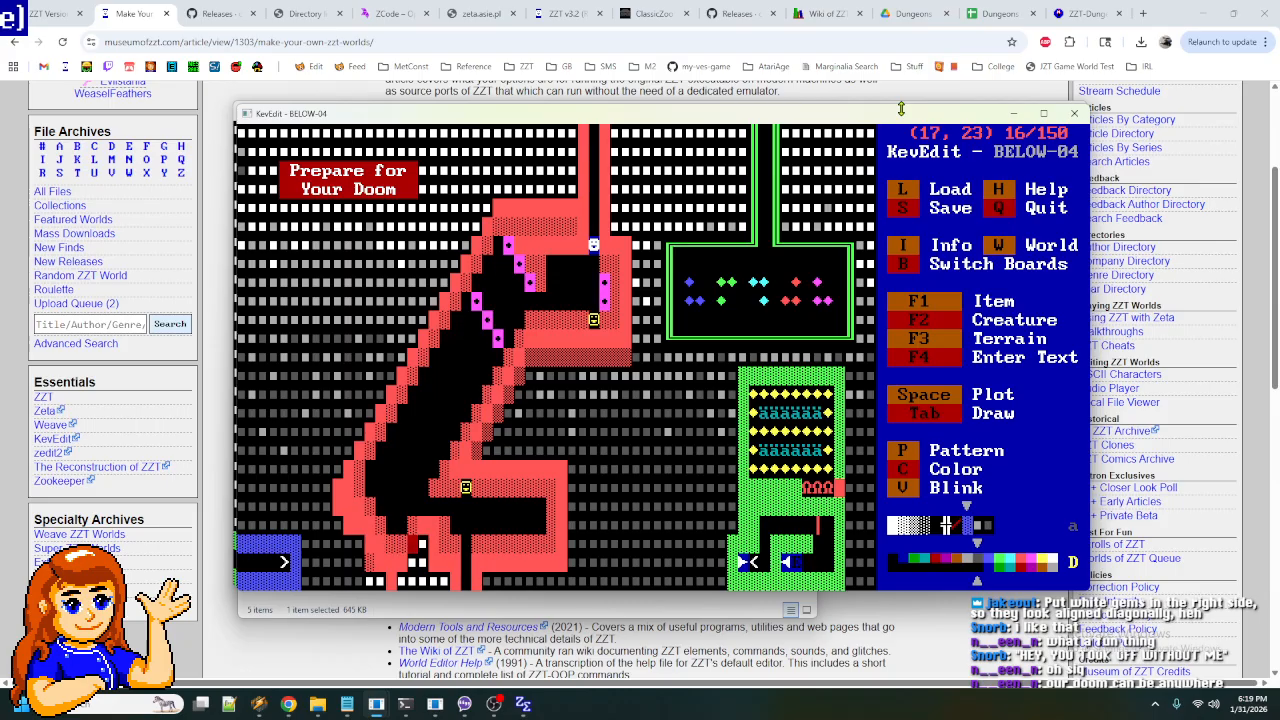
pyautogui.press('Right')
pyautogui.press('Right')
pyautogui.press('Right')
pyautogui.press('Right')
pyautogui.press('Right')
pyautogui.press('Right')
pyautogui.press('Right')
pyautogui.press('Right')
pyautogui.press('Right')
pyautogui.press('Right')
pyautogui.press('Right')
pyautogui.press('Right')
pyautogui.press('Right')
pyautogui.press('Right')
pyautogui.press('Right')
pyautogui.press('Right')
pyautogui.press('Right')
pyautogui.press('Right')
pyautogui.press('Right')
pyautogui.press('Right')
pyautogui.press('Right')
pyautogui.press('Right')
pyautogui.press('Right')
pyautogui.press('Left')
pyautogui.press('Left')
pyautogui.press('Left')
pyautogui.press('Left')
pyautogui.press('Left')
pyautogui.press('Left')
pyautogui.press('Left')
pyautogui.press('Left')
pyautogui.press('Left')
pyautogui.press('Left')
pyautogui.press('Left')
pyautogui.press('Left')
pyautogui.press('Left')
pyautogui.press('Left')
pyautogui.press('Left')
pyautogui.press('Left')
pyautogui.press('Left')
pyautogui.press('Left')
pyautogui.press('Left')
pyautogui.press('Left')
pyautogui.press('Down')
pyautogui.press('Down')
pyautogui.press('Left')
pyautogui.press('Left')
pyautogui.press('Left')
pyautogui.press('Left')
pyautogui.press('Left')
pyautogui.press('Left')
pyautogui.press('Left')
pyautogui.press('Left')
pyautogui.press('Left')
pyautogui.press('Left')
pyautogui.press('Left')
pyautogui.press('Left')
pyautogui.press('Right')
pyautogui.press('Right')
pyautogui.press('Right')
pyautogui.press('Right')
pyautogui.press('Right')
pyautogui.press('Right')
pyautogui.press('Right')
pyautogui.press('Right')
pyautogui.press('Left')
pyautogui.press('Left')
pyautogui.press('Left')
pyautogui.press('Left')
pyautogui.press('Left')
pyautogui.press('Left')
pyautogui.press('Left')
pyautogui.press('Left')
pyautogui.press('Left')
pyautogui.press('Left')
pyautogui.press('Left')
pyautogui.press('Left')
pyautogui.press('Left')
pyautogui.press('Left')
# - Trim the slanted room's outer lower-left edge and leftover wall tiles on the bottom row with the grey background pattern
pyautogui.press('Up')
pyautogui.press('Up')
pyautogui.press('Up')
pyautogui.press('Up')
pyautogui.press('Up')
pyautogui.press('Right')
pyautogui.press('Right')
pyautogui.press('Down')
pyautogui.press('Right')
pyautogui.press('Down')
pyautogui.press('Right')
pyautogui.press('Right')
pyautogui.press('Down')
pyautogui.press('Down')
pyautogui.press('Right')
pyautogui.press('Down')
pyautogui.press('Right')
pyautogui.press('Right')
pyautogui.press('Right')
pyautogui.press('Right')
pyautogui.press('Right')
pyautogui.press('Right')
pyautogui.press('Right')
pyautogui.press('Right')
pyautogui.press('Right')
pyautogui.press('Right')
pyautogui.press('Right')
pyautogui.press('Right')
pyautogui.press('Right')
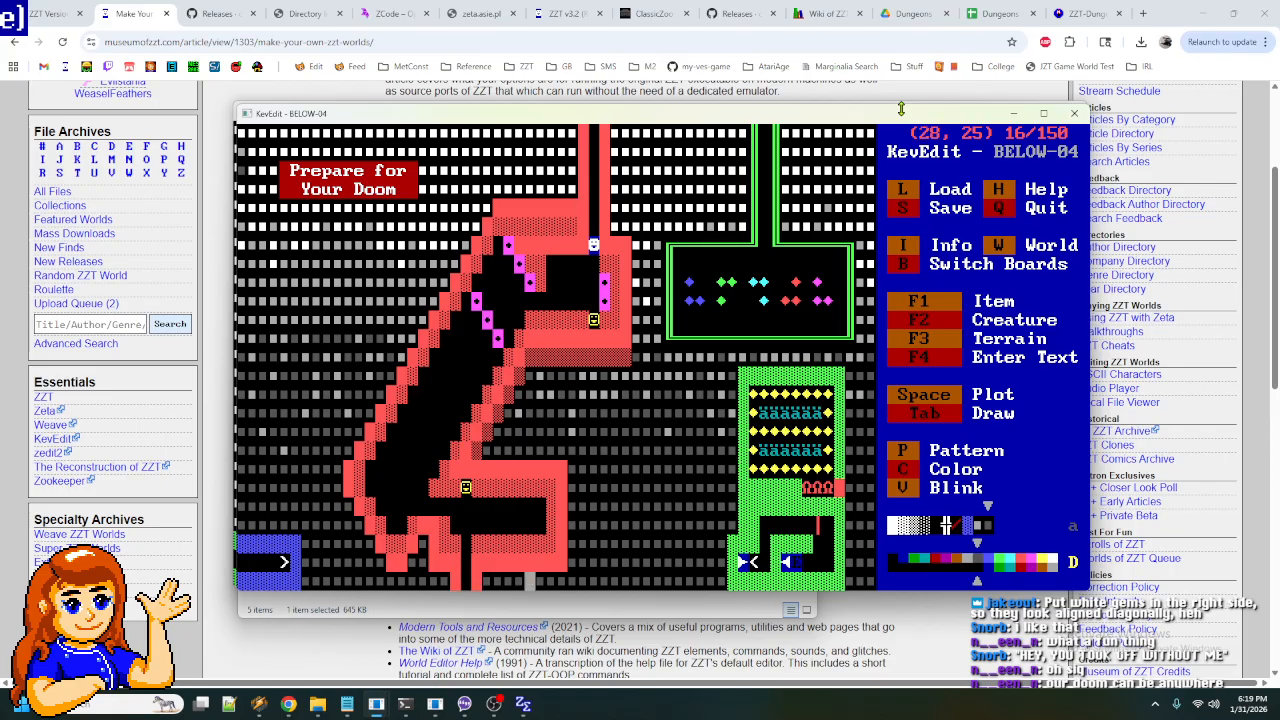
# - Copy the green chamber's lower-left entrance block, including its blue transporter, and place the duplicate a few tiles to the west
pyautogui.press('Right')
pyautogui.press('Right')
pyautogui.press('Right')
pyautogui.press('Right')
pyautogui.press('Right')
pyautogui.press('Right')
pyautogui.press('Right')
pyautogui.press('Right')
pyautogui.press('Right')
pyautogui.press('Up')
pyautogui.press('Up')
pyautogui.press('Up')
pyautogui.press('Up')
pyautogui.press('Up')
pyautogui.press('Up')
pyautogui.press('Up')
pyautogui.press('Up')
pyautogui.press('Up')
pyautogui.press('Right')
pyautogui.press('Right')
pyautogui.press('Right')
pyautogui.press('Right')
pyautogui.press('Right')
pyautogui.press('Right')
pyautogui.press('Right')
pyautogui.press('Right')
pyautogui.press('Right')
pyautogui.press('Right')
pyautogui.press('Right')
pyautogui.press('Right')
pyautogui.press('Right')
pyautogui.press('Right')
pyautogui.press('Down')
pyautogui.press('Down')
pyautogui.press('Down')
pyautogui.press('Down')
pyautogui.press('Down')
pyautogui.press('Down')
pyautogui.press('Down')
pyautogui.press('Down')
pyautogui.press('Down')
pyautogui.press('Down')
pyautogui.press('Left')
pyautogui.press('Left')
pyautogui.press('Left')
pyautogui.press('Left')
pyautogui.press('Tab')
pyautogui.press('Up')
pyautogui.press('Up')
pyautogui.press('Up')
pyautogui.press('Right')
pyautogui.press('Right')
pyautogui.press('Right')
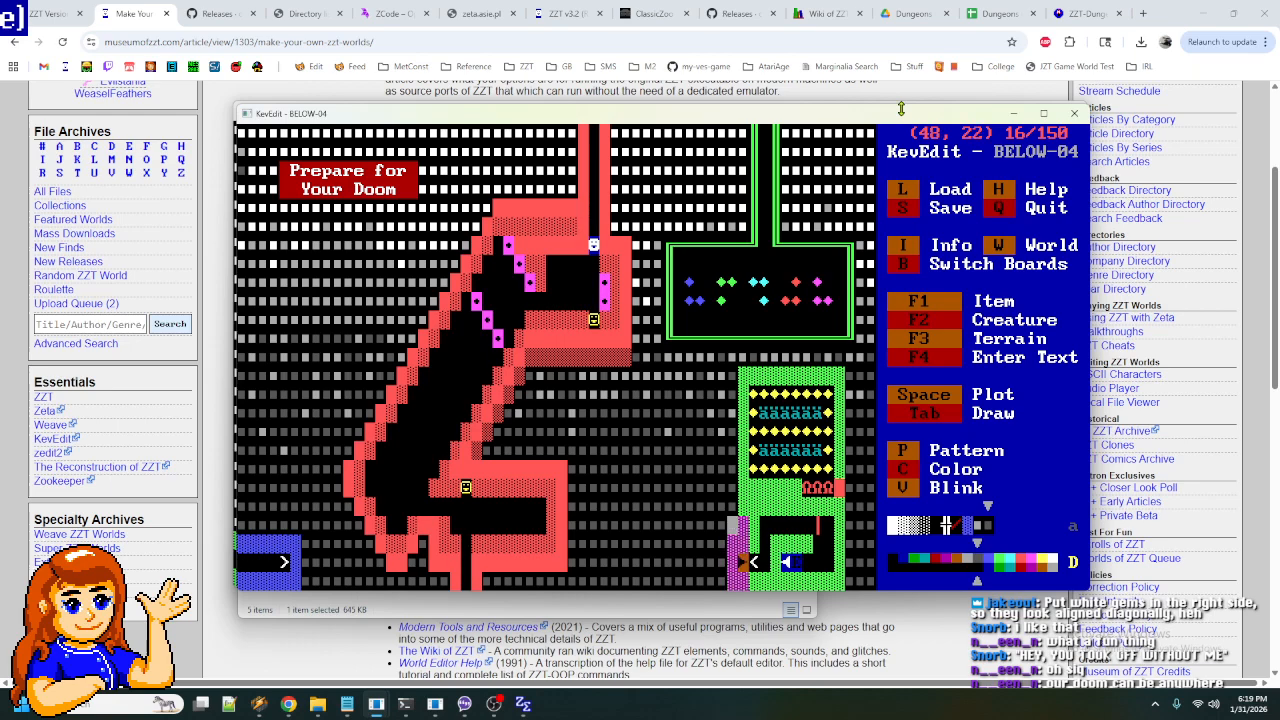
pyautogui.press('Right')
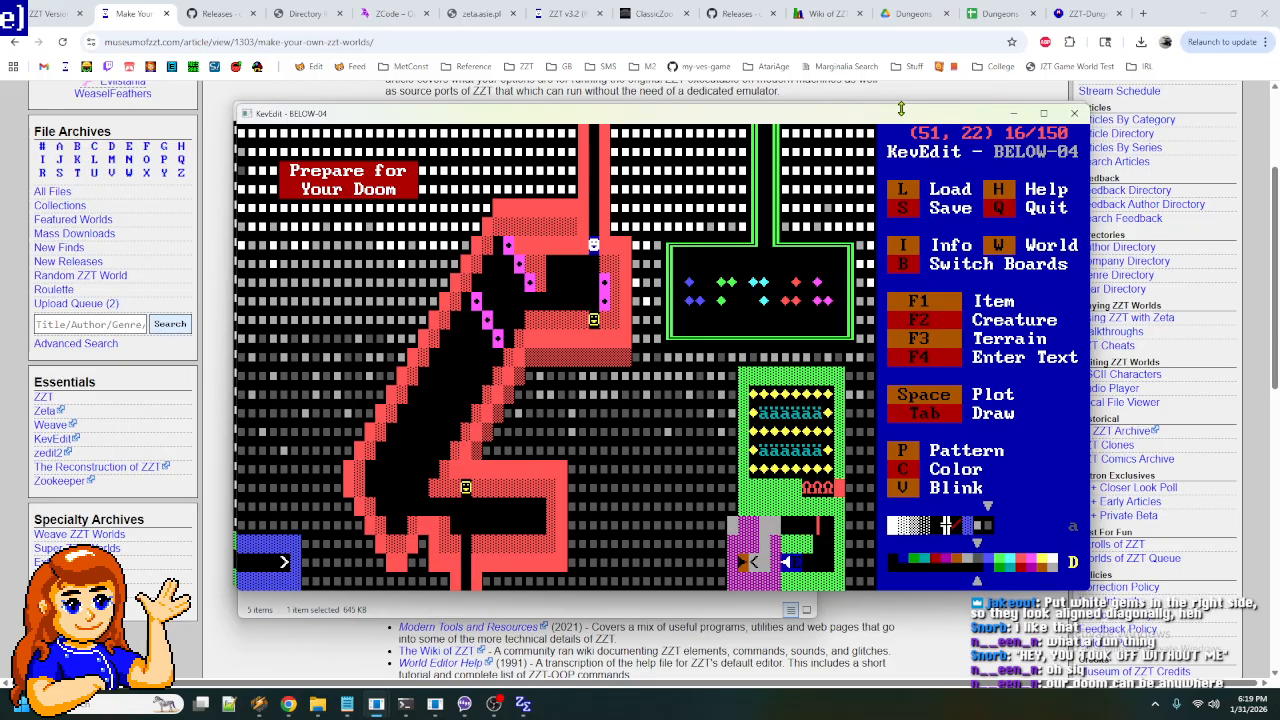
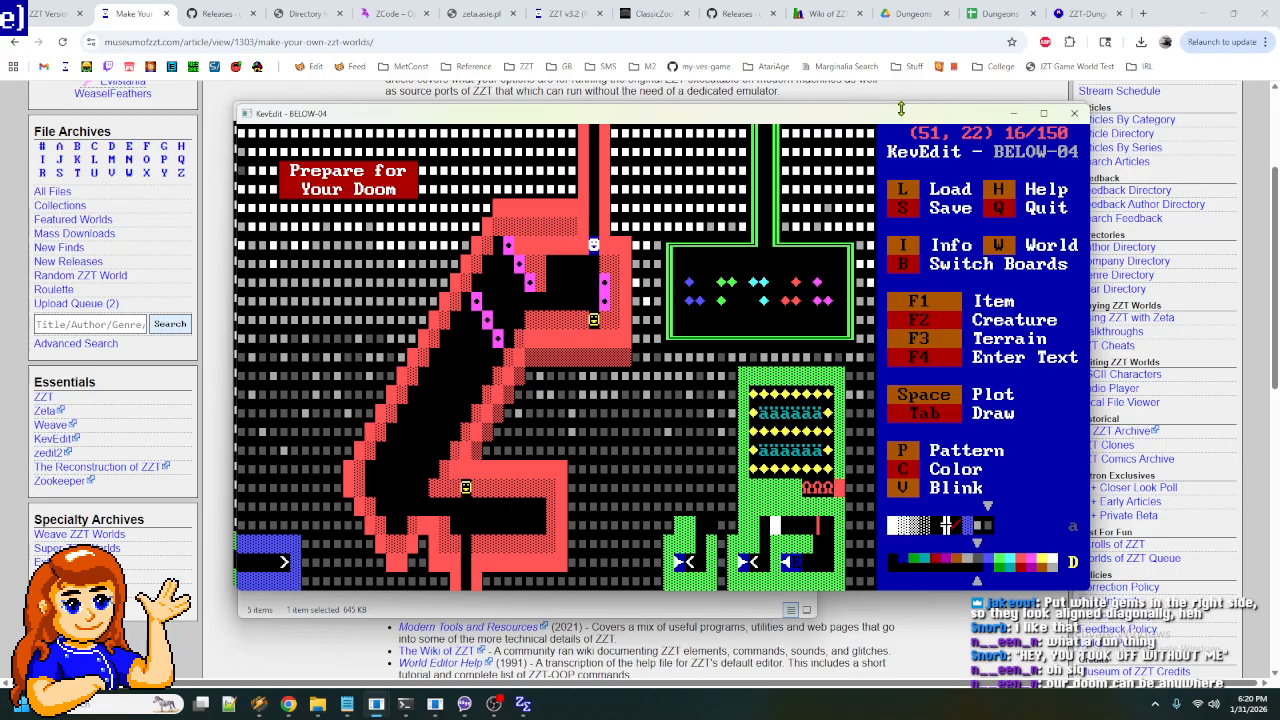
# - Draw a green wall from the top of the copied entrance up toward row 16, along column 43
pyautogui.press('Down')
pyautogui.press('space')
pyautogui.press('Left')
pyautogui.press('Left')
pyautogui.press('Left')
pyautogui.press('Left')
pyautogui.press('Left')
pyautogui.press('Left')
pyautogui.press('Left')
pyautogui.press('Left')
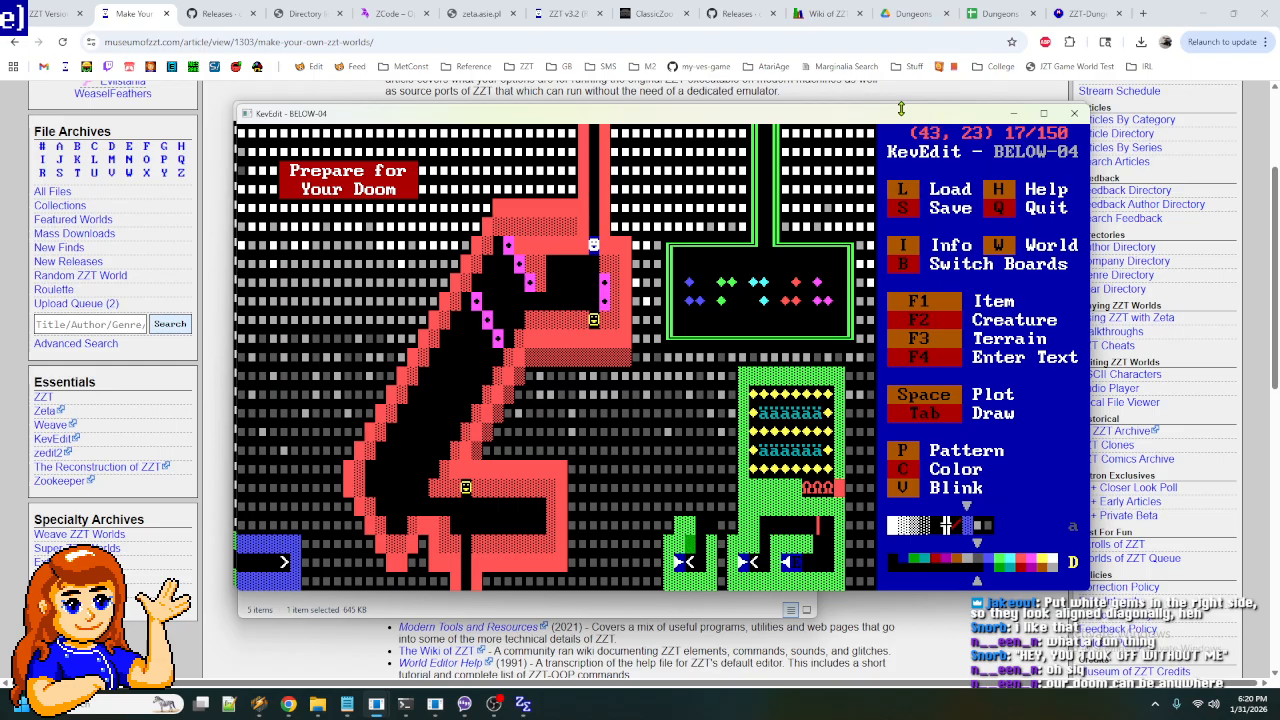
pyautogui.press('Up')
pyautogui.press('Tab')
pyautogui.press('Up')
pyautogui.press('Up')
pyautogui.press('Up')
pyautogui.press('Up')
pyautogui.press('Up')
pyautogui.press('Up')
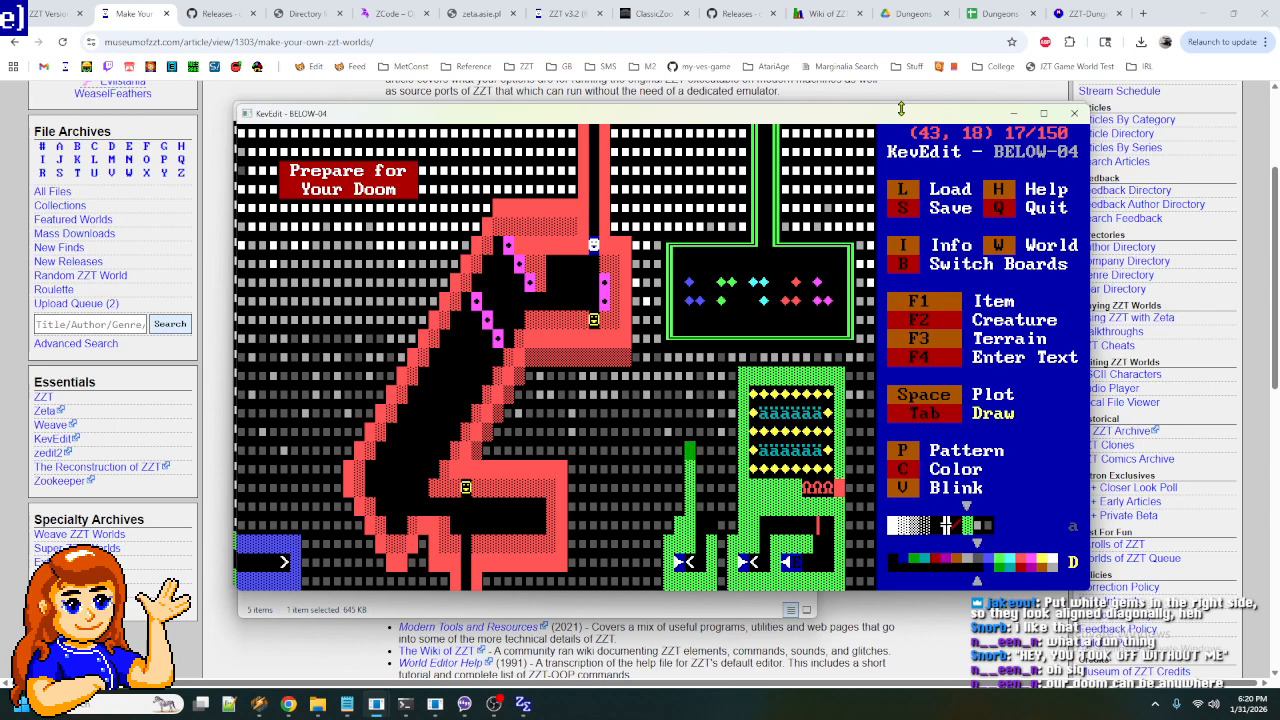
# - Extend the green wall east along row 16 across the gem chamber and down its right side, and save the world
pyautogui.press('Right')
pyautogui.press('Right')
pyautogui.press('Right')
pyautogui.press('Right')
pyautogui.press('Right')
pyautogui.press('Right')
pyautogui.press('Right')
pyautogui.press('Right')
pyautogui.press('Right')
pyautogui.press('Right')
pyautogui.press('Right')
pyautogui.press('Right')
pyautogui.press('Right')
pyautogui.press('Right')
pyautogui.press('Down')
pyautogui.press('Down')
pyautogui.press('Down')
pyautogui.press('Down')
pyautogui.press('Down')
pyautogui.press('Down')
pyautogui.press('Down')
pyautogui.press('Down')
pyautogui.press('Down')
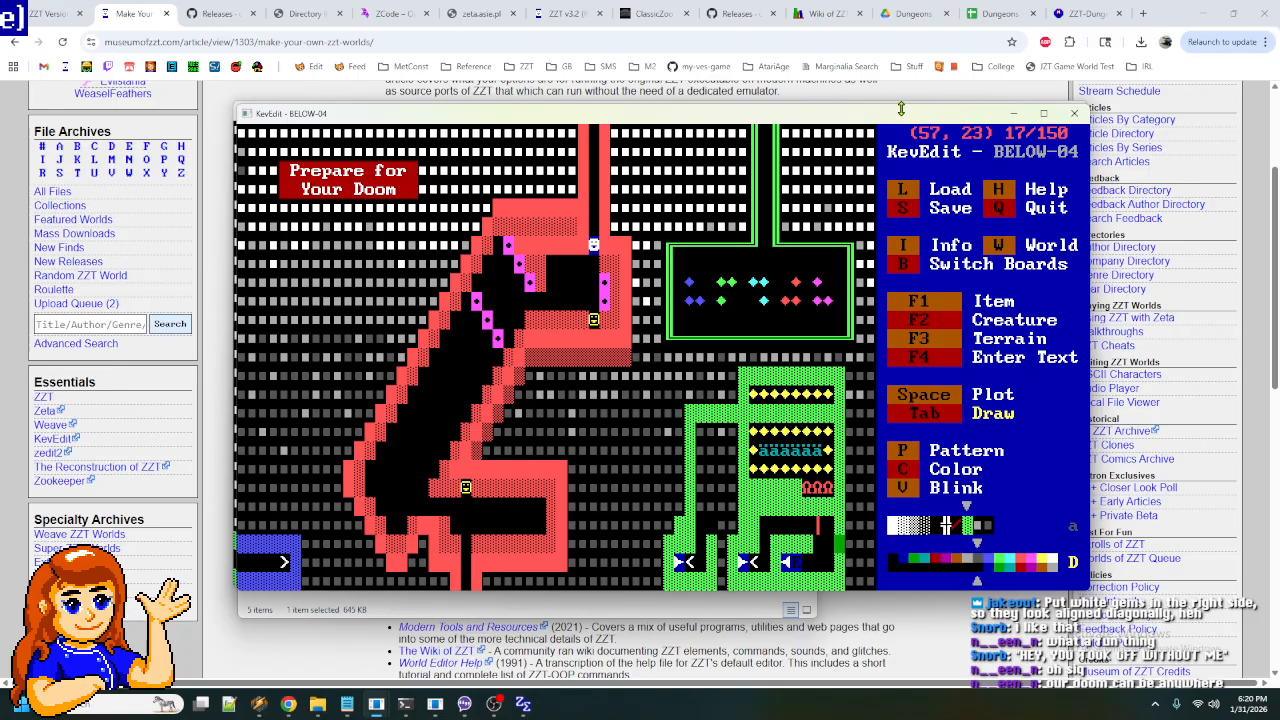
pyautogui.press('s')
pyautogui.press('Return')
# - Draw the green wall west along the board's bottom row and up beside the copied entrance, closing the gap between both entrances
pyautogui.press('Left')
pyautogui.press('Left')
pyautogui.press('Left')
pyautogui.press('Left')
pyautogui.press('Left')
pyautogui.press('Left')
pyautogui.press('Left')
pyautogui.press('Left')
pyautogui.press('Left')
pyautogui.press('Left')
pyautogui.press('Left')
pyautogui.press('Left')
pyautogui.press('Up')
pyautogui.press('Up')
pyautogui.press('Up')
pyautogui.press('Left')
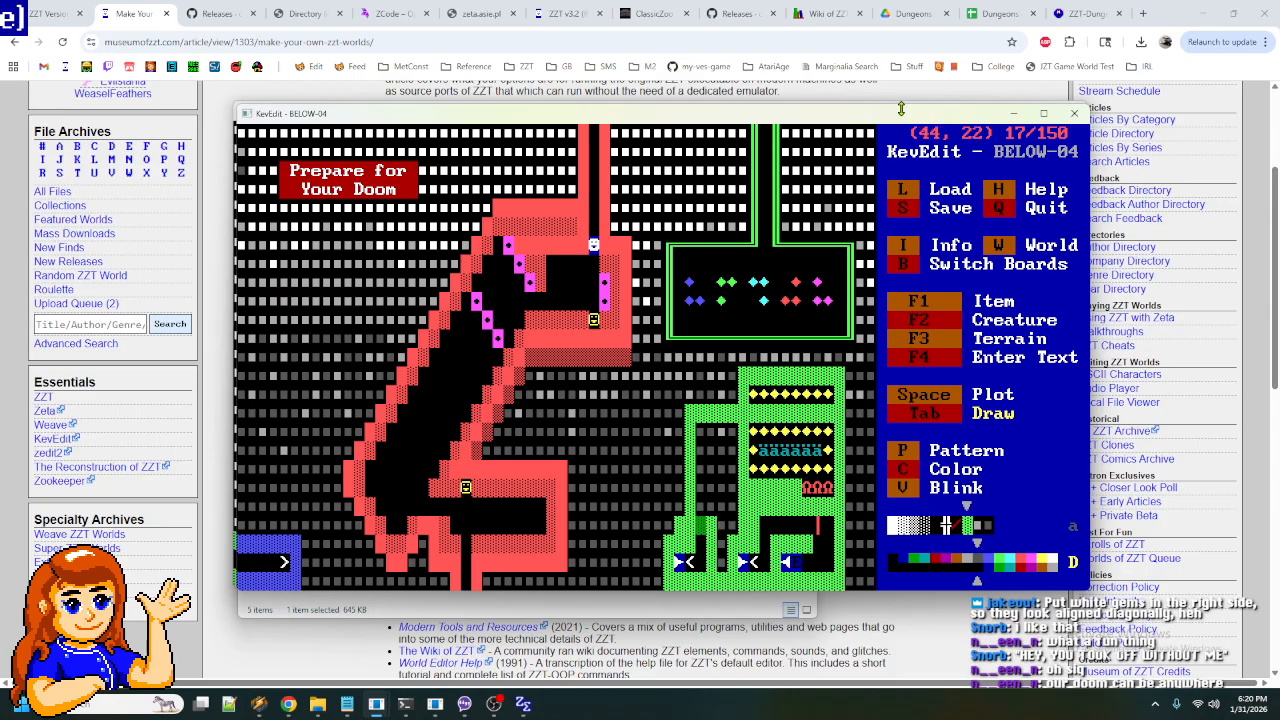
# - Clear a passage between the copied entrance and the gem chamber, removing the original entrance's transporter and wall tiles
pyautogui.press('Right')
pyautogui.press('Down')
pyautogui.press('Down')
pyautogui.press('Right')
pyautogui.press('Right')
pyautogui.press('Right')
pyautogui.press('Right')
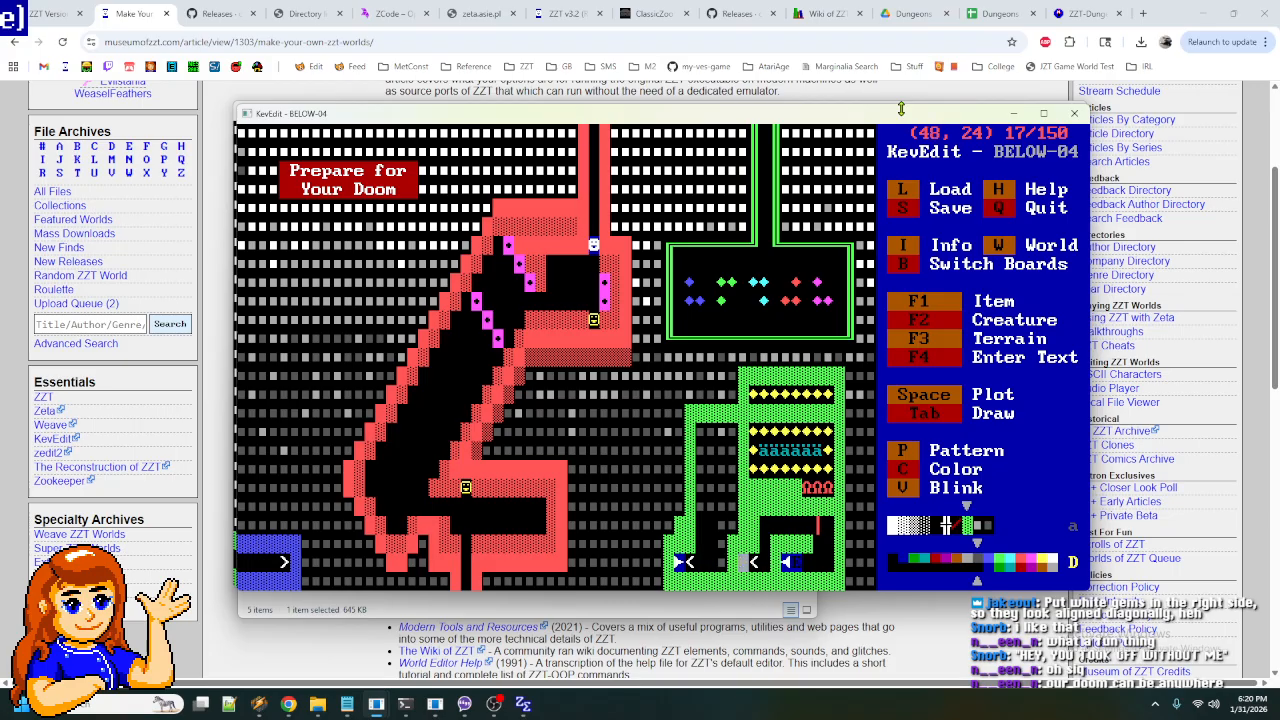
pyautogui.press('Left')
pyautogui.press('Left')
pyautogui.press('Up')
pyautogui.press('Right')
pyautogui.press('Right')
pyautogui.press('Left')
pyautogui.press('Left')
pyautogui.press('Left')
pyautogui.press('Left')
pyautogui.press('Left')
pyautogui.press('Left')
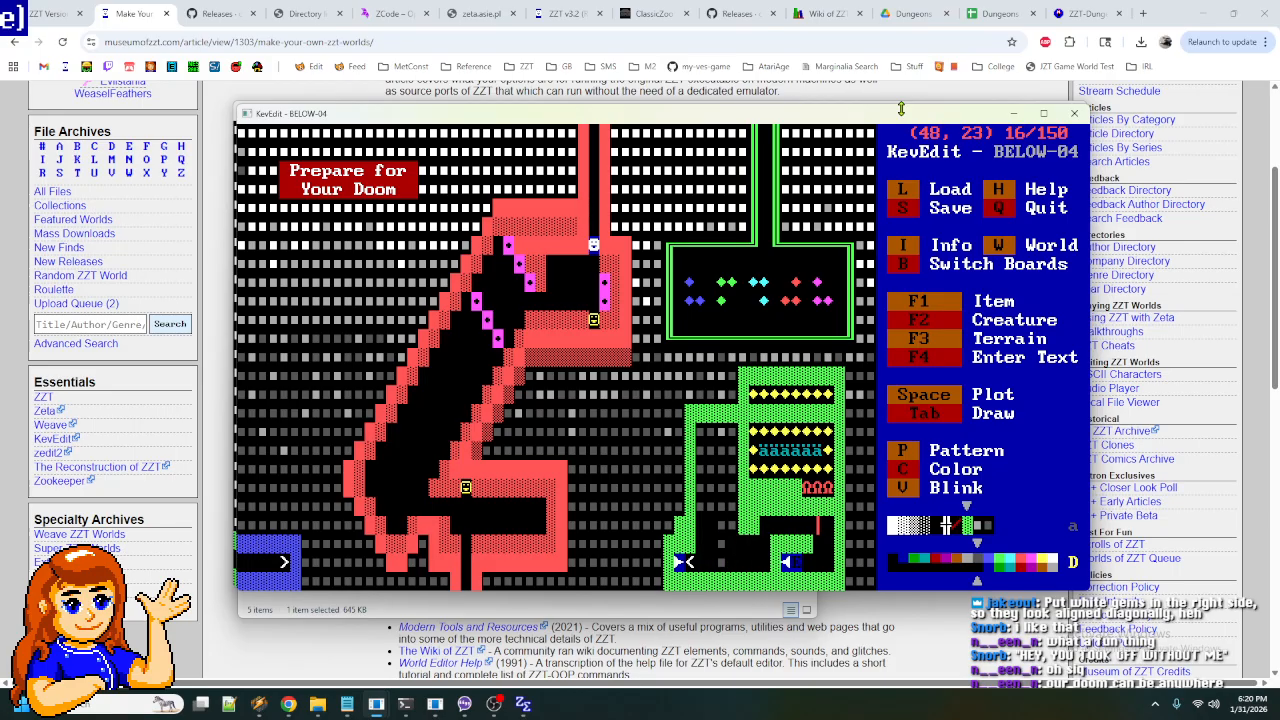
# - Clear the inner green walls and leftover background tiles below row 16 in the green chamber, making it one open room
pyautogui.press('Right')
pyautogui.press('Right')
pyautogui.press('Right')
pyautogui.press('Down')
pyautogui.press('Up')
pyautogui.press('Up')
pyautogui.press('Up')
pyautogui.press('Up')
pyautogui.press('Up')
pyautogui.press('Up')
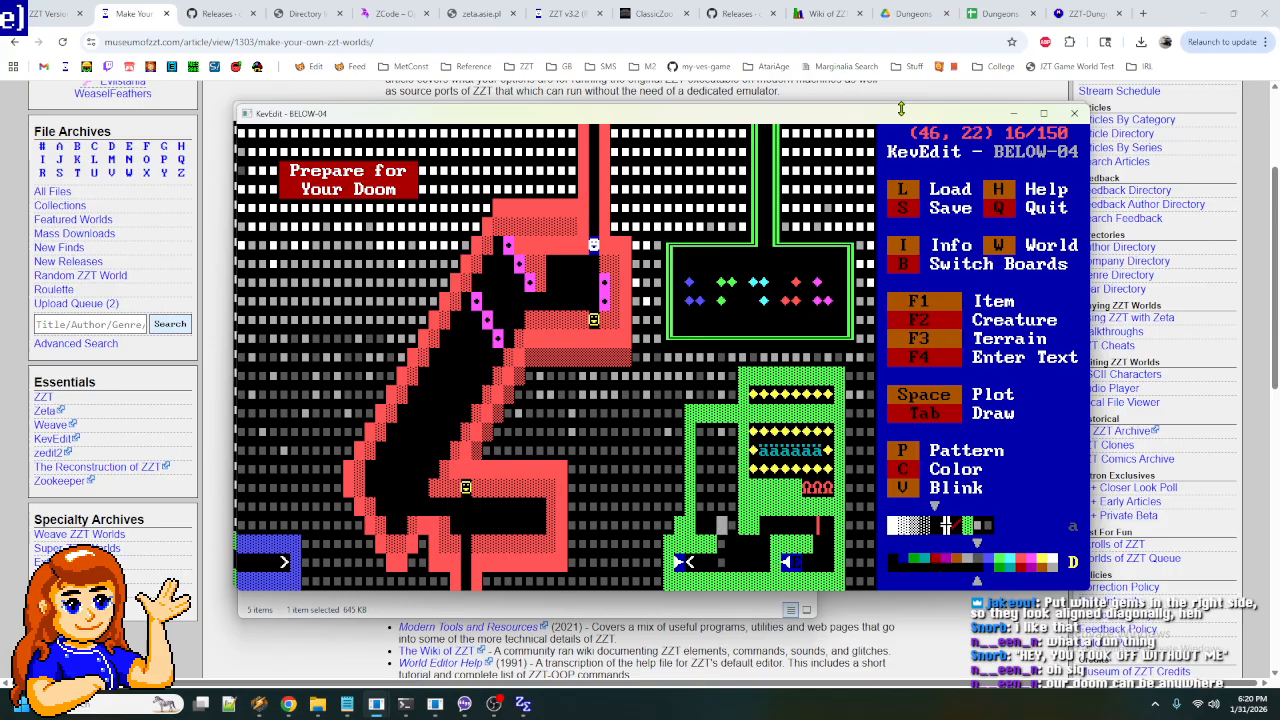
pyautogui.press('Up')
pyautogui.press('Right')
pyautogui.press('Right')
pyautogui.press('Down')
pyautogui.press('Down')
pyautogui.press('Down')
pyautogui.press('Right')
pyautogui.press('Right')
pyautogui.press('Right')
pyautogui.press('Right')
pyautogui.press('Right')
pyautogui.press('Right')
pyautogui.press('Right')
pyautogui.press('Down')
pyautogui.press('Right')
pyautogui.press('Left')
pyautogui.press('Left')
pyautogui.press('Left')
pyautogui.press('Left')
pyautogui.press('Left')
pyautogui.press('Left')
pyautogui.press('Left')
pyautogui.press('Up')
pyautogui.press('Left')
pyautogui.press('Up')
pyautogui.press('Right')
pyautogui.press('Up')
pyautogui.press('Up')
pyautogui.press('Up')
pyautogui.press('Up')
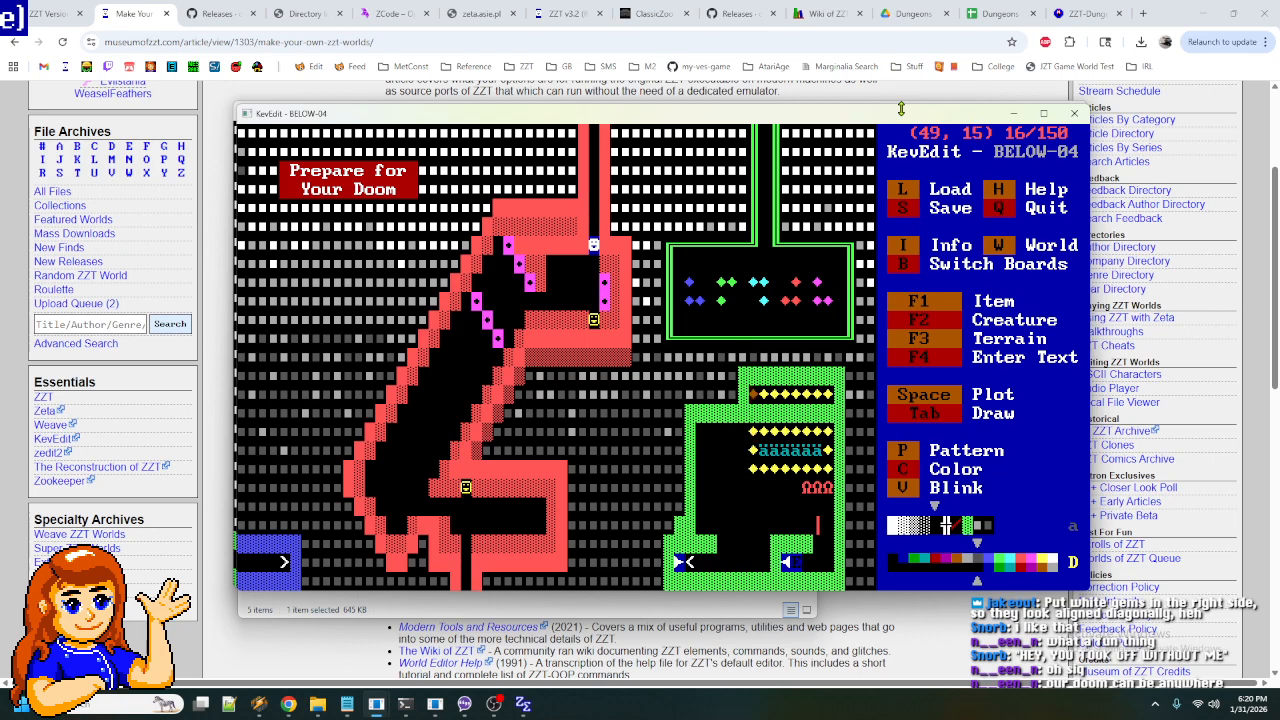
# - Copy the row of cyan ammo from row 18 of the gem chamber into row 16, replacing the green wall there
pyautogui.press('Left')
pyautogui.press('Down')
pyautogui.press('Right')
pyautogui.press('Down')
pyautogui.press('Right')
pyautogui.press('Down')
pyautogui.press('Right')
pyautogui.press('Right')
pyautogui.press('Right')
pyautogui.press('Right')
pyautogui.press('Right')
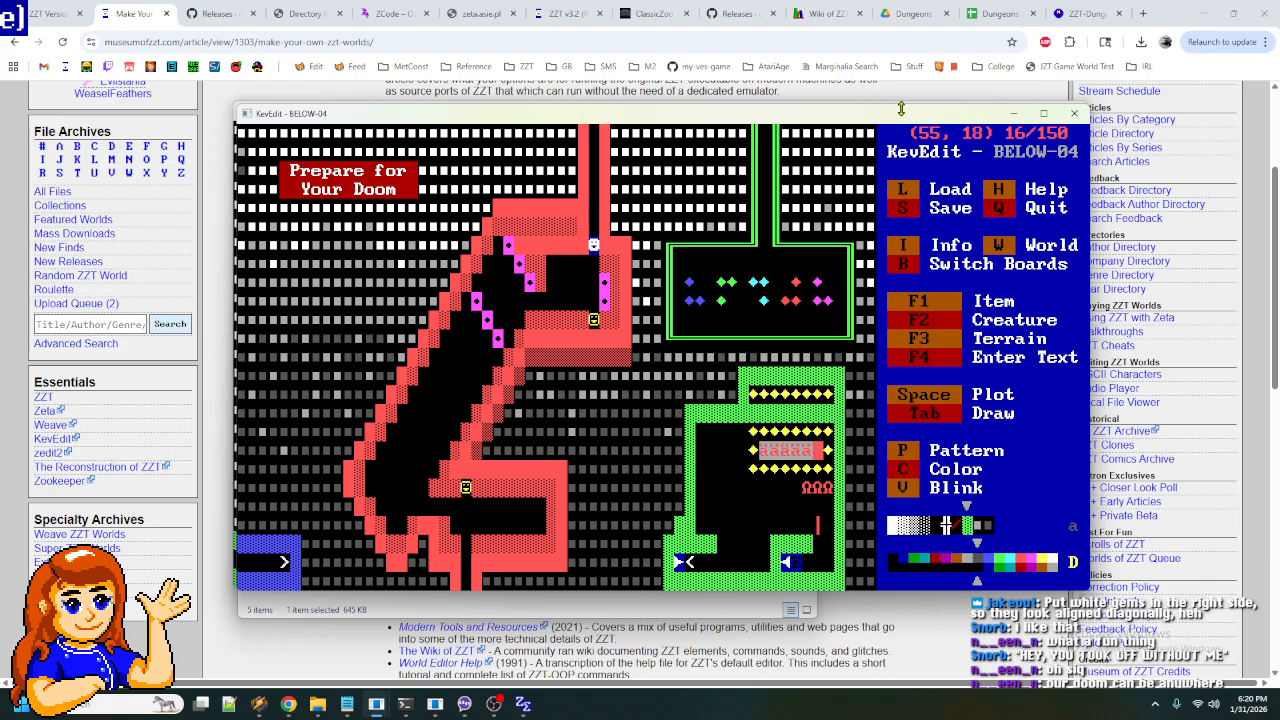
pyautogui.press('Up')
pyautogui.press('Right')
pyautogui.press('Return')
# - Finish row 16 of the gem chamber with a yellow gem at each end of the copied ammo
pyautogui.press('Up')
pyautogui.press('Left')
pyautogui.press('Left')
pyautogui.press('Left')
pyautogui.press('Left')
pyautogui.press('Left')
pyautogui.press('Left')
pyautogui.press('Left')
pyautogui.press('Left')
pyautogui.press('Right')
# - Pick up the red lion from row 20 and place three copies in row 17, at columns 45 to 47
pyautogui.press('Down')
pyautogui.press('Down')
pyautogui.press('Right')
pyautogui.press('Right')
pyautogui.press('Right')
pyautogui.press('Right')
pyautogui.press('Right')
pyautogui.press('Down')
pyautogui.press('Down')
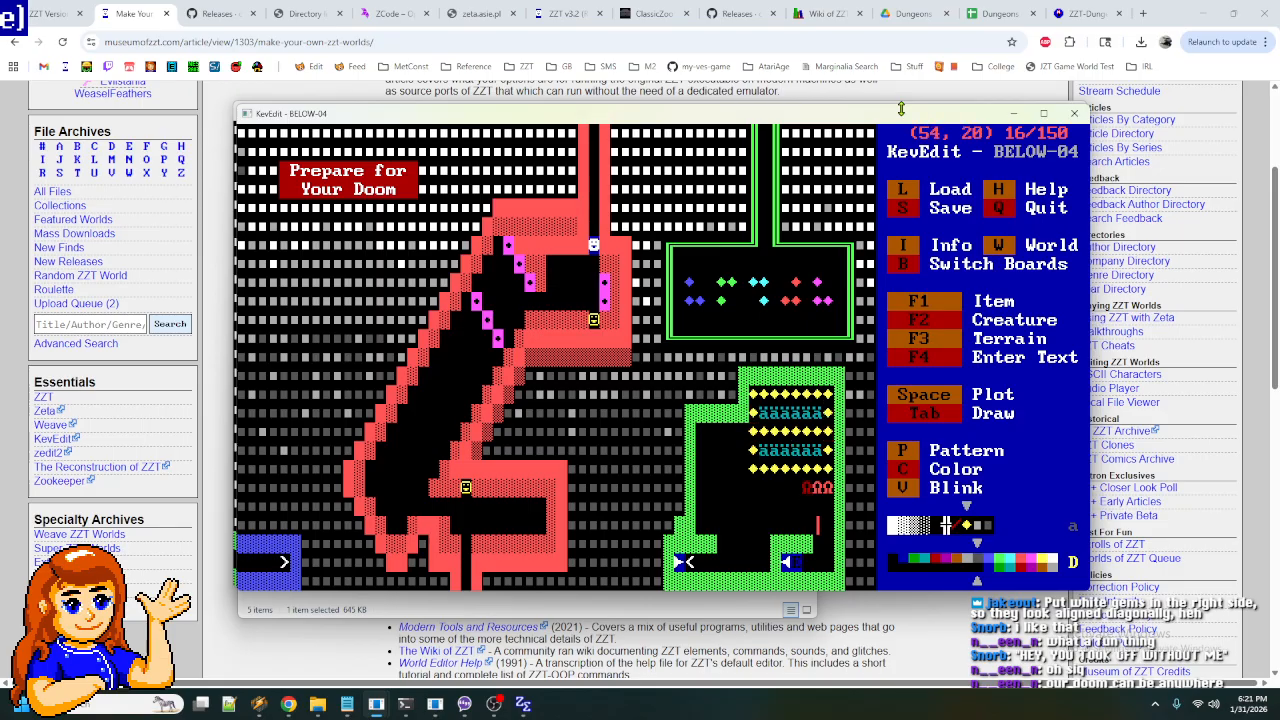
pyautogui.press('Left')
pyautogui.press('Left')
pyautogui.press('Left')
pyautogui.press('Left')
pyautogui.press('Left')
pyautogui.press('Left')
pyautogui.press('Left')
pyautogui.press('Left')
pyautogui.press('Left')
pyautogui.press('Up')
pyautogui.press('Up')
pyautogui.press('Up')
pyautogui.press('space')
pyautogui.press('Right')
pyautogui.press('Down')
pyautogui.press('Right')
pyautogui.press('Up')
pyautogui.press('space')
pyautogui.press('Down')
pyautogui.press('Left')
pyautogui.press('Left')
pyautogui.press('Up')
pyautogui.press('Right')
pyautogui.press('space')
pyautogui.press('Left')
pyautogui.press('Left')
pyautogui.press('Up')
pyautogui.press('Down')
pyautogui.press('Right')
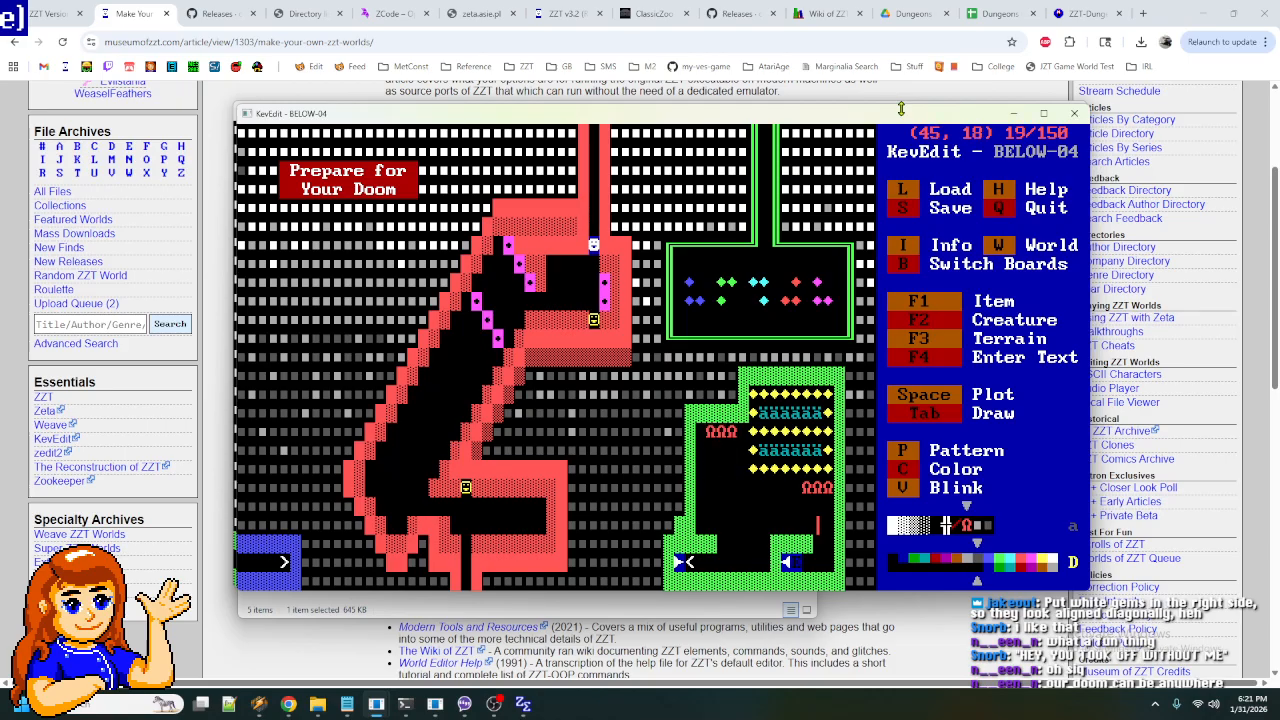
# - Fill out the lion group beside the gems to a block covering columns 44 to 48 on rows 17 to 19
pyautogui.press('space')
pyautogui.press('Down')
pyautogui.press('space')
pyautogui.press('Right')
pyautogui.press('Right')
pyautogui.press('space')
pyautogui.press('Up')
pyautogui.press('space')
pyautogui.press('Down')
pyautogui.press('Left')
pyautogui.press('space')
pyautogui.press('space')
pyautogui.press('Right')
pyautogui.press('Right')
pyautogui.press('Up')
pyautogui.press('Up')
pyautogui.press('Down')
pyautogui.press('space')
pyautogui.press('Down')
pyautogui.press('space')
pyautogui.press('space')
pyautogui.press('Left')
pyautogui.press('Left')
pyautogui.press('Left')
pyautogui.press('Left')
pyautogui.press('space')
pyautogui.press('Up')
pyautogui.press('space')
pyautogui.press('Up')
pyautogui.press('space')
# - Delete the three original lions in row 20 beneath the gem rows
pyautogui.press('Right')
pyautogui.press('Right')
pyautogui.press('Right')
pyautogui.press('Right')
pyautogui.press('Right')
pyautogui.press('Right')
pyautogui.press('Right')
pyautogui.press('Right')
pyautogui.press('Right')
pyautogui.press('Right')
pyautogui.press('Right')
pyautogui.press('Right')
pyautogui.press('Right')
pyautogui.press('Down')
pyautogui.press('Down')
pyautogui.press('Down')
pyautogui.press('Left')
pyautogui.press('Delete')
pyautogui.press('Left')
pyautogui.press('Delete')
pyautogui.press('Left')
pyautogui.press('Delete')
pyautogui.press('Right')
pyautogui.press('Right')
pyautogui.press('Down')
pyautogui.press('Down')
pyautogui.press('Left')
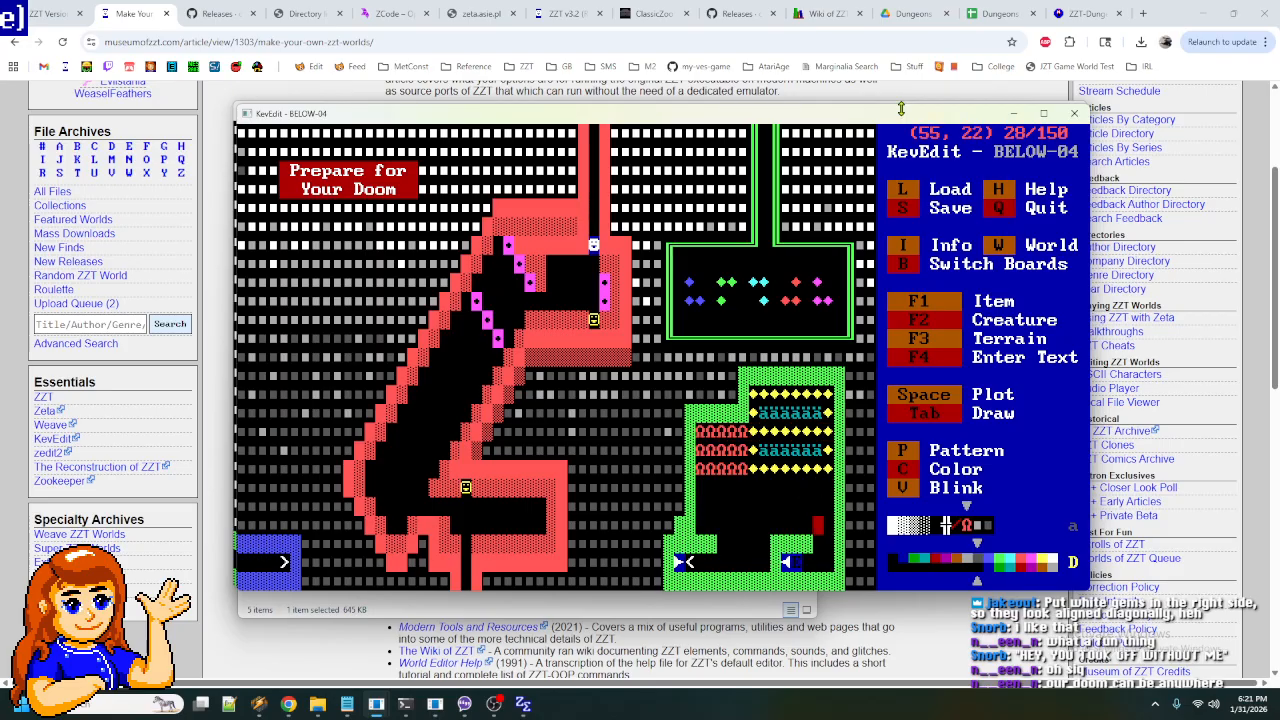
# - Move the red vertical bar element from column 55, row 22, to column 46, row 20, beneath the lions
pyautogui.press('Left')
pyautogui.press('Left')
pyautogui.press('Left')
pyautogui.press('Left')
pyautogui.press('Left')
pyautogui.press('Left')
pyautogui.press('Left')
pyautogui.press('Left')
pyautogui.press('Up')
pyautogui.press('Up')
pyautogui.press('Right')
pyautogui.press('Right')
pyautogui.press('Right')
pyautogui.press('Right')
pyautogui.press('Right')
pyautogui.press('Right')
pyautogui.press('Right')
pyautogui.press('Right')
pyautogui.press('Right')
pyautogui.press('Down')
pyautogui.press('Down')
# - Reshape the chamber's lower-left green wall so that it steps inward to column 45 on rows 21 and 22
pyautogui.press('Up')
pyautogui.press('Up')
pyautogui.press('Left')
pyautogui.press('Left')
pyautogui.press('Left')
pyautogui.press('Left')
pyautogui.press('Left')
pyautogui.press('Left')
pyautogui.press('Down')
pyautogui.press('Down')
pyautogui.press('Left')
pyautogui.press('Left')
pyautogui.press('Down')
pyautogui.press('Left')
pyautogui.press('Left')
pyautogui.press('Left')
pyautogui.press('Left')
pyautogui.press('Left')
pyautogui.press('Left')
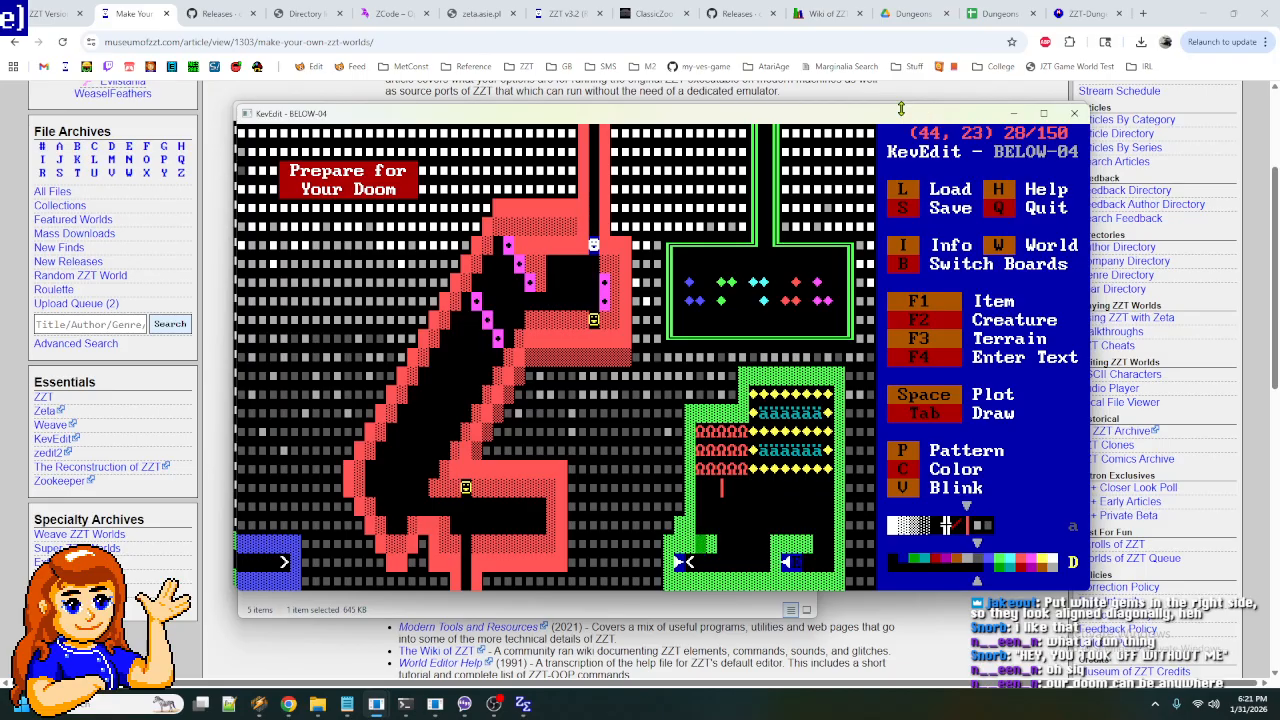
pyautogui.press('Up')
pyautogui.press('Right')
pyautogui.press('Right')
pyautogui.press('Right')
pyautogui.press('Up')
pyautogui.press('Left')
pyautogui.press('Right')
pyautogui.press('space')
pyautogui.press('Right')
pyautogui.press('space')
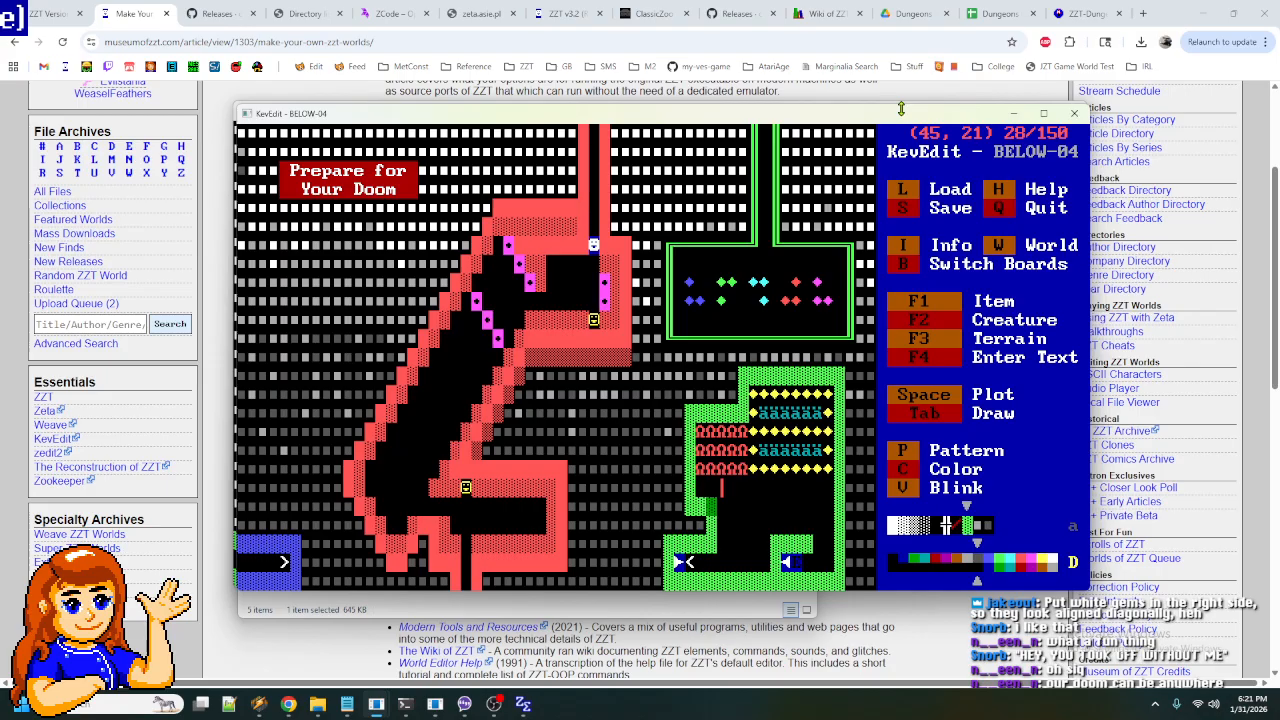
# - Place a second red vertical bar beside the first one, at column 47, row 20
pyautogui.press('Up')
pyautogui.press('Right')
pyautogui.press('Right')
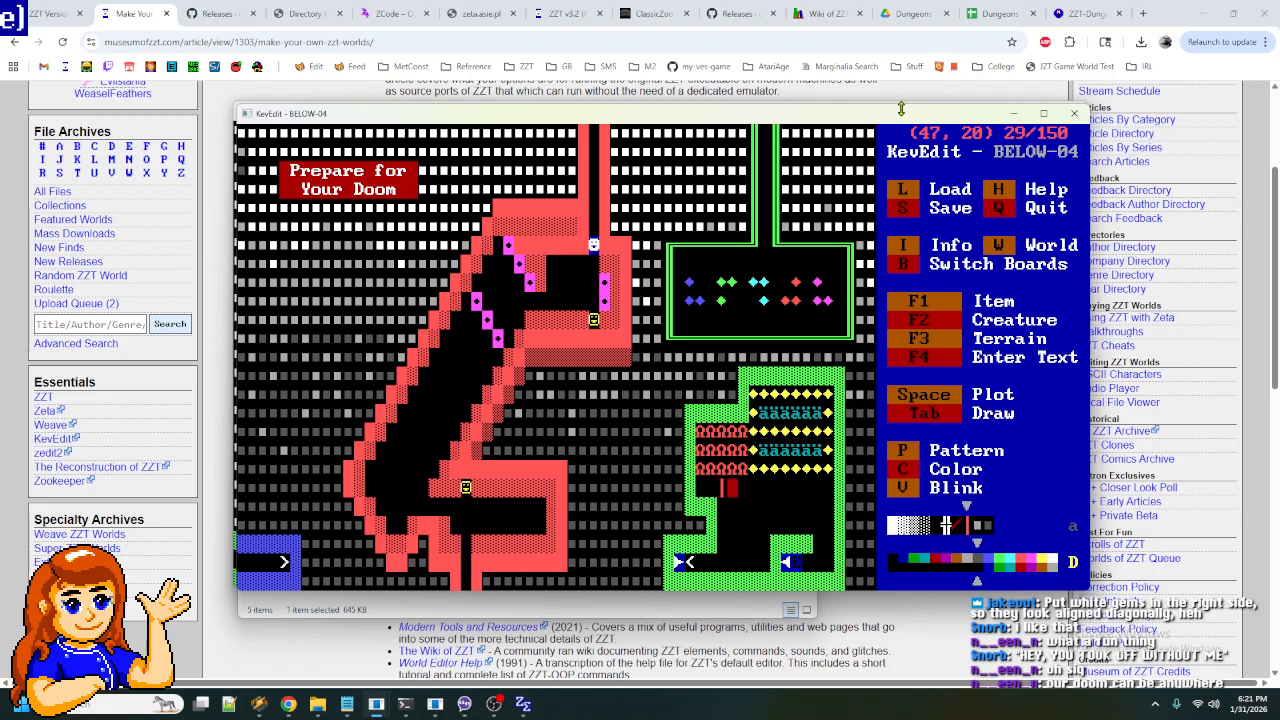
# - Pick up a red lion and place three copies in row 20, at columns 44 to 46, replacing the bar there
pyautogui.press('Up')
pyautogui.press('Up')
pyautogui.press('Right')
pyautogui.press('Down')
pyautogui.press('Left')
pyautogui.press('Left')
pyautogui.press('Left')
pyautogui.press('Down')
pyautogui.press('Left')
pyautogui.press('space')
pyautogui.press('Right')
pyautogui.press('space')
pyautogui.press('Right')
pyautogui.press('space')
# - Delete the lions in columns 47 and 48 on rows 17 to 19, next to the yellow gems
pyautogui.press('Right')
pyautogui.press('Up')
pyautogui.press('Delete')
pyautogui.press('Up')
pyautogui.press('Delete')
pyautogui.press('Up')
pyautogui.press('Delete')
pyautogui.press('Delete')
pyautogui.press('Down')
pyautogui.press('Delete')
pyautogui.press('Down')
pyautogui.press('Delete')
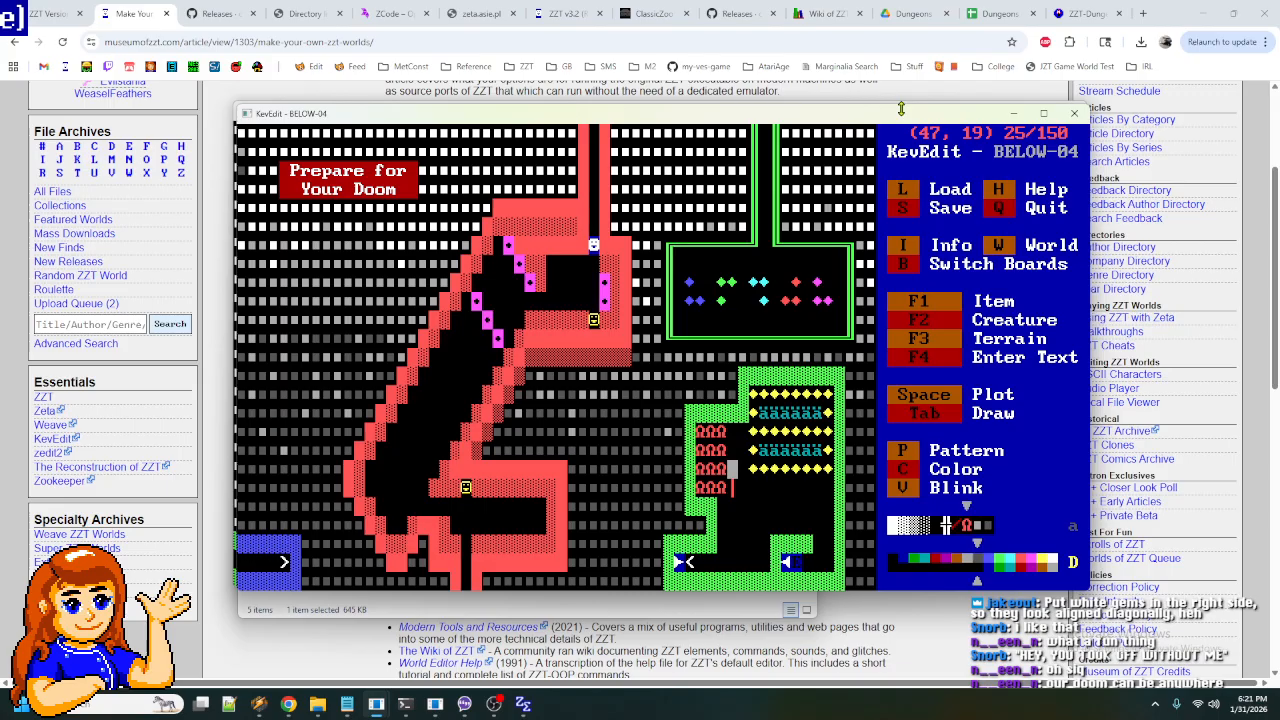
# - Move the remaining red vertical bar from row 20 up to row 18 in column 47
pyautogui.press('Down')
pyautogui.press('Up')
pyautogui.press('Up')
pyautogui.press('space')
# - Shift the block with the green wall and the left-facing blue arrow, rows 23 to 25, two columns to the left
pyautogui.press('Down')
pyautogui.press('Down')
pyautogui.press('Down')
pyautogui.press('Down')
pyautogui.press('Right')
pyautogui.press('Right')
pyautogui.press('Right')
pyautogui.press('Right')
pyautogui.press('Right')
pyautogui.press('Down')
pyautogui.press('Left')
pyautogui.hotkey('shift', 'Down')
pyautogui.hotkey('shift', 'Down')
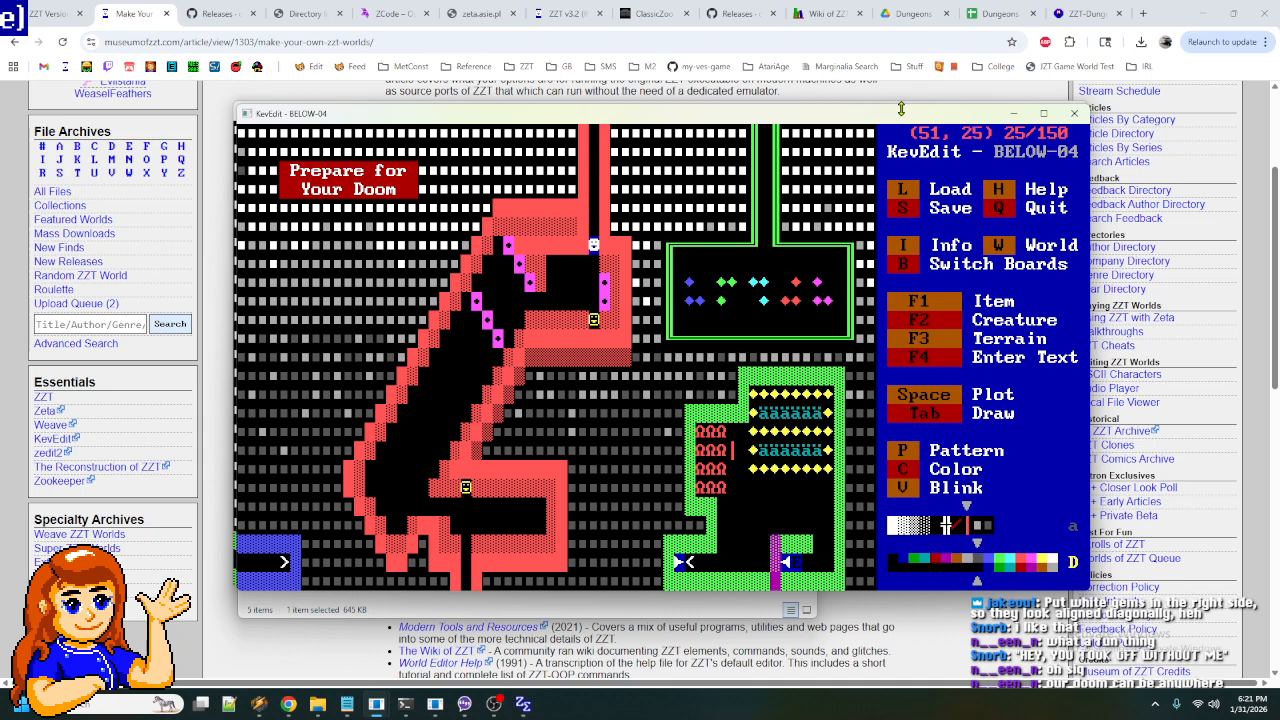
pyautogui.hotkey('shift', 'Right')
pyautogui.hotkey('shift', 'Right')
pyautogui.hotkey('shift', 'Right')
pyautogui.hotkey('shift', 'Right')
pyautogui.hotkey('shift', 'Right')
pyautogui.hotkey('ctrl', 'c')
pyautogui.hotkey('ctrl', 'v')
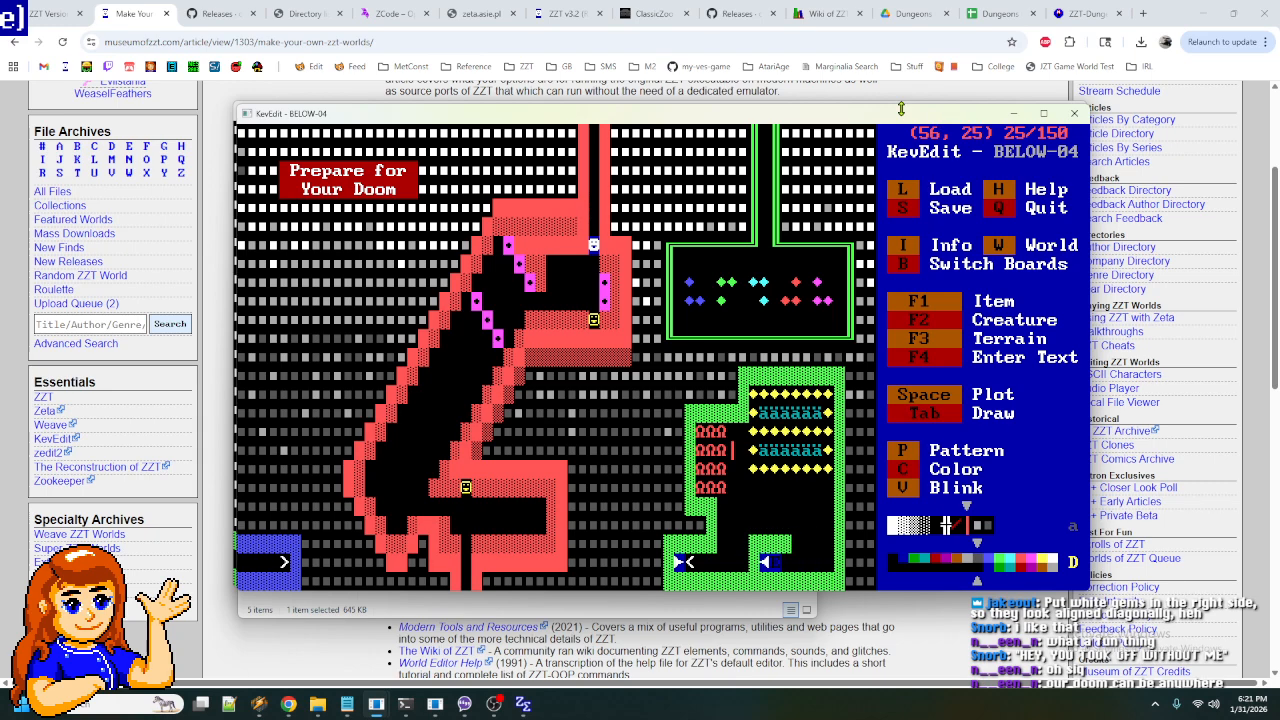
# - Extend the green wall of the shifted arrow block with column 53 on rows 21 to 23
pyautogui.press('Up')
pyautogui.press('Up')
pyautogui.press('Up')
pyautogui.press('Left')
pyautogui.press('Left')
pyautogui.press('Left')
pyautogui.press('Left')
pyautogui.press('Left')
pyautogui.press('Left')
pyautogui.press('Left')
pyautogui.press('Down')
pyautogui.press('Right')
pyautogui.press('Right')
pyautogui.press('Right')
pyautogui.press('Right')
pyautogui.press('Up')
pyautogui.press('Up')
pyautogui.press('Down')
# - Start text entry on the right-facing arrow cell at column 42, row 24
pyautogui.press('Left')
pyautogui.press('Left')
pyautogui.press('Left')
pyautogui.press('Left')
pyautogui.press('Left')
pyautogui.press('Left')
pyautogui.press('Left')
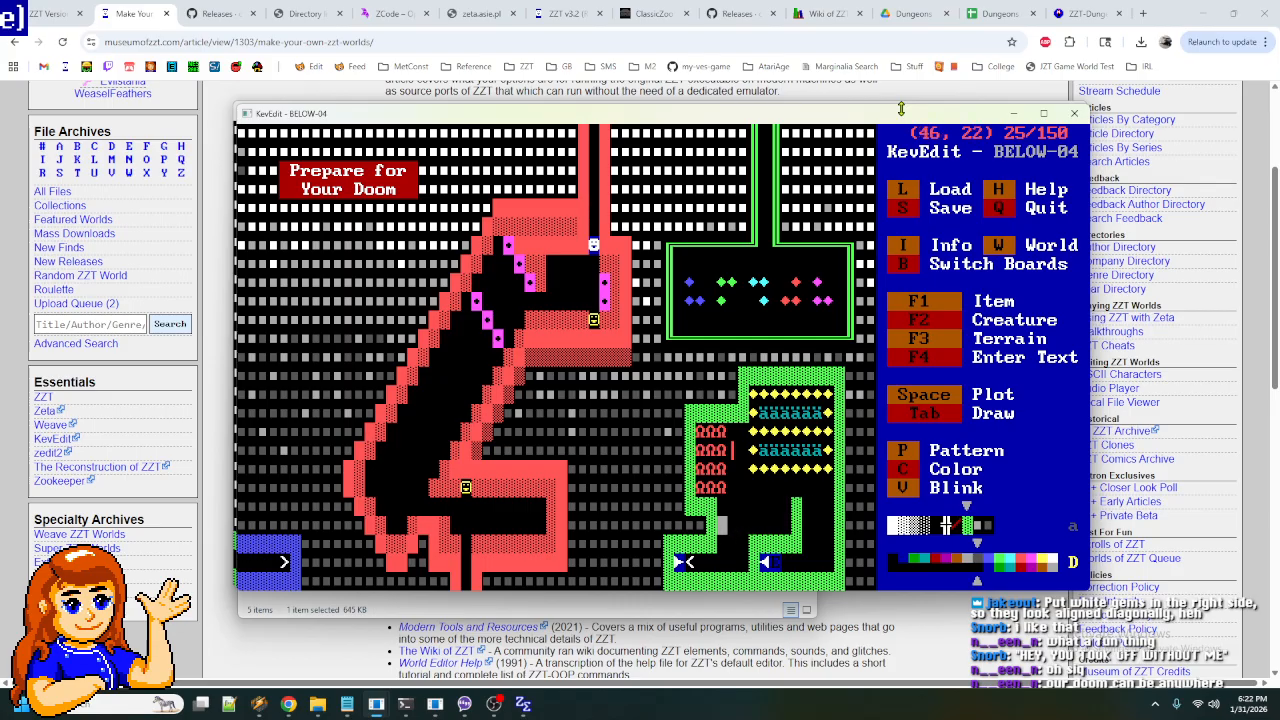
pyautogui.press('Right')
pyautogui.press('Left')
pyautogui.press('Left')
pyautogui.press('Left')
pyautogui.press('Left')
pyautogui.press('Left')
pyautogui.press('Left')
pyautogui.press('Left')
pyautogui.press('Left')
pyautogui.press('Left')
pyautogui.press('Right')
pyautogui.press('Right')
pyautogui.press('Right')
pyautogui.press('Right')
pyautogui.press('Right')
pyautogui.press('Right')
pyautogui.press('Down')
pyautogui.press('Down')
pyautogui.press('Left')
pyautogui.press('Left')
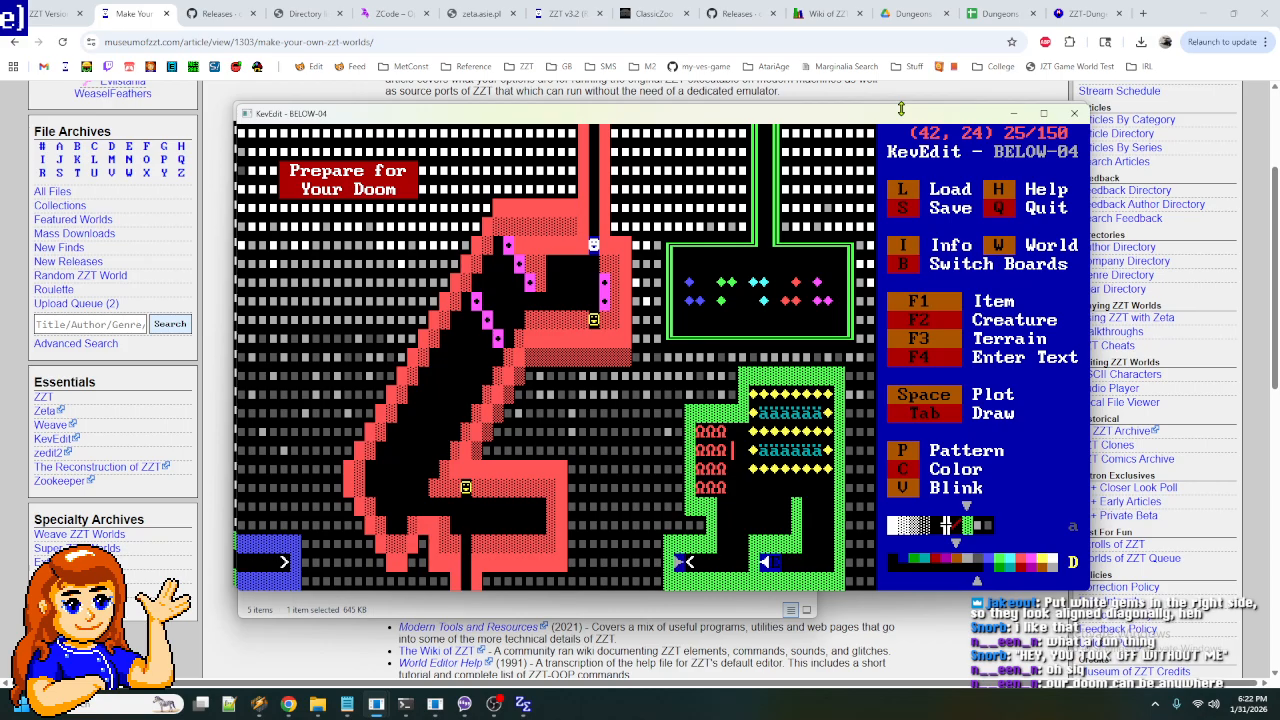
pyautogui.press('F4')
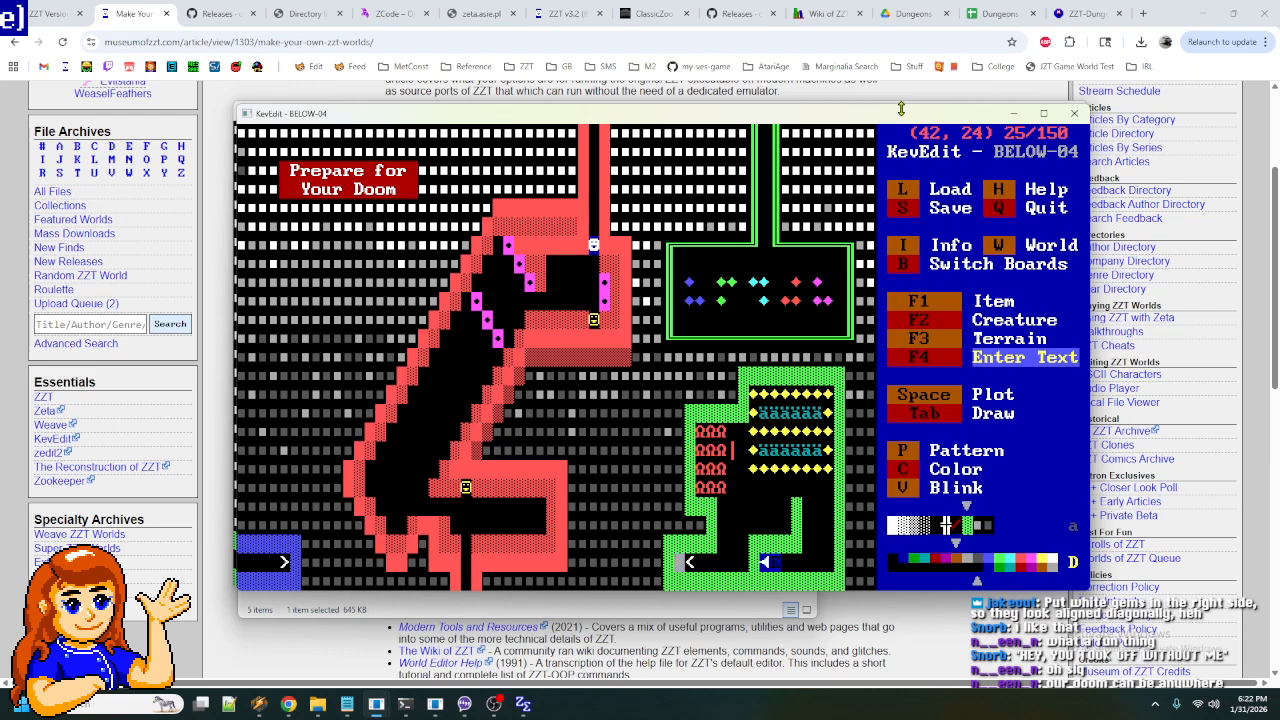
pyautogui.write('adfs')
pyautogui.press('BackSpace')
pyautogui.press('BackSpace')
pyautogui.press('BackSpace')
pyautogui.press('BackSpace')
pyautogui.press('BackSpace')
pyautogui.press('BackSpace')
pyautogui.press('BackSpace')
# - Place white text arrows on brown in row 24, a right-pointing one at column 42 and a left-pointing one at column 50
pyautogui.hotkey('ctrl', 'a')
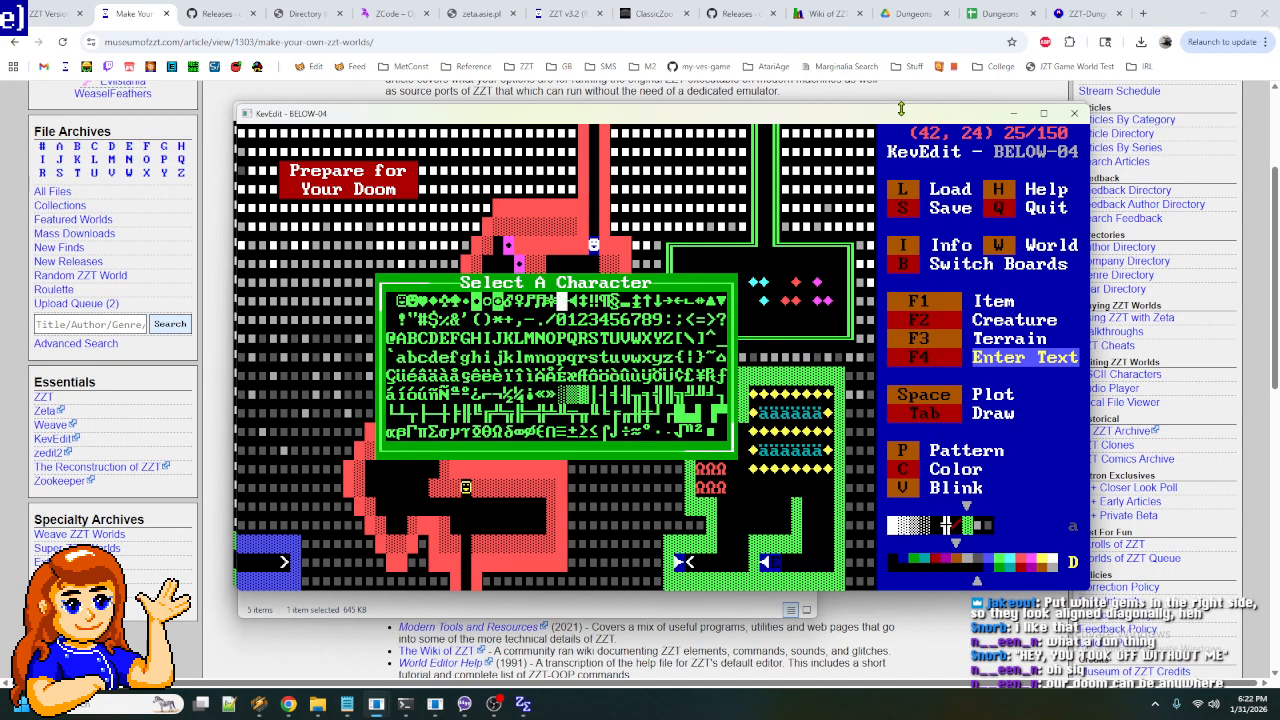
pyautogui.press('Return')
pyautogui.press('Right')
pyautogui.press('Right')
pyautogui.press('Right')
pyautogui.press('Right')
pyautogui.press('Right')
pyautogui.press('Right')
pyautogui.press('Right')
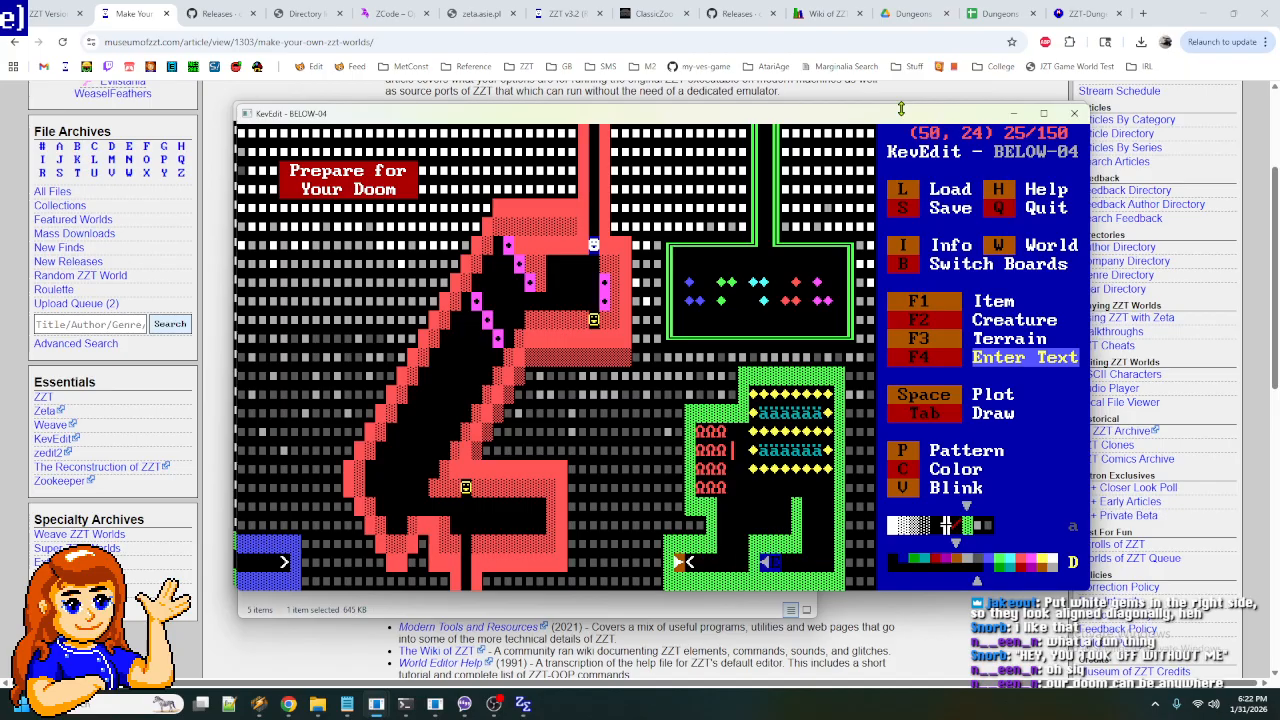
pyautogui.hotkey('ctrl', 'a')
pyautogui.press('Return')
pyautogui.press('F4')
# - Recolor the board edge tile at column 51, row 24 to black on brown
pyautogui.press('Right')
pyautogui.press('Left')
pyautogui.press('Return')
pyautogui.press('Down')
pyautogui.press('Down')
pyautogui.press('Return')
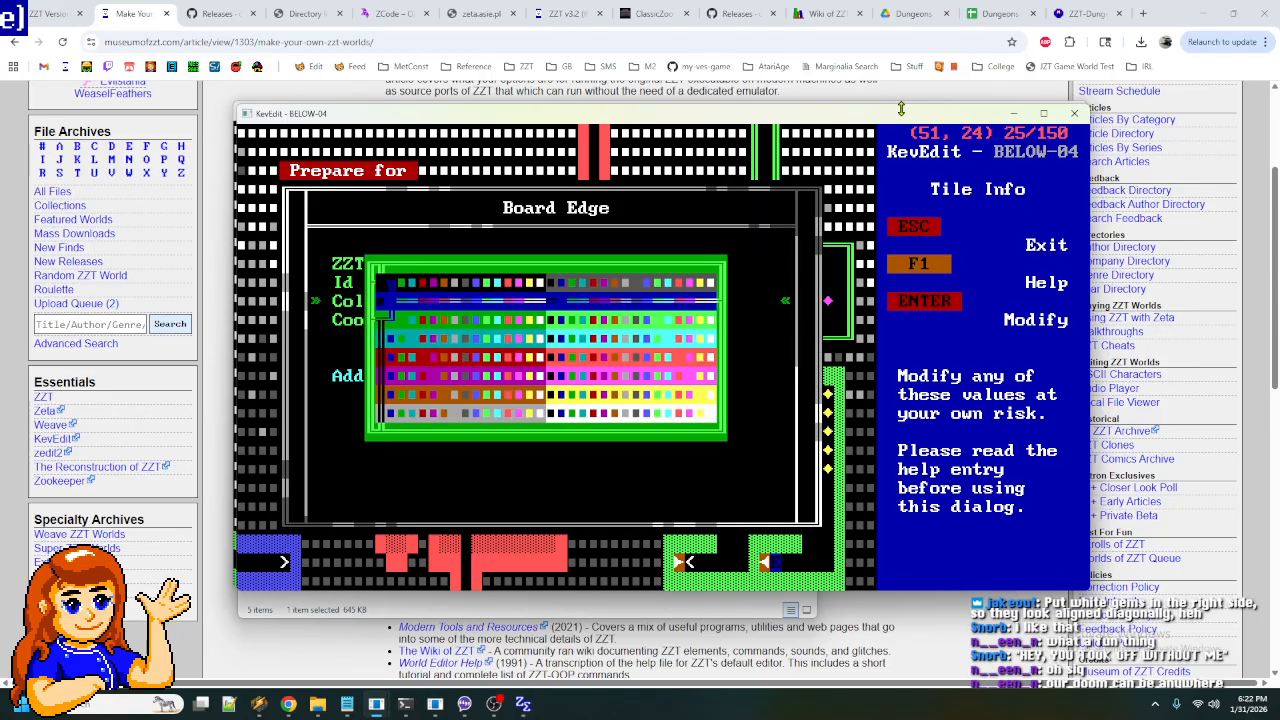
pyautogui.press('Down')
pyautogui.press('Down')
pyautogui.press('Down')
pyautogui.press('Down')
pyautogui.press('Down')
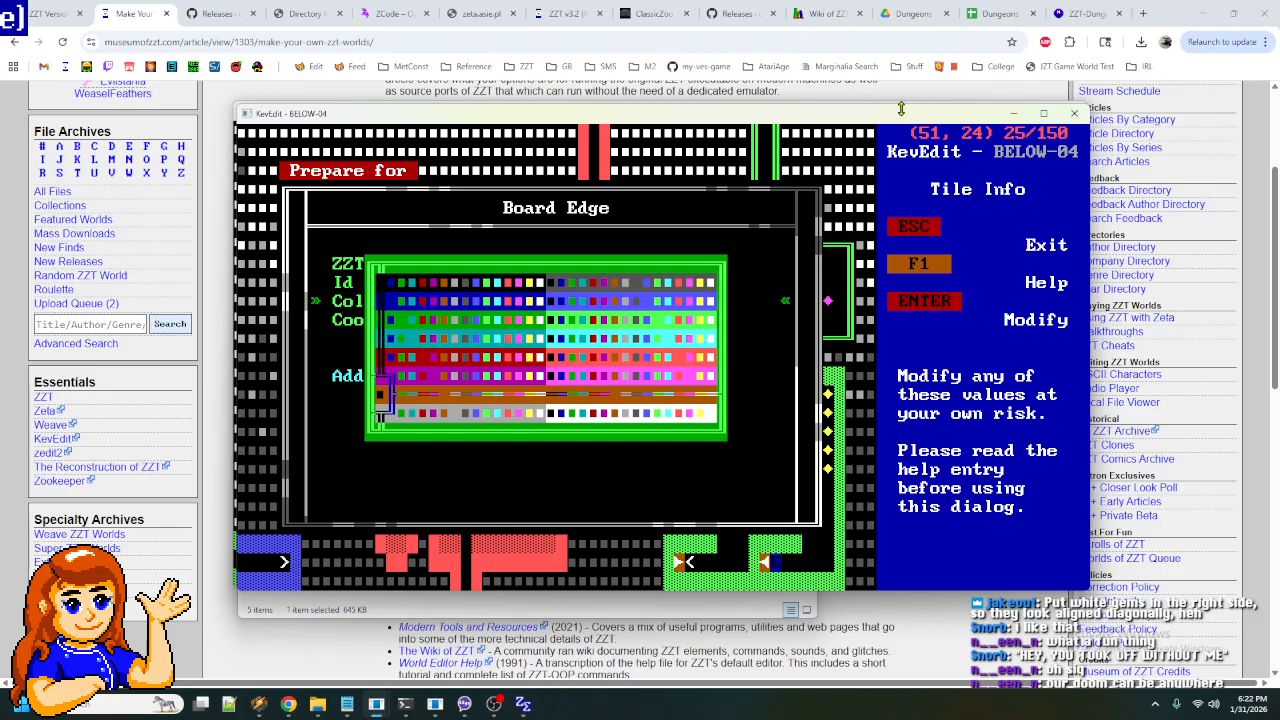
pyautogui.press('Return')
pyautogui.press('Escape')
# - Flood-fill the green chamber wall with solid brown wall, starting from column 41, row 25
pyautogui.press('Left')
pyautogui.press('Left')
pyautogui.press('Left')
pyautogui.press('Left')
pyautogui.press('Left')
pyautogui.press('Left')
pyautogui.press('Left')
pyautogui.press('Left')
pyautogui.press('Left')
pyautogui.press('Left')
pyautogui.press('Left')
pyautogui.press('Down')
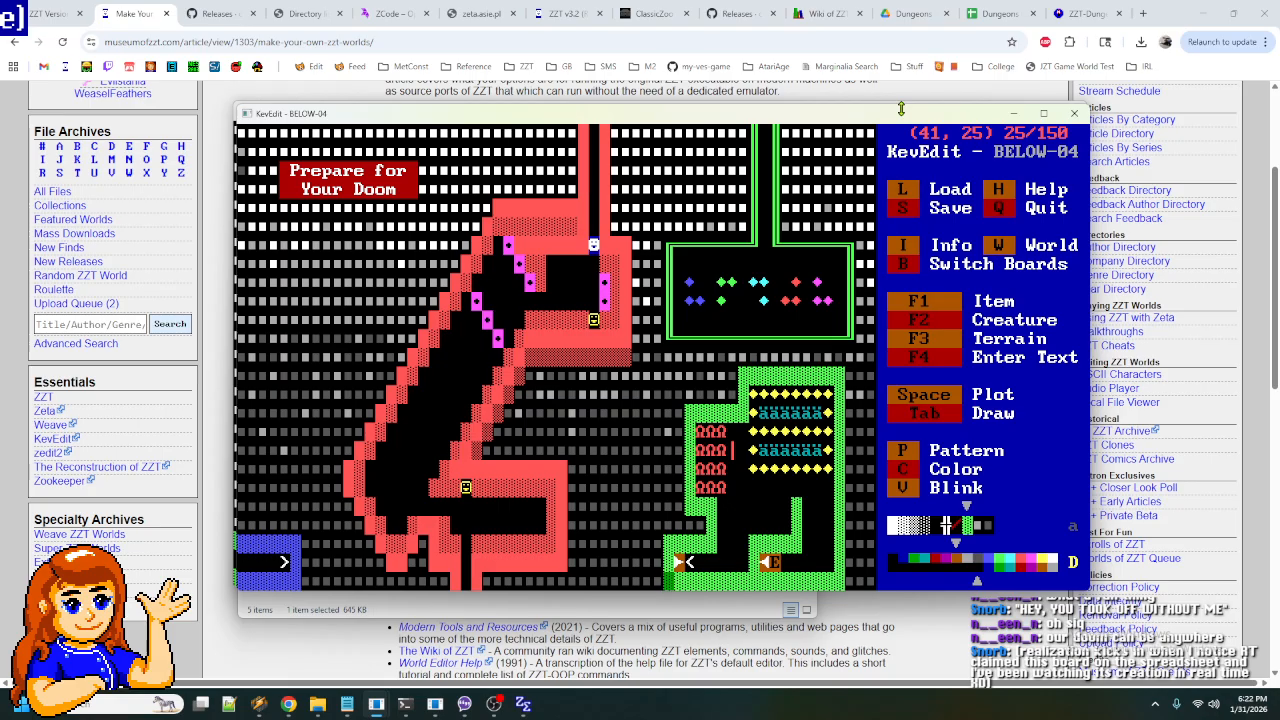
pyautogui.hotkey('shift', 'p')
pyautogui.hotkey('shift', 'p')
pyautogui.hotkey('shift', 'p')
pyautogui.hotkey('shift', 'p')
pyautogui.press('f')
# - Reshape the chamber's upper-left outer edge with solid and shaded brown wall, sloping from row 22 up to row 14 between columns 42 and 47
pyautogui.press('Up')
pyautogui.press('Up')
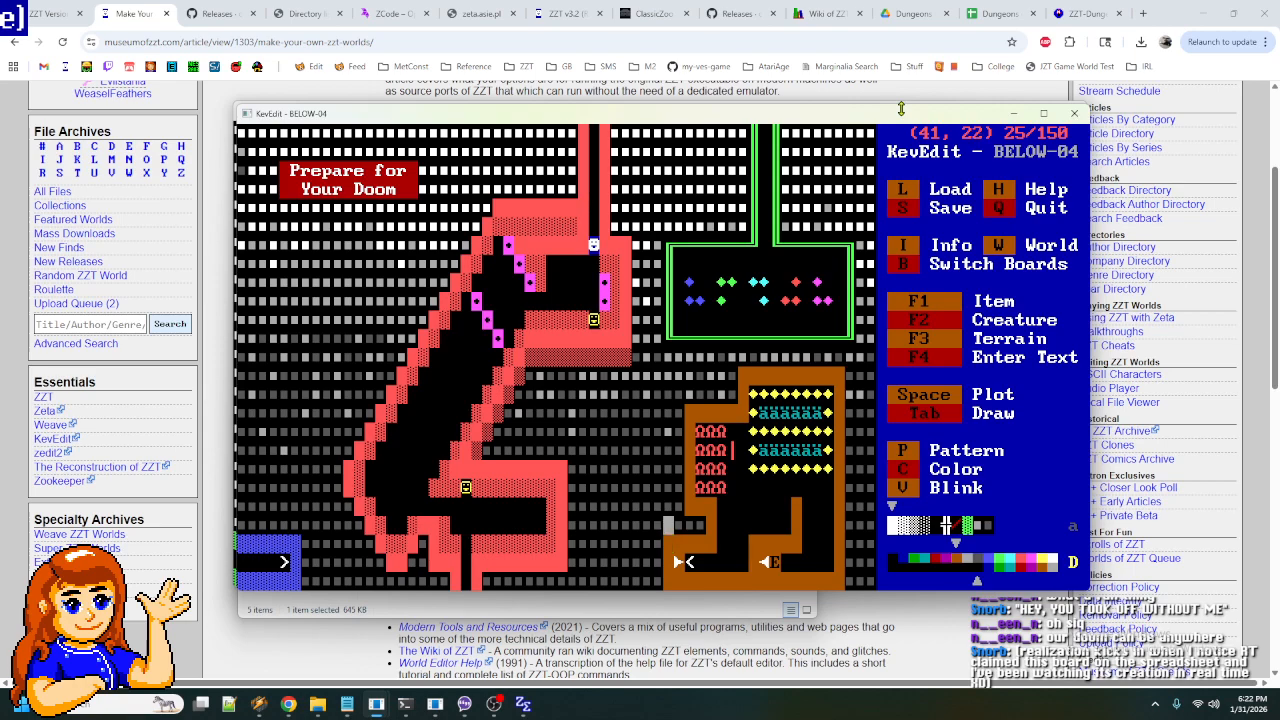
pyautogui.press('Right')
pyautogui.press('Right')
pyautogui.press('Right')
pyautogui.press('Left')
pyautogui.press('Up')
pyautogui.press('Up')
pyautogui.press('Up')
pyautogui.press('Up')
pyautogui.press('Up')
pyautogui.press('Up')
pyautogui.press('Up')
pyautogui.press('Up')
pyautogui.press('Right')
pyautogui.press('Right')
pyautogui.press('Right')
pyautogui.press('Right')
pyautogui.press('Left')
pyautogui.press('Down')
pyautogui.press('Down')
pyautogui.press('Up')
pyautogui.press('Up')
pyautogui.press('Left')
pyautogui.press('Left')
pyautogui.press('Right')
pyautogui.press('Right')
pyautogui.press('Right')
pyautogui.press('Up')
pyautogui.press('Left')
pyautogui.press('Down')
pyautogui.press('Down')
pyautogui.press('Down')
pyautogui.press('Down')
pyautogui.press('Down')
pyautogui.press('Down')
pyautogui.press('Down')
pyautogui.press('Down')
pyautogui.press('Down')
pyautogui.press('Down')
pyautogui.press('Down')
pyautogui.press('Left')
pyautogui.press('Left')
pyautogui.press('Left')
pyautogui.press('Left')
pyautogui.press('Left')
pyautogui.press('Up')
pyautogui.press('Up')
pyautogui.press('Up')
pyautogui.press('Right')
pyautogui.press('Up')
pyautogui.press('Up')
pyautogui.press('Up')
pyautogui.press('Up')
pyautogui.press('Up')
pyautogui.press('Right')
# - Examine the brown chamber's lower wall along row 25 and its row 24 passage between the text arrows at columns 42 and 50
pyautogui.press('Down')
pyautogui.press('Right')
pyautogui.press('Right')
pyautogui.press('Right')
pyautogui.press('Right')
pyautogui.press('Right')
pyautogui.press('Right')
pyautogui.press('Right')
pyautogui.press('Right')
pyautogui.press('Right')
pyautogui.press('Right')
pyautogui.press('Right')
pyautogui.press('Right')
pyautogui.press('Right')
pyautogui.press('Down')
pyautogui.press('Down')
pyautogui.press('Down')
pyautogui.press('Down')
pyautogui.press('Down')
pyautogui.press('Down')
pyautogui.press('Down')
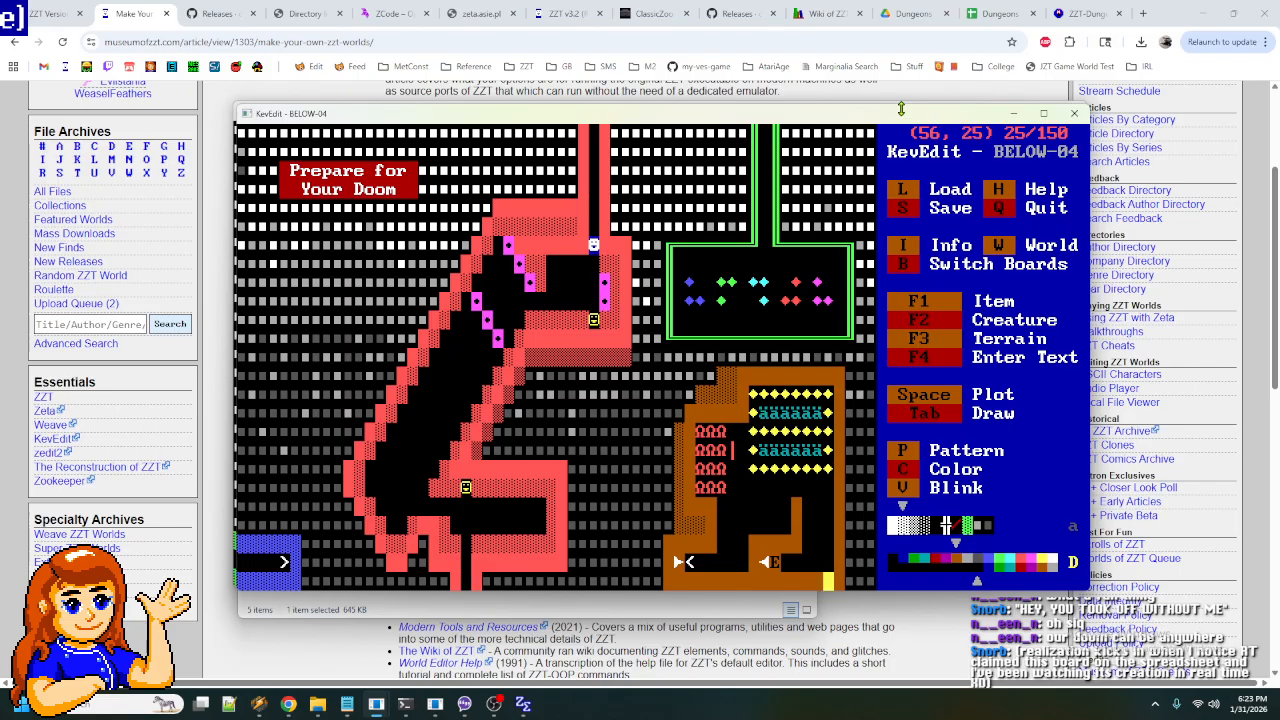
pyautogui.press('Left')
pyautogui.press('Left')
pyautogui.press('Left')
pyautogui.press('Left')
pyautogui.press('Left')
pyautogui.press('Left')
pyautogui.press('Up')
pyautogui.press('Left')
pyautogui.press('Left')
pyautogui.press('Left')
pyautogui.press('Left')
pyautogui.press('Left')
pyautogui.press('Left')
pyautogui.press('Left')
pyautogui.press('Left')
pyautogui.press('Right')
pyautogui.press('Right')
pyautogui.press('Right')
pyautogui.press('Right')
pyautogui.press('Right')
pyautogui.press('Right')
pyautogui.press('Right')
pyautogui.press('Right')
# - Inspect column 50 from the brown chamber's lower passage up to the green gem room at row 9 and back down to row 21
pyautogui.press('Up')
pyautogui.press('Up')
pyautogui.press('Up')
pyautogui.press('Up')
pyautogui.press('Up')
pyautogui.press('Up')
pyautogui.press('Up')
pyautogui.press('Up')
pyautogui.press('Up')
pyautogui.press('Up')
pyautogui.press('Up')
pyautogui.press('Up')
pyautogui.press('Up')
pyautogui.press('Up')
pyautogui.press('Up')
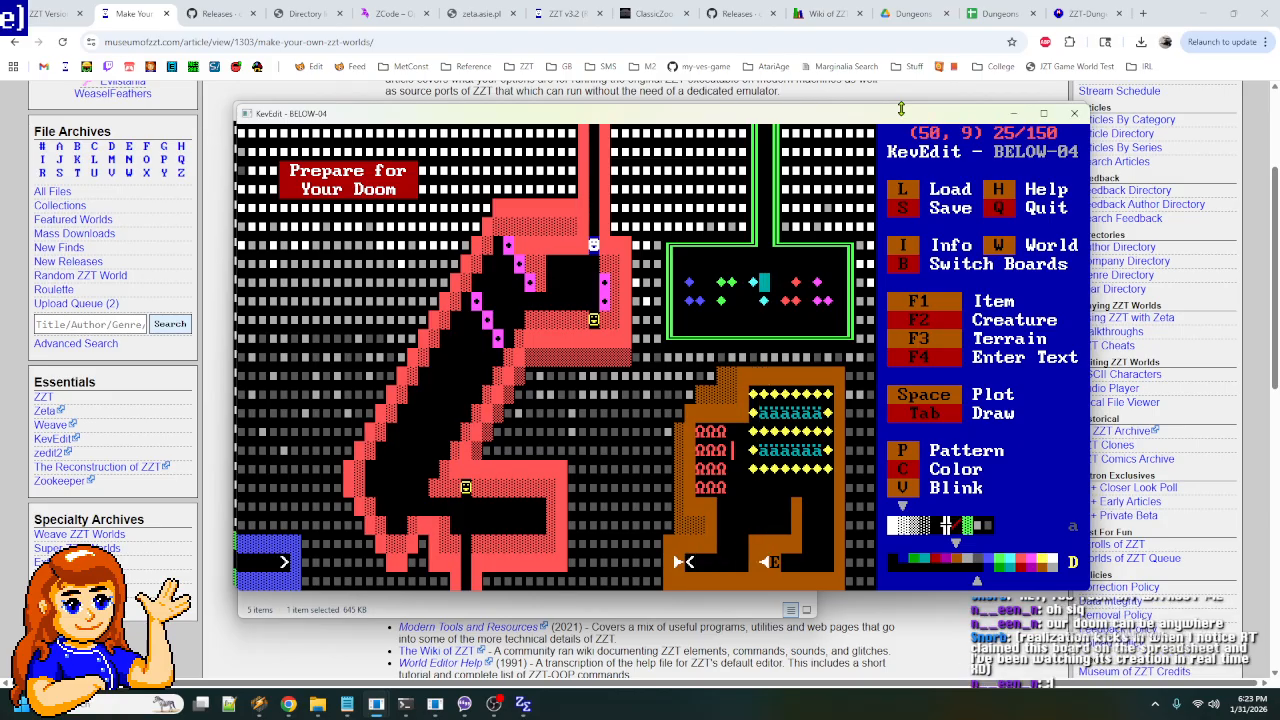
pyautogui.press('Down')
pyautogui.press('Down')
pyautogui.press('Down')
pyautogui.press('Down')
pyautogui.press('Down')
pyautogui.press('Down')
pyautogui.press('Down')
pyautogui.press('Down')
pyautogui.press('Down')
pyautogui.press('Down')
pyautogui.press('Down')
pyautogui.press('Down')
pyautogui.press('Left')
pyautogui.press('Up')
pyautogui.press('Left')
pyautogui.press('Down')
# - Switch to the adjoining board to the south, then to the board east of it, stopping beside the player at column 58, row 24
pyautogui.hotkey('shift', 'Down')
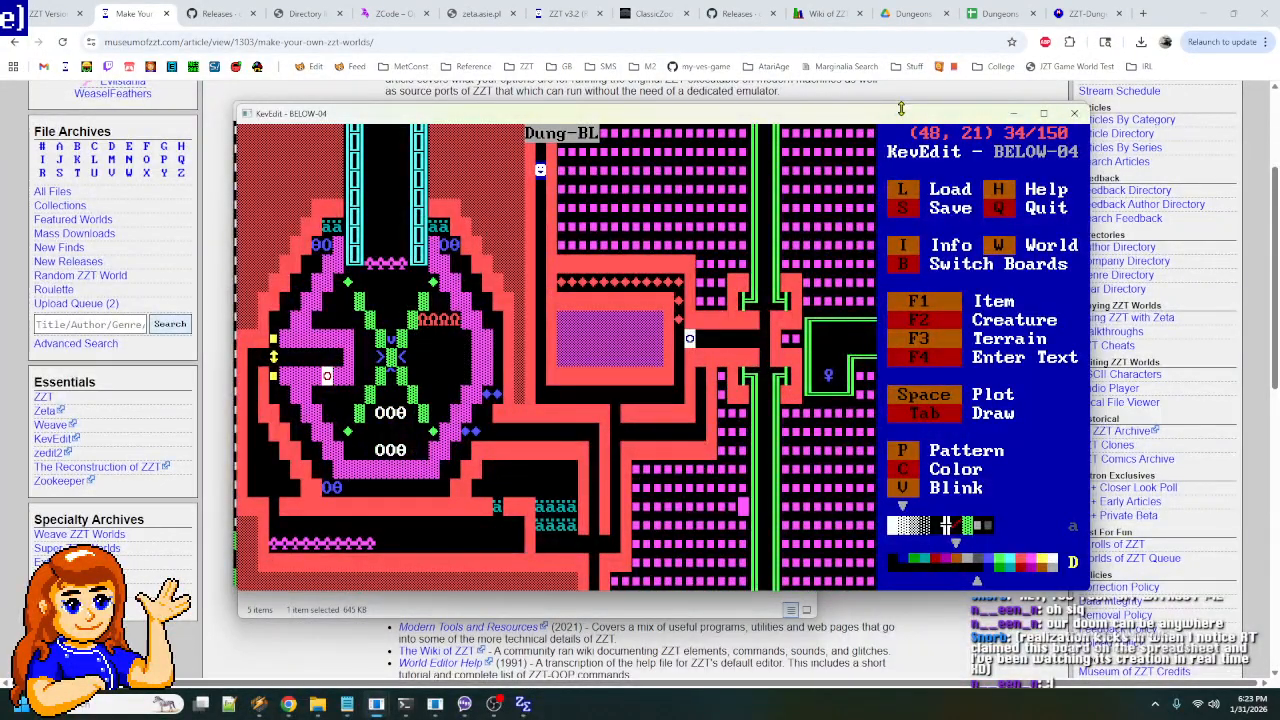
pyautogui.hotkey('shift', 'Right')
pyautogui.press('Down')
pyautogui.press('Down')
pyautogui.press('Right')
pyautogui.press('Right')
pyautogui.press('Right')
pyautogui.press('Right')
pyautogui.press('Right')
pyautogui.press('Right')
pyautogui.press('Right')
pyautogui.press('Right')
pyautogui.press('Right')
pyautogui.press('Right')
pyautogui.press('Right')
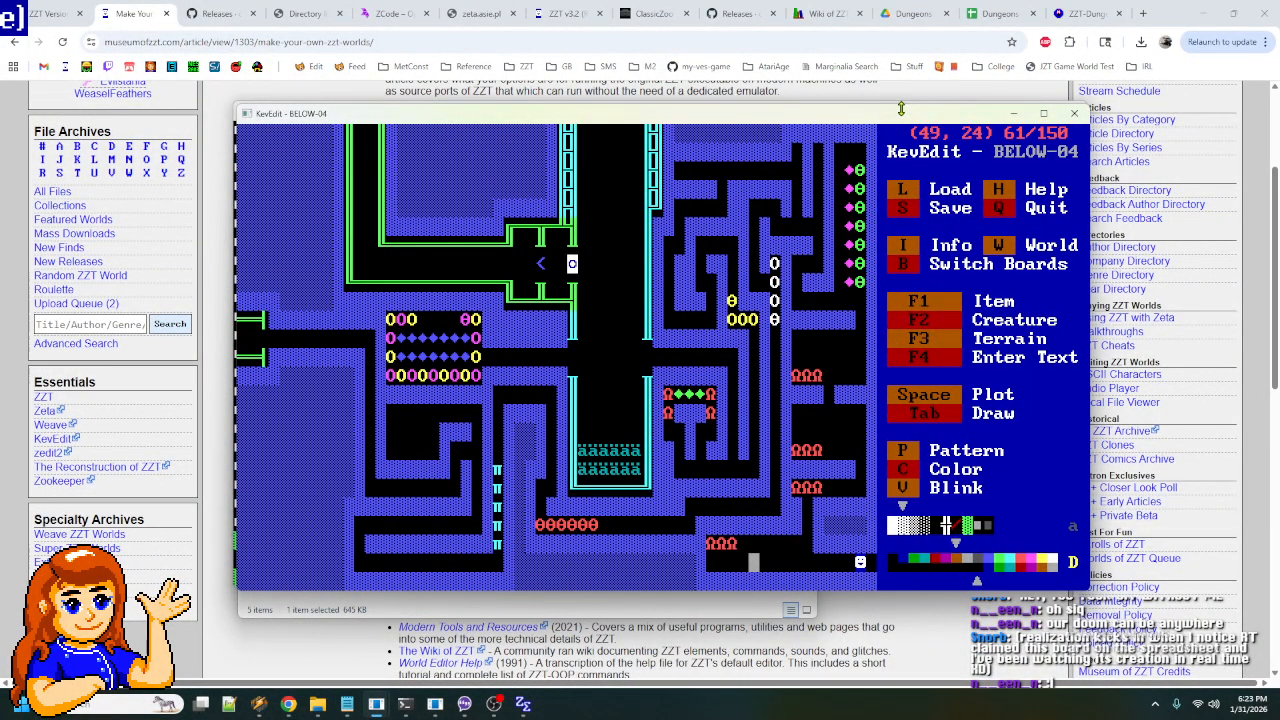
pyautogui.press('Left')
# - Set the world's starting ammo to 50 in the world info
pyautogui.press('i')
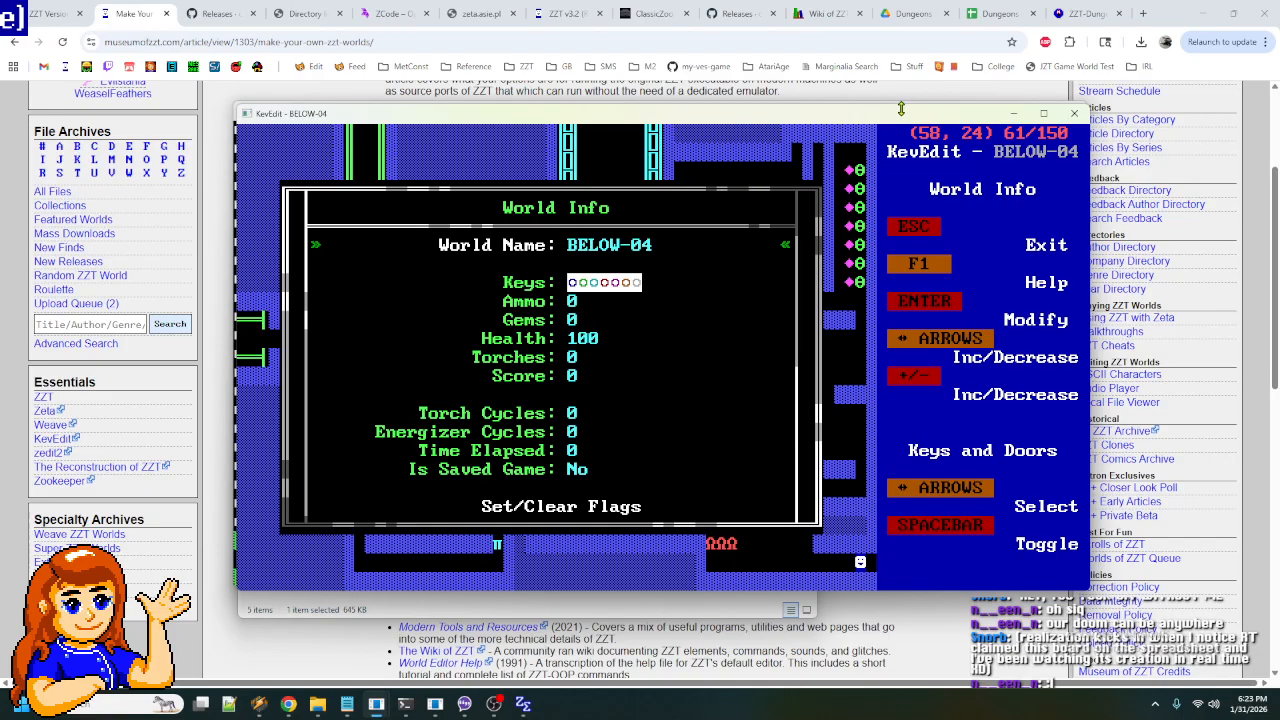
pyautogui.press('BackSpace')
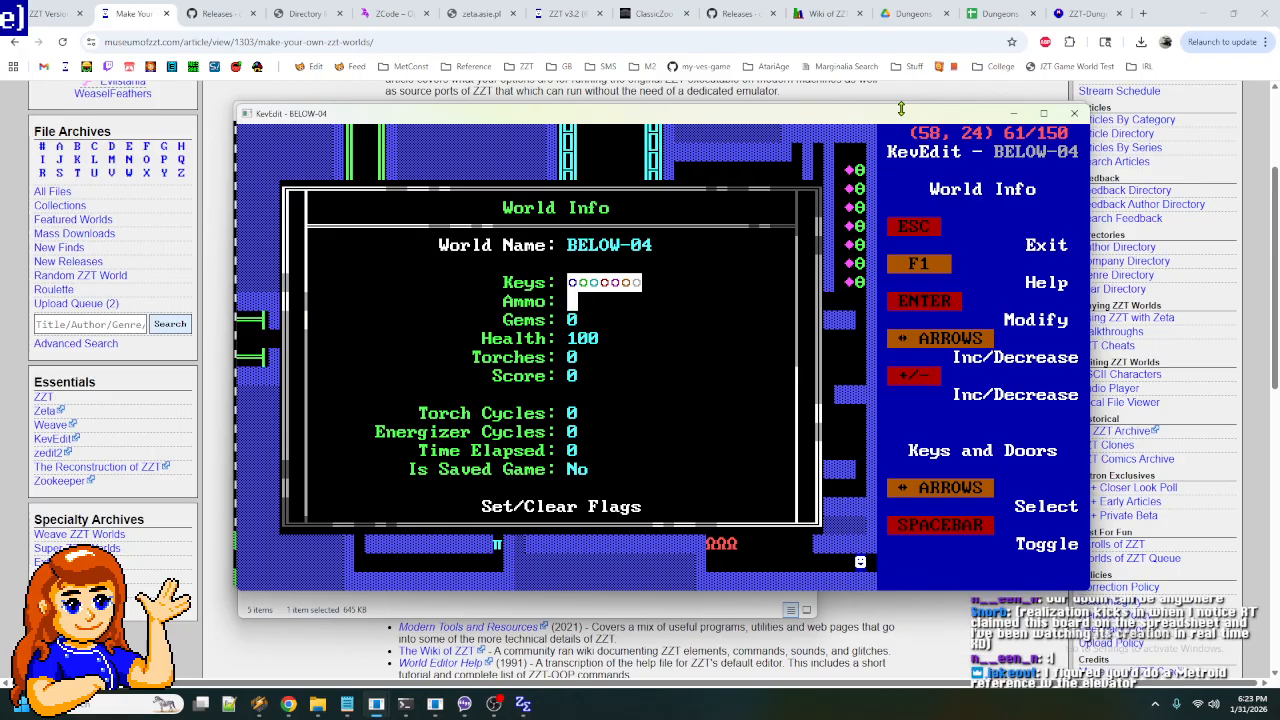
pyautogui.write('50')
pyautogui.press('Return')
pyautogui.press('Escape')
# - Save the world as BELOW-05
pyautogui.press('Left')
pyautogui.press('Right')
pyautogui.write('s5')
pyautogui.press('Return')
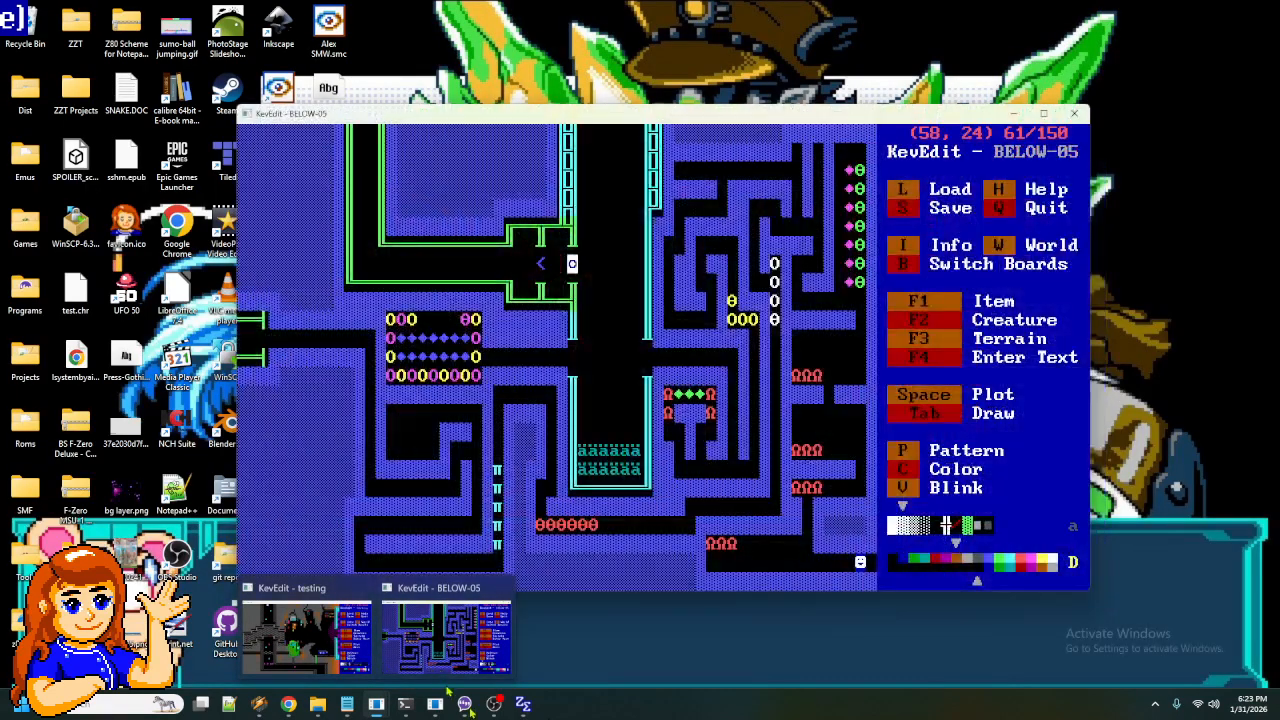
pyautogui.moveTo(500, 706)
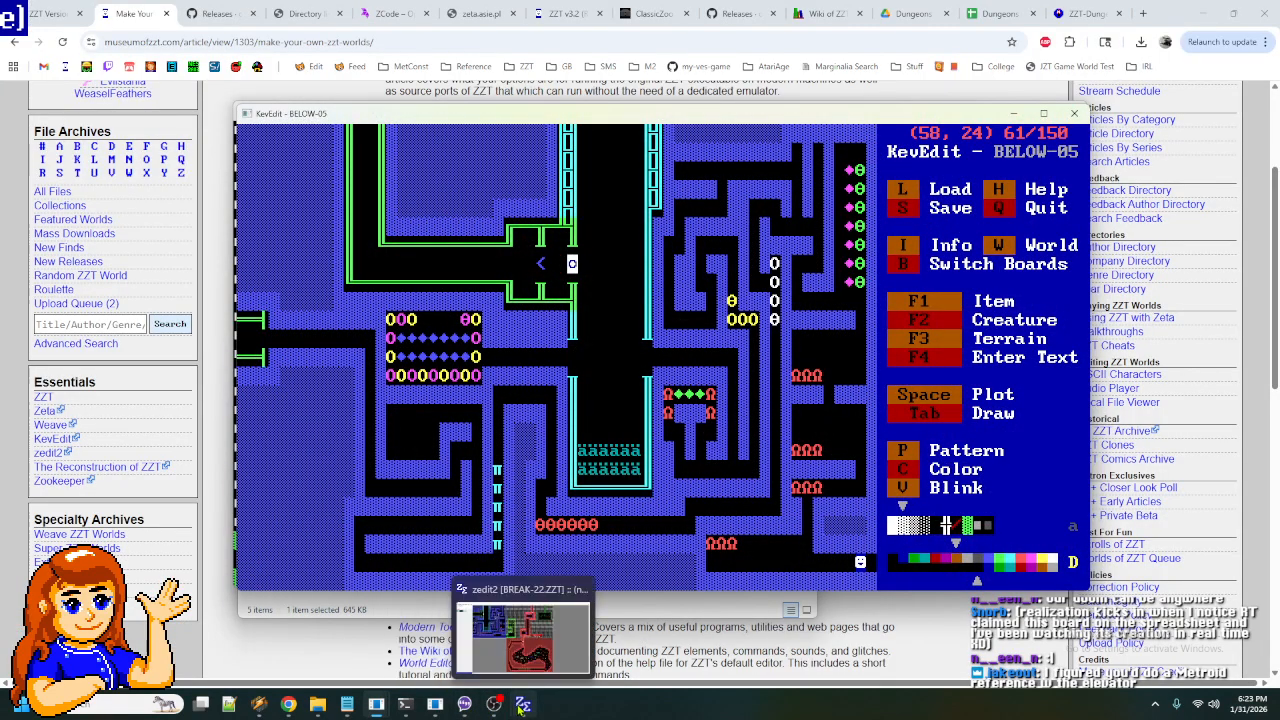
# - Switch to ClassicZoo, leave the running game, load the BELOW-05 world and start playing it
pyautogui.click(434, 706)
pyautogui.press('q')
pyautogui.press('y')
pyautogui.press('w')
pyautogui.press('Down')
pyautogui.press('Return')
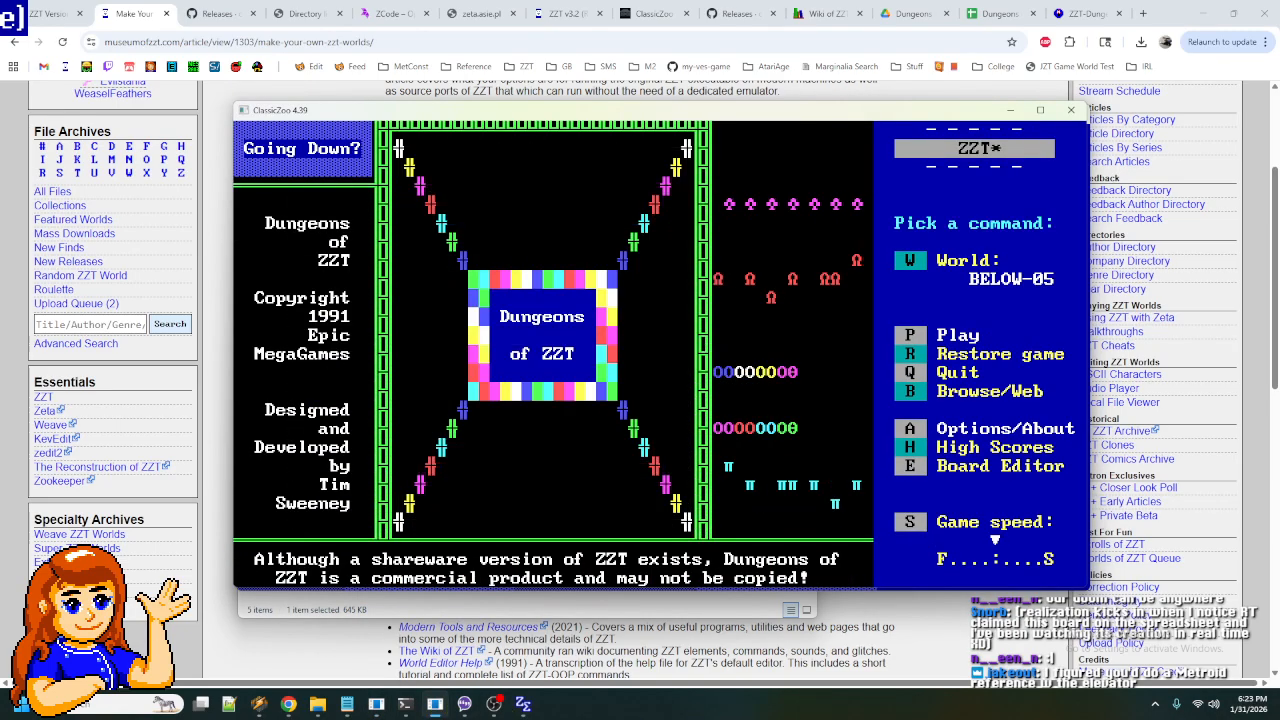
pyautogui.press('p')
pyautogui.press('Right')
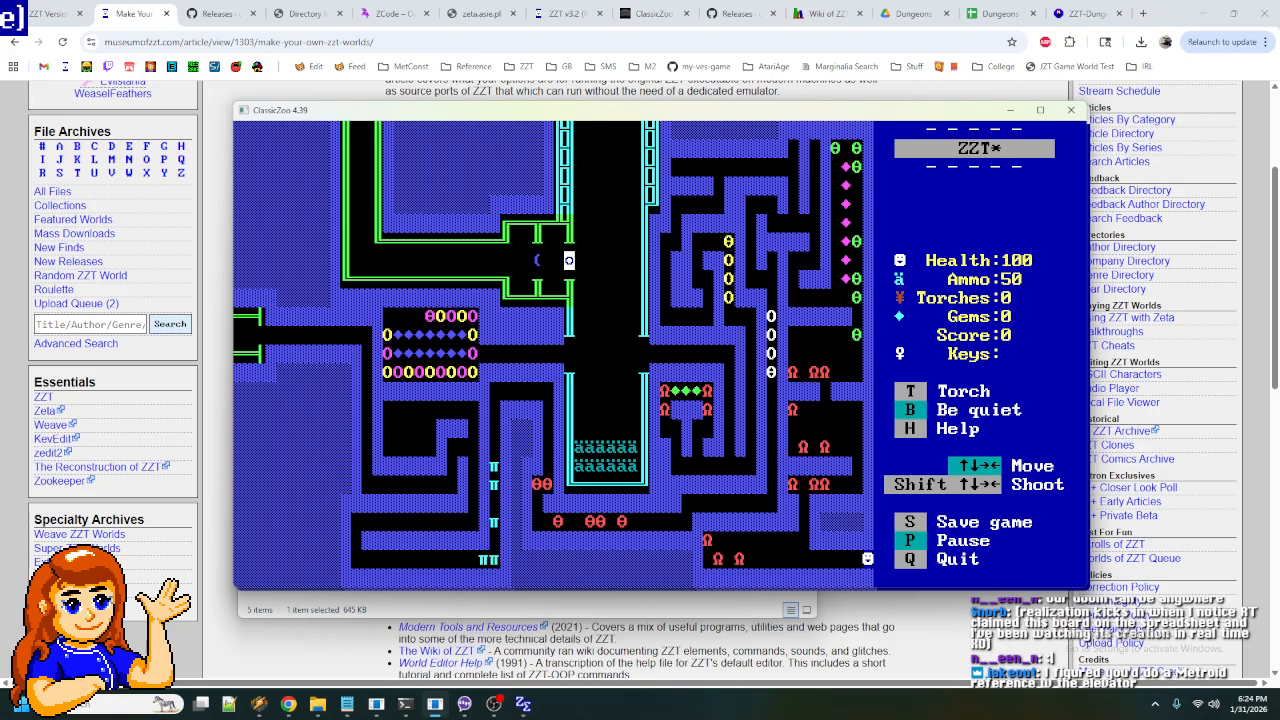
# - Playtest the route east into the brown gem chamber, shooting the enemies along the way
pyautogui.hotkey('shift', 'Left')
pyautogui.hotkey('shift', 'Up')
pyautogui.hotkey('shift', 'Up')
pyautogui.hotkey('shift', 'Up')
pyautogui.hotkey('shift', 'Up')
pyautogui.hotkey('shift', 'Up')
pyautogui.hotkey('shift', 'Up')
pyautogui.hotkey('shift', 'Up')
pyautogui.hotkey('shift', 'Up')
pyautogui.hotkey('shift', 'Up')
pyautogui.hotkey('shift', 'Up')
pyautogui.hotkey('shift', 'Up')
pyautogui.hotkey('shift', 'Up')
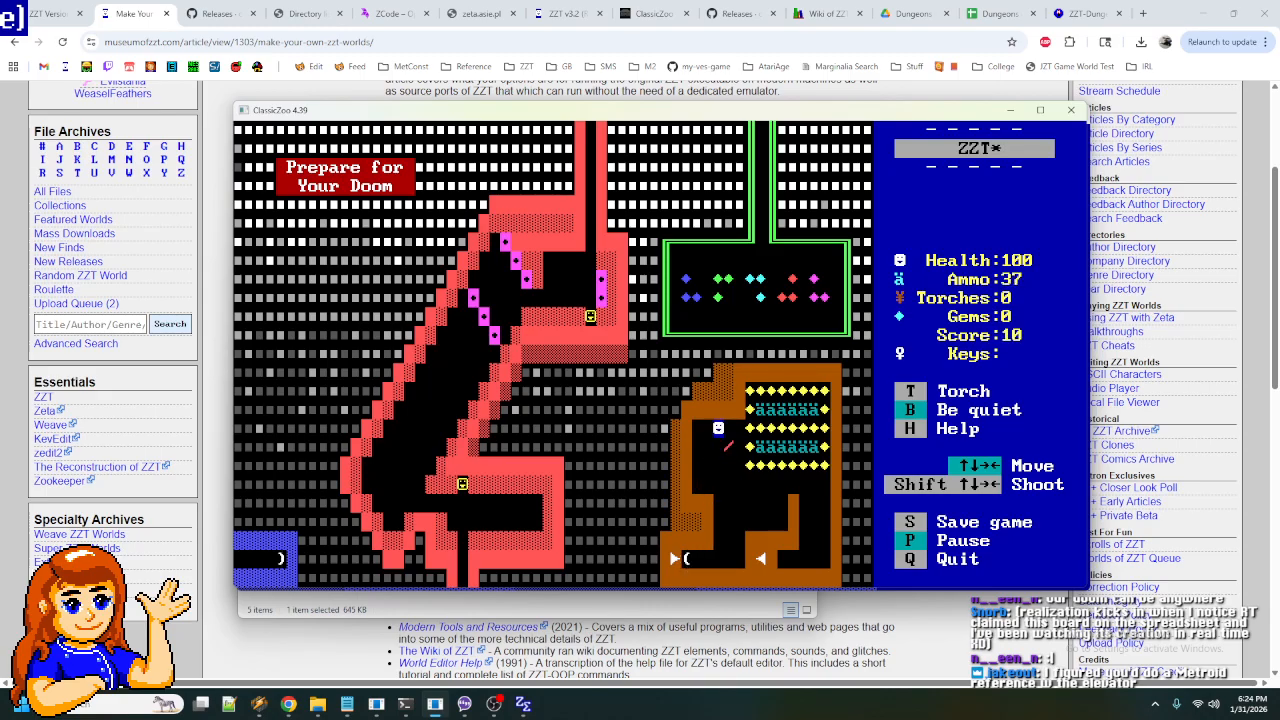
# - Collect the brown chamber's lowest row of yellow gems, then start gathering the ammo row above it from the east end
pyautogui.press('Down')
pyautogui.press('Down')
pyautogui.press('Left')
pyautogui.press('Right')
pyautogui.press('Right')
pyautogui.press('Right')
pyautogui.press('Right')
pyautogui.press('Left')
pyautogui.press('Down')
pyautogui.press('Down')
pyautogui.press('Right')
pyautogui.press('Right')
pyautogui.press('Right')
pyautogui.press('Right')
pyautogui.press('Right')
pyautogui.press('Right')
pyautogui.press('Right')
pyautogui.press('Right')
pyautogui.press('Up')
pyautogui.press('Left')
pyautogui.press('Left')
pyautogui.press('Left')
pyautogui.press('Left')
pyautogui.press('Left')
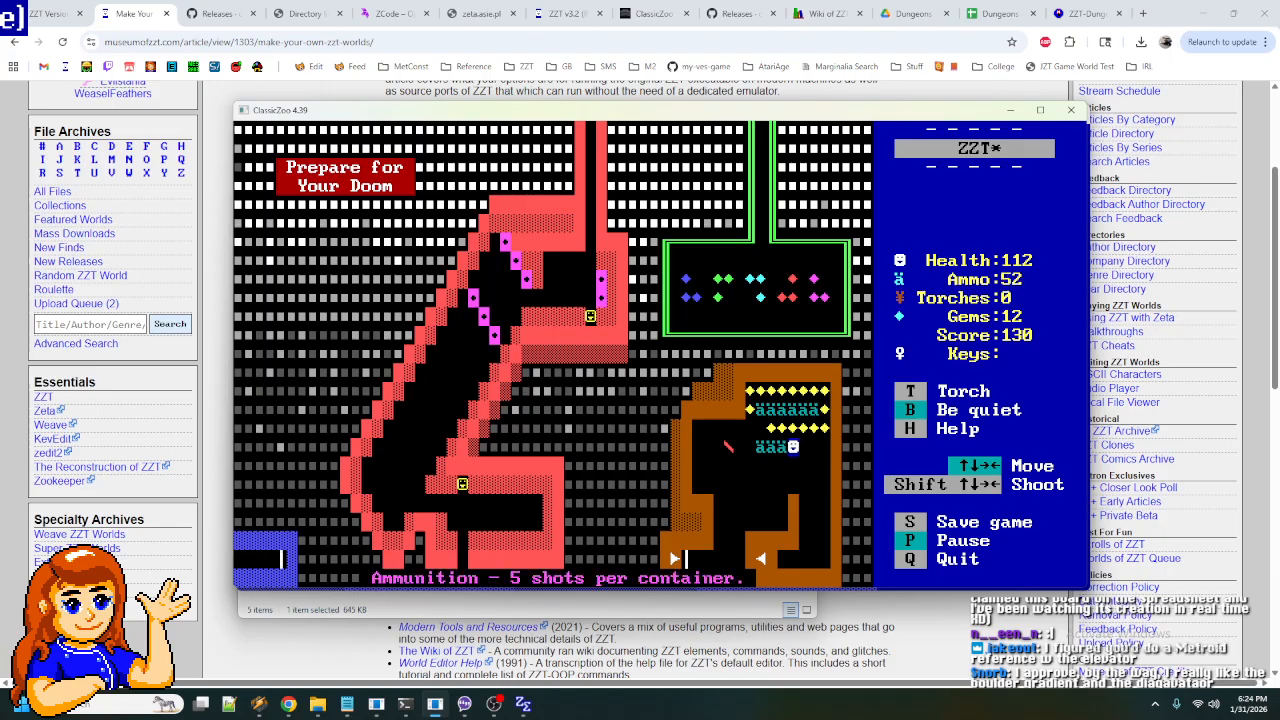
# - Collect the rest of the lower ammo row, the middle gem row and the upper ammo row in the brown chamber
pyautogui.press('Up')
pyautogui.press('Right')
pyautogui.press('Right')
pyautogui.press('Right')
pyautogui.press('Right')
pyautogui.press('Right')
pyautogui.press('Right')
pyautogui.press('Right')
pyautogui.press('Up')
pyautogui.press('Left')
pyautogui.press('Left')
pyautogui.press('Left')
pyautogui.press('Left')
pyautogui.press('Left')
pyautogui.press('Left')
pyautogui.press('Up')
pyautogui.press('Right')
pyautogui.press('Right')
pyautogui.press('Right')
pyautogui.press('Right')
pyautogui.press('Right')
pyautogui.press('Right')
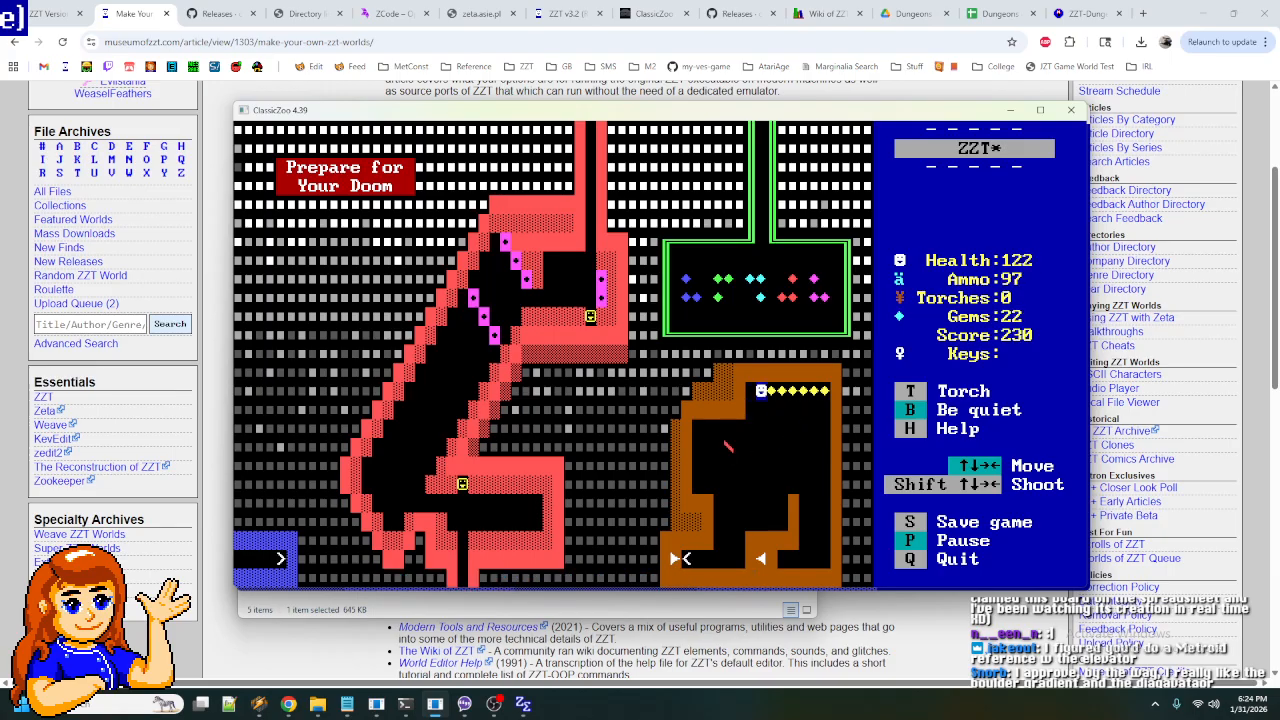
# - Collect the brown chamber's top row of gems and walk down to the transporter in its southwest passage
pyautogui.press('Right')
pyautogui.press('Down')
pyautogui.press('Down')
pyautogui.press('Down')
pyautogui.press('Left')
pyautogui.press('Left')
pyautogui.press('Left')
pyautogui.press('Left')
pyautogui.press('Left')
pyautogui.press('Left')
pyautogui.press('Down')
pyautogui.press('Down')
pyautogui.press('Down')
pyautogui.press('Down')
pyautogui.press('Left')
pyautogui.press('Left')
pyautogui.press('Left')
pyautogui.press('Left')
pyautogui.press('Down')
pyautogui.press('Down')
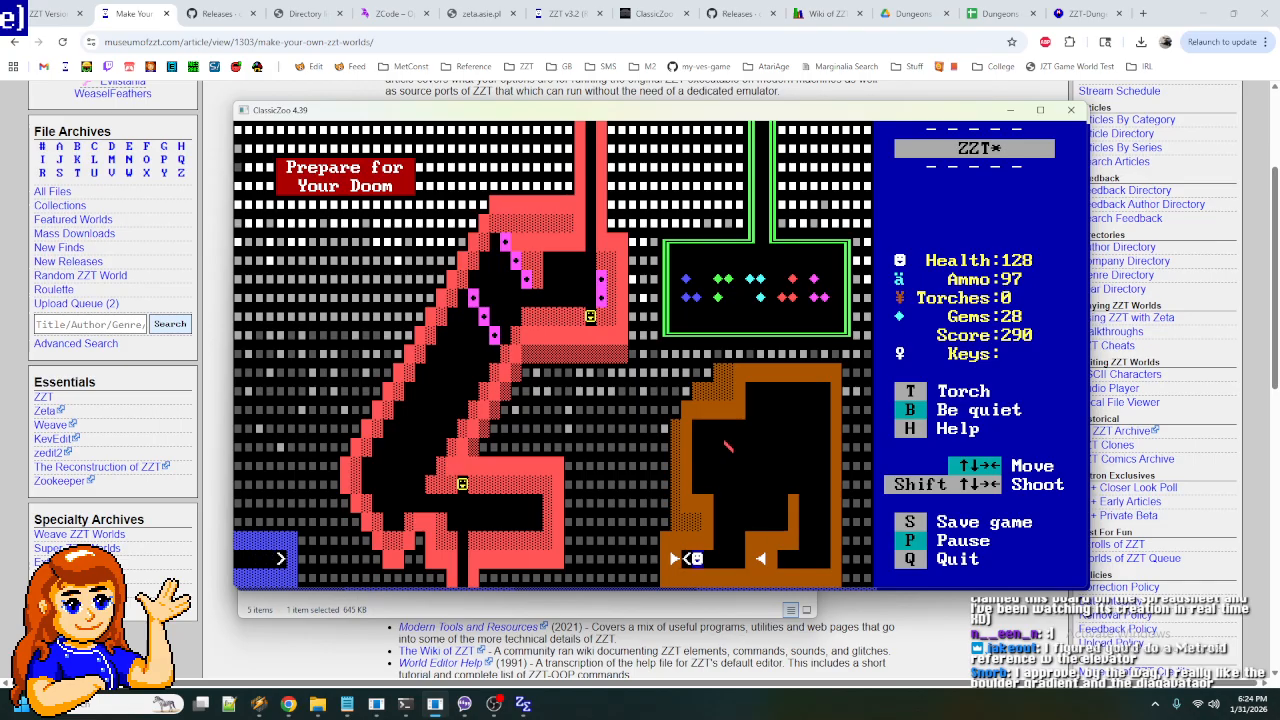
# - Test the brown chamber's southeast passage as a route back to the blue maze board to the west
pyautogui.press('Right')
pyautogui.press('Up')
pyautogui.press('Up')
pyautogui.press('Up')
pyautogui.press('Right')
pyautogui.press('Right')
pyautogui.press('Right')
pyautogui.press('Right')
pyautogui.press('Right')
pyautogui.press('Right')
pyautogui.press('Up')
pyautogui.press('Right')
pyautogui.press('Right')
pyautogui.press('Down')
pyautogui.press('Down')
pyautogui.press('Down')
pyautogui.press('Down')
pyautogui.press('Left')
pyautogui.press('Left')
pyautogui.press('Left')
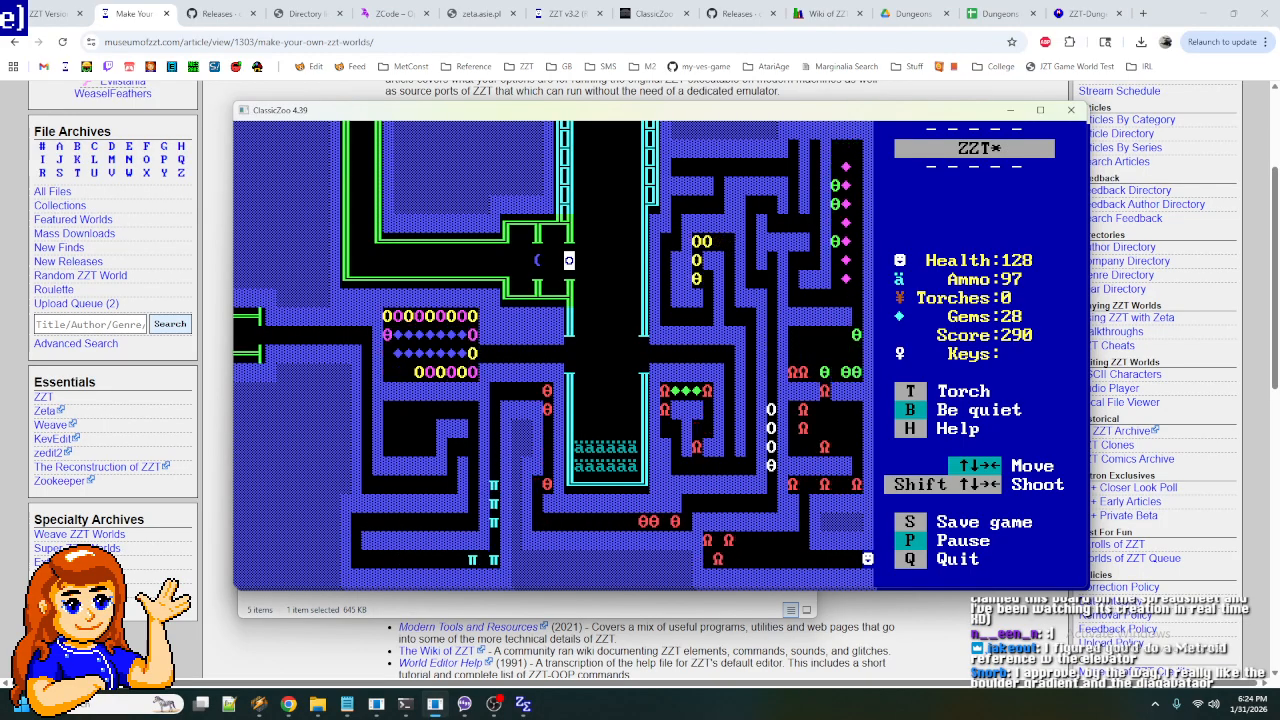
# - Return from the blue maze board through the transporters to the brown chamber and walk to its east side
pyautogui.press('Right')
pyautogui.press('Right')
pyautogui.press('Right')
pyautogui.press('Right')
pyautogui.press('Up')
pyautogui.press('Up')
pyautogui.press('Up')
pyautogui.press('Up')
pyautogui.press('Right')
pyautogui.press('Right')
pyautogui.press('Right')
pyautogui.press('Right')
pyautogui.press('Right')
pyautogui.press('Right')
pyautogui.press('Right')
pyautogui.press('Right')
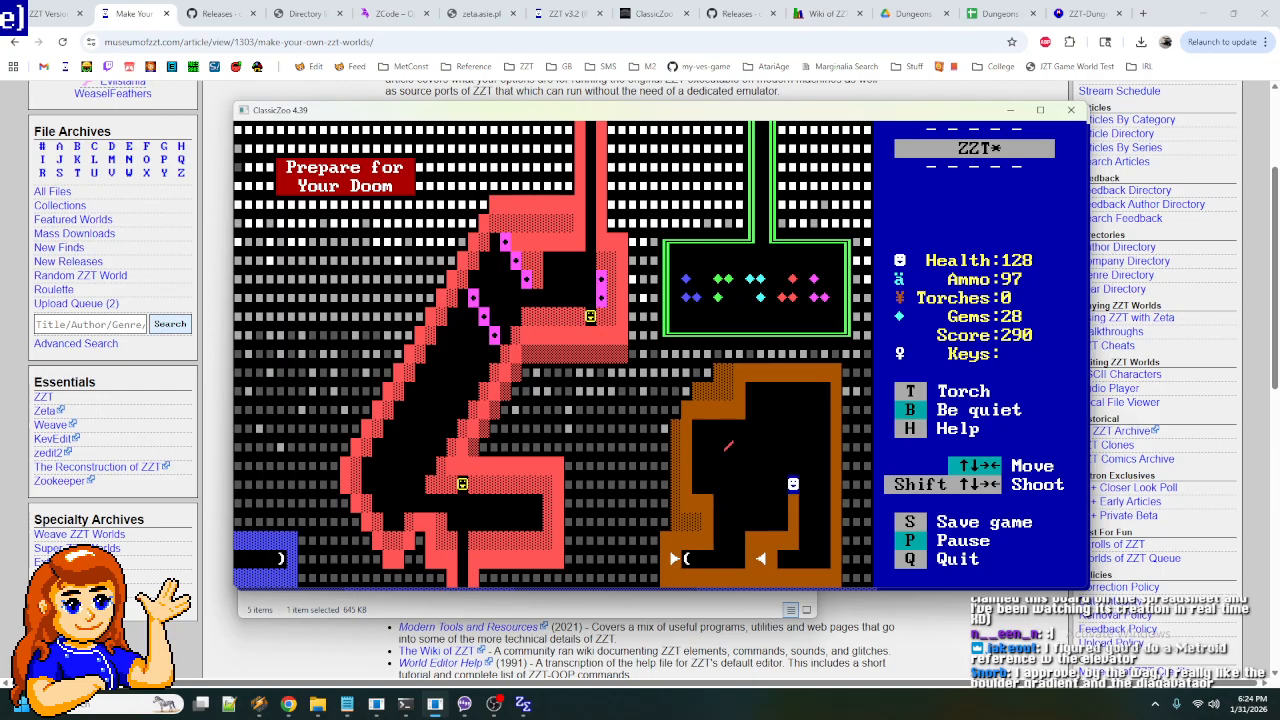
# - Walk the emptied brown chamber again, testing movement around its interior and through its southern passages
pyautogui.press('Down')
pyautogui.press('Down')
pyautogui.press('Down')
pyautogui.press('Down')
pyautogui.press('Left')
pyautogui.press('Left')
pyautogui.press('Left')
pyautogui.press('Right')
pyautogui.press('Right')
pyautogui.press('Up')
pyautogui.press('Up')
pyautogui.press('Right')
pyautogui.press('Up')
pyautogui.press('Up')
pyautogui.press('Right')
pyautogui.press('Right')
pyautogui.press('Right')
pyautogui.press('Right')
pyautogui.press('Right')
pyautogui.press('Right')
pyautogui.press('Right')
pyautogui.press('Right')
pyautogui.press('Right')
pyautogui.press('Right')
pyautogui.press('Down')
pyautogui.press('Down')
pyautogui.press('Down')
pyautogui.press('Left')
pyautogui.press('Up')
pyautogui.press('Left')
pyautogui.press('Down')
pyautogui.press('Down')
pyautogui.press('Down')
pyautogui.press('Down')
pyautogui.press('Down')
pyautogui.press('Left')
pyautogui.press('Left')
pyautogui.press('Left')
pyautogui.press('Right')
pyautogui.press('Right')
pyautogui.press('Right')
pyautogui.press('Up')
pyautogui.press('Up')
# - Ask to end the playtest and switch to the "Prepare for Your Doom" board of BELOW-05 in KevEdit
pyautogui.press('q')
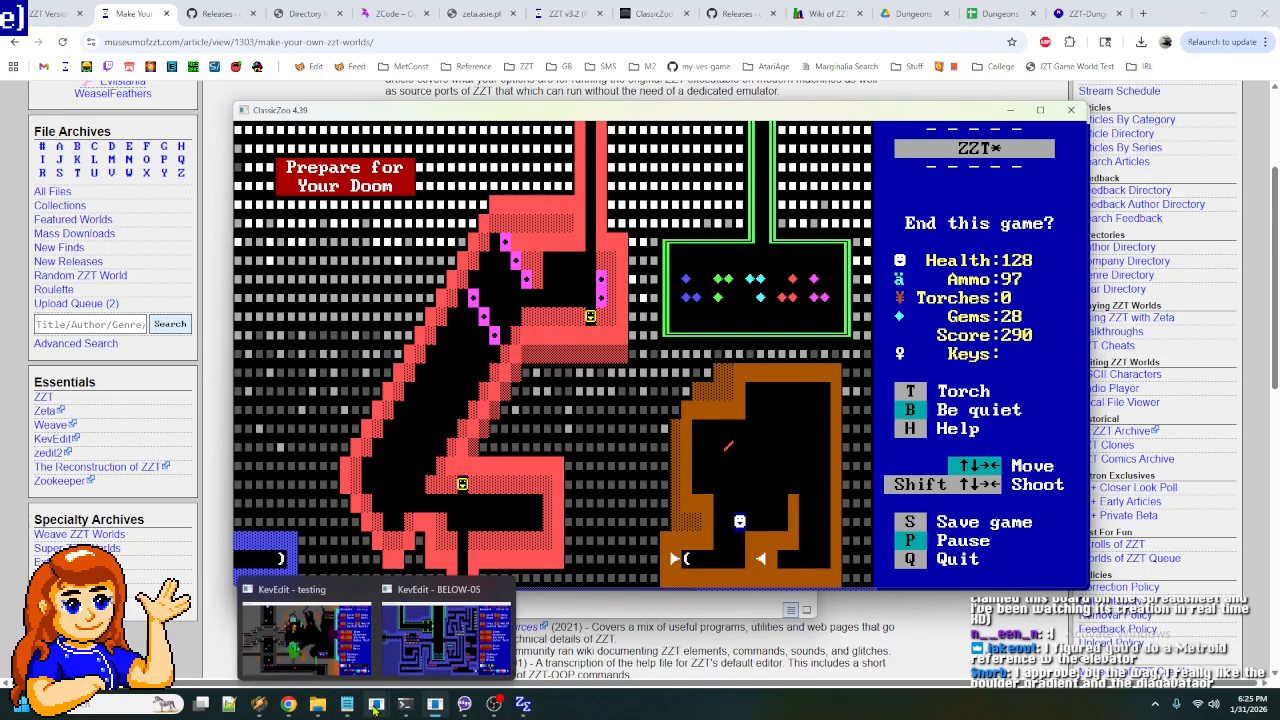
pyautogui.moveTo(370, 705)
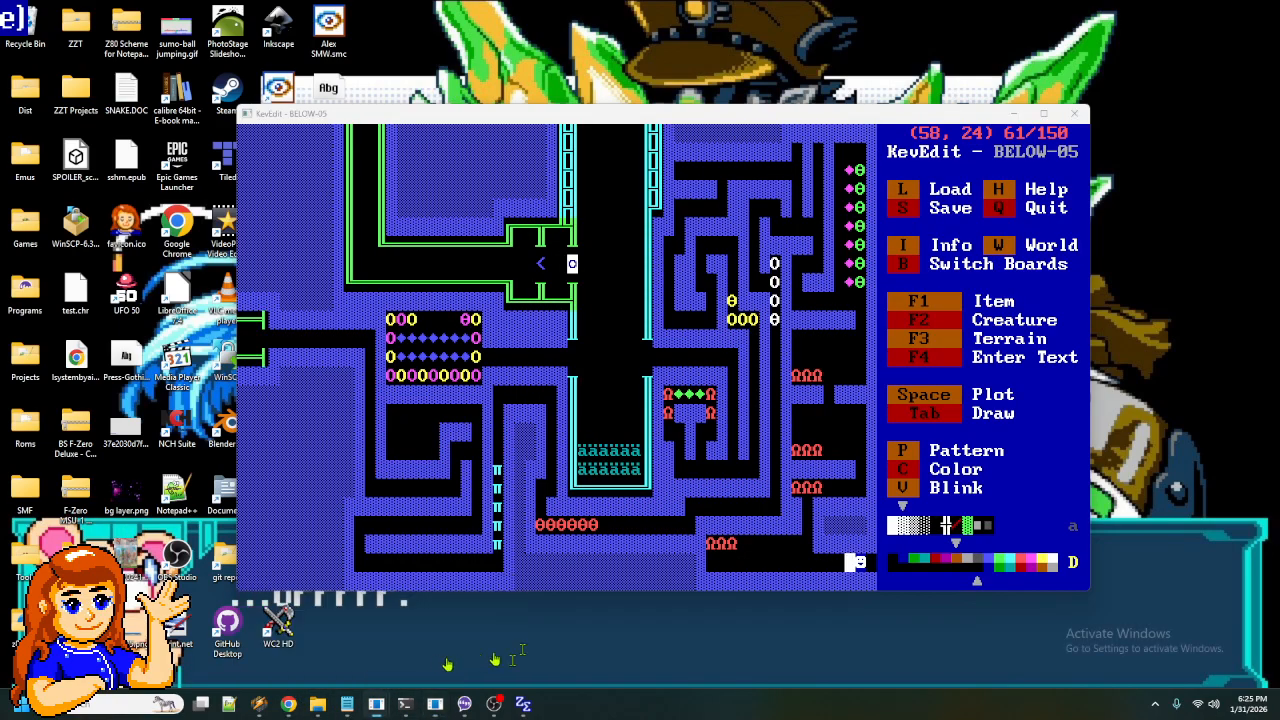
pyautogui.click(446, 632)
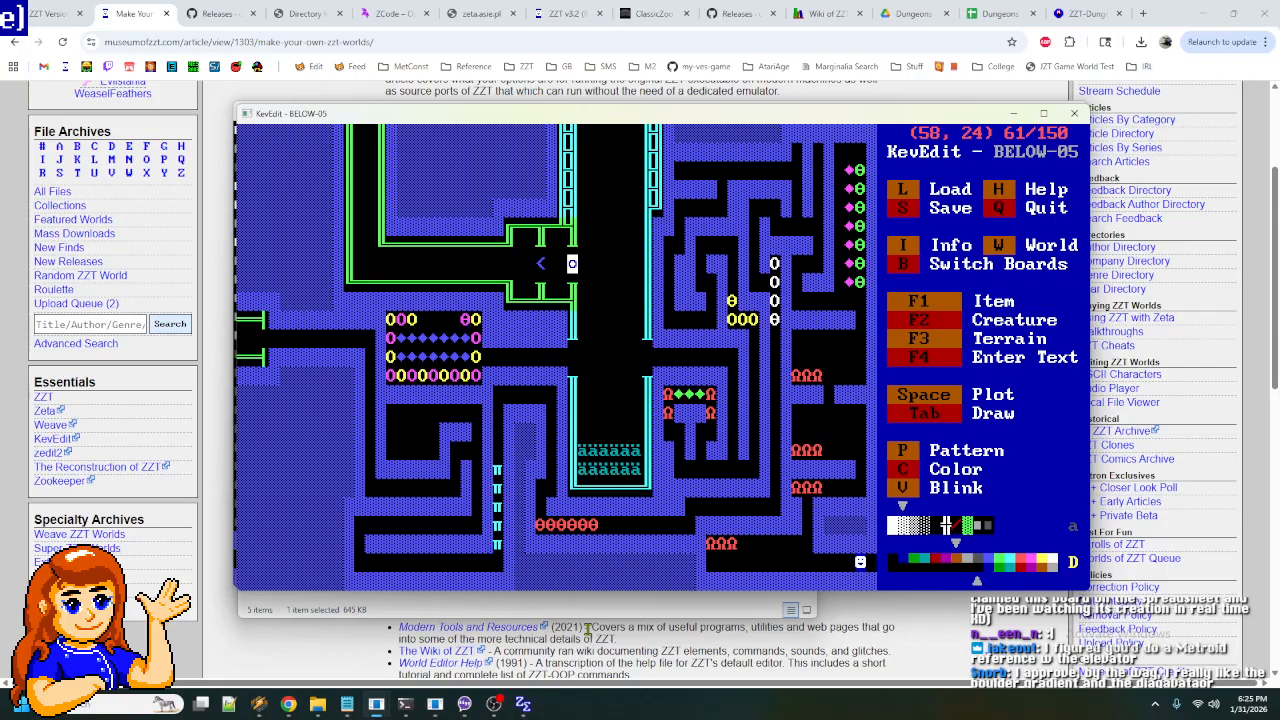
pyautogui.press('pageup')
pyautogui.press('pageup')
# - Copy a blue, a green and a cyan gem from the green box into the pattern buffer
pyautogui.press('Up')
pyautogui.press('Up')
pyautogui.press('Up')
pyautogui.press('Up')
pyautogui.press('Up')
pyautogui.press('Up')
pyautogui.press('Up')
pyautogui.press('Up')
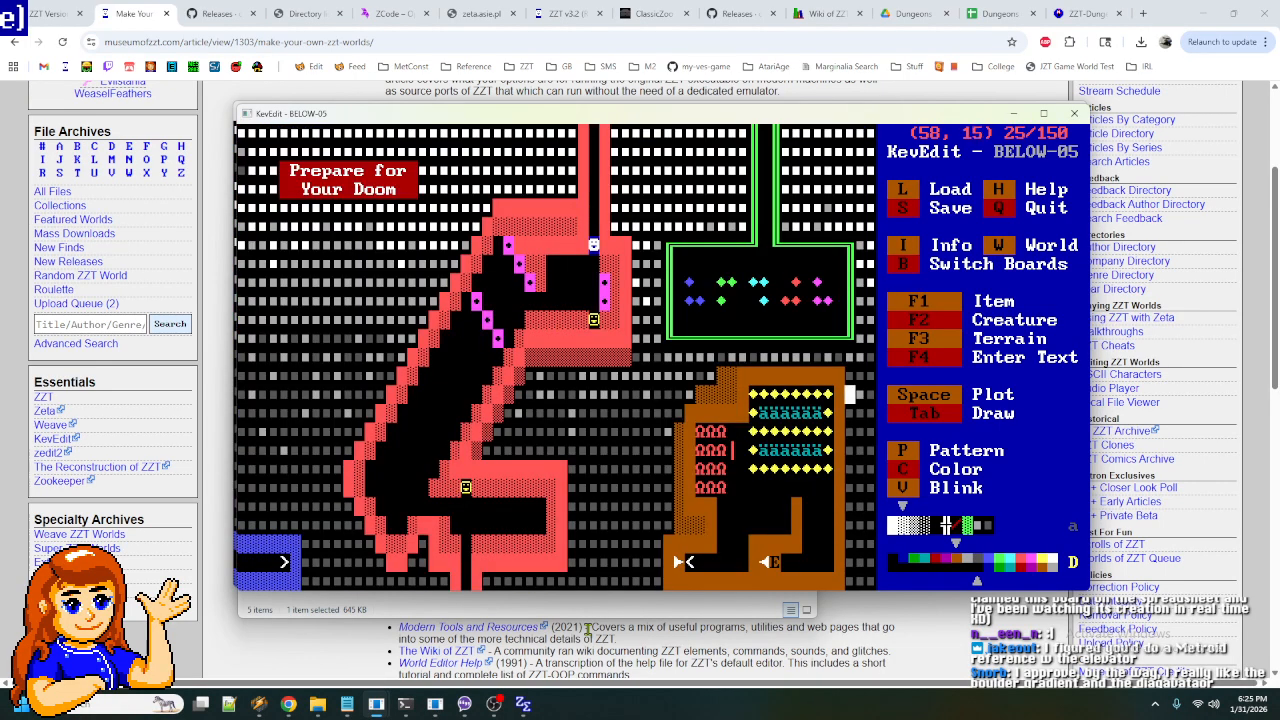
pyautogui.press('Up')
pyautogui.press('Up')
pyautogui.press('Up')
pyautogui.press('Up')
pyautogui.press('Up')
pyautogui.press('Up')
pyautogui.press('Up')
pyautogui.press('Up')
pyautogui.press('Up')
pyautogui.press('Left')
pyautogui.press('Left')
pyautogui.press('Left')
pyautogui.press('Left')
pyautogui.press('Left')
pyautogui.press('Left')
pyautogui.press('Left')
pyautogui.press('Left')
pyautogui.press('Left')
pyautogui.press('Left')
pyautogui.press('Left')
pyautogui.press('Left')
pyautogui.press('Left')
pyautogui.press('Left')
pyautogui.press('Left')
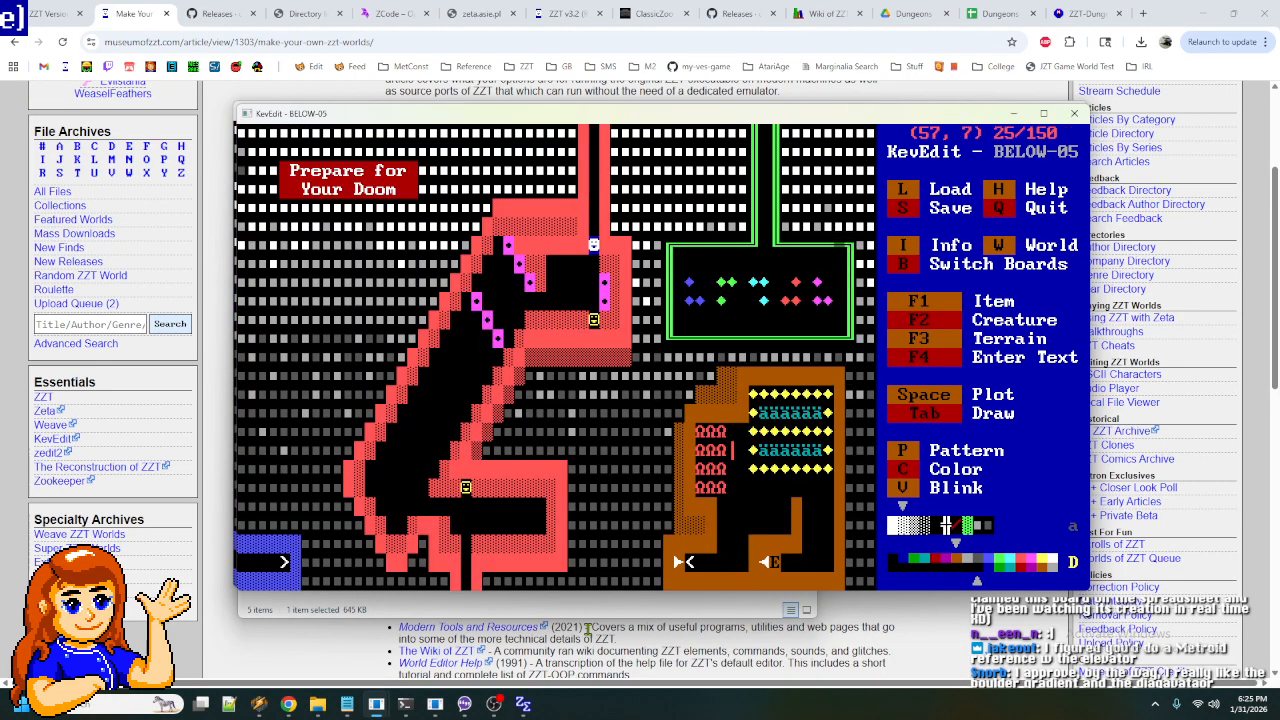
pyautogui.press('Down')
pyautogui.press('Down')
pyautogui.press('Down')
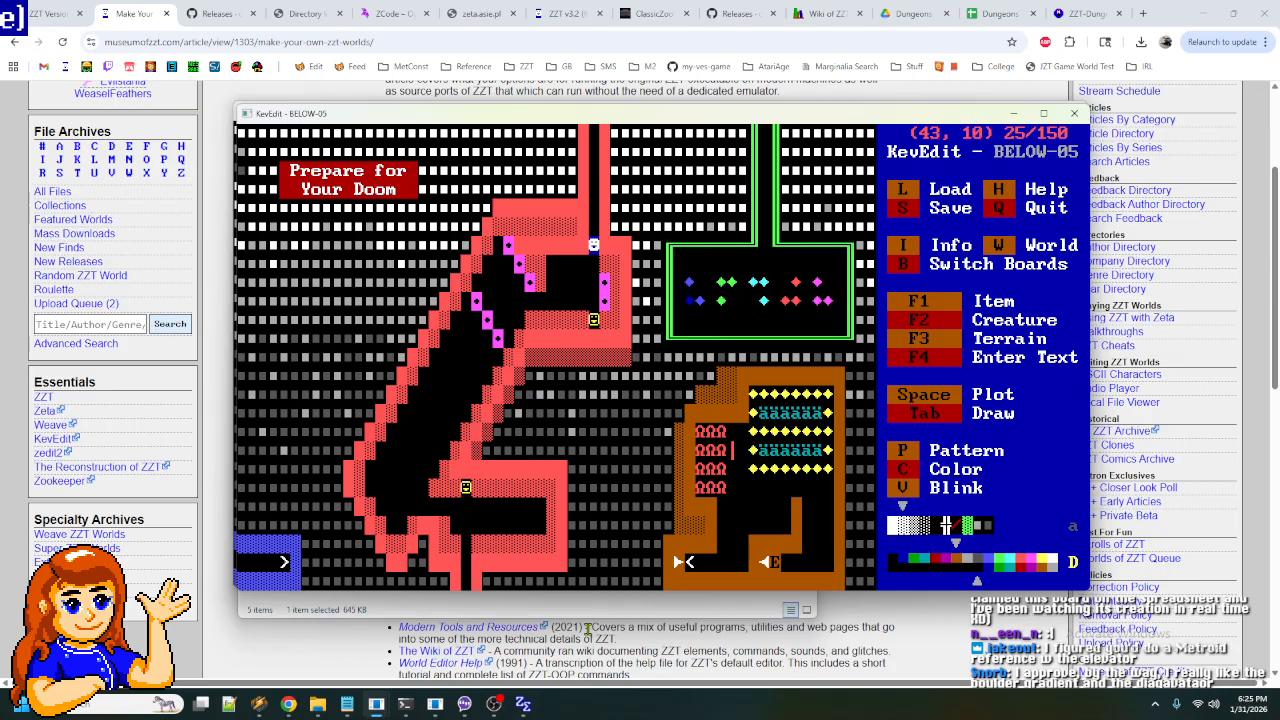
pyautogui.press('Right')
pyautogui.press('Return')
pyautogui.press('Right')
pyautogui.press('Right')
pyautogui.press('Return')
pyautogui.press('Right')
pyautogui.press('Right')
pyautogui.press('Right')
pyautogui.press('Right')
pyautogui.press('Return')
# - Copy a red and a purple gem from the green box into the pattern buffer
pyautogui.press('Right')
pyautogui.press('Right')
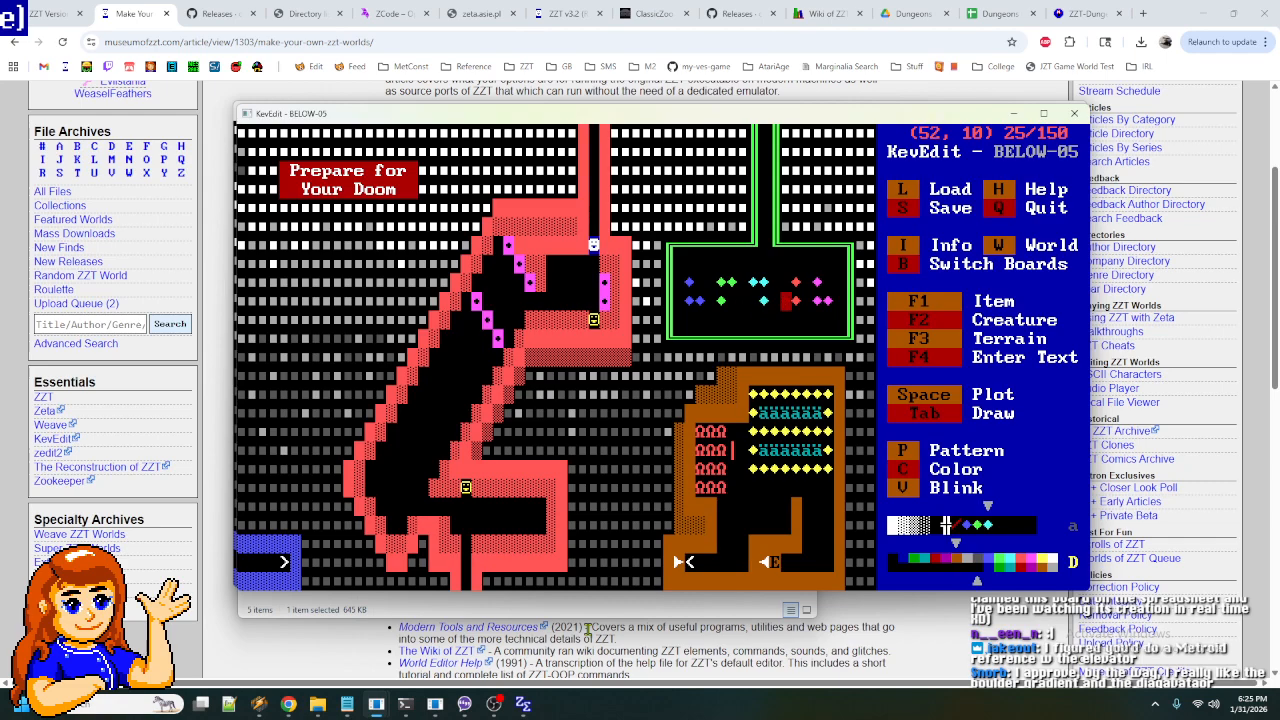
pyautogui.press('Right')
pyautogui.press('Right')
pyautogui.press('Return')
pyautogui.press('Right')
pyautogui.press('Up')
# - Draw a short stretch of green line wall stepping upward from the gem box's upper wall, just west of the vertical shaft
pyautogui.press('Left')
pyautogui.press('Left')
pyautogui.press('Left')
pyautogui.press('Left')
pyautogui.press('Left')
pyautogui.press('Left')
pyautogui.press('Left')
pyautogui.press('Left')
pyautogui.press('Left')
pyautogui.press('Left')
pyautogui.press('Up')
pyautogui.press('Left')
pyautogui.press('Up')
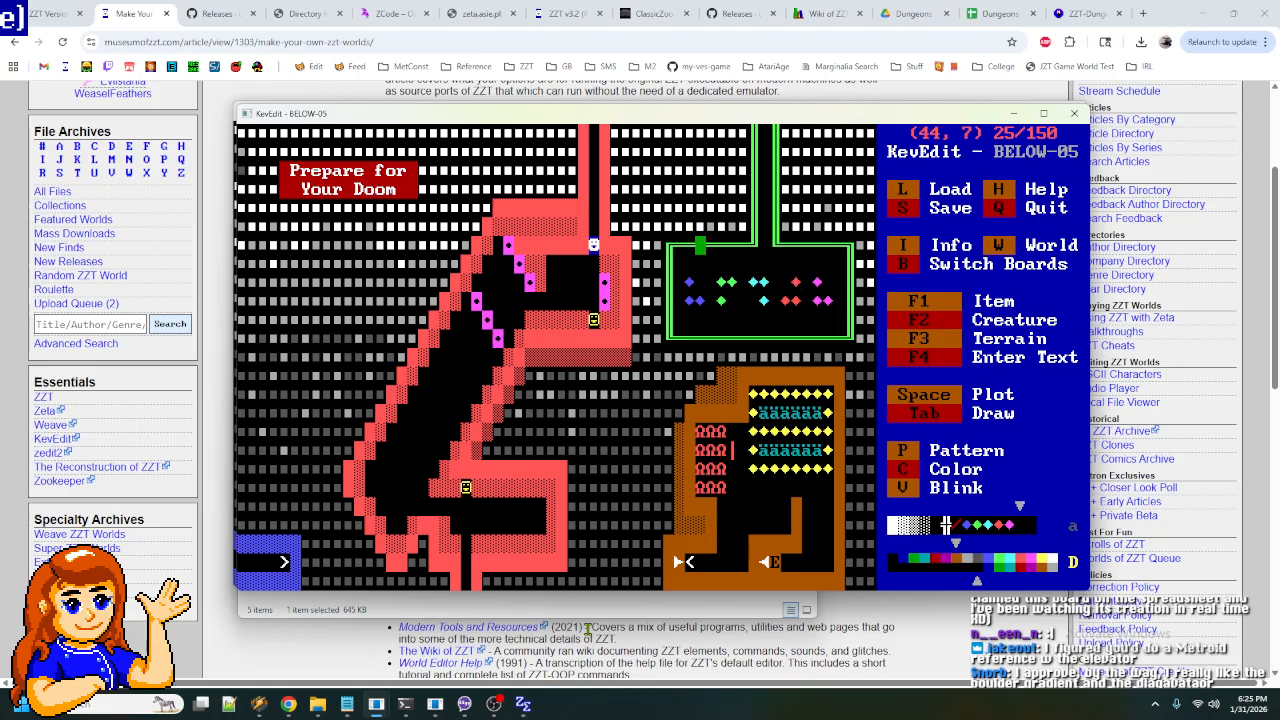
pyautogui.press('Tab')
pyautogui.press('Up')
pyautogui.press('Up')
pyautogui.press('Right')
pyautogui.press('Right')
pyautogui.press('Right')
pyautogui.press('Down')
pyautogui.press('Right')
pyautogui.press('Up')
pyautogui.press('Up')
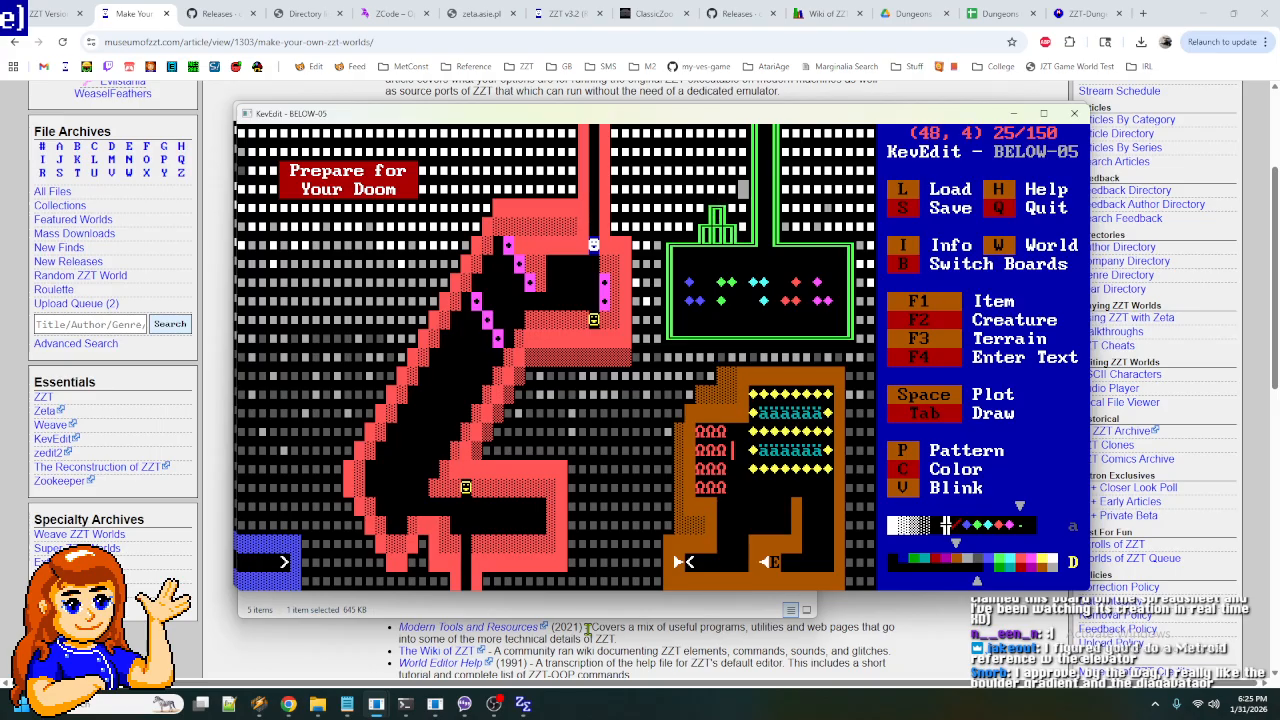
# - Extend the green box's west side up to row 4 with line wall running from the shaft to the outer corner and down
pyautogui.press('Left')
pyautogui.press('Left')
pyautogui.press('Left')
pyautogui.press('Left')
pyautogui.press('Left')
pyautogui.press('Left')
pyautogui.press('Left')
pyautogui.press('Down')
pyautogui.press('Down')
pyautogui.press('Down')
pyautogui.press('Up')
pyautogui.press('Up')
pyautogui.press('Up')
# - Extend the green box's east side up to row 4 with line wall running from the shaft to column 58 and down
pyautogui.press('Right')
pyautogui.press('Right')
pyautogui.press('Right')
pyautogui.press('Right')
pyautogui.press('Right')
pyautogui.press('Right')
pyautogui.press('Right')
pyautogui.press('Right')
pyautogui.press('Right')
pyautogui.press('Right')
pyautogui.press('Right')
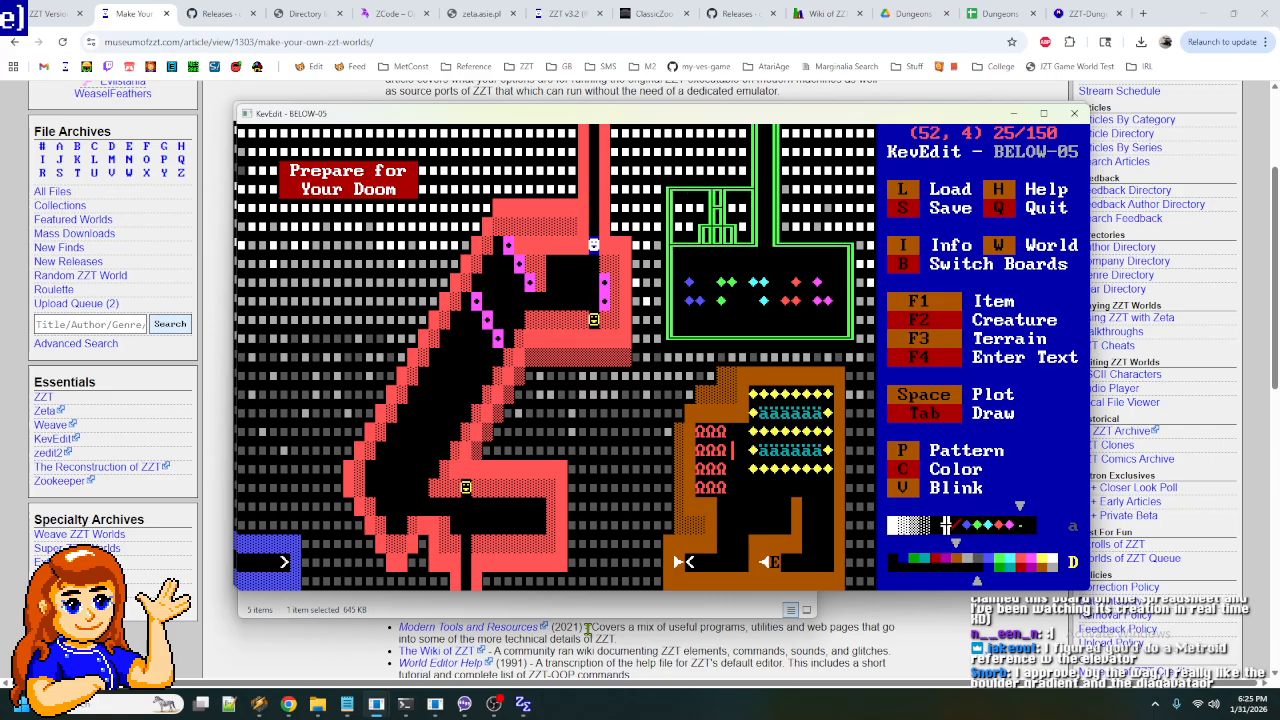
pyautogui.press('Right')
pyautogui.press('Right')
pyautogui.press('Right')
pyautogui.press('Right')
pyautogui.press('Right')
pyautogui.press('Right')
pyautogui.press('Down')
pyautogui.press('Down')
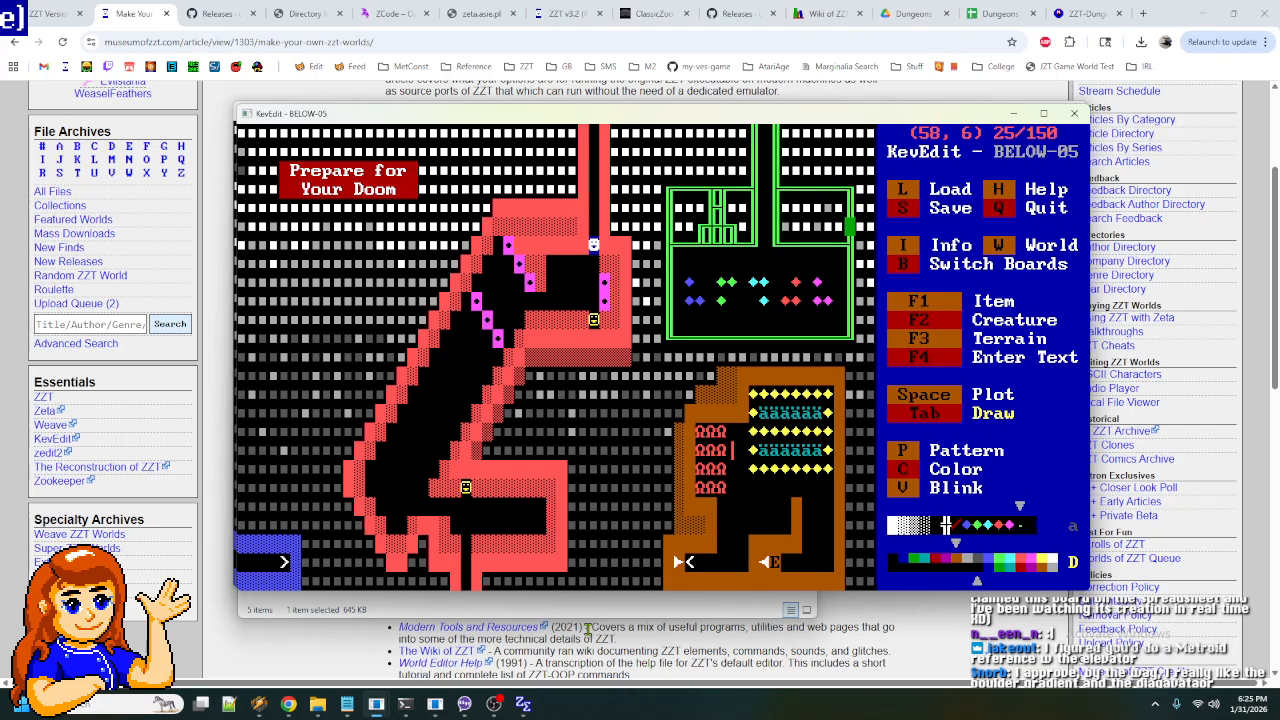
# - Open a gap in the green box's old upper wall on row 7, next to its east wall
pyautogui.press('Left')
pyautogui.press('Left')
pyautogui.press('Down')
pyautogui.press('Left')
pyautogui.press('Left')
pyautogui.press('Left')
pyautogui.press('Down')
pyautogui.press('Up')
pyautogui.press('Right')
pyautogui.press('Right')
pyautogui.press('Right')
pyautogui.press('Right')
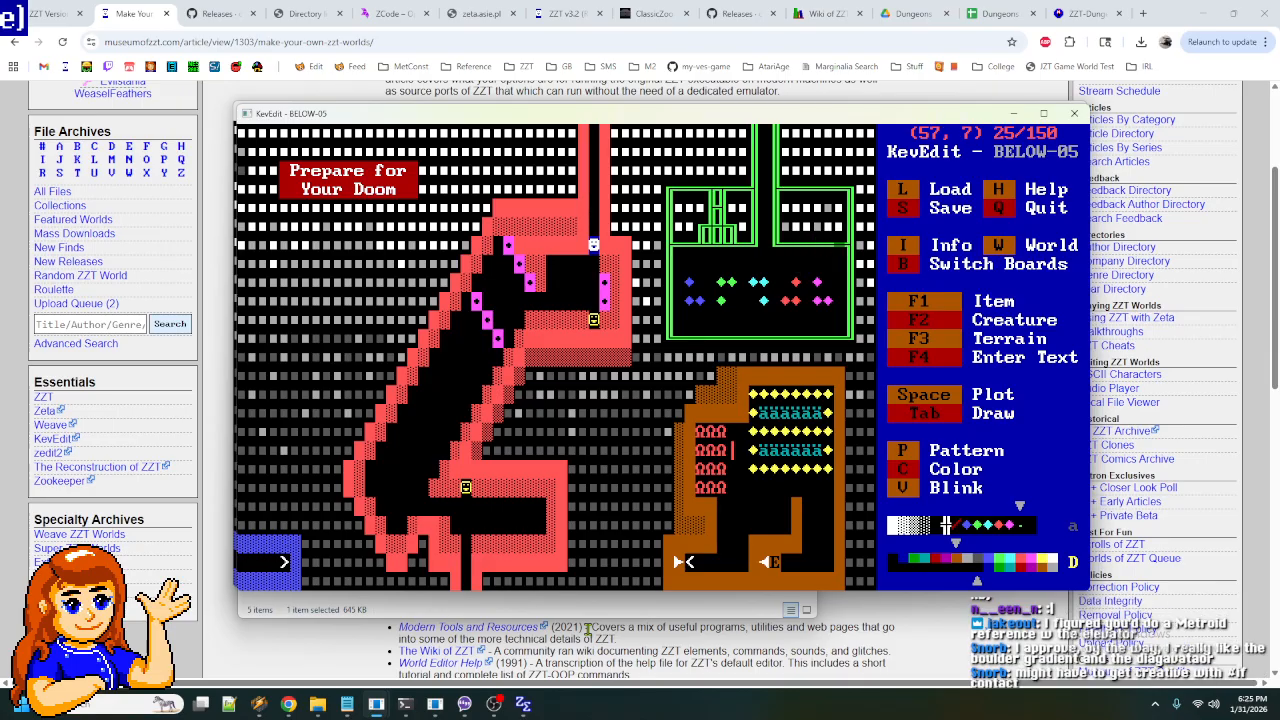
# - Clear row 5 inside the enlarged green box from east to west, removing the leftover shaft and wall pieces
pyautogui.press('Up')
pyautogui.press('Up')
pyautogui.press('Left')
pyautogui.press('Left')
pyautogui.press('Left')
pyautogui.press('Left')
pyautogui.press('Left')
pyautogui.press('Left')
pyautogui.press('Left')
pyautogui.press('Left')
pyautogui.press('Left')
pyautogui.press('Left')
pyautogui.press('Left')
pyautogui.press('Left')
pyautogui.press('Left')
pyautogui.press('Left')
pyautogui.press('Left')
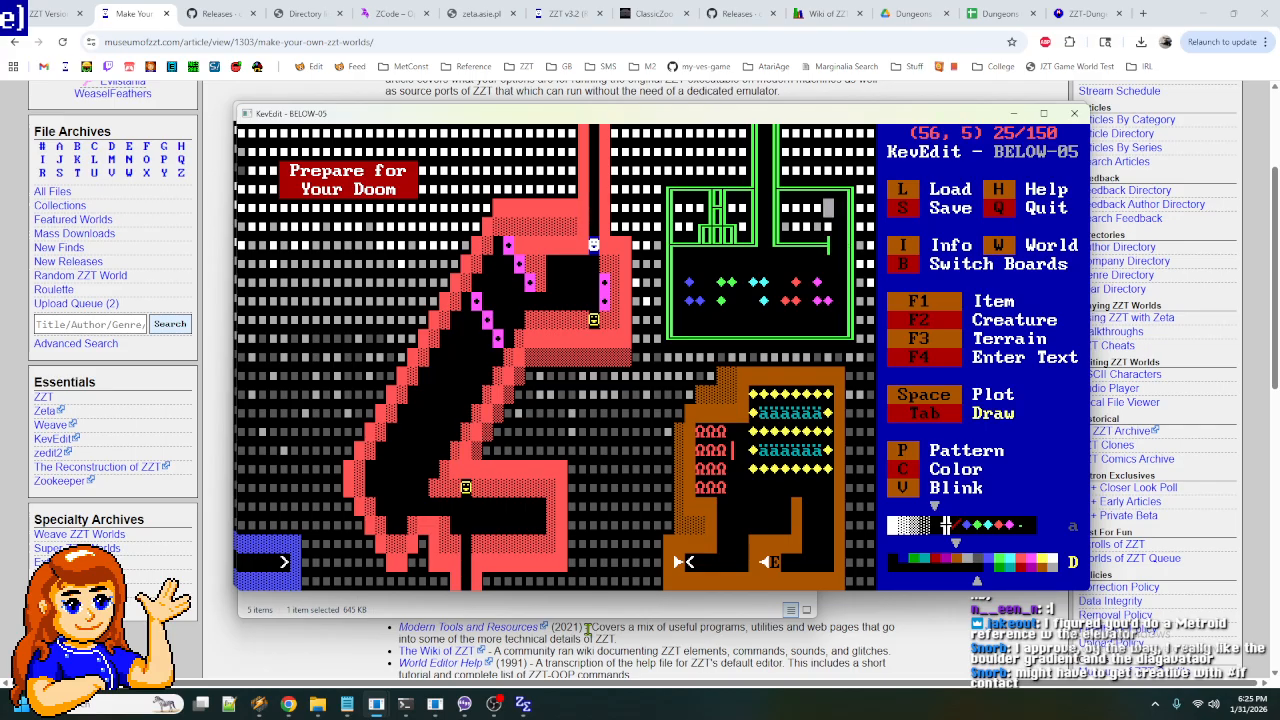
# - Erase the green box's old upper wall along row 7 between the two side walls
pyautogui.press('Down')
pyautogui.press('Down')
pyautogui.press('Right')
pyautogui.press('Right')
pyautogui.press('Right')
pyautogui.press('Right')
pyautogui.press('Right')
pyautogui.press('Right')
pyautogui.press('Right')
pyautogui.press('Right')
pyautogui.press('Right')
pyautogui.press('Right')
pyautogui.press('Right')
pyautogui.press('Right')
pyautogui.press('Right')
pyautogui.press('Right')
pyautogui.press('Right')
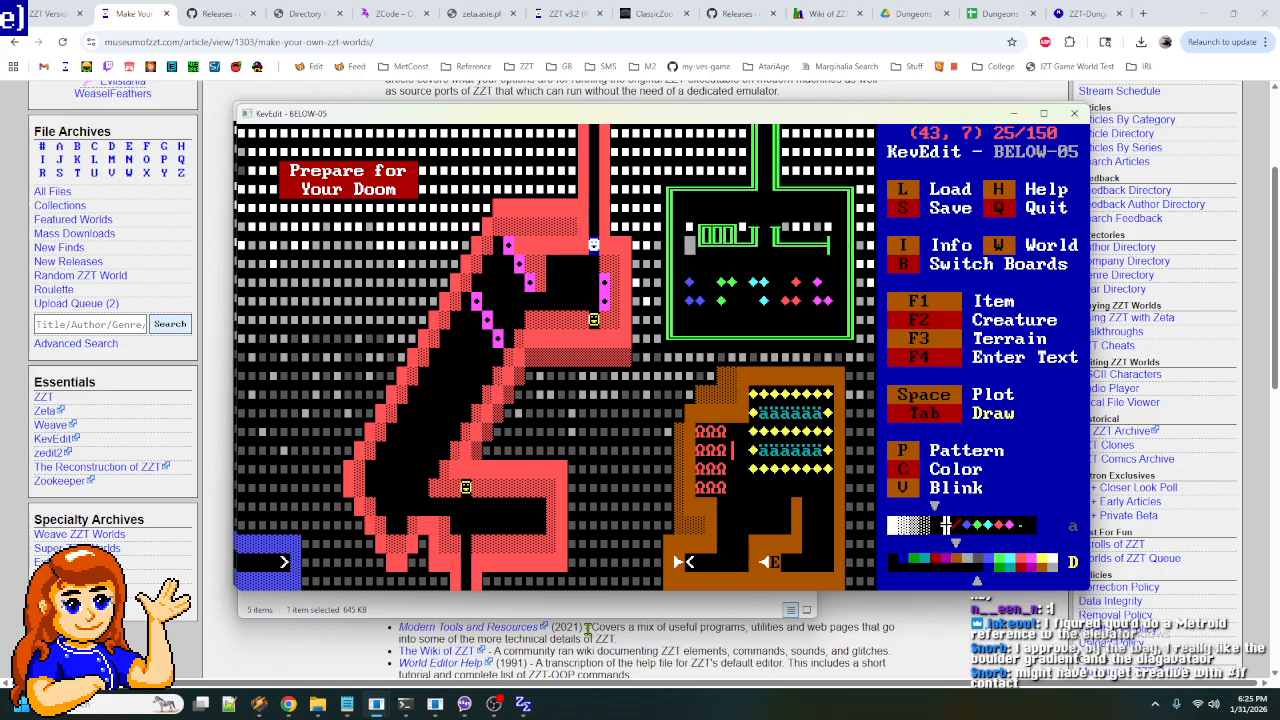
# - Clear the leftover line wall and grey tiles from row 6 inside the enlarged green box
pyautogui.press('Up')
pyautogui.press('Left')
pyautogui.press('Left')
pyautogui.press('Left')
pyautogui.press('Left')
pyautogui.press('Left')
pyautogui.press('Left')
pyautogui.press('Left')
pyautogui.press('Left')
pyautogui.press('Left')
pyautogui.press('Left')
pyautogui.press('Left')
pyautogui.press('Left')
pyautogui.press('Left')
pyautogui.press('Left')
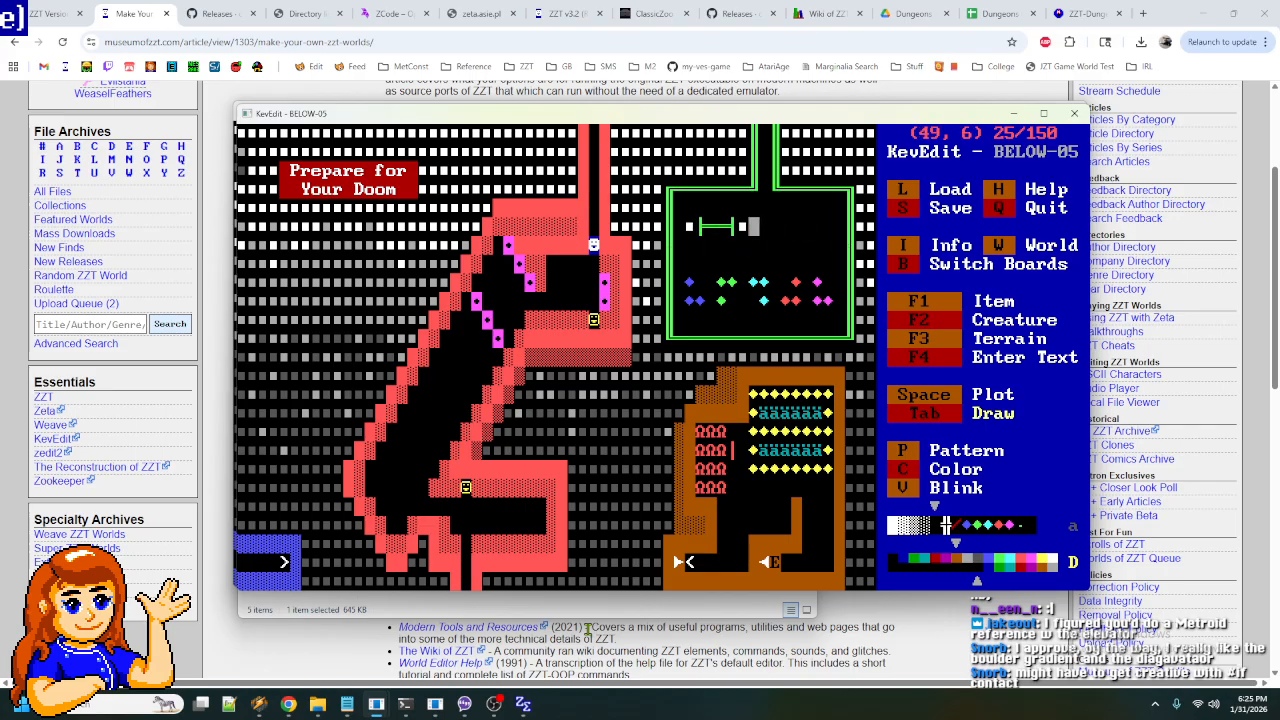
# - Place two blue gems one above the other on rows 6 and 7 in the western part of the green box
pyautogui.press('Right')
pyautogui.press('Right')
pyautogui.press('space')
pyautogui.press('Down')
pyautogui.press('space')
pyautogui.press('Right')
pyautogui.press('Right')
pyautogui.press('Right')
pyautogui.press('Right')
pyautogui.press('Right')
pyautogui.press('Right')
pyautogui.press('Up')
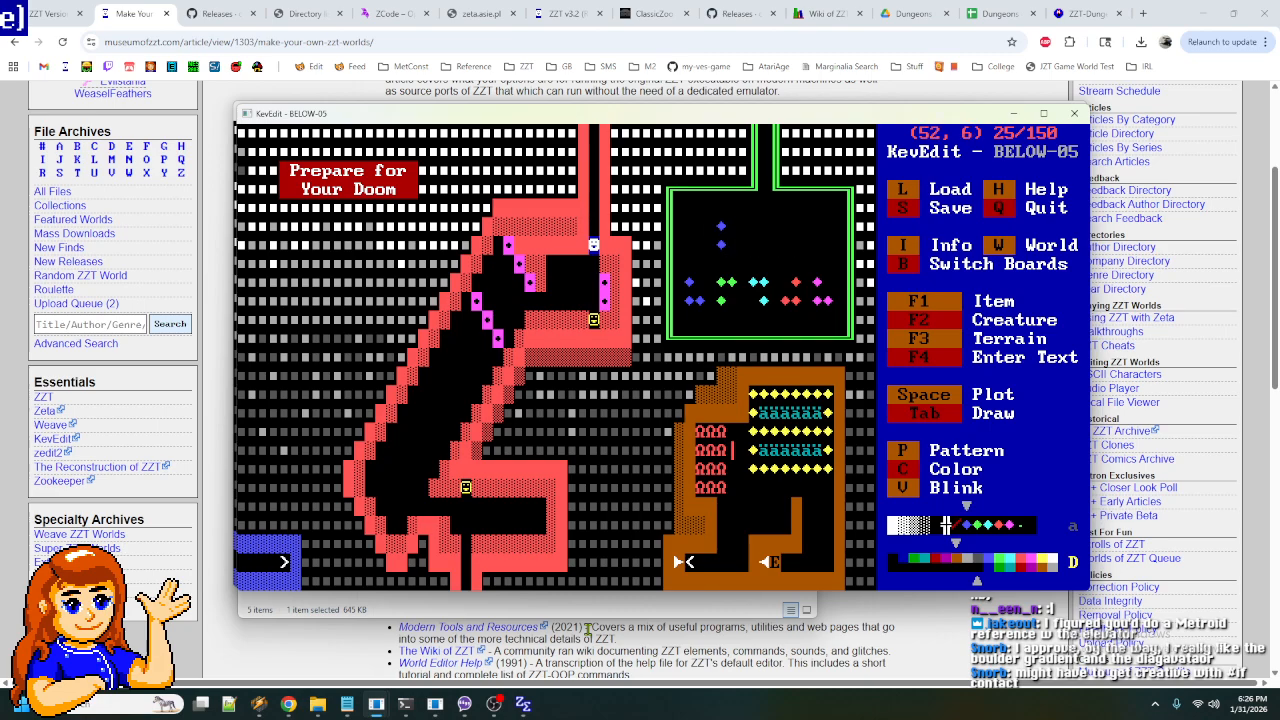
# - Place two green gems one above the other on rows 6 and 7 at column 52 of the green box
pyautogui.press('space')
pyautogui.press('Down')
pyautogui.press('space')
pyautogui.press('Down')
# - Place two cyan gems one above the other on rows 6 and 7 at column 54 of the green box
pyautogui.press('Left')
pyautogui.press('Left')
pyautogui.press('Left')
pyautogui.press('Left')
pyautogui.press('Left')
pyautogui.press('Left')
pyautogui.press('Left')
pyautogui.press('Left')
pyautogui.press('Left')
pyautogui.press('Down')
pyautogui.press('Right')
pyautogui.press('Right')
pyautogui.press('Right')
pyautogui.press('Right')
pyautogui.press('Right')
pyautogui.press('Right')
pyautogui.press('Right')
pyautogui.press('Right')
pyautogui.press('Right')
pyautogui.press('Right')
pyautogui.press('Up')
pyautogui.press('Up')
pyautogui.press('Up')
pyautogui.press('Right')
pyautogui.press('space')
pyautogui.press('Down')
pyautogui.press('space')
# - Thin out the gems on rows 9 and 10, removing the upper purple, the western red, the extra green and the extra blue one
pyautogui.press('Down')
pyautogui.press('Down')
pyautogui.press('Right')
pyautogui.press('Up')
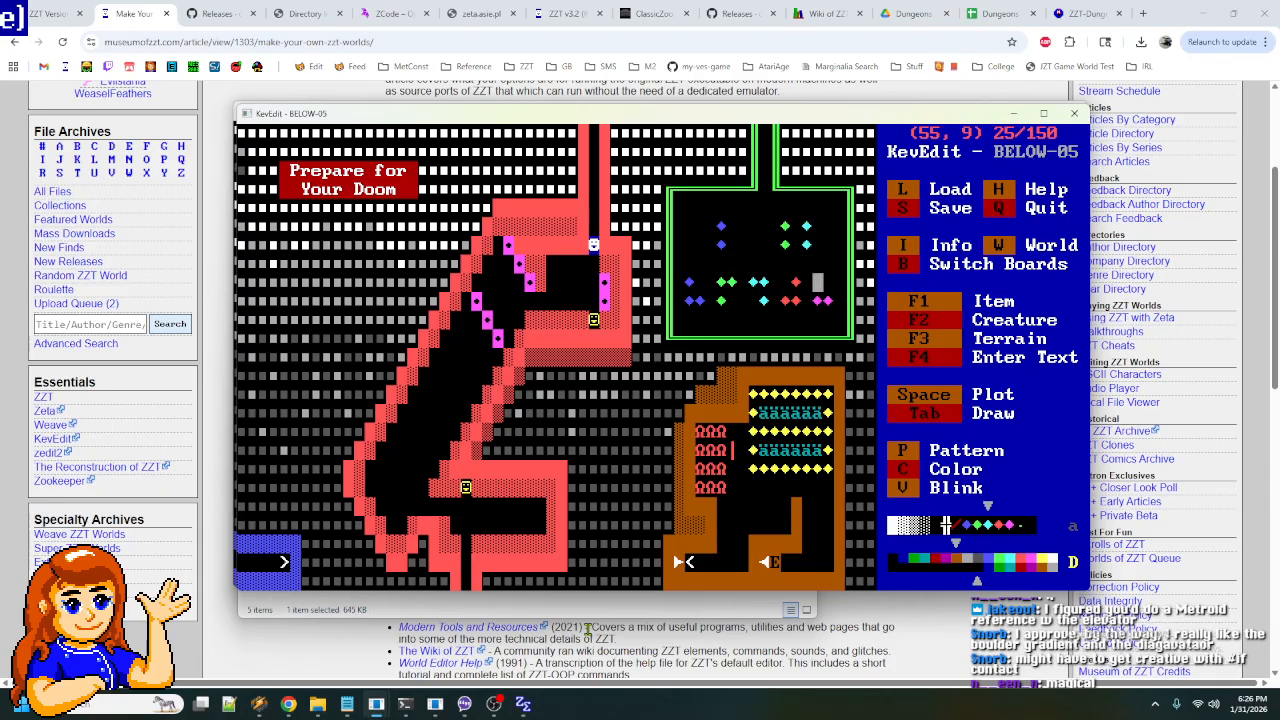
pyautogui.press('Left')
pyautogui.press('Left')
pyautogui.press('Left')
pyautogui.press('Down')
pyautogui.press('Left')
pyautogui.press('Left')
pyautogui.press('Left')
pyautogui.press('Left')
pyautogui.press('Left')
pyautogui.press('Up')
pyautogui.press('Left')
pyautogui.press('Left')
pyautogui.press('Down')
pyautogui.press('Left')
pyautogui.press('Right')
pyautogui.press('Right')
pyautogui.press('Right')
pyautogui.press('Right')
pyautogui.press('Right')
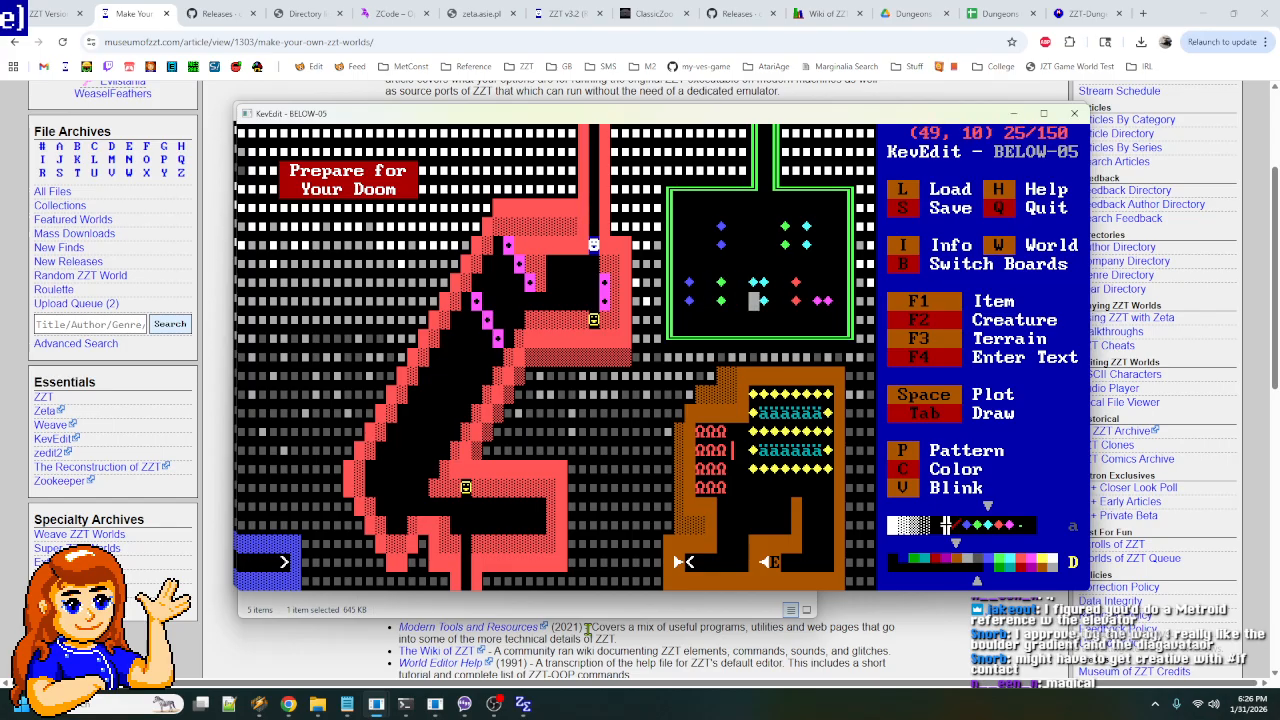
# - Erase the cluster of four cyan gems from rows 9 and 10 in the middle of the green box
pyautogui.press('Up')
pyautogui.press('Right')
pyautogui.press('Delete')
pyautogui.press('Down')
pyautogui.press('Left')
pyautogui.press('Up')
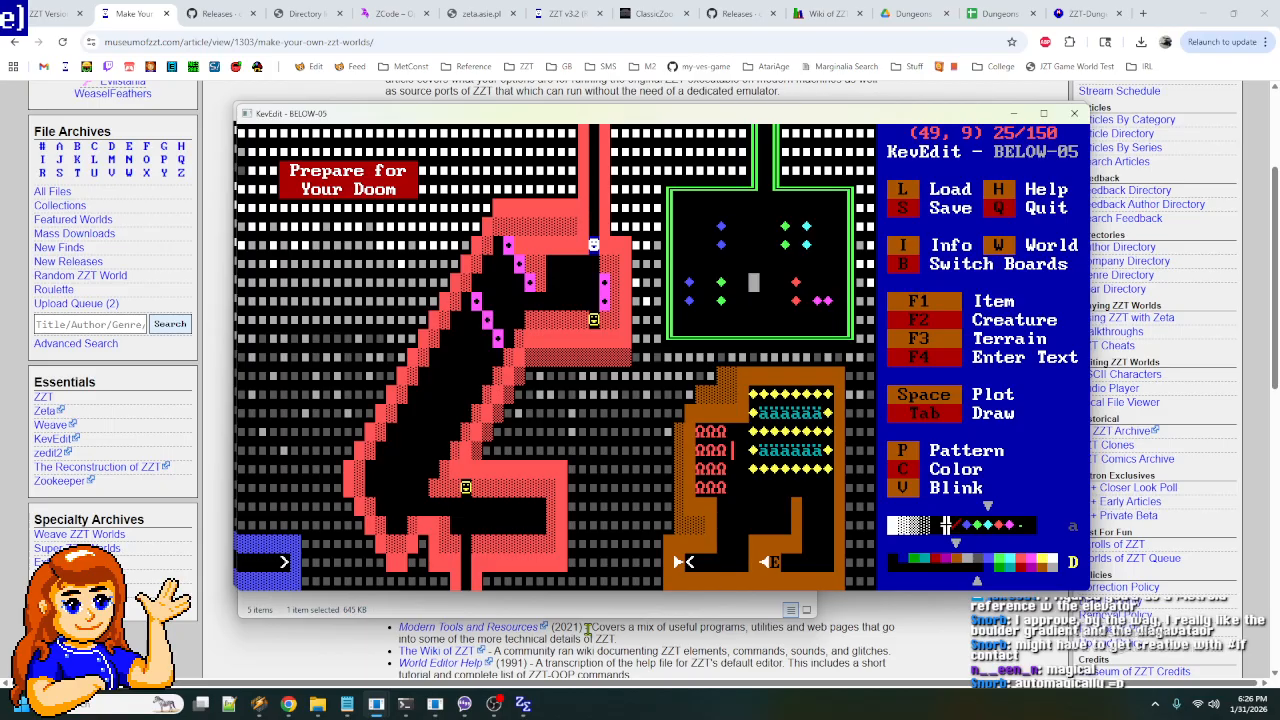
pyautogui.press('Up')
pyautogui.press('Left')
pyautogui.press('Left')
pyautogui.press('Up')
pyautogui.press('Up')
pyautogui.press('Right')
pyautogui.press('Down')
pyautogui.press('Left')
pyautogui.press('Up')
pyautogui.press('Down')
pyautogui.press('Right')
pyautogui.press('Right')
pyautogui.press('Right')
pyautogui.press('Right')
pyautogui.press('Right')
pyautogui.press('Right')
pyautogui.press('Right')
pyautogui.press('Right')
pyautogui.press('Right')
pyautogui.press('Left')
pyautogui.press('Left')
pyautogui.press('Left')
pyautogui.press('Left')
pyautogui.press('Left')
pyautogui.press('Left')
pyautogui.press('Left')
pyautogui.press('Left')
pyautogui.press('Left')
pyautogui.press('Left')
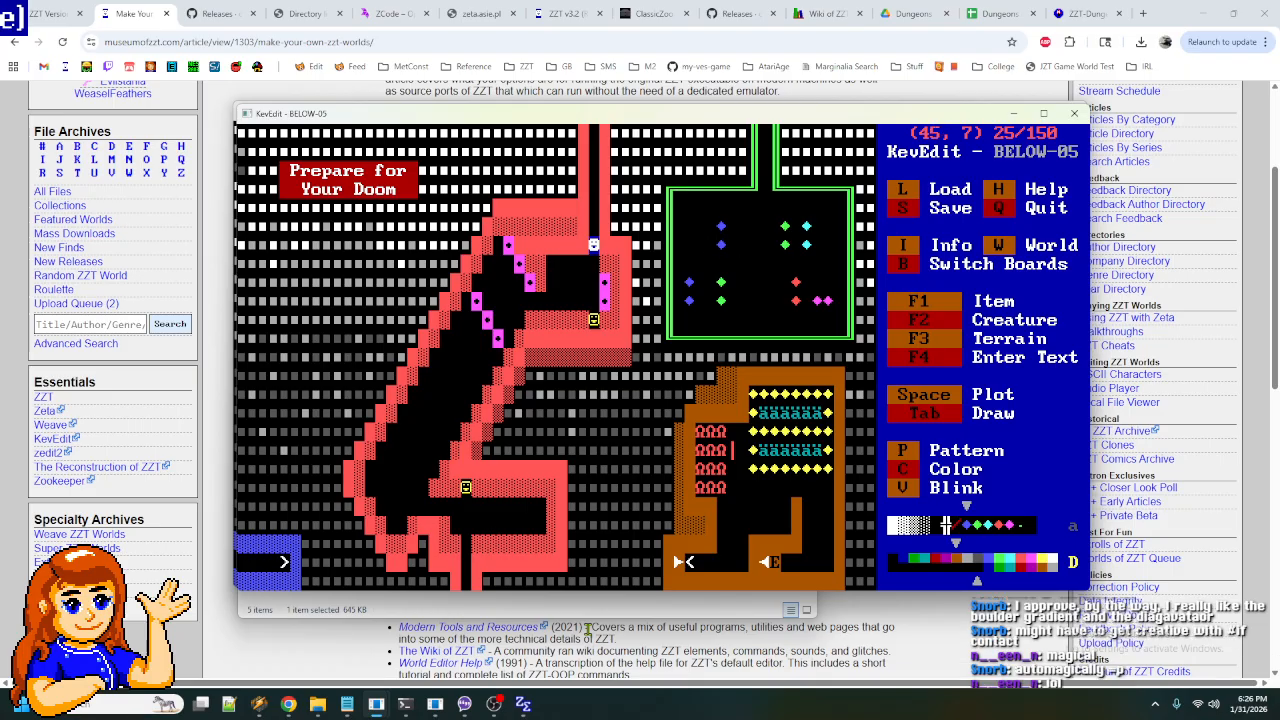
# - Reload the world file BELOW-05.ZZT to discard the unsaved changes to the green box and its gems
pyautogui.press('l')
pyautogui.press('Down')
pyautogui.press('Down')
pyautogui.press('Down')
pyautogui.press('Down')
pyautogui.press('Down')
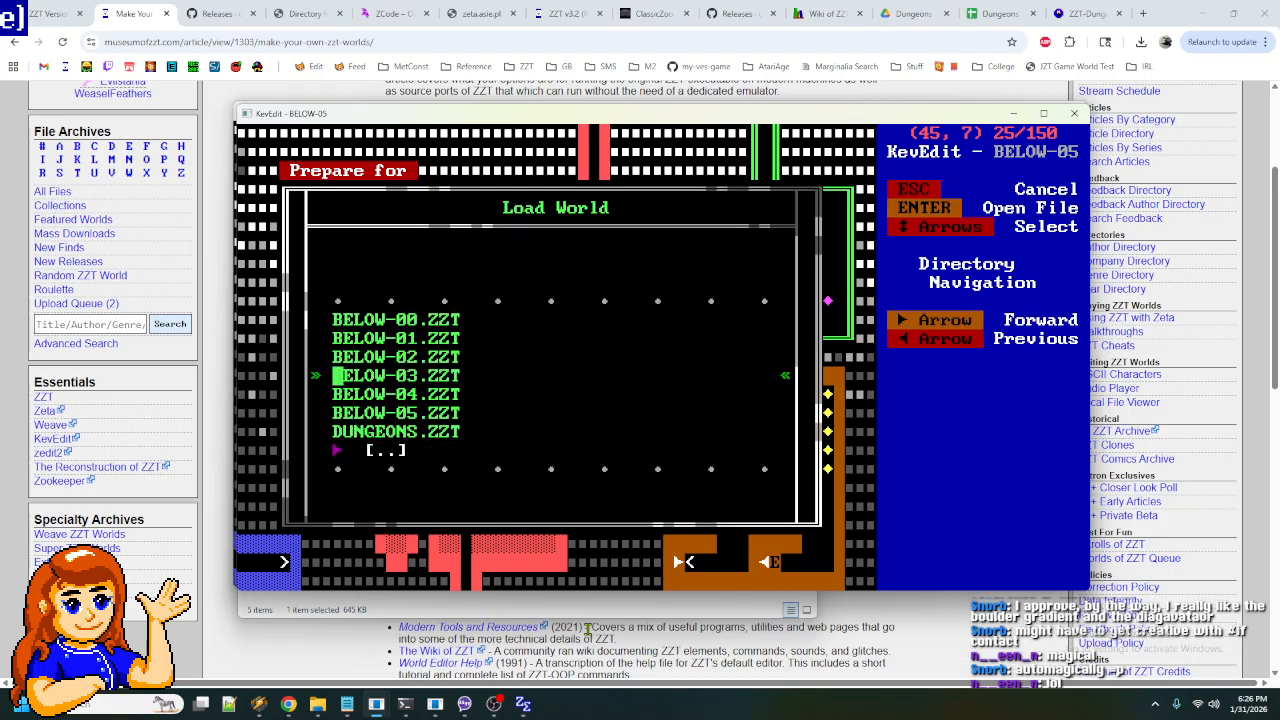
pyautogui.press('Return')
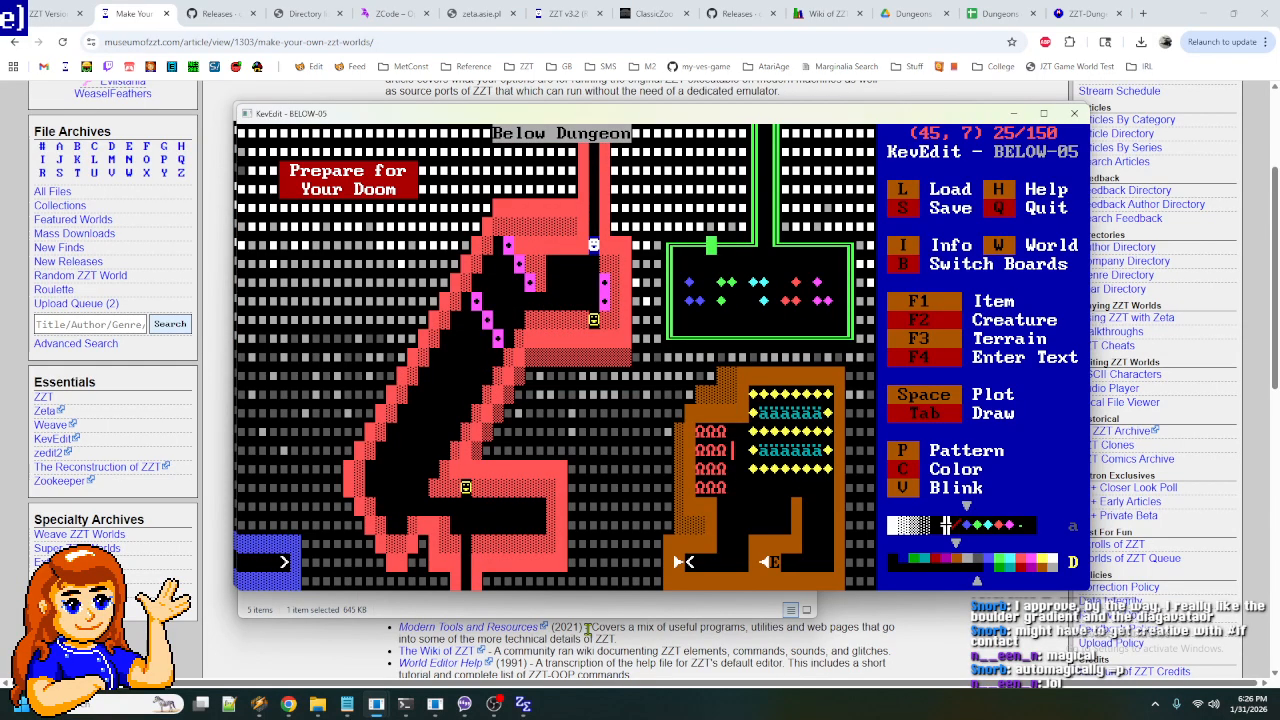
pyautogui.press('Down')
pyautogui.press('Down')
pyautogui.press('Left')
pyautogui.press('Right')
pyautogui.press('Right')
pyautogui.press('Right')
pyautogui.press('Right')
pyautogui.press('Right')
pyautogui.press('Right')
pyautogui.press('Right')
pyautogui.press('Right')
pyautogui.press('Right')
pyautogui.press('Right')
pyautogui.press('Right')
pyautogui.press('Right')
pyautogui.press('Left')
pyautogui.press('Down')
pyautogui.press('Left')
pyautogui.press('Left')
pyautogui.press('Left')
pyautogui.press('Left')
pyautogui.press('Left')
pyautogui.press('Left')
pyautogui.press('Left')
pyautogui.press('Left')
pyautogui.press('Left')
pyautogui.press('Left')
pyautogui.press('Left')
pyautogui.press('Right')
pyautogui.press('Right')
pyautogui.press('Right')
pyautogui.press('Right')
pyautogui.press('Right')
pyautogui.press('Right')
pyautogui.press('Right')
pyautogui.press('Right')
pyautogui.press('Right')
pyautogui.press('Right')
pyautogui.press('Right')
pyautogui.press('Right')
pyautogui.press('Right')
pyautogui.press('Right')
pyautogui.press('Up')
pyautogui.press('Up')
pyautogui.press('Up')
pyautogui.press('Left')
pyautogui.press('Left')
pyautogui.press('Left')
pyautogui.press('Left')
pyautogui.press('Left')
pyautogui.press('Left')
pyautogui.press('Left')
pyautogui.press('Left')
pyautogui.press('Left')
pyautogui.press('Left')
pyautogui.press('Left')
pyautogui.press('Left')
pyautogui.press('Left')
pyautogui.press('Left')
pyautogui.press('Left')
pyautogui.press('Left')
pyautogui.press('Down')
pyautogui.press('Right')
pyautogui.press('Right')
pyautogui.press('Down')
pyautogui.press('Right')
pyautogui.press('Down')
pyautogui.press('Right')
pyautogui.press('Right')
pyautogui.press('Right')
pyautogui.press('Right')
pyautogui.press('Right')
pyautogui.press('Right')
pyautogui.press('Right')
pyautogui.press('Right')
pyautogui.press('Right')
pyautogui.press('Right')
pyautogui.press('Right')
pyautogui.press('Right')
pyautogui.press('Right')
pyautogui.press('Right')
pyautogui.press('Right')
pyautogui.press('Right')
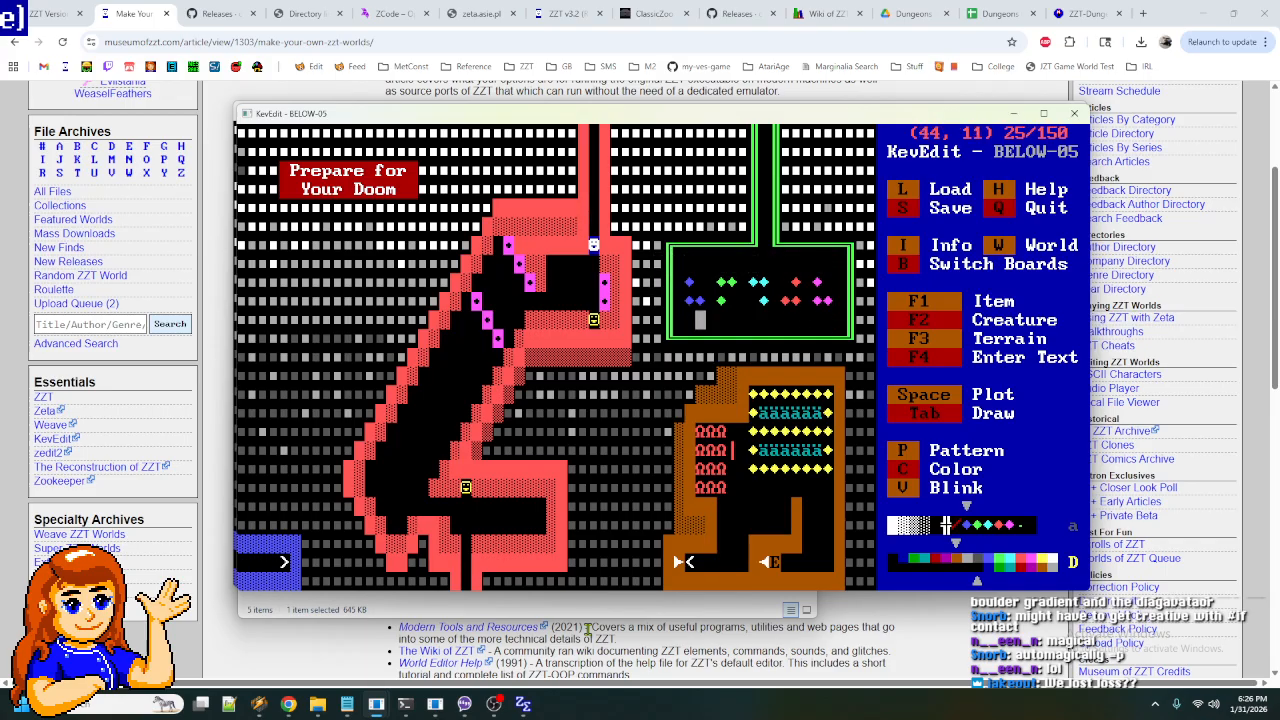
pyautogui.press('Left')
pyautogui.press('Up')
pyautogui.press('Left')
pyautogui.press('Up')
pyautogui.press('Left')
pyautogui.press('Up')
pyautogui.press('Left')
pyautogui.press('Left')
pyautogui.press('Left')
pyautogui.press('Left')
pyautogui.press('Left')
pyautogui.press('Left')
pyautogui.press('Left')
pyautogui.press('Left')
pyautogui.press('Left')
pyautogui.press('Left')
pyautogui.press('Left')
pyautogui.press('Left')
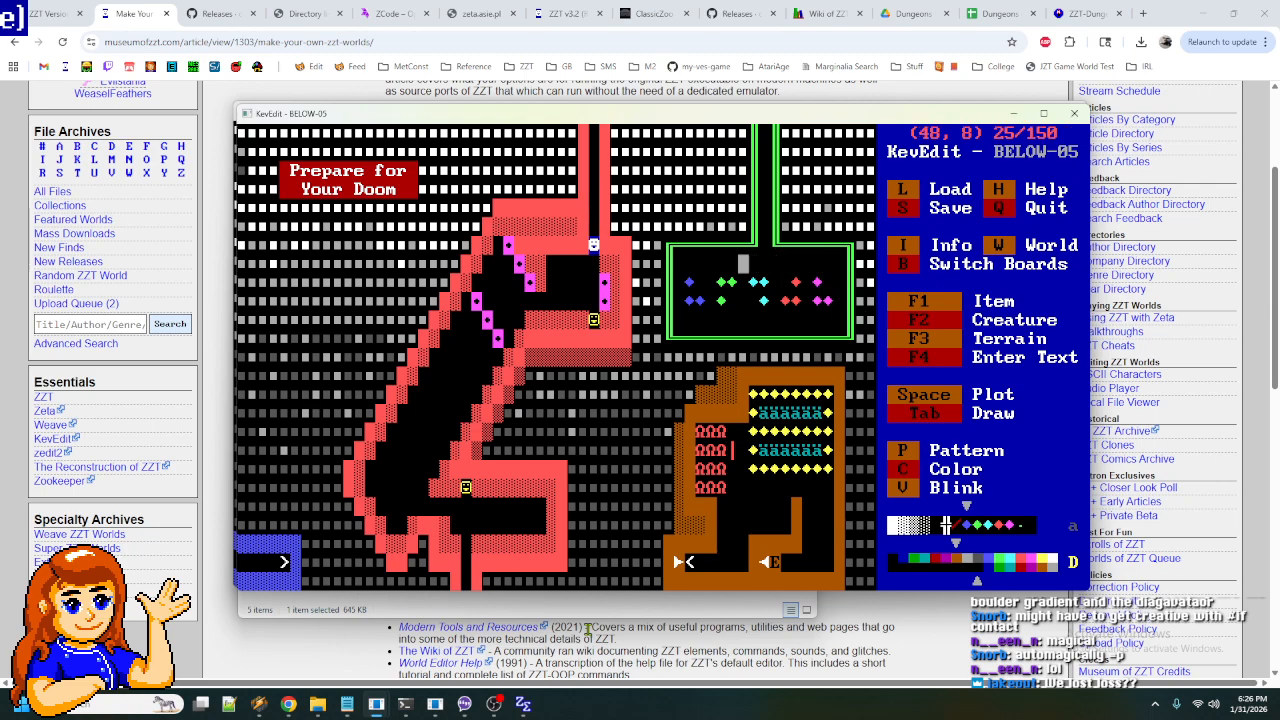
# - Recolor the west wall of the corridor above the green box from blue to purple on rows 1 to 4
pyautogui.press('Right')
pyautogui.press('Down')
pyautogui.press('Right')
pyautogui.press('Right')
pyautogui.press('Up')
pyautogui.press('Right')
pyautogui.press('Up')
pyautogui.press('Right')
pyautogui.press('Up')
pyautogui.press('Right')
pyautogui.press('Up')
pyautogui.press('Up')
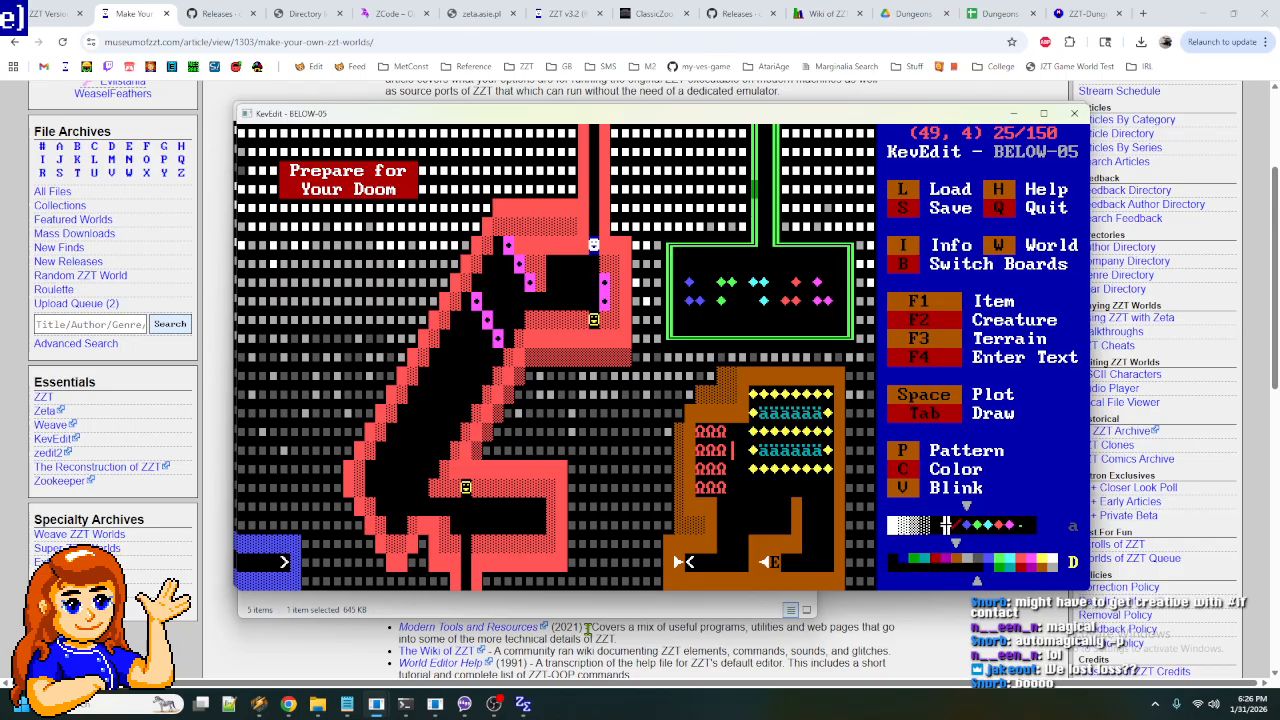
pyautogui.press('Down')
pyautogui.press('Down')
pyautogui.press('Up')
pyautogui.press('Up')
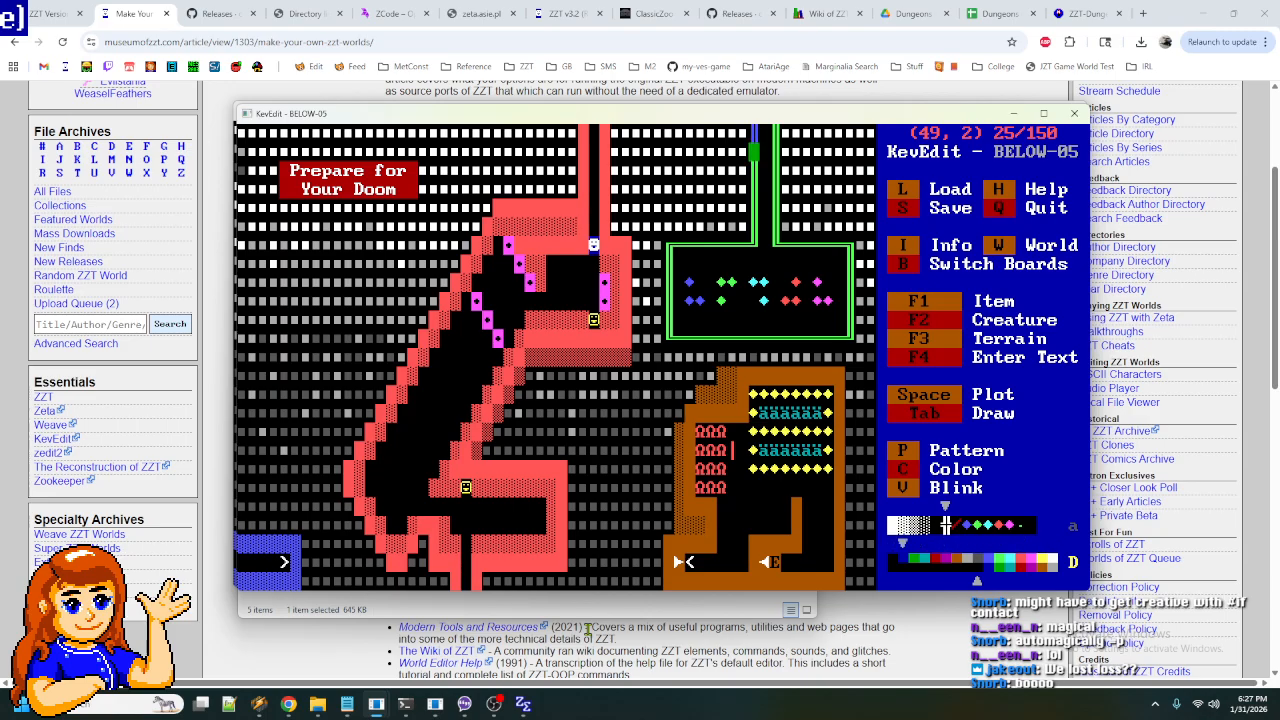
pyautogui.press('Down')
pyautogui.press('Down')
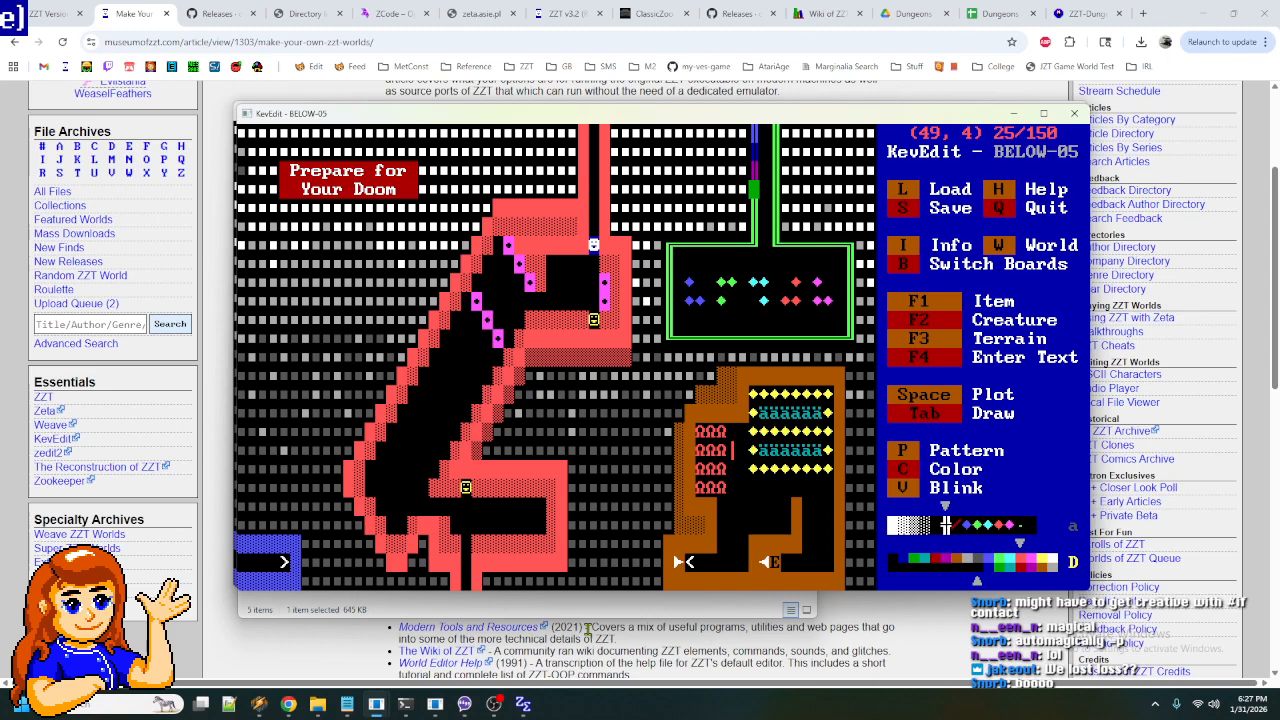
pyautogui.press('Down')
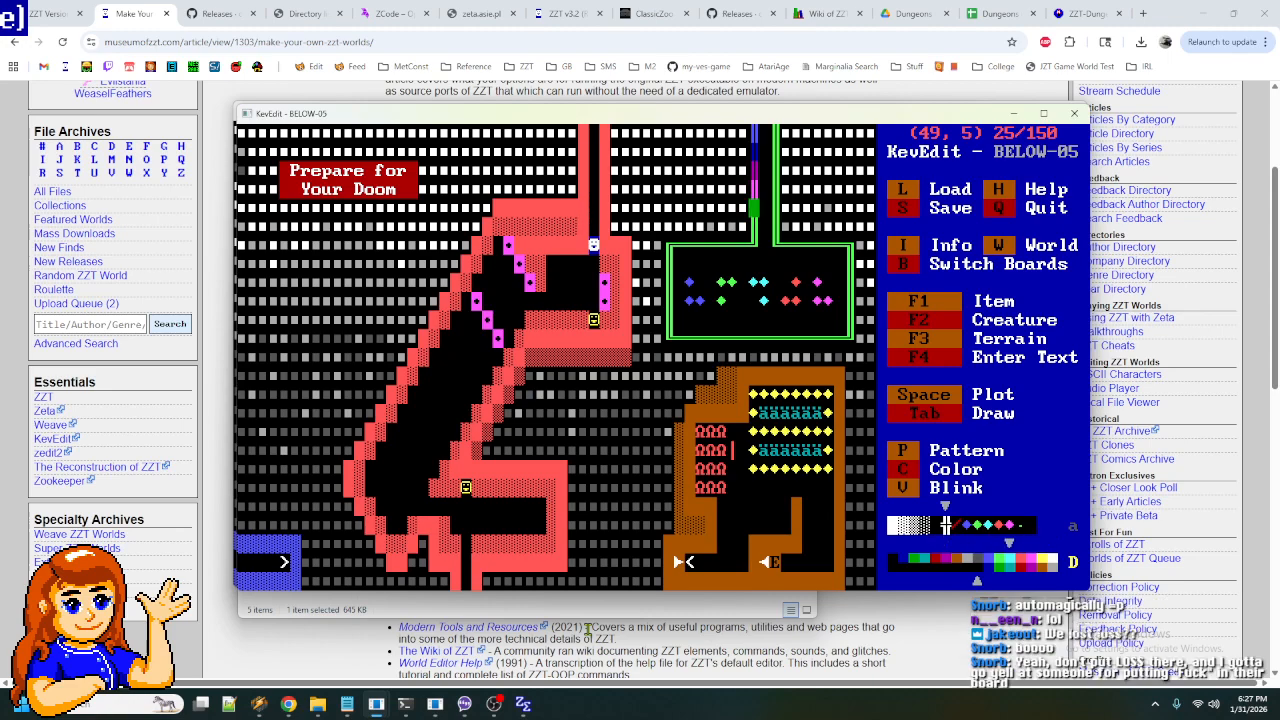
# - Try a yellow-to-cyan gradient on the west wall of the corridor above the green box
pyautogui.press('Down')
pyautogui.press('Up')
pyautogui.press('Up')
pyautogui.press('Up')
pyautogui.press('Up')
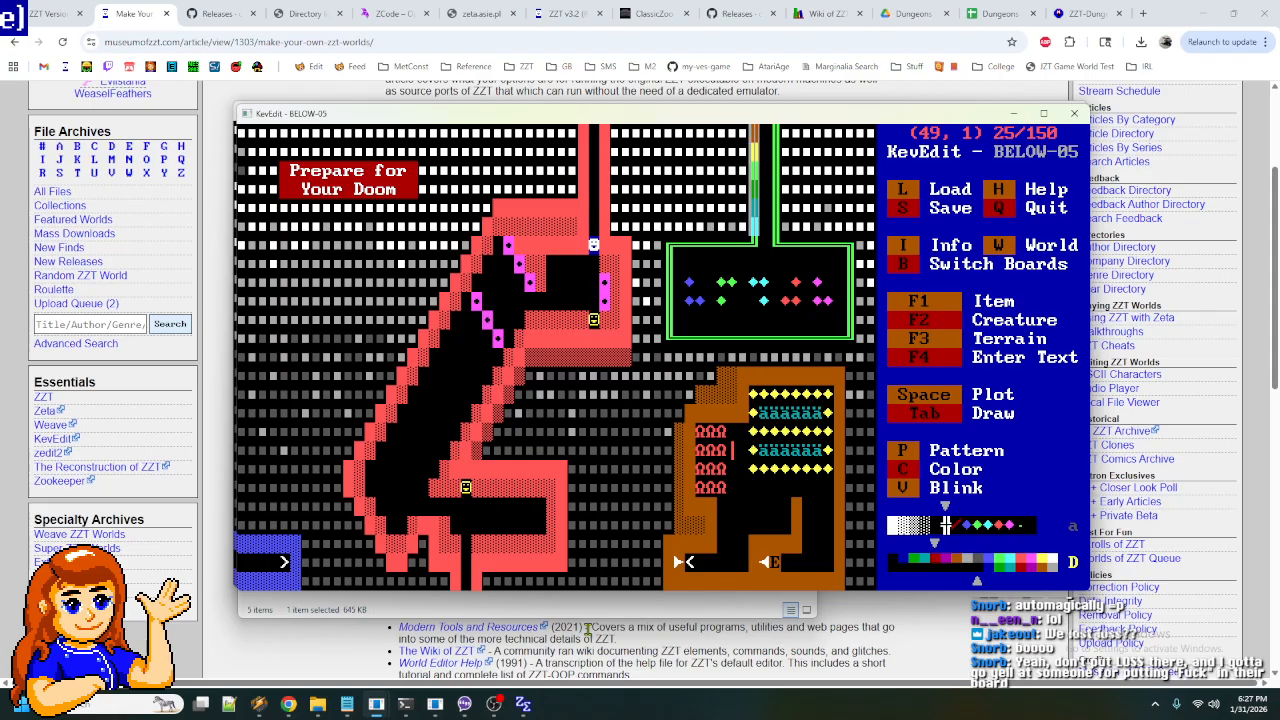
# - Recolor both walls of the corridor above the green box on rows 1 to 6, grading from blue through purple to dark red
pyautogui.press('Down')
pyautogui.press('Down')
pyautogui.press('Down')
pyautogui.press('Right')
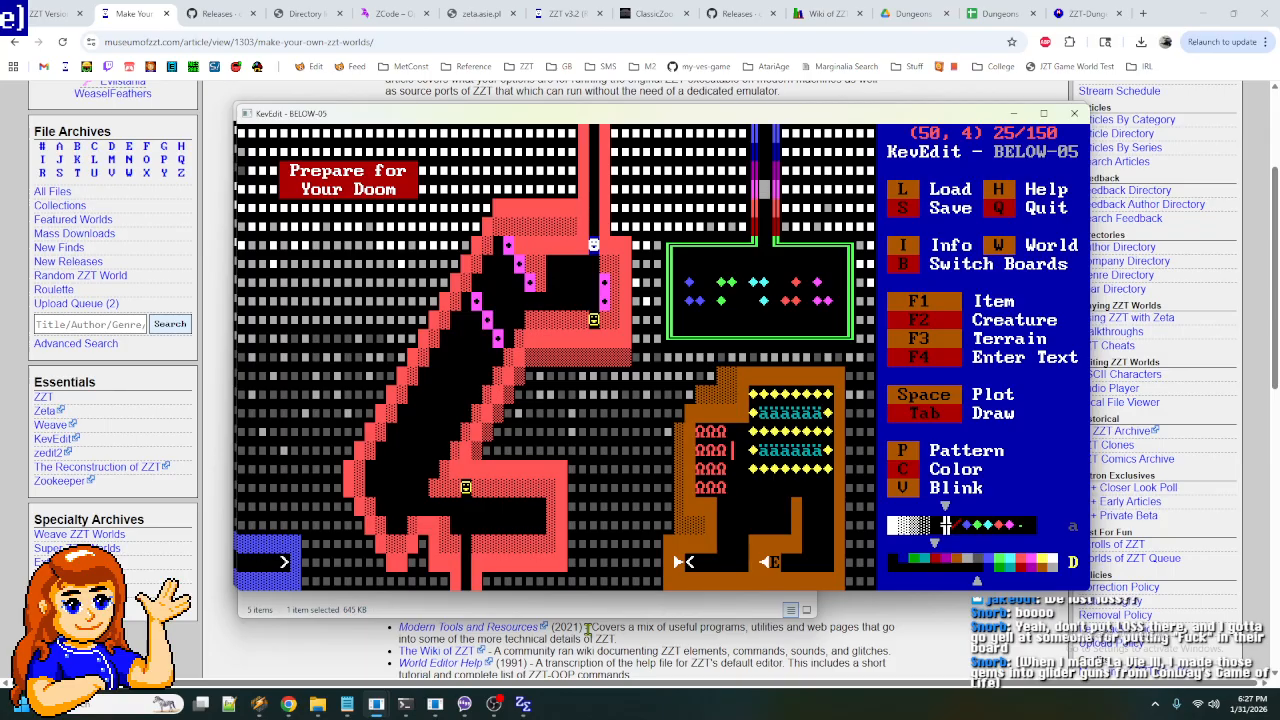
pyautogui.press('Up')
pyautogui.press('Left')
pyautogui.press('Left')
pyautogui.press('Left')
pyautogui.press('Left')
pyautogui.press('Left')
pyautogui.press('Left')
pyautogui.press('Left')
pyautogui.press('Left')
pyautogui.press('Left')
pyautogui.press('Down')
pyautogui.press('Right')
pyautogui.press('Right')
pyautogui.press('Right')
pyautogui.press('Right')
pyautogui.press('Right')
pyautogui.press('Right')
pyautogui.press('Right')
pyautogui.press('Right')
pyautogui.press('Right')
pyautogui.press('Right')
pyautogui.press('Right')
pyautogui.press('Down')
pyautogui.press('Down')
pyautogui.press('Down')
pyautogui.press('Down')
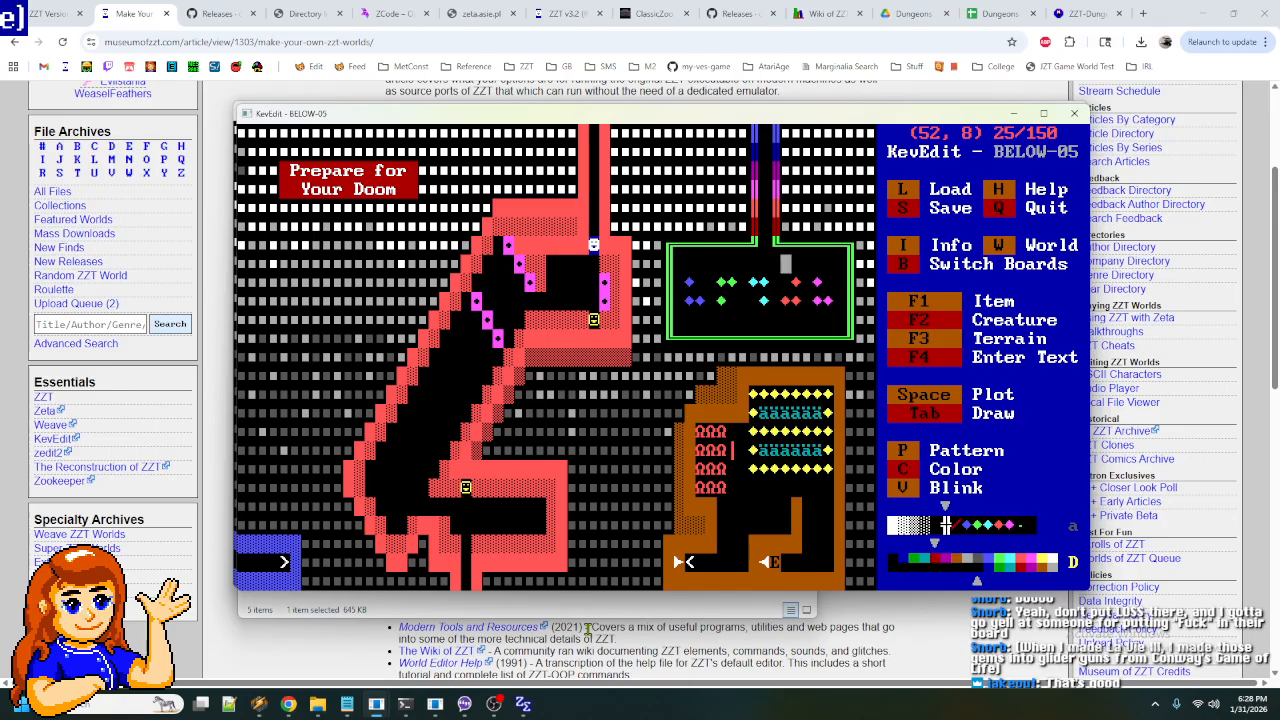
pyautogui.press('Left')
pyautogui.press('Left')
pyautogui.press('Left')
pyautogui.press('Left')
pyautogui.press('Left')
pyautogui.press('Left')
pyautogui.press('Left')
pyautogui.press('Left')
pyautogui.press('Left')
pyautogui.press('Down')
pyautogui.press('Right')
pyautogui.press('Right')
pyautogui.press('Right')
pyautogui.press('Right')
pyautogui.press('Right')
pyautogui.press('Right')
pyautogui.press('Right')
pyautogui.press('Right')
pyautogui.press('Right')
pyautogui.press('Right')
pyautogui.press('Right')
pyautogui.press('Right')
pyautogui.press('Right')
pyautogui.press('Right')
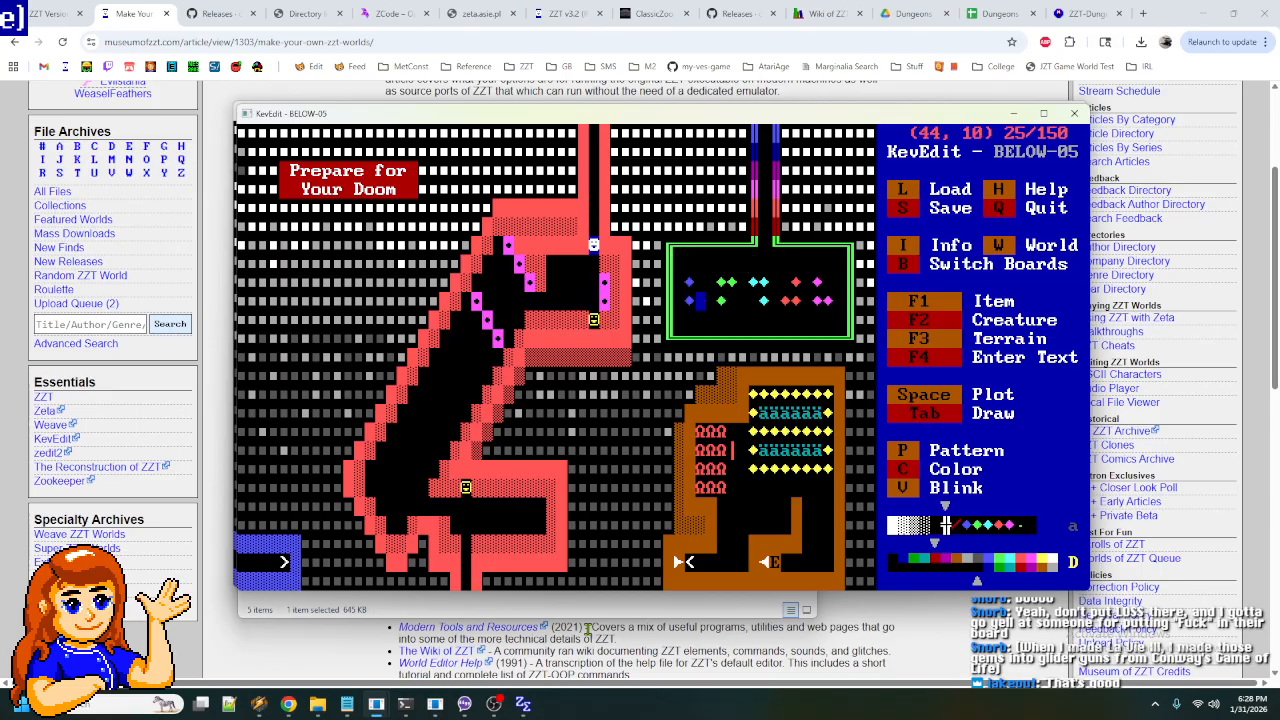
pyautogui.press('Up')
pyautogui.press('Up')
pyautogui.press('Left')
pyautogui.press('Left')
pyautogui.press('Left')
pyautogui.press('Left')
pyautogui.press('Left')
pyautogui.press('Left')
pyautogui.press('Left')
pyautogui.press('Left')
pyautogui.press('Left')
pyautogui.press('Left')
pyautogui.press('Left')
pyautogui.press('Left')
pyautogui.press('Left')
pyautogui.press('Left')
pyautogui.press('Left')
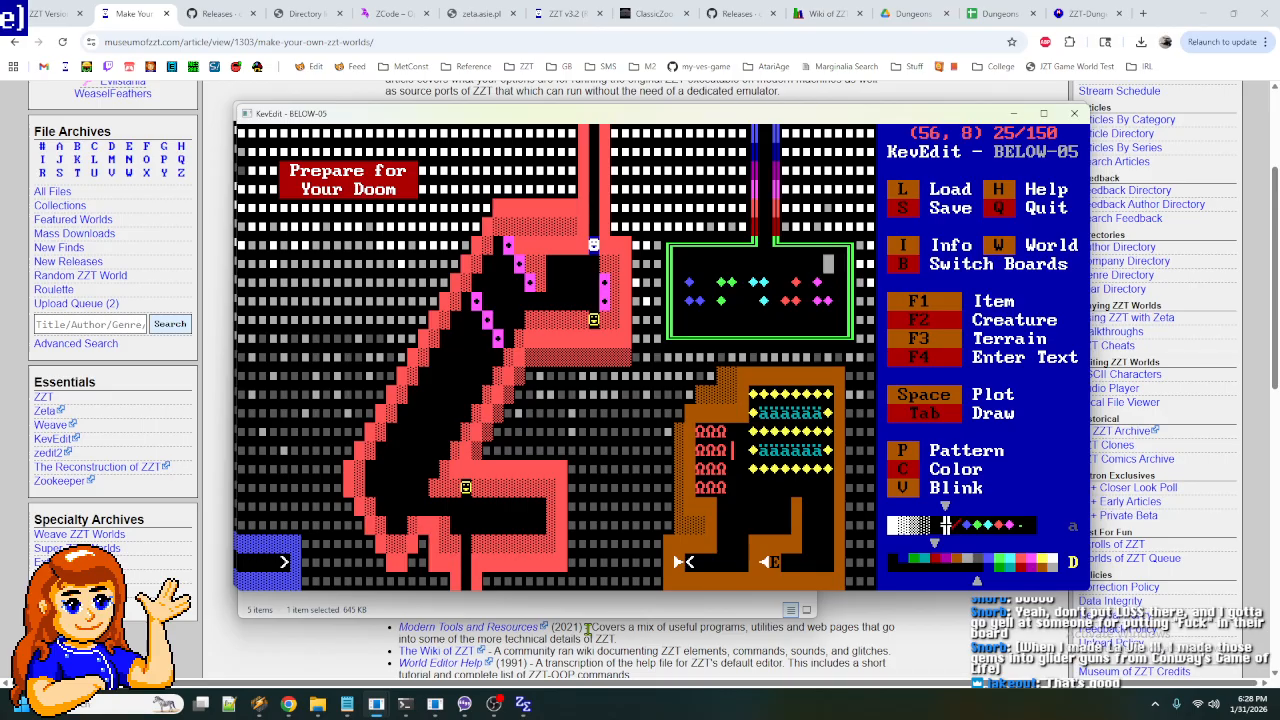
pyautogui.press('Down')
pyautogui.press('Down')
pyautogui.press('Down')
pyautogui.press('Right')
pyautogui.press('Right')
pyautogui.press('Right')
pyautogui.press('Right')
pyautogui.press('Right')
pyautogui.press('Right')
pyautogui.press('Right')
pyautogui.press('Right')
pyautogui.press('Right')
pyautogui.press('Right')
pyautogui.press('Right')
pyautogui.press('Right')
pyautogui.press('Right')
pyautogui.press('Right')
pyautogui.press('Up')
pyautogui.press('Up')
pyautogui.press('Up')
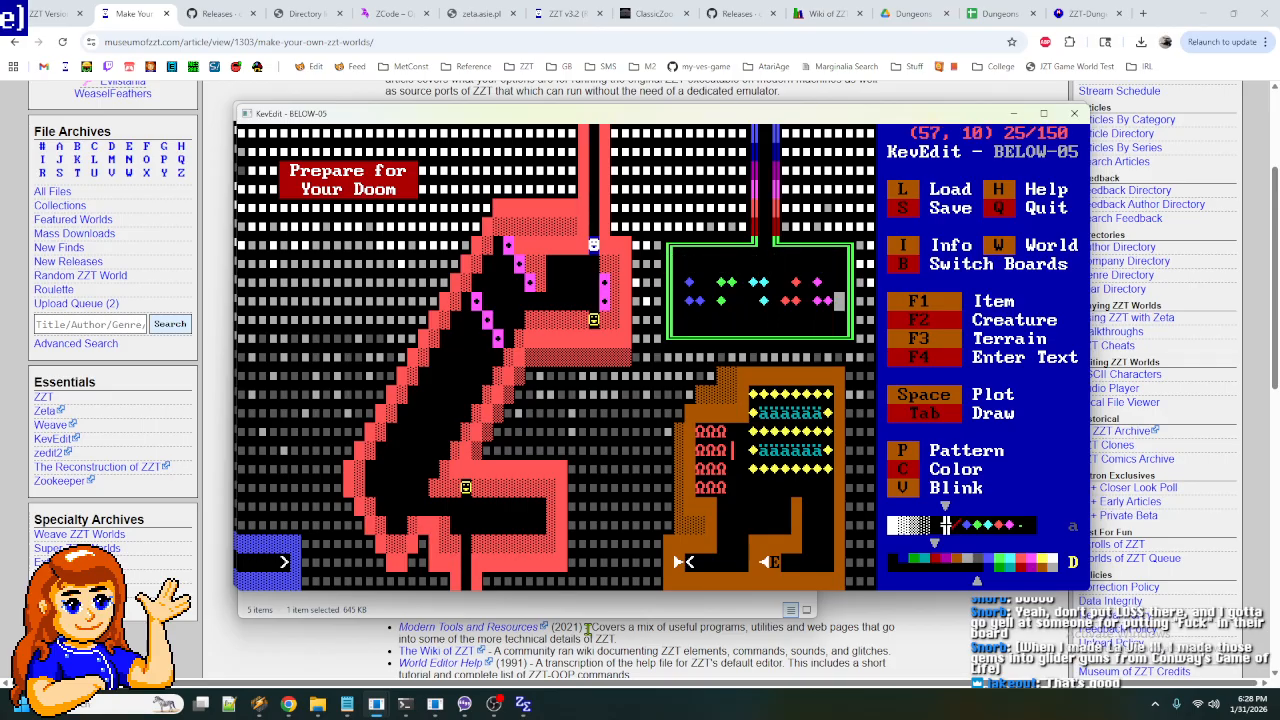
pyautogui.press('Left')
pyautogui.press('Left')
pyautogui.press('Left')
pyautogui.press('Left')
pyautogui.press('Left')
pyautogui.press('Left')
pyautogui.press('Left')
pyautogui.press('Left')
pyautogui.press('Left')
pyautogui.press('Left')
pyautogui.press('Left')
pyautogui.press('Left')
pyautogui.press('Right')
pyautogui.press('Down')
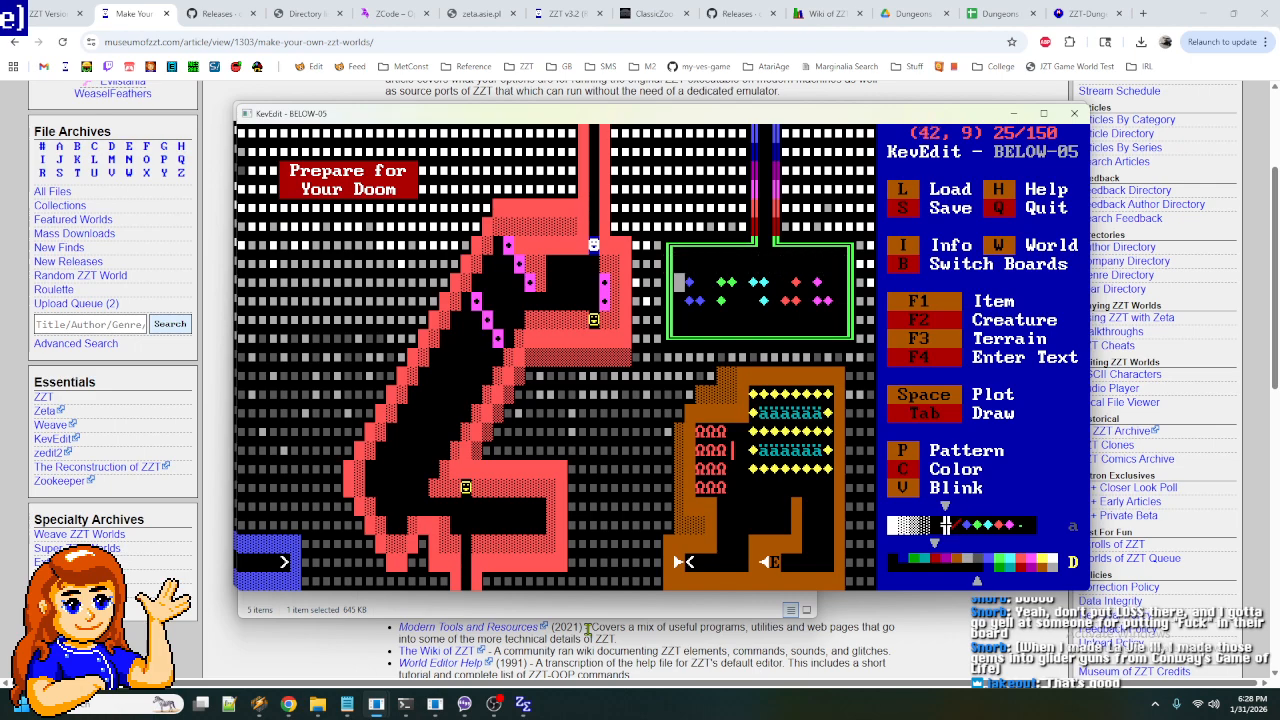
pyautogui.press('Down')
pyautogui.press('Down')
pyautogui.press('Right')
pyautogui.press('Right')
pyautogui.press('Right')
pyautogui.press('Right')
pyautogui.press('Right')
pyautogui.press('Right')
pyautogui.press('Right')
pyautogui.press('Right')
pyautogui.press('Right')
pyautogui.press('Right')
pyautogui.press('Right')
pyautogui.press('Right')
pyautogui.press('Right')
pyautogui.press('Right')
pyautogui.press('Right')
pyautogui.press('Up')
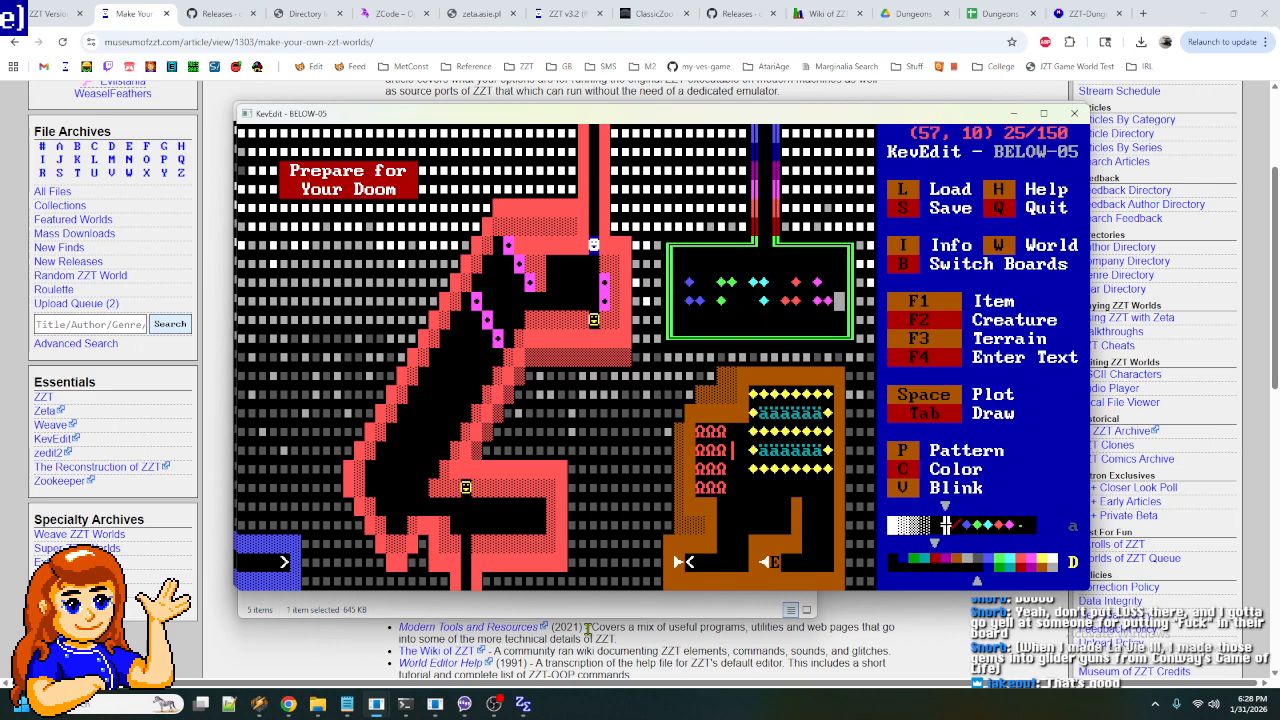
pyautogui.press('Up')
pyautogui.press('Up')
pyautogui.press('Left')
pyautogui.press('Left')
pyautogui.press('Left')
pyautogui.press('Left')
pyautogui.press('Left')
pyautogui.press('Left')
pyautogui.press('Left')
pyautogui.press('Left')
pyautogui.press('Left')
pyautogui.press('Left')
pyautogui.press('Left')
pyautogui.press('Left')
pyautogui.press('Left')
pyautogui.press('Left')
pyautogui.press('Left')
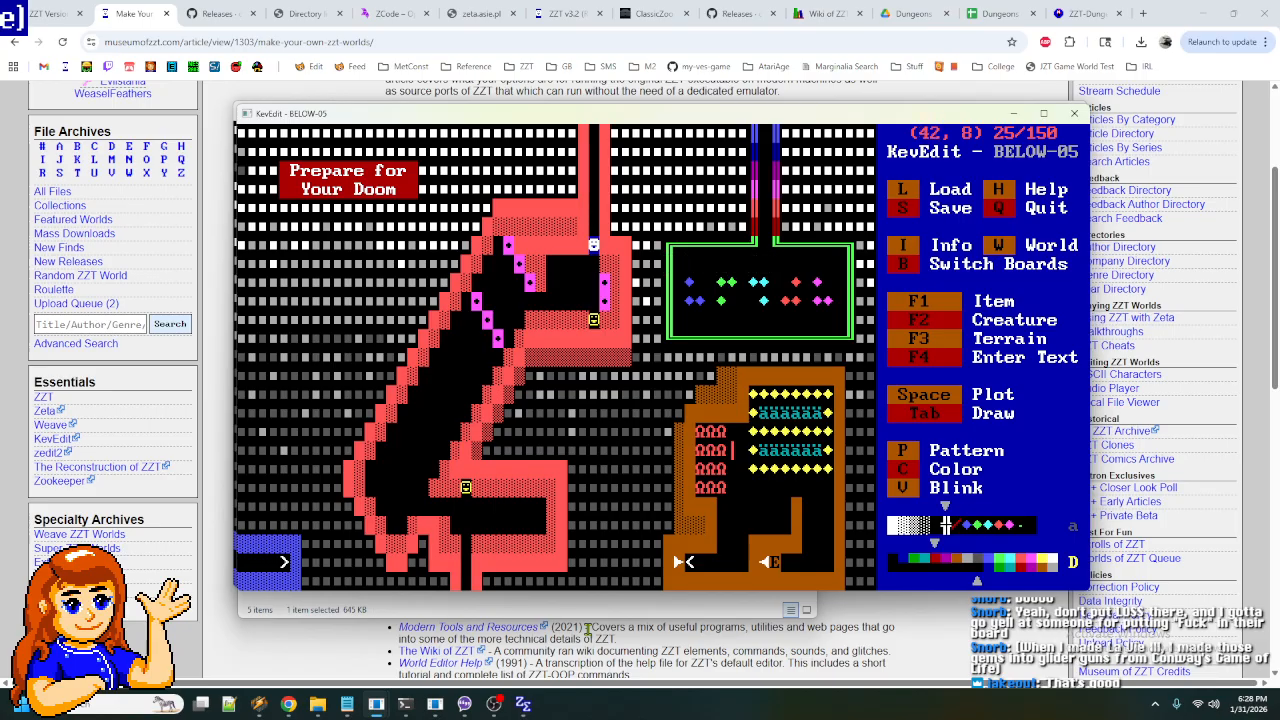
# - In the code of the UD object at (26, 7), add a line of ten /w moves below the south moves under :dos
pyautogui.press('Down')
pyautogui.press('Down')
pyautogui.press('Down')
pyautogui.press('Right')
pyautogui.press('Right')
pyautogui.press('Right')
pyautogui.press('Right')
pyautogui.press('Right')
pyautogui.press('Right')
pyautogui.press('Right')
pyautogui.press('Right')
pyautogui.press('Right')
pyautogui.press('Right')
pyautogui.press('Right')
pyautogui.press('Right')
pyautogui.press('Right')
pyautogui.press('Right')
pyautogui.press('Right')
pyautogui.press('Up')
pyautogui.press('Up')
pyautogui.press('Left')
pyautogui.press('Left')
pyautogui.press('Left')
pyautogui.press('Left')
pyautogui.press('Left')
pyautogui.press('Left')
pyautogui.press('Left')
pyautogui.press('Left')
pyautogui.press('Left')
pyautogui.press('Left')
pyautogui.press('Left')
pyautogui.press('Left')
pyautogui.press('Left')
pyautogui.press('Up')
pyautogui.press('Left')
pyautogui.press('Left')
pyautogui.press('Left')
pyautogui.press('Left')
pyautogui.press('Left')
pyautogui.press('Left')
pyautogui.press('Left')
pyautogui.press('Left')
pyautogui.press('Left')
pyautogui.press('Left')
pyautogui.press('Left')
pyautogui.press('Left')
pyautogui.press('Left')
pyautogui.press('Left')
pyautogui.press('Left')
pyautogui.press('Left')
pyautogui.press('Left')
pyautogui.press('Left')
pyautogui.press('Up')
pyautogui.press('Return')
pyautogui.press('Down')
pyautogui.press('Down')
pyautogui.press('Down')
pyautogui.press('Down')
pyautogui.press('Down')
pyautogui.press('Down')
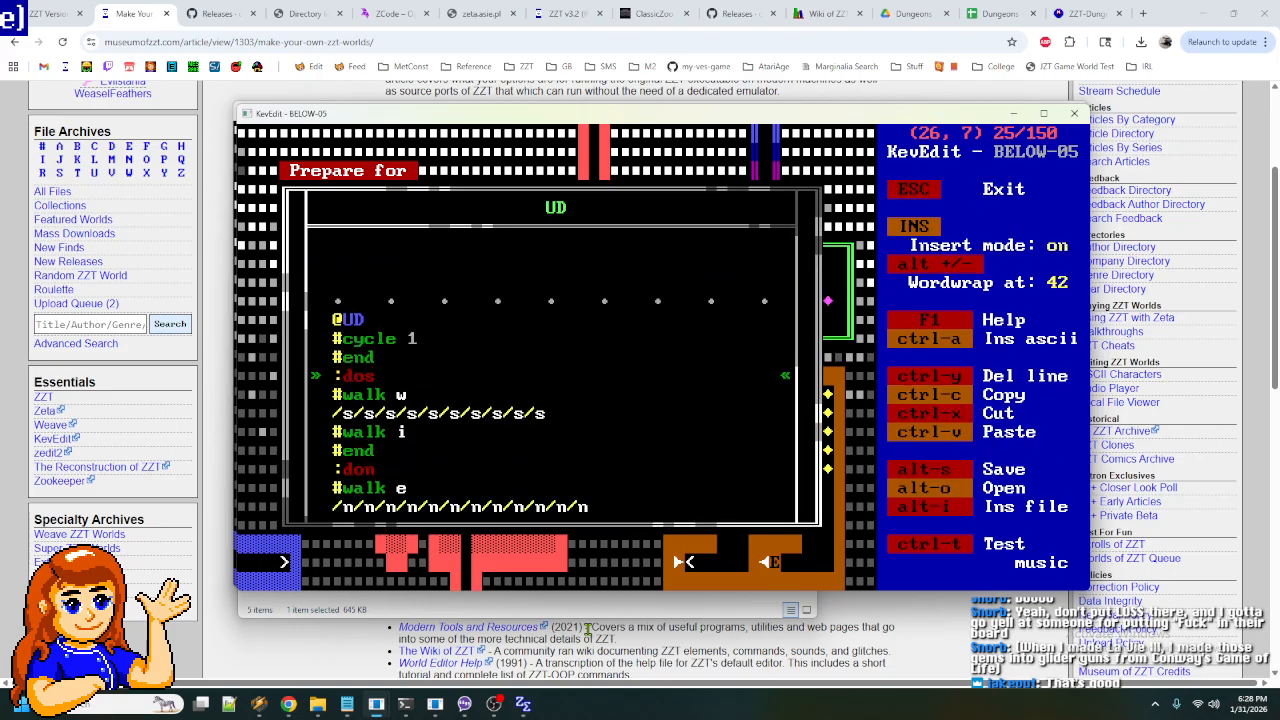
pyautogui.press('Return')
pyautogui.press('Up')
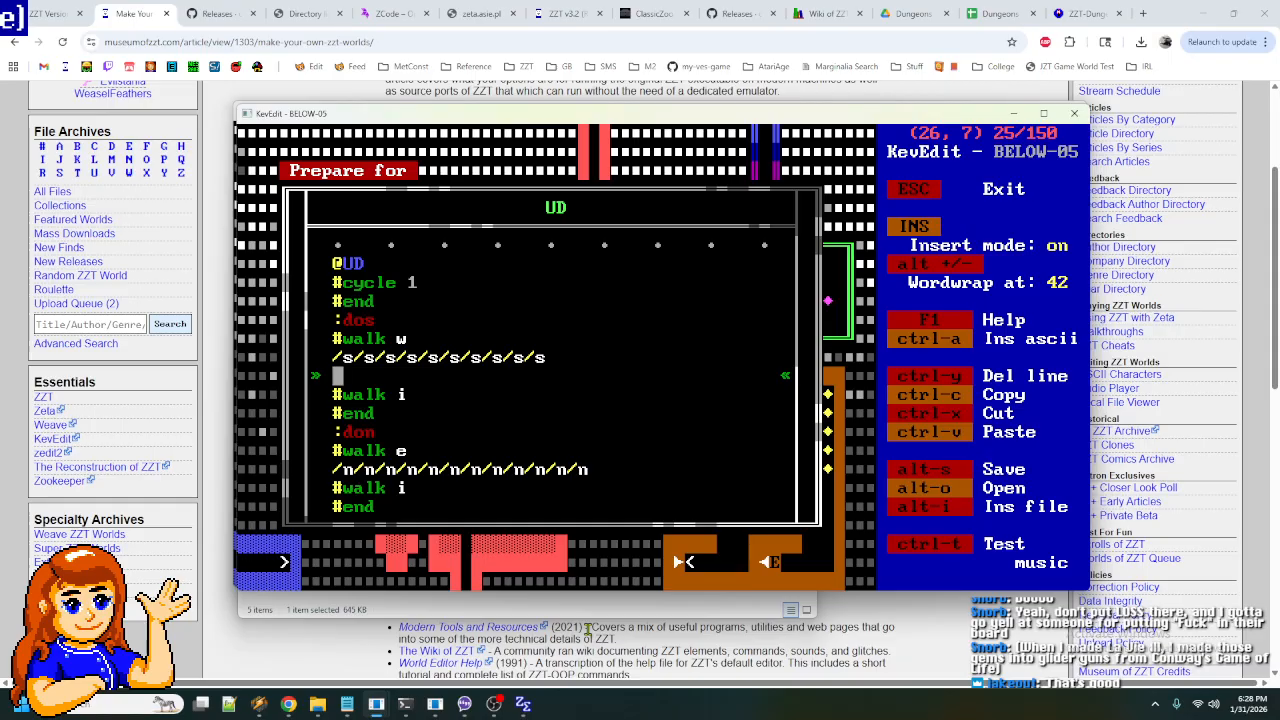
pyautogui.write('/w/w/w/w/w/w/w/w/w')
pyautogui.press('Down')
# - Copy the /s and /w lines below #walk e under :don, and overwrite the copied south moves with ten /n moves
pyautogui.hotkey('shift', 'Up')
pyautogui.hotkey('shift', 'Up')
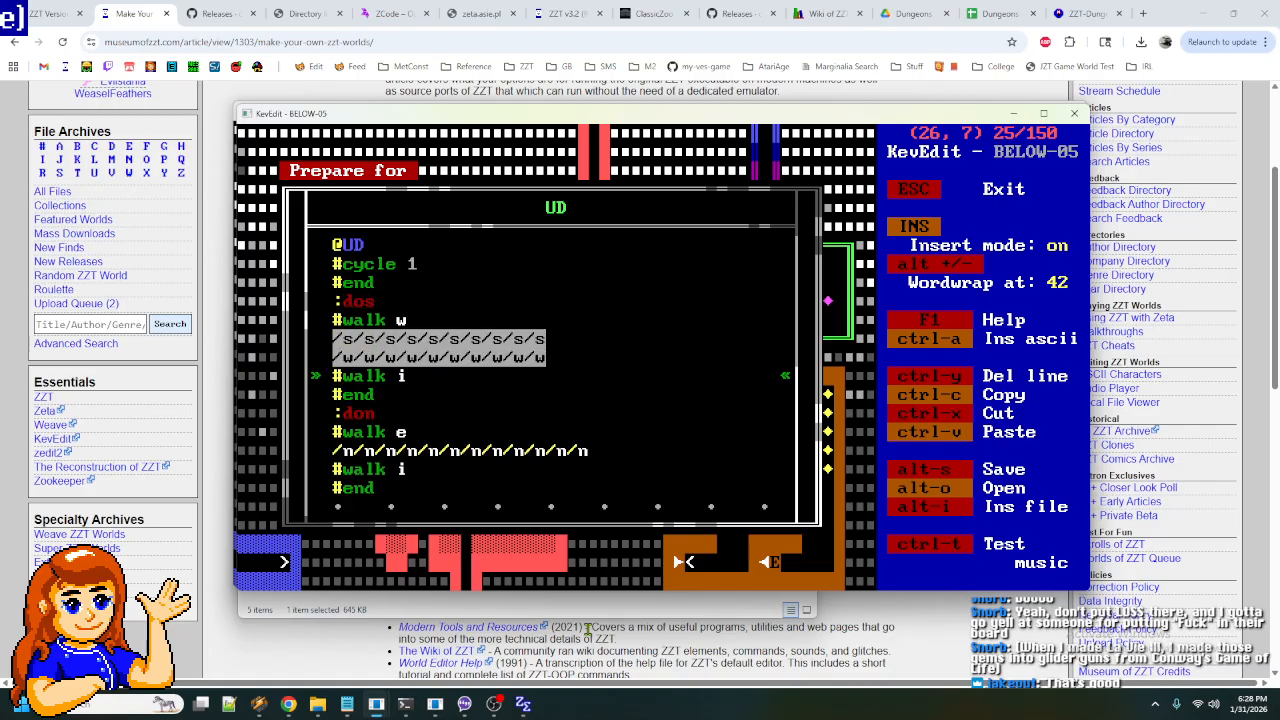
pyautogui.hotkey('ctrl', 'c')
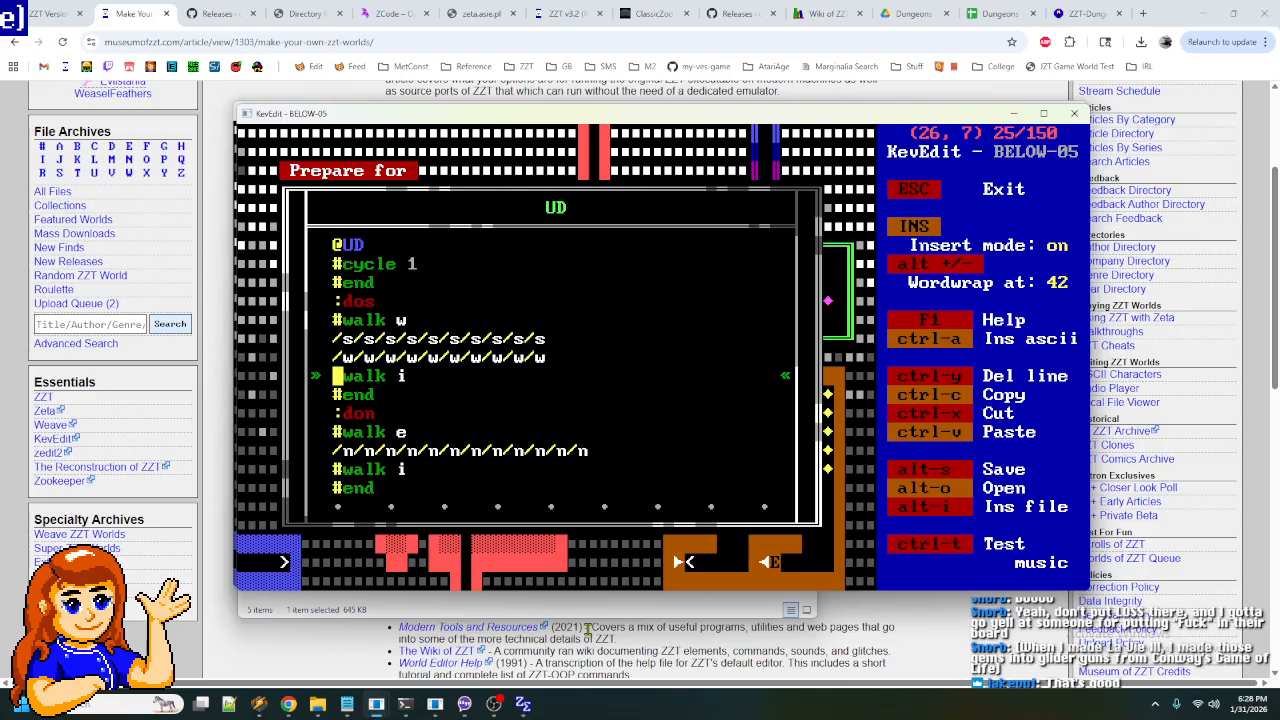
pyautogui.press('Down')
pyautogui.press('Down')
pyautogui.press('Down')
pyautogui.press('Down')
pyautogui.hotkey('ctrl', 'v')
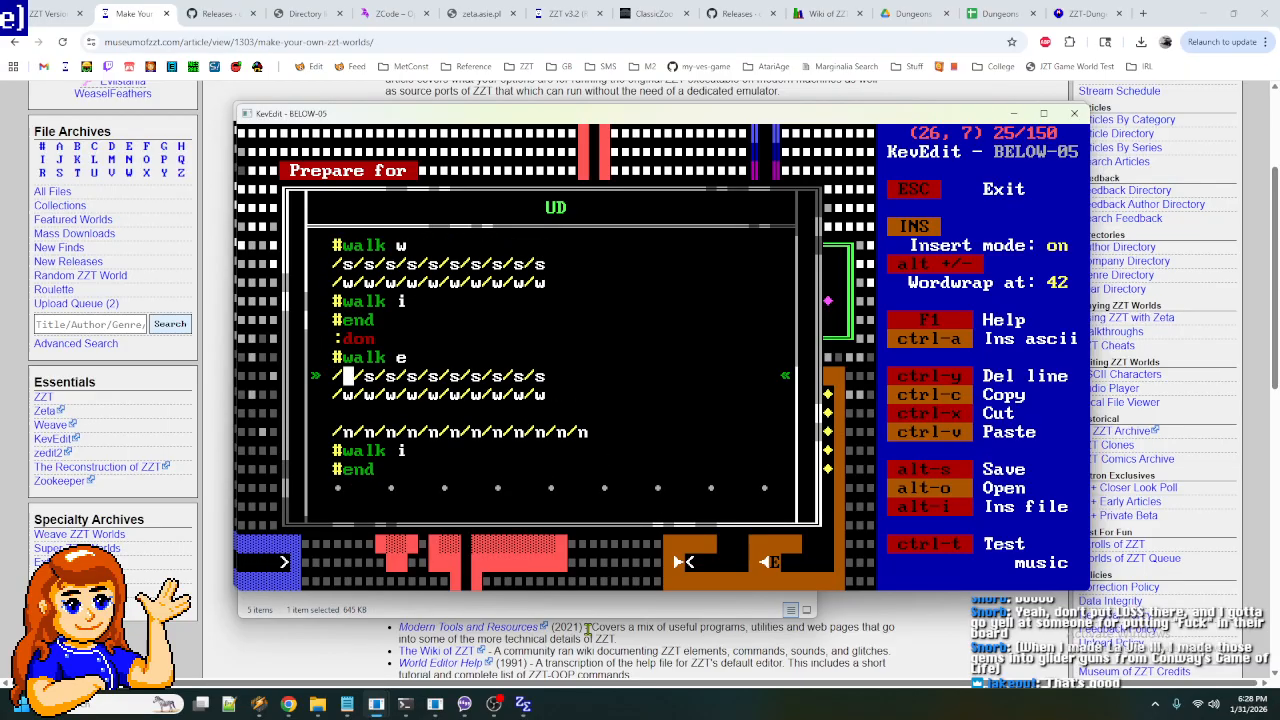
pyautogui.write('n/n/n/n/')
pyautogui.write('/n/n/n/n/n')
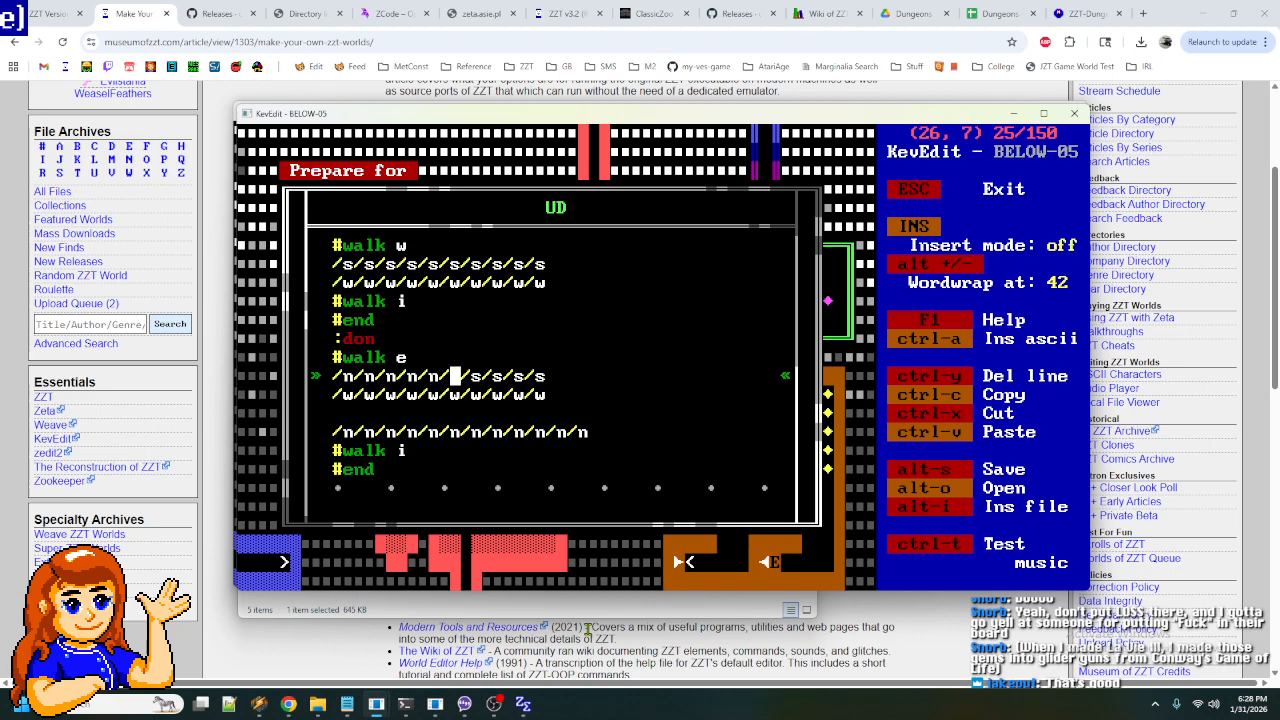
# - Overwrite the copied west moves under :don with ten /e moves
pyautogui.press('Down')
pyautogui.press('Left')
pyautogui.press('Left')
pyautogui.press('Left')
pyautogui.press('Left')
pyautogui.press('Left')
pyautogui.press('Left')
pyautogui.press('Left')
pyautogui.press('Left')
pyautogui.press('Left')
pyautogui.press('Left')
pyautogui.press('Left')
pyautogui.press('Left')
pyautogui.press('Left')
pyautogui.press('Left')
pyautogui.press('Left')
pyautogui.press('Left')
pyautogui.press('Left')
pyautogui.press('Left')
pyautogui.write('e/e/e/e/e/e/e/e/')
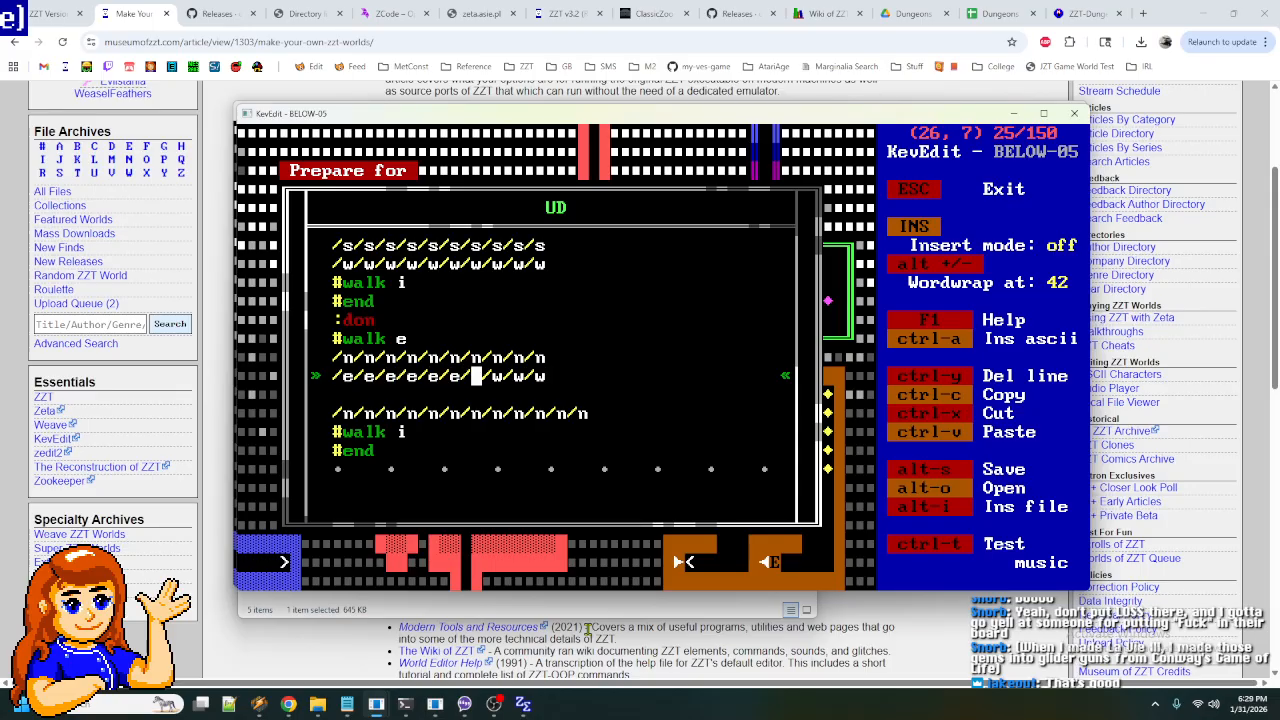
pyautogui.write('e/e')
# - Delete the old north-movement line and the blank line above it from the :don section
pyautogui.press('Down')
pyautogui.press('Down')
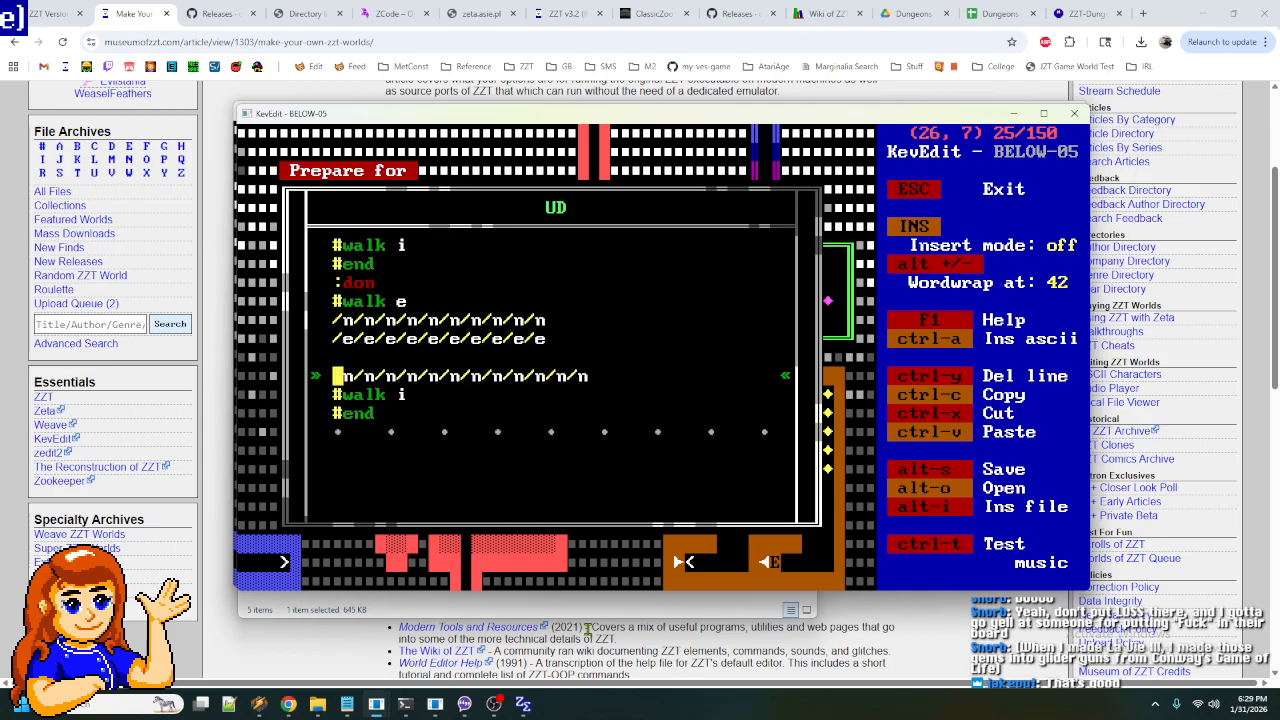
pyautogui.hotkey('ctrl', 'y')
pyautogui.press('Up')
pyautogui.press('BackSpace')
pyautogui.press('Up')
pyautogui.press('Up')
pyautogui.press('Up')
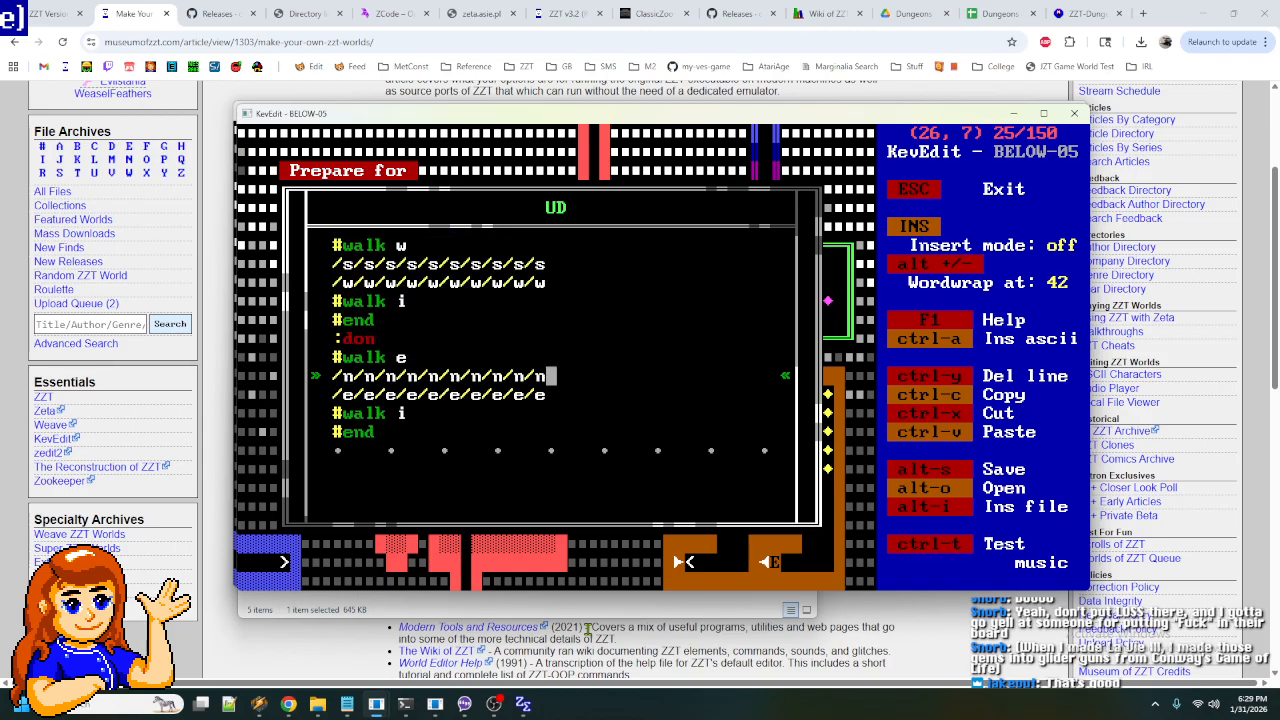
# - Comment out the #walk e and #walk i commands under :don with a leading apostrophe
pyautogui.press('Down')
pyautogui.press('Down')
pyautogui.press('Down')
pyautogui.press('Down')
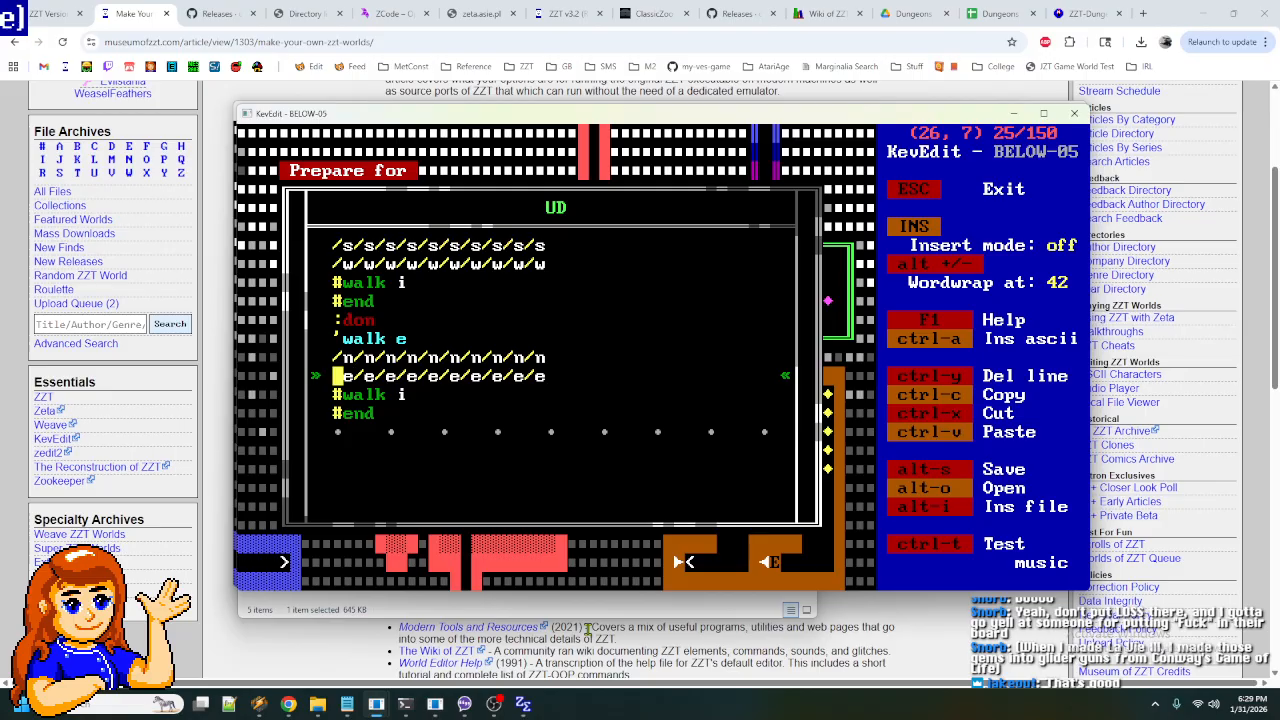
pyautogui.write("'")
pyautogui.press('Up')
pyautogui.press('Up')
pyautogui.press('Up')
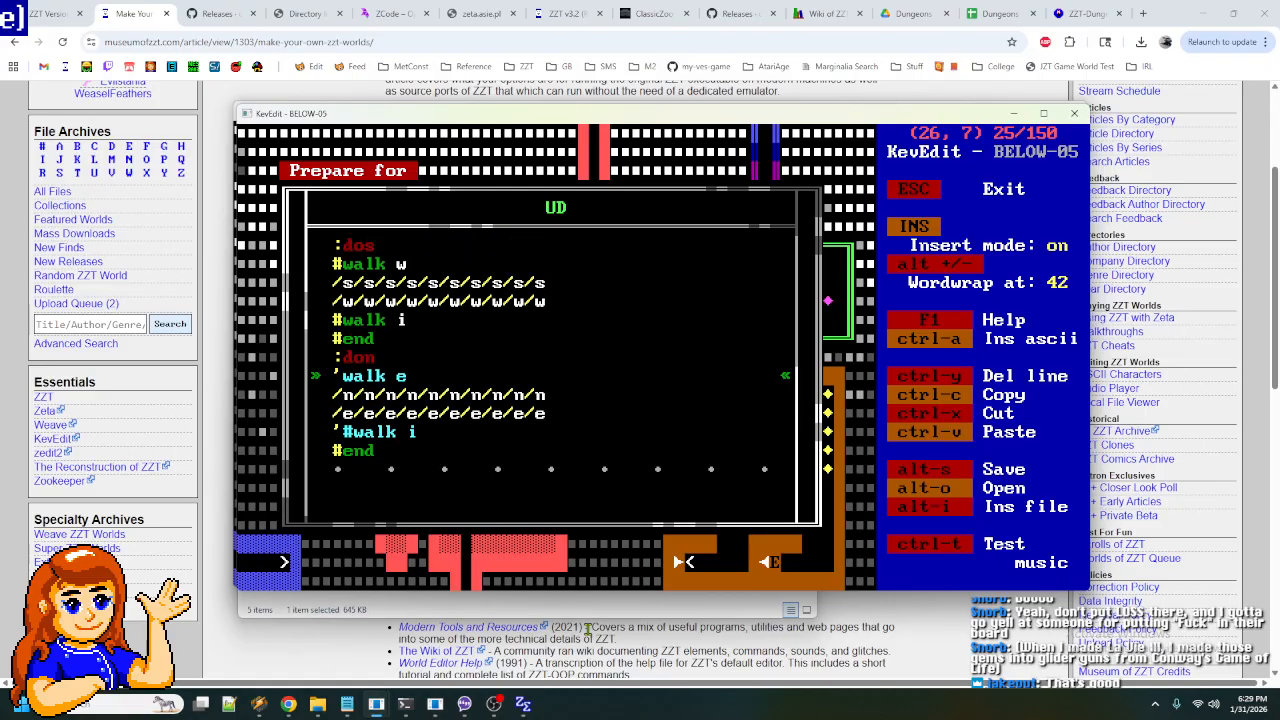
pyautogui.press('Up')
pyautogui.press('Up')
pyautogui.press('Down')
pyautogui.press('Down')
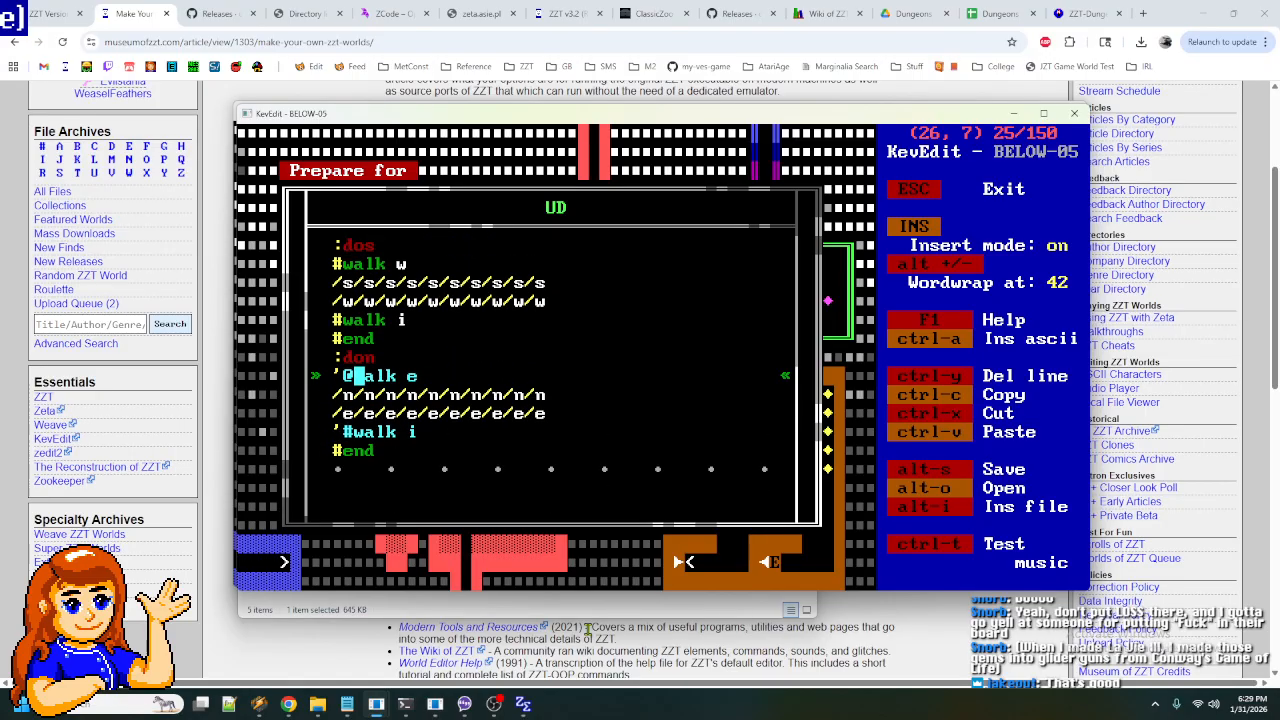
pyautogui.write('#')
# - Comment out the #walk w and #walk i commands under :dos with a leading apostrophe
pyautogui.press('Up')
pyautogui.press('Up')
pyautogui.press('Up')
pyautogui.press('Up')
pyautogui.press('Up')
pyautogui.press('Up')
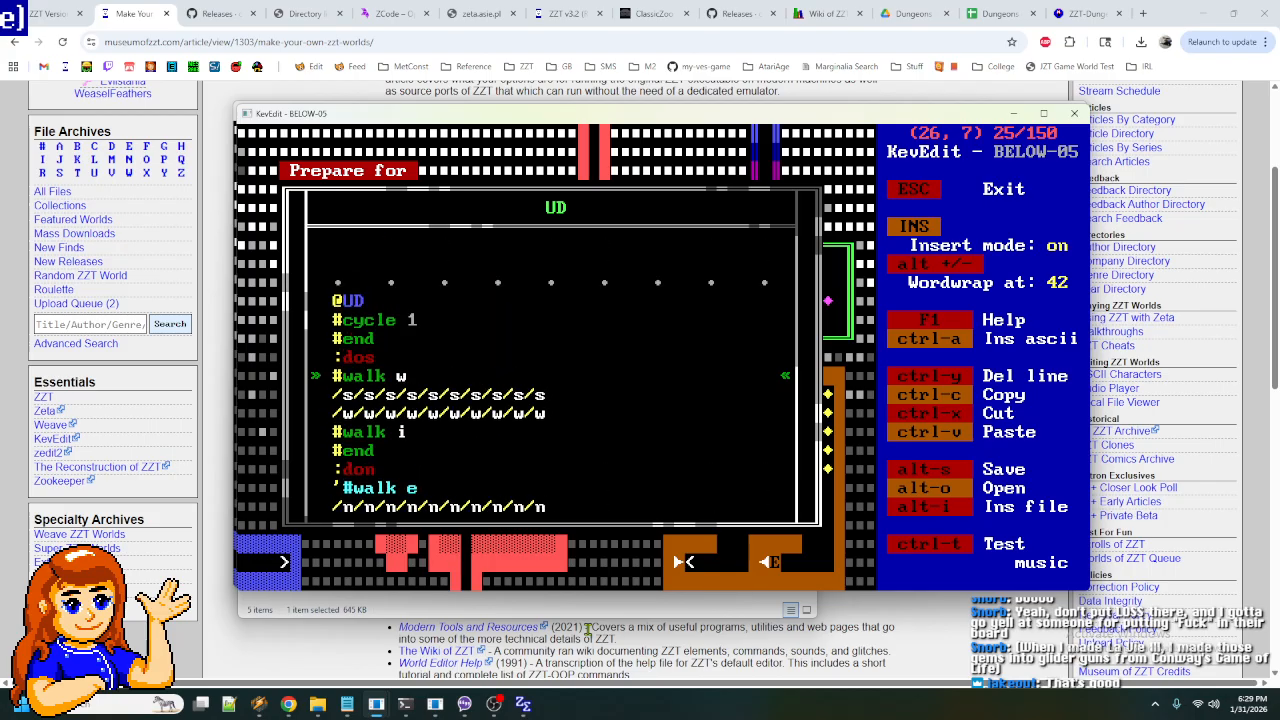
pyautogui.write("'")
pyautogui.press('Down')
pyautogui.press('Down')
pyautogui.press('Down')
pyautogui.press('Home')
pyautogui.write("'")
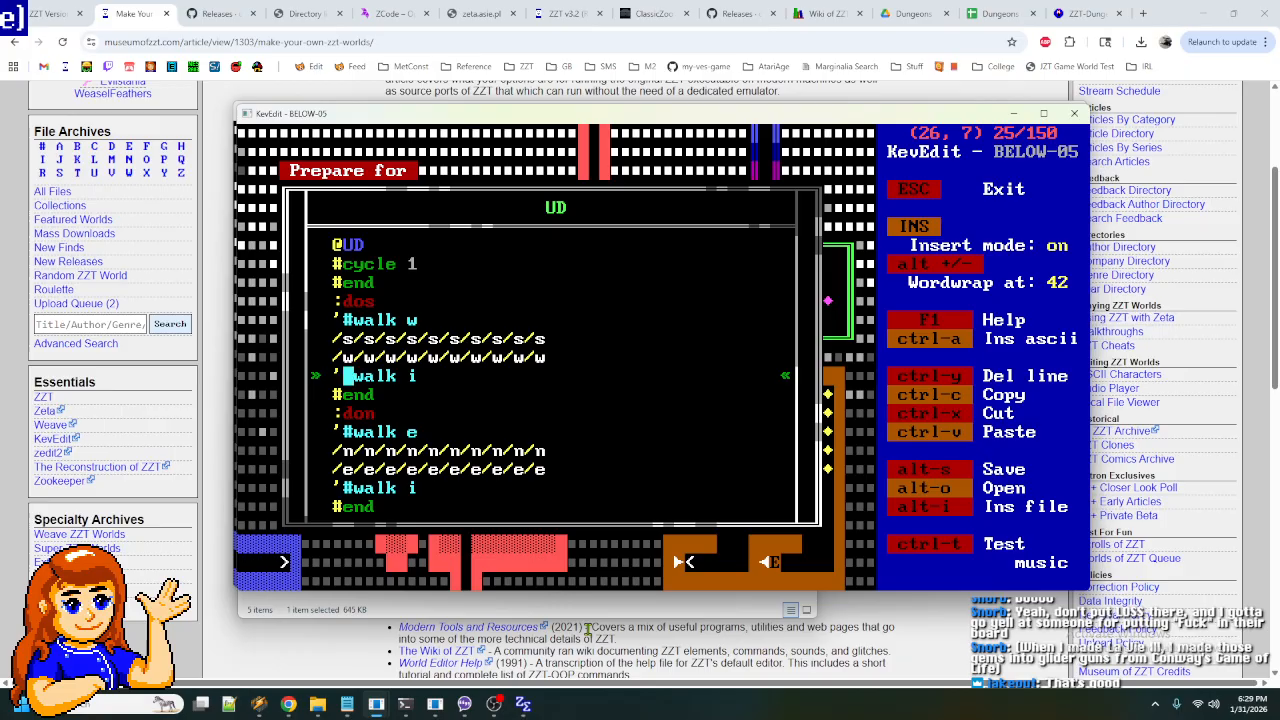
# - Close the UD object's code and save the world as BELOW-06.ZZT
pyautogui.press('Escape')
pyautogui.press('Up')
pyautogui.press('Right')
pyautogui.hotkey('alt', 's')
pyautogui.press('BackSpace')
pyautogui.write('6')
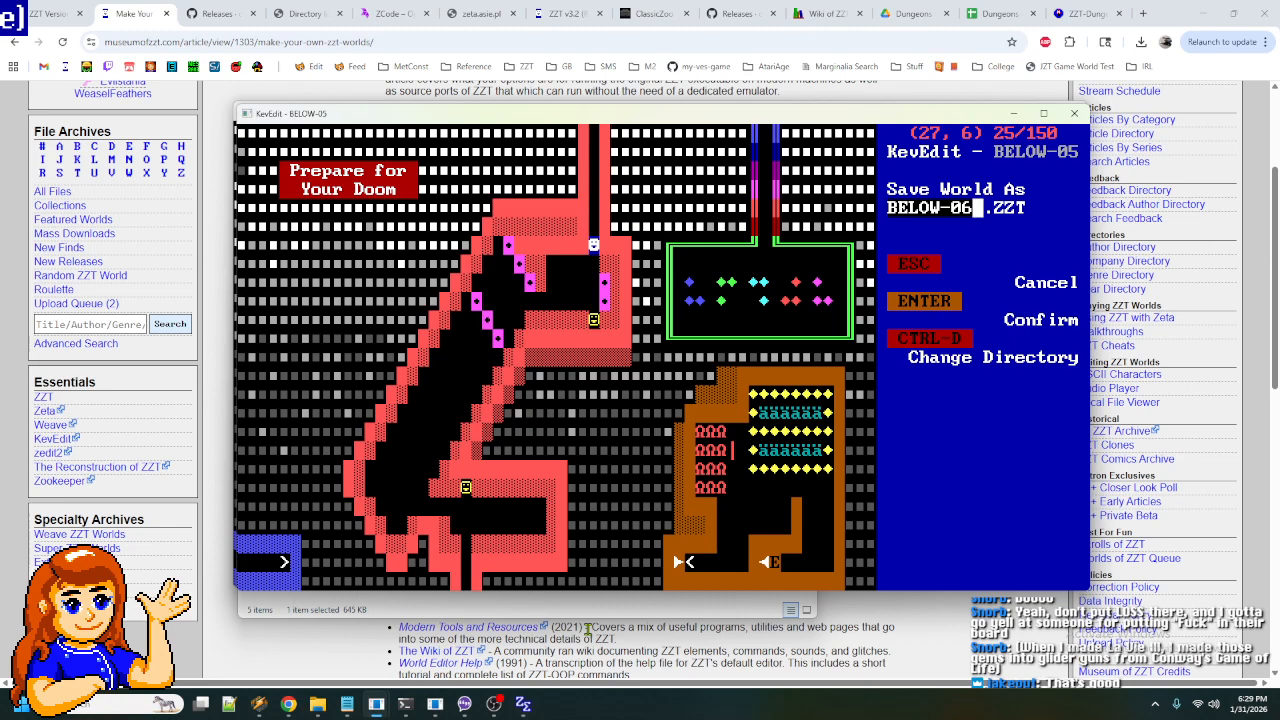
pyautogui.press('Return')
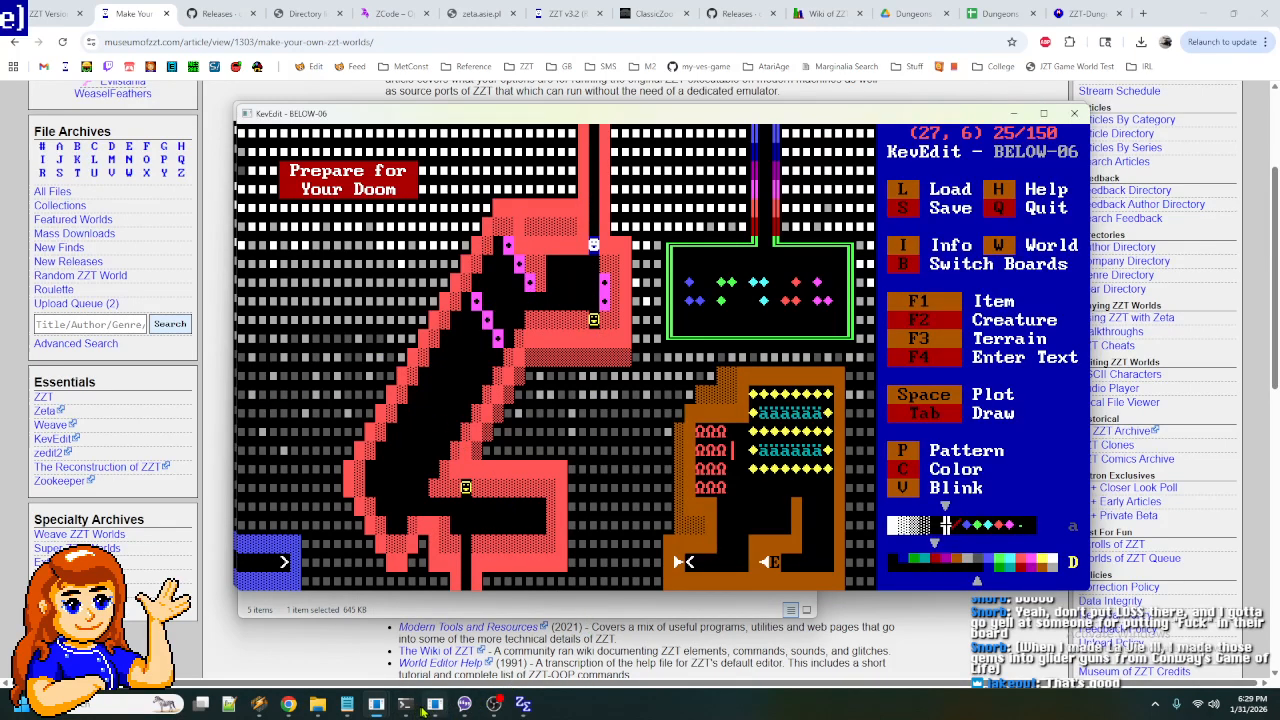
# - Switch to ClassicZoo, end the running game, and load the newly saved world for a playtest
pyautogui.click(432, 708)
pyautogui.press('y')
pyautogui.press('w')
pyautogui.press('Down')
pyautogui.press('Return')
pyautogui.press('p')
# - Walk the player west and south through the purple objects to test their movement, and end the game
pyautogui.press('Down')
pyautogui.press('Left')
pyautogui.press('Left')
pyautogui.press('Left')
pyautogui.press('Left')
pyautogui.press('Left')
pyautogui.press('Left')
pyautogui.press('Left')
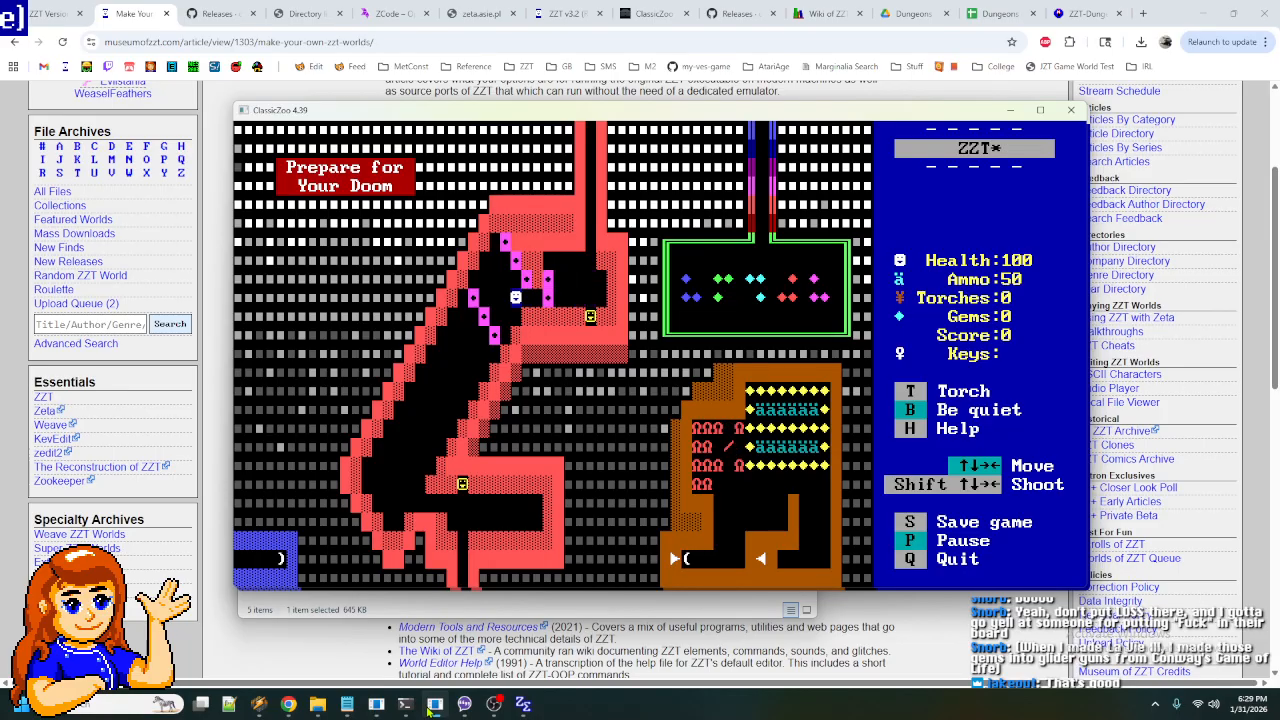
pyautogui.press('Down')
pyautogui.press('Down')
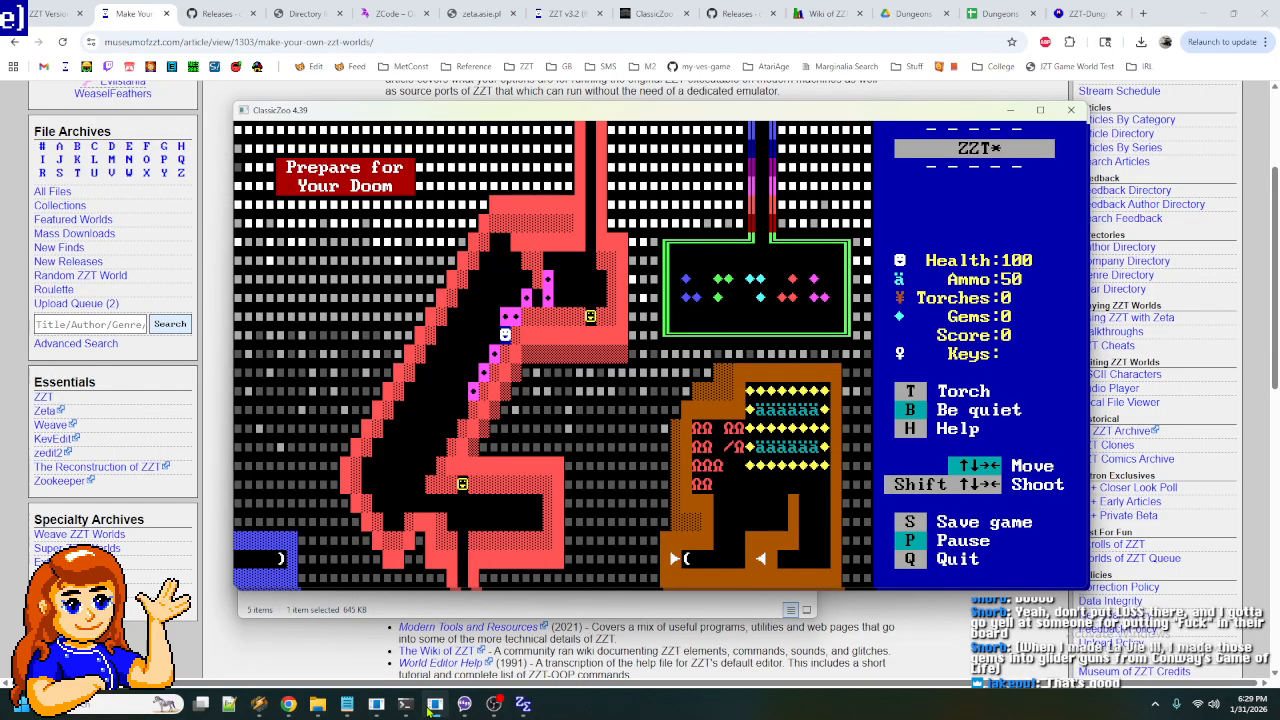
pyautogui.press('q')
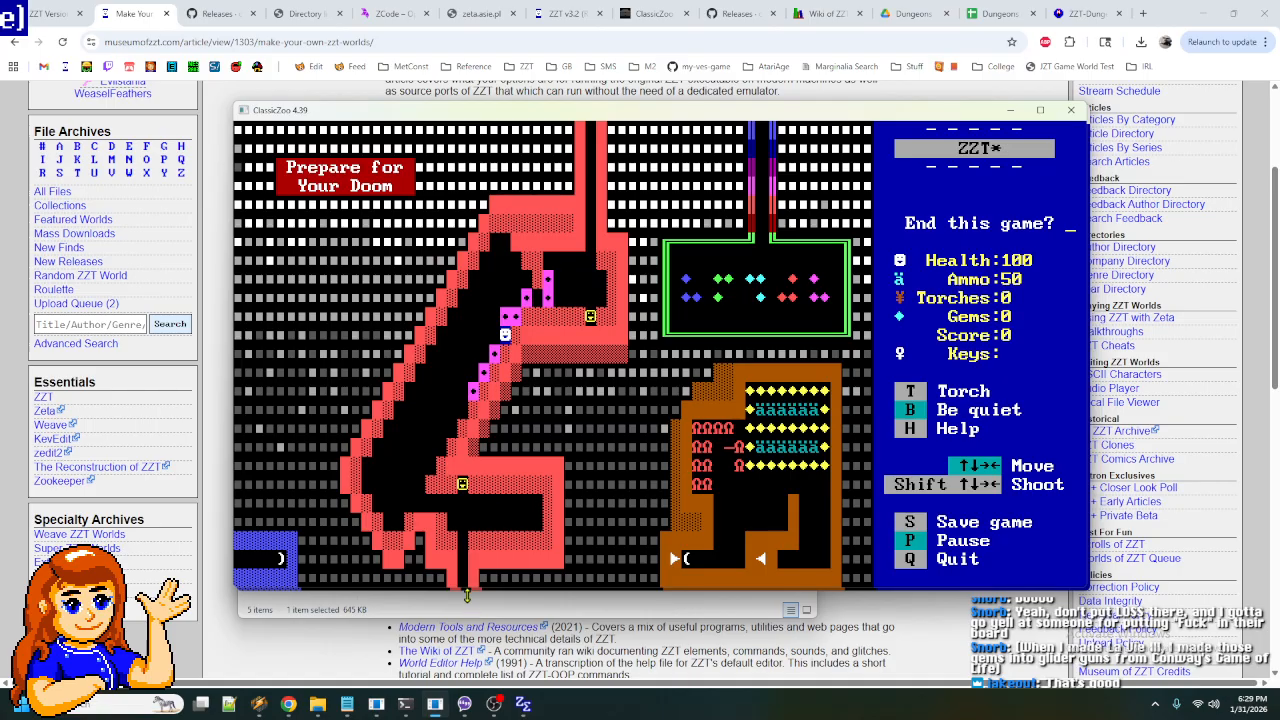
pyautogui.press('y')
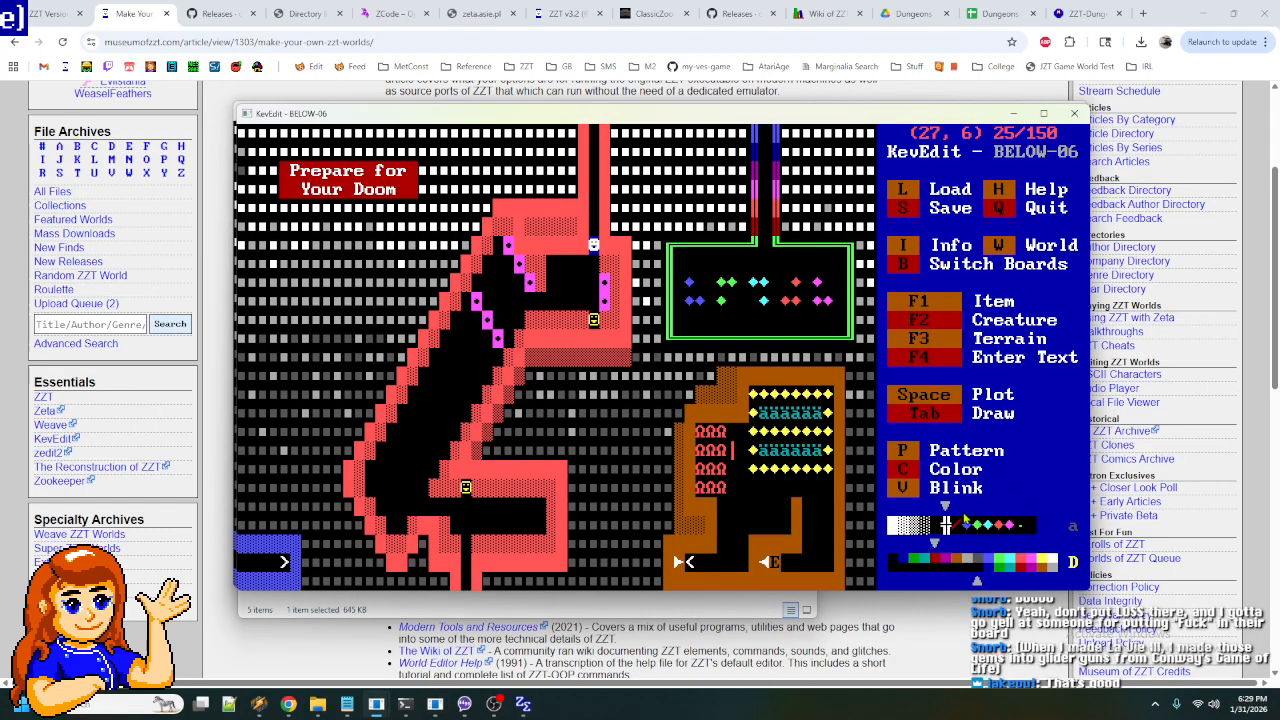
# - Open the UD object's code and duplicate the all-south and all-west movement lines under :dos
pyautogui.press('Left')
pyautogui.press('Down')
pyautogui.press('Return')
pyautogui.press('Return')
pyautogui.press('Down')
pyautogui.press('Down')
pyautogui.press('Down')
pyautogui.press('Down')
pyautogui.press('Down')
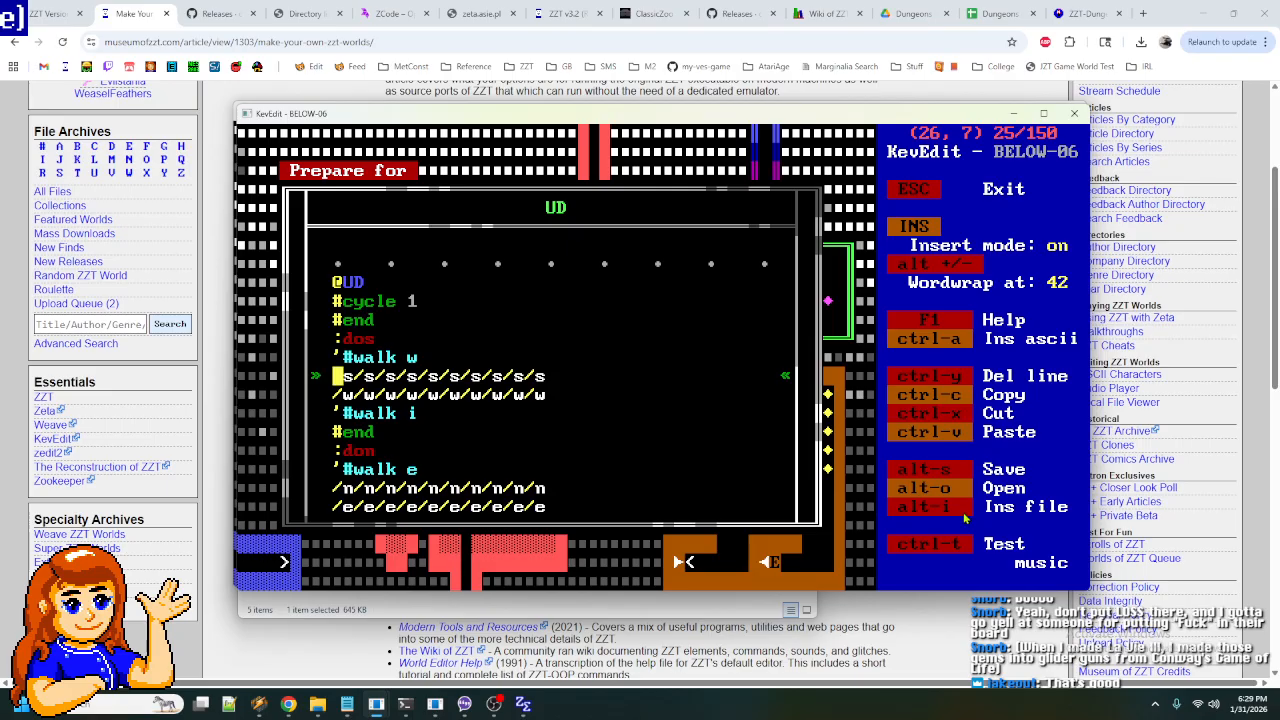
pyautogui.hotkey('shift', 'Down')
pyautogui.hotkey('shift', 'Down')
pyautogui.hotkey('ctrl', 'x')
pyautogui.hotkey('ctrl', 'v')
pyautogui.press('Up')
pyautogui.press('Up')
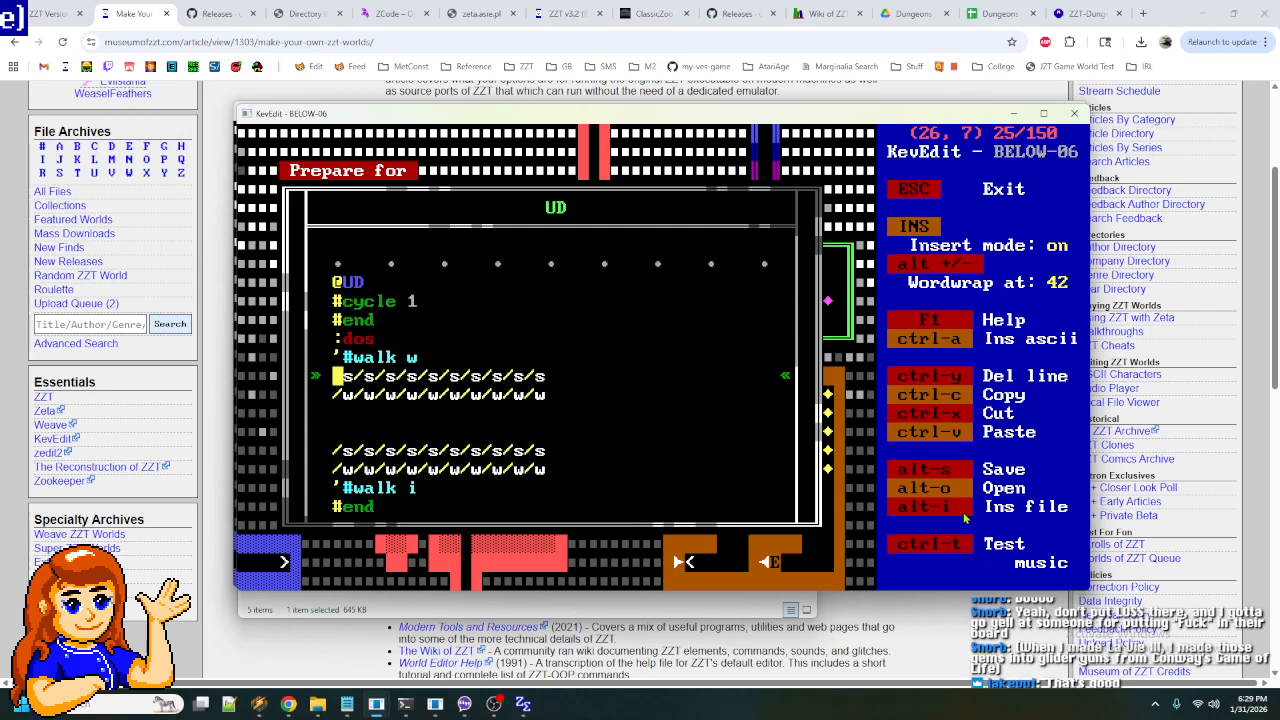
# - Rewrite the first movement line under :dos as alternating south and west moves, /s/w/s/w/s/w/s/w/s/w
pyautogui.press('Right')
pyautogui.press('Right')
pyautogui.press('Insert')
pyautogui.write('w/s/w/')
pyautogui.write('w/s/w/s/w')
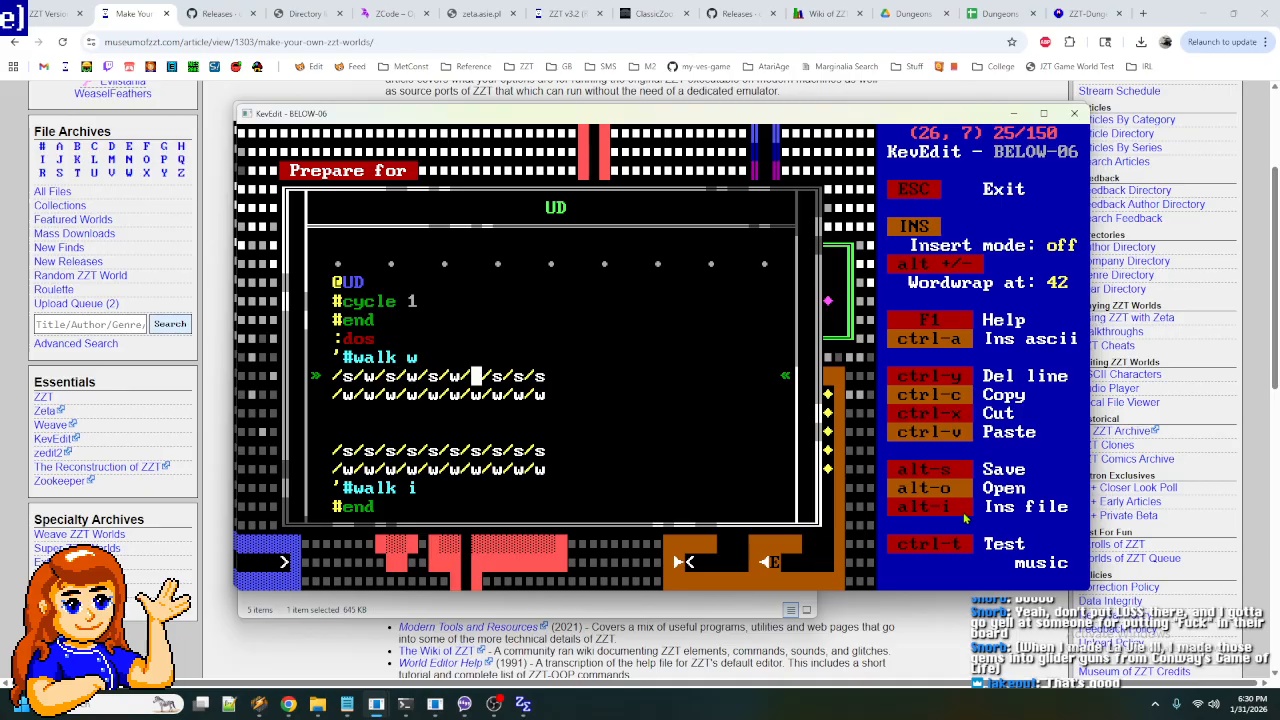
# - Duplicate the alternating /s/w line under :dos and remove the extra all-west line and blank lines below it
pyautogui.press('Return')
pyautogui.press('Up')
pyautogui.hotkey('shift', 'End')
pyautogui.hotkey('ctrl', 'c')
pyautogui.hotkey('ctrl', 'v')
pyautogui.hotkey('shift', 'Down')
pyautogui.hotkey('shift', 'Down')
pyautogui.hotkey('shift', 'Down')
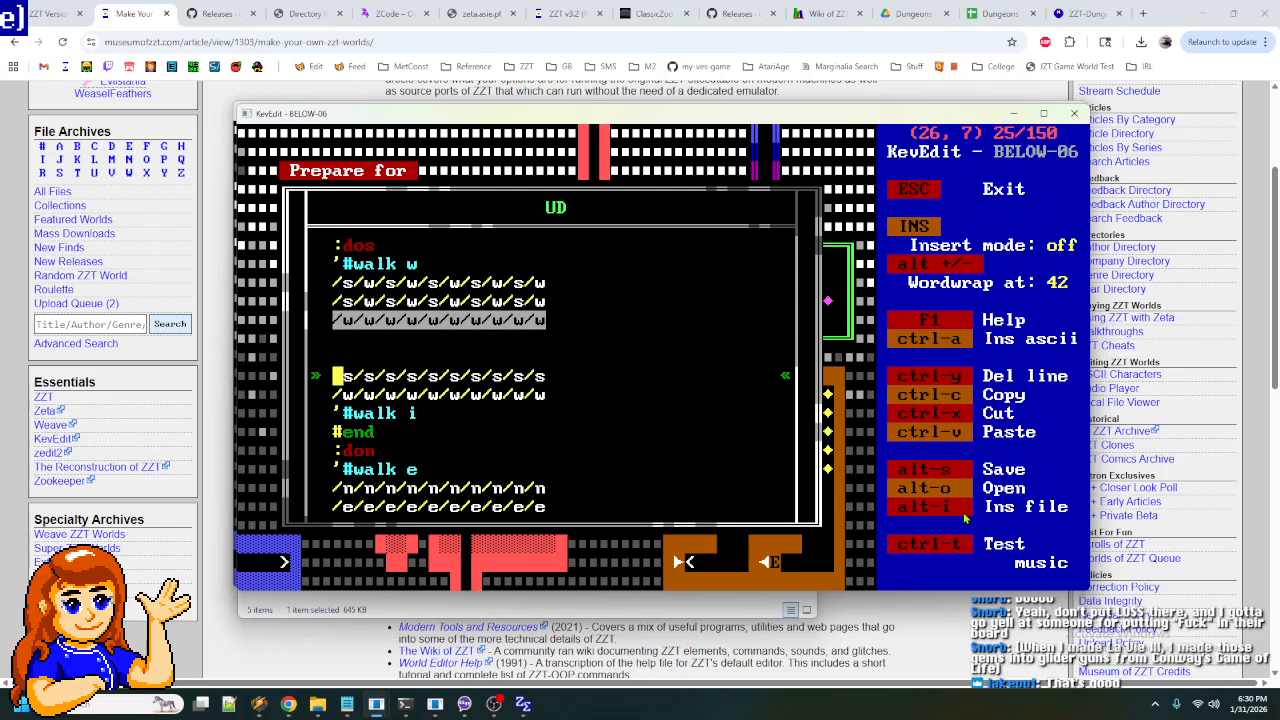
pyautogui.hotkey('ctrl', 'x')
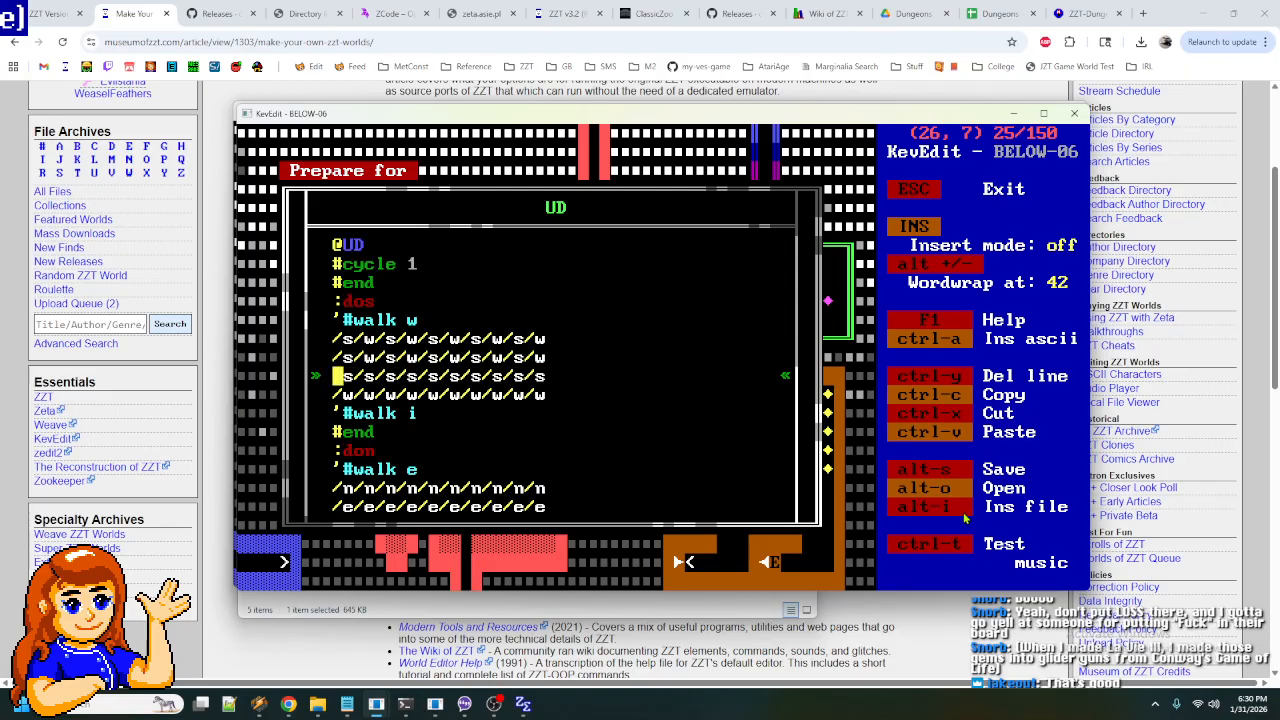
# - Comment out the original all-south and all-west movement lines under :dos with leading apostrophes
pyautogui.press('Down')
pyautogui.press('Insert')
pyautogui.write("'")
pyautogui.press('Up')
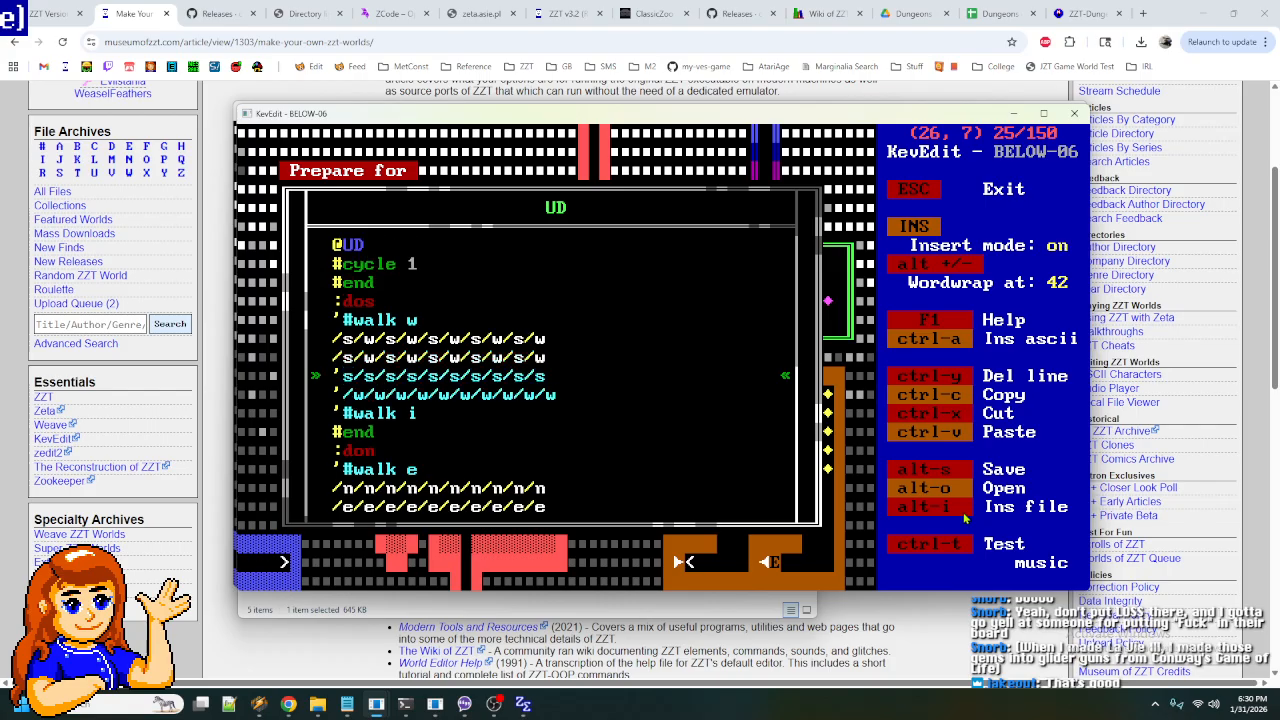
pyautogui.write('/')
# - Insert a copy of the all-north movement line directly below the commented-out #walk e under :don
pyautogui.press('Down')
pyautogui.press('Down')
pyautogui.press('Down')
pyautogui.press('Down')
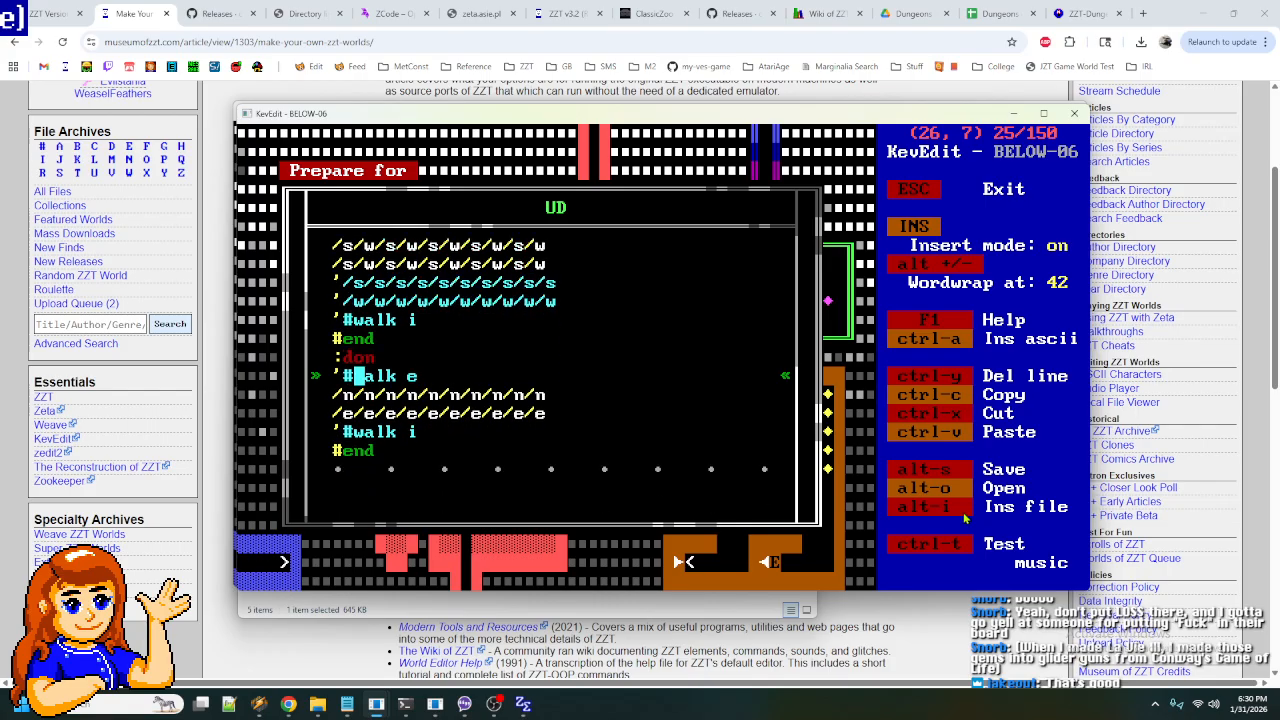
pyautogui.press('Home')
pyautogui.hotkey('shift', 'End')
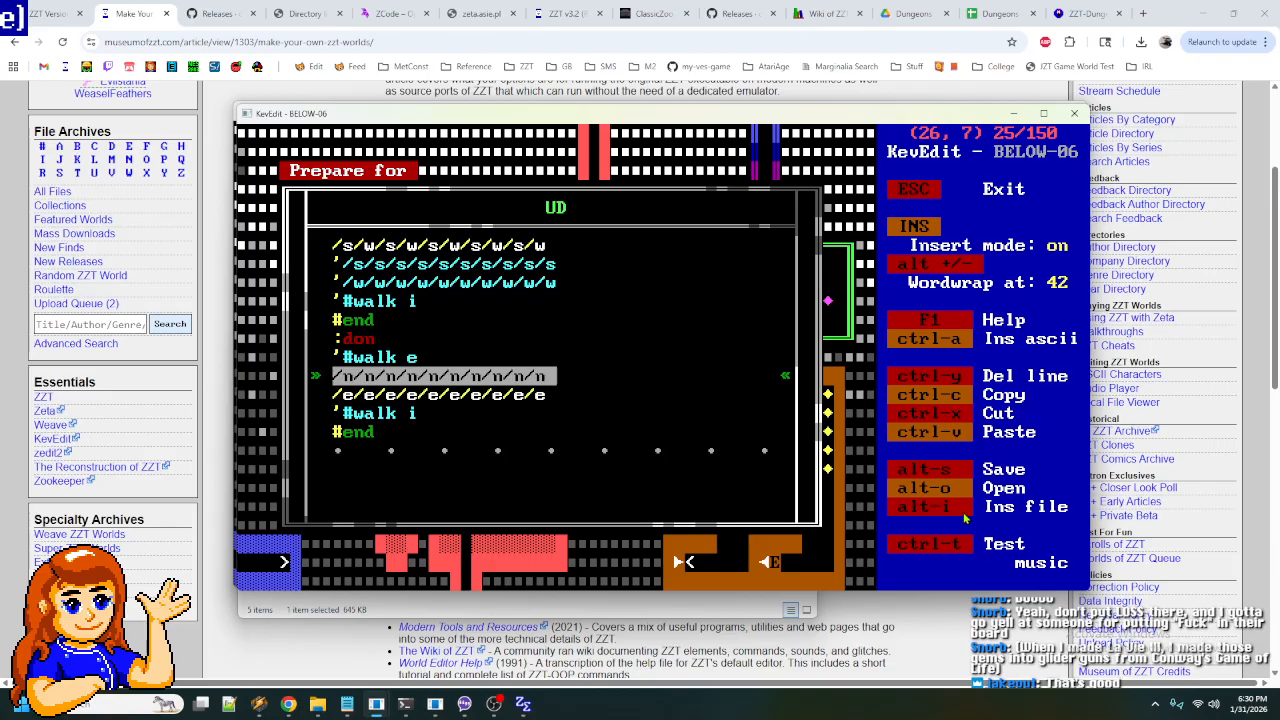
pyautogui.hotkey('ctrl', 'c')
pyautogui.press('Up')
pyautogui.press('Return')
pyautogui.press('Return')
pyautogui.press('Up')
pyautogui.hotkey('ctrl', 'v')
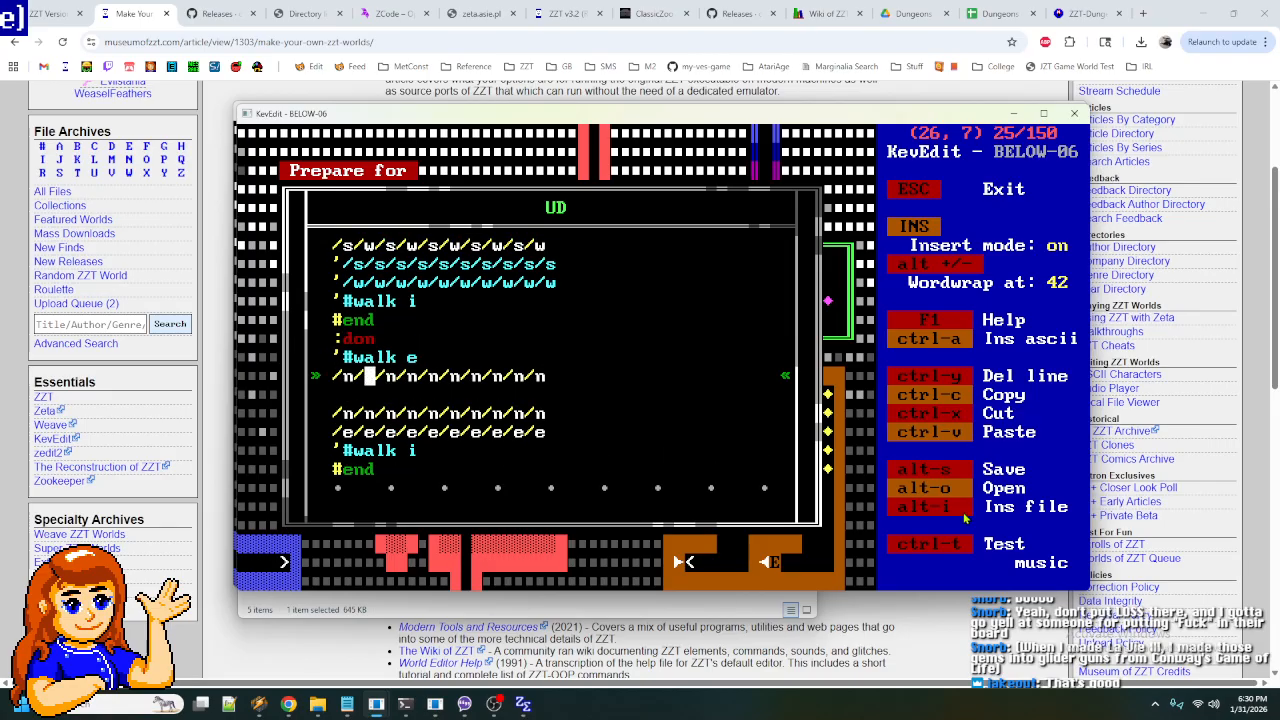
# - Rewrite the copied line under :don as alternating moves, /n/e/n/e/n/e/n/e/n/e, and close the code
pyautogui.write('e/n/e/n/e/n/e/n/e')
pyautogui.press('Down')
pyautogui.press('Up')
pyautogui.press('Escape')
pyautogui.press('Escape')
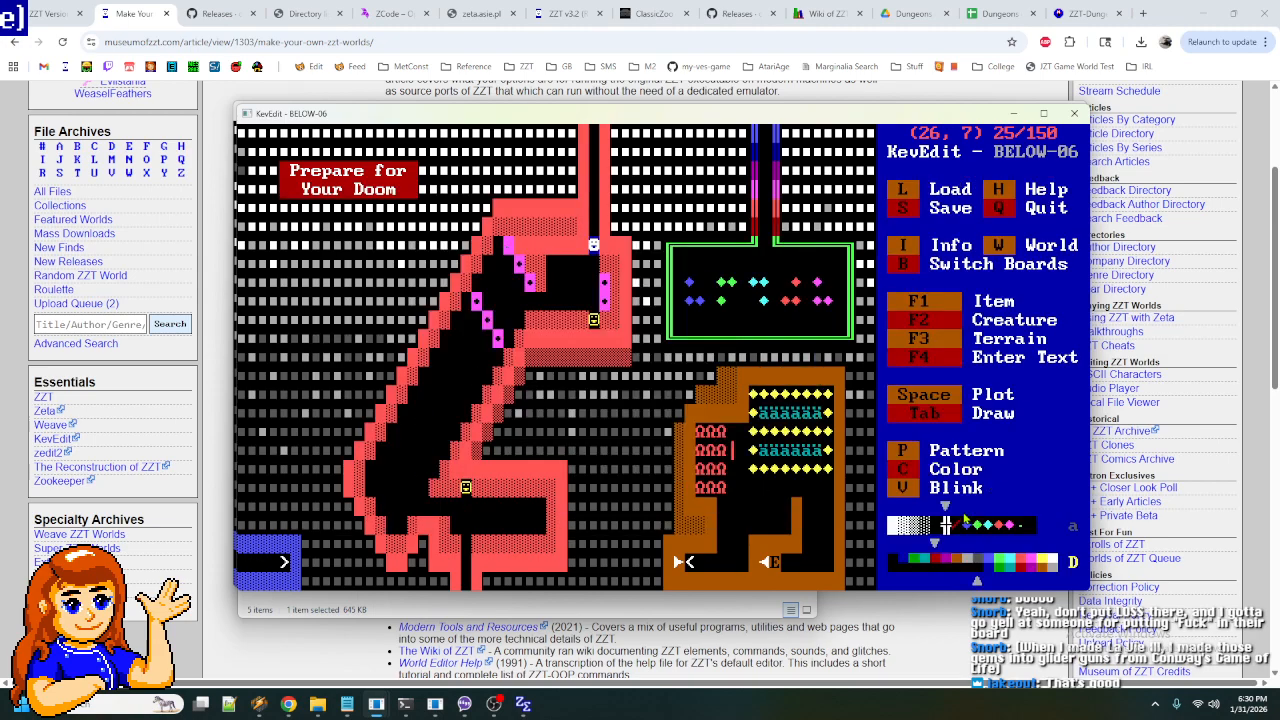
# - Reopen the UD object's code and duplicate the alternating /n/e movement line under :don
pyautogui.press('Return')
pyautogui.press('Down')
pyautogui.press('Down')
pyautogui.press('Down')
pyautogui.press('Down')
pyautogui.press('Down')
pyautogui.press('Down')
pyautogui.press('Down')
pyautogui.press('Down')
pyautogui.press('Down')
pyautogui.press('Down')
pyautogui.press('Down')
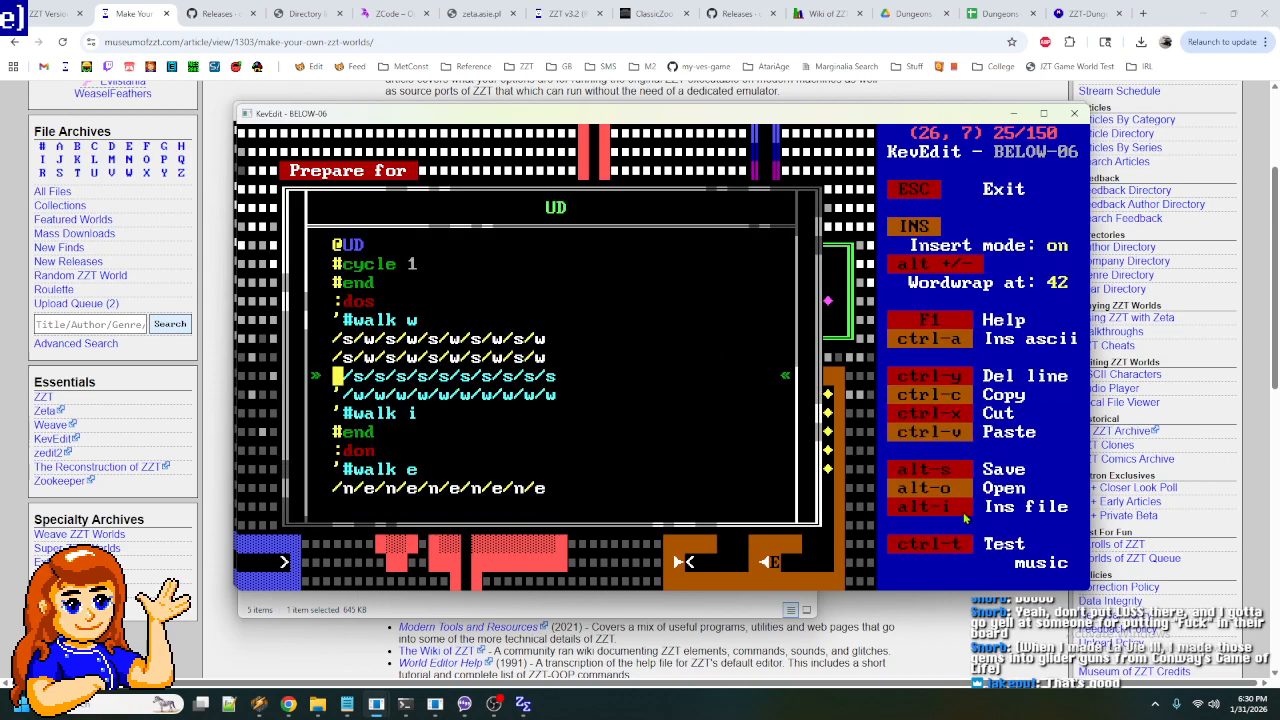
pyautogui.press('Down')
pyautogui.press('Down')
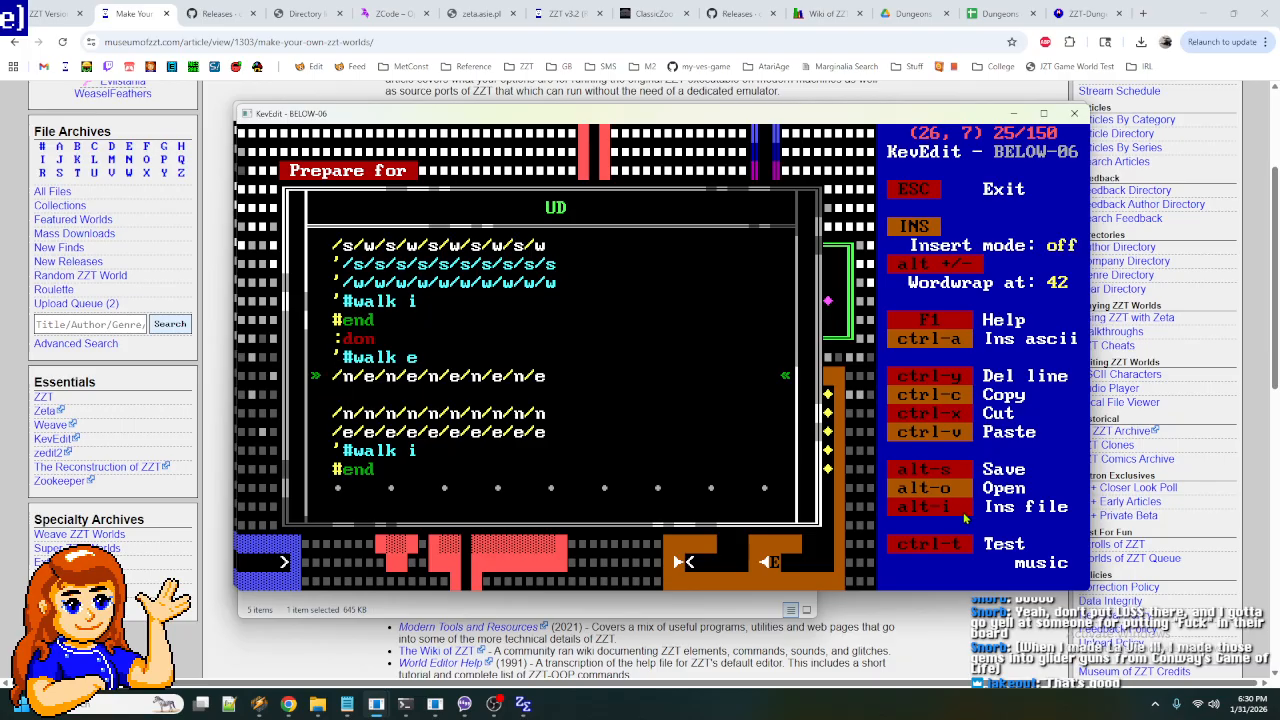
pyautogui.hotkey('shift', 'End')
pyautogui.hotkey('ctrl', 'c')
pyautogui.hotkey('ctrl', 'v')
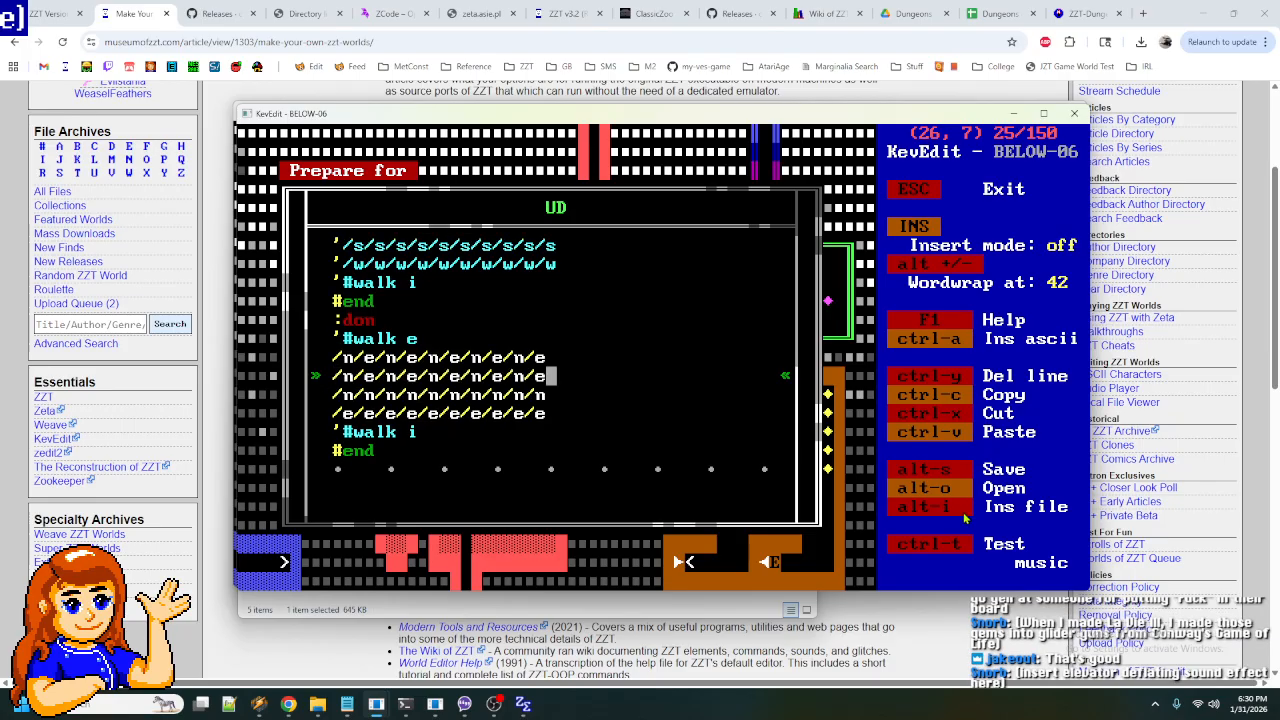
# - Comment out the original all-north and all-east movement lines under :don with leading apostrophes
pyautogui.press('Down')
pyautogui.press('Down')
pyautogui.press('Down')
pyautogui.press('Down')
pyautogui.press('Up')
pyautogui.press('Up')
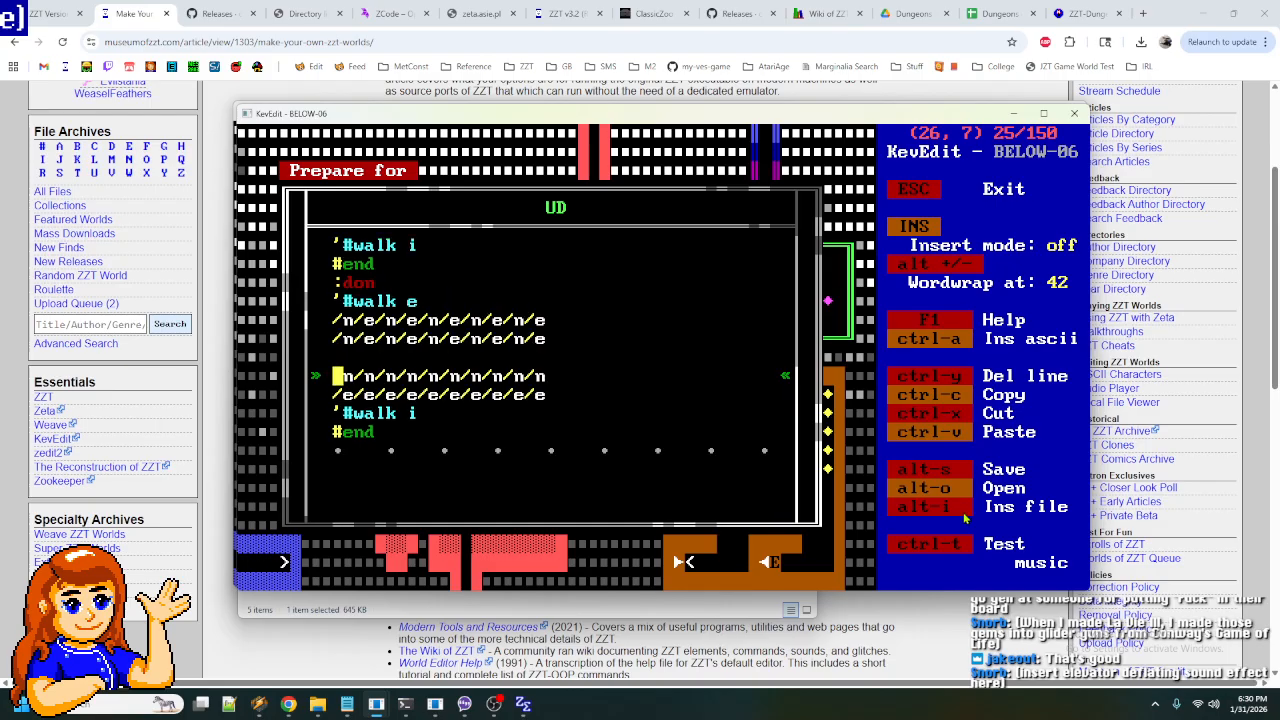
pyautogui.write("'")
pyautogui.press('Insert')
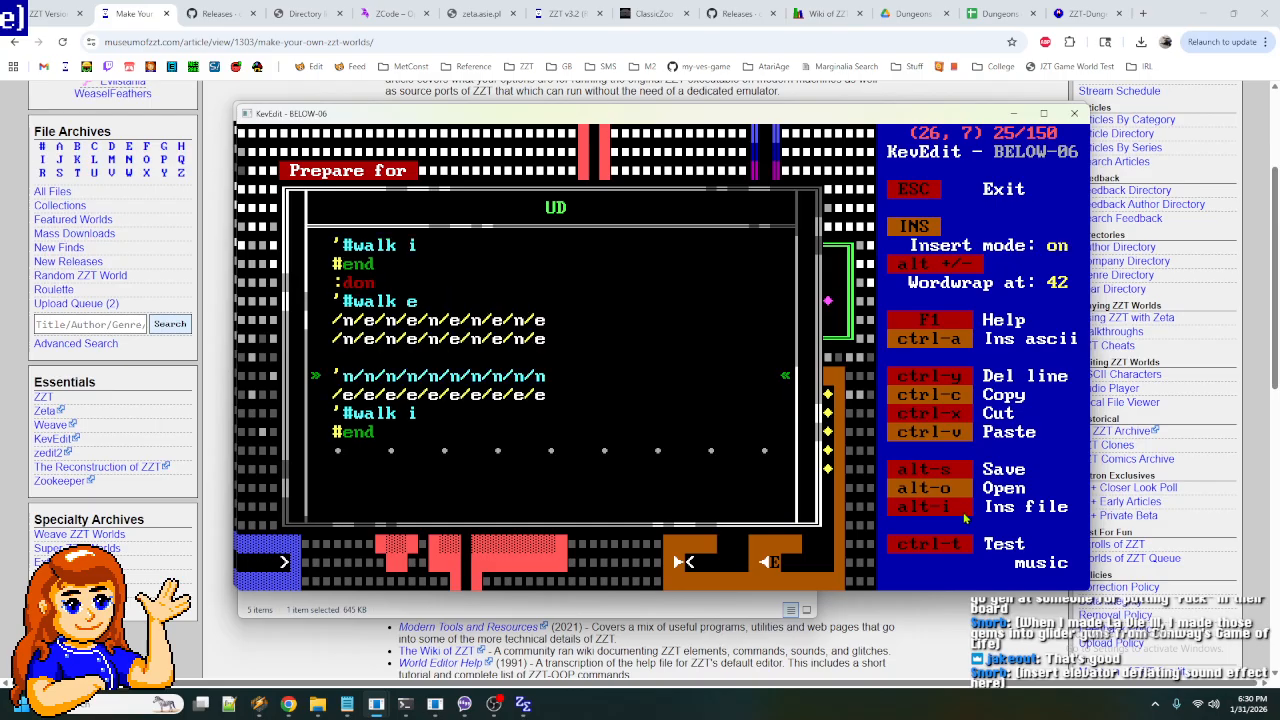
pyautogui.write('/')
pyautogui.press('Down')
pyautogui.press('Left')
pyautogui.press('Left')
pyautogui.write("'")
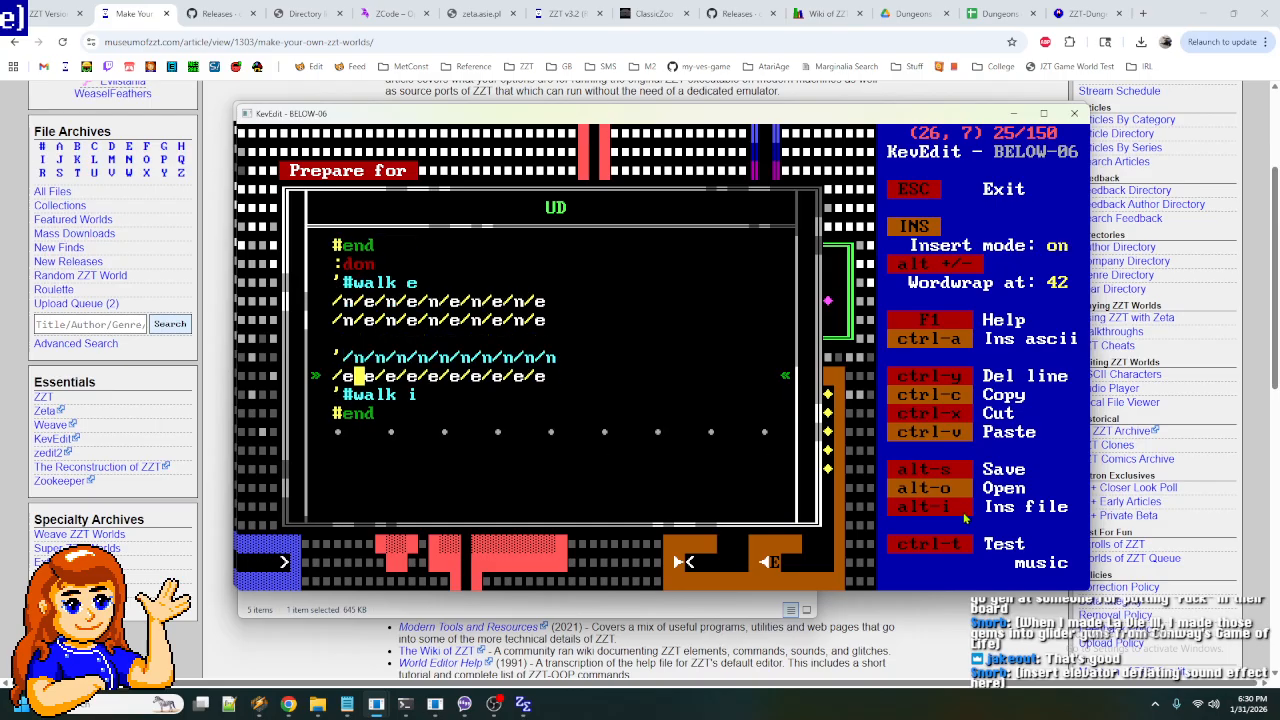
# - Close the UD object's code and save the world, overwriting BELOW-06
pyautogui.press('Up')
pyautogui.press('Up')
pyautogui.press('Up')
pyautogui.press('Up')
pyautogui.press('Up')
pyautogui.press('Up')
pyautogui.press('Up')
pyautogui.press('Up')
pyautogui.press('Up')
pyautogui.press('Up')
pyautogui.press('Up')
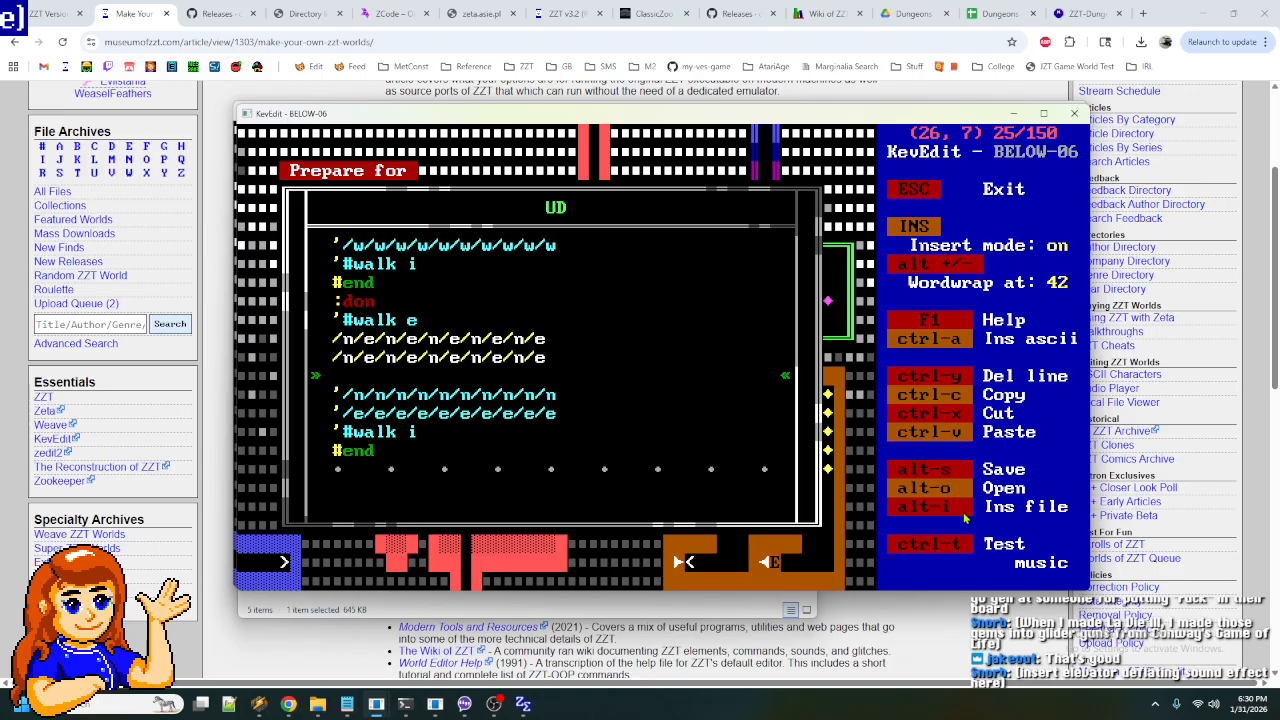
pyautogui.press('Escape')
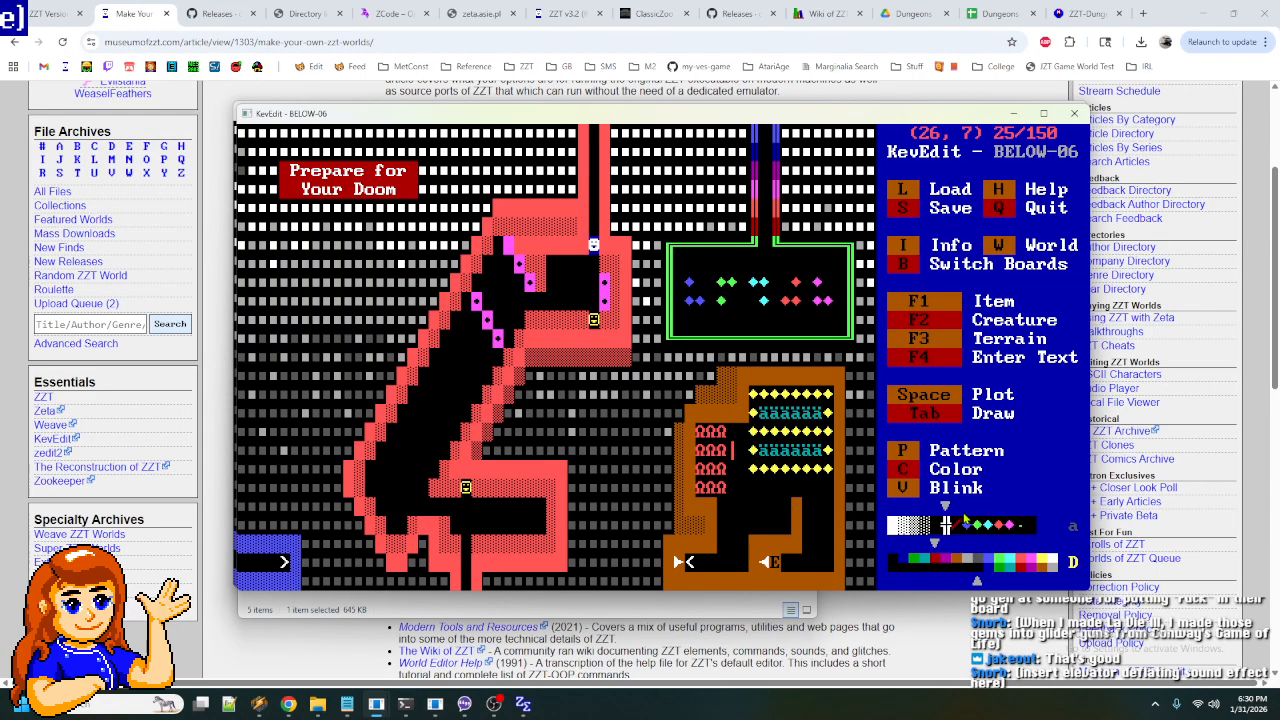
pyautogui.press('s')
pyautogui.press('Return')
pyautogui.press('y')
# - Switch to ClassicZoo, end the running game, and start a new playtest of the world
pyautogui.click(465, 702)
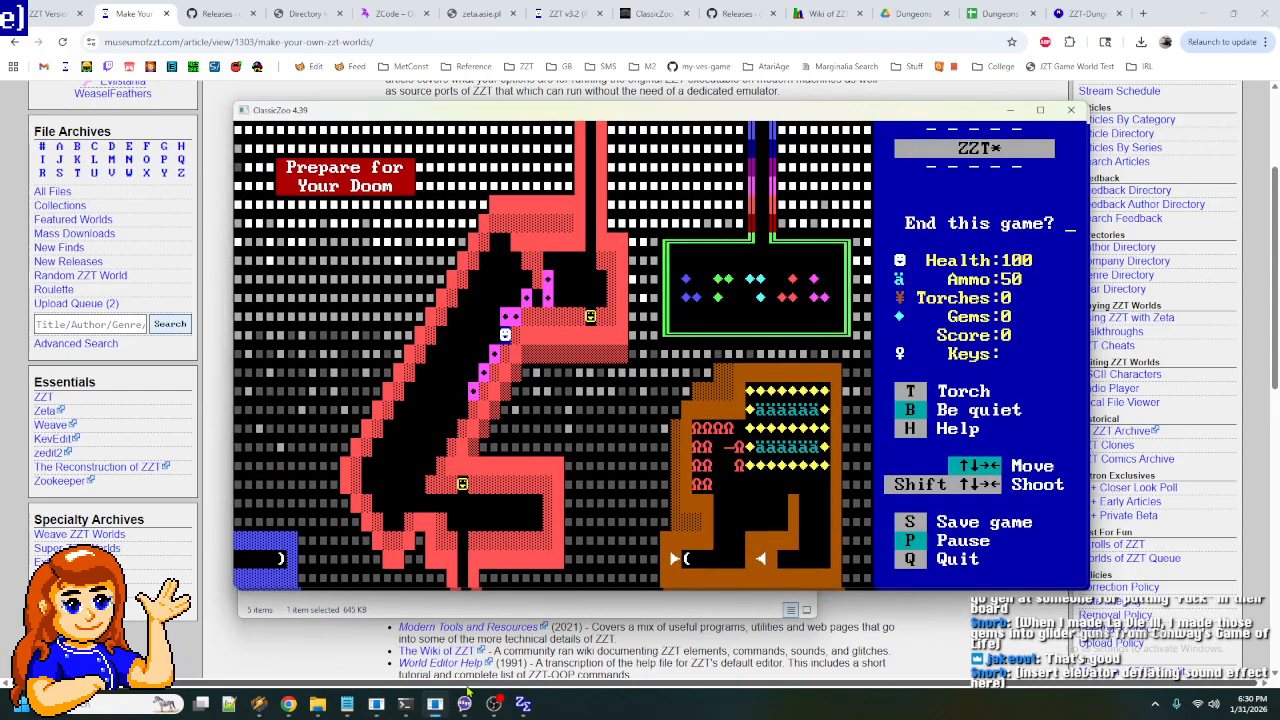
pyautogui.press('y')
pyautogui.press('p')
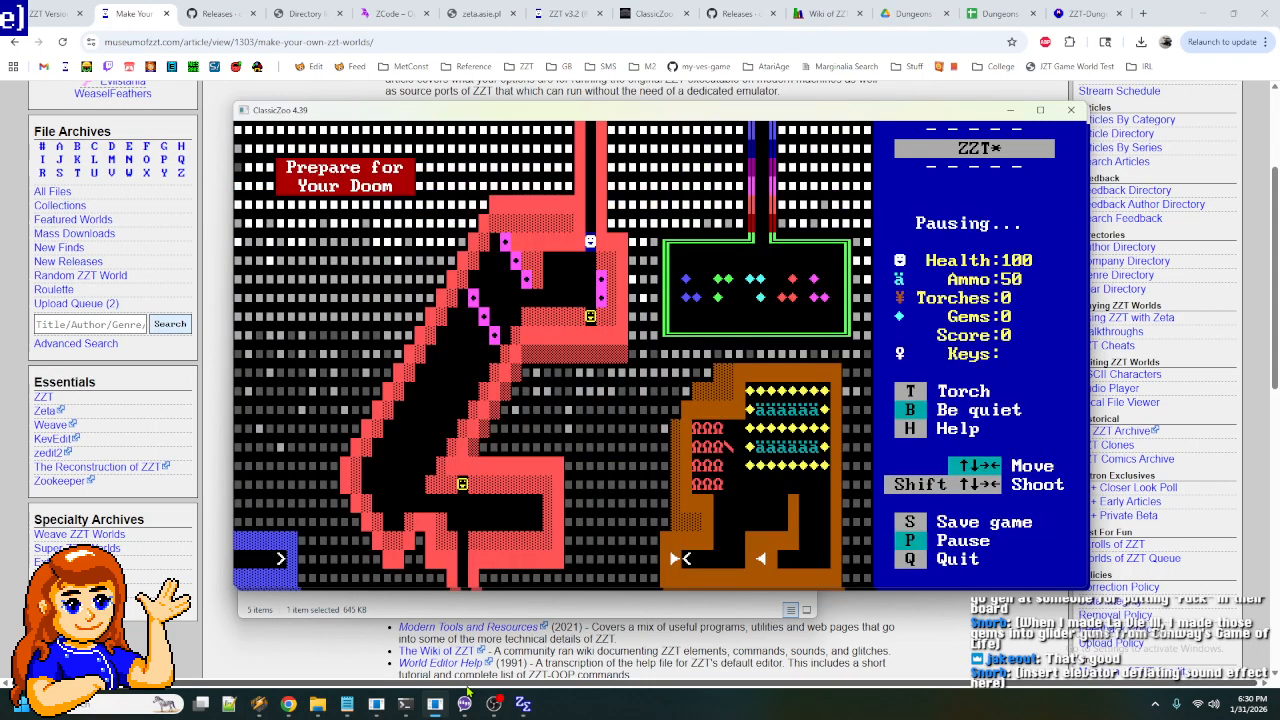
# - Walk the player west into the purple objects and southwest down the diagonal corridor to test their movement
pyautogui.press('Left')
pyautogui.press('Left')
pyautogui.press('Left')
pyautogui.press('Left')
pyautogui.press('Left')
pyautogui.press('Down')
pyautogui.press('Left')
pyautogui.press('Left')
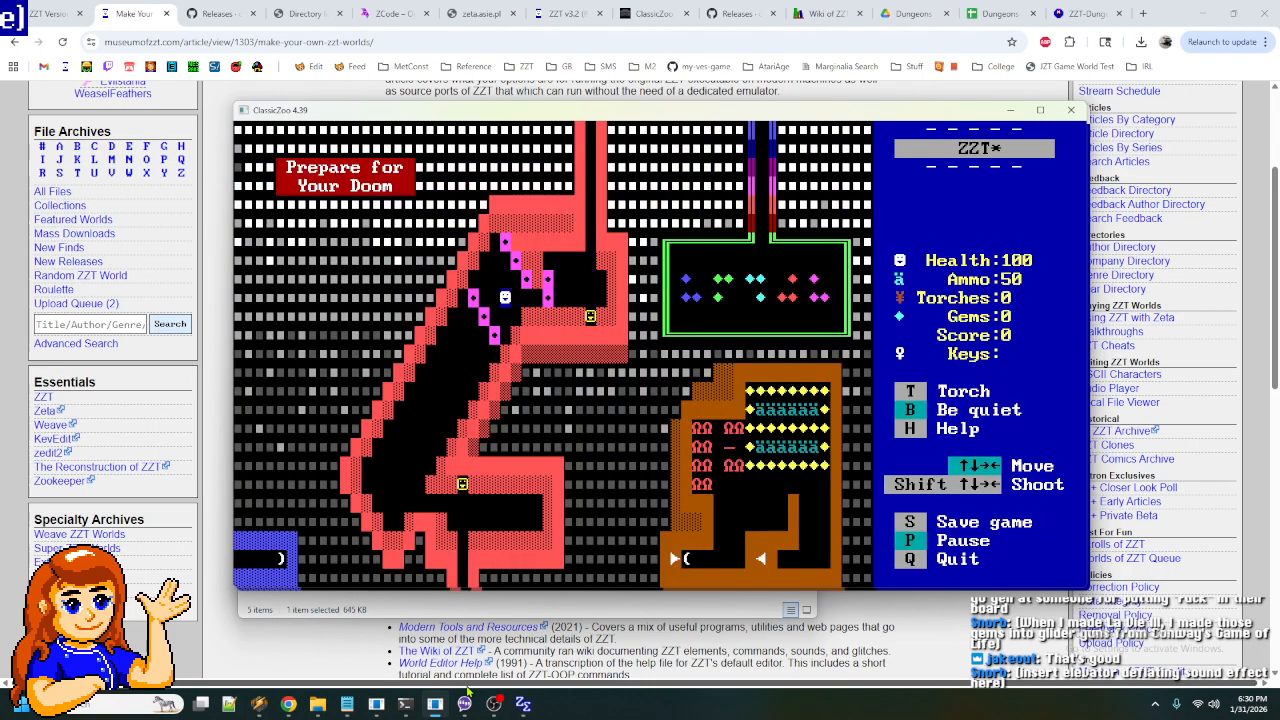
pyautogui.press('Down')
pyautogui.press('Down')
pyautogui.press('Left')
pyautogui.press('Down')
pyautogui.press('Left')
pyautogui.press('Down')
pyautogui.press('Left')
pyautogui.press('Down')
pyautogui.press('Left')
pyautogui.press('Down')
pyautogui.press('Left')
pyautogui.press('Down')
pyautogui.press('Left')
pyautogui.press('Down')
pyautogui.press('Left')
pyautogui.press('Down')
pyautogui.press('Left')
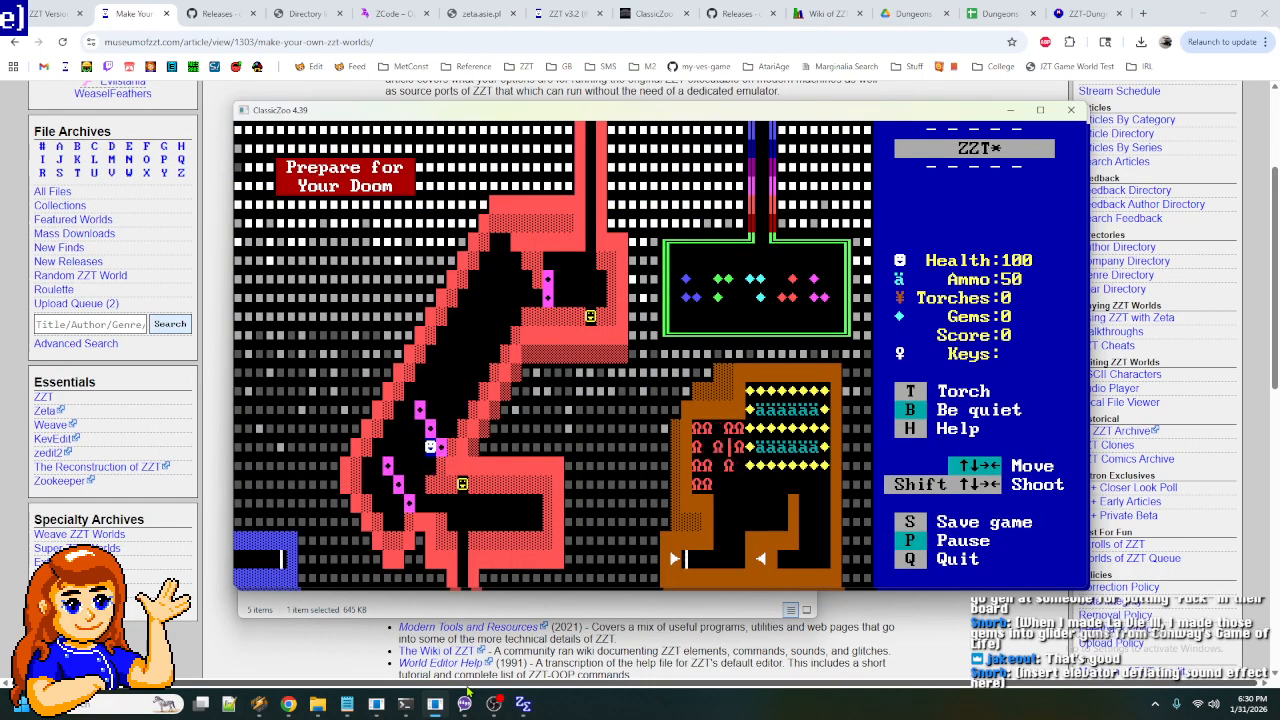
# - Walk the player south into the lower passage, then east and back west to the purple objects
pyautogui.press('Down')
pyautogui.press('Down')
pyautogui.press('Right')
pyautogui.press('Right')
pyautogui.press('Right')
pyautogui.press('Right')
pyautogui.press('Left')
pyautogui.press('Left')
pyautogui.press('Left')
pyautogui.press('Left')
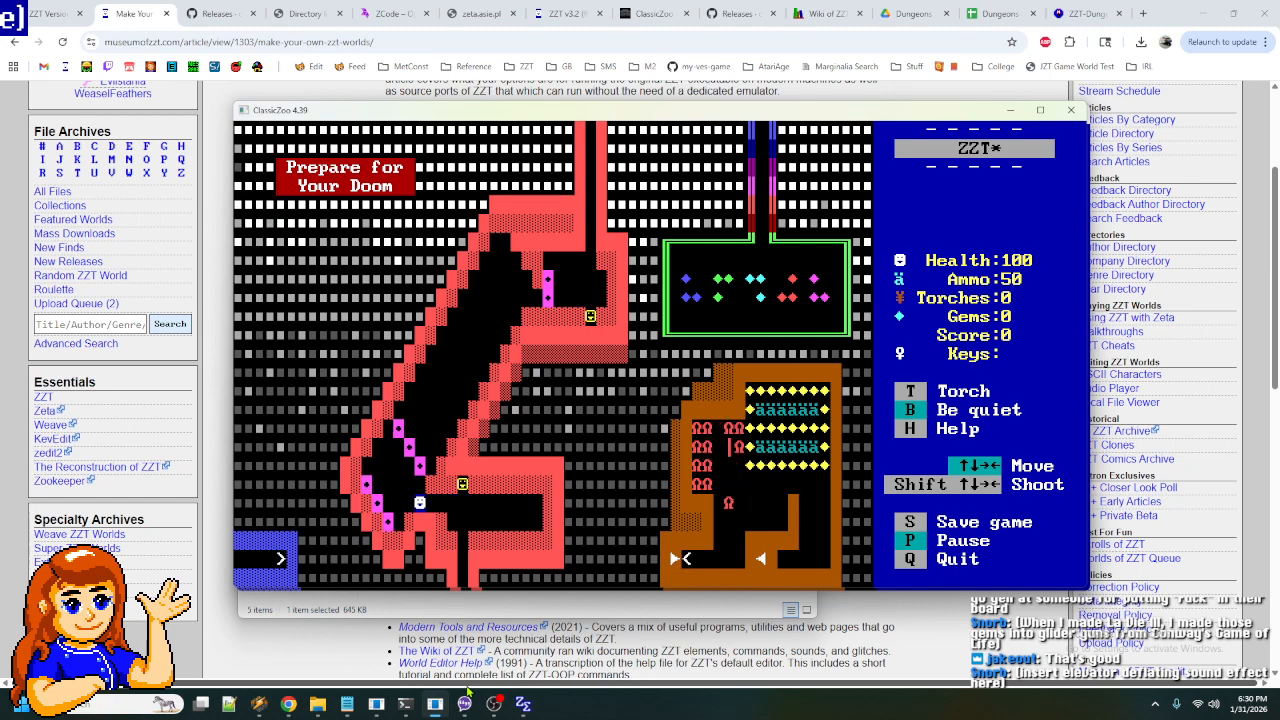
# - Walk the player northeast up the diagonal corridor to test the purple objects' movement on the way back
pyautogui.press('Up')
pyautogui.press('Up')
pyautogui.press('Right')
pyautogui.press('Up')
pyautogui.press('Up')
pyautogui.press('Right')
pyautogui.press('Up')
pyautogui.press('Up')
pyautogui.press('Up')
pyautogui.press('Up')
pyautogui.press('Right')
pyautogui.press('Up')
pyautogui.press('Right')
pyautogui.press('Up')
pyautogui.press('Right')
pyautogui.press('Up')
pyautogui.press('Right')
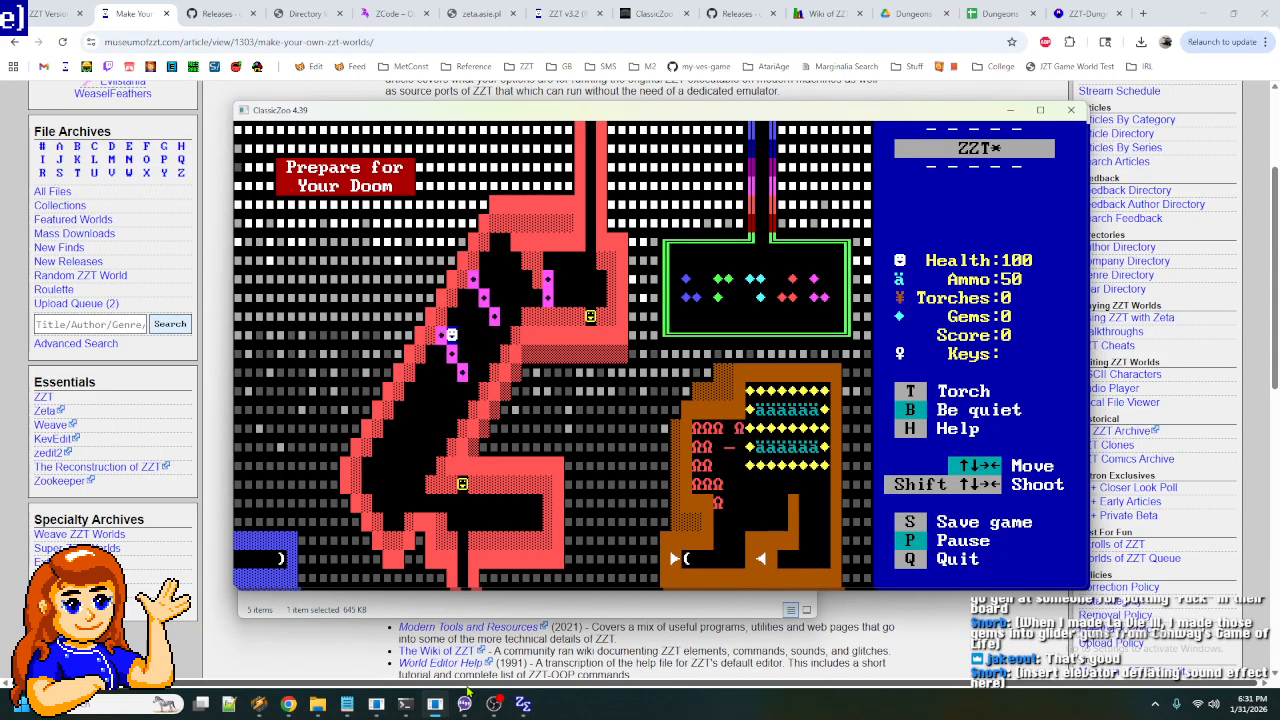
# - Walk the player east, then west into the purple objects at the corridor's upper end to test their response
pyautogui.press('Right')
pyautogui.press('Right')
pyautogui.press('Right')
pyautogui.press('Right')
pyautogui.press('Right')
pyautogui.press('Right')
pyautogui.press('Right')
pyautogui.press('Right')
pyautogui.press('Right')
pyautogui.press('Right')
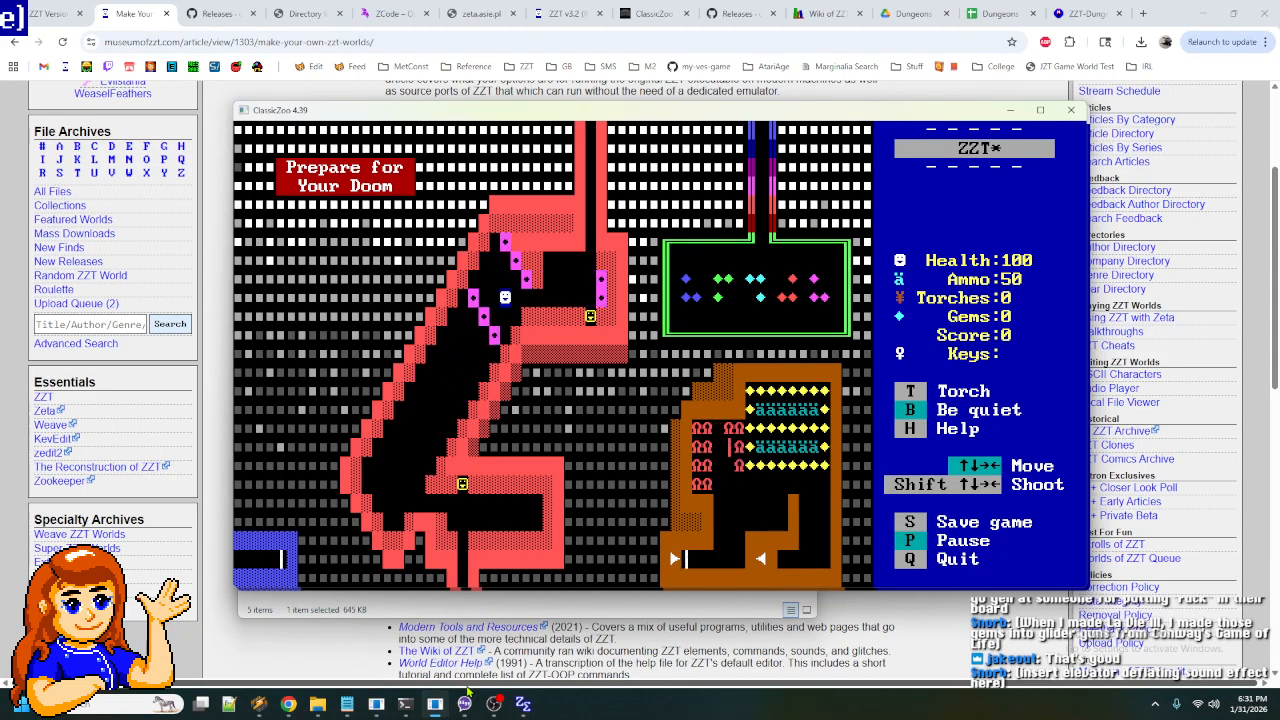
pyautogui.press('Left')
pyautogui.press('Left')
pyautogui.press('Left')
pyautogui.press('Left')
pyautogui.press('Left')
pyautogui.press('Left')
pyautogui.press('Left')
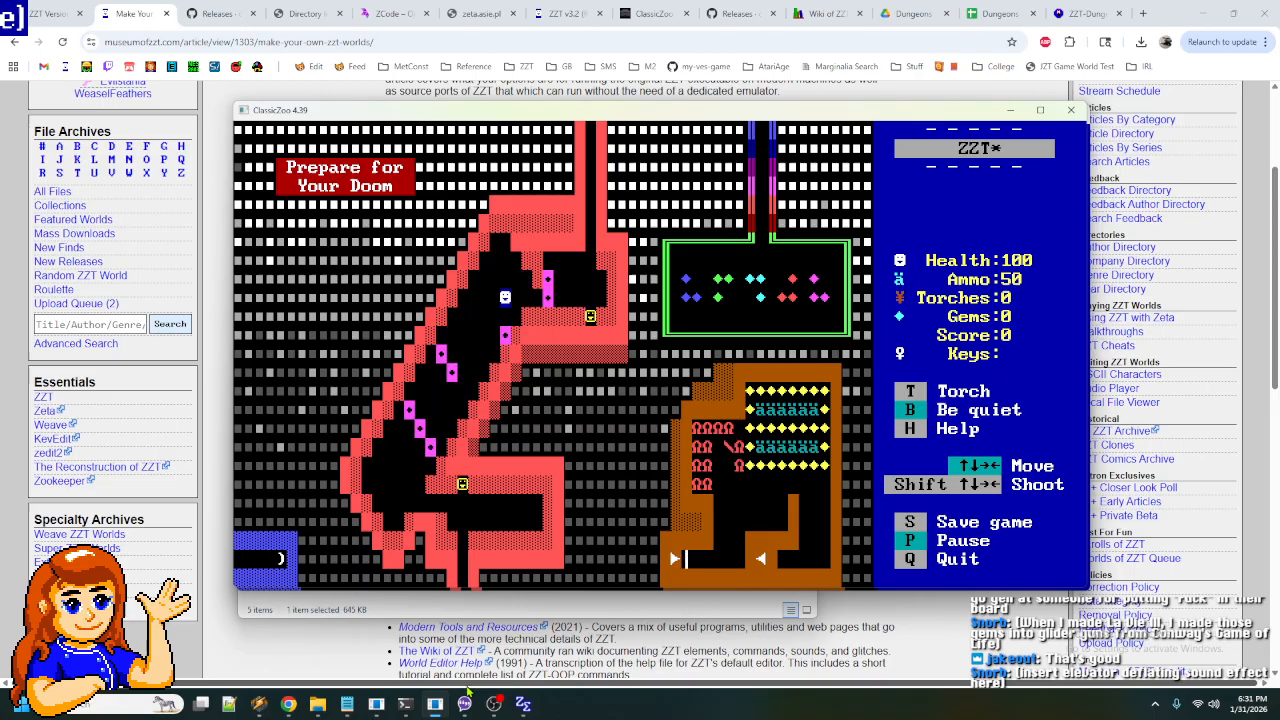
# - Walk the player southwest down the diagonal corridor, then turn east against the purple objects
pyautogui.press('Down')
pyautogui.press('Left')
pyautogui.press('Down')
pyautogui.press('Left')
pyautogui.press('Down')
pyautogui.press('Left')
pyautogui.press('Down')
pyautogui.press('Left')
pyautogui.press('Right')
pyautogui.press('Right')
pyautogui.press('Right')
pyautogui.press('Right')
# - Return the player northeast to the upper passage, then walk east and back west across the purple objects
pyautogui.press('Up')
pyautogui.press('Up')
pyautogui.press('Up')
pyautogui.press('Right')
pyautogui.press('Right')
pyautogui.press('Right')
pyautogui.press('Up')
pyautogui.press('Right')
pyautogui.press('Right')
pyautogui.press('Left')
pyautogui.press('Left')
pyautogui.press('Left')
pyautogui.press('Left')
pyautogui.press('Left')
pyautogui.press('Left')
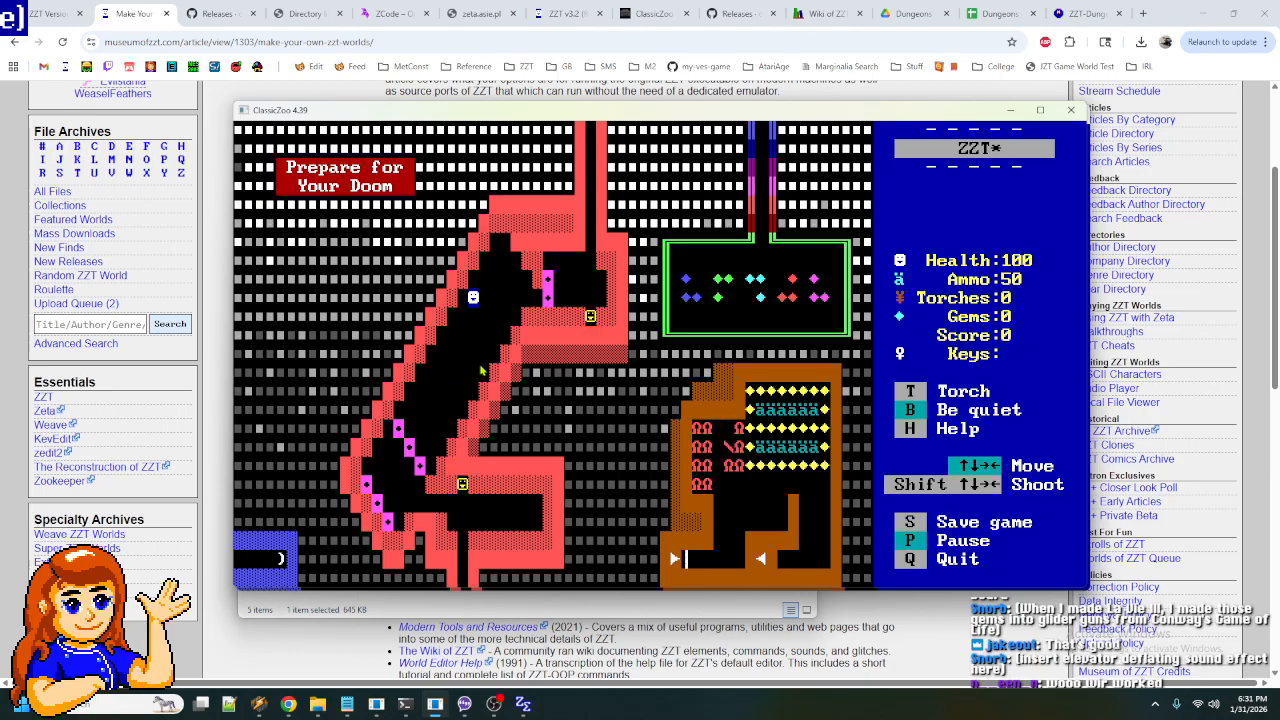
# - Switch to the KevEdit window for BELOW-06 and pick up the yellow object below the upper passage as the drawing pattern
pyautogui.moveTo(376, 704)
pyautogui.moveTo(338, 665)
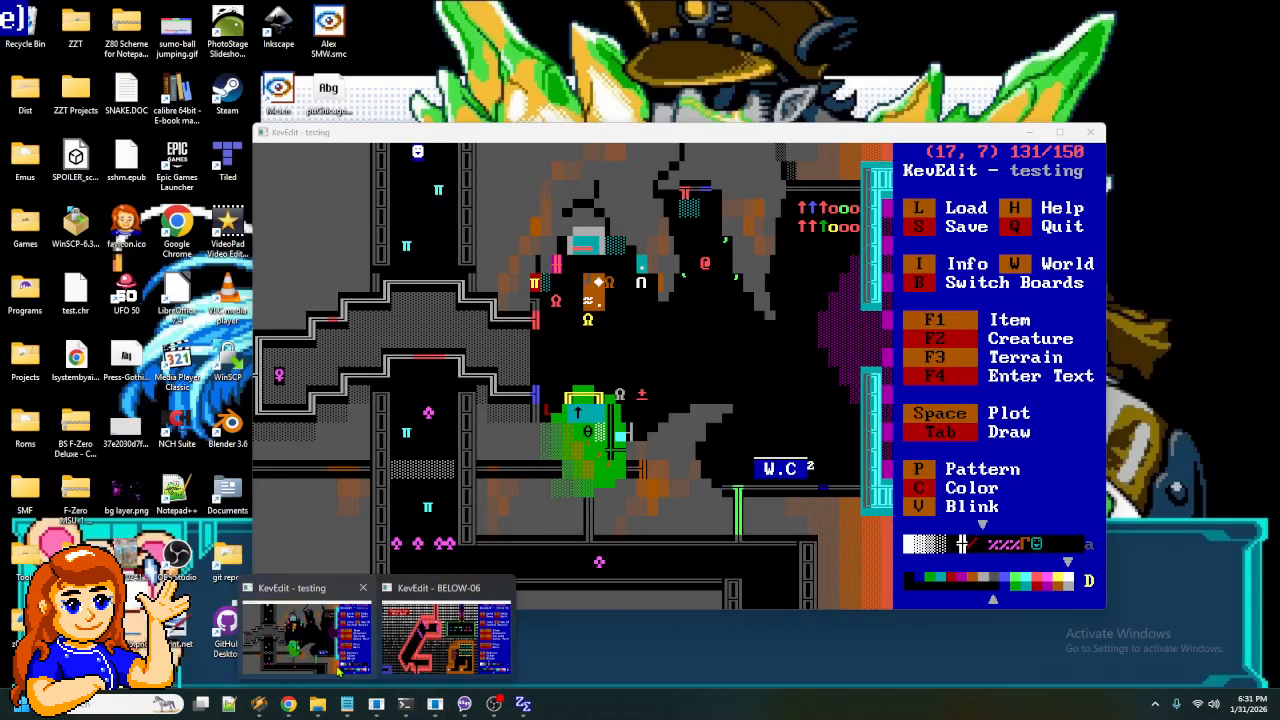
pyautogui.moveTo(421, 672)
pyautogui.click(458, 665)
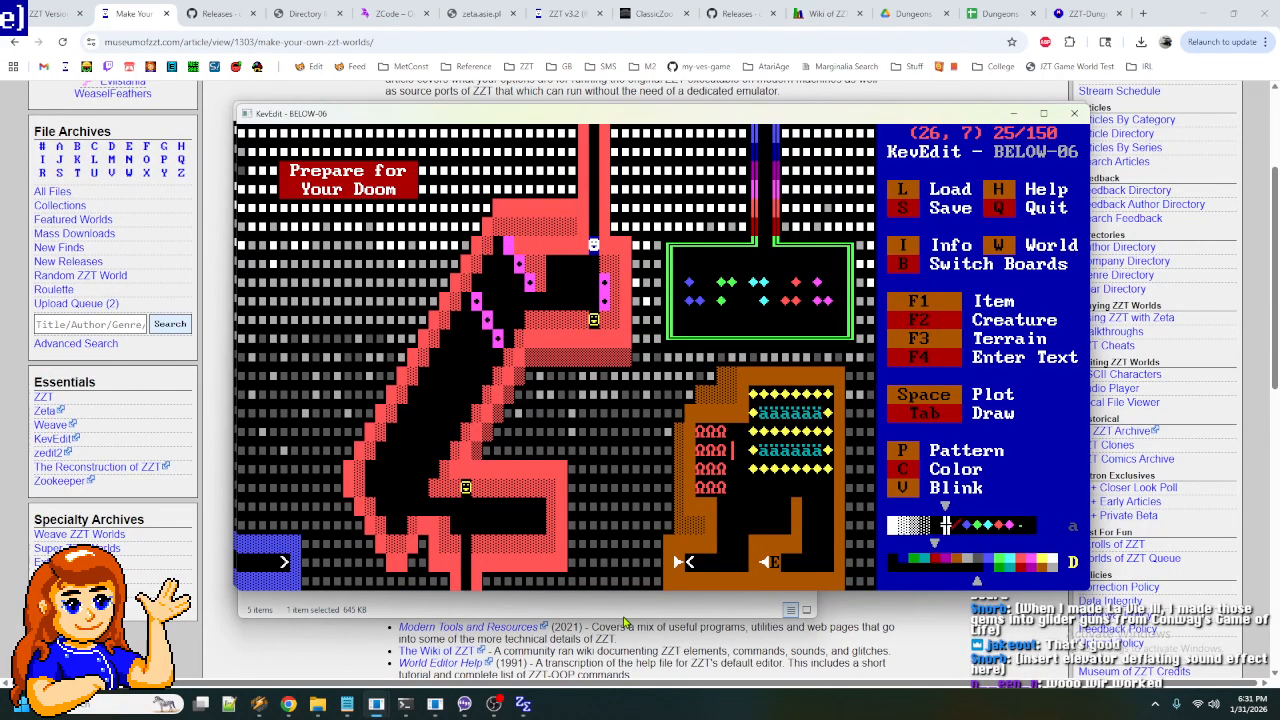
pyautogui.press('Down')
pyautogui.press('Right')
pyautogui.press('Right')
pyautogui.press('Right')
pyautogui.press('Right')
pyautogui.press('Down')
pyautogui.press('Right')
pyautogui.press('Right')
pyautogui.press('Right')
pyautogui.press('Right')
pyautogui.press('Down')
pyautogui.press('Down')
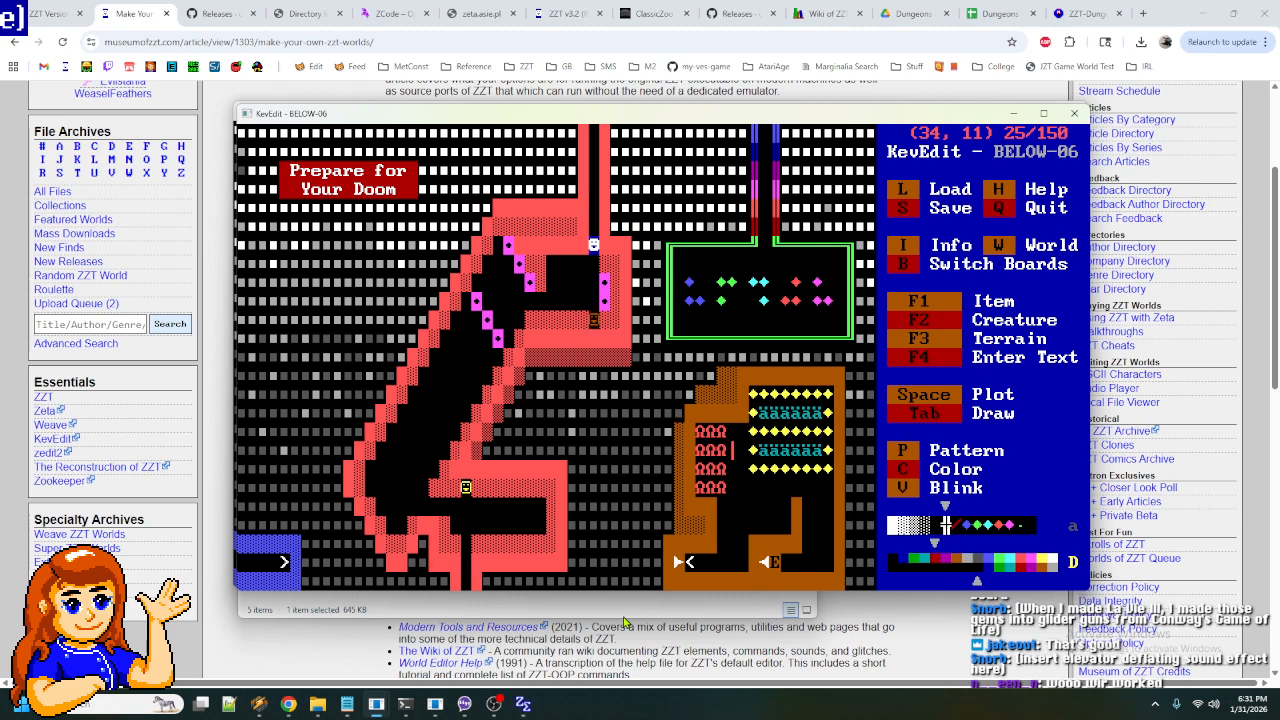
# - Review the UD object's code at (26, 7), close it, and place a copy of the yellow object beside it at (25, 7)
pyautogui.press('Left')
pyautogui.press('Left')
pyautogui.press('Left')
pyautogui.press('Left')
pyautogui.press('Left')
pyautogui.press('Left')
pyautogui.press('Left')
pyautogui.press('Left')
pyautogui.press('Left')
pyautogui.press('Left')
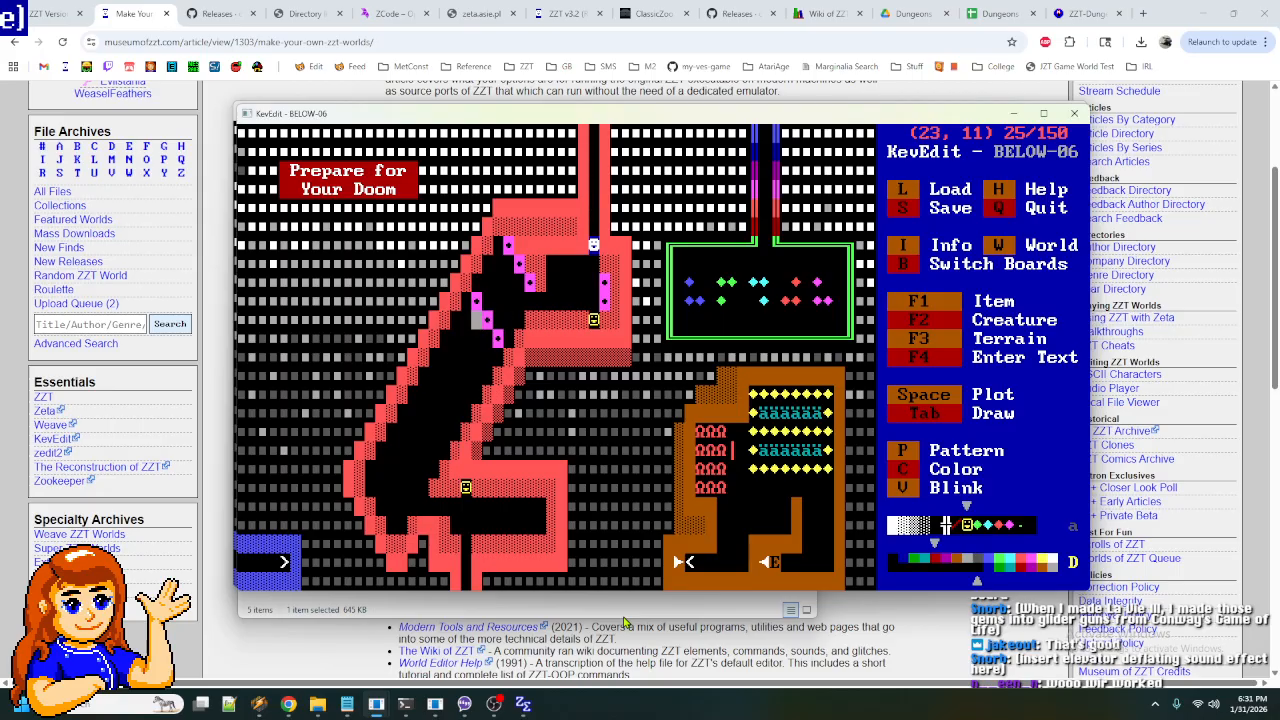
pyautogui.press('Up')
pyautogui.press('Up')
pyautogui.press('Up')
pyautogui.press('Right')
pyautogui.press('Up')
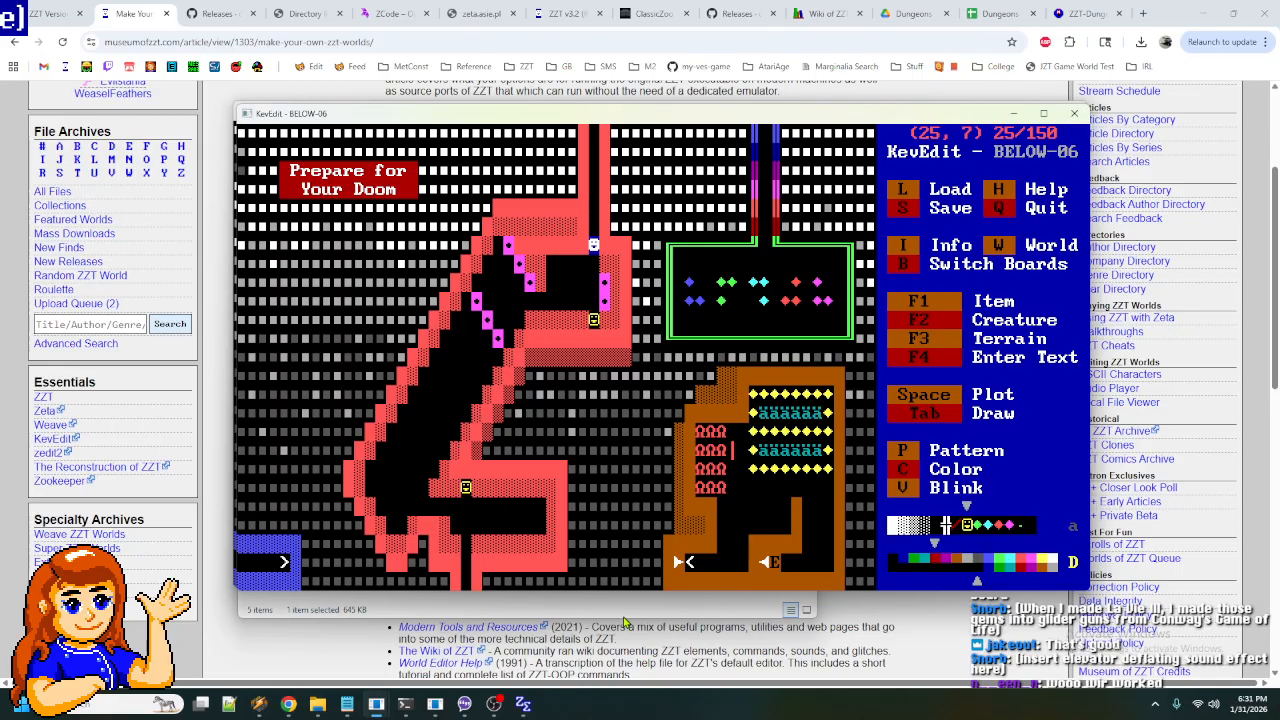
pyautogui.press('Return')
pyautogui.press('Down')
pyautogui.press('Down')
pyautogui.press('Down')
pyautogui.press('Down')
pyautogui.press('Down')
pyautogui.press('Down')
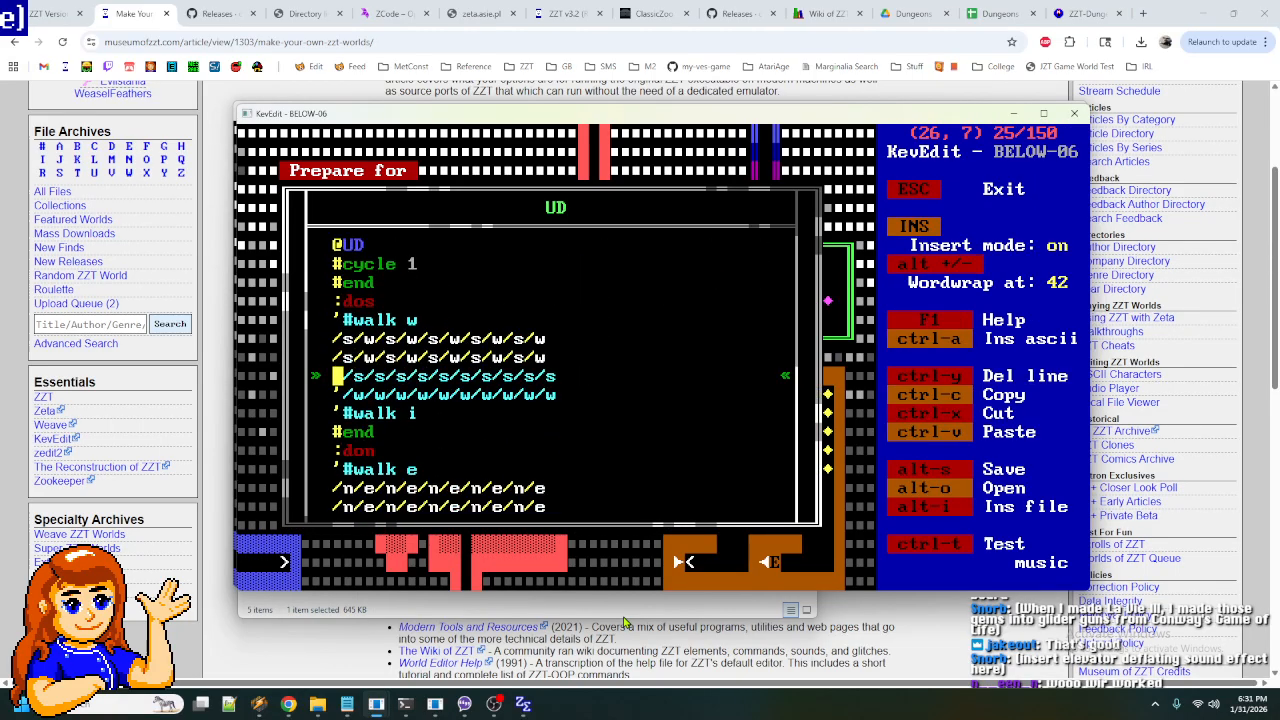
pyautogui.press('Escape')
pyautogui.press('space')
# - Place a copy of the yellow object at (16, 22), at the southwest end of the diagonal corridor
pyautogui.press('Down')
pyautogui.press('Down')
pyautogui.press('Right')
pyautogui.press('Right')
pyautogui.press('Right')
pyautogui.press('Right')
pyautogui.press('Right')
pyautogui.press('Right')
pyautogui.press('Right')
pyautogui.press('Right')
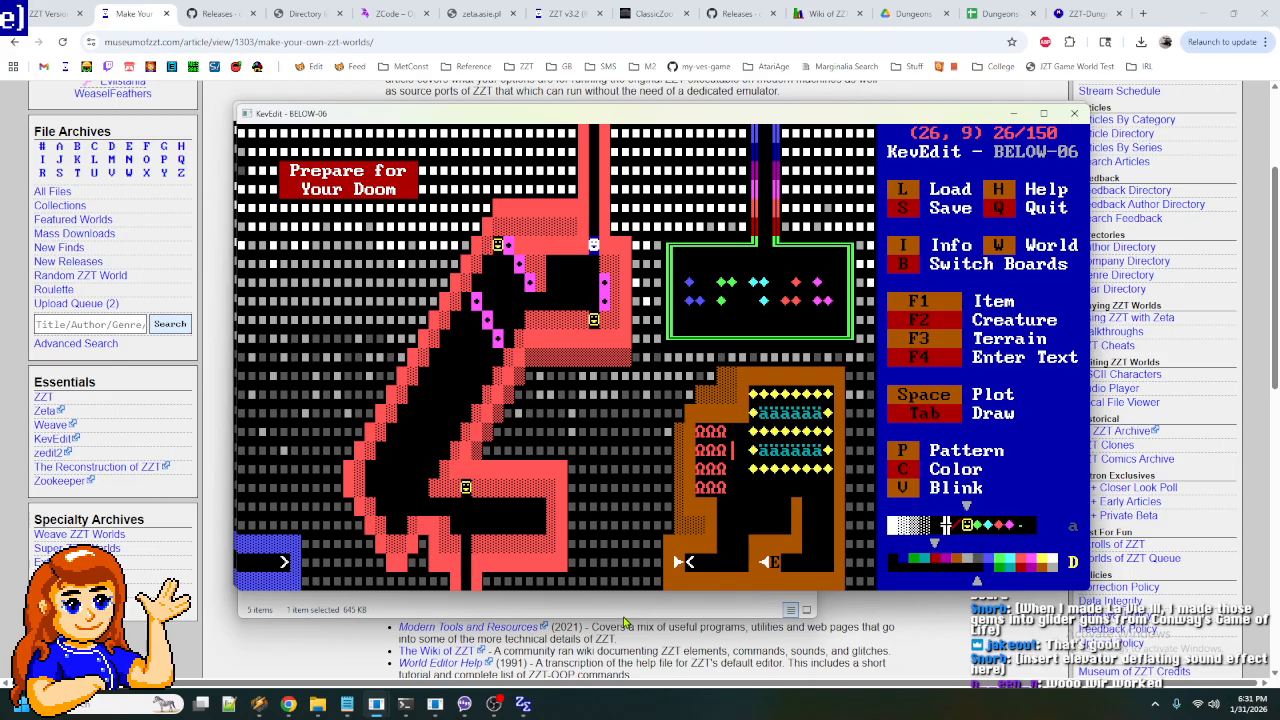
pyautogui.press('Down')
pyautogui.press('Down')
pyautogui.press('Down')
pyautogui.press('Down')
pyautogui.press('Down')
pyautogui.press('Down')
pyautogui.press('Down')
pyautogui.press('Down')
pyautogui.press('Down')
pyautogui.press('Down')
pyautogui.press('Down')
pyautogui.press('Left')
pyautogui.press('Left')
pyautogui.press('Left')
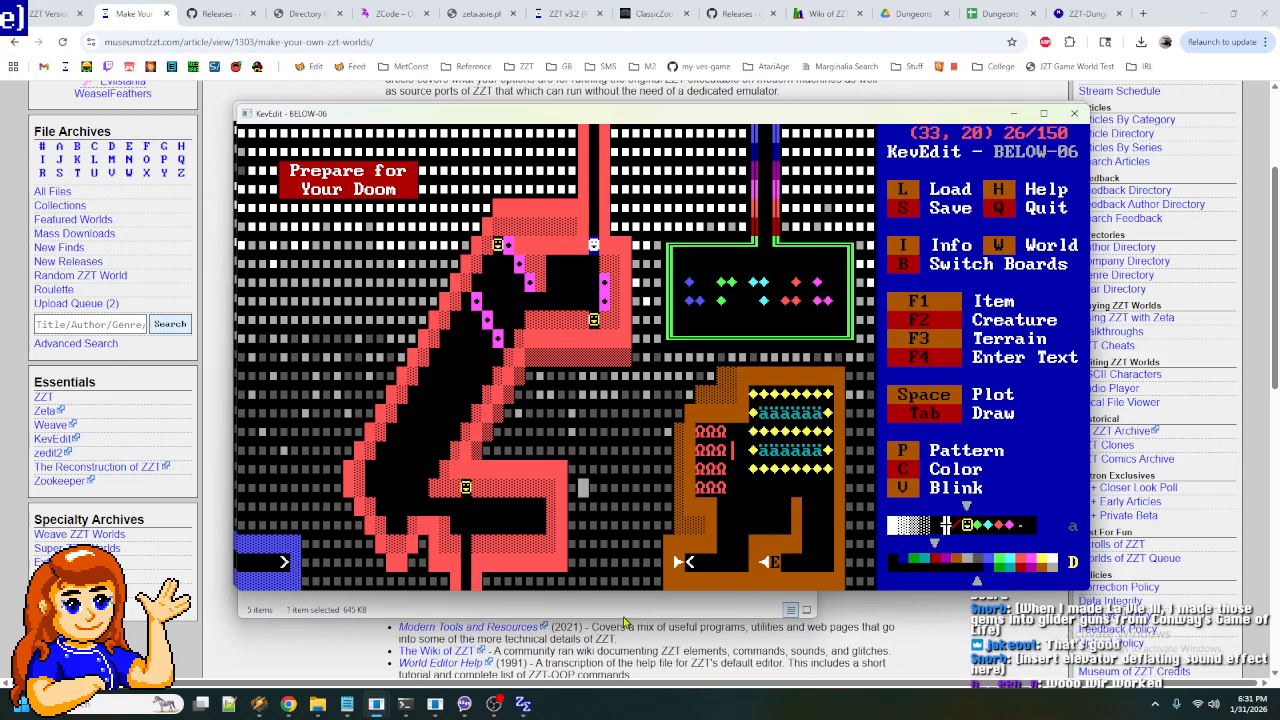
pyautogui.press('Left')
pyautogui.press('Left')
pyautogui.press('Left')
pyautogui.press('Left')
pyautogui.press('Left')
pyautogui.press('Left')
pyautogui.press('Left')
pyautogui.press('Left')
pyautogui.press('Left')
pyautogui.press('space')
pyautogui.press('Down')
pyautogui.press('Down')
pyautogui.press('Left')
pyautogui.press('Left')
pyautogui.press('Left')
pyautogui.press('Left')
pyautogui.press('Left')
pyautogui.press('Right')
# - Delete the old yellow object at (22, 20) in the wall above the lower passage
pyautogui.press('Up')
pyautogui.press('Up')
pyautogui.press('Right')
pyautogui.press('Right')
pyautogui.press('Right')
pyautogui.press('Right')
pyautogui.press('Delete')
pyautogui.press('Left')
# - Delete the yellow object at (34, 11) and the two purple objects at (35, 10) and (35, 9)
pyautogui.press('Right')
pyautogui.press('Right')
pyautogui.press('Right')
pyautogui.press('Right')
pyautogui.press('Right')
pyautogui.press('Right')
pyautogui.press('Right')
pyautogui.press('Right')
pyautogui.press('Right')
pyautogui.press('Right')
pyautogui.press('Right')
pyautogui.press('Right')
pyautogui.press('Up')
pyautogui.press('Up')
pyautogui.press('Up')
pyautogui.press('Up')
pyautogui.press('Up')
pyautogui.press('Up')
pyautogui.press('Up')
pyautogui.press('Up')
pyautogui.press('Up')
pyautogui.press('Right')
pyautogui.press('Delete')
pyautogui.press('Right')
pyautogui.press('Up')
pyautogui.press('Delete')
pyautogui.press('Up')
pyautogui.press('Delete')
# - Pick up the dark red shading at (29, 13) and plot it beside the upper purple objects, from (27, 6) to (28, 8)
pyautogui.press('Left')
pyautogui.press('Up')
pyautogui.press('Left')
pyautogui.press('Up')
pyautogui.press('Left')
pyautogui.press('Left')
pyautogui.press('Left')
pyautogui.press('Left')
pyautogui.press('Down')
pyautogui.press('Down')
pyautogui.press('Down')
pyautogui.press('Down')
pyautogui.press('Down')
pyautogui.press('Down')
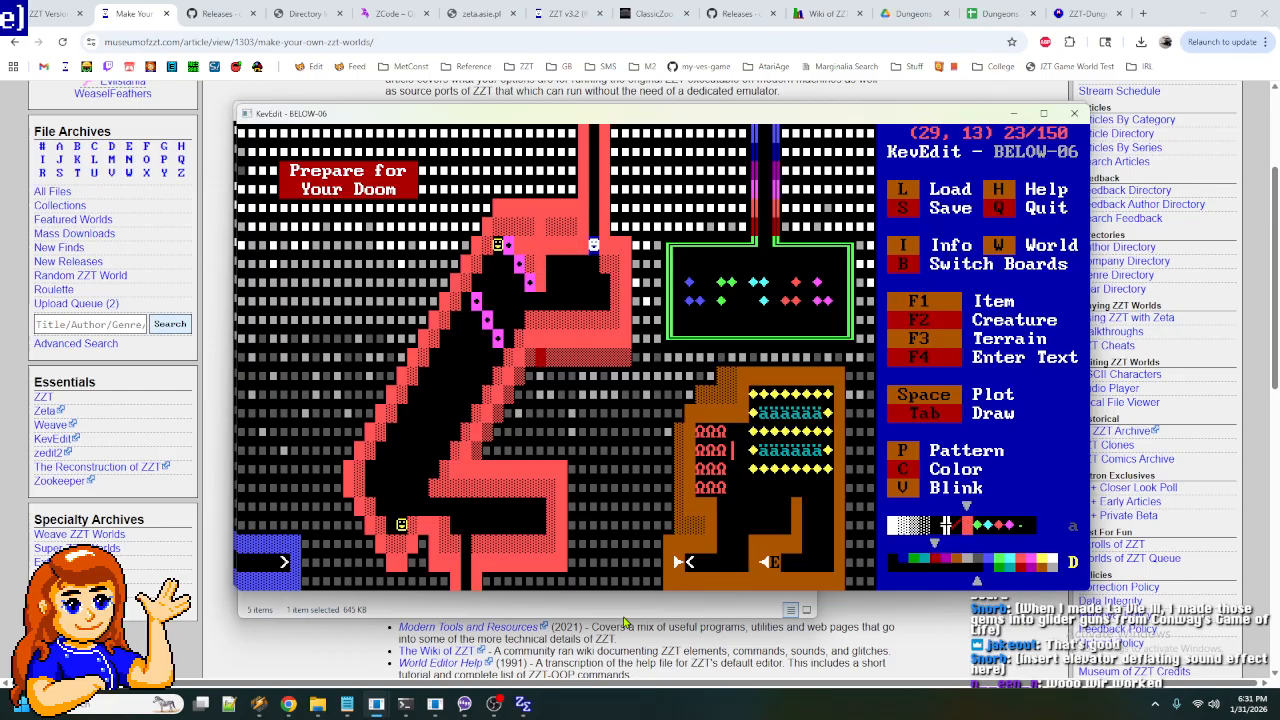
pyautogui.press('Up')
pyautogui.press('Up')
pyautogui.press('Up')
pyautogui.press('Up')
pyautogui.press('Left')
pyautogui.press('Up')
pyautogui.press('Up')
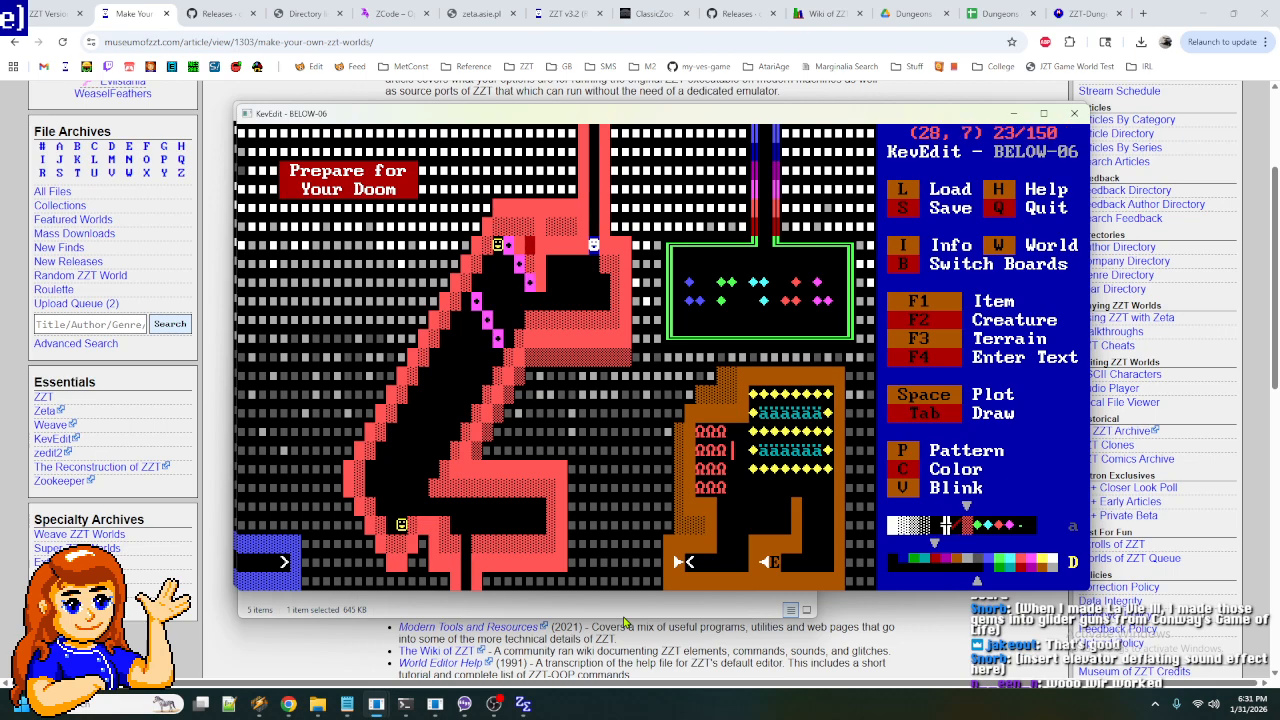
pyautogui.press('Up')
pyautogui.press('Left')
pyautogui.press('Down')
pyautogui.press('Right')
pyautogui.press('Down')
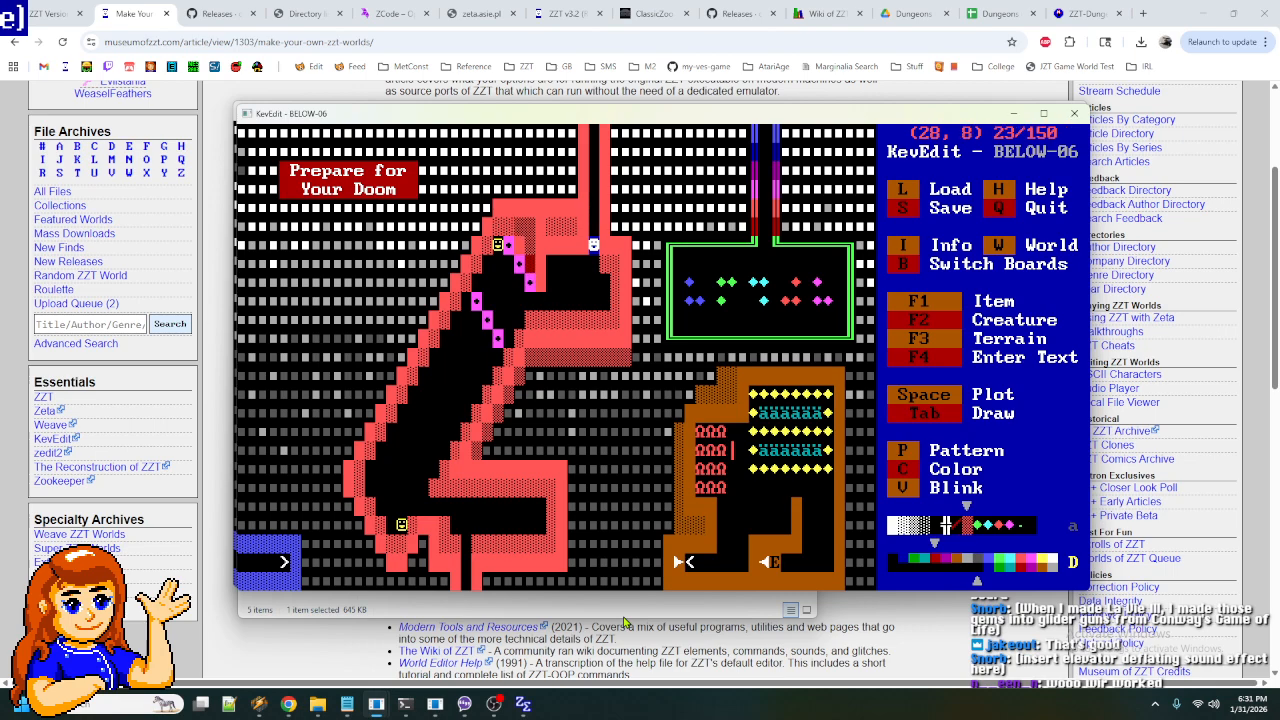
# - Extend the dark red shading east along row 6 of the upper wall to (32, 6)
pyautogui.press('Left')
pyautogui.press('Up')
pyautogui.press('Right')
pyautogui.press('Up')
pyautogui.press('Right')
pyautogui.press('Right')
pyautogui.press('Right')
pyautogui.press('Right')
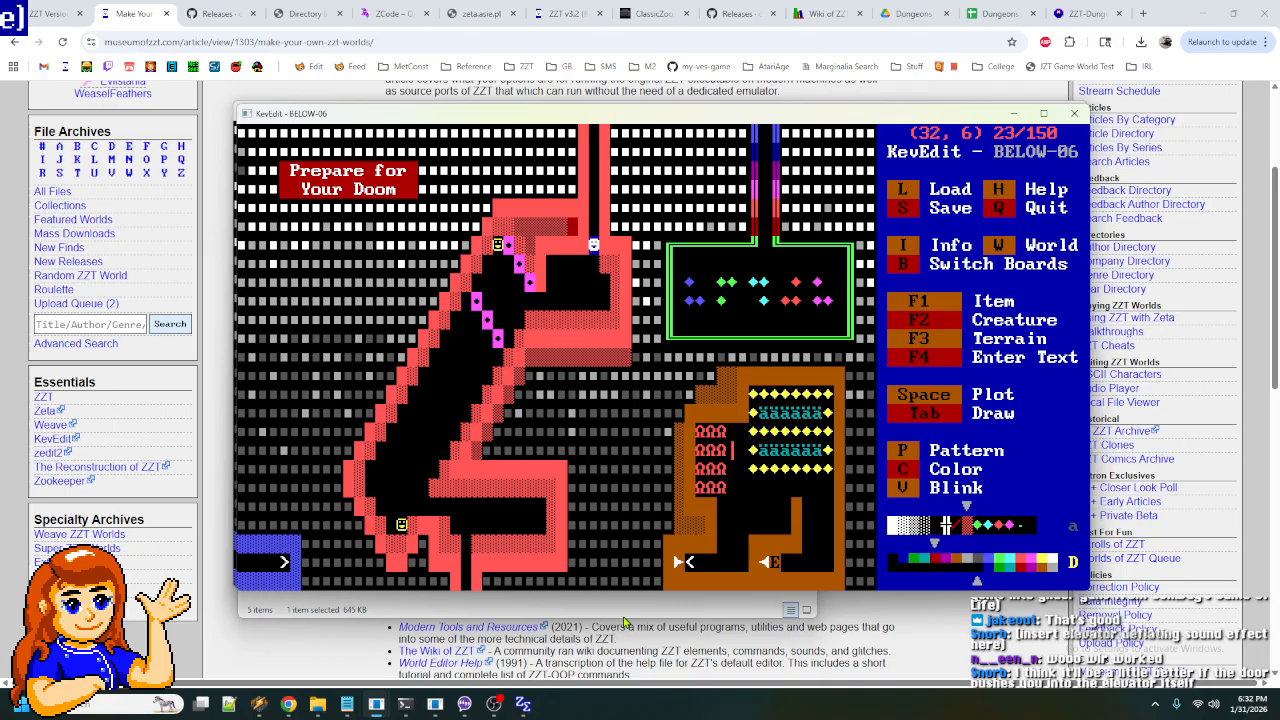
pyautogui.press('Down')
pyautogui.press('Down')
pyautogui.press('Down')
pyautogui.press('Down')
pyautogui.press('Down')
pyautogui.press('Right')
pyautogui.press('Right')
pyautogui.press('Up')
pyautogui.press('Up')
pyautogui.press('Up')
pyautogui.press('Up')
pyautogui.press('Up')
pyautogui.press('Down')
pyautogui.press('Down')
pyautogui.press('Left')
pyautogui.press('Left')
pyautogui.press('Left')
pyautogui.press('Left')
pyautogui.press('Left')
pyautogui.press('Down')
pyautogui.press('Down')
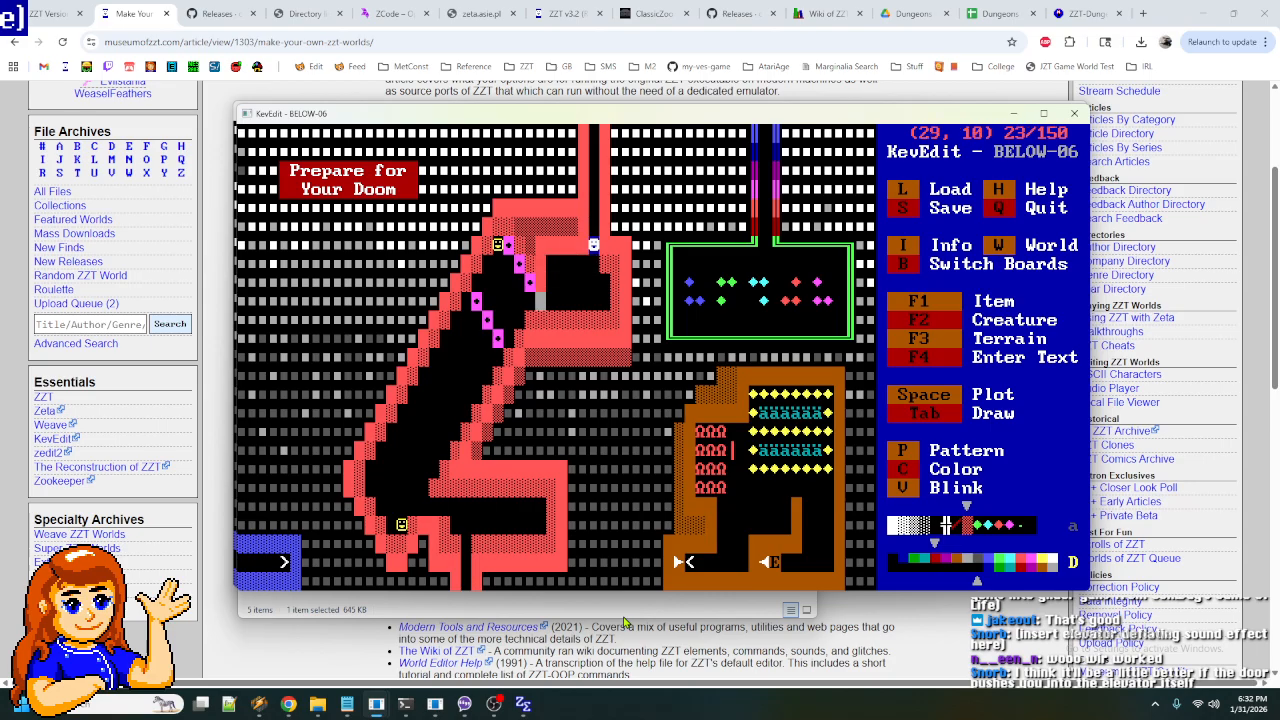
pyautogui.press('Down')
pyautogui.press('Left')
pyautogui.press('Left')
pyautogui.press('Right')
pyautogui.press('Right')
pyautogui.press('Right')
pyautogui.press('Right')
pyautogui.press('Right')
pyautogui.press('Right')
pyautogui.press('Right')
pyautogui.press('Right')
pyautogui.press('Right')
pyautogui.press('Left')
pyautogui.press('Left')
pyautogui.press('Left')
pyautogui.press('Left')
pyautogui.press('Left')
pyautogui.press('Left')
pyautogui.press('Left')
pyautogui.press('Right')
pyautogui.press('Right')
pyautogui.press('Up')
pyautogui.press('Up')
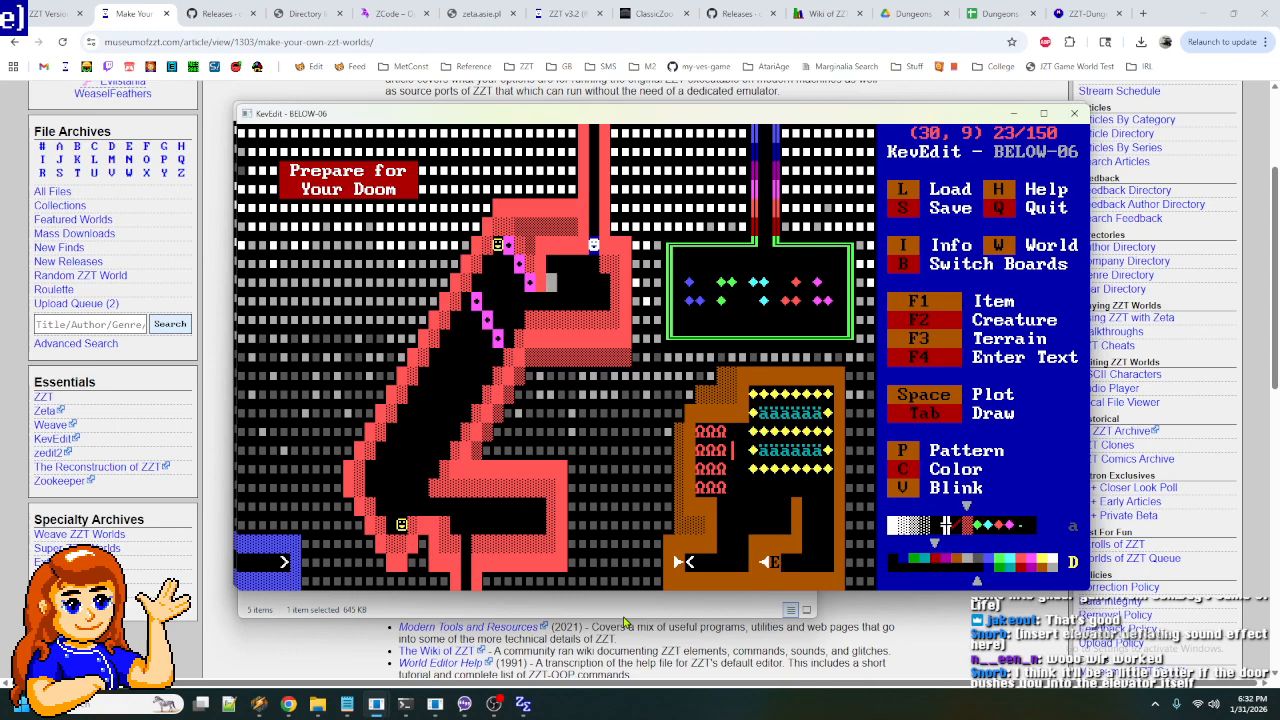
pyautogui.press('Down')
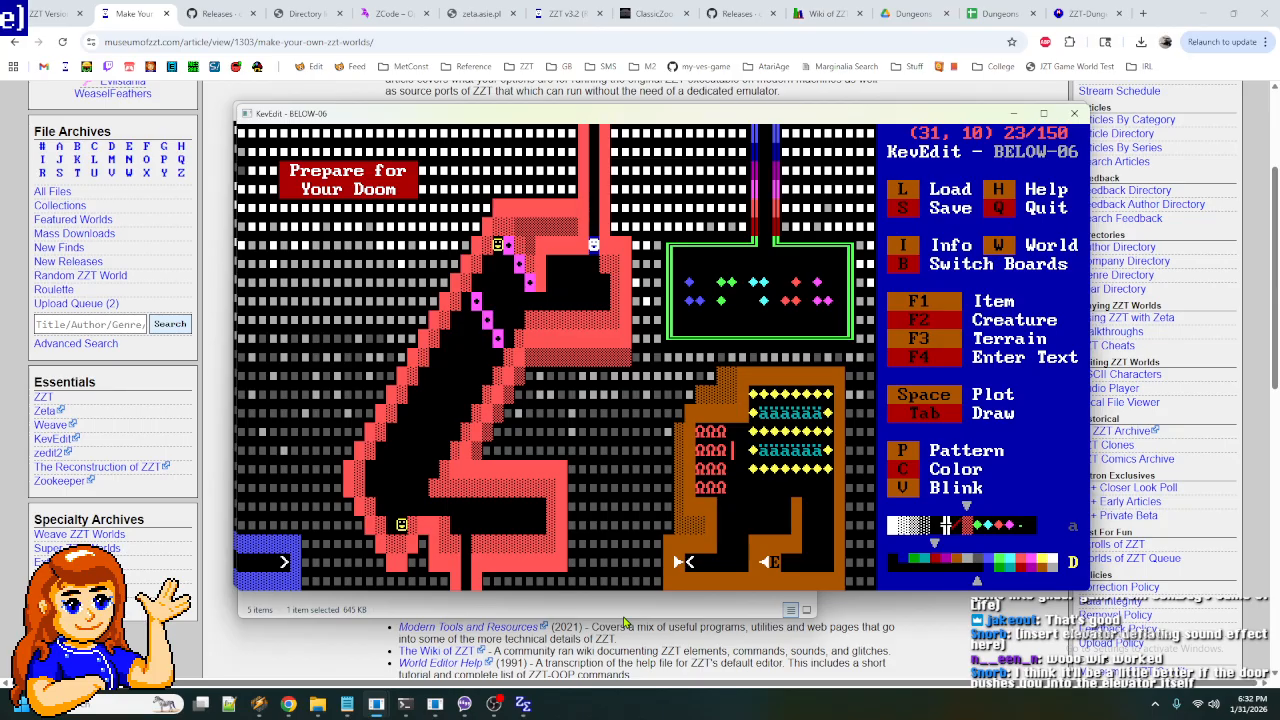
# - Save the edited world under the new file name BELOW-07
pyautogui.press('s')
pyautogui.press('BackSpace')
pyautogui.write('7')
pyautogui.press('Return')
# - Switch to ClassicZoo, end the running game, and start playing the newly saved BELOW-07 world
pyautogui.click(434, 704)
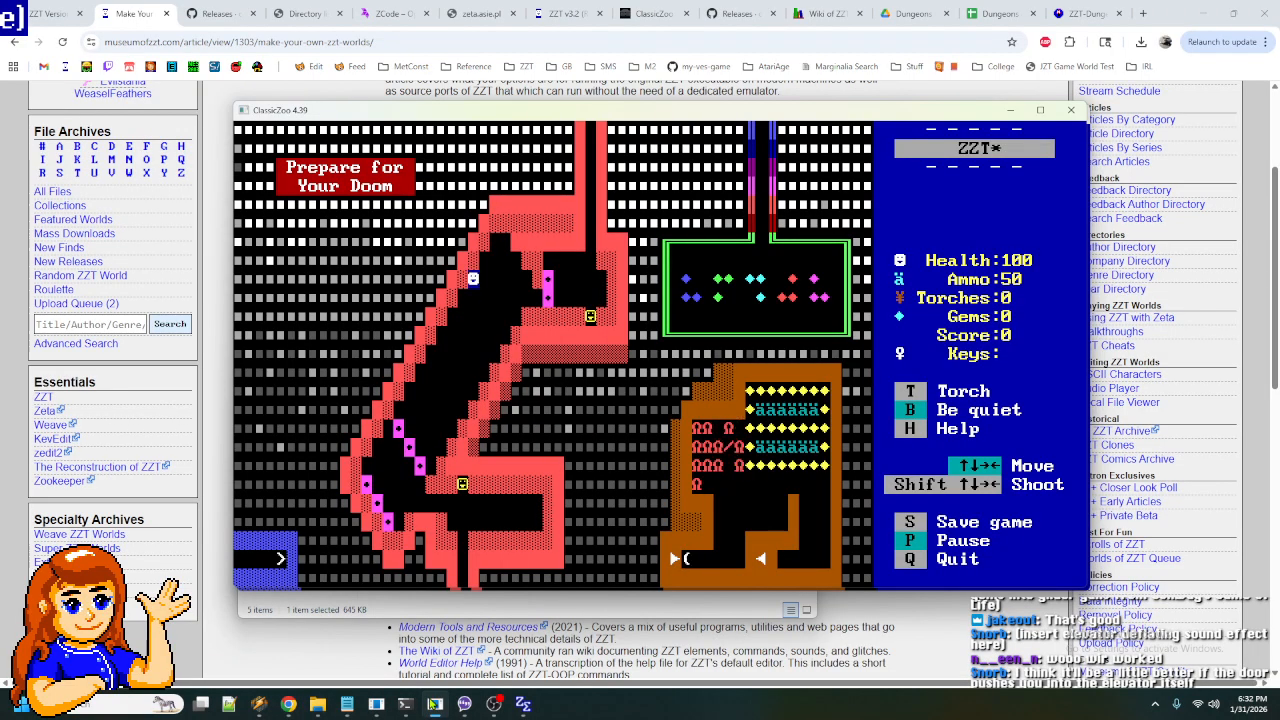
pyautogui.press('q')
pyautogui.press('y')
pyautogui.press('w')
pyautogui.press('Down')
pyautogui.press('Return')
pyautogui.press('p')
# - Test the upper doors by walking the player west through the passage to just below the upper yellow object, and one cell further west
pyautogui.press('Down')
pyautogui.press('Down')
pyautogui.press('Left')
pyautogui.press('Left')
pyautogui.press('Left')
pyautogui.press('Left')
pyautogui.press('Left')
pyautogui.press('Left')
pyautogui.press('Left')
pyautogui.press('Left')
pyautogui.press('Left')
pyautogui.press('Up')
pyautogui.press('Up')
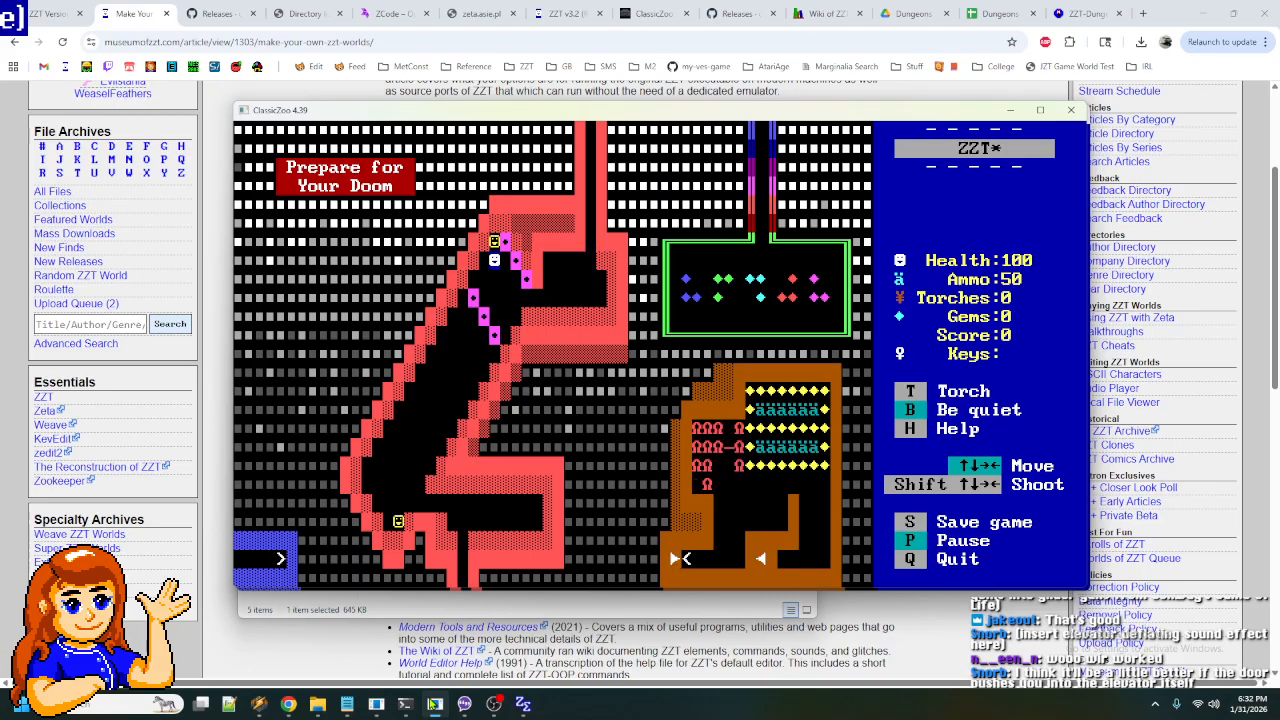
pyautogui.press('Left')
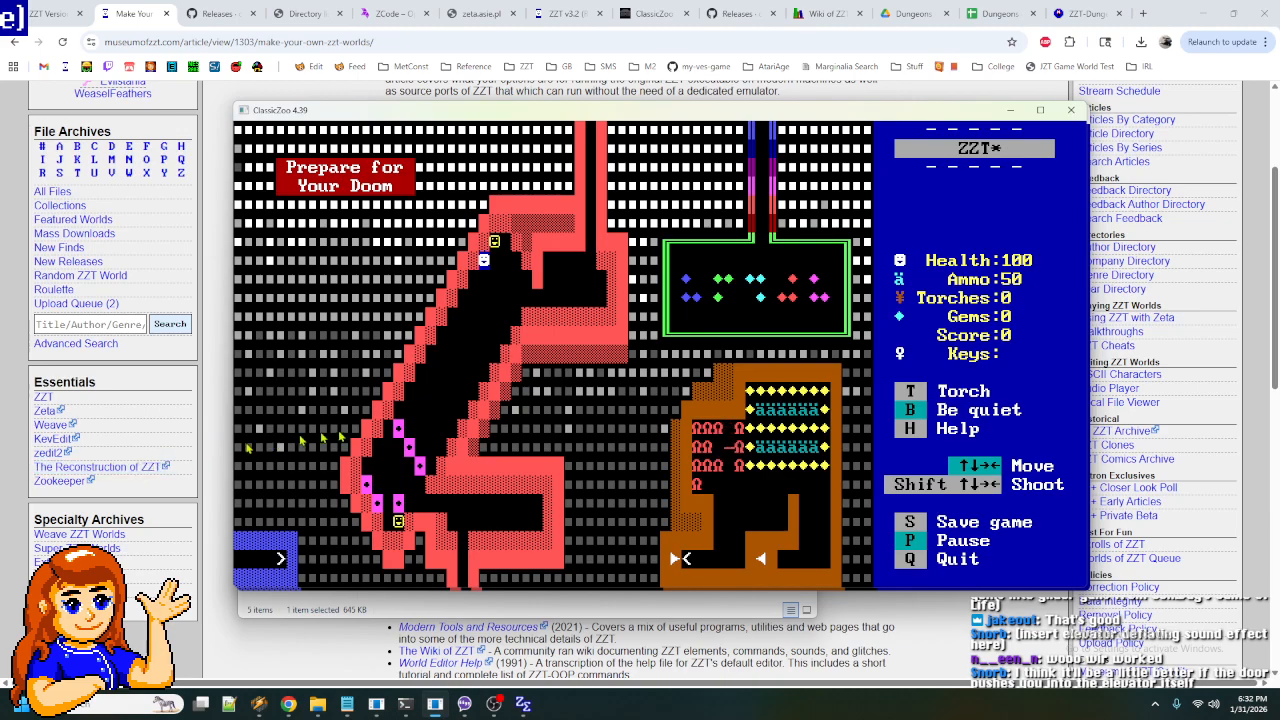
# - Switch back to BELOW-07 in KevEdit and examine the diagonal passage from the upper yellow object down to the lower passage
pyautogui.moveTo(435, 704)
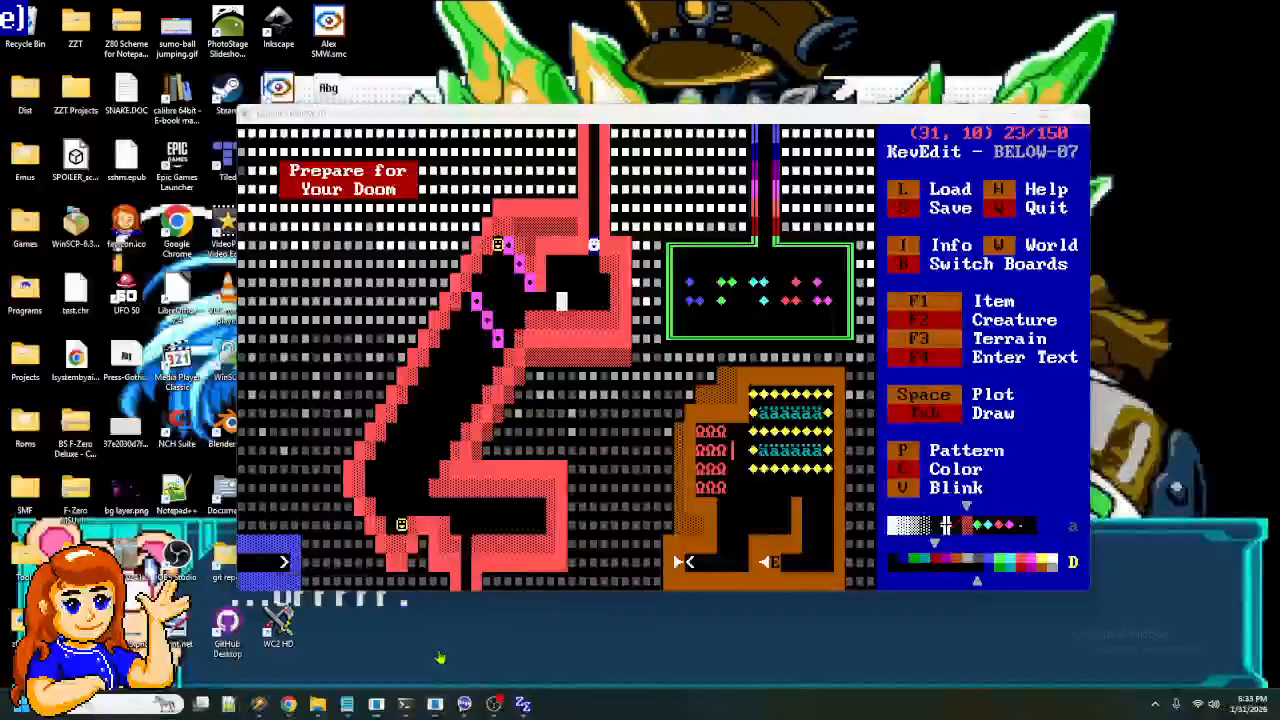
pyautogui.click(447, 651)
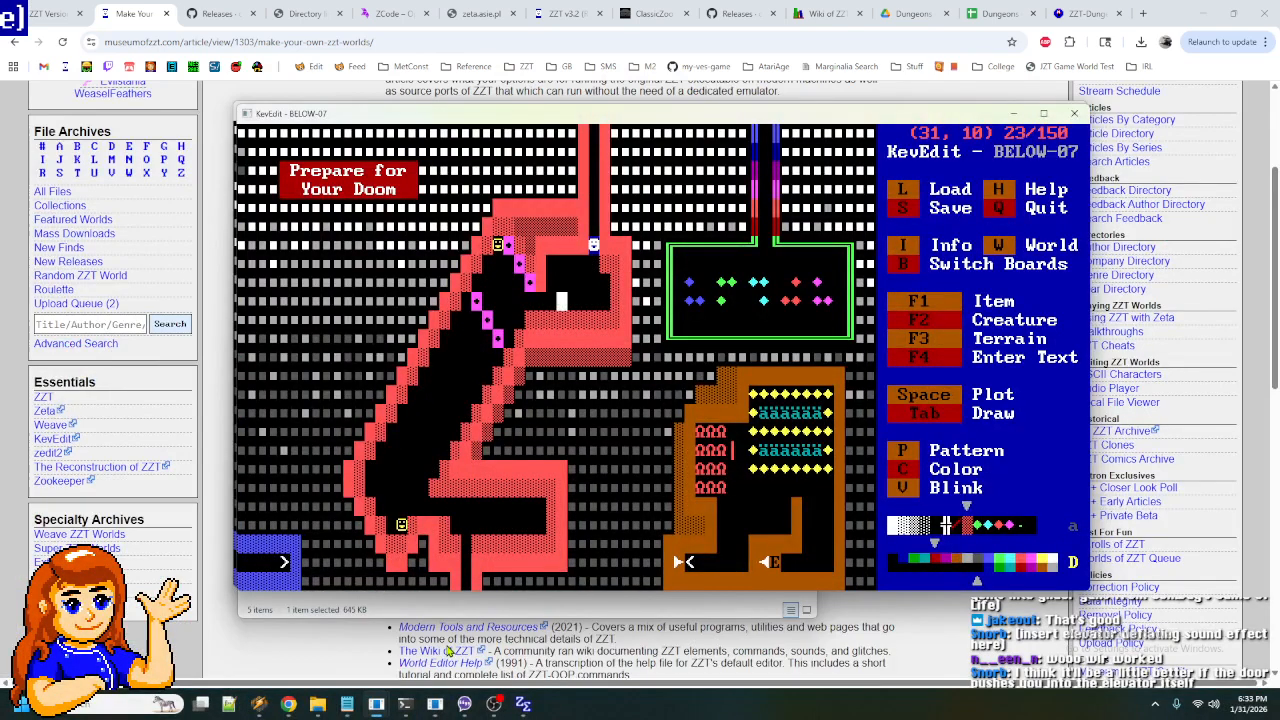
pyautogui.press('Left')
pyautogui.press('Left')
pyautogui.press('Left')
pyautogui.press('Left')
pyautogui.press('Left')
pyautogui.press('Left')
pyautogui.press('Left')
pyautogui.press('Left')
pyautogui.press('Up')
pyautogui.press('Up')
pyautogui.press('Up')
pyautogui.press('Right')
pyautogui.press('Right')
pyautogui.press('Right')
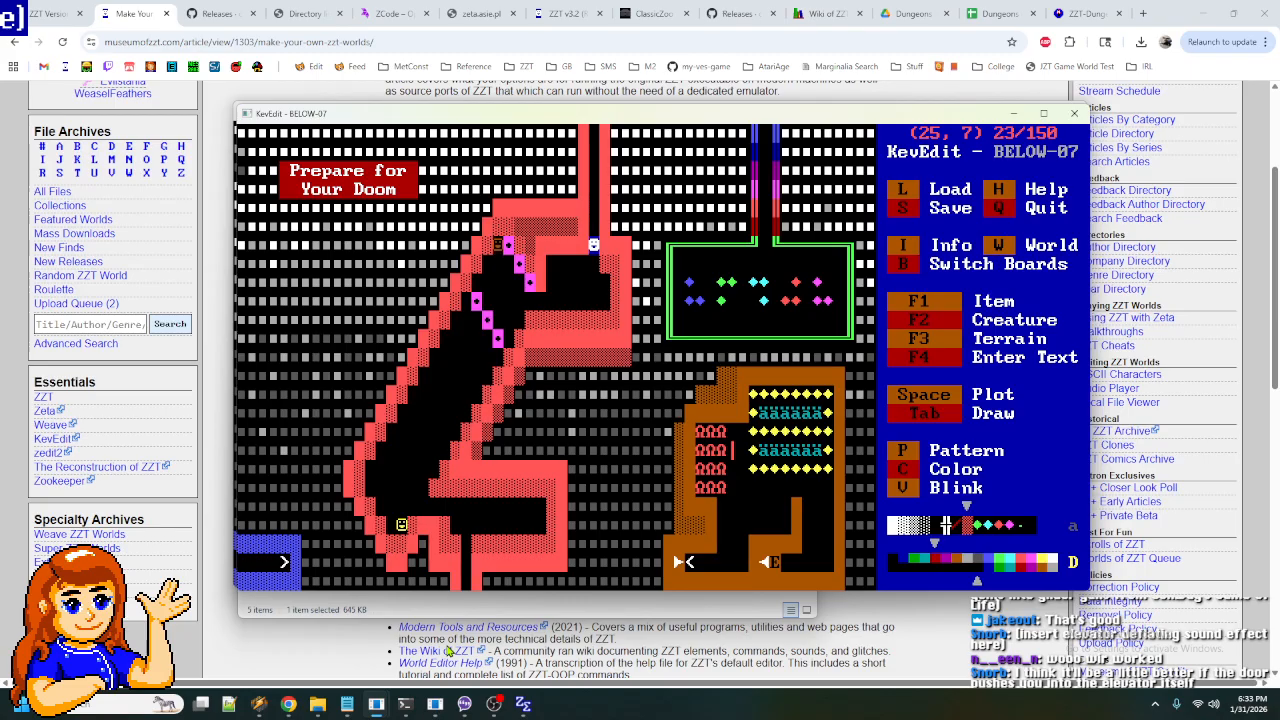
pyautogui.press('Down')
pyautogui.press('Left')
pyautogui.press('Up')
pyautogui.press('Right')
pyautogui.press('Left')
pyautogui.press('Down')
pyautogui.press('Left')
pyautogui.press('Down')
pyautogui.press('Left')
pyautogui.press('Down')
pyautogui.press('Left')
pyautogui.press('Down')
pyautogui.press('Down')
pyautogui.press('Left')
pyautogui.press('Down')
pyautogui.press('Left')
pyautogui.press('Down')
pyautogui.press('Down')
pyautogui.press('Left')
pyautogui.press('Left')
pyautogui.press('Left')
pyautogui.press('Down')
pyautogui.press('Left')
pyautogui.press('Down')
pyautogui.press('Left')
pyautogui.press('Down')
pyautogui.press('Left')
pyautogui.press('Down')
pyautogui.press('Right')
pyautogui.press('Up')
pyautogui.press('Right')
pyautogui.press('Right')
pyautogui.press('Right')
pyautogui.press('Right')
pyautogui.press('Right')
pyautogui.press('Right')
pyautogui.press('Right')
pyautogui.press('Right')
pyautogui.press('Up')
pyautogui.press('Up')
pyautogui.press('Up')
pyautogui.press('Up')
pyautogui.press('Up')
pyautogui.press('Up')
pyautogui.press('Up')
pyautogui.press('Up')
pyautogui.press('Up')
pyautogui.press('Right')
pyautogui.press('Down')
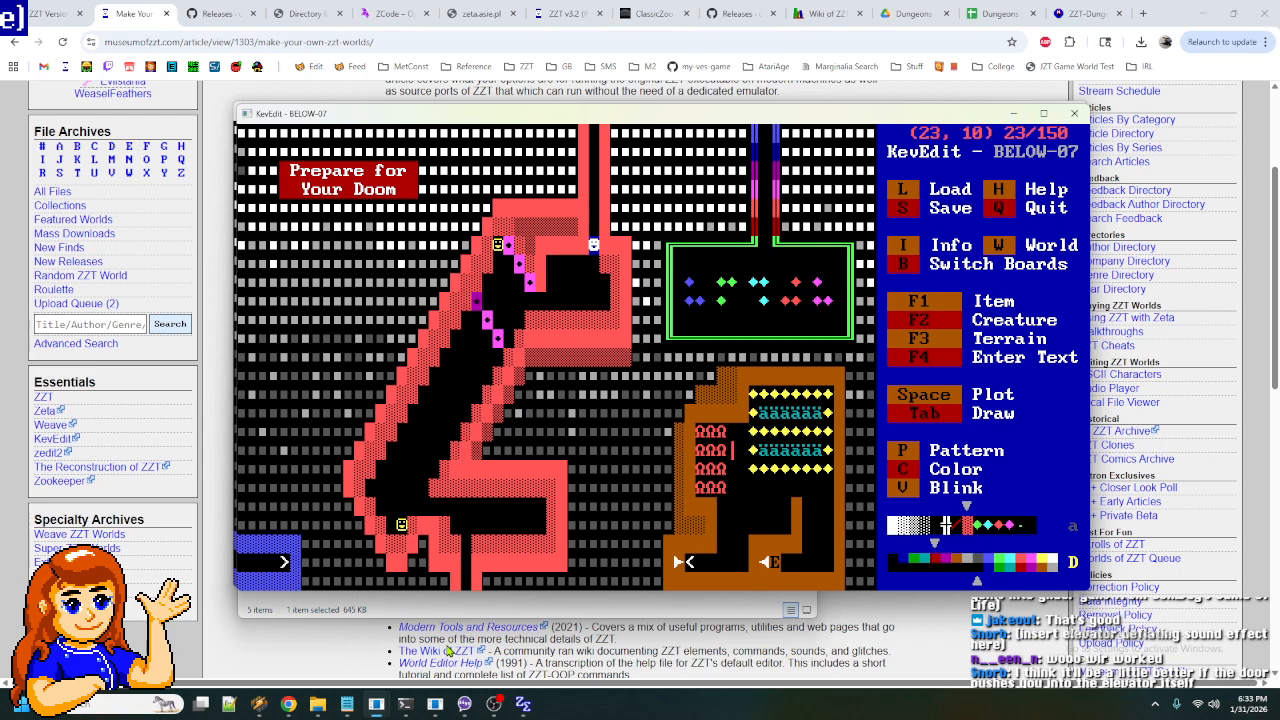
pyautogui.press('Right')
pyautogui.press('Down')
# - Move the lower yellow object from (16, 22) down one cell to (16, 23), deleting the original
pyautogui.press('Left')
pyautogui.press('Left')
pyautogui.press('Down')
pyautogui.press('Down')
pyautogui.press('Down')
pyautogui.press('Down')
pyautogui.press('Down')
pyautogui.press('Down')
pyautogui.press('Down')
pyautogui.press('Down')
pyautogui.press('Down')
pyautogui.press('Down')
pyautogui.press('Left')
pyautogui.press('Left')
pyautogui.press('Left')
pyautogui.press('Left')
pyautogui.press('Left')
pyautogui.press('Left')
pyautogui.press('Left')
pyautogui.press('Left')
pyautogui.press('Left')
pyautogui.press('Down')
pyautogui.press('Left')
pyautogui.press('Left')
pyautogui.press('Left')
pyautogui.press('Down')
pyautogui.press('space')
pyautogui.press('Up')
pyautogui.press('Delete')
pyautogui.press('Up')
# - Save the world as BELOW-07 again, overwriting the existing file
pyautogui.press('s')
pyautogui.press('Return')
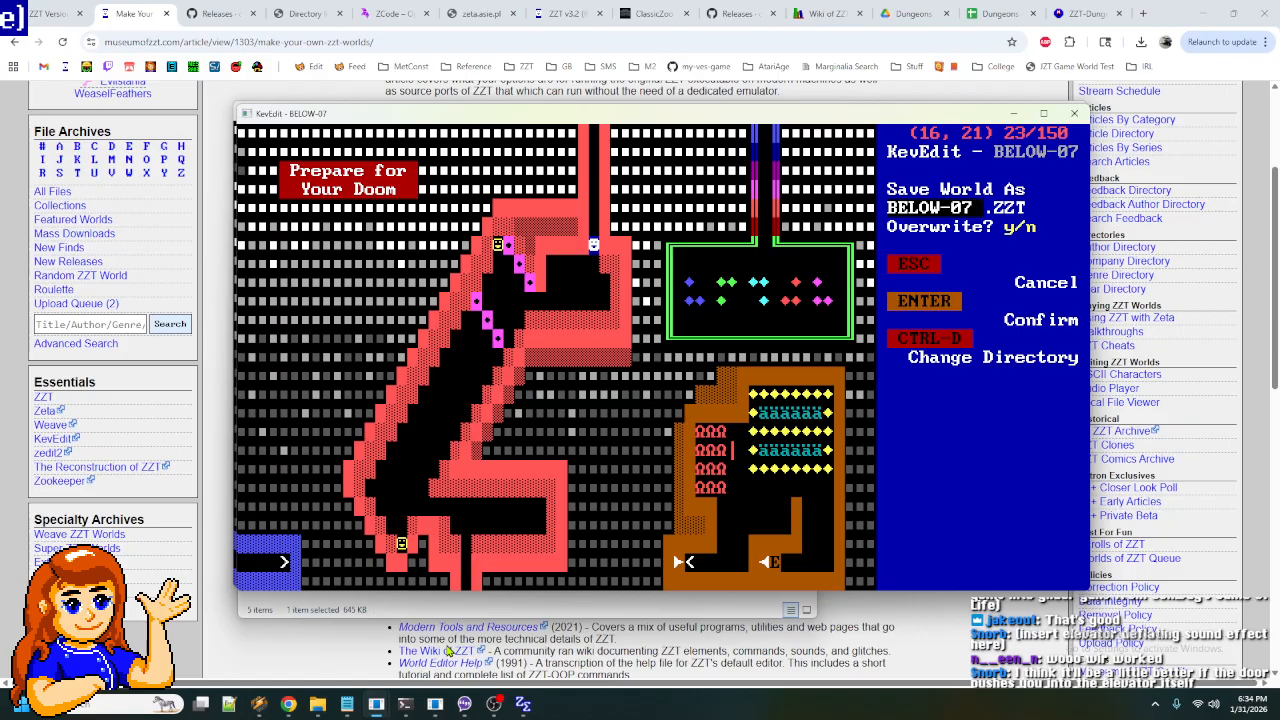
pyautogui.press('y')
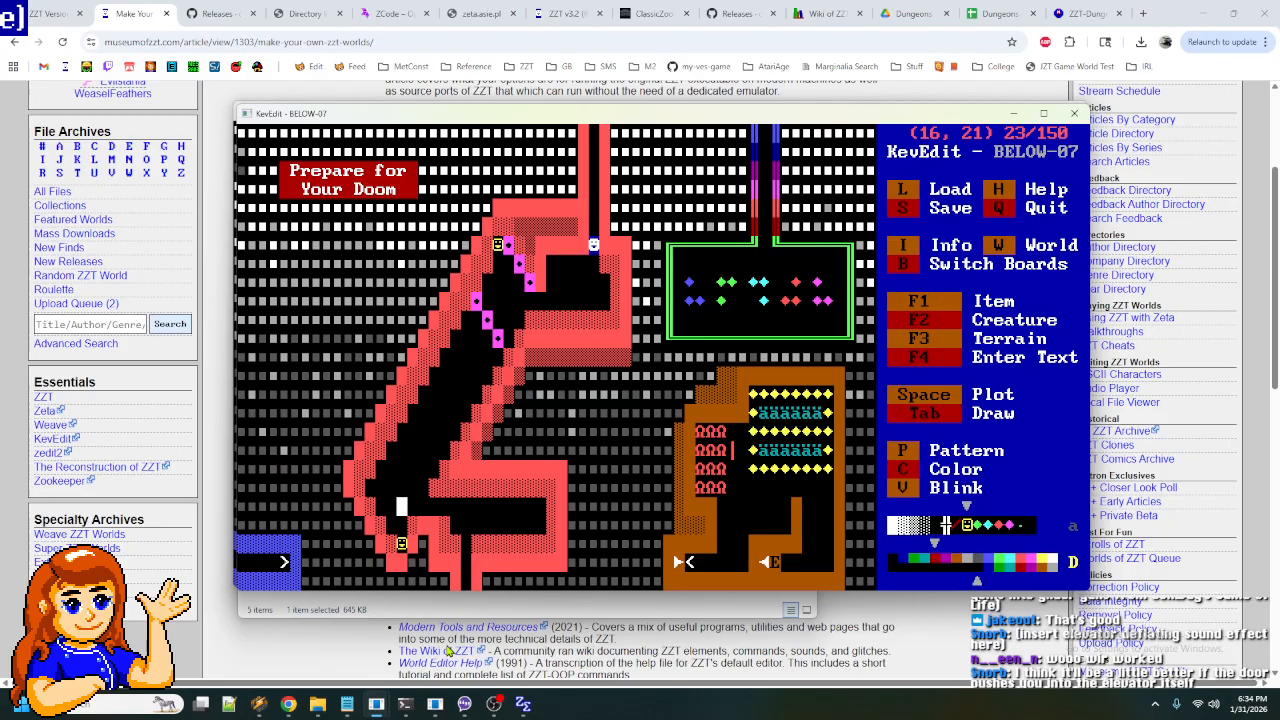
# - Switch to ClassicZoo, end the running game and start playing BELOW-07 again
pyautogui.click(435, 705)
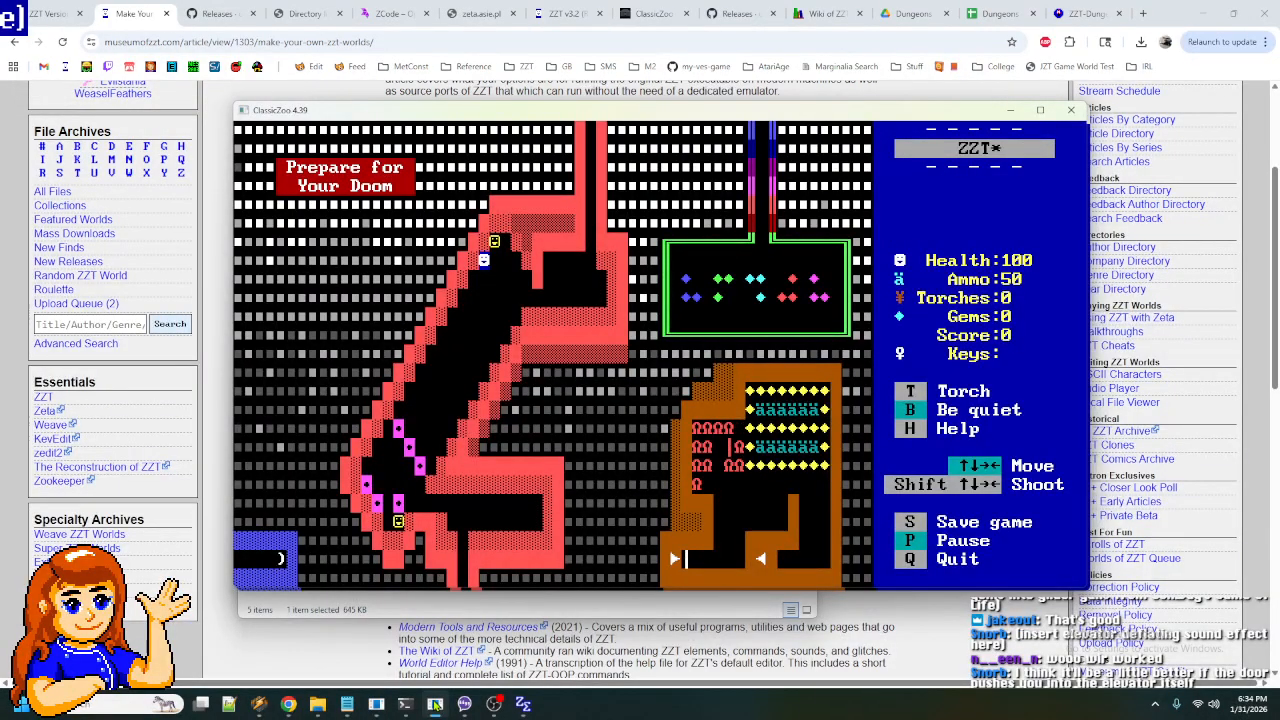
pyautogui.press('q')
pyautogui.press('y')
pyautogui.press('p')
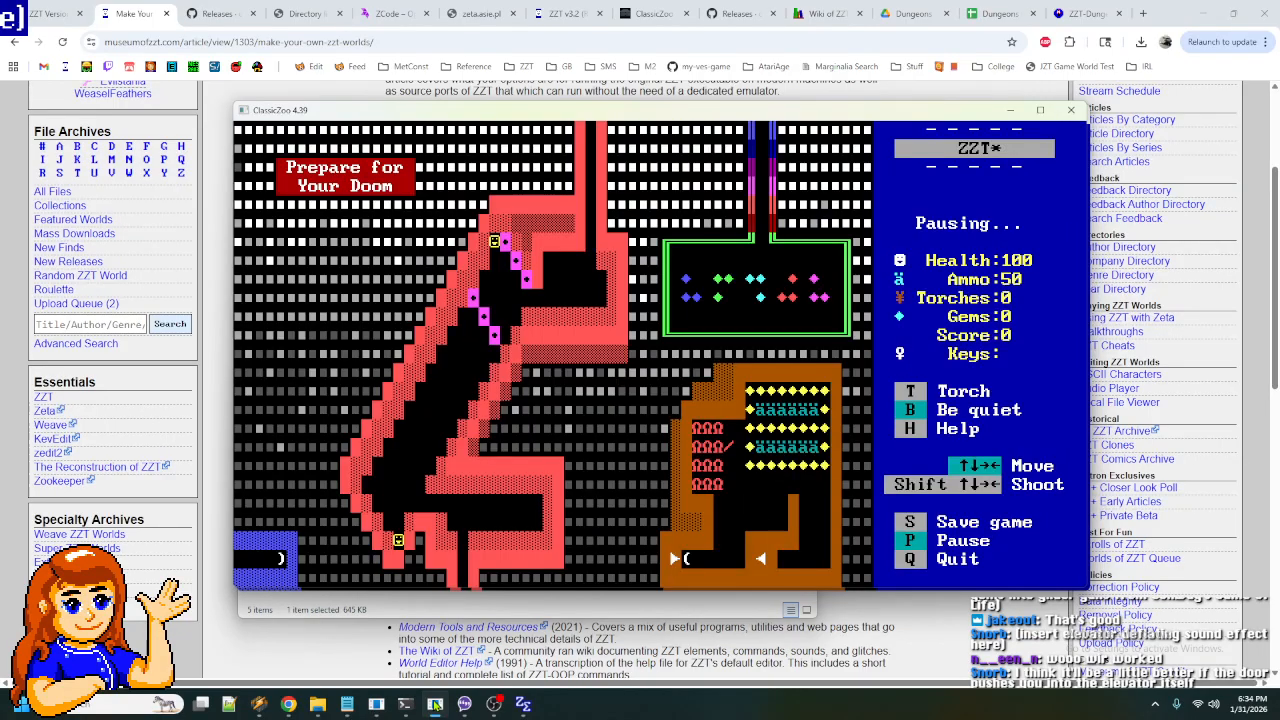
# - Test the moving purple objects by walking the player down the diagonal shaft to the cell above the lower yellow object and back out east
pyautogui.press('Down')
pyautogui.press('Down')
pyautogui.press('Left')
pyautogui.press('Left')
pyautogui.press('Left')
pyautogui.press('Left')
pyautogui.press('Left')
pyautogui.press('Left')
pyautogui.press('Left')
pyautogui.press('Up')
pyautogui.press('Left')
pyautogui.press('Up')
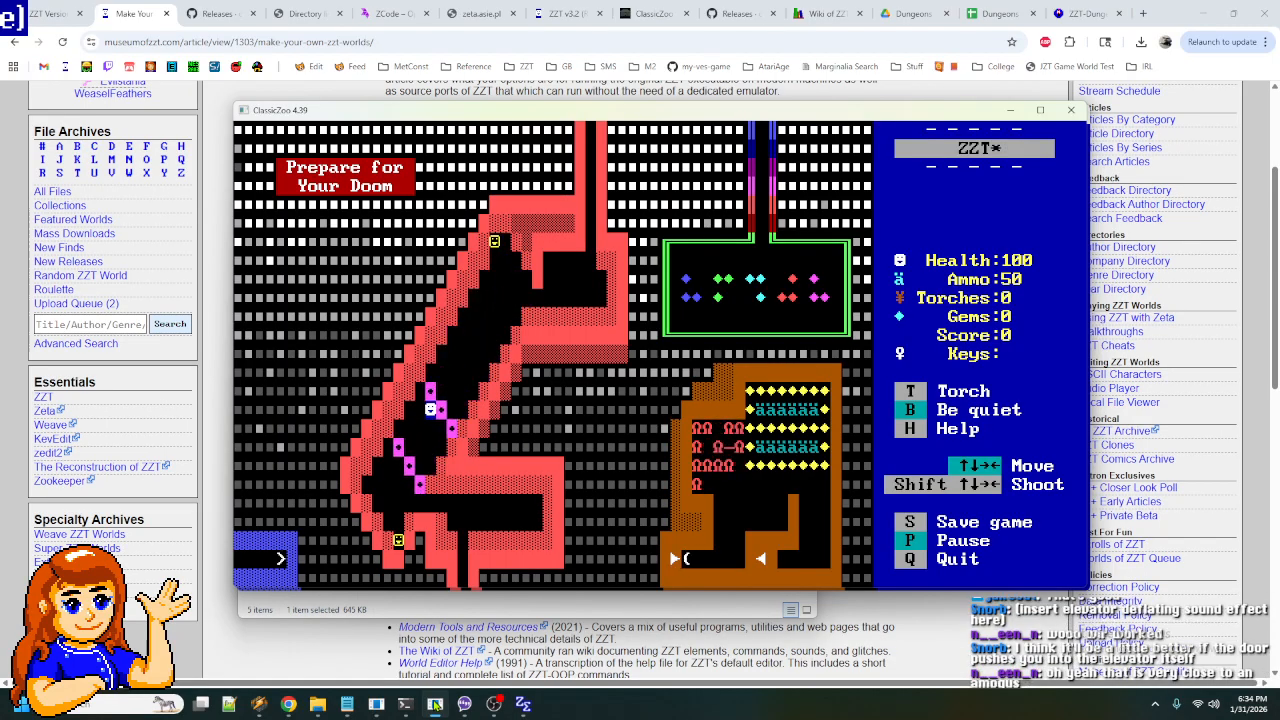
pyautogui.press('Down')
pyautogui.press('Down')
pyautogui.press('Down')
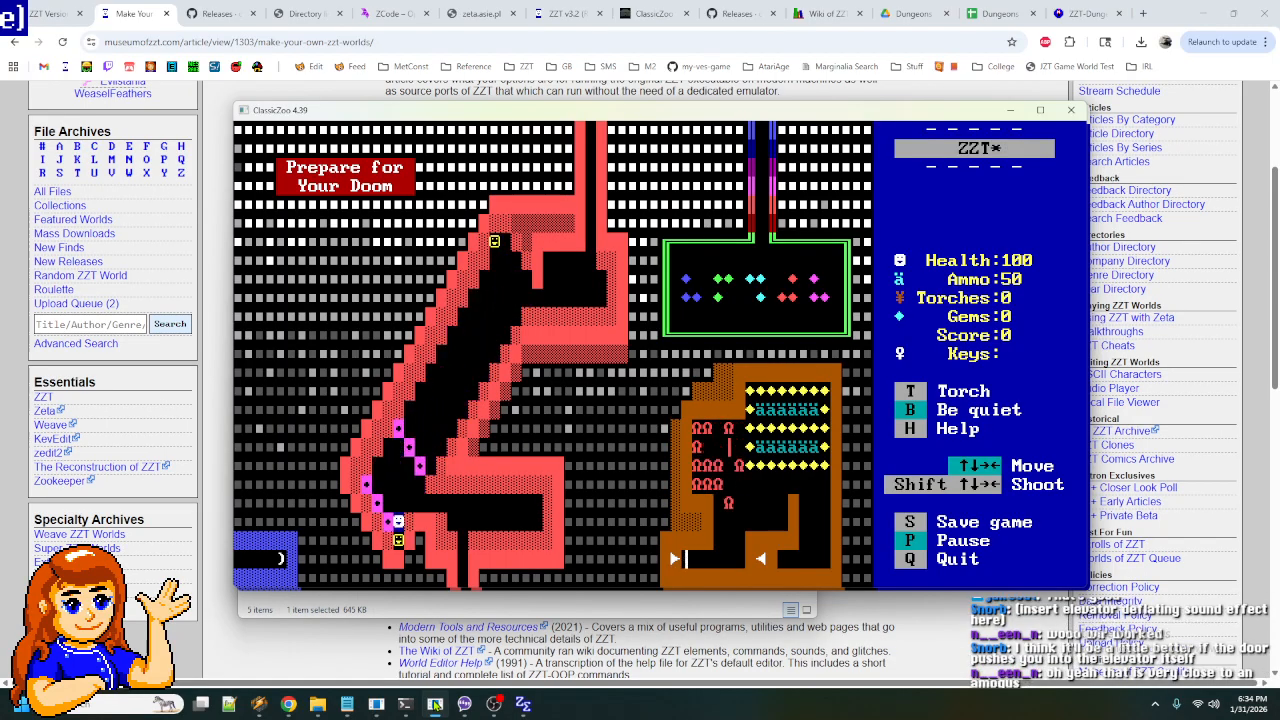
pyautogui.press('Right')
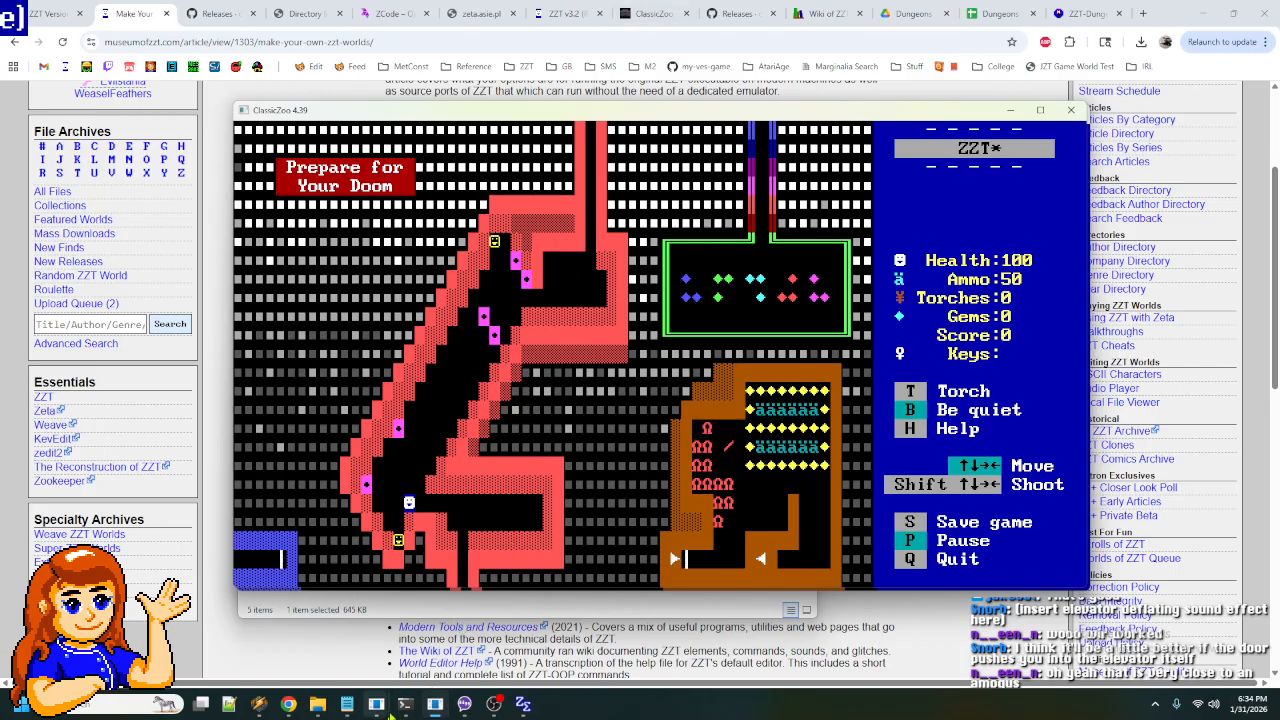
# - Switch to the KevEdit window with BELOW-07 and open the program of the uppermost purple object at (26, 7)
pyautogui.moveTo(376, 704)
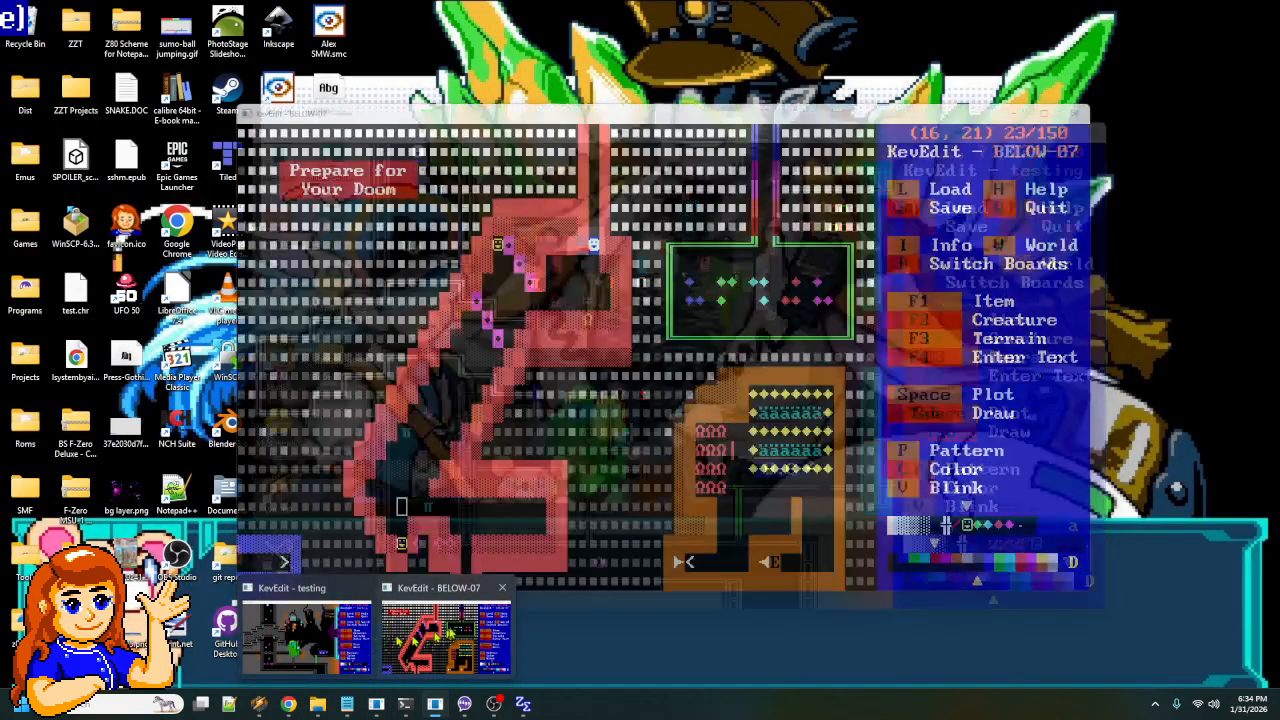
pyautogui.click(453, 634)
pyautogui.press('Up')
pyautogui.press('Up')
pyautogui.press('Up')
pyautogui.press('Up')
pyautogui.press('Up')
pyautogui.press('Up')
pyautogui.press('Up')
pyautogui.press('Up')
pyautogui.press('Up')
pyautogui.press('Up')
pyautogui.press('Up')
pyautogui.press('Up')
pyautogui.press('Up')
pyautogui.press('Up')
pyautogui.press('Up')
pyautogui.press('Up')
pyautogui.press('Up')
pyautogui.press('Right')
pyautogui.press('Right')
pyautogui.press('Right')
pyautogui.press('Right')
pyautogui.press('Right')
pyautogui.press('Right')
pyautogui.press('Right')
pyautogui.press('Right')
pyautogui.press('Right')
pyautogui.press('Right')
pyautogui.press('Right')
pyautogui.press('Right')
pyautogui.press('Right')
pyautogui.press('Right')
pyautogui.press('Right')
pyautogui.press('Right')
pyautogui.press('Right')
pyautogui.press('Right')
pyautogui.press('Down')
pyautogui.press('Down')
pyautogui.press('Left')
pyautogui.press('Left')
pyautogui.press('Left')
pyautogui.press('Left')
pyautogui.press('Left')
pyautogui.press('Left')
pyautogui.press('Left')
pyautogui.press('Left')
pyautogui.press('Down')
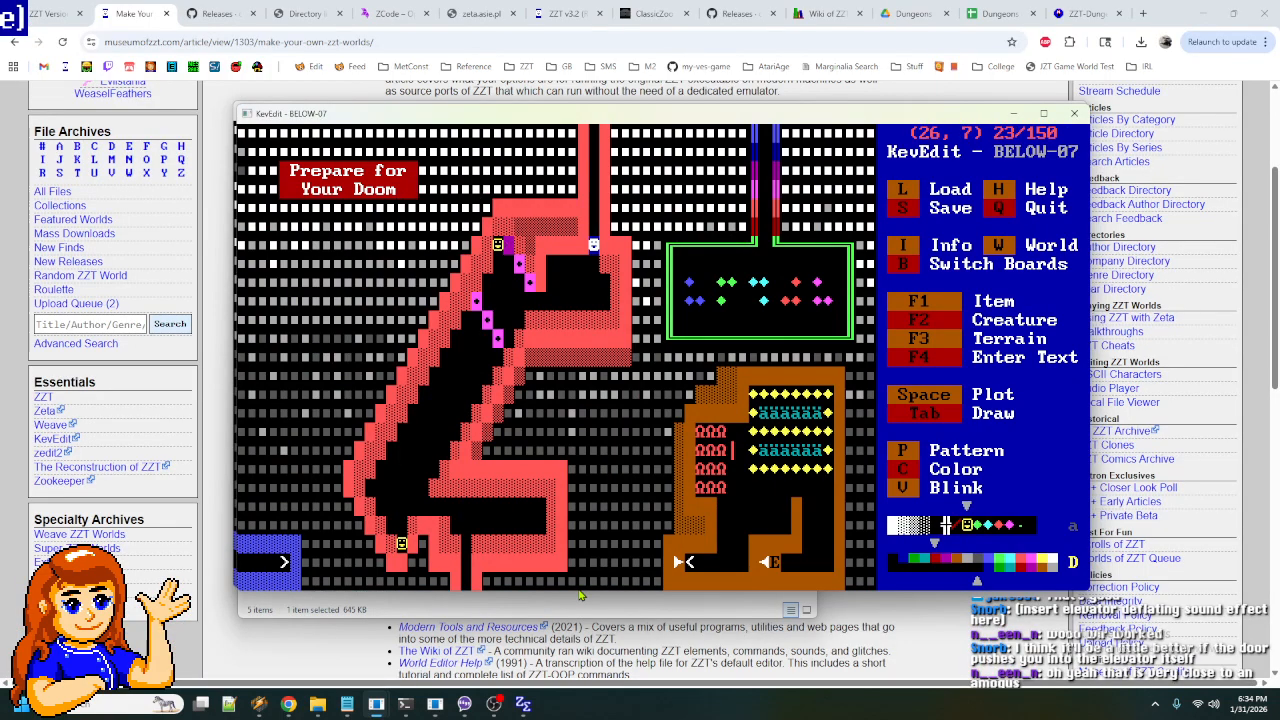
pyautogui.press('Return')
pyautogui.press('Return')
# - Change both active movement lines under the :don label to /e/n/e/n/e/n/e/n/e/n and close the object's program
pyautogui.press('Down')
pyautogui.press('Down')
pyautogui.press('Down')
pyautogui.press('Down')
pyautogui.press('Down')
pyautogui.press('Down')
pyautogui.press('Down')
pyautogui.press('Down')
pyautogui.press('Down')
pyautogui.press('Down')
pyautogui.press('Down')
pyautogui.press('Down')
pyautogui.press('Down')
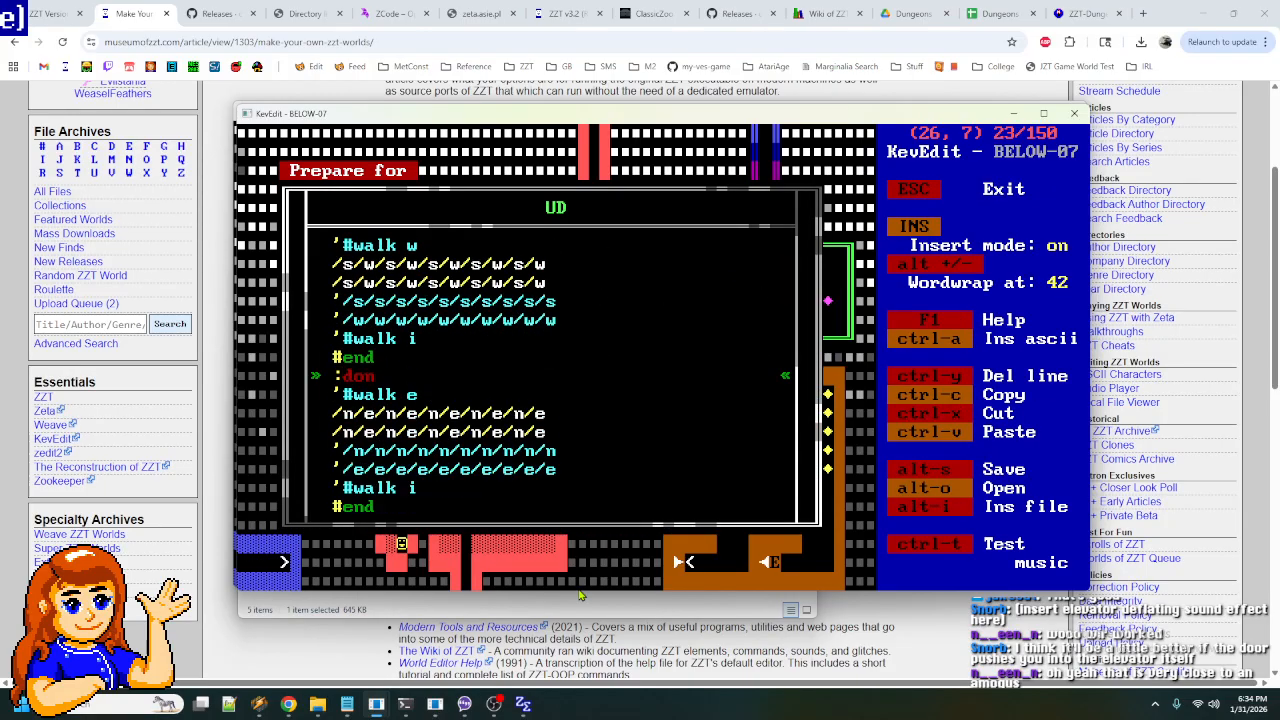
pyautogui.press('Delete')
pyautogui.press('Delete')
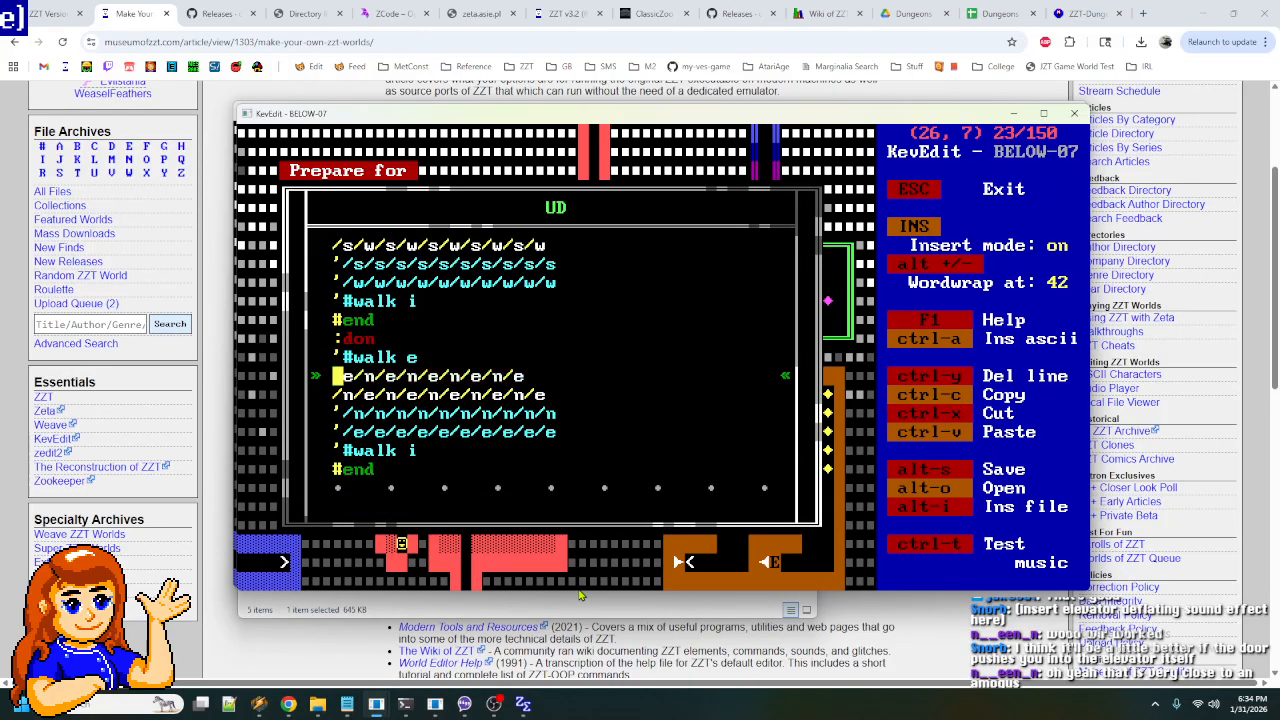
pyautogui.write('/n')
pyautogui.press('Right')
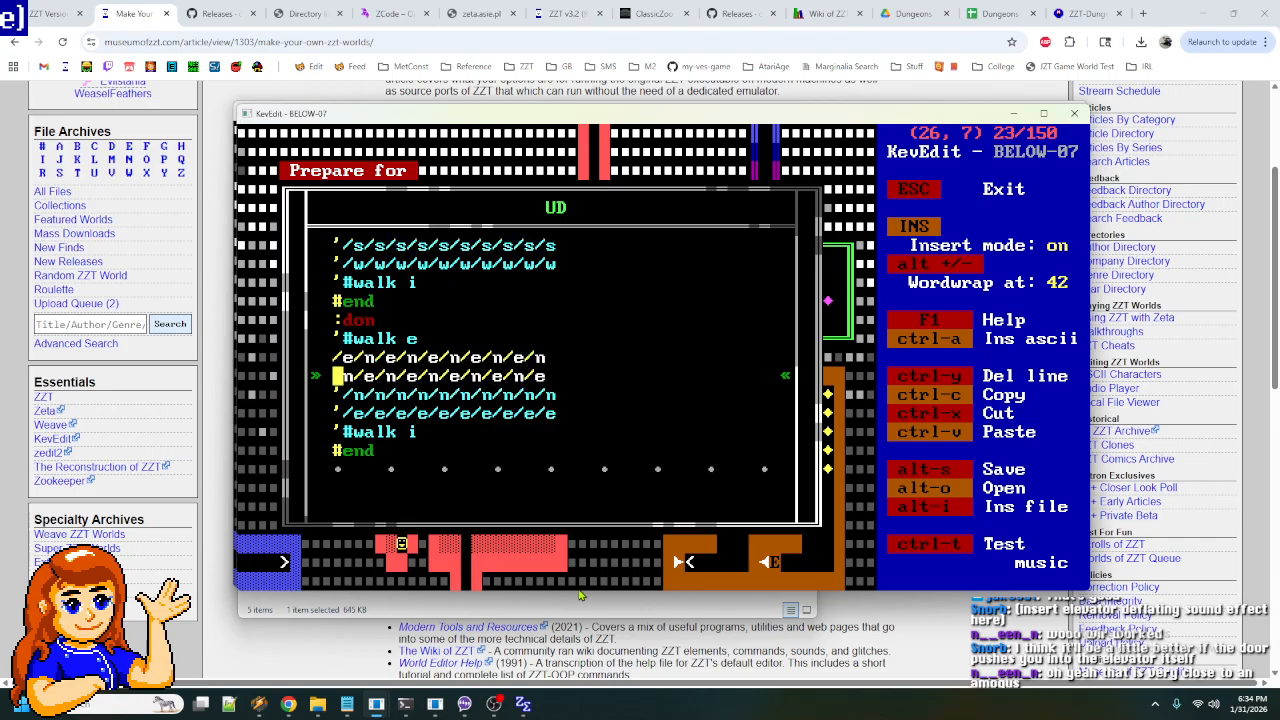
pyautogui.press('Delete')
pyautogui.press('Delete')
pyautogui.write('/n')
pyautogui.press('Escape')
pyautogui.press('Escape')
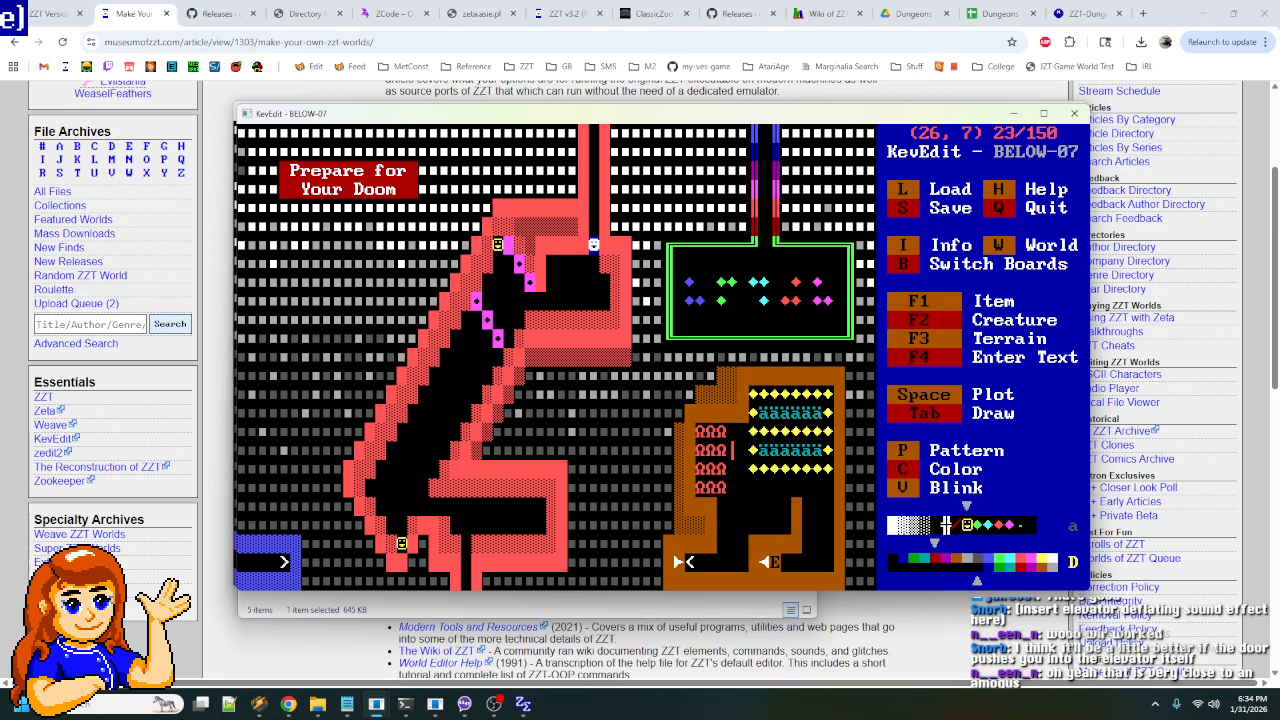
# - Move the lower yellow object from (16, 23) to (17, 22), delete the original, and save the BELOW-07 world
pyautogui.press('Down')
pyautogui.press('Down')
pyautogui.press('Down')
pyautogui.press('Down')
pyautogui.press('Down')
pyautogui.press('Down')
pyautogui.press('Down')
pyautogui.press('Down')
pyautogui.press('Down')
pyautogui.press('Down')
pyautogui.press('Down')
pyautogui.press('Left')
pyautogui.press('Left')
pyautogui.press('Left')
pyautogui.press('Left')
pyautogui.press('Left')
pyautogui.press('Left')
pyautogui.press('Left')
pyautogui.press('Left')
pyautogui.press('Left')
pyautogui.press('Left')
pyautogui.press('Left')
pyautogui.press('Down')
pyautogui.press('Down')
pyautogui.press('Down')
pyautogui.press('Down')
pyautogui.press('Right')
pyautogui.press('Down')
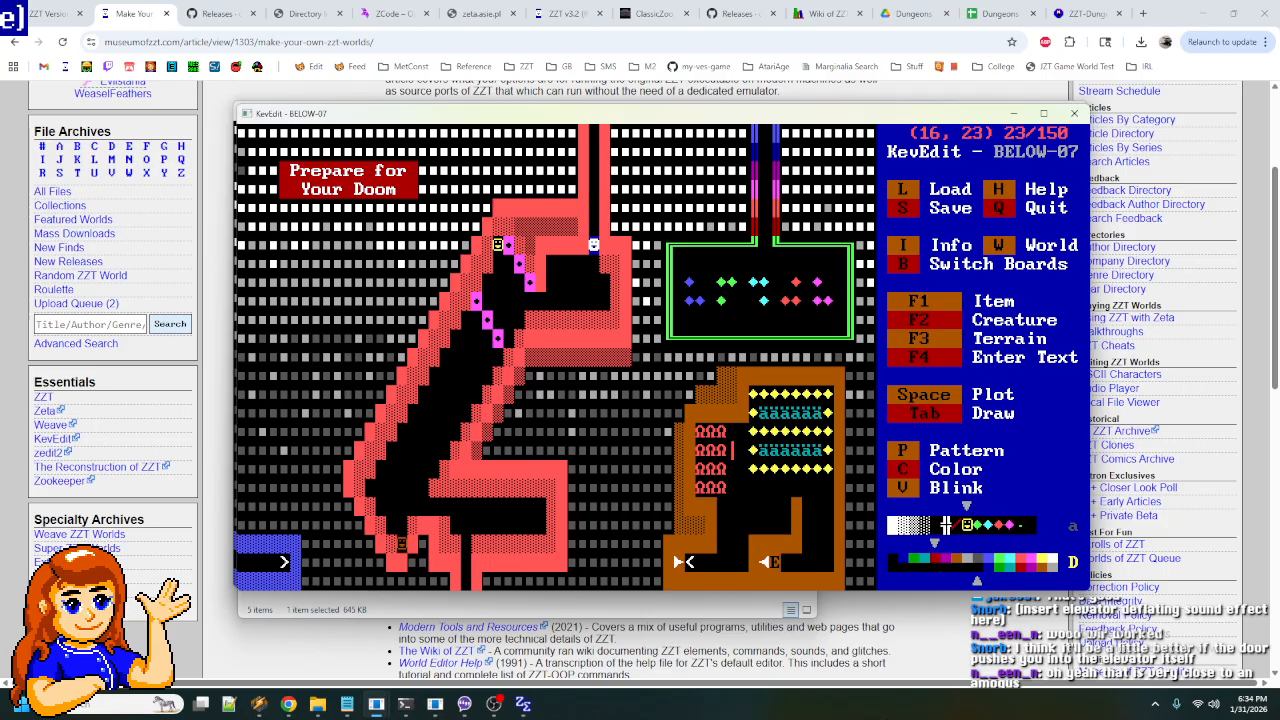
pyautogui.press('space')
pyautogui.press('Down')
pyautogui.press('Delete')
pyautogui.press('Left')
pyautogui.press('Right')
pyautogui.press('Right')
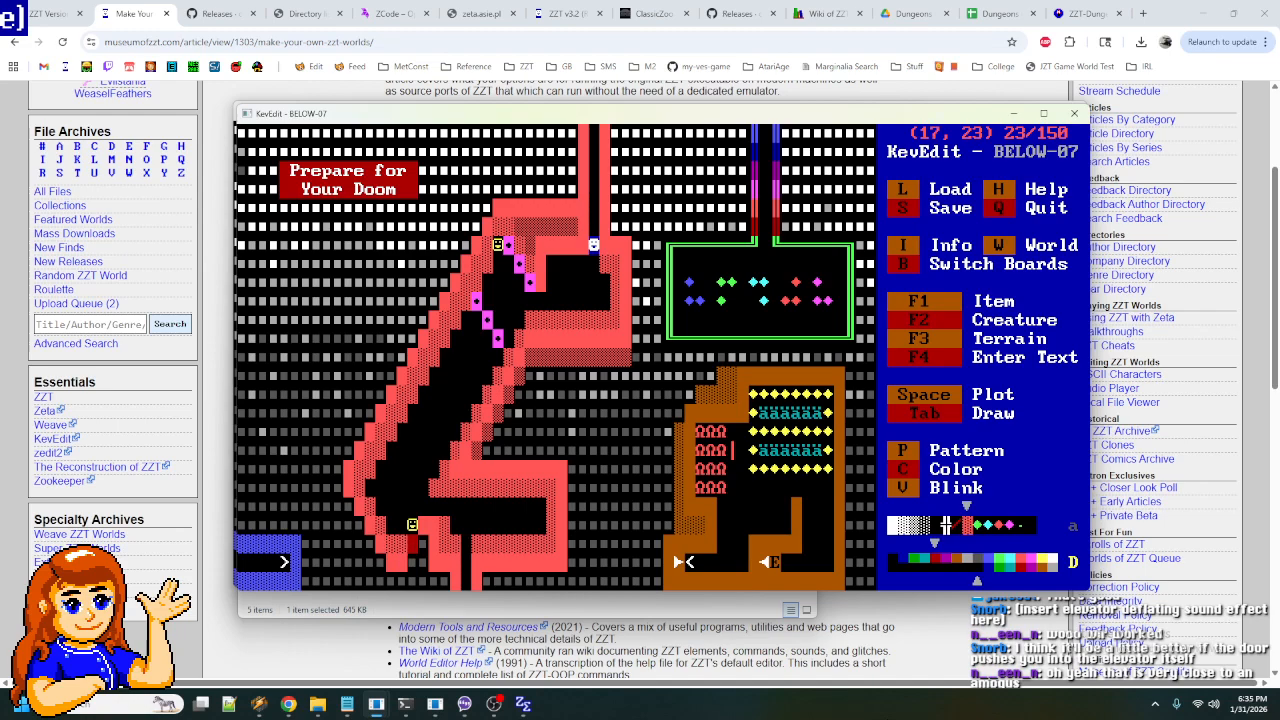
pyautogui.press('s')
pyautogui.press('Return')
# - Switch to ClassicZoo, end the running game and start a new play session of the saved world
pyautogui.click(460, 705)
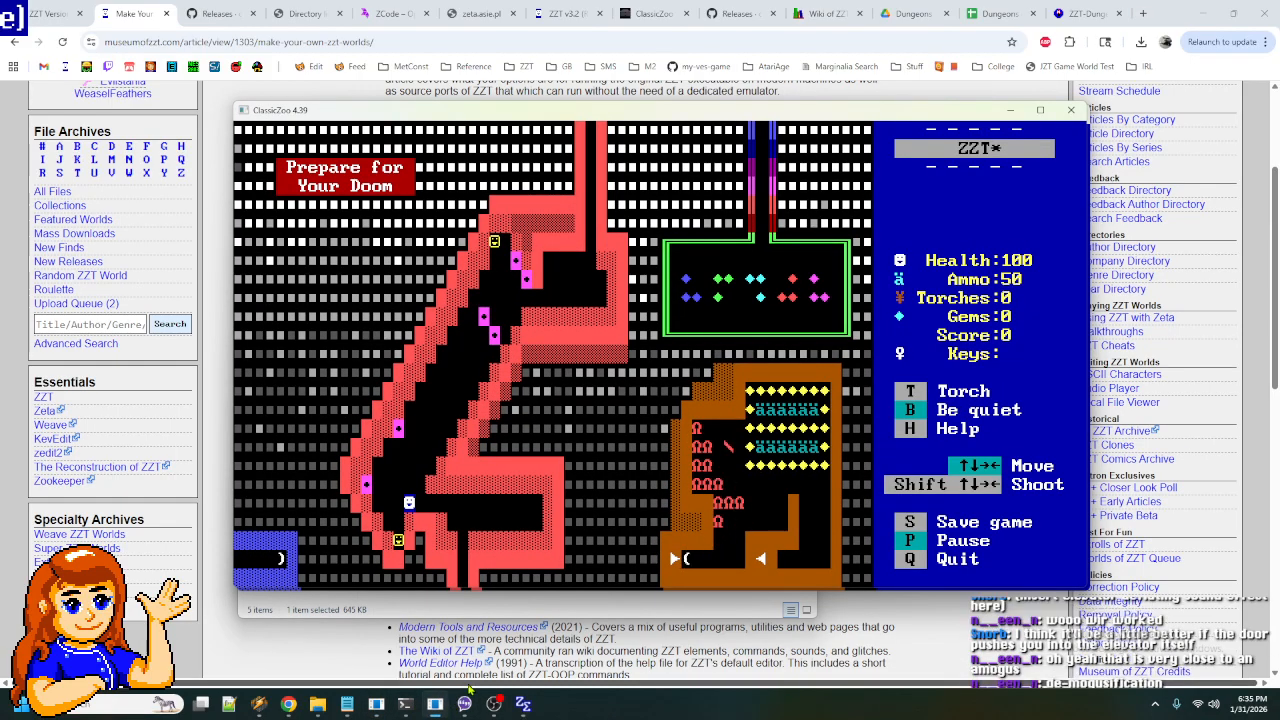
pyautogui.press('q')
pyautogui.press('y')
pyautogui.press('p')
# - Walk the player west through the upper red passage and up toward the yellow object at the shaft's top
pyautogui.press('Down')
pyautogui.press('Down')
pyautogui.press('Down')
pyautogui.press('Left')
pyautogui.press('Left')
pyautogui.press('Left')
pyautogui.press('Left')
pyautogui.press('Left')
pyautogui.press('Left')
pyautogui.press('Left')
pyautogui.press('Left')
pyautogui.press('Left')
pyautogui.press('Up')
pyautogui.press('Up')
# - Test the purple elevator doors by moving the player with them down the diagonal shaft toward the lower yellow object
pyautogui.press('Down')
pyautogui.press('Down')
pyautogui.press('Down')
pyautogui.press('Left')
pyautogui.press('Down')
pyautogui.press('Left')
pyautogui.press('Down')
pyautogui.press('Left')
pyautogui.press('Down')
pyautogui.press('Left')
pyautogui.press('Down')
pyautogui.press('Left')
pyautogui.press('Down')
pyautogui.press('Left')
pyautogui.press('Left')
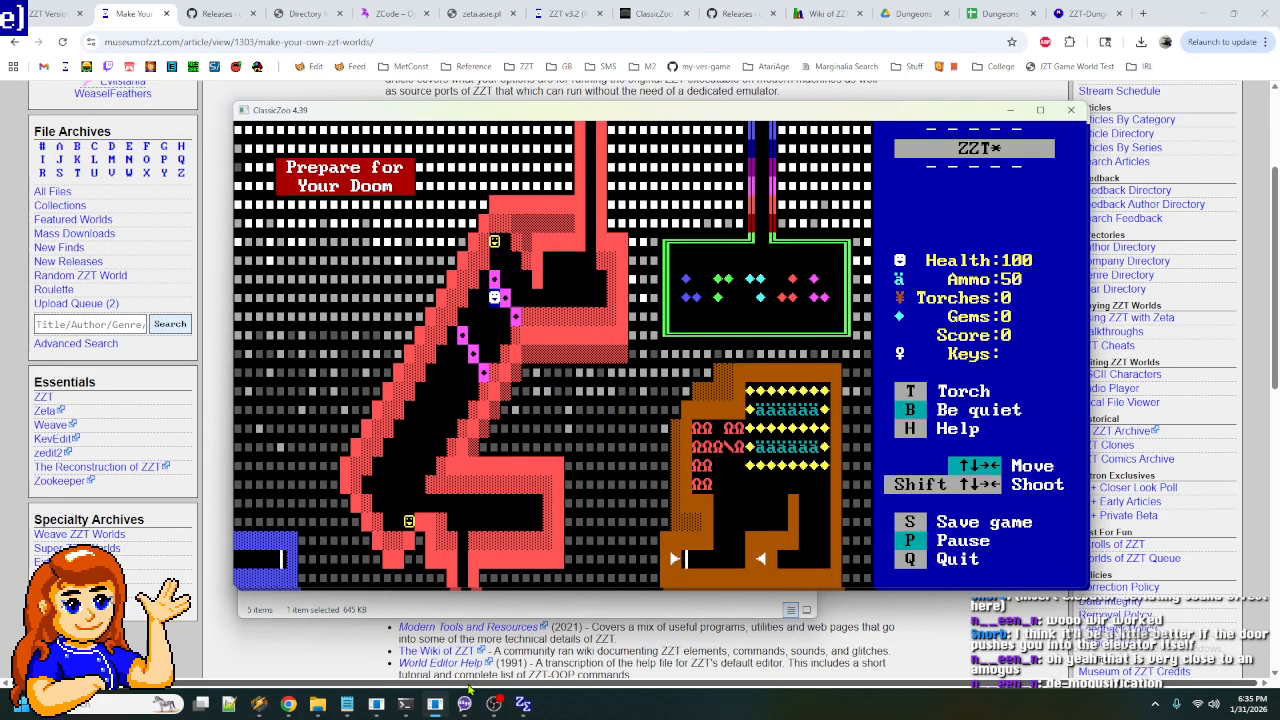
pyautogui.press('Down')
pyautogui.press('Left')
pyautogui.press('Down')
pyautogui.press('Down')
pyautogui.press('Down')
pyautogui.press('Down')
pyautogui.press('Up')
pyautogui.press('Right')
pyautogui.press('Up')
pyautogui.press('Right')
pyautogui.press('Up')
pyautogui.press('Up')
pyautogui.press('Right')
pyautogui.press('Up')
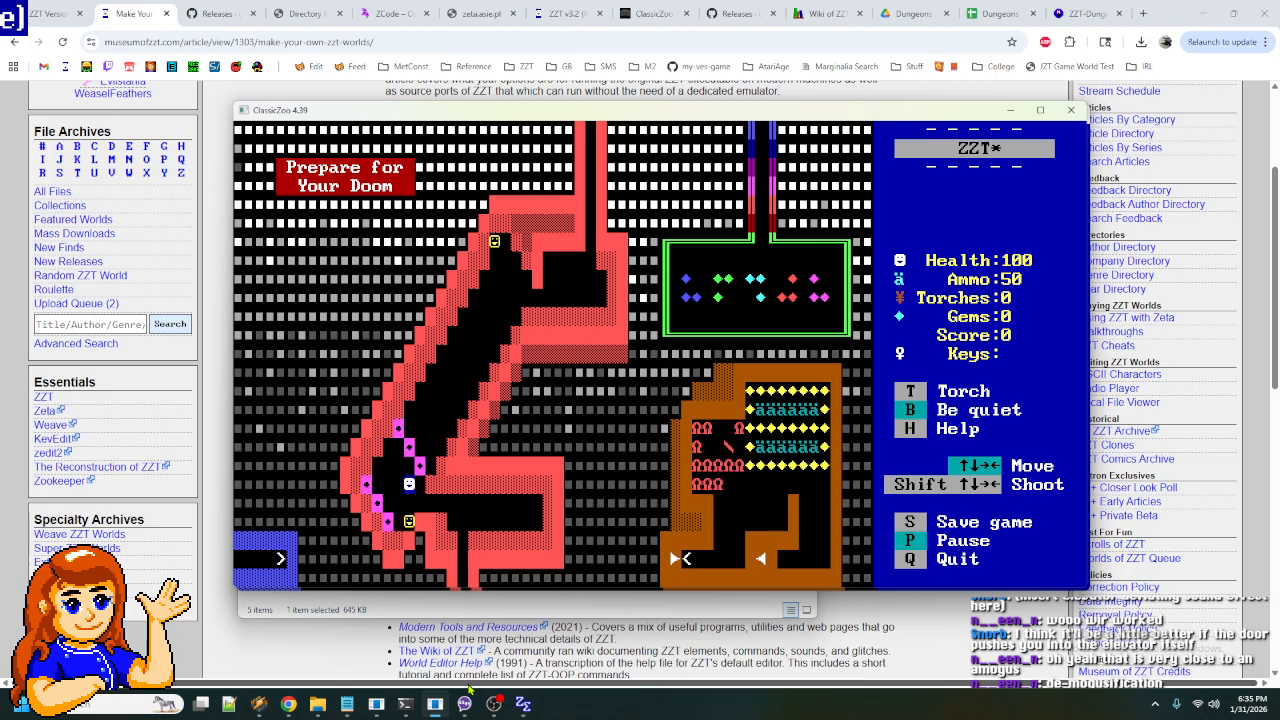
# - Try to walk the player up the diagonal shaft from beside the lower yellow object, toward the upper row of purple doors
pyautogui.press('Up')
pyautogui.press('Right')
pyautogui.press('Up')
pyautogui.press('Right')
pyautogui.press('Up')
pyautogui.press('Right')
pyautogui.press('Up')
pyautogui.press('Right')
pyautogui.press('Up')
pyautogui.press('Right')
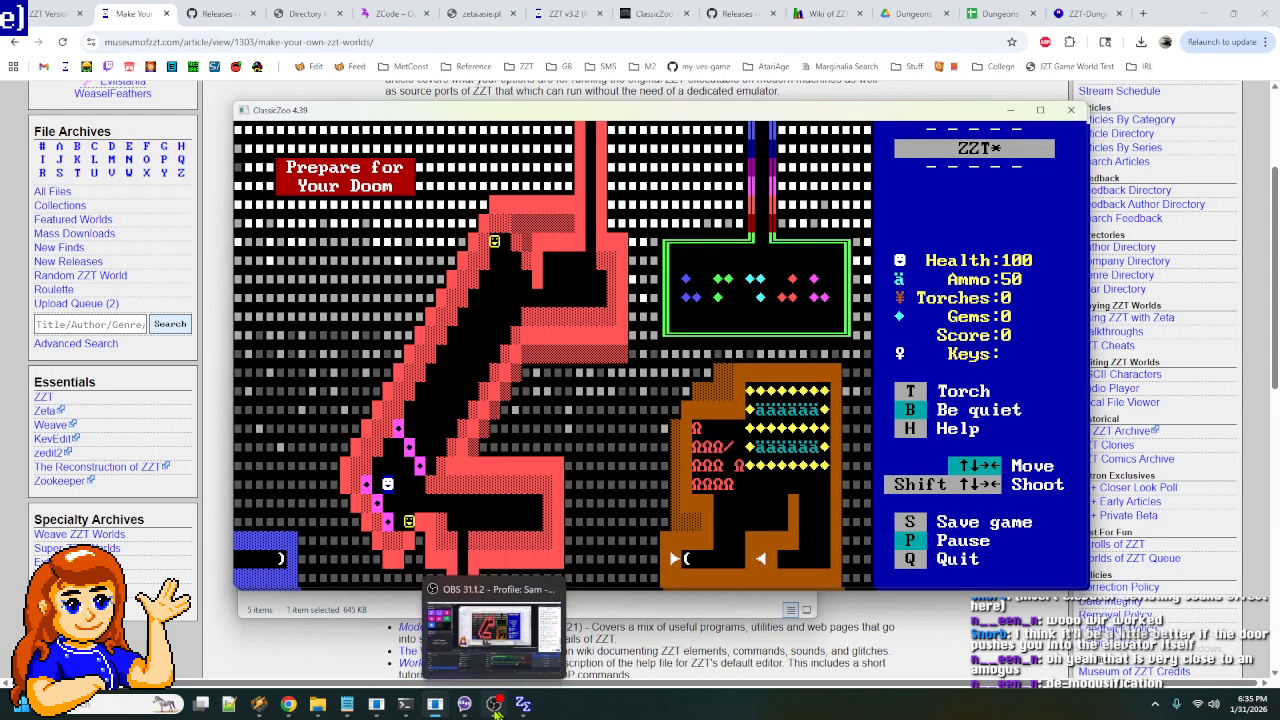
# - Switch to the BELOW-07 world in KevEdit and place a copy of the lower yellow object at (13, 19), by the shaft's west wall
pyautogui.click(377, 706)
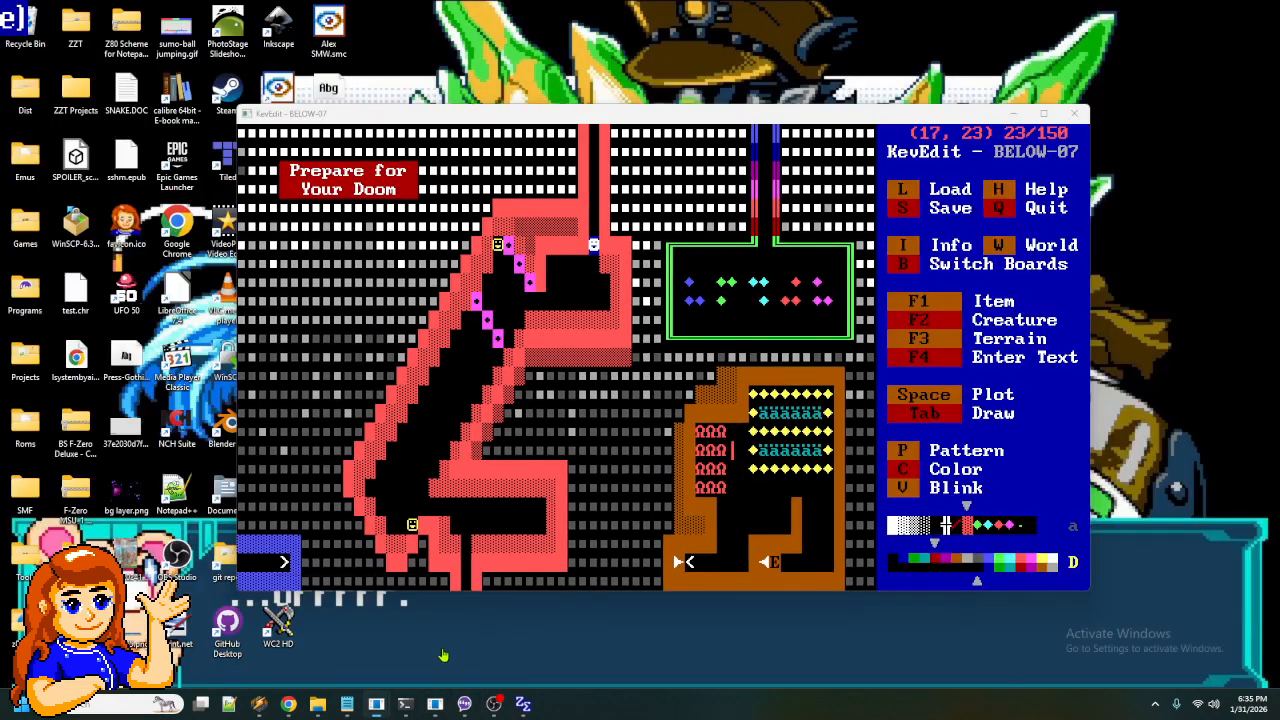
pyautogui.click(443, 650)
pyautogui.press('Up')
pyautogui.press('Up')
pyautogui.press('Right')
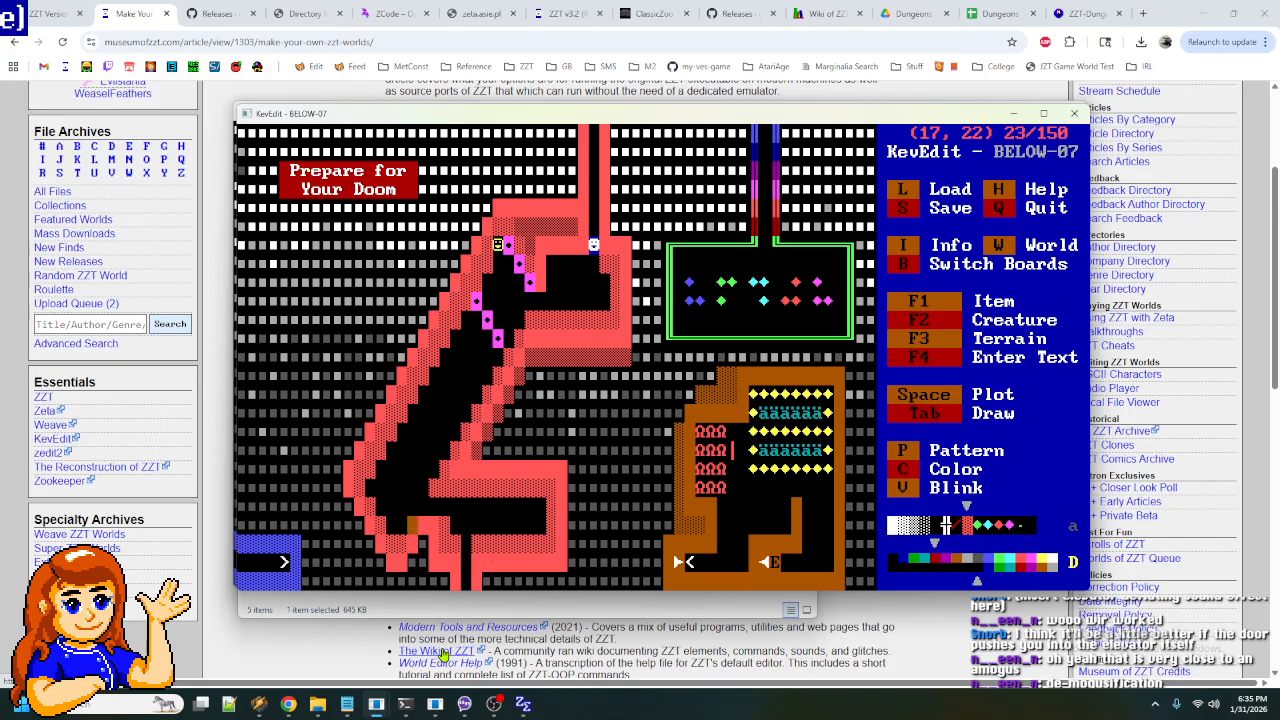
pyautogui.press('Up')
pyautogui.press('Left')
pyautogui.press('Up')
pyautogui.press('Left')
pyautogui.press('Left')
pyautogui.press('Left')
pyautogui.press('Up')
pyautogui.press('space')
pyautogui.press('Right')
pyautogui.press('Down')
pyautogui.press('Right')
pyautogui.press('Right')
pyautogui.press('Right')
pyautogui.press('Right')
pyautogui.press('Right')
pyautogui.press('Right')
pyautogui.press('Right')
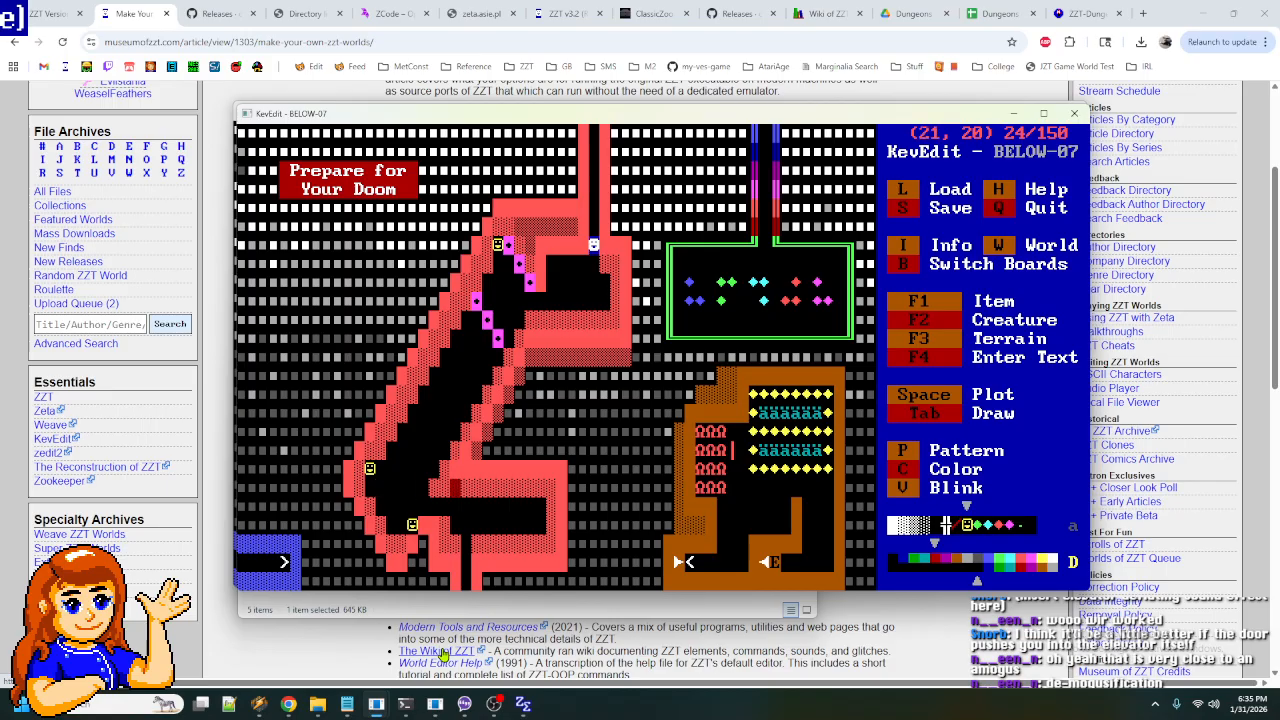
# - Switch to the running ClassicZoo game and move the player east, up against the upper row of purple doors
pyautogui.moveTo(434, 704)
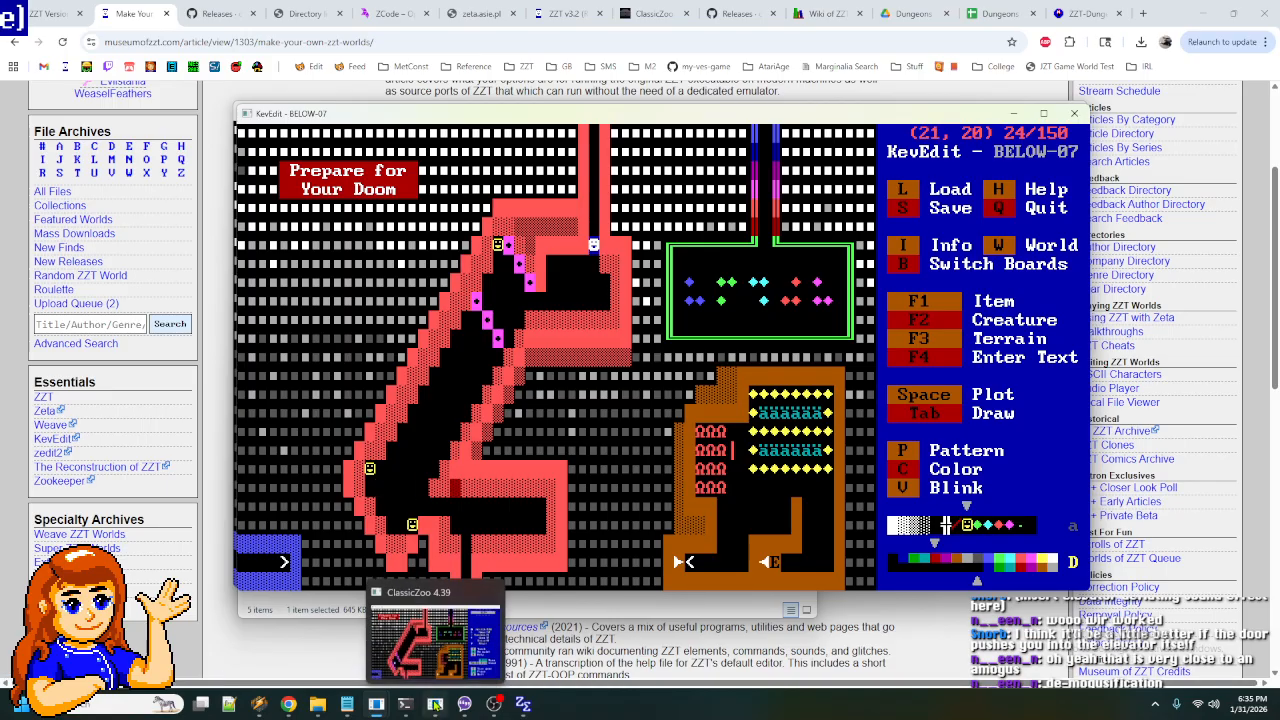
pyautogui.click(458, 630)
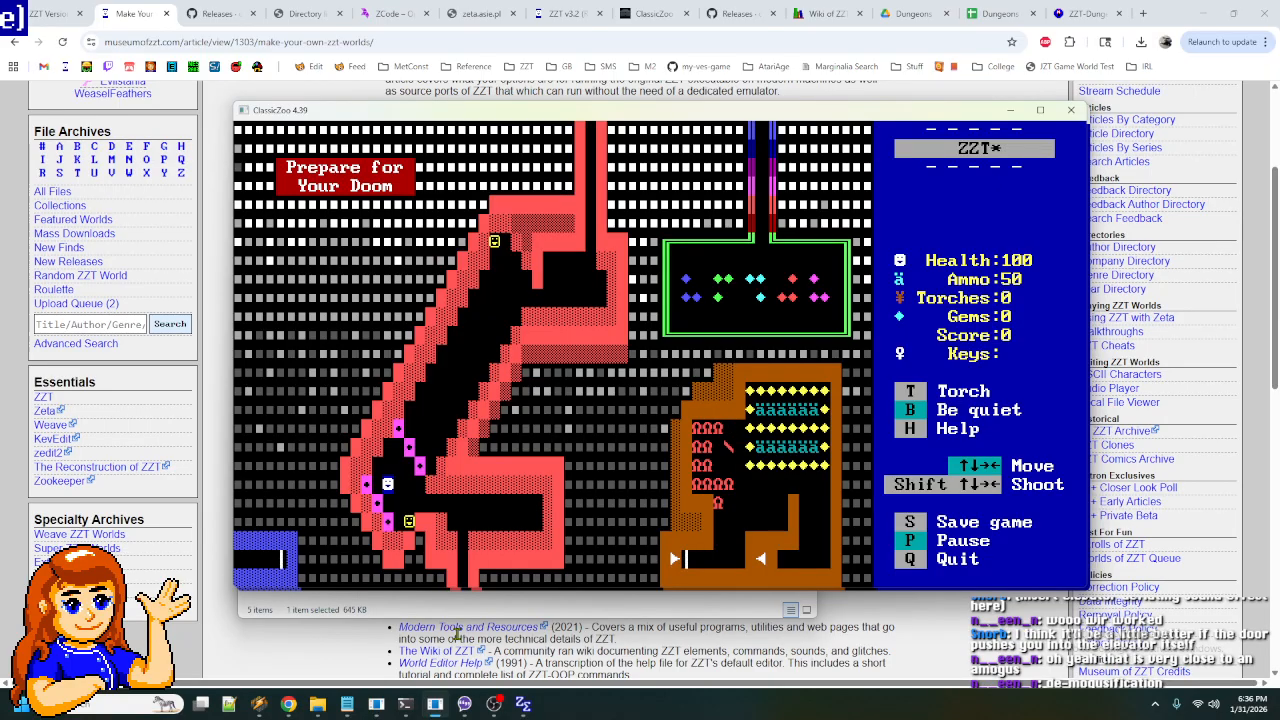
pyautogui.press('Right')
pyautogui.press('Down')
pyautogui.press('Right')
pyautogui.press('Up')
pyautogui.press('Up')
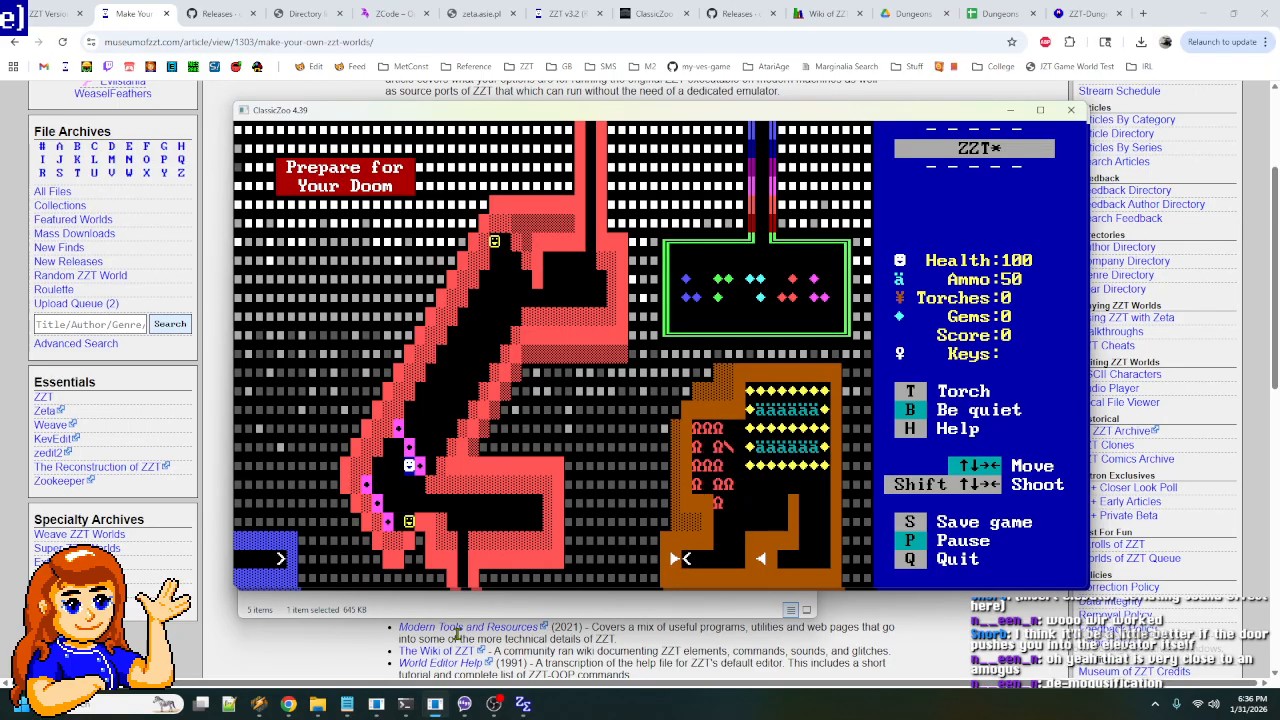
# - Test the ascending elevator by walking the player up the diagonal shaft between the purple doors
pyautogui.press('Up')
pyautogui.press('Right')
pyautogui.press('Up')
pyautogui.press('Right')
pyautogui.press('Up')
pyautogui.press('Right')
pyautogui.press('Up')
pyautogui.press('Right')
pyautogui.press('Up')
pyautogui.press('Right')
pyautogui.press('Up')
pyautogui.press('Right')
pyautogui.press('Right')
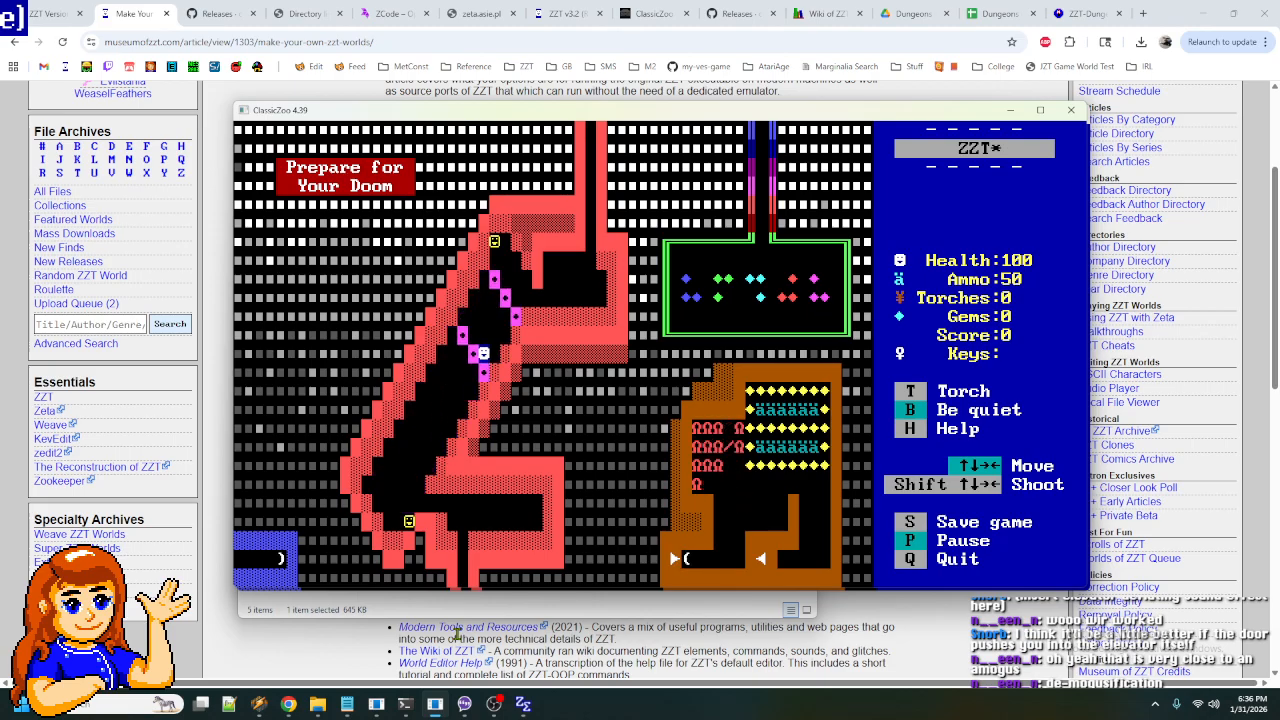
pyautogui.press('Up')
pyautogui.press('Right')
pyautogui.press('Up')
pyautogui.press('Up')
pyautogui.press('Down')
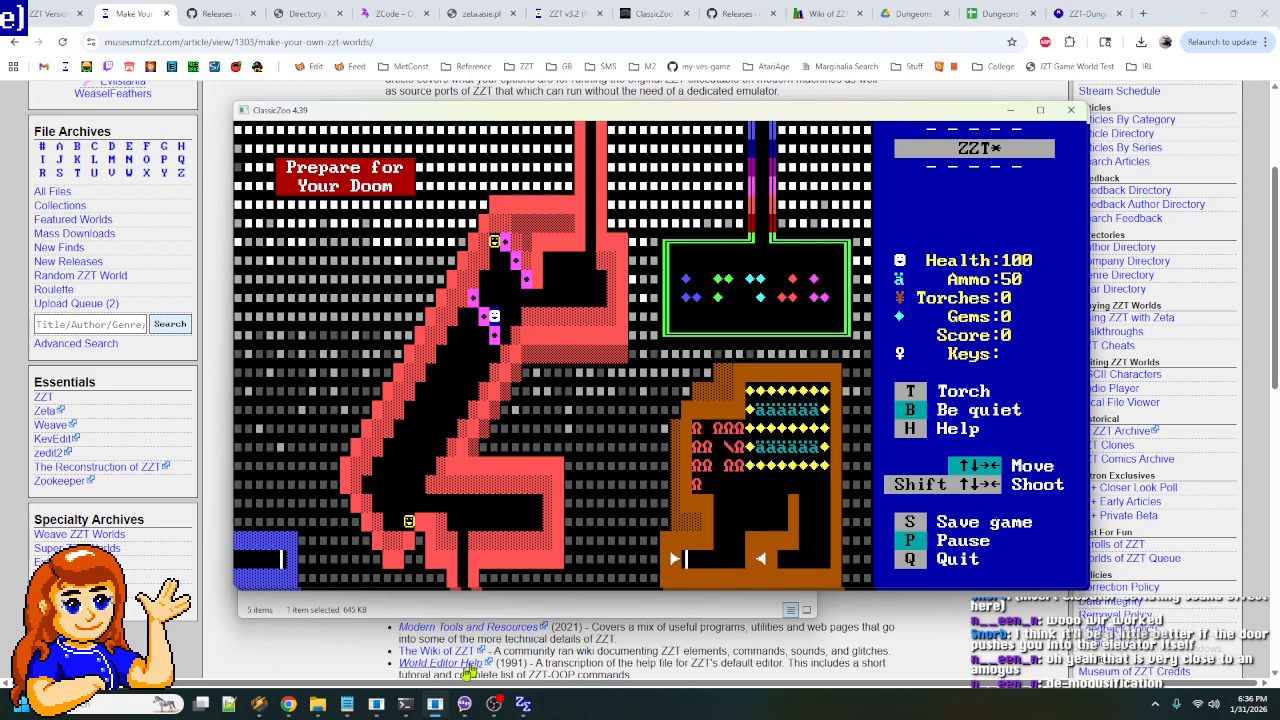
# - Return to the BELOW-07 world in KevEdit and delete the original lower yellow object at (17, 22)
pyautogui.moveTo(376, 704)
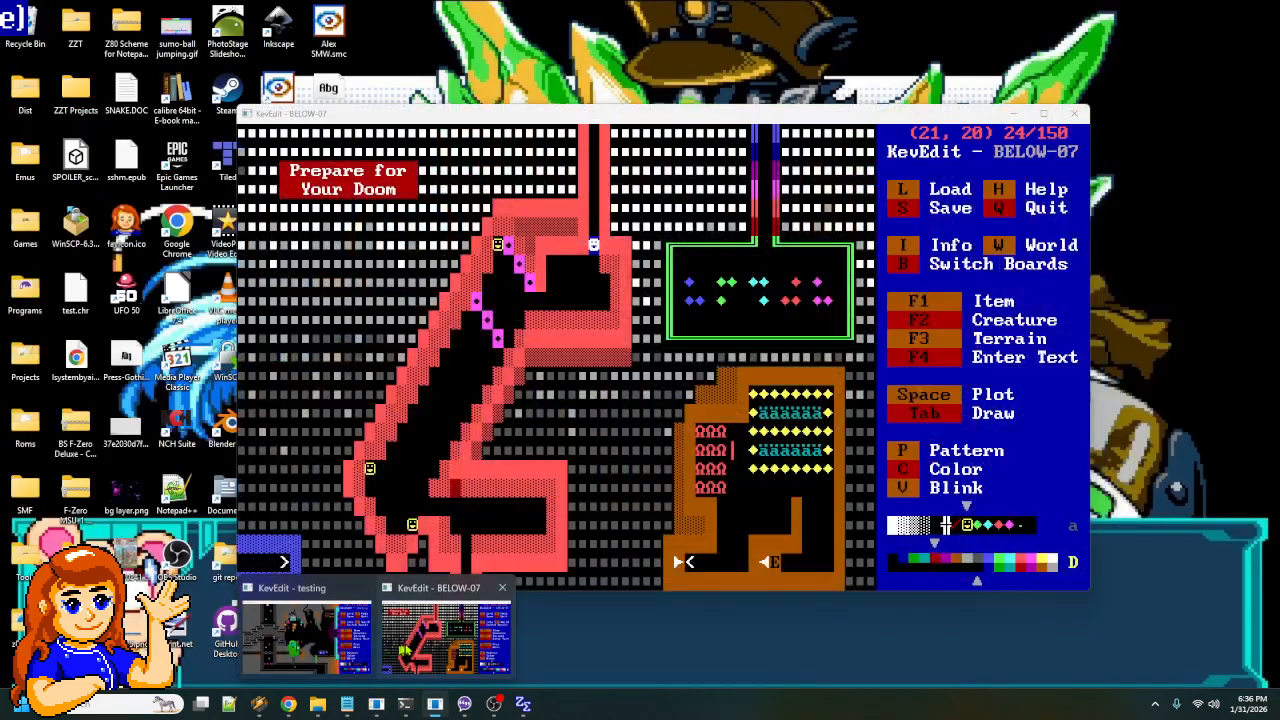
pyautogui.click(405, 645)
pyautogui.press('Down')
pyautogui.press('Down')
pyautogui.press('Left')
pyautogui.press('Left')
pyautogui.press('Left')
pyautogui.press('Up')
pyautogui.press('Up')
pyautogui.press('Right')
pyautogui.press('Down')
pyautogui.press('Down')
pyautogui.press('Left')
pyautogui.press('Left')
pyautogui.press('Delete')
# - Examine the shaft's tiles from its lower end up to the passage beside the upper purple doors, around (29, 10)
pyautogui.press('Right')
pyautogui.press('Right')
pyautogui.press('Up')
pyautogui.press('Up')
pyautogui.press('Up')
pyautogui.press('Up')
pyautogui.press('Up')
pyautogui.press('Up')
pyautogui.press('Up')
pyautogui.press('Up')
pyautogui.press('Up')
pyautogui.press('Up')
pyautogui.press('Up')
pyautogui.press('Up')
pyautogui.press('Up')
pyautogui.press('Right')
pyautogui.press('Right')
pyautogui.press('Right')
pyautogui.press('Right')
pyautogui.press('Right')
pyautogui.press('Right')
pyautogui.press('Right')
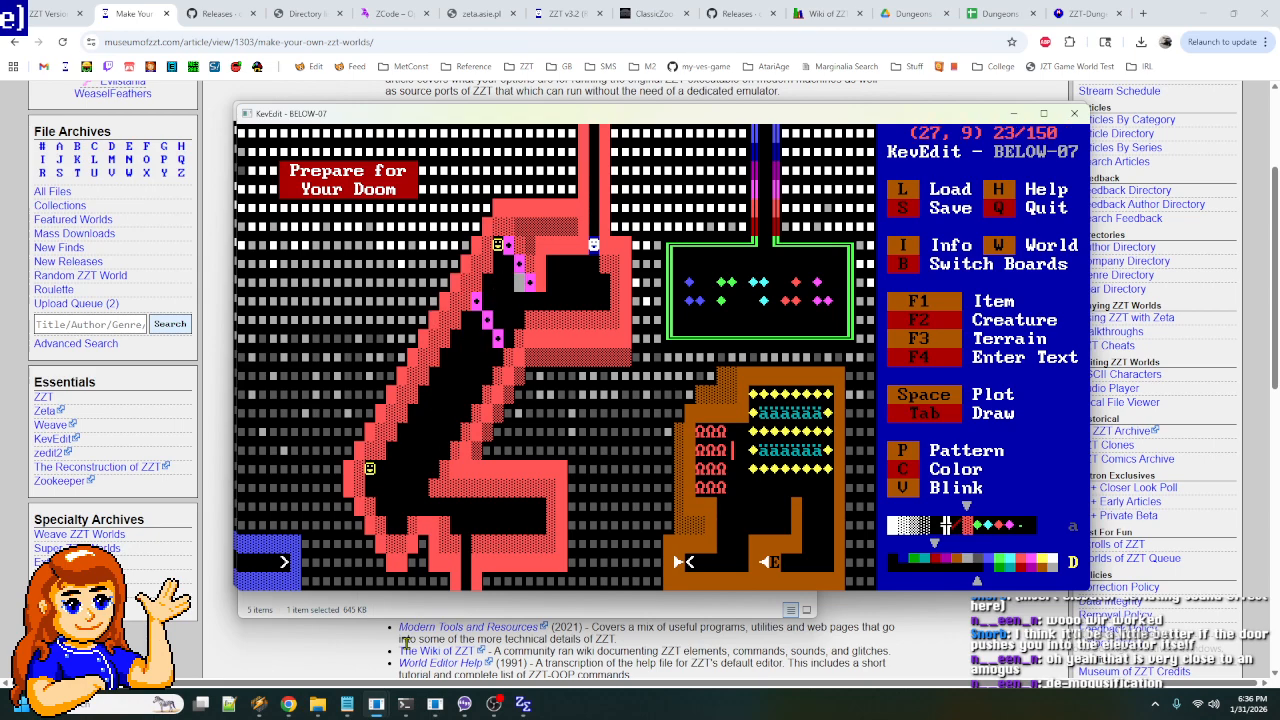
pyautogui.press('Right')
pyautogui.press('Right')
pyautogui.press('Down')
pyautogui.press('Right')
pyautogui.press('Down')
pyautogui.press('Up')
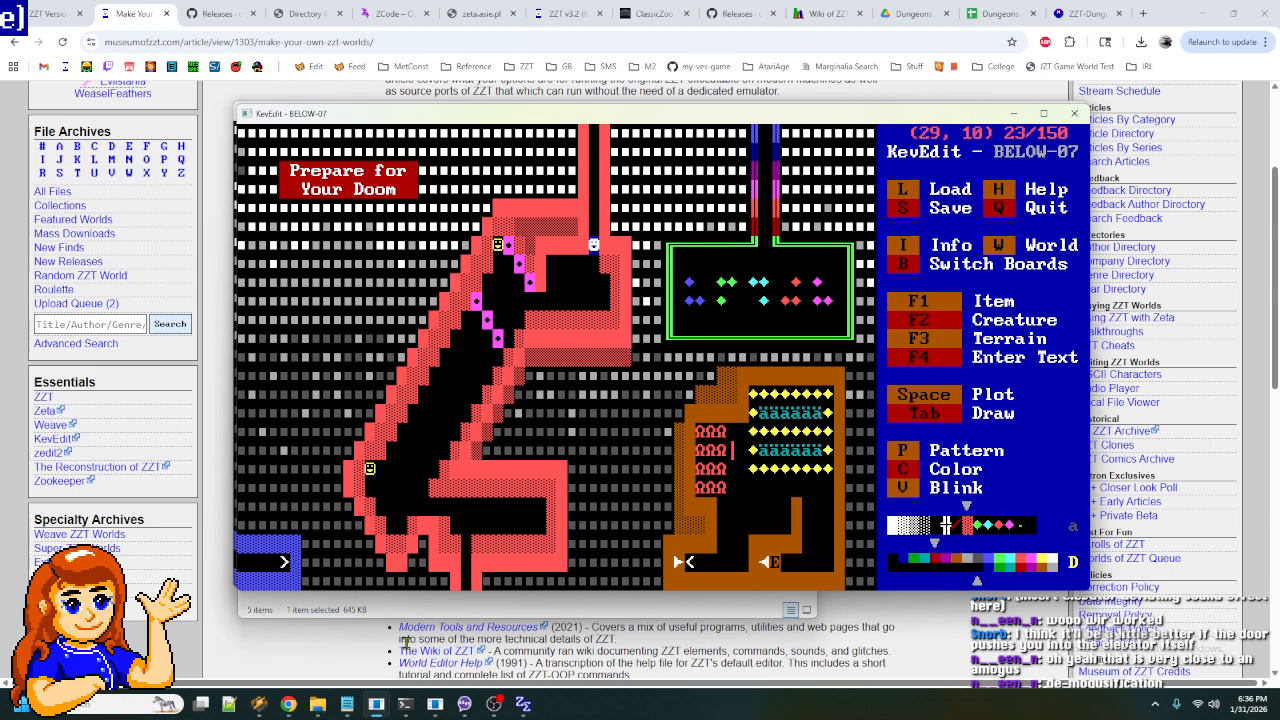
pyautogui.press('Down')
pyautogui.press('Up')
# - Open the code of the yellow object at (25, 7), at the top of the shaft
pyautogui.press('Left')
pyautogui.press('Left')
pyautogui.press('Left')
pyautogui.press('Left')
pyautogui.press('Left')
pyautogui.press('Left')
pyautogui.press('Left')
pyautogui.press('Left')
pyautogui.press('Right')
pyautogui.press('Right')
pyautogui.press('Up')
pyautogui.press('Up')
pyautogui.press('Up')
pyautogui.press('Right')
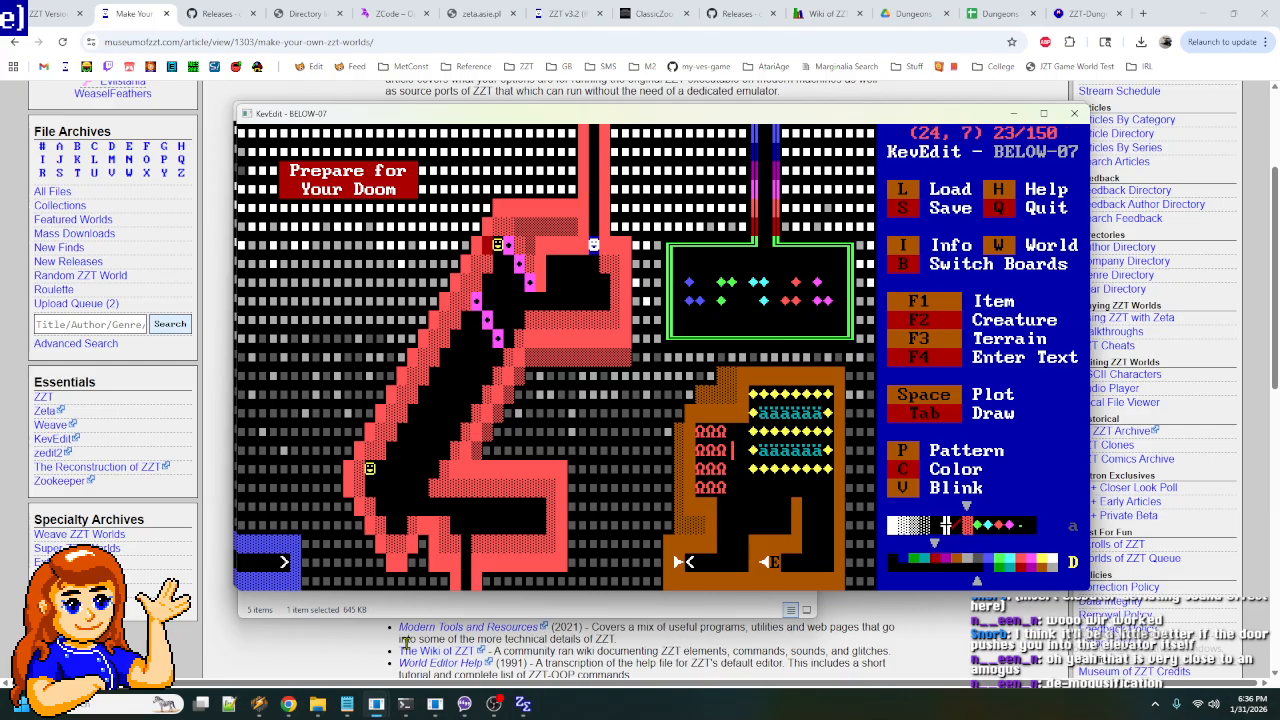
pyautogui.press('Right')
pyautogui.press('Return')
pyautogui.press('Down')
pyautogui.press('Down')
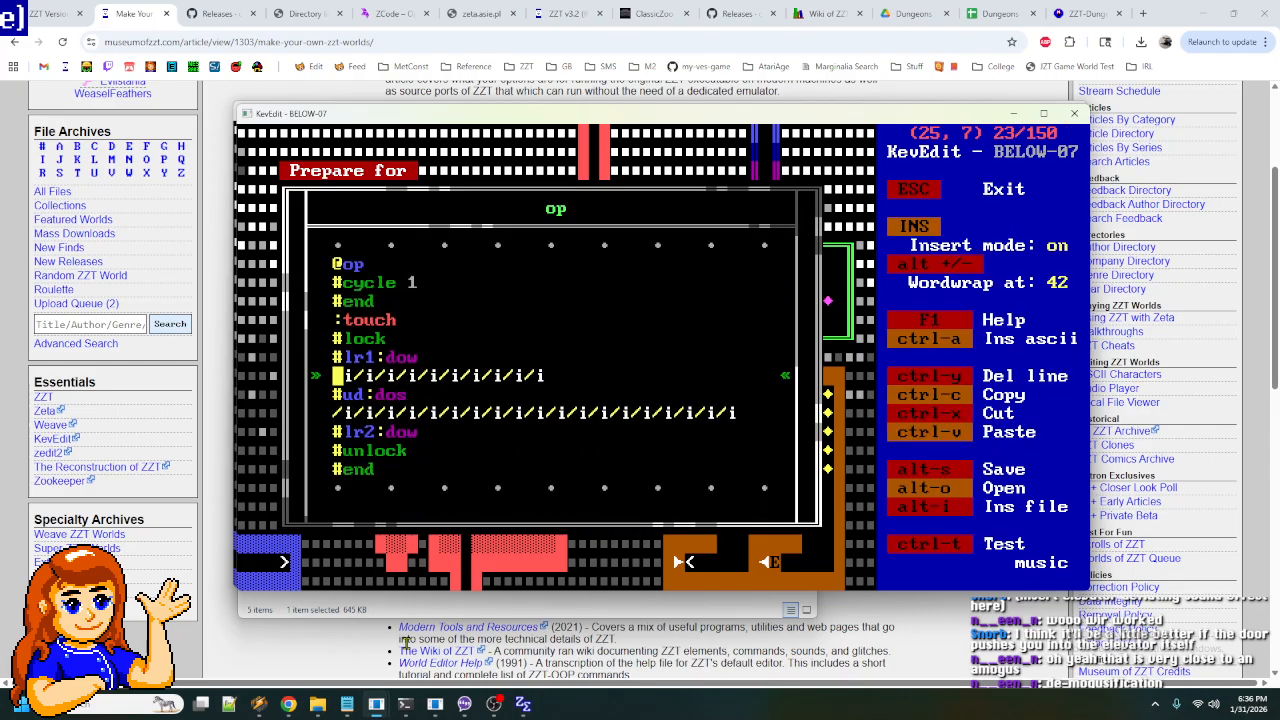
# - Cut the "#lr1:dow" line and the movement line directly below it from the object's touch routine
pyautogui.press('Up')
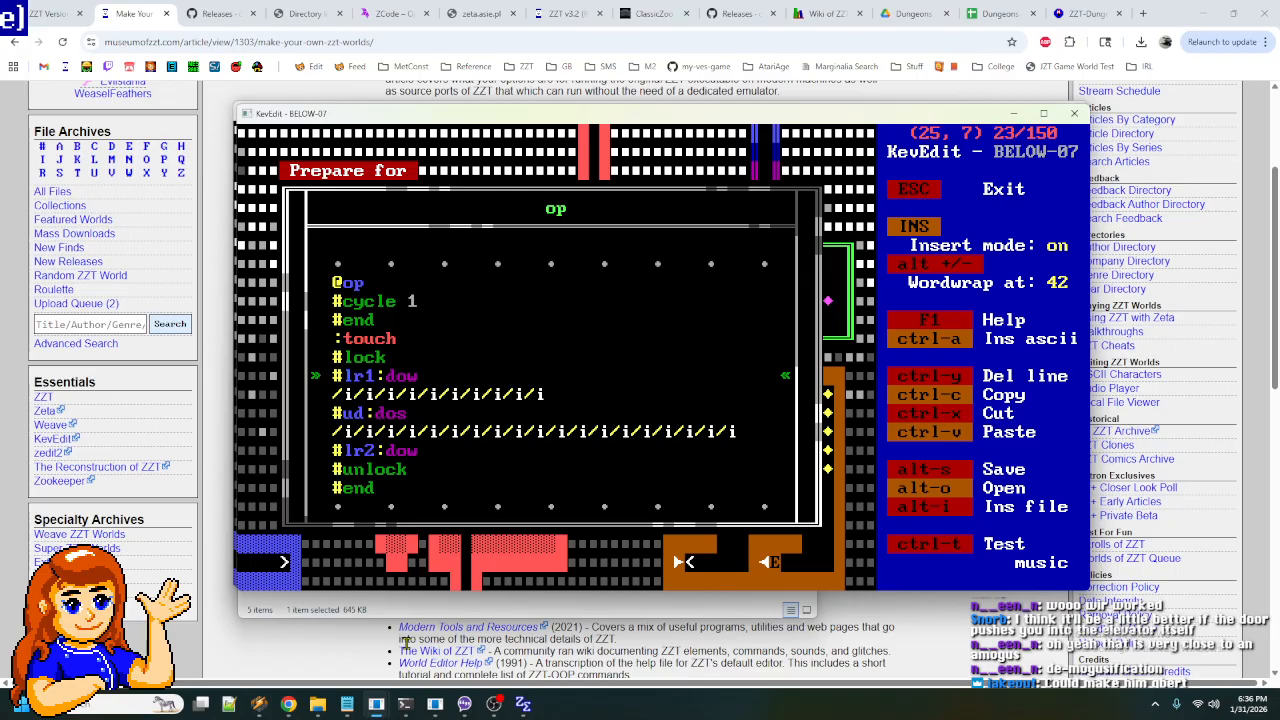
pyautogui.hotkey('shift', 'Down')
pyautogui.hotkey('shift', 'Down')
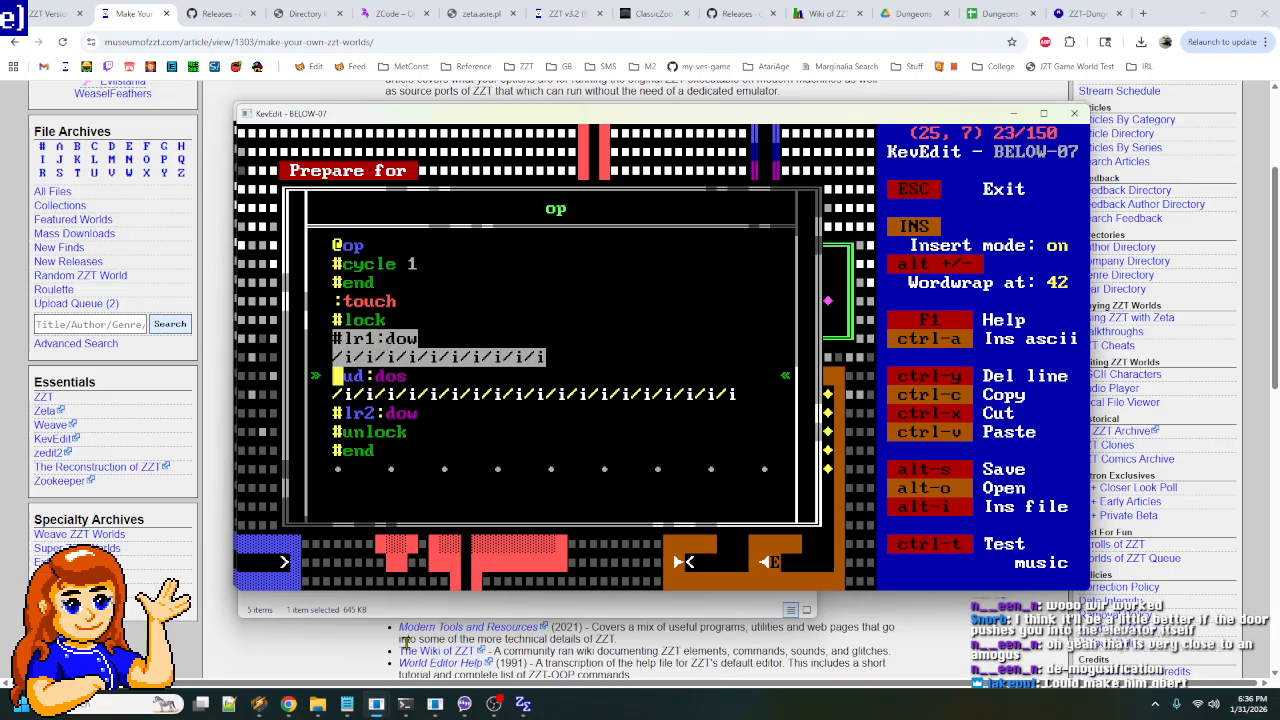
pyautogui.hotkey('ctrl', 'x')
# - Delete the long idle line and the "#lr2:dow" line below "#ud:dos", and start a new line of "/i" moves there
pyautogui.press('Down')
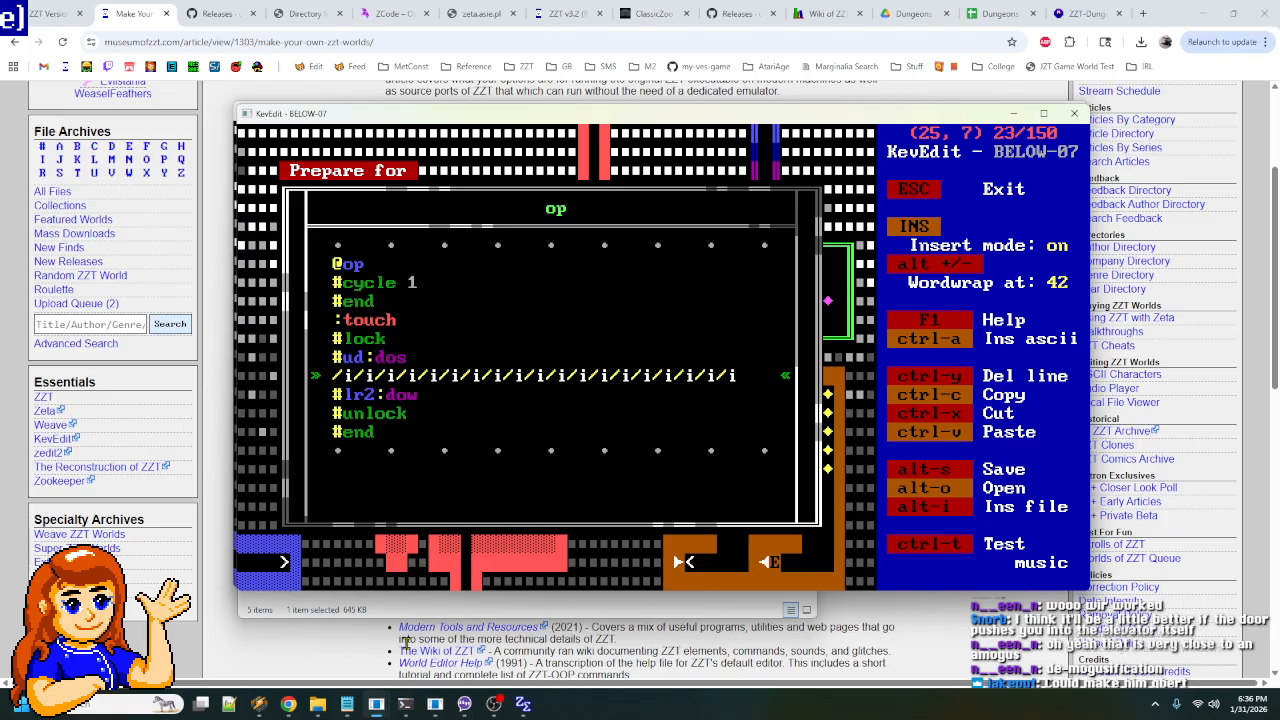
pyautogui.hotkey('shift', 'Down')
pyautogui.hotkey('shift', 'Down')
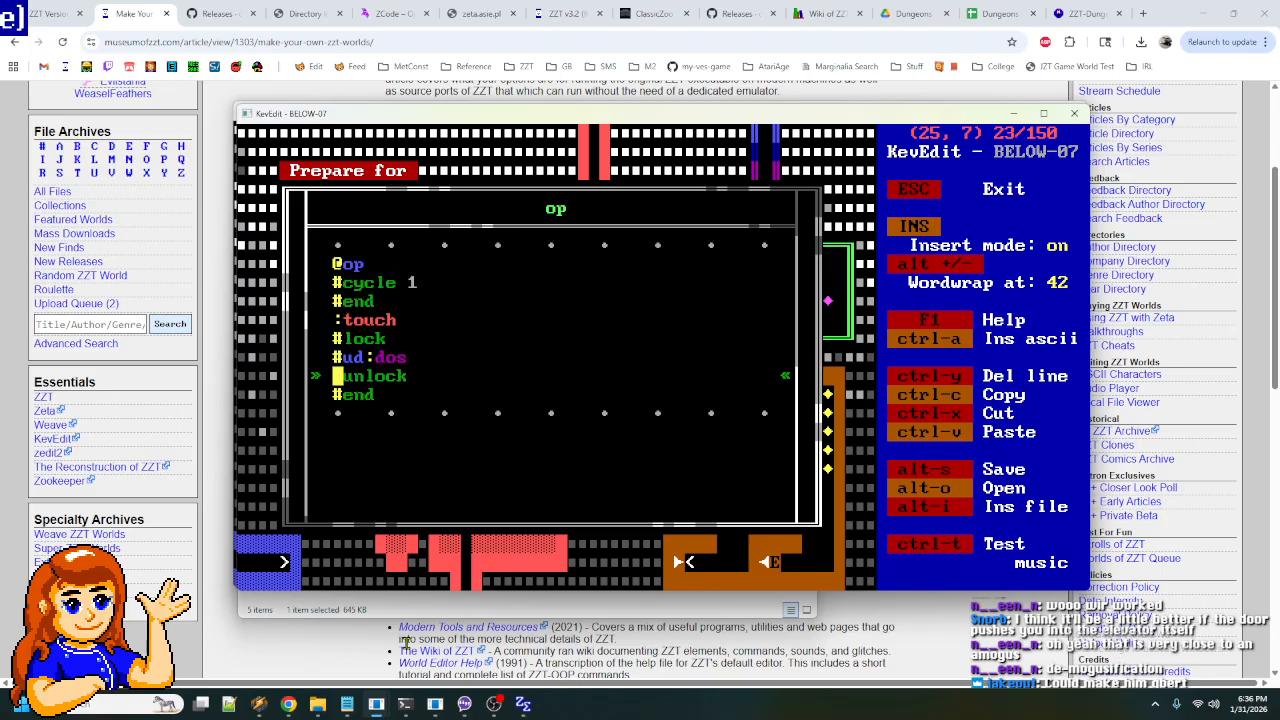
pyautogui.press('Return')
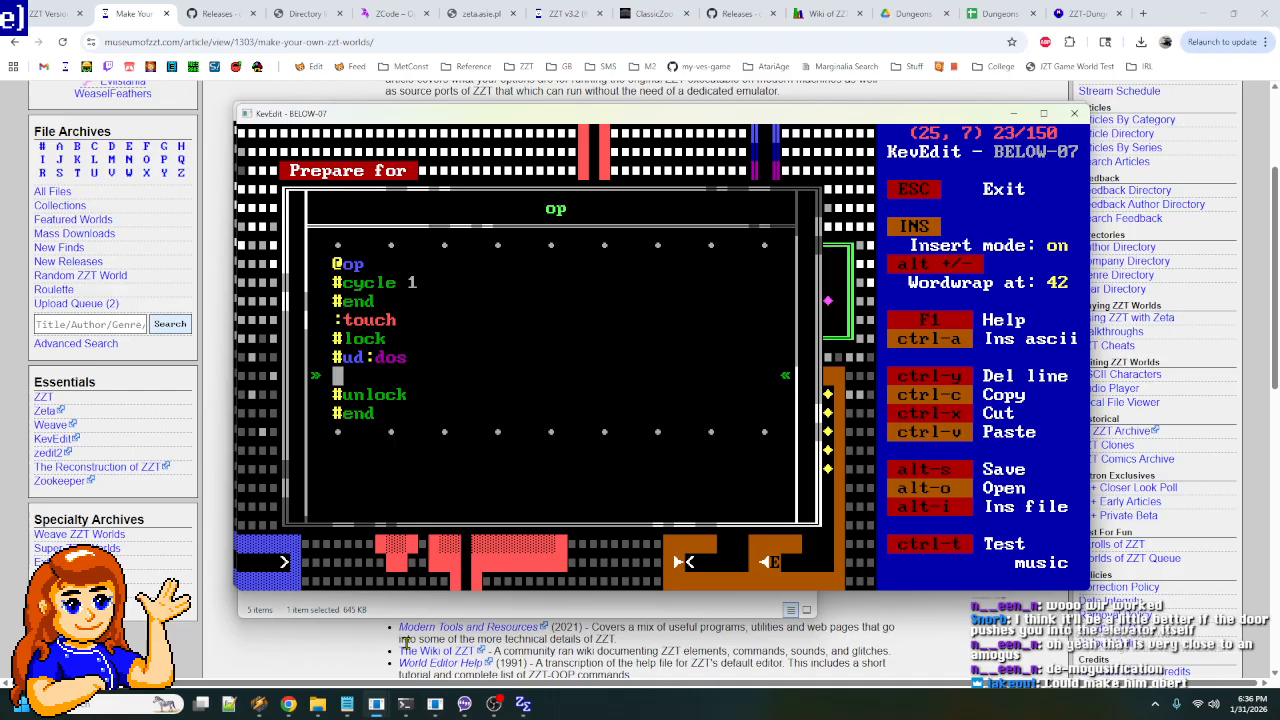
pyautogui.write('/i/i/i/i/i/')
pyautogui.press('Escape')
# - Examine the touch routine in the code of the lower yellow object at (13, 19)
pyautogui.press('Down')
pyautogui.press('Down')
pyautogui.press('Down')
pyautogui.press('Down')
pyautogui.press('Down')
pyautogui.press('Down')
pyautogui.press('Down')
pyautogui.press('Down')
pyautogui.press('Down')
pyautogui.press('Down')
pyautogui.press('Down')
pyautogui.press('Down')
pyautogui.press('Left')
pyautogui.press('Left')
pyautogui.press('Left')
pyautogui.press('Left')
pyautogui.press('Left')
pyautogui.press('Left')
pyautogui.press('Left')
pyautogui.press('Left')
pyautogui.press('Left')
pyautogui.press('Left')
pyautogui.press('Left')
pyautogui.press('Left')
pyautogui.press('Return')
pyautogui.press('Down')
pyautogui.press('Down')
pyautogui.press('Down')
pyautogui.press('Down')
pyautogui.press('Down')
pyautogui.press('Down')
pyautogui.press('Down')
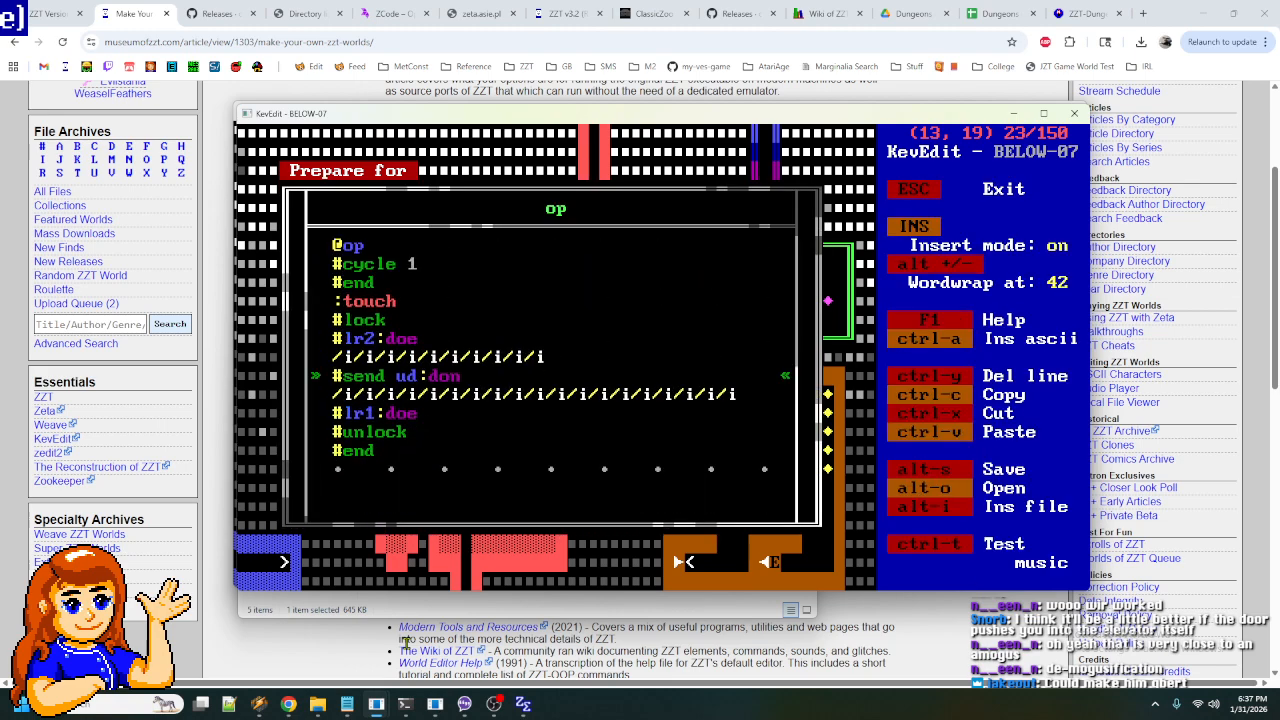
pyautogui.press('Escape')
pyautogui.press('Escape')
# - Copy the two "/s/w" movement lines from the ":dos" routine of the purple UD object at (26, 7)
pyautogui.press('Up')
pyautogui.press('Up')
pyautogui.press('Up')
pyautogui.press('Up')
pyautogui.press('Up')
pyautogui.press('Up')
pyautogui.press('Up')
pyautogui.press('Up')
pyautogui.press('Up')
pyautogui.press('Up')
pyautogui.press('Right')
pyautogui.press('Right')
pyautogui.press('Right')
pyautogui.press('Right')
pyautogui.press('Right')
pyautogui.press('Right')
pyautogui.press('Right')
pyautogui.press('Right')
pyautogui.press('Right')
pyautogui.press('Right')
pyautogui.press('Right')
pyautogui.press('Right')
pyautogui.press('Up')
pyautogui.press('Return')
pyautogui.press('Down')
pyautogui.press('Down')
pyautogui.press('Down')
pyautogui.press('Down')
pyautogui.press('Down')
pyautogui.press('Down')
pyautogui.press('Down')
pyautogui.hotkey('shift', 'Up')
pyautogui.hotkey('shift', 'Up')
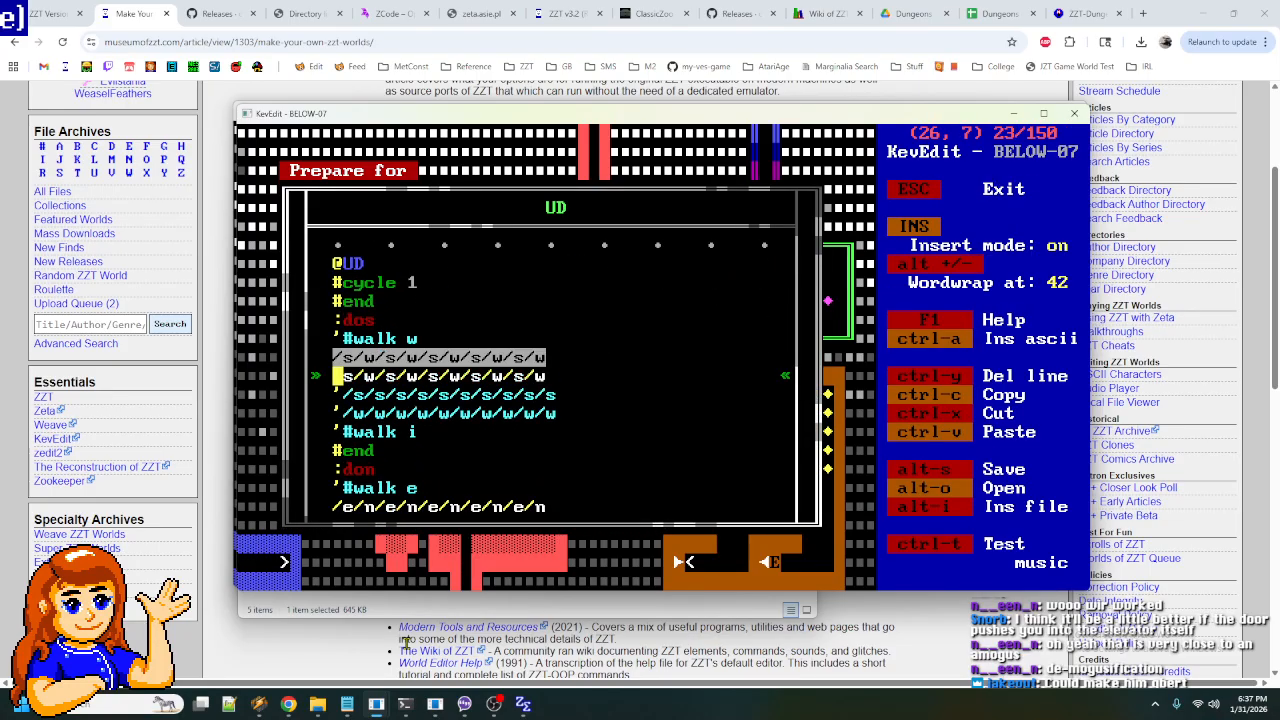
pyautogui.hotkey('ctrl', 'c')
pyautogui.press('Escape')
pyautogui.press('Escape')
# - Replace the "/i" line below "#ud:dos" in the upper yellow object's code at (25, 7) with the copied movement lines
pyautogui.press('Left')
pyautogui.press('Return')
pyautogui.press('Down')
pyautogui.press('Down')
pyautogui.press('Down')
pyautogui.press('Down')
pyautogui.press('Down')
pyautogui.press('Down')
pyautogui.press('Down')
pyautogui.press('Down')
pyautogui.press('Up')
pyautogui.press('Up')
pyautogui.hotkey('shift', 'End')
pyautogui.press('Delete')
pyautogui.press('Return')
pyautogui.hotkey('ctrl', 'v')
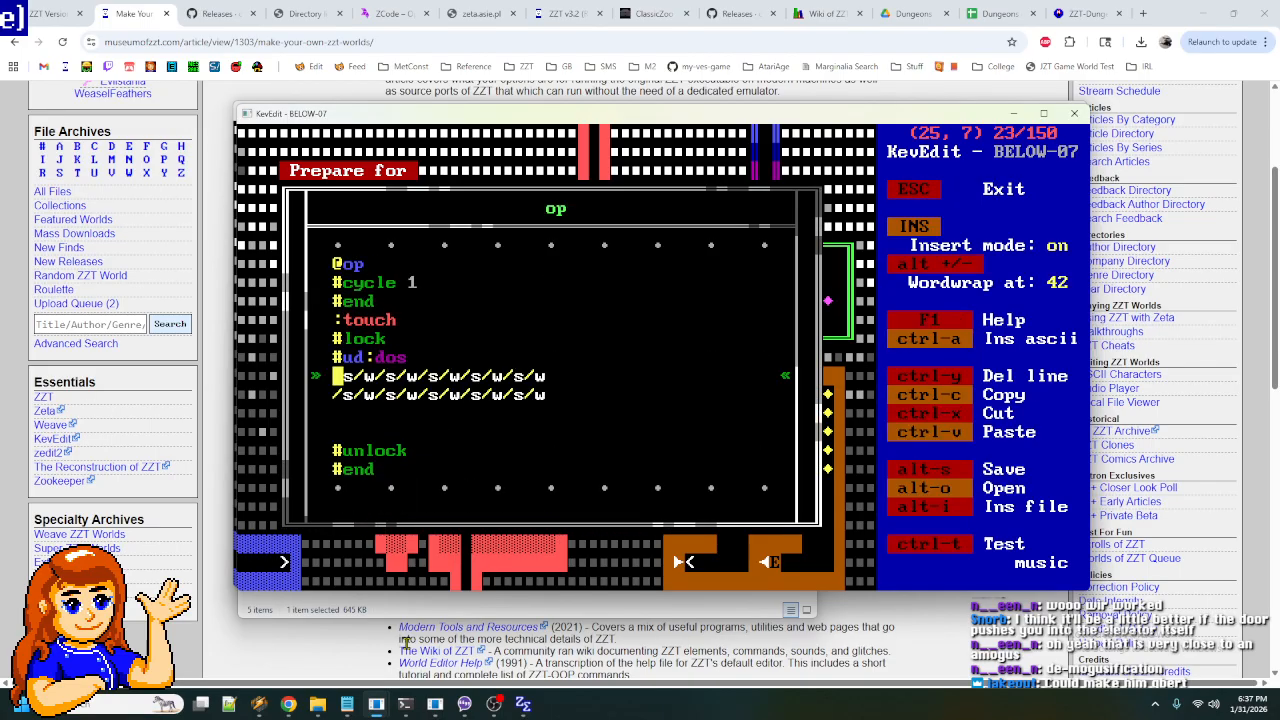
# - Overwrite the first pasted "/s/w" line with "/i" moves, matching its length
pyautogui.write('/i/i/i/i/')
pyautogui.write('i/i/i/i/i/')
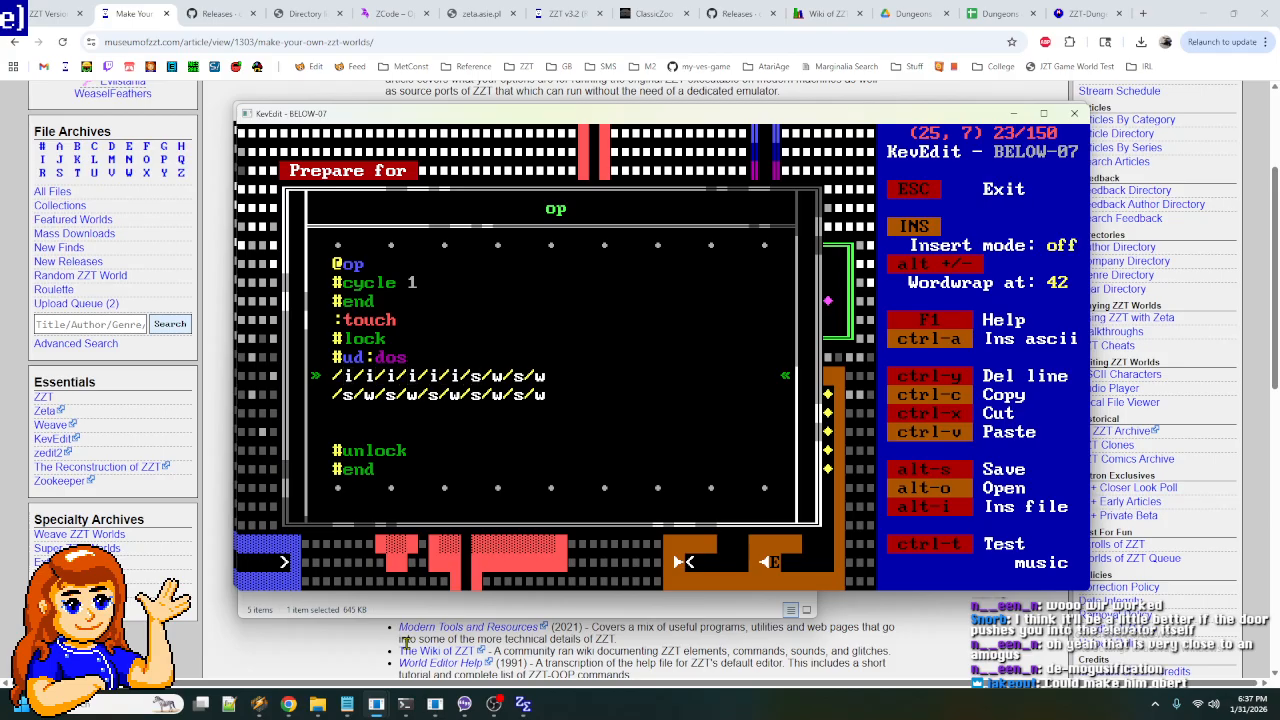
pyautogui.press('Escape')
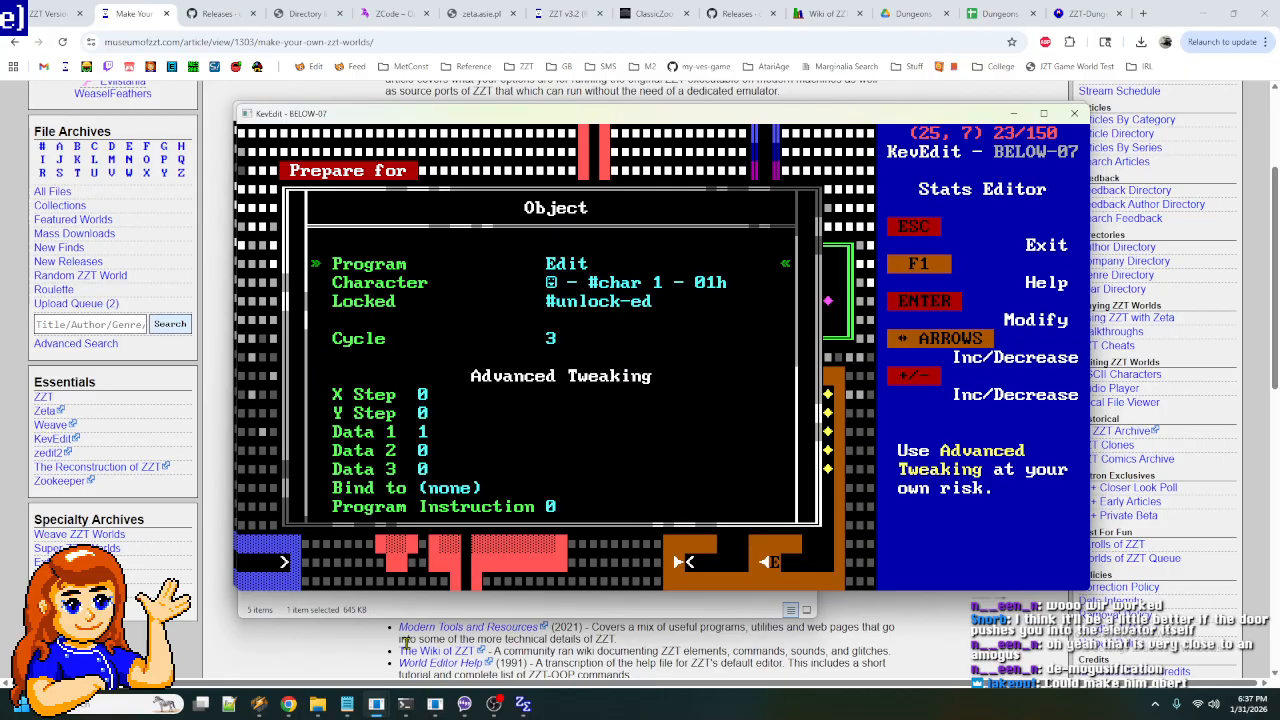
# - Double the "/i" line to twenty idle moves and delete the leftover "/s/w" line and blank lines above "#unlock"
pyautogui.press('Return')
pyautogui.press('Insert')
pyautogui.press('Down')
pyautogui.press('Down')
pyautogui.press('Down')
pyautogui.press('Down')
pyautogui.press('Down')
pyautogui.press('Down')
pyautogui.hotkey('shift', 'Right')
pyautogui.hotkey('shift', 'End')
pyautogui.hotkey('ctrl', 'c')
pyautogui.hotkey('ctrl', 'v')
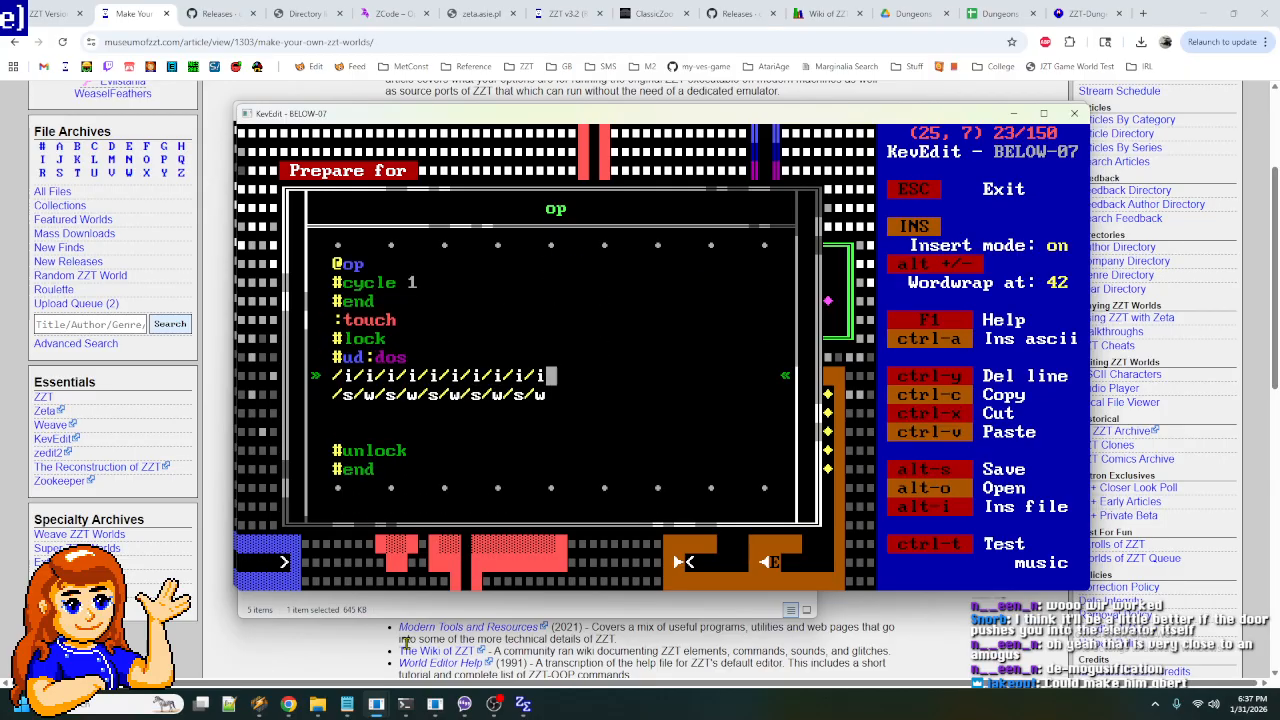
pyautogui.hotkey('shift', 'Down')
pyautogui.hotkey('shift', 'Down')
pyautogui.hotkey('shift', 'Down')
pyautogui.press('Delete')
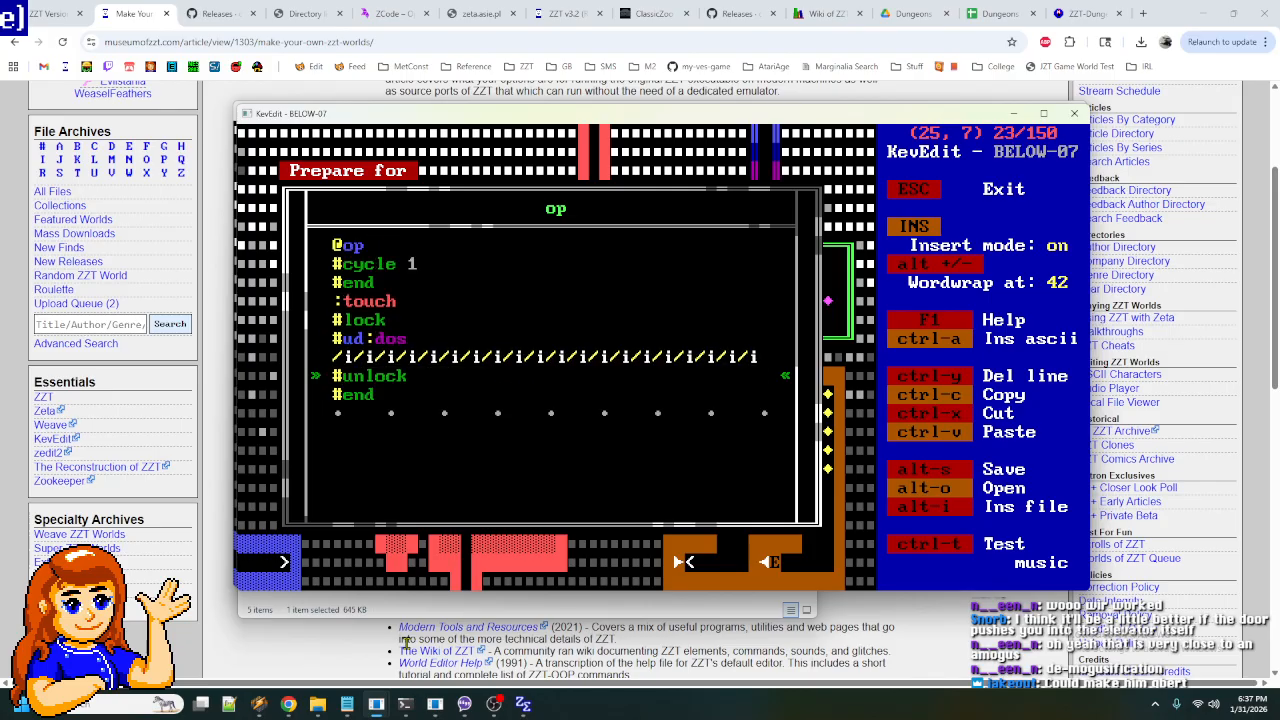
# - Insert a "/i/i" line between "#lock" and "#ud:dos" in the touch routine
pyautogui.press('Up')
pyautogui.press('Up')
pyautogui.press('Up')
pyautogui.press('End')
pyautogui.press('Return')
pyautogui.write('/i/i')
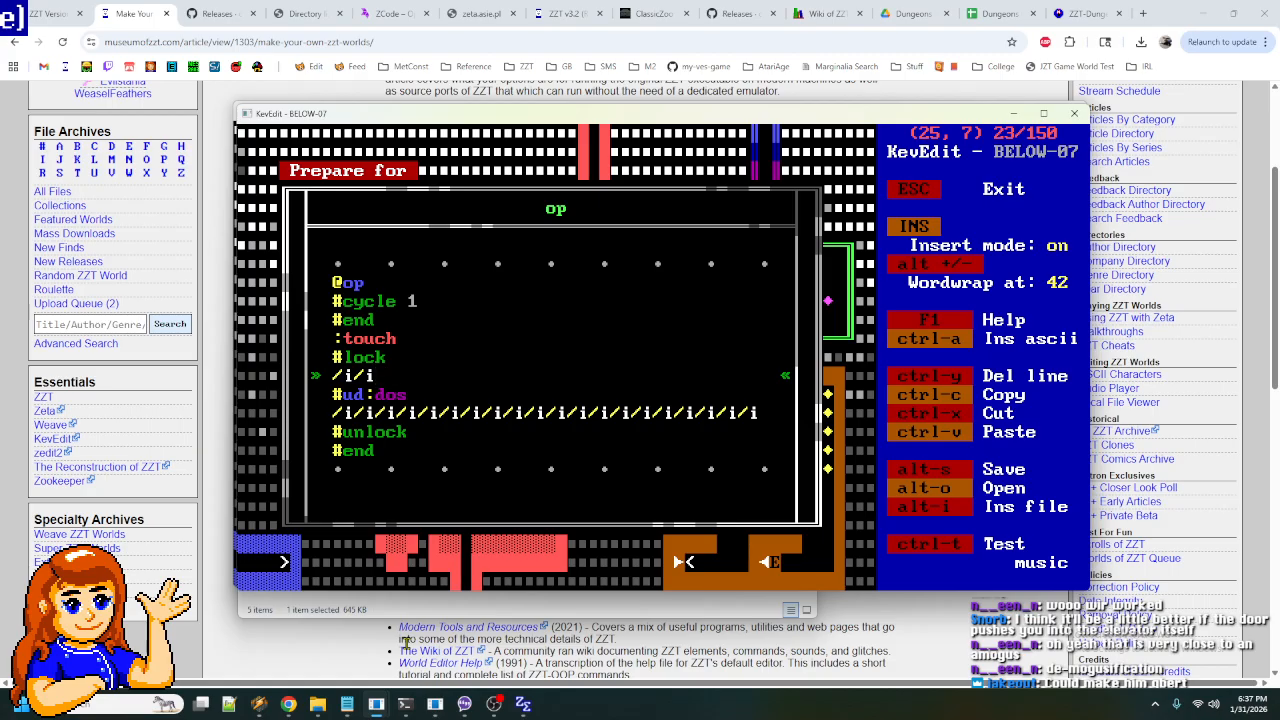
pyautogui.press('Escape')
# - Examine the passage tiles beside the upper purple doors, from (29, 10) to (27, 9)
pyautogui.press('Down')
pyautogui.press('Down')
pyautogui.press('Down')
pyautogui.press('Right')
pyautogui.press('Right')
pyautogui.press('Right')
pyautogui.press('Right')
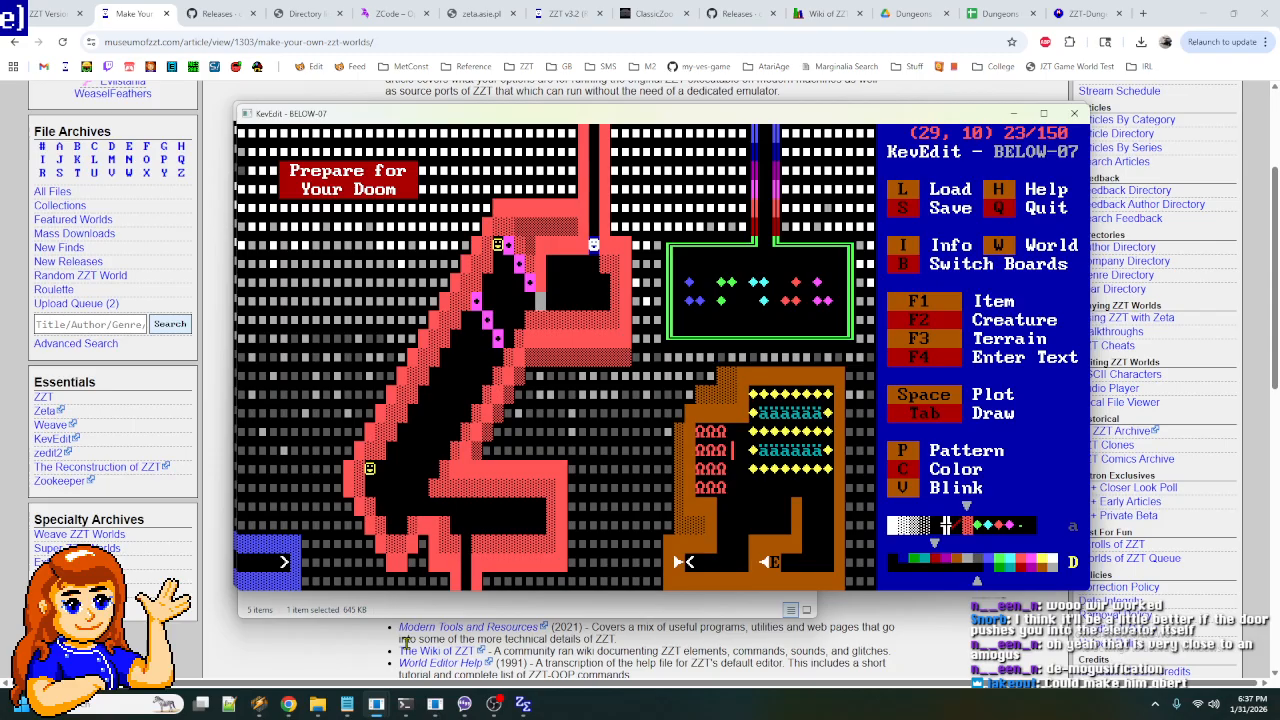
pyautogui.press('Down')
pyautogui.press('Left')
pyautogui.press('Left')
pyautogui.press('Up')
pyautogui.press('Up')
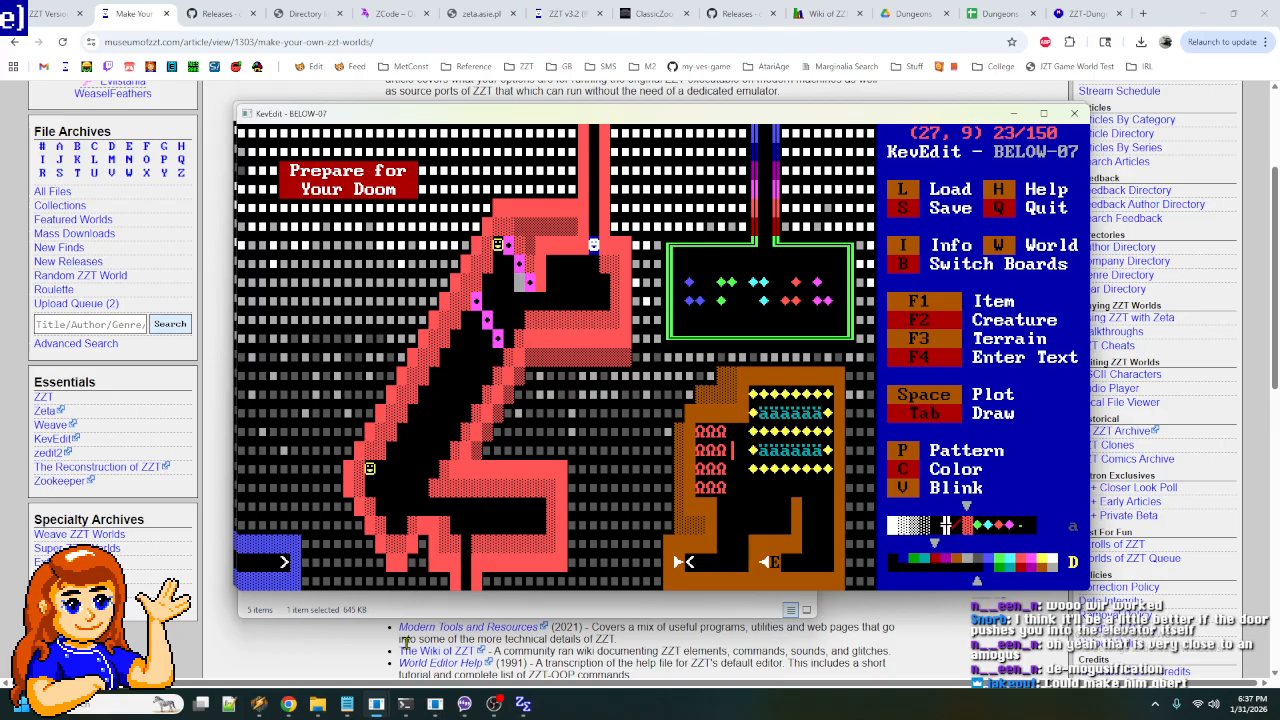
pyautogui.press('Left')
pyautogui.press('Up')
pyautogui.press('Left')
pyautogui.press('Down')
pyautogui.press('Down')
pyautogui.press('Down')
pyautogui.press('Down')
pyautogui.press('Down')
pyautogui.press('Down')
pyautogui.press('Down')
pyautogui.press('Down')
pyautogui.press('Down')
pyautogui.press('Down')
pyautogui.press('Down')
pyautogui.press('Down')
pyautogui.press('Down')
pyautogui.press('Right')
pyautogui.press('Right')
pyautogui.press('Right')
pyautogui.press('Right')
pyautogui.press('Right')
pyautogui.press('Right')
pyautogui.press('Right')
pyautogui.press('Right')
pyautogui.press('Right')
pyautogui.press('Right')
pyautogui.press('Right')
pyautogui.press('Right')
pyautogui.press('Right')
pyautogui.press('Right')
pyautogui.press('Right')
pyautogui.press('Right')
pyautogui.press('Right')
pyautogui.press('Right')
pyautogui.press('Right')
pyautogui.press('Right')
pyautogui.press('Right')
pyautogui.press('Right')
pyautogui.press('Up')
pyautogui.press('Up')
pyautogui.press('Left')
pyautogui.press('Right')
pyautogui.press('Right')
pyautogui.press('Right')
pyautogui.press('Right')
pyautogui.press('Right')
pyautogui.press('Right')
pyautogui.press('Right')
pyautogui.press('Right')
pyautogui.press('Down')
pyautogui.press('Left')
pyautogui.press('Left')
pyautogui.press('Left')
pyautogui.press('Left')
pyautogui.press('Left')
pyautogui.press('Left')
pyautogui.press('Left')
pyautogui.press('Left')
pyautogui.press('Left')
pyautogui.press('Left')
pyautogui.press('Left')
pyautogui.press('Left')
pyautogui.press('Left')
pyautogui.press('Left')
pyautogui.press('Left')
pyautogui.press('Left')
pyautogui.press('Left')
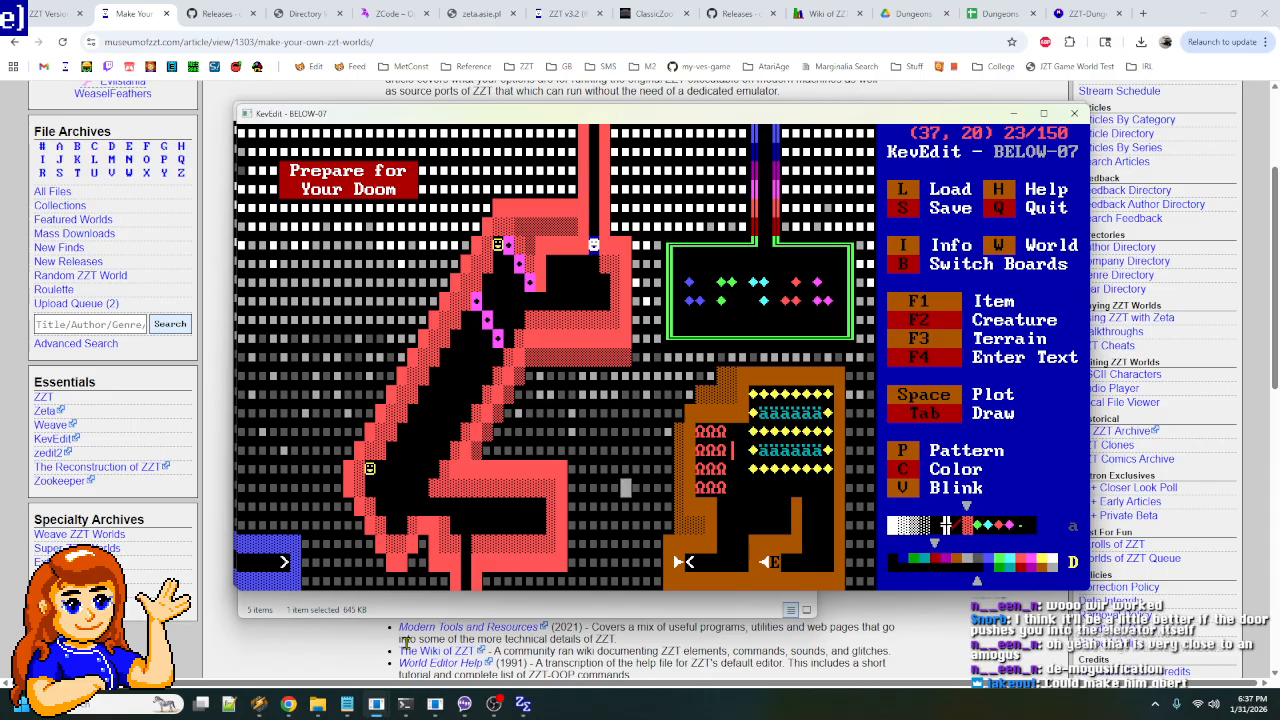
pyautogui.press('Up')
pyautogui.press('Up')
pyautogui.press('Up')
pyautogui.press('Up')
pyautogui.press('Up')
pyautogui.press('Up')
pyautogui.press('Up')
pyautogui.press('Left')
pyautogui.press('Left')
pyautogui.press('Left')
pyautogui.press('Left')
pyautogui.press('Left')
pyautogui.press('Left')
pyautogui.press('Left')
pyautogui.press('Left')
pyautogui.press('Left')
pyautogui.press('Left')
pyautogui.press('Left')
pyautogui.press('Left')
pyautogui.press('Left')
pyautogui.press('Left')
pyautogui.press('Left')
pyautogui.press('Left')
# - Place a dark blue Object at (28, 11), in the red wall beside the lower purple doors
pyautogui.press('Right')
pyautogui.press('Right')
pyautogui.press('Right')
pyautogui.press('Right')
pyautogui.press('Right')
pyautogui.press('Right')
pyautogui.press('Right')
pyautogui.press('Right')
pyautogui.press('Right')
pyautogui.press('Right')
pyautogui.press('Left')
pyautogui.press('Up')
pyautogui.press('Left')
pyautogui.press('Up')
pyautogui.press('Left')
pyautogui.press('Up')
pyautogui.press('Down')
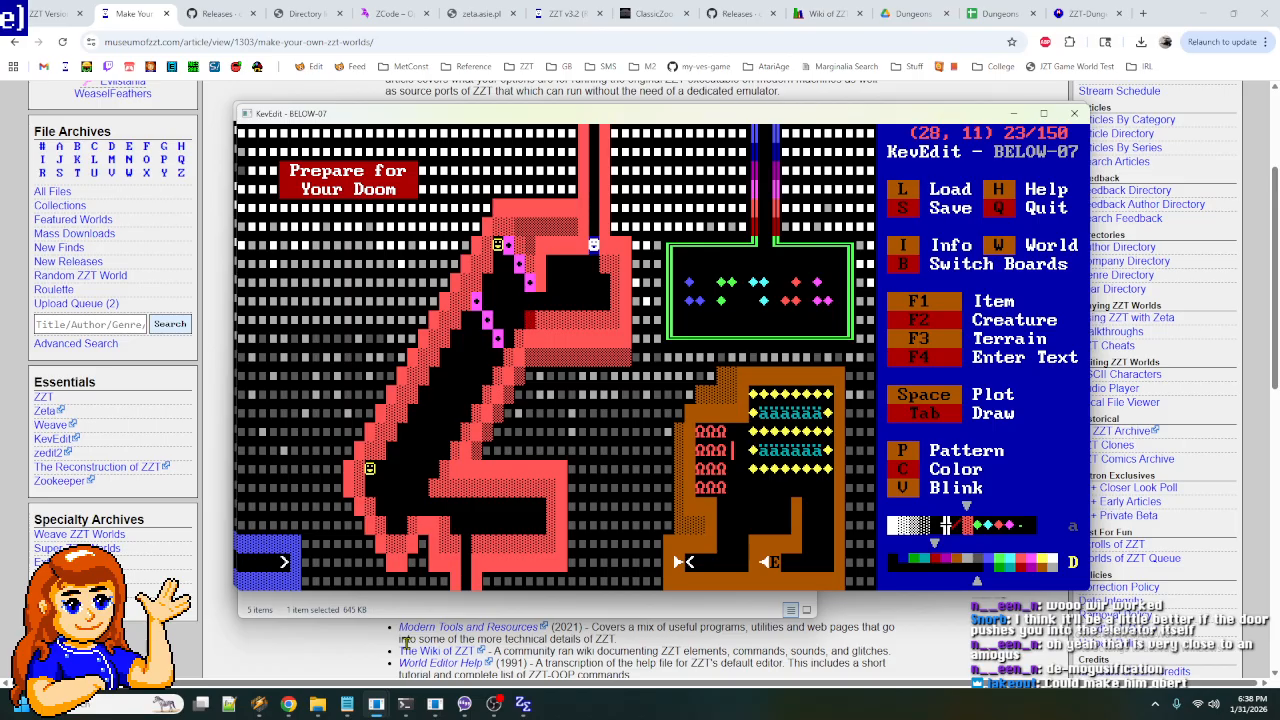
pyautogui.press('Up')
pyautogui.press('Down')
pyautogui.press('Left')
pyautogui.press('Right')
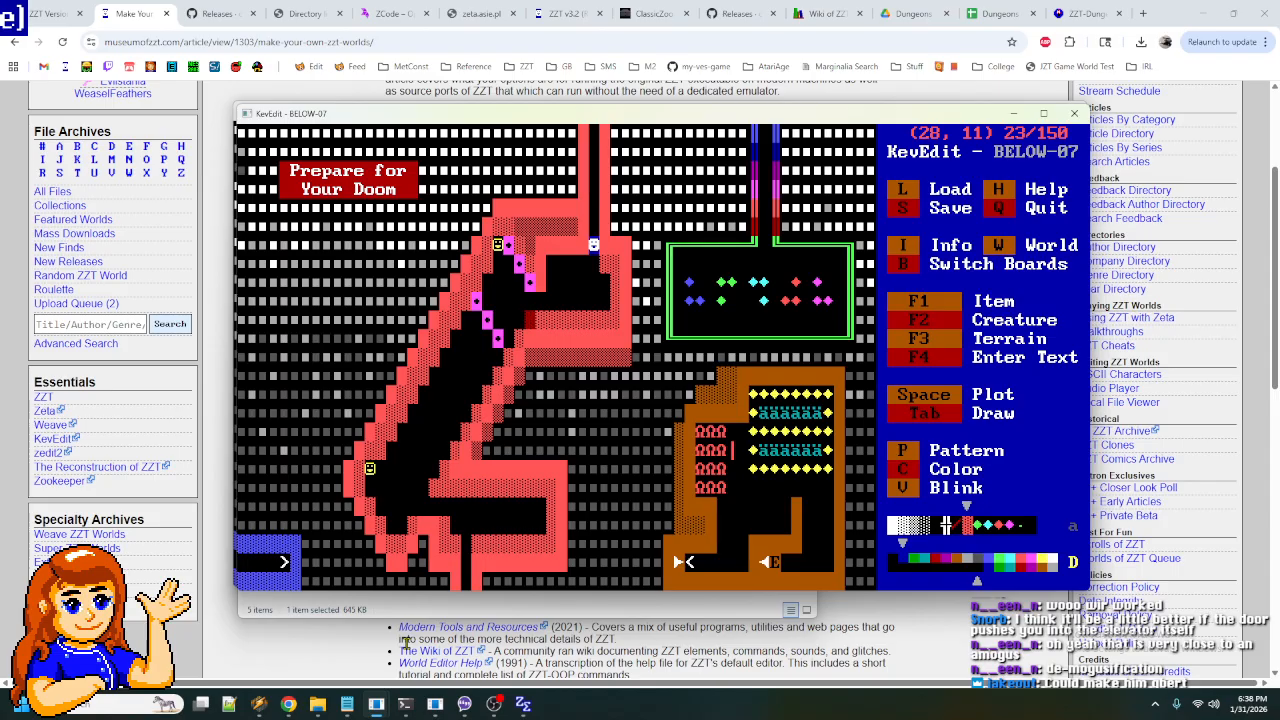
pyautogui.press('F2')
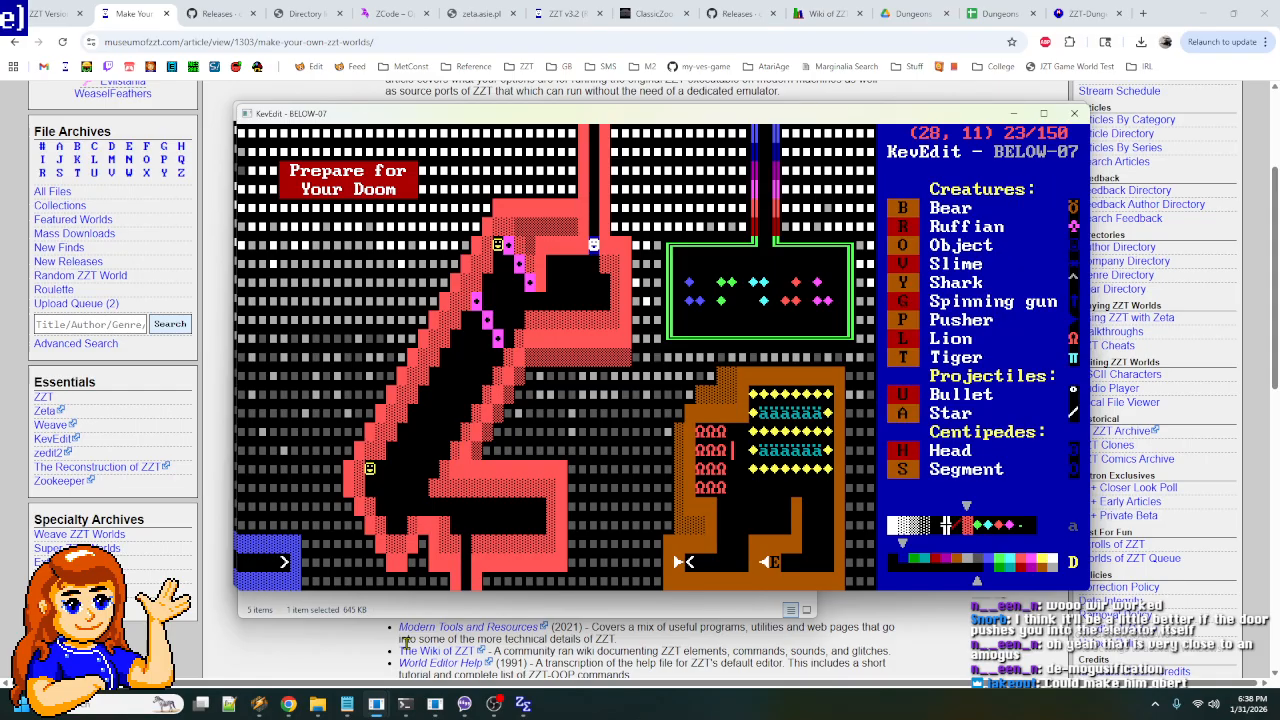
pyautogui.press('o')
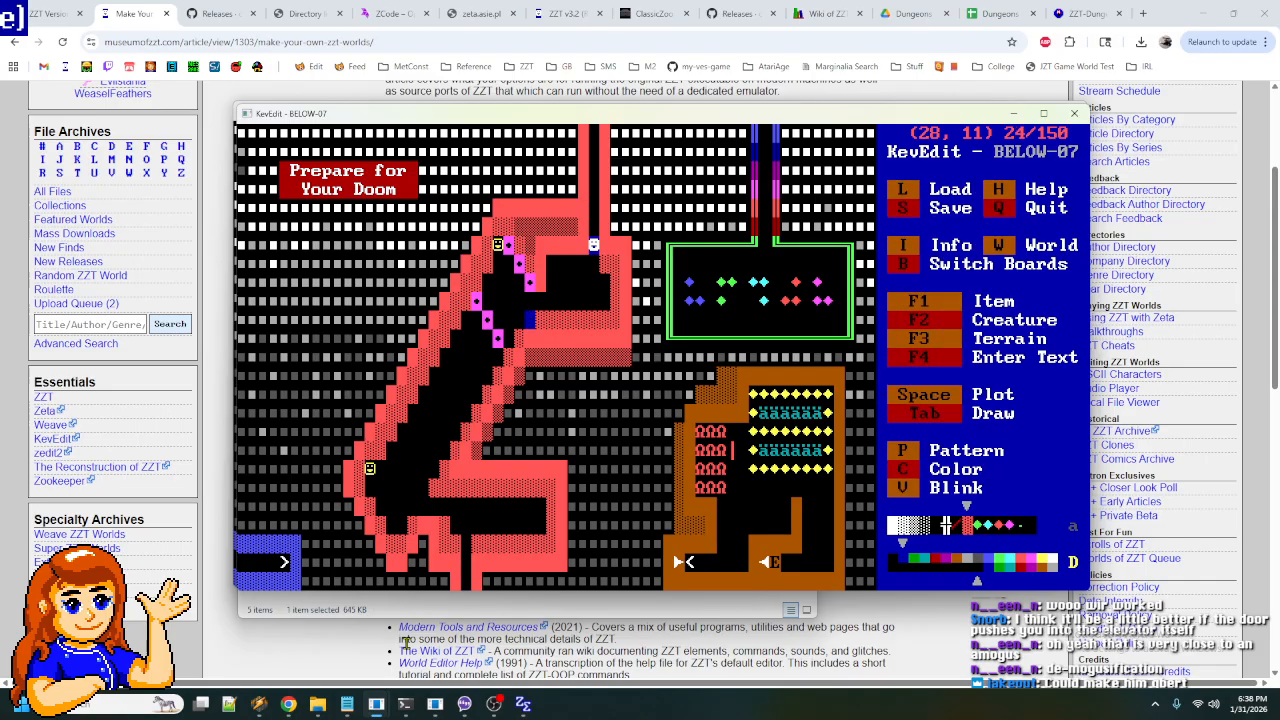
pyautogui.press('Return')
pyautogui.press('Down')
pyautogui.press('Down')
pyautogui.press('Up')
pyautogui.press('Up')
pyautogui.press('Up')
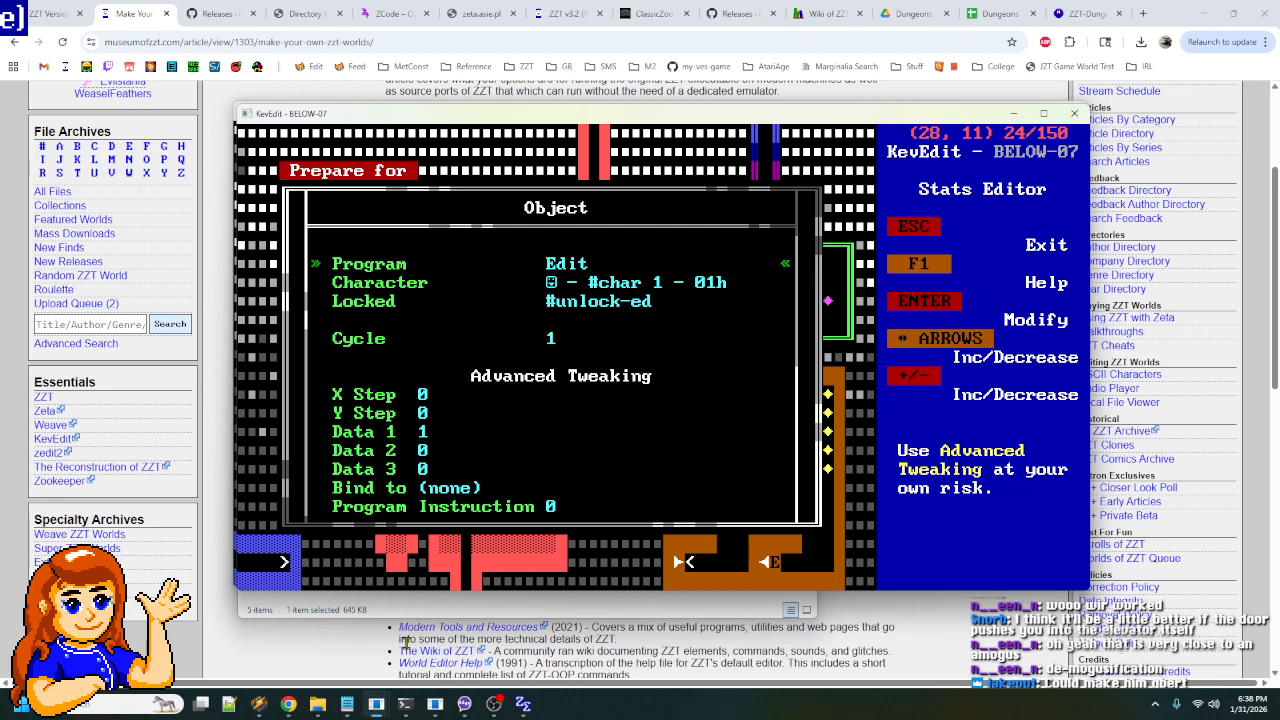
pyautogui.press('Return')
pyautogui.write('@')
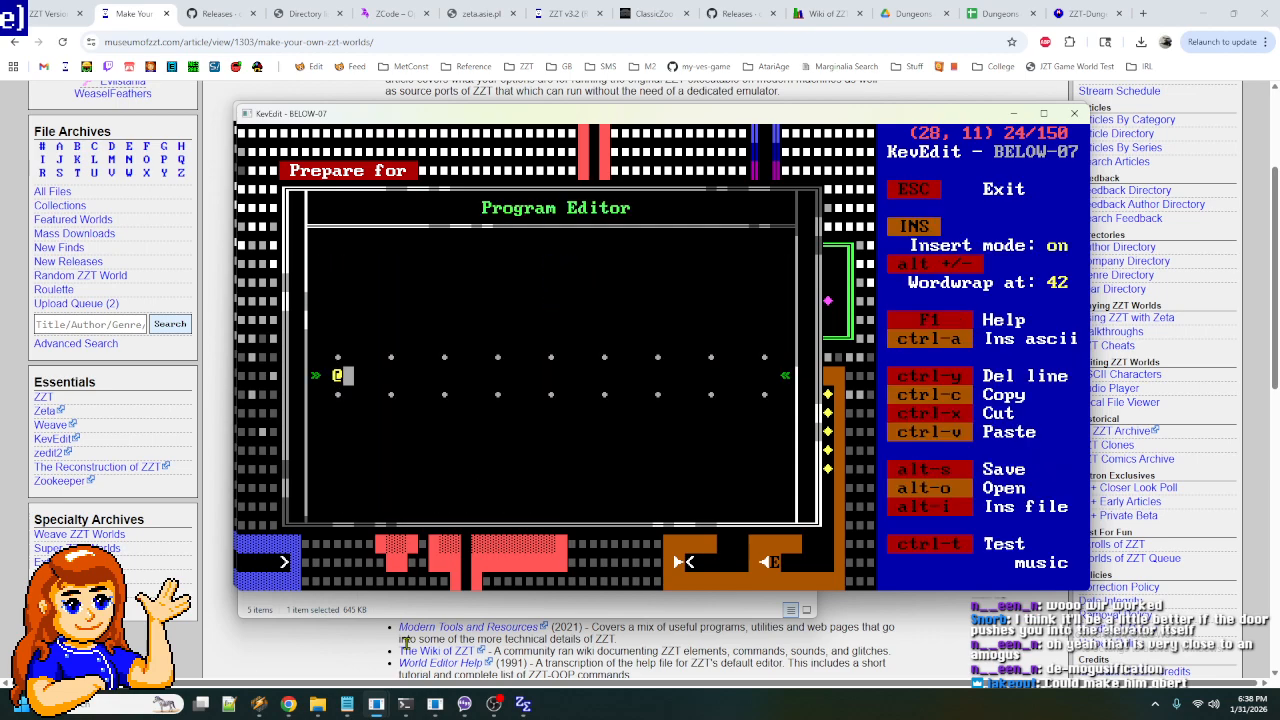
pyautogui.write('Wall')
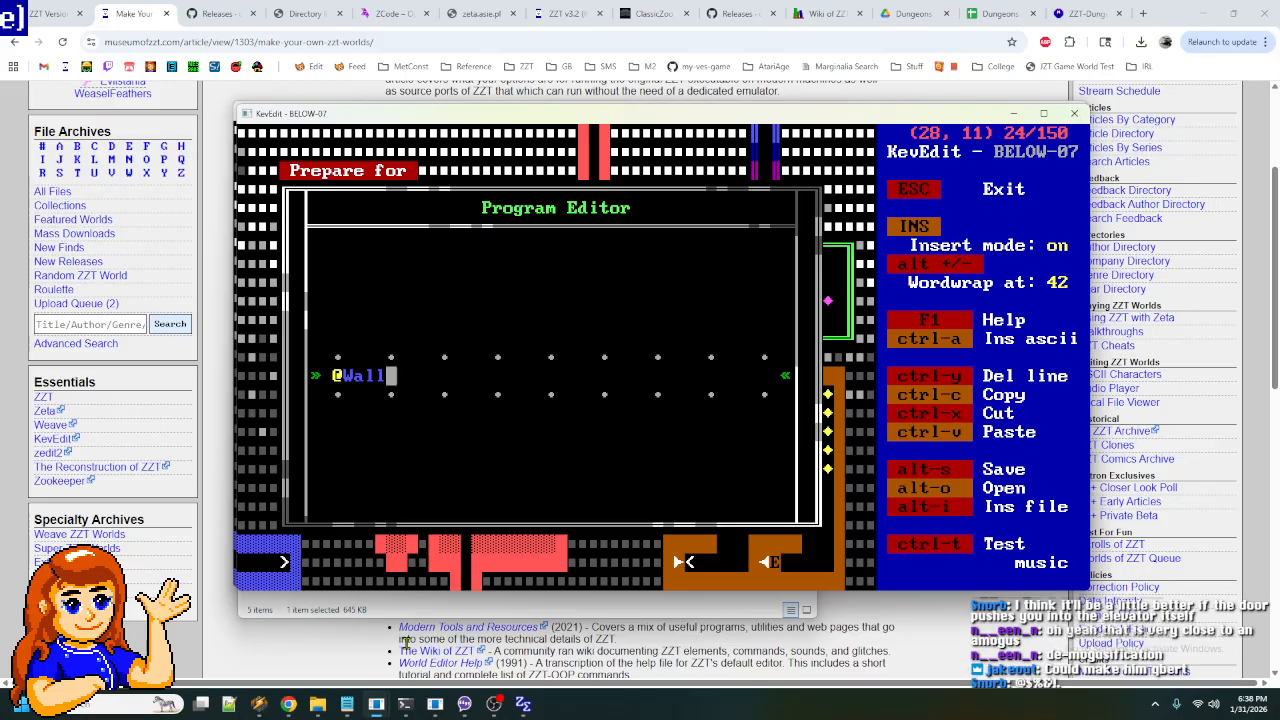
pyautogui.write('S')
pyautogui.press('Return')
pyautogui.write('#en')
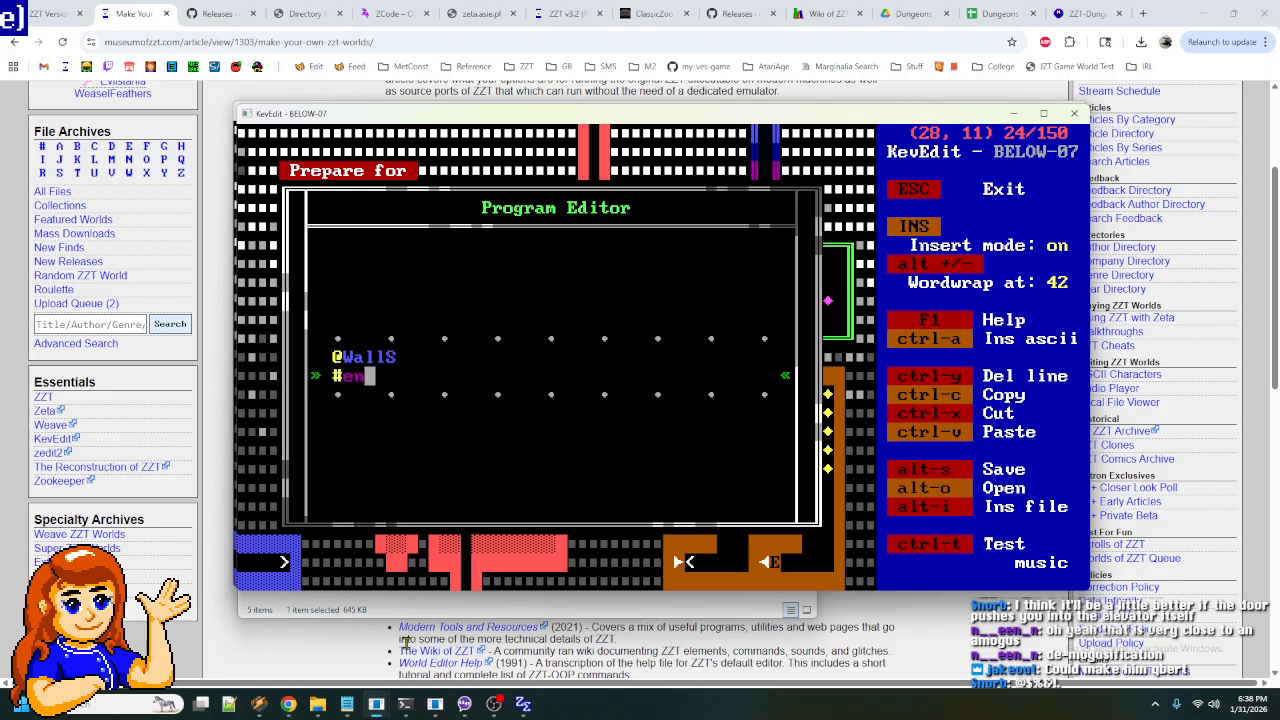
pyautogui.write('d')
pyautogui.press('Return')
# - Add a ":doS" label followed by the line "#if contact put w empty" below "#end"
pyautogui.write(':')
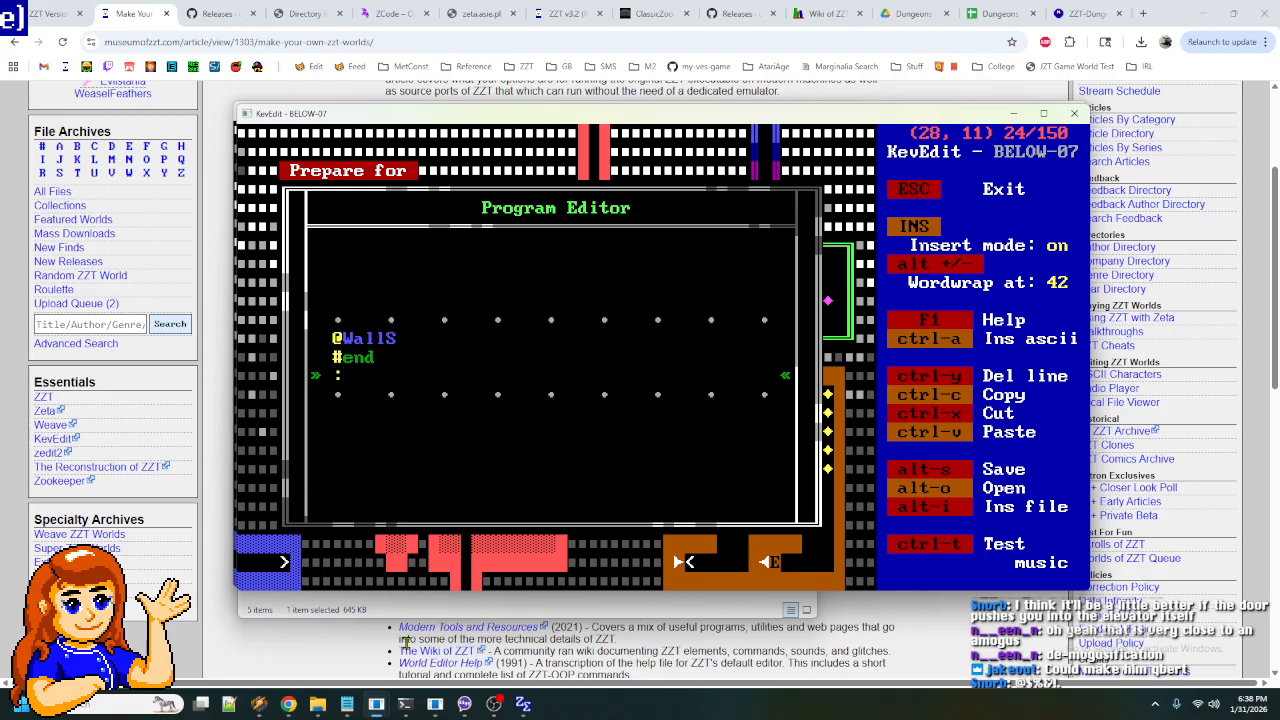
pyautogui.write('go')
pyautogui.press('BackSpace')
pyautogui.press('BackSpace')
pyautogui.write('doS')
pyautogui.press('Return')
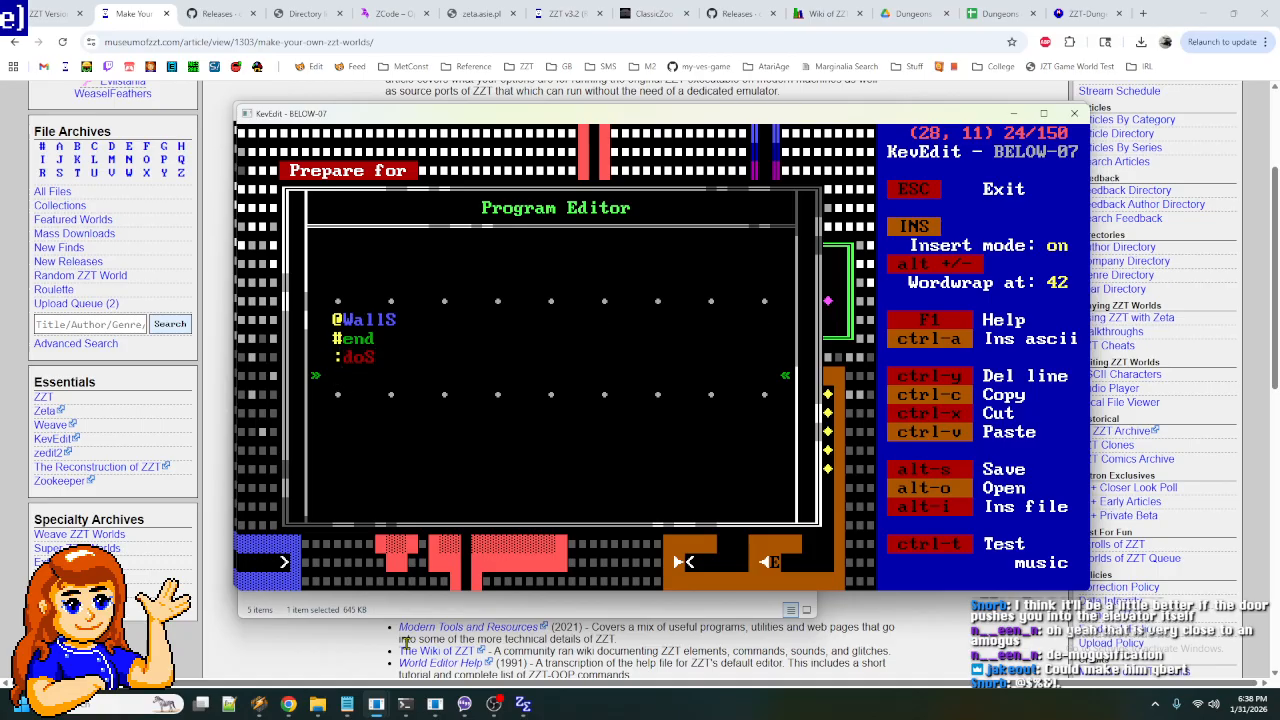
pyautogui.write('#if con')
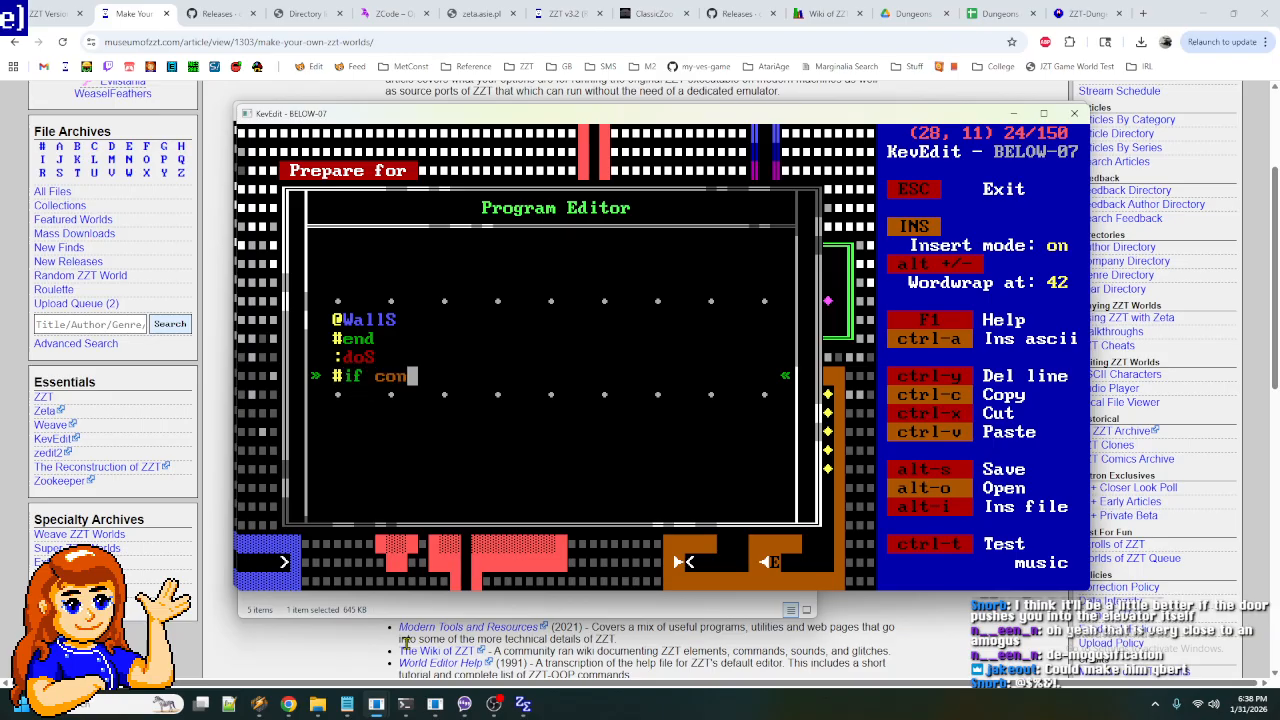
pyautogui.write('tact put')
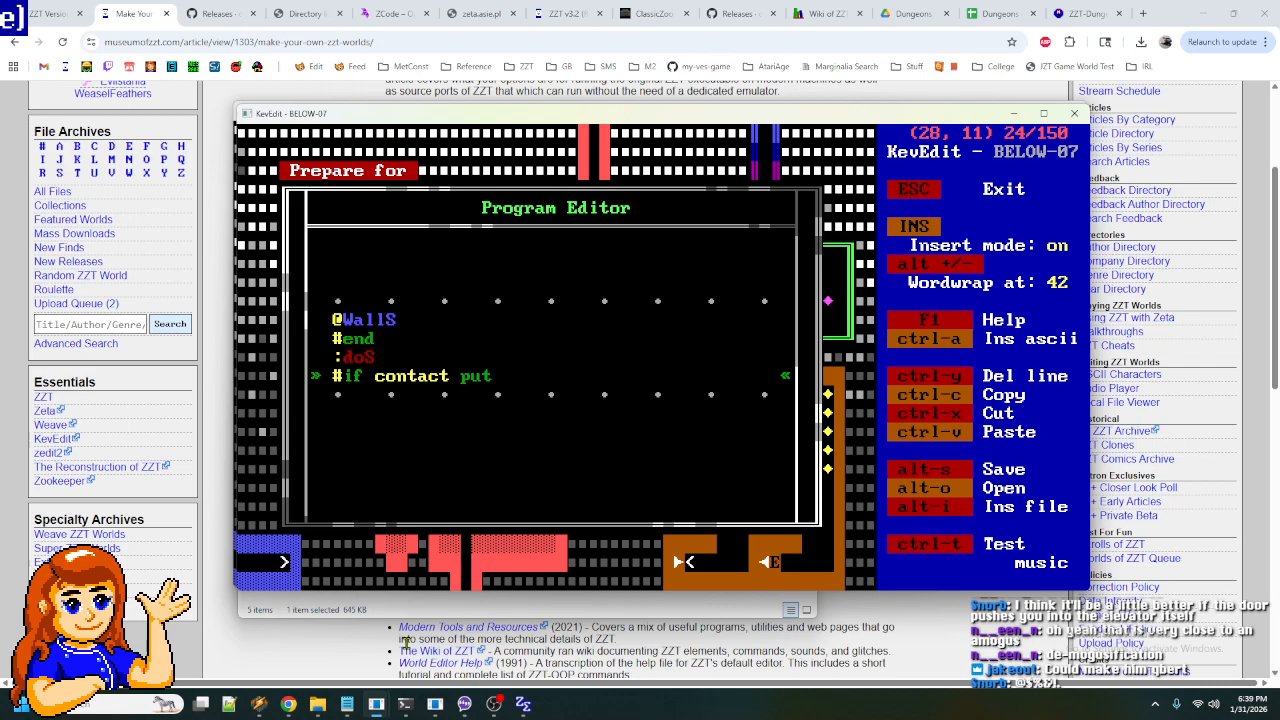
pyautogui.write('w empty')
pyautogui.press('Return')
# - Make the ":doS" routine loop with the line "/i#doS"
pyautogui.write('/i')
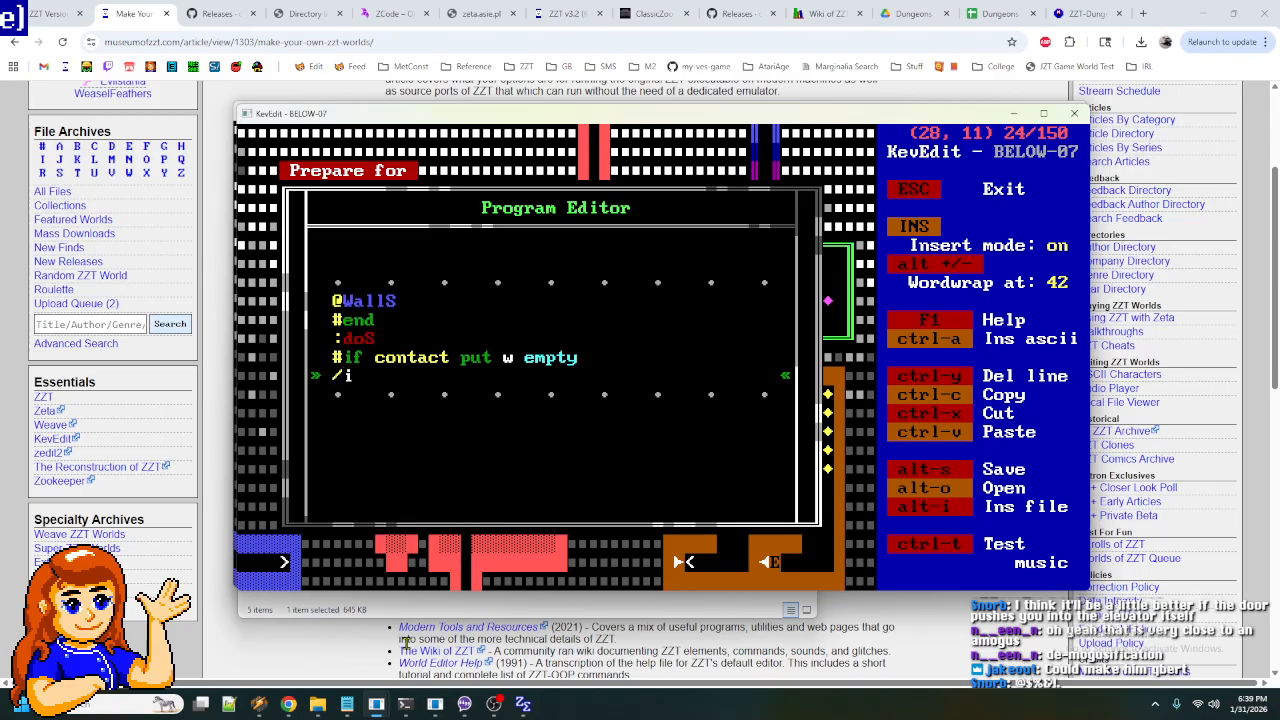
pyautogui.write('#do')
pyautogui.press('BackSpace')
pyautogui.write('S')
pyautogui.press('Return')
# - Add a ":doN" label with the line "#if contact put n empty", then close and reopen the WallS program
pyautogui.write(':')
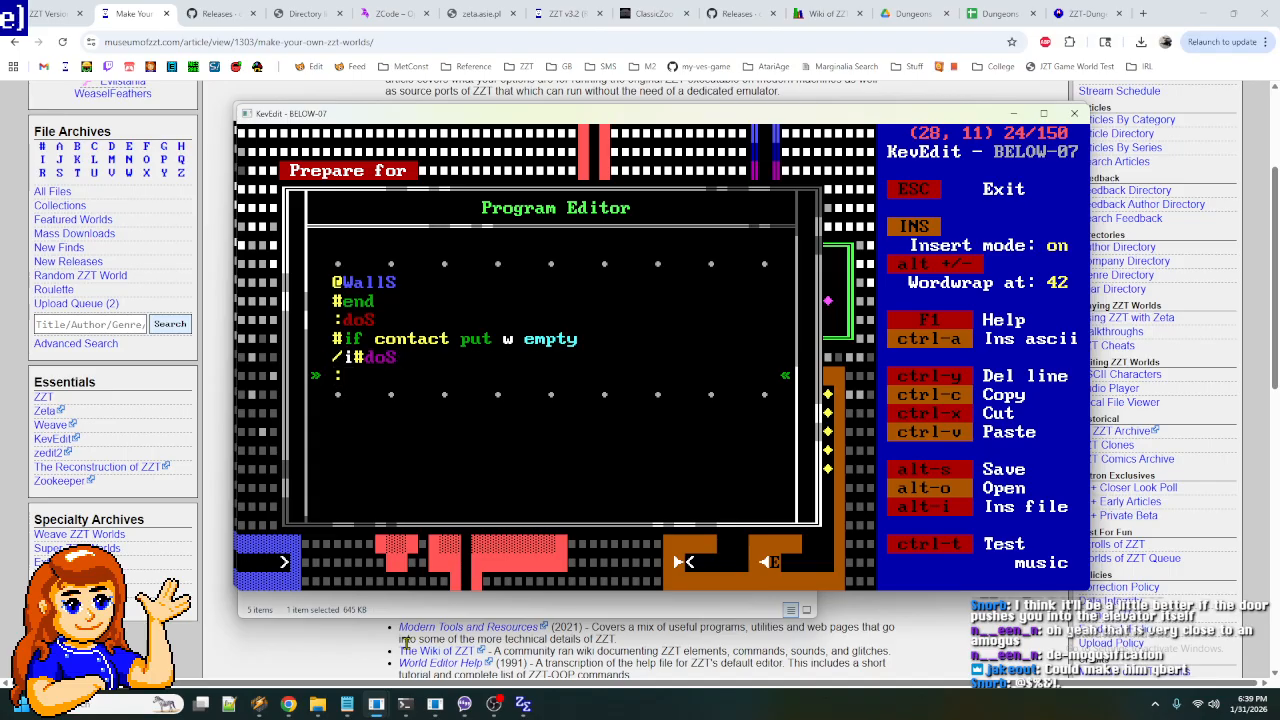
pyautogui.write('doM')
pyautogui.press('Return')
pyautogui.write('#if contact ')
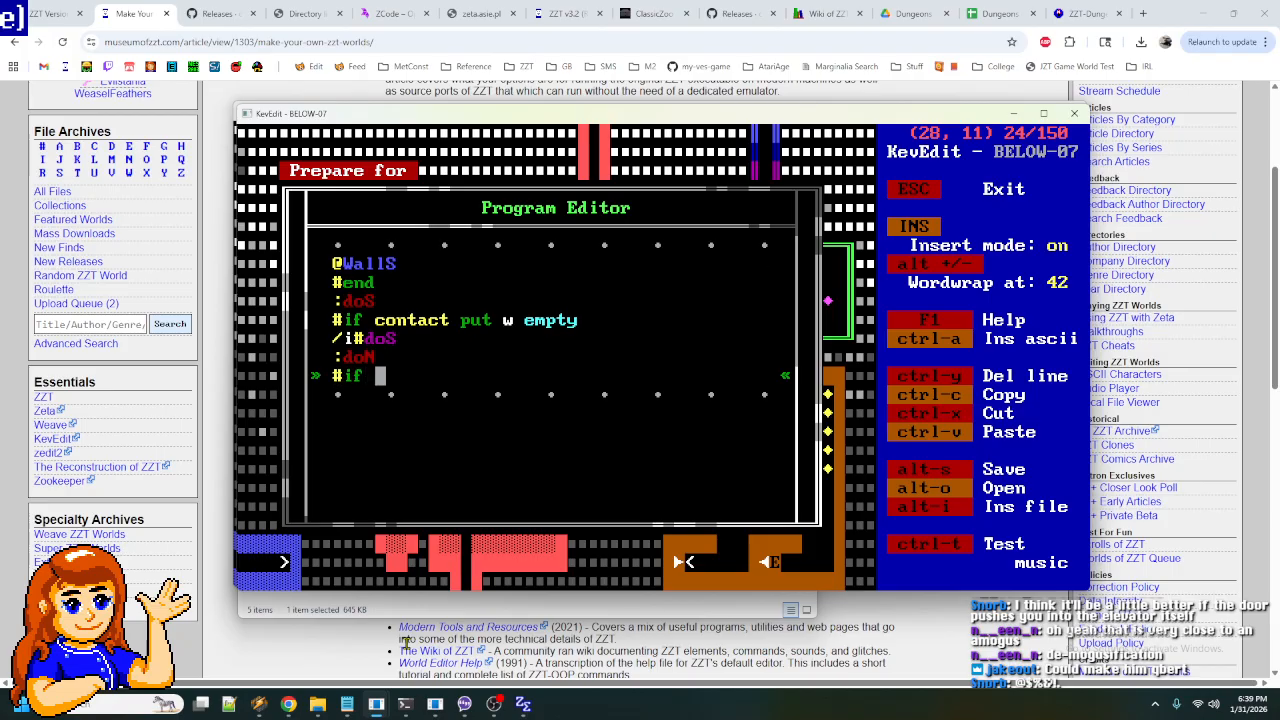
pyautogui.write('put n empty')
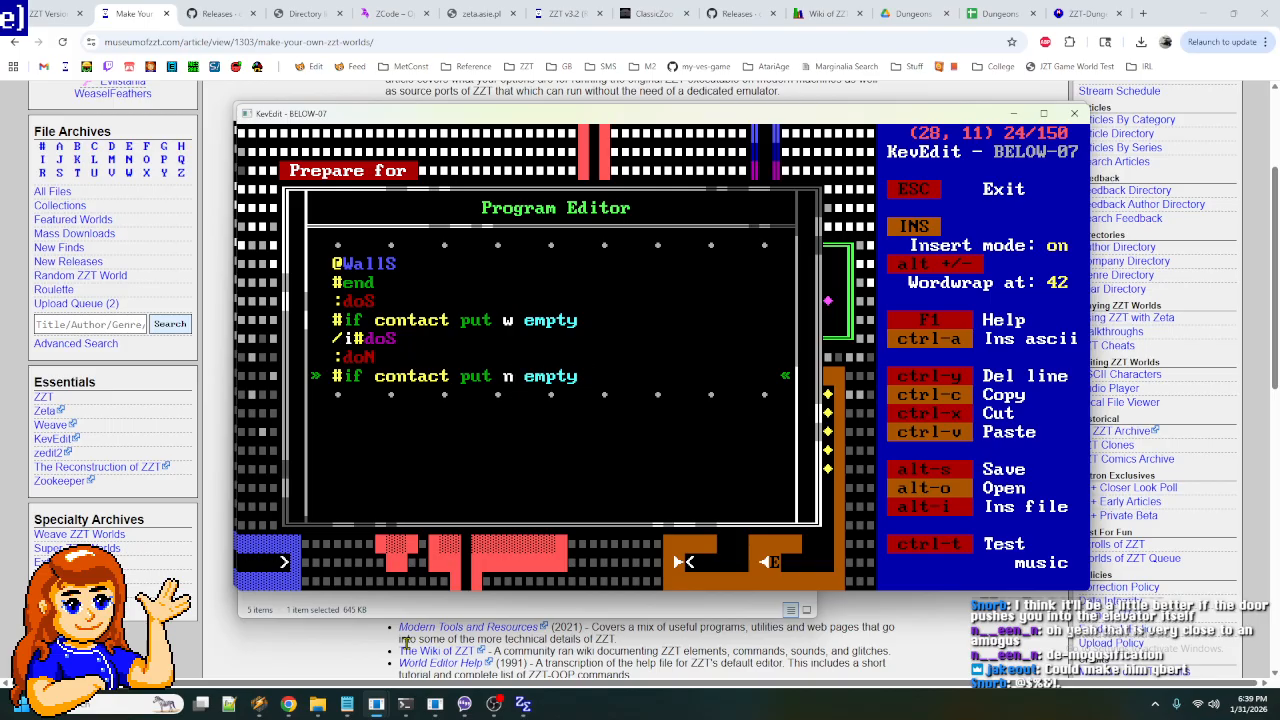
pyautogui.press('Escape')
pyautogui.press('Return')
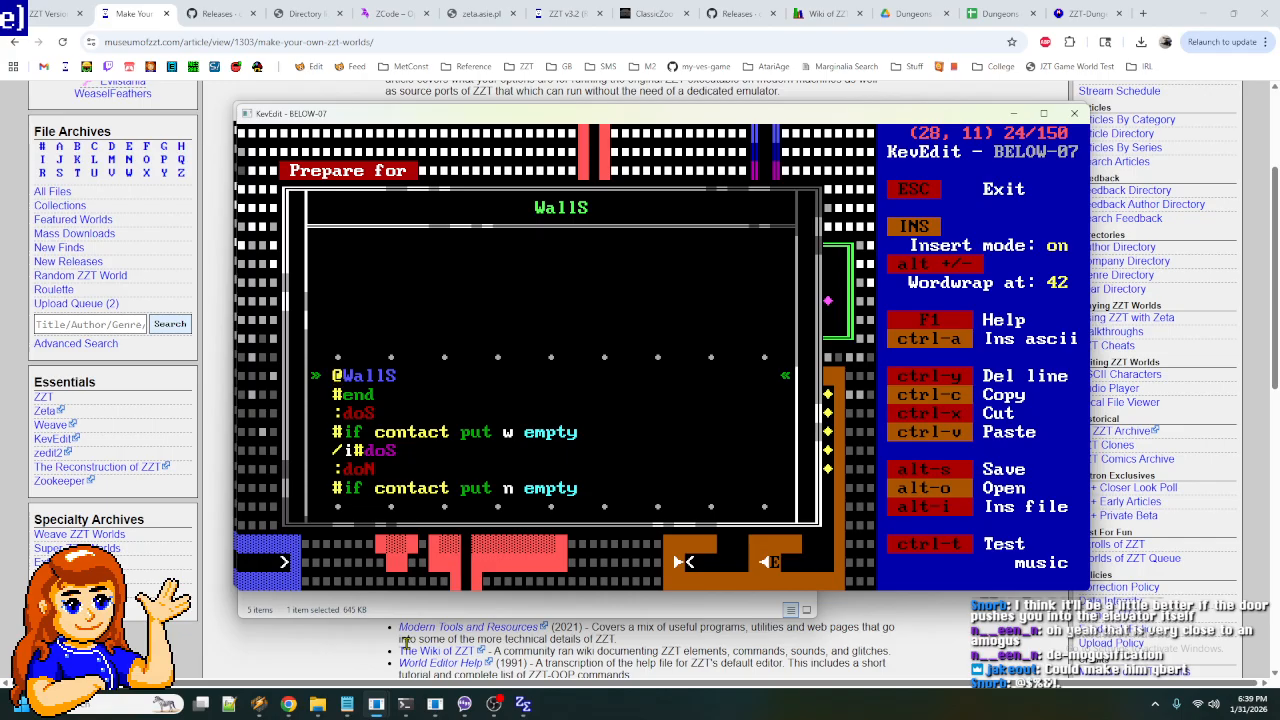
# - Make the ":doN" routine loop by copying the "/i#doS" line below it and changing the copy to "/i#doN"
pyautogui.press('Down')
pyautogui.press('Down')
pyautogui.press('Down')
pyautogui.press('Down')
pyautogui.hotkey('shift', 'End')
pyautogui.hotkey('ctrl', 'c')
pyautogui.press('Down')
pyautogui.press('Down')
pyautogui.press('End')
pyautogui.press('Return')
pyautogui.hotkey('ctrl', 'v')
pyautogui.press('BackSpace')
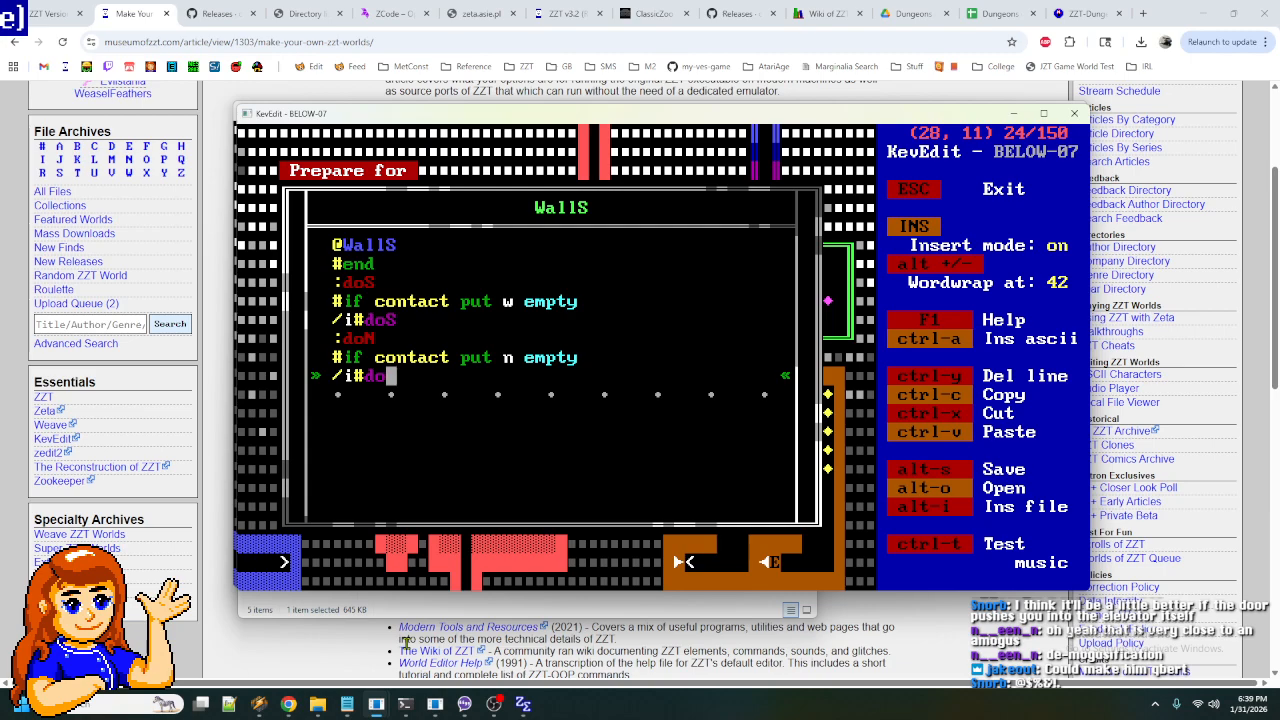
pyautogui.write('M')
# - Add a ":stop" label at the end of the WallS program and close the program
pyautogui.press('Return')
pyautogui.write(':stop')
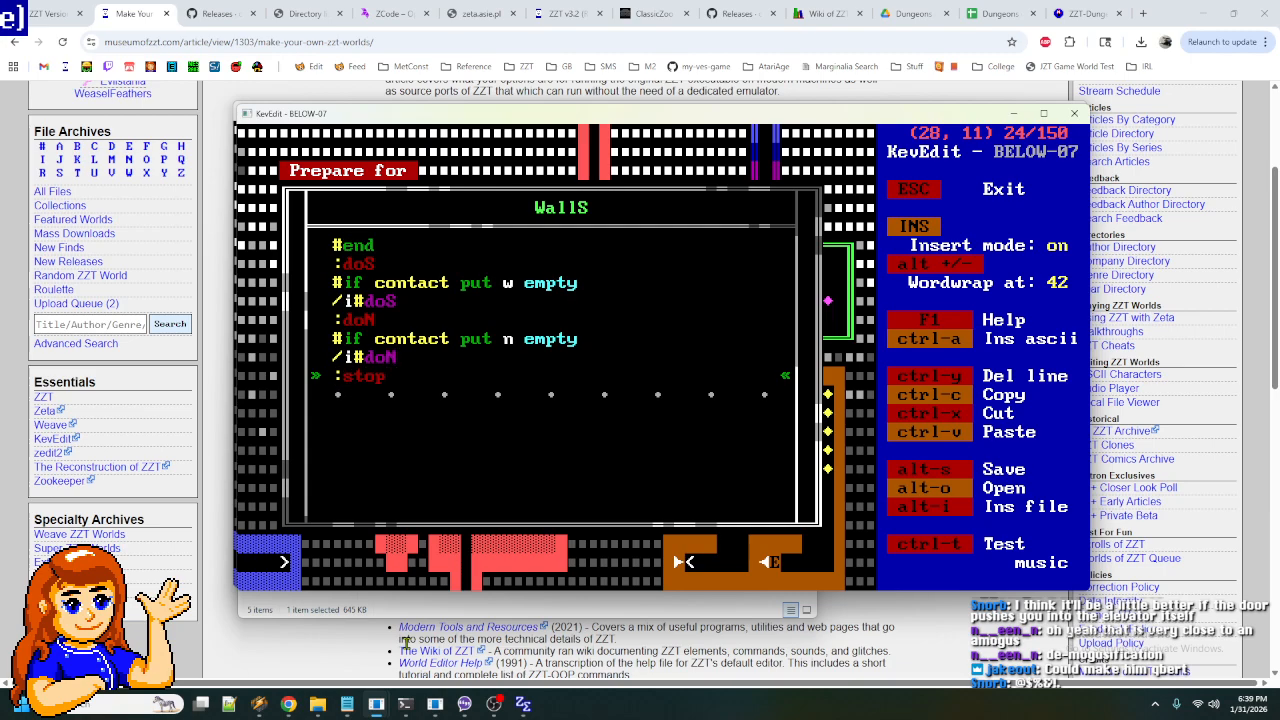
pyautogui.press('Escape')
# - Check the objects around the elevator doors and review the WallS object's stats and program
pyautogui.press('Up')
pyautogui.press('Up')
pyautogui.press('Left')
pyautogui.press('Up')
pyautogui.press('Left')
pyautogui.press('Up')
pyautogui.press('Left')
pyautogui.press('Down')
pyautogui.press('Down')
pyautogui.press('Down')
pyautogui.press('Down')
pyautogui.press('Right')
pyautogui.press('Right')
pyautogui.press('Right')
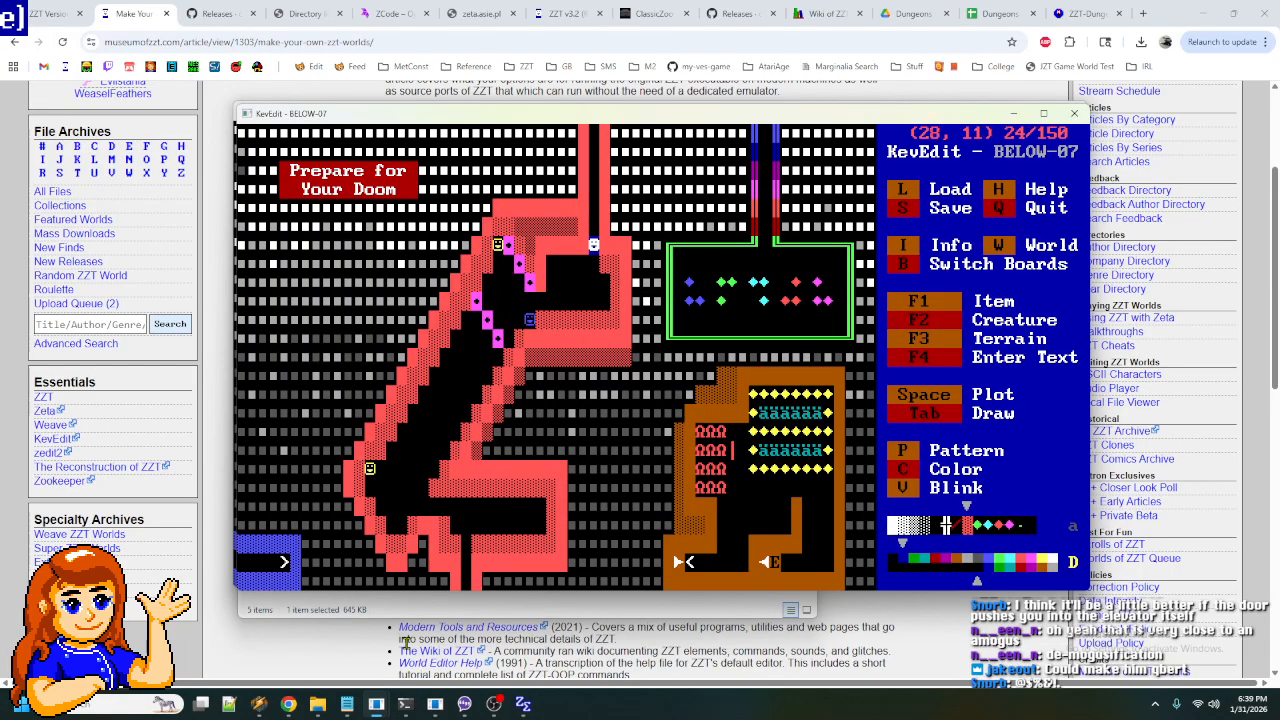
pyautogui.press('Return')
pyautogui.press('Down')
pyautogui.press('Down')
pyautogui.press('Escape')
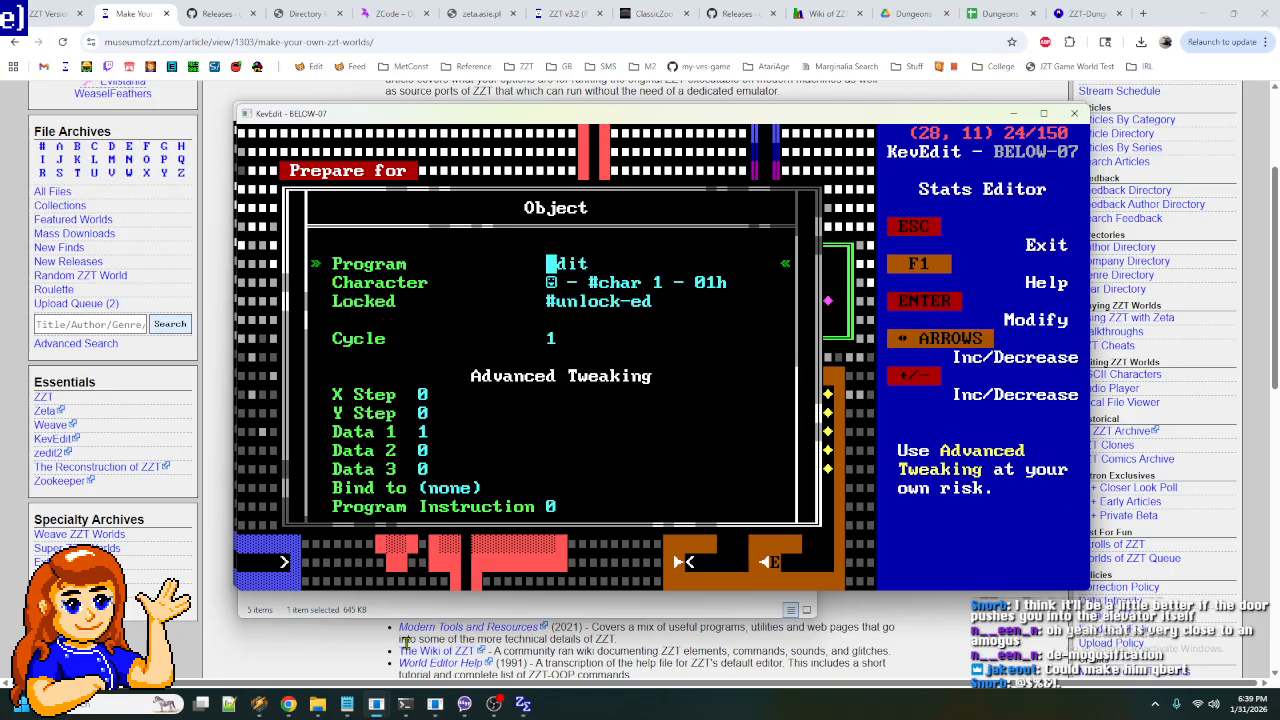
pyautogui.press('Escape')
pyautogui.press('Up')
pyautogui.press('Up')
pyautogui.press('Up')
pyautogui.press('Up')
pyautogui.press('Left')
pyautogui.press('Left')
pyautogui.press('Up')
pyautogui.press('Left')
pyautogui.press('Down')
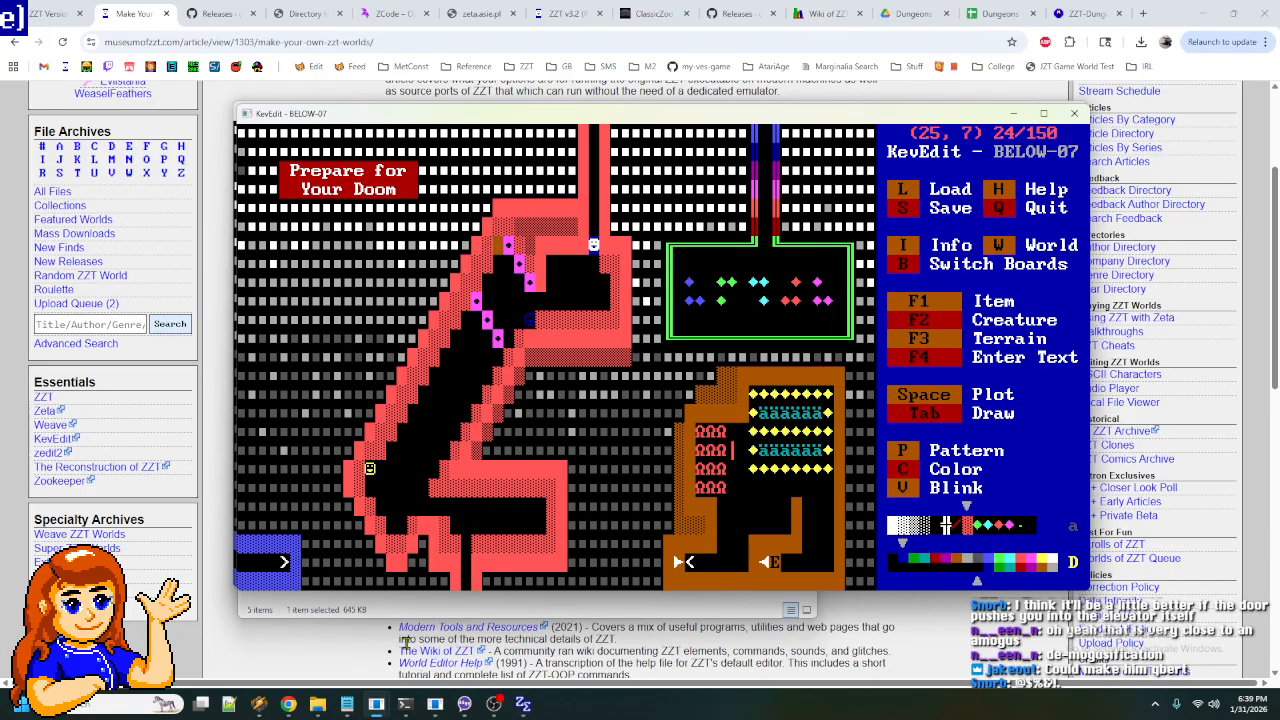
pyautogui.press('Down')
pyautogui.press('Down')
pyautogui.press('Down')
pyautogui.press('Down')
pyautogui.press('Right')
pyautogui.press('Right')
pyautogui.press('Right')
pyautogui.press('Return')
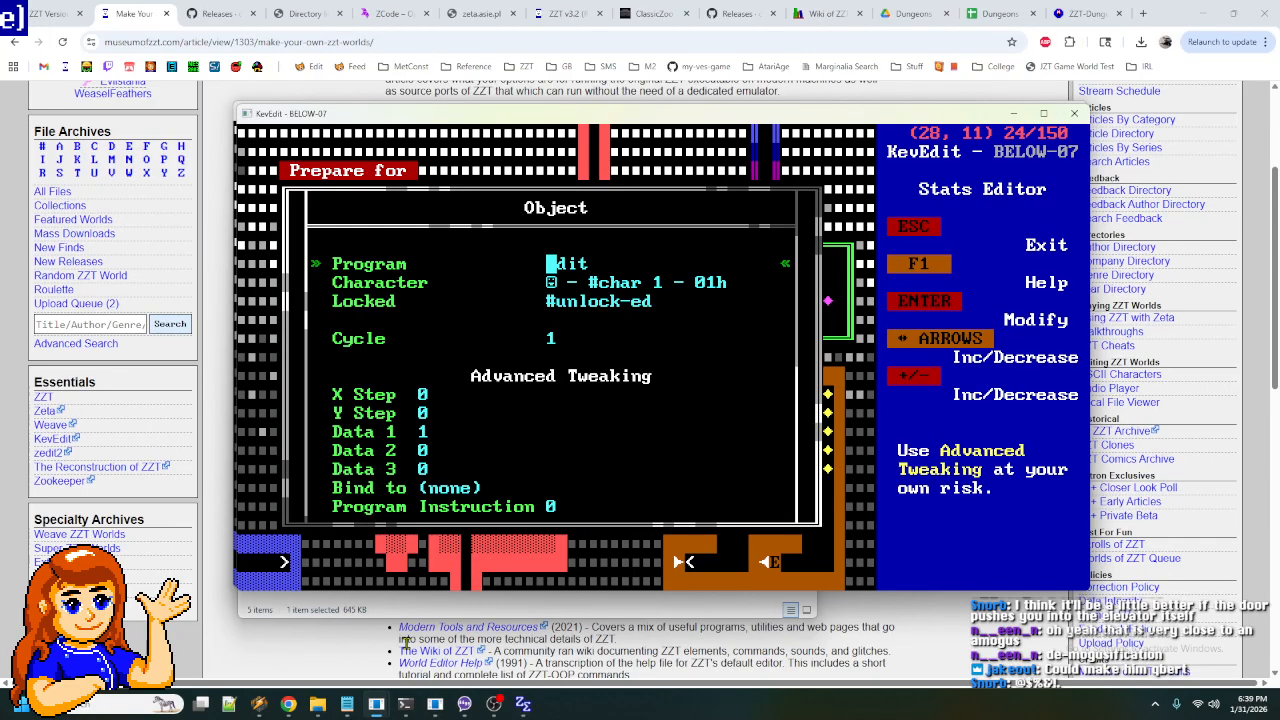
pyautogui.press('Return')
pyautogui.press('Escape')
pyautogui.press('Escape')
# - In the "op" object's program at (25, 7), insert the line "#WallS:doS" before "#ud:dos"
pyautogui.press('Up')
pyautogui.press('Up')
pyautogui.press('Left')
pyautogui.press('Left')
pyautogui.press('Up')
pyautogui.press('Up')
pyautogui.press('Left')
pyautogui.press('Return')
pyautogui.press('Return')
pyautogui.press('Down')
pyautogui.press('Down')
pyautogui.press('Down')
pyautogui.press('Down')
pyautogui.press('Down')
pyautogui.press('Down')
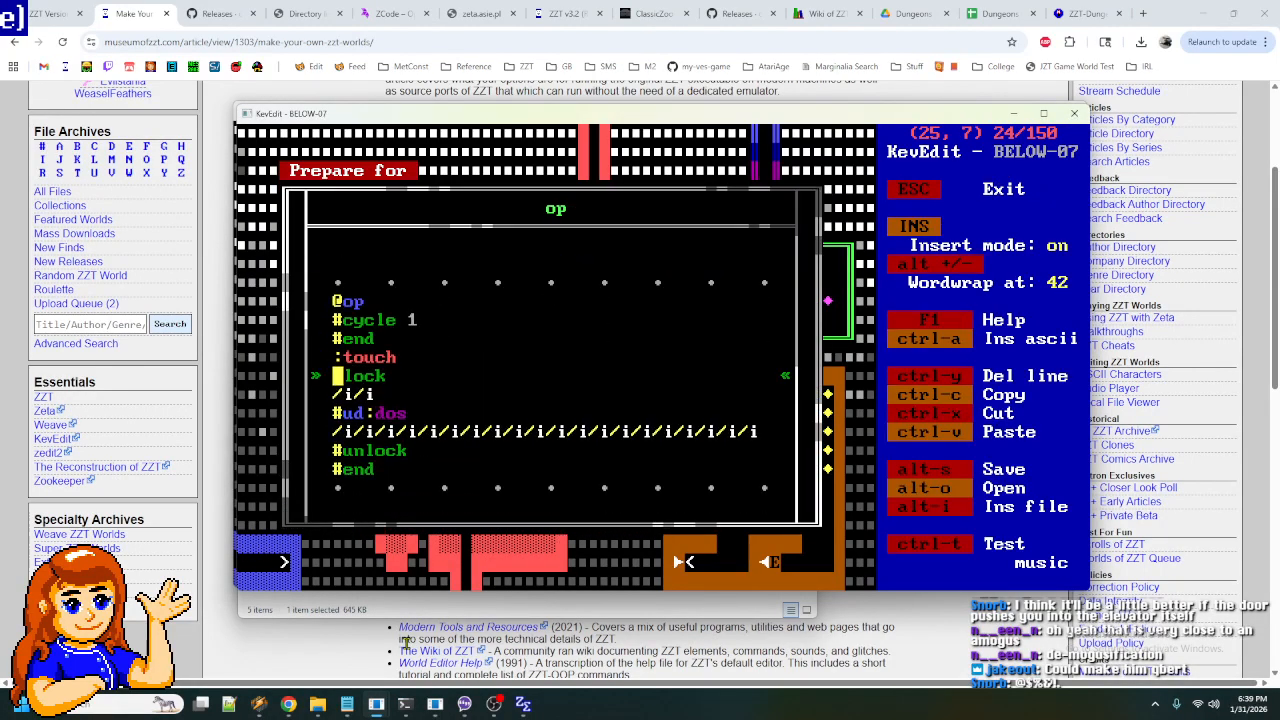
pyautogui.press('Return')
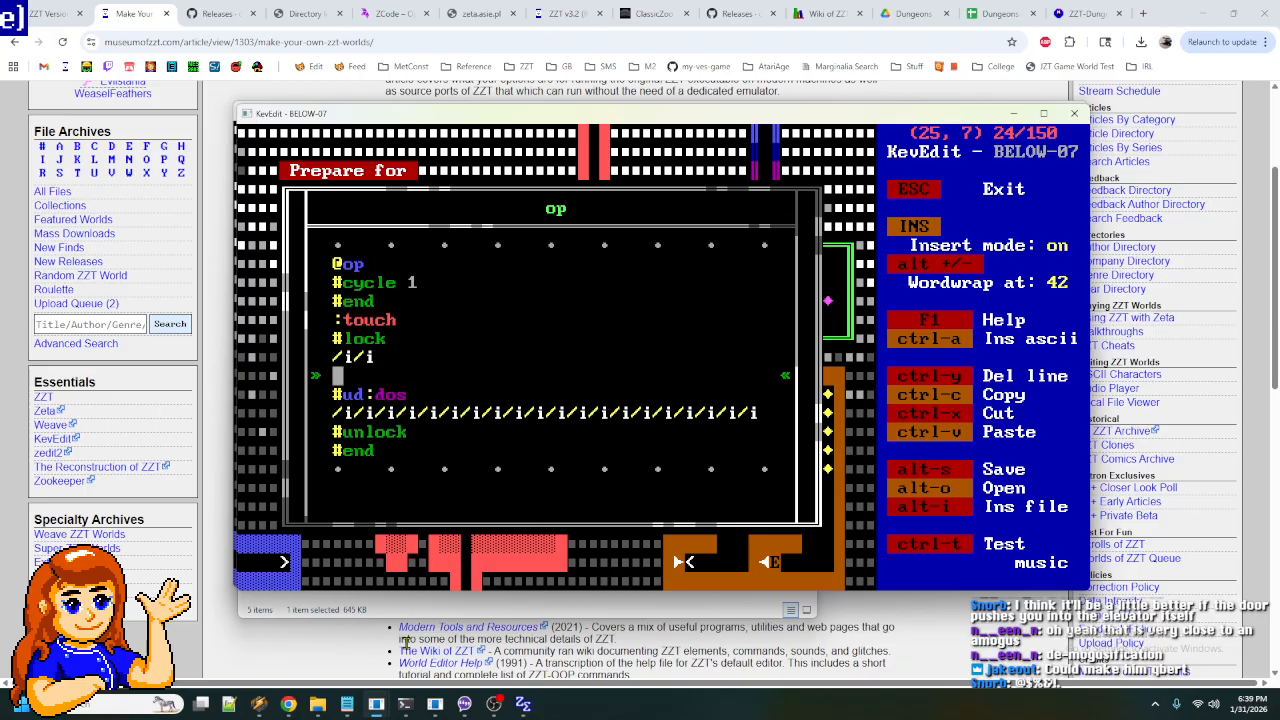
pyautogui.write('#WallS:doS')
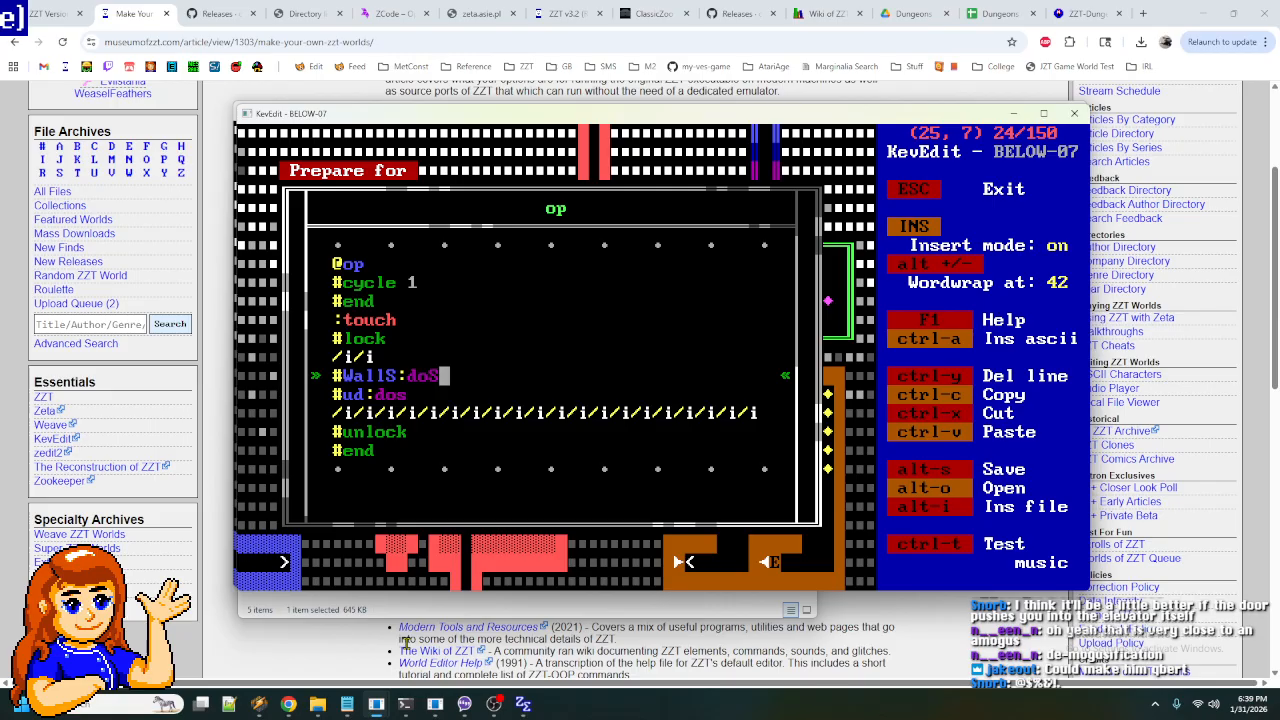
# - Insert another "#WallS:doS" line between the long "/i" wait line and "#unlock", and close the op program
pyautogui.press('Down')
pyautogui.press('Down')
pyautogui.press('Return')
pyautogui.write('#WallS:')
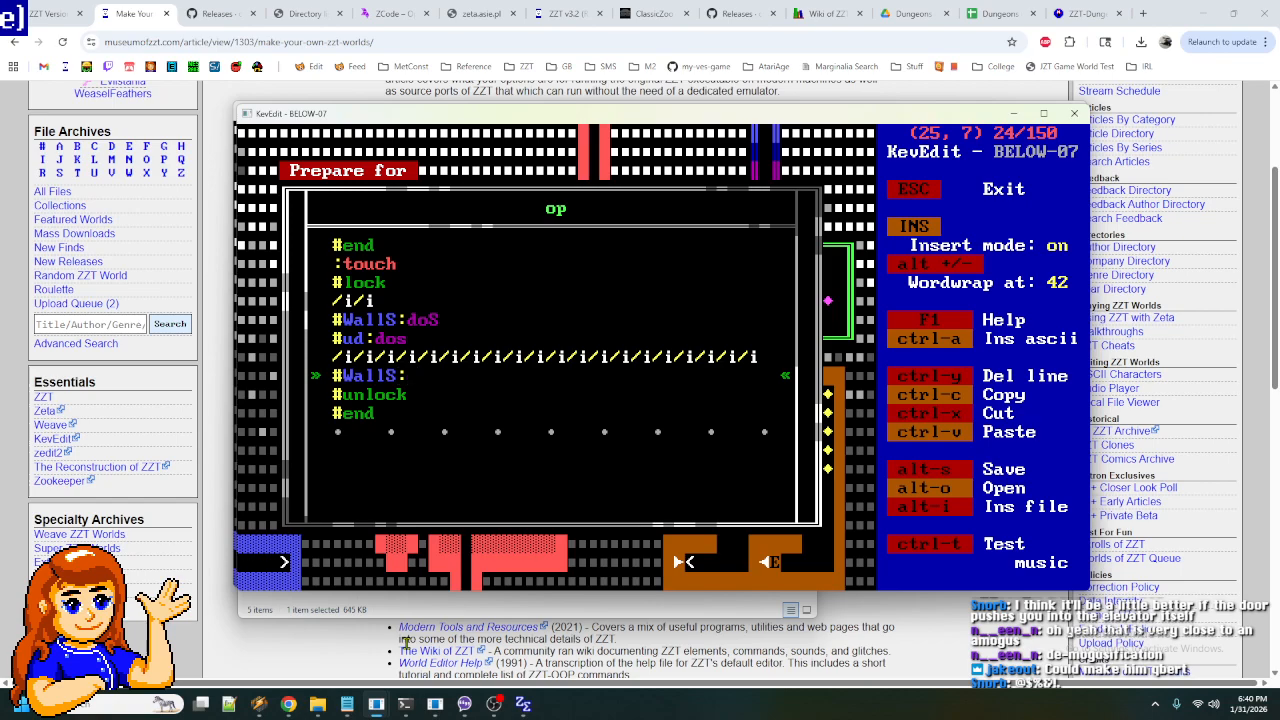
pyautogui.write('doS')
pyautogui.press('Escape')
# - Choose a different display character for the WallS object at (28, 11) and close its stats
pyautogui.press('Down')
pyautogui.press('Down')
pyautogui.press('Down')
pyautogui.press('Right')
pyautogui.press('Down')
pyautogui.press('Right')
pyautogui.press('Right')
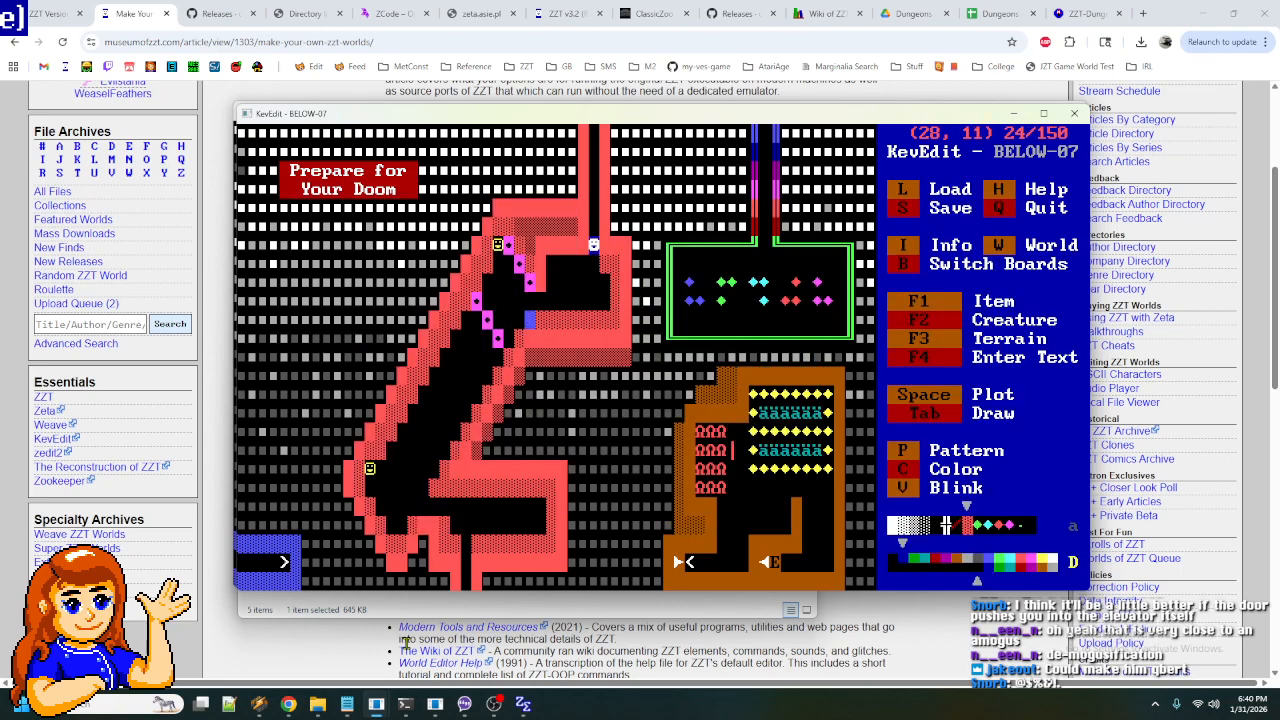
pyautogui.press('Return')
pyautogui.press('Down')
pyautogui.press('Return')
pyautogui.press('Down')
pyautogui.press('Right')
pyautogui.press('Right')
pyautogui.press('Right')
pyautogui.press('Right')
pyautogui.press('Right')
pyautogui.press('Right')
pyautogui.press('Right')
pyautogui.press('Right')
pyautogui.press('Right')
pyautogui.press('Right')
pyautogui.press('Right')
pyautogui.press('Right')
pyautogui.press('Right')
pyautogui.press('Right')
pyautogui.press('Right')
pyautogui.press('Right')
pyautogui.press('Right')
pyautogui.press('Right')
pyautogui.press('Down')
pyautogui.press('Right')
pyautogui.press('Right')
pyautogui.press('Right')
pyautogui.press('Right')
pyautogui.press('Right')
pyautogui.press('Right')
pyautogui.press('Right')
pyautogui.press('Down')
pyautogui.press('Down')
pyautogui.press('Down')
pyautogui.press('Down')
pyautogui.press('Escape')
# - Open the WallS object's tile info and bring up its colour selection
pyautogui.press('Down')
pyautogui.press('Down')
pyautogui.press('Return')
pyautogui.press('Down')
pyautogui.press('Down')
pyautogui.press('Return')
pyautogui.press('Return')
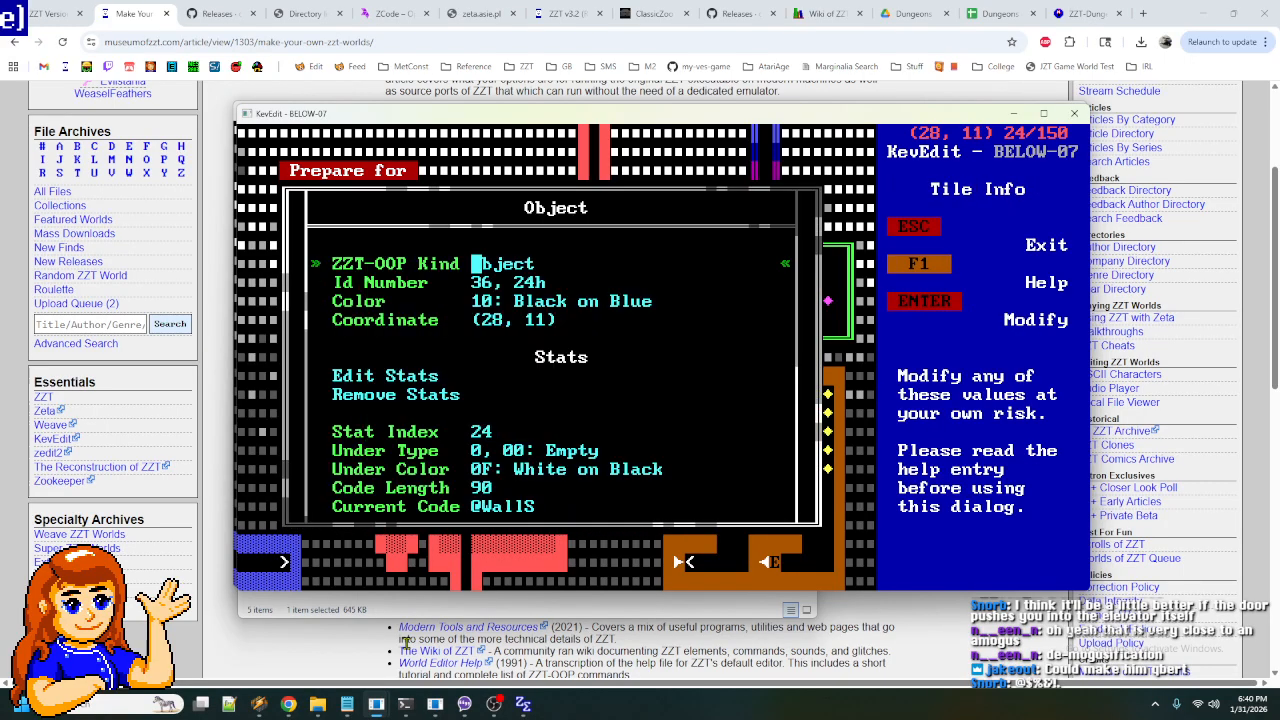
pyautogui.press('Escape')
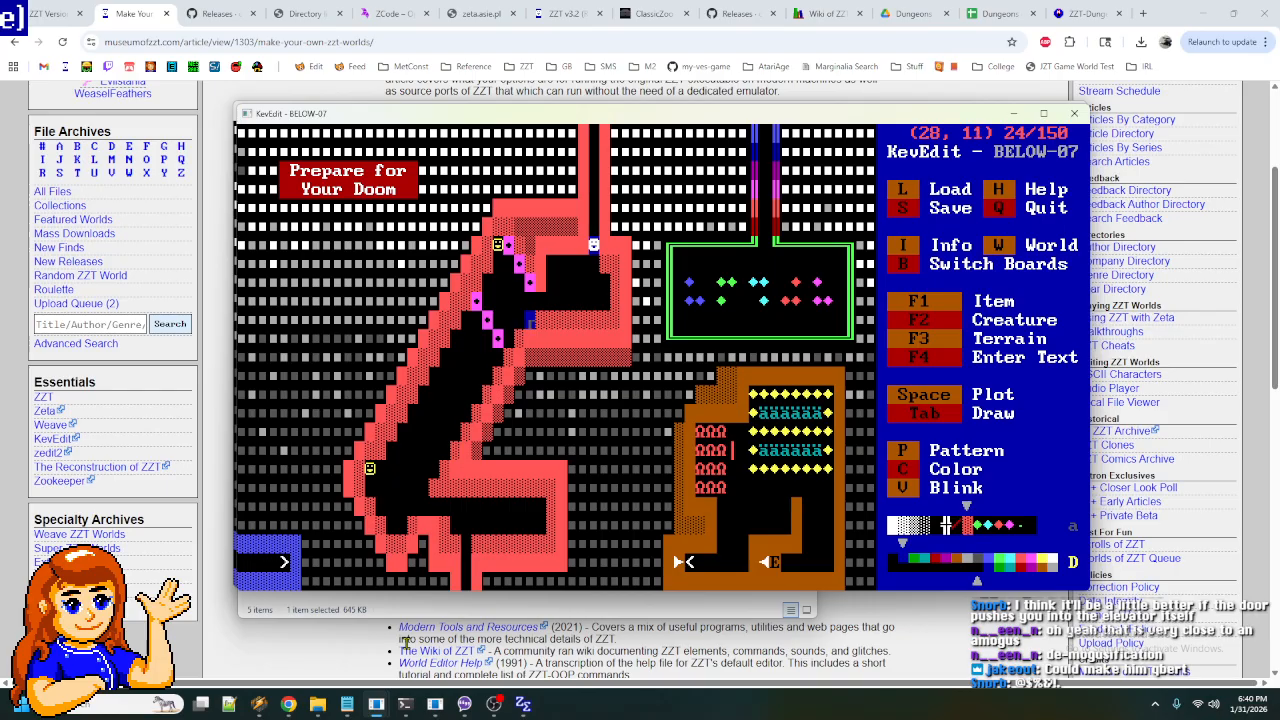
pyautogui.press('Return')
pyautogui.press('Down')
pyautogui.press('Down')
pyautogui.press('Return')
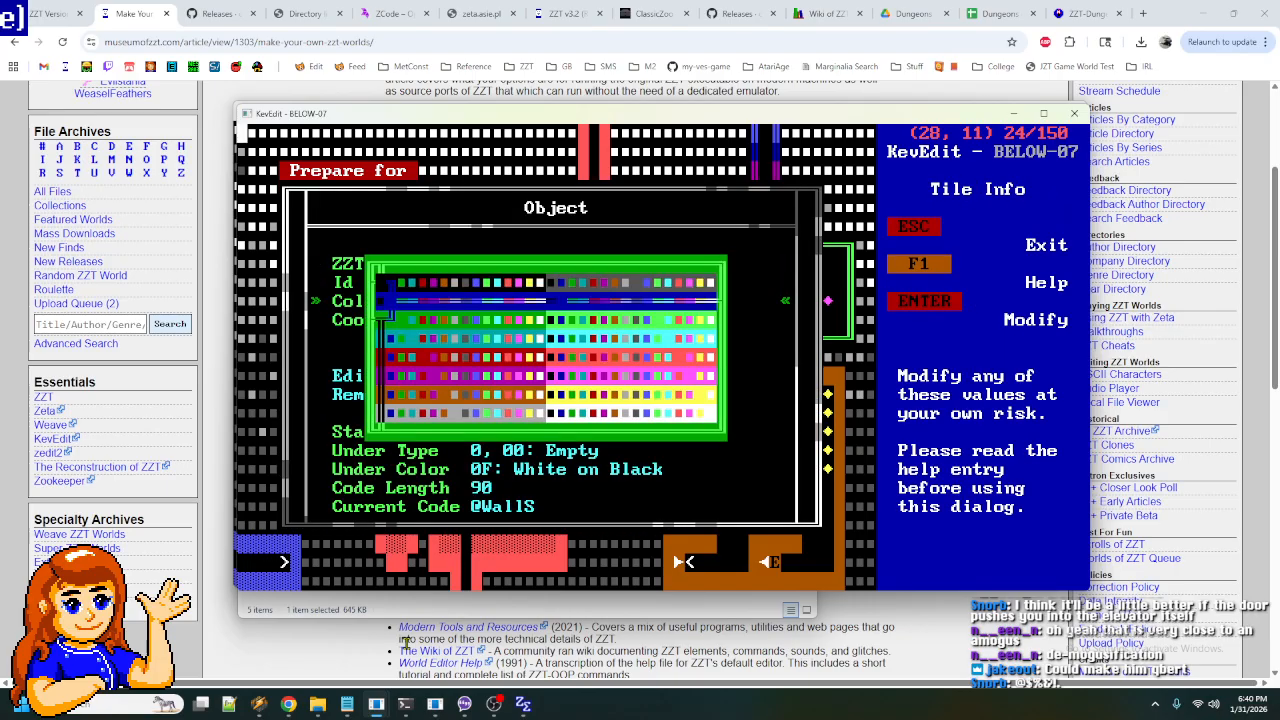
# - Apply the picked color to the WallS object at (28, 11) and place a copy of it at (27, 12)
pyautogui.press('Return')
pyautogui.press('Escape')
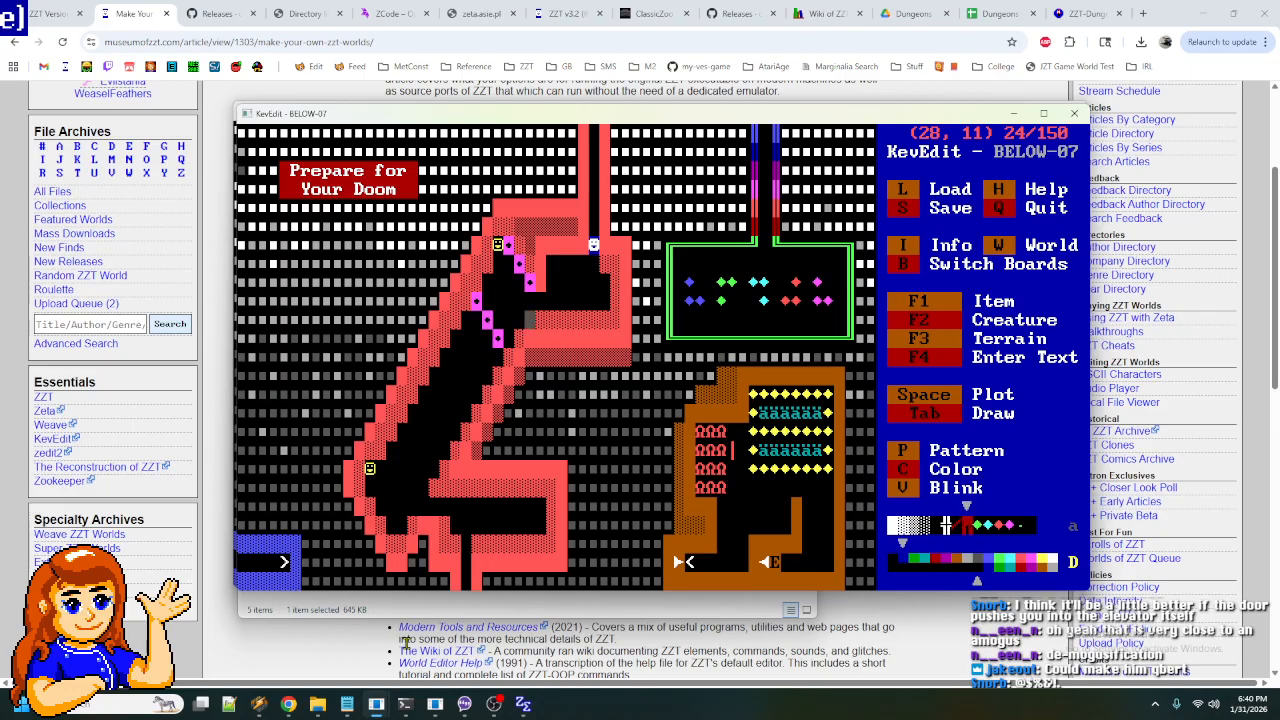
pyautogui.press('Left')
pyautogui.press('space')
# - Open the code of the copied object at (27, 12) and turn its name line into a #bind to WallS
pyautogui.press('Return')
pyautogui.press('Return')
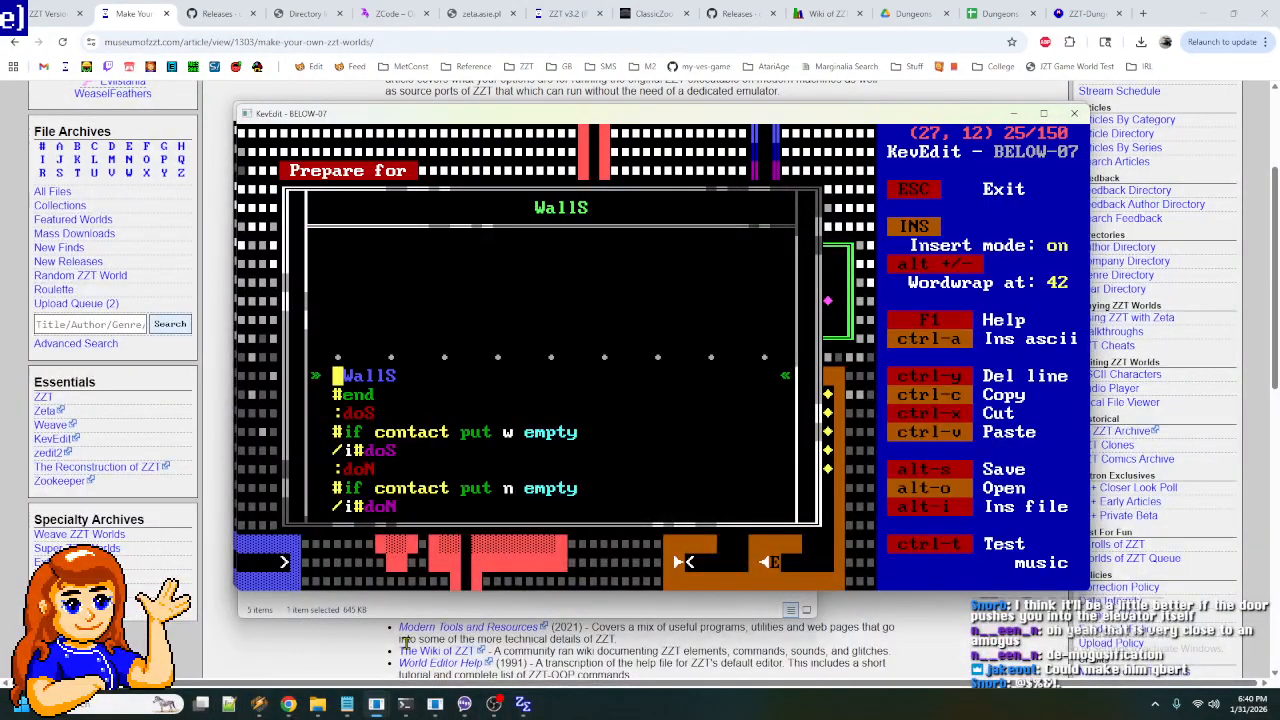
pyautogui.write('#')
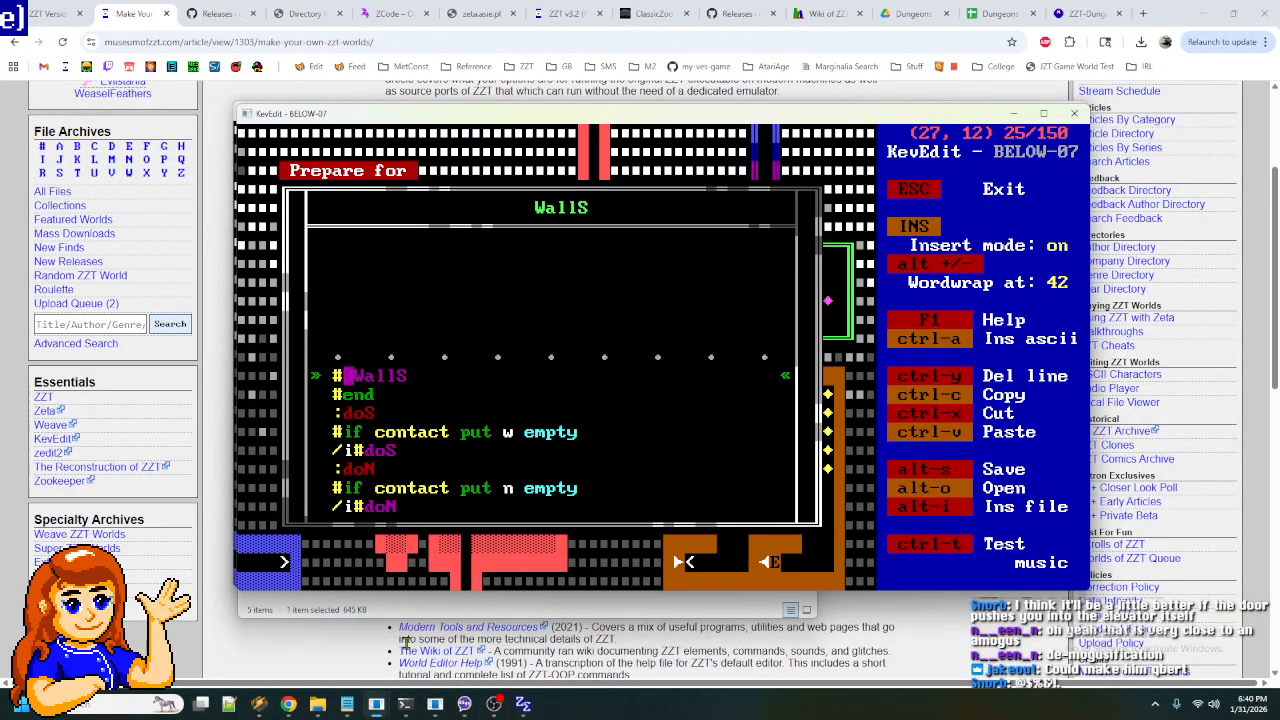
pyautogui.press('Delete')
pyautogui.write('bind')
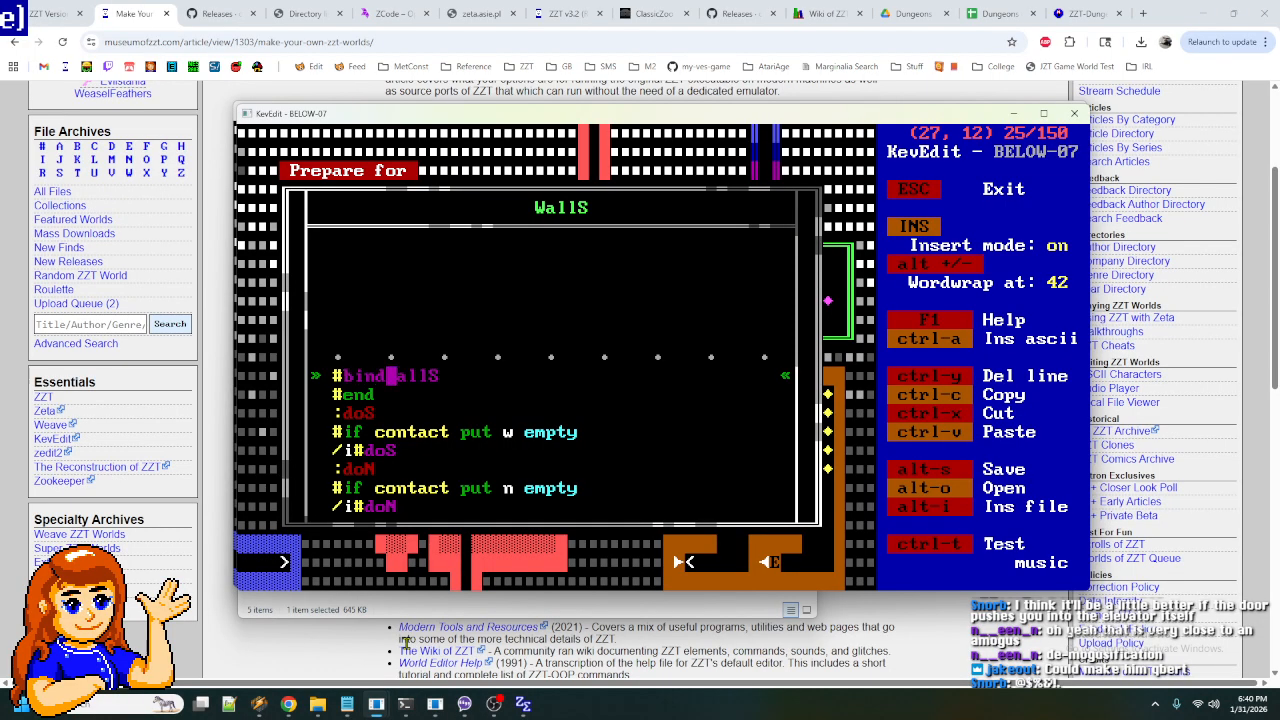
# - Delete all remaining code below the #bind line and close the object's code
pyautogui.hotkey('shift', 'Down')
pyautogui.hotkey('shift', 'Down')
pyautogui.hotkey('shift', 'Down')
pyautogui.hotkey('shift', 'Down')
pyautogui.hotkey('shift', 'Down')
pyautogui.hotkey('shift', 'Down')
pyautogui.hotkey('shift', 'Down')
pyautogui.hotkey('shift', 'Down')
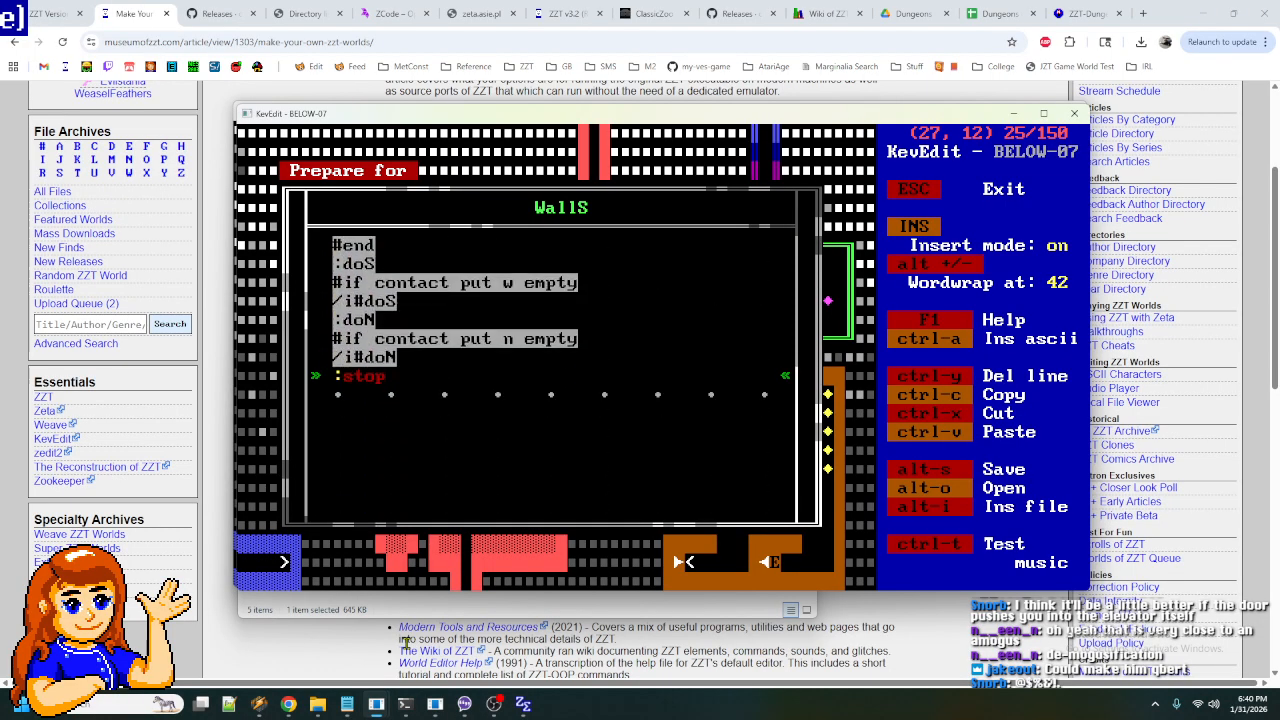
pyautogui.press('Delete')
pyautogui.press('Escape')
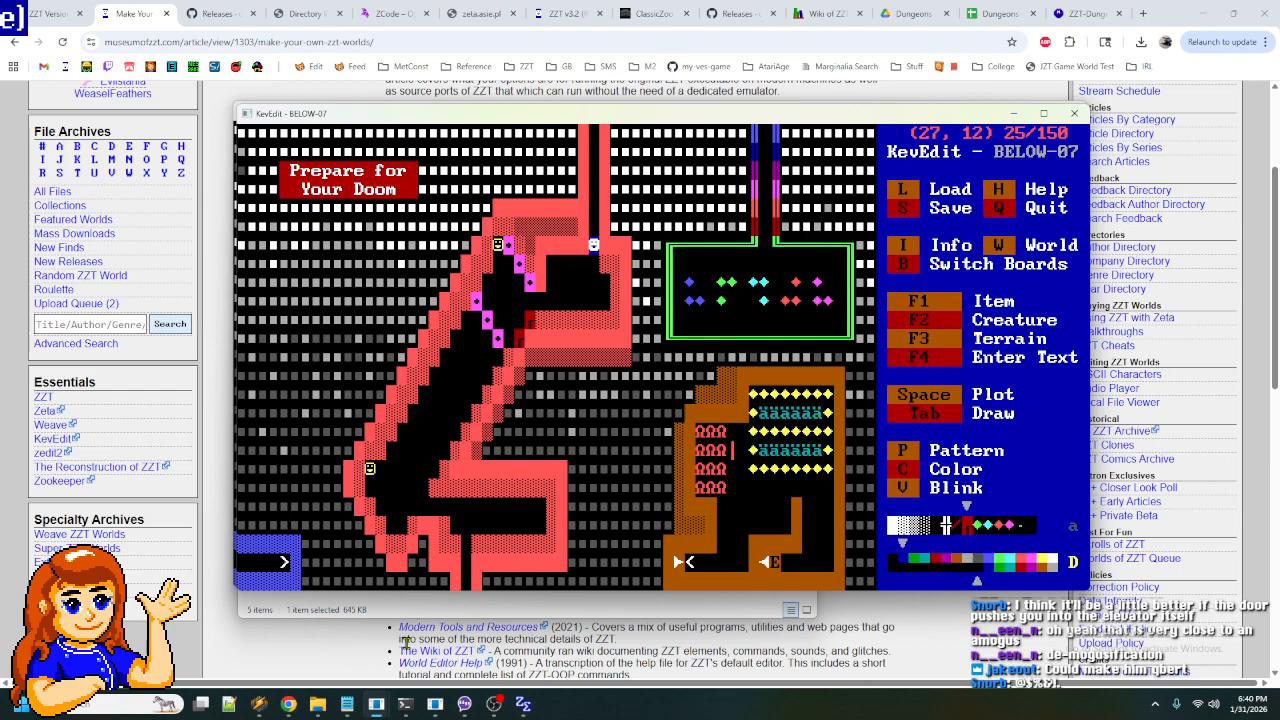
# - Place copies of the bound wall object diagonally down the right-hand edge of the shaft to its lower end
pyautogui.press('Left')
pyautogui.press('Down')
pyautogui.press('Left')
pyautogui.press('Down')
pyautogui.press('Left')
pyautogui.press('Down')
pyautogui.press('Left')
pyautogui.press('Down')
pyautogui.press('Left')
pyautogui.press('Down')
pyautogui.press('Left')
pyautogui.press('Down')
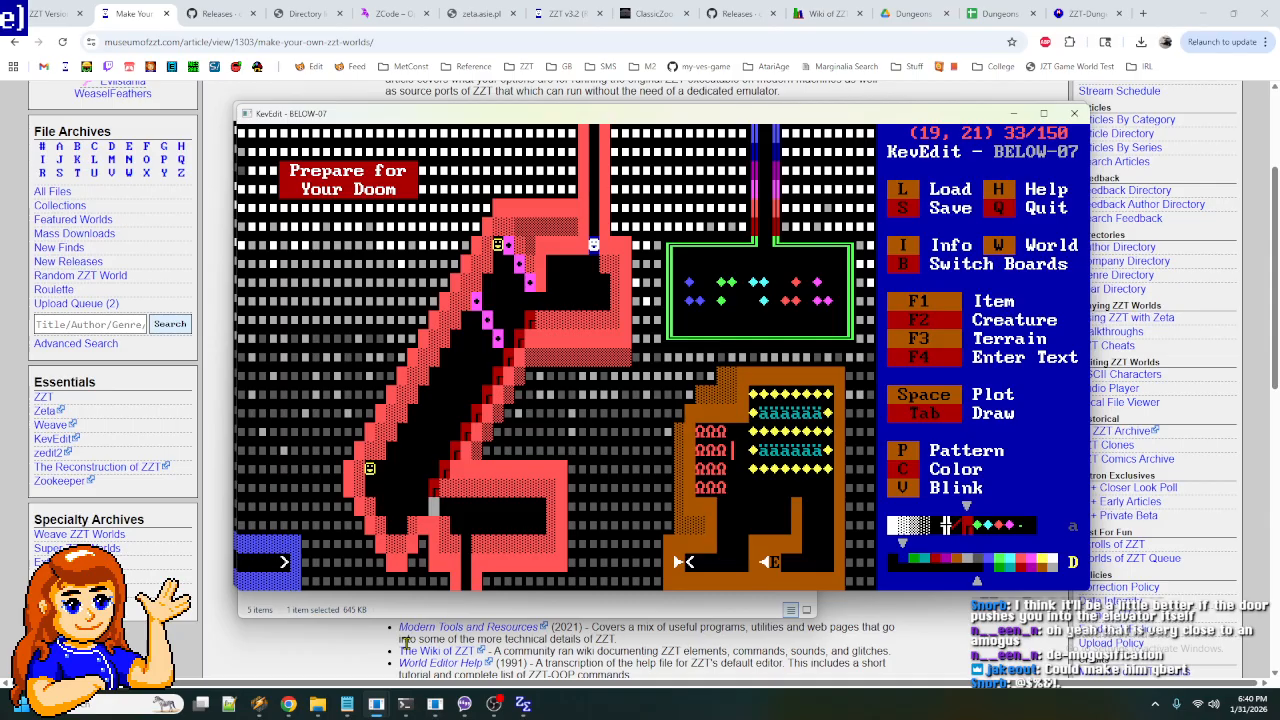
# - Save the world as BELOW-08 and switch to the ClassicZoo window
pyautogui.write('s8')
pyautogui.press('Return')
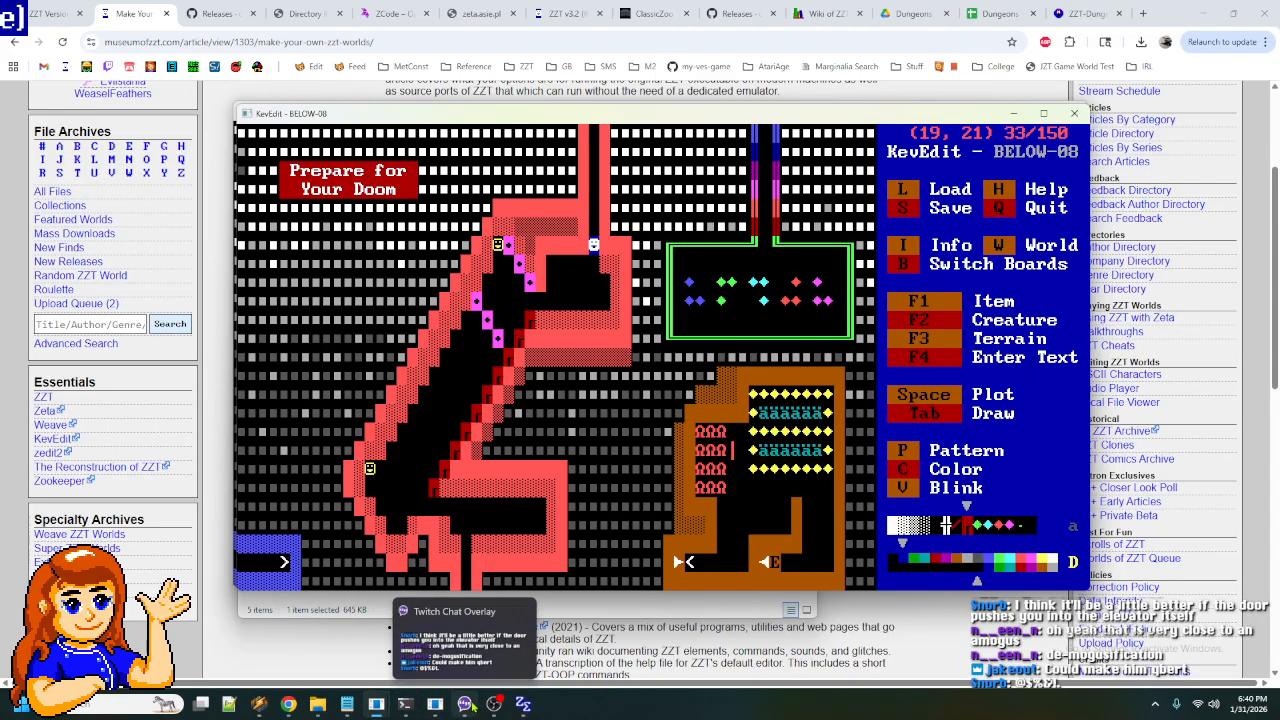
pyautogui.moveTo(535, 710)
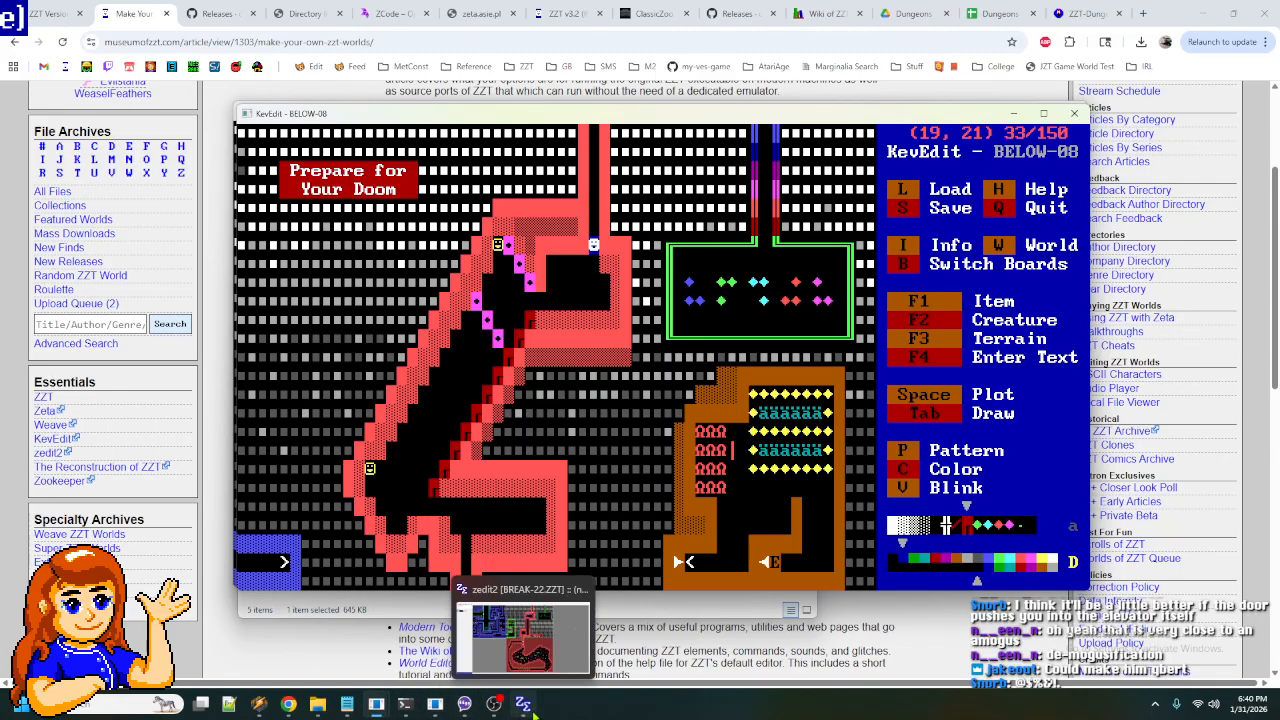
pyautogui.click(435, 704)
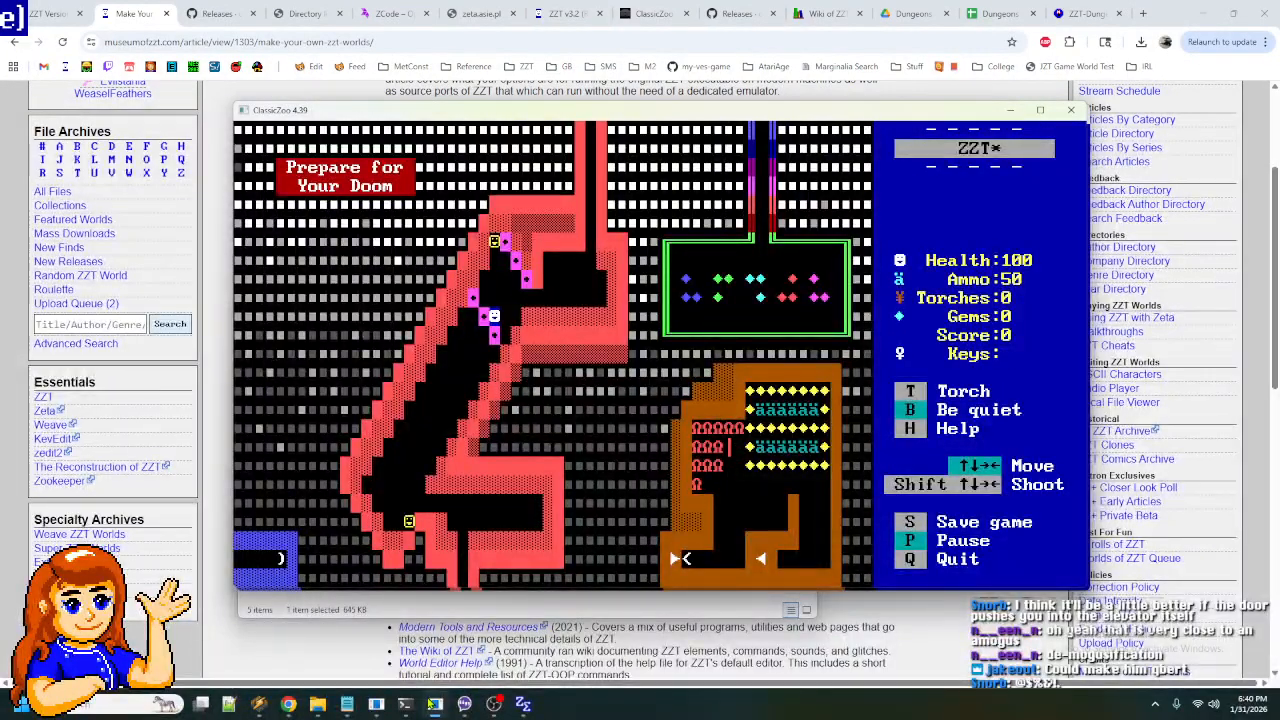
# - Quit the running game, load the newly saved world and start playing it
pyautogui.press('q')
pyautogui.press('y')
pyautogui.press('w')
pyautogui.press('Down')
pyautogui.press('Return')
pyautogui.press('p')
# - Playtest the elevator by walking the player into it and riding down the diagonal shaft
pyautogui.press('Down')
pyautogui.press('Left')
pyautogui.press('Left')
pyautogui.press('Left')
pyautogui.press('Down')
pyautogui.press('Left')
pyautogui.press('Left')
pyautogui.press('Left')
pyautogui.press('Up')
pyautogui.press('Up')
pyautogui.press('Left')
pyautogui.press('Down')
pyautogui.press('Down')
pyautogui.press('Left')
pyautogui.press('Down')
pyautogui.press('Left')
pyautogui.press('Down')
pyautogui.press('Left')
pyautogui.press('Down')
pyautogui.press('Down')
pyautogui.press('Left')
pyautogui.press('Down')
pyautogui.press('Left')
pyautogui.press('Down')
pyautogui.press('Down')
pyautogui.press('Left')
pyautogui.press('Down')
pyautogui.press('Left')
pyautogui.press('Down')
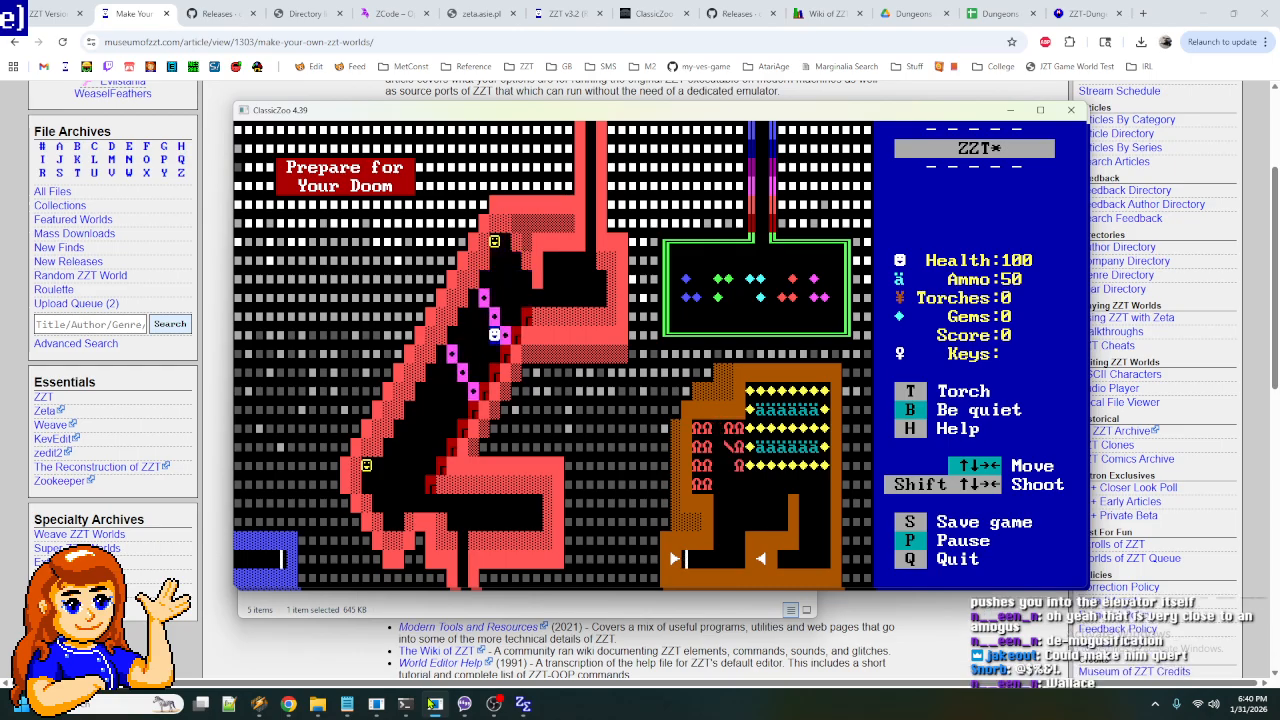
pyautogui.press('Down')
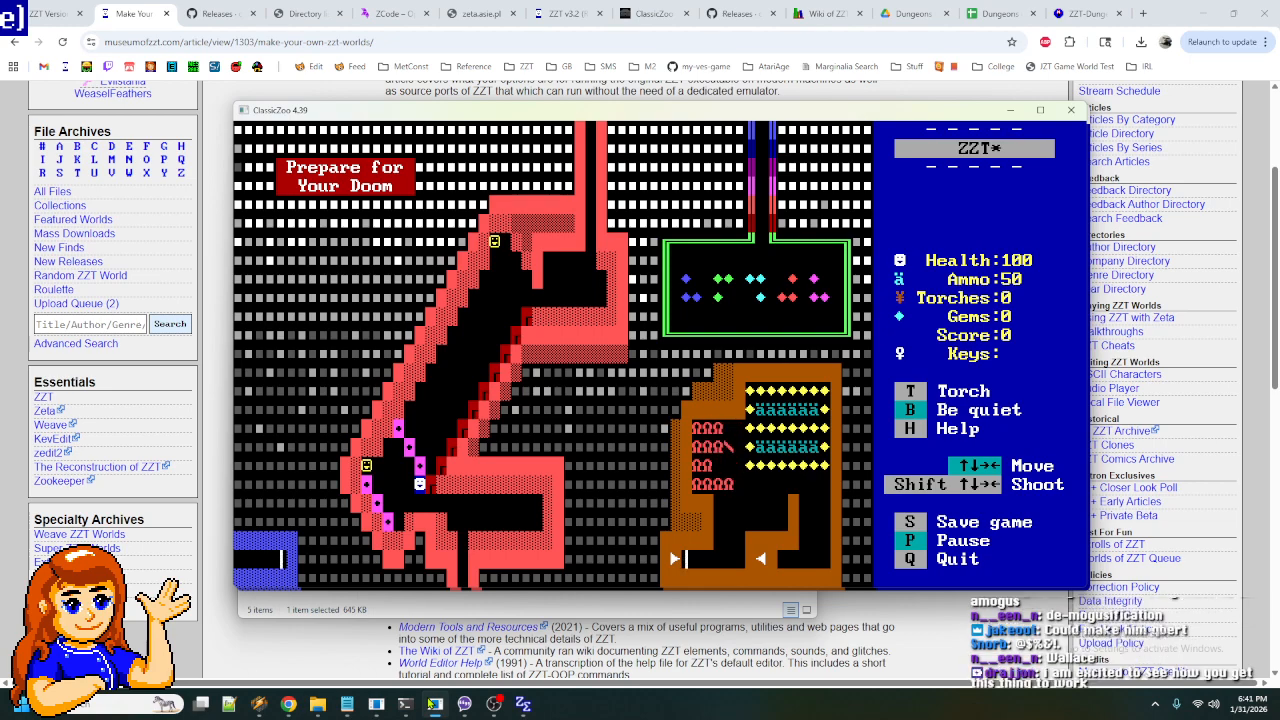
# - Walk the player to the yellow operator at the shaft's lower end, touch it and step back toward the right-hand wall
pyautogui.press('Left')
pyautogui.press('Left')
pyautogui.press('Left')
pyautogui.press('Up')
pyautogui.press('Left')
pyautogui.press('Right')
pyautogui.press('Up')
pyautogui.press('Right')
pyautogui.press('Right')
pyautogui.press('Up')
pyautogui.press('Right')
pyautogui.press('Right')
pyautogui.press('Right')
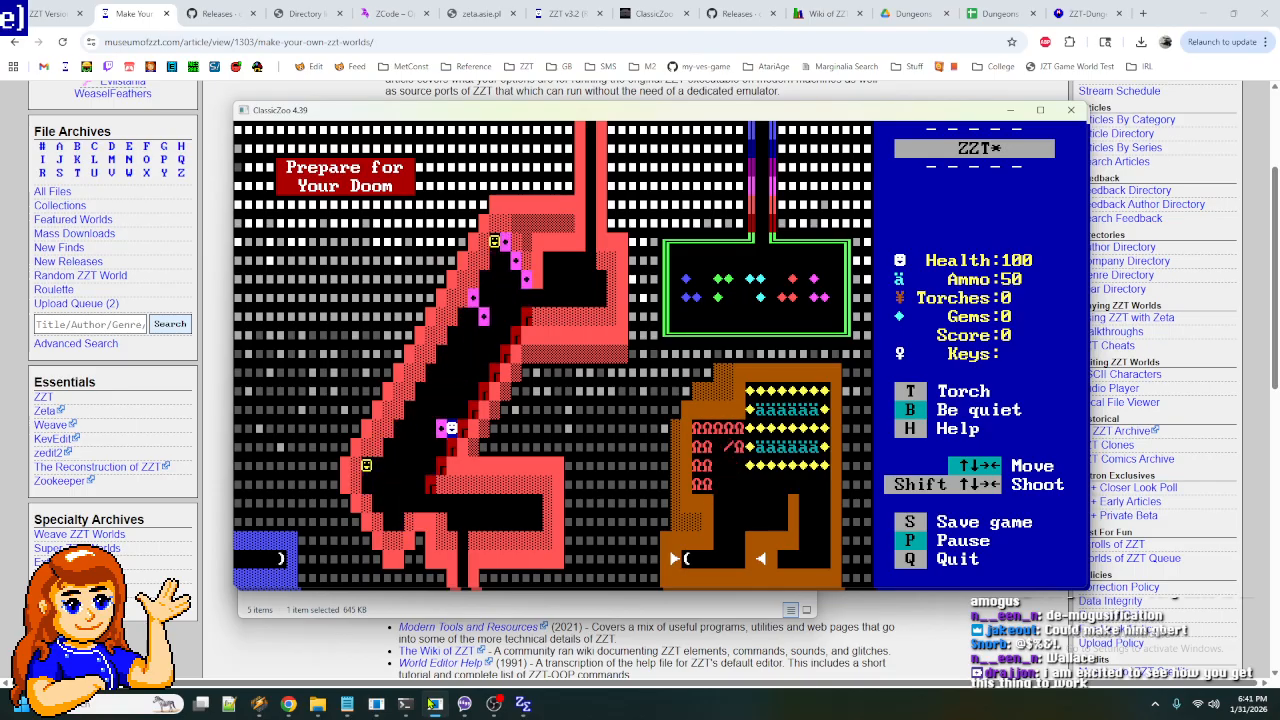
# - Walk the player up along the shaft's right-hand wall objects to test the blocked upper exit
pyautogui.press('Up')
pyautogui.press('Right')
pyautogui.press('Up')
pyautogui.press('Up')
pyautogui.press('Right')
pyautogui.press('Up')
pyautogui.press('Right')
pyautogui.press('Up')
pyautogui.press('Up')
pyautogui.press('Right')
pyautogui.press('Right')
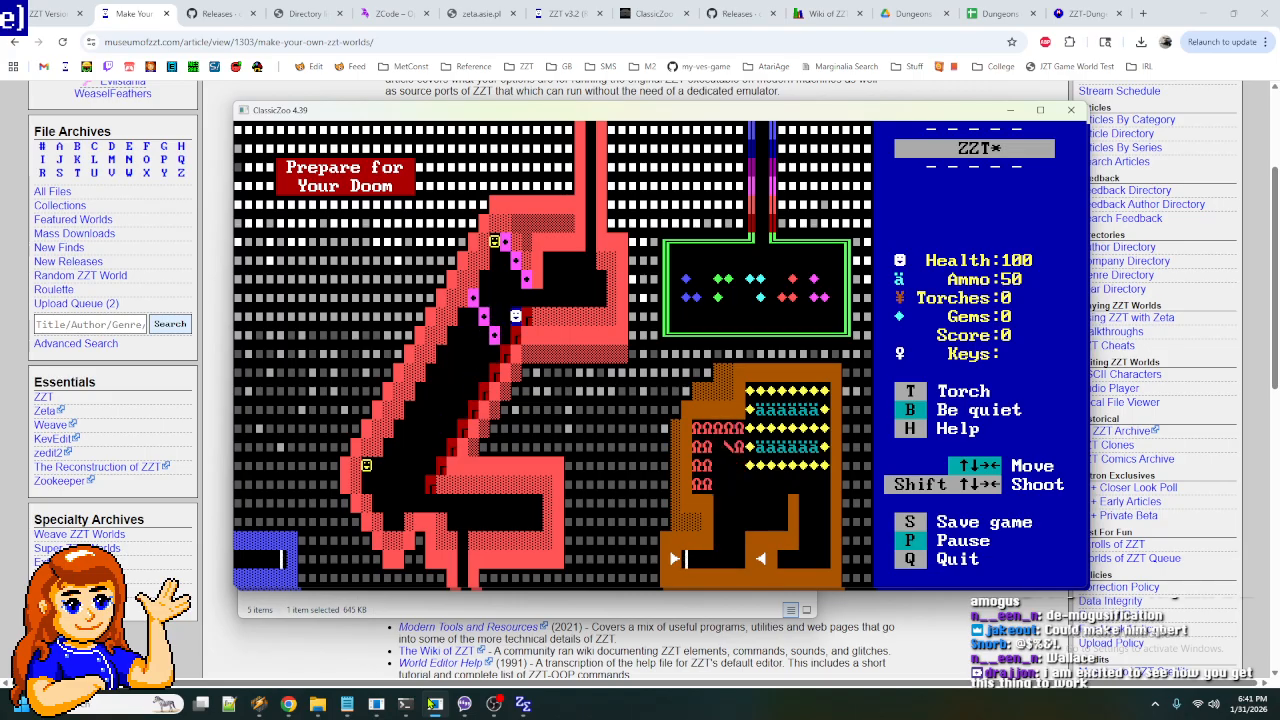
# - Switch back to KevEdit and open the code of the lower operator object at (13, 19)
pyautogui.moveTo(376, 704)
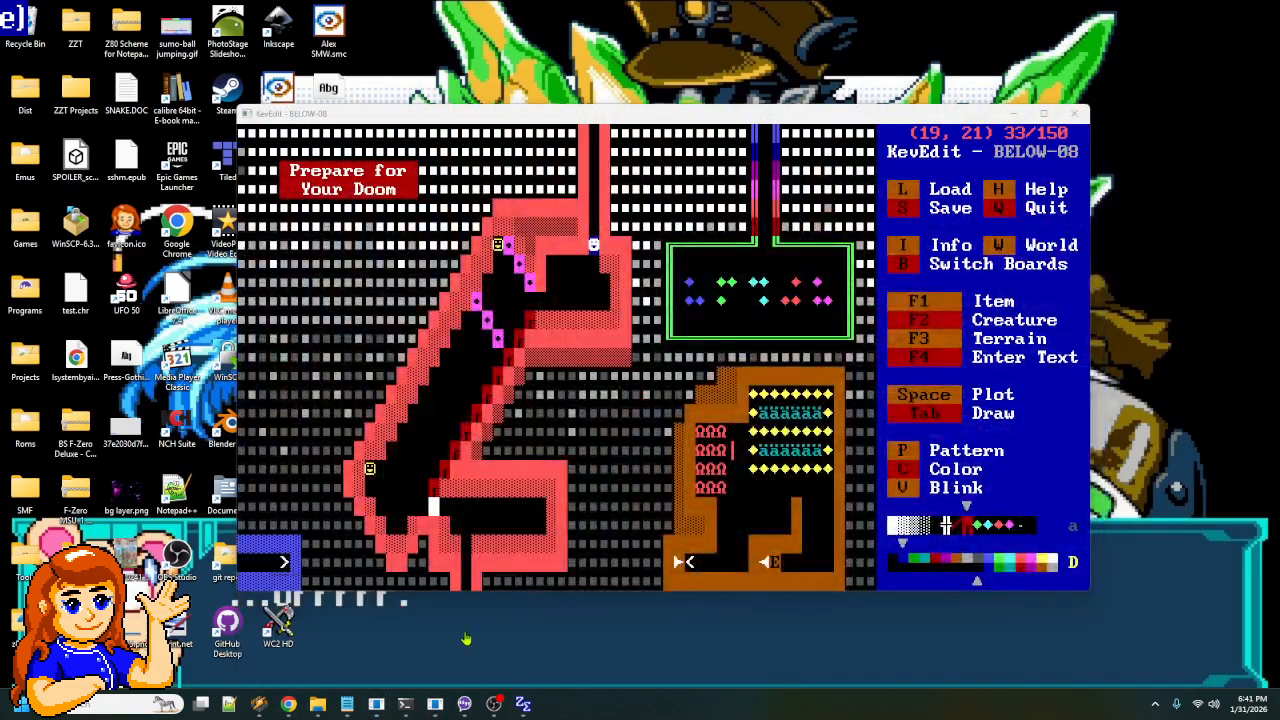
pyautogui.click(445, 632)
pyautogui.press('Up')
pyautogui.press('Left')
pyautogui.press('Left')
pyautogui.press('Left')
pyautogui.press('Left')
pyautogui.press('Left')
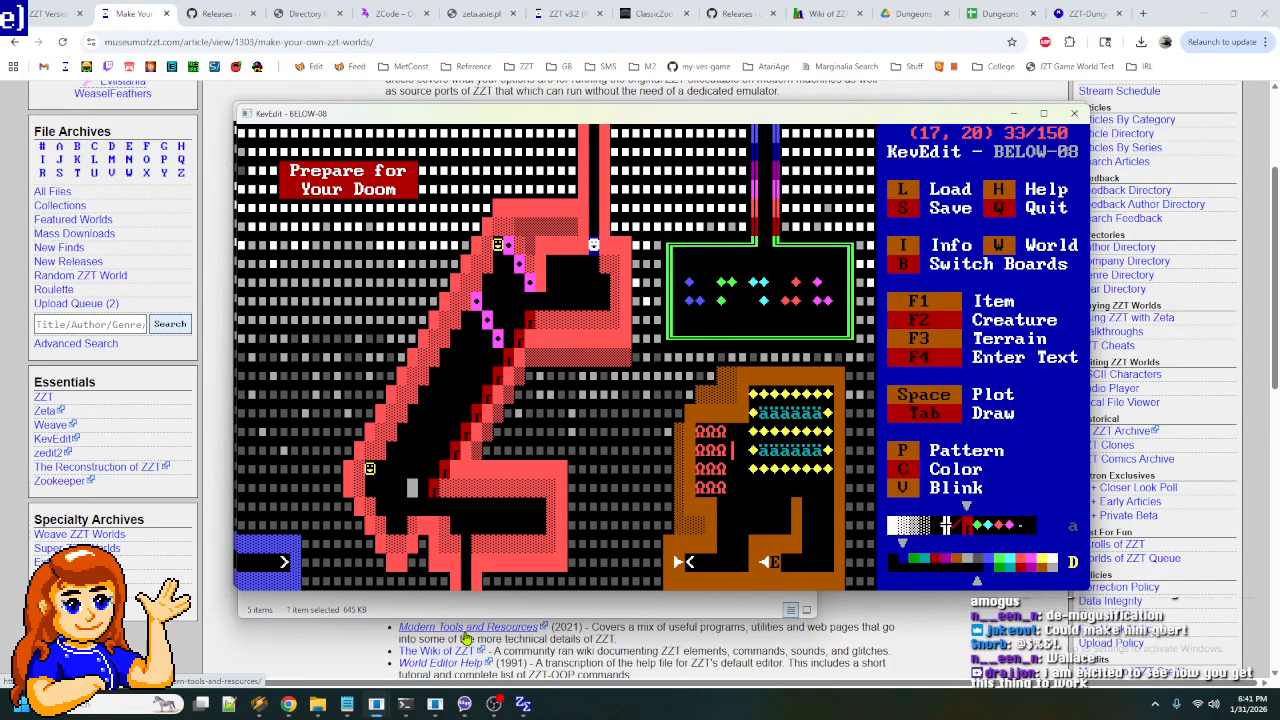
pyautogui.press('Up')
pyautogui.press('Left')
pyautogui.press('Return')
# - Review the operator's touch routine, including its send commands and delays, and close the code
pyautogui.press('Down')
pyautogui.press('Down')
pyautogui.press('Down')
pyautogui.press('Down')
pyautogui.press('Down')
pyautogui.press('Down')
pyautogui.press('Down')
pyautogui.press('Down')
pyautogui.press('Down')
pyautogui.press('Down')
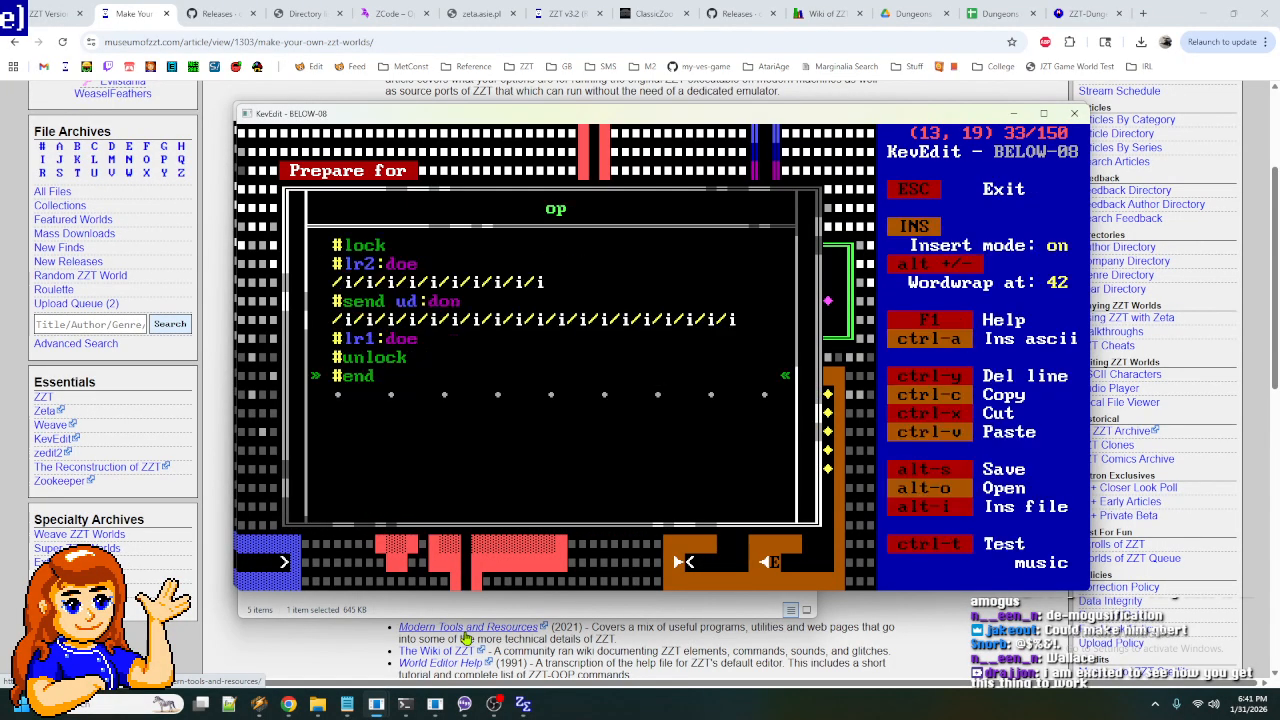
pyautogui.press('Up')
pyautogui.press('Up')
pyautogui.press('Up')
pyautogui.press('Up')
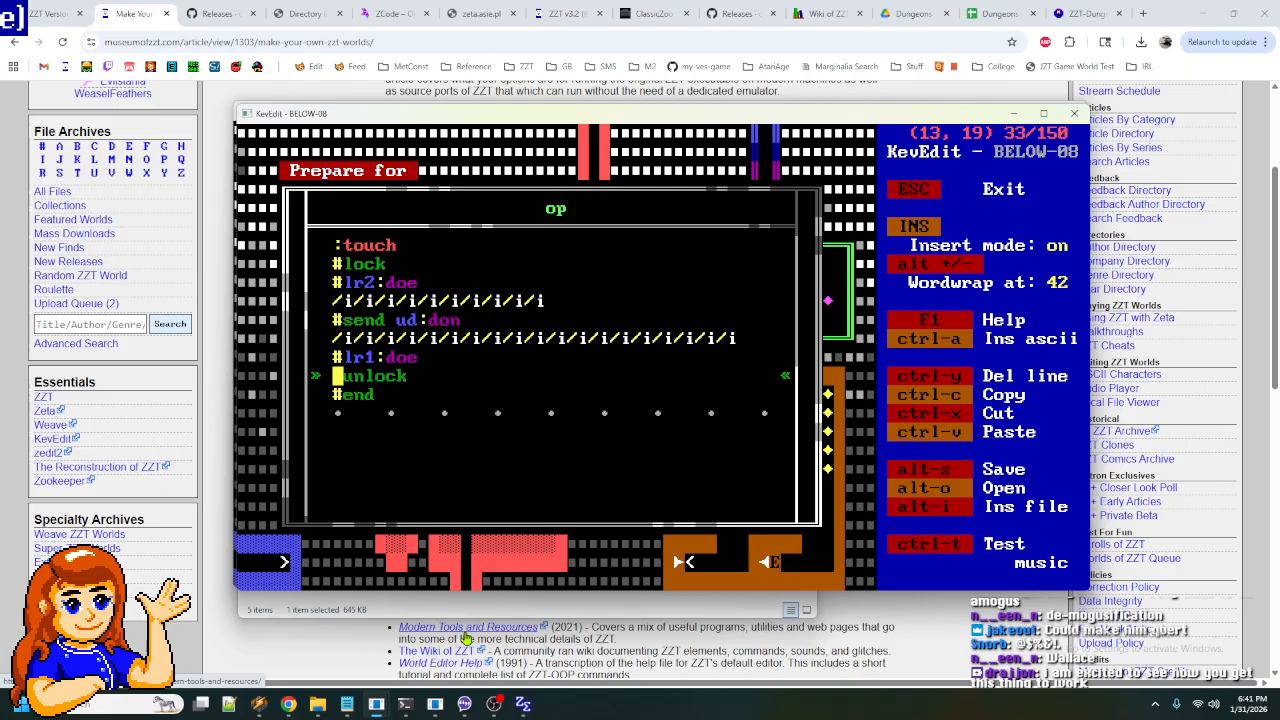
pyautogui.press('Up')
pyautogui.press('Up')
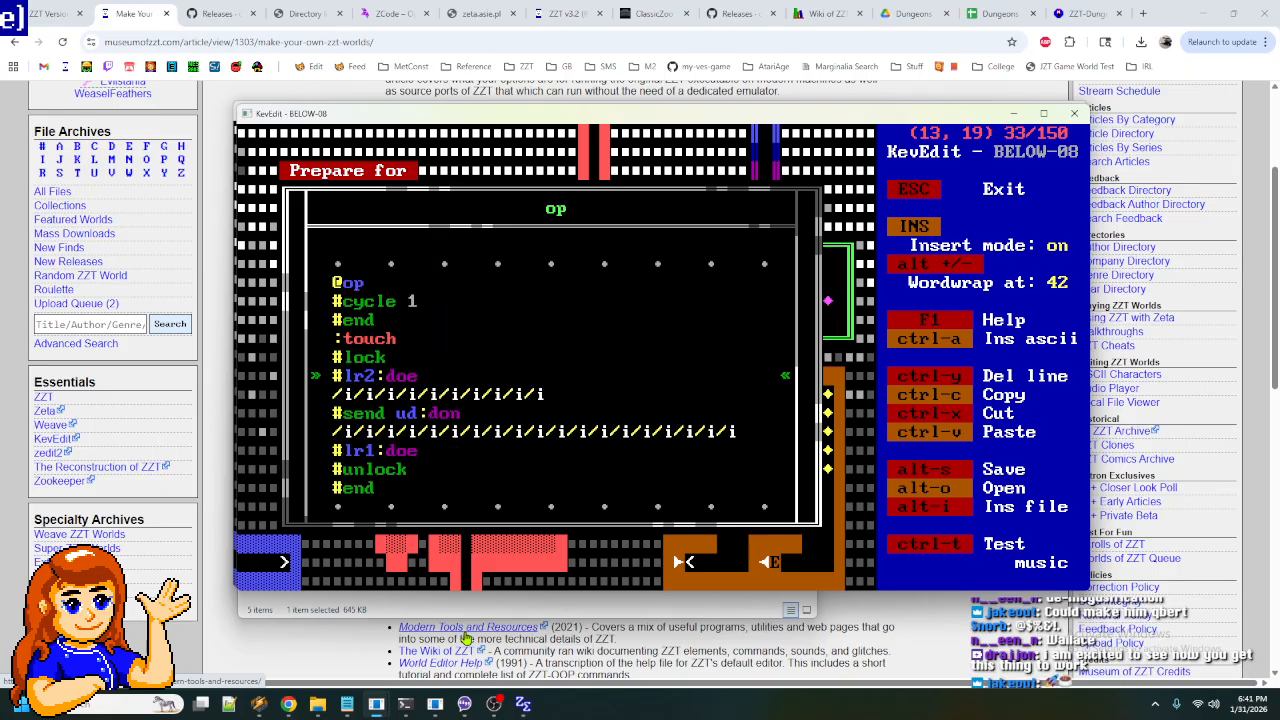
pyautogui.press('Escape')
# - Open the code of the right-hand wall object at (28, 11), read its doS and doN routines, and close it
pyautogui.press('Down')
pyautogui.press('Down')
pyautogui.press('Right')
pyautogui.press('Up')
pyautogui.press('Up')
pyautogui.press('Right')
pyautogui.press('Right')
pyautogui.press('Right')
pyautogui.press('Right')
pyautogui.press('Right')
pyautogui.press('Right')
pyautogui.press('Right')
pyautogui.press('Right')
pyautogui.press('Right')
pyautogui.press('Right')
pyautogui.press('Right')
pyautogui.press('Right')
pyautogui.press('Right')
pyautogui.press('Right')
pyautogui.press('Right')
pyautogui.press('Up')
pyautogui.press('Up')
pyautogui.press('Up')
pyautogui.press('Up')
pyautogui.press('Up')
pyautogui.press('Up')
pyautogui.press('Up')
pyautogui.press('Up')
pyautogui.press('Up')
pyautogui.press('Up')
pyautogui.press('Left')
pyautogui.press('Left')
pyautogui.press('Down')
pyautogui.press('Down')
pyautogui.press('Right')
pyautogui.press('Return')
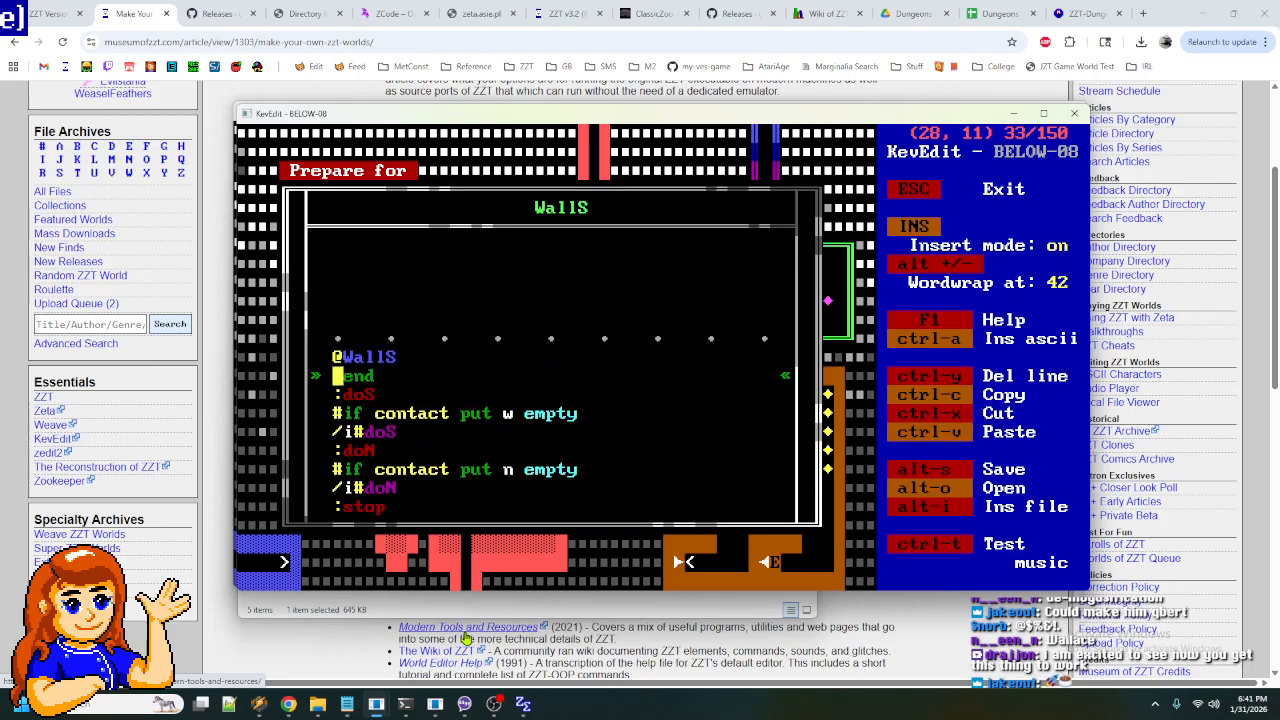
pyautogui.press('Escape')
pyautogui.press('Escape')
# - Open the upper operator object's code at (25, 7), review its touch routine and delays, and close it
pyautogui.press('Up')
pyautogui.press('Up')
pyautogui.press('Left')
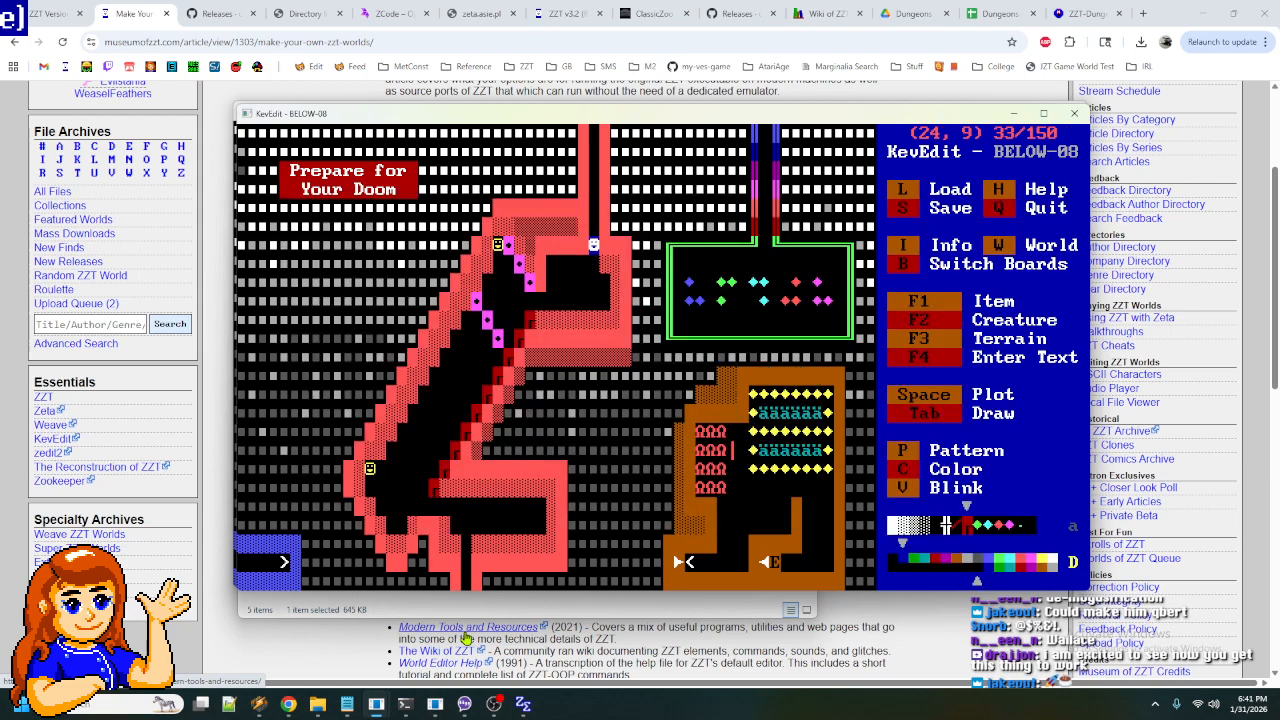
pyautogui.press('Right')
pyautogui.press('Up')
pyautogui.press('Up')
pyautogui.press('Return')
pyautogui.press('Down')
pyautogui.press('Down')
pyautogui.press('Down')
pyautogui.press('Down')
pyautogui.press('Down')
pyautogui.press('Down')
pyautogui.press('Down')
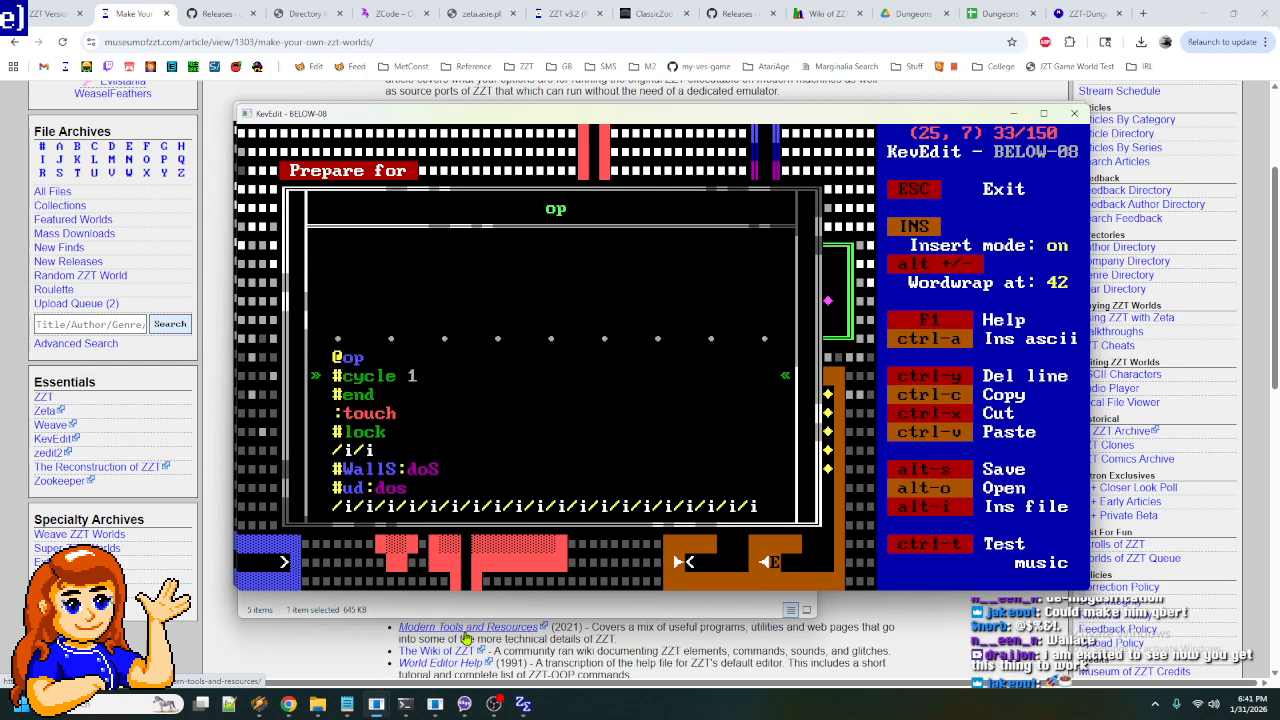
pyautogui.press('Up')
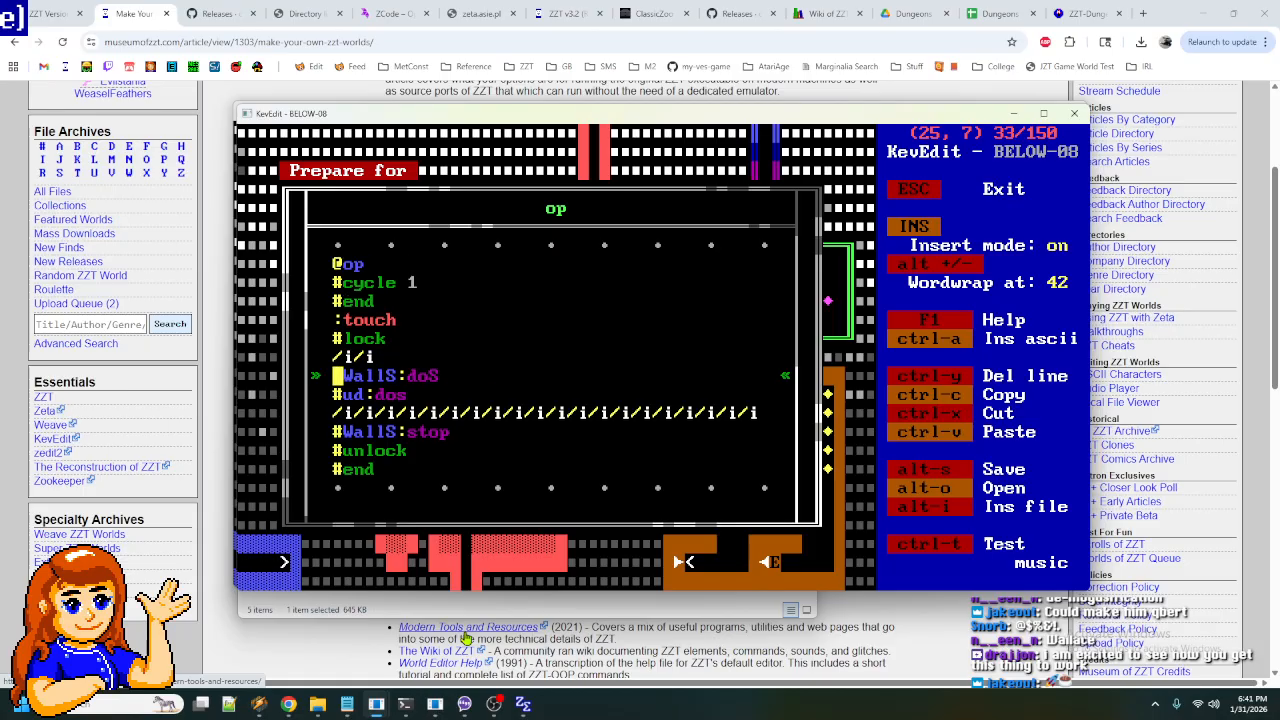
pyautogui.press('End')
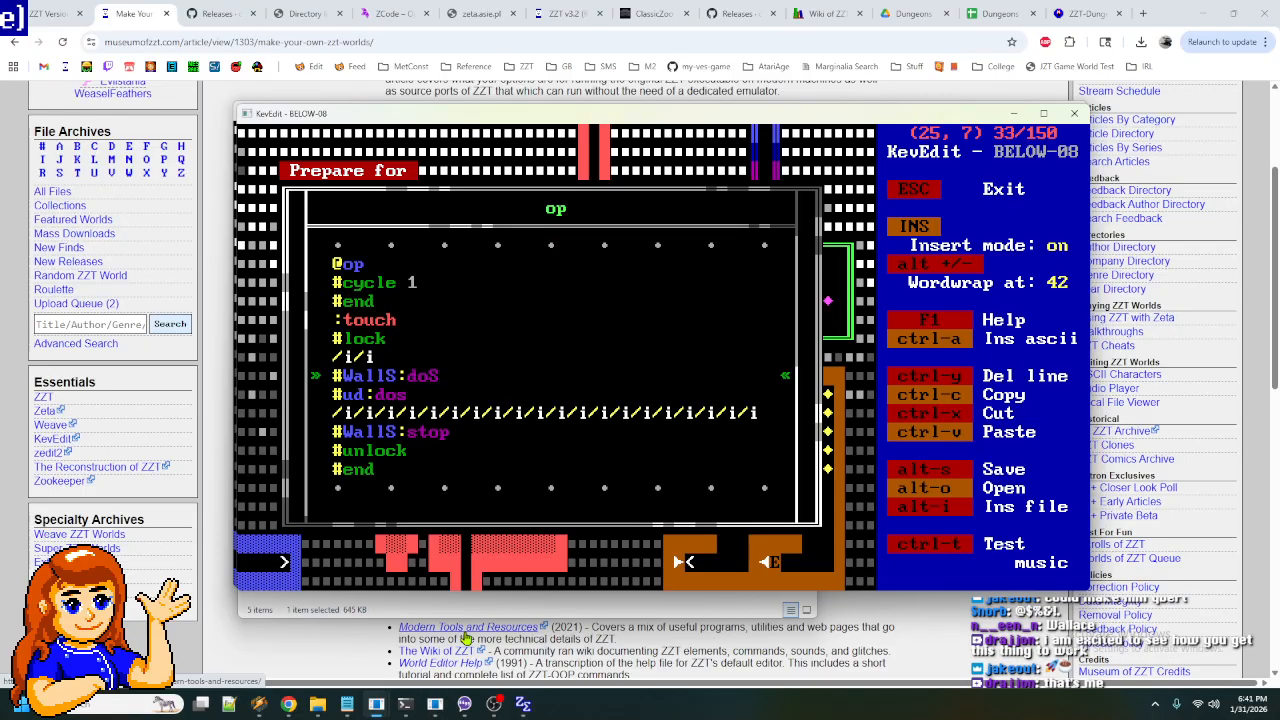
pyautogui.press('Escape')
pyautogui.press('Escape')
# - Open the lower operator object's code at (13, 19), compare its send commands and delays, and close it
pyautogui.press('Down')
pyautogui.press('Down')
pyautogui.press('Down')
pyautogui.press('Down')
pyautogui.press('Down')
pyautogui.press('Down')
pyautogui.press('Down')
pyautogui.press('Down')
pyautogui.press('Down')
pyautogui.press('Down')
pyautogui.press('Down')
pyautogui.press('Left')
pyautogui.press('Left')
pyautogui.press('Left')
pyautogui.press('Left')
pyautogui.press('Left')
pyautogui.press('Left')
pyautogui.press('Left')
pyautogui.press('Left')
pyautogui.press('Left')
pyautogui.press('Left')
pyautogui.press('Left')
pyautogui.press('Left')
pyautogui.press('Down')
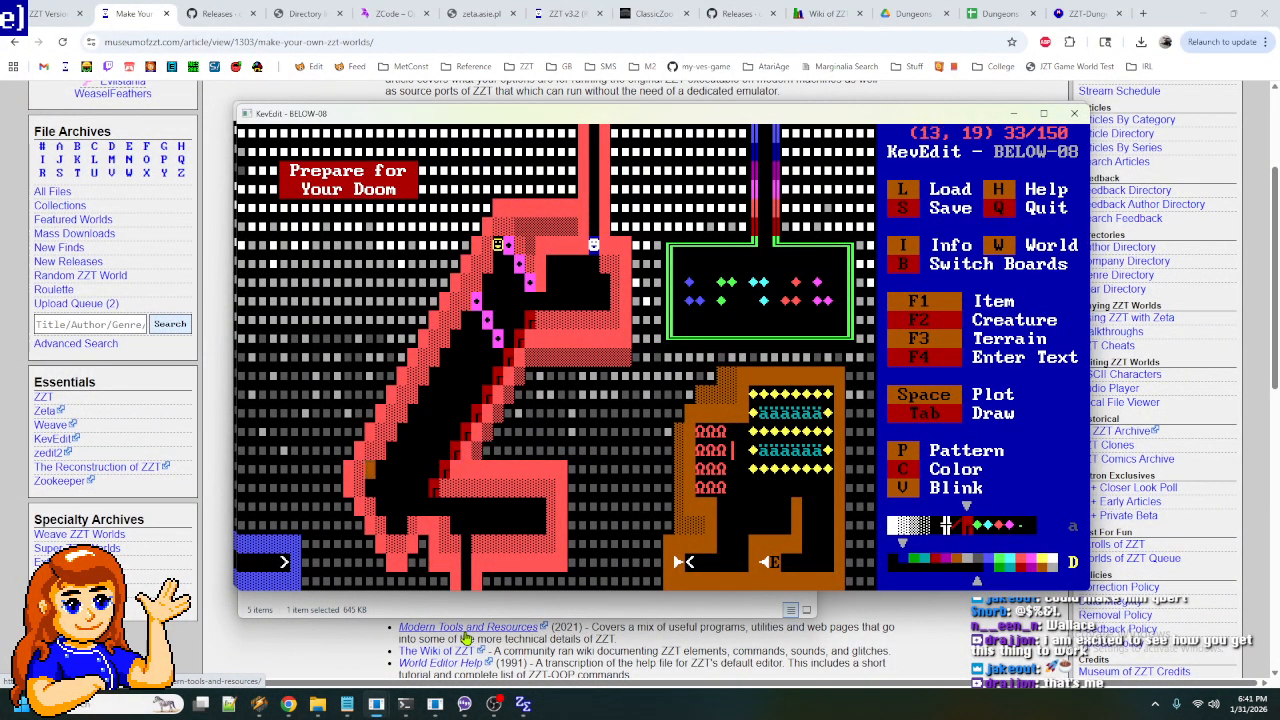
pyautogui.press('Return')
pyautogui.press('Down')
pyautogui.press('Down')
pyautogui.press('Down')
pyautogui.press('Down')
pyautogui.press('Down')
pyautogui.press('Down')
pyautogui.press('Down')
pyautogui.press('Down')
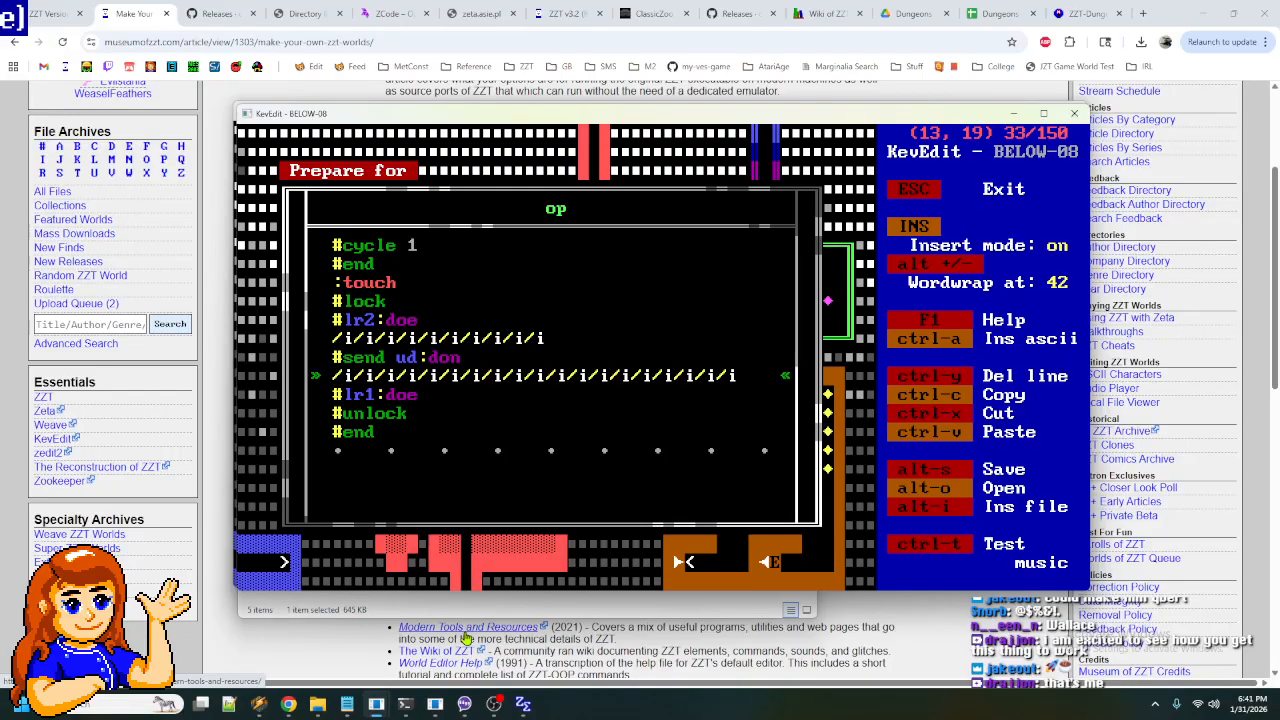
pyautogui.press('Escape')
# - Return to the upper operator object at (25, 7), view its code again and close it
pyautogui.press('Up')
pyautogui.press('Up')
pyautogui.press('Up')
pyautogui.press('Up')
pyautogui.press('Up')
pyautogui.press('Up')
pyautogui.press('Up')
pyautogui.press('Up')
pyautogui.press('Up')
pyautogui.press('Right')
pyautogui.press('Right')
pyautogui.press('Right')
pyautogui.press('Right')
pyautogui.press('Right')
pyautogui.press('Right')
pyautogui.press('Right')
pyautogui.press('Right')
pyautogui.press('Right')
pyautogui.press('Right')
pyautogui.press('Right')
pyautogui.press('Right')
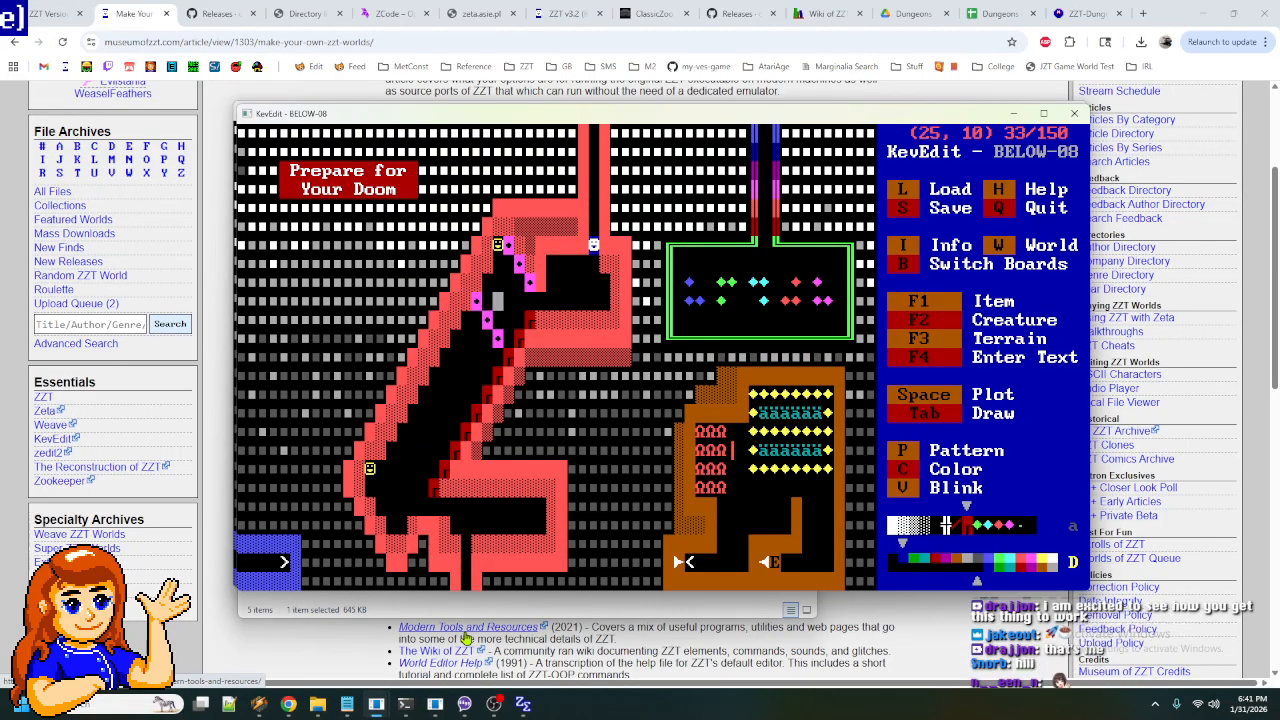
pyautogui.press('Up')
pyautogui.press('Up')
pyautogui.press('Up')
pyautogui.press('Return')
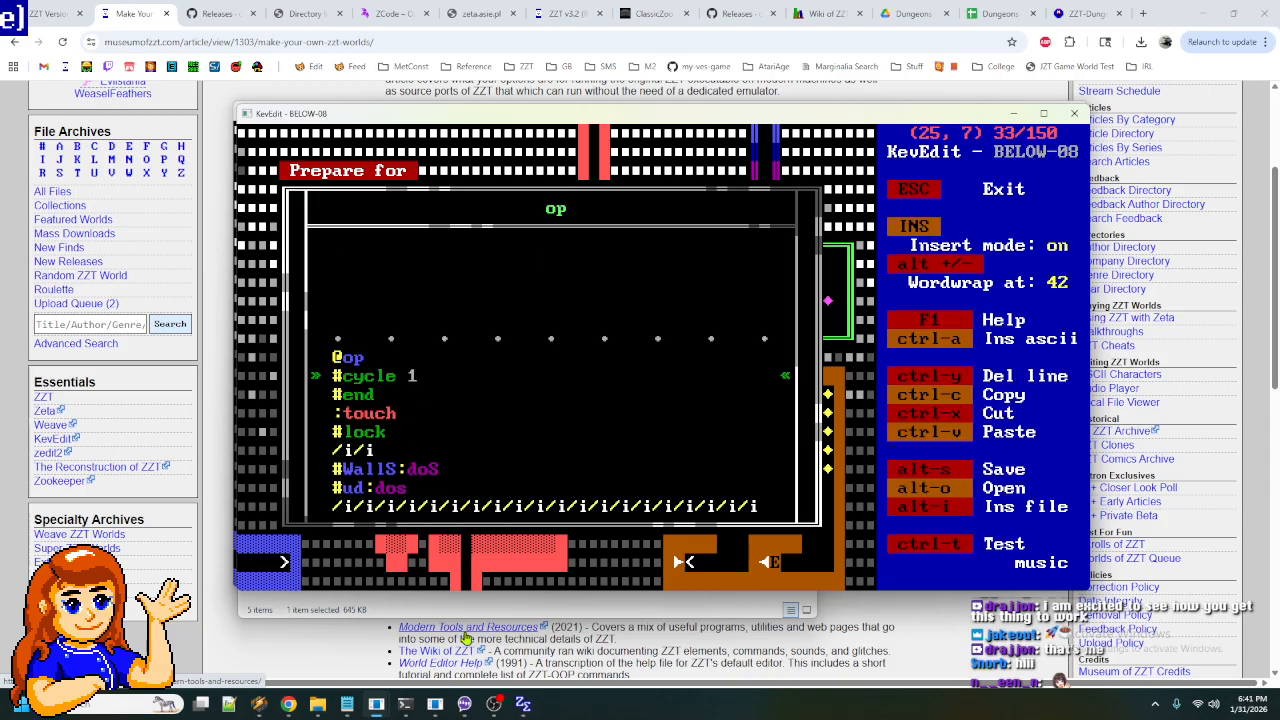
pyautogui.press('Escape')
pyautogui.press('Down')
pyautogui.press('Down')
pyautogui.press('Down')
pyautogui.press('Up')
pyautogui.press('Up')
pyautogui.press('Up')
pyautogui.press('Return')
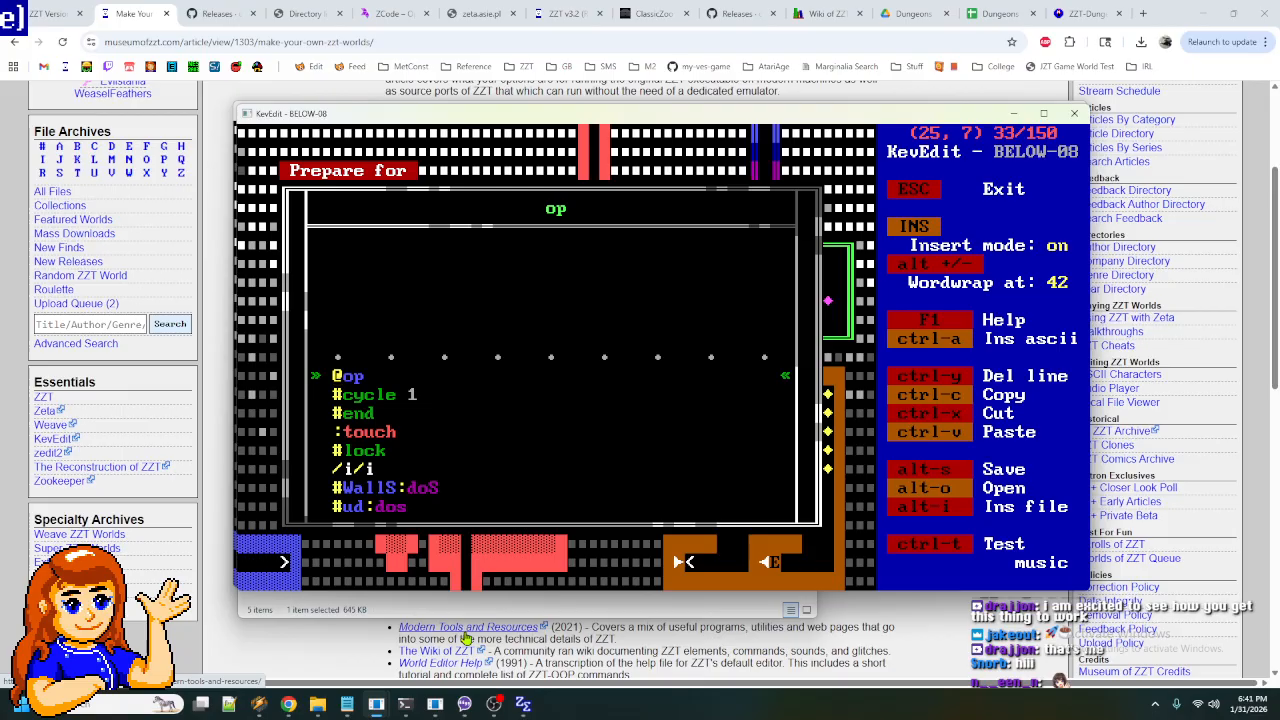
pyautogui.write('OP')
pyautogui.press('Delete')
pyautogui.press('Delete')
pyautogui.press('Down')
pyautogui.press('End')
pyautogui.hotkey('shift', 'Home')
pyautogui.press('Delete')
# - Copy the upper operator's touch routine from :touch through the final #end
pyautogui.press('Down')
pyautogui.press('Down')
pyautogui.press('Down')
pyautogui.press('Down')
pyautogui.press('Down')
pyautogui.press('Down')
pyautogui.press('Down')
pyautogui.press('Down')
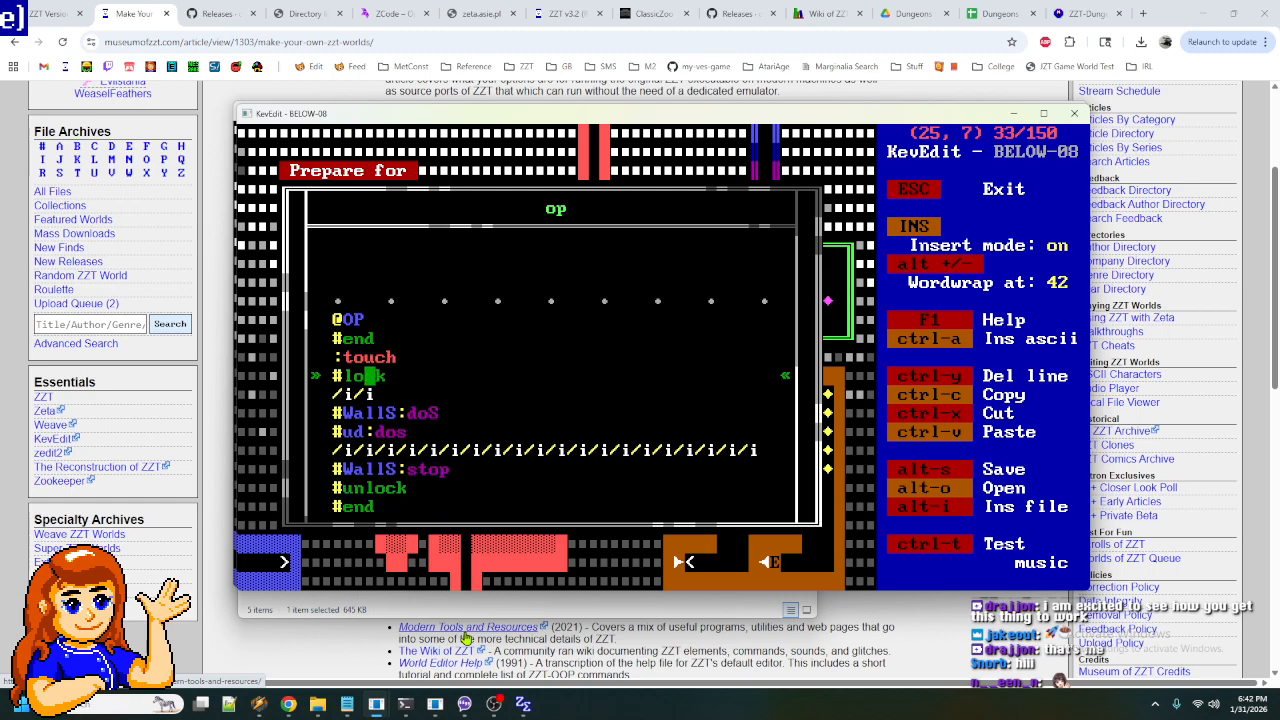
pyautogui.press('Down')
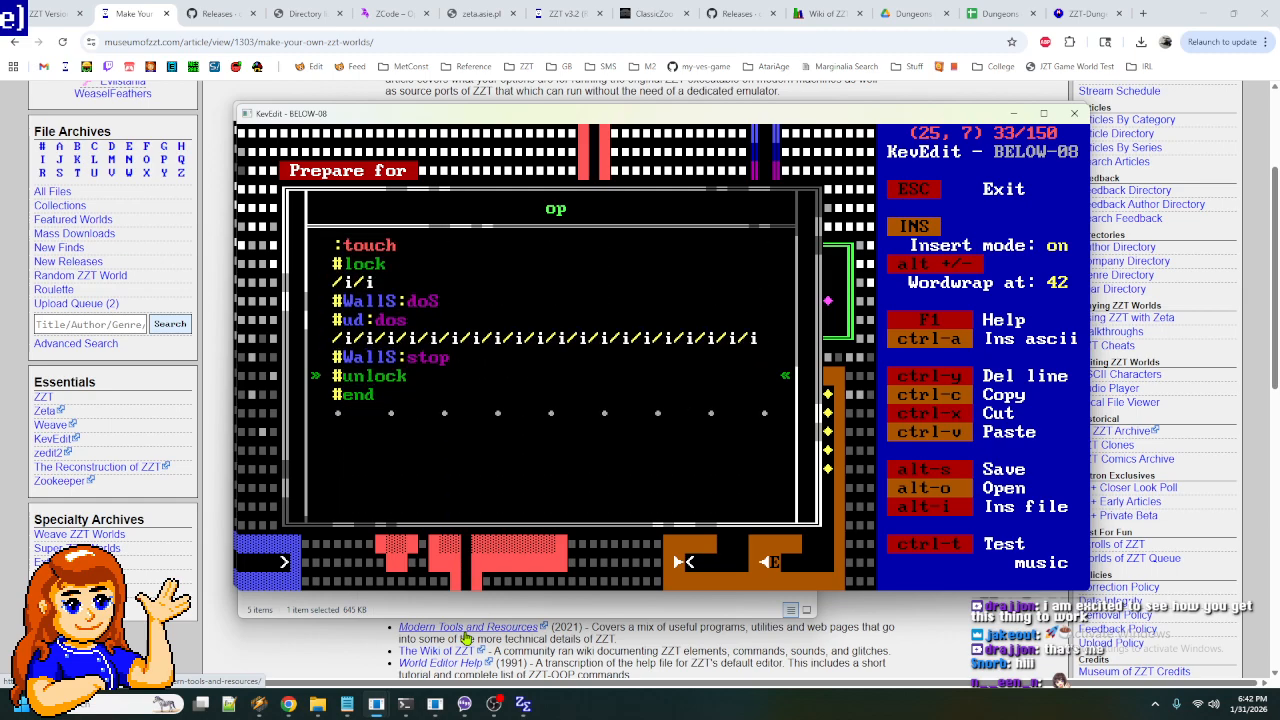
pyautogui.press('Up')
pyautogui.press('Up')
pyautogui.press('Up')
pyautogui.press('Up')
pyautogui.press('Up')
pyautogui.press('Up')
pyautogui.press('Up')
pyautogui.press('Home')
pyautogui.hotkey('shift', 'Down')
pyautogui.hotkey('shift', 'Down')
pyautogui.hotkey('shift', 'Down')
pyautogui.hotkey('shift', 'Down')
pyautogui.hotkey('shift', 'Down')
pyautogui.hotkey('shift', 'Down')
pyautogui.hotkey('shift', 'Down')
pyautogui.hotkey('shift', 'Down')
pyautogui.hotkey('ctrl', 'c')
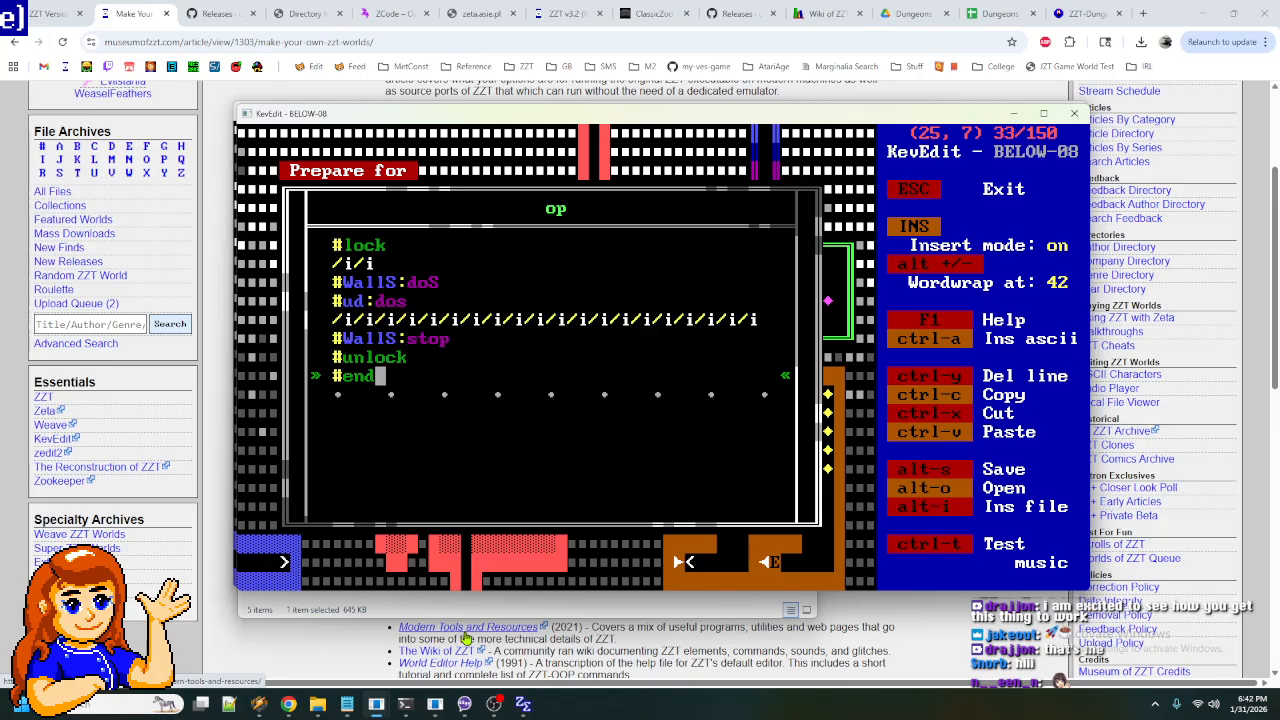
# - Close the upper operator's code and open the code of the lower operator object at (13, 19)
pyautogui.press('Escape')
pyautogui.press('Down')
pyautogui.press('Down')
pyautogui.press('Down')
pyautogui.press('Down')
pyautogui.press('Down')
pyautogui.press('Down')
pyautogui.press('Down')
pyautogui.press('Down')
pyautogui.press('Down')
pyautogui.press('Down')
pyautogui.press('Down')
pyautogui.press('Down')
pyautogui.press('Down')
pyautogui.press('Left')
pyautogui.press('Left')
pyautogui.press('Left')
pyautogui.press('Left')
pyautogui.press('Left')
pyautogui.press('Left')
pyautogui.press('Left')
pyautogui.press('Left')
pyautogui.press('Left')
pyautogui.press('Left')
pyautogui.press('Left')
pyautogui.press('Left')
pyautogui.press('Left')
pyautogui.press('Left')
pyautogui.press('Up')
pyautogui.press('Right')
pyautogui.press('Right')
pyautogui.press('Return')
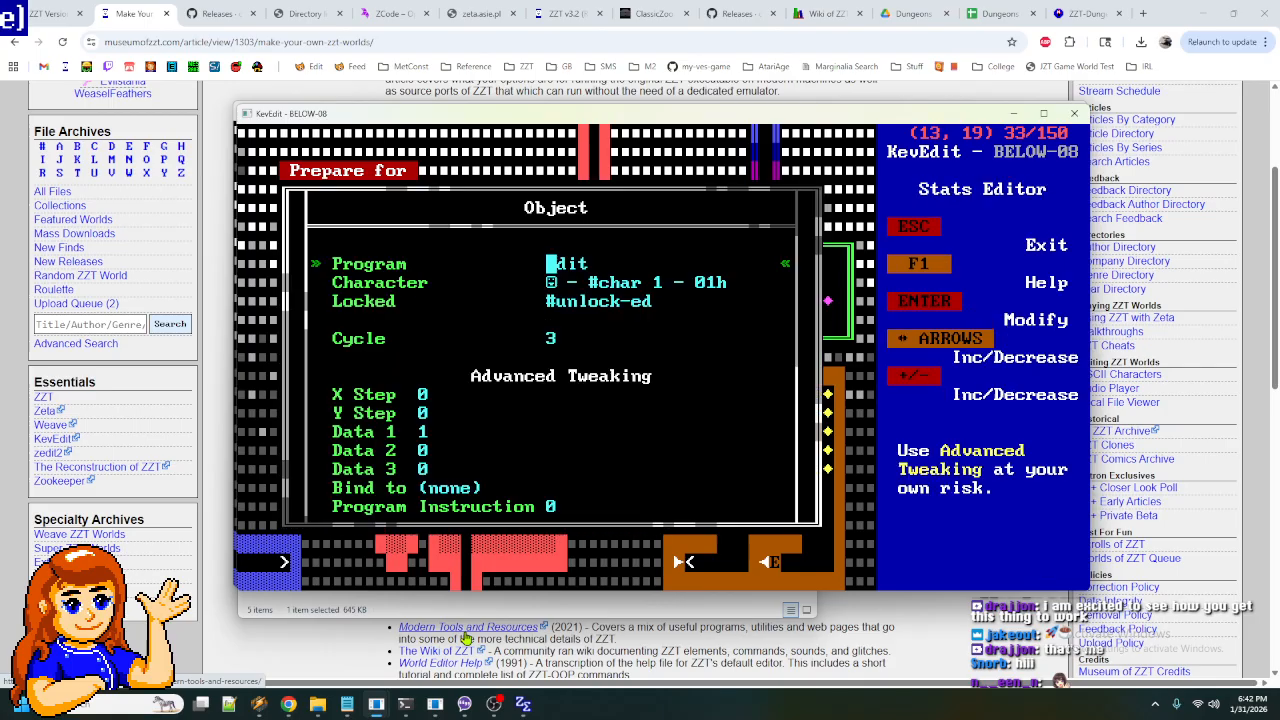
pyautogui.press('Return')
pyautogui.press('Down')
pyautogui.press('Down')
pyautogui.press('Down')
pyautogui.press('Down')
pyautogui.press('Down')
pyautogui.press('Down')
pyautogui.press('Down')
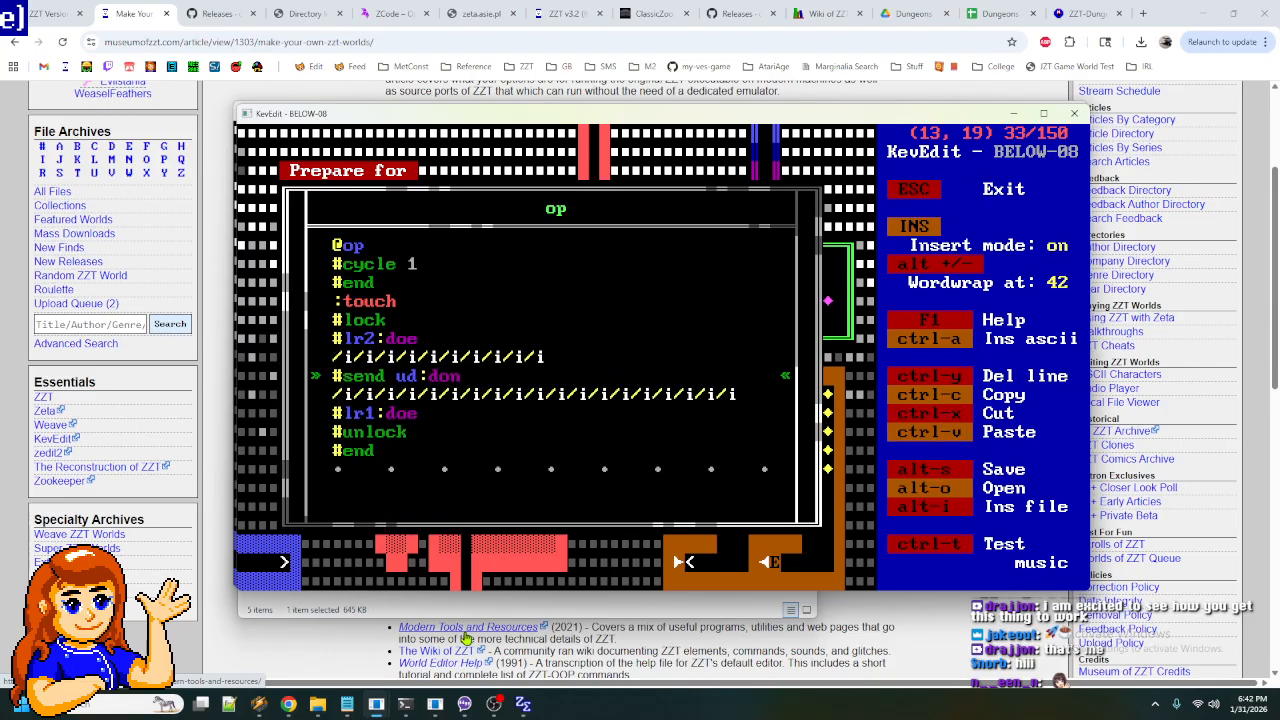
# - Insert the copied touch routine above the lower operator's existing :touch routine and delete the #cycle 1 line
pyautogui.press('Up')
pyautogui.press('Up')
pyautogui.press('Up')
pyautogui.press('Up')
pyautogui.press('Return')
pyautogui.press('Return')
pyautogui.hotkey('ctrl', 'y')
pyautogui.hotkey('ctrl', 'y')
pyautogui.press('Up')
pyautogui.press('Up')
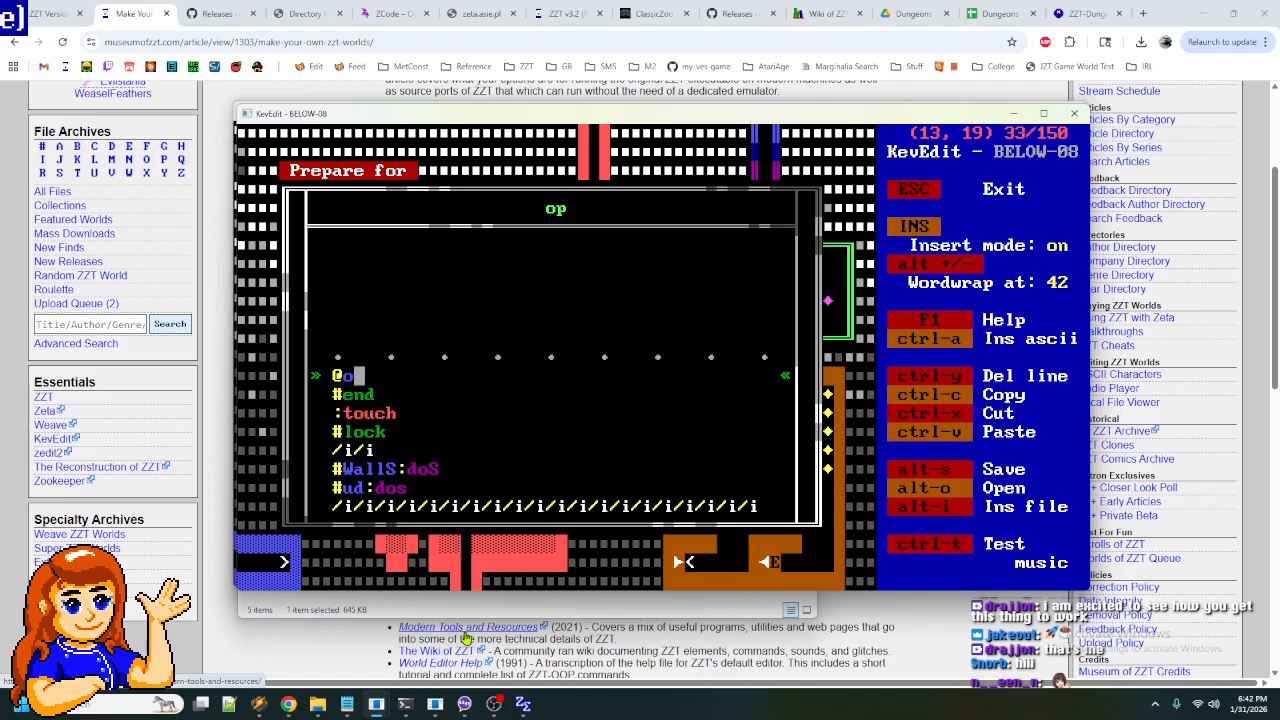
pyautogui.press('Escape')
pyautogui.press('Down')
pyautogui.press('Down')
pyautogui.press('Down')
pyautogui.press('Up')
pyautogui.press('Up')
pyautogui.press('Up')
pyautogui.press('Return')
# - In the lower operator's inserted touch routine, change the WallS message to doN and the ud message to don
pyautogui.press('Down')
pyautogui.press('Down')
pyautogui.press('Down')
pyautogui.press('Down')
pyautogui.press('Down')
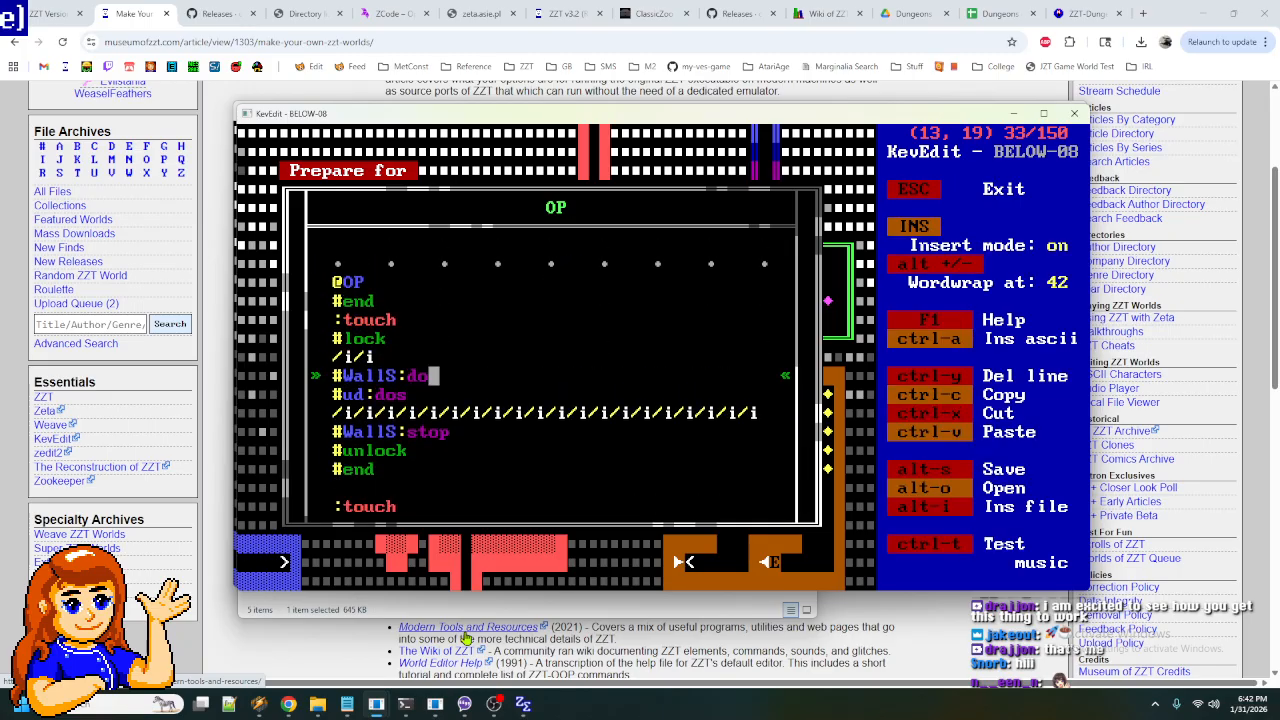
pyautogui.press('Down')
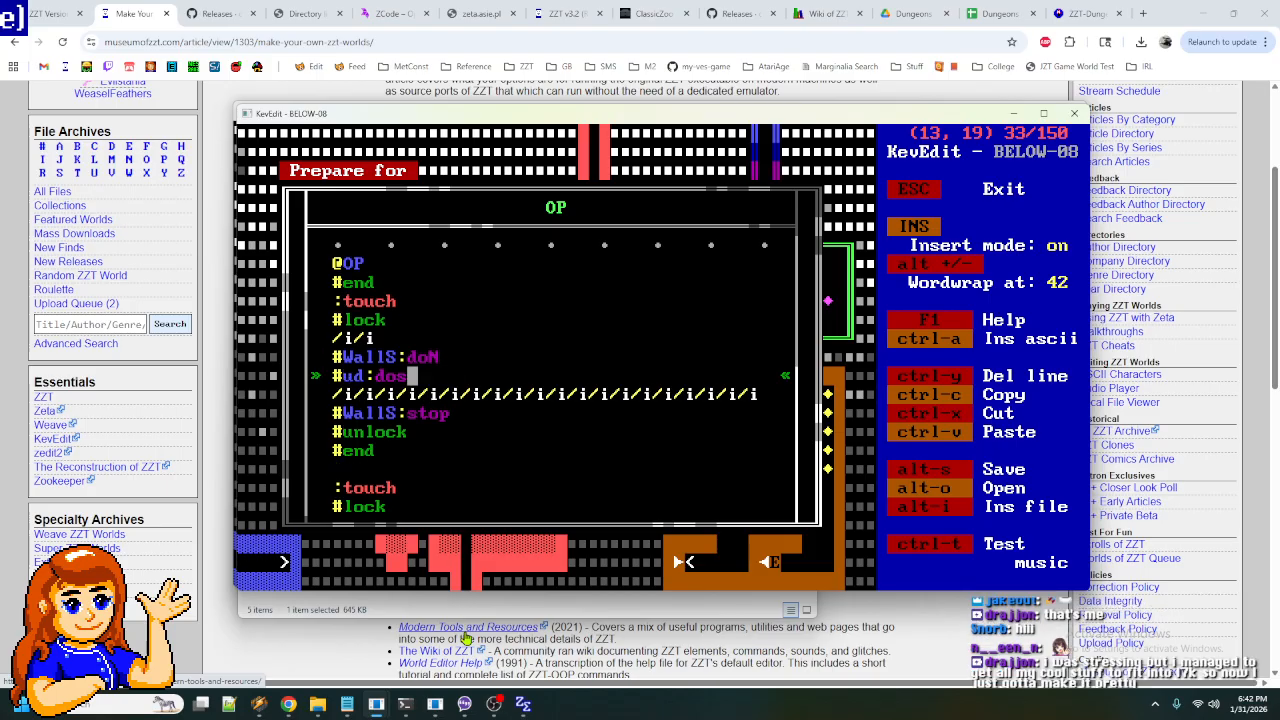
# - Compare the send commands and delays of the new and old touch routines in the lower operator's code
pyautogui.press('Down')
pyautogui.press('Down')
pyautogui.press('Down')
pyautogui.press('Down')
pyautogui.press('Down')
pyautogui.press('Down')
pyautogui.press('Down')
pyautogui.press('Down')
pyautogui.press('Down')
pyautogui.press('Down')
pyautogui.press('Down')
pyautogui.press('Down')
pyautogui.press('Down')
pyautogui.press('Down')
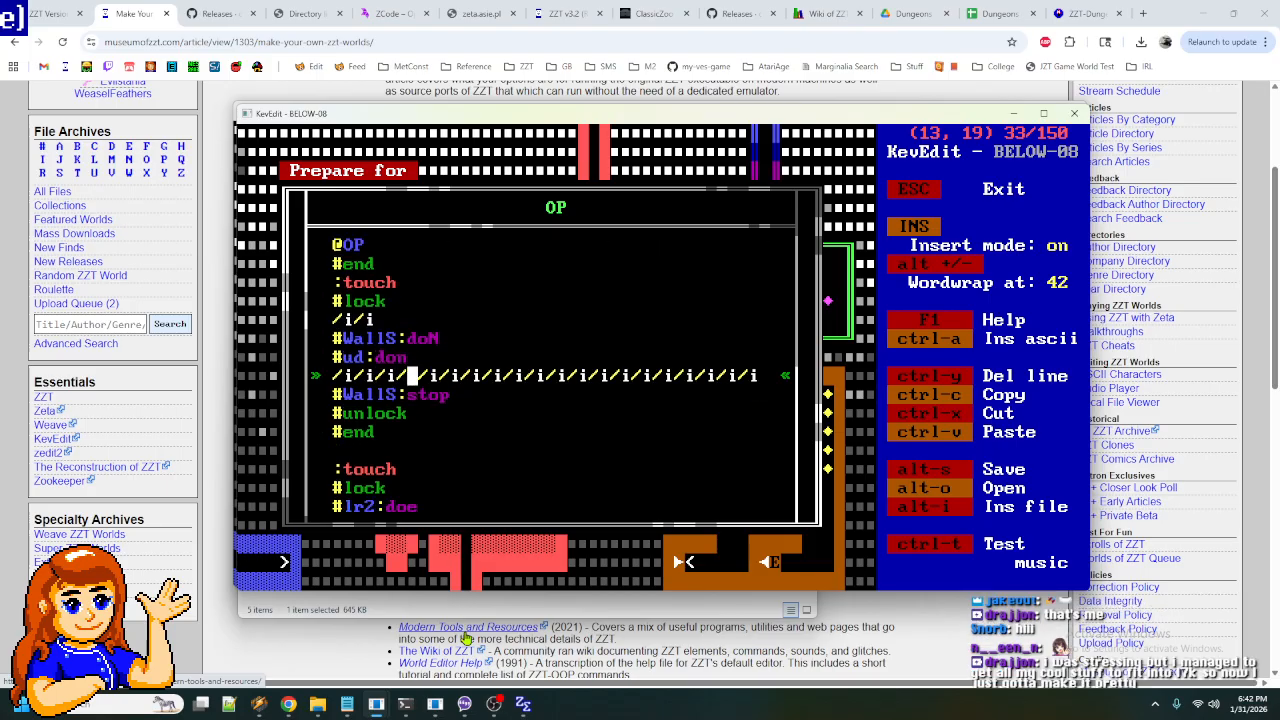
pyautogui.press('Up')
pyautogui.press('Up')
pyautogui.press('Up')
pyautogui.press('Up')
pyautogui.press('Up')
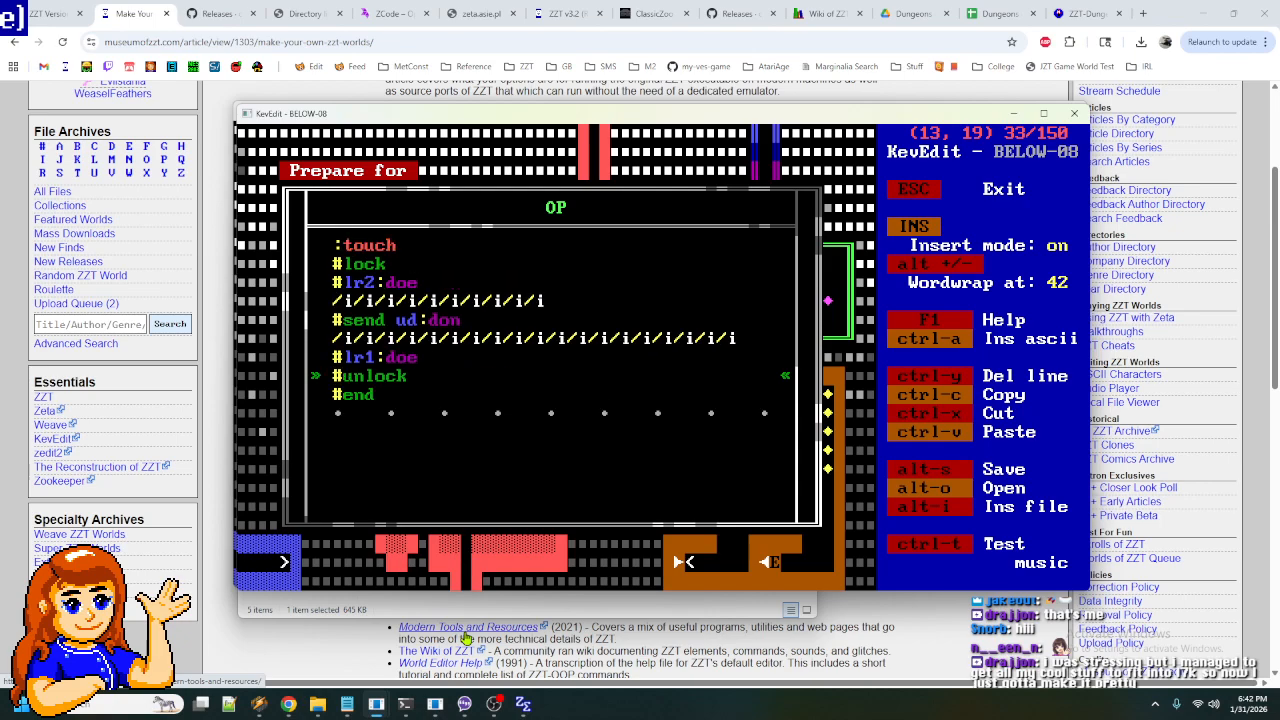
pyautogui.press('Up')
pyautogui.press('Up')
pyautogui.press('Up')
pyautogui.press('Up')
pyautogui.press('Up')
pyautogui.press('Up')
pyautogui.press('Up')
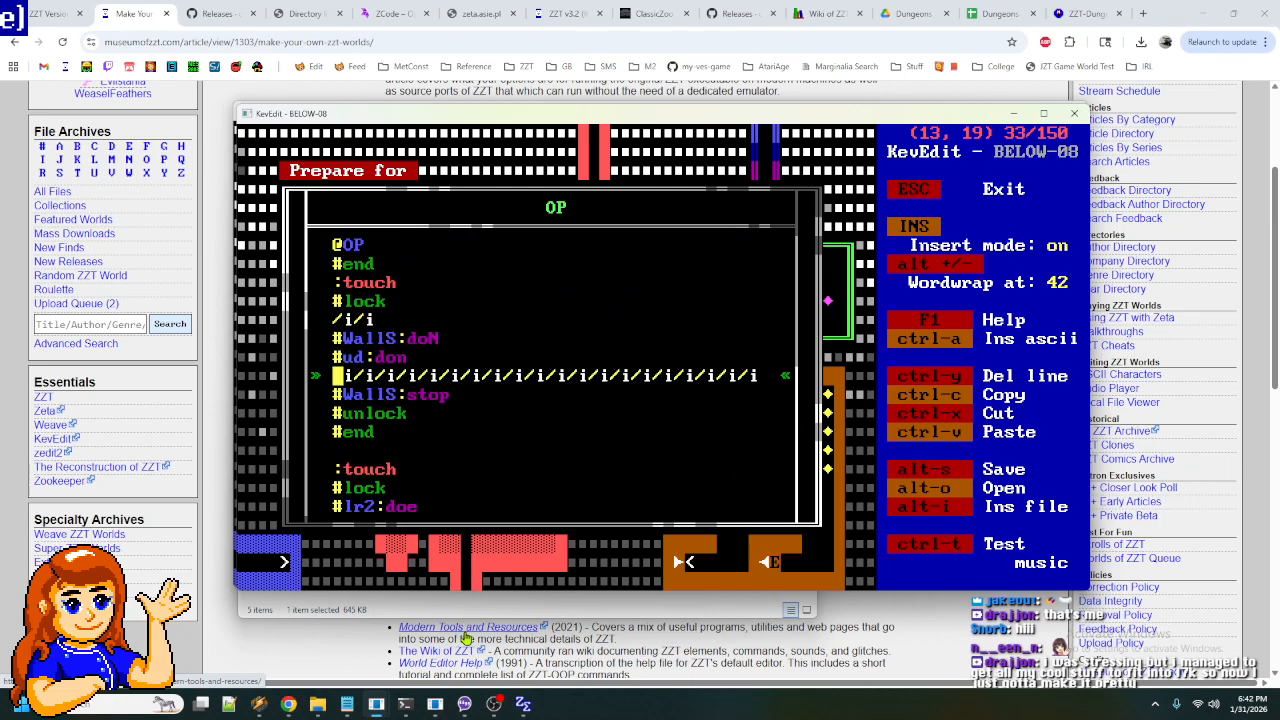
pyautogui.press('Down')
pyautogui.press('Down')
pyautogui.press('Down')
pyautogui.press('Down')
pyautogui.press('Down')
pyautogui.press('Down')
pyautogui.press('Down')
pyautogui.press('Down')
pyautogui.press('Down')
pyautogui.press('Down')
pyautogui.press('Down')
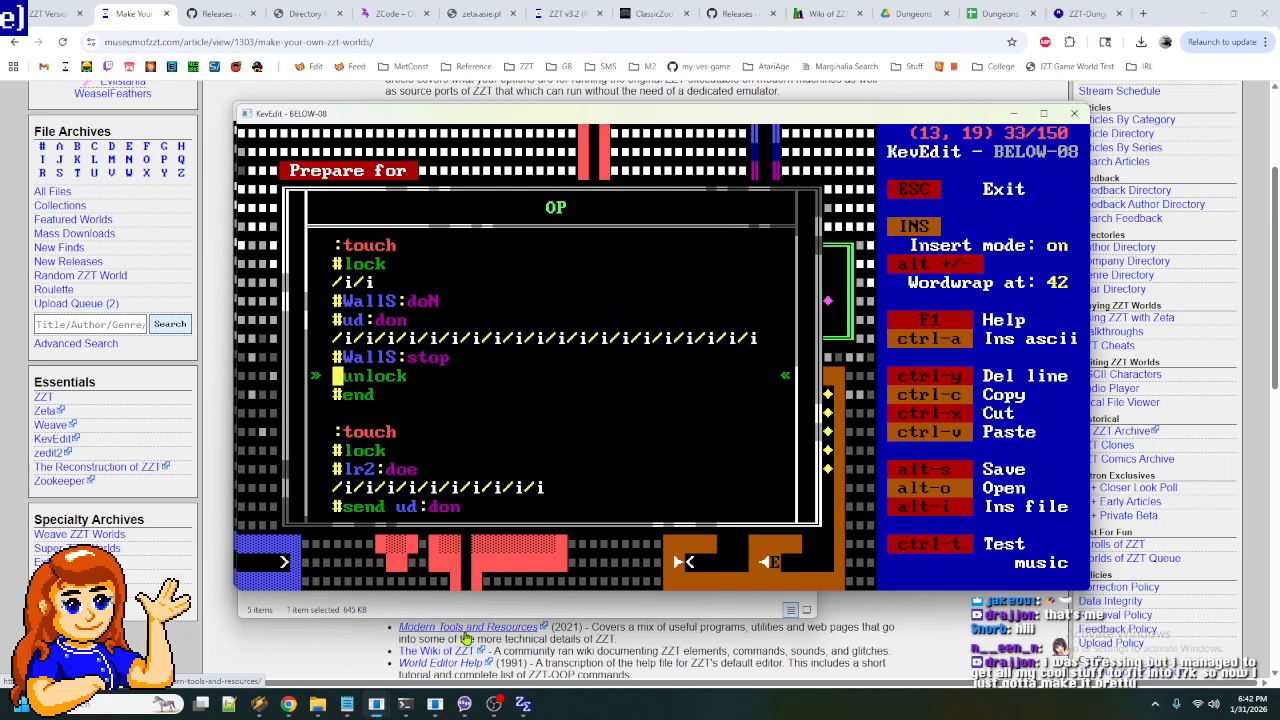
# - Comment out the old :touch label in the lower operator's code with an apostrophe and close the code
pyautogui.press('Up')
pyautogui.press('Up')
pyautogui.press('Up')
pyautogui.press('Up')
pyautogui.press('Up')
pyautogui.press('Up')
pyautogui.press('Up')
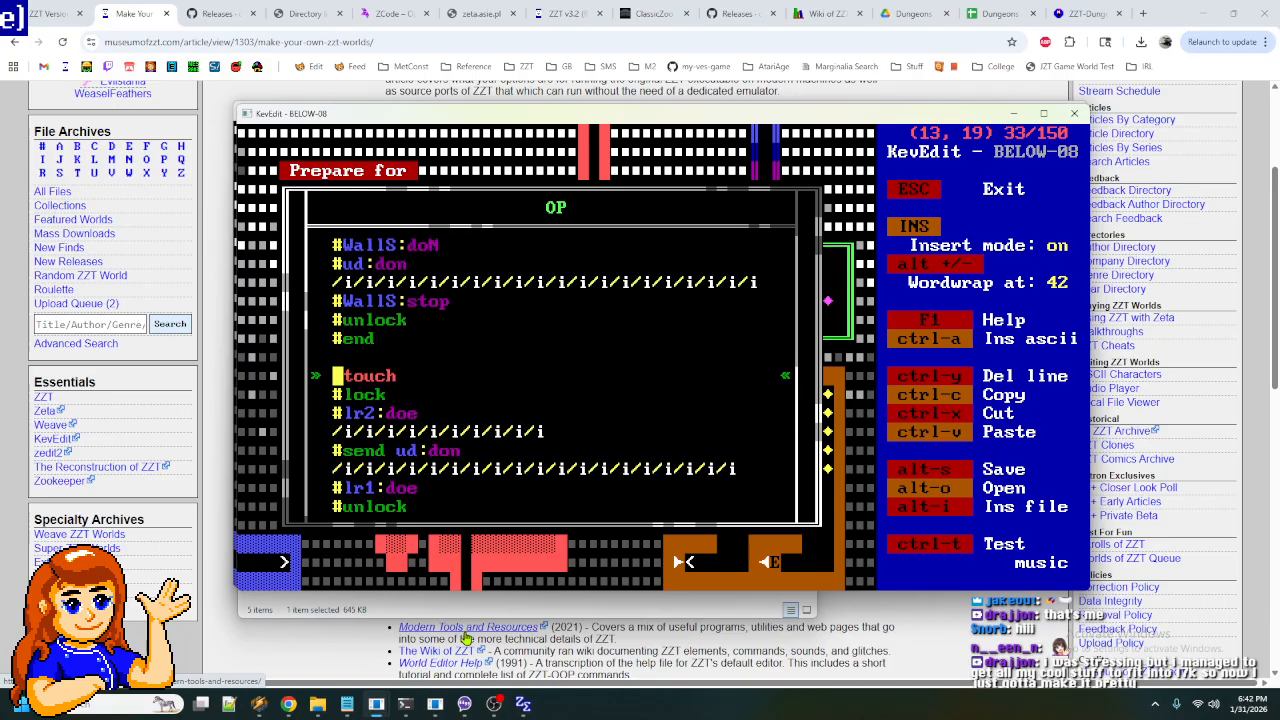
pyautogui.write("'")
pyautogui.press('Down')
pyautogui.press('Down')
pyautogui.press('Down')
pyautogui.press('Down')
pyautogui.press('Down')
pyautogui.press('Down')
pyautogui.press('Down')
pyautogui.press('Escape')
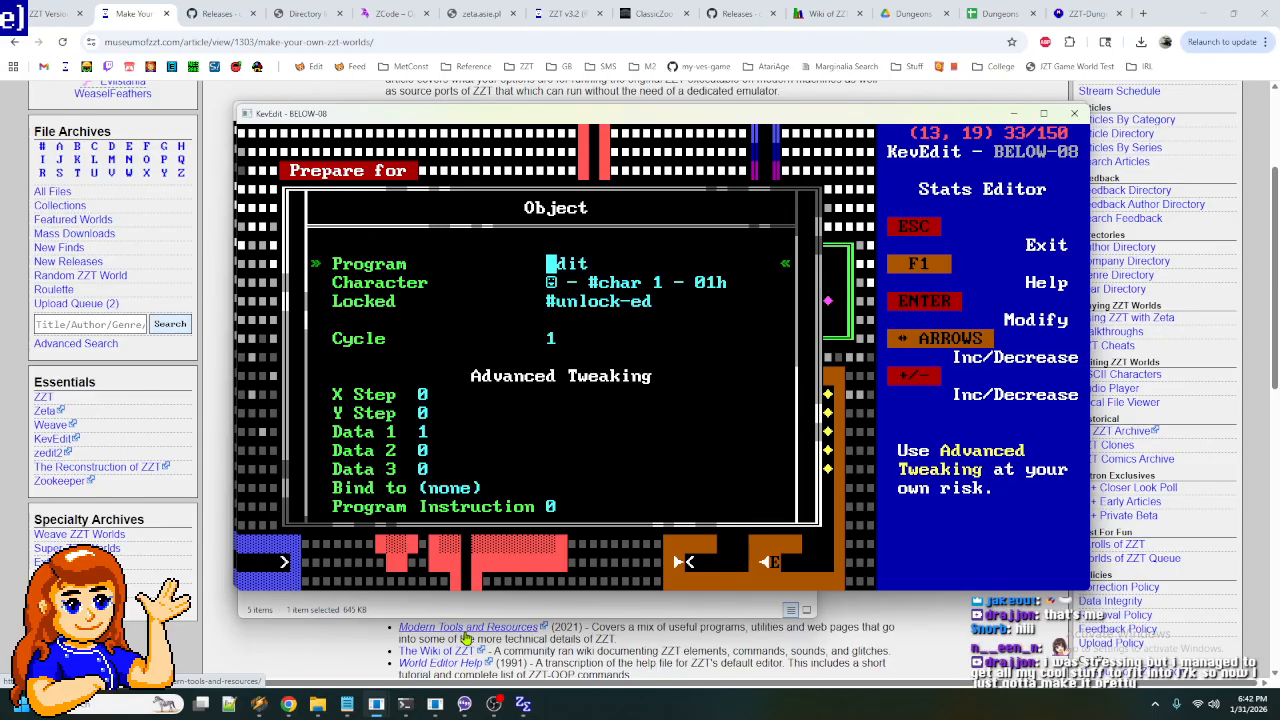
# - Save the world under the new name BELOW-09
pyautogui.press('Escape')
pyautogui.press('s')
pyautogui.press('Return')
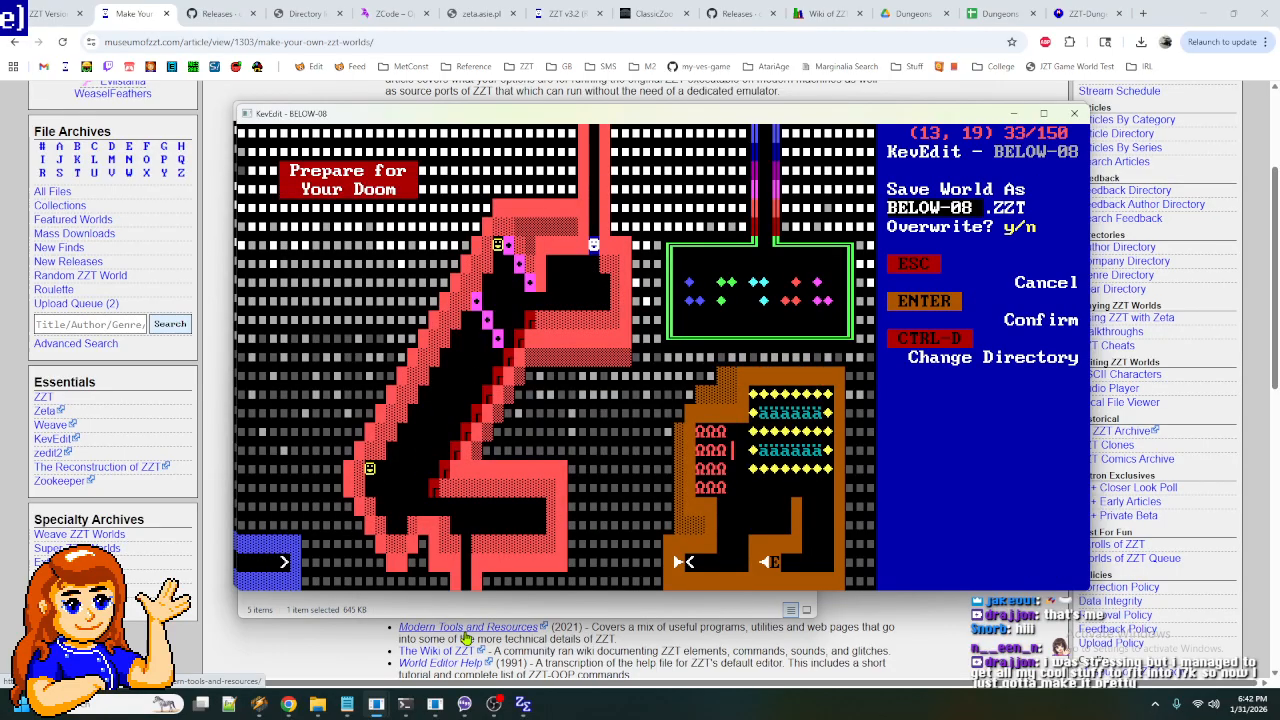
pyautogui.press('y')
pyautogui.press('BackSpace')
pyautogui.write('9')
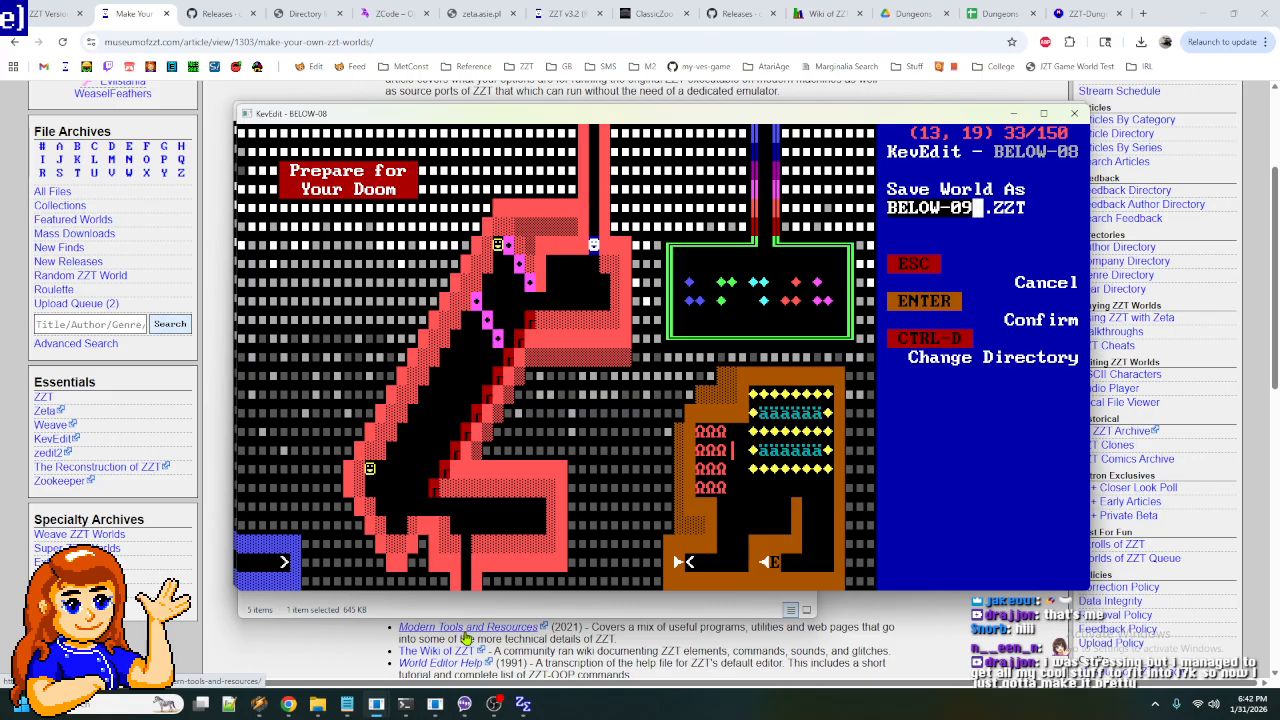
pyautogui.press('Return')
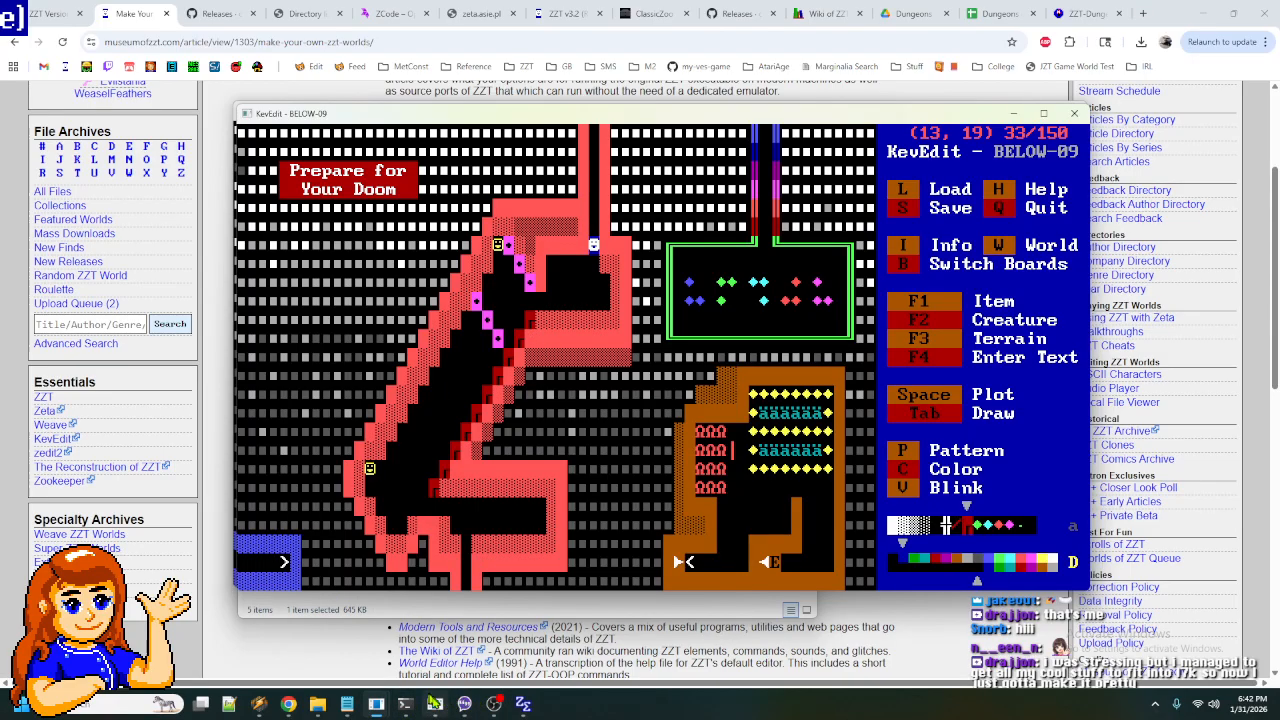
# - Switch to ClassicZoo, quit the running game, load the BELOW-09 world and start playing it
pyautogui.click(435, 704)
pyautogui.press('q')
pyautogui.press('y')
pyautogui.press('w')
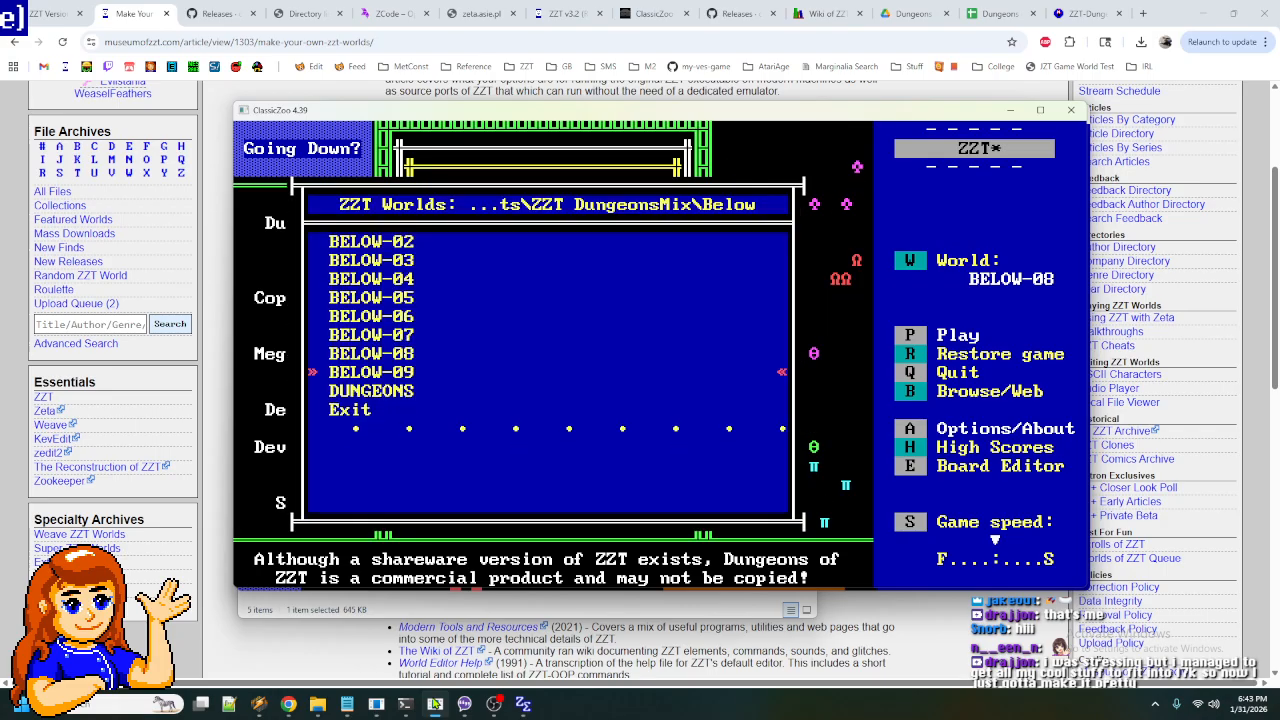
pyautogui.press('Return')
pyautogui.press('p')
# - Walk the player from the upper passage into the diagonal elevator near the upper operator
pyautogui.press('Down')
pyautogui.press('Down')
pyautogui.press('Down')
pyautogui.press('Left')
pyautogui.press('Left')
pyautogui.press('Left')
pyautogui.press('Left')
pyautogui.press('Left')
pyautogui.press('Down')
pyautogui.press('Down')
pyautogui.press('Down')
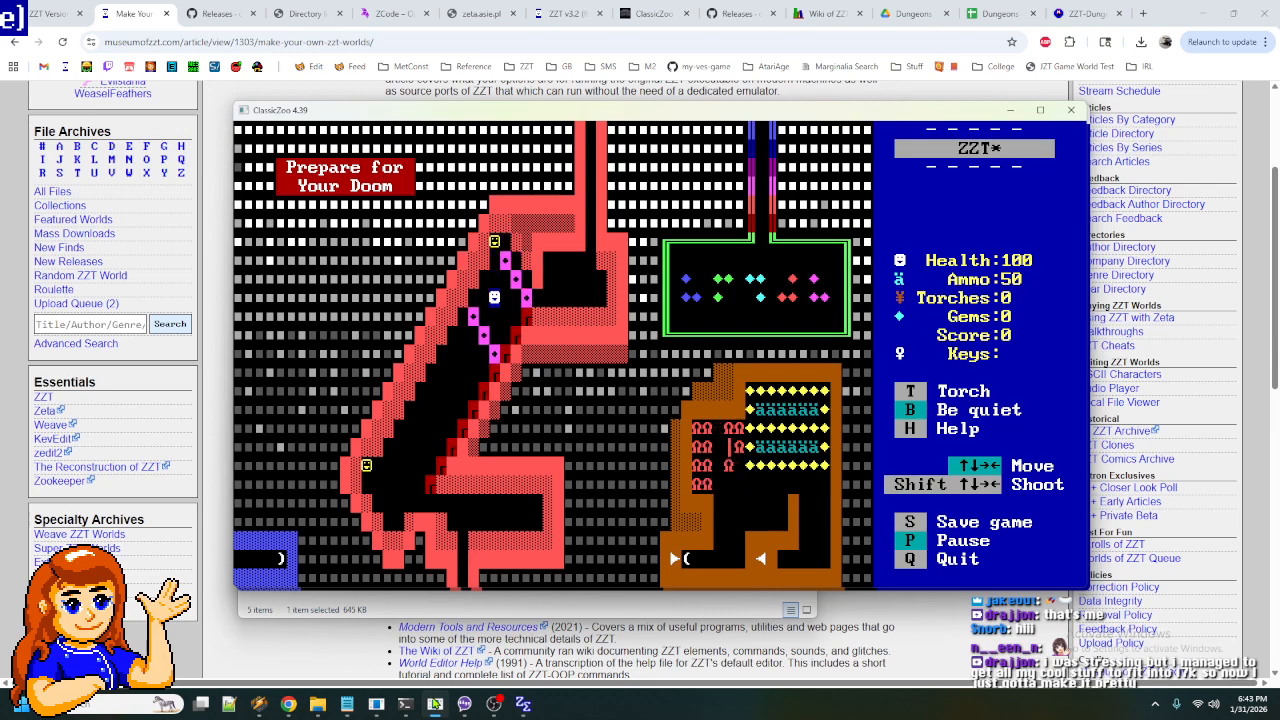
# - Playtest the descent by moving the player diagonally down between the elevator walls to the lower operator's level
pyautogui.press('Down')
pyautogui.press('Left')
pyautogui.press('Down')
pyautogui.press('Left')
pyautogui.press('Left')
pyautogui.press('Down')
pyautogui.press('Left')
pyautogui.press('Down')
pyautogui.press('Left')
pyautogui.press('Down')
pyautogui.press('Left')
pyautogui.press('Down')
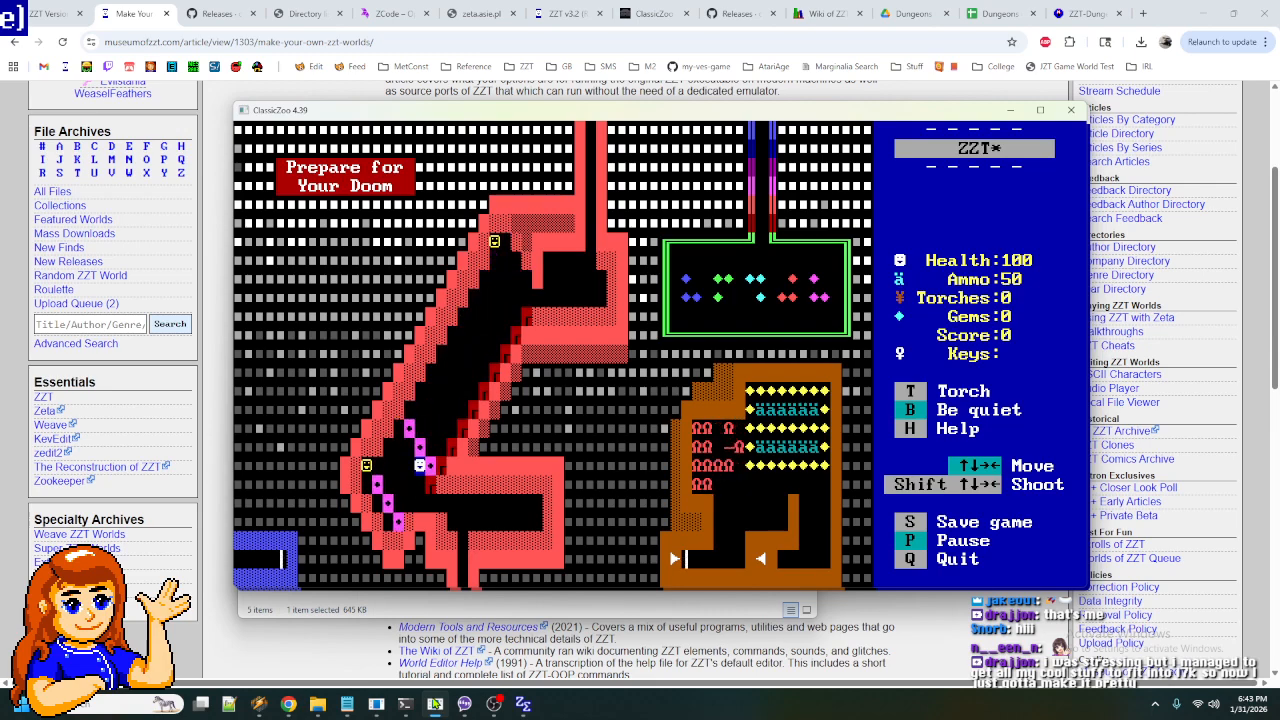
# - Playtest the ascent by touching the lower operator and moving the player diagonally up between the elevator walls to the upper operator's level
pyautogui.press('Left')
pyautogui.press('Down')
pyautogui.press('Left')
pyautogui.press('Left')
pyautogui.press('Up')
pyautogui.press('Right')
pyautogui.press('Up')
pyautogui.press('Right')
pyautogui.press('Up')
pyautogui.press('Right')
pyautogui.press('Up')
pyautogui.press('Right')
pyautogui.press('Right')
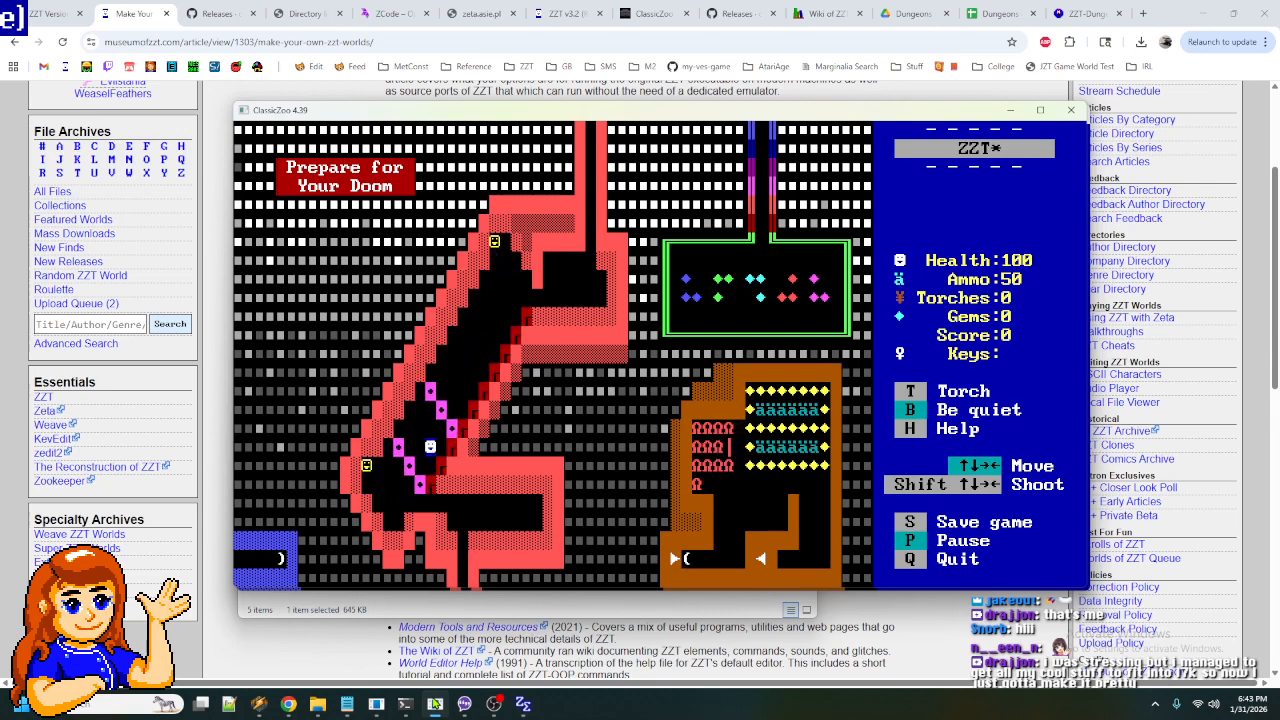
pyautogui.press('Up')
pyautogui.press('Right')
pyautogui.press('Up')
pyautogui.press('Right')
pyautogui.press('Up')
pyautogui.press('Right')
pyautogui.press('Up')
pyautogui.press('Right')
pyautogui.press('Up')
pyautogui.press('Right')
pyautogui.press('Right')
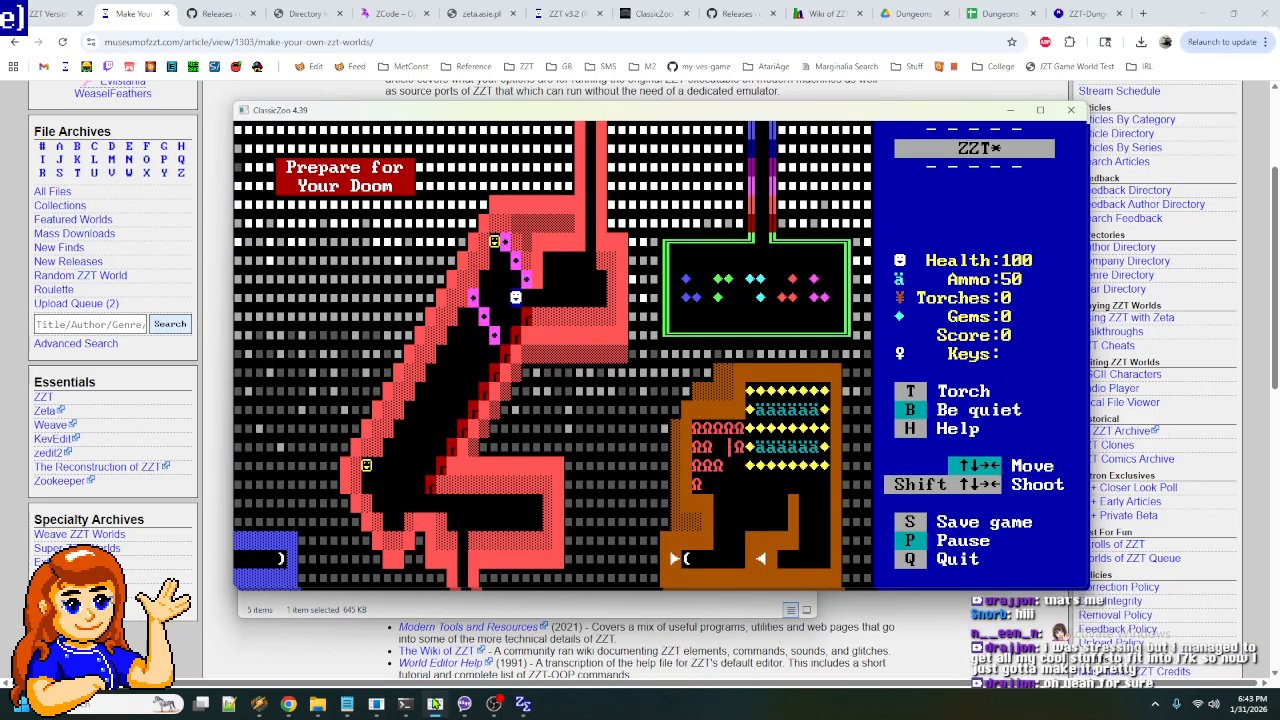
pyautogui.press('Up')
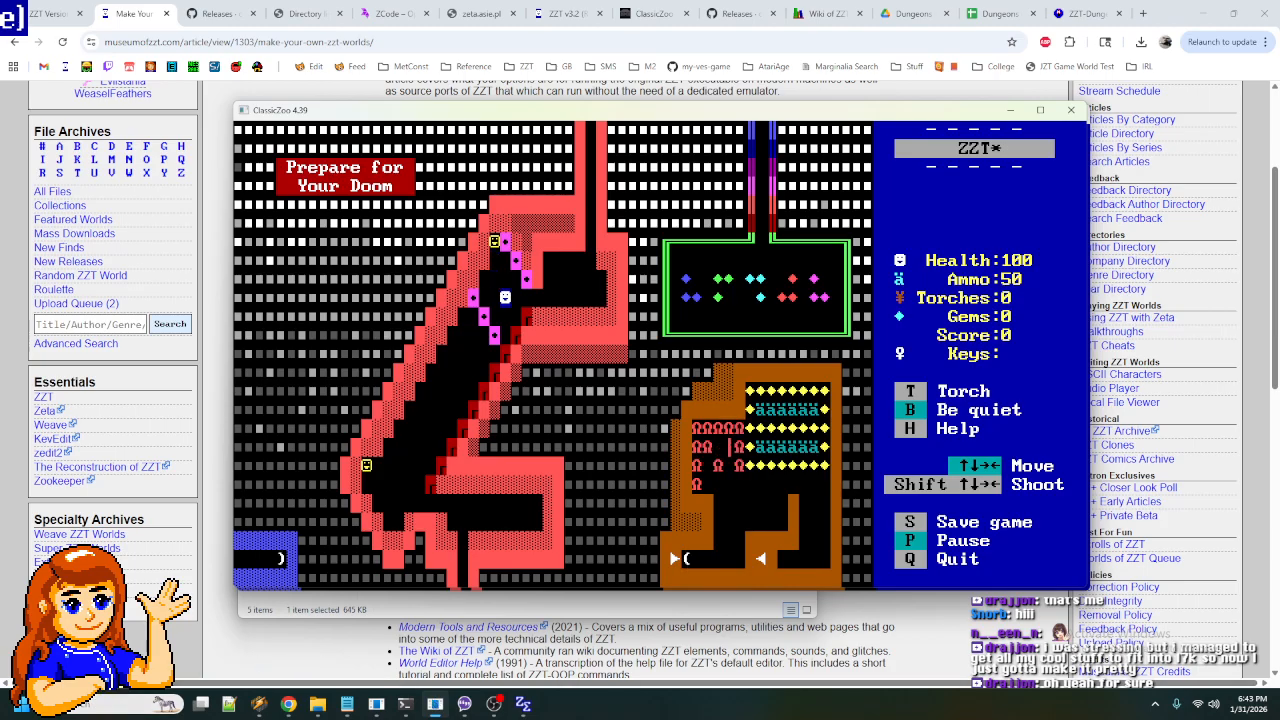
# - Switch to KevEdit and examine both sides of the elevator shaft from the lower operator up to the dark red wall objects
pyautogui.moveTo(347, 703)
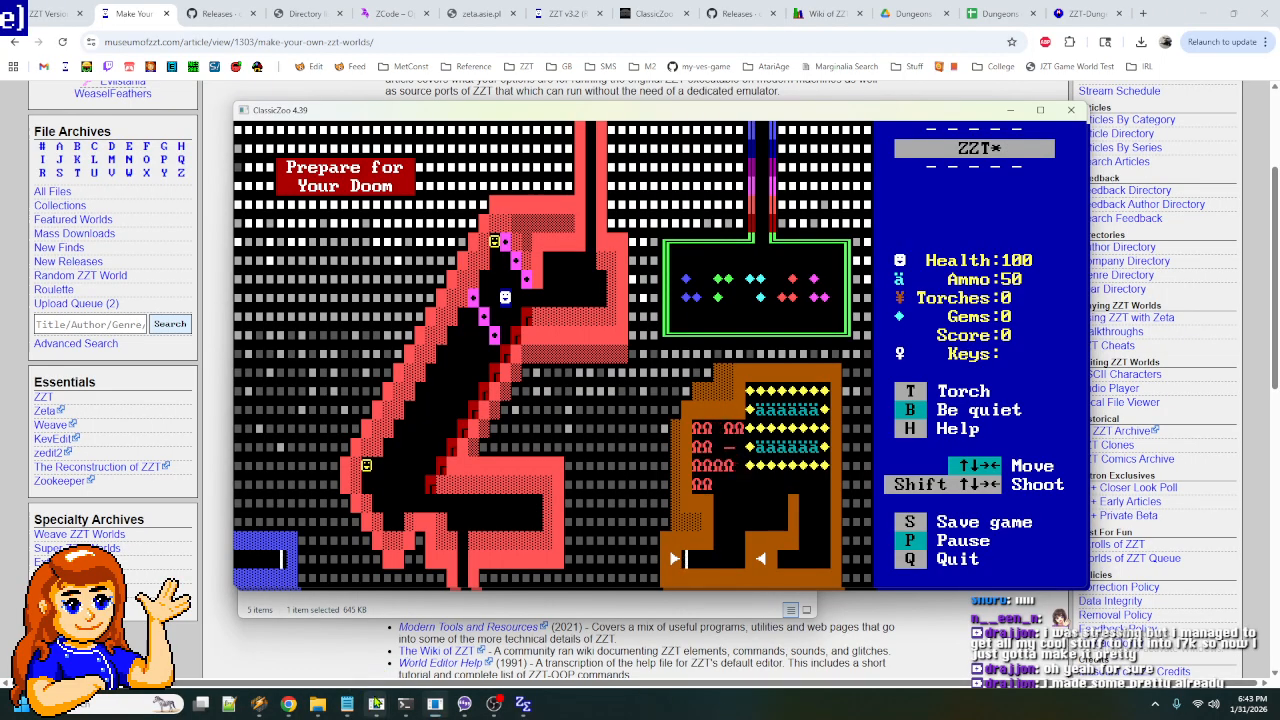
pyautogui.moveTo(425, 640)
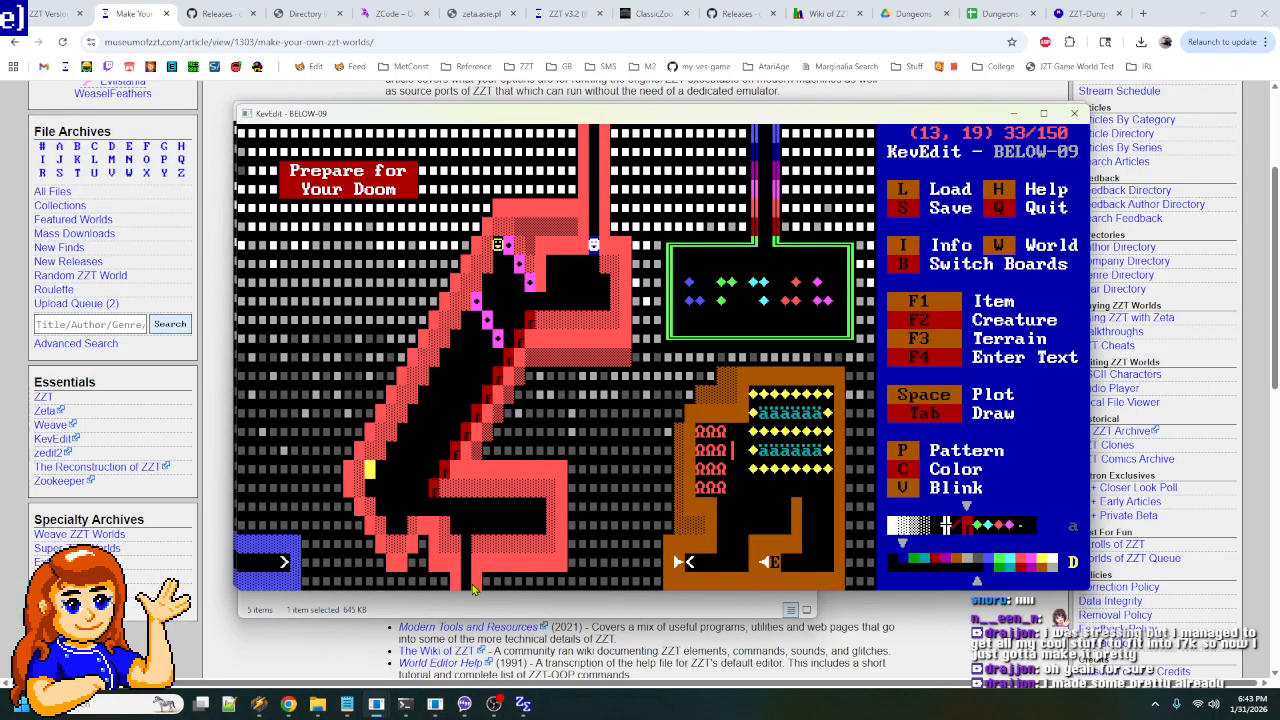
pyautogui.press('Up')
pyautogui.press('Up')
pyautogui.press('Up')
pyautogui.press('Up')
pyautogui.press('Up')
pyautogui.press('Up')
pyautogui.press('Up')
pyautogui.press('Up')
pyautogui.press('Up')
pyautogui.press('Up')
pyautogui.press('Up')
pyautogui.press('Right')
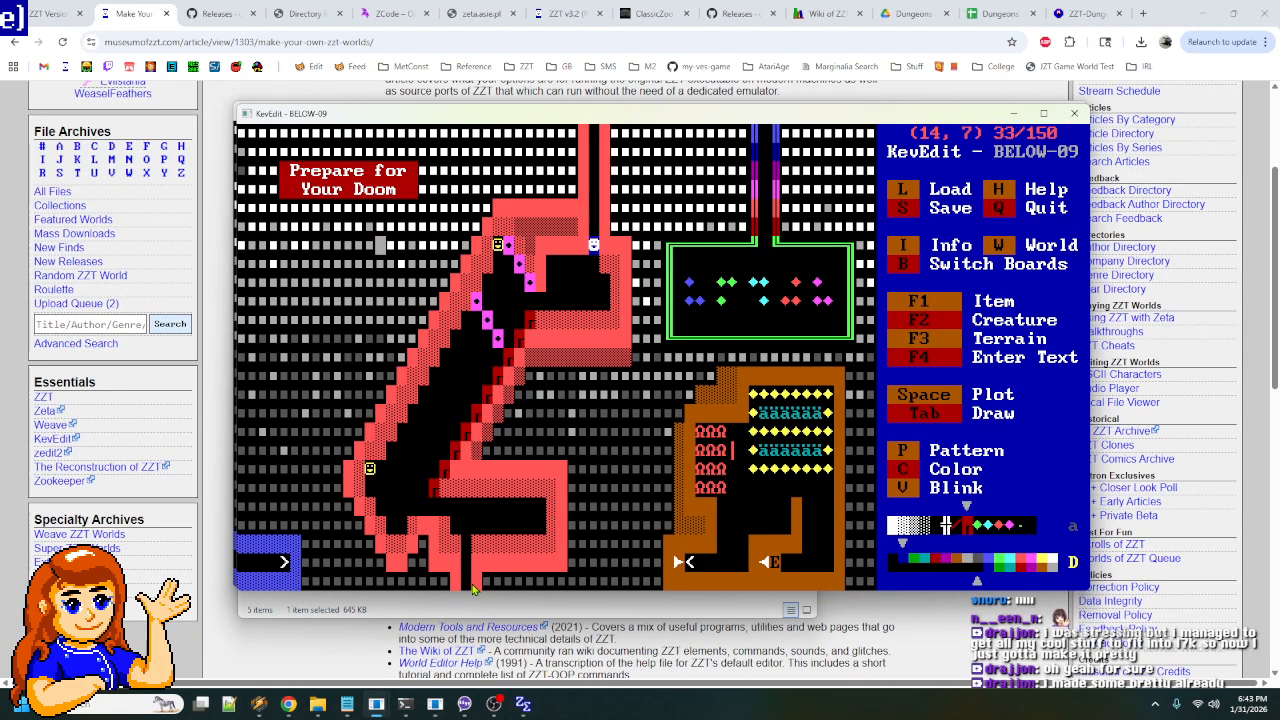
pyautogui.press('Right')
pyautogui.press('Right')
pyautogui.press('Right')
pyautogui.press('Right')
pyautogui.press('Right')
pyautogui.press('Right')
pyautogui.press('Up')
pyautogui.press('Right')
pyautogui.press('Up')
pyautogui.press('Up')
pyautogui.press('Up')
pyautogui.press('Down')
pyautogui.press('Down')
pyautogui.press('Down')
pyautogui.press('Down')
pyautogui.press('Down')
pyautogui.press('Down')
pyautogui.press('Down')
pyautogui.press('Down')
pyautogui.press('Down')
pyautogui.press('Down')
pyautogui.press('Down')
pyautogui.press('Down')
pyautogui.press('Down')
pyautogui.press('Down')
pyautogui.press('Down')
pyautogui.press('Down')
pyautogui.press('Down')
pyautogui.press('Down')
pyautogui.press('Down')
pyautogui.press('Down')
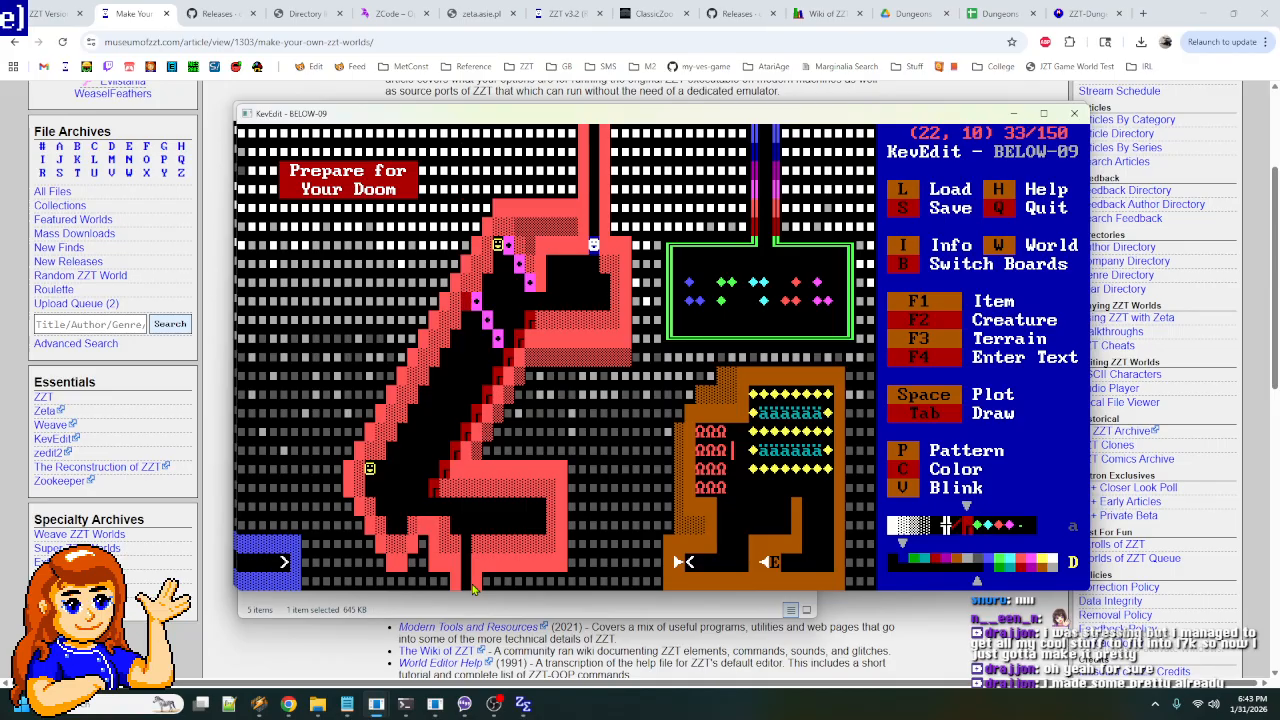
pyautogui.press('Right')
pyautogui.press('Up')
pyautogui.press('Up')
pyautogui.press('Up')
pyautogui.press('Up')
pyautogui.press('Up')
pyautogui.press('Up')
pyautogui.press('Up')
pyautogui.press('Up')
pyautogui.press('Up')
pyautogui.press('Up')
pyautogui.press('Up')
pyautogui.press('Up')
pyautogui.press('Up')
pyautogui.press('Up')
pyautogui.press('Up')
pyautogui.press('Down')
pyautogui.press('Down')
pyautogui.press('Down')
pyautogui.press('Right')
pyautogui.press('Right')
pyautogui.press('Down')
pyautogui.press('Right')
pyautogui.press('Down')
pyautogui.press('Down')
pyautogui.press('Right')
pyautogui.press('Right')
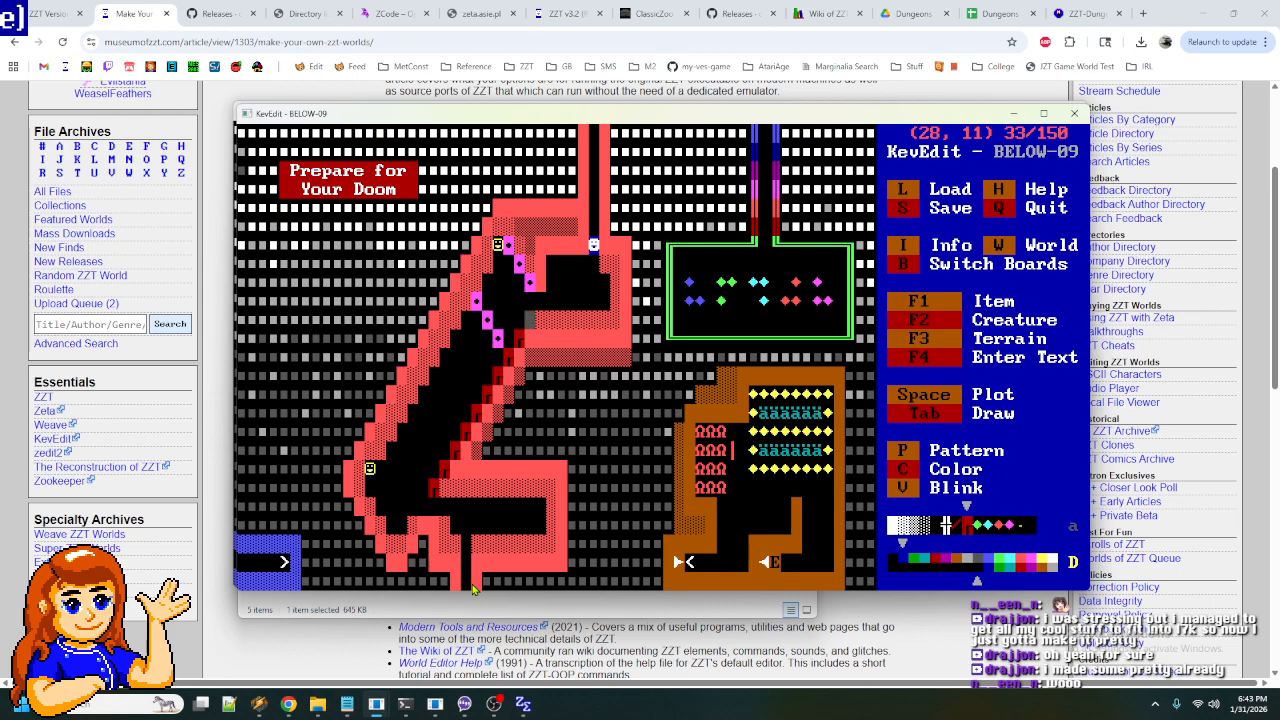
# - Place a copy of the WallS object at (24, 8), diagonally below the upper operator, and open its character choice
pyautogui.press('Up')
pyautogui.press('Up')
pyautogui.press('Up')
pyautogui.press('Left')
pyautogui.press('Left')
pyautogui.press('Left')
pyautogui.press('Left')
pyautogui.press('space')
pyautogui.press('Return')
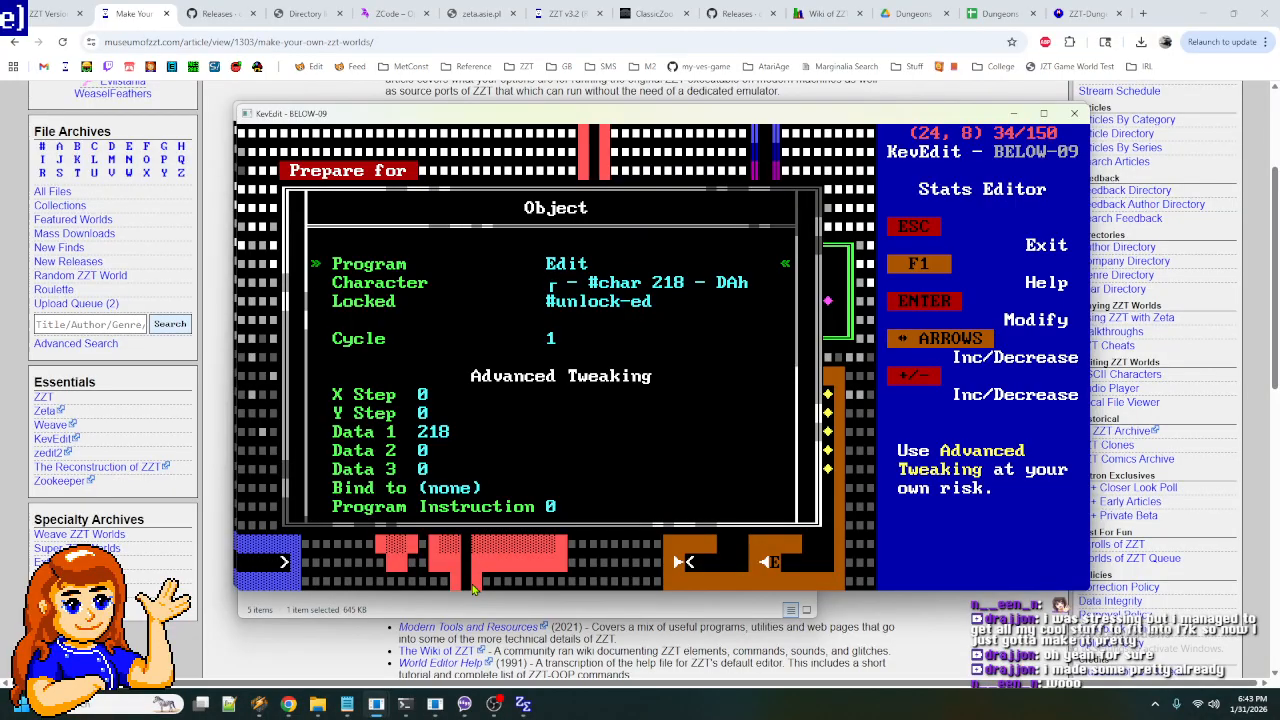
pyautogui.press('Down')
pyautogui.press('Return')
pyautogui.press('Return')
pyautogui.press('Escape')
pyautogui.press('Return')
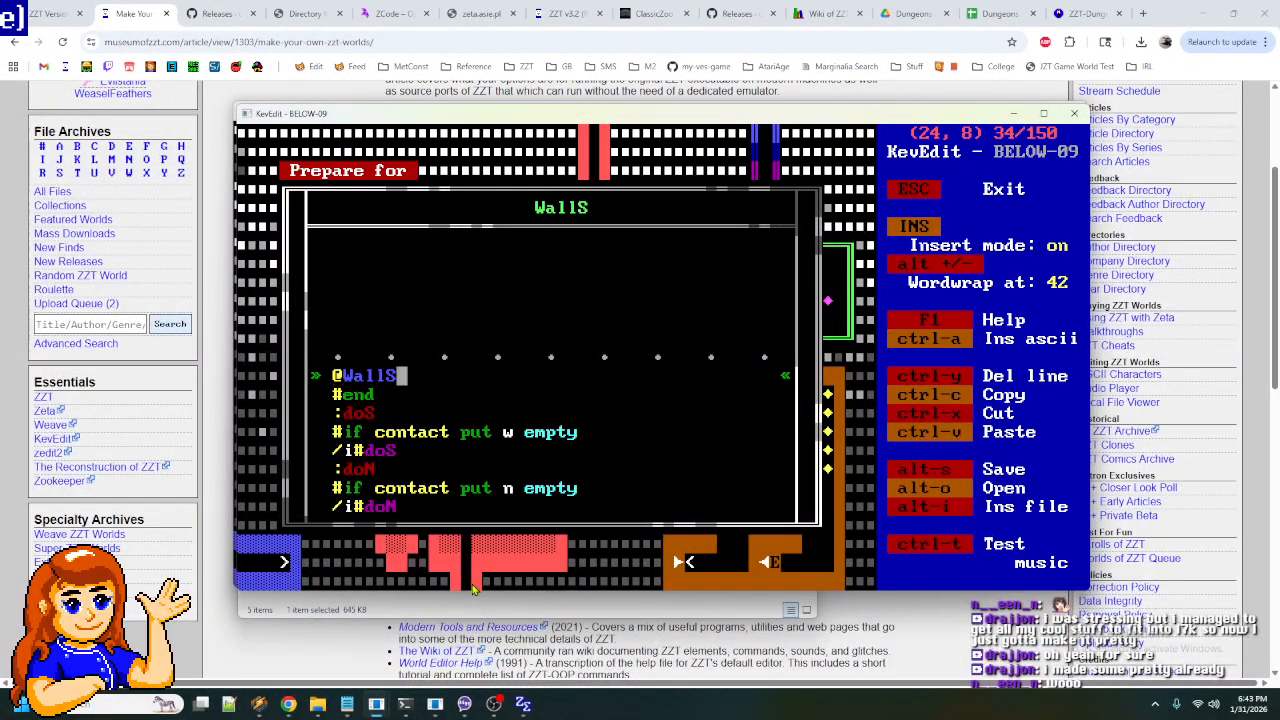
pyautogui.write('N')
pyautogui.press('Down')
pyautogui.press('Down')
pyautogui.press('Down')
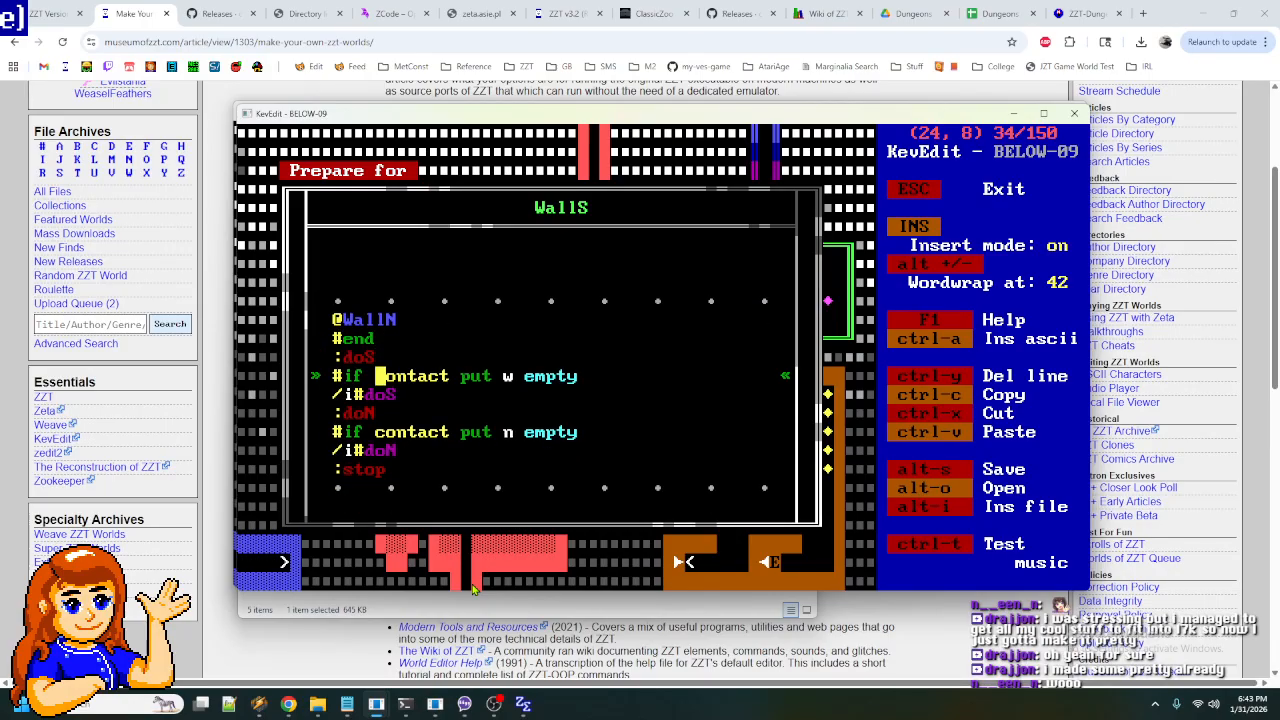
pyautogui.press('BackSpace')
pyautogui.write('s')
pyautogui.press('Down')
pyautogui.press('Down')
pyautogui.press('Down')
pyautogui.press('End')
pyautogui.press('Left')
pyautogui.press('Left')
pyautogui.press('Left')
pyautogui.press('Left')
pyautogui.press('Left')
pyautogui.press('BackSpace')
pyautogui.write('e')
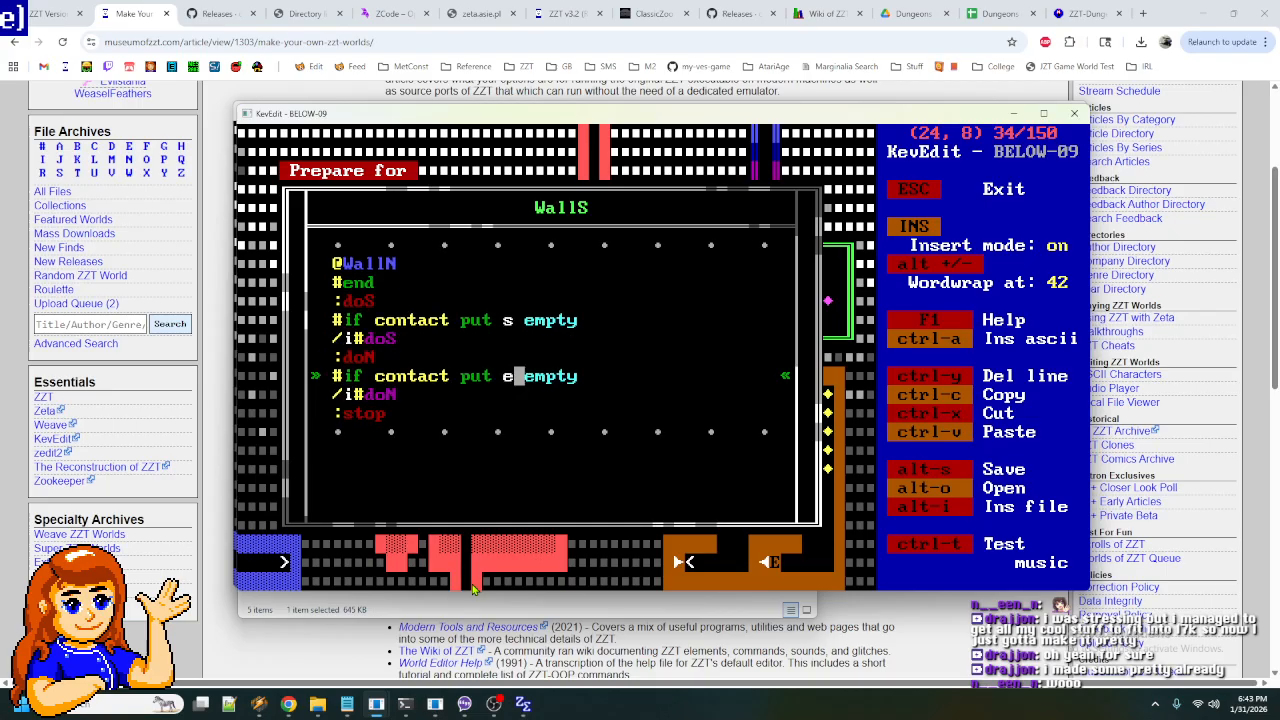
pyautogui.press('Escape')
# - In the upper operator's touch routine, add the line #WallN:doS directly below #WallS:doS
pyautogui.press('Up')
pyautogui.press('Up')
pyautogui.press('Right')
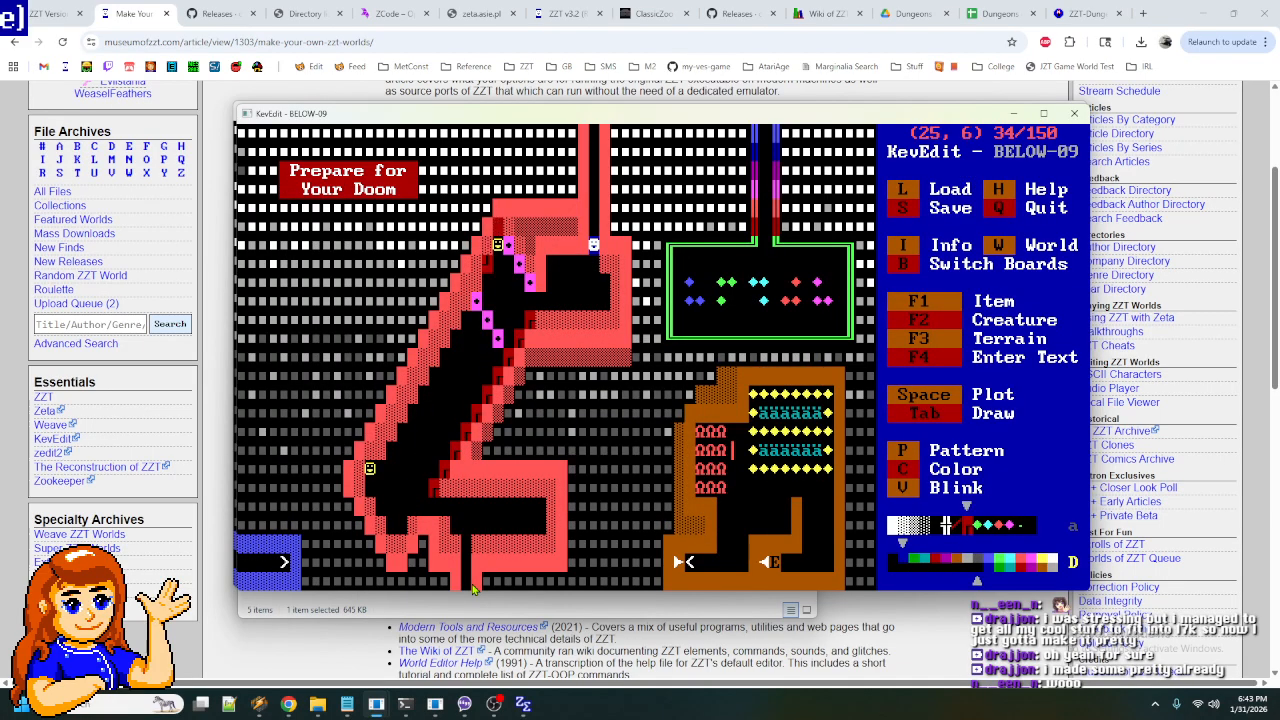
pyautogui.press('Down')
pyautogui.press('Return')
pyautogui.press('Down')
pyautogui.press('Down')
pyautogui.press('Down')
pyautogui.press('Down')
pyautogui.press('Down')
pyautogui.hotkey('shift', 'End')
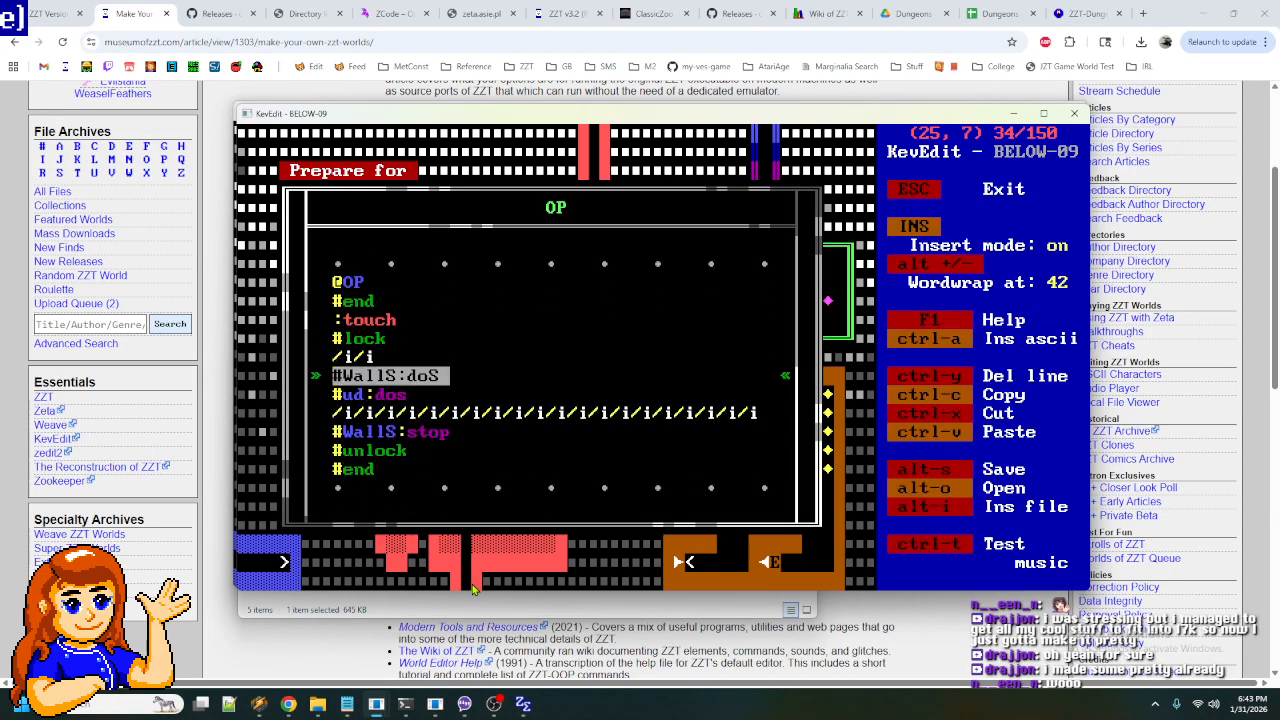
pyautogui.hotkey('ctrl', 'c')
pyautogui.hotkey('ctrl', 'v')
pyautogui.press('Left')
pyautogui.press('Left')
pyautogui.press('Left')
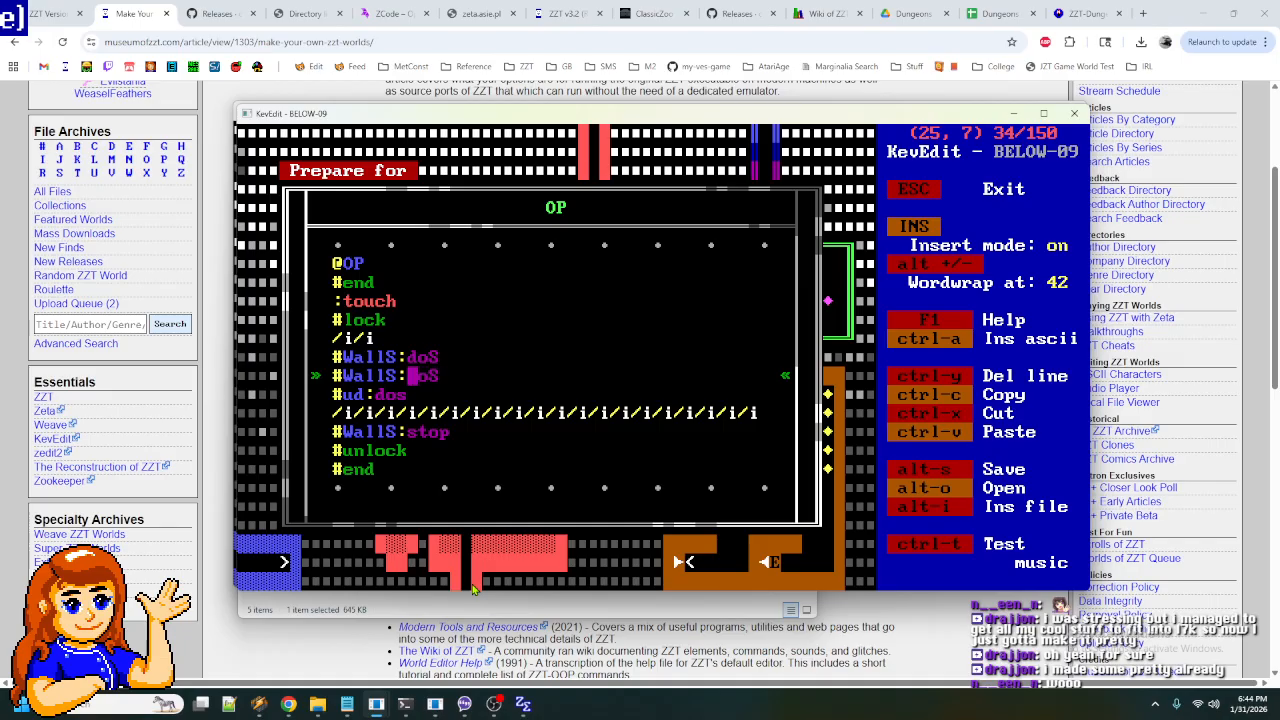
# - Add #WallN:stop below #WallS:stop in the upper operator's program and leave the code editor
pyautogui.press('Down')
pyautogui.press('Down')
pyautogui.press('Down')
pyautogui.press('End')
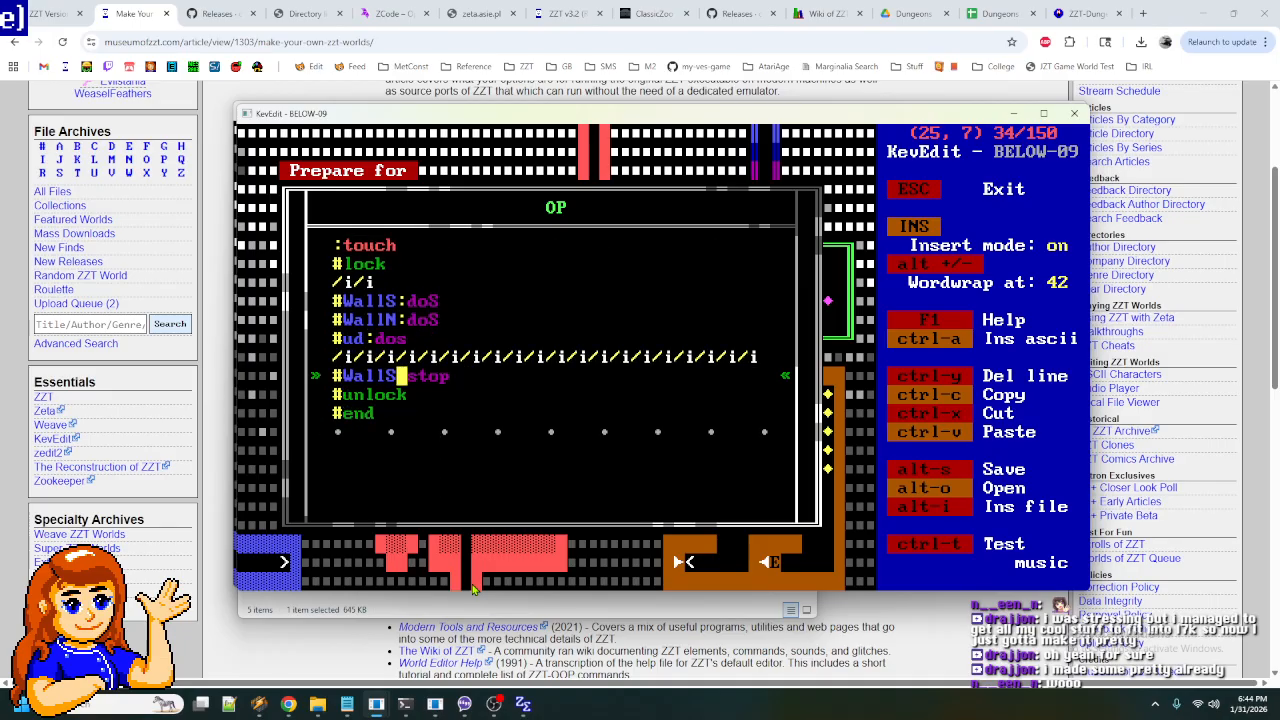
pyautogui.hotkey('shift', 'Home')
pyautogui.press('End')
pyautogui.hotkey('ctrl', 'v')
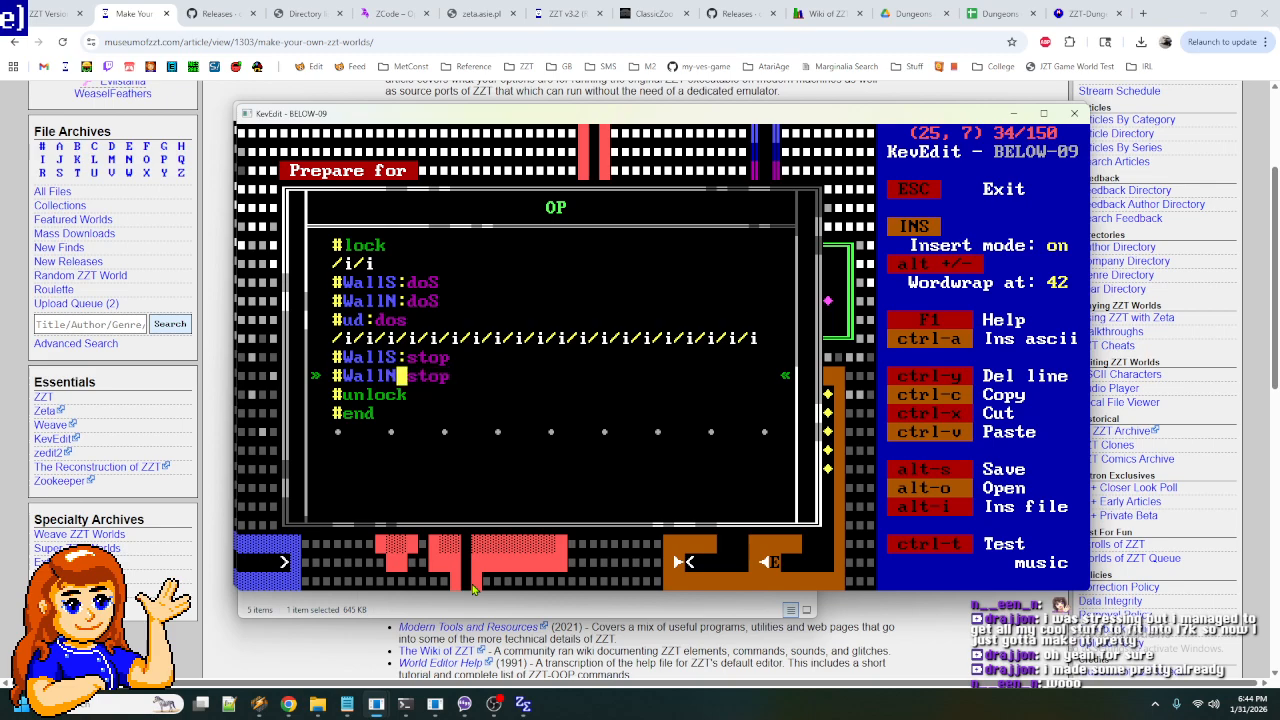
pyautogui.press('Escape')
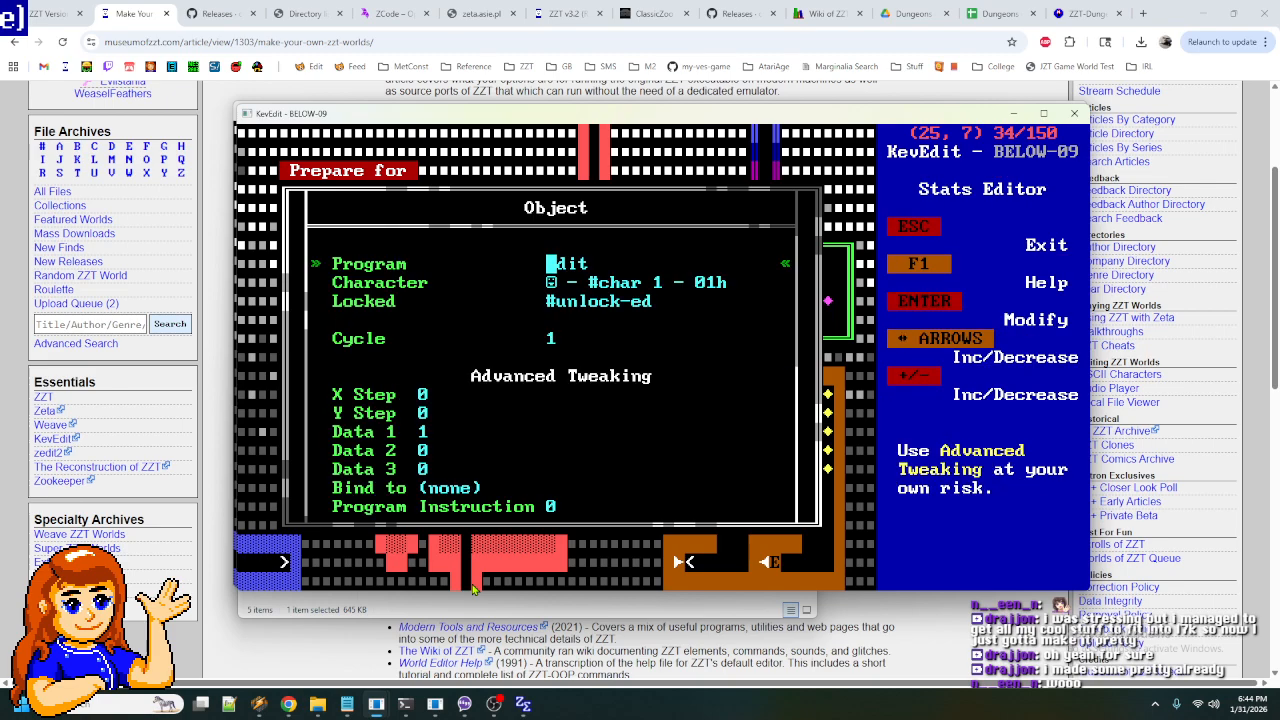
# - In the lower operator's touch routine at (13, 19), add the line #WallN:doN directly below #WallS:doN
pyautogui.press('Escape')
pyautogui.press('Down')
pyautogui.press('Down')
pyautogui.press('Down')
pyautogui.press('Down')
pyautogui.press('Down')
pyautogui.press('Down')
pyautogui.press('Down')
pyautogui.press('Down')
pyautogui.press('Down')
pyautogui.press('Down')
pyautogui.press('Down')
pyautogui.press('Down')
pyautogui.press('Left')
pyautogui.press('Left')
pyautogui.press('Left')
pyautogui.press('Left')
pyautogui.press('Left')
pyautogui.press('Left')
pyautogui.press('Left')
pyautogui.press('Left')
pyautogui.press('Left')
pyautogui.press('Left')
pyautogui.press('Left')
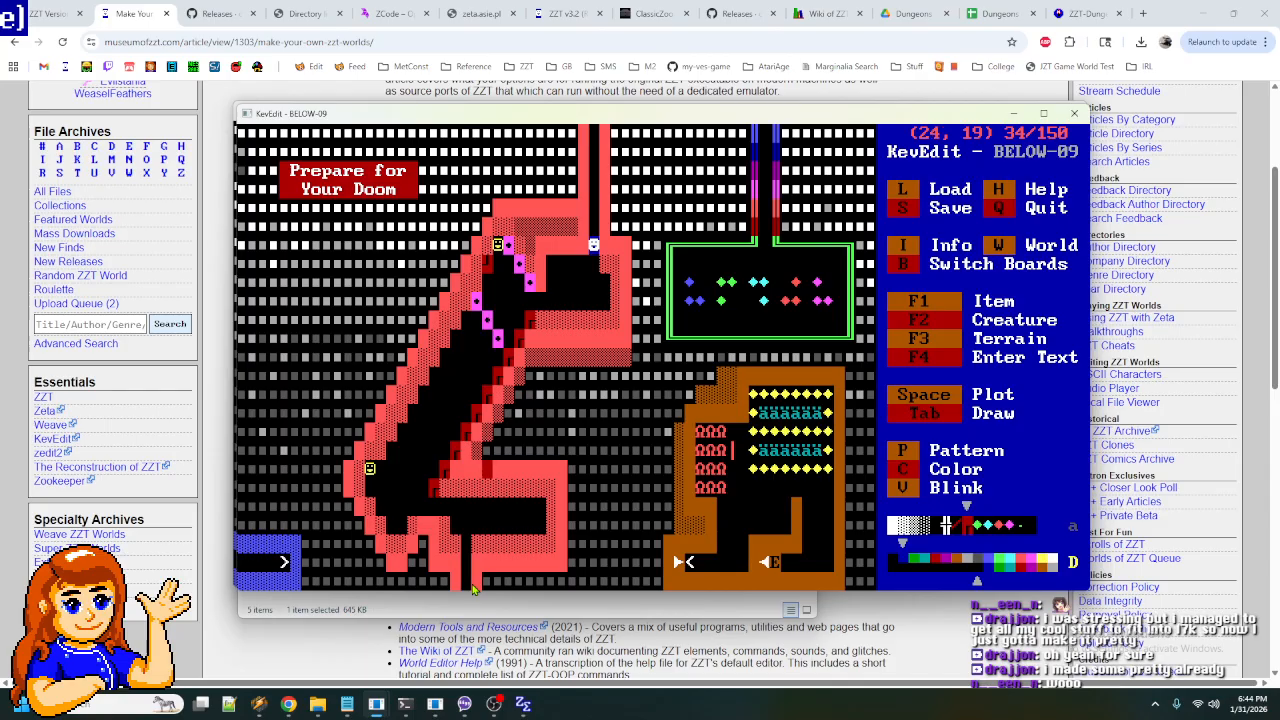
pyautogui.press('Left')
pyautogui.press('Return')
pyautogui.press('Return')
pyautogui.press('Down')
pyautogui.press('Down')
pyautogui.press('Down')
pyautogui.press('Down')
pyautogui.press('Down')
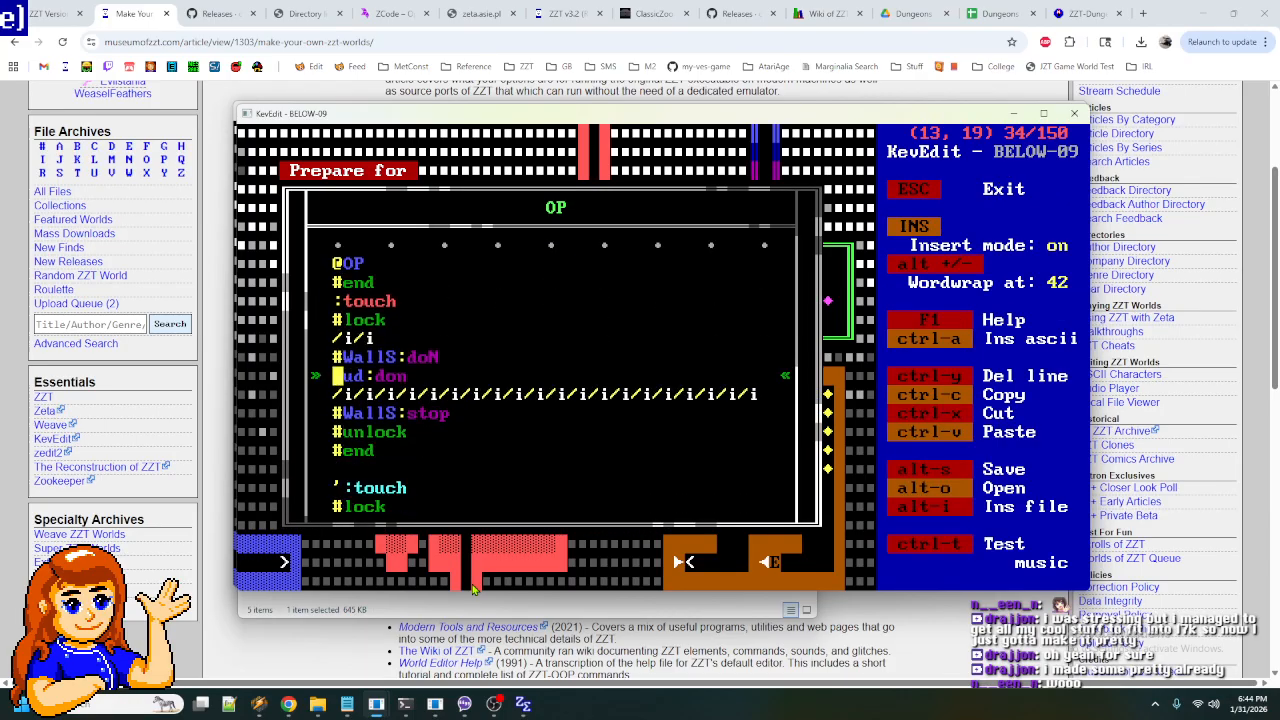
pyautogui.hotkey('shift', 'Down')
pyautogui.hotkey('ctrl', 'c')
pyautogui.hotkey('ctrl', 'v')
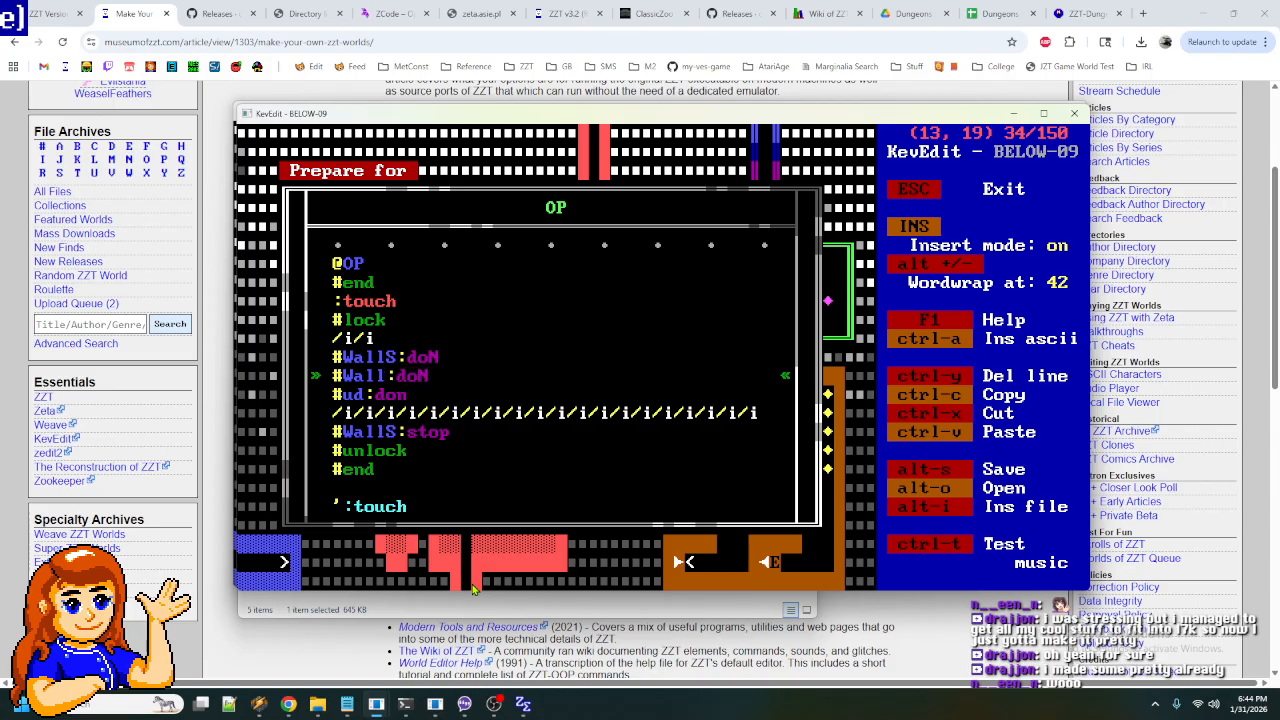
# - Add #WallN:stop below #WallS:stop in the lower operator's program
pyautogui.press('Down')
pyautogui.press('Down')
pyautogui.press('Down')
pyautogui.press('End')
pyautogui.hotkey('shift', 'Home')
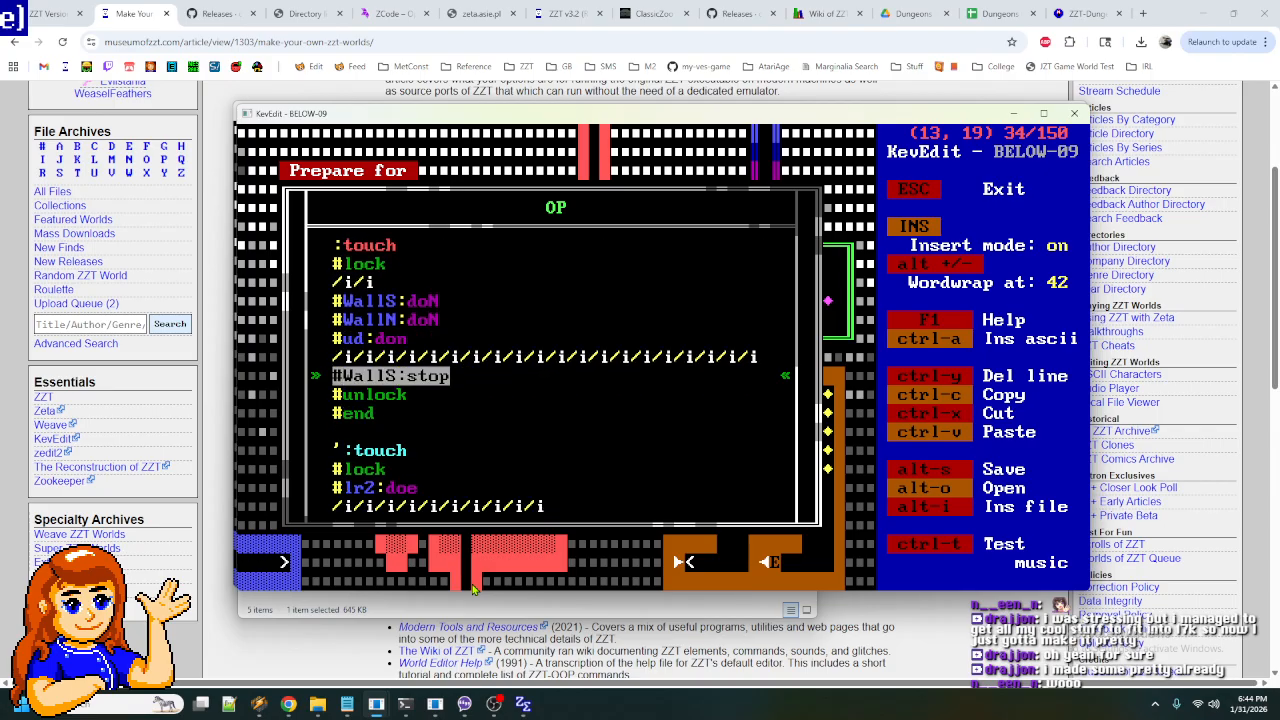
pyautogui.hotkey('ctrl', 'c')
pyautogui.hotkey('ctrl', 'v')
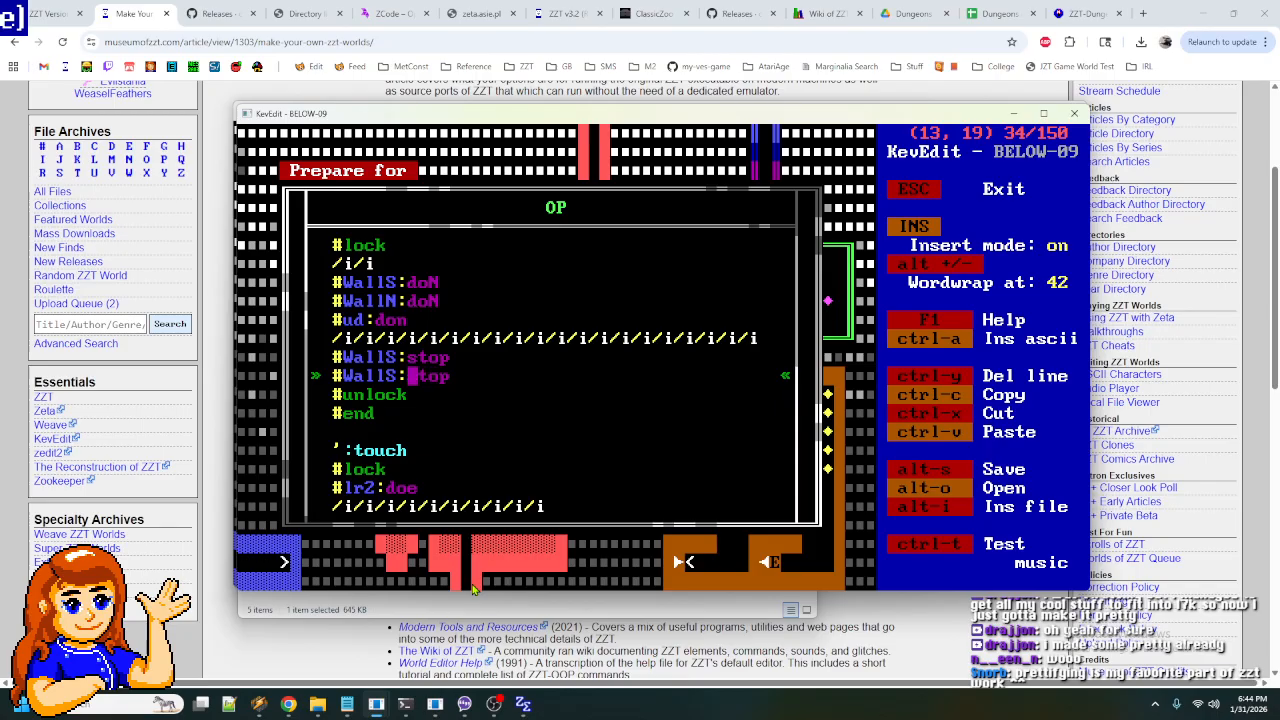
# - Delete the old commented-out touch routine at the end of the lower operator's program and leave the code editor
pyautogui.press('Down')
pyautogui.press('Down')
pyautogui.press('Down')
pyautogui.press('Down')
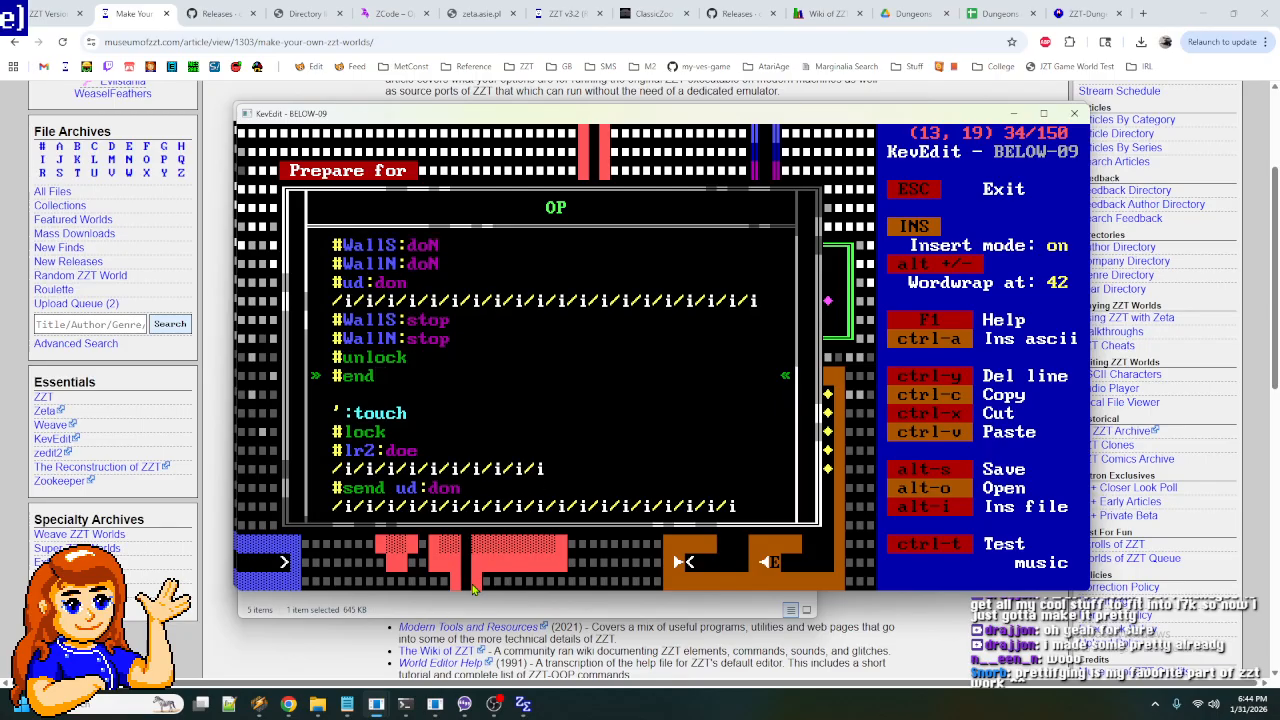
pyautogui.hotkey('shift', 'Down')
pyautogui.hotkey('shift', 'Down')
pyautogui.hotkey('shift', 'Down')
pyautogui.hotkey('shift', 'Down')
pyautogui.hotkey('shift', 'Down')
pyautogui.hotkey('shift', 'Down')
pyautogui.hotkey('shift', 'Down')
pyautogui.hotkey('shift', 'Down')
pyautogui.hotkey('ctrl', 'v')
pyautogui.press('Up')
pyautogui.press('Up')
pyautogui.press('Up')
pyautogui.press('Up')
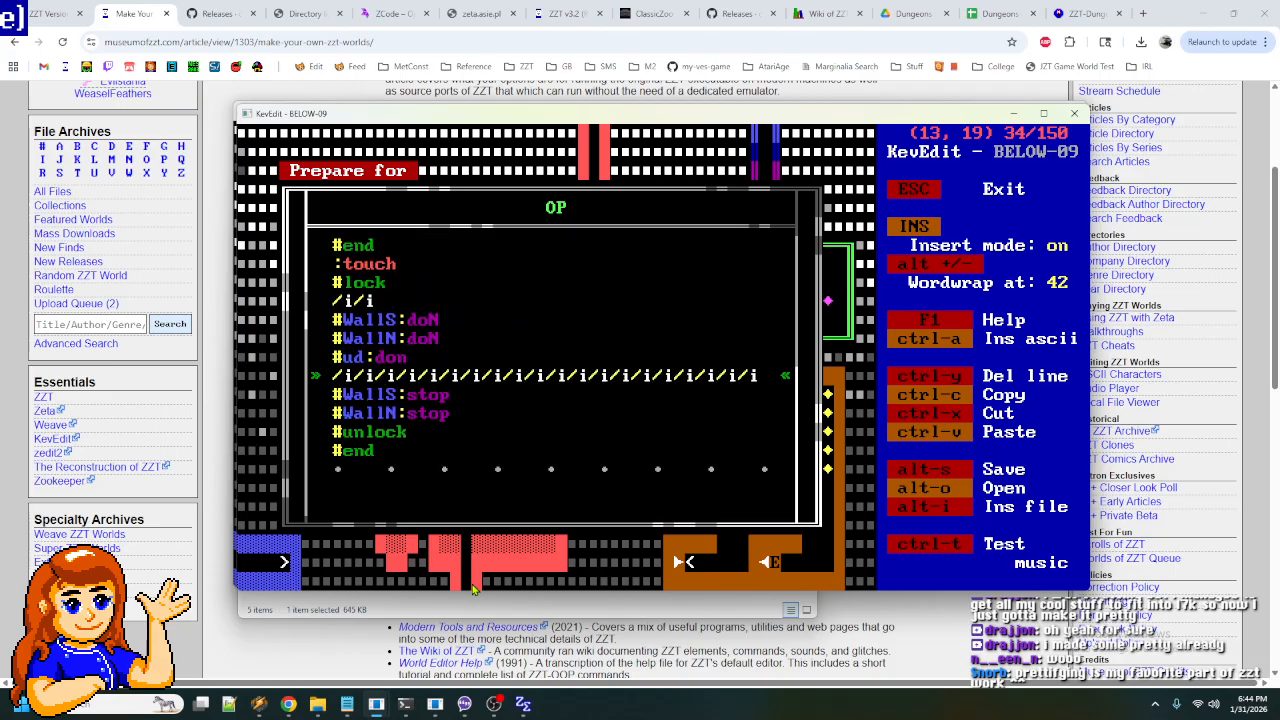
pyautogui.press('Up')
pyautogui.press('Up')
pyautogui.press('Up')
pyautogui.press('Up')
pyautogui.press('Up')
pyautogui.press('Up')
pyautogui.press('Up')
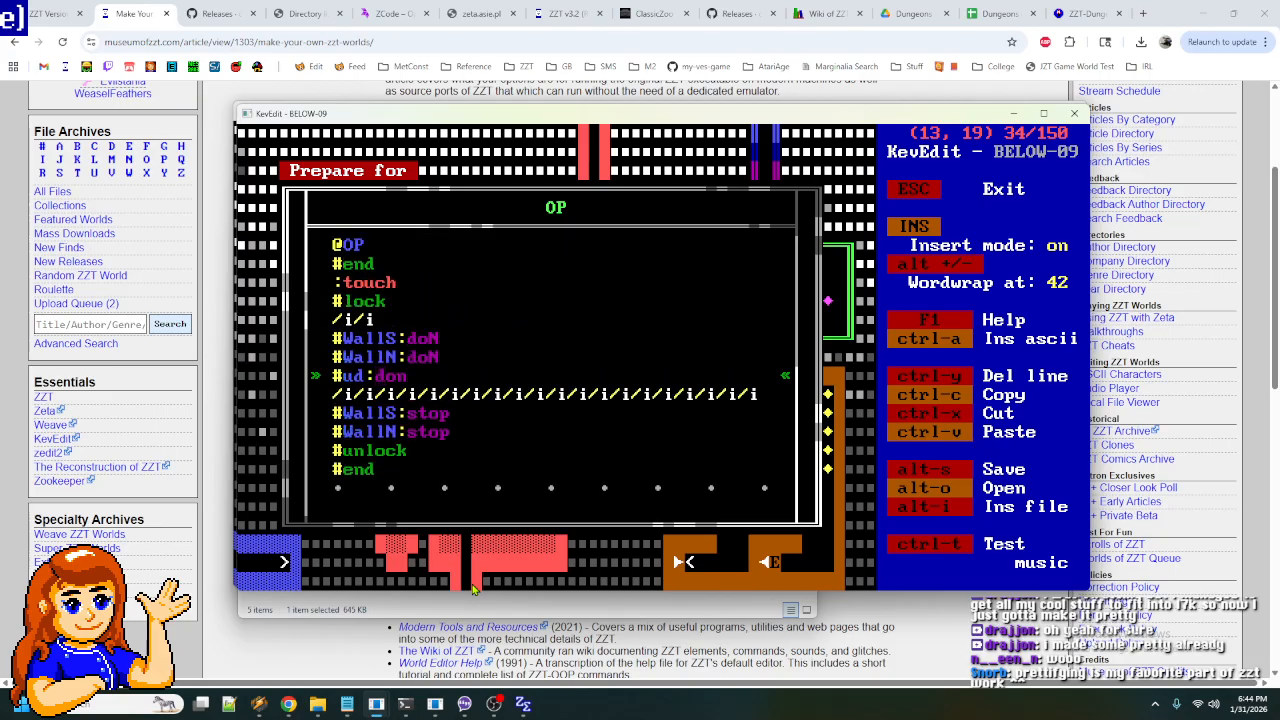
pyautogui.press('Escape')
pyautogui.press('Escape')
# - Place a copy of the WallN object at (23, 9), diagonally below the original, and open the copy's program
pyautogui.press('Right')
pyautogui.press('Right')
pyautogui.press('Right')
pyautogui.press('Right')
pyautogui.press('Right')
pyautogui.press('Right')
pyautogui.press('Right')
pyautogui.press('Right')
pyautogui.press('Right')
pyautogui.press('Right')
pyautogui.press('Right')
pyautogui.press('Right')
pyautogui.press('Right')
pyautogui.press('Up')
pyautogui.press('Up')
pyautogui.press('Up')
pyautogui.press('Up')
pyautogui.press('Up')
pyautogui.press('Up')
pyautogui.press('Up')
pyautogui.press('Up')
pyautogui.press('Up')
pyautogui.press('Up')
pyautogui.press('Up')
pyautogui.press('Up')
pyautogui.press('Left')
pyautogui.press('Left')
pyautogui.press('Left')
pyautogui.press('Down')
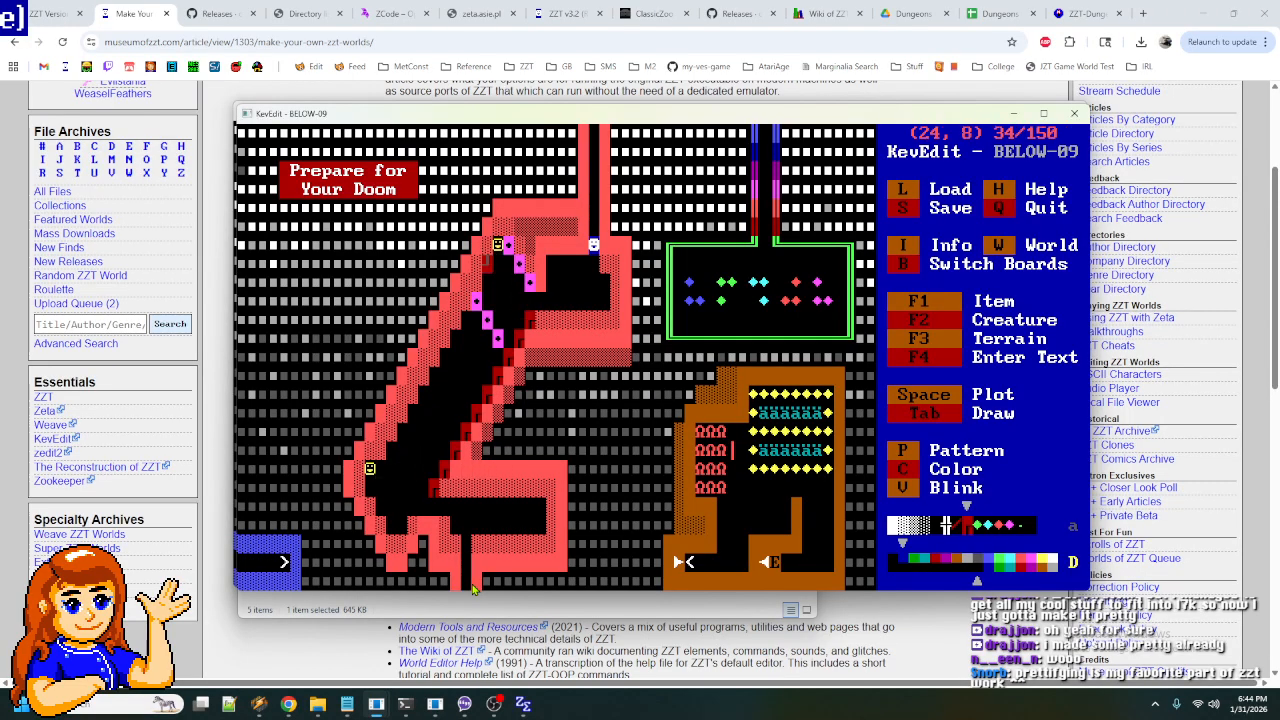
pyautogui.press('Left')
pyautogui.press('Down')
pyautogui.press('Return')
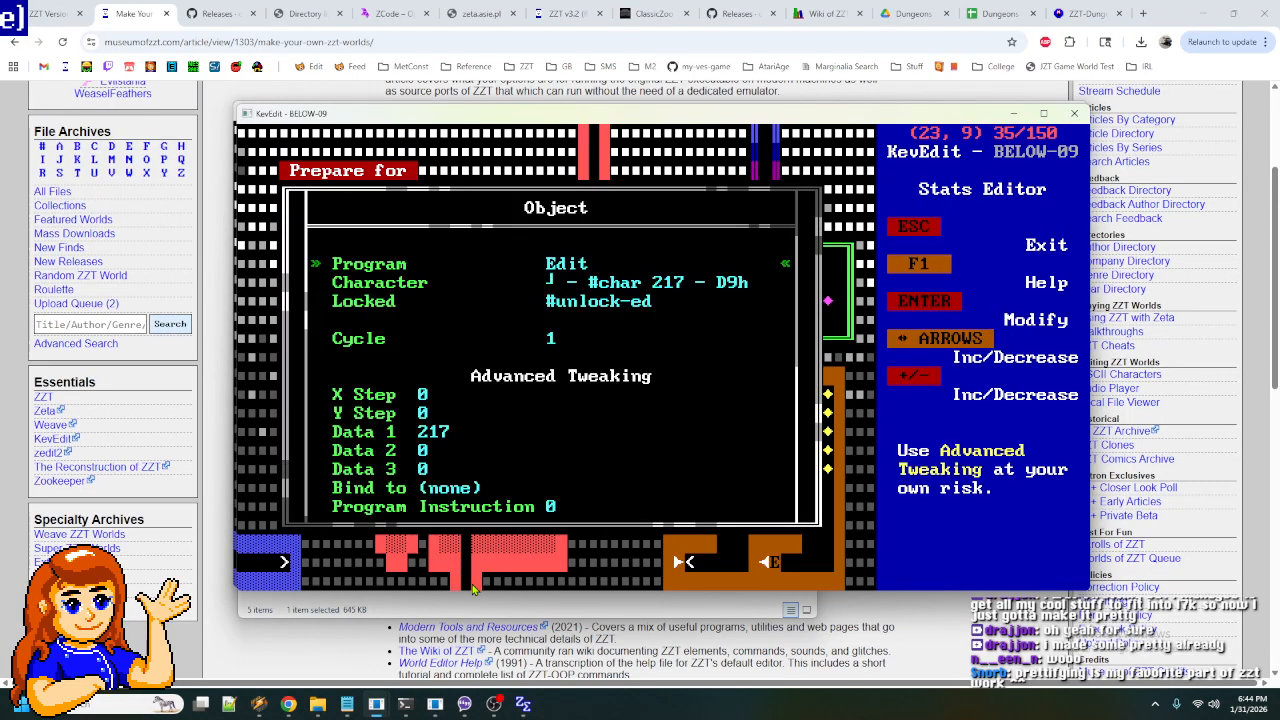
pyautogui.press('Return')
pyautogui.press('Escape')
pyautogui.press('Up')
pyautogui.press('Return')
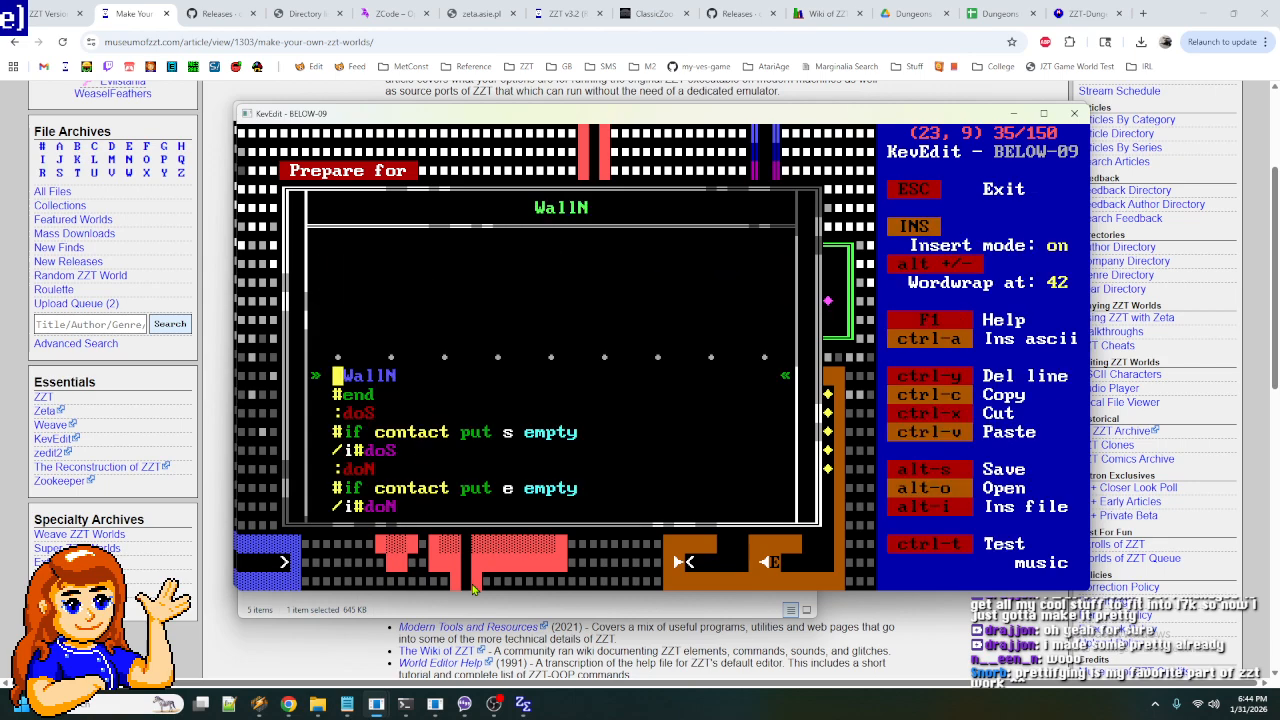
# - Turn the copy's name line into a bind to WallN, delete the routines below it, and leave the code editor
pyautogui.press('Right')
pyautogui.write('bind')
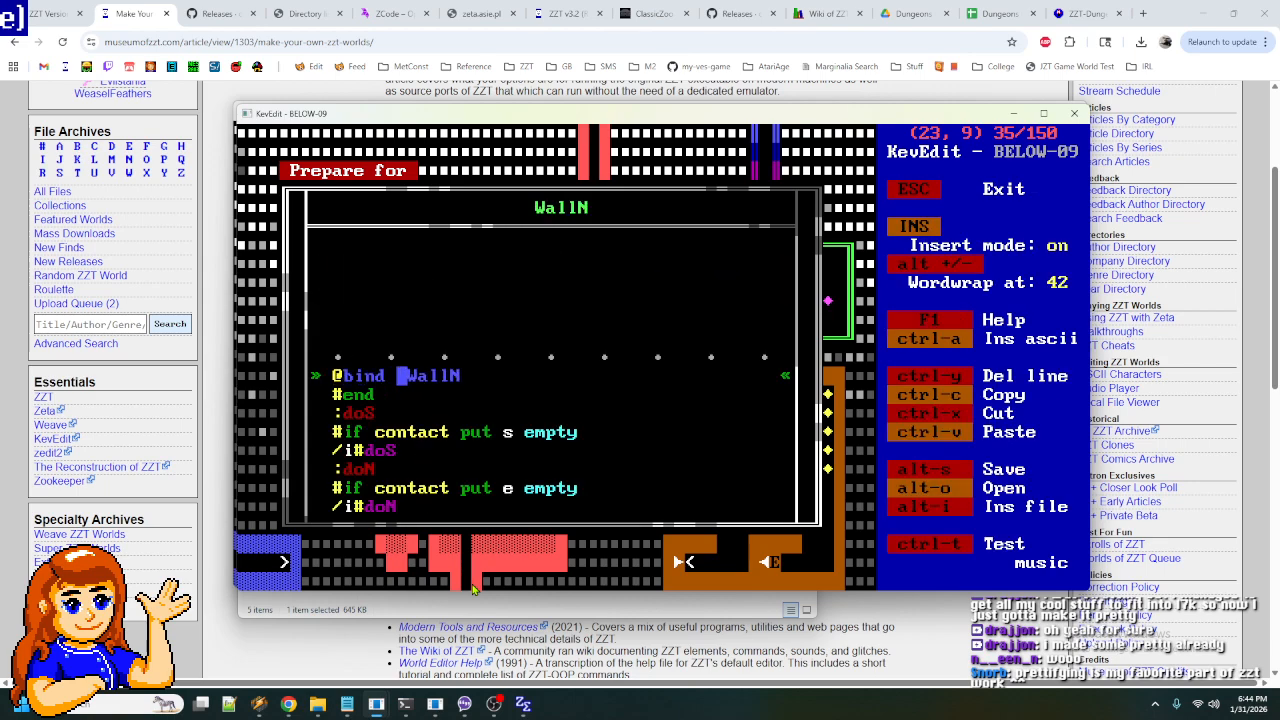
pyautogui.press('Delete')
pyautogui.press('End')
pyautogui.press('Left')
pyautogui.press('Left')
pyautogui.press('Left')
pyautogui.write('W')
pyautogui.press('End')
pyautogui.press('Down')
pyautogui.press('Home')
pyautogui.hotkey('shift', 'Down')
pyautogui.hotkey('shift', 'Down')
pyautogui.hotkey('shift', 'Down')
pyautogui.hotkey('shift', 'Down')
pyautogui.hotkey('shift', 'Down')
pyautogui.hotkey('shift', 'Down')
pyautogui.hotkey('shift', 'Down')
pyautogui.hotkey('shift', 'Down')
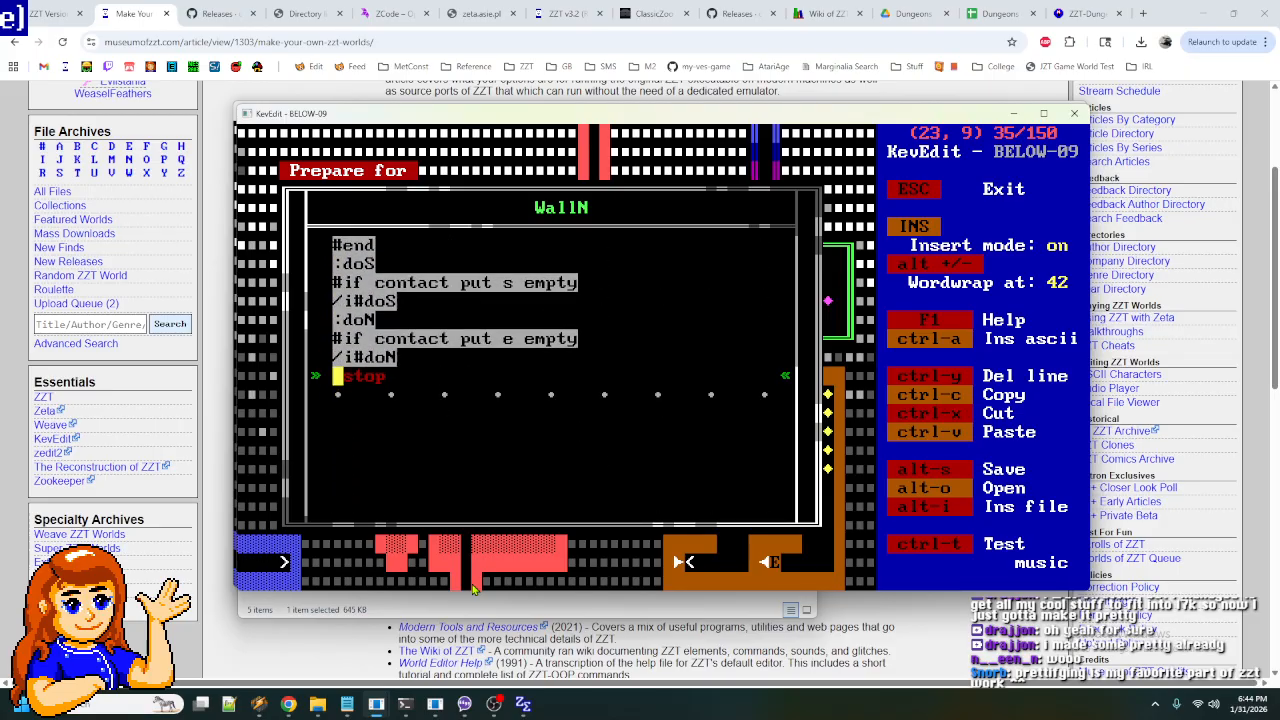
pyautogui.press('Delete')
pyautogui.press('Escape')
pyautogui.press('Escape')
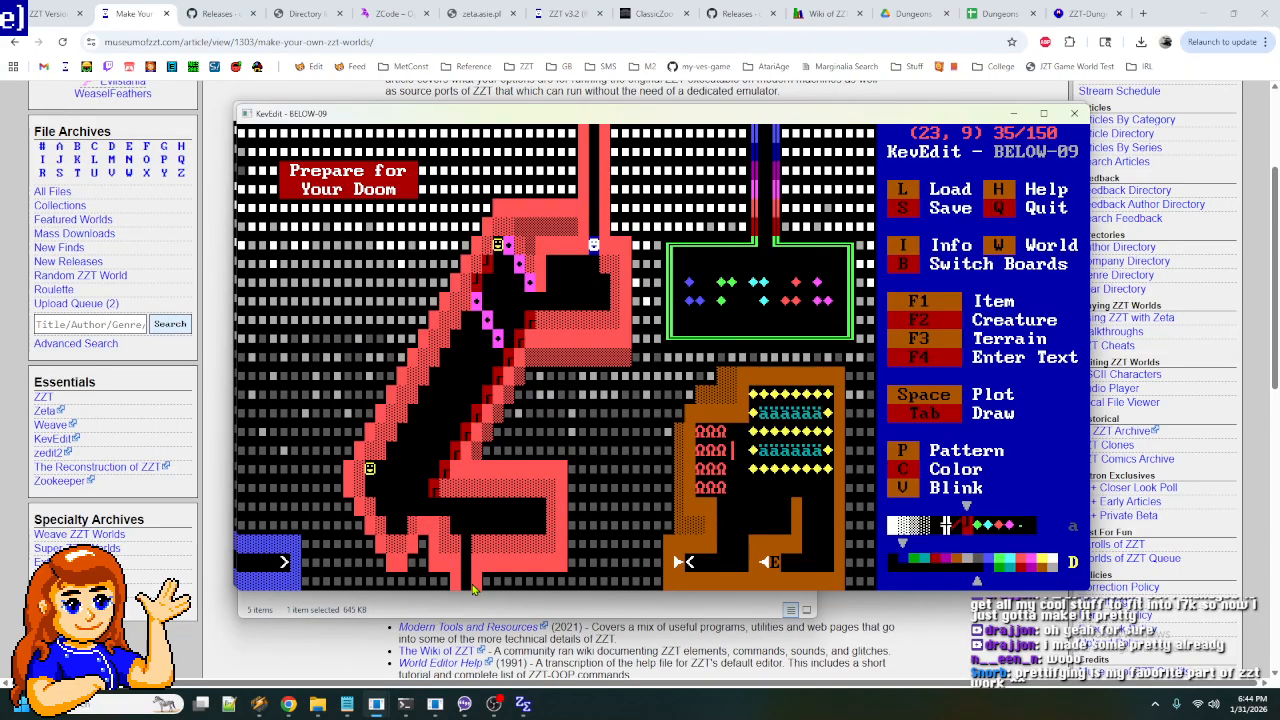
# - Place a copy of the bound wall object at (22, 10) and look over its program
pyautogui.press('Down')
pyautogui.press('Left')
pyautogui.press('space')
pyautogui.press('Return')
pyautogui.press('Return')
pyautogui.press('Escape')
pyautogui.press('Escape')
# - Place further copies of the bound wall object diagonally down the shaft's left wall, ending at (15, 18)
pyautogui.press('Down')
pyautogui.press('Down')
pyautogui.press('Left')
pyautogui.press('space')
pyautogui.press('Left')
pyautogui.press('space')
pyautogui.press('Down')
pyautogui.press('Left')
pyautogui.press('space')
pyautogui.press('Down')
pyautogui.press('Left')
pyautogui.press('Down')
pyautogui.press('space')
pyautogui.press('Left')
pyautogui.press('Down')
pyautogui.press('Left')
pyautogui.press('space')
pyautogui.press('Down')
pyautogui.press('Left')
pyautogui.press('space')
pyautogui.press('Down')
pyautogui.press('Left')
pyautogui.press('space')
# - Check the board's size in its board info
pyautogui.press('Right')
pyautogui.press('i')
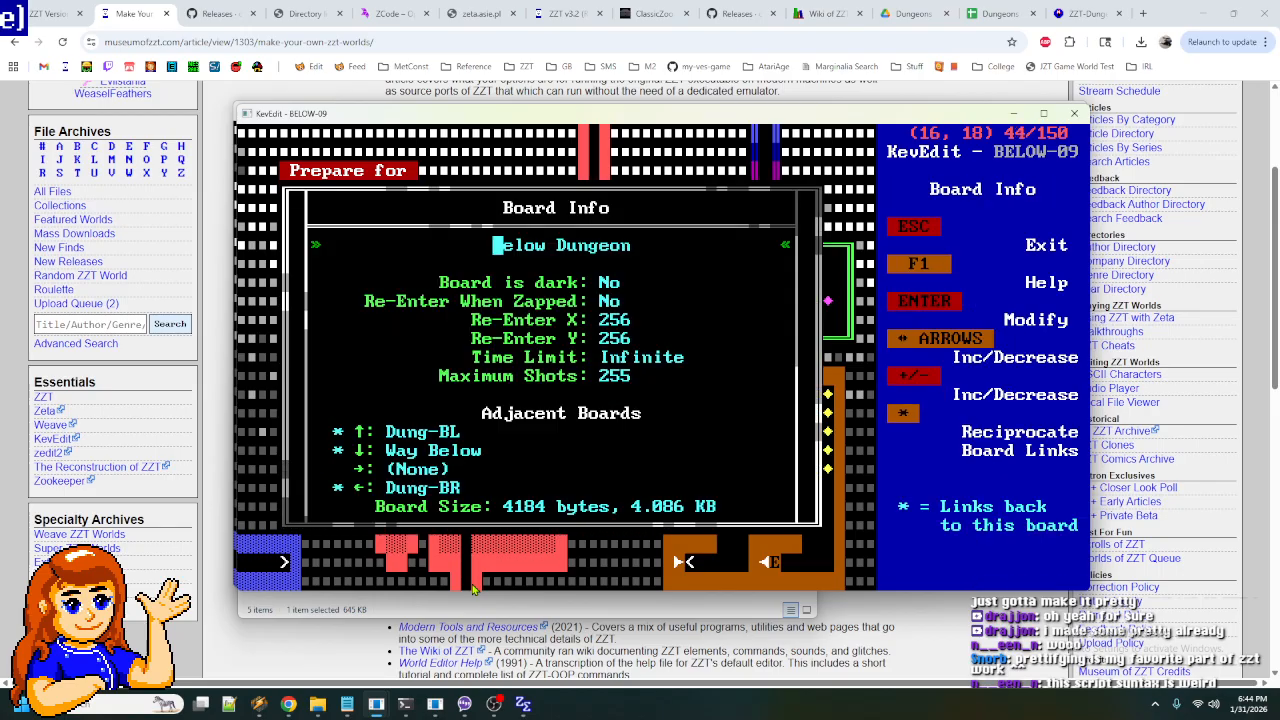
pyautogui.press('Escape')
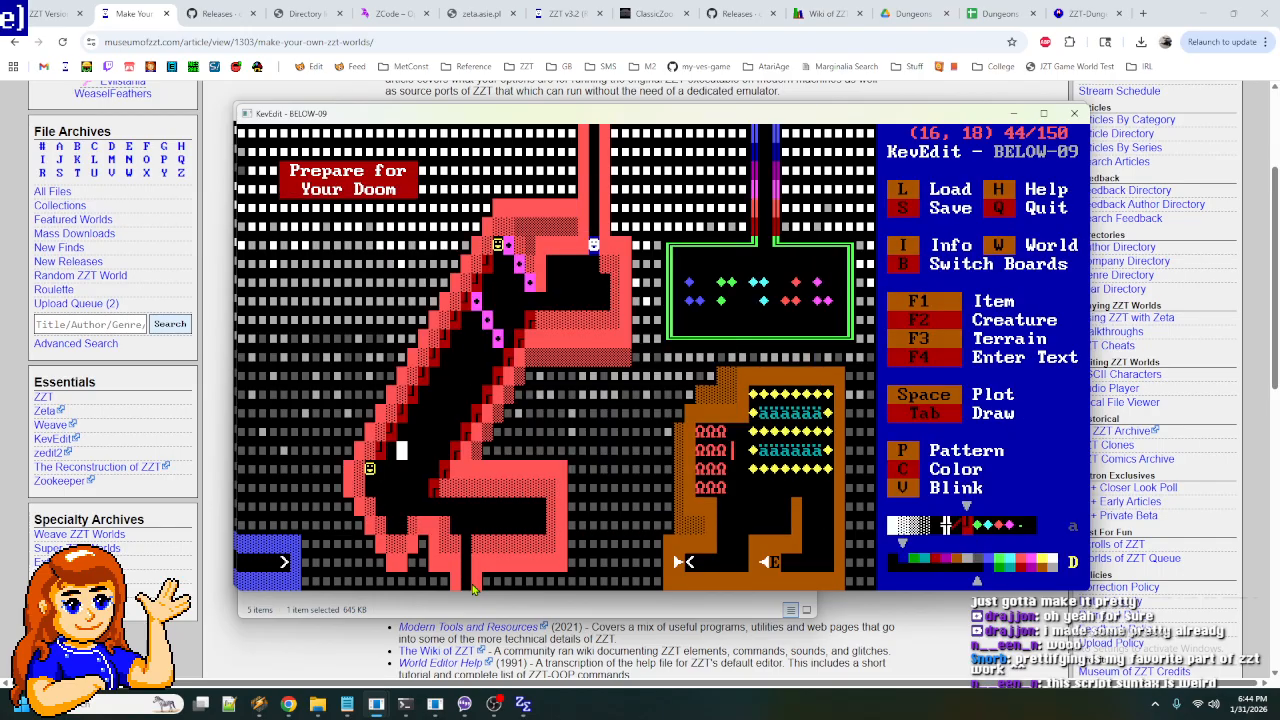
# - Review the doS and doN routines in the WallN object's program at (24, 8)
pyautogui.press('Right')
pyautogui.press('Right')
pyautogui.press('Right')
pyautogui.press('Right')
pyautogui.press('Right')
pyautogui.press('Right')
pyautogui.press('Right')
pyautogui.press('Right')
pyautogui.press('Right')
pyautogui.press('Right')
pyautogui.press('Right')
pyautogui.press('Right')
pyautogui.press('Right')
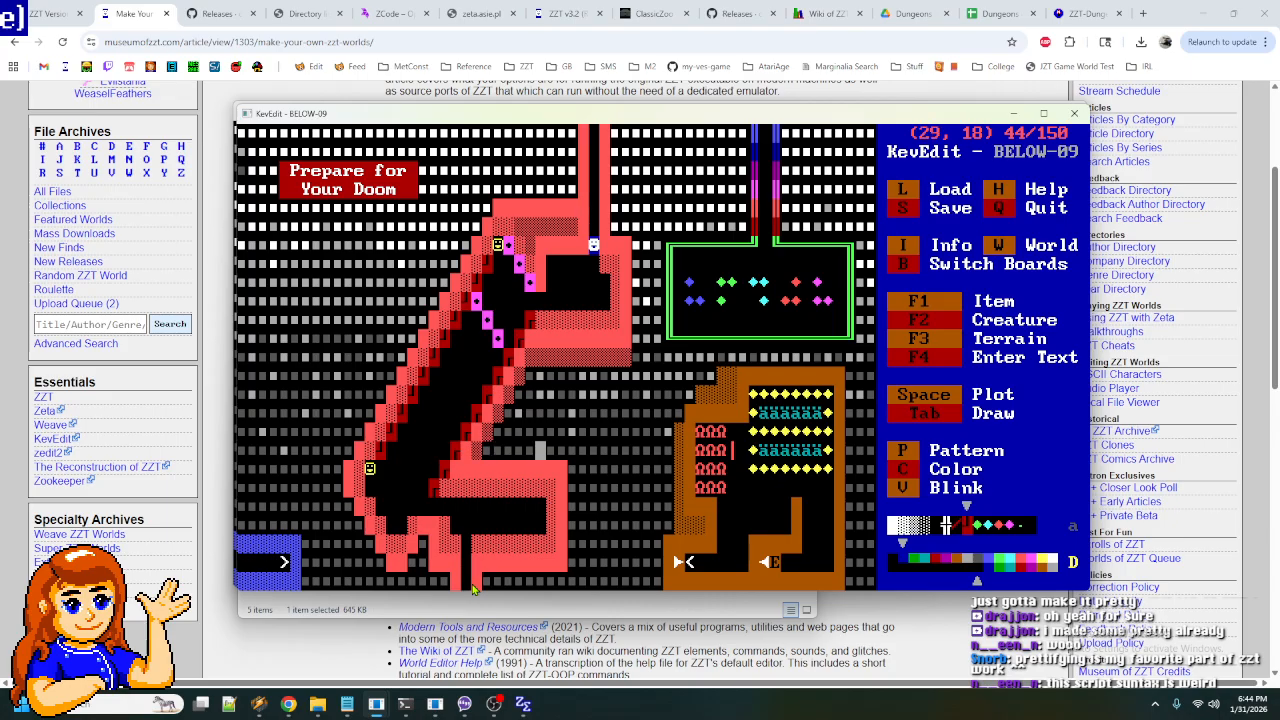
pyautogui.press('Up')
pyautogui.press('Up')
pyautogui.press('Up')
pyautogui.press('Up')
pyautogui.press('Up')
pyautogui.press('Up')
pyautogui.press('Up')
pyautogui.press('Up')
pyautogui.press('Up')
pyautogui.press('Up')
pyautogui.press('Left')
pyautogui.press('Left')
pyautogui.press('Left')
pyautogui.press('Left')
pyautogui.press('Left')
pyautogui.press('Left')
pyautogui.press('Right')
pyautogui.press('Return')
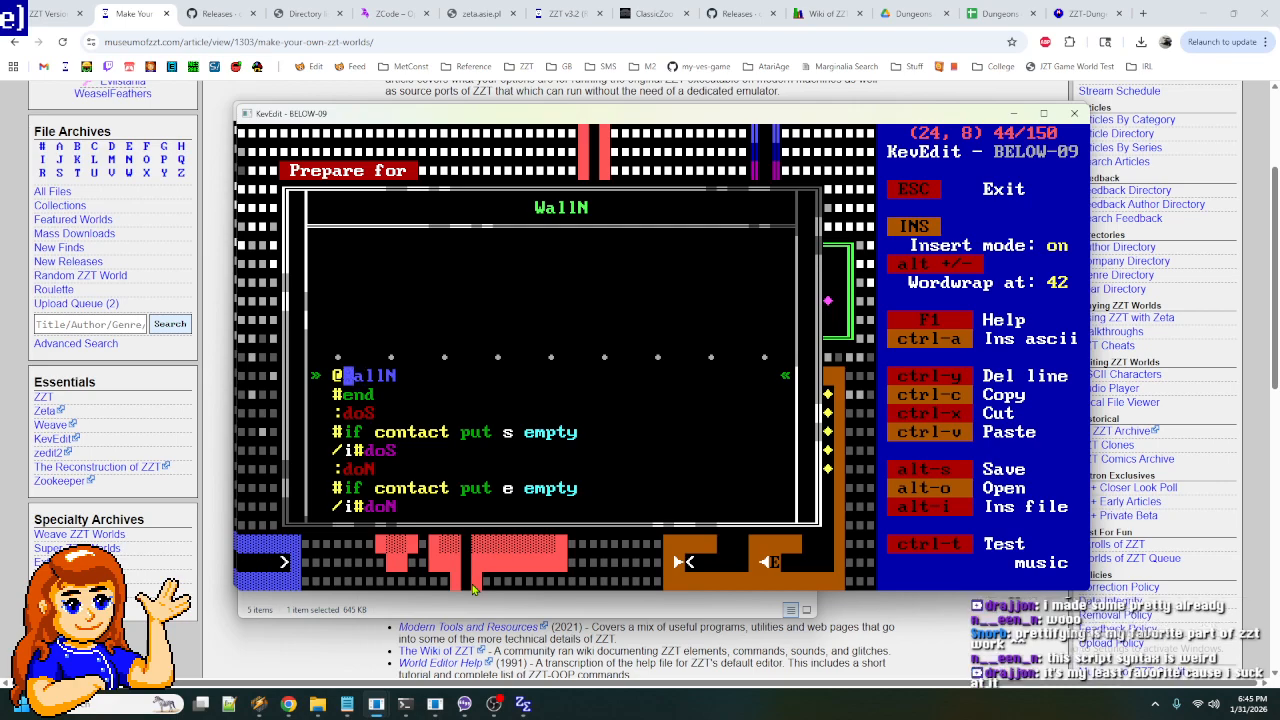
pyautogui.press('Down')
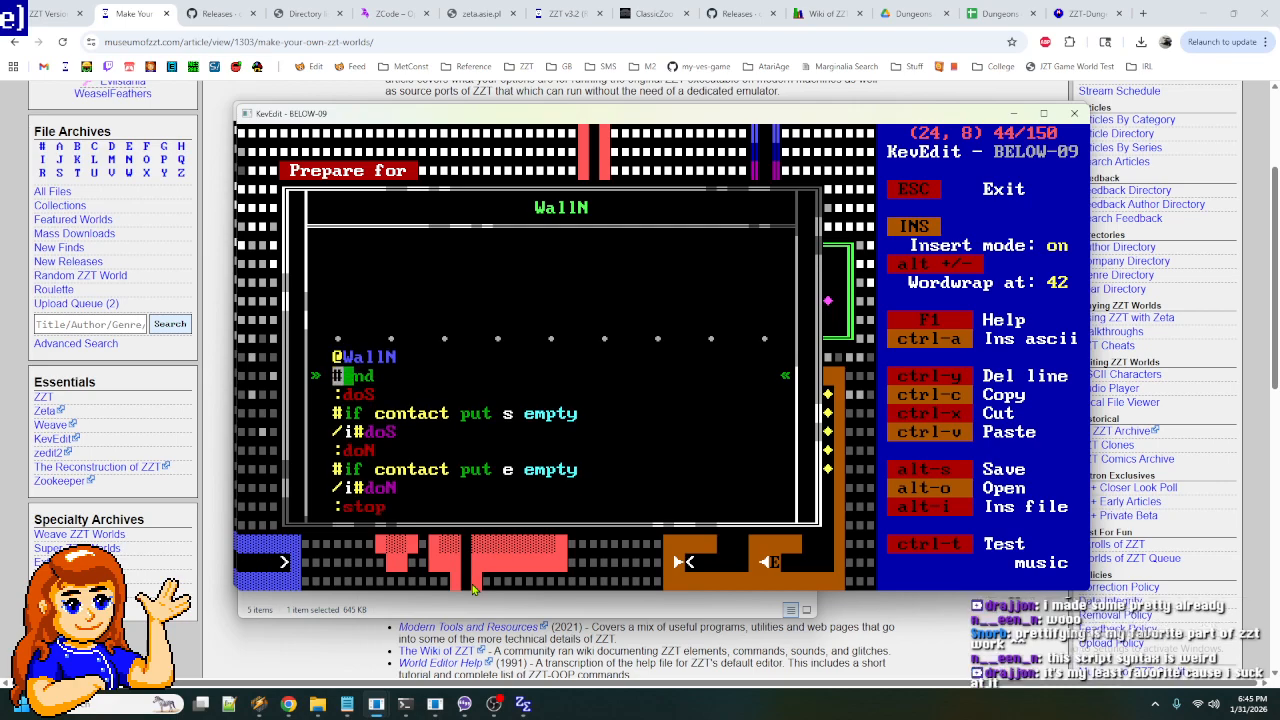
pyautogui.press('Down')
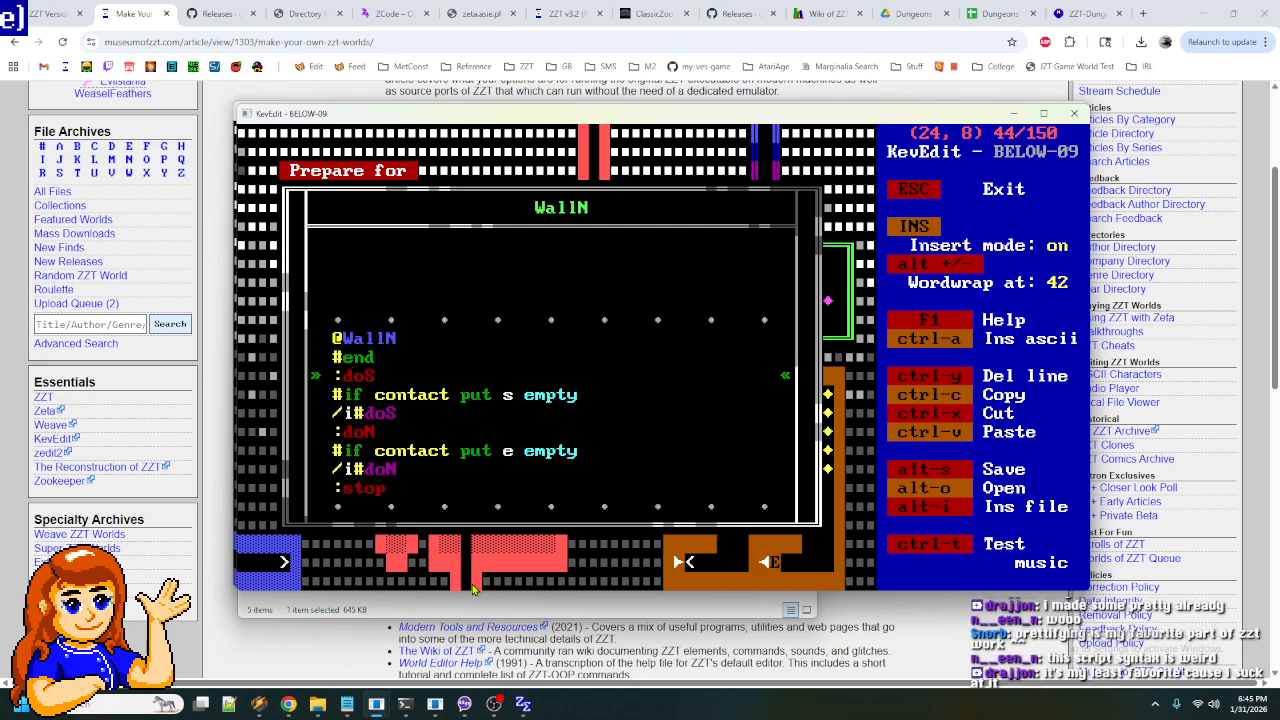
pyautogui.press('Up')
pyautogui.press('Down')
pyautogui.press('Down')
pyautogui.press('Down')
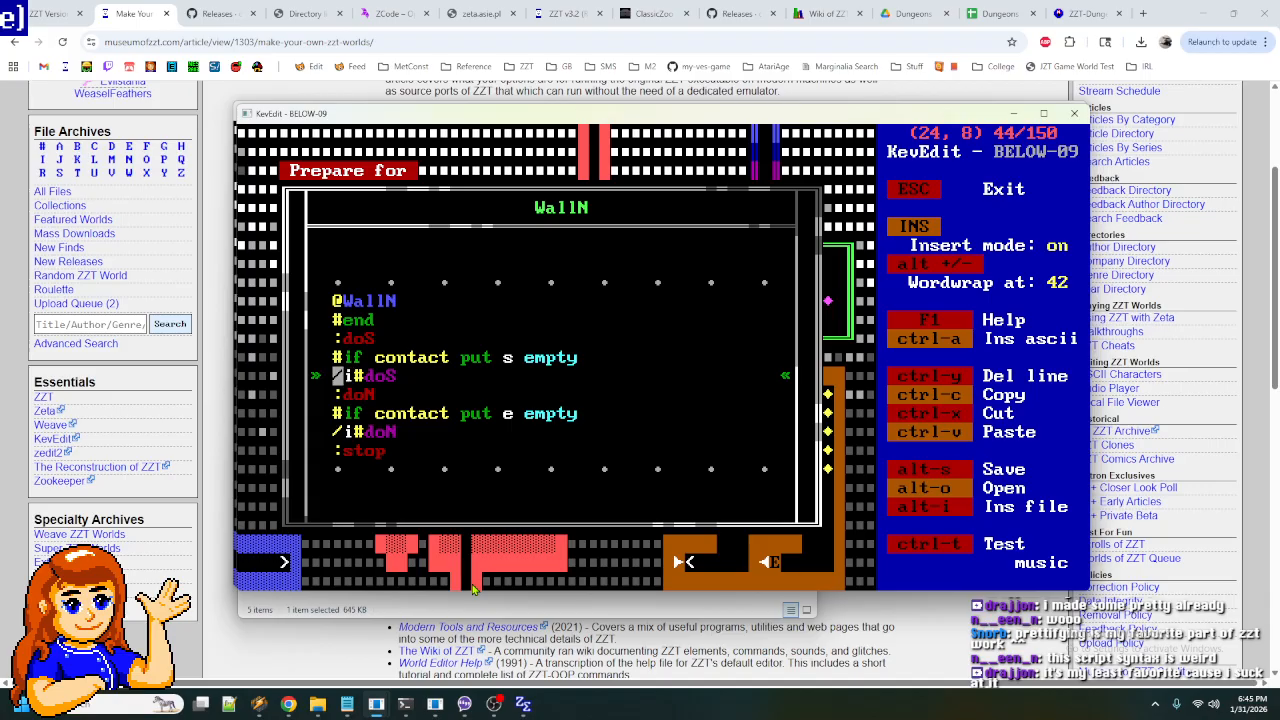
pyautogui.press('Down')
pyautogui.press('Up')
pyautogui.press('Down')
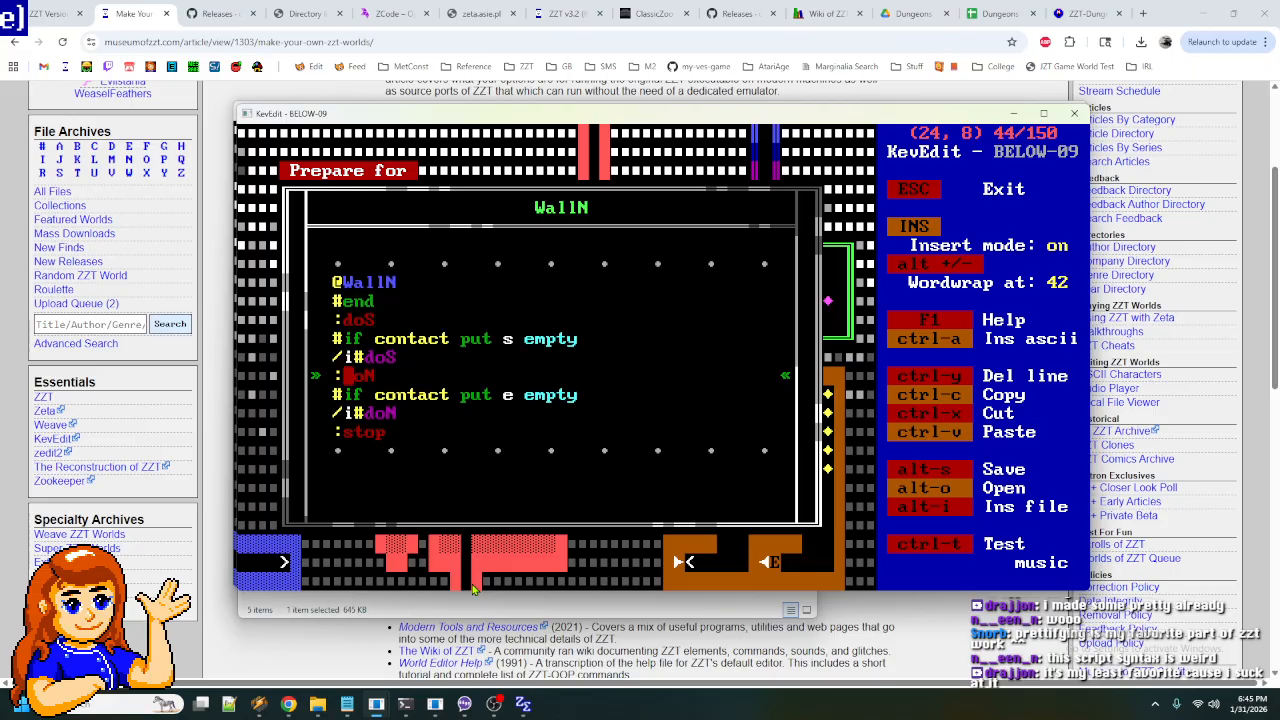
pyautogui.press('Up')
pyautogui.press('Down')
pyautogui.press('Down')
pyautogui.press('Up')
pyautogui.press('Up')
pyautogui.press('Up')
pyautogui.press('Down')
pyautogui.press('Down')
pyautogui.press('Escape')
# - Check the lower operator's touch routine at (13, 19) for the messages it sends to the wall objects
pyautogui.press('Down')
pyautogui.press('Down')
pyautogui.press('Down')
pyautogui.press('Down')
pyautogui.press('Down')
pyautogui.press('Down')
pyautogui.press('Down')
pyautogui.press('Down')
pyautogui.press('Down')
pyautogui.press('Down')
pyautogui.press('Down')
pyautogui.press('Down')
pyautogui.press('Down')
pyautogui.press('Left')
pyautogui.press('Left')
pyautogui.press('Left')
pyautogui.press('Left')
pyautogui.press('Left')
pyautogui.press('Left')
pyautogui.press('Left')
pyautogui.press('Left')
pyautogui.press('Left')
pyautogui.press('Left')
pyautogui.press('Left')
pyautogui.press('Up')
pyautogui.press('Up')
pyautogui.press('Return')
pyautogui.press('Down')
pyautogui.press('Down')
pyautogui.press('Down')
pyautogui.press('Down')
pyautogui.press('Down')
pyautogui.press('Down')
pyautogui.press('Down')
pyautogui.press('Down')
pyautogui.press('Down')
pyautogui.press('Down')
pyautogui.press('Down')
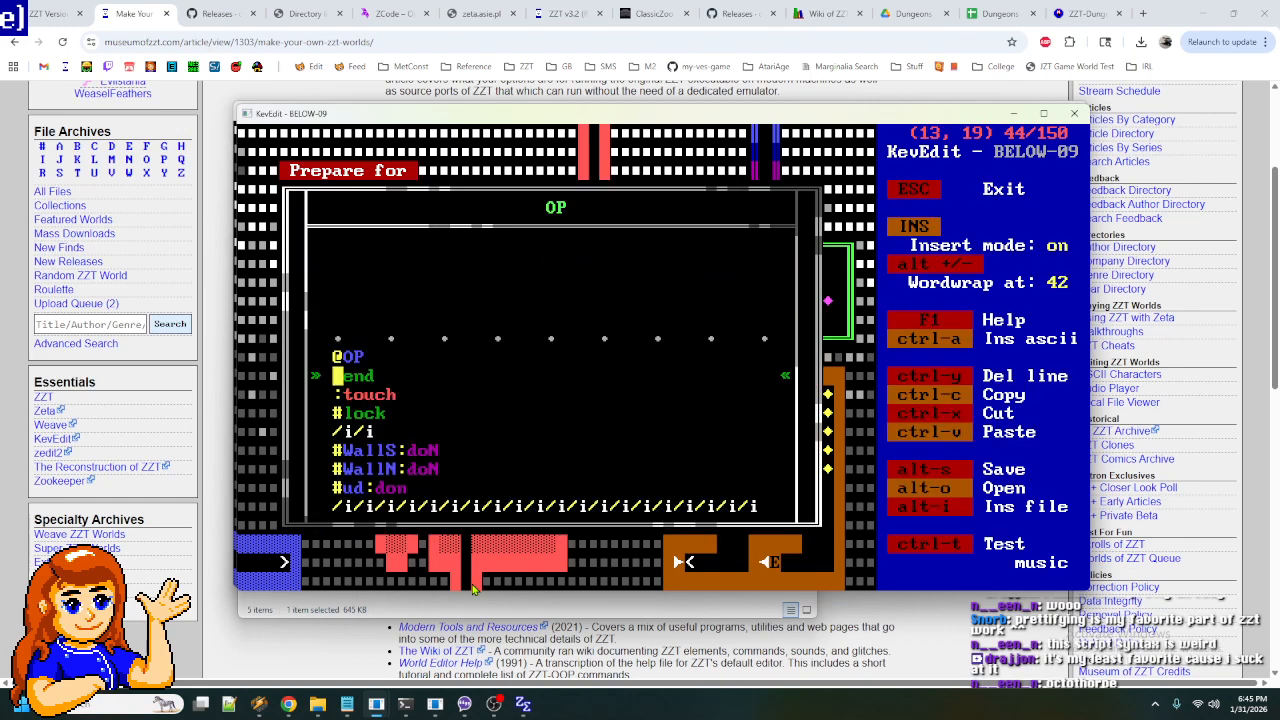
pyautogui.press('Escape')
# - Review the WallS object's program at (28, 11) for the directions its doS and doN routines clear
pyautogui.press('Right')
pyautogui.press('Right')
pyautogui.press('Right')
pyautogui.press('Right')
pyautogui.press('Right')
pyautogui.press('Right')
pyautogui.press('Right')
pyautogui.press('Right')
pyautogui.press('Right')
pyautogui.press('Right')
pyautogui.press('Up')
pyautogui.press('Right')
pyautogui.press('Right')
pyautogui.press('Right')
pyautogui.press('Right')
pyautogui.press('Right')
pyautogui.press('Right')
pyautogui.press('Right')
pyautogui.press('Up')
pyautogui.press('Up')
pyautogui.press('Up')
pyautogui.press('Up')
pyautogui.press('Up')
pyautogui.press('Left')
pyautogui.press('Left')
pyautogui.press('Up')
pyautogui.press('Up')
pyautogui.press('Return')
pyautogui.press('Down')
pyautogui.press('Down')
pyautogui.press('Down')
pyautogui.press('Down')
pyautogui.press('Down')
pyautogui.press('Down')
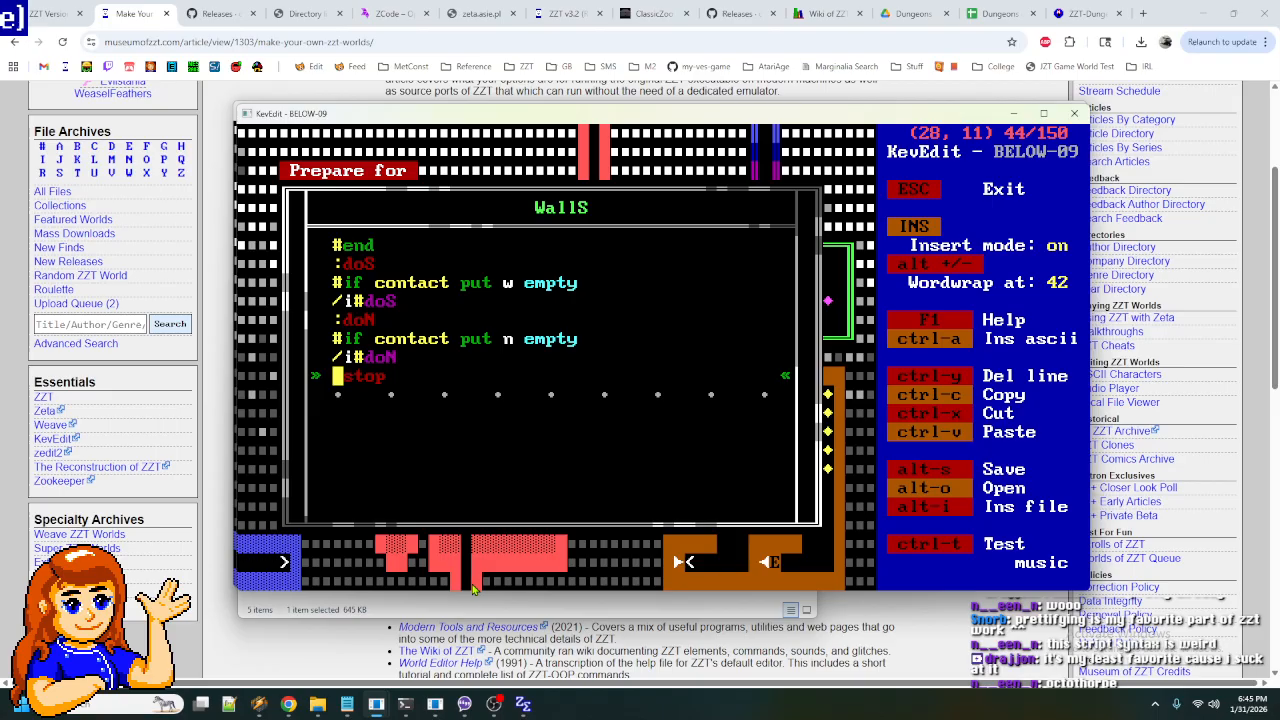
pyautogui.press('Escape')
# - Save the world under the new name BELOW-10
pyautogui.press('Right')
pyautogui.press('Down')
pyautogui.press('Up')
pyautogui.press('s')
pyautogui.press('BackSpace')
pyautogui.press('BackSpace')
pyautogui.write('10')
pyautogui.press('Return')
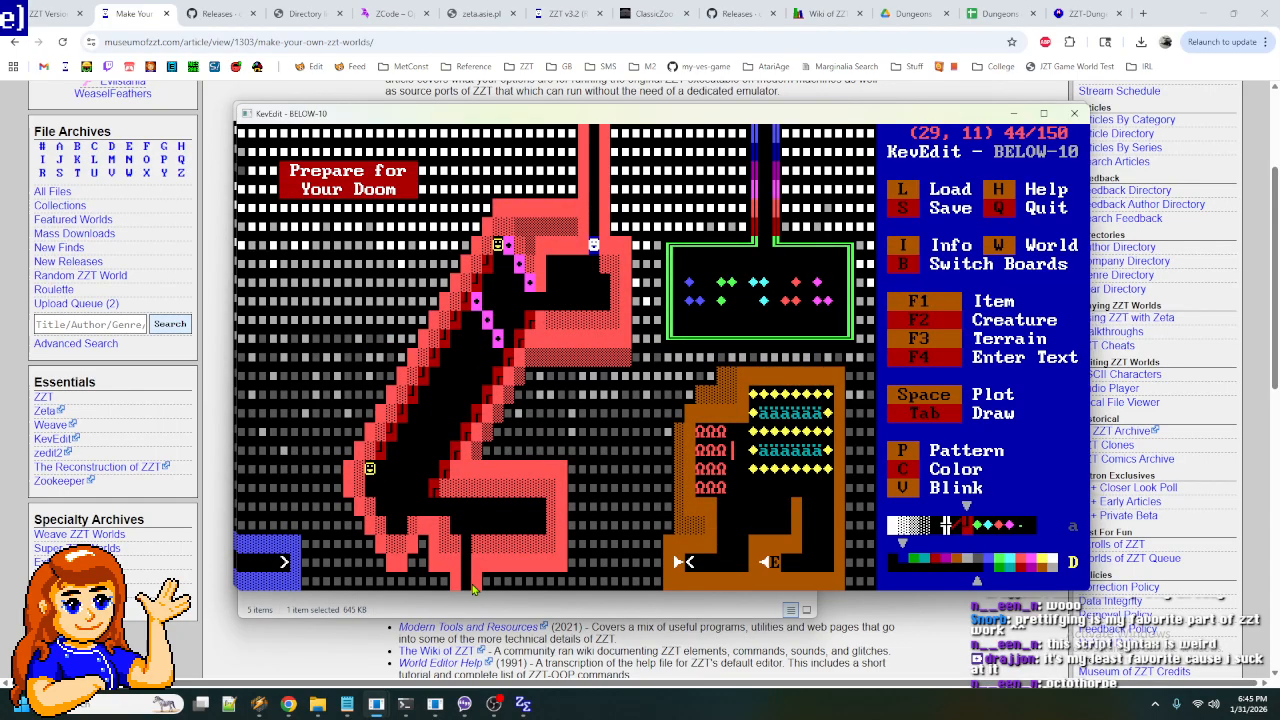
# - Switch to ClassicZoo, quit the running game, and start playing the BELOW-10 world
pyautogui.click(435, 704)
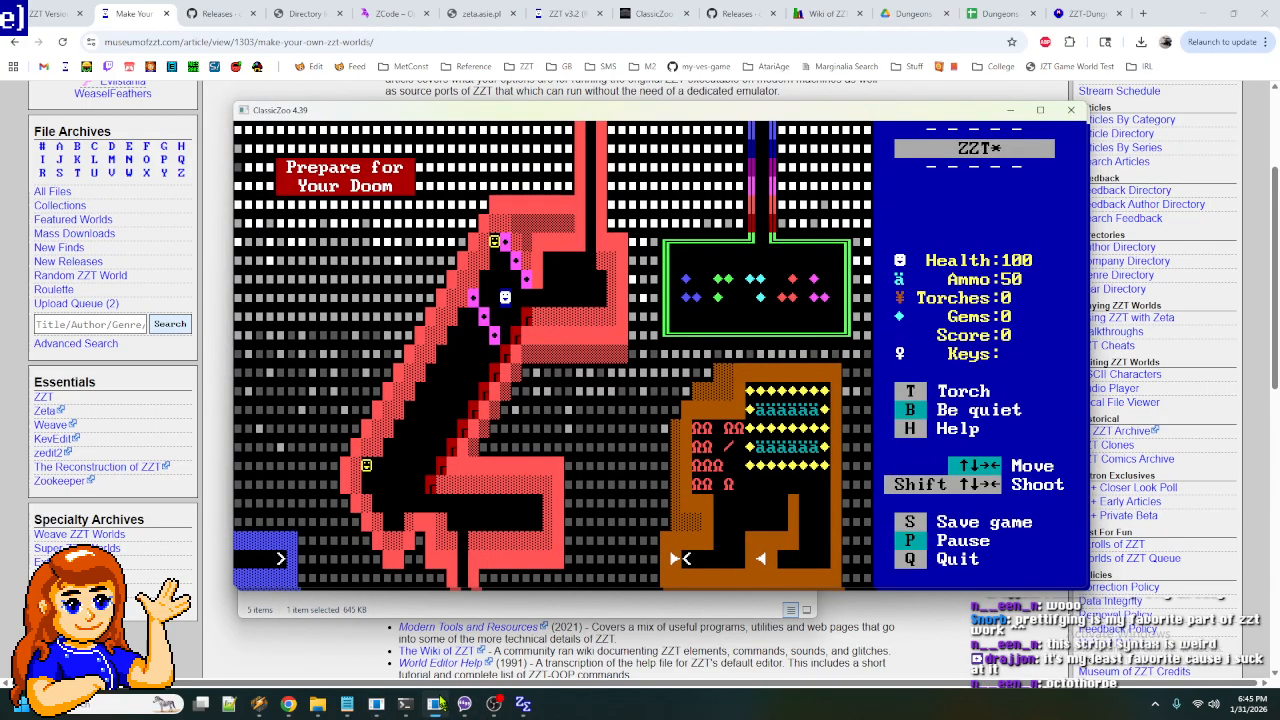
pyautogui.press('q')
pyautogui.press('y')
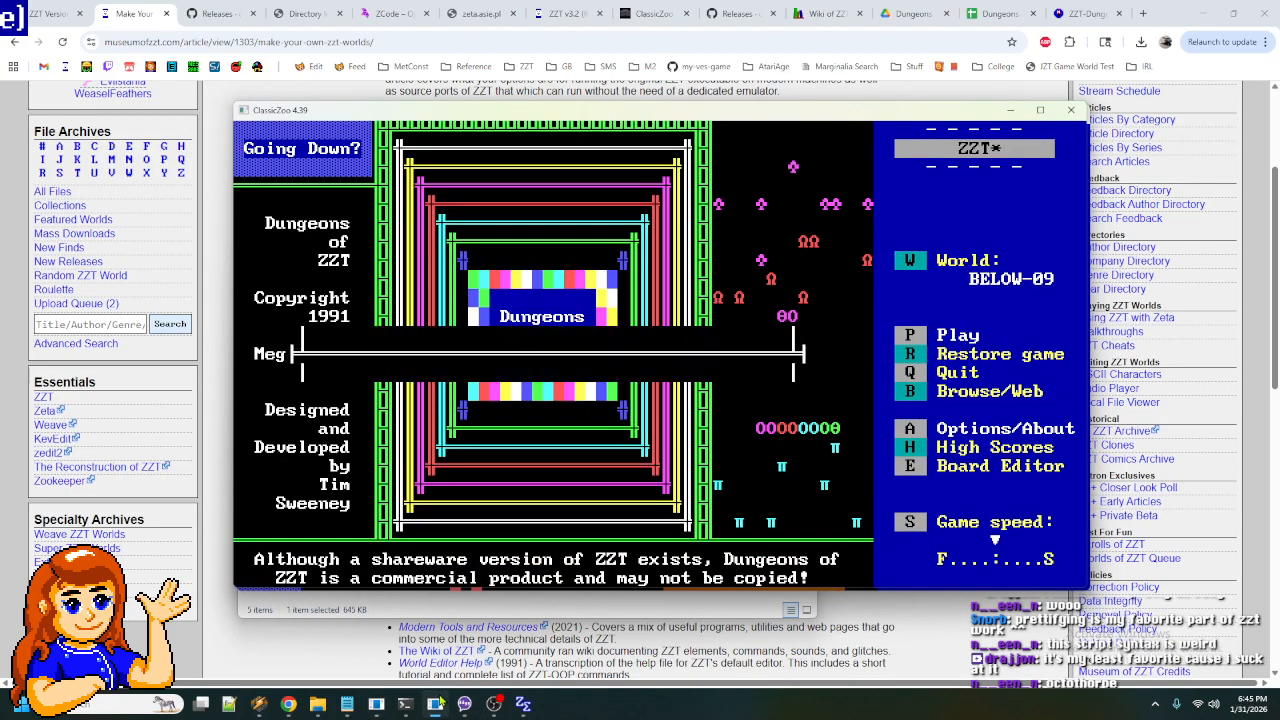
pyautogui.press('w')
pyautogui.press('Down')
pyautogui.press('Return')
pyautogui.press('p')
# - Walk the player down and west along the corridor into the elevator car
pyautogui.press('Down')
pyautogui.press('Down')
pyautogui.press('Left')
pyautogui.press('Left')
pyautogui.press('Left')
pyautogui.press('Left')
pyautogui.press('Left')
pyautogui.press('Left')
pyautogui.press('Left')
pyautogui.press('Left')
pyautogui.press('Left')
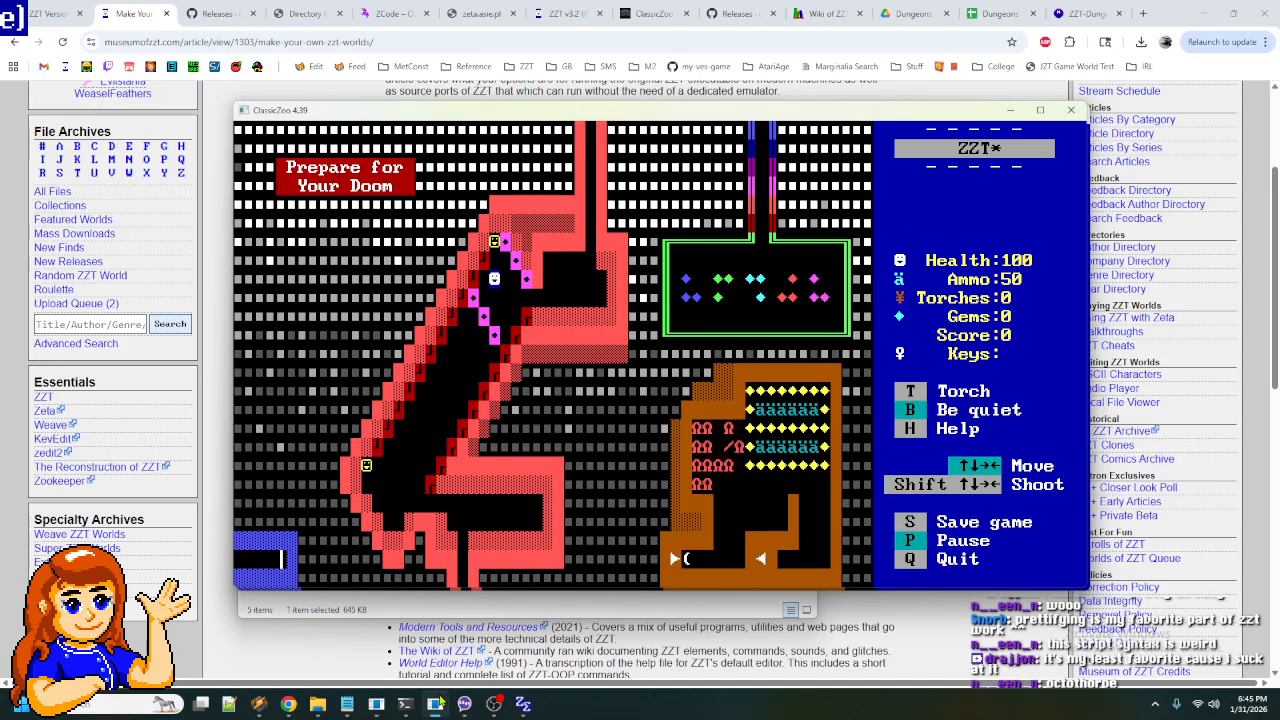
# - Playtest the elevator by moving the player down and west along the diagonal shaft with the car, and request to end the game
pyautogui.press('Down')
pyautogui.press('Left')
pyautogui.press('Left')
pyautogui.press('Down')
pyautogui.press('Left')
pyautogui.press('Left')
pyautogui.press('Down')
pyautogui.press('Left')
pyautogui.press('Left')
pyautogui.press('Down')
pyautogui.press('Left')
pyautogui.press('Left')
pyautogui.press('Down')
pyautogui.press('Left')
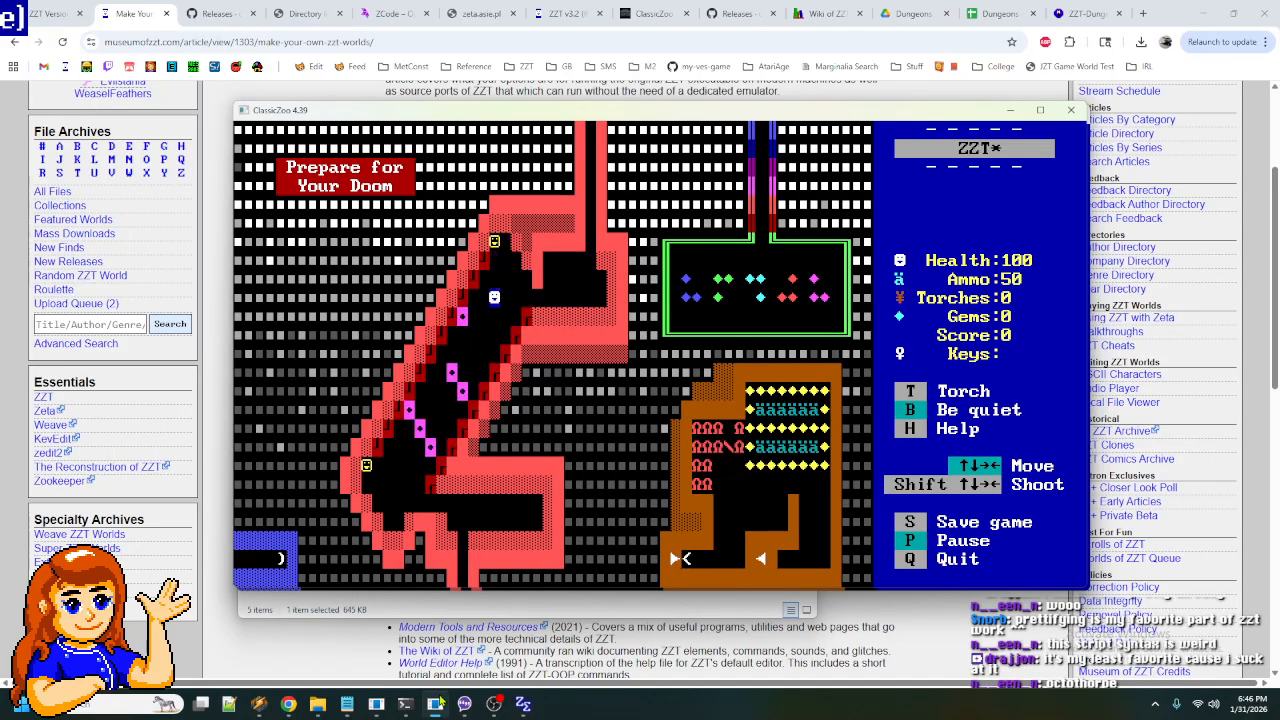
pyautogui.press('Down')
pyautogui.press('Down')
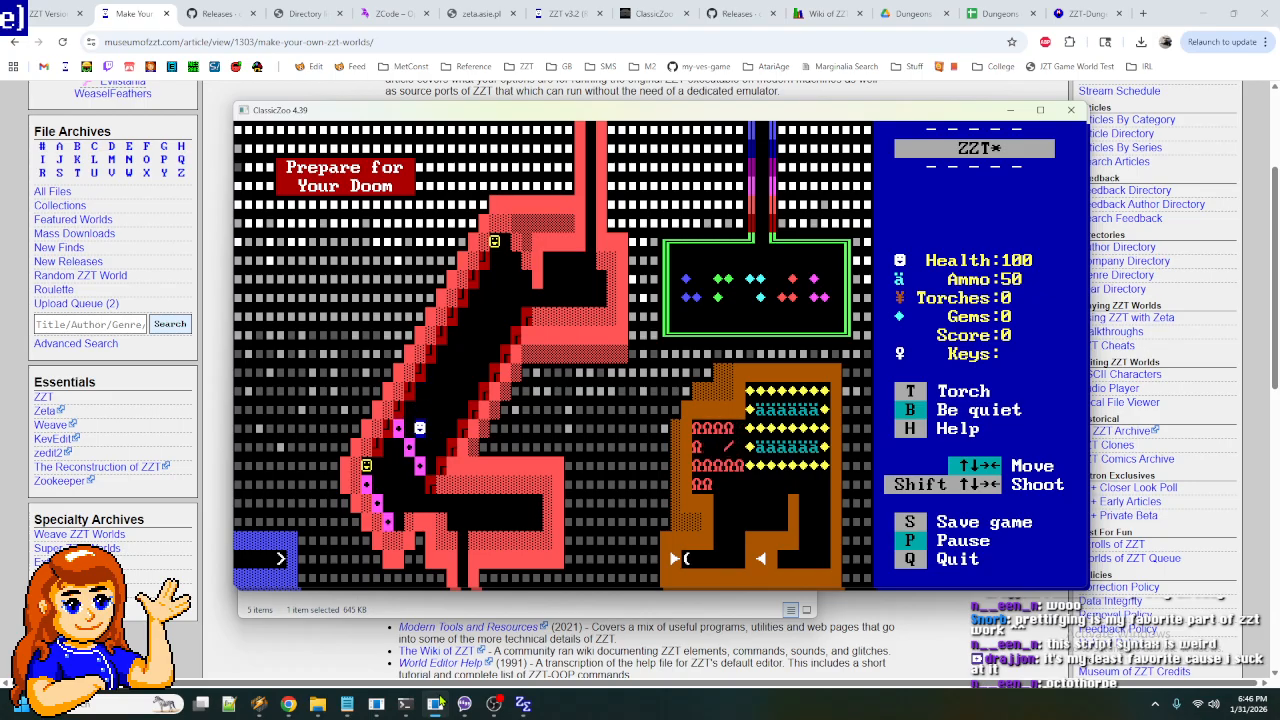
pyautogui.press('q')
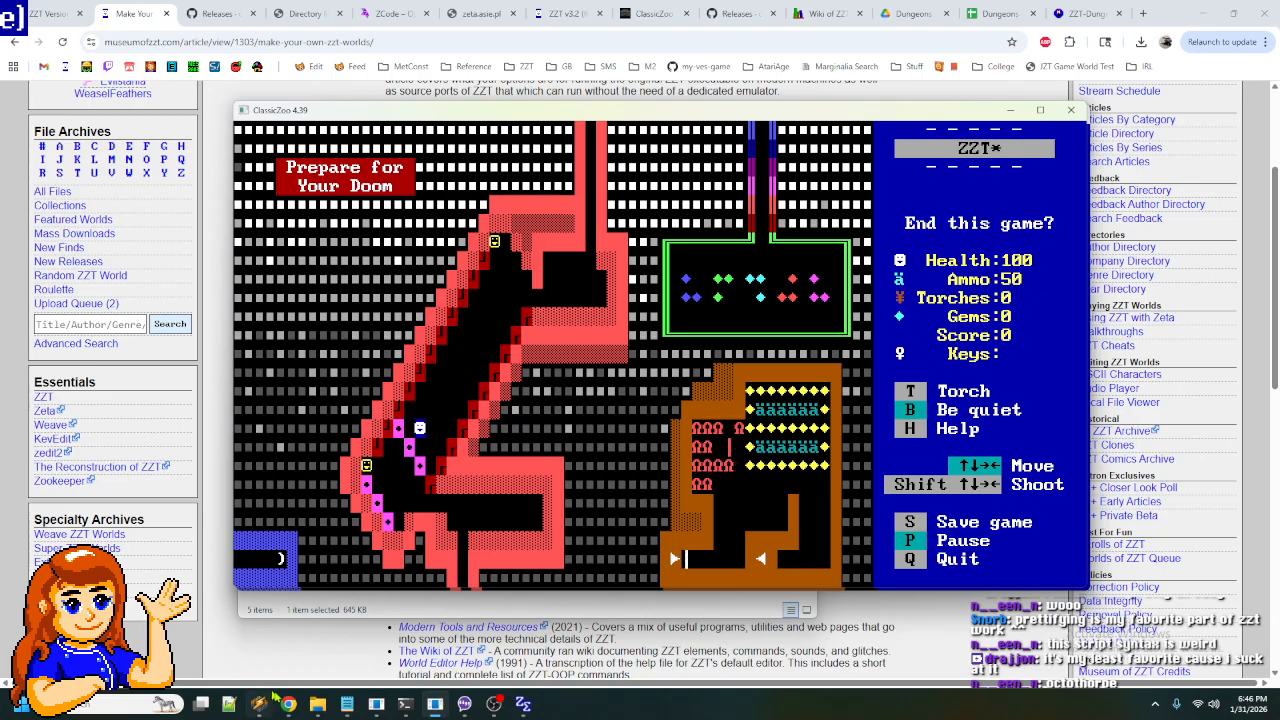
# - Switch to KevEdit and insert "#put s empty" before the #WallS:doS line in the upper operator's program at (25, 7)
pyautogui.moveTo(376, 704)
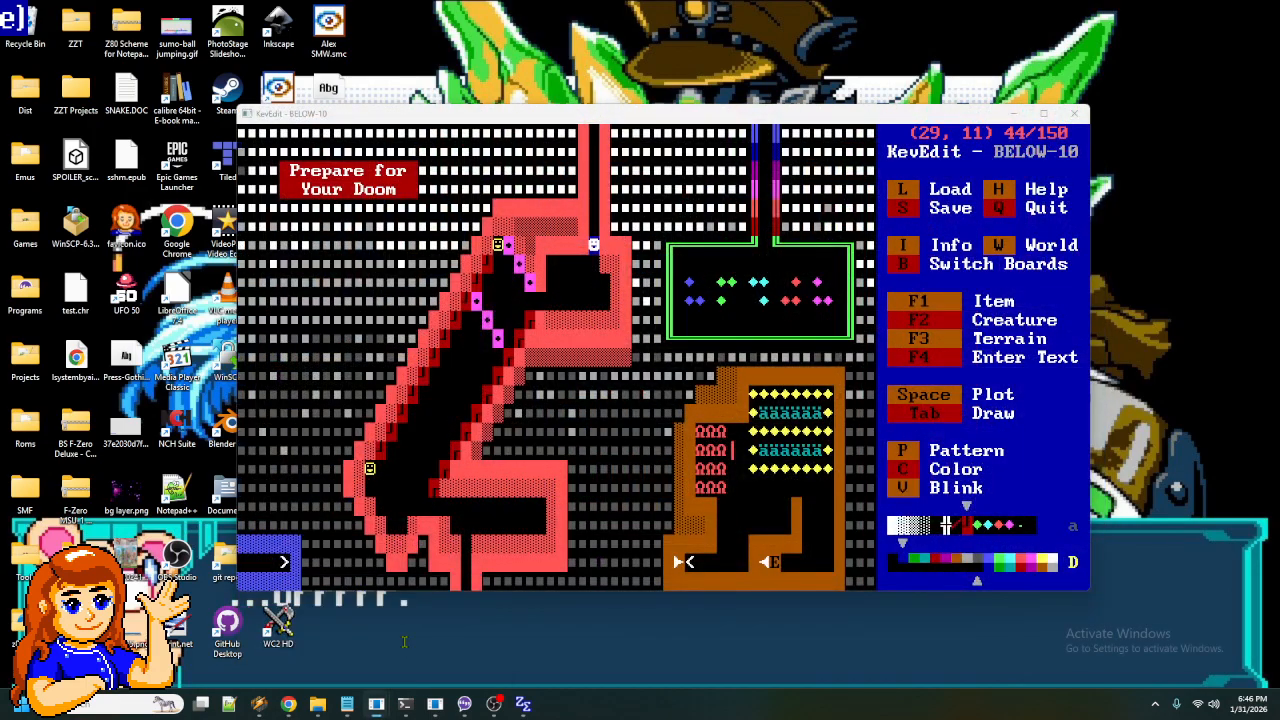
pyautogui.click(403, 640)
pyautogui.press('Left')
pyautogui.press('Left')
pyautogui.press('Left')
pyautogui.press('Left')
pyautogui.press('Up')
pyautogui.press('Up')
pyautogui.press('Return')
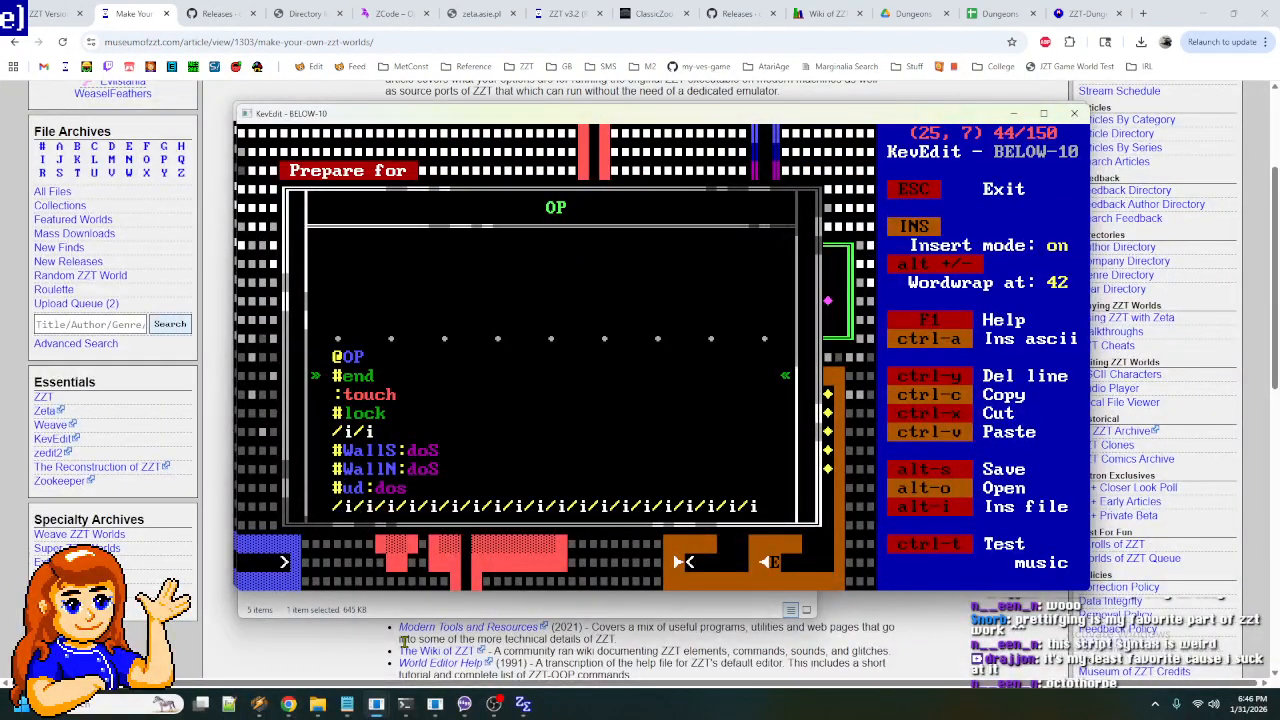
pyautogui.press('Down')
pyautogui.press('Down')
pyautogui.press('Down')
pyautogui.press('Down')
pyautogui.press('Down')
pyautogui.press('Down')
pyautogui.press('Down')
pyautogui.press('Down')
pyautogui.press('Up')
pyautogui.press('Up')
pyautogui.press('Up')
pyautogui.press('Up')
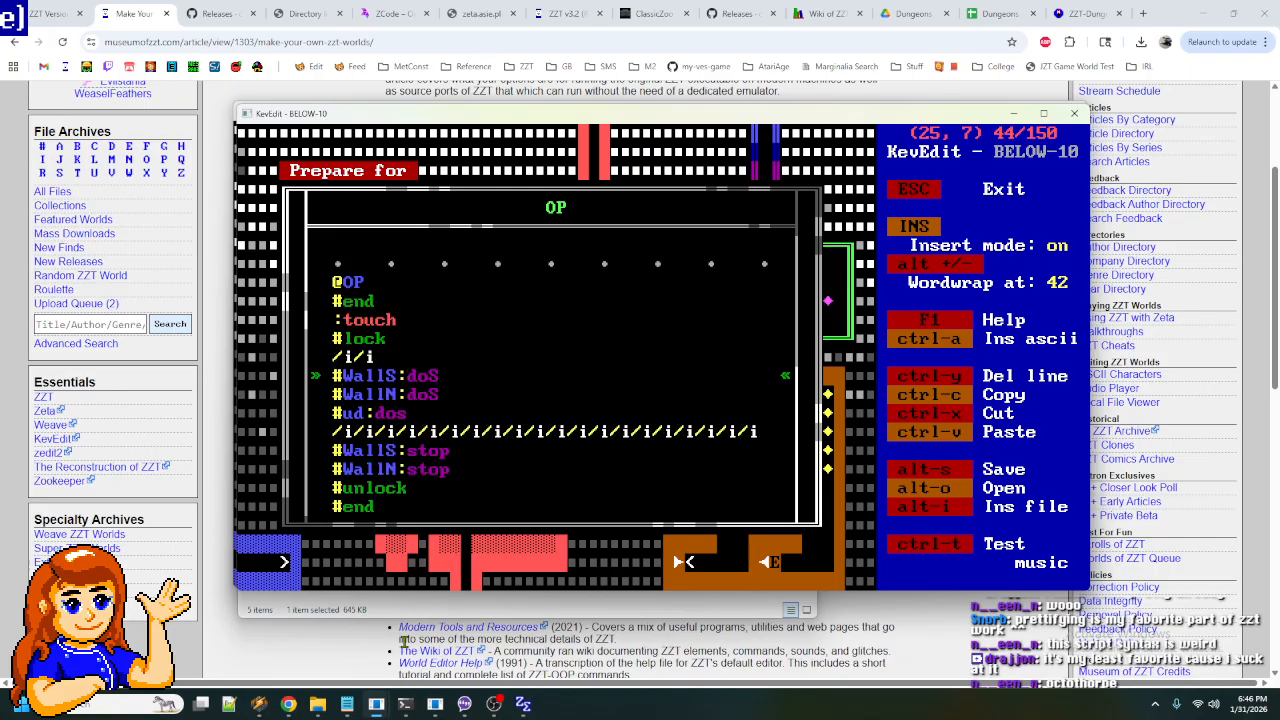
pyautogui.press('Return')
pyautogui.press('Up')
pyautogui.write('#put')
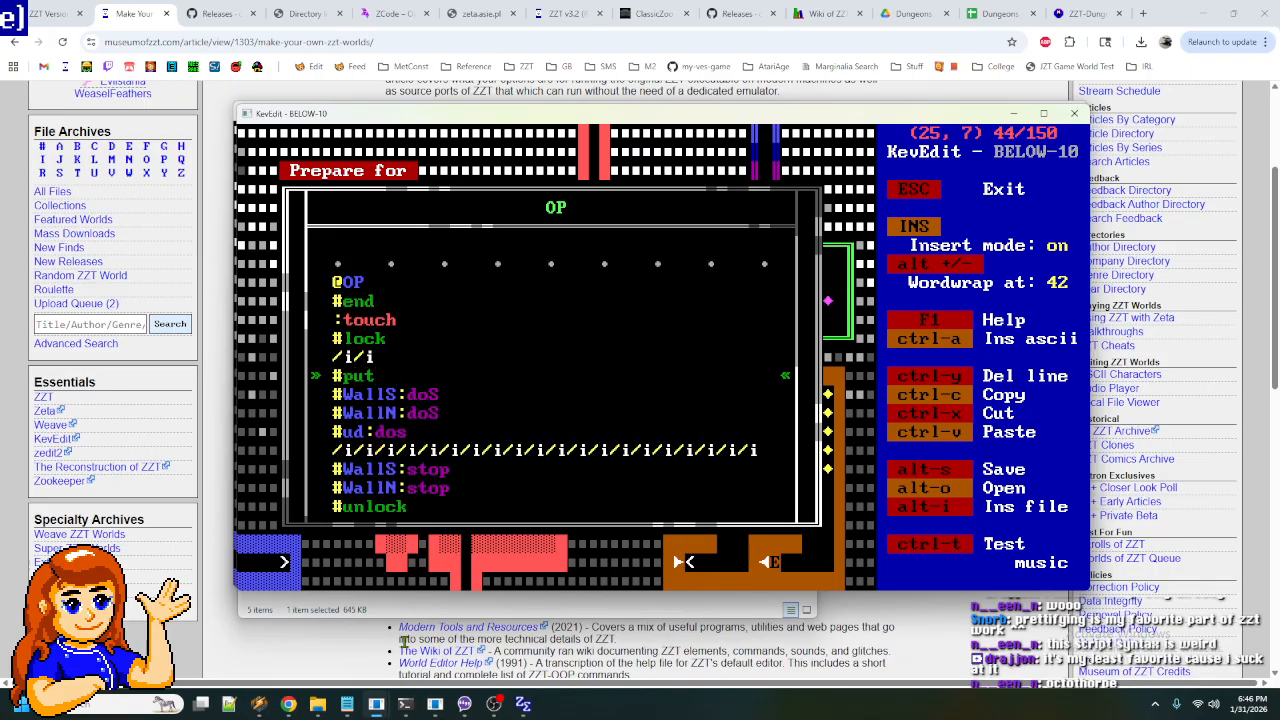
pyautogui.write(' s empty')
# - Change the upper operator's #ud message to doS with a capital S and close its program
pyautogui.press('Down')
pyautogui.press('Down')
pyautogui.press('Down')
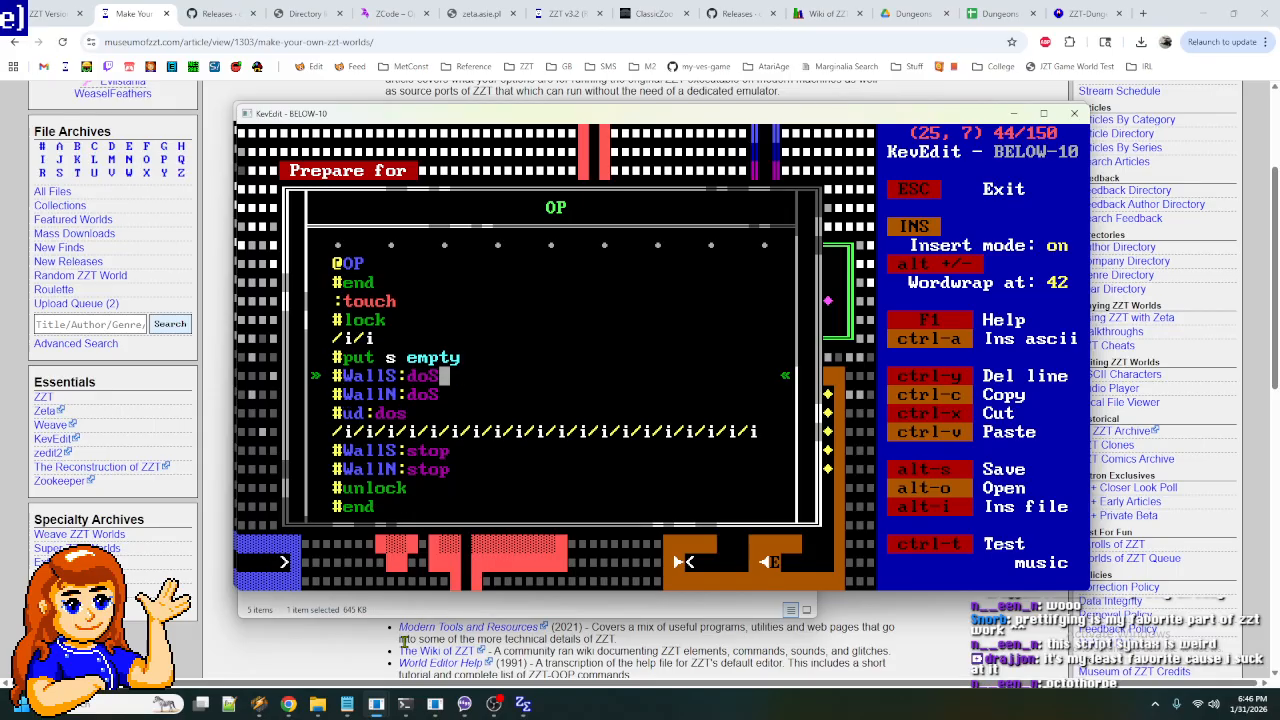
pyautogui.press('Left')
pyautogui.press('Left')
pyautogui.press('Left')
pyautogui.press('Left')
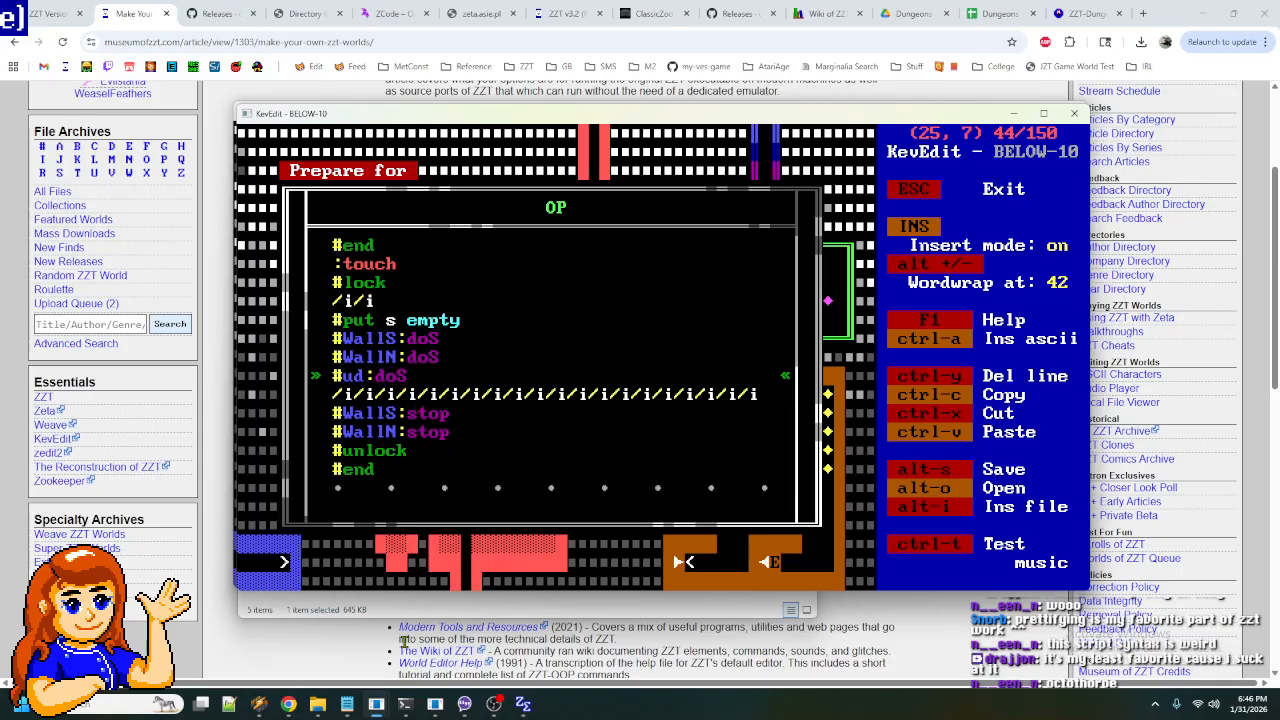
pyautogui.press('Escape')
pyautogui.press('Escape')
# - Insert "#put e empty" before the #WallS:doN line in the lower operator's program at (13, 19)
pyautogui.press('Down')
pyautogui.press('Down')
pyautogui.press('Down')
pyautogui.press('Down')
pyautogui.press('Down')
pyautogui.press('Down')
pyautogui.press('Down')
pyautogui.press('Down')
pyautogui.press('Left')
pyautogui.press('Left')
pyautogui.press('Left')
pyautogui.press('Left')
pyautogui.press('Left')
pyautogui.press('Left')
pyautogui.press('Left')
pyautogui.press('Left')
pyautogui.press('Left')
pyautogui.press('Left')
pyautogui.press('Left')
pyautogui.press('Left')
pyautogui.press('Down')
pyautogui.press('Down')
pyautogui.press('Down')
pyautogui.press('Down')
pyautogui.press('Return')
pyautogui.press('Return')
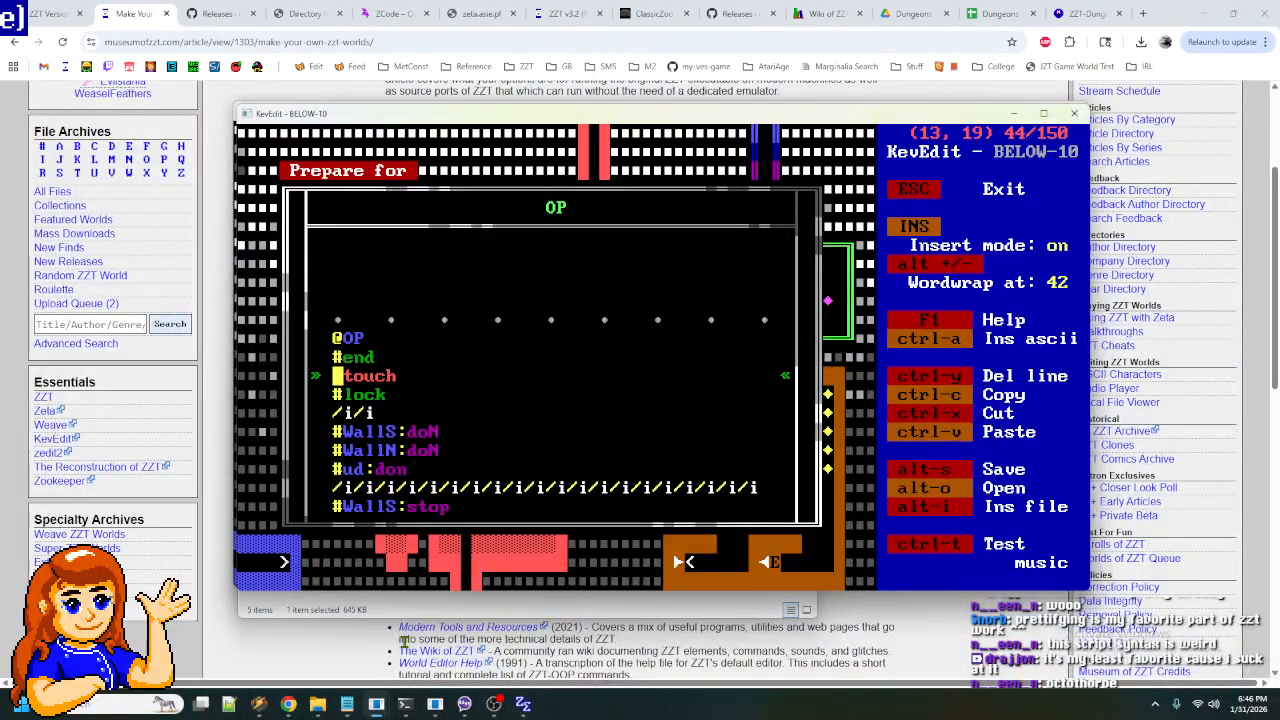
pyautogui.press('Down')
pyautogui.press('Down')
pyautogui.press('Down')
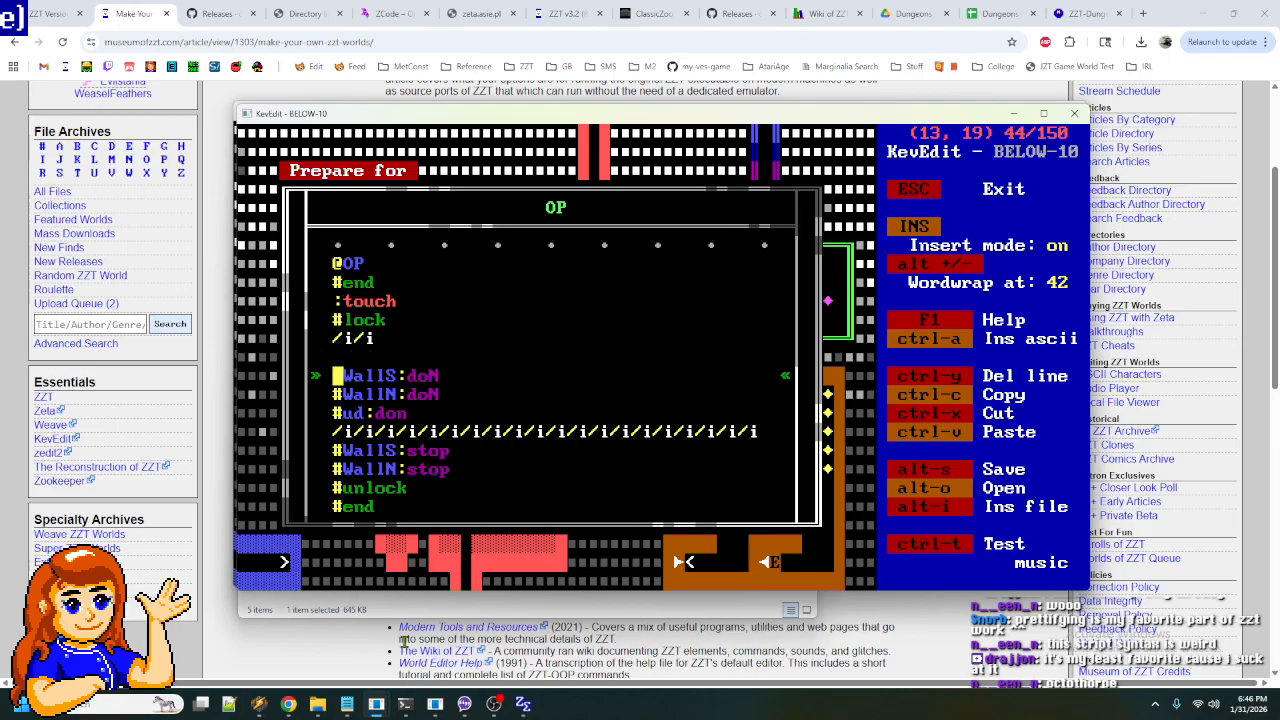
pyautogui.press('Return')
pyautogui.press('Up')
pyautogui.write('#put e empty')
pyautogui.press('Escape')
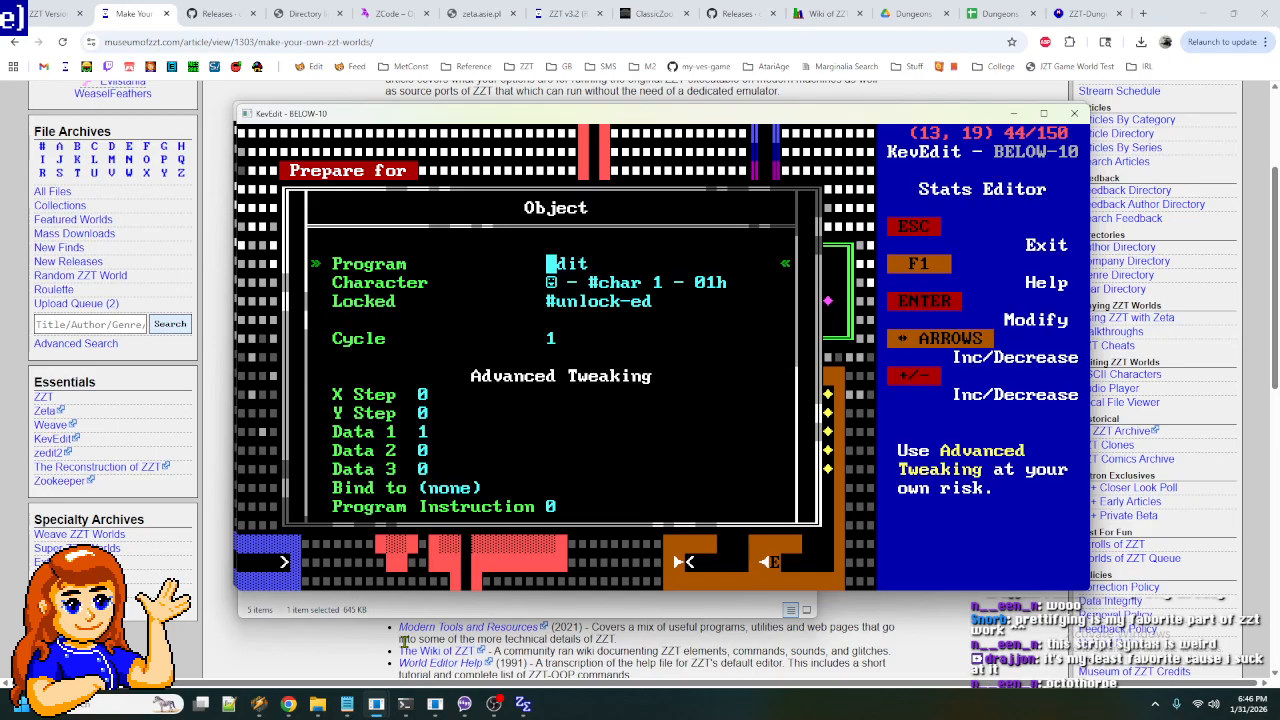
pyautogui.press('Escape')
# - Examine the WallN object's program at (24, 8) for the directions its doS and doN routines clear
pyautogui.press('Right')
pyautogui.press('Up')
pyautogui.press('Right')
pyautogui.press('Right')
pyautogui.press('Right')
pyautogui.press('Right')
pyautogui.press('Right')
pyautogui.press('Right')
pyautogui.press('Right')
pyautogui.press('Right')
pyautogui.press('Right')
pyautogui.press('Right')
pyautogui.press('Up')
pyautogui.press('Up')
pyautogui.press('Up')
pyautogui.press('Up')
pyautogui.press('Up')
pyautogui.press('Up')
pyautogui.press('Up')
pyautogui.press('Up')
pyautogui.press('Up')
pyautogui.press('Up')
pyautogui.press('Return')
pyautogui.press('Down')
pyautogui.press('Down')
pyautogui.press('Down')
pyautogui.press('Down')
pyautogui.press('Down')
pyautogui.press('Down')
pyautogui.press('Down')
pyautogui.press('Down')
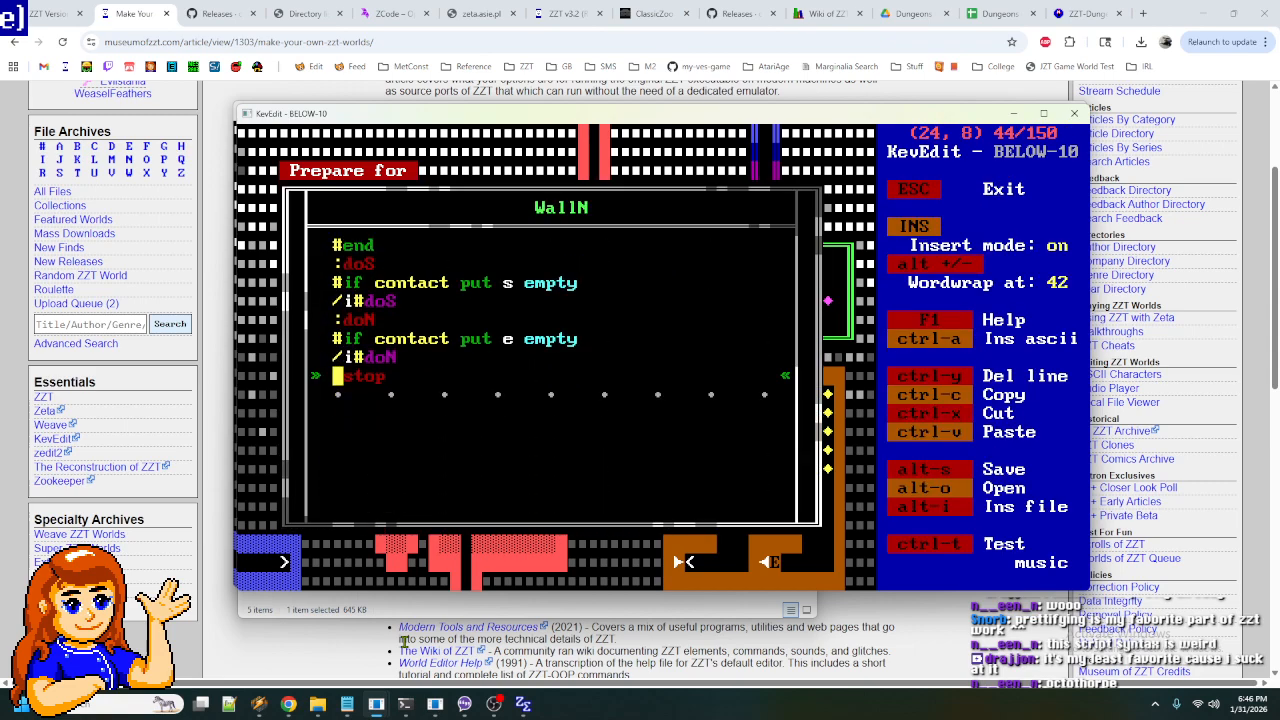
# - Close the WallN program and save the world under its current name, BELOW-10
pyautogui.press('Escape')
pyautogui.press('Escape')
pyautogui.press('s')
pyautogui.press('Return')
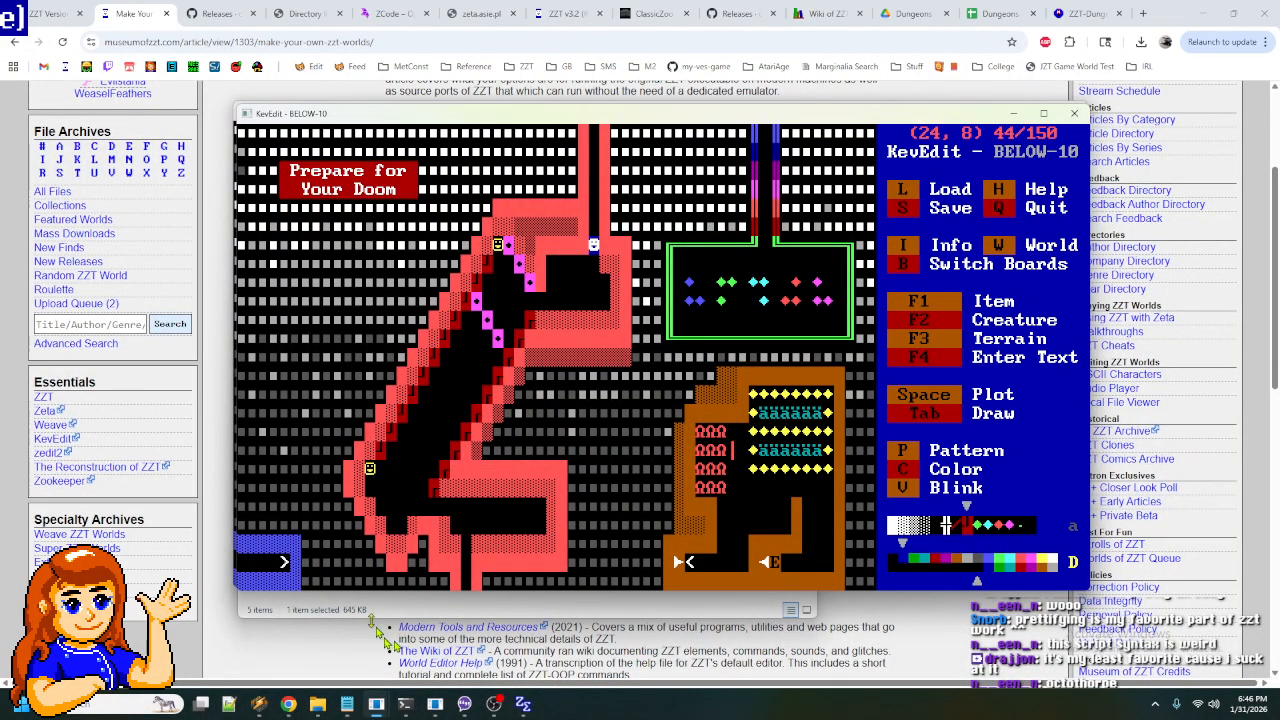
# - Switch to ClassicZoo, end the running game, and start playing the BELOW-10 world again
pyautogui.click(435, 703)
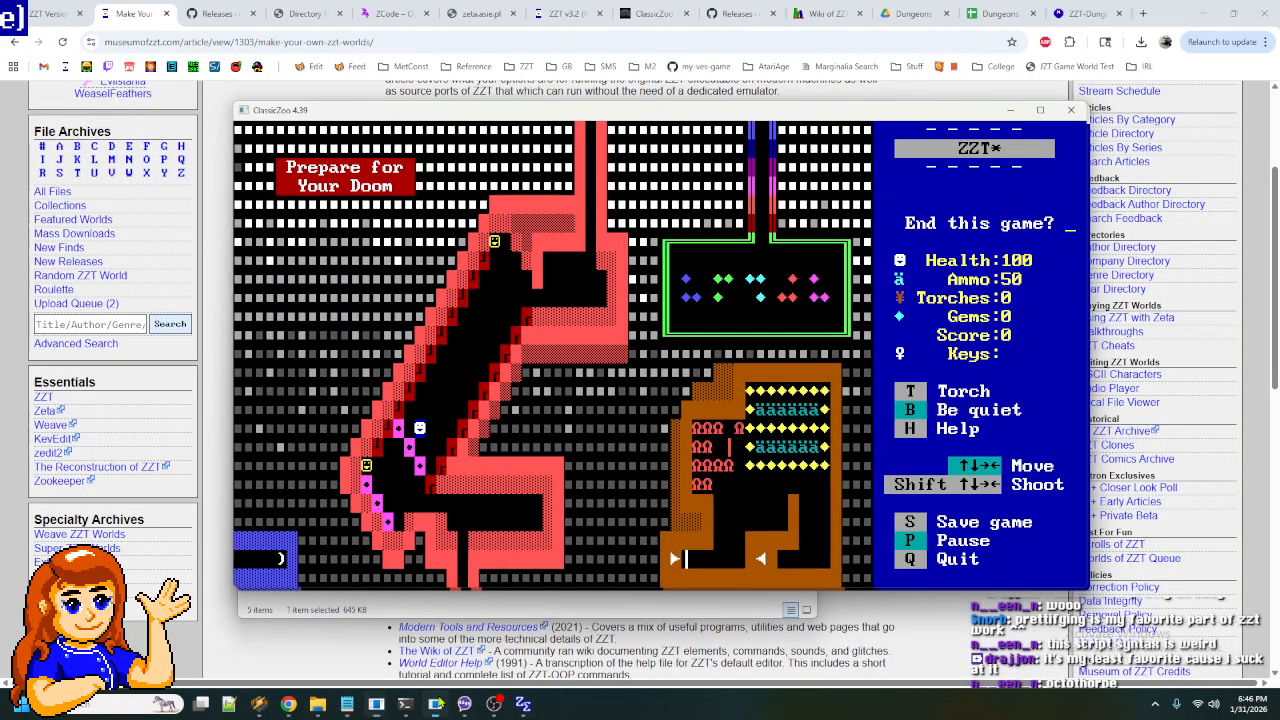
pyautogui.press('y')
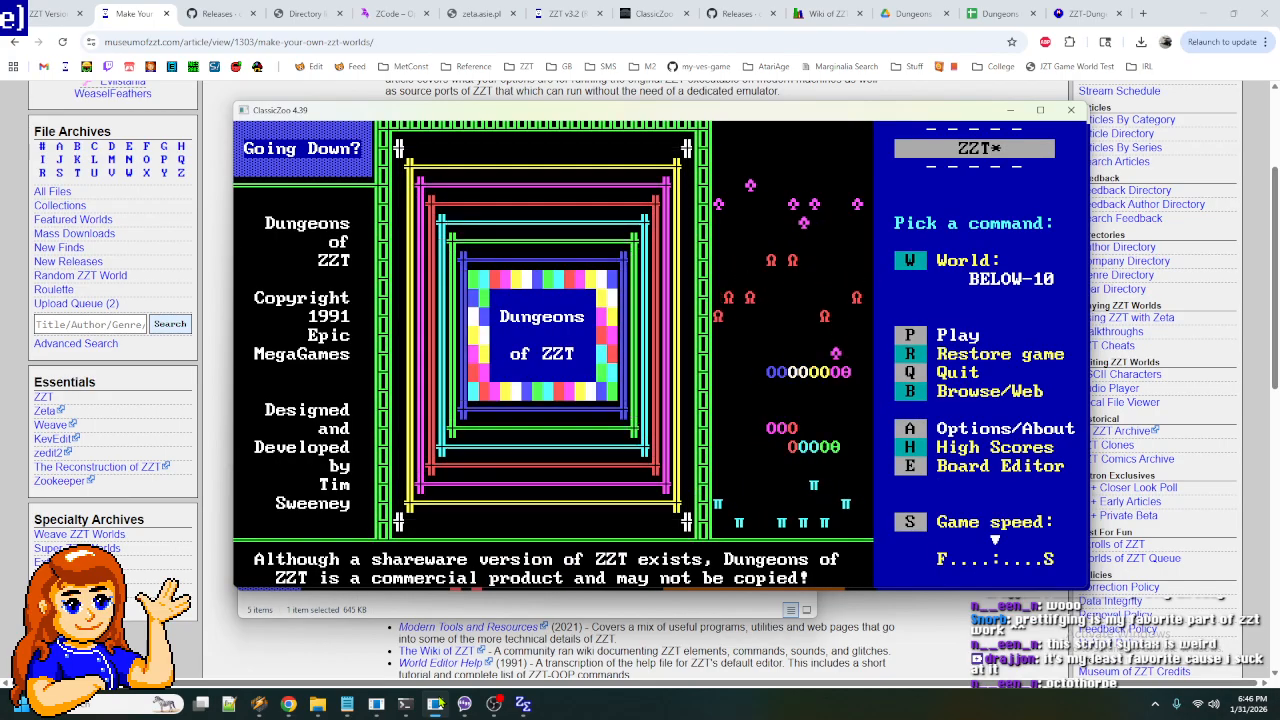
pyautogui.press('p')
# - Walk the player down and west through the corridor to the upper entrance of the elevator shaft
pyautogui.press('Down')
pyautogui.press('Down')
pyautogui.press('Down')
pyautogui.press('Left')
pyautogui.press('Left')
pyautogui.press('Left')
pyautogui.press('Left')
pyautogui.press('Left')
pyautogui.press('Left')
pyautogui.press('Left')
pyautogui.press('Left')
pyautogui.press('Left')
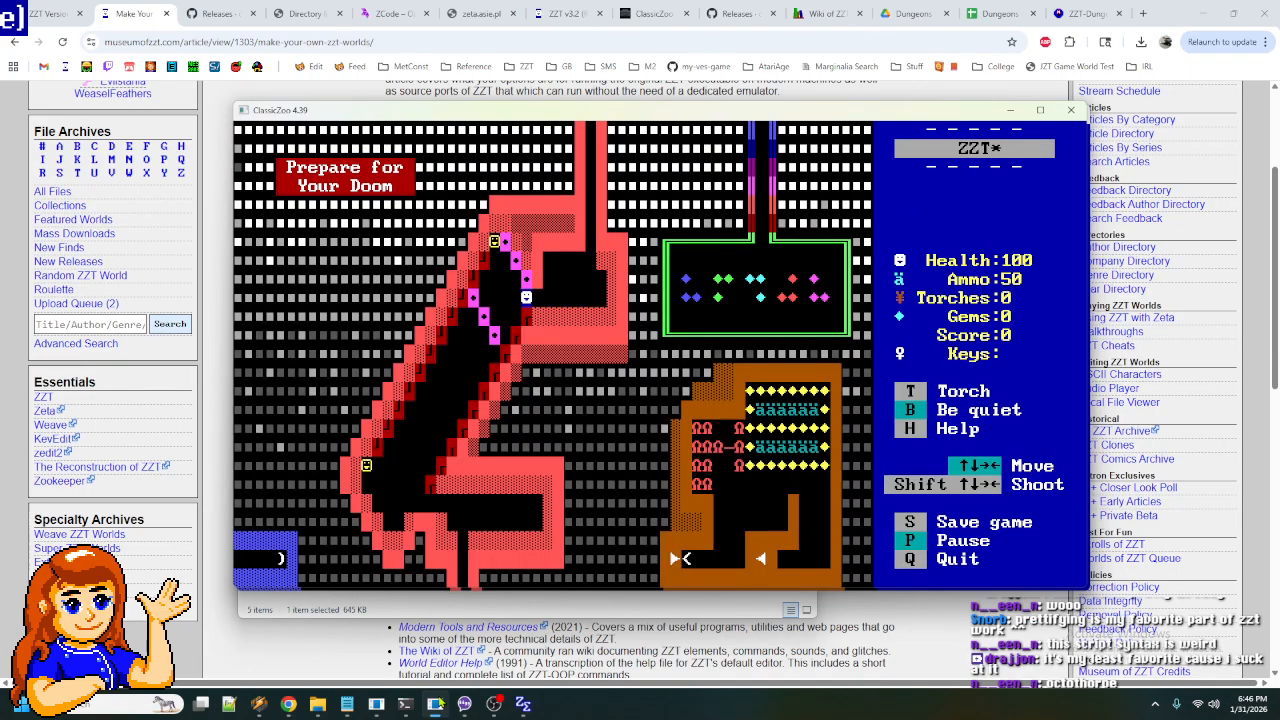
# - Move the player into the elevator car and follow it down and west along the diagonal shaft
pyautogui.press('Up')
pyautogui.press('Up')
pyautogui.press('Left')
pyautogui.press('Down')
pyautogui.press('Left')
pyautogui.press('Down')
pyautogui.press('Left')
pyautogui.press('Down')
pyautogui.press('Left')
pyautogui.press('Down')
pyautogui.press('Left')
pyautogui.press('Down')
pyautogui.press('Left')
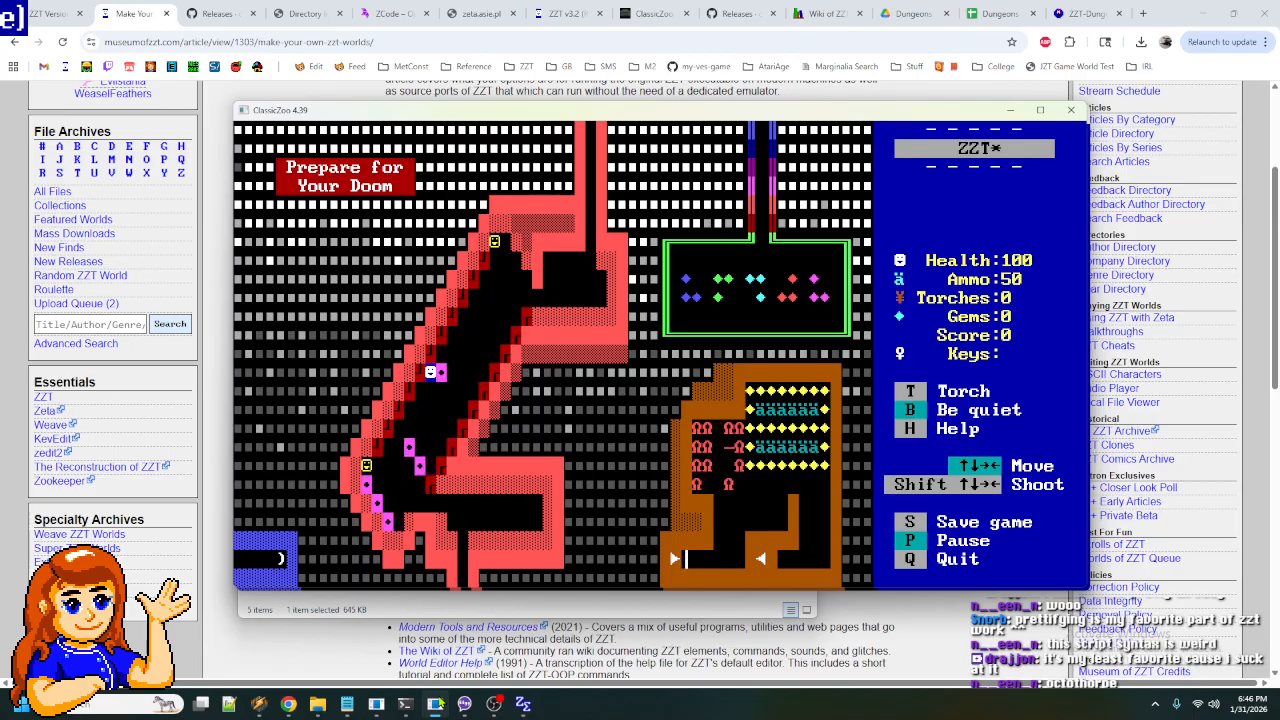
pyautogui.press('Down')
pyautogui.press('Down')
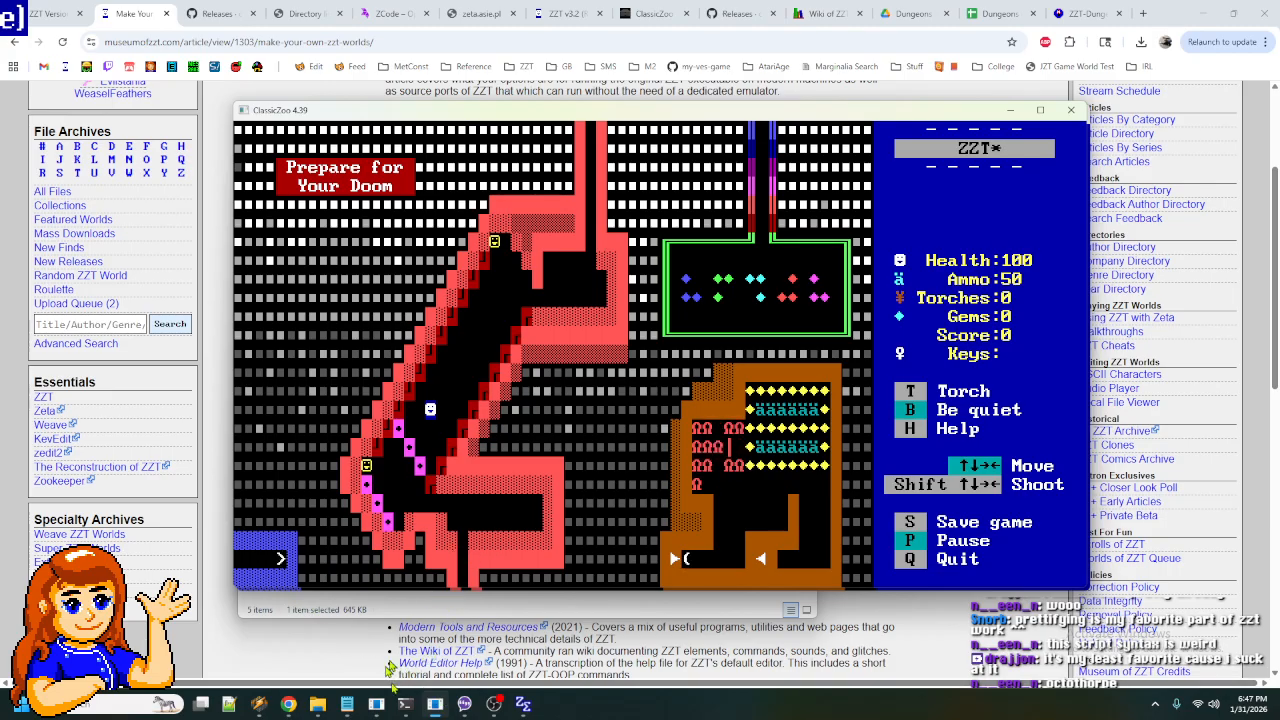
# - Switch to the BELOW-10 window in KevEdit and review the doS section of the WallN program
pyautogui.moveTo(407, 706)
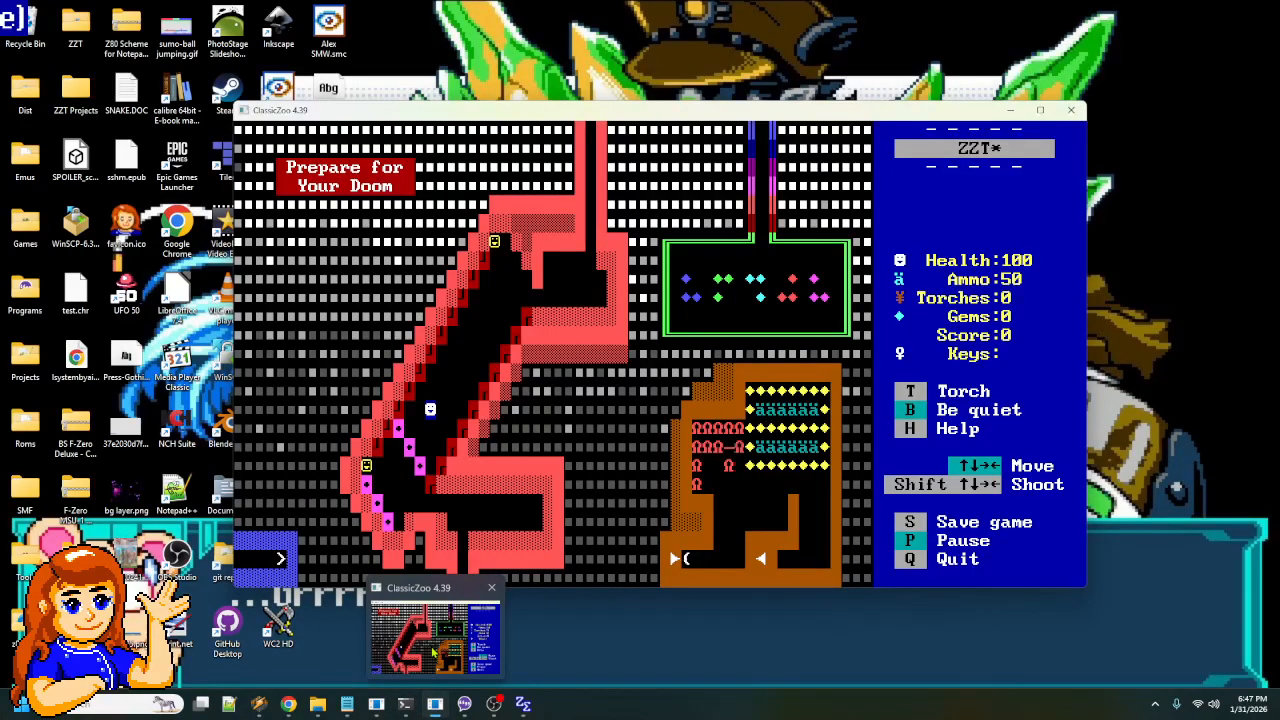
pyautogui.click(433, 652)
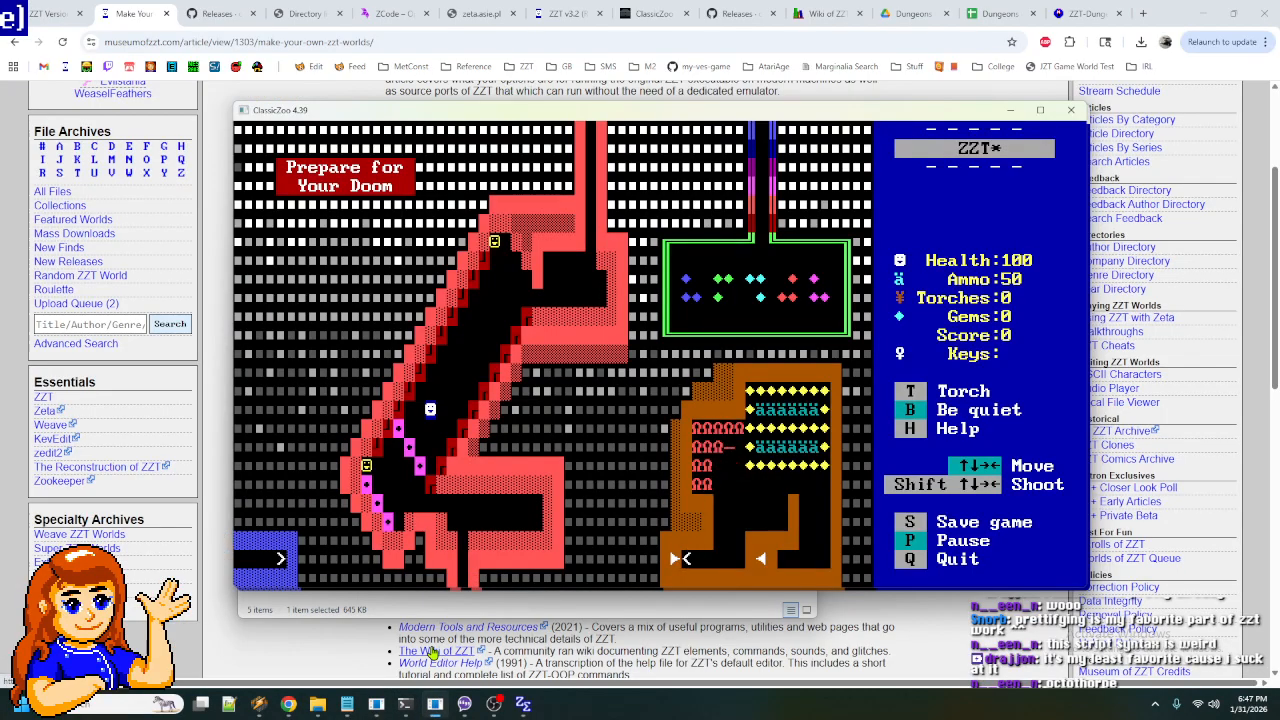
pyautogui.moveTo(376, 705)
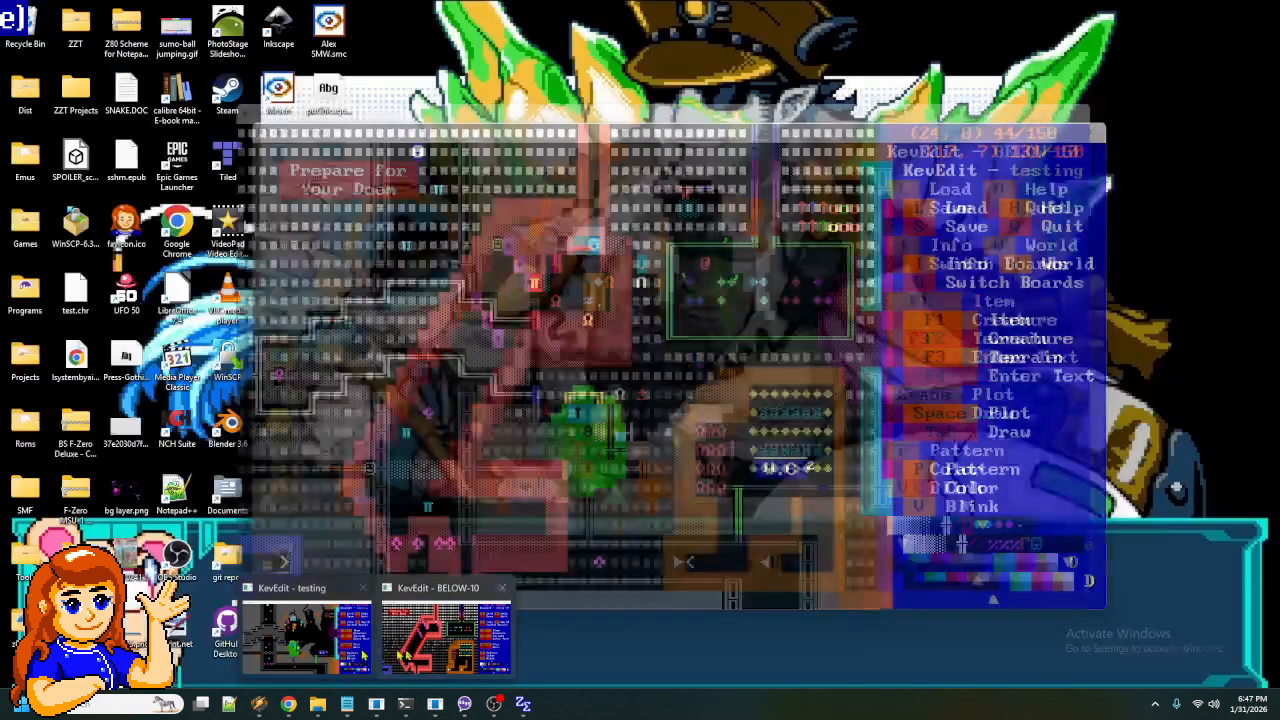
pyautogui.click(407, 652)
pyautogui.press('Return')
pyautogui.press('Down')
pyautogui.press('Down')
pyautogui.press('Down')
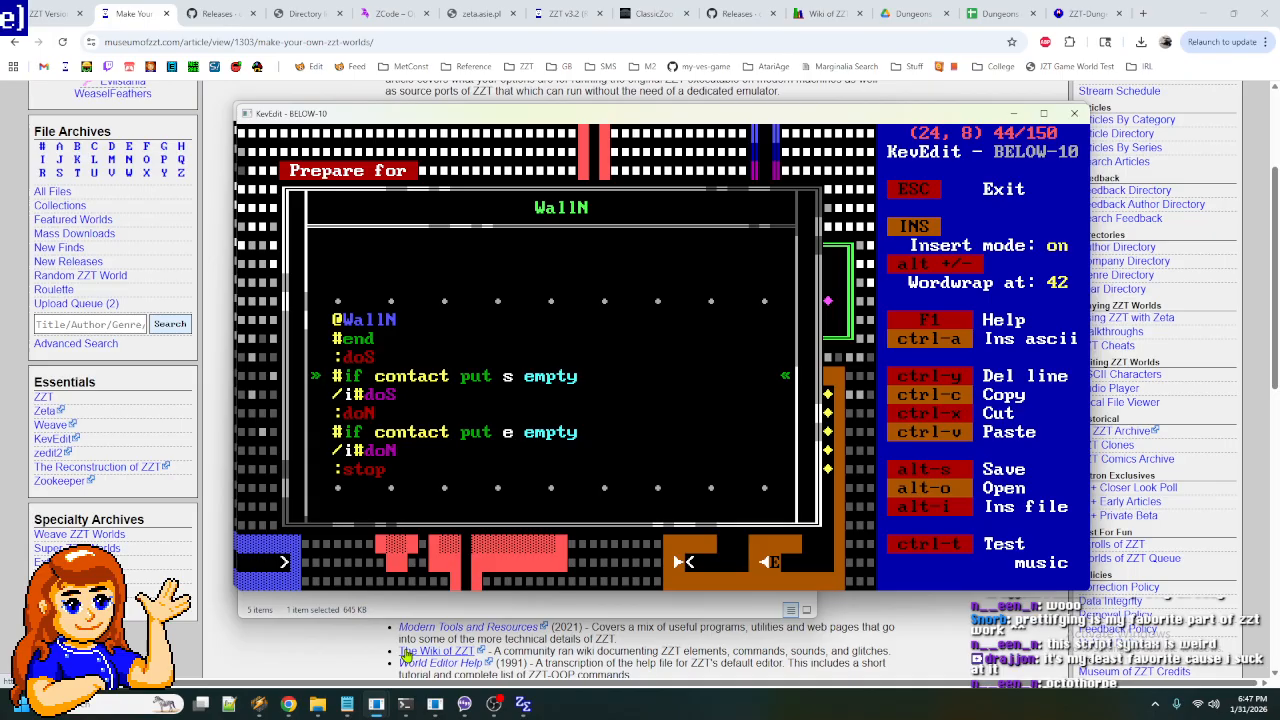
# - Examine the touch routine of the OP object at the upper end of the shaft, including its WallS and WallN messages
pyautogui.press('Escape')
pyautogui.press('Up')
pyautogui.press('Right')
pyautogui.press('Return')
pyautogui.press('Down')
pyautogui.press('Down')
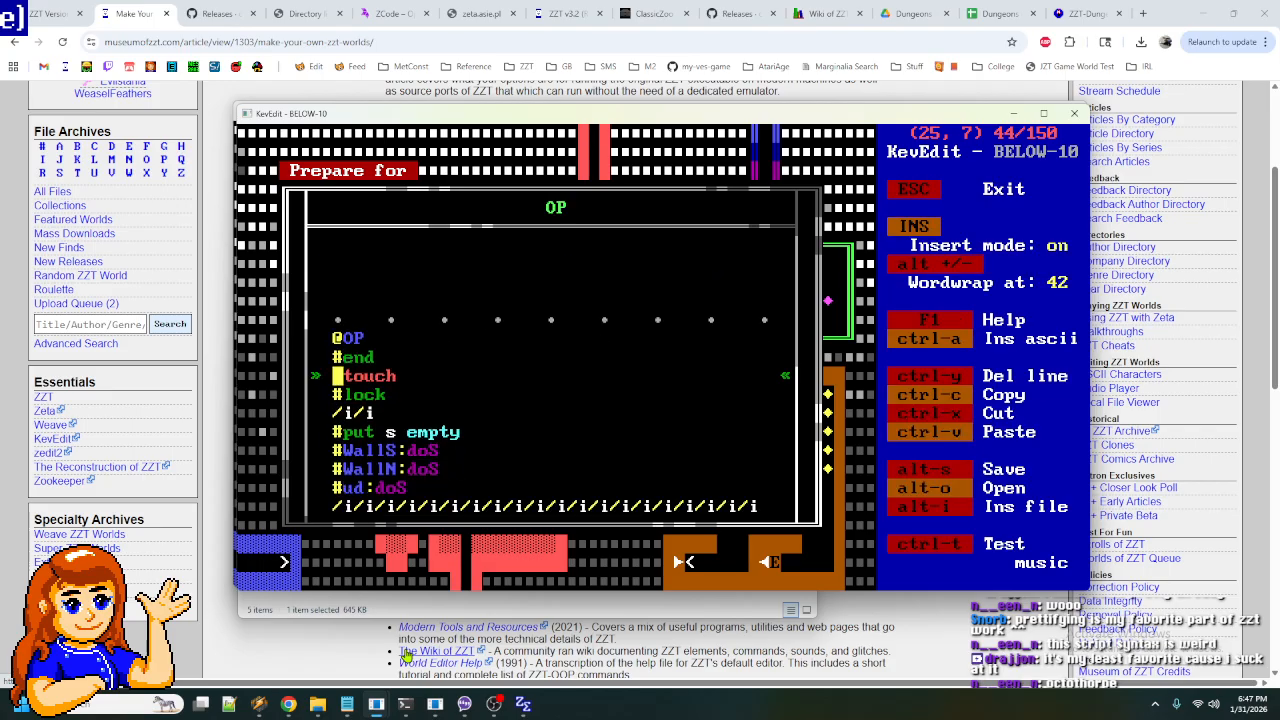
pyautogui.press('Down')
pyautogui.press('Down')
pyautogui.press('Down')
pyautogui.press('Down')
pyautogui.press('Down')
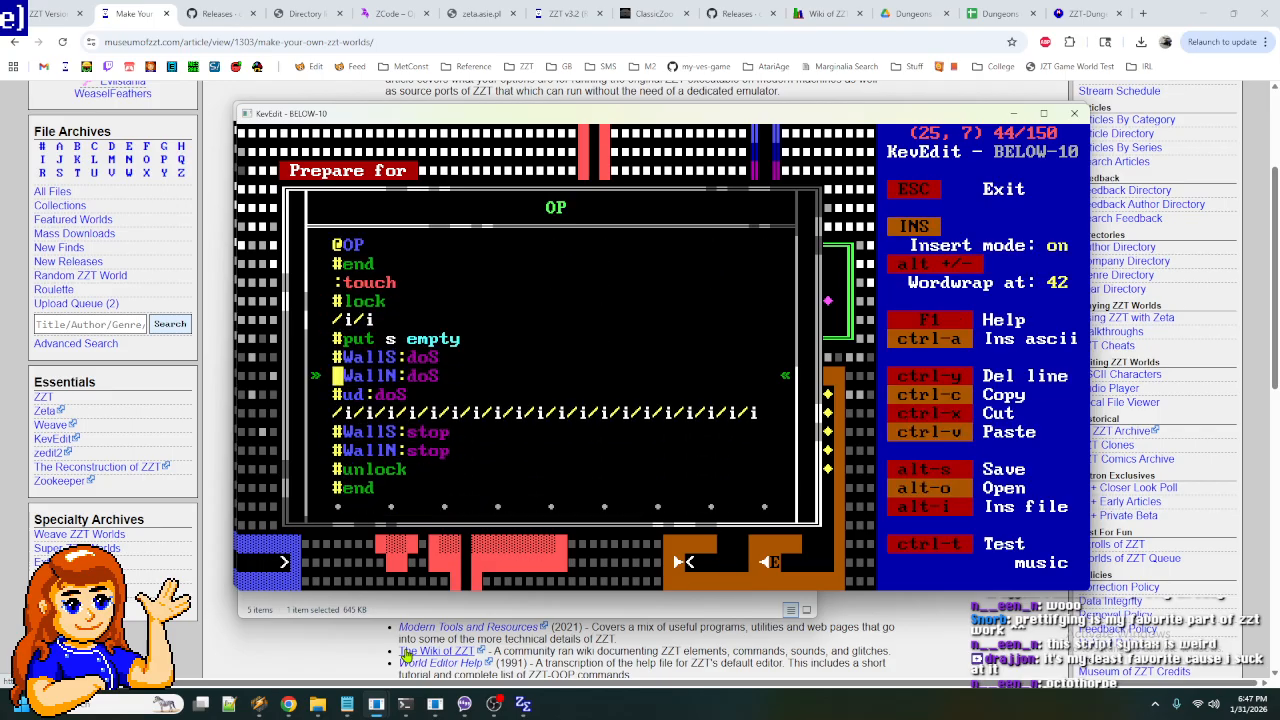
pyautogui.press('Down')
pyautogui.press('Escape')
# - Reread the WallN program beside the operator, checking the contact conditions and put directions in its doS and doN loops
pyautogui.press('Left')
pyautogui.press('Down')
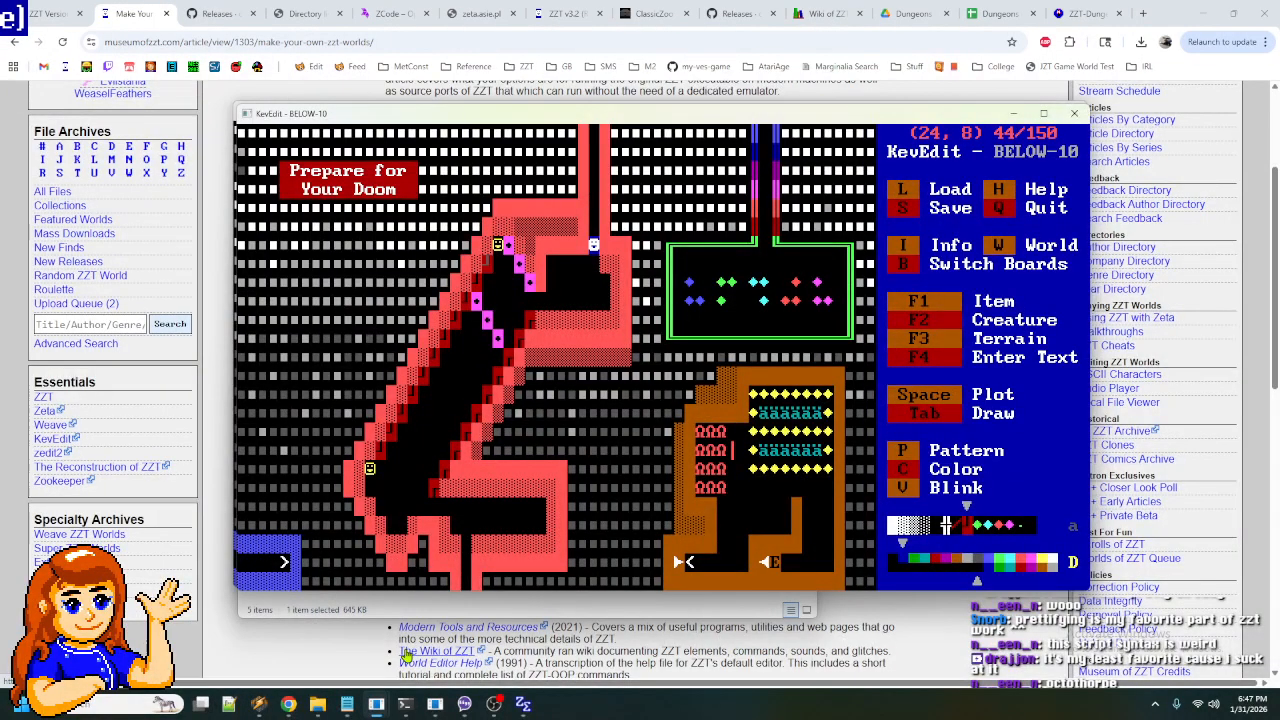
pyautogui.press('Return')
pyautogui.press('Down')
pyautogui.press('Down')
pyautogui.press('Down')
pyautogui.press('Down')
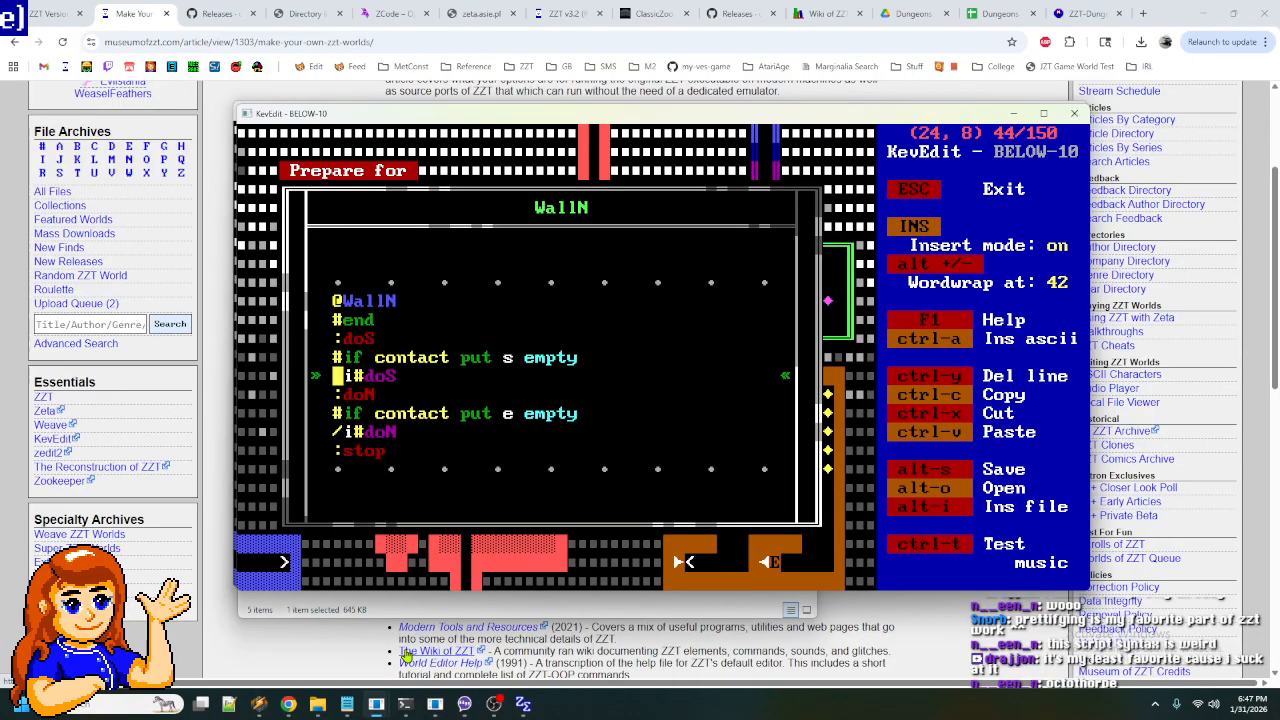
pyautogui.press('Escape')
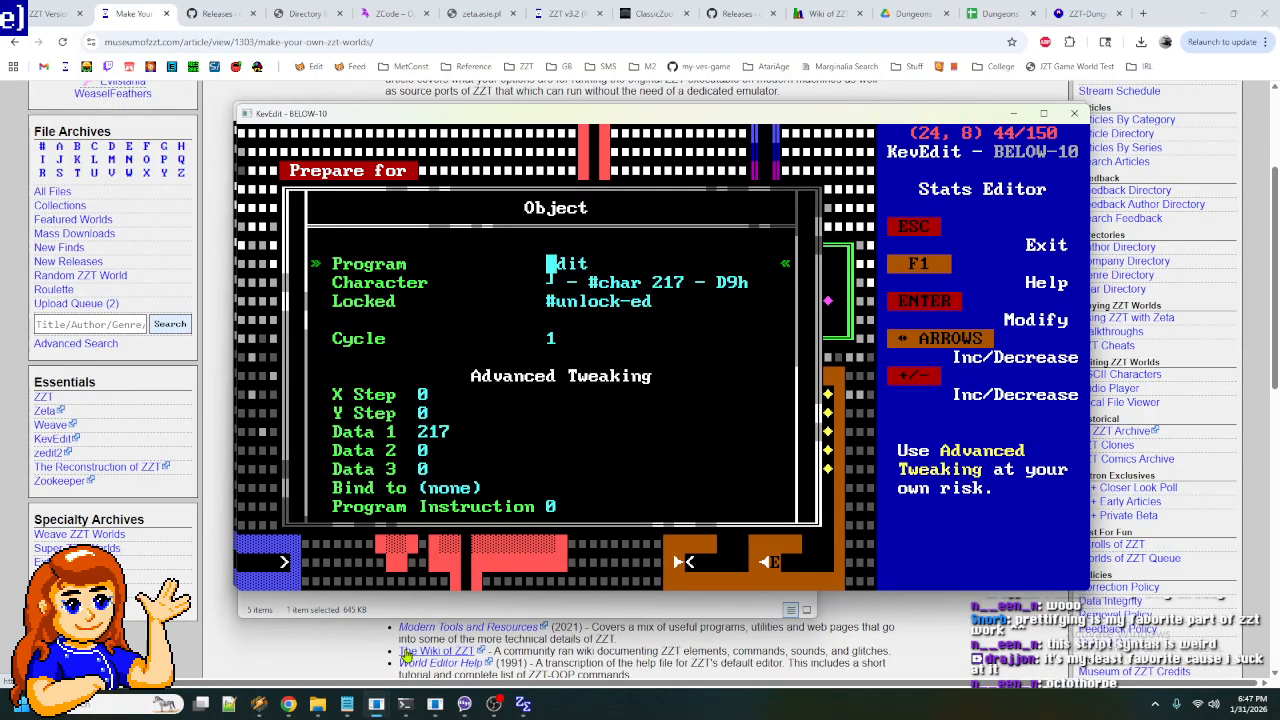
pyautogui.press('Escape')
pyautogui.press('Up')
pyautogui.press('Return')
pyautogui.press('Return')
pyautogui.press('Down')
pyautogui.press('Down')
pyautogui.press('Down')
pyautogui.press('Down')
pyautogui.press('Down')
pyautogui.press('Down')
pyautogui.press('Down')
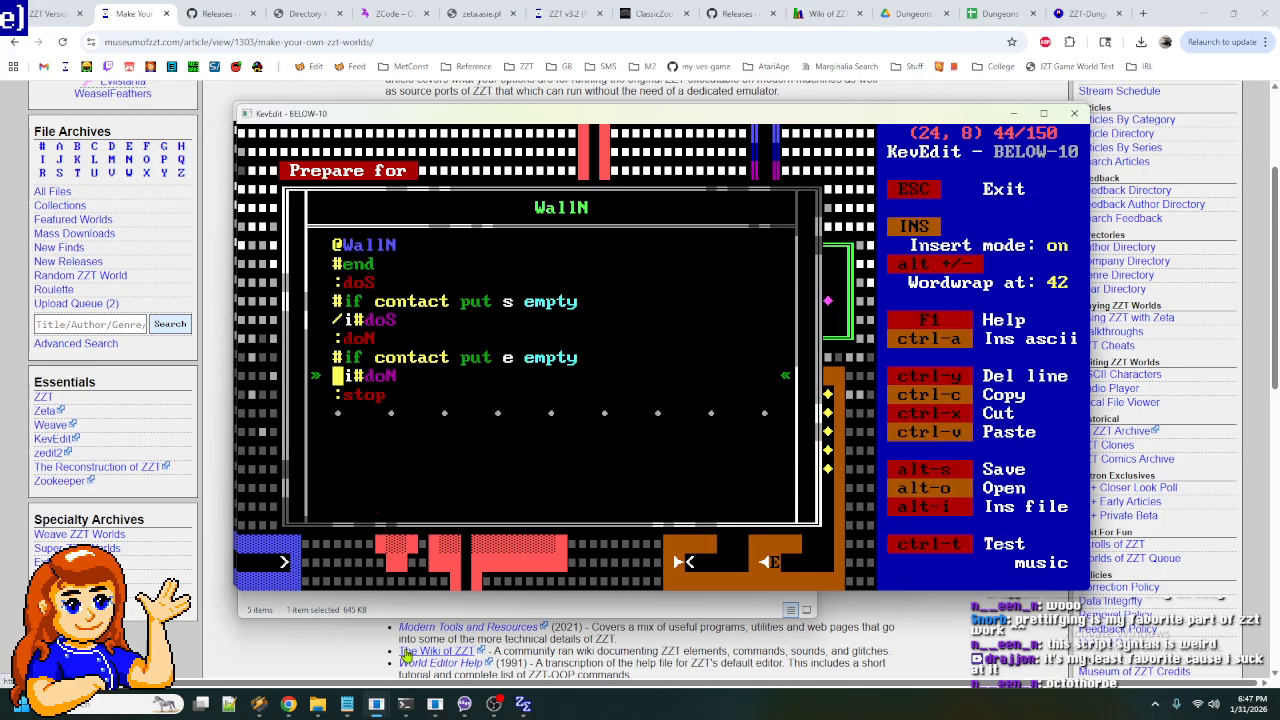
pyautogui.press('Escape')
pyautogui.press('Escape')
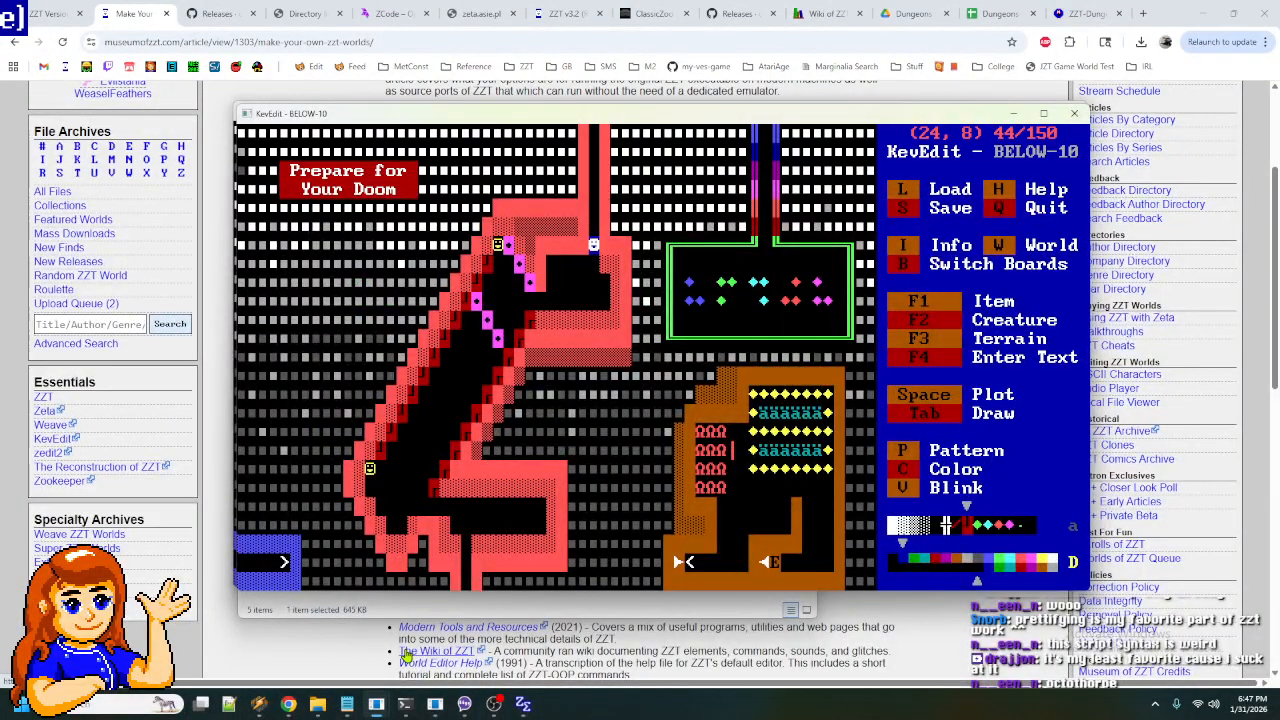
# - Switch to ClassicZoo, end the running game, reload the BELOW-10 world, and start playing it
pyautogui.moveTo(466, 711)
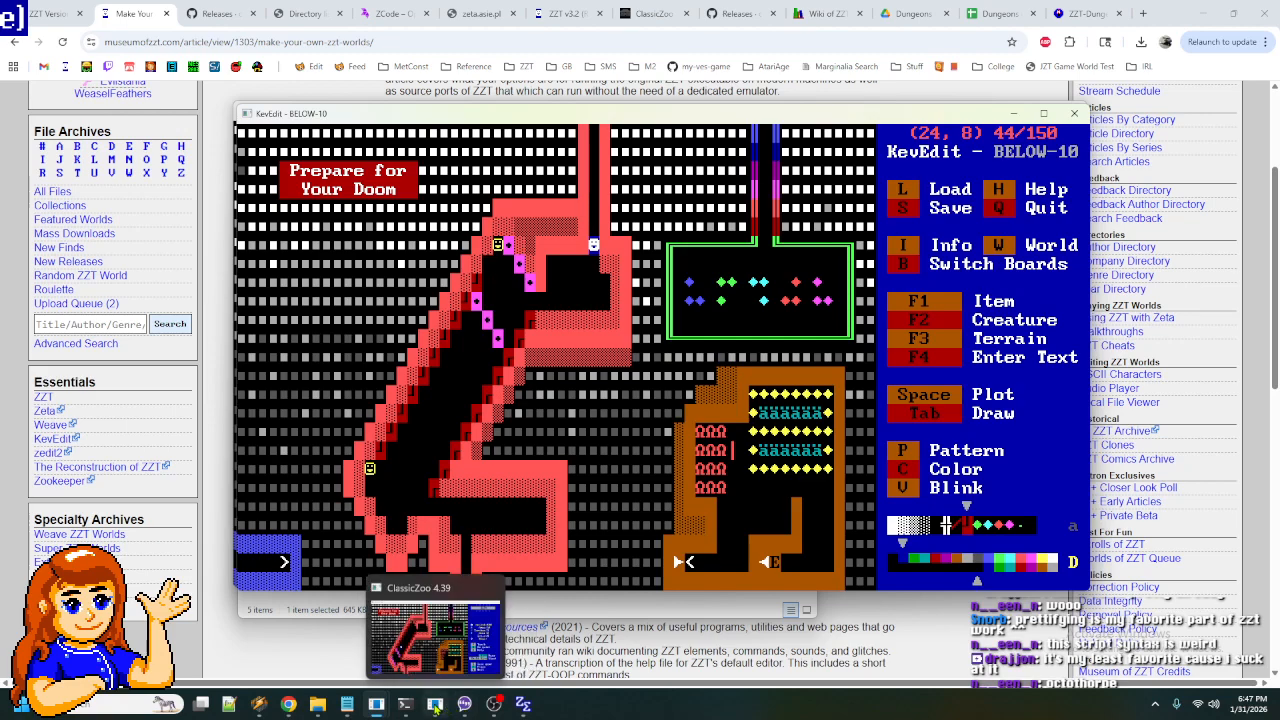
pyautogui.click(435, 707)
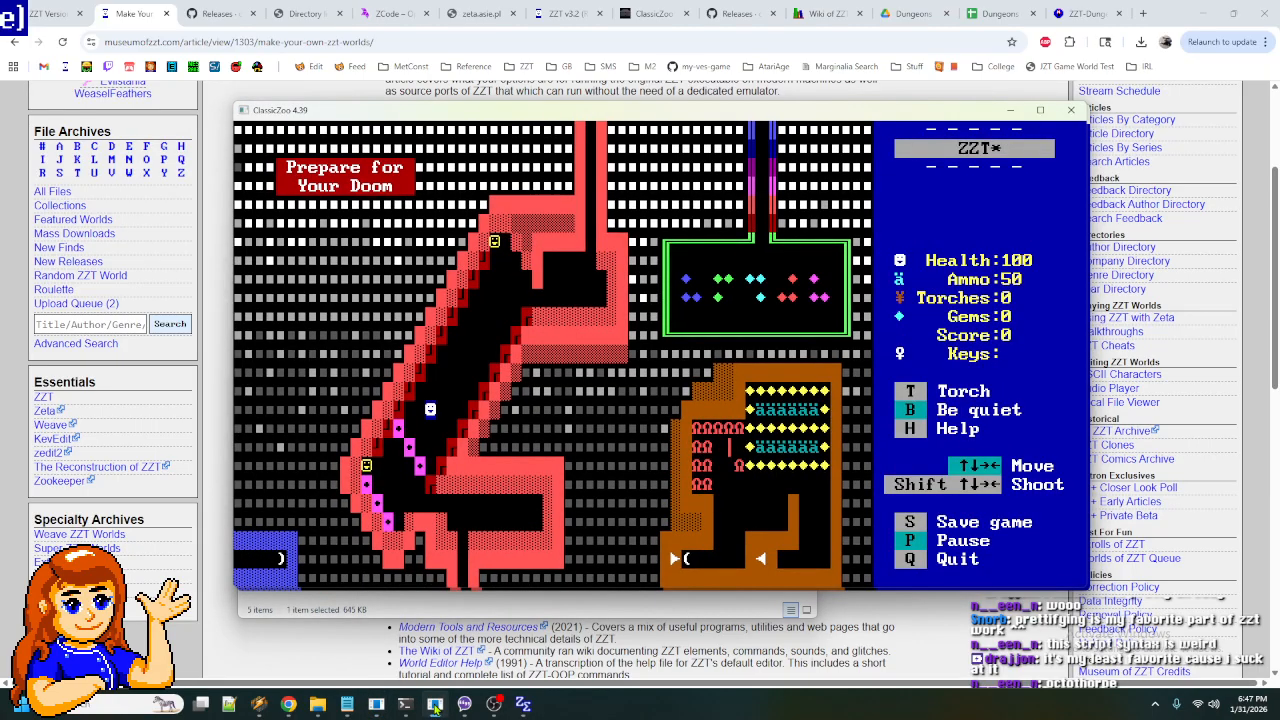
pyautogui.press('p')
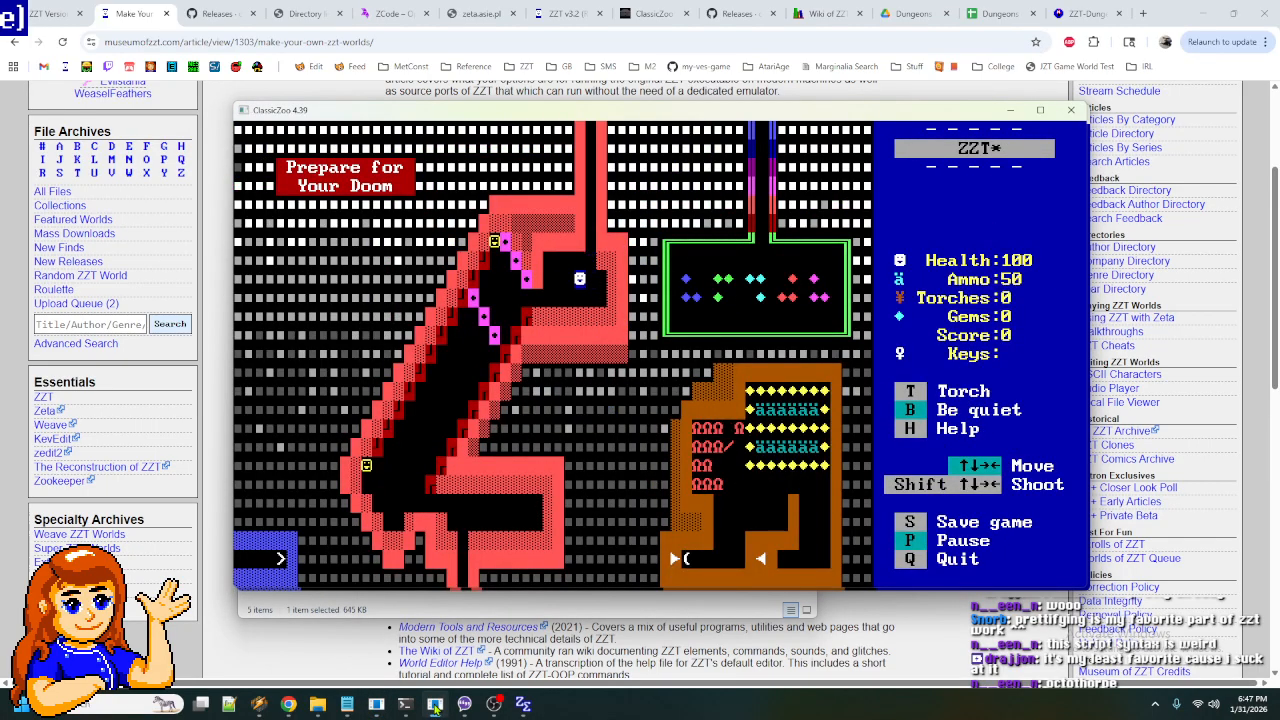
pyautogui.press('q')
pyautogui.press('y')
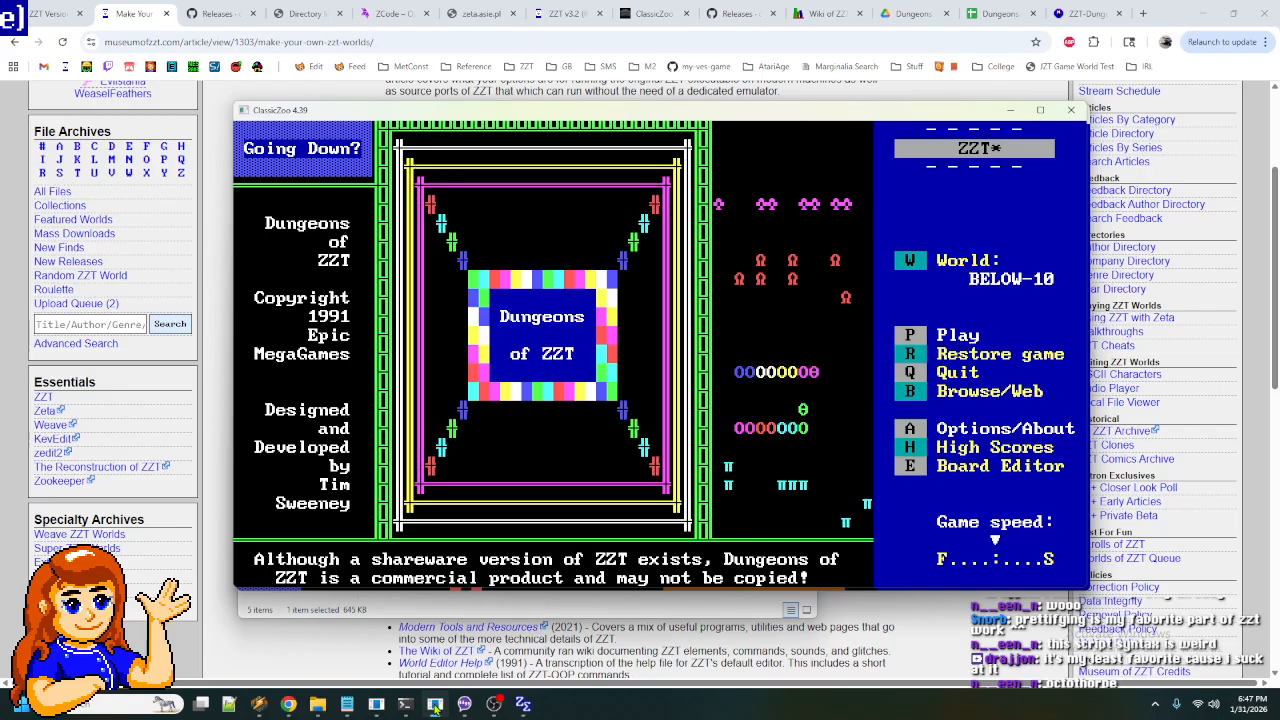
pyautogui.press('w')
pyautogui.press('Return')
pyautogui.press('p')
# - Walk the player down and west into the elevator car and touch the upper operator to start the descent
pyautogui.press('Down')
pyautogui.press('Down')
pyautogui.press('Down')
pyautogui.press('Left')
pyautogui.press('Left')
pyautogui.press('Left')
pyautogui.press('Left')
pyautogui.press('Left')
pyautogui.press('Left')
pyautogui.press('Left')
pyautogui.press('Left')
pyautogui.press('Up')
pyautogui.press('Up')
pyautogui.press('Up')
# - Follow the descending car down and west through the upper half of the diagonal shaft
pyautogui.press('Down')
pyautogui.press('Down')
pyautogui.press('Down')
pyautogui.press('Down')
pyautogui.press('Left')
pyautogui.press('Left')
pyautogui.press('Down')
pyautogui.press('Left')
pyautogui.press('Left')
pyautogui.press('Down')
pyautogui.press('Left')
pyautogui.press('Left')
pyautogui.press('Left')
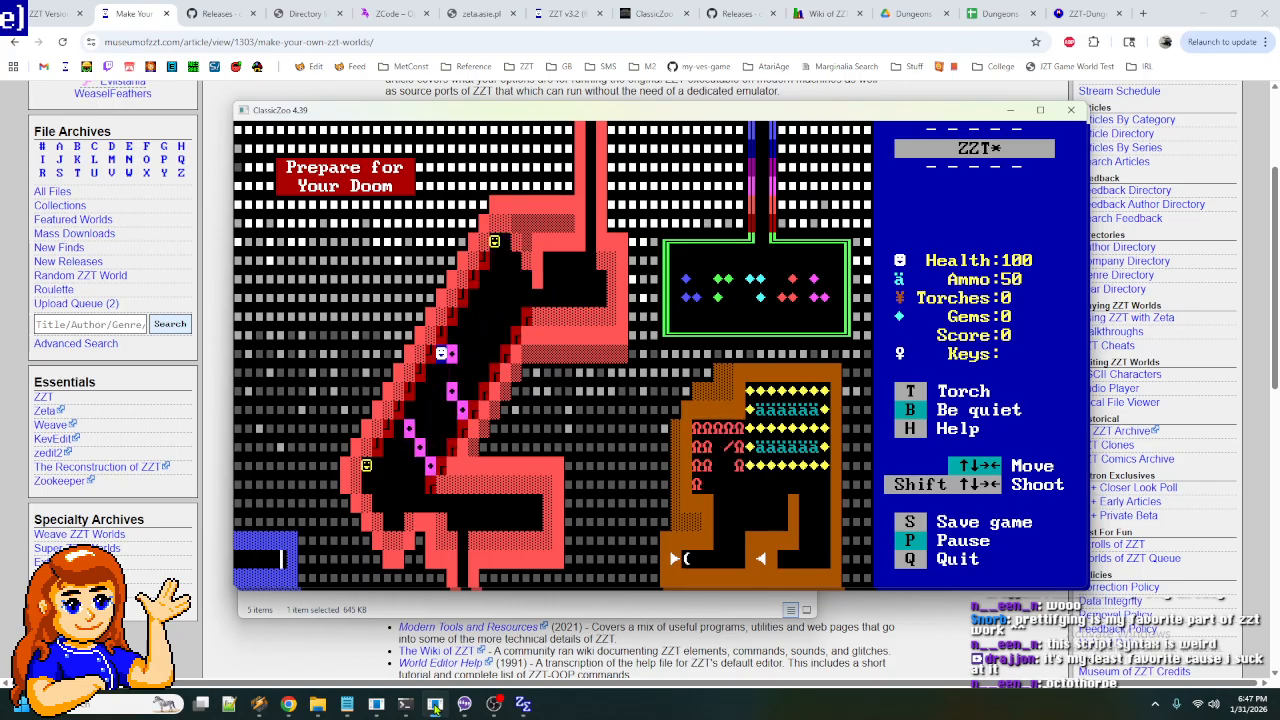
# - Move the player down the rest of the shaft to stand beside the lower operator
pyautogui.press('Down')
pyautogui.press('Left')
pyautogui.press('Down')
pyautogui.press('Down')
pyautogui.press('Left')
pyautogui.press('Down')
pyautogui.press('Down')
pyautogui.press('Left')
pyautogui.press('Left')
pyautogui.press('Down')
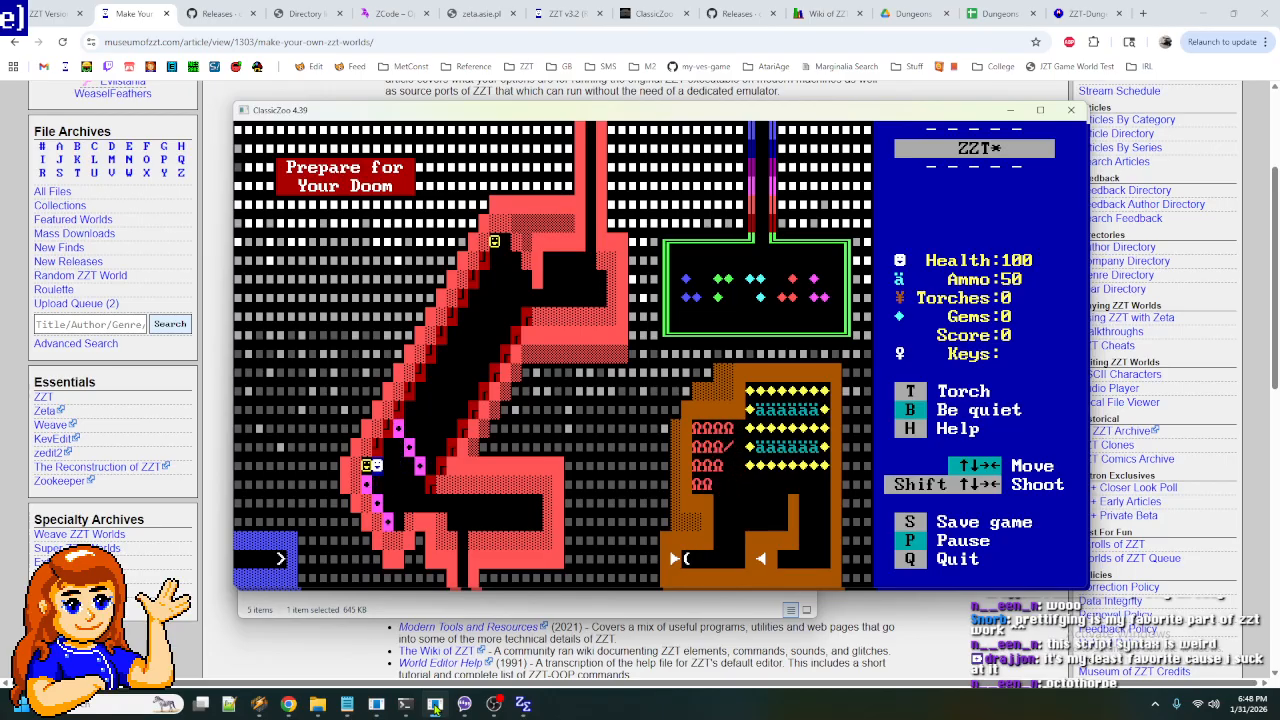
# - Follow the ascending car up and east from the lower operator, and request to end the game
pyautogui.press('Up')
pyautogui.press('Right')
pyautogui.press('Up')
pyautogui.press('Right')
pyautogui.press('Up')
pyautogui.press('Right')
pyautogui.press('Up')
pyautogui.press('Right')
pyautogui.press('Up')
pyautogui.press('Right')
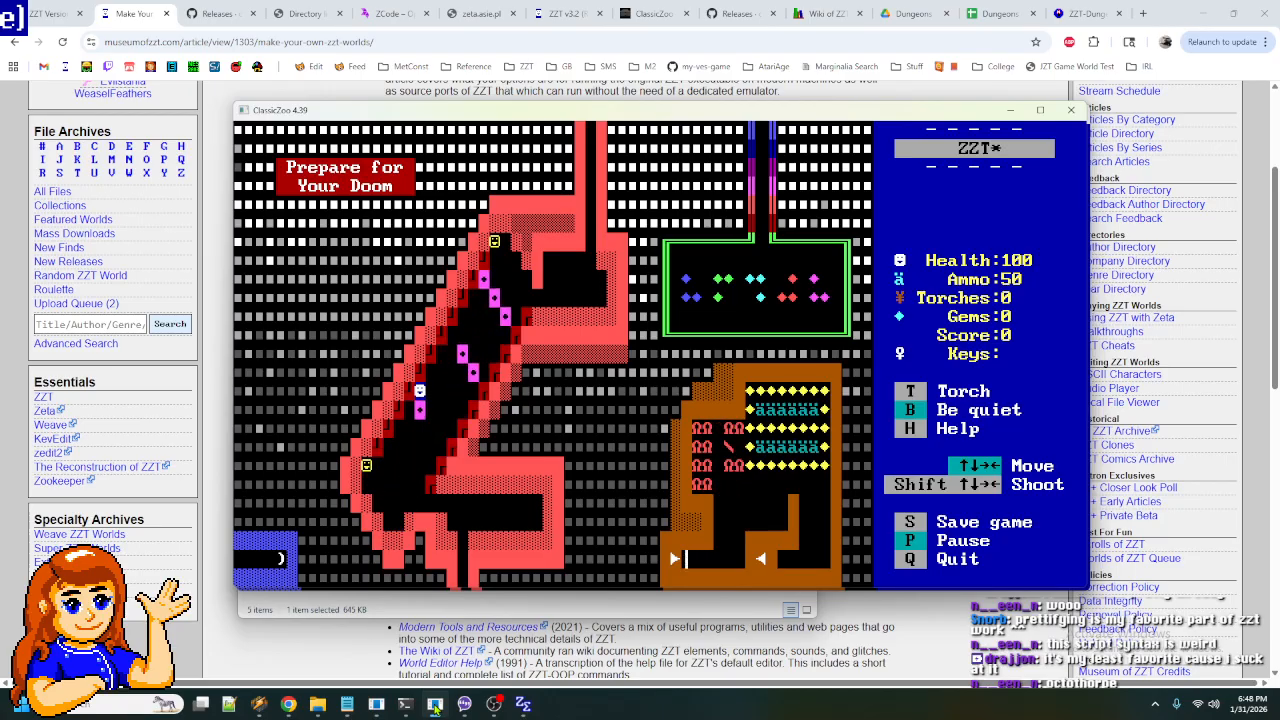
pyautogui.press('q')
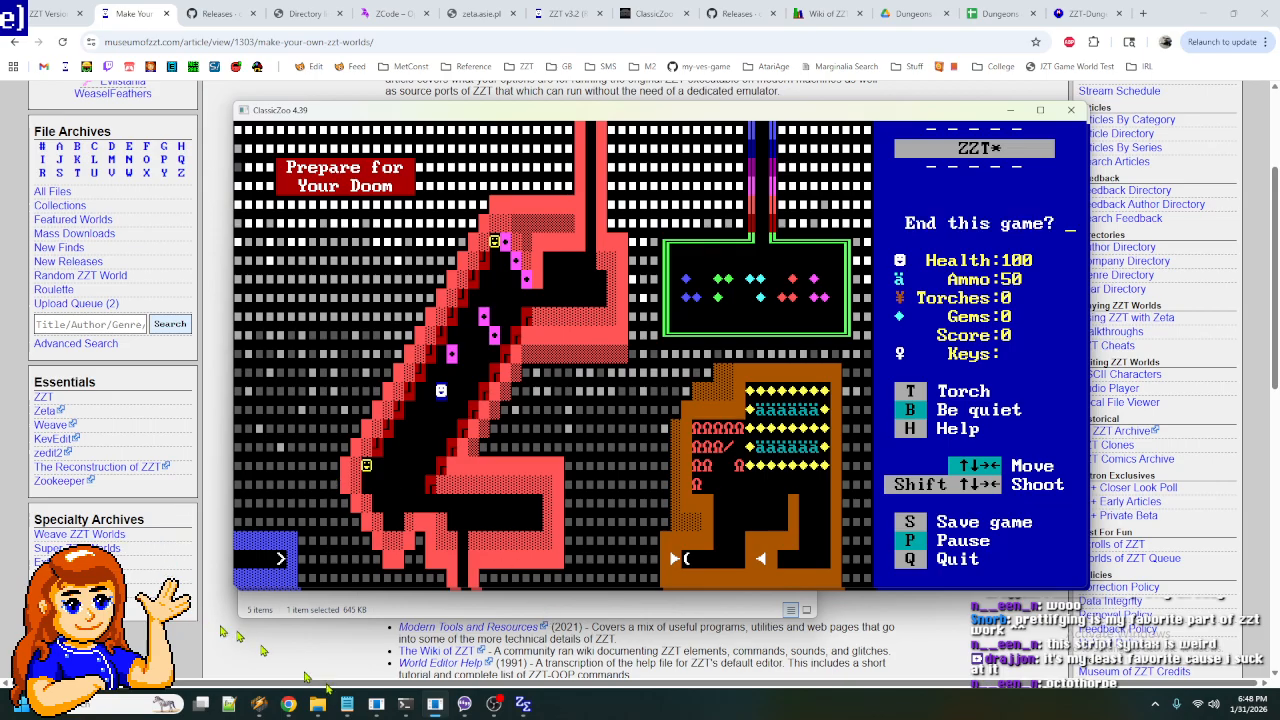
# - Switch back to BELOW-10 in KevEdit and check the WallN program down to its doN label
pyautogui.moveTo(375, 700)
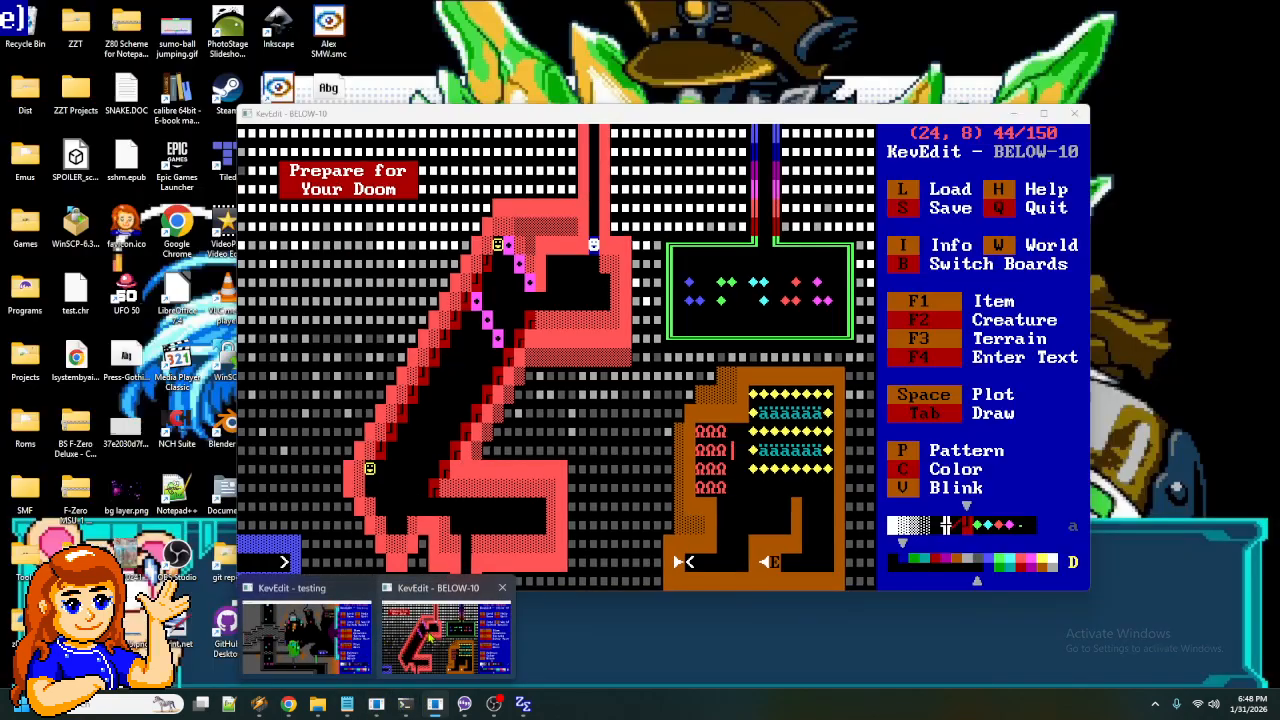
pyautogui.click(430, 635)
pyautogui.press('Return')
pyautogui.press('Return')
pyautogui.press('Down')
pyautogui.press('Down')
pyautogui.press('Down')
pyautogui.press('Down')
pyautogui.press('Down')
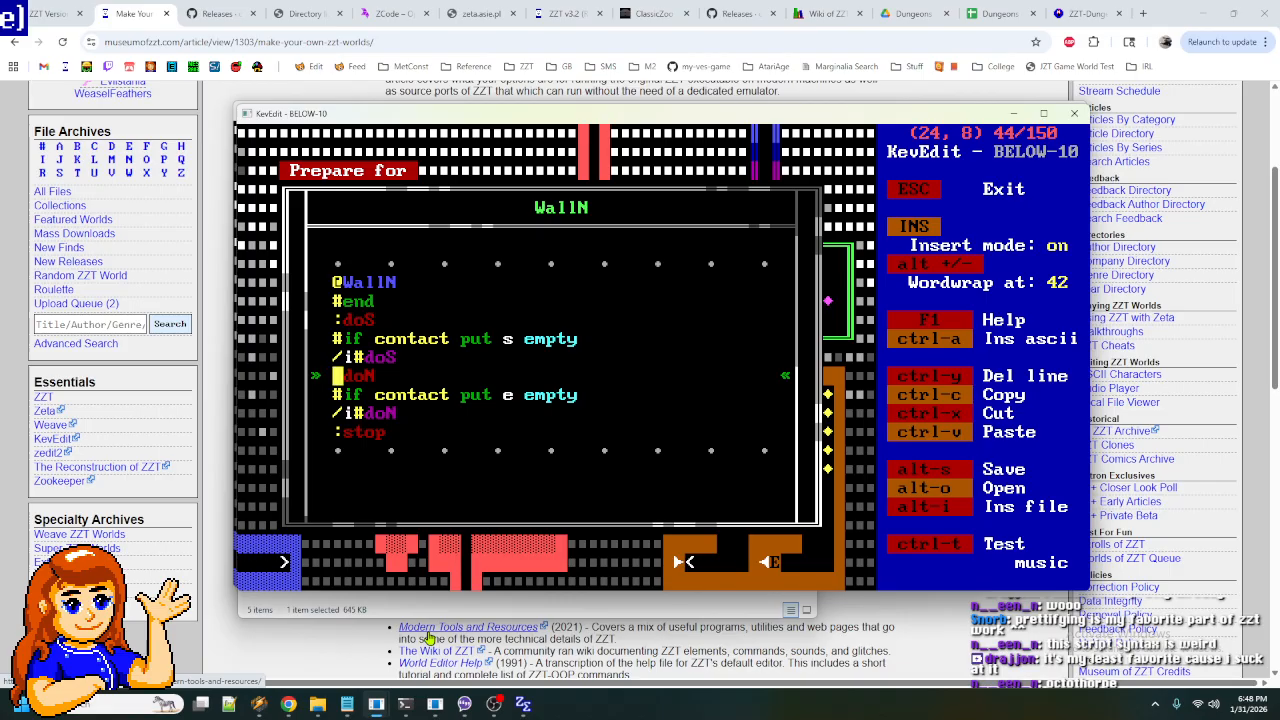
# - Review the upper OP program's sequence of wall, door and delay commands, and return to the board
pyautogui.press('Escape')
pyautogui.press('Escape')
pyautogui.press('Right')
pyautogui.press('Up')
pyautogui.press('Return')
pyautogui.press('Return')
pyautogui.press('Down')
pyautogui.press('Down')
pyautogui.press('Down')
pyautogui.press('Down')
pyautogui.press('Down')
pyautogui.press('Down')
pyautogui.press('Down')
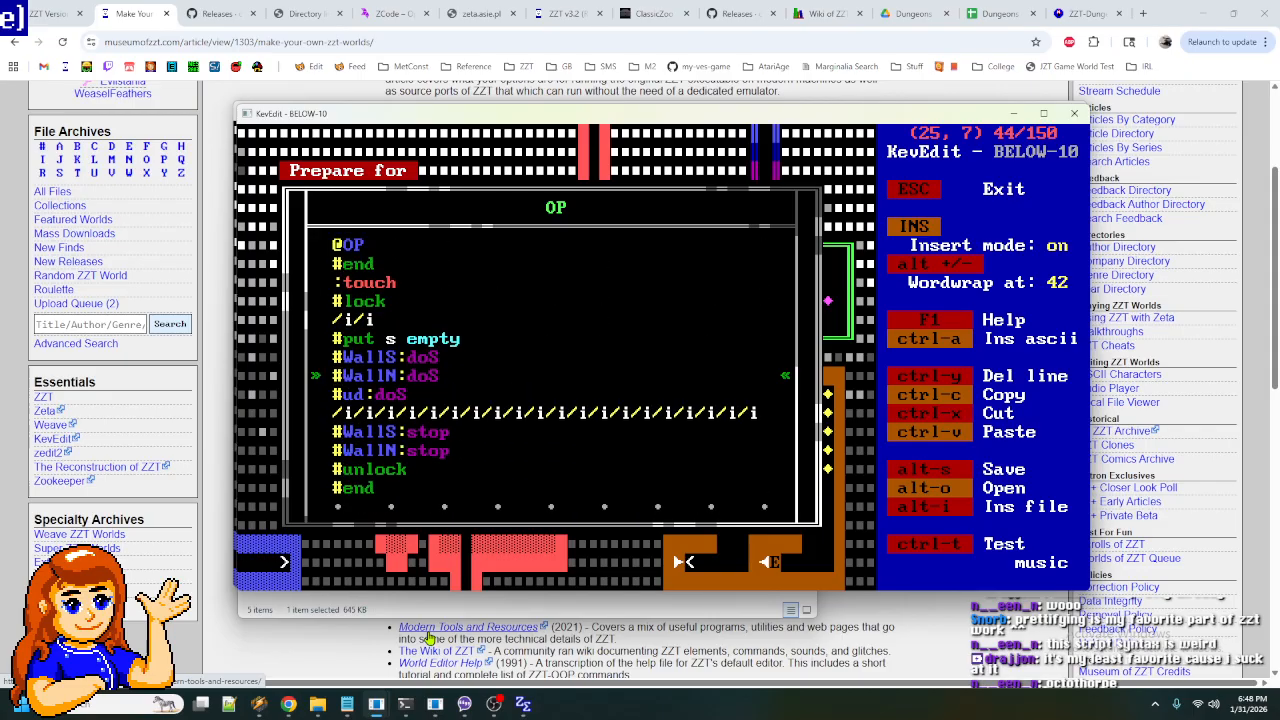
pyautogui.press('Escape')
pyautogui.press('Escape')
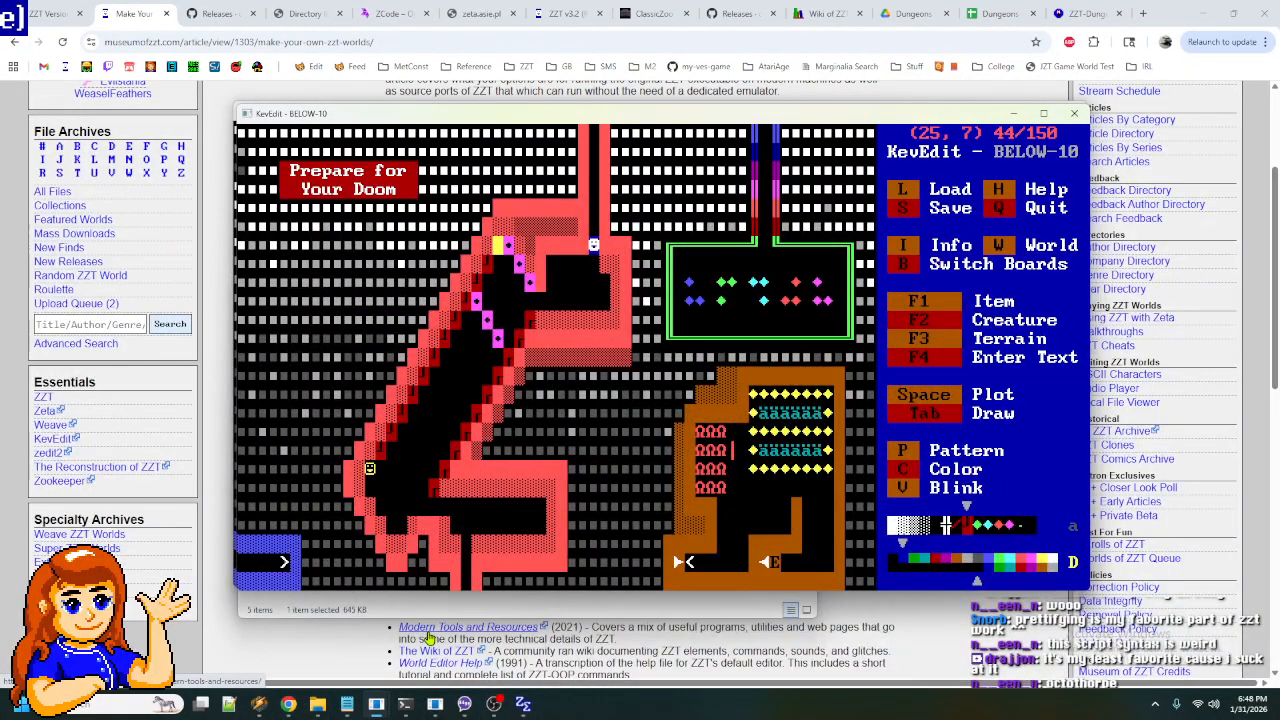
# - Restart the game in ClassicZoo and walk the player west into the elevator car to trigger the upper operator
pyautogui.click(435, 704)
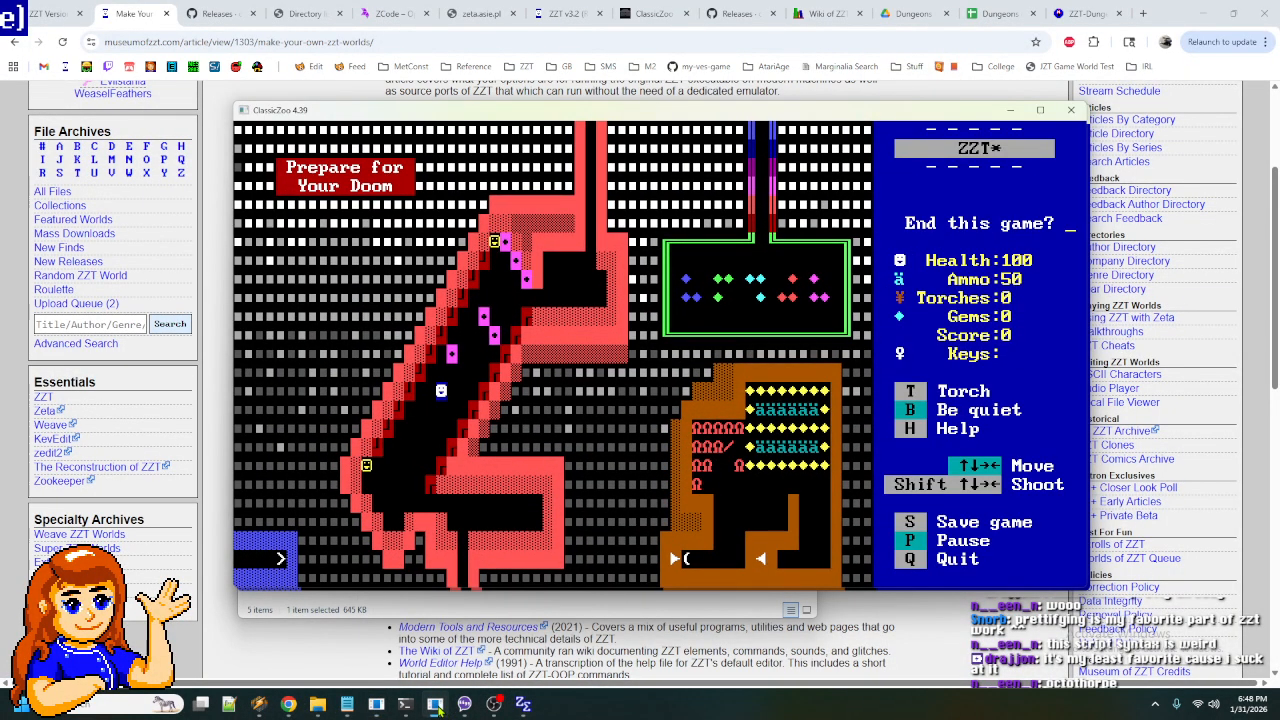
pyautogui.press('y')
pyautogui.press('p')
pyautogui.press('Left')
pyautogui.press('Left')
pyautogui.press('Left')
pyautogui.press('Left')
pyautogui.press('Left')
pyautogui.press('Left')
pyautogui.press('Left')
pyautogui.press('Up')
pyautogui.press('Left')
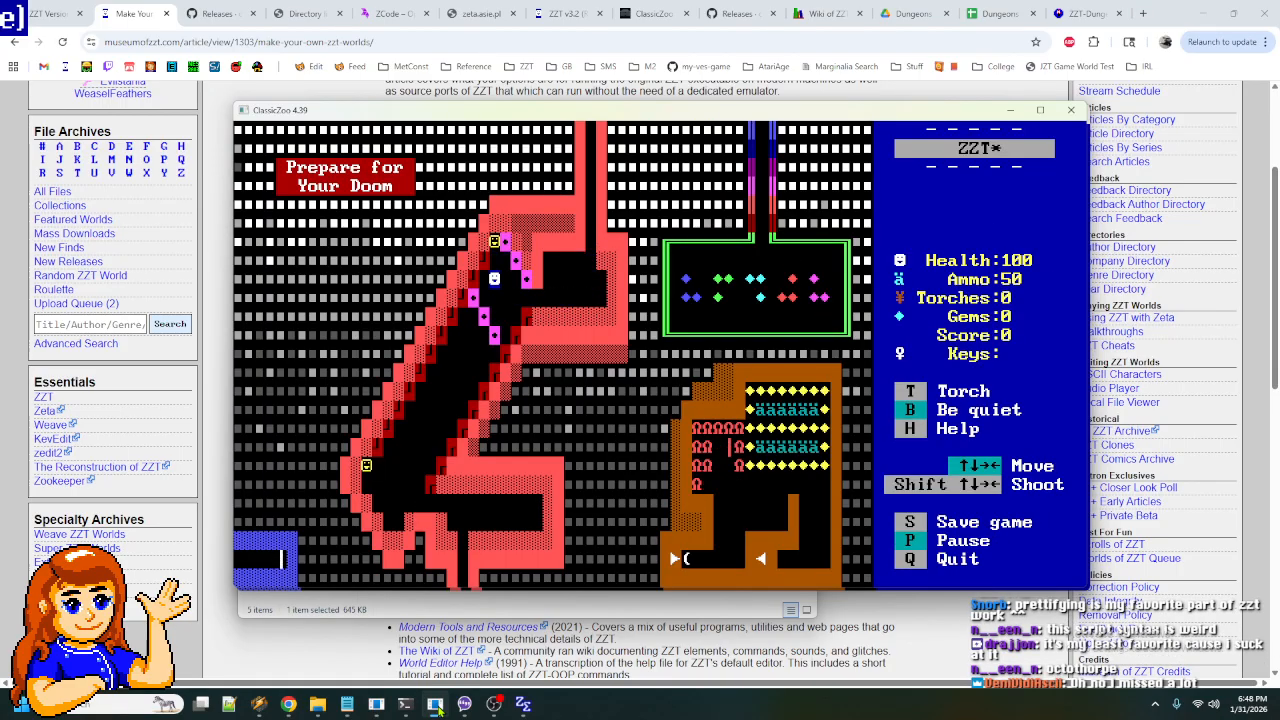
# - Ride the elevator car from the upper operator diagonally down and west to the lower landing
pyautogui.press('Down')
pyautogui.press('Left')
pyautogui.press('Down')
pyautogui.press('Left')
pyautogui.press('Down')
pyautogui.press('Left')
pyautogui.press('Down')
pyautogui.press('Down')
pyautogui.press('Left')
pyautogui.press('Down')
pyautogui.press('Left')
pyautogui.press('Down')
pyautogui.press('Down')
pyautogui.press('Left')
pyautogui.press('Down')
pyautogui.press('Left')
pyautogui.press('Down')
pyautogui.press('Left')
pyautogui.press('Down')
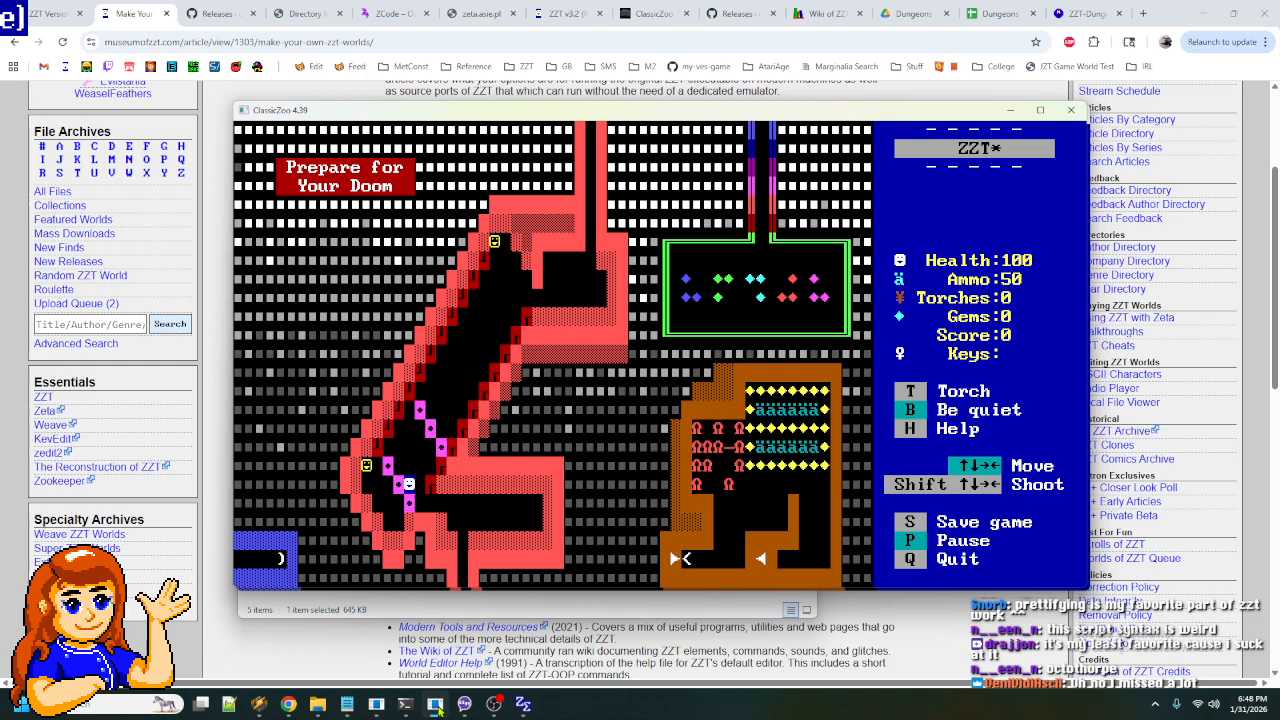
# - Walk the player west to touch the lower operator and follow the car back up the shaft
pyautogui.press('Right')
pyautogui.press('Left')
pyautogui.press('Left')
pyautogui.press('Left')
pyautogui.press('Up')
pyautogui.press('Up')
pyautogui.press('Right')
pyautogui.press('Up')
pyautogui.press('Right')
pyautogui.press('Right')
pyautogui.press('Up')
pyautogui.press('Right')
pyautogui.press('Right')
pyautogui.press('Up')
pyautogui.press('Right')
pyautogui.press('Right')
pyautogui.press('Up')
pyautogui.press('Right')
pyautogui.press('Right')
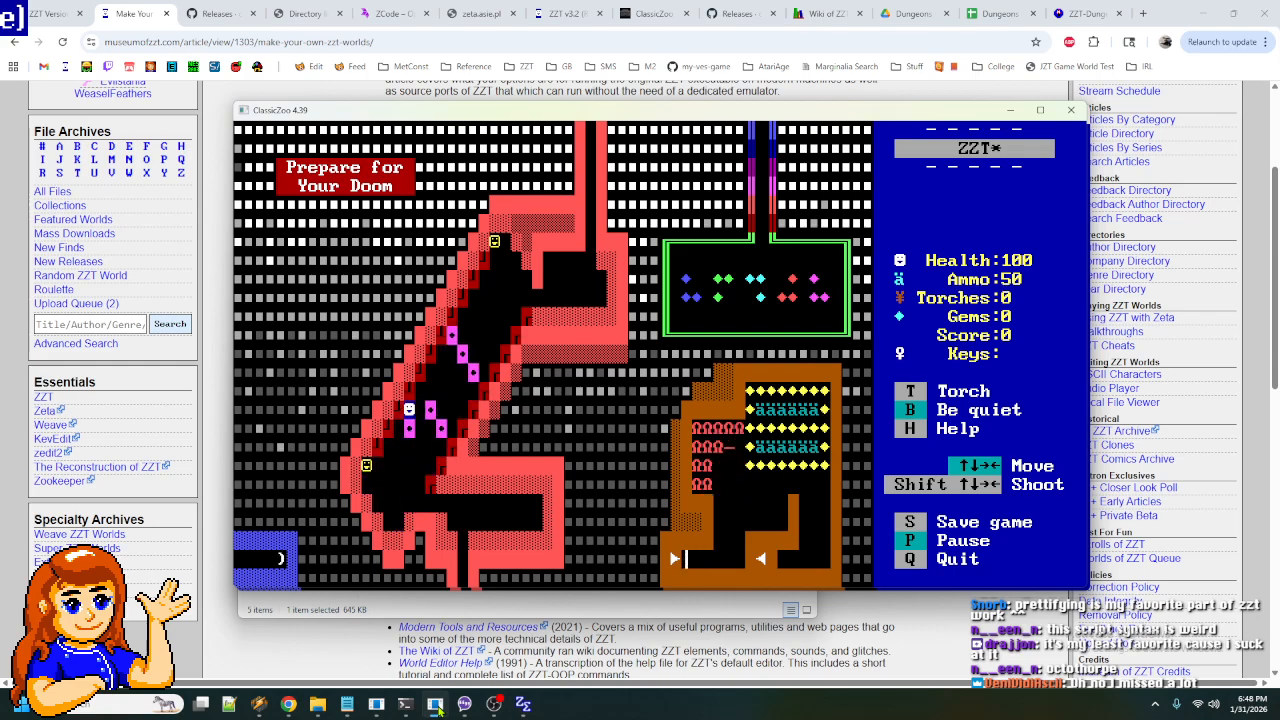
pyautogui.press('Right')
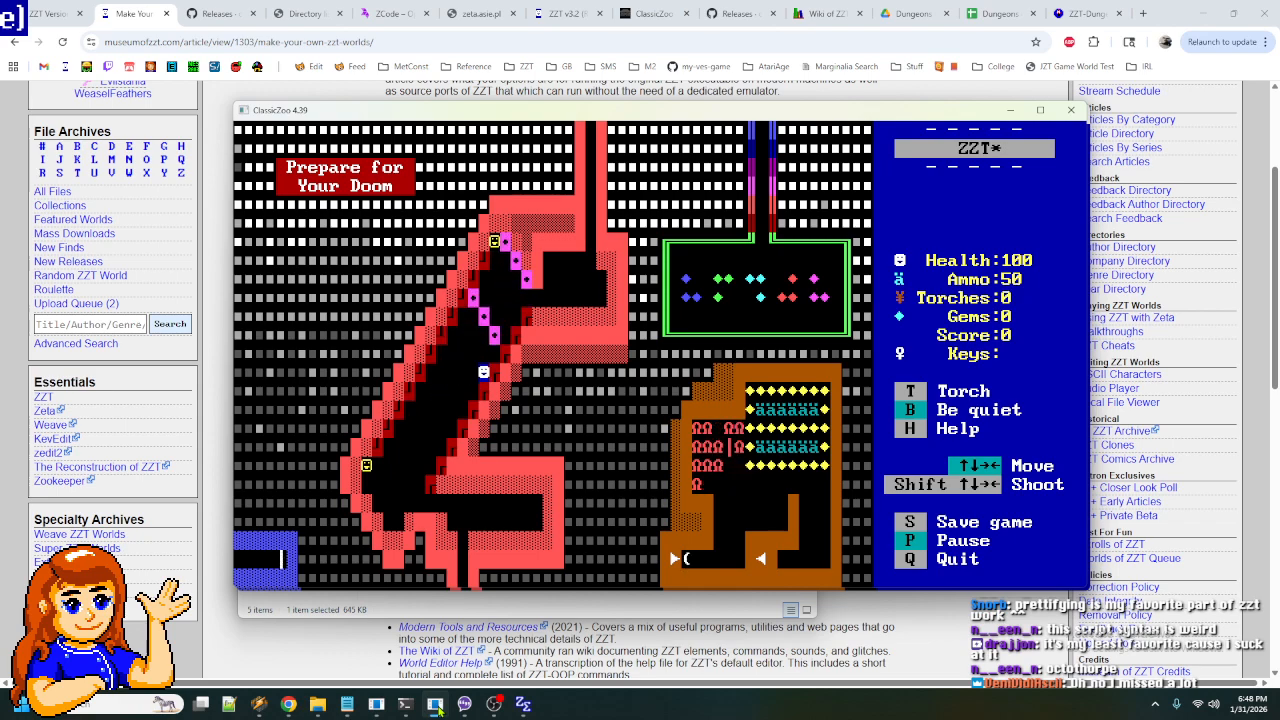
# - Bring the player back inside the car at the top of the shaft for another descent
pyautogui.press('Right')
pyautogui.press('Down')
pyautogui.press('Down')
pyautogui.press('Left')
pyautogui.press('Left')
pyautogui.press('Left')
pyautogui.press('Left')
pyautogui.press('Left')
pyautogui.press('Left')
pyautogui.press('Left')
pyautogui.press('Left')
pyautogui.press('Up')
pyautogui.press('Up')
pyautogui.press('Down')
pyautogui.press('Down')
pyautogui.press('Down')
pyautogui.press('Down')
pyautogui.press('Down')
pyautogui.press('Down')
pyautogui.press('Down')
pyautogui.press('Down')
pyautogui.press('Down')
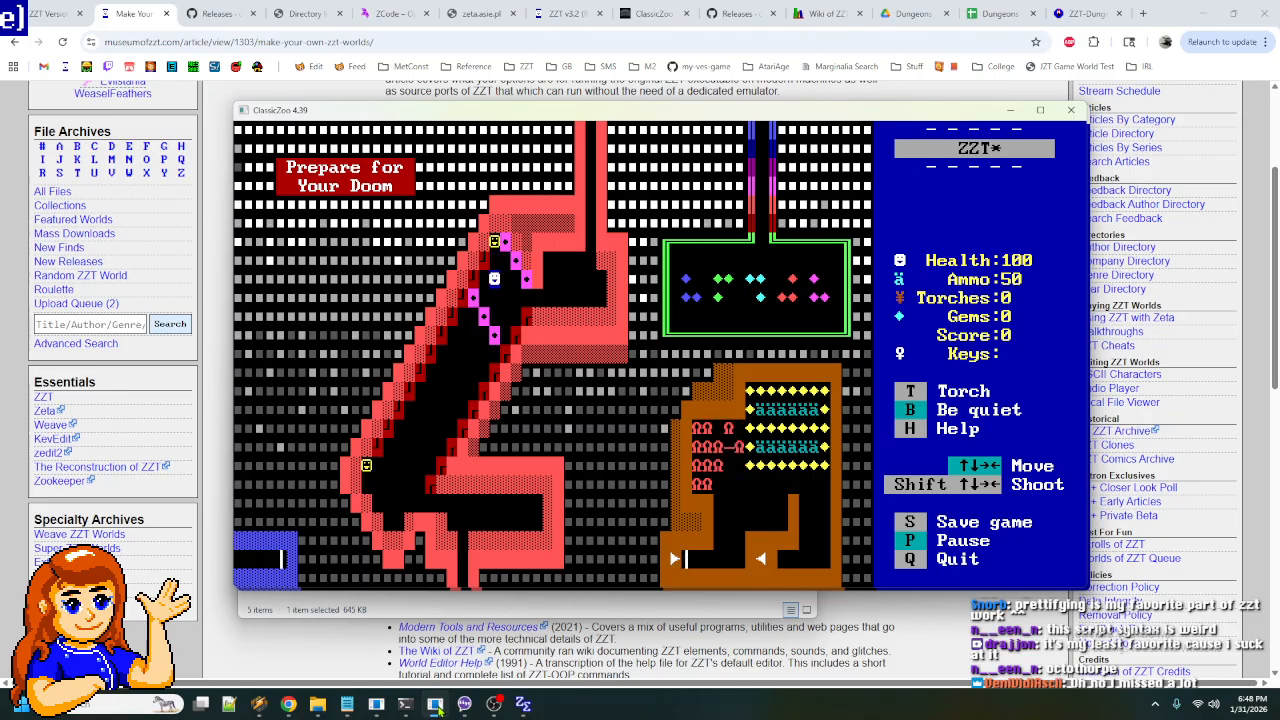
# - Trigger the upper operator again and follow the car down the shaft to the lower operator
pyautogui.press('Left')
pyautogui.press('Left')
pyautogui.press('Left')
pyautogui.press('Left')
pyautogui.press('Left')
pyautogui.press('Left')
pyautogui.press('Down')
pyautogui.press('Left')
pyautogui.press('Left')
pyautogui.press('Left')
pyautogui.press('Left')
pyautogui.press('Left')
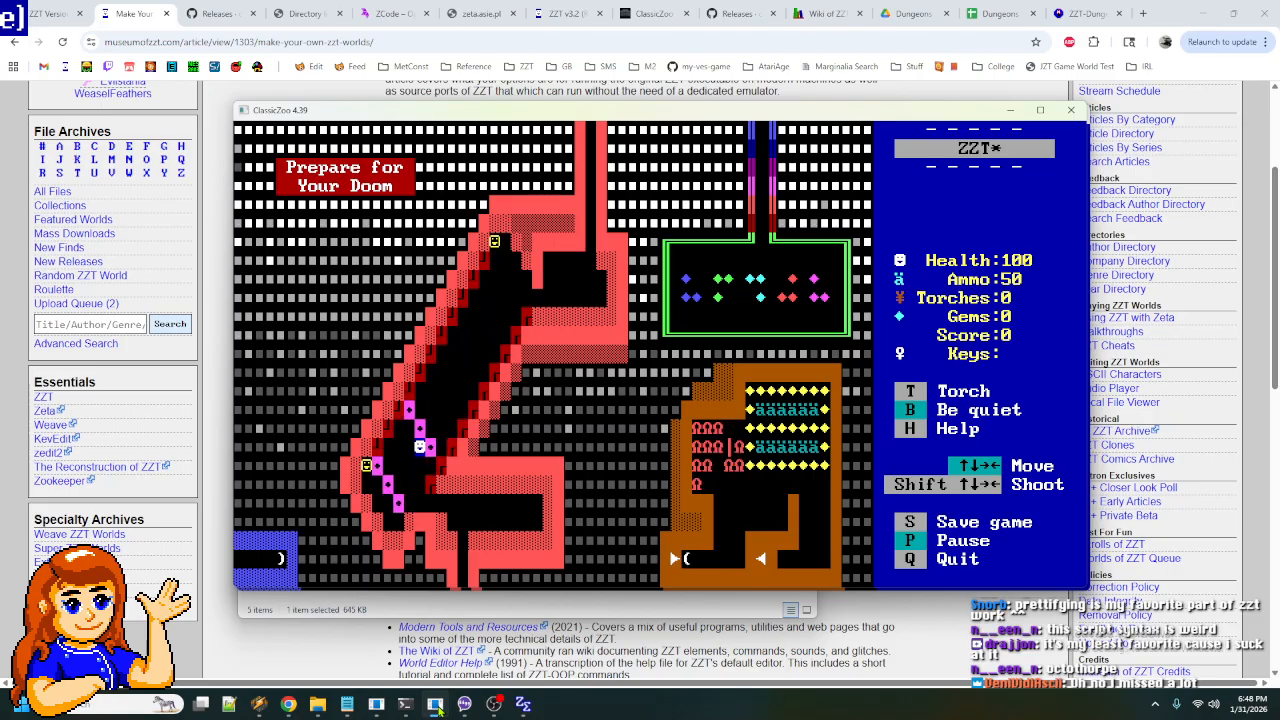
# - Follow the car up and east from the lower landing once more, and request to end the game
pyautogui.press('Down')
pyautogui.press('Up')
pyautogui.press('Right')
pyautogui.press('Right')
pyautogui.press('Right')
pyautogui.press('Right')
pyautogui.press('Right')
pyautogui.press('Up')
pyautogui.press('Right')
pyautogui.press('Up')
pyautogui.press('Right')
pyautogui.press('Up')
pyautogui.press('Right')
pyautogui.press('Up')
pyautogui.press('q')
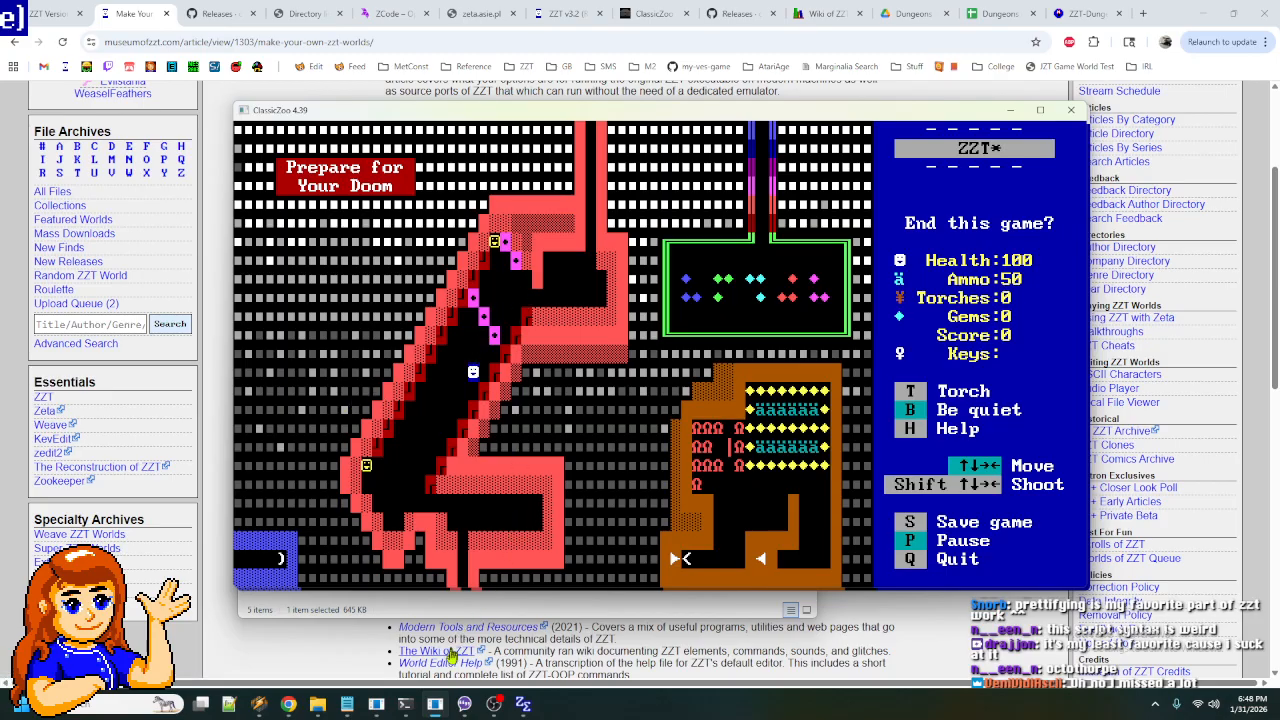
# - Switch to KevEdit and check the doS routine of the WallN object just southwest of the upper operator
pyautogui.moveTo(378, 704)
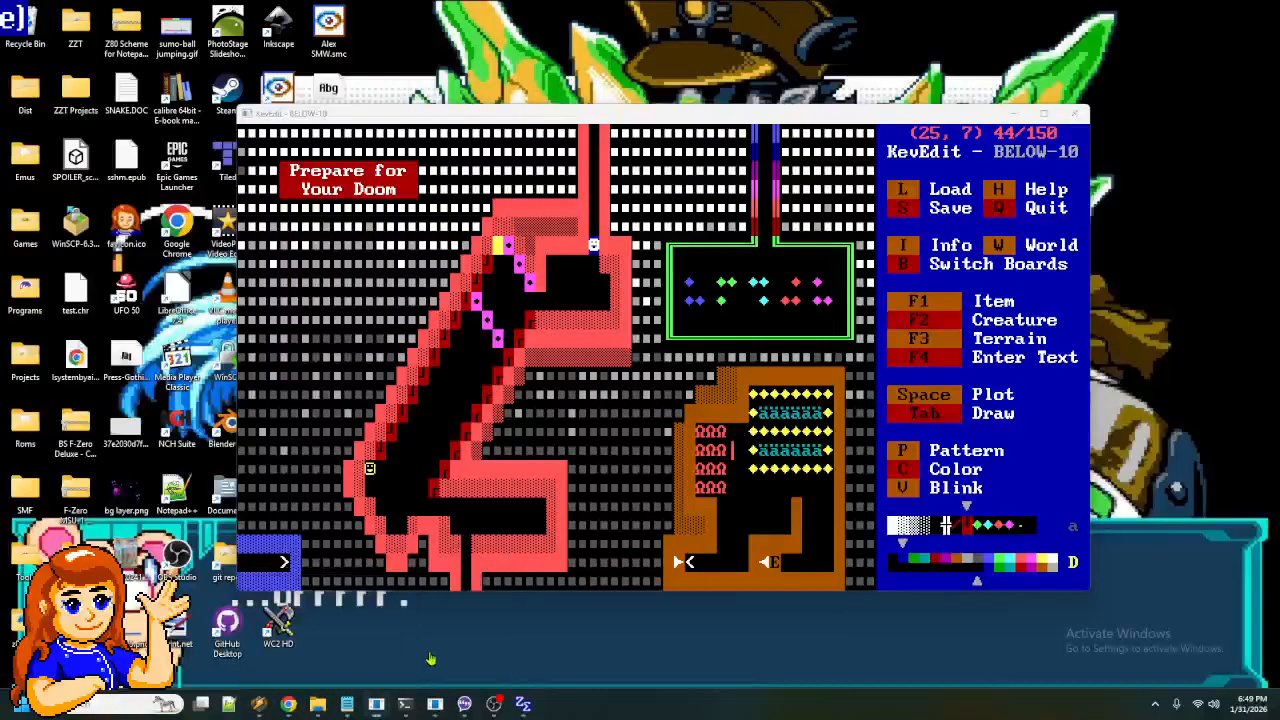
pyautogui.click(445, 632)
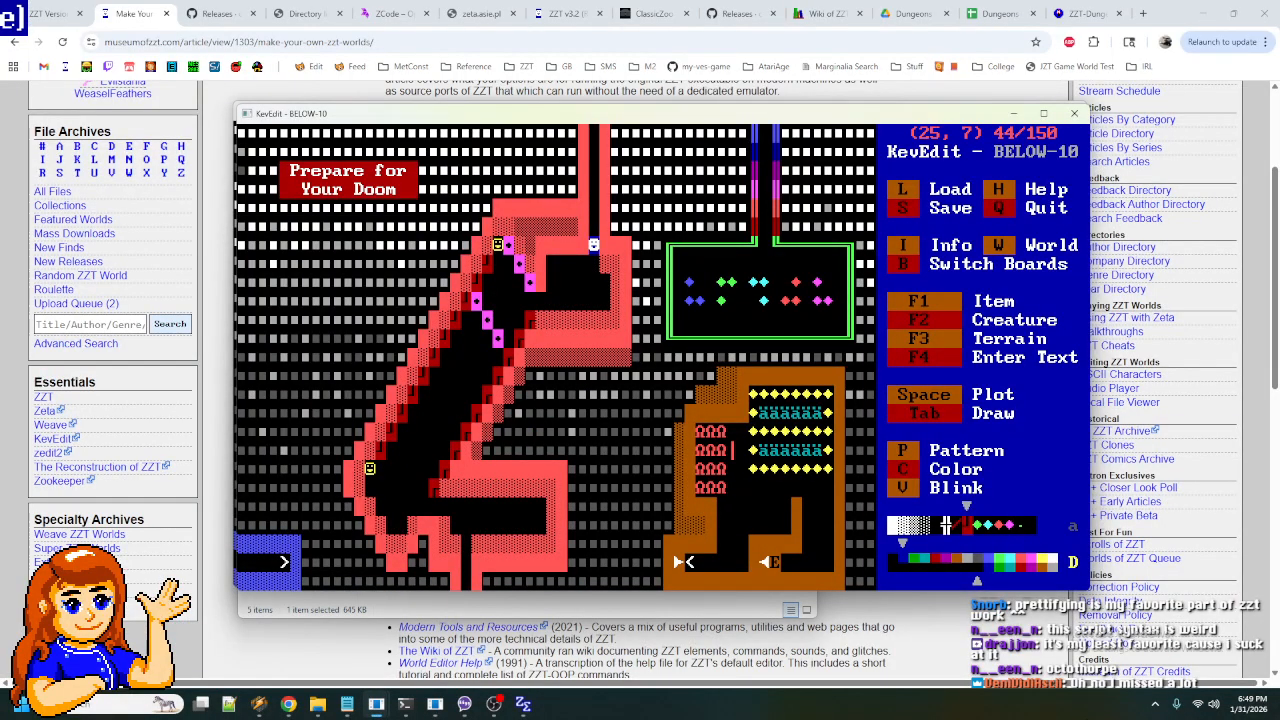
pyautogui.press('Left')
pyautogui.press('Down')
pyautogui.press('Return')
pyautogui.press('Down')
pyautogui.press('Down')
pyautogui.press('Down')
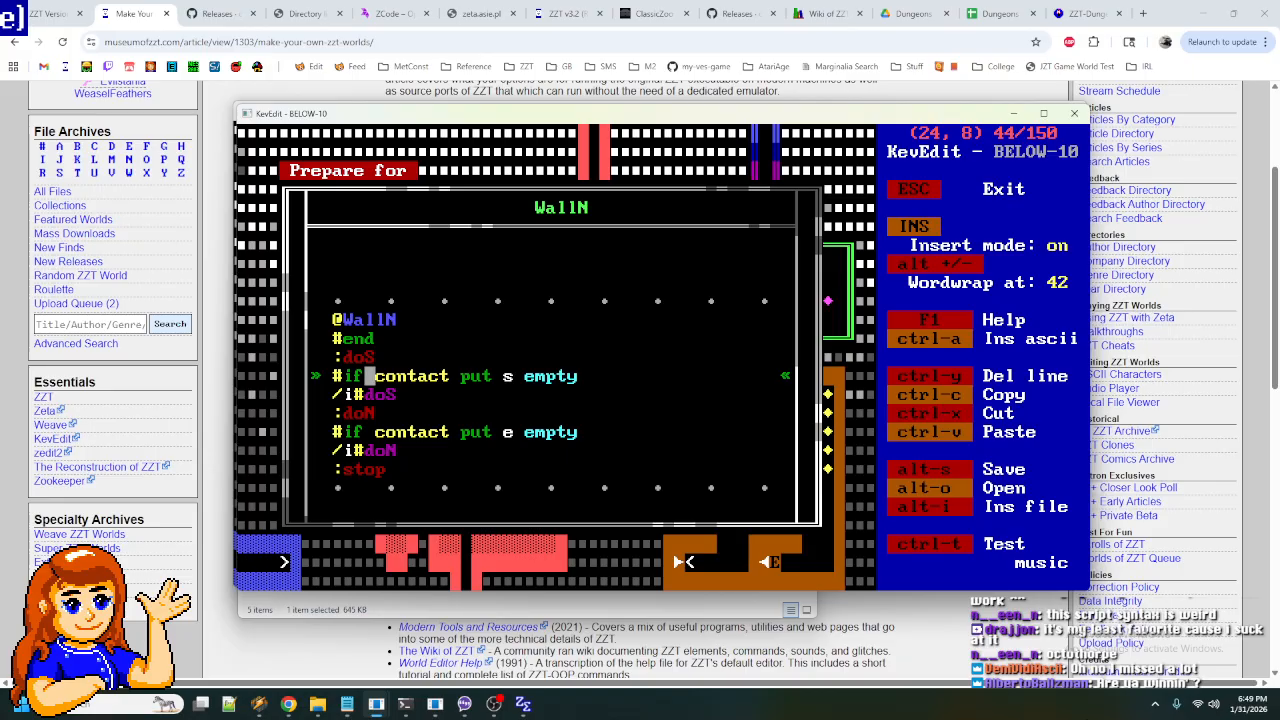
pyautogui.press('Escape')
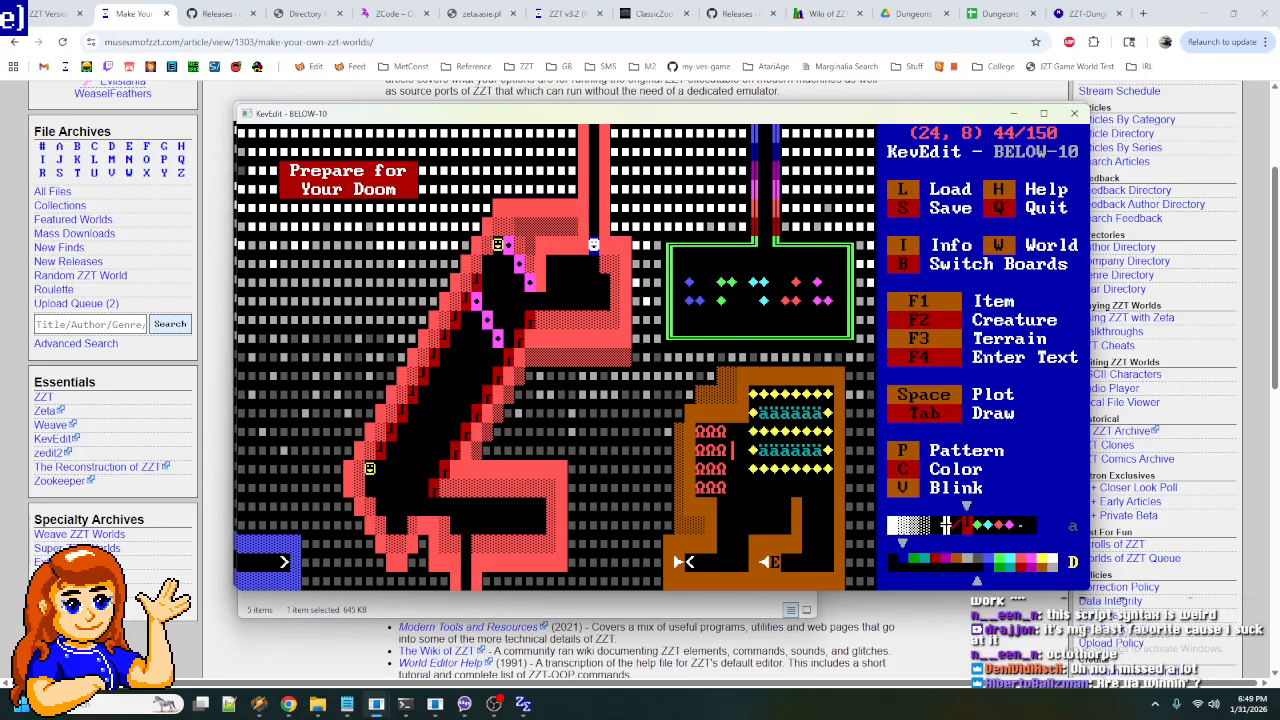
# - Trace the car's interior from the upper operator to its east opening, and review WallN's doS and doN routines at (24, 8)
pyautogui.press('Up')
pyautogui.press('Right')
pyautogui.press('Down')
pyautogui.press('Down')
pyautogui.press('Right')
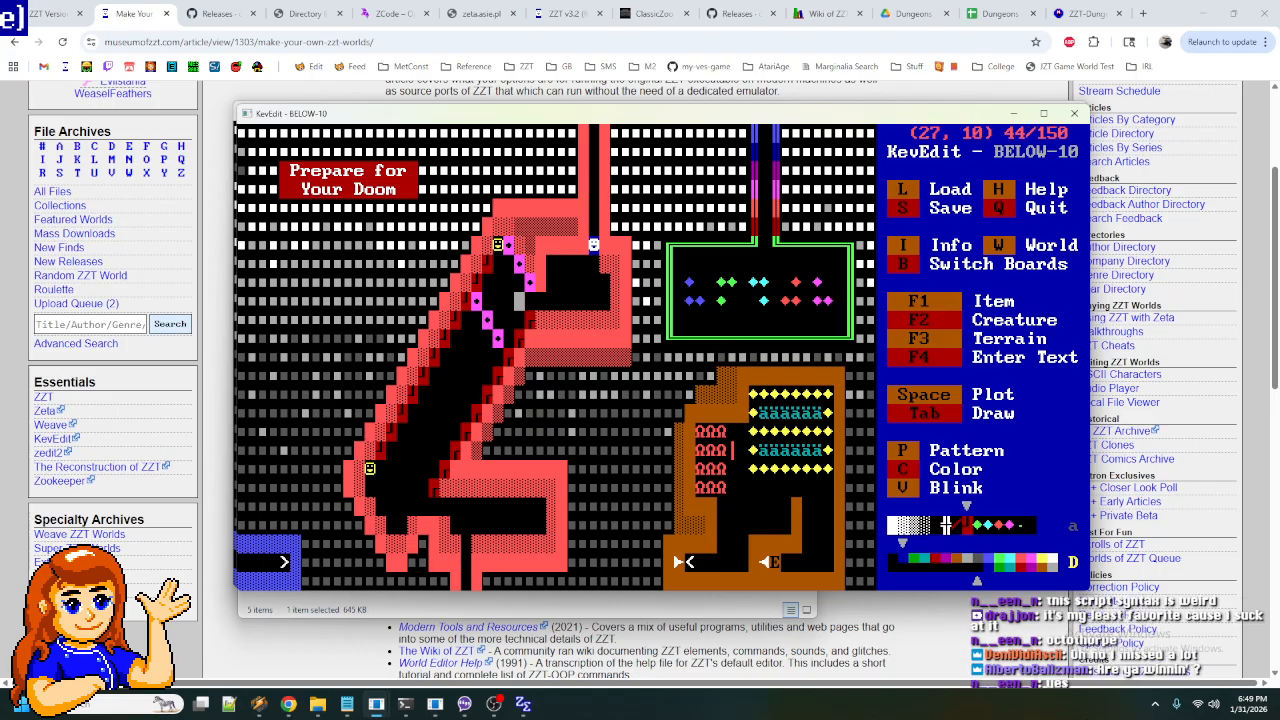
pyautogui.press('Left')
pyautogui.press('Left')
pyautogui.press('Left')
pyautogui.press('Up')
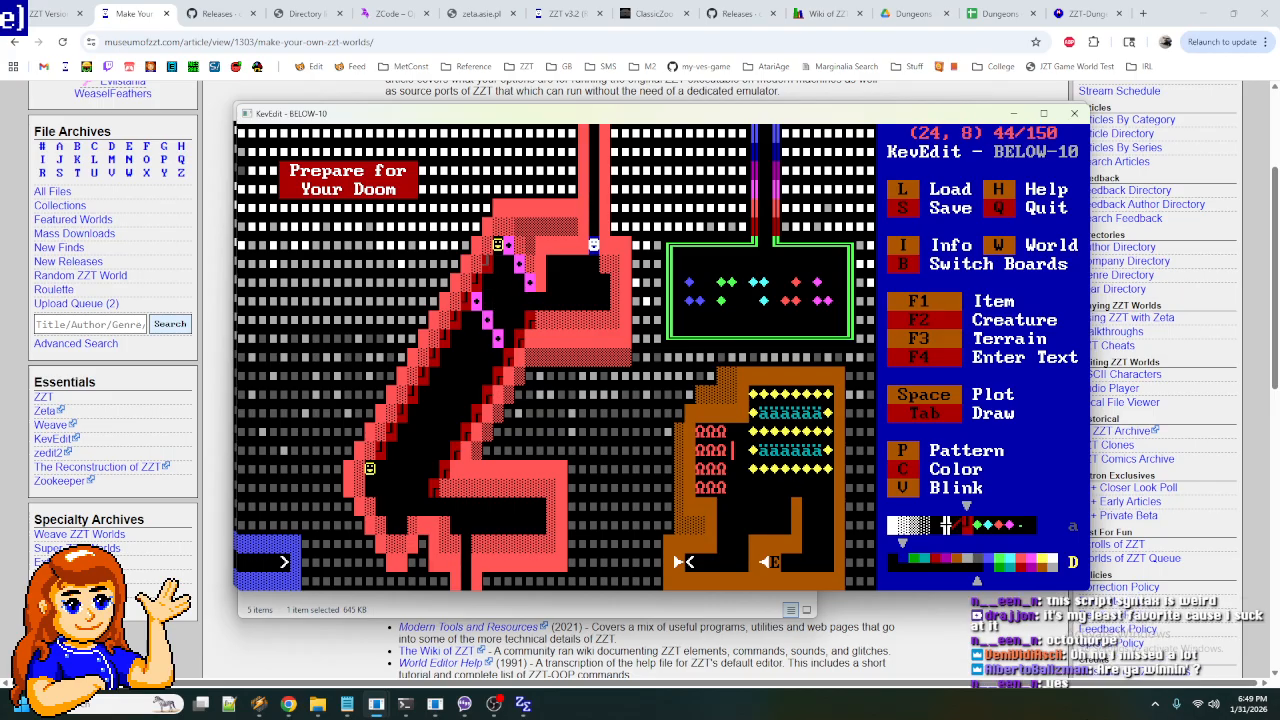
pyautogui.press('Return')
pyautogui.press('Down')
pyautogui.press('Down')
pyautogui.press('Down')
pyautogui.press('Down')
pyautogui.press('Down')
pyautogui.press('Down')
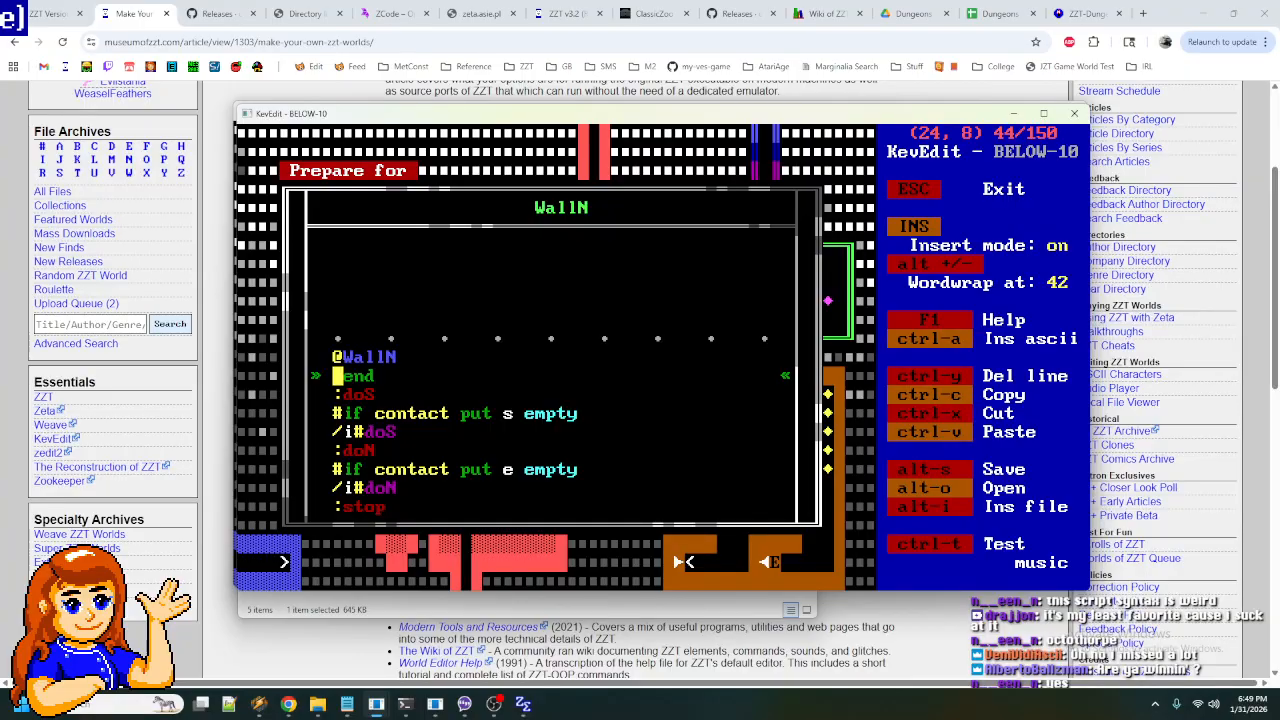
pyautogui.press('Up')
pyautogui.press('Up')
pyautogui.press('Up')
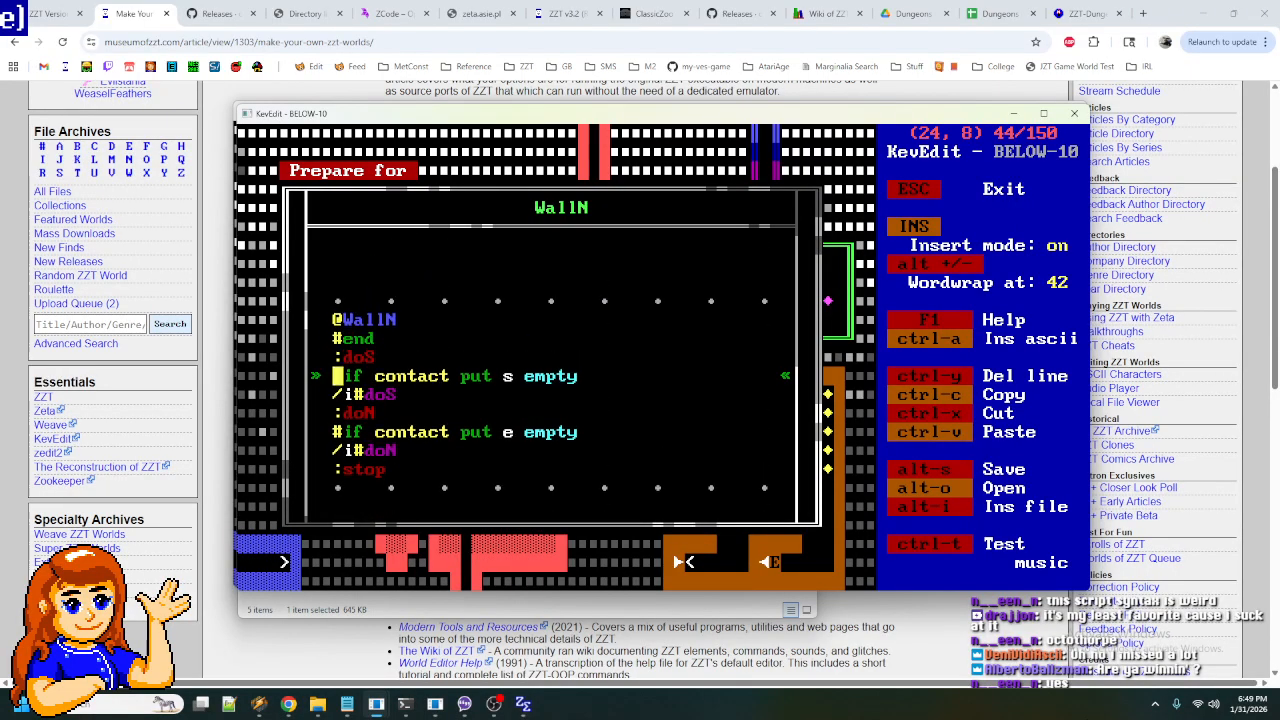
pyautogui.press('Escape')
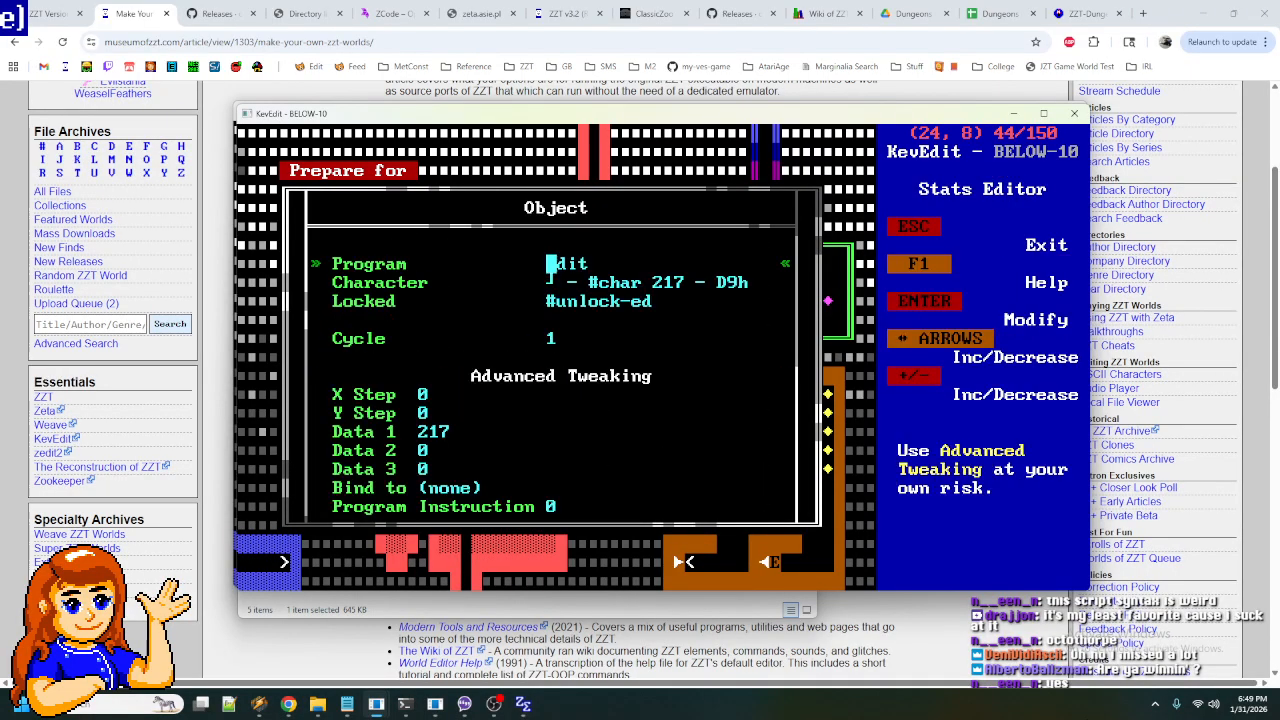
# - Examine the wall tile at (28, 11) east of the car, and recheck the WallN object at (24, 8)
pyautogui.press('Escape')
pyautogui.press('Down')
pyautogui.press('Right')
pyautogui.press('Down')
pyautogui.press('Right')
pyautogui.press('Right')
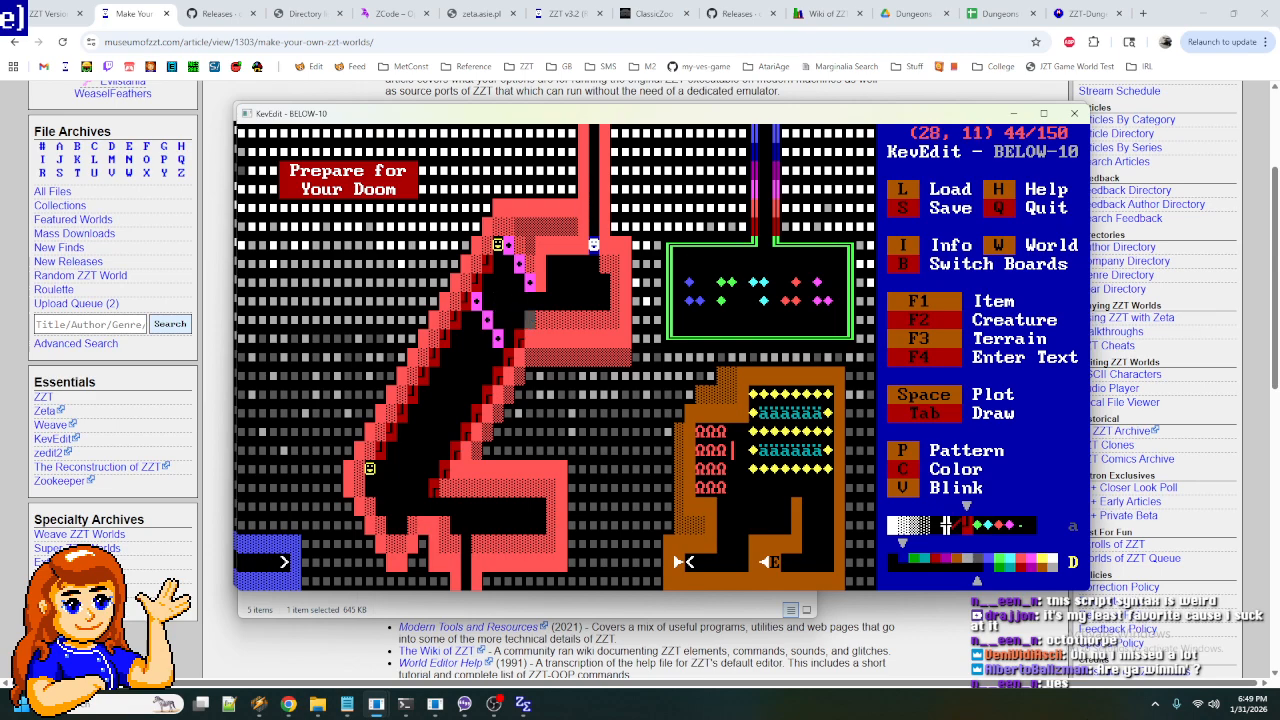
pyautogui.press('Left')
pyautogui.press('Left')
pyautogui.press('Left')
pyautogui.press('Left')
pyautogui.press('Up')
pyautogui.press('Up')
pyautogui.press('Up')
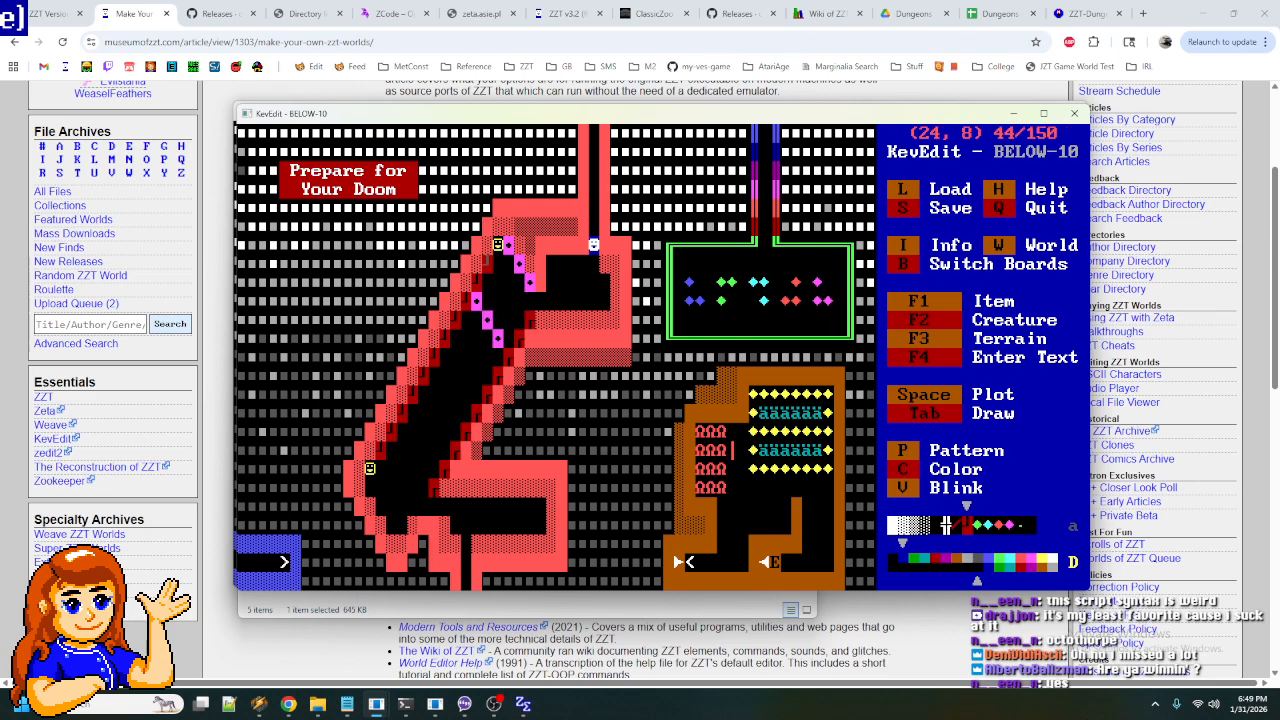
pyautogui.press('Return')
pyautogui.press('Return')
pyautogui.press('Escape')
pyautogui.press('Escape')
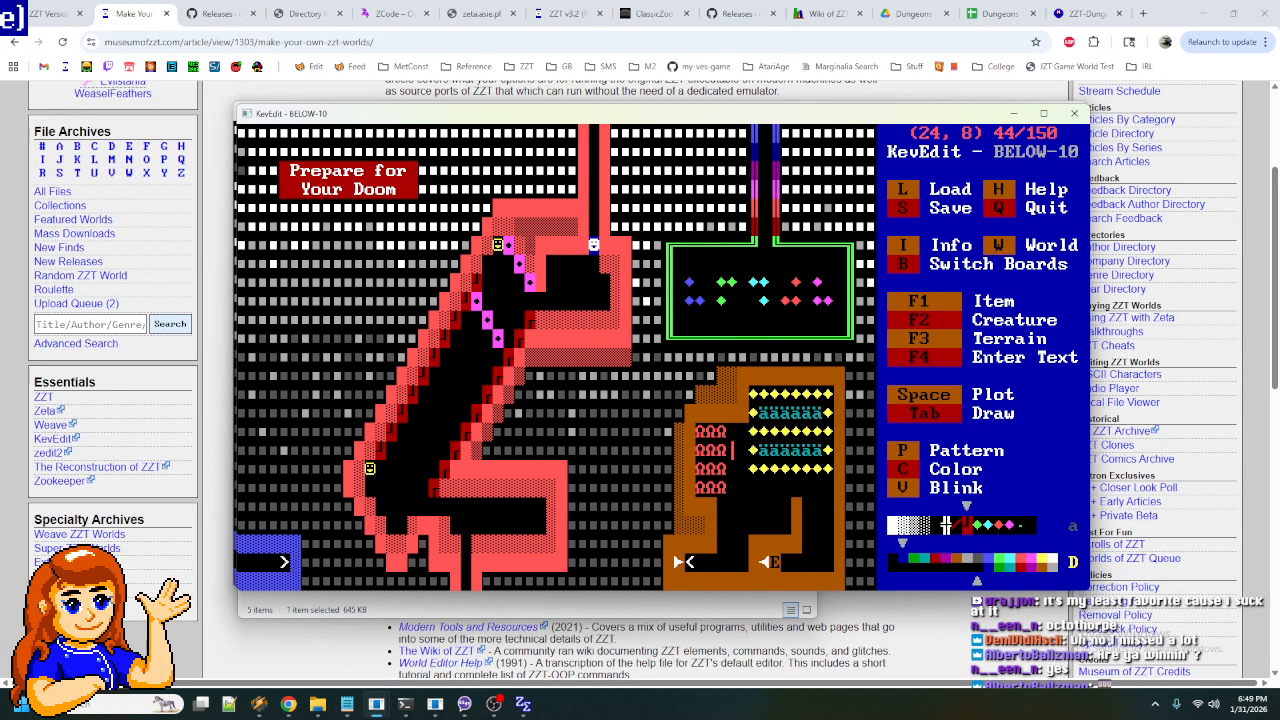
# - Examine the tiles around the upper operator at (25, 7) and just below it at (25, 8)
pyautogui.press('Right')
pyautogui.press('Up')
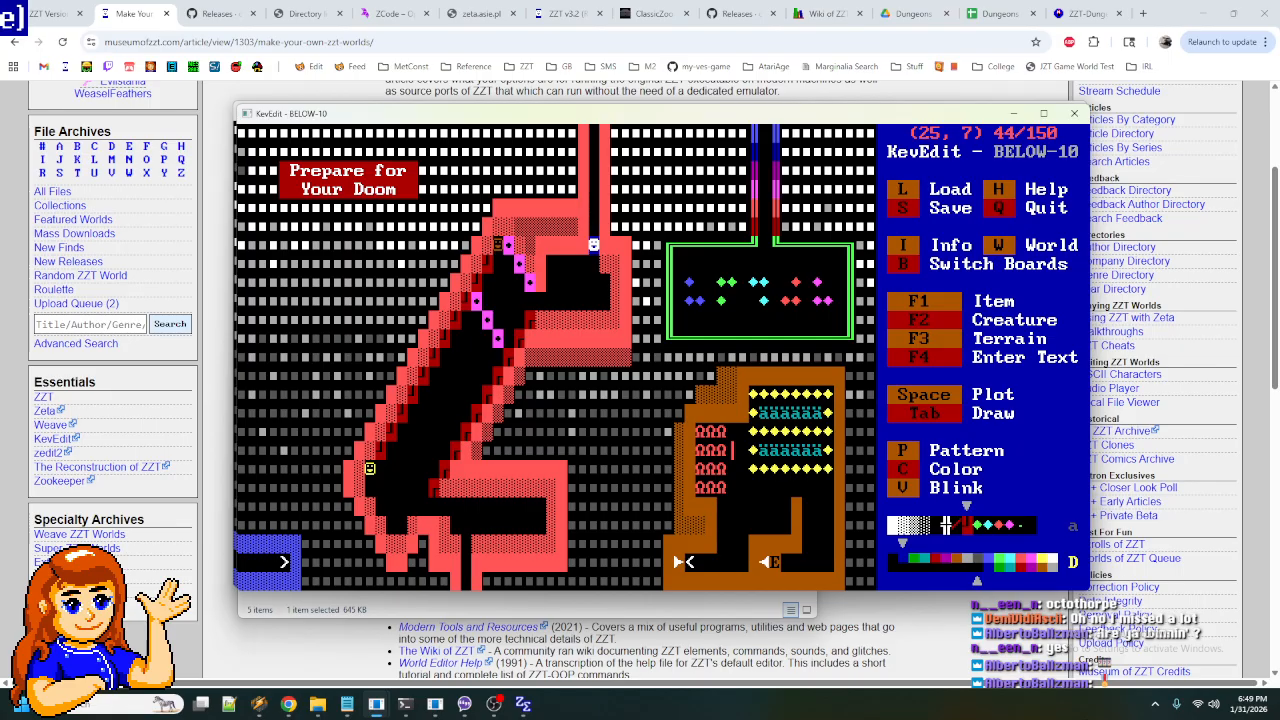
pyautogui.press('Down')
pyautogui.press('Down')
pyautogui.press('Down')
pyautogui.press('Down')
pyautogui.press('Down')
pyautogui.press('Down')
pyautogui.press('Down')
pyautogui.press('Down')
pyautogui.press('Down')
pyautogui.press('Down')
pyautogui.press('Down')
pyautogui.press('Down')
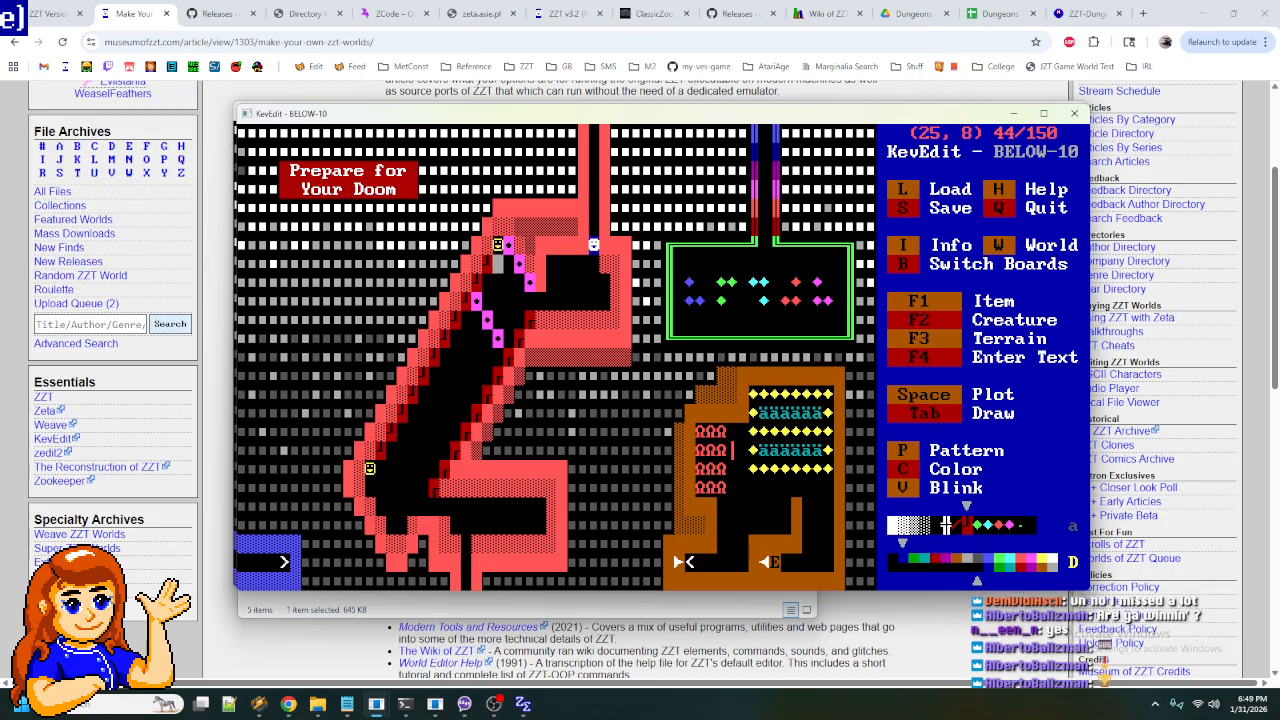
# - Review the doS and doN routines of the WallS object at (28, 11)
pyautogui.press('Left')
pyautogui.press('Up')
pyautogui.press('Up')
pyautogui.press('Up')
pyautogui.press('Up')
pyautogui.press('Up')
pyautogui.press('Up')
pyautogui.press('Up')
pyautogui.press('Up')
pyautogui.press('Right')
pyautogui.press('Right')
pyautogui.press('Right')
pyautogui.press('Right')
pyautogui.press('Return')
pyautogui.press('Down')
pyautogui.press('Down')
pyautogui.press('Down')
pyautogui.press('Down')
pyautogui.press('Down')
pyautogui.press('Down')
pyautogui.press('Down')
pyautogui.press('Down')
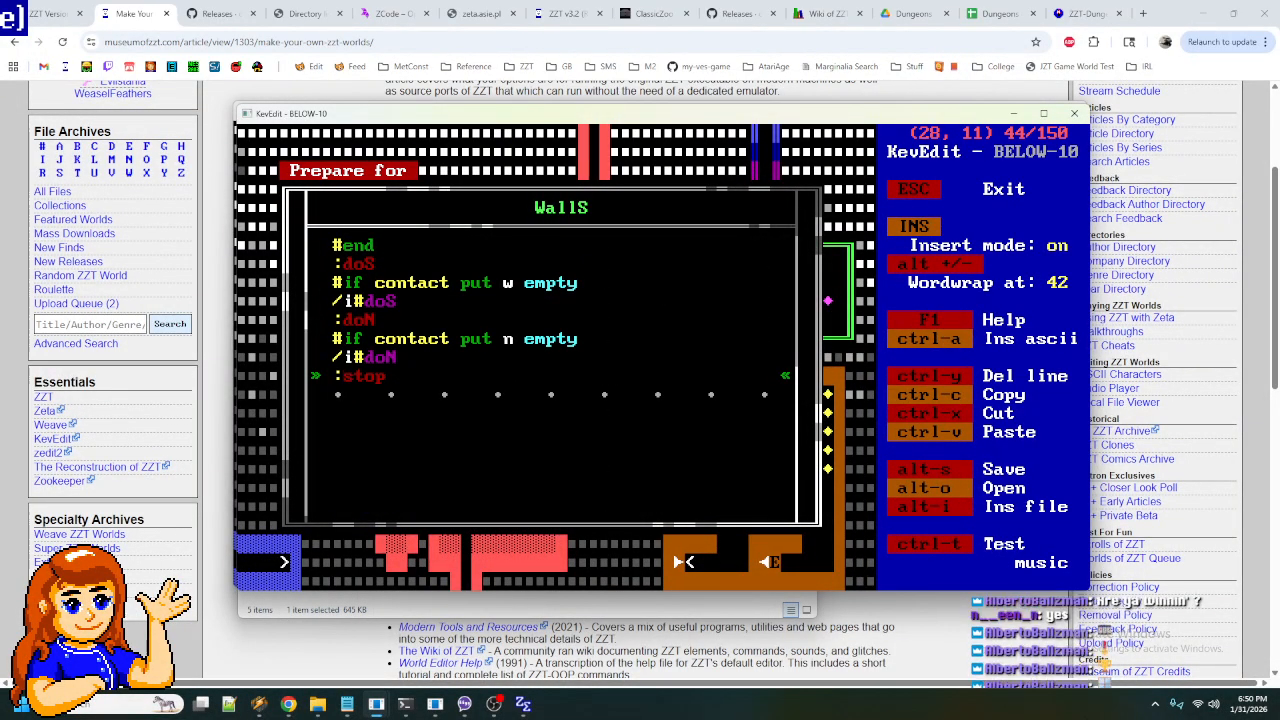
pyautogui.press('Up')
pyautogui.press('Up')
pyautogui.press('Up')
pyautogui.press('Up')
pyautogui.press('Up')
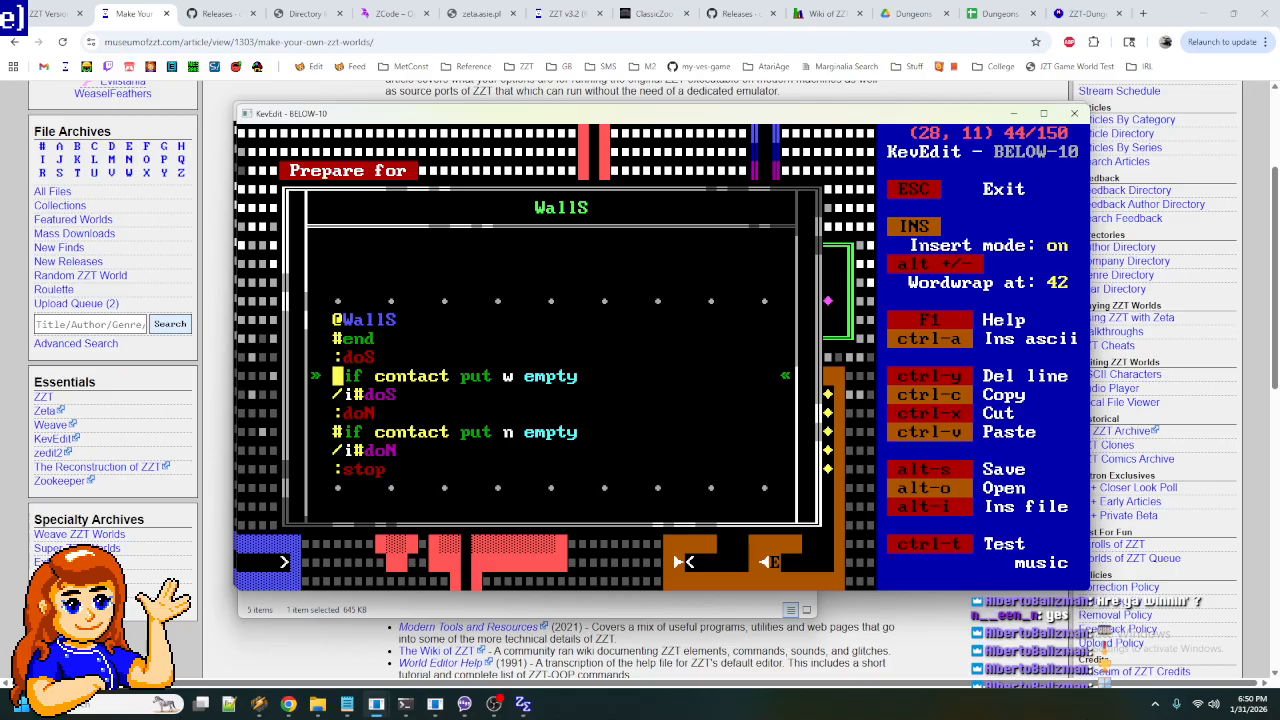
pyautogui.press('Up')
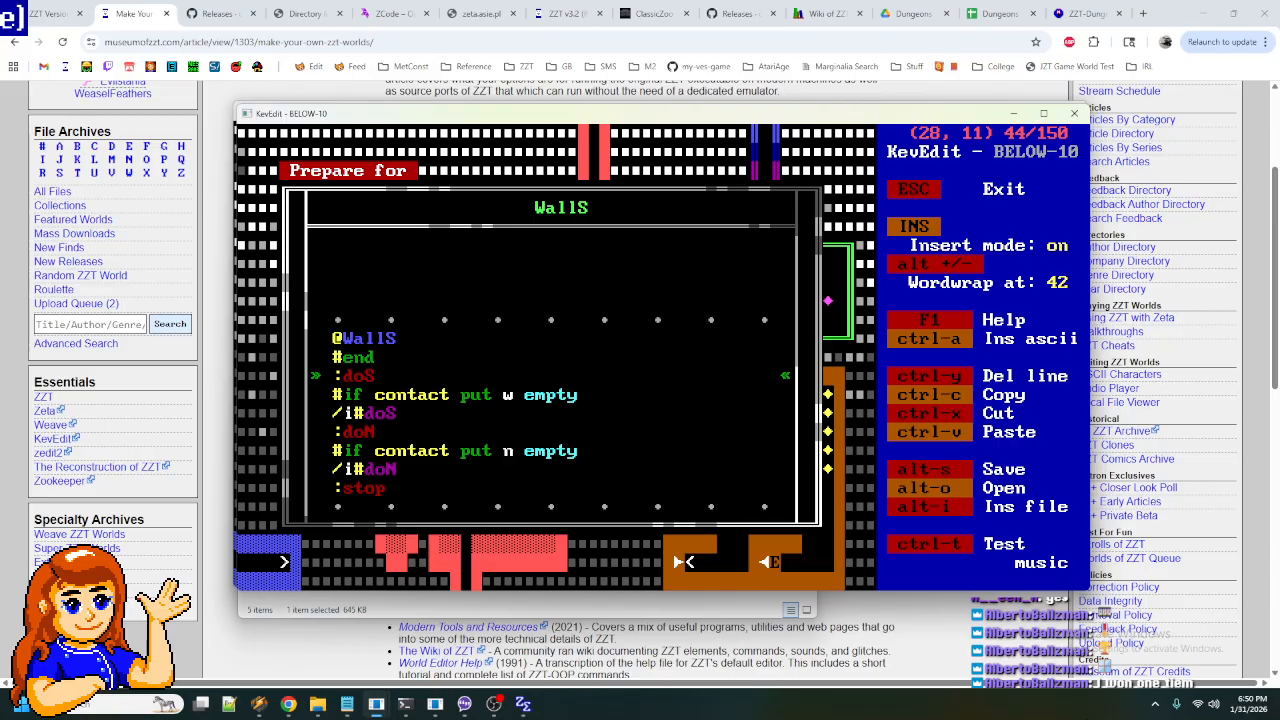
pyautogui.press('Escape')
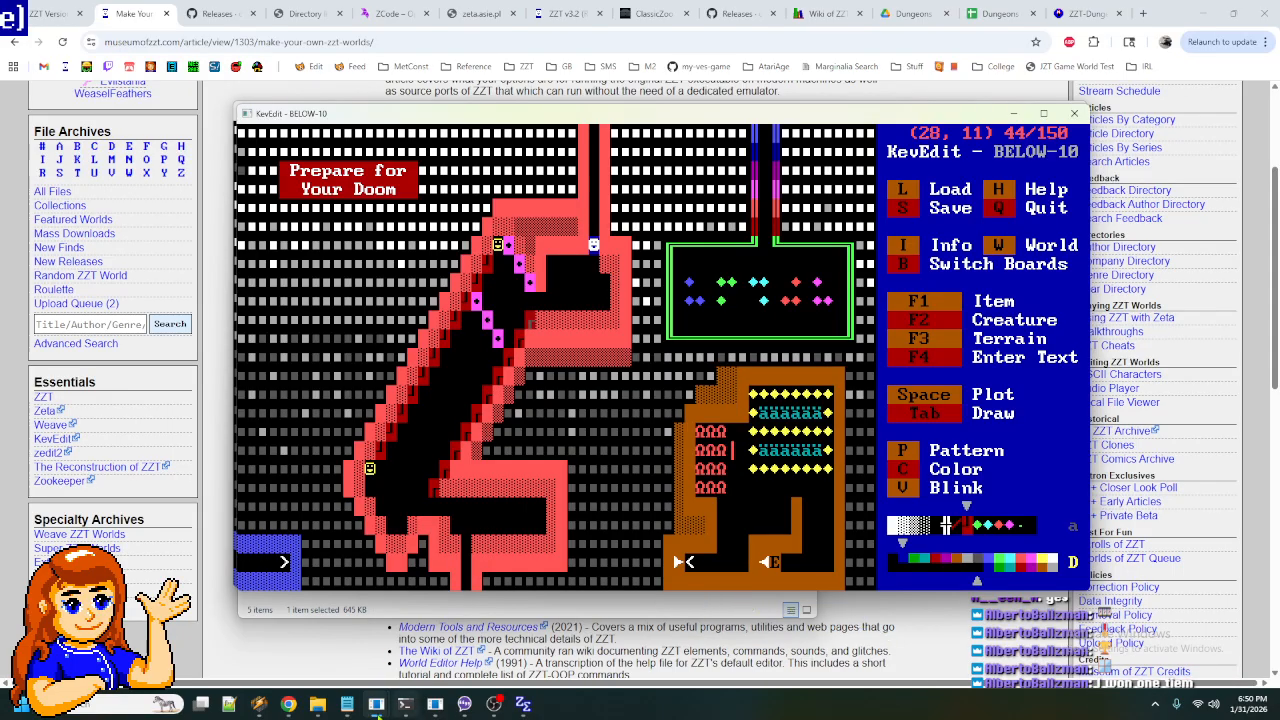
# - Switch to ClassicZoo, end the running game and start a new one
pyautogui.moveTo(462, 703)
pyautogui.click(437, 654)
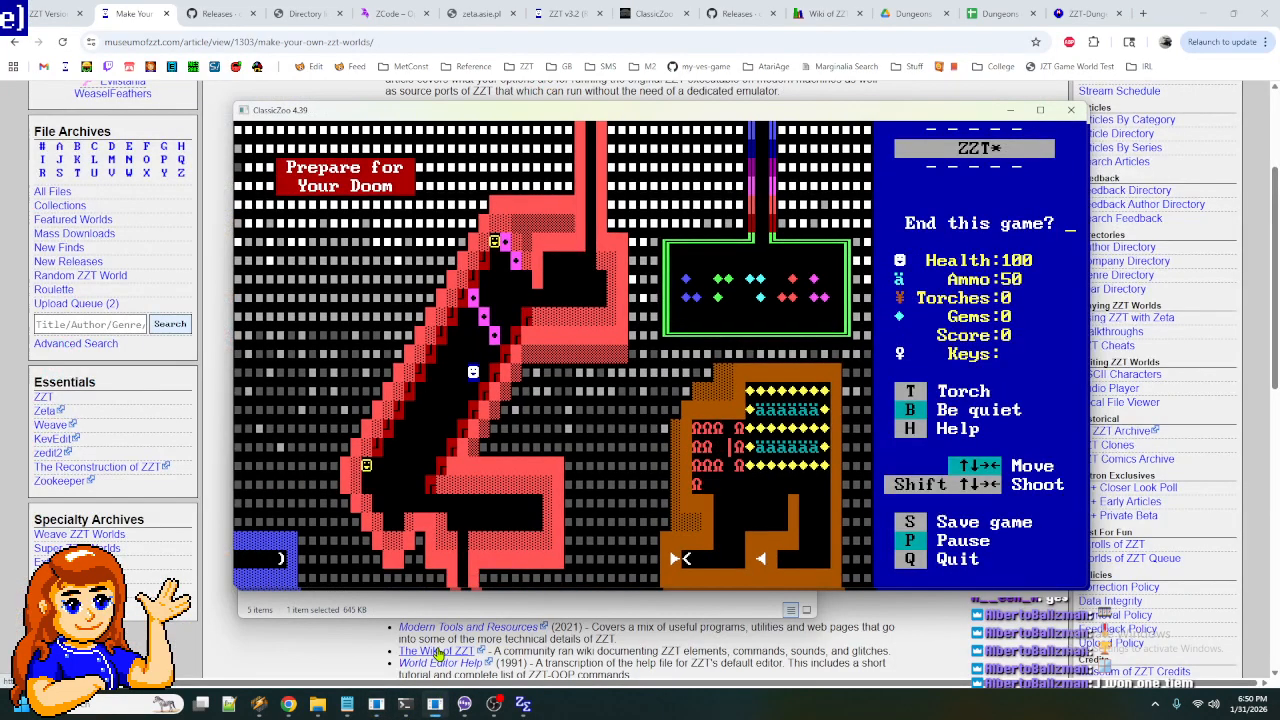
pyautogui.press('y')
pyautogui.press('p')
# - Walk the player down from the upper entrance and west along the passage into the elevator car
pyautogui.press('Down')
pyautogui.press('Down')
pyautogui.press('Down')
pyautogui.press('Left')
pyautogui.press('Left')
pyautogui.press('Left')
pyautogui.press('Left')
pyautogui.press('Left')
pyautogui.press('Left')
pyautogui.press('Left')
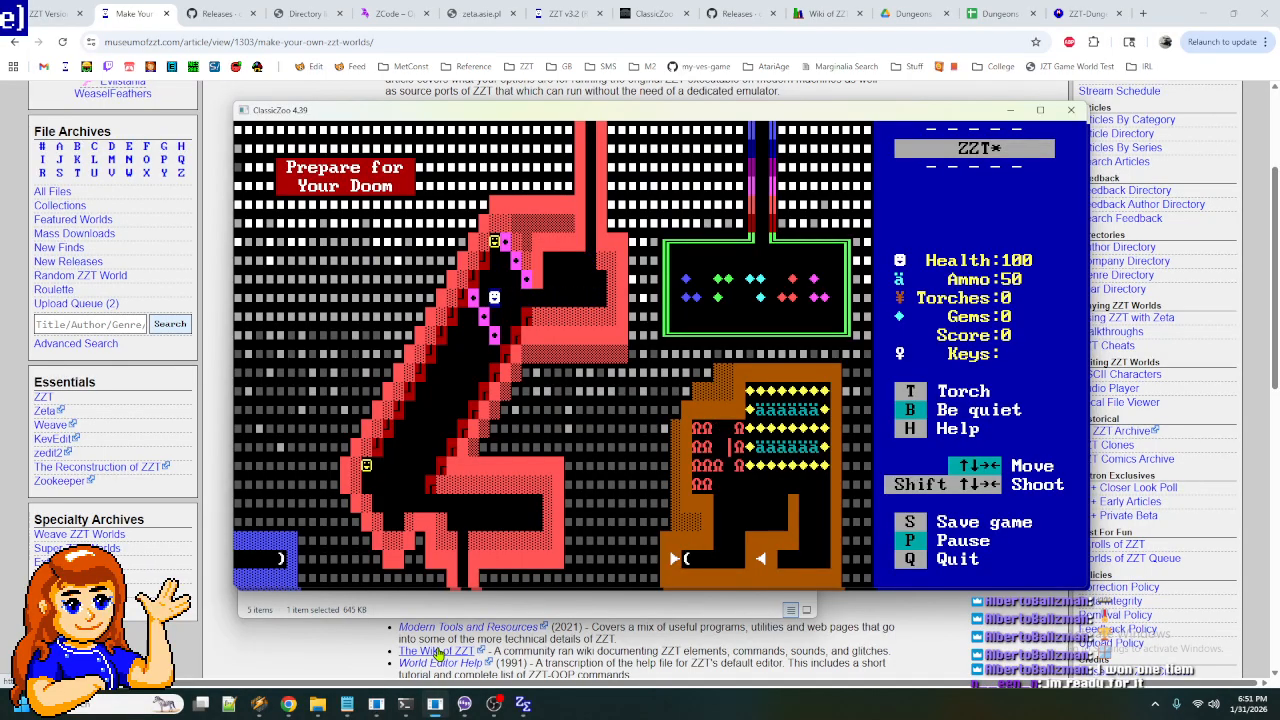
# - Ride the car diagonally down and west to the lower operator, keeping the player moving inside it
pyautogui.press('Down')
pyautogui.press('Left')
pyautogui.press('Down')
pyautogui.press('Left')
pyautogui.press('Down')
pyautogui.press('Left')
pyautogui.press('Down')
pyautogui.press('Left')
pyautogui.press('Down')
pyautogui.press('Left')
pyautogui.press('Down')
pyautogui.press('Left')
pyautogui.press('Down')
pyautogui.press('Left')
pyautogui.press('Down')
pyautogui.press('Left')
pyautogui.press('Left')
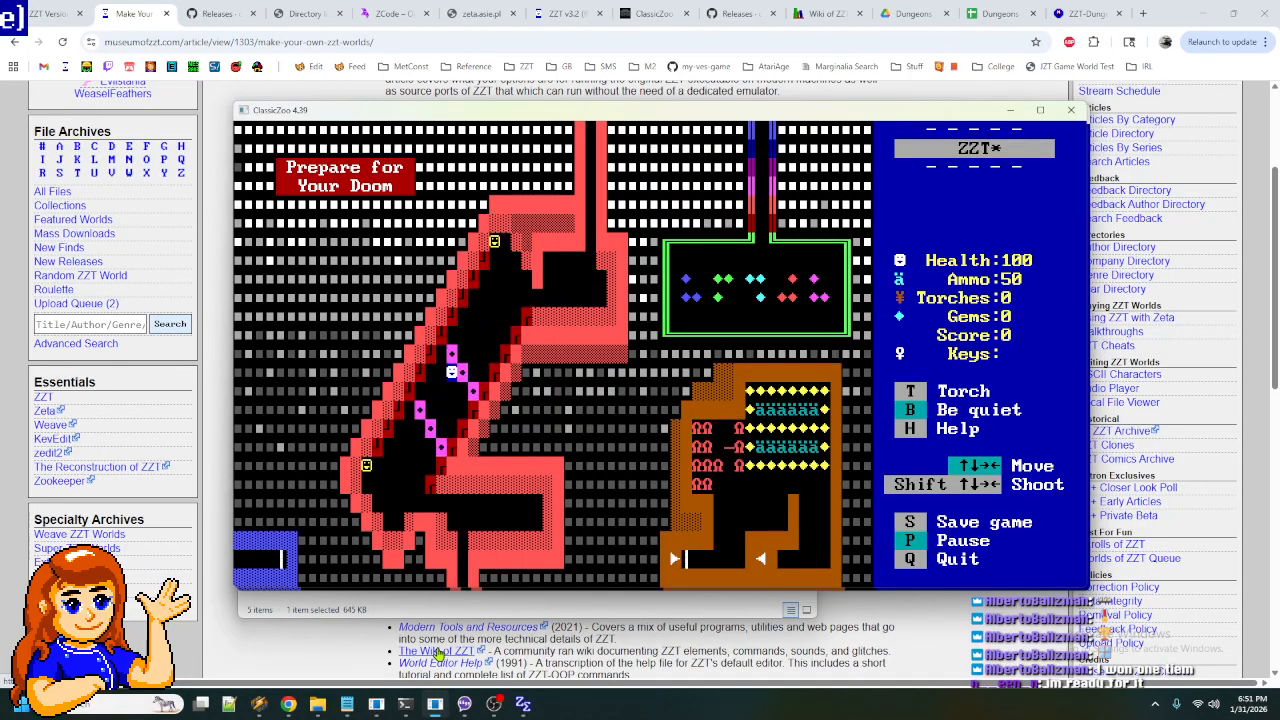
pyautogui.press('Down')
pyautogui.press('Left')
pyautogui.press('Down')
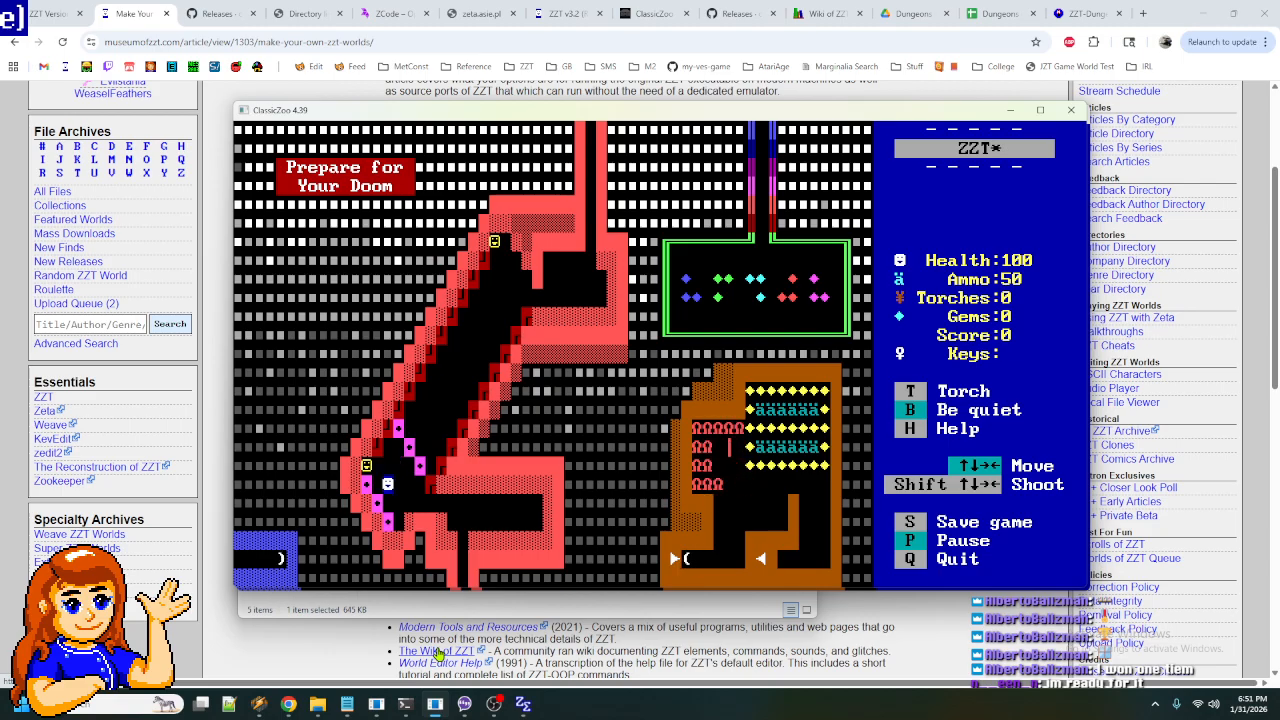
# - Switch back to KevEdit and go to the WallN object at (24, 8)
pyautogui.moveTo(376, 705)
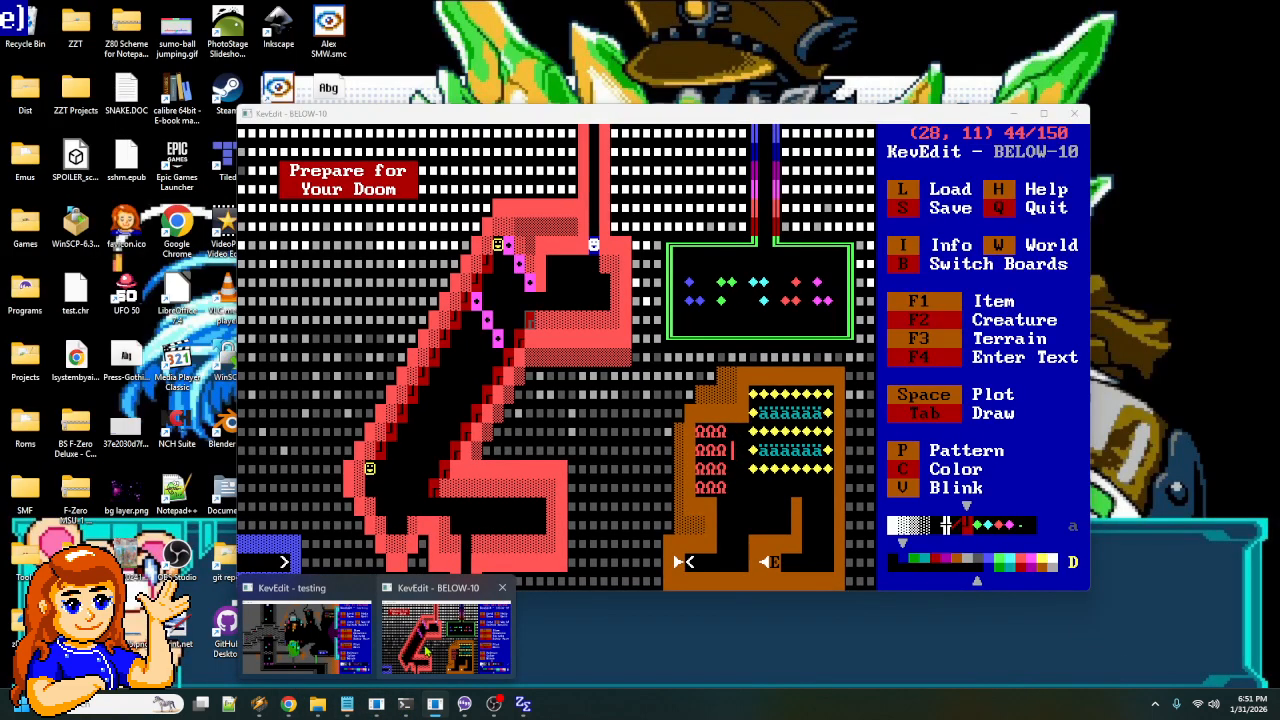
pyautogui.click(427, 650)
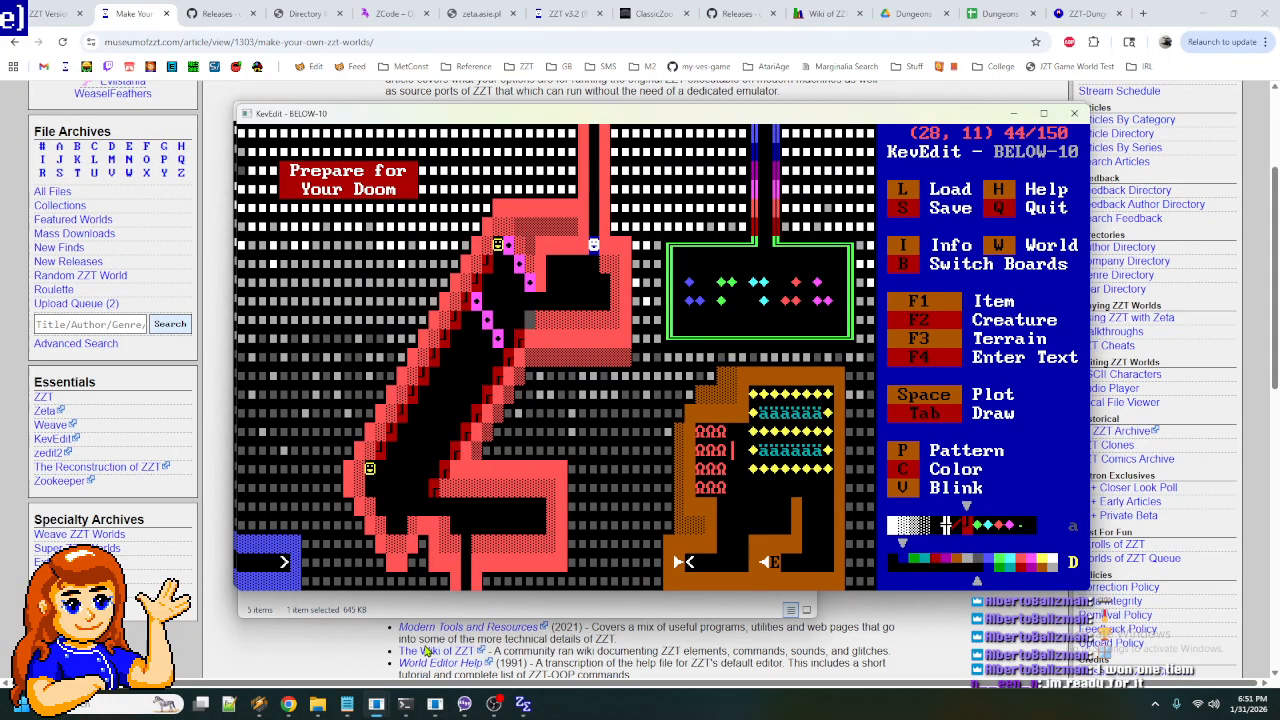
pyautogui.press('Up')
pyautogui.press('Up')
pyautogui.press('Left')
pyautogui.press('Up')
pyautogui.press('Left')
pyautogui.press('Up')
pyautogui.press('Left')
pyautogui.press('Left')
pyautogui.press('Down')
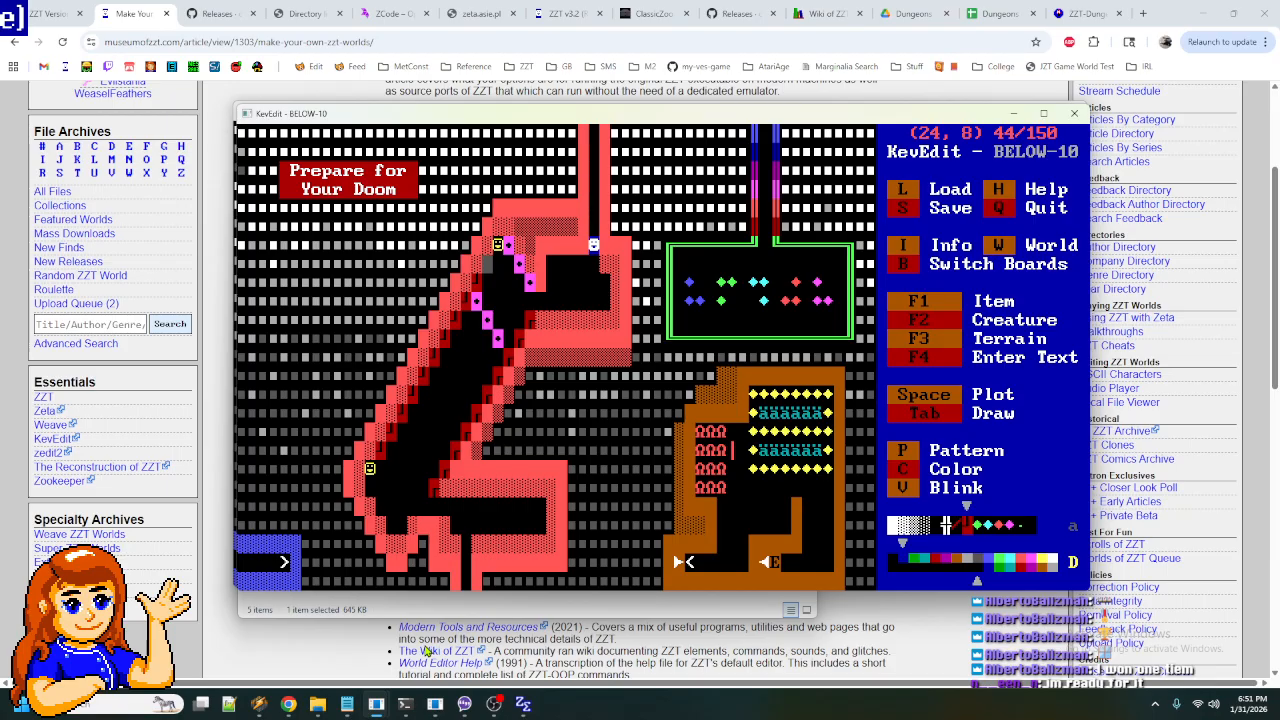
pyautogui.press('F2')
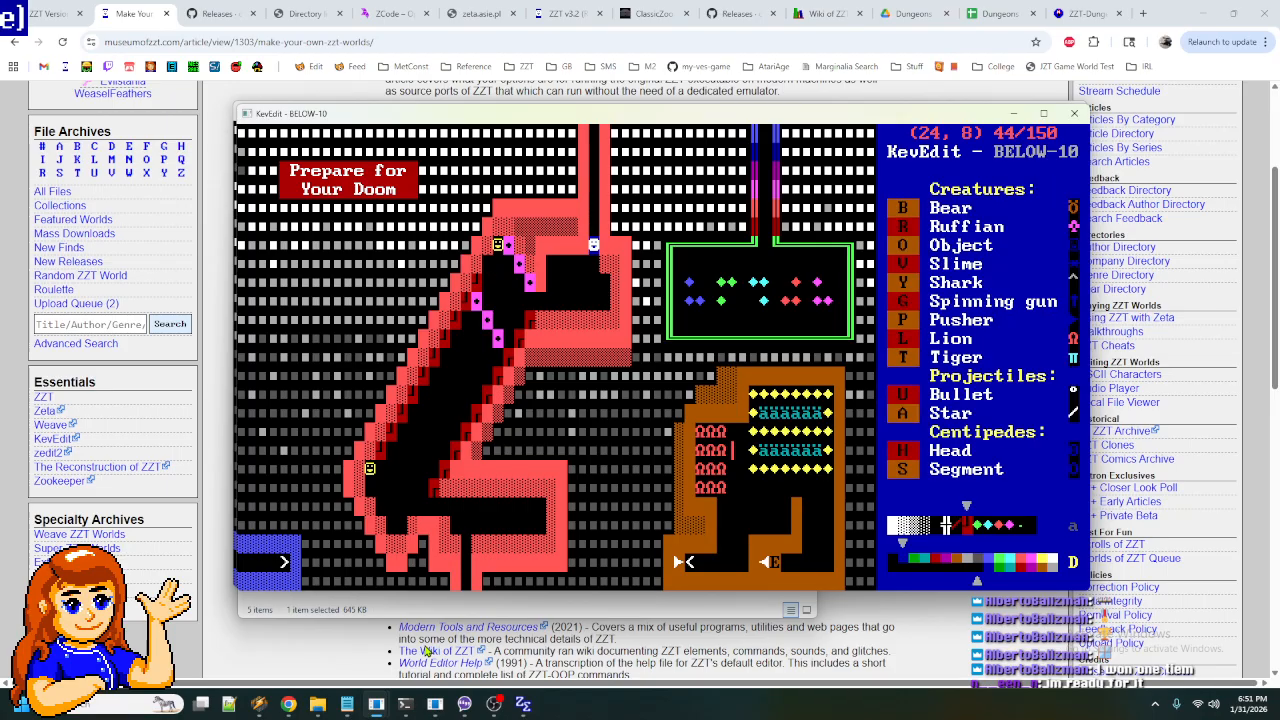
pyautogui.press('Escape')
pyautogui.press('Right')
pyautogui.press('Left')
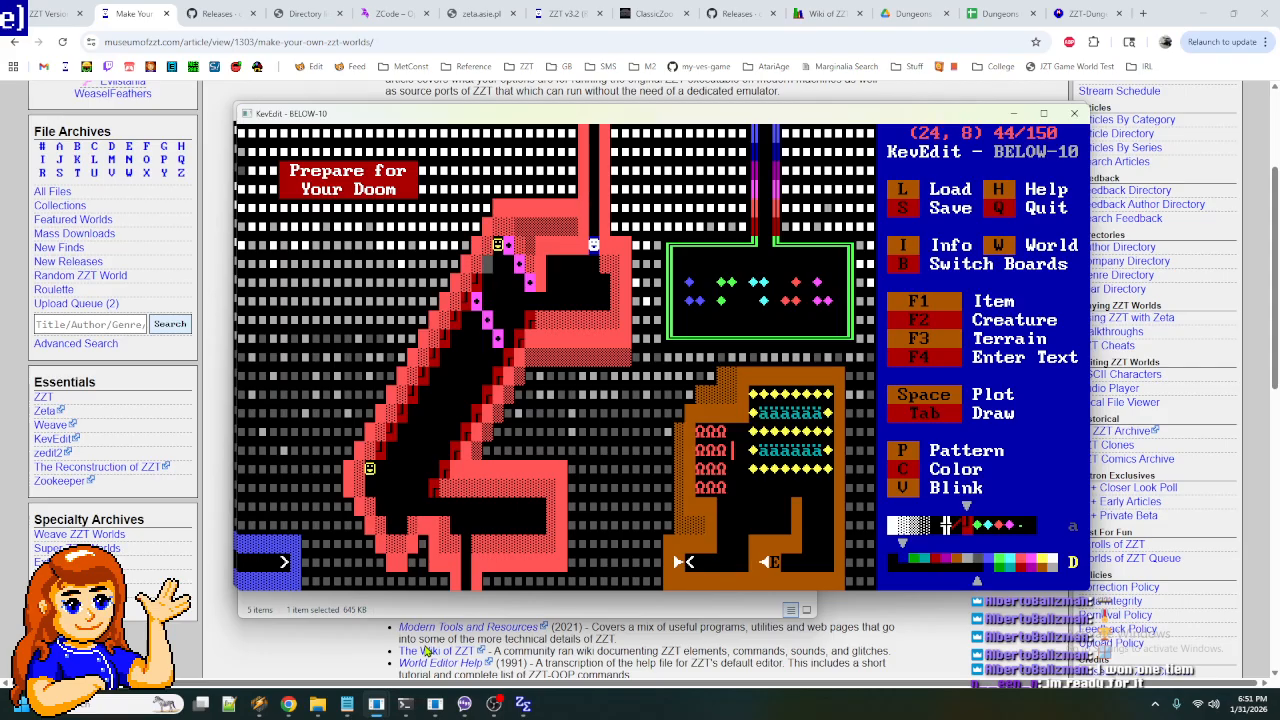
pyautogui.press('F3')
pyautogui.press('Escape')
# - Change the drawing color to dark red and replace the WallN object at (24, 8) with a Normal wall
pyautogui.press('f')
pyautogui.press('f')
pyautogui.press('f')
pyautogui.press('f')
pyautogui.press('f')
pyautogui.press('f')
pyautogui.press('f')
pyautogui.press('f')
pyautogui.press('b')
pyautogui.press('b')
pyautogui.press('b')
pyautogui.press('b')
pyautogui.press('F3')
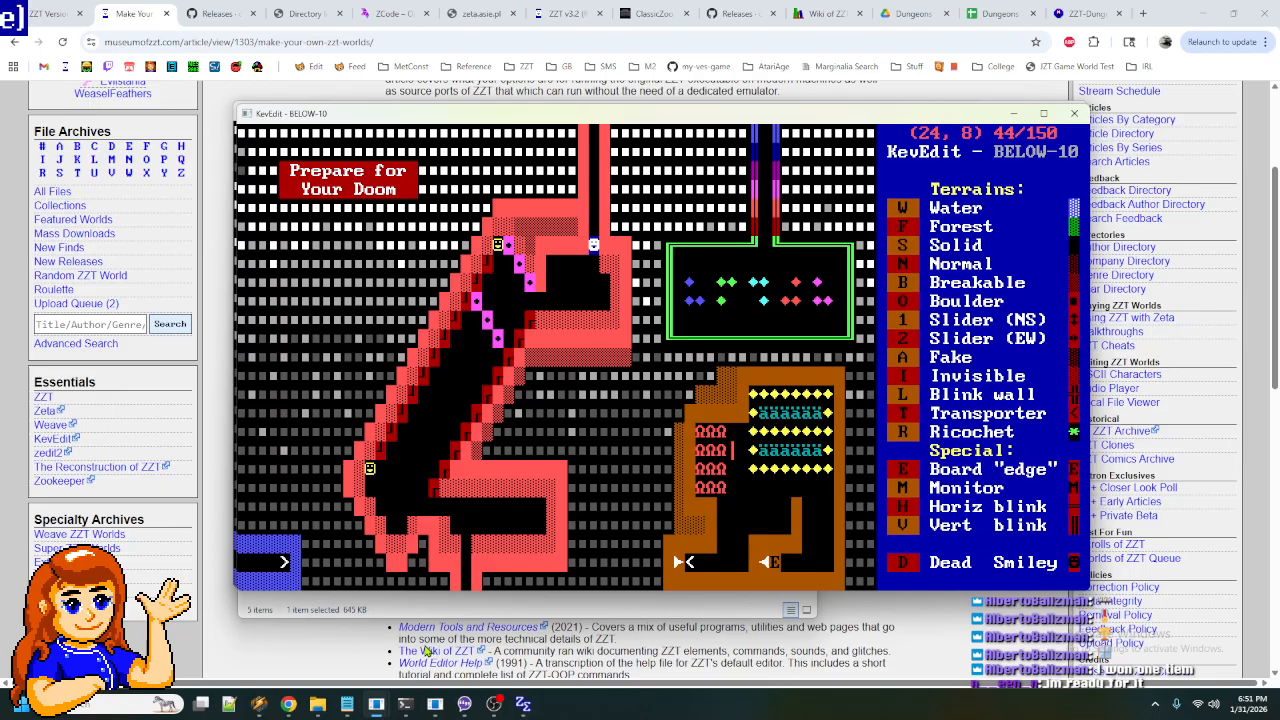
pyautogui.press('n')
# - Replace the WallS object at (28, 11) with a Normal wall in the same color
pyautogui.press('Down')
pyautogui.press('Right')
pyautogui.press('Down')
pyautogui.press('Right')
pyautogui.press('Right')
pyautogui.press('Right')
pyautogui.press('Down')
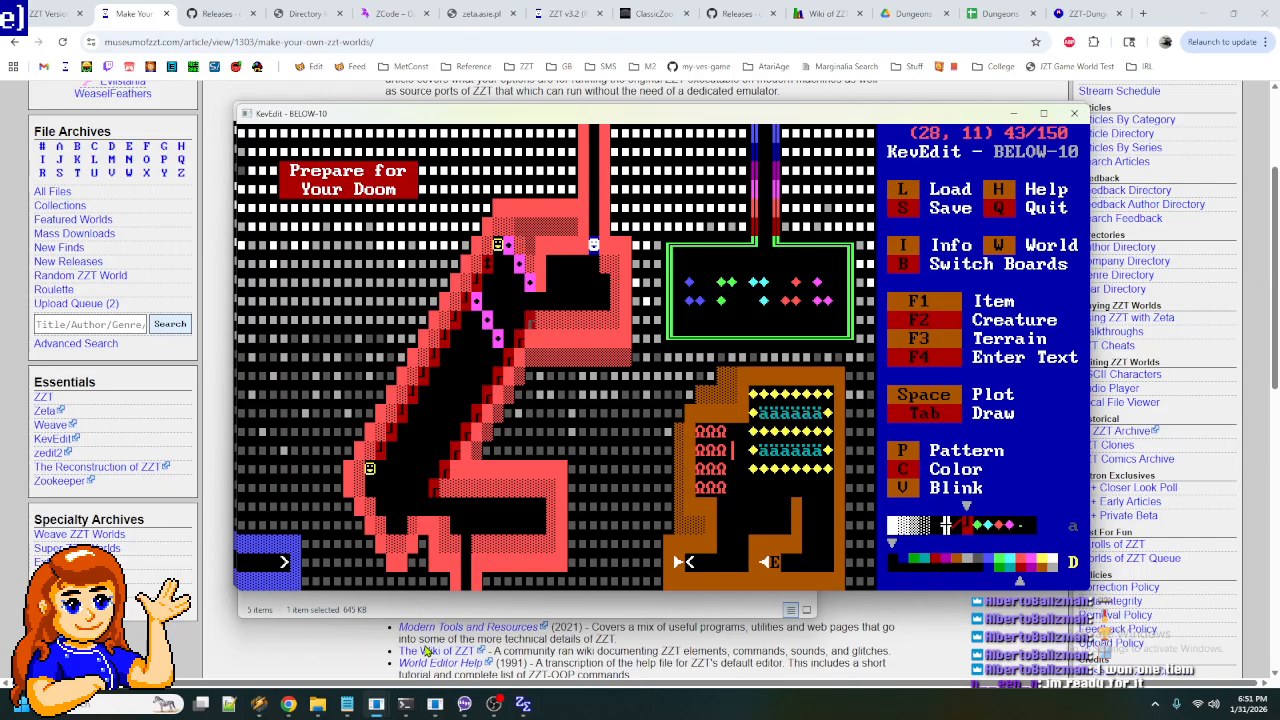
pyautogui.press('F2')
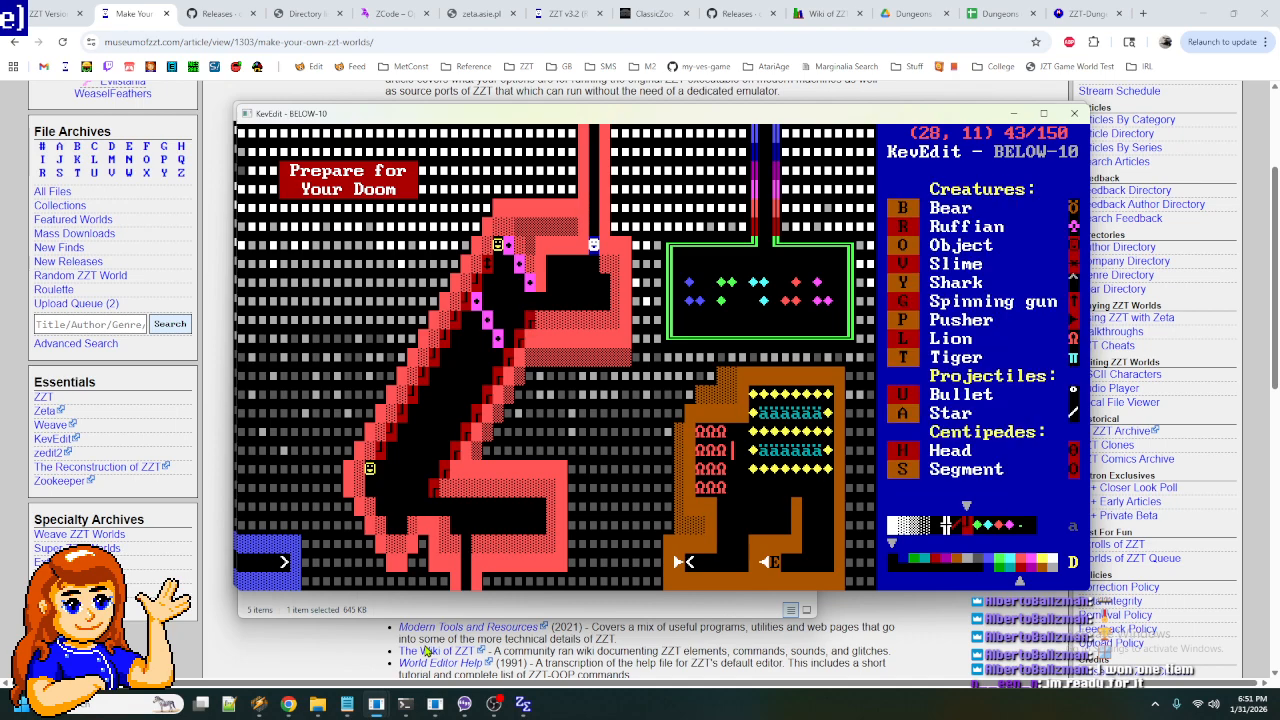
pyautogui.press('Escape')
pyautogui.press('F3')
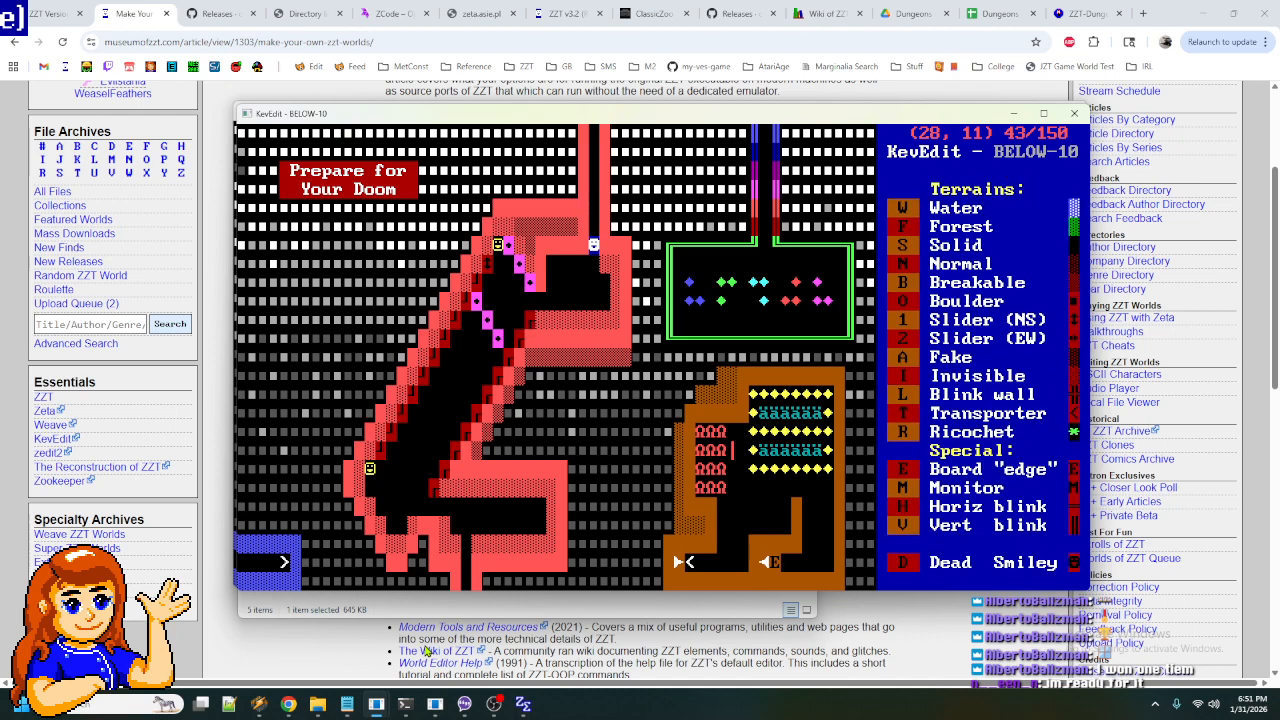
pyautogui.press('n')
pyautogui.press('Down')
pyautogui.press('Up')
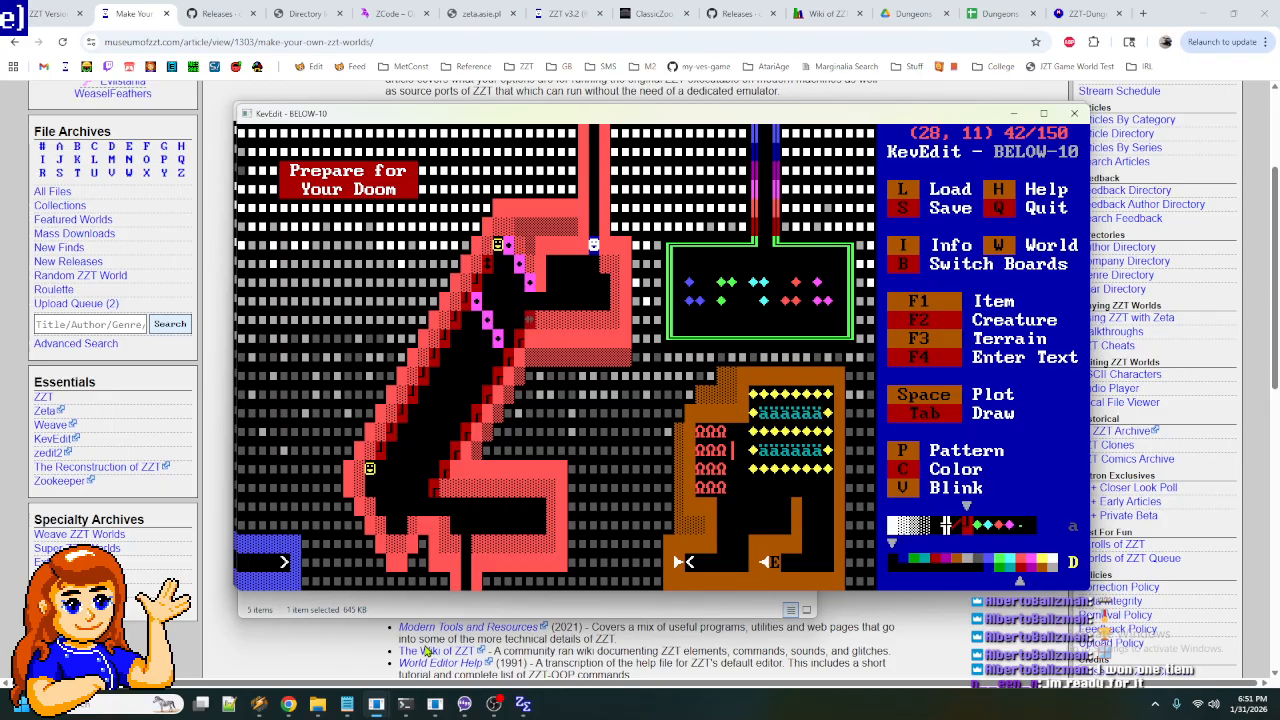
# - Trace the tiles from the replaced wall at (28, 11) back up to the one at (24, 8)
pyautogui.press('Down')
pyautogui.press('Left')
pyautogui.press('Up')
pyautogui.press('Up')
pyautogui.press('Up')
pyautogui.press('Left')
pyautogui.press('Up')
pyautogui.press('Left')
pyautogui.press('Left')
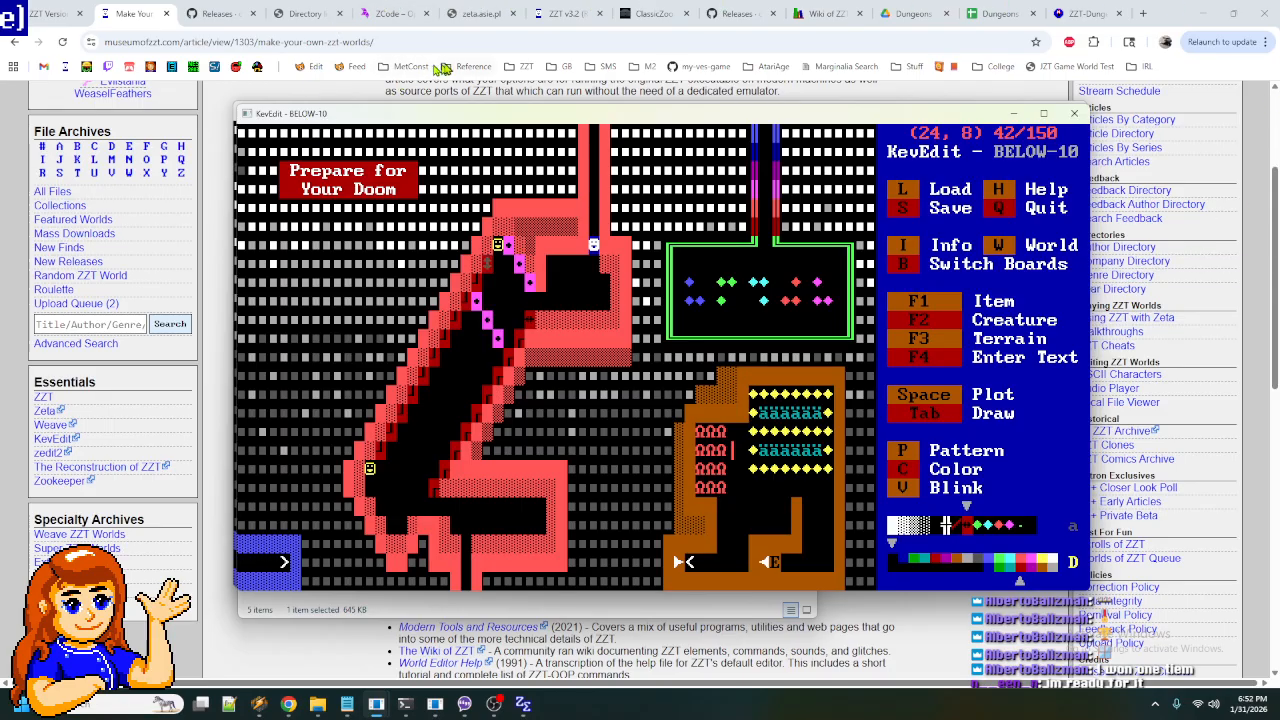
# - Open the Wiki of ZZT in a new browser tab and read the Blink wall article, including its stats
pyautogui.click(468, 67)
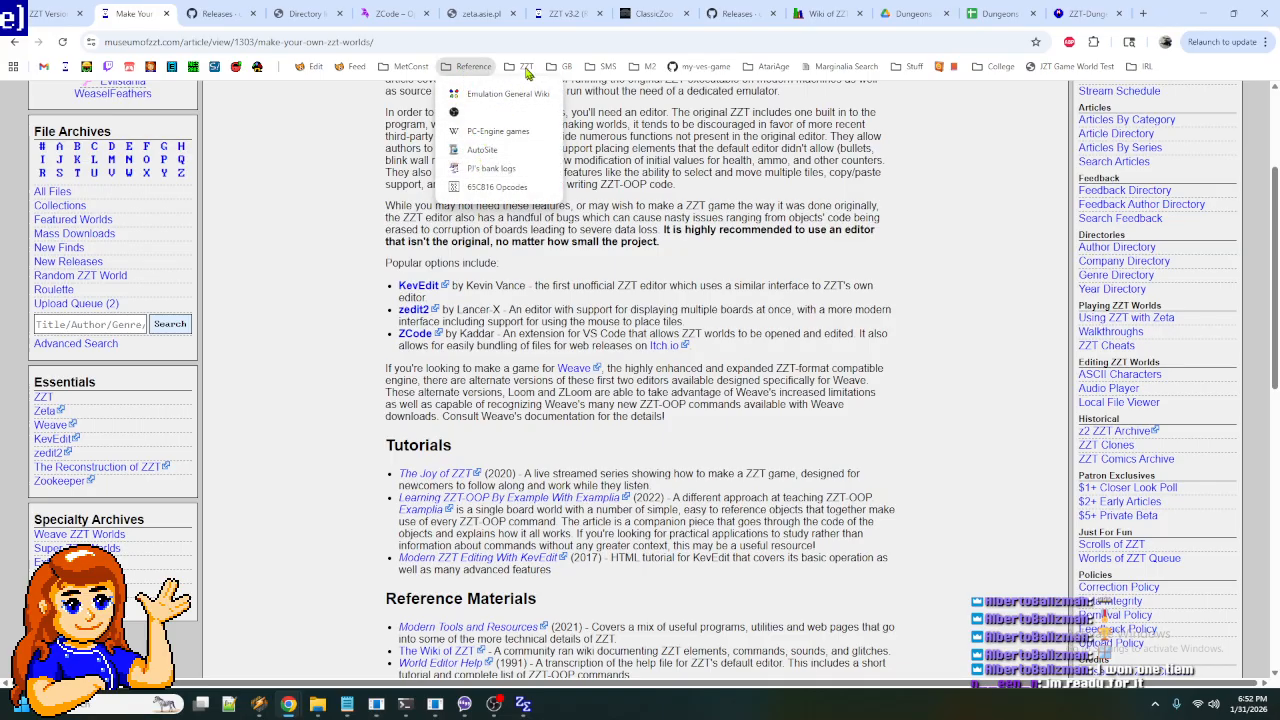
pyautogui.moveTo(522, 66)
pyautogui.middleClick(533, 176)
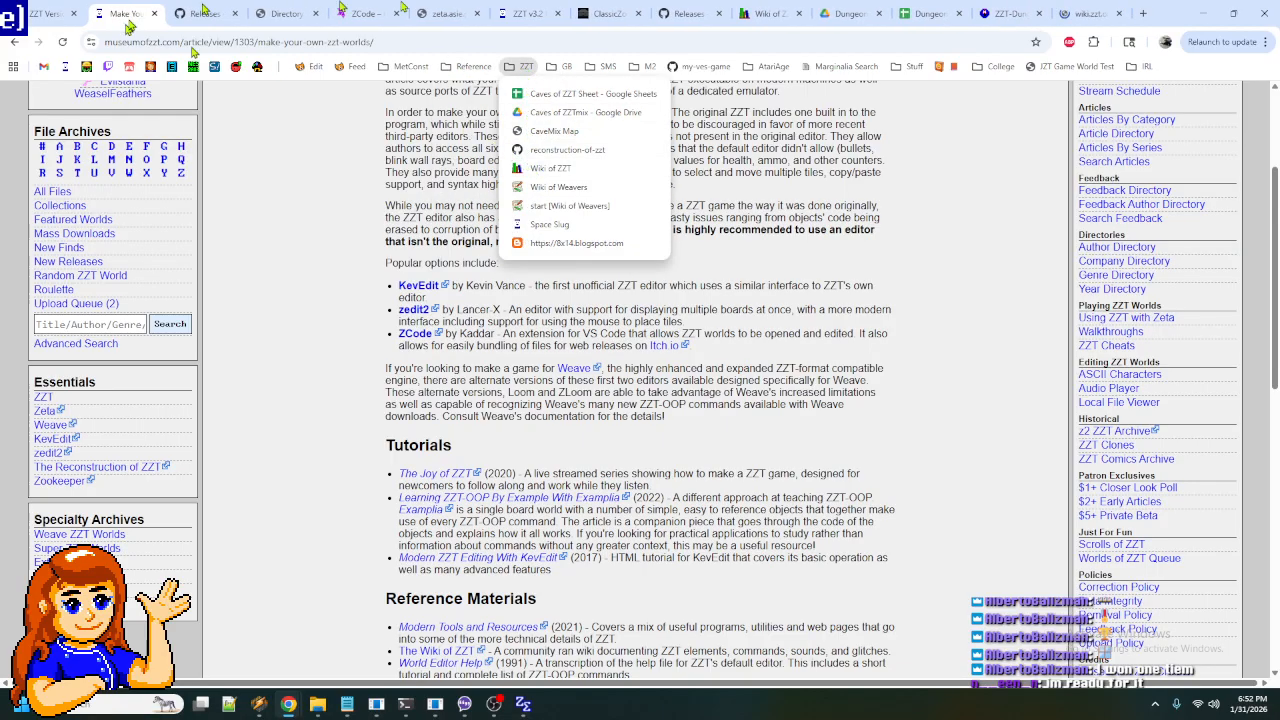
pyautogui.hotkey('ctrl', '9')
pyautogui.click(47, 286)
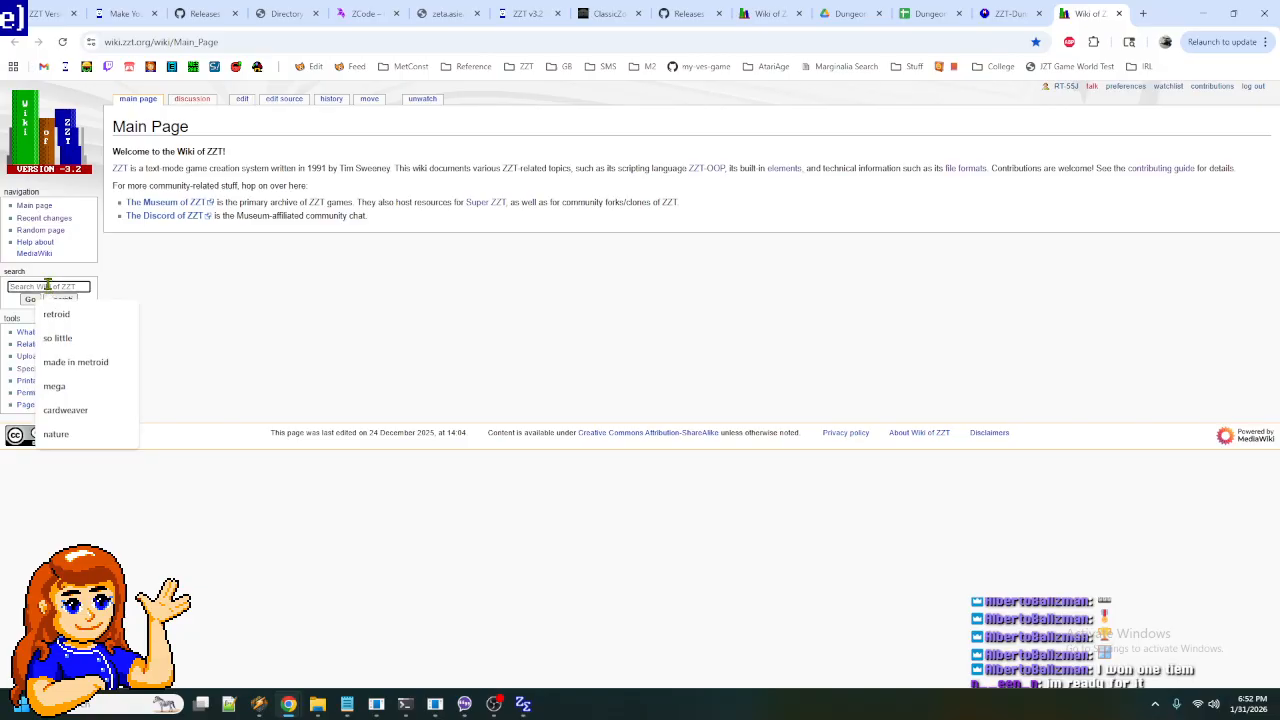
pyautogui.write('blink')
pyautogui.press('Down')
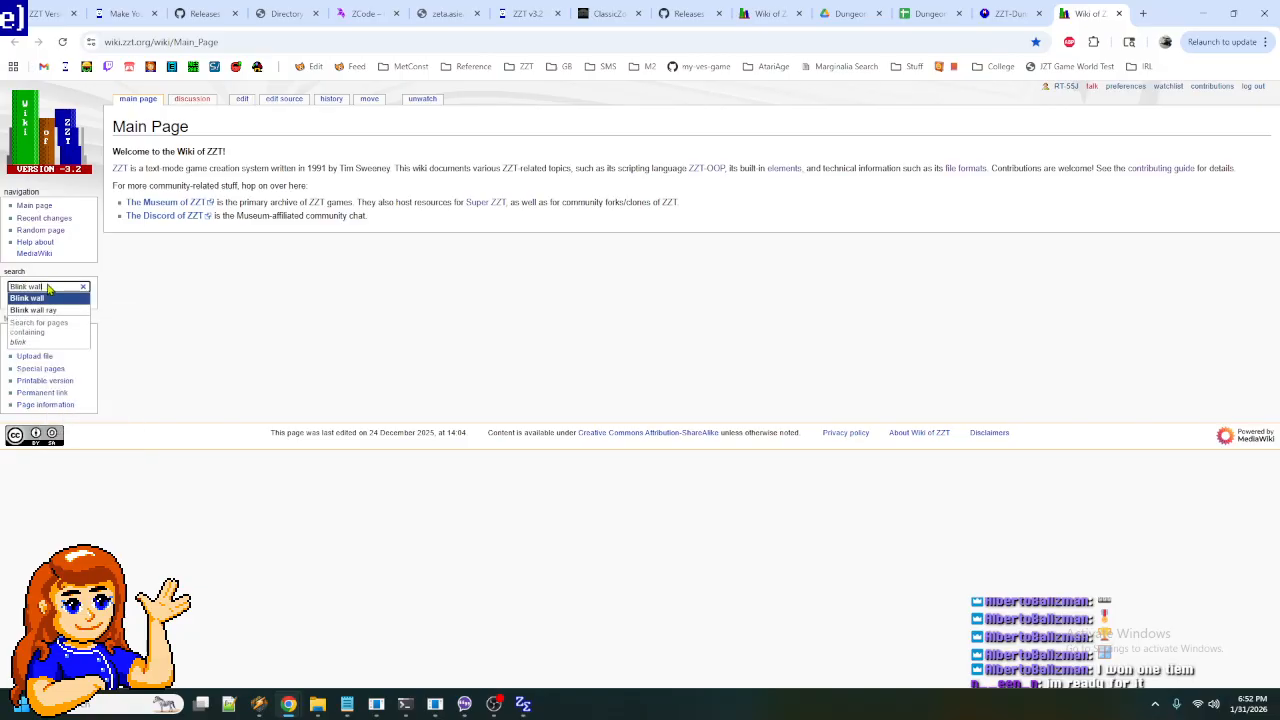
pyautogui.press('Return')
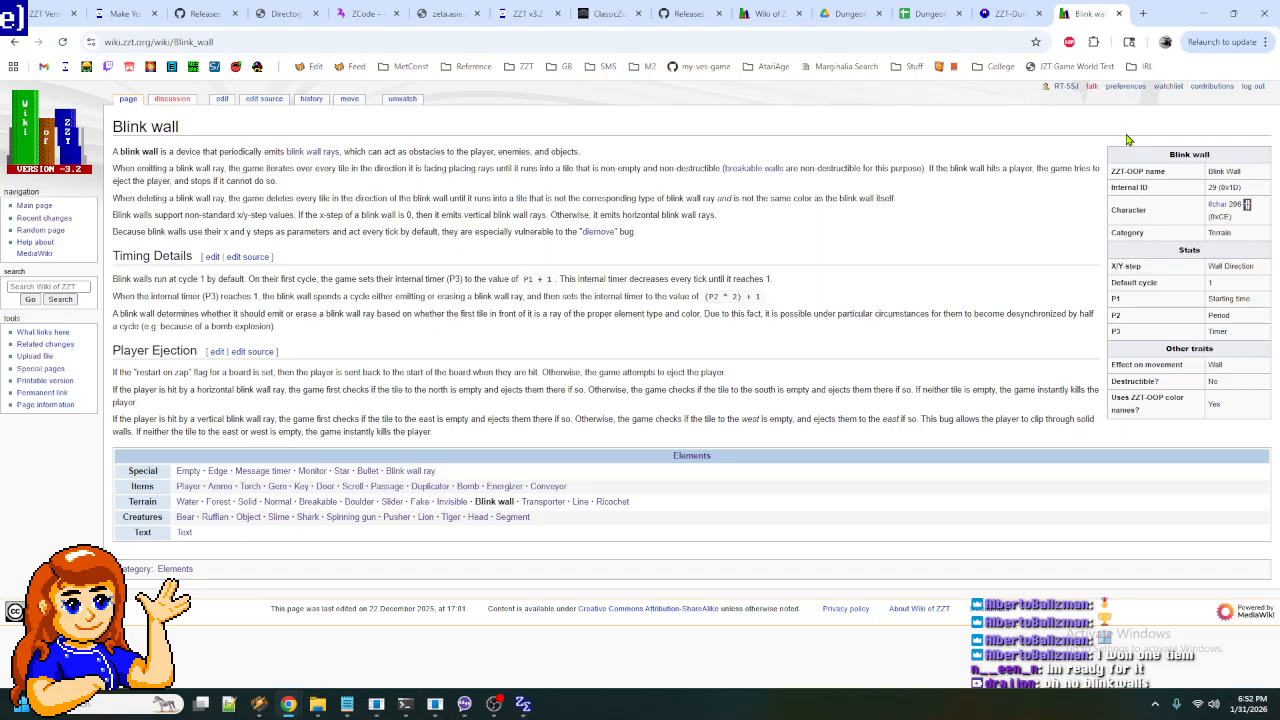
pyautogui.moveTo(1105, 140); pyautogui.dragTo(1062, 340)
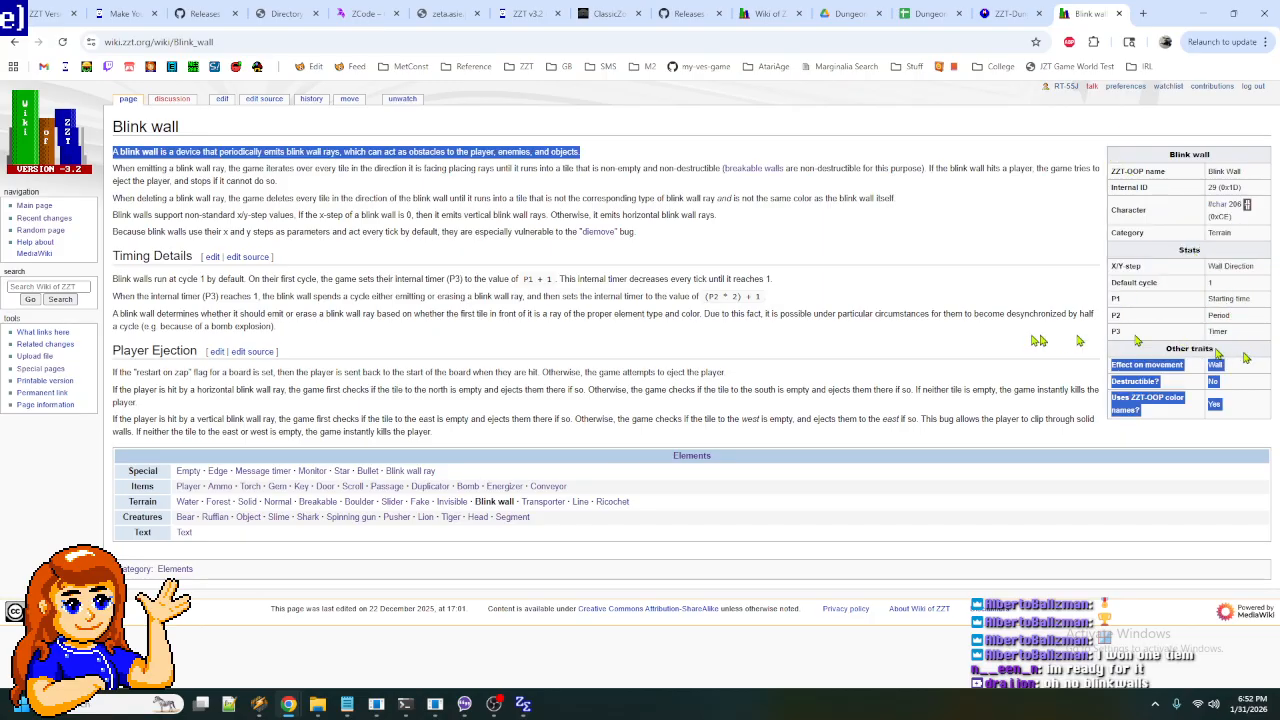
pyautogui.click(985, 340)
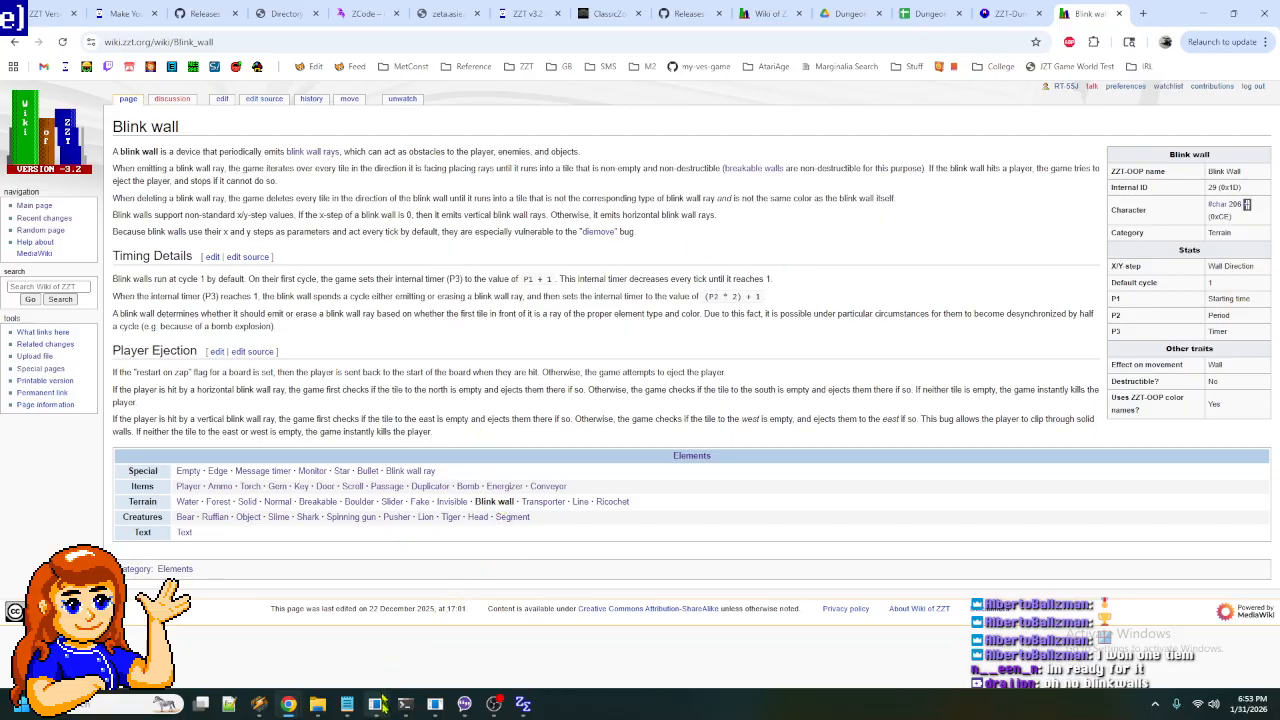
# - Switch back to KevEdit and place a Blink wall at (28, 11), east of the car
pyautogui.moveTo(405, 704)
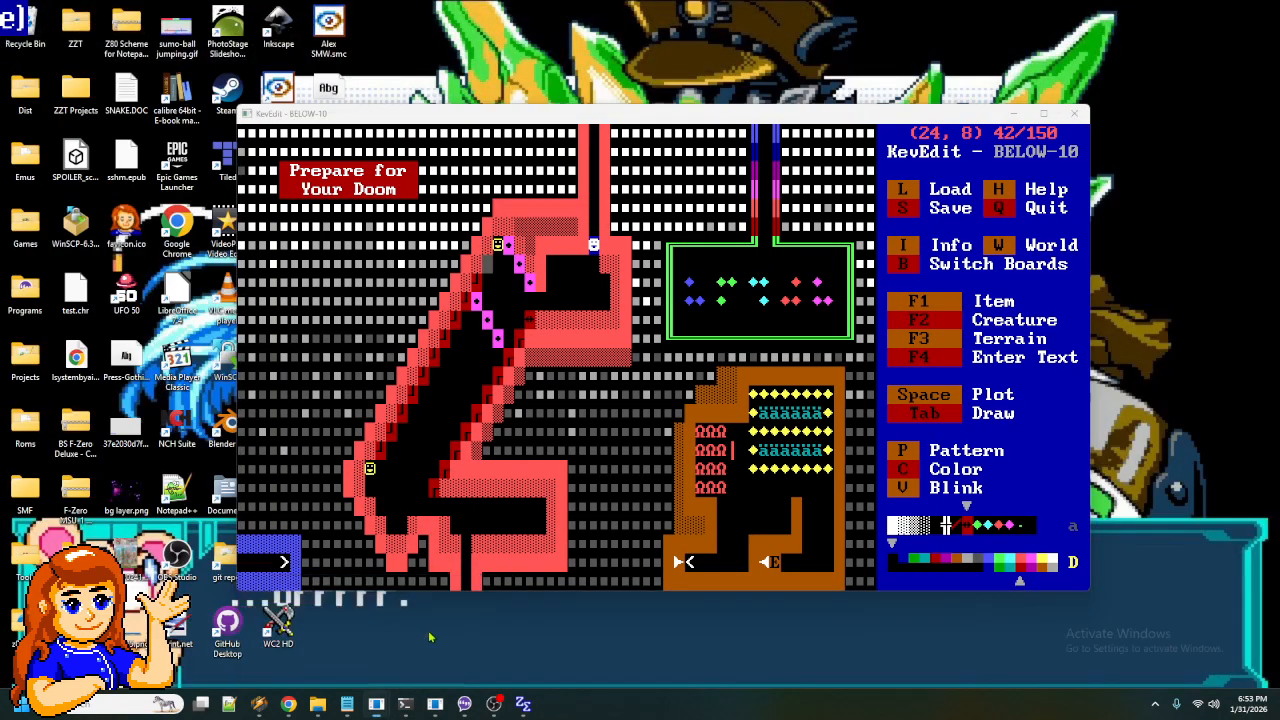
pyautogui.click(428, 640)
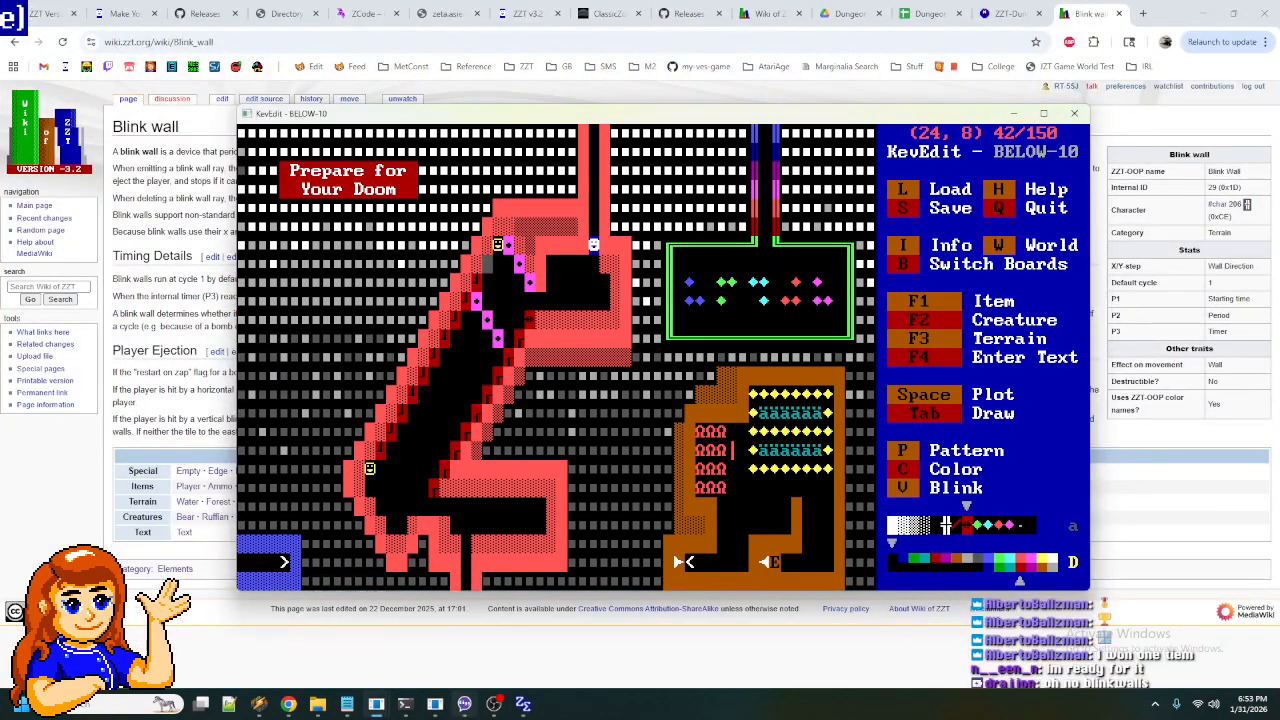
pyautogui.press('Right')
pyautogui.press('Right')
pyautogui.press('Down')
pyautogui.press('Down')
pyautogui.press('Right')
pyautogui.press('Down')
pyautogui.press('Right')
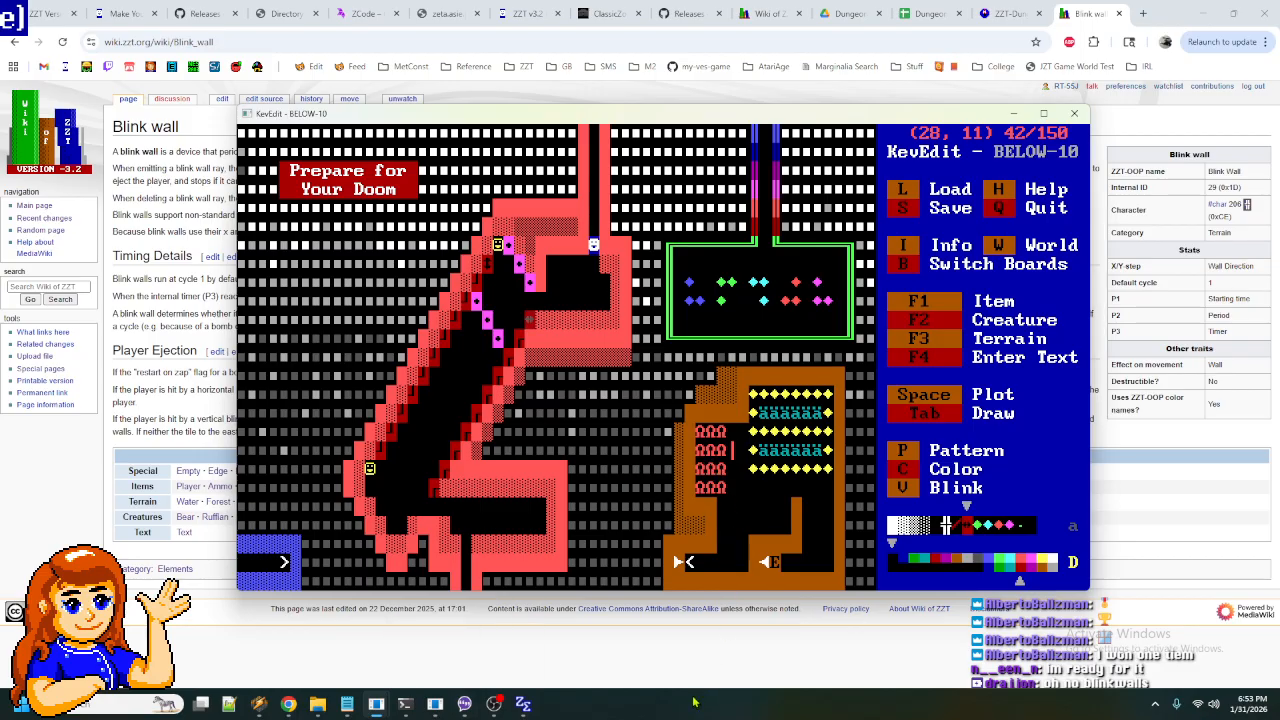
pyautogui.press('F3')
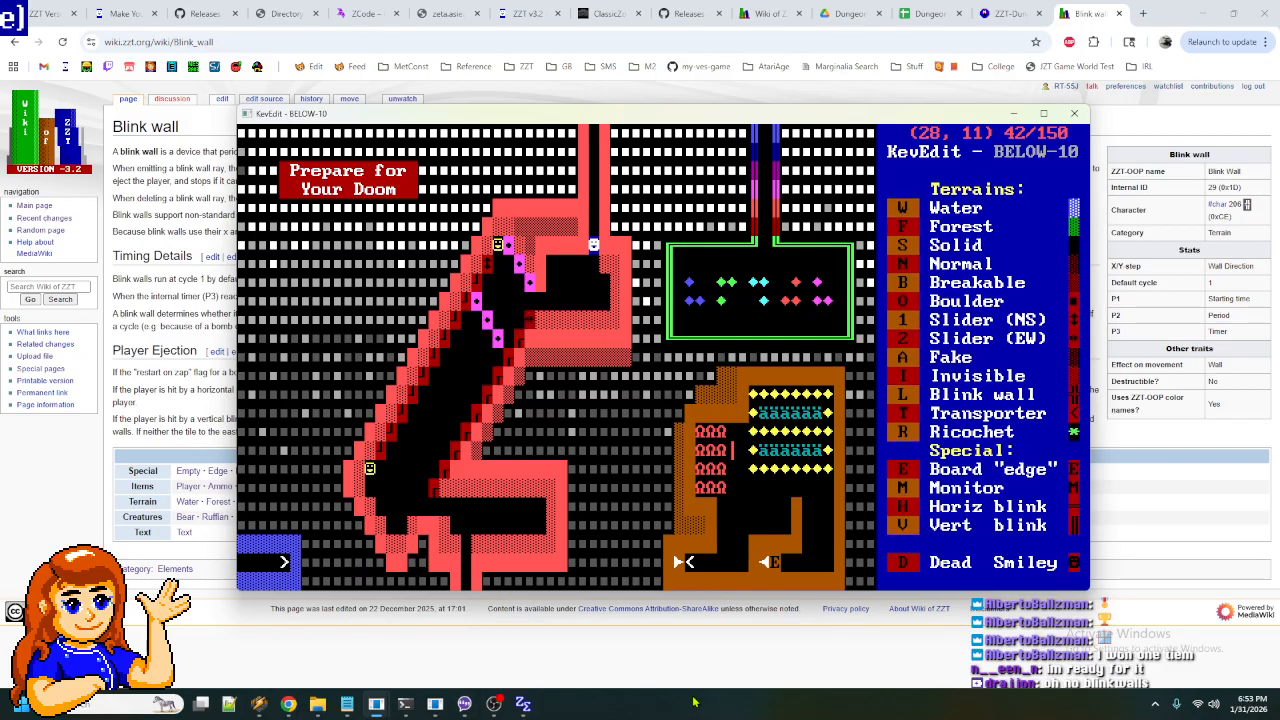
pyautogui.press('l')
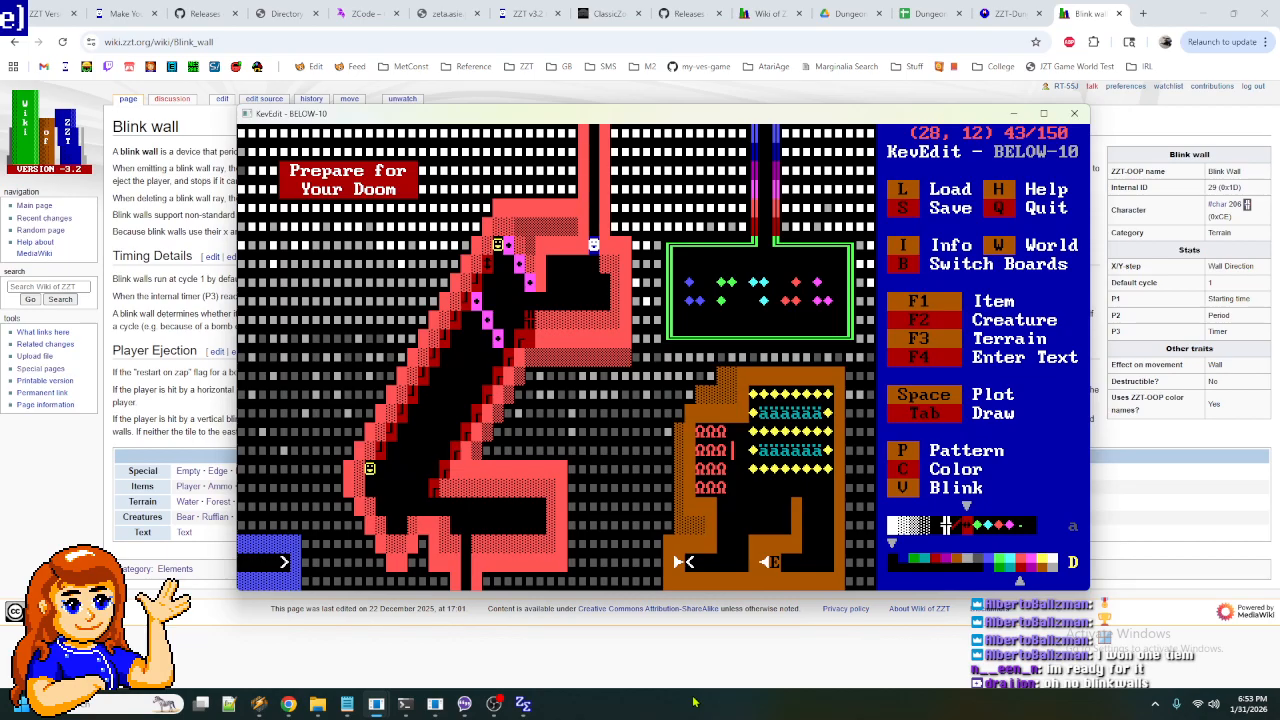
# - Open the stats of the Blink wall at (28, 11) and set its data values to 0
pyautogui.press('Return')
pyautogui.press('Escape')
pyautogui.press('Return')
pyautogui.press('Down')
pyautogui.press('Down')
pyautogui.press('Down')
pyautogui.press('Down')
pyautogui.press('Down')
pyautogui.press('Down')
pyautogui.write('40')
pyautogui.press('Return')
pyautogui.write('0')
pyautogui.press('Return')
pyautogui.press('Down')
pyautogui.write('0')
pyautogui.press('BackSpace')
pyautogui.press('BackSpace')
pyautogui.write('0')
pyautogui.press('Return')
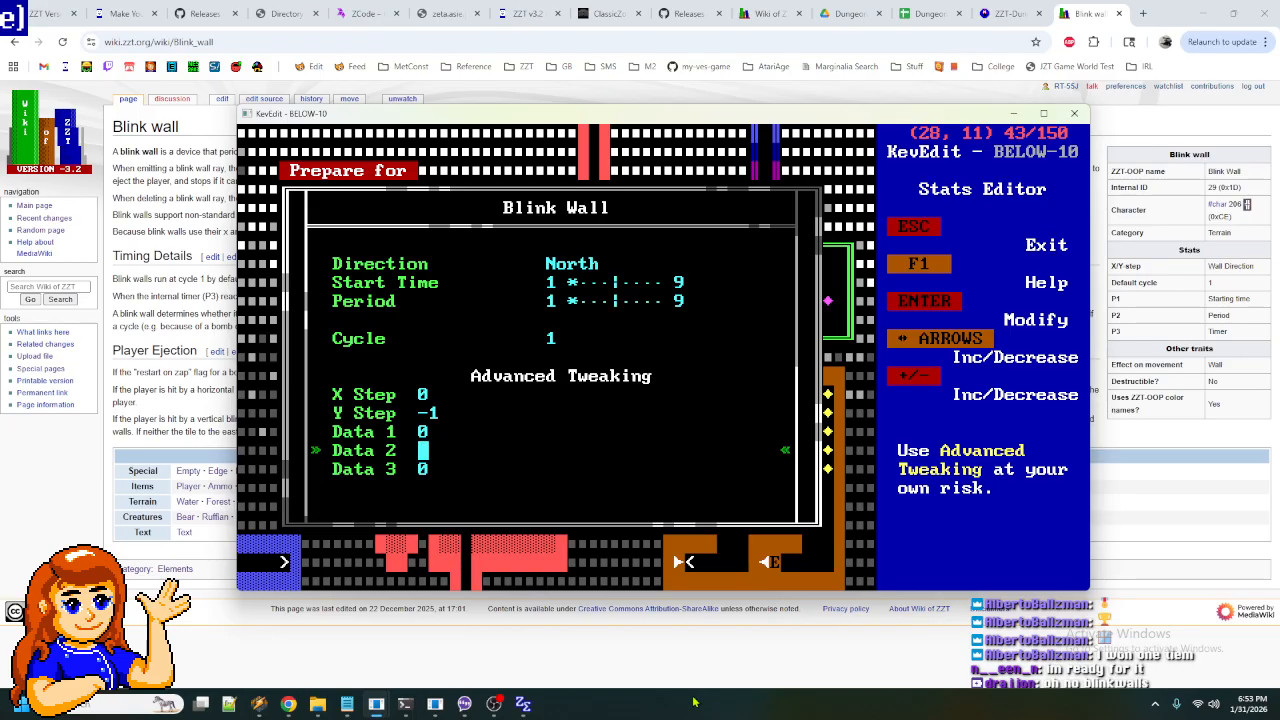
# - Make the Blink wall's direction Idle by setting its Y Step to 0, and close its stats
pyautogui.press('Up')
pyautogui.press('Up')
pyautogui.write('1')
pyautogui.press('BackSpace')
pyautogui.write('1')
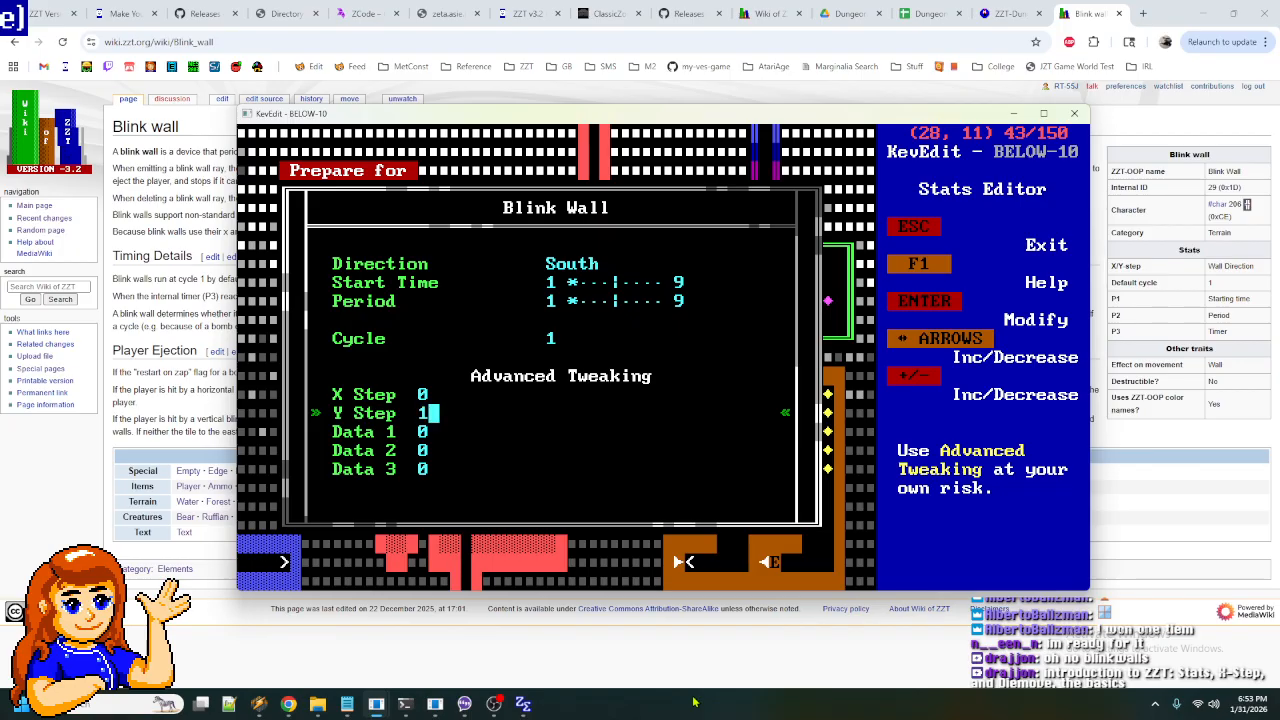
pyautogui.press('Return')
pyautogui.press('Up')
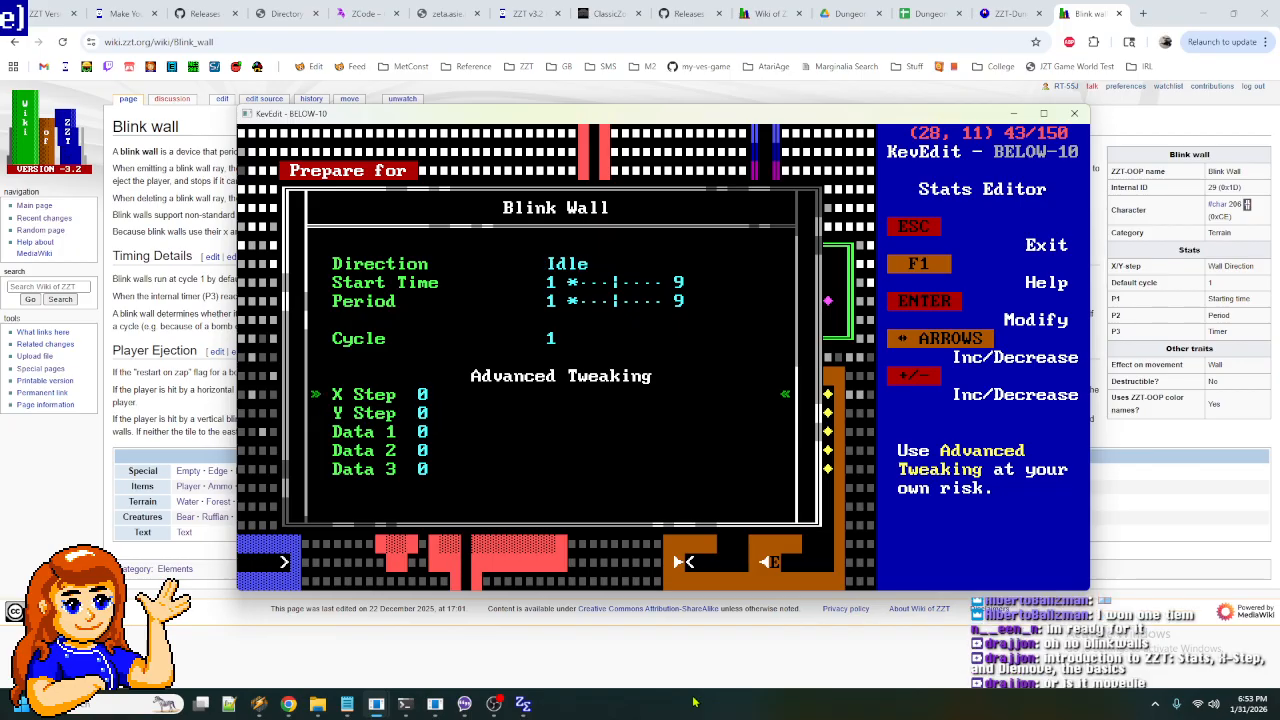
pyautogui.press('Up')
pyautogui.press('Escape')
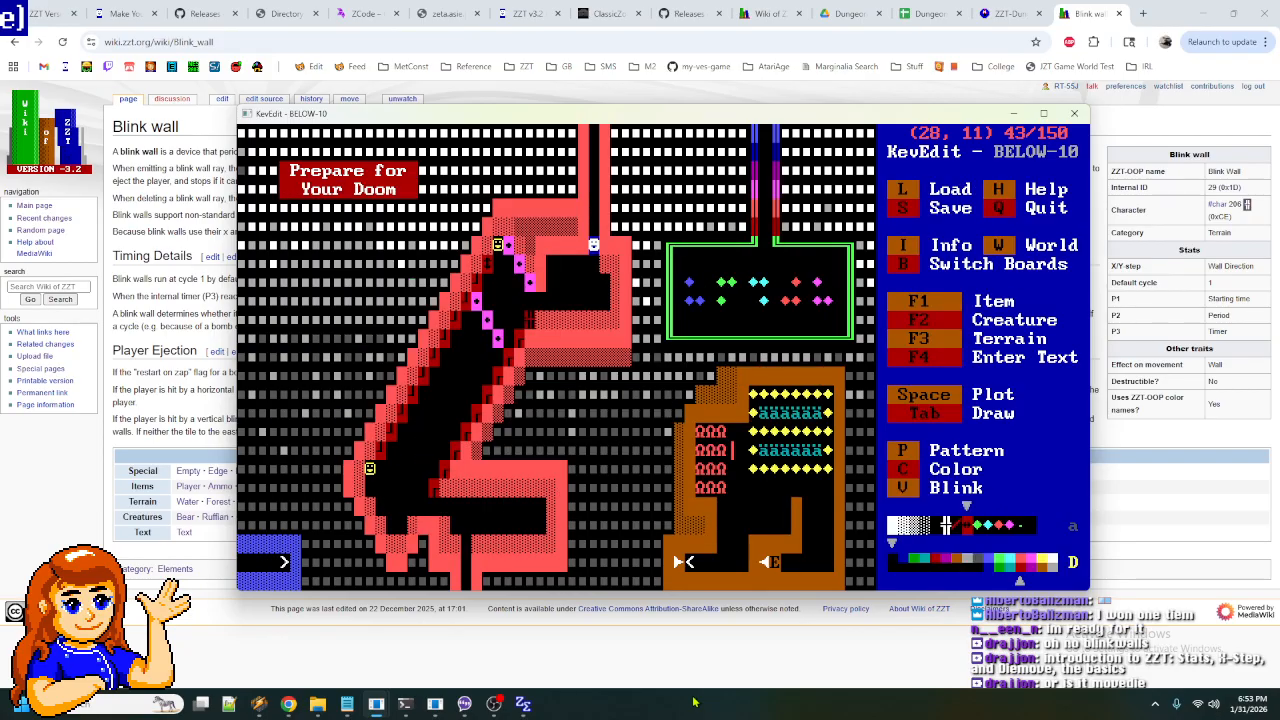
# - Trace the diagonal shaft tile by tile from the Blink wall at (28, 11) down to (19, 19)
pyautogui.press('Down')
pyautogui.press('Left')
pyautogui.press('Down')
pyautogui.press('Left')
pyautogui.press('Down')
pyautogui.press('Left')
pyautogui.press('Down')
pyautogui.press('Left')
pyautogui.press('Down')
pyautogui.press('Left')
pyautogui.press('Down')
pyautogui.press('Left')
pyautogui.press('Down')
pyautogui.press('Left')
pyautogui.press('Down')
pyautogui.press('Left')
pyautogui.press('Left')
# - In the program of the OP object at (25, 7), insert the line "#change blinkwall counter" above "#WallS:doS"
pyautogui.press('Up')
pyautogui.press('Up')
pyautogui.press('Up')
pyautogui.press('Up')
pyautogui.press('Up')
pyautogui.press('Up')
pyautogui.press('Up')
pyautogui.press('Up')
pyautogui.press('Right')
pyautogui.press('Right')
pyautogui.press('Right')
pyautogui.press('Right')
pyautogui.press('Right')
pyautogui.press('Right')
pyautogui.press('Right')
pyautogui.press('Up')
pyautogui.press('Up')
pyautogui.press('Up')
pyautogui.press('Up')
pyautogui.press('Left')
pyautogui.press('Return')
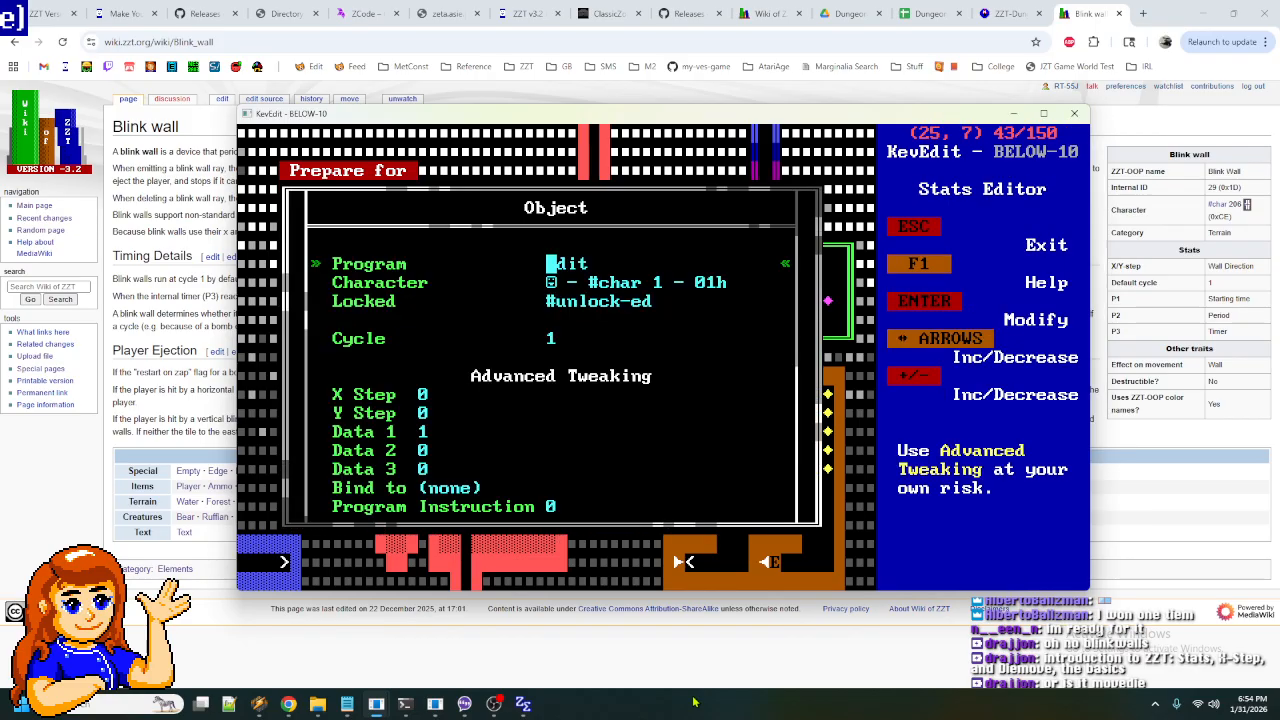
pyautogui.press('Return')
pyautogui.press('Down')
pyautogui.press('Down')
pyautogui.press('Down')
pyautogui.press('Down')
pyautogui.press('Down')
pyautogui.press('Down')
pyautogui.press('Down')
pyautogui.press('Up')
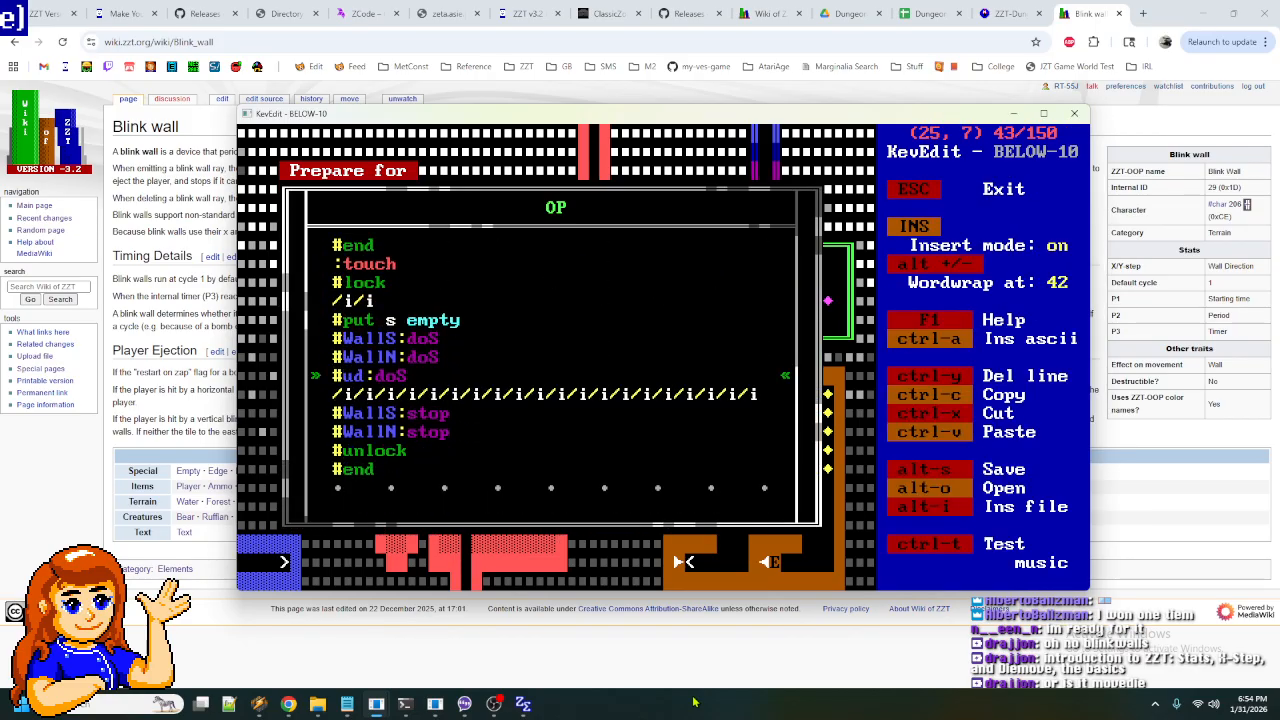
pyautogui.press('Return')
pyautogui.press('Up')
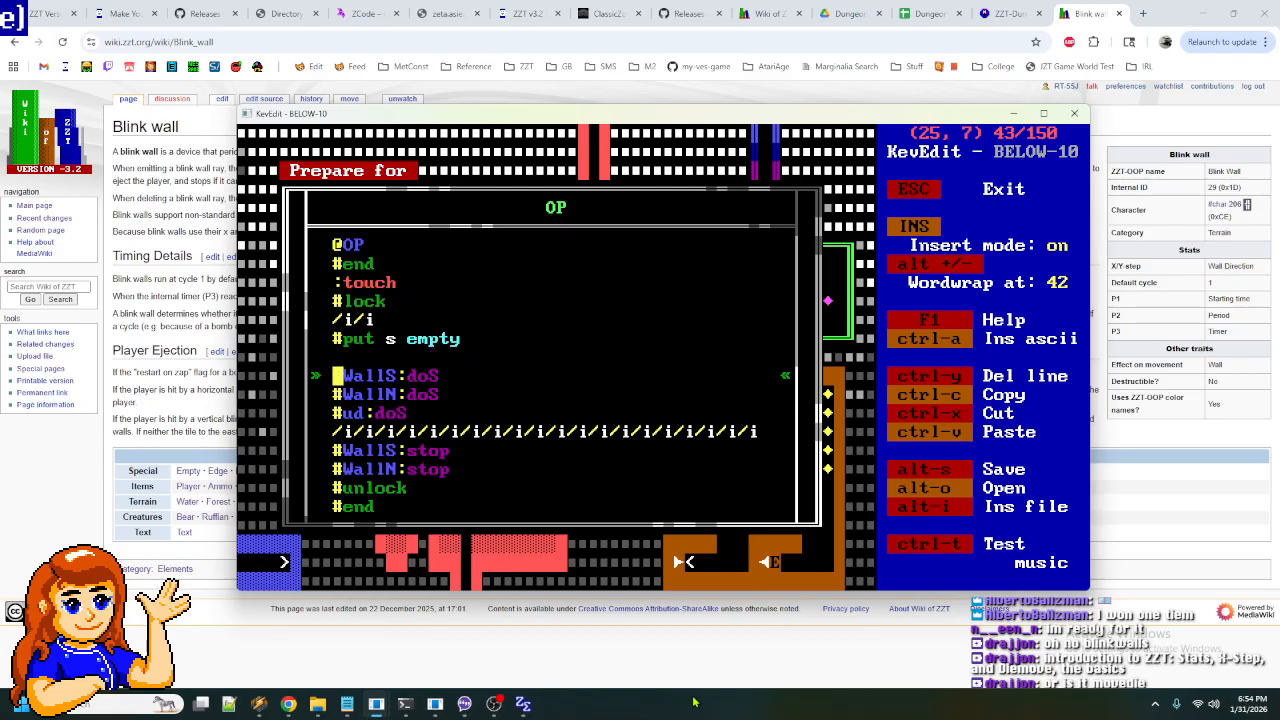
pyautogui.write('#h')
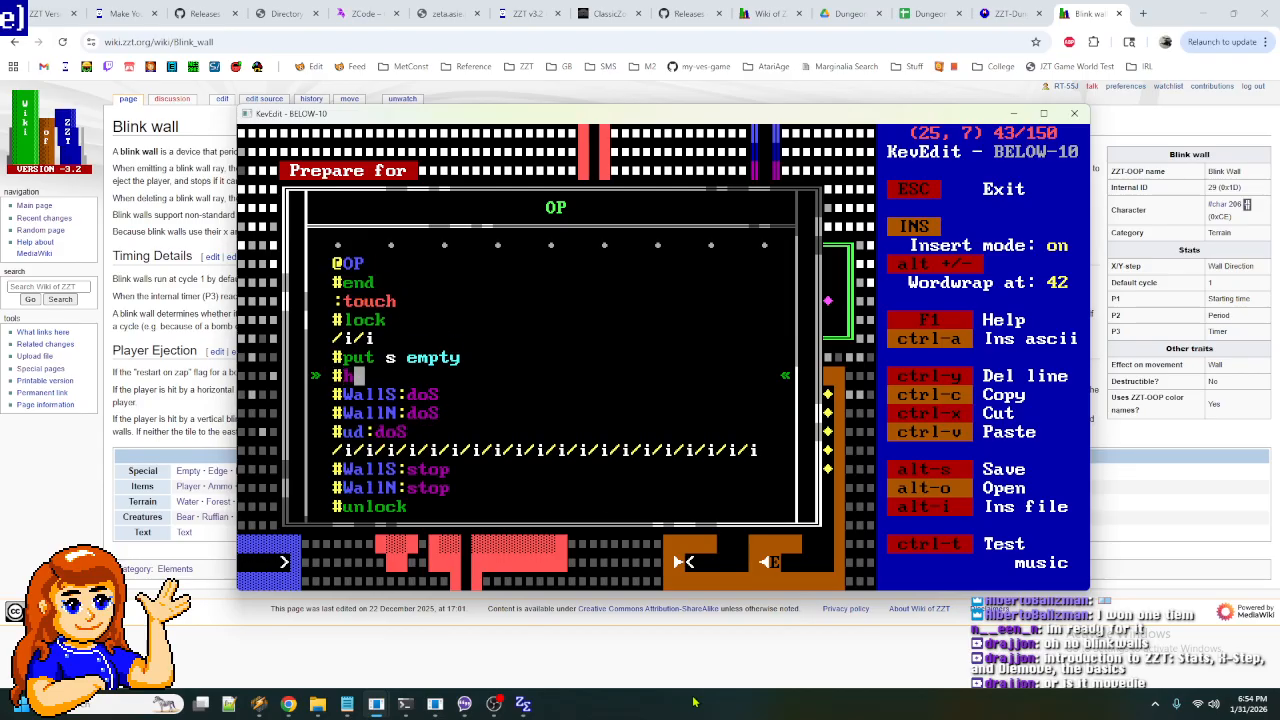
pyautogui.write('change ')
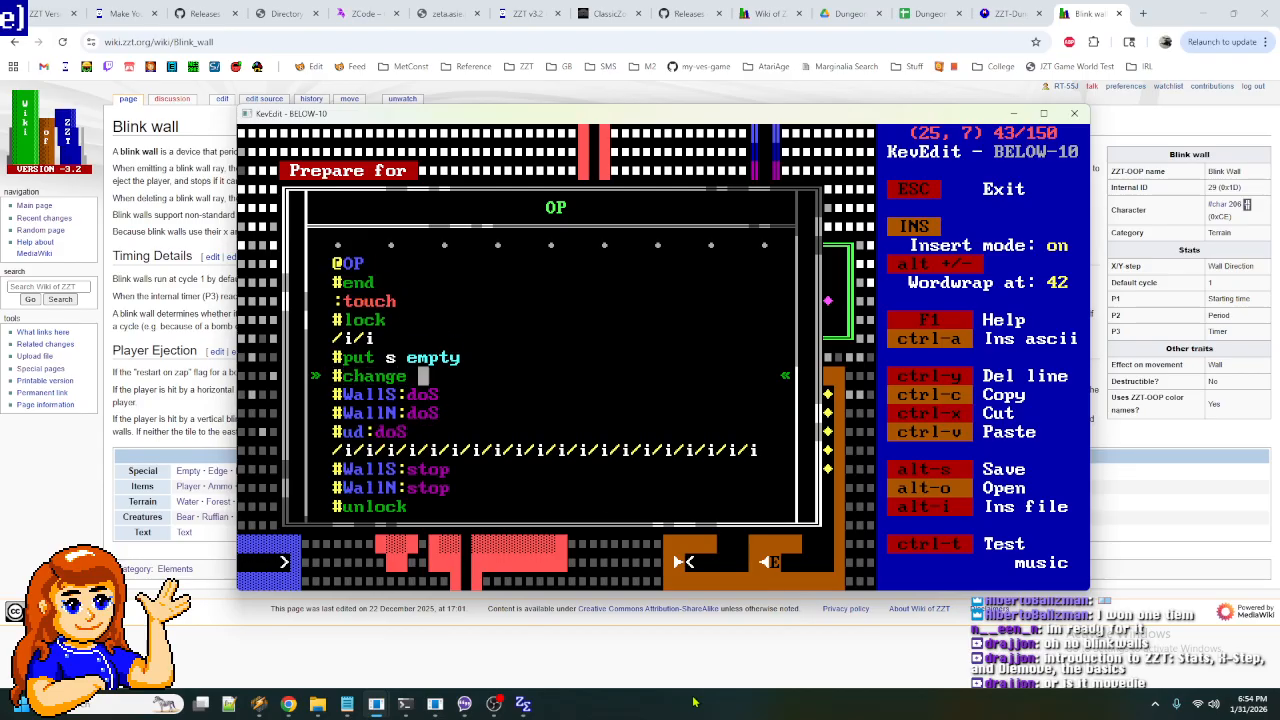
pyautogui.write('bln')
pyautogui.write('inkwall')
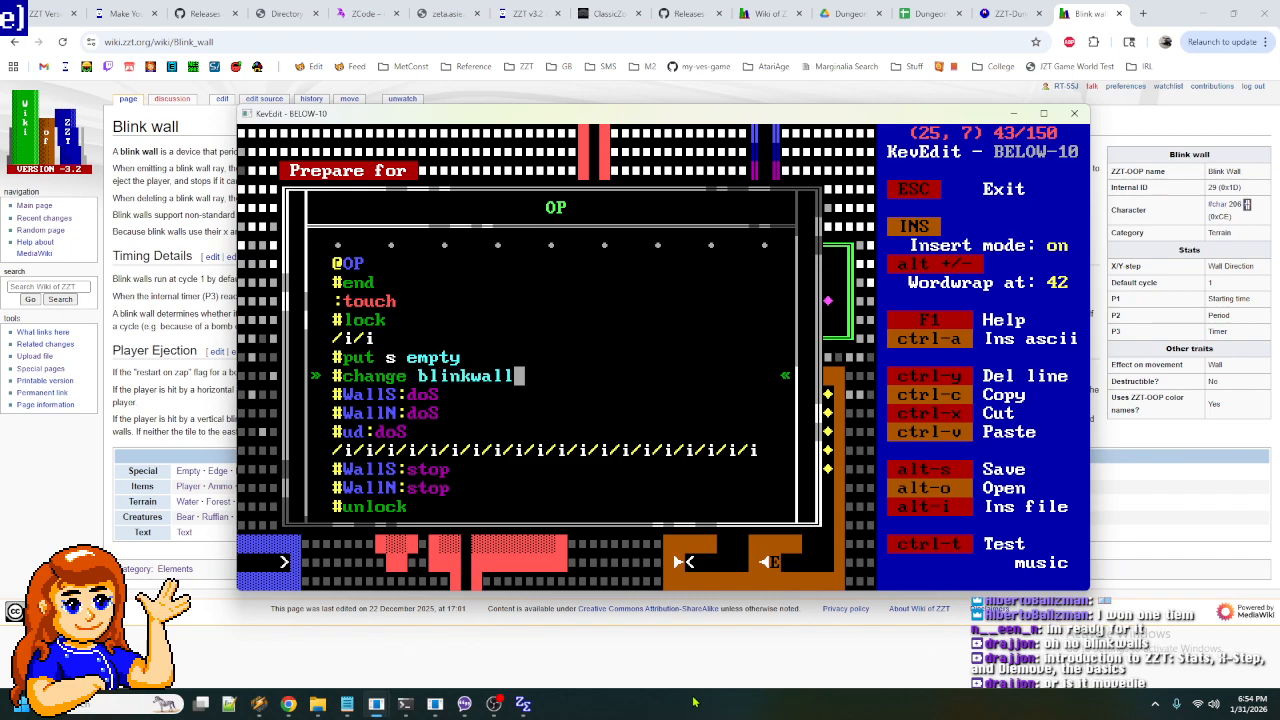
pyautogui.write(' counter')
# - Insert the line "#change counter blinkwall" below the long idle line, above "#WallS:stop"
pyautogui.press('Down')
pyautogui.press('Down')
pyautogui.press('Down')
pyautogui.press('Down')
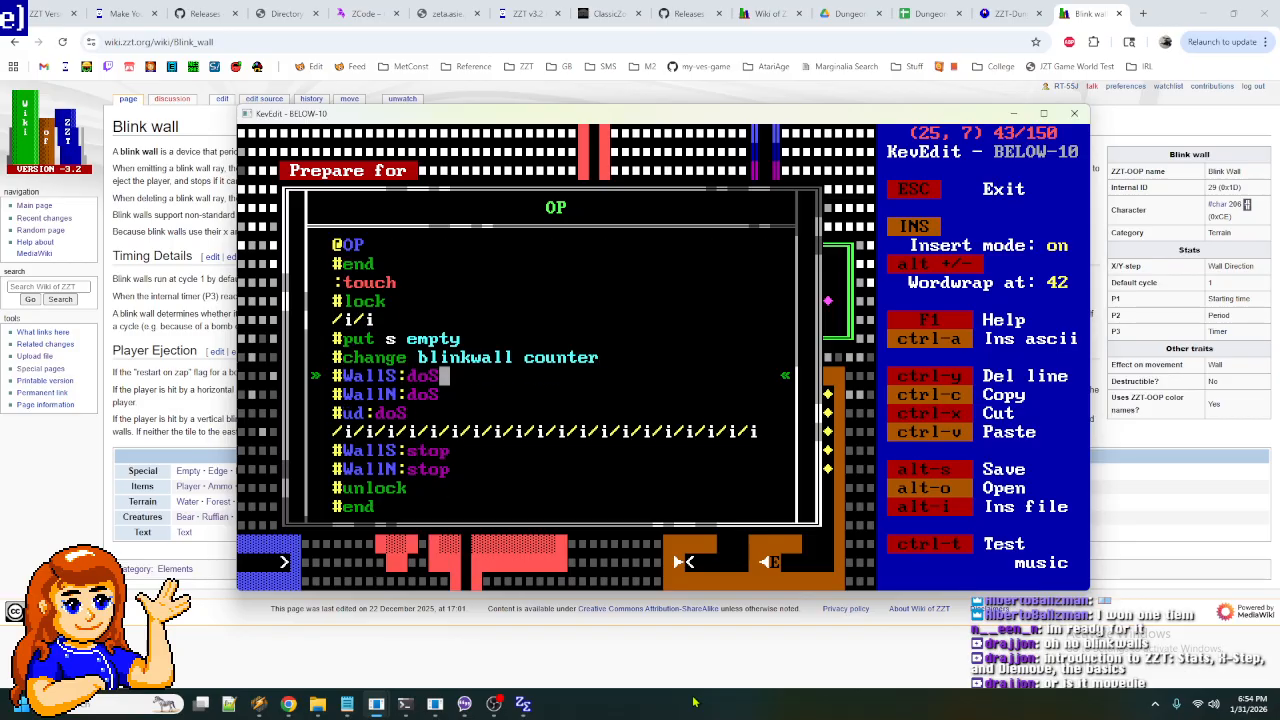
pyautogui.press('End')
pyautogui.press('Return')
pyautogui.write('#change ')
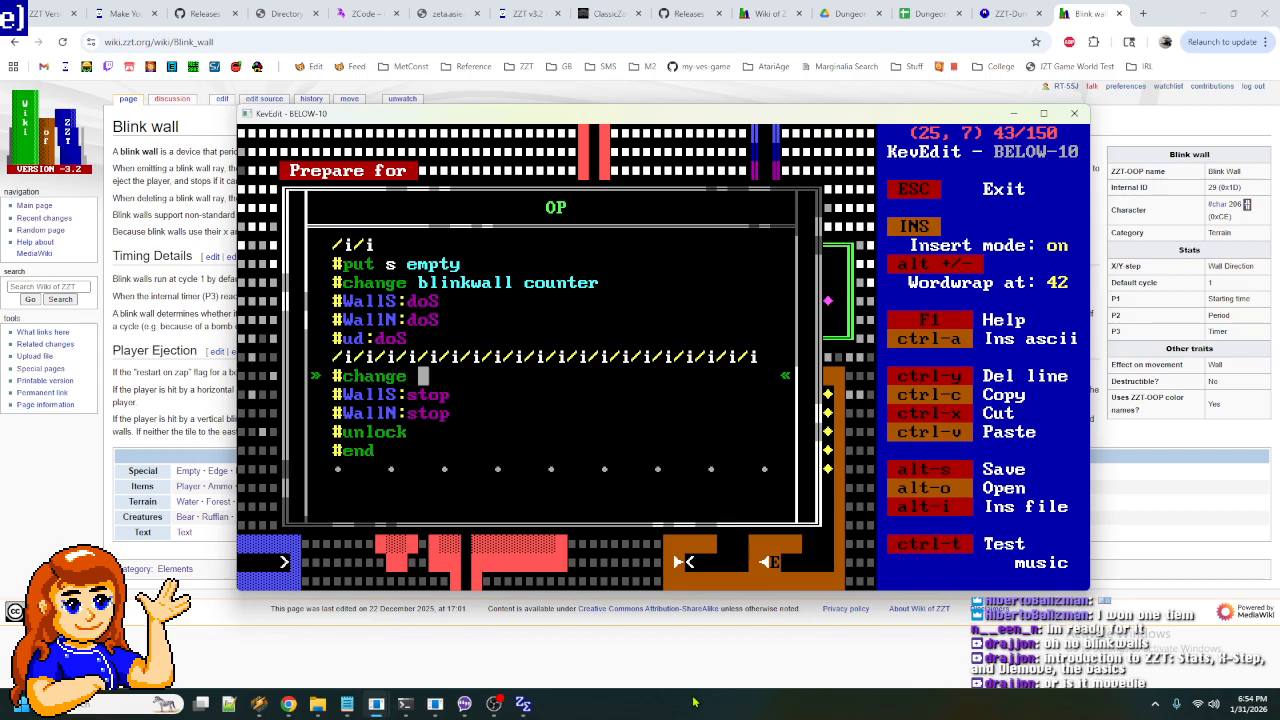
pyautogui.write('counter bl')
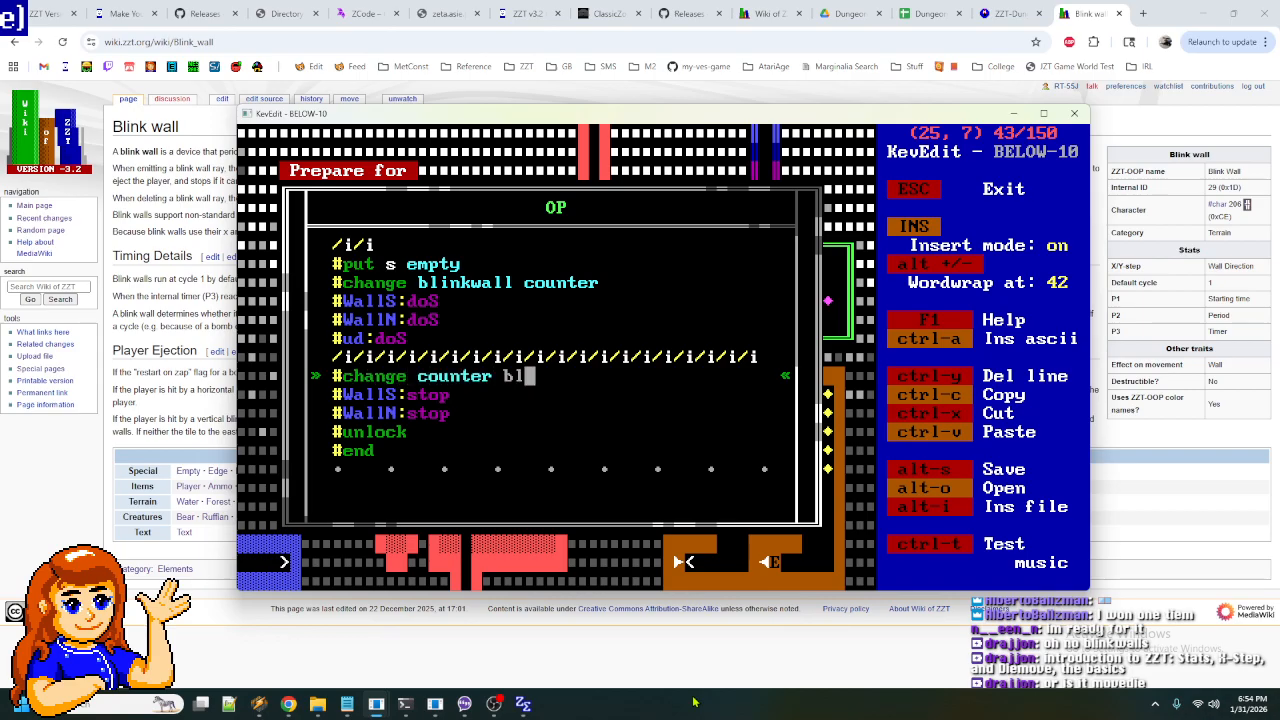
pyautogui.write('inkwall')
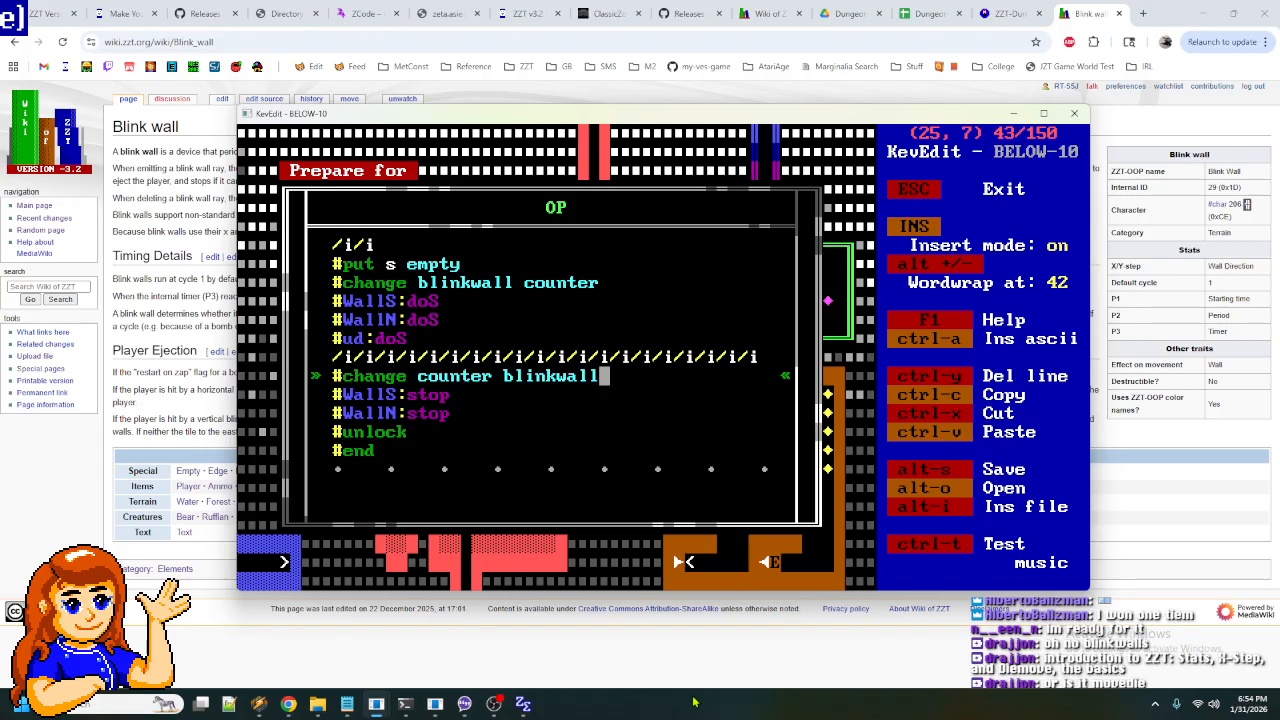
# - Comment out the "#WallS:doS" and "#WallS:stop" lines with an apostrophe and close the program
pyautogui.press('Up')
pyautogui.press('Up')
pyautogui.press('Up')
pyautogui.press('Up')
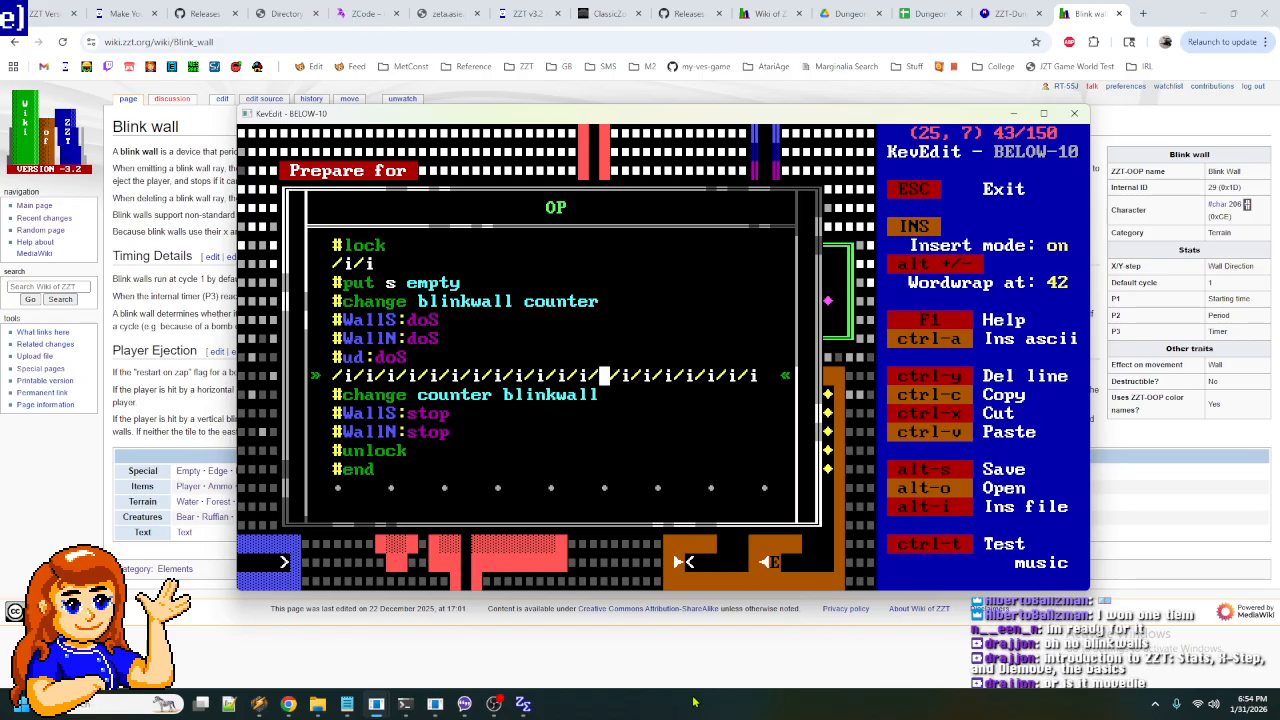
pyautogui.press('Home')
pyautogui.write("'")
pyautogui.press('Down')
pyautogui.press('Down')
pyautogui.press('Down')
pyautogui.press('Down')
pyautogui.press('Down')
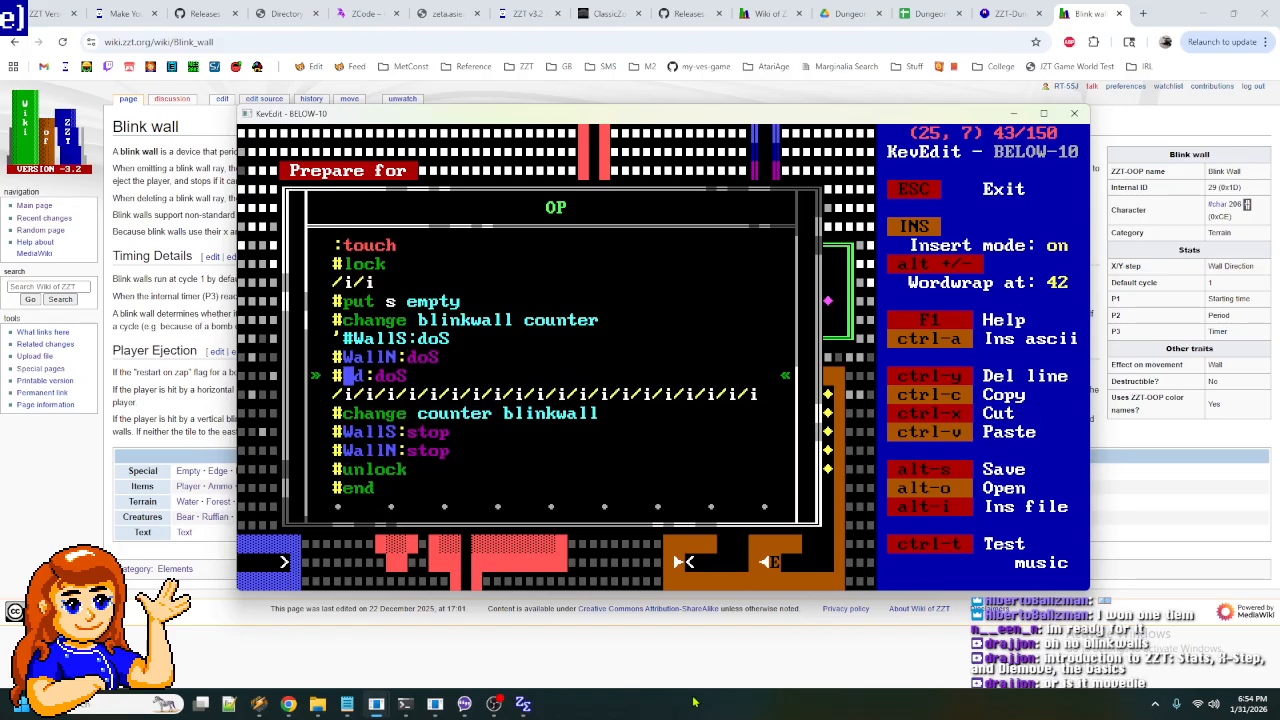
pyautogui.press('Home')
pyautogui.write("'")
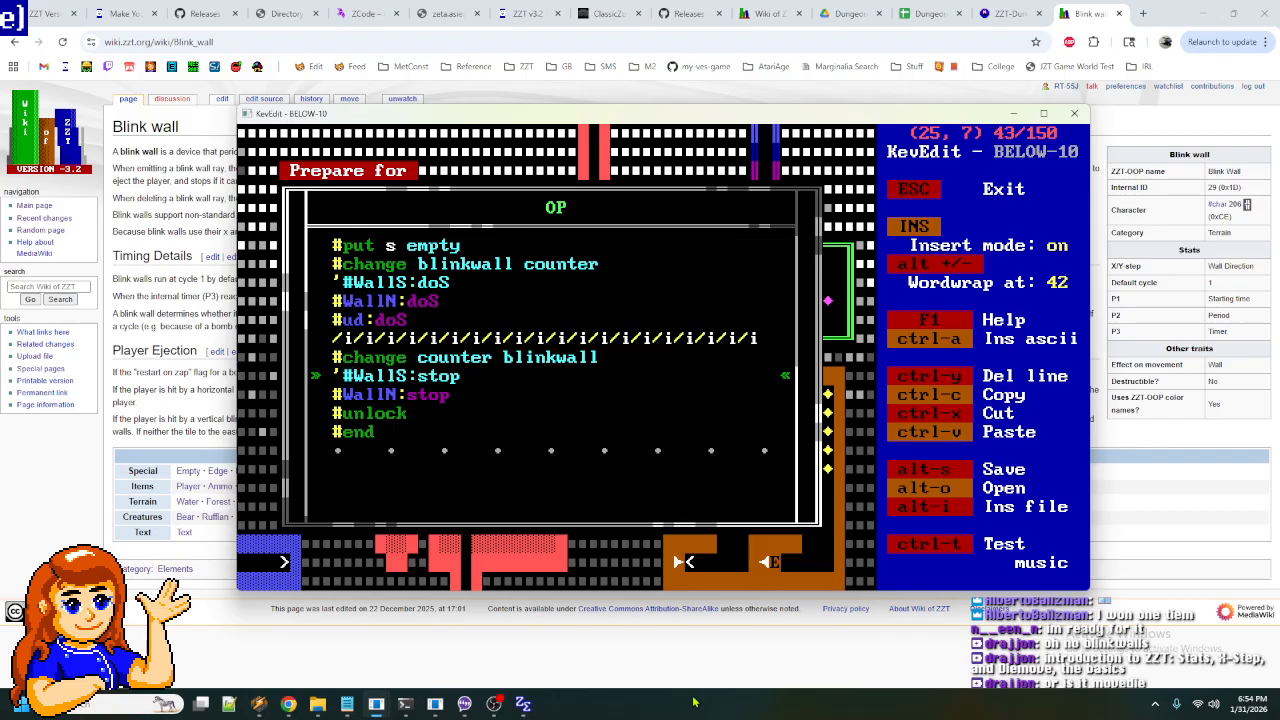
pyautogui.press('Escape')
# - In the program of the OP object at (13, 19), insert the line "#change blinkwall clockwise" above "#WallS:doN"
pyautogui.press('Down')
pyautogui.press('Down')
pyautogui.press('Down')
pyautogui.press('Down')
pyautogui.press('Down')
pyautogui.press('Down')
pyautogui.press('Down')
pyautogui.press('Down')
pyautogui.press('Down')
pyautogui.press('Left')
pyautogui.press('Left')
pyautogui.press('Left')
pyautogui.press('Left')
pyautogui.press('Left')
pyautogui.press('Left')
pyautogui.press('Left')
pyautogui.press('Left')
pyautogui.press('Left')
pyautogui.press('Left')
pyautogui.press('Left')
pyautogui.press('Left')
pyautogui.press('Down')
pyautogui.press('Down')
pyautogui.press('Return')
pyautogui.press('Return')
pyautogui.press('Down')
pyautogui.press('Down')
pyautogui.press('Down')
pyautogui.press('Down')
pyautogui.press('Down')
pyautogui.press('Down')
pyautogui.press('Down')
pyautogui.press('Down')
pyautogui.press('Up')
pyautogui.press('Up')
pyautogui.press('Up')
pyautogui.press('Up')
pyautogui.press('Up')
pyautogui.press('Up')
pyautogui.press('Up')
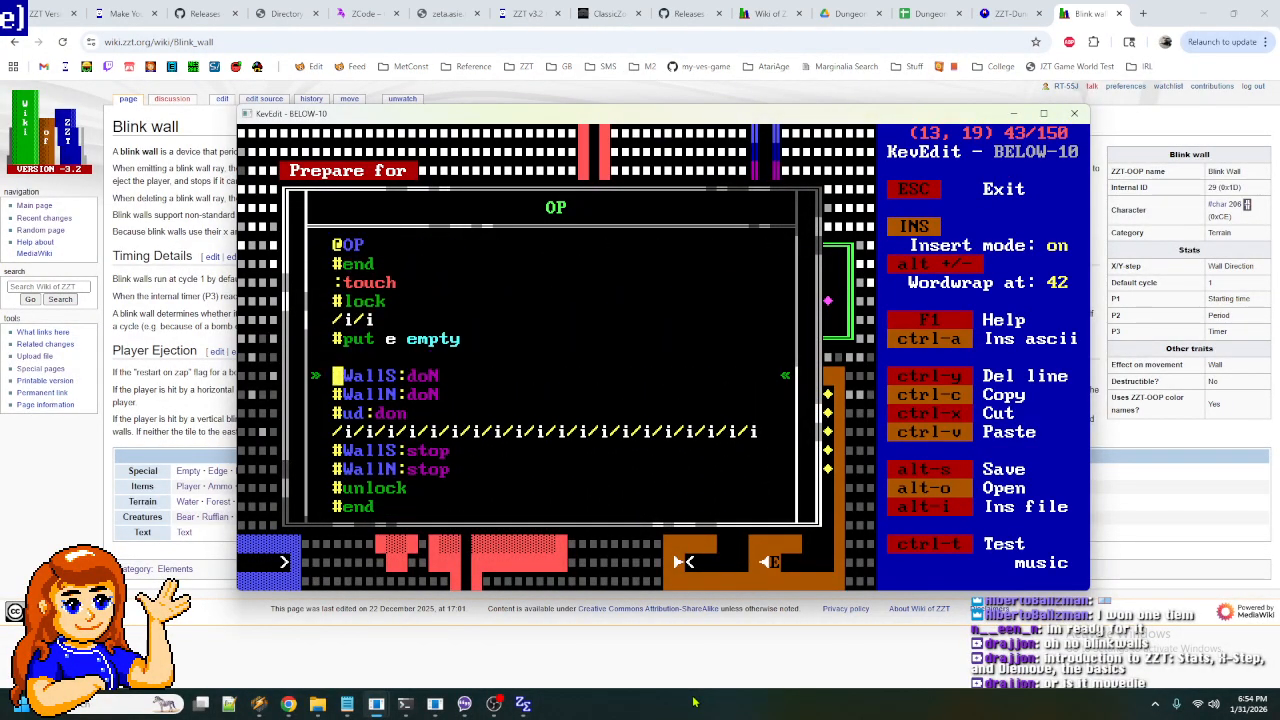
pyautogui.press('Return')
pyautogui.write('#c')
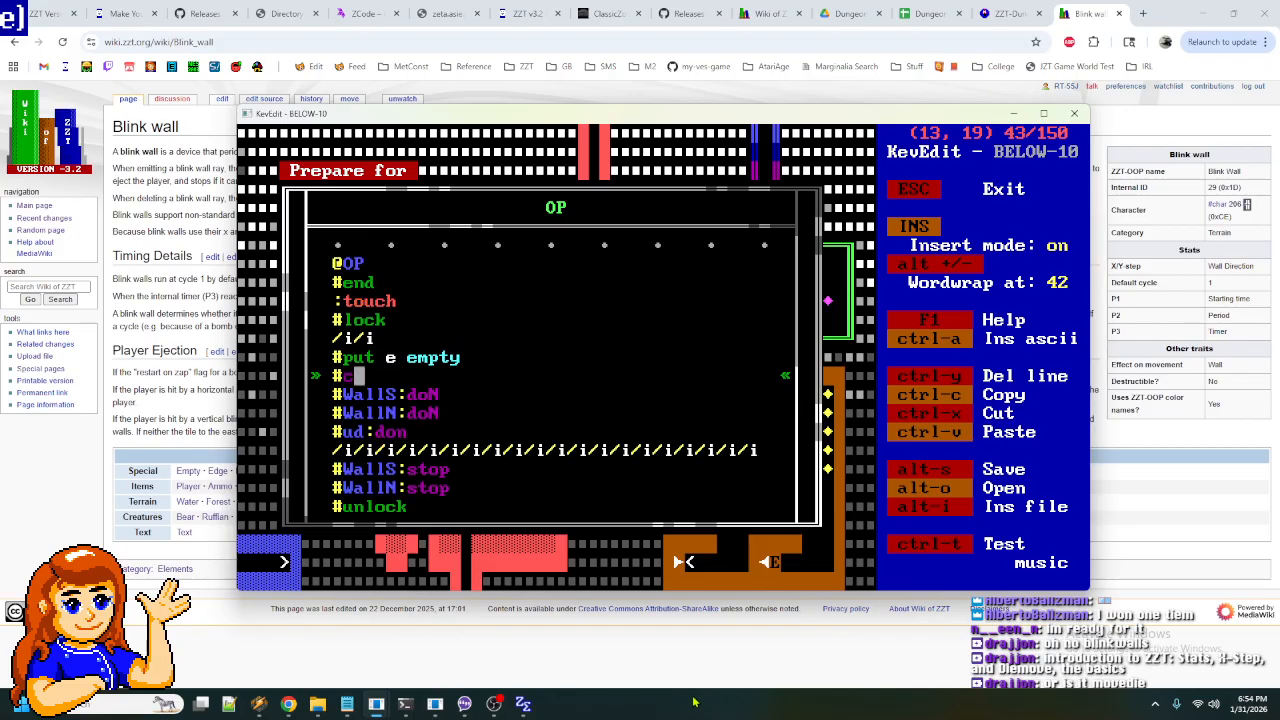
pyautogui.write('hange blinkwall')
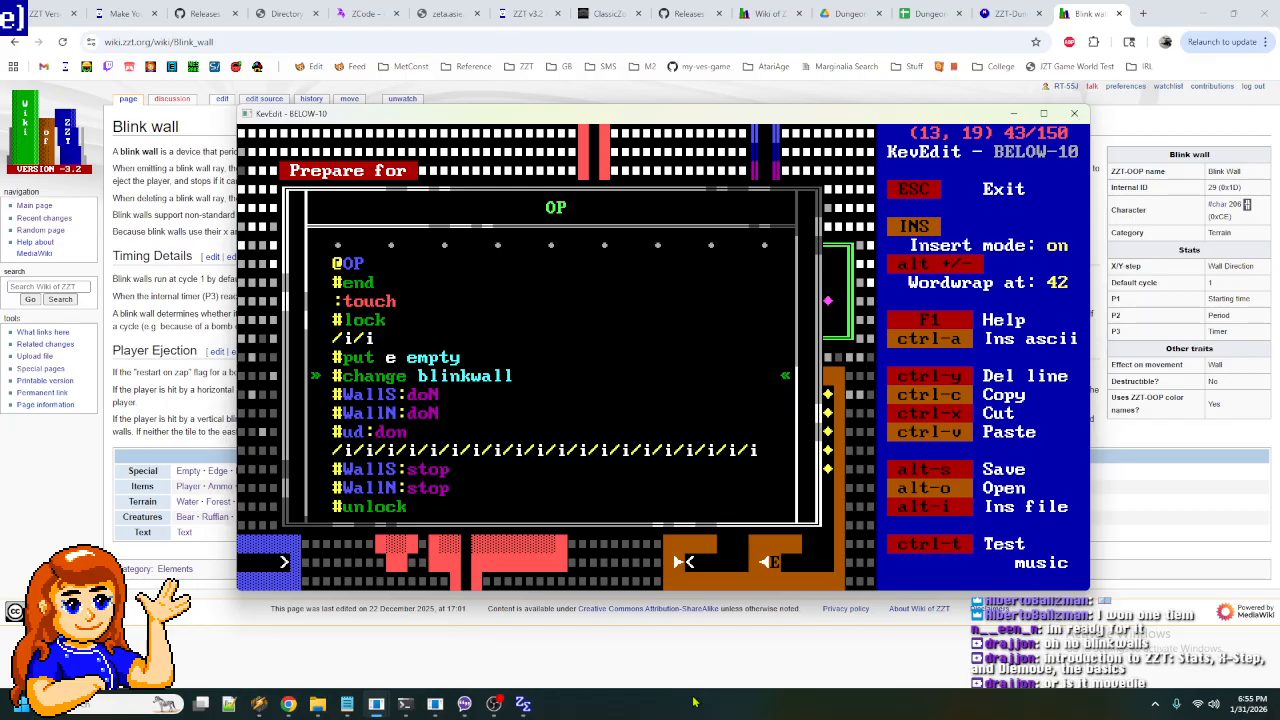
pyautogui.write('clockwise')
pyautogui.press('Down')
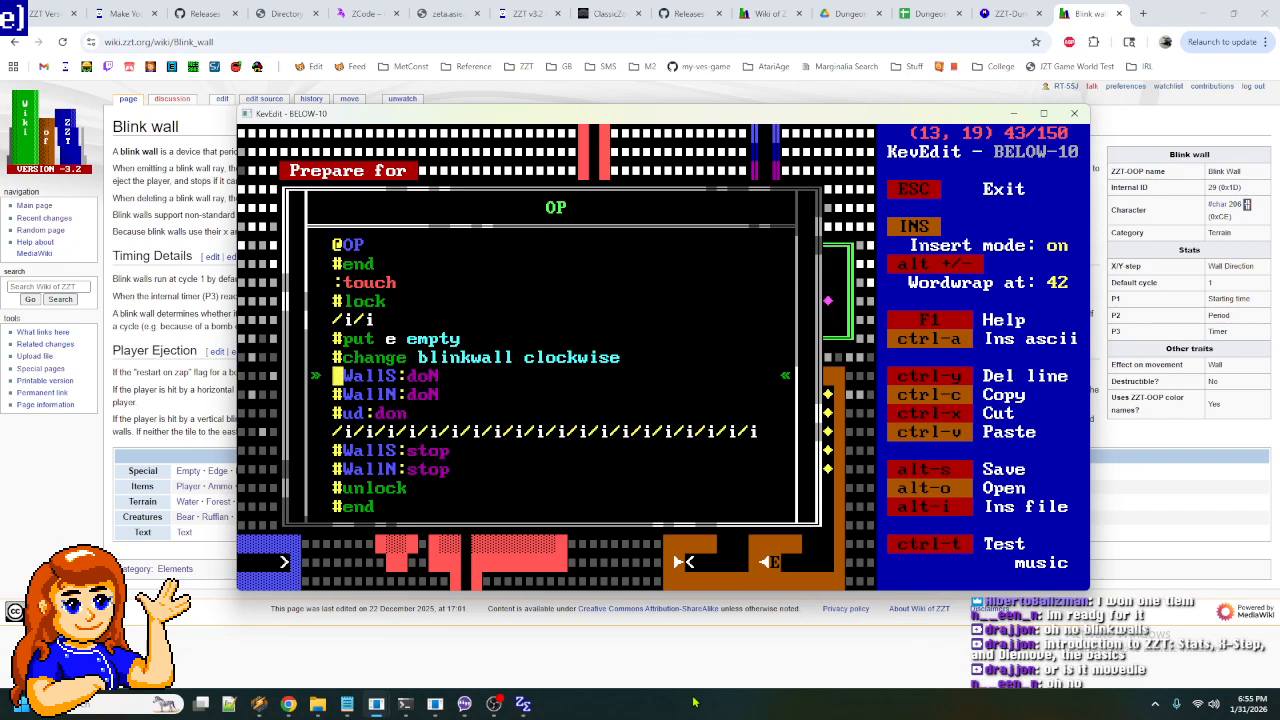
# - Comment out the "#WallS:doN" and "#WallS:stop" lines with an apostrophe in the open OP program
pyautogui.write("'")
pyautogui.press('Down')
pyautogui.press('Down')
pyautogui.press('Down')
pyautogui.press('Down')
pyautogui.write("'")
# - Insert the line "#change clockwise blinkwall" below the long idle line, above the commented-out "#WallS:stop"
pyautogui.press('Up')
pyautogui.press('Return')
pyautogui.press('Return')
pyautogui.press('BackSpace')
pyautogui.write('#change click')
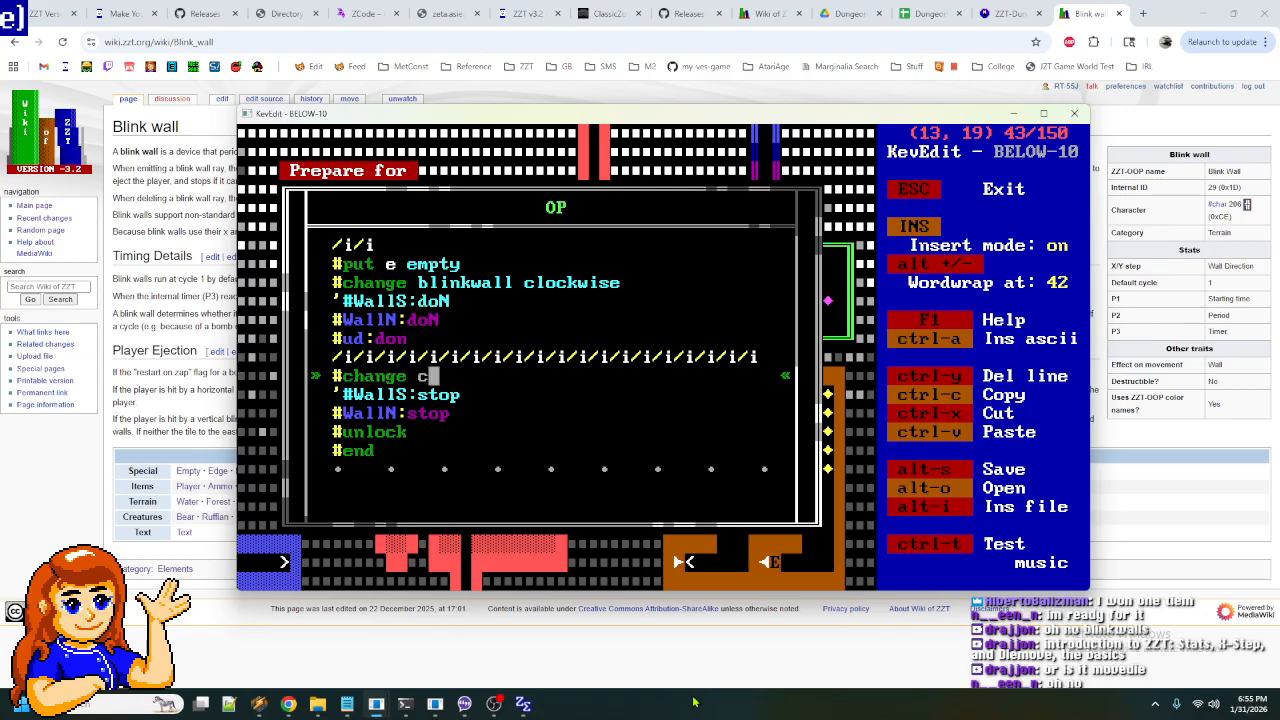
pyautogui.press('BackSpace')
pyautogui.press('BackSpace')
pyautogui.write('ockwise blinkwall')
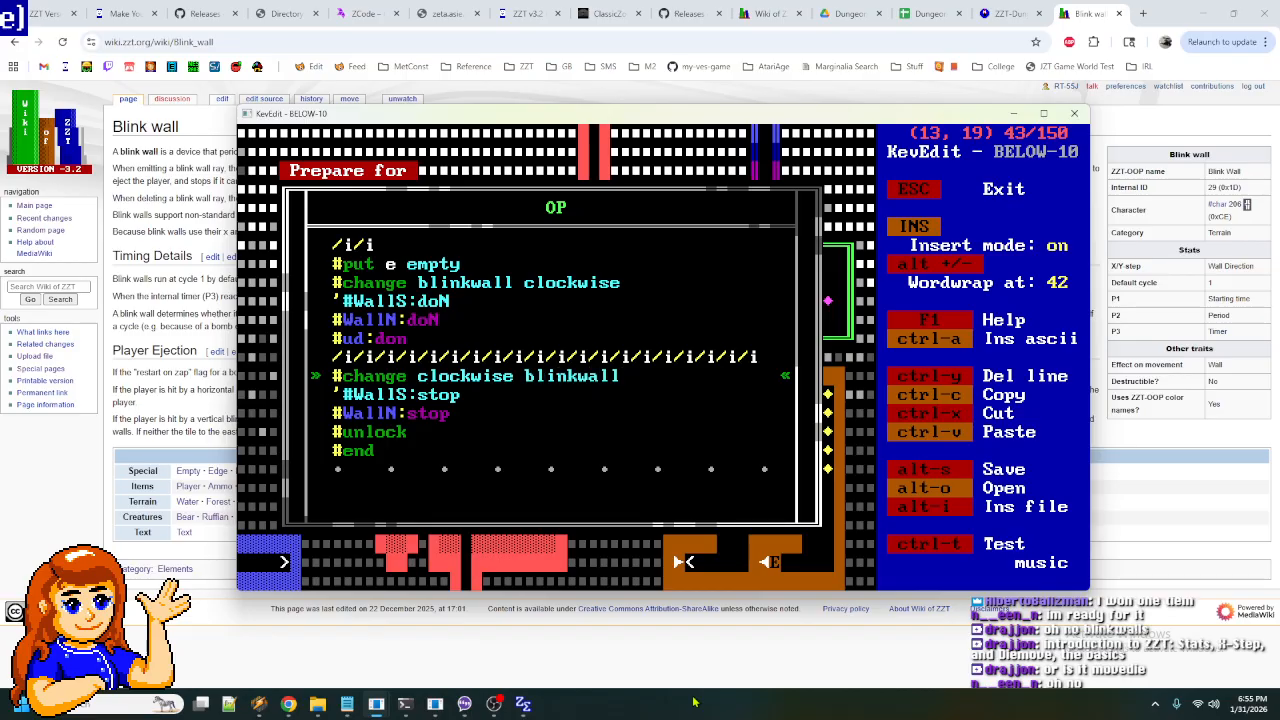
# - Close the OP program and save the world as BELOW-11
pyautogui.press('Escape')
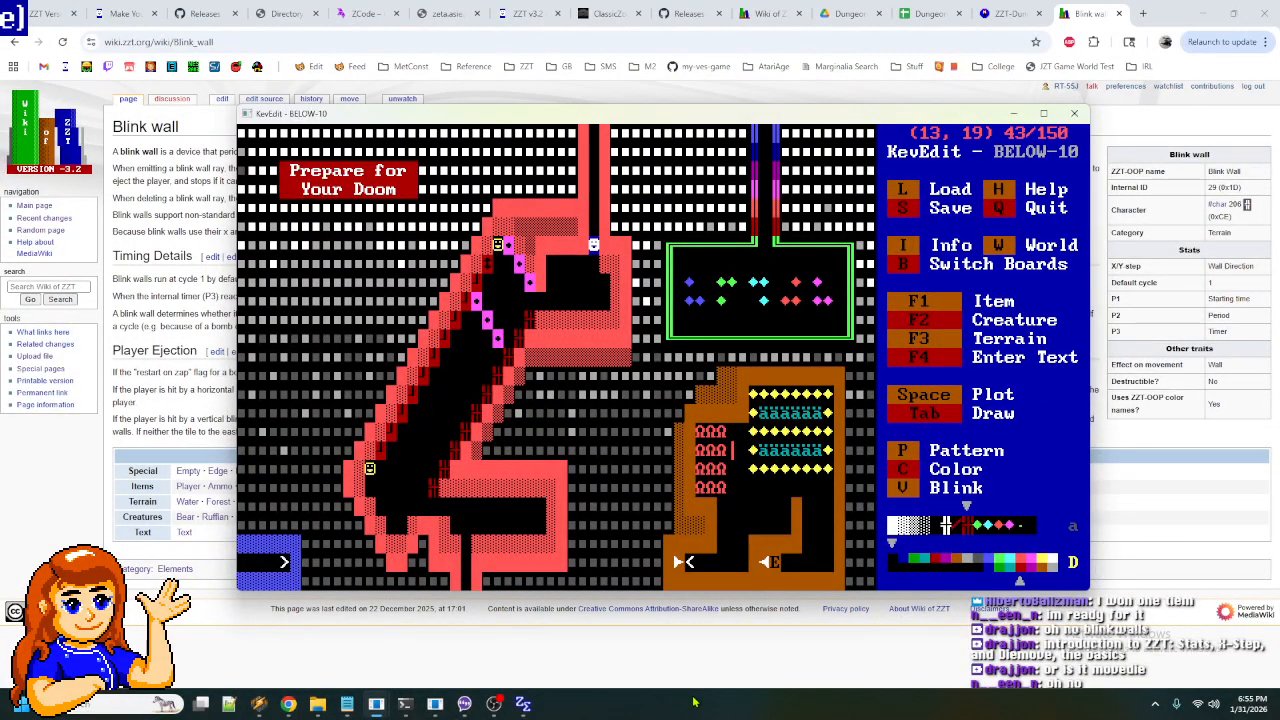
pyautogui.press('s')
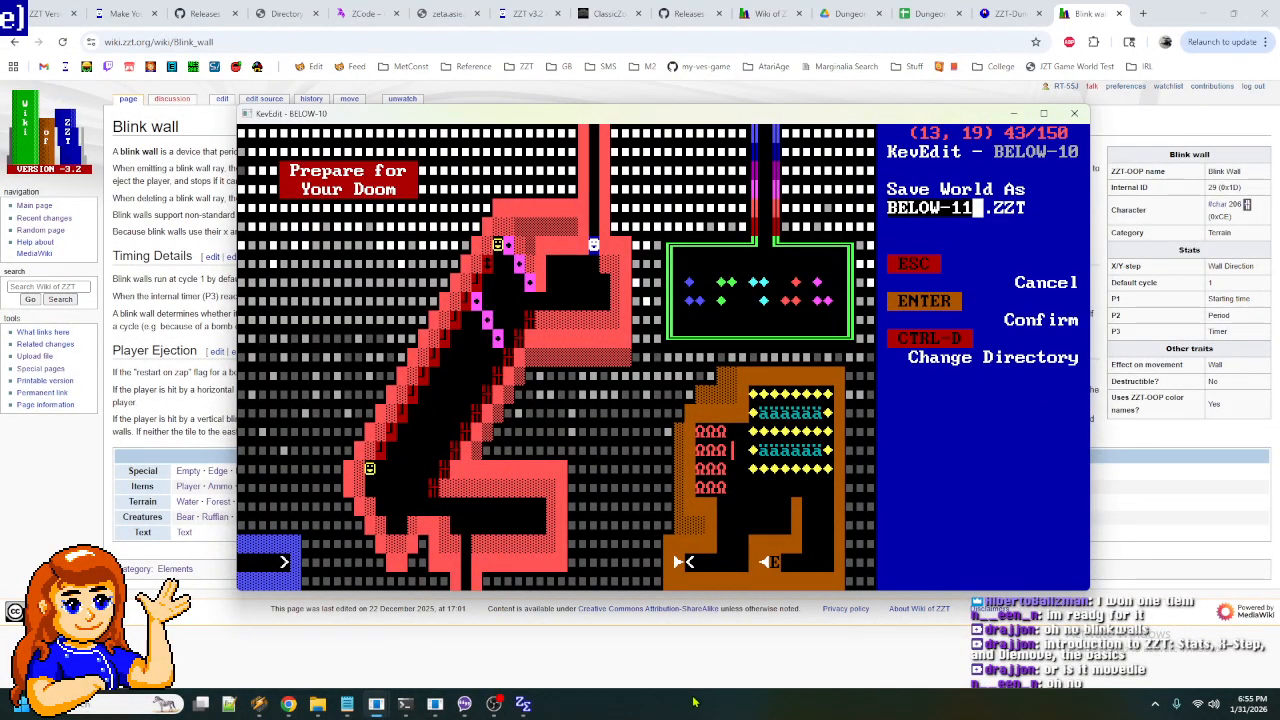
pyautogui.press('Return')
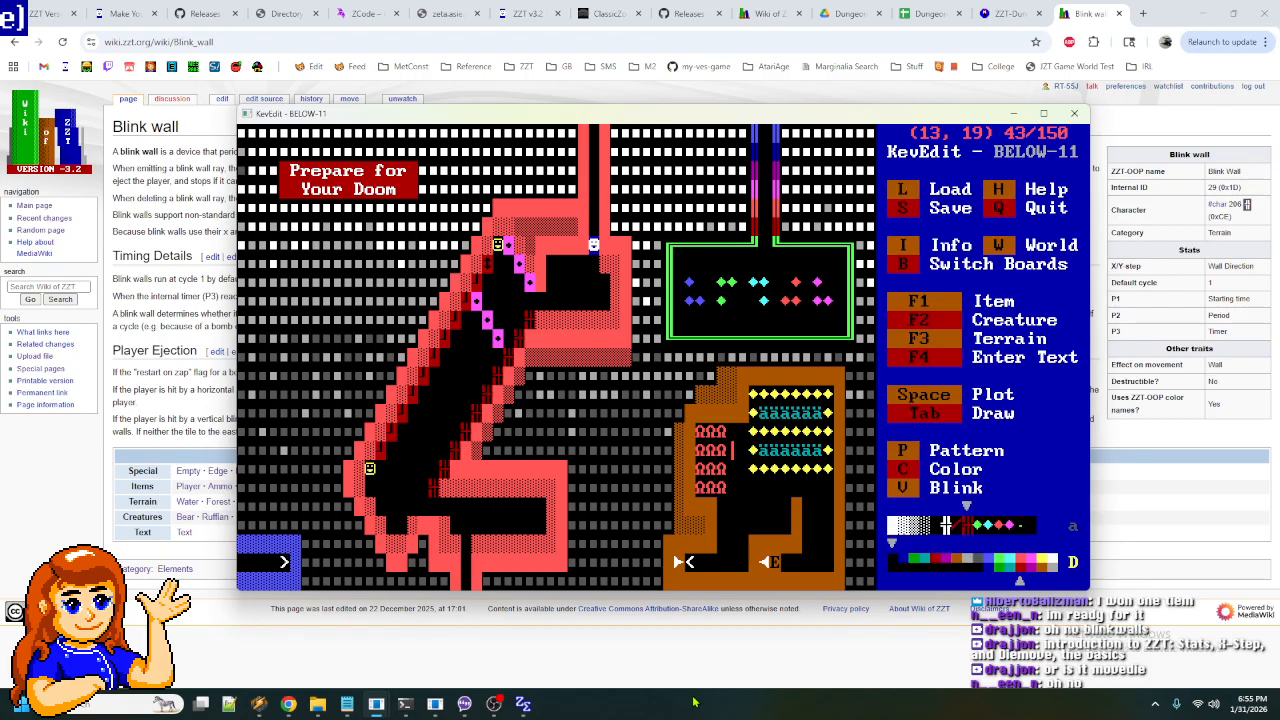
# - Switch to ClassicZoo, quit the running game, load the world BELOW-11 and start playing it
pyautogui.moveTo(378, 702)
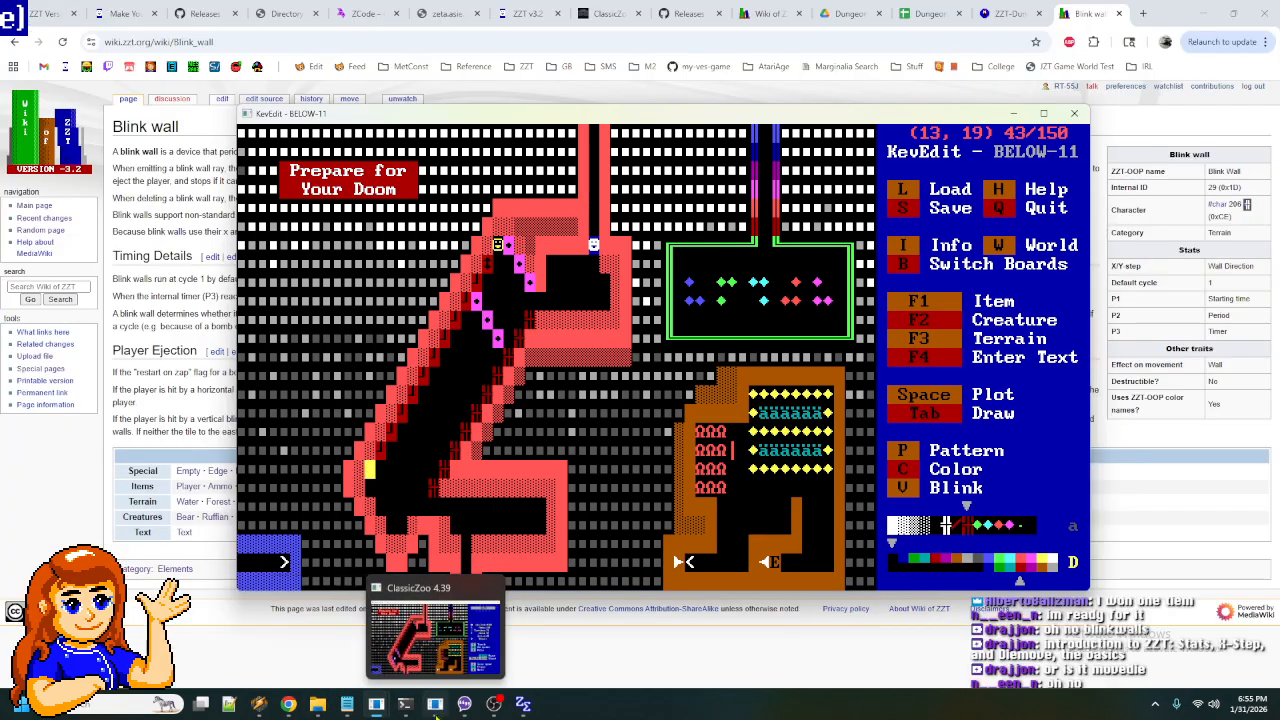
pyautogui.click(435, 704)
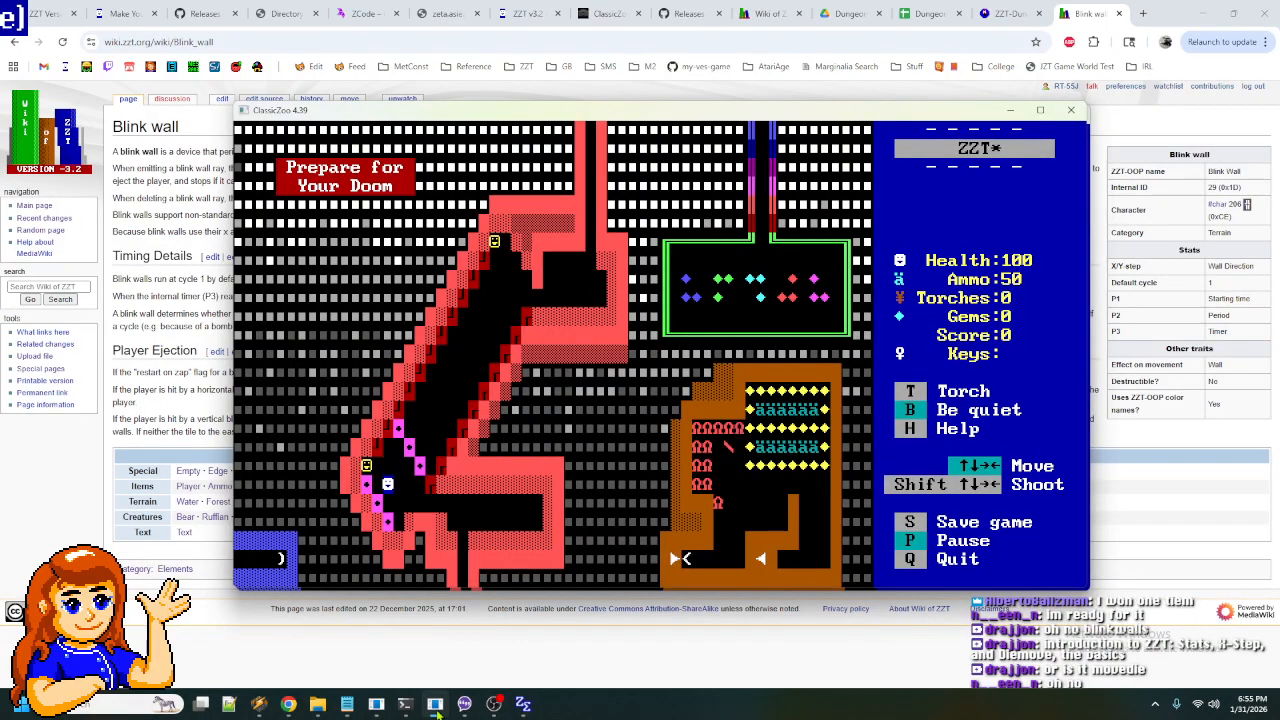
pyautogui.press('q')
pyautogui.press('y')
pyautogui.press('w')
pyautogui.press('Down')
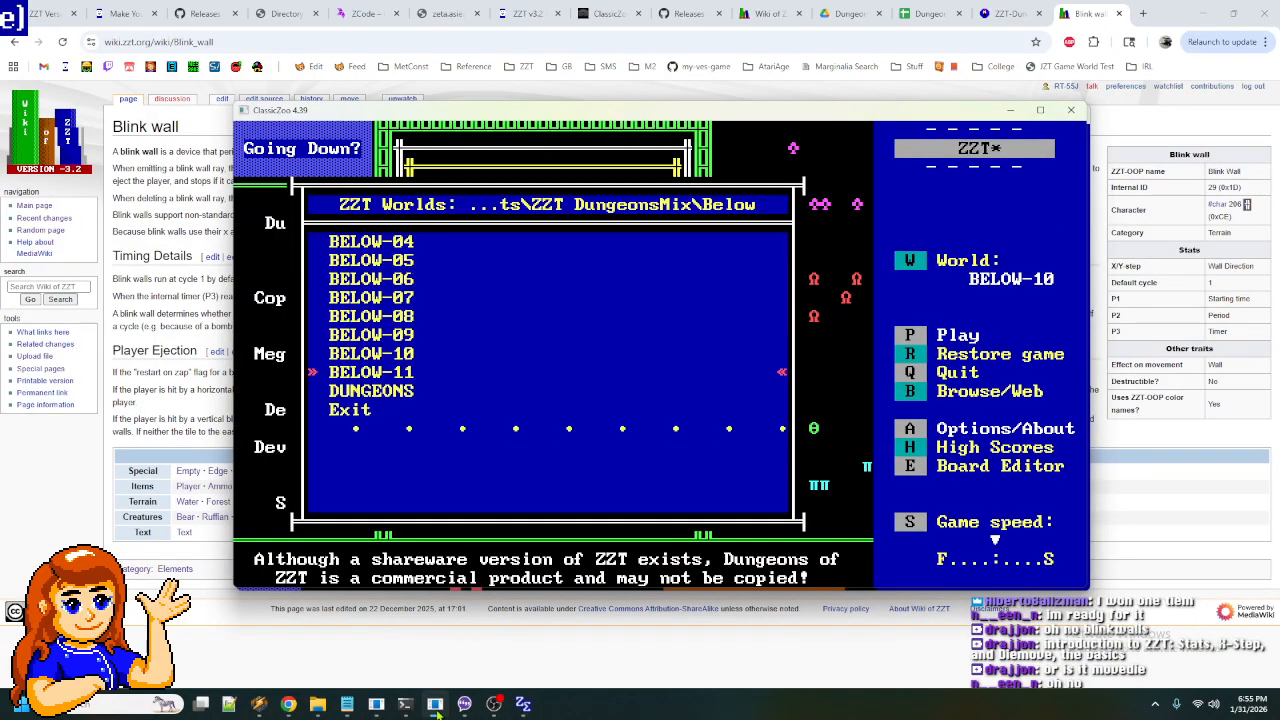
pyautogui.press('Return')
pyautogui.press('p')
# - Walk the player into the diagonal shaft and test the elevator's trip down to the lower landing
pyautogui.press('Down')
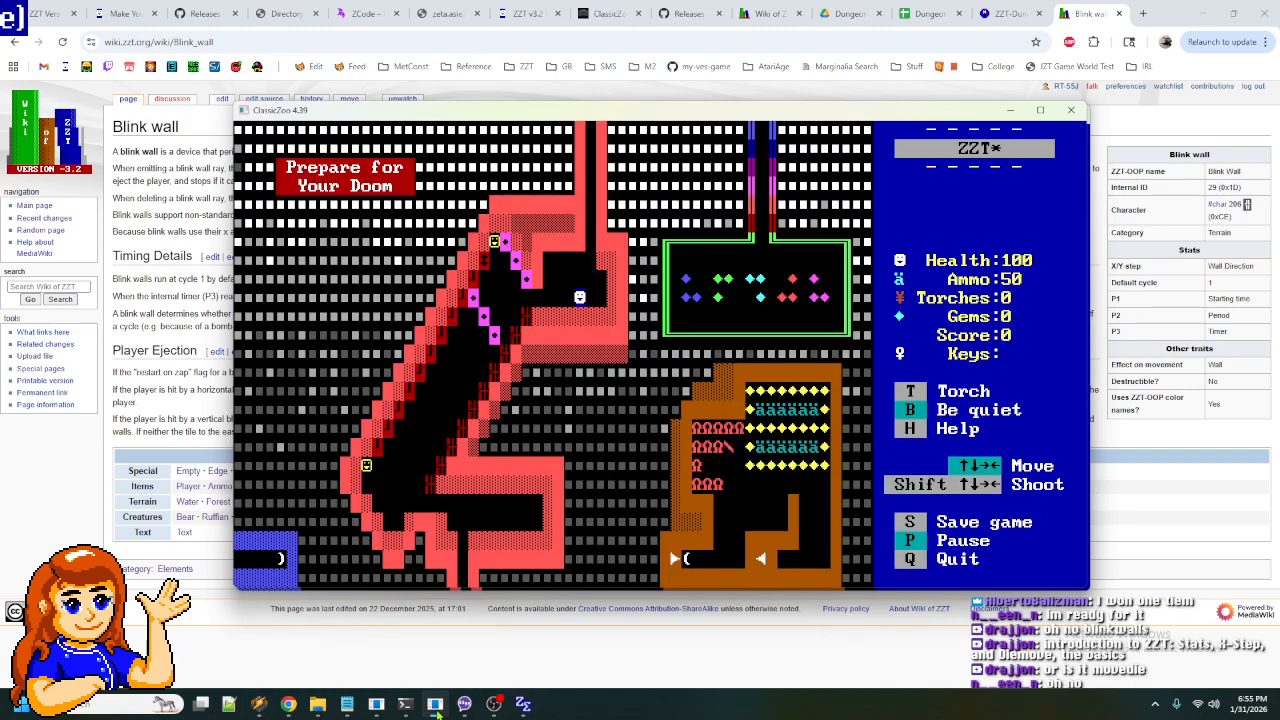
pyautogui.press('Down')
pyautogui.press('Left')
pyautogui.press('Down')
pyautogui.press('Down')
pyautogui.press('Left')
pyautogui.press('Down')
pyautogui.press('Down')
pyautogui.press('Left')
pyautogui.press('Down')
pyautogui.press('Down')
pyautogui.press('Left')
pyautogui.press('Down')
pyautogui.press('Left')
pyautogui.press('Down')
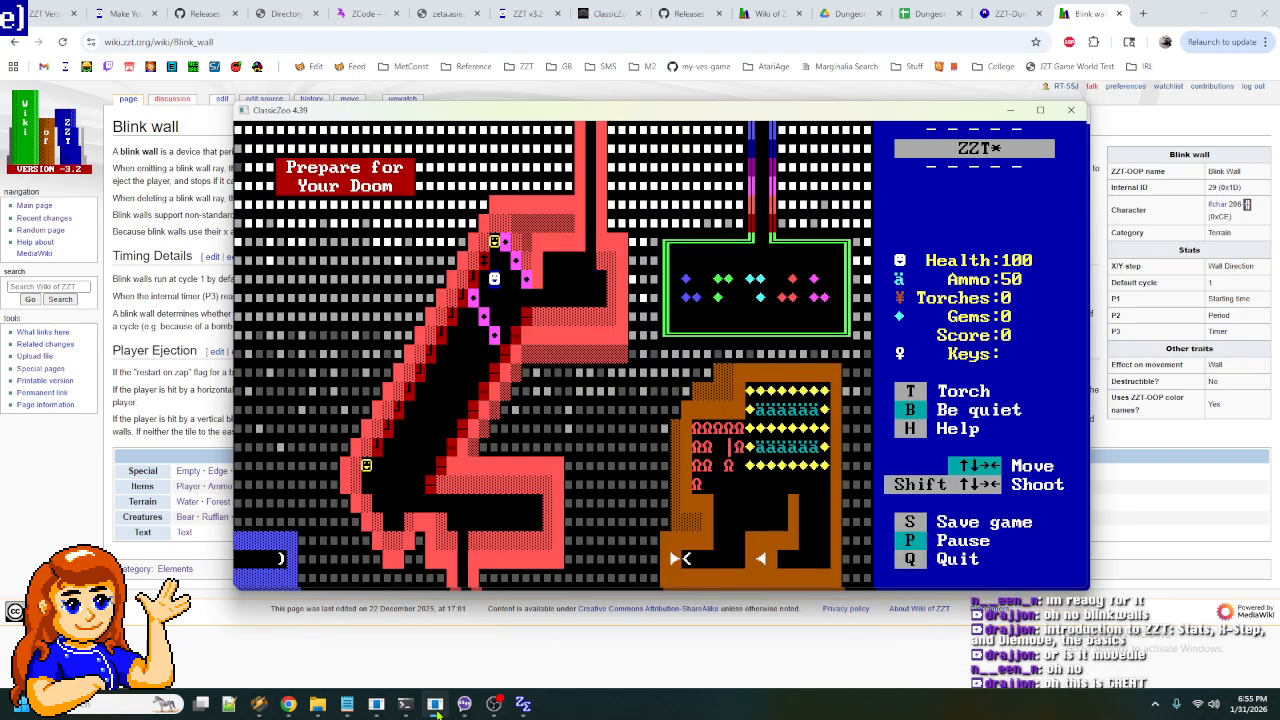
pyautogui.press('Down')
pyautogui.press('Left')
pyautogui.press('Down')
pyautogui.press('Left')
pyautogui.press('Left')
pyautogui.press('Left')
pyautogui.press('Left')
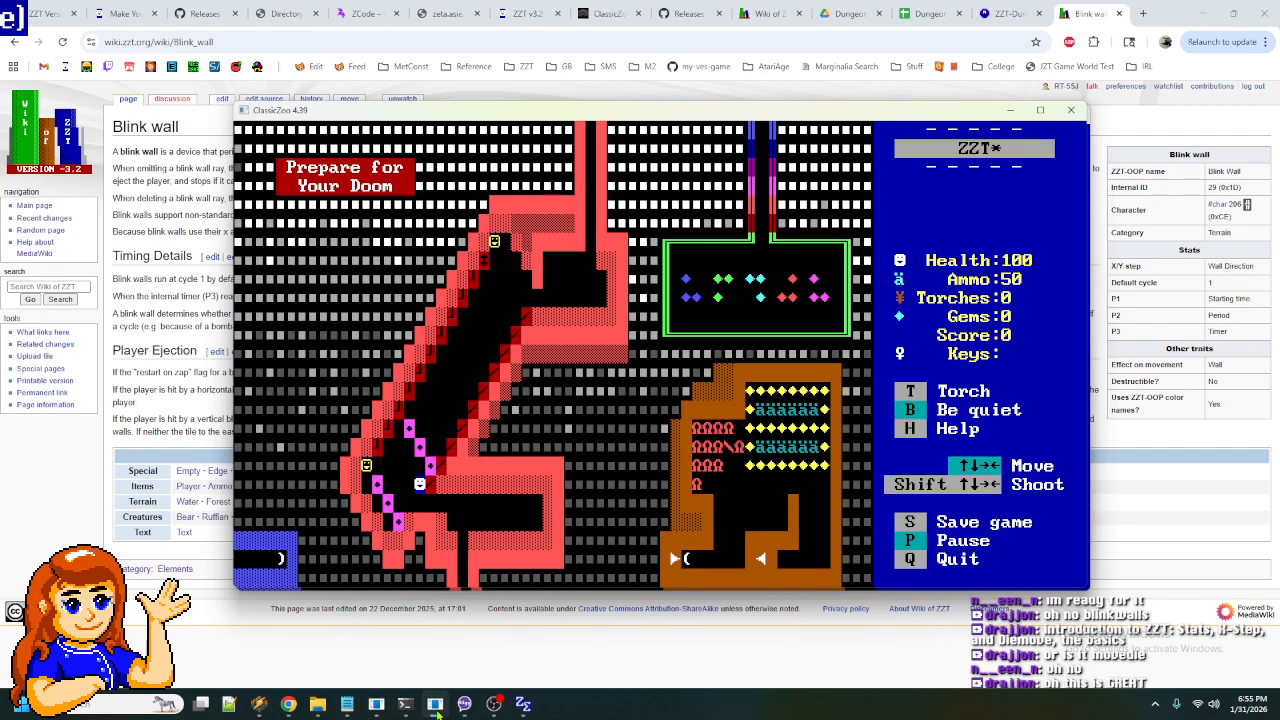
# - Try to ride the elevator back up the diagonal shaft from the lower landing
pyautogui.press('Right')
pyautogui.press('Up')
pyautogui.press('Right')
pyautogui.press('Up')
pyautogui.press('Right')
pyautogui.press('Right')
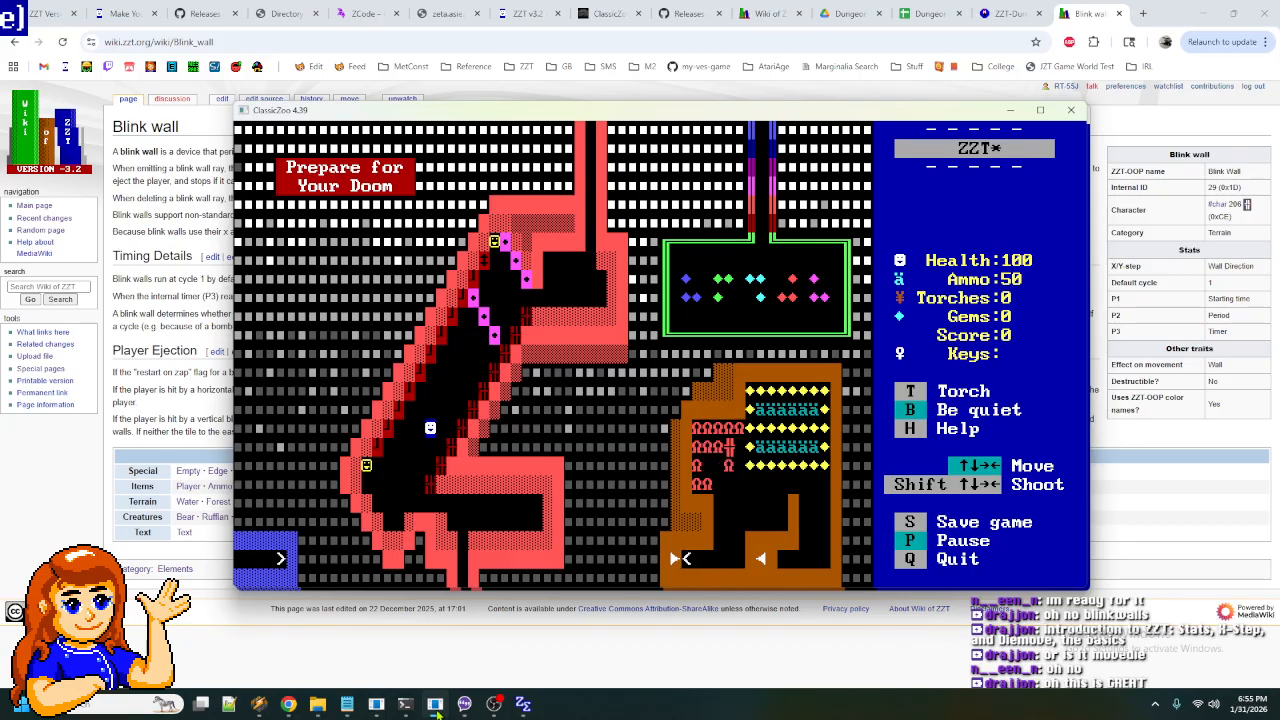
pyautogui.press('Down')
pyautogui.press('Down')
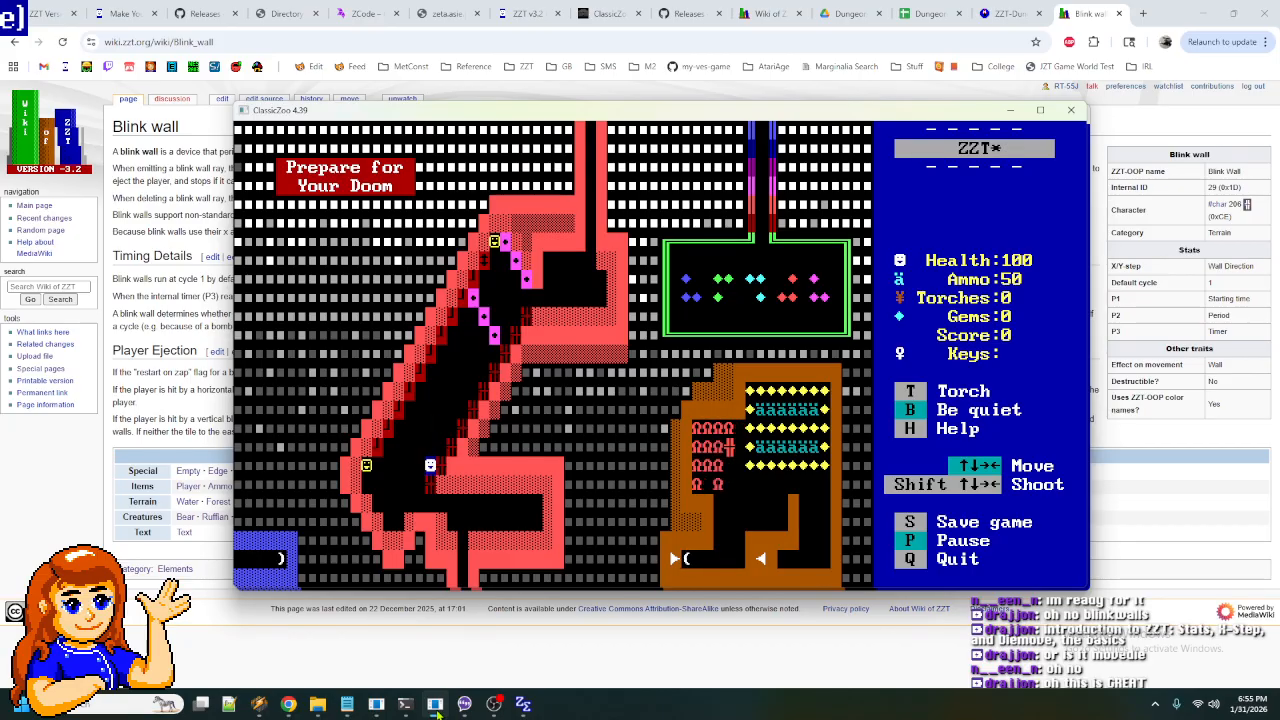
pyautogui.press('Left')
# - Restart the playtest and walk the player from the upper corridor to the upper OP object
pyautogui.press('Escape')
pyautogui.press('n')
pyautogui.press('Down')
pyautogui.press('Left')
pyautogui.press('Down')
pyautogui.press('Left')
pyautogui.press('Left')
pyautogui.press('Left')
pyautogui.press('Left')
pyautogui.press('Left')
pyautogui.press('Left')
pyautogui.press('Up')
pyautogui.press('Up')
# - Ride the elevator down the shaft, keeping the player inside it, and step up to the lower OP object
pyautogui.press('Down')
pyautogui.press('Left')
pyautogui.press('Down')
pyautogui.press('Down')
pyautogui.press('Left')
pyautogui.press('Down')
pyautogui.press('Down')
pyautogui.press('Left')
pyautogui.press('Down')
pyautogui.press('Down')
pyautogui.press('Left')
pyautogui.press('Down')
pyautogui.press('Down')
pyautogui.press('Left')
pyautogui.press('Down')
pyautogui.press('Down')
pyautogui.press('Left')
pyautogui.press('Down')
pyautogui.press('Left')
pyautogui.press('Down')
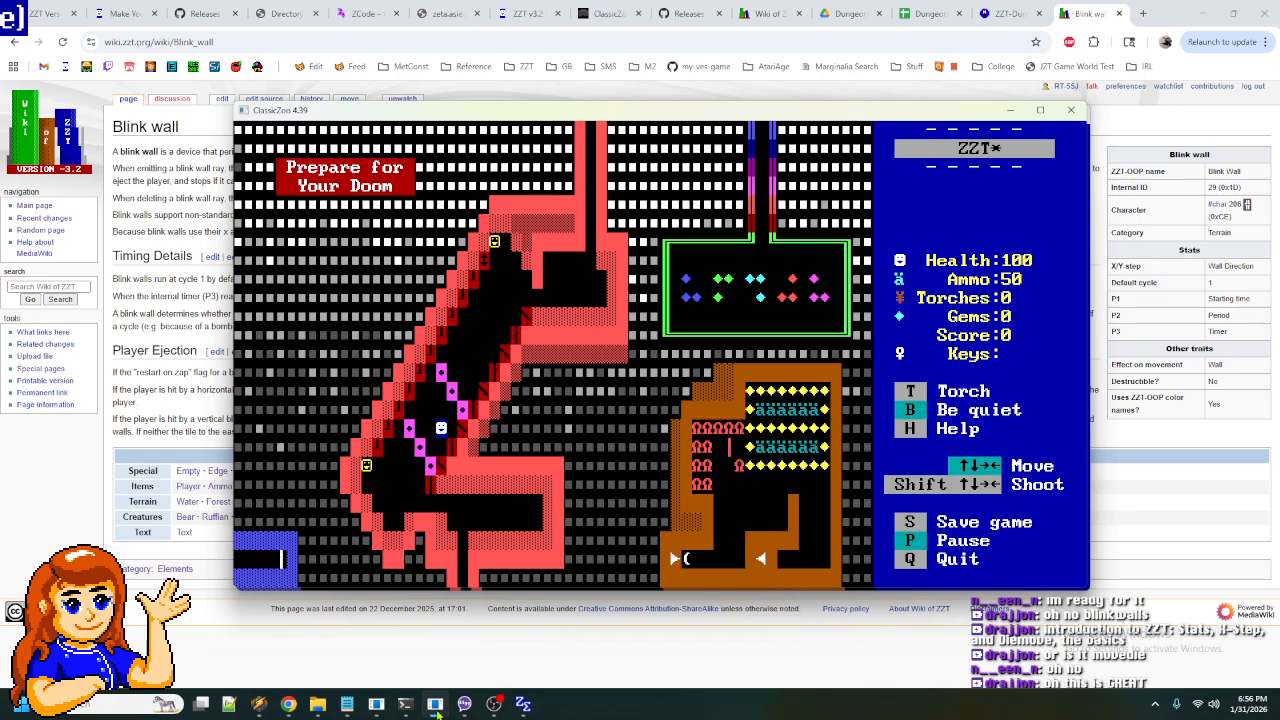
pyautogui.press('Up')
pyautogui.press('Left')
pyautogui.press('Up')
pyautogui.press('Left')
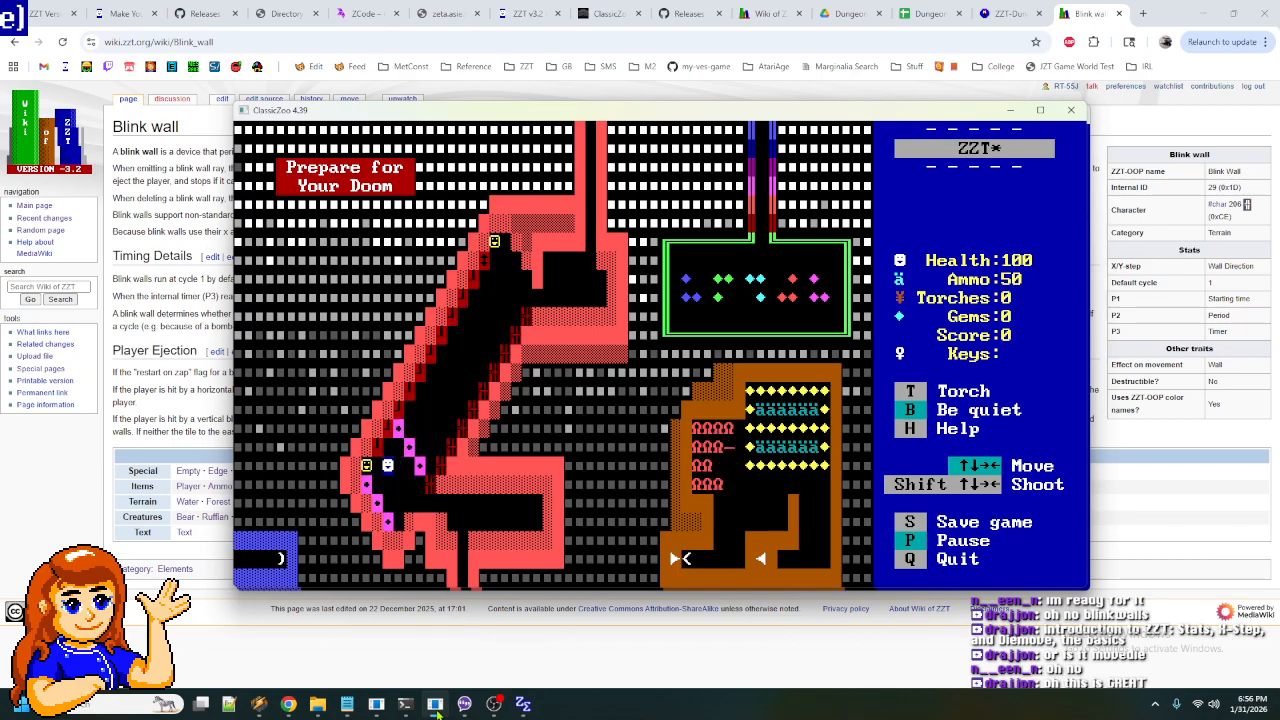
# - Ride the elevator up from the lower OP object to the upper landing, moving the player along with it
pyautogui.press('Right')
pyautogui.press('Up')
pyautogui.press('Right')
pyautogui.press('Up')
pyautogui.press('Right')
pyautogui.press('Right')
pyautogui.press('Up')
pyautogui.press('Right')
pyautogui.press('Up')
pyautogui.press('Right')
pyautogui.press('Right')
pyautogui.press('Up')
pyautogui.press('Right')
pyautogui.press('Up')
pyautogui.press('Right')
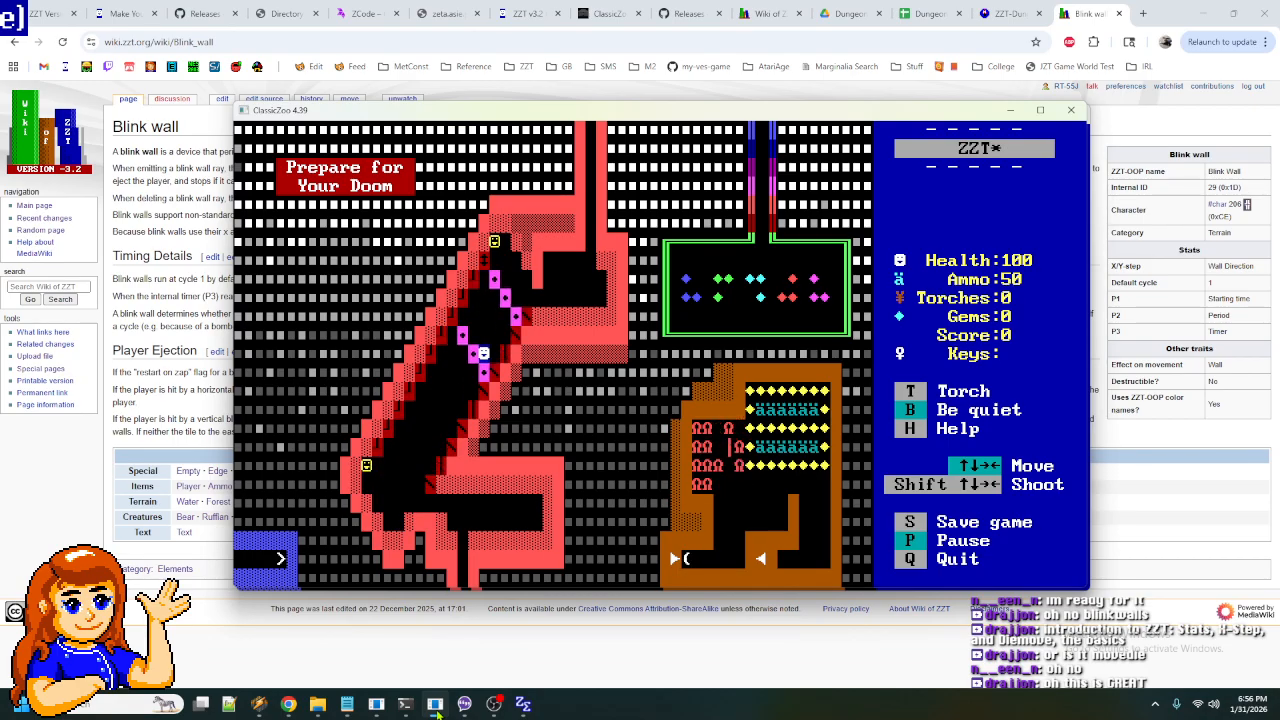
pyautogui.press('Up')
pyautogui.press('Up')
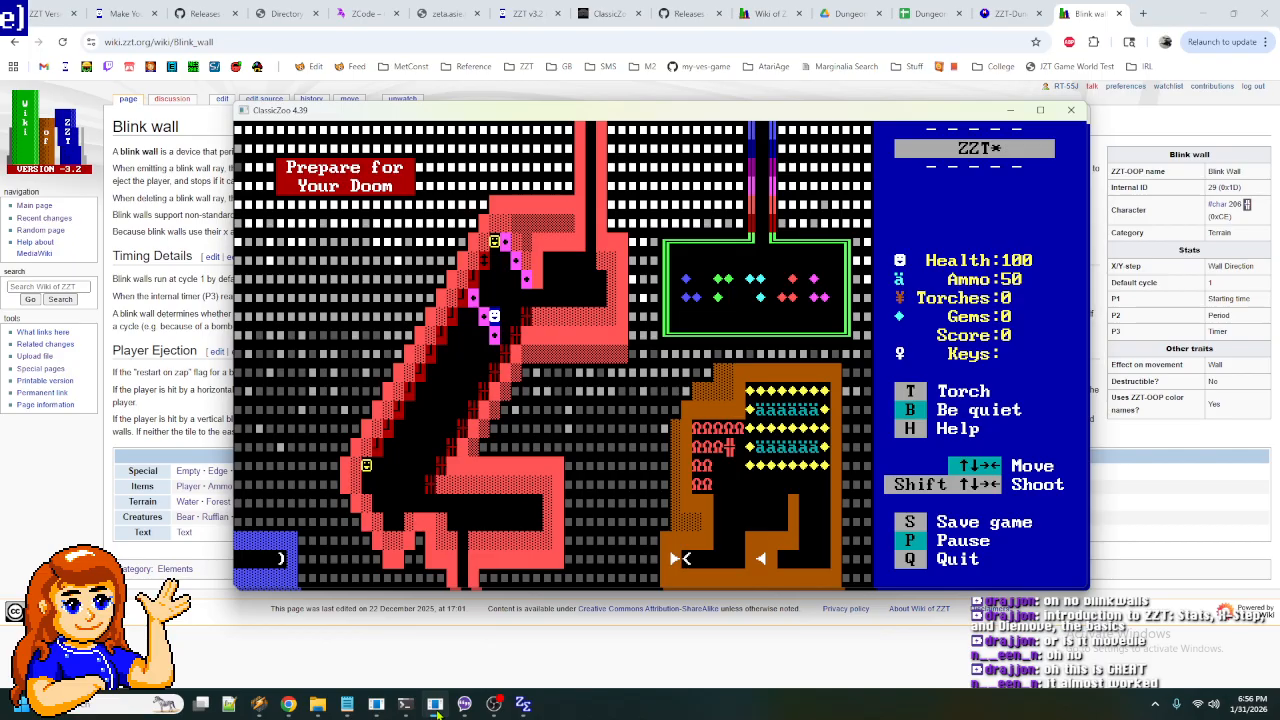
# - Walk the player out of the elevator into the upper corridor and back into the shaft
pyautogui.press('Up')
pyautogui.press('Up')
pyautogui.press('Right')
pyautogui.press('Right')
pyautogui.press('Down')
pyautogui.press('Right')
pyautogui.press('Right')
pyautogui.press('Right')
pyautogui.press('Right')
pyautogui.press('Left')
pyautogui.press('Left')
pyautogui.press('Left')
pyautogui.press('Left')
pyautogui.press('Left')
pyautogui.press('Left')
pyautogui.press('Left')
# - Test the elevator's downward trip once more, moving the player diagonally with it to the lower landing
pyautogui.press('Down')
pyautogui.press('Left')
pyautogui.press('Down')
pyautogui.press('Left')
pyautogui.press('Down')
pyautogui.press('Left')
pyautogui.press('Down')
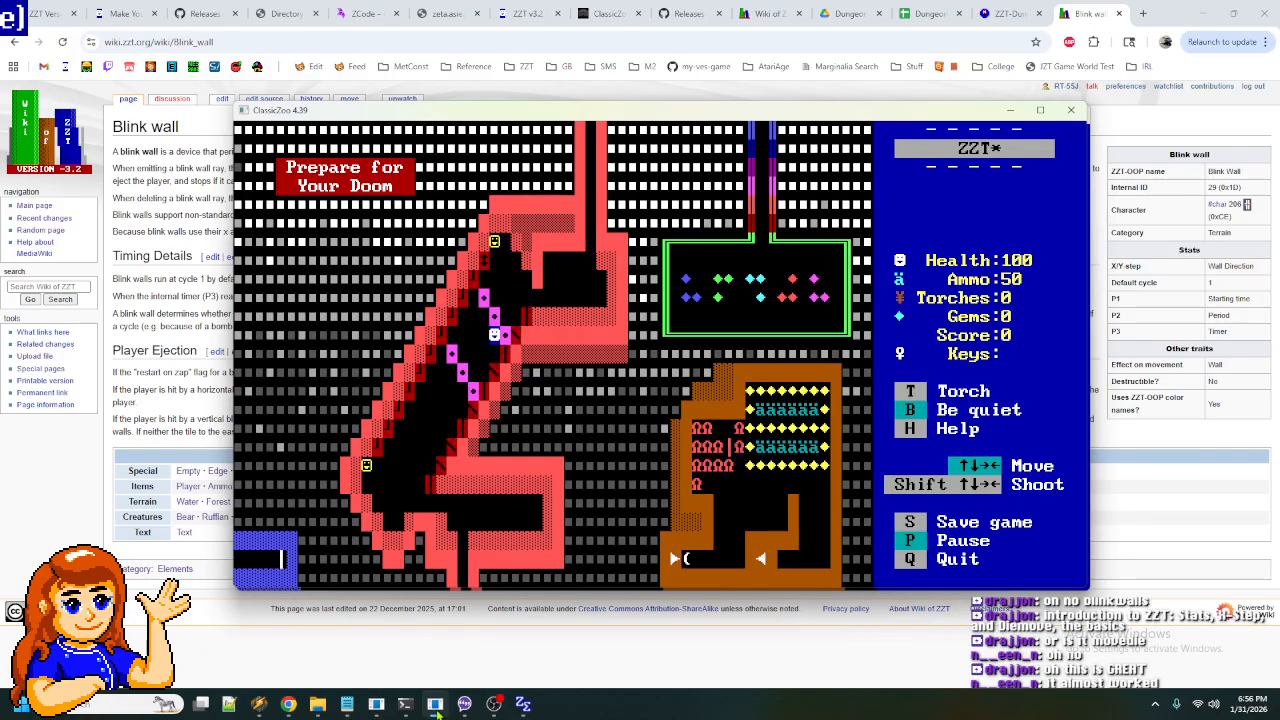
pyautogui.press('Down')
pyautogui.press('Left')
pyautogui.press('Down')
pyautogui.press('Left')
pyautogui.press('Down')
pyautogui.press('Left')
pyautogui.press('Down')
pyautogui.press('Left')
pyautogui.press('Down')
pyautogui.press('Left')
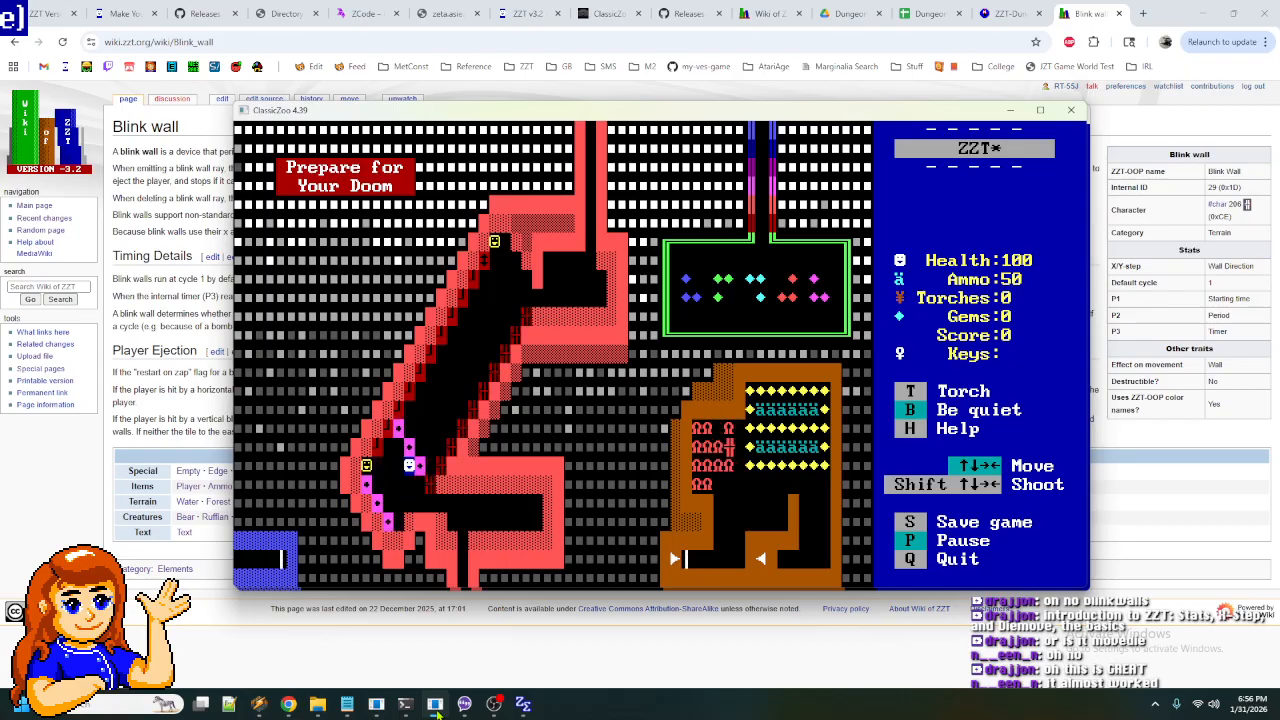
# - Ride the elevator from the lower landing to the upper landing, moving the player diagonally up the shaft with it
pyautogui.press('Right')
pyautogui.press('Right')
pyautogui.press('Right')
pyautogui.press('Right')
pyautogui.press('Right')
pyautogui.press('Right')
pyautogui.press('Up')
pyautogui.press('Up')
pyautogui.press('Up')
pyautogui.press('Up')
pyautogui.press('Right')
pyautogui.press('Right')
pyautogui.press('Up')
pyautogui.press('Up')
pyautogui.press('Up')
pyautogui.press('Right')
pyautogui.press('Right')
pyautogui.press('Right')
pyautogui.press('Up')
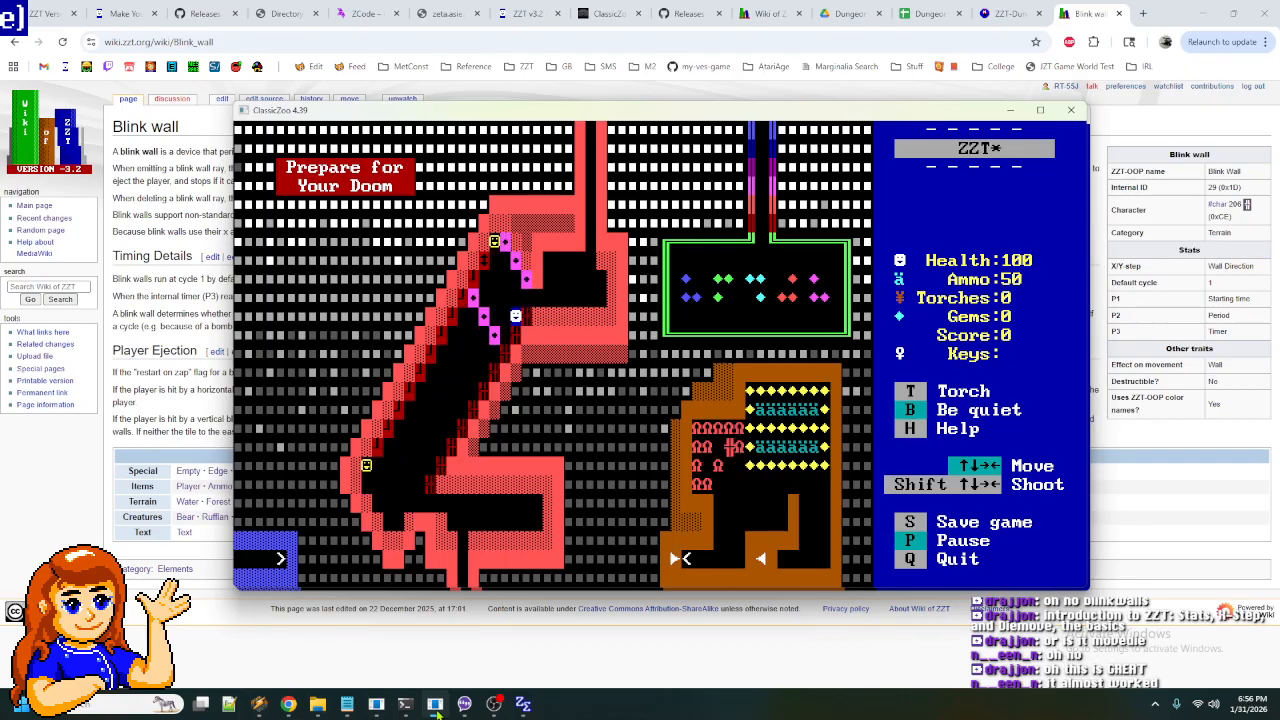
pyautogui.press('Right')
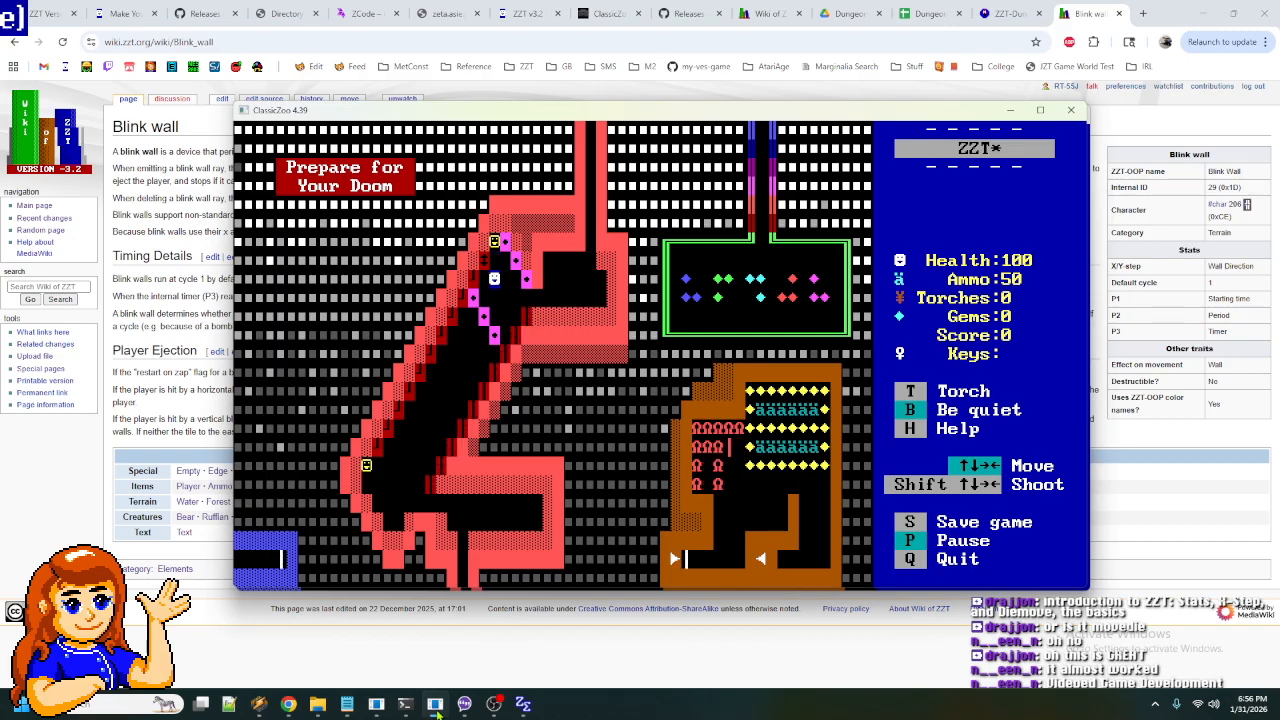
# - Ride the elevator down the shaft inside the conveyors and walk the player up to the lower OP object
pyautogui.press('Down')
pyautogui.press('Down')
pyautogui.press('Down')
pyautogui.press('Left')
pyautogui.press('Left')
pyautogui.press('Down')
pyautogui.press('Down')
pyautogui.press('Down')
pyautogui.press('Left')
pyautogui.press('Left')
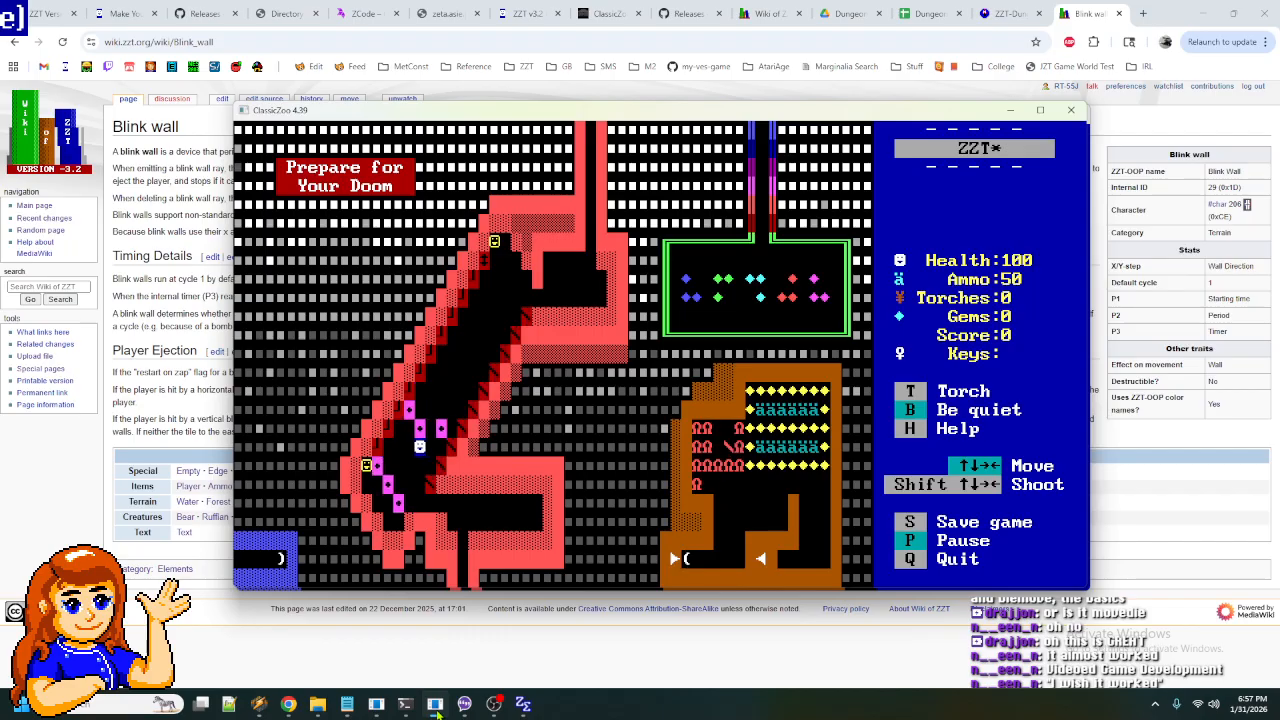
pyautogui.press('Down')
pyautogui.press('Left')
pyautogui.press('Left')
pyautogui.press('Down')
pyautogui.press('Left')
pyautogui.press('Left')
pyautogui.press('Left')
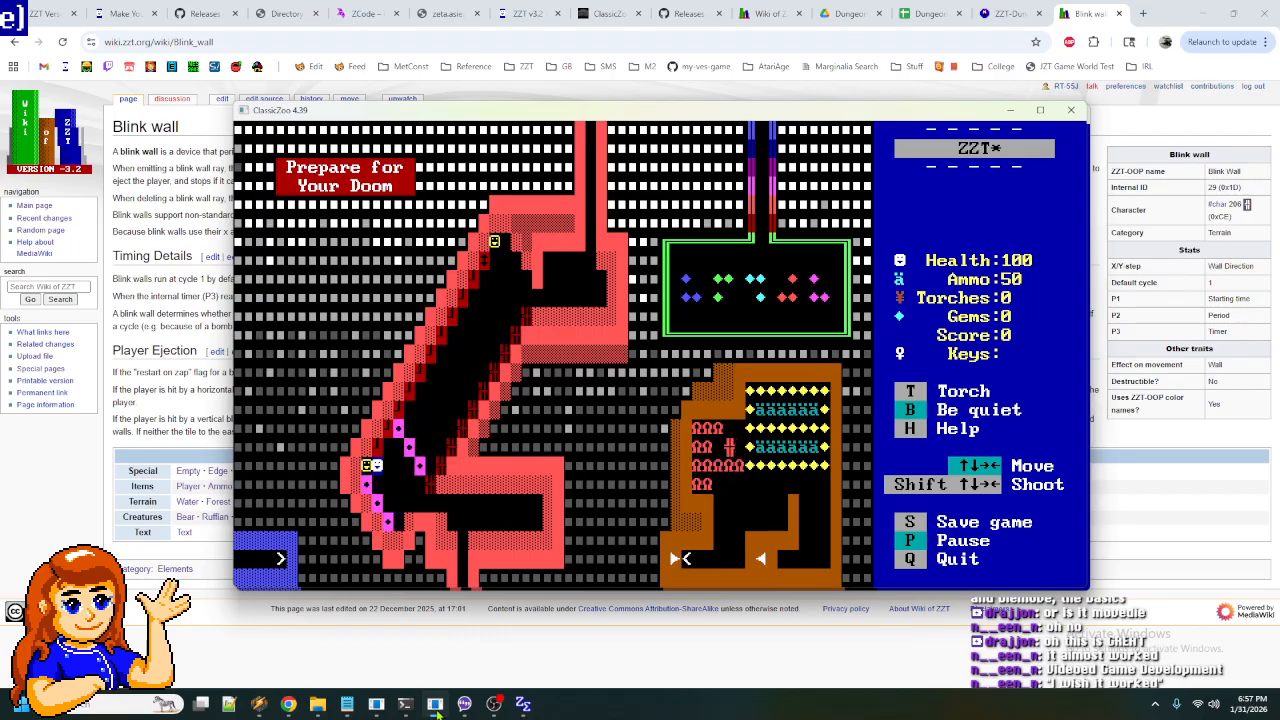
# - Ride the elevator back up from the lower OP object and bring the player directly beneath the upper OP object
pyautogui.press('Right')
pyautogui.press('Right')
pyautogui.press('Right')
pyautogui.press('Up')
pyautogui.press('Up')
pyautogui.press('Right')
pyautogui.press('Right')
pyautogui.press('Up')
pyautogui.press('Up')
pyautogui.press('Right')
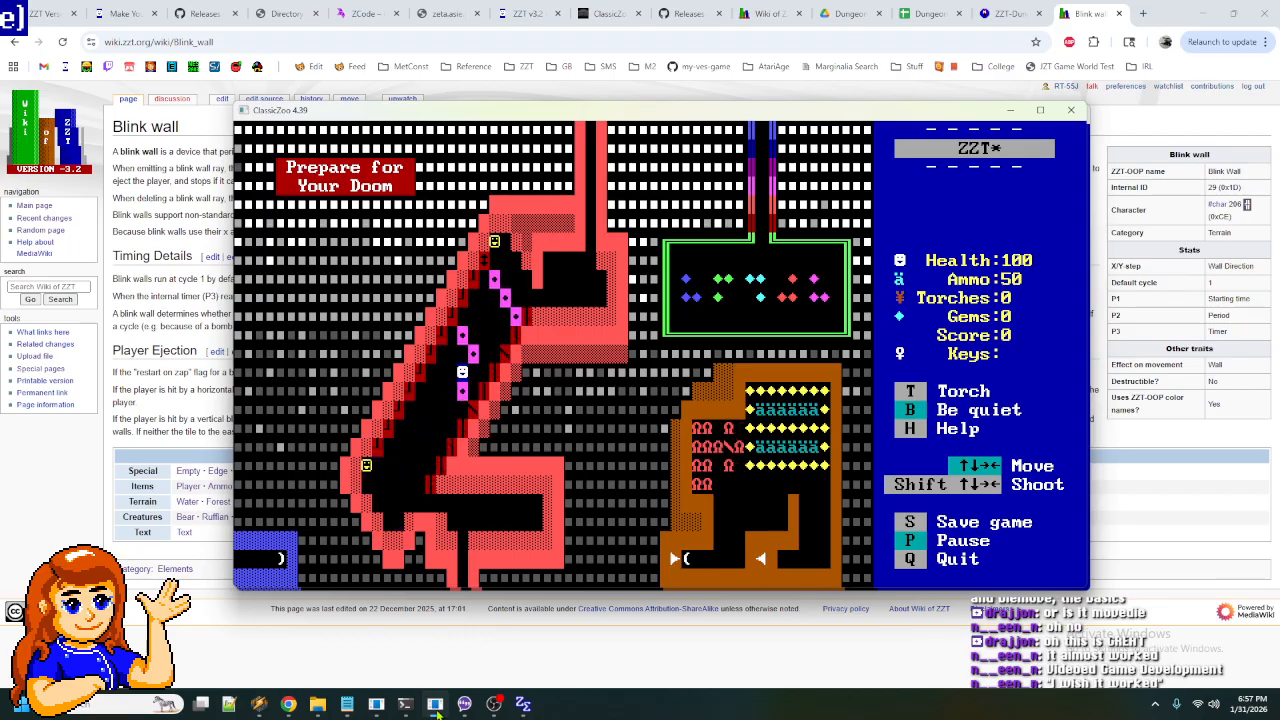
pyautogui.press('Up')
pyautogui.press('Up')
pyautogui.press('Up')
pyautogui.press('Right')
pyautogui.press('Up')
pyautogui.press('Up')
pyautogui.press('Right')
pyautogui.press('Right')
pyautogui.press('Up')
pyautogui.press('Up')
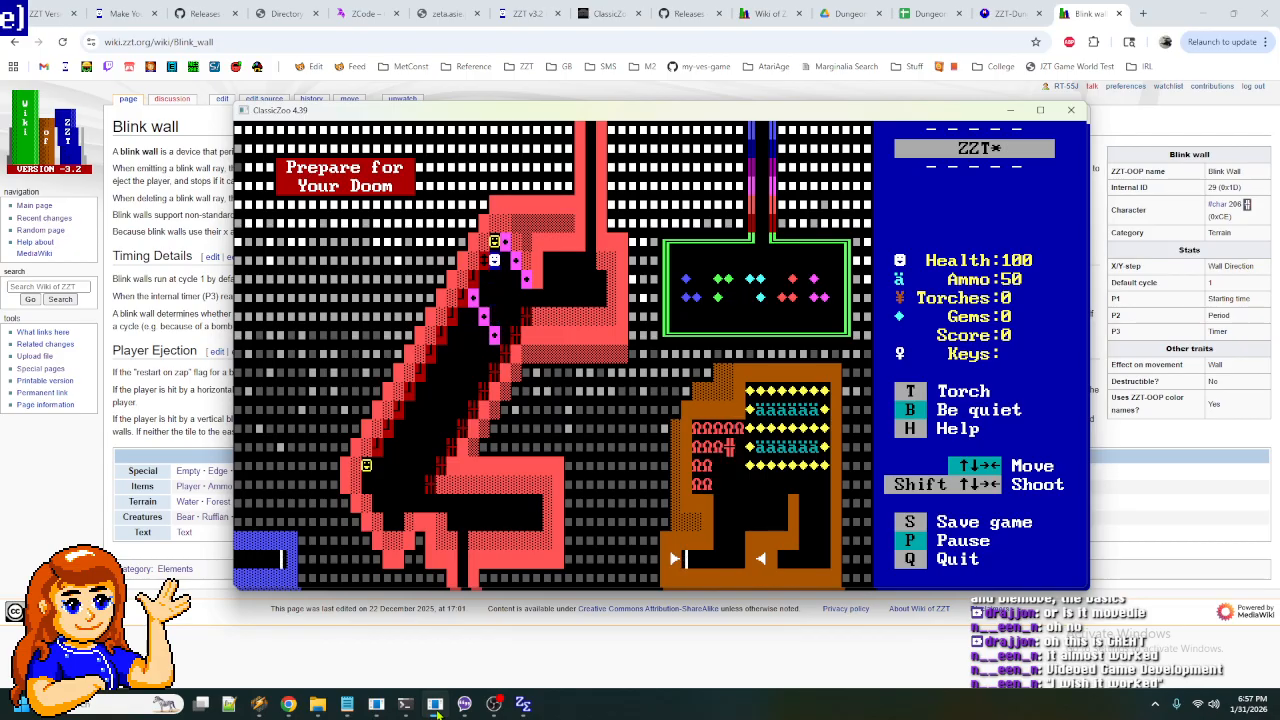
# - Repeat the downward ride from the upper OP object, finishing with the player beside the lower OP object
pyautogui.press('Down')
pyautogui.press('Down')
pyautogui.press('Down')
pyautogui.press('Left')
pyautogui.press('Down')
pyautogui.press('Down')
pyautogui.press('Left')
pyautogui.press('Left')
pyautogui.press('Down')
pyautogui.press('Down')
pyautogui.press('Down')
pyautogui.press('Left')
pyautogui.press('Down')
pyautogui.press('Down')
pyautogui.press('Left')
pyautogui.press('Left')
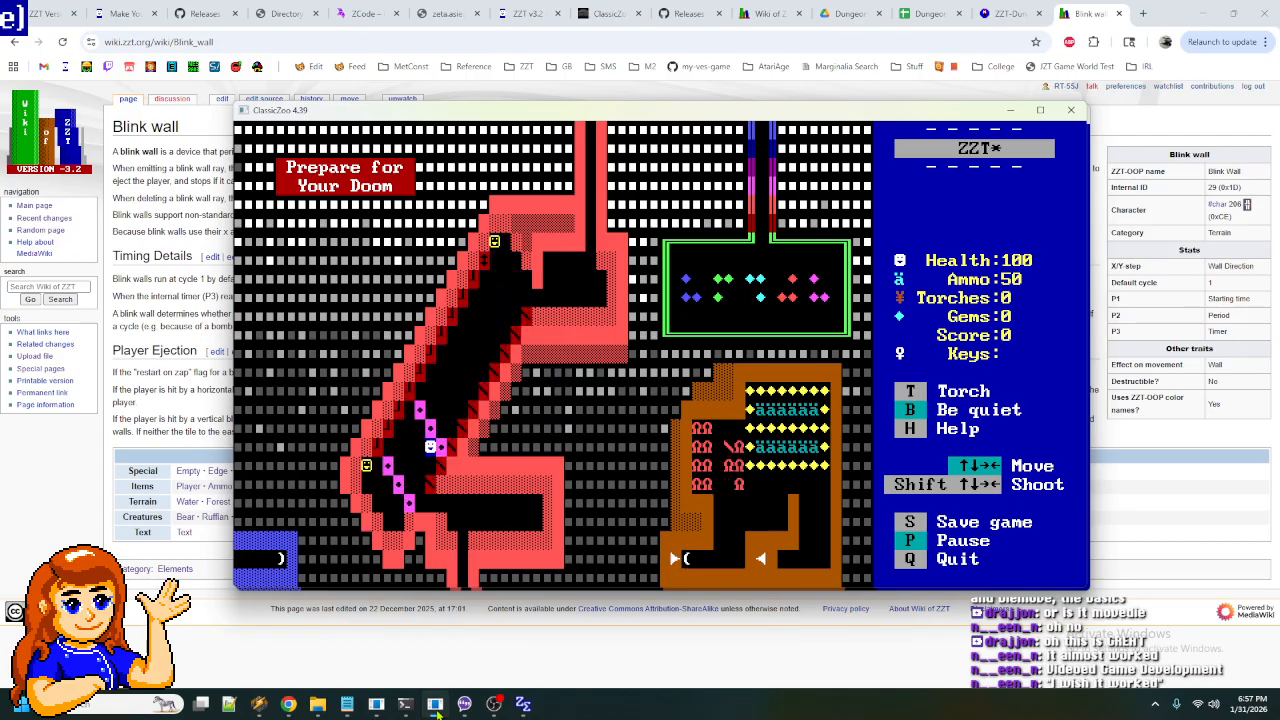
pyautogui.press('Left')
pyautogui.press('Left')
pyautogui.press('Left')
pyautogui.press('Down')
pyautogui.press('Left')
pyautogui.press('Left')
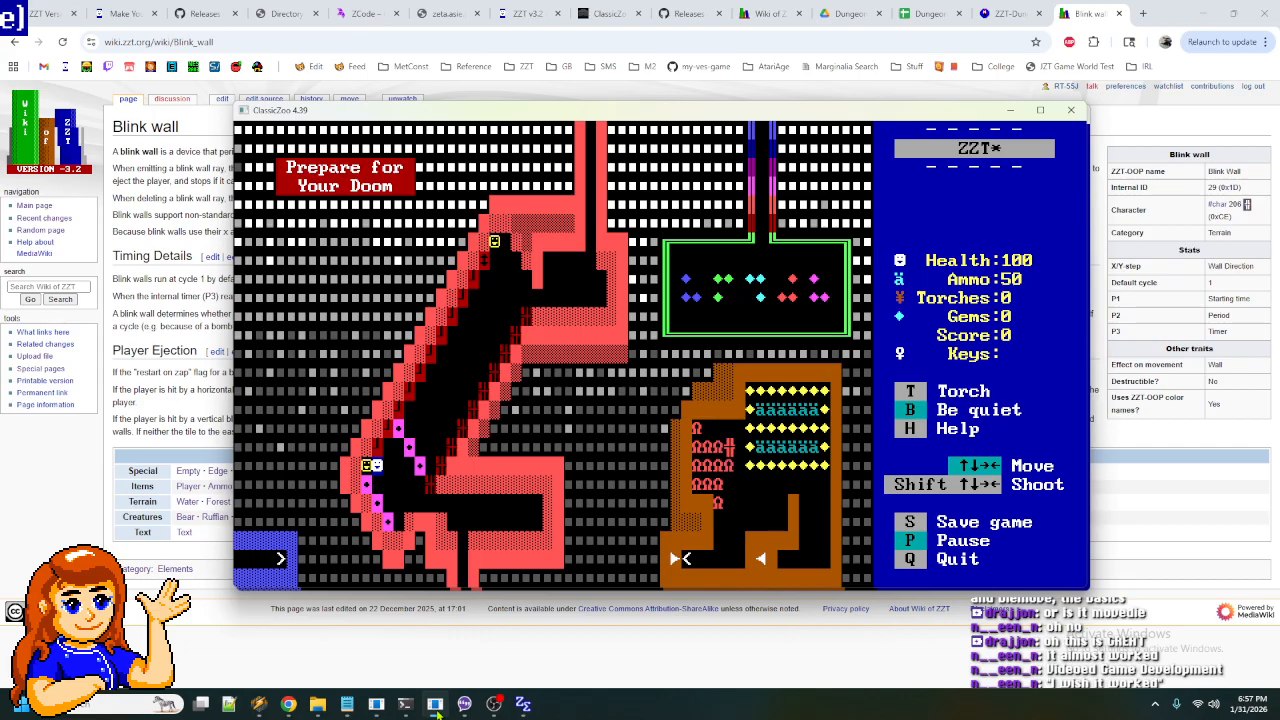
# - Start another upward ride and let the player fall out beneath the elevator partway up the shaft
pyautogui.press('Right')
pyautogui.press('Right')
pyautogui.press('Up')
pyautogui.press('Right')
pyautogui.press('Right')
pyautogui.press('Up')
pyautogui.press('Right')
pyautogui.press('Up')
pyautogui.press('Right')
pyautogui.press('Right')
pyautogui.press('Up')
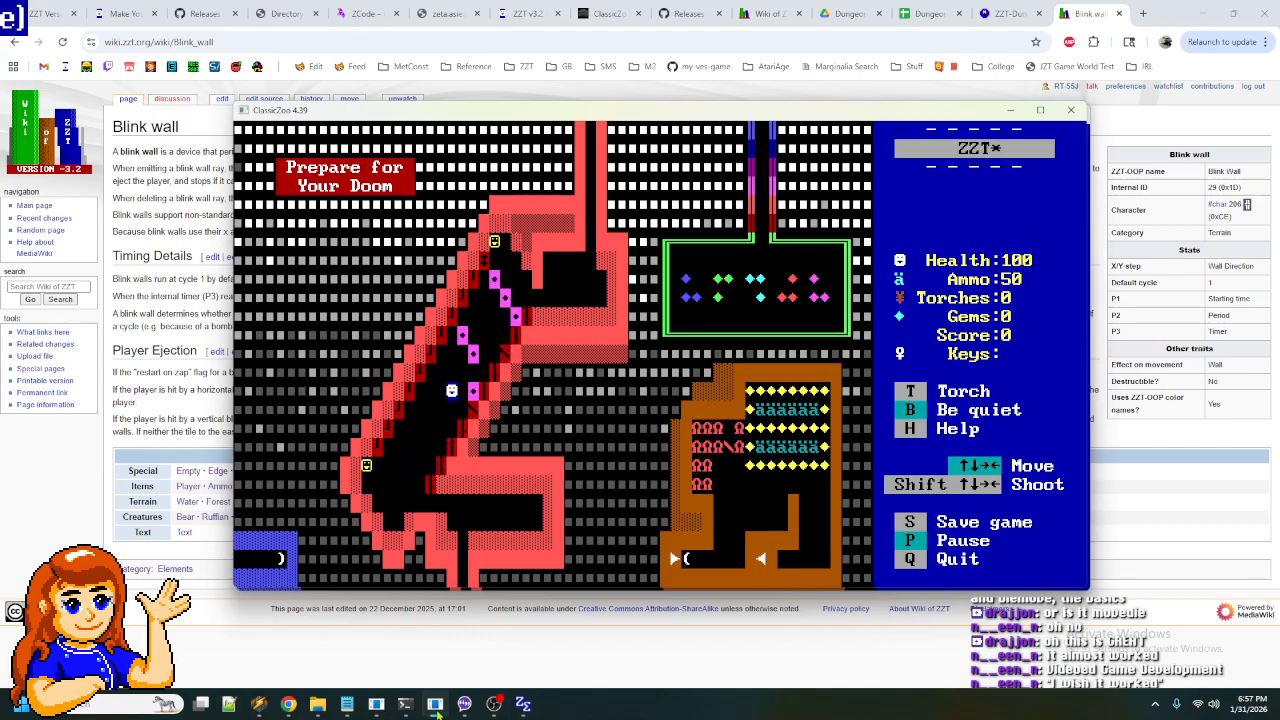
# - Walk the player back down the shaft and touch the lower OP object while the elevator is still above
pyautogui.press('Up')
pyautogui.press('Left')
pyautogui.press('Left')
pyautogui.press('Down')
pyautogui.press('Down')
pyautogui.press('Down')
pyautogui.press('Down')
pyautogui.press('Down')
pyautogui.press('Left')
pyautogui.press('Left')
pyautogui.press('Left')
pyautogui.press('Left')
pyautogui.press('Left')
pyautogui.press('Right')
pyautogui.press('Right')
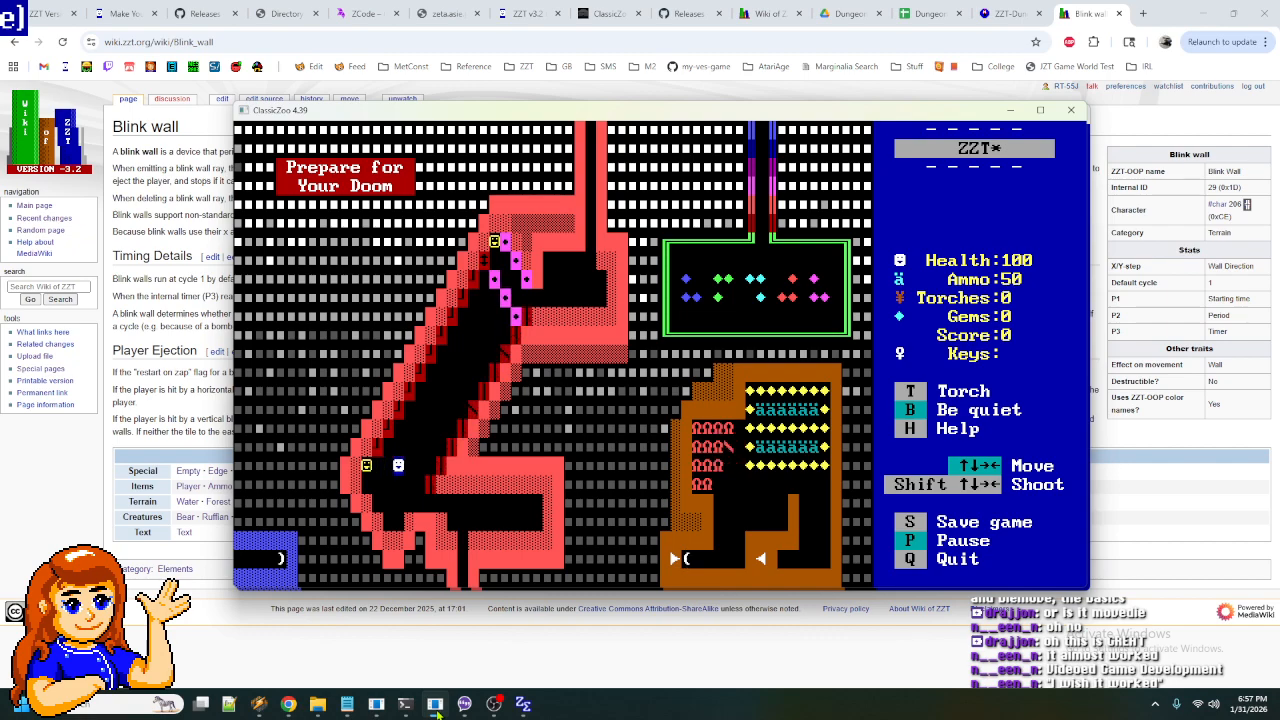
# - Walk the player up the empty shaft to inspect the conveyors bunched at the upper landing
pyautogui.press('Right')
pyautogui.press('Right')
pyautogui.press('Right')
pyautogui.press('Up')
pyautogui.press('Up')
pyautogui.press('Up')
pyautogui.press('Up')
pyautogui.press('Up')
pyautogui.press('Right')
pyautogui.press('Right')
pyautogui.press('Right')
pyautogui.press('Right')
pyautogui.press('Right')
pyautogui.press('Up')
pyautogui.press('Up')
pyautogui.press('Up')
pyautogui.press('Up')
pyautogui.press('Right')
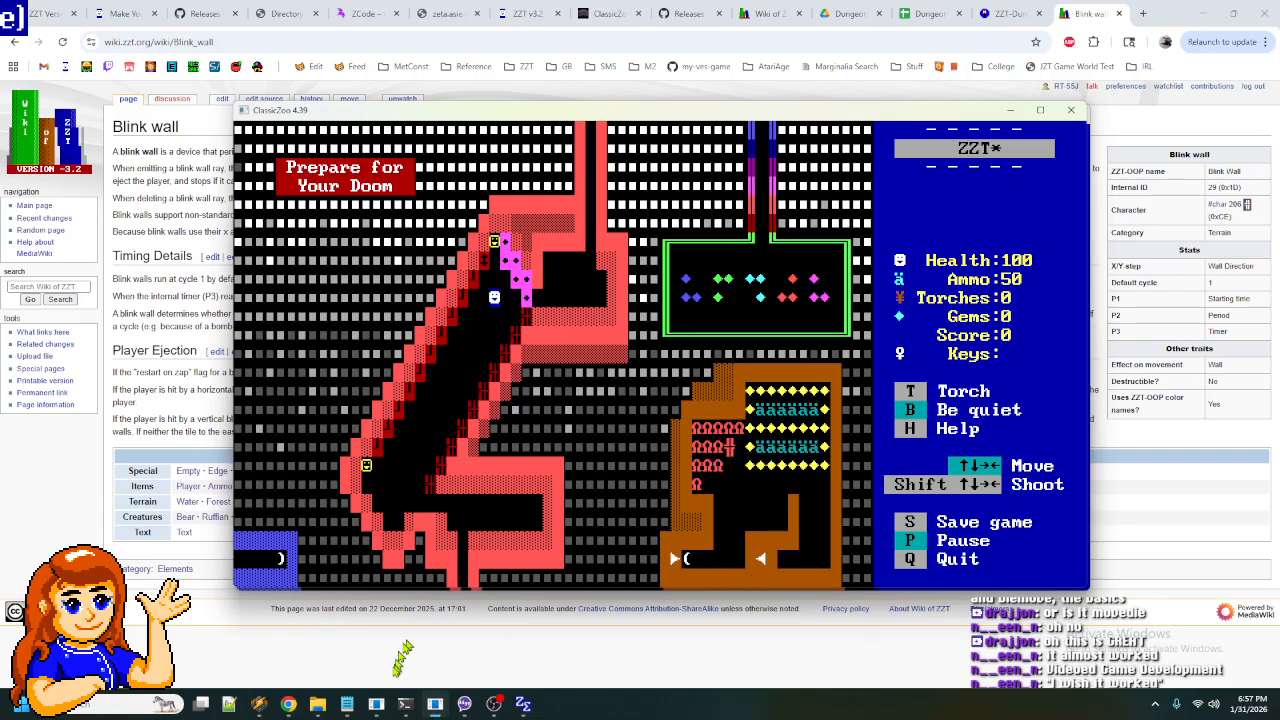
# - Switch to the KevEdit window with BELOW-11 and move the cursor to the right edge of the "Prepare for Your Doom" sign
pyautogui.moveTo(381, 707)
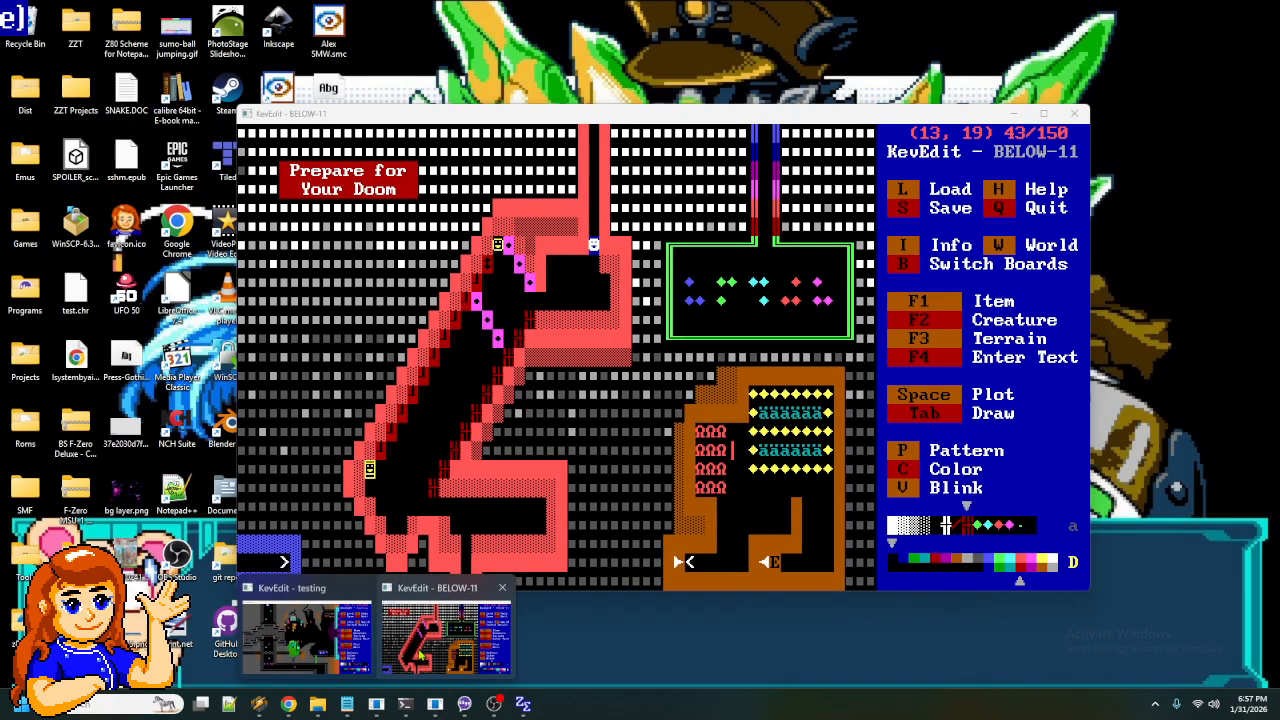
pyautogui.click(420, 655)
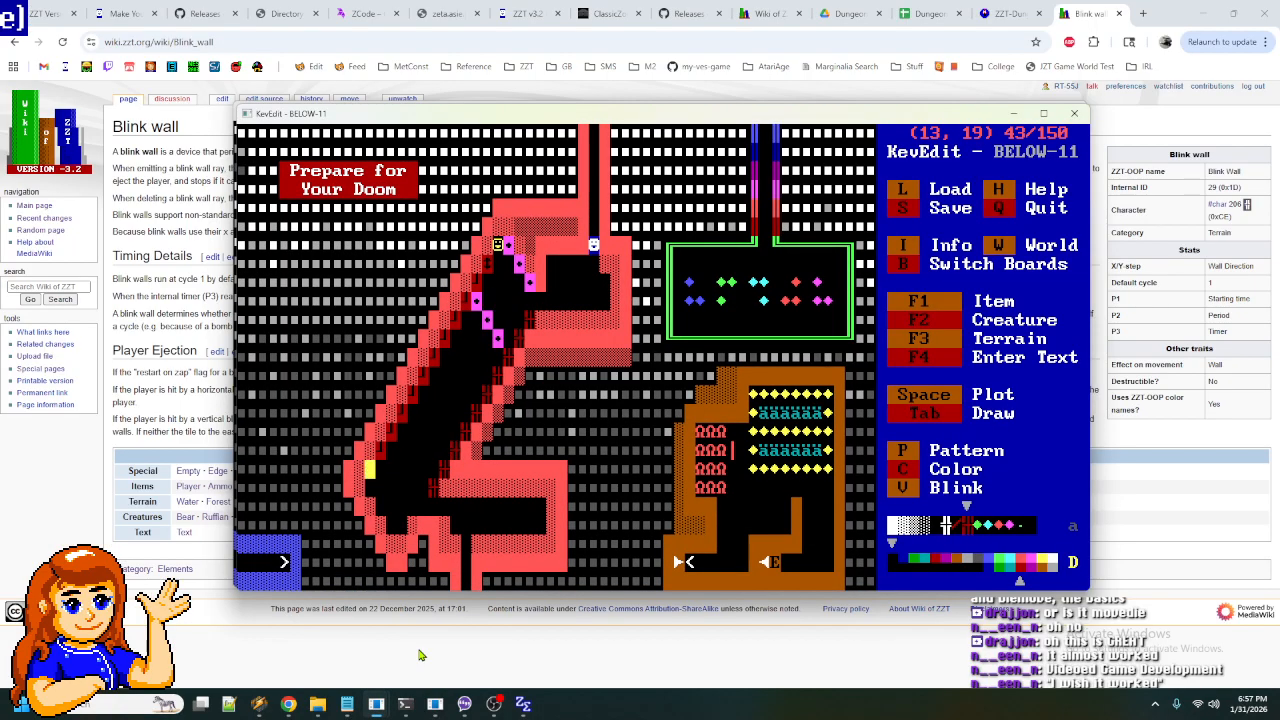
pyautogui.press('Right')
pyautogui.press('Right')
pyautogui.press('Right')
pyautogui.press('Right')
pyautogui.press('Right')
pyautogui.press('Right')
pyautogui.press('Right')
pyautogui.press('Right')
pyautogui.press('Right')
pyautogui.press('Right')
pyautogui.press('Right')
pyautogui.press('Right')
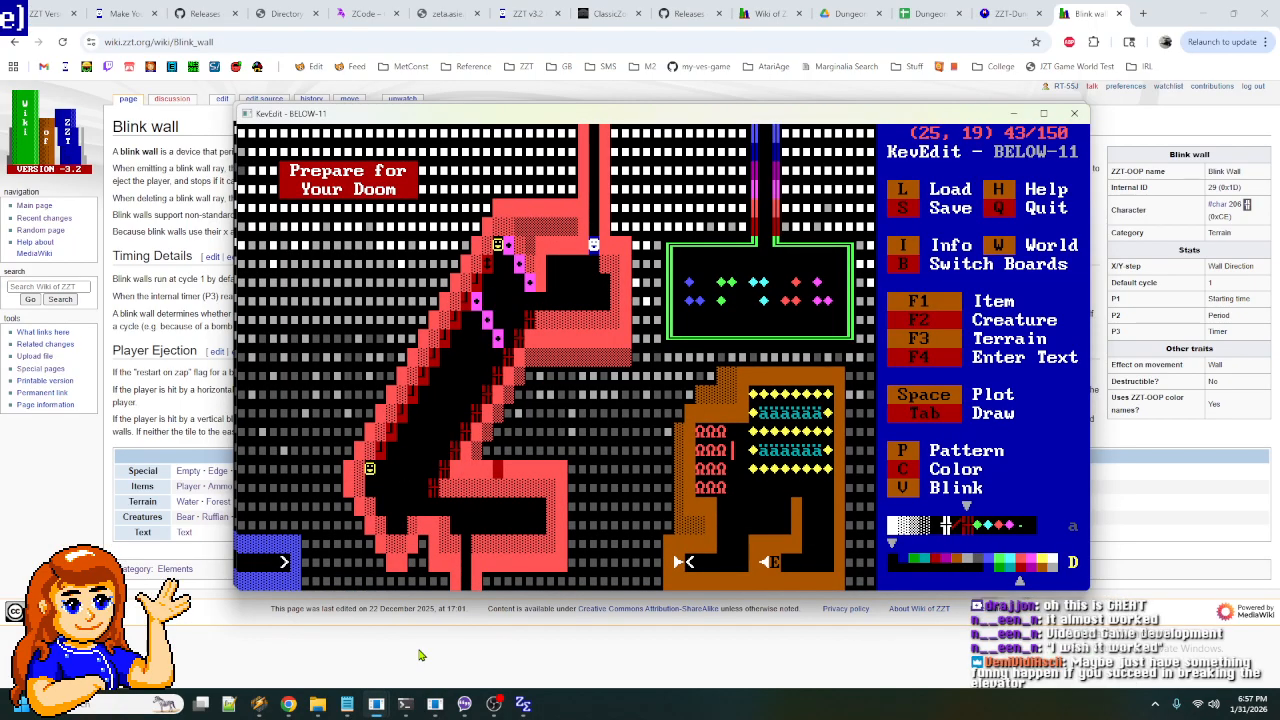
pyautogui.press('Up')
pyautogui.press('Up')
pyautogui.press('Up')
pyautogui.press('Up')
pyautogui.press('Up')
pyautogui.press('Up')
pyautogui.press('Up')
pyautogui.press('Up')
pyautogui.press('Up')
pyautogui.press('Up')
pyautogui.press('Up')
pyautogui.press('Up')
pyautogui.press('Up')
pyautogui.press('Up')
pyautogui.press('Up')
pyautogui.press('Up')
pyautogui.press('Left')
pyautogui.press('Left')
pyautogui.press('Left')
pyautogui.press('Left')
pyautogui.press('Left')
pyautogui.press('Left')
pyautogui.press('Left')
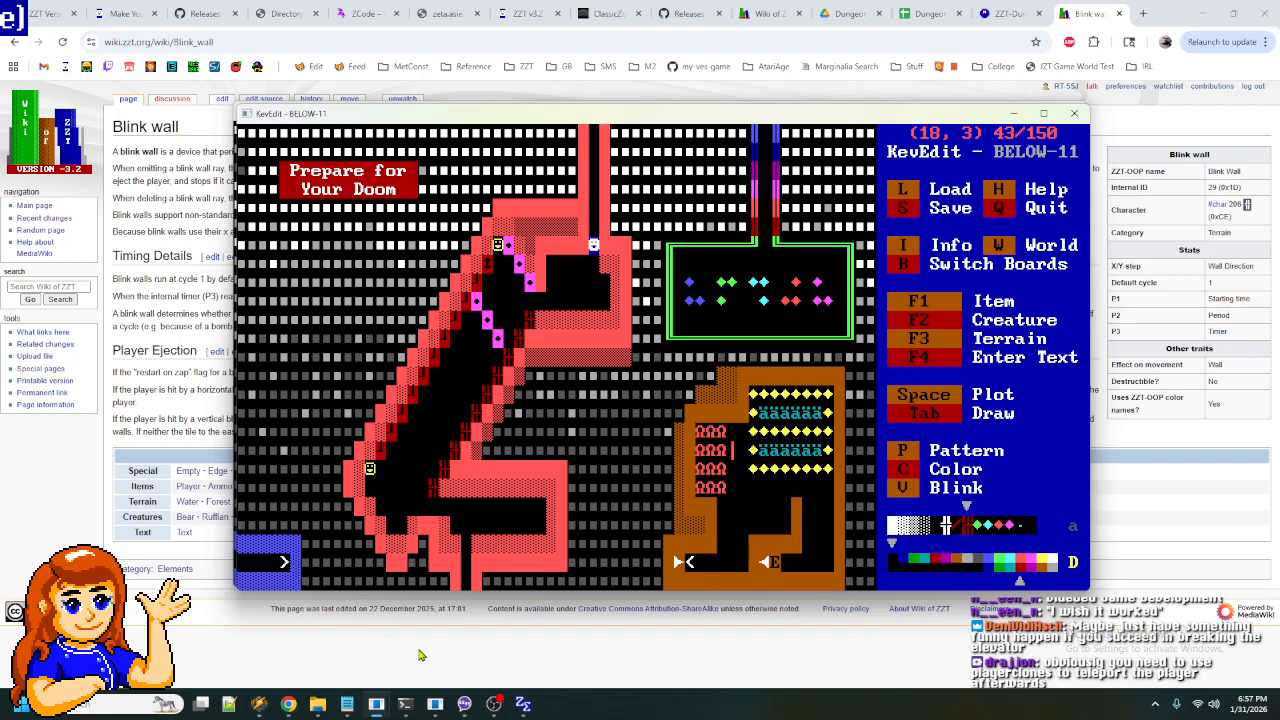
# - Set the drawing colour to dark red on dark red and add a two-tile-high column to the sign's right end
pyautogui.press('c')
pyautogui.hotkey('shift', 'p')
pyautogui.hotkey('shift', 'p')
pyautogui.hotkey('shift', 'p')
pyautogui.hotkey('shift', 'p')
pyautogui.hotkey('shift', 'p')
pyautogui.press('Down')
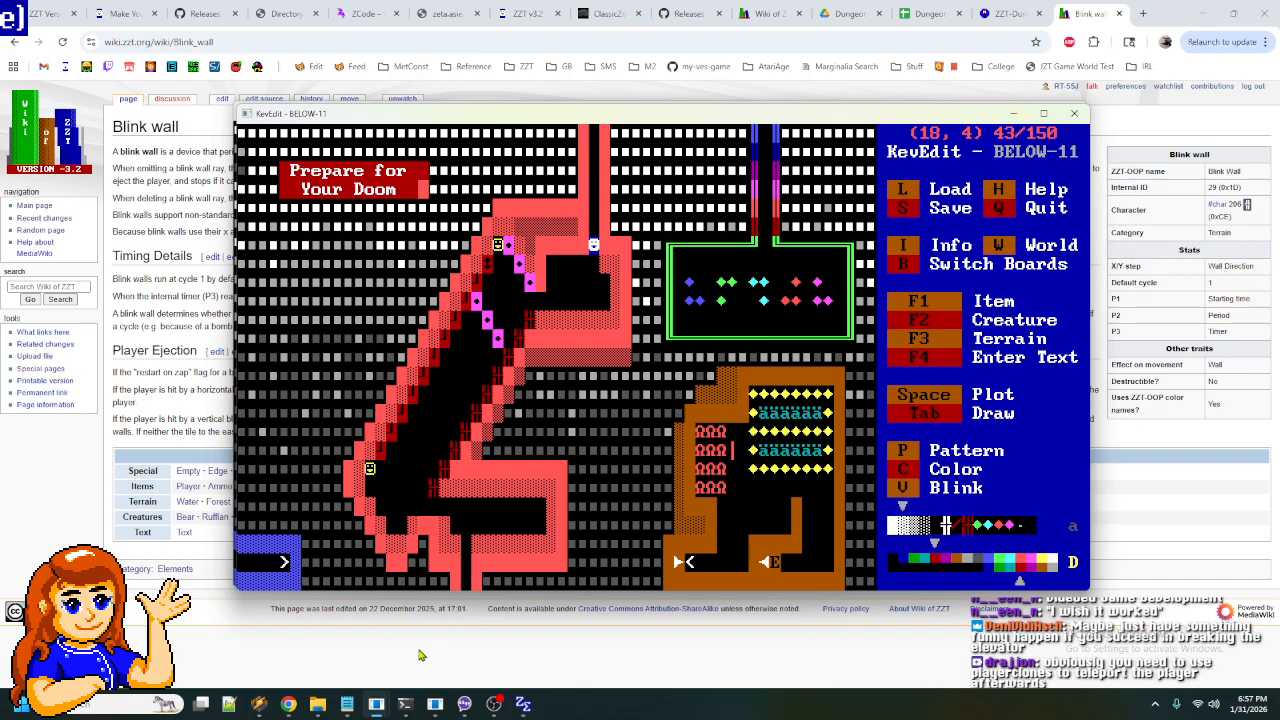
# - Set the drawing colour to dark red on black and add a shaded column beyond the sign's right end
pyautogui.press('c')
pyautogui.press('c')
pyautogui.press('Up')
pyautogui.press('Right')
pyautogui.press('Down')
# - Extend the sign's left end by two columns, solid dark red next to the text and shaded dark red outside it
pyautogui.press('Left')
pyautogui.press('Left')
pyautogui.press('Left')
pyautogui.press('Left')
pyautogui.press('Left')
pyautogui.press('Left')
pyautogui.press('Left')
pyautogui.press('Left')
pyautogui.press('Left')
pyautogui.press('Left')
pyautogui.press('Left')
pyautogui.press('Left')
pyautogui.press('Left')
pyautogui.press('Left')
pyautogui.press('Left')
pyautogui.press('Left')
pyautogui.press('Right')
pyautogui.press('Up')
pyautogui.press('Left')
pyautogui.press('Down')
pyautogui.press('Right')
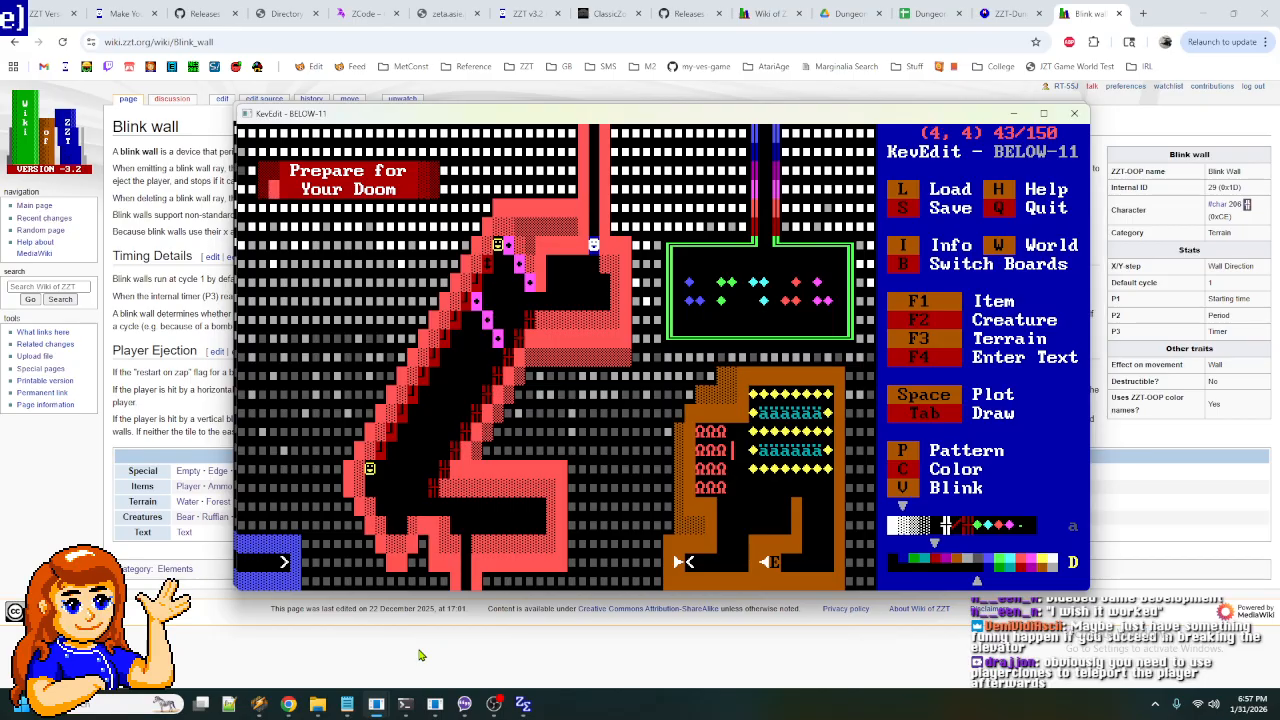
# - Select a sparser pattern and add one more dark red column beyond each end of the sign to continue the fade
pyautogui.press('Up')
pyautogui.press('Left')
pyautogui.press('Left')
pyautogui.press('p')
pyautogui.press('Down')
pyautogui.press('Right')
pyautogui.press('Right')
pyautogui.press('Right')
pyautogui.press('Right')
pyautogui.press('Right')
pyautogui.press('Right')
pyautogui.press('Right')
pyautogui.press('Right')
pyautogui.press('Right')
pyautogui.press('Right')
pyautogui.press('Right')
pyautogui.press('Right')
pyautogui.press('Right')
pyautogui.press('Right')
pyautogui.press('Right')
pyautogui.press('Right')
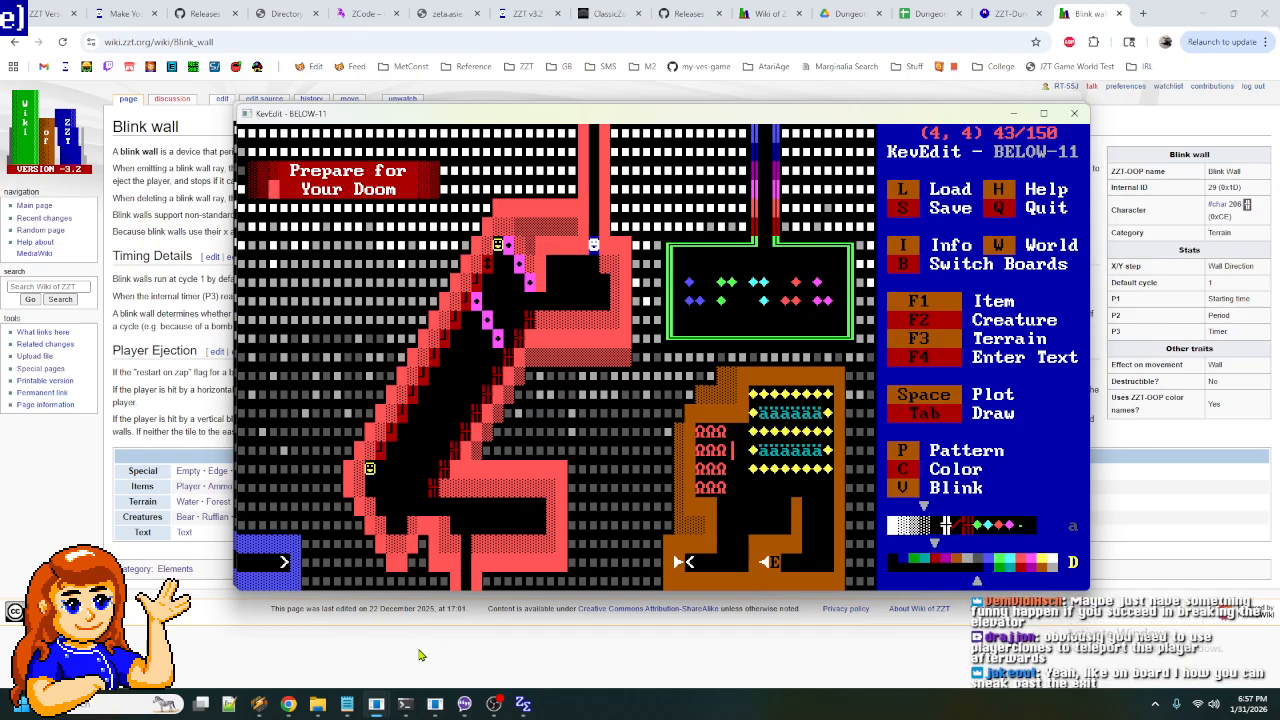
pyautogui.press('Right')
pyautogui.press('Right')
pyautogui.press('Up')
pyautogui.press('Down')
pyautogui.press('Right')
pyautogui.press('Left')
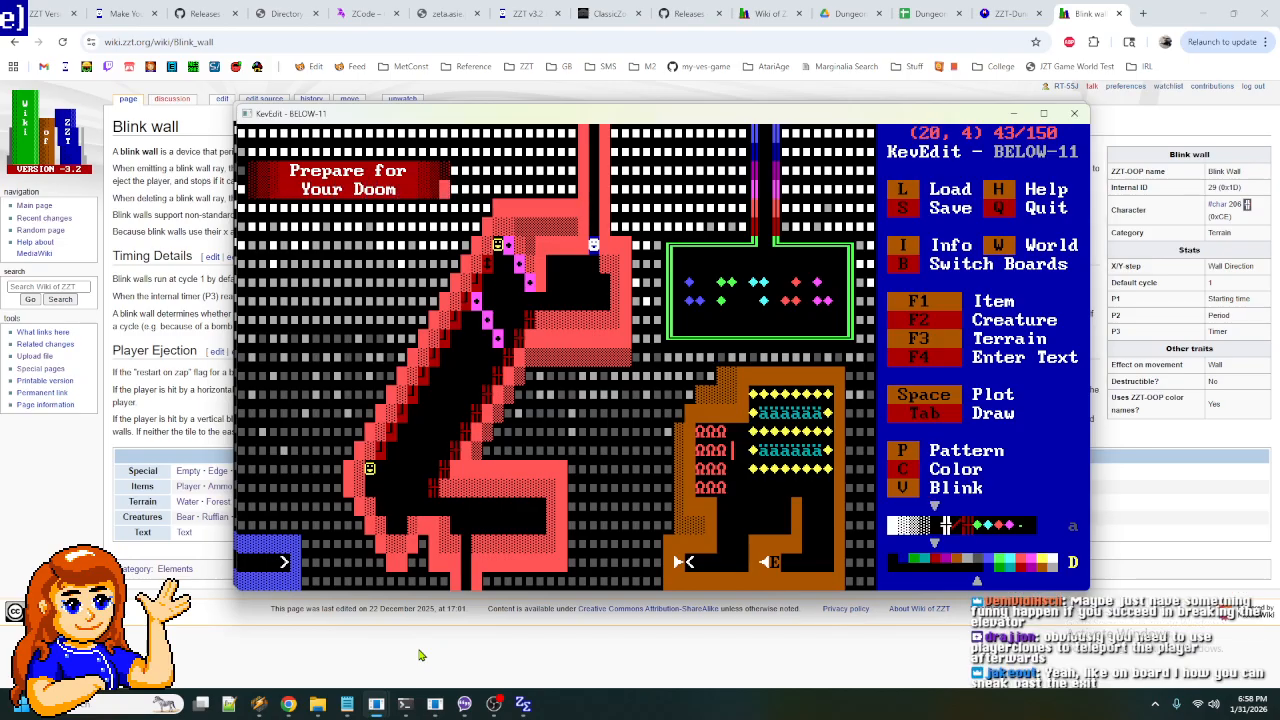
# - Shift the faded two-line sign one tile to the right and restore the white background at its left end
pyautogui.press('Right')
pyautogui.press('Right')
pyautogui.press('p')
pyautogui.press('Left')
pyautogui.press('Left')
pyautogui.press('Up')
pyautogui.press('Up')
pyautogui.press('Down')
pyautogui.press('Tab')
pyautogui.press('Left')
pyautogui.press('Left')
pyautogui.press('Left')
pyautogui.press('Left')
pyautogui.press('Left')
pyautogui.press('Left')
pyautogui.press('Left')
pyautogui.press('Left')
pyautogui.press('Left')
pyautogui.press('Left')
pyautogui.press('Left')
pyautogui.press('Left')
pyautogui.press('Left')
pyautogui.press('Left')
pyautogui.press('Left')
pyautogui.press('Left')
pyautogui.press('Left')
pyautogui.press('Left')
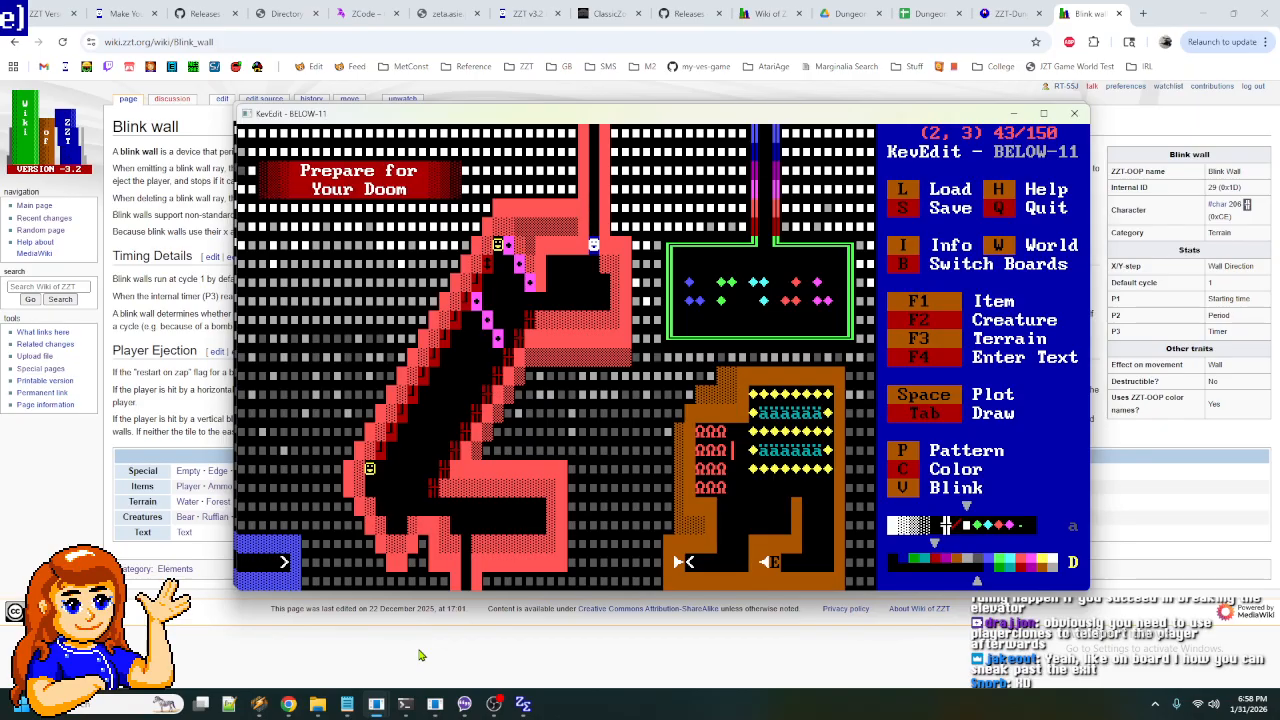
pyautogui.press('Down')
pyautogui.press('Down')
pyautogui.press('Down')
pyautogui.press('Down')
pyautogui.press('Down')
pyautogui.press('Down')
pyautogui.press('Down')
pyautogui.press('Down')
pyautogui.press('Down')
pyautogui.press('Down')
pyautogui.press('Down')
pyautogui.press('Down')
pyautogui.press('Down')
pyautogui.press('Down')
pyautogui.press('Down')
pyautogui.press('Down')
pyautogui.press('Right')
pyautogui.press('Right')
pyautogui.press('Right')
pyautogui.press('Right')
pyautogui.press('Right')
pyautogui.press('Right')
pyautogui.press('Right')
pyautogui.press('Right')
pyautogui.press('Right')
pyautogui.press('Right')
pyautogui.press('Right')
pyautogui.press('Right')
pyautogui.press('Right')
pyautogui.press('Right')
pyautogui.press('Right')
pyautogui.press('Right')
pyautogui.press('Right')
pyautogui.press('Right')
pyautogui.press('Right')
pyautogui.press('Right')
pyautogui.press('Right')
pyautogui.press('Right')
pyautogui.press('Right')
pyautogui.press('Right')
pyautogui.press('Right')
pyautogui.press('Right')
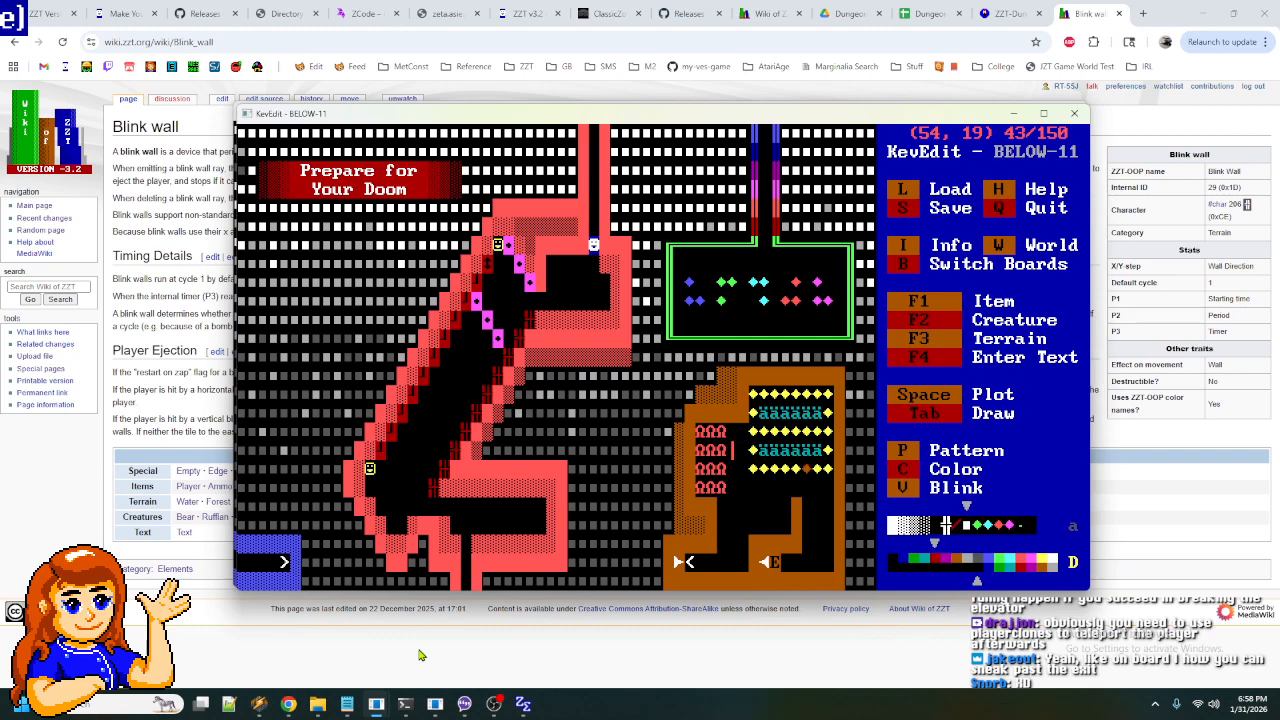
pyautogui.press('Down')
pyautogui.press('Left')
pyautogui.press('Left')
pyautogui.press('Left')
pyautogui.press('Left')
pyautogui.press('Left')
pyautogui.press('Left')
pyautogui.press('Left')
pyautogui.press('Left')
pyautogui.press('Left')
pyautogui.press('Left')
pyautogui.press('Left')
pyautogui.press('Left')
pyautogui.press('Left')
pyautogui.press('Left')
pyautogui.press('Right')
# - Search Google for "qbert" in a new browser tab and view the results and pictures of the game
pyautogui.click(1144, 16)
pyautogui.write('qbert')
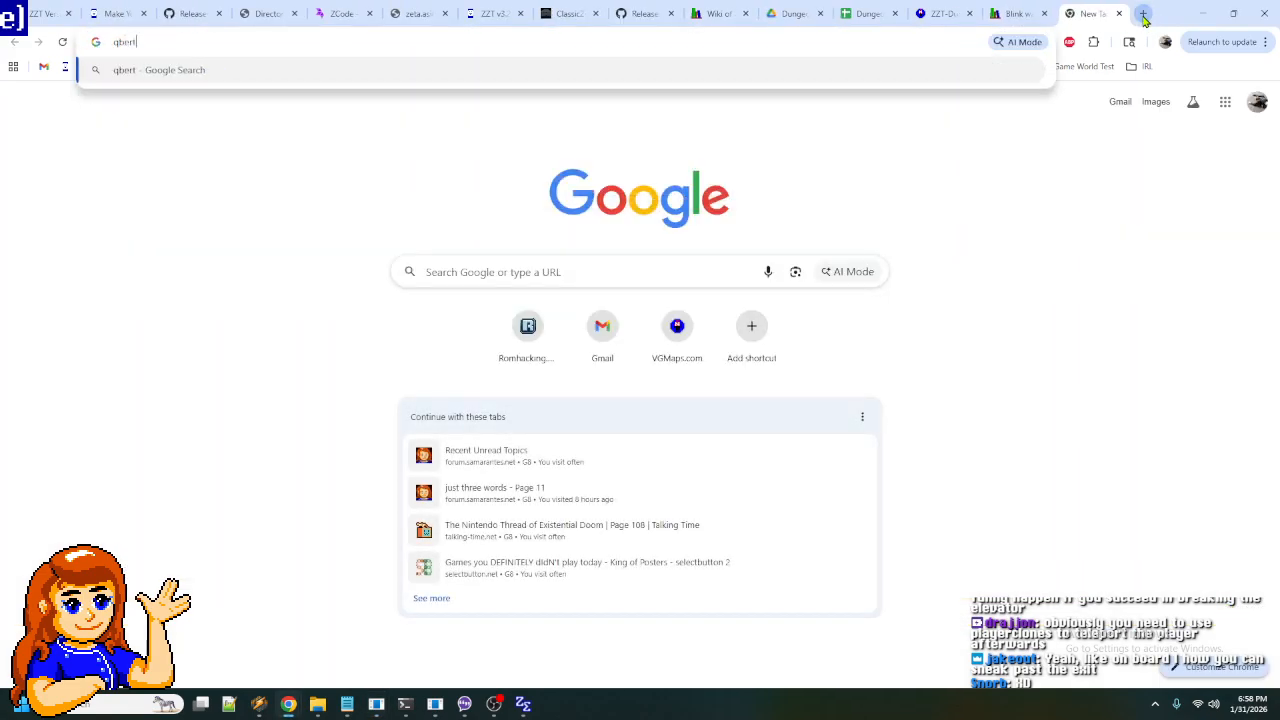
pyautogui.press('Return')
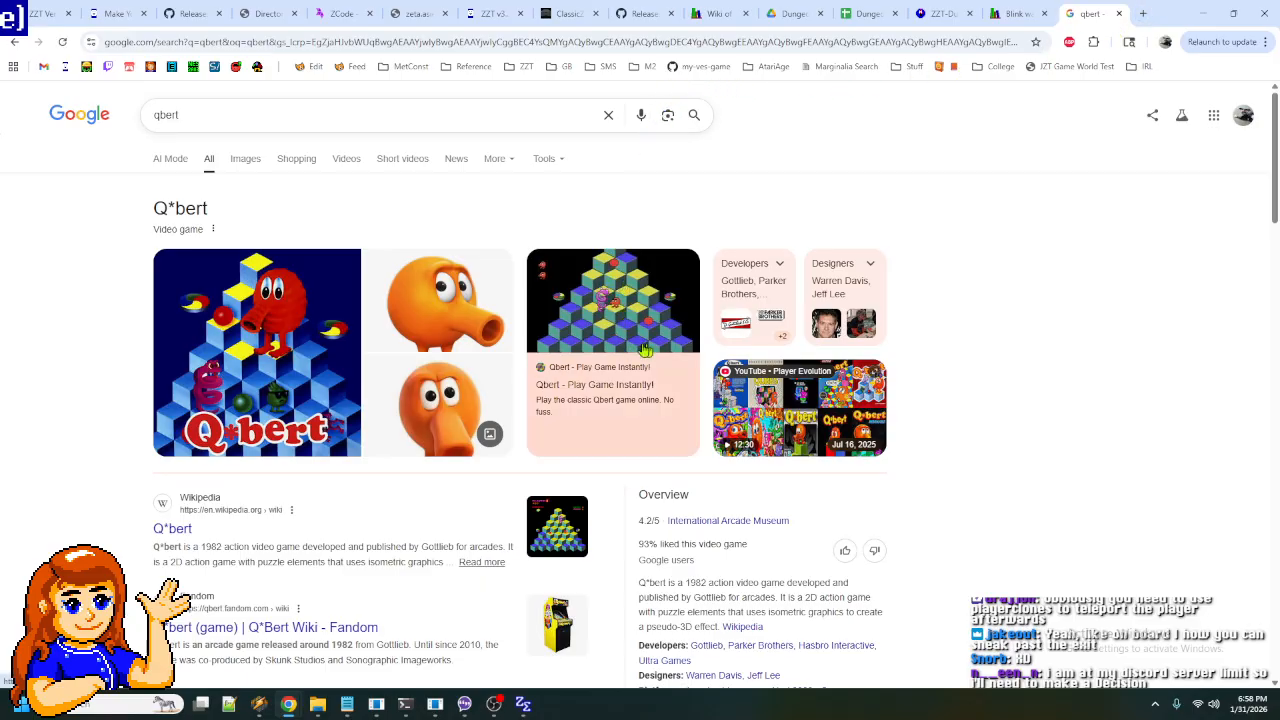
pyautogui.scroll(-2, 745, 345)
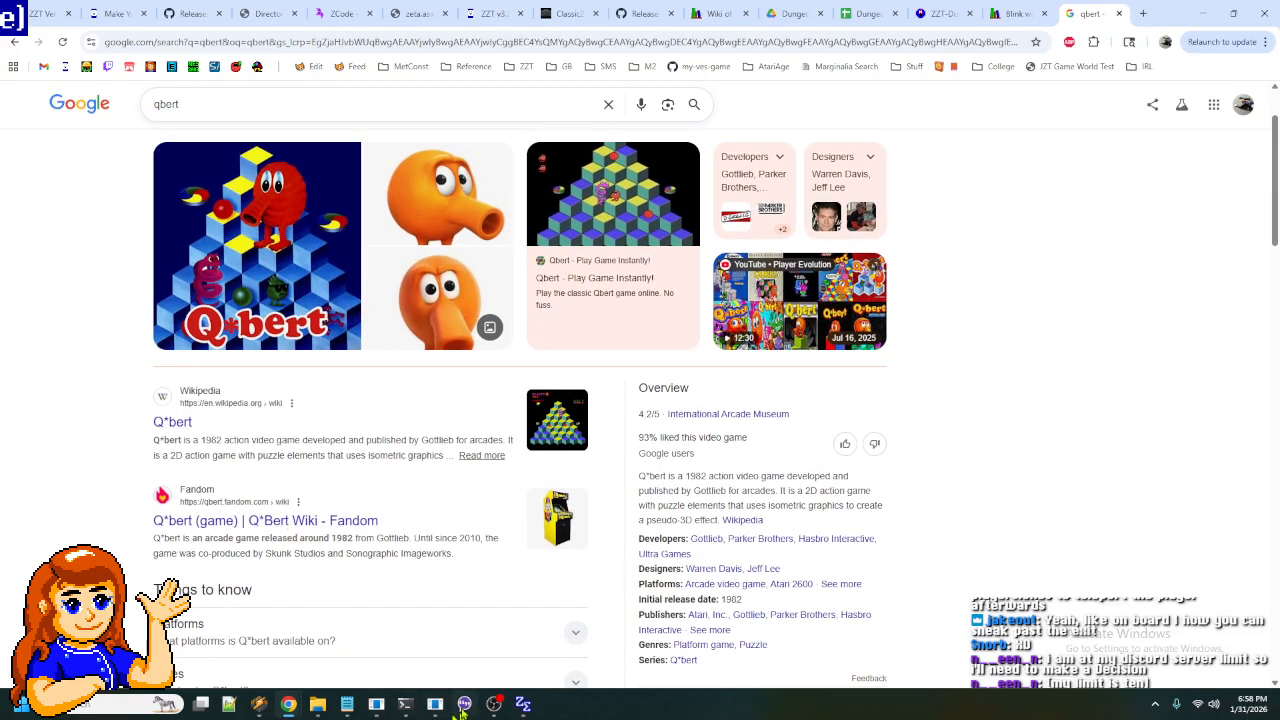
# - Switch back to the KevEdit window with board BELOW-11 and move it aside so the Q*bert picture is uncovered
pyautogui.moveTo(375, 710)
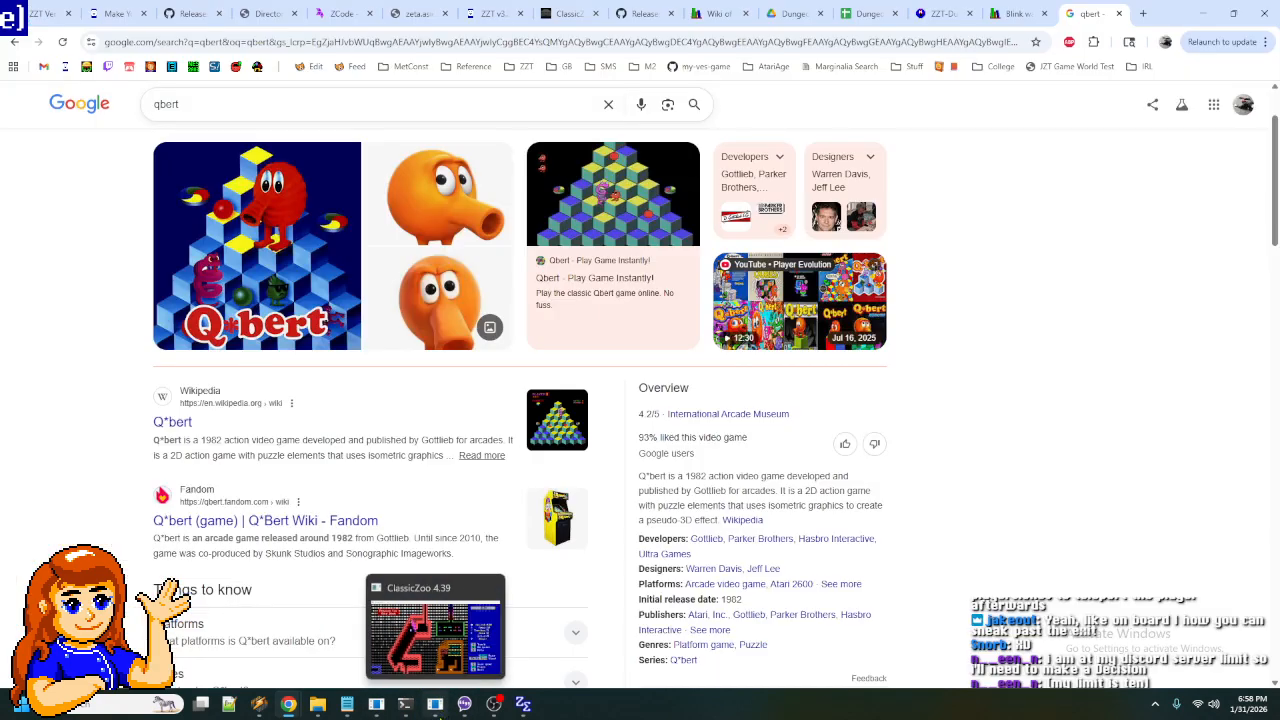
pyautogui.click(435, 705)
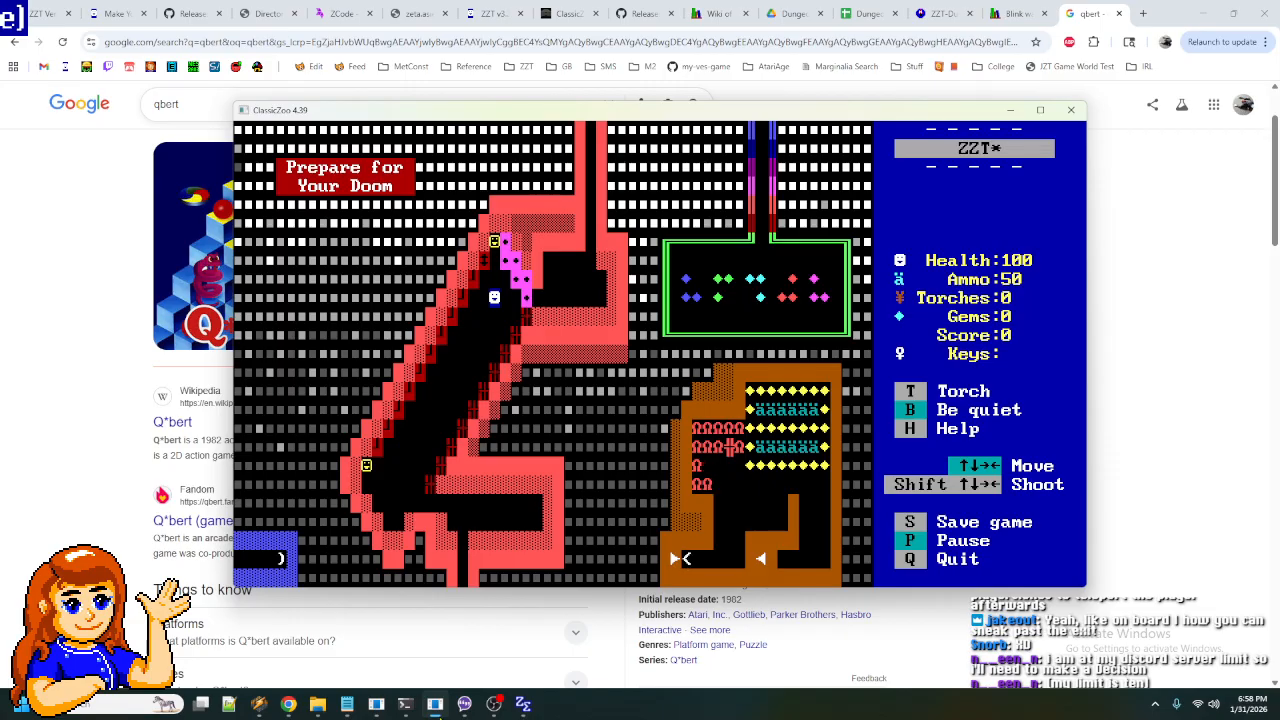
pyautogui.click(435, 705)
pyautogui.moveTo(375, 706)
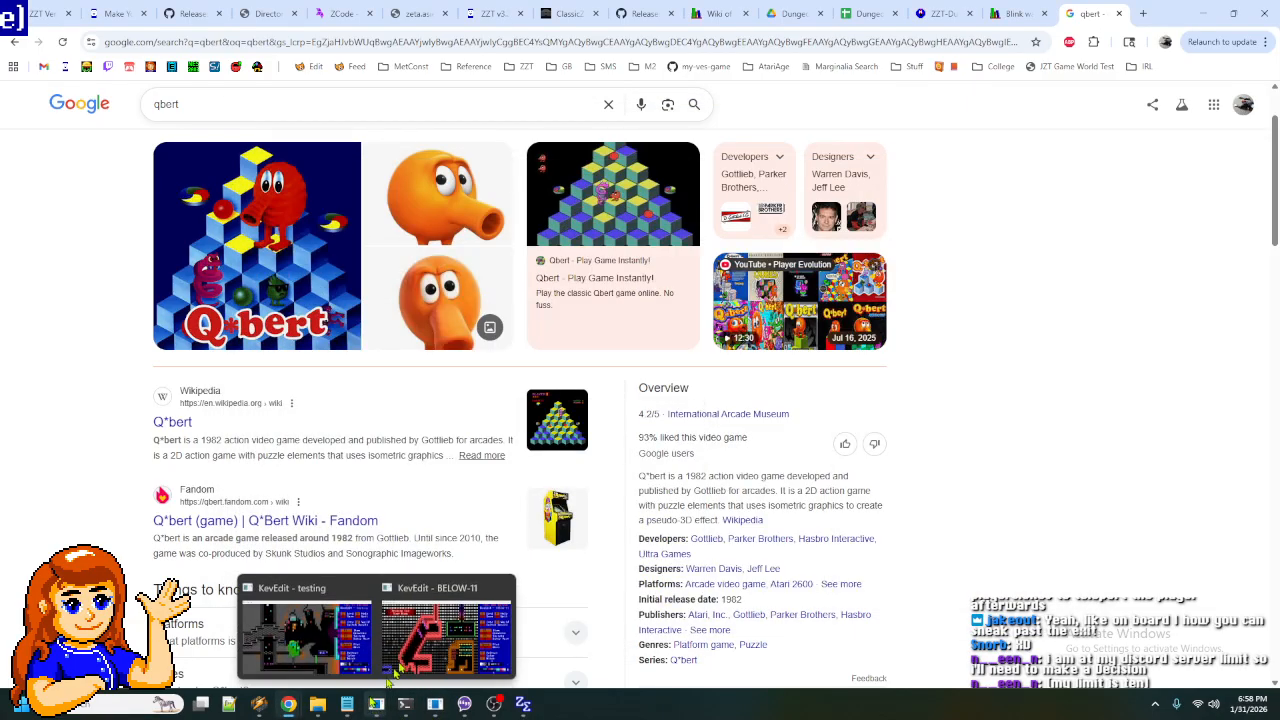
pyautogui.click(426, 646)
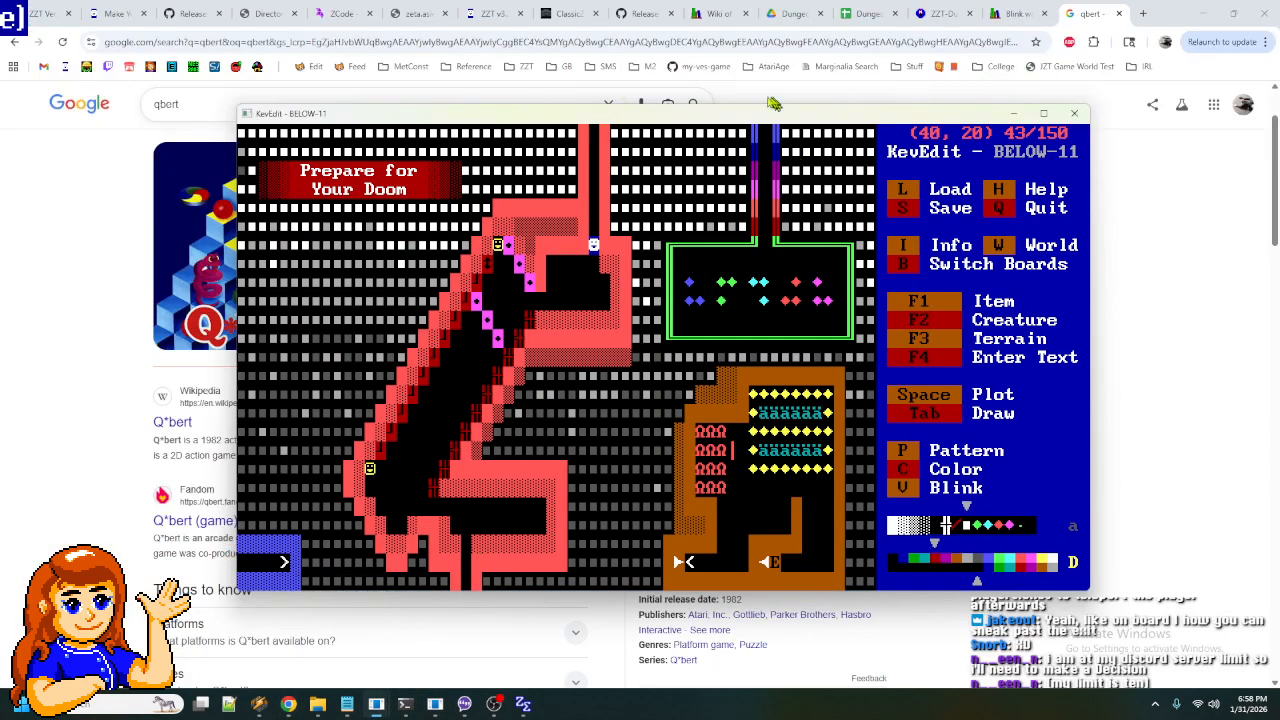
pyautogui.moveTo(733, 118); pyautogui.dragTo(899, 100)
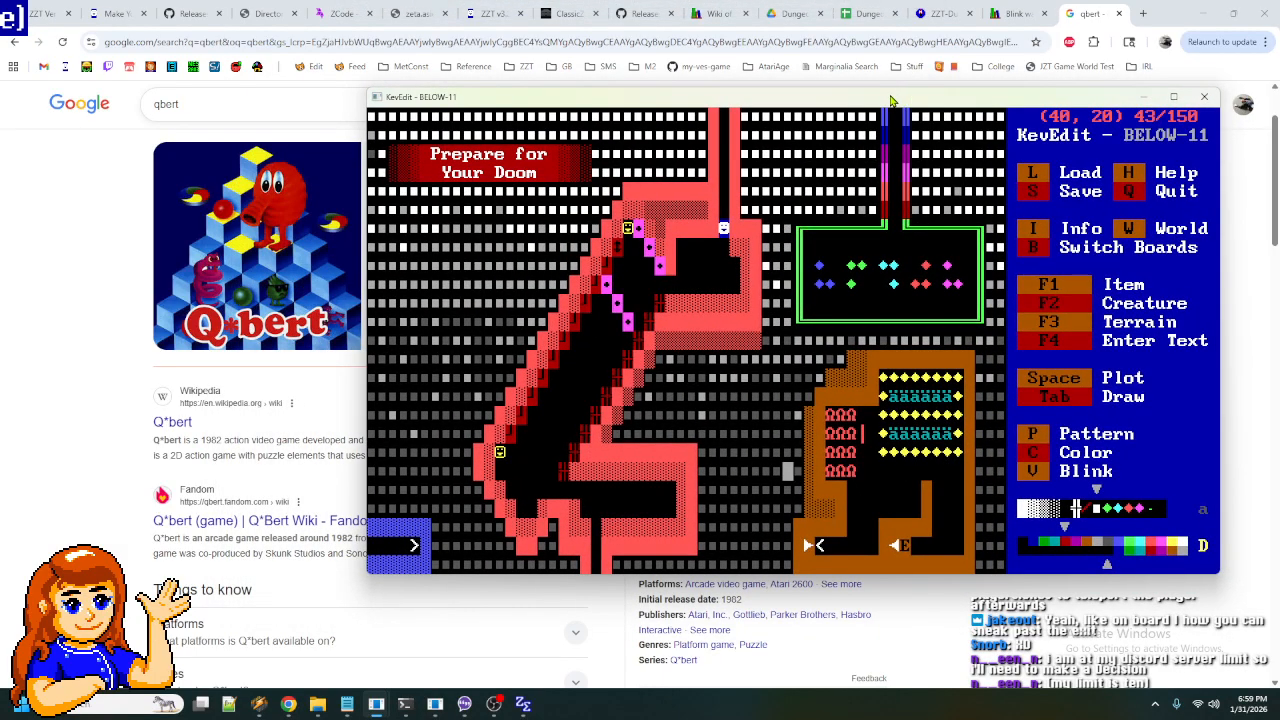
# - Replace two ammo tiles in the upper ammo row with copies of the red vertical-bar piece and clear the original beside the lions
pyautogui.press('Right')
pyautogui.press('Right')
pyautogui.press('Right')
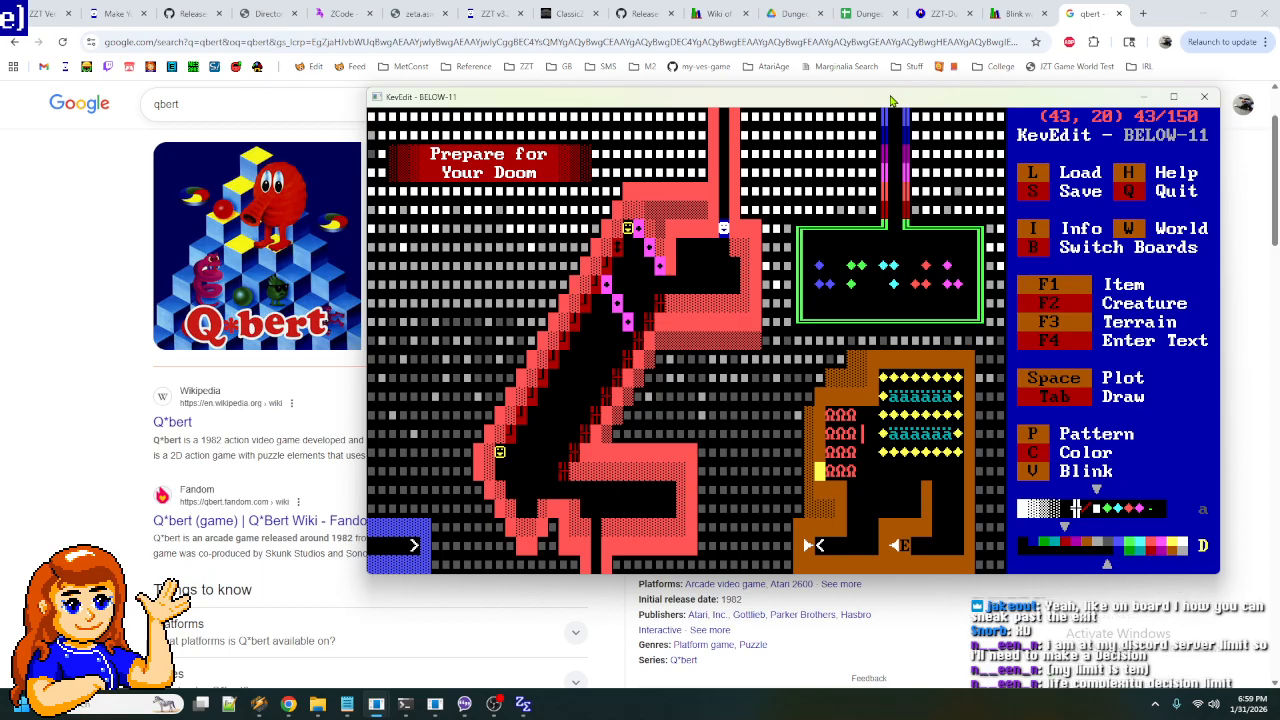
pyautogui.press('Right')
pyautogui.press('Right')
pyautogui.press('Right')
pyautogui.press('Right')
pyautogui.press('Up')
pyautogui.press('Up')
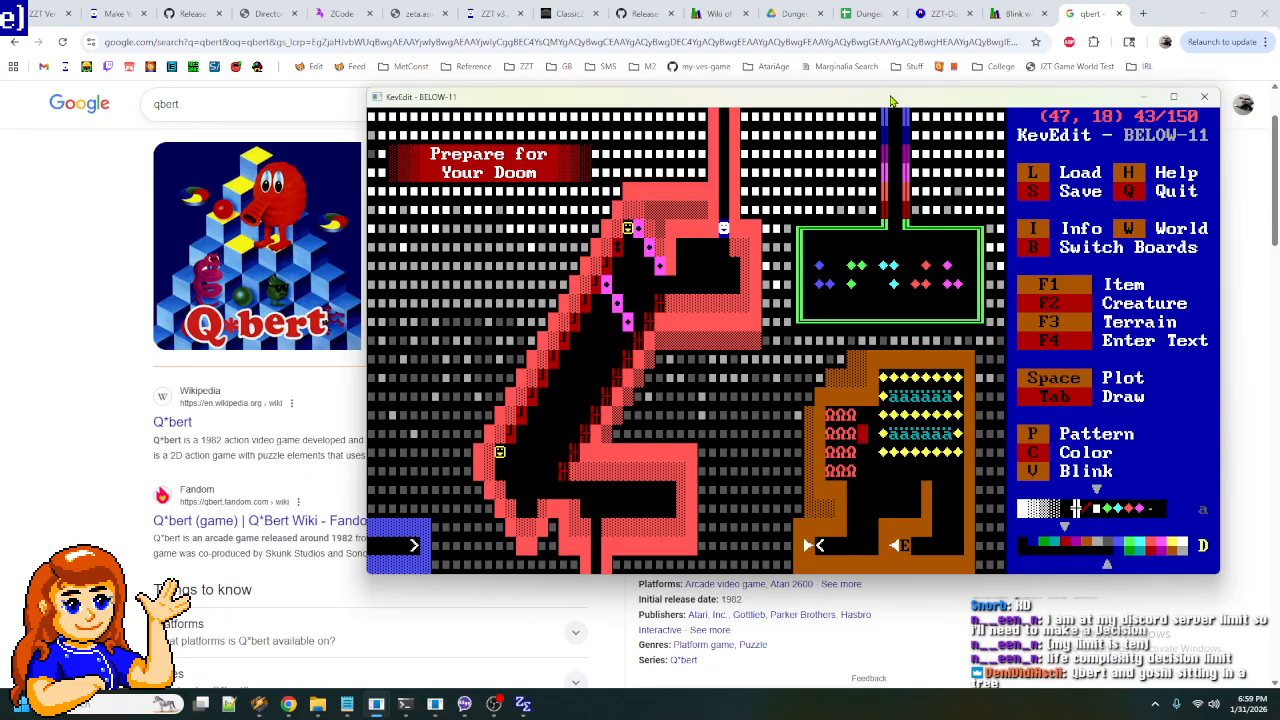
pyautogui.press('Right')
pyautogui.press('Right')
pyautogui.press('Right')
pyautogui.press('Up')
pyautogui.press('Up')
pyautogui.press('Right')
pyautogui.press('Right')
pyautogui.press('Right')
pyautogui.press('Right')
pyautogui.press('Down')
pyautogui.press('Down')
pyautogui.press('Left')
pyautogui.press('Left')
pyautogui.press('Left')
pyautogui.press('Left')
pyautogui.press('Left')
pyautogui.press('Left')
pyautogui.press('Left')
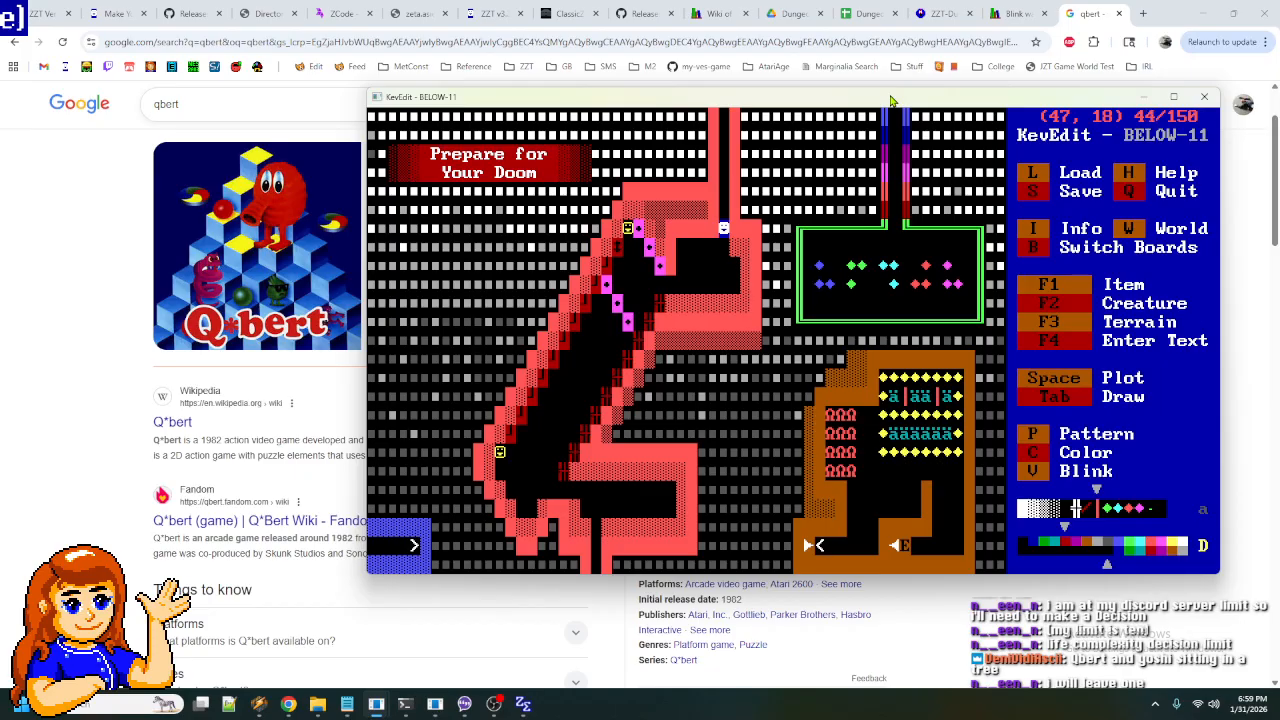
# - Replace the third row of three lions in the brown room with the room's solid brown wall
pyautogui.press('Up')
pyautogui.press('Up')
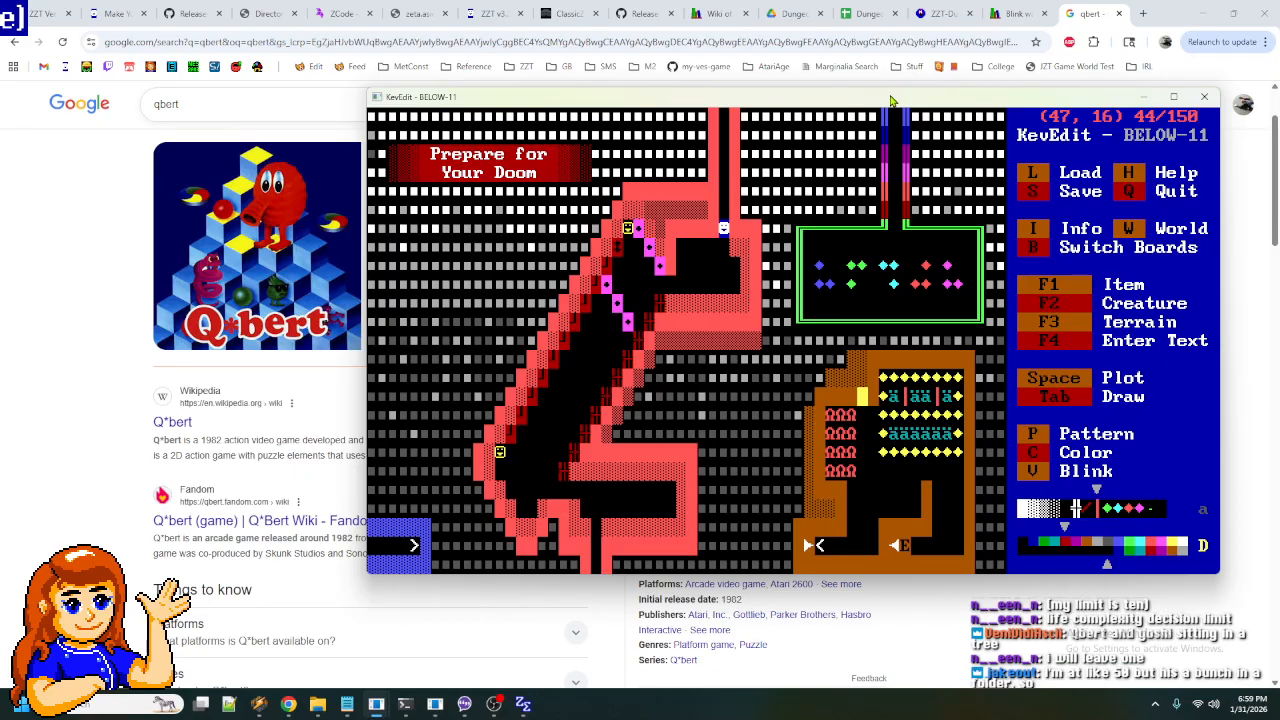
pyautogui.press('Left')
pyautogui.press('Left')
pyautogui.press('Left')
pyautogui.press('Down')
pyautogui.press('Down')
pyautogui.press('Down')
pyautogui.press('Delete')
pyautogui.press('Right')
pyautogui.press('Delete')
pyautogui.press('Right')
pyautogui.press('Delete')
pyautogui.press('Right')
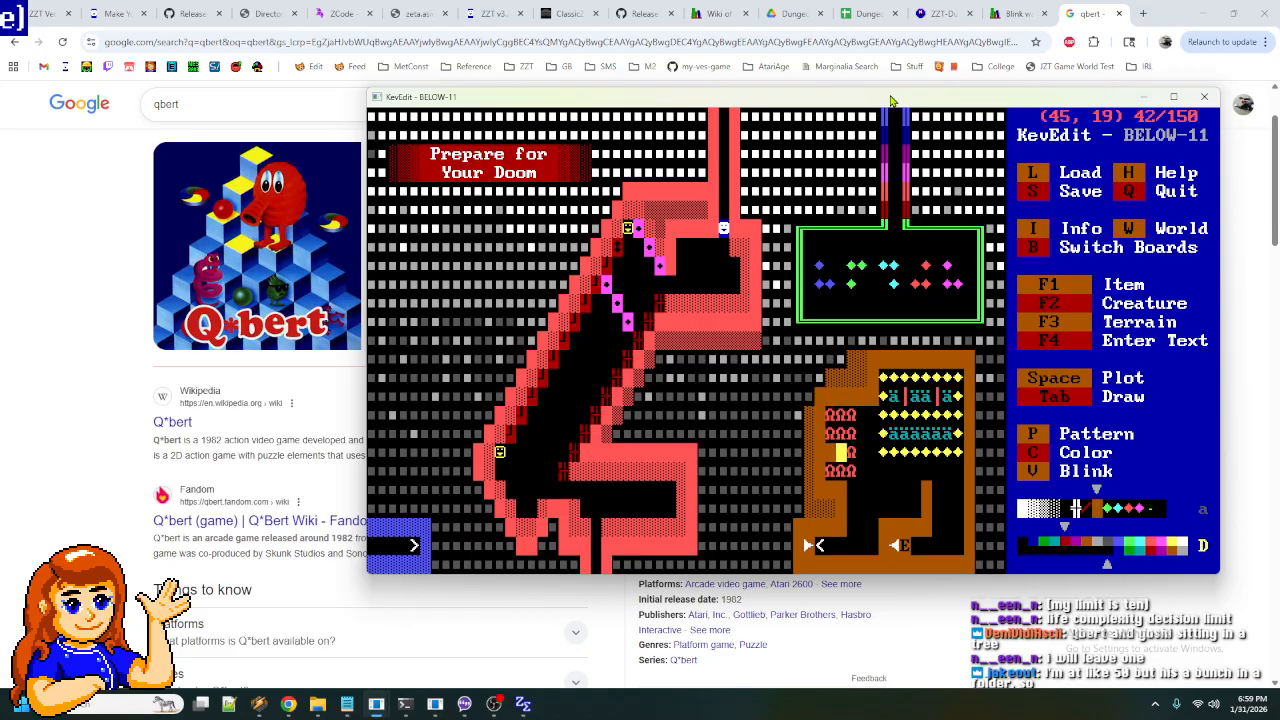
pyautogui.press('Right')
# - Move the block holding the triangle and the E at the brown room's bottom corridor two tiles to the right
pyautogui.press('Up')
pyautogui.press('Up')
pyautogui.press('Up')
pyautogui.press('Down')
pyautogui.press('Down')
pyautogui.press('Down')
pyautogui.press('Down')
pyautogui.press('Down')
pyautogui.press('Down')
pyautogui.press('Down')
pyautogui.press('Down')
pyautogui.press('Right')
pyautogui.press('Down')
pyautogui.press('Left')
pyautogui.press('Left')
pyautogui.press('Up')
pyautogui.press('Up')
pyautogui.press('Right')
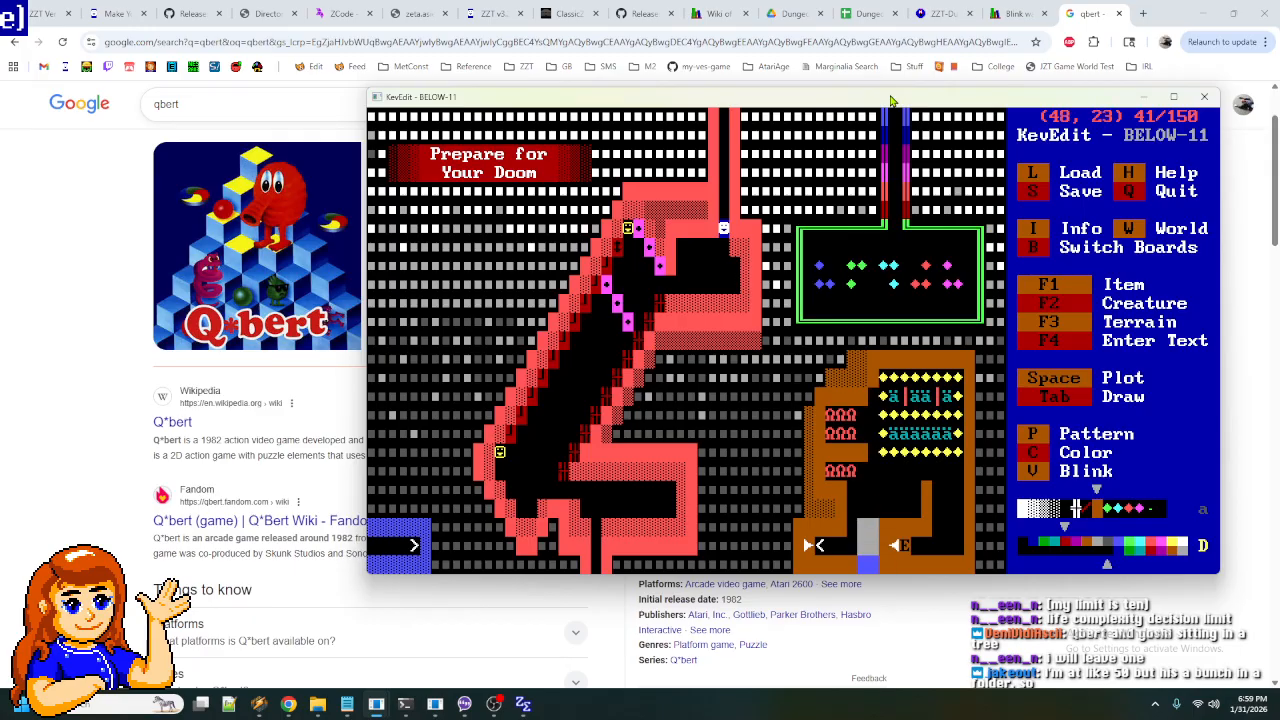
pyautogui.press('Right')
pyautogui.press('Right')
pyautogui.press('Right')
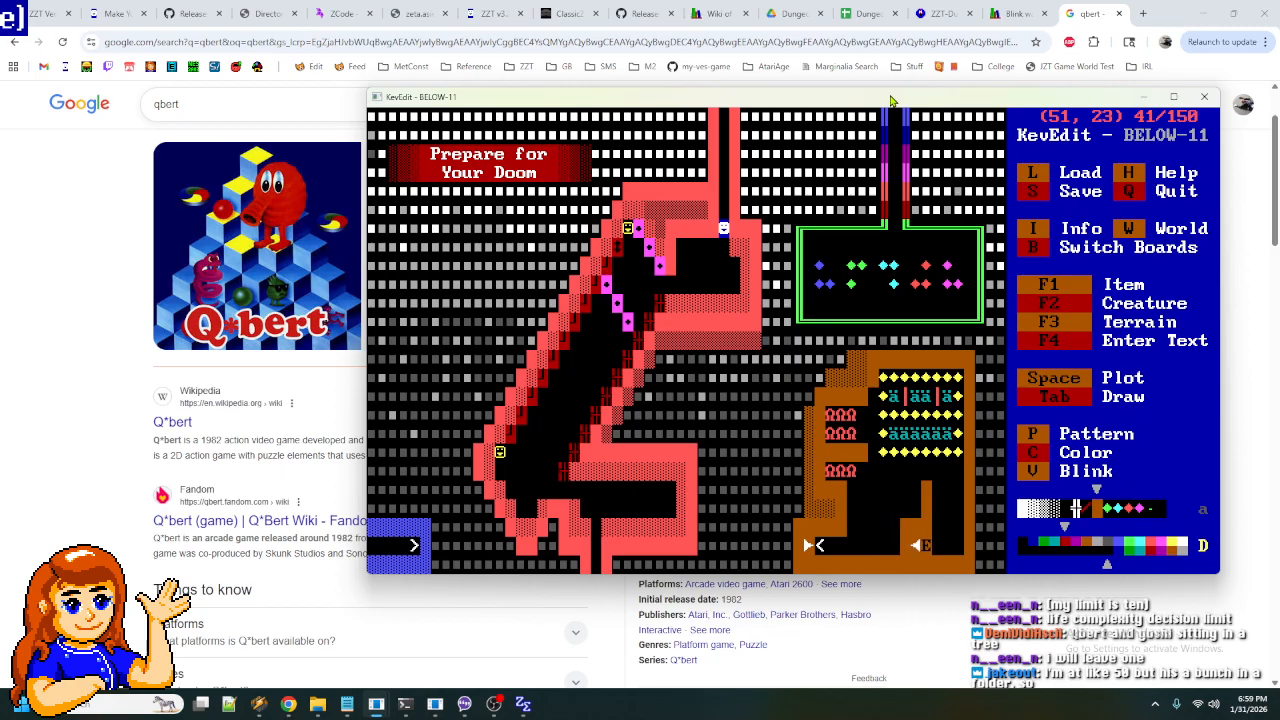
# - Move the other end of the bottom corridor, with its triangle, arrow and surrounding wall, three tiles to the right
pyautogui.press('Down')
pyautogui.press('Down')
pyautogui.press('Left')
pyautogui.press('Left')
pyautogui.press('Left')
pyautogui.press('Left')
pyautogui.press('Left')
pyautogui.press('Left')
pyautogui.hotkey('shift', 'Up')
pyautogui.hotkey('shift', 'Up')
pyautogui.hotkey('shift', 'Left')
pyautogui.hotkey('shift', 'Left')
pyautogui.hotkey('shift', 'Left')
pyautogui.hotkey('shift', 'Left')
pyautogui.hotkey('shift', 'Left')
pyautogui.hotkey('shift', 'Left')
pyautogui.hotkey('shift', 'Left')
pyautogui.hotkey('shift', 'Left')
pyautogui.hotkey('shift', 'Left')
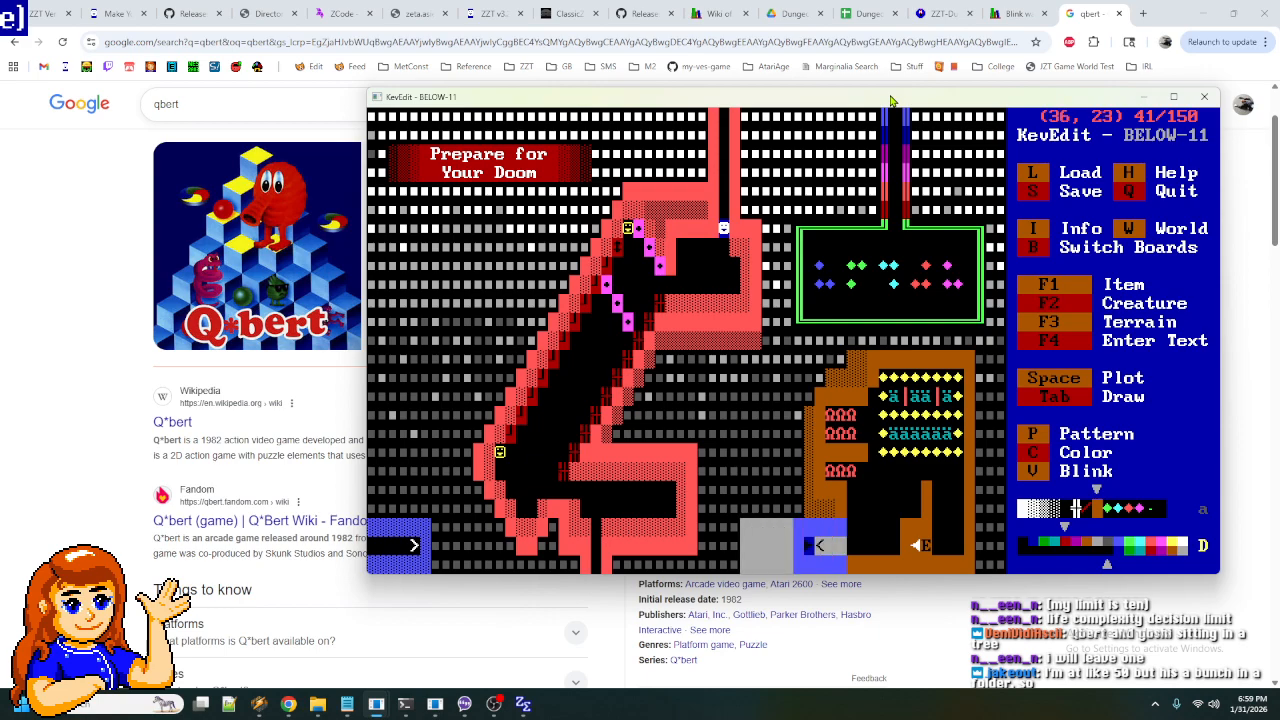
pyautogui.press('Escape')
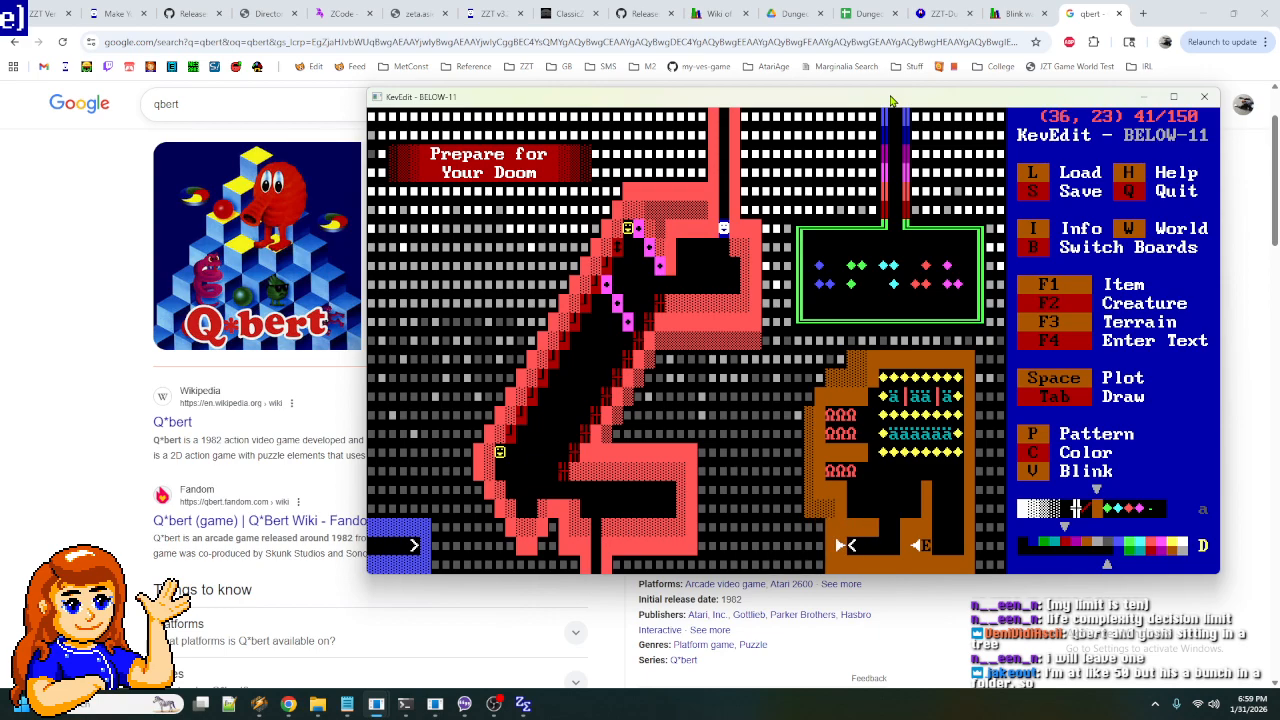
# - Plot three more red lions in a vertical column along the ammo side of the brown room's lion rows
pyautogui.press('Right')
pyautogui.press('Right')
pyautogui.press('Right')
pyautogui.press('Right')
pyautogui.press('Right')
pyautogui.press('Right')
pyautogui.press('Up')
pyautogui.press('Right')
pyautogui.press('Right')
pyautogui.press('Right')
pyautogui.press('Right')
pyautogui.press('Right')
pyautogui.press('Right')
pyautogui.press('Up')
pyautogui.press('Left')
pyautogui.press('Left')
pyautogui.press('Right')
pyautogui.press('Up')
pyautogui.press('Right')
pyautogui.press('Up')
pyautogui.press('Left')
pyautogui.press('Up')
pyautogui.press('Down')
pyautogui.press('Down')
pyautogui.press('Left')
pyautogui.press('Left')
pyautogui.press('Right')
pyautogui.press('Up')
pyautogui.press('Up')
pyautogui.press('Right')
pyautogui.press('Up')
pyautogui.press('space')
pyautogui.press('Down')
pyautogui.press('space')
pyautogui.press('Down')
pyautogui.press('space')
# - Delete the three lions in the lowest row of the brown room
pyautogui.press('Left')
pyautogui.press('Left')
pyautogui.press('Down')
pyautogui.press('Down')
pyautogui.press('Down')
pyautogui.press('Left')
pyautogui.press('Left')
pyautogui.press('Left')
pyautogui.press('Left')
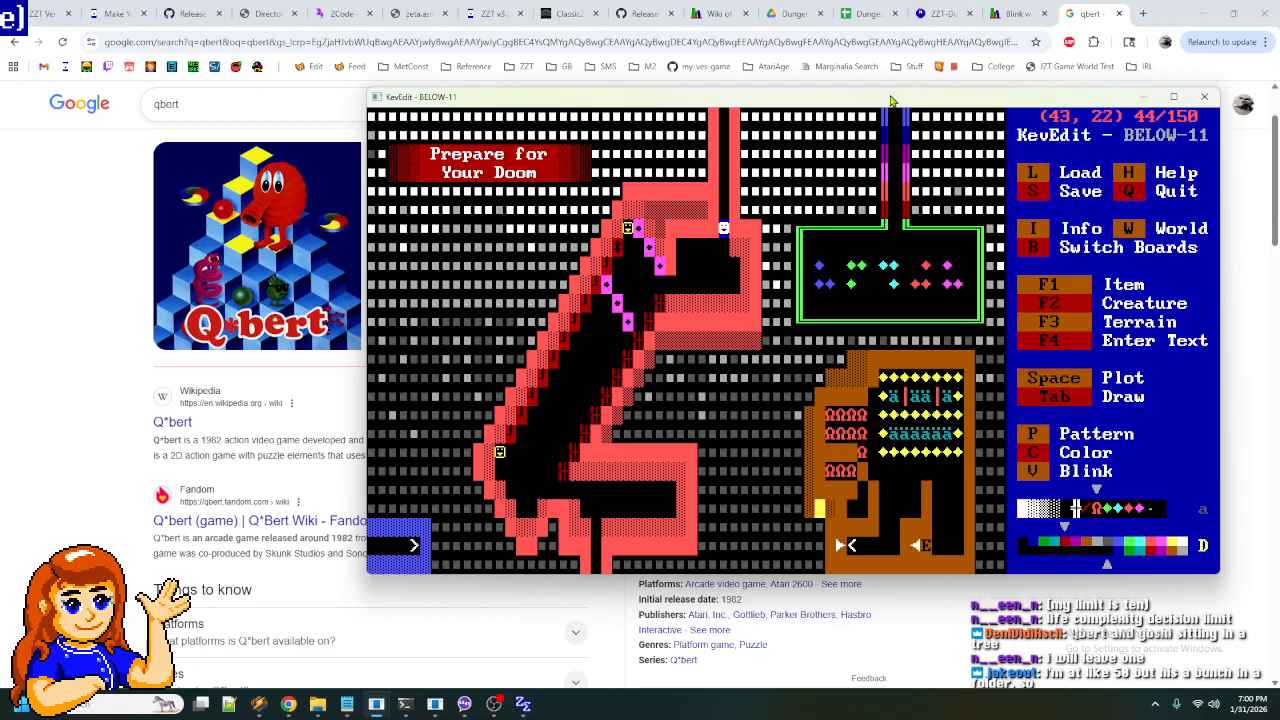
pyautogui.press('Right')
pyautogui.press('Right')
pyautogui.press('Right')
pyautogui.press('Right')
pyautogui.press('Right')
pyautogui.press('Right')
pyautogui.press('Up')
pyautogui.press('Left')
pyautogui.press('Up')
pyautogui.press('Delete')
pyautogui.press('Left')
pyautogui.press('Delete')
pyautogui.press('Left')
pyautogui.press('Delete')
pyautogui.press('Left')
pyautogui.press('Left')
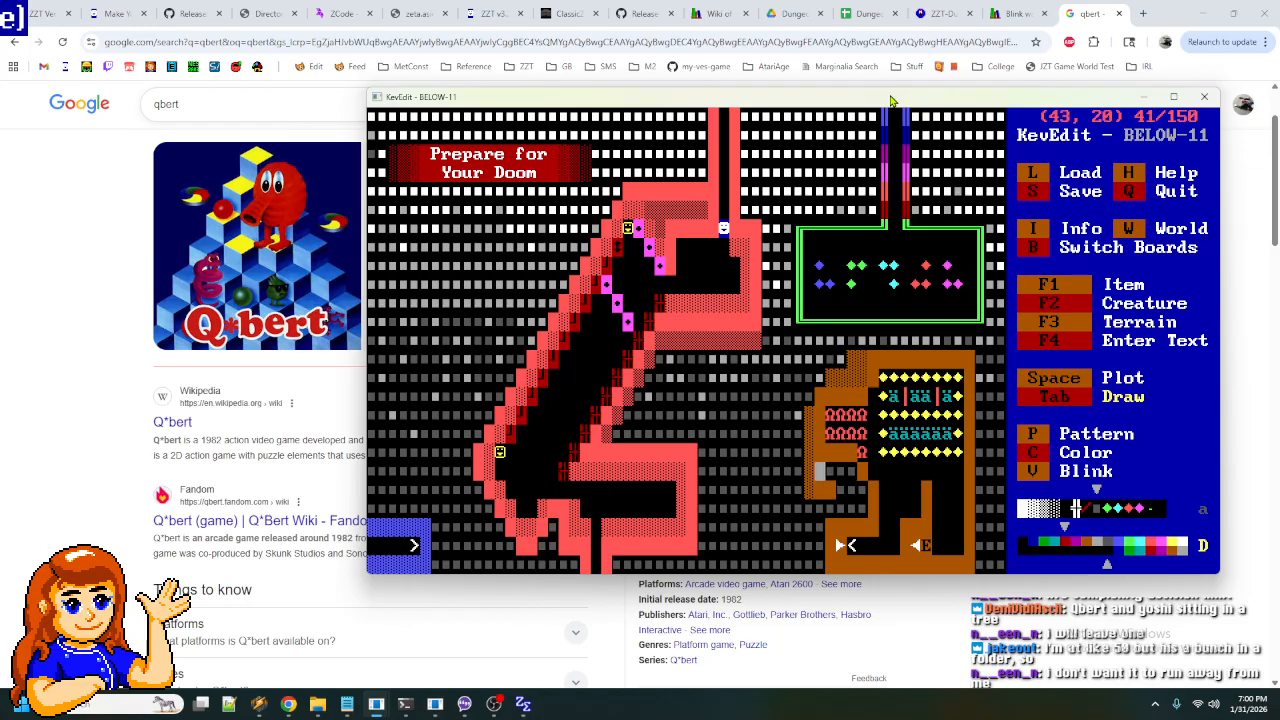
# - Replace the emptied pocket and its outer wall below the remaining lions with the surrounding grey background squares
pyautogui.press('Down')
pyautogui.press('Right')
pyautogui.press('Right')
pyautogui.press('Up')
pyautogui.press('Left')
pyautogui.press('Left')
pyautogui.press('Down')
pyautogui.press('Right')
pyautogui.press('Right')
pyautogui.press('Right')
pyautogui.press('Right')
pyautogui.press('Right')
pyautogui.press('Up')
pyautogui.press('Left')
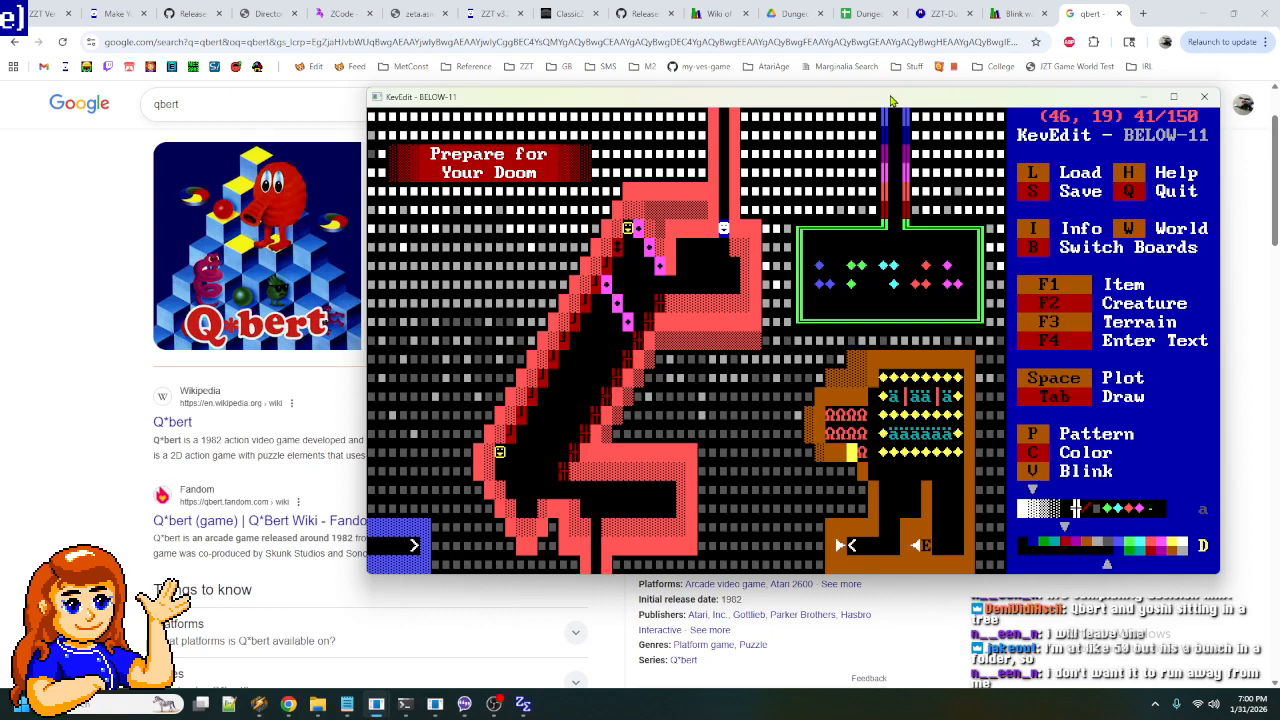
# - Flood-fill the room's solid brown walls with dark red, around the lions and along the outer walls and corridors
pyautogui.press('Up')
pyautogui.press('Up')
pyautogui.press('Up')
pyautogui.press('Right')
pyautogui.press('Right')
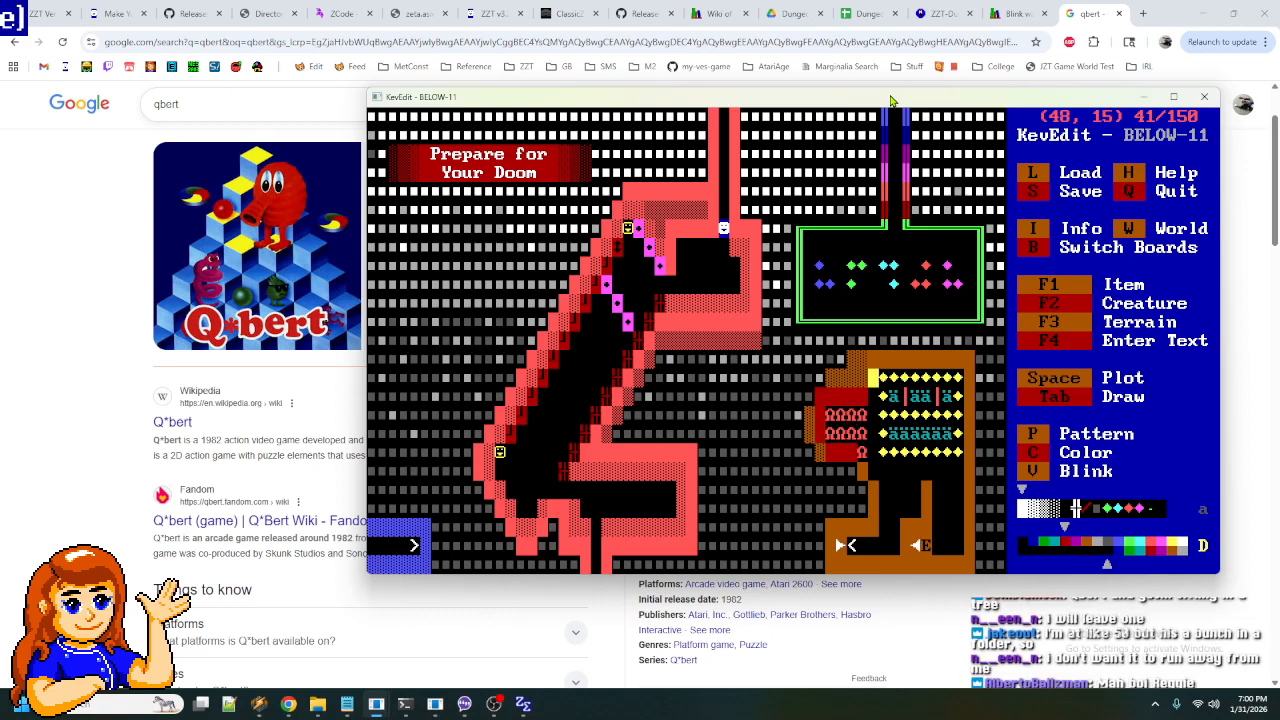
pyautogui.press('f')
pyautogui.press('Down')
pyautogui.press('Down')
pyautogui.press('Down')
pyautogui.press('Down')
pyautogui.press('Down')
pyautogui.press('Down')
pyautogui.press('Down')
pyautogui.press('Up')
pyautogui.press('Up')
pyautogui.press('Left')
pyautogui.press('Up')
pyautogui.press('Left')
pyautogui.press('Left')
pyautogui.press('Up')
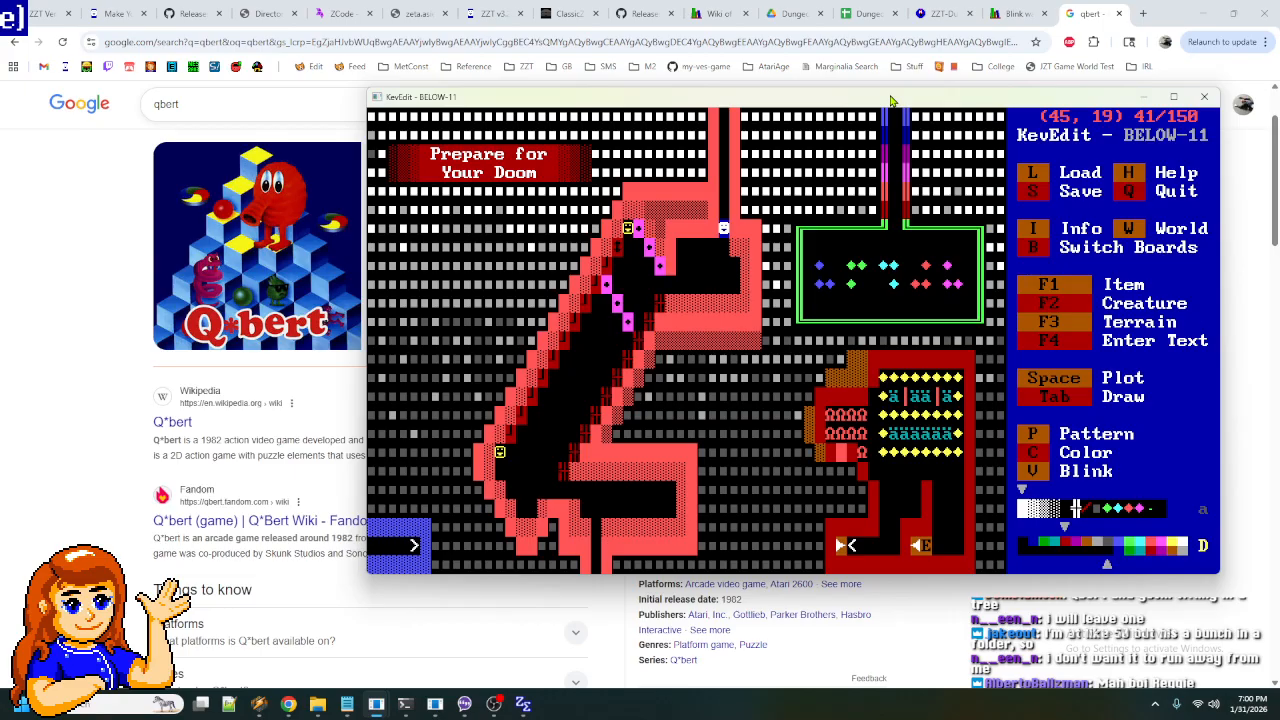
# - Examine the recoloured room and browse through the other boards of the world
pyautogui.press('Up')
pyautogui.press('Up')
pyautogui.press('Up')
pyautogui.press('Up')
pyautogui.press('Left')
pyautogui.press('Left')
pyautogui.press('Left')
pyautogui.press('Left')
pyautogui.press('Left')
pyautogui.press('Left')
pyautogui.press('Down')
pyautogui.press('Right')
pyautogui.press('Down')
pyautogui.press('pageup')
pyautogui.press('pageup')
pyautogui.press('pageup')
pyautogui.press('pageup')
pyautogui.press('pagedown')
pyautogui.press('pagedown')
pyautogui.press('pagedown')
pyautogui.press('pagedown')
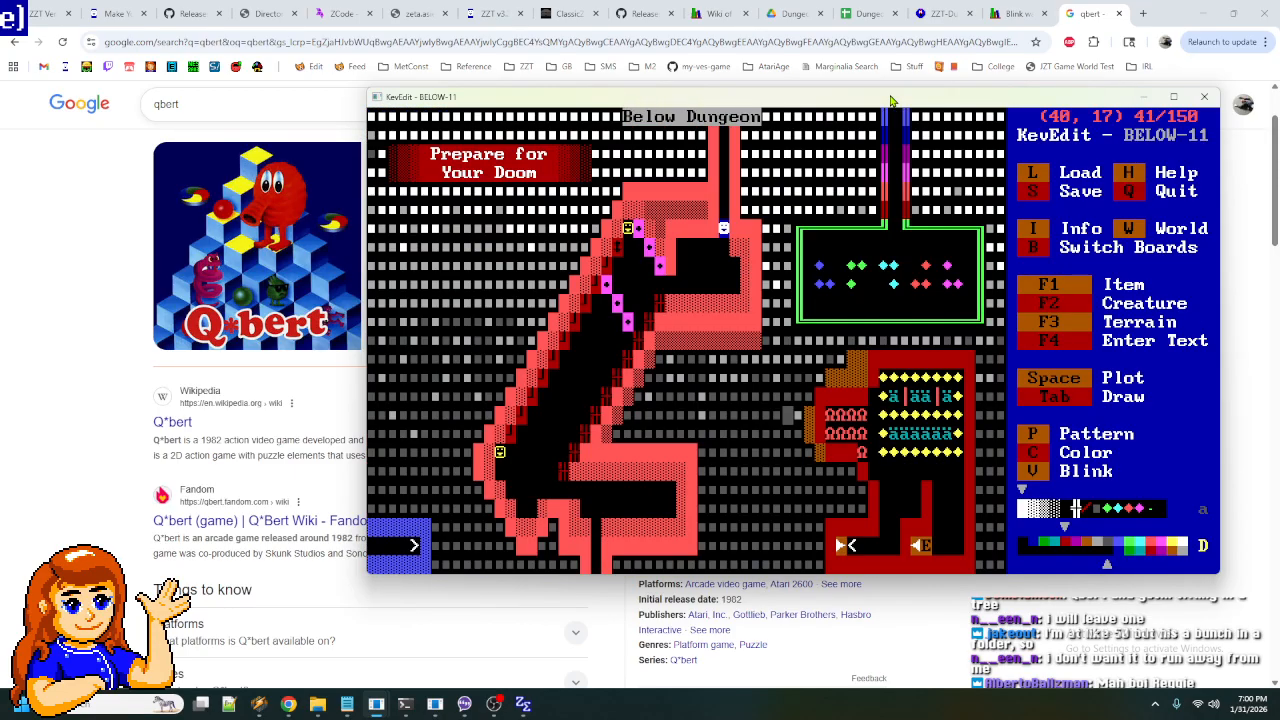
pyautogui.press('pageup')
pyautogui.press('pageup')
pyautogui.press('pageup')
pyautogui.press('pageup')
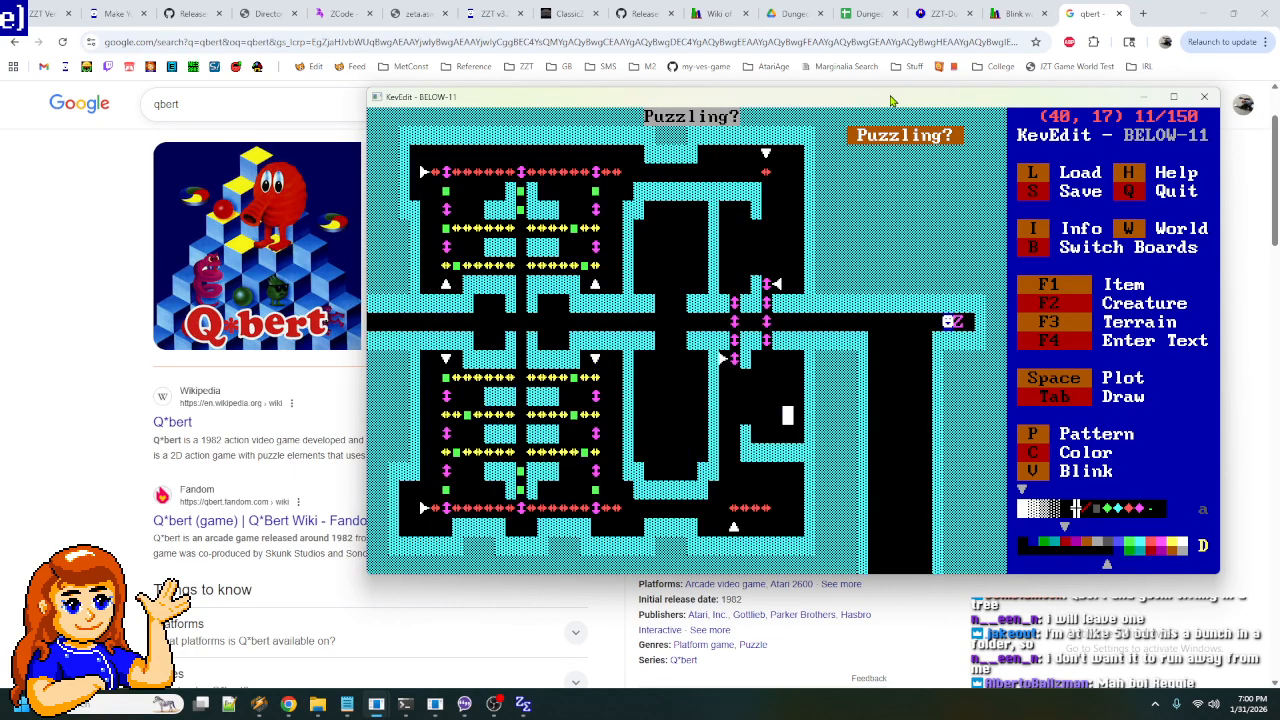
# - Save the world as BELOW-12, switch to ClassicZoo and choose BELOW-12 as its world
pyautogui.write('s2')
pyautogui.press('Return')
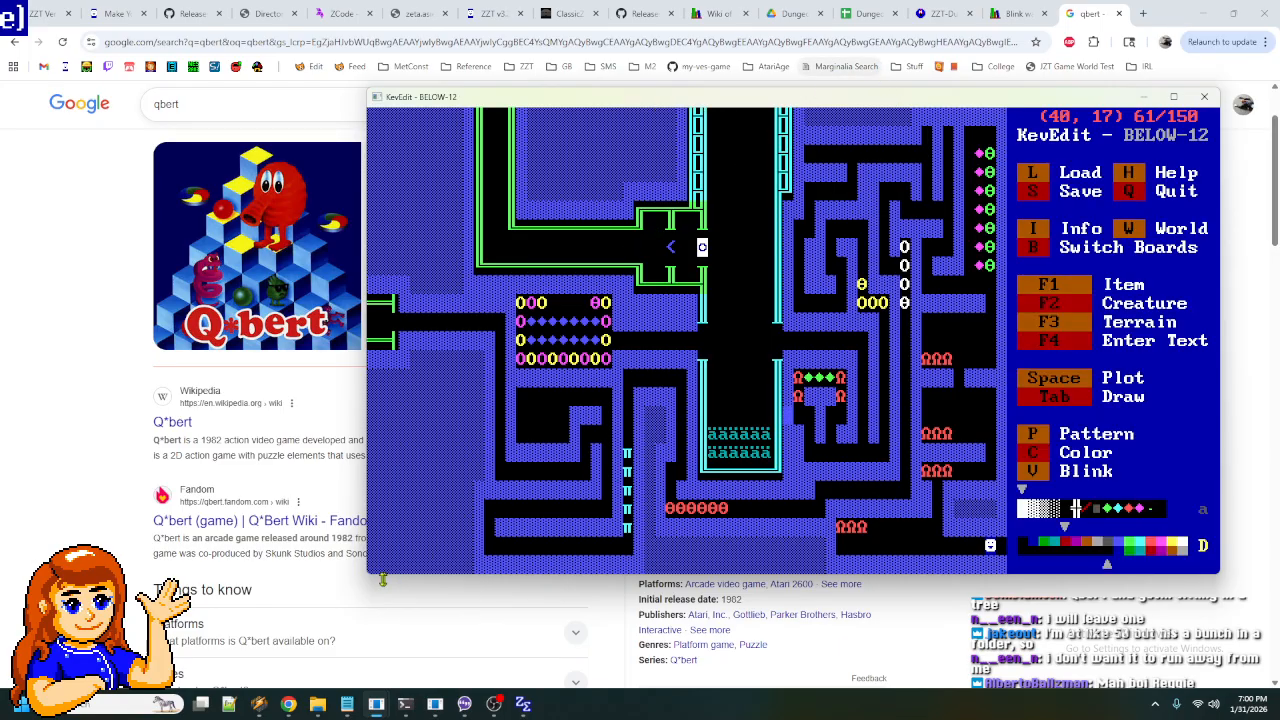
pyautogui.moveTo(386, 706)
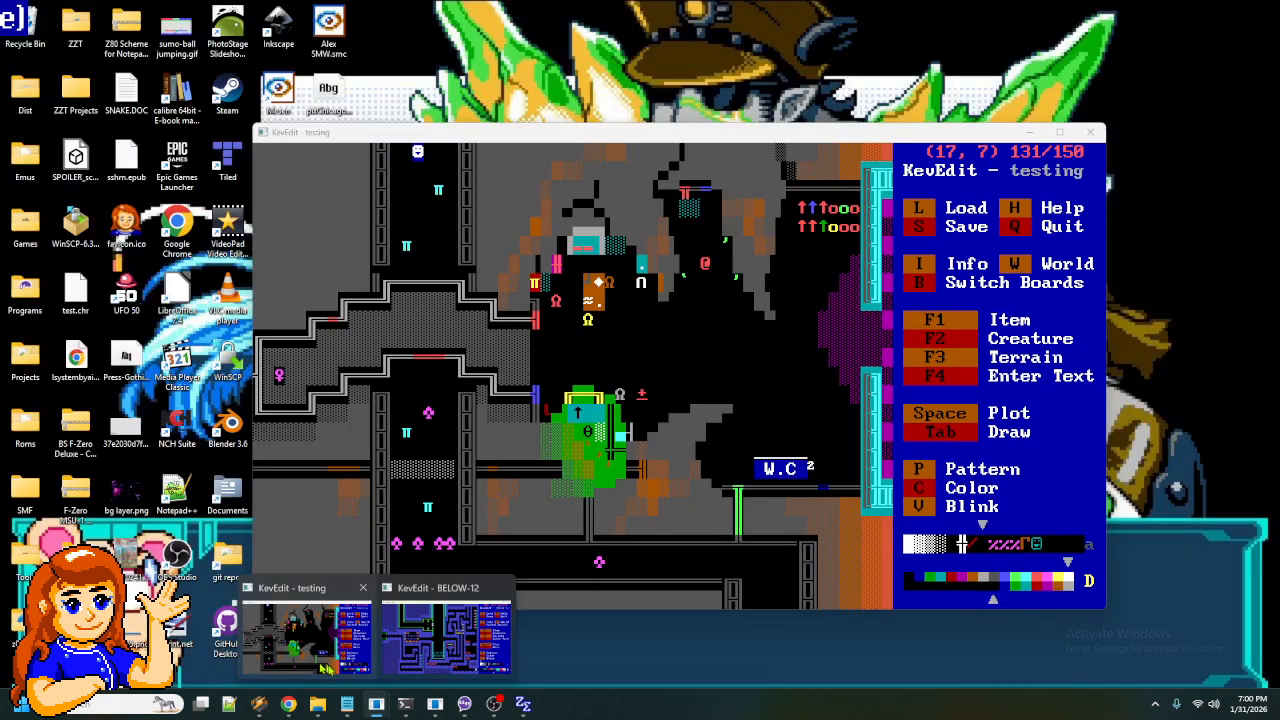
pyautogui.click(361, 588)
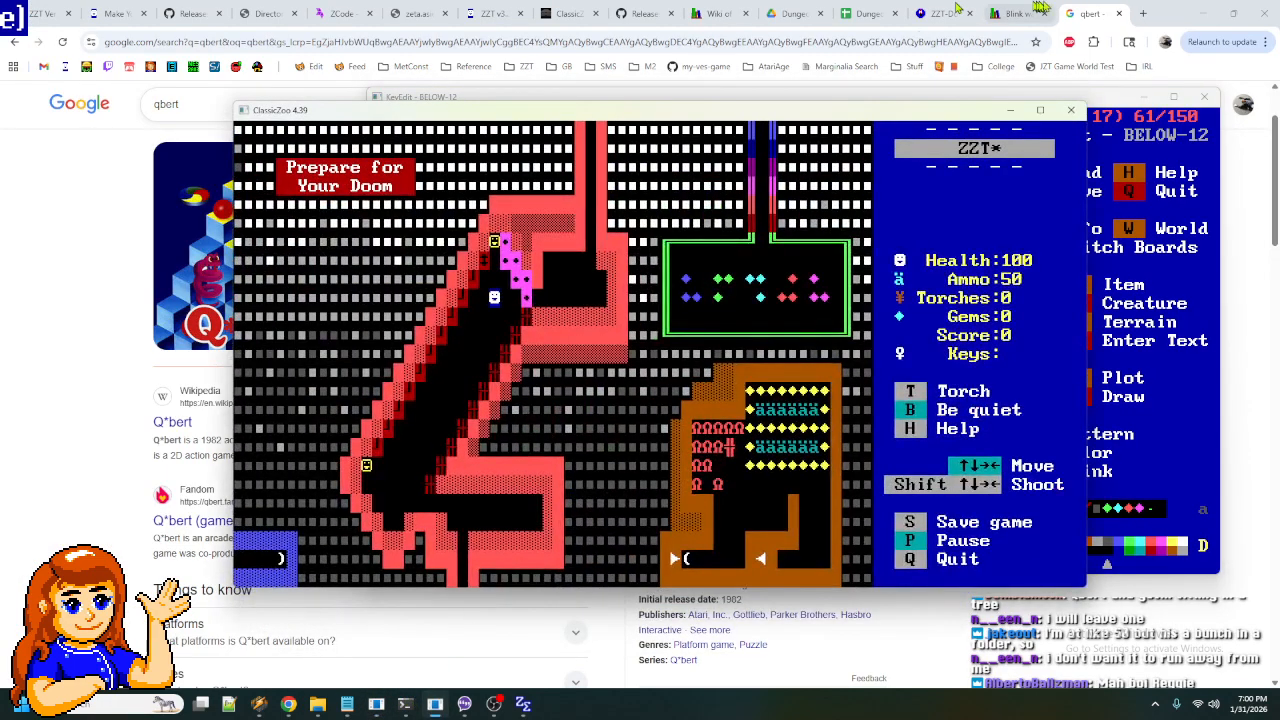
pyautogui.moveTo(1115, 100); pyautogui.dragTo(975, 118)
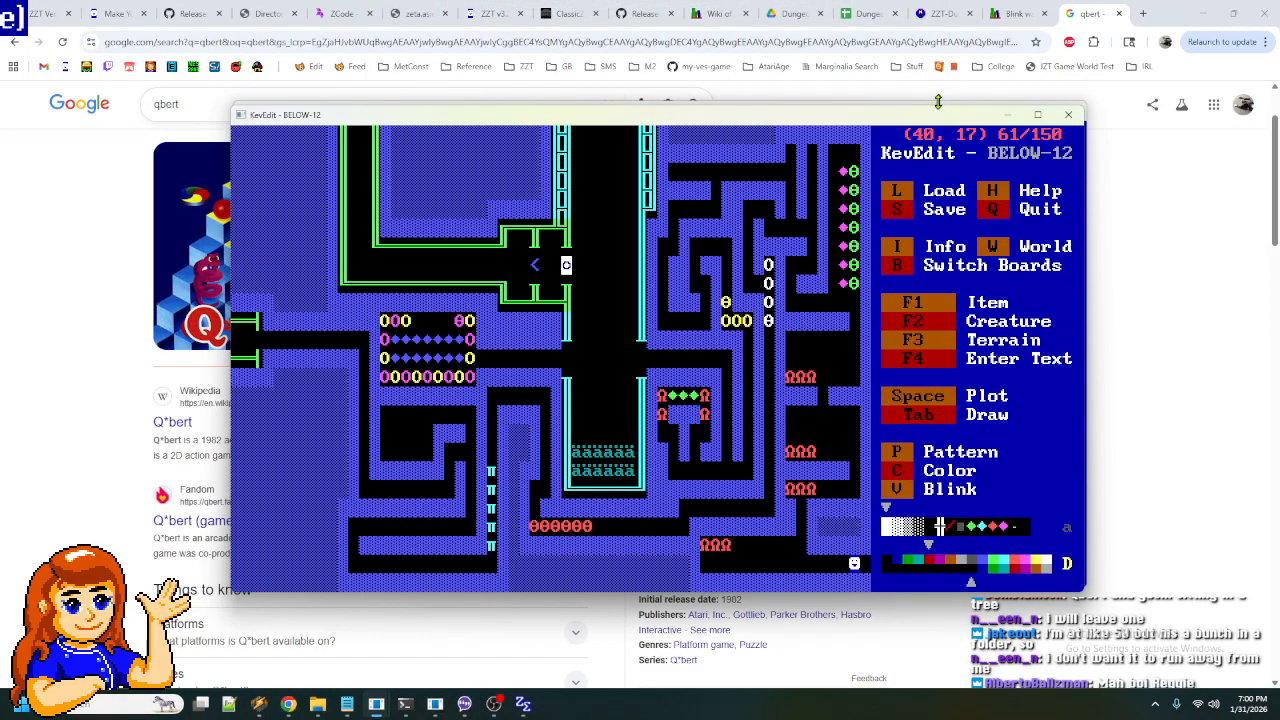
pyautogui.click(938, 101)
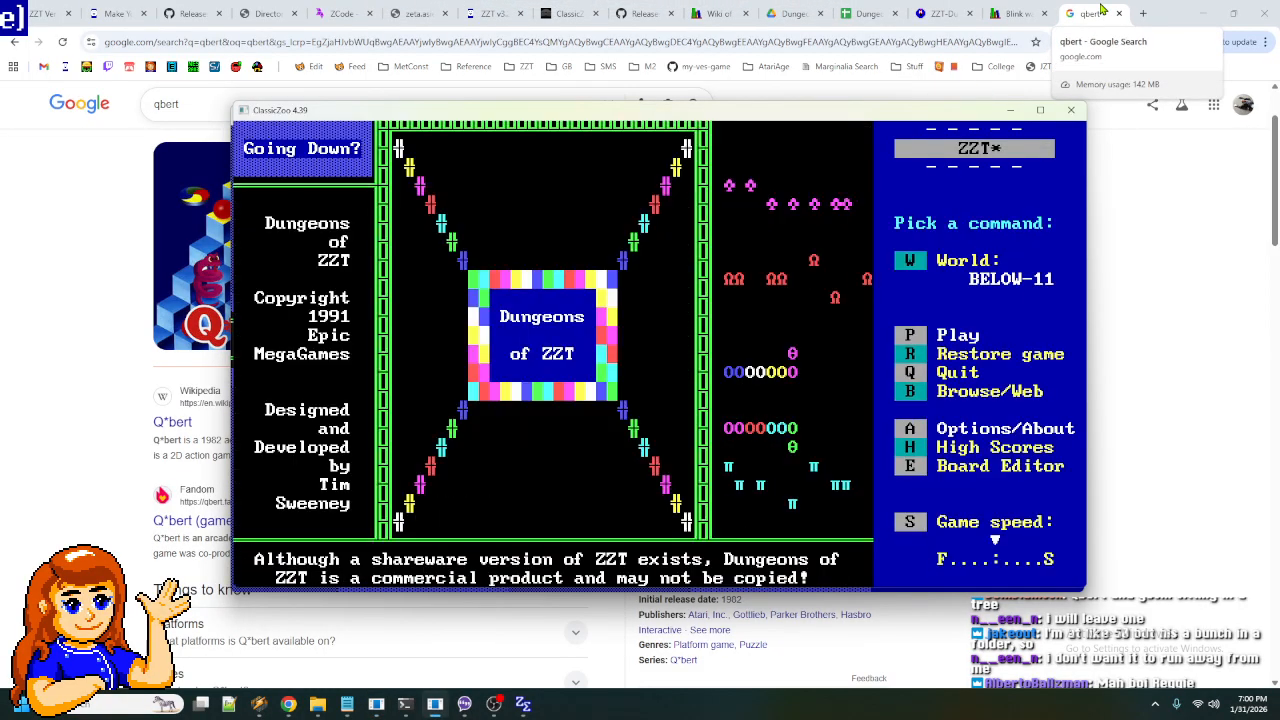
pyautogui.press('w')
pyautogui.press('Down')
pyautogui.press('Return')
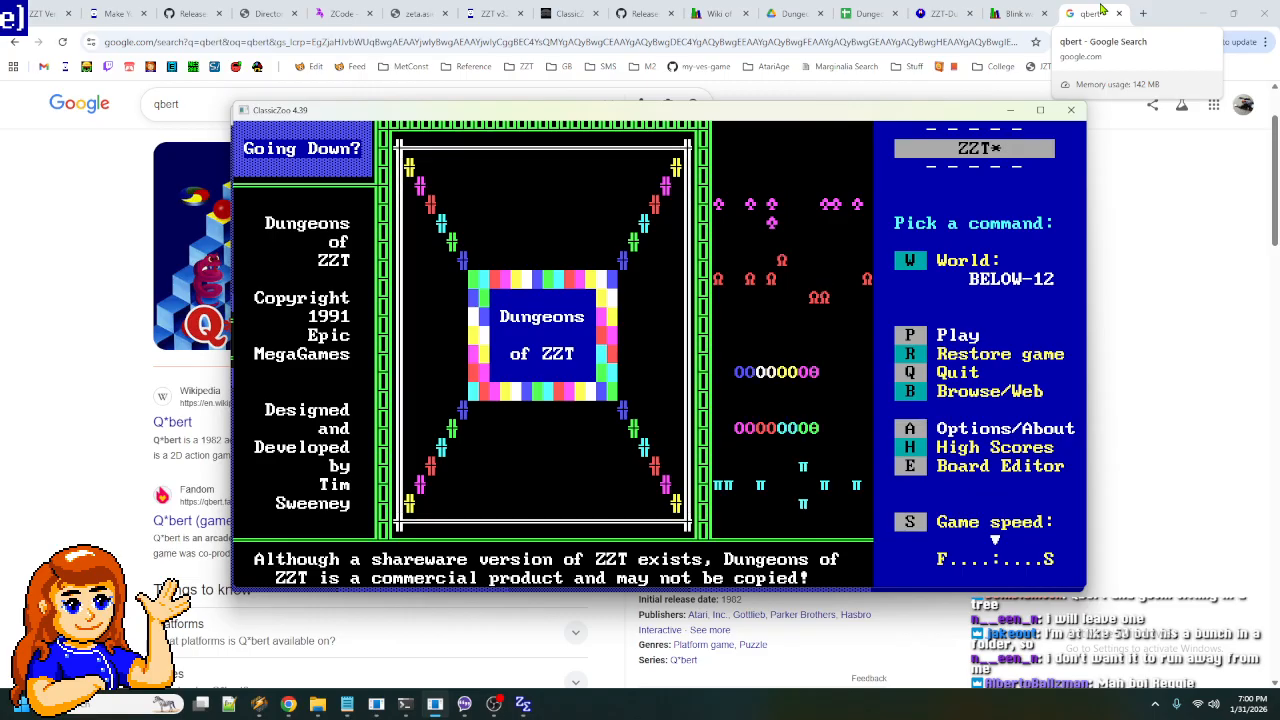
# - Start playing BELOW-12, take the transporter into the red room and head up its corridor, firing once upward
pyautogui.press('p')
pyautogui.press('Down')
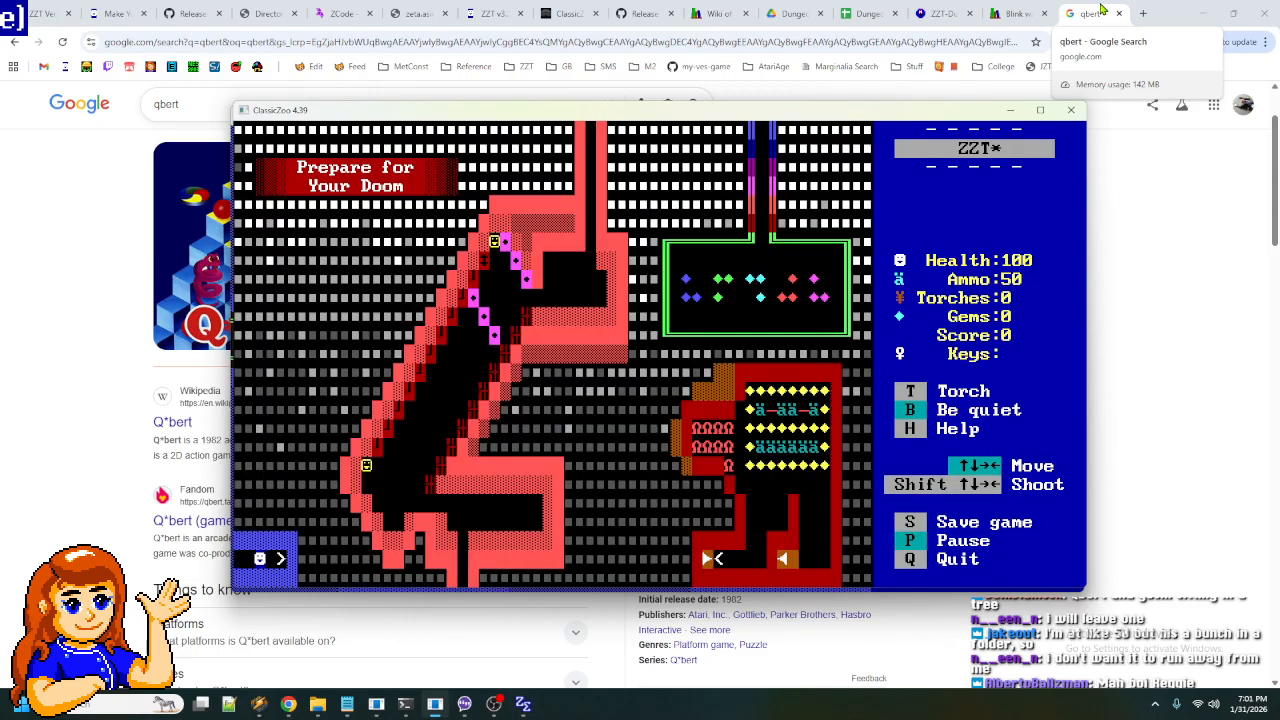
pyautogui.press('Right')
pyautogui.press('Up')
pyautogui.hotkey('shift', 'Up')
pyautogui.press('Up')
pyautogui.press('Up')
pyautogui.press('Up')
pyautogui.press('Up')
pyautogui.press('Up')
pyautogui.press('Up')
pyautogui.press('Up')
pyautogui.press('Up')
# - Playtest the red room by walking across and down through its gem and ammo rows
pyautogui.press('Right')
pyautogui.press('Right')
pyautogui.press('Right')
pyautogui.press('Right')
pyautogui.press('Right')
pyautogui.press('Down')
pyautogui.press('Down')
pyautogui.press('Down')
pyautogui.press('Right')
pyautogui.press('Right')
pyautogui.press('Down')
pyautogui.press('Down')
# - Fire repeatedly at the approaching lions from the red room's lower right corner
pyautogui.hotkey('shift', 'Left')
pyautogui.hotkey('shift', 'Left')
pyautogui.hotkey('shift', 'Left')
pyautogui.hotkey('shift', 'Left')
pyautogui.hotkey('shift', 'Left')
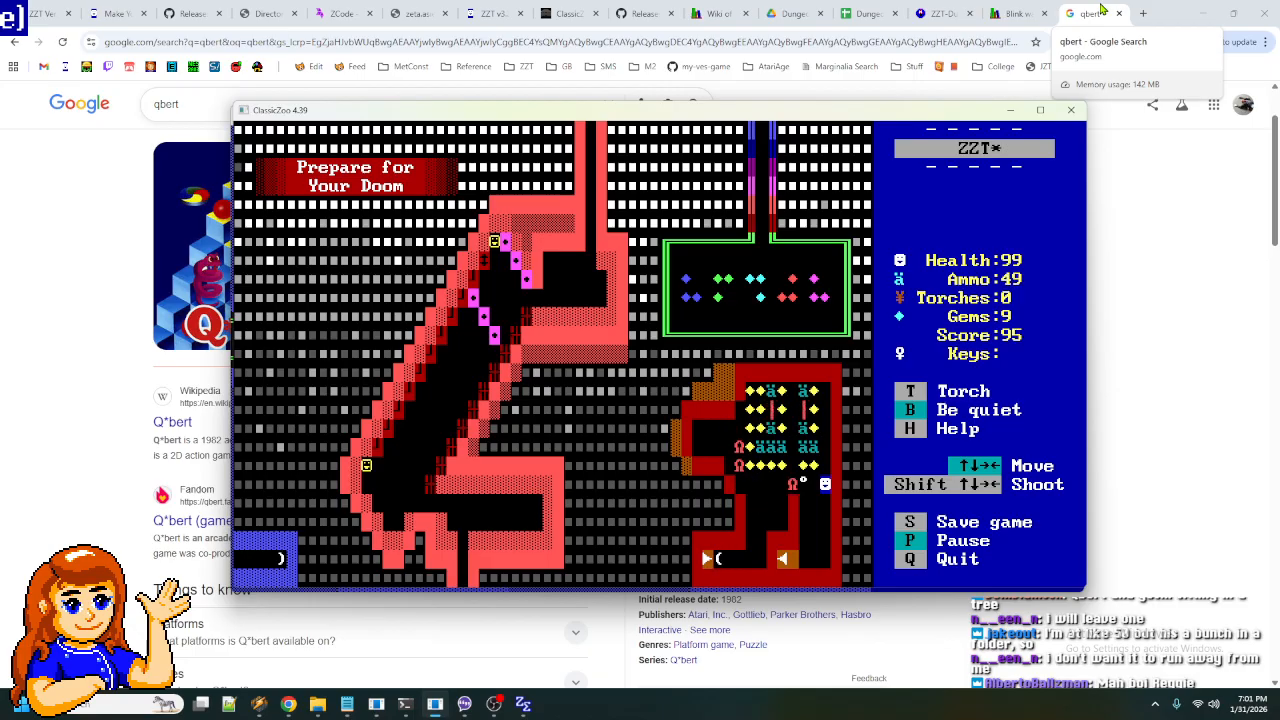
pyautogui.hotkey('shift', 'Left')
pyautogui.hotkey('shift', 'Left')
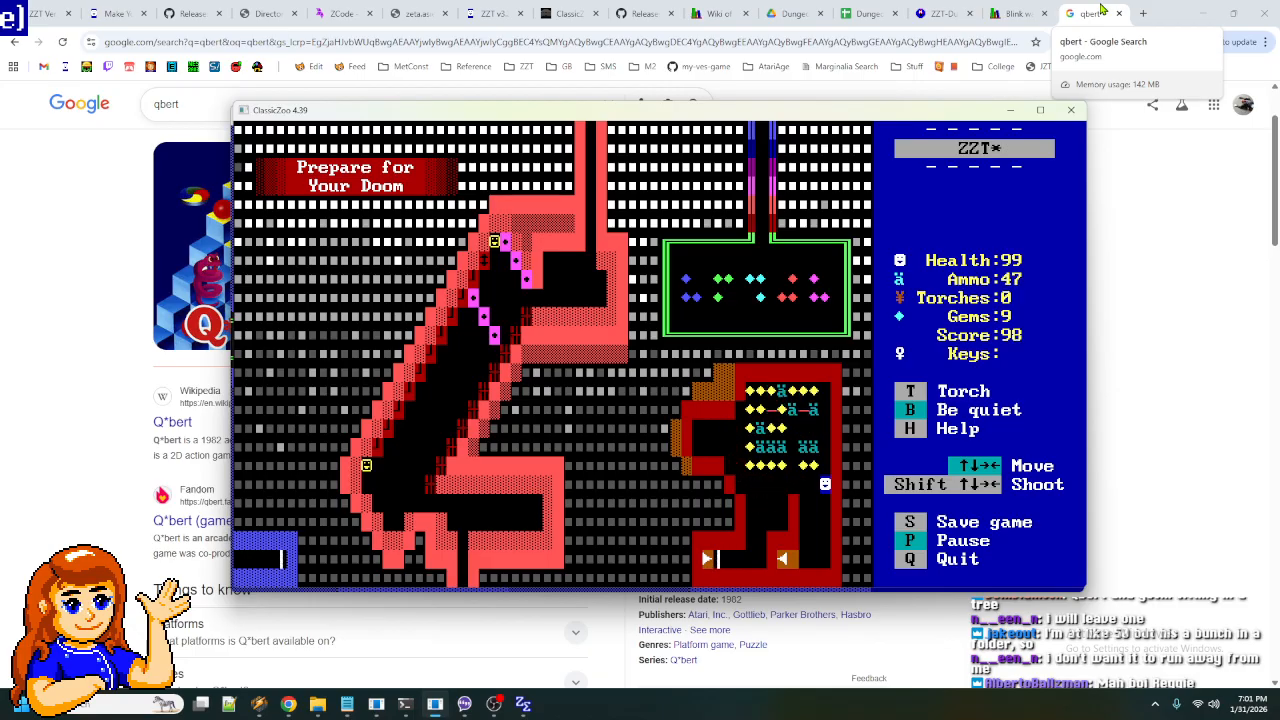
# - Collect gems and ammo diagonally up to the red room's upper left corner and along its uppermost row
pyautogui.press('Up')
pyautogui.press('Left')
pyautogui.press('Up')
pyautogui.press('Left')
pyautogui.press('Left')
pyautogui.press('Up')
pyautogui.press('Left')
pyautogui.press('Left')
pyautogui.press('Left')
pyautogui.press('Up')
pyautogui.press('Left')
pyautogui.press('Left')
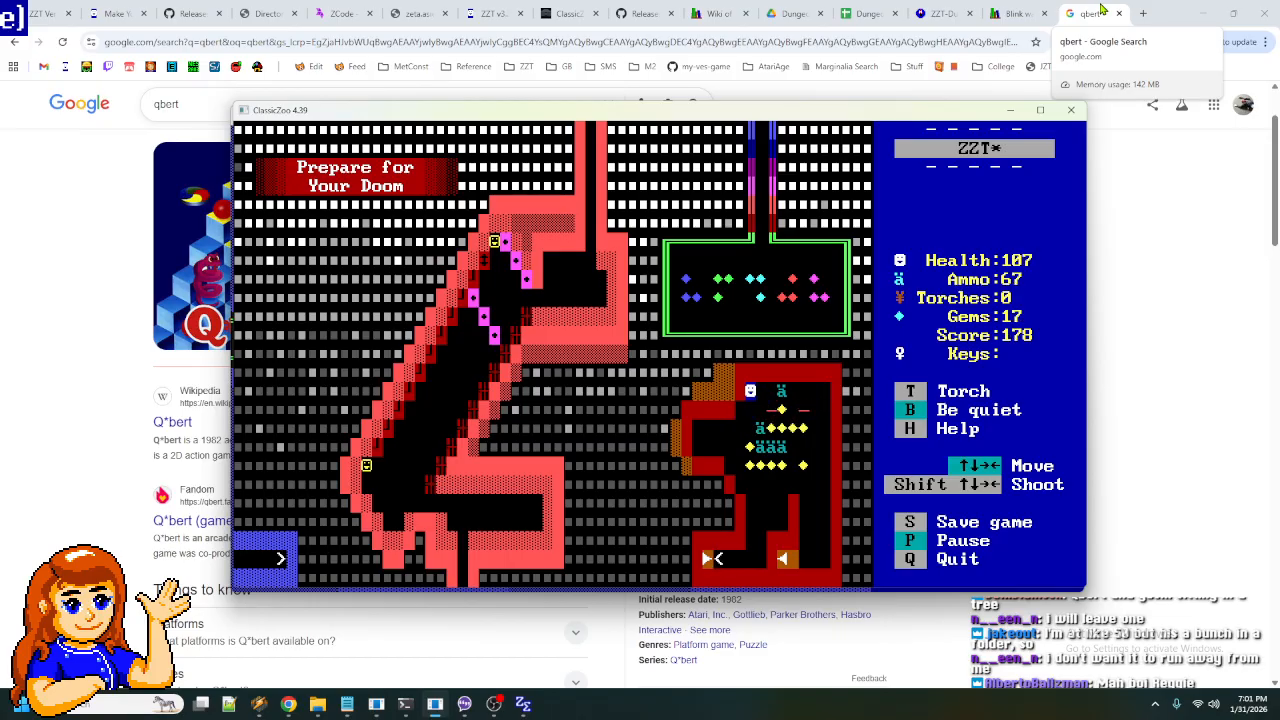
pyautogui.press('Down')
pyautogui.press('Down')
pyautogui.press('Up')
pyautogui.press('Up')
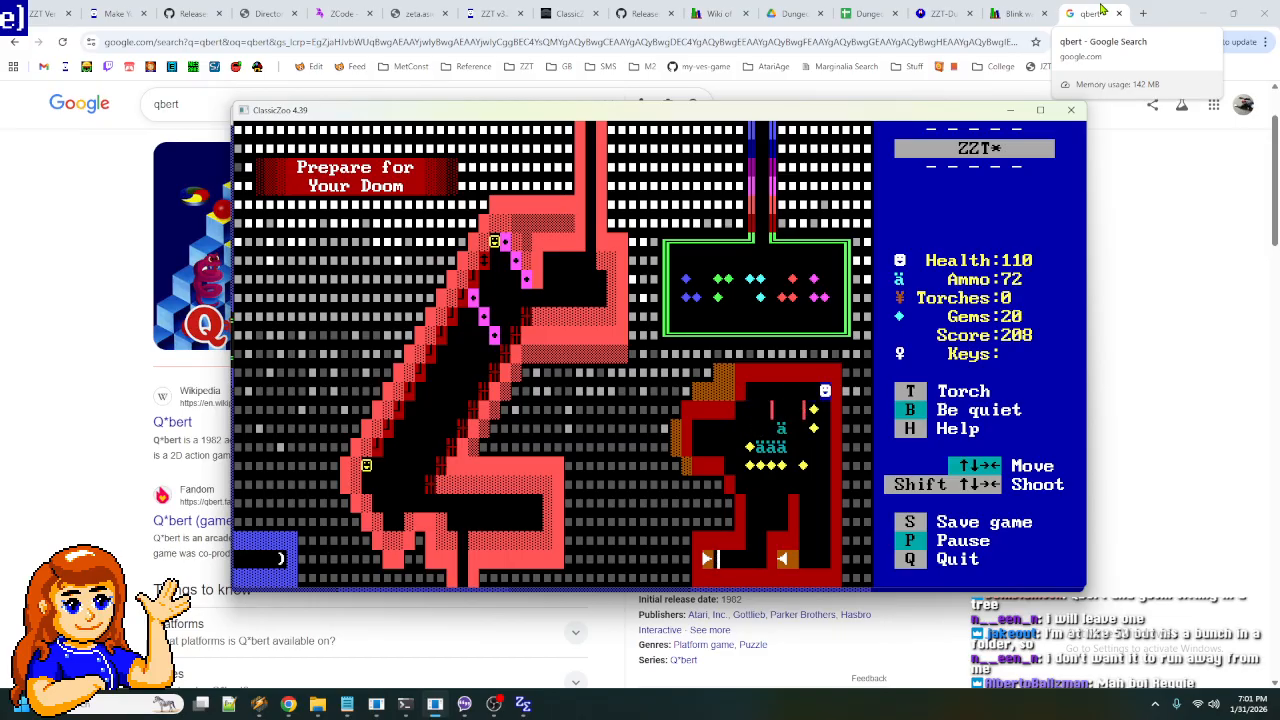
# - Clear the remaining gems and ammo around the spinning guns in the red room's centre and lower rows
pyautogui.press('Down')
pyautogui.press('Down')
pyautogui.press('Left')
pyautogui.press('Left')
pyautogui.press('Down')
pyautogui.press('Down')
pyautogui.press('Down')
pyautogui.press('Down')
pyautogui.press('Right')
pyautogui.press('Up')
pyautogui.press('Left')
pyautogui.press('Left')
pyautogui.press('Left')
pyautogui.press('Up')
pyautogui.press('Right')
pyautogui.press('Right')
pyautogui.press('Right')
pyautogui.press('Right')
pyautogui.press('Down')
pyautogui.press('Down')
pyautogui.press('Down')
pyautogui.press('Down')
pyautogui.press('Left')
pyautogui.press('Left')
pyautogui.press('Right')
pyautogui.press('Right')
pyautogui.press('Left')
pyautogui.press('Right')
pyautogui.press('Right')
pyautogui.press('Right')
pyautogui.press('Up')
pyautogui.press('Up')
pyautogui.press('Up')
pyautogui.press('Up')
pyautogui.press('Up')
pyautogui.press('Up')
pyautogui.press('Up')
pyautogui.press('Up')
pyautogui.press('Up')
pyautogui.press('Right')
pyautogui.press('Left')
pyautogui.press('Left')
pyautogui.press('Up')
pyautogui.press('Up')
pyautogui.press('Down')
pyautogui.press('Left')
pyautogui.press('Down')
pyautogui.press('Down')
pyautogui.press('Down')
pyautogui.press('Up')
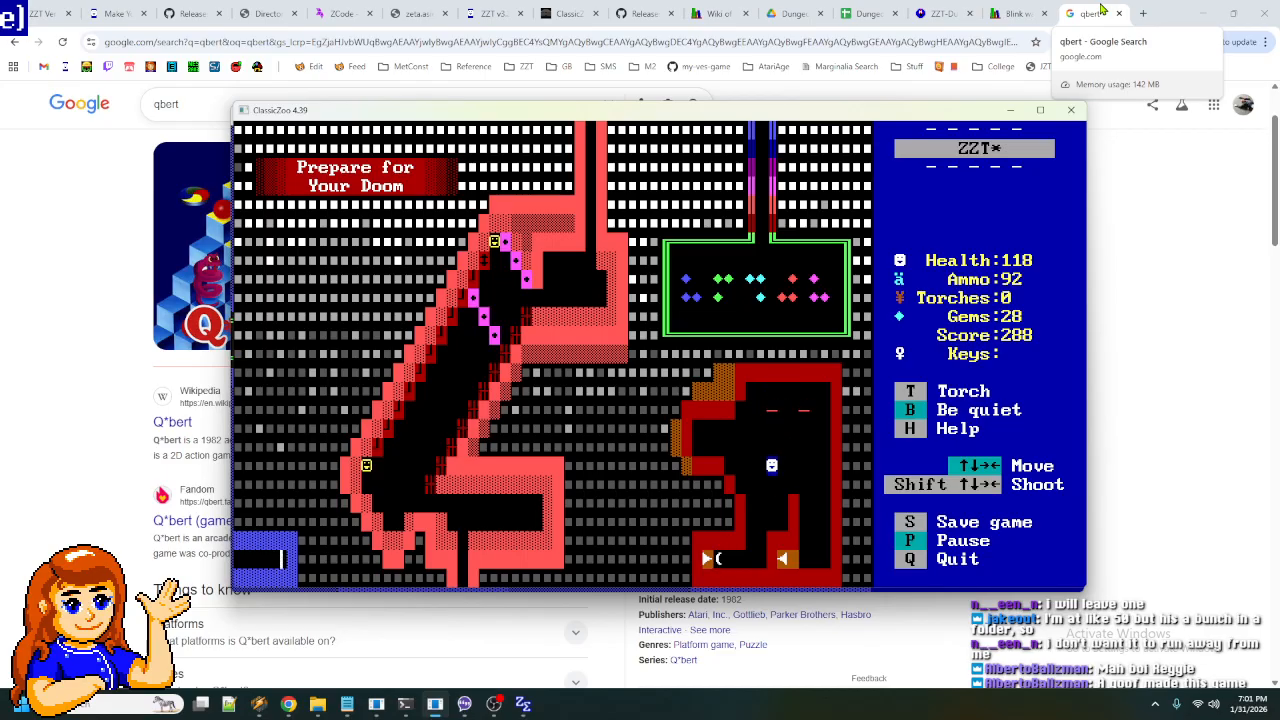
pyautogui.press('Left')
# - Request to end the playtest, switch to BELOW-12 in KevEdit and go back to the Prepare for Your Doom board
pyautogui.press('q')
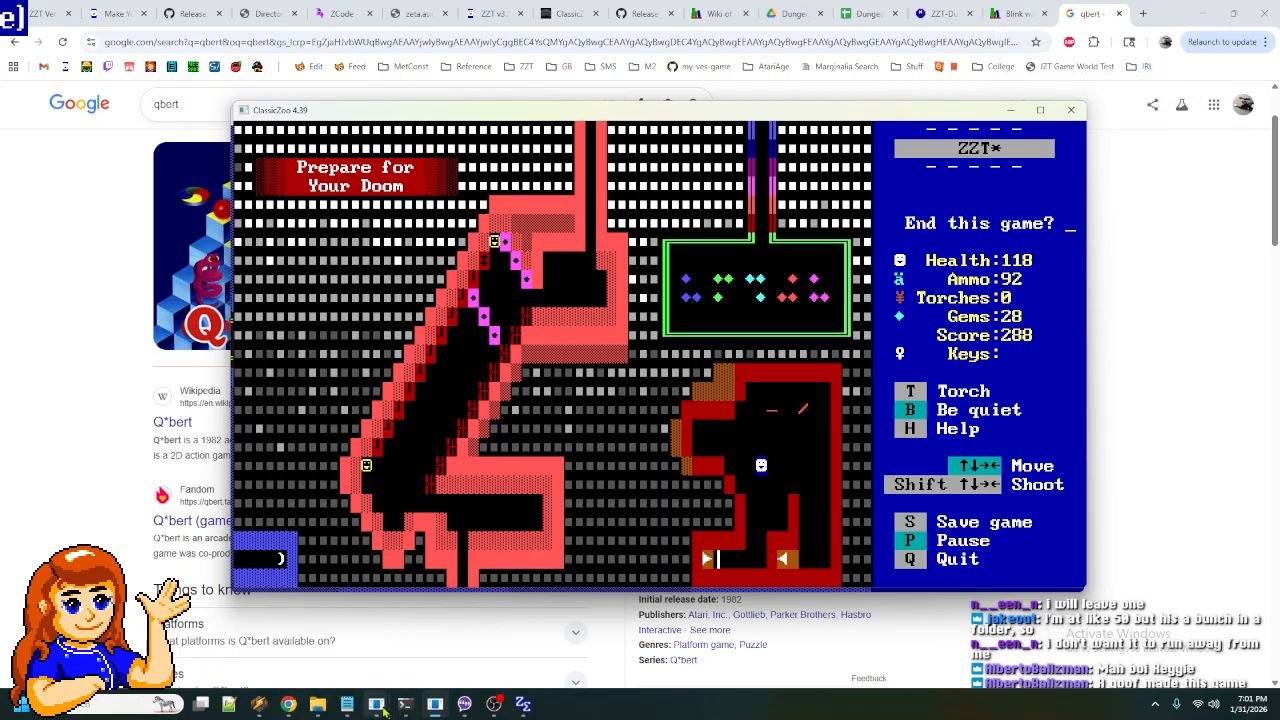
pyautogui.moveTo(405, 698)
pyautogui.click(445, 645)
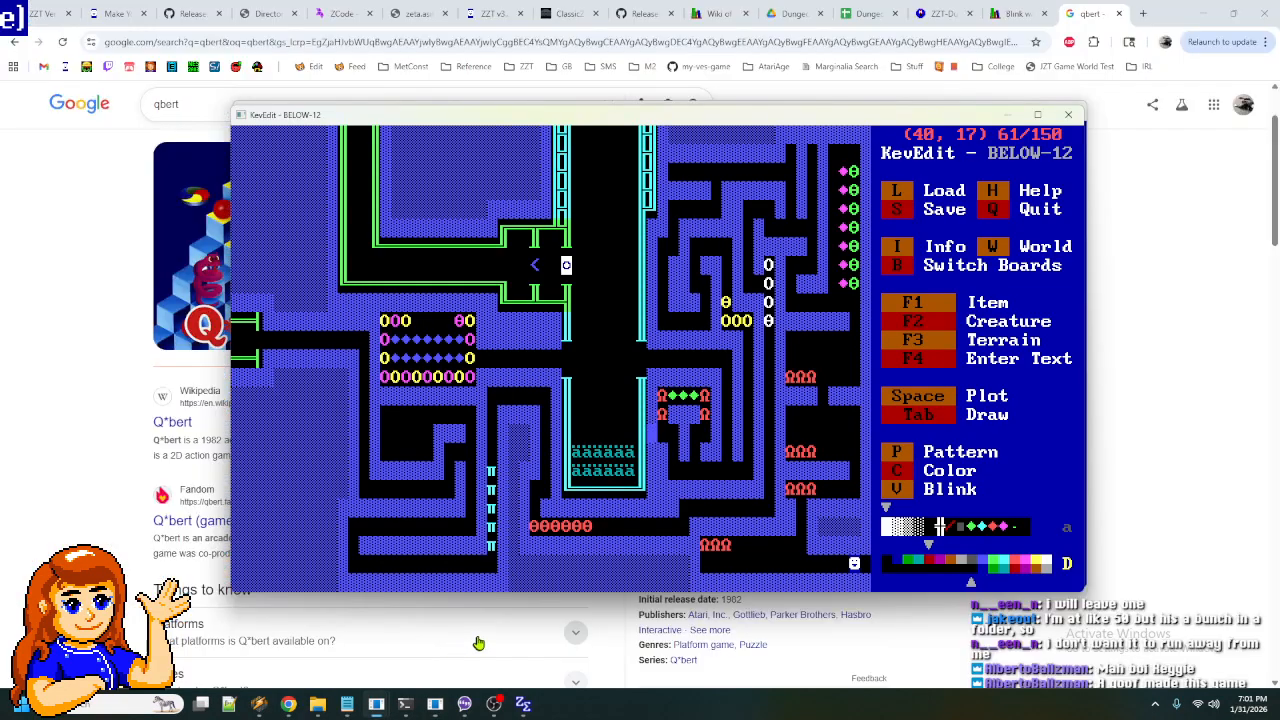
pyautogui.press('pageup')
pyautogui.press('pageup')
pyautogui.press('Up')
pyautogui.press('Up')
pyautogui.press('Up')
pyautogui.press('Up')
pyautogui.press('Up')
pyautogui.press('Up')
pyautogui.press('Up')
pyautogui.press('Up')
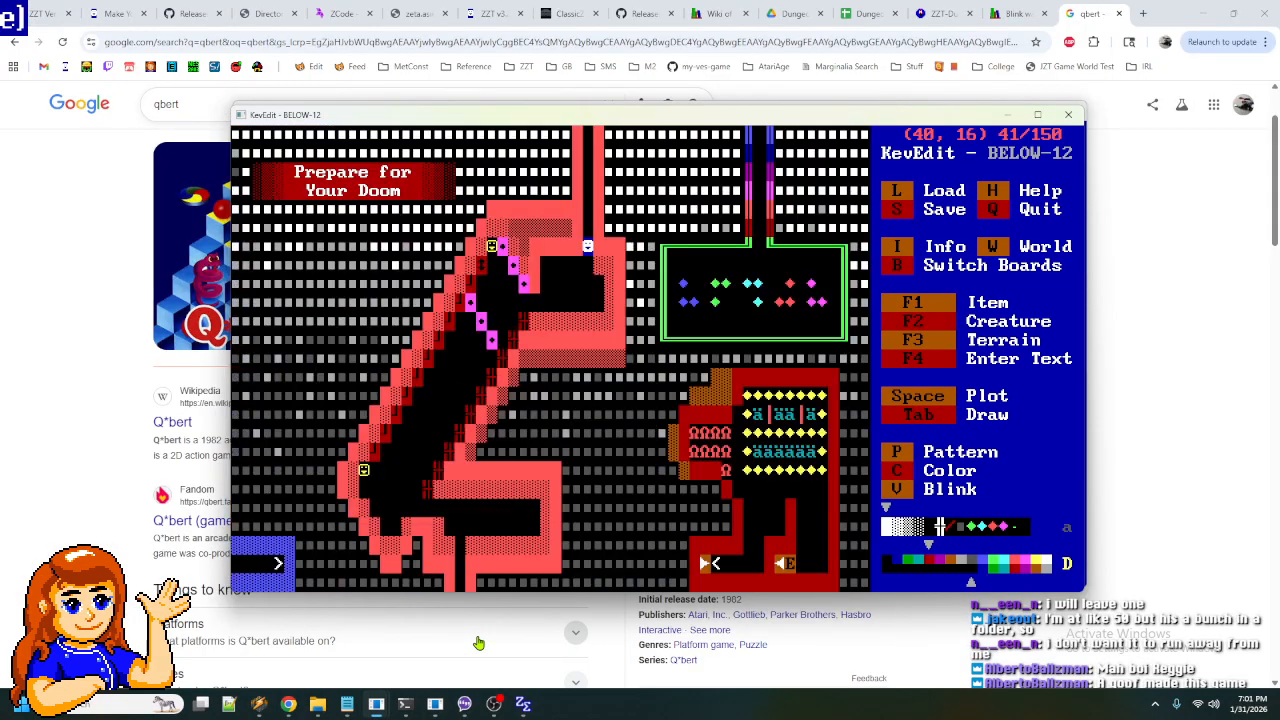
pyautogui.press('Up')
pyautogui.press('Up')
pyautogui.press('Up')
pyautogui.press('Left')
pyautogui.press('Left')
pyautogui.press('Left')
pyautogui.press('Left')
pyautogui.press('Left')
pyautogui.press('Left')
pyautogui.press('Left')
pyautogui.press('Left')
pyautogui.press('Left')
pyautogui.press('Left')
pyautogui.press('Left')
pyautogui.press('Left')
pyautogui.press('Left')
pyautogui.press('Left')
pyautogui.press('Left')
pyautogui.press('Left')
pyautogui.press('Left')
pyautogui.press('Left')
pyautogui.press('Left')
pyautogui.press('Down')
pyautogui.press('Right')
pyautogui.press('Right')
pyautogui.press('Right')
pyautogui.press('Right')
pyautogui.press('Down')
pyautogui.press('Down')
pyautogui.press('Down')
pyautogui.press('Down')
pyautogui.press('Down')
pyautogui.press('Down')
pyautogui.press('Down')
pyautogui.press('Down')
pyautogui.press('Down')
pyautogui.press('Down')
pyautogui.press('Down')
pyautogui.press('Down')
pyautogui.press('Down')
pyautogui.press('Left')
pyautogui.press('Left')
pyautogui.press('Left')
pyautogui.press('Left')
pyautogui.press('Left')
pyautogui.press('Left')
pyautogui.press('Left')
pyautogui.press('Left')
# - Select the entire dark red lion-and-ammo room as a block, from column 41 to 58 and row 14 to 25, and copy it
pyautogui.press('Right')
pyautogui.press('Right')
pyautogui.press('Right')
pyautogui.press('Right')
pyautogui.press('Right')
pyautogui.press('Right')
pyautogui.press('Right')
pyautogui.press('Right')
pyautogui.press('Right')
pyautogui.press('Right')
pyautogui.press('Right')
pyautogui.press('Right')
pyautogui.press('Right')
pyautogui.press('Right')
pyautogui.press('Right')
pyautogui.press('Right')
pyautogui.press('Right')
pyautogui.press('Right')
pyautogui.press('Right')
pyautogui.press('Right')
pyautogui.press('Down')
pyautogui.press('Down')
pyautogui.press('Down')
pyautogui.press('Down')
pyautogui.press('Down')
pyautogui.hotkey('shift', 'Up')
pyautogui.hotkey('shift', 'Up')
pyautogui.hotkey('shift', 'Up')
pyautogui.hotkey('shift', 'Up')
pyautogui.hotkey('shift', 'Up')
pyautogui.hotkey('shift', 'Up')
pyautogui.hotkey('shift', 'Up')
pyautogui.hotkey('shift', 'Up')
pyautogui.hotkey('shift', 'Up')
pyautogui.hotkey('shift', 'Up')
pyautogui.hotkey('shift', 'Up')
pyautogui.hotkey('shift', 'Right')
pyautogui.hotkey('shift', 'Right')
pyautogui.hotkey('shift', 'Right')
pyautogui.hotkey('shift', 'Right')
pyautogui.hotkey('shift', 'Right')
pyautogui.hotkey('shift', 'Right')
pyautogui.hotkey('shift', 'Right')
pyautogui.hotkey('shift', 'Right')
pyautogui.hotkey('shift', 'Right')
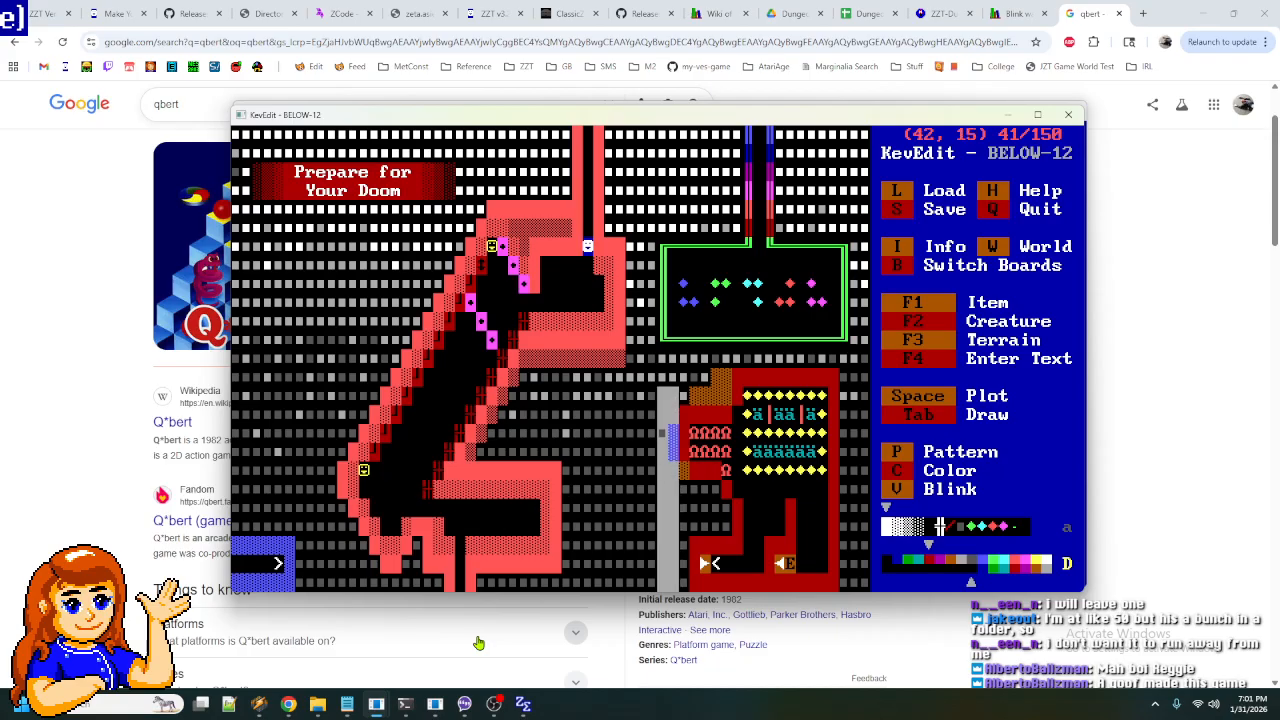
pyautogui.hotkey('ctrl', 'c')
pyautogui.hotkey('ctrl', 'v')
pyautogui.press('Right')
pyautogui.press('Right')
pyautogui.press('Right')
pyautogui.press('Right')
pyautogui.press('Right')
pyautogui.press('Right')
pyautogui.press('Right')
pyautogui.press('Right')
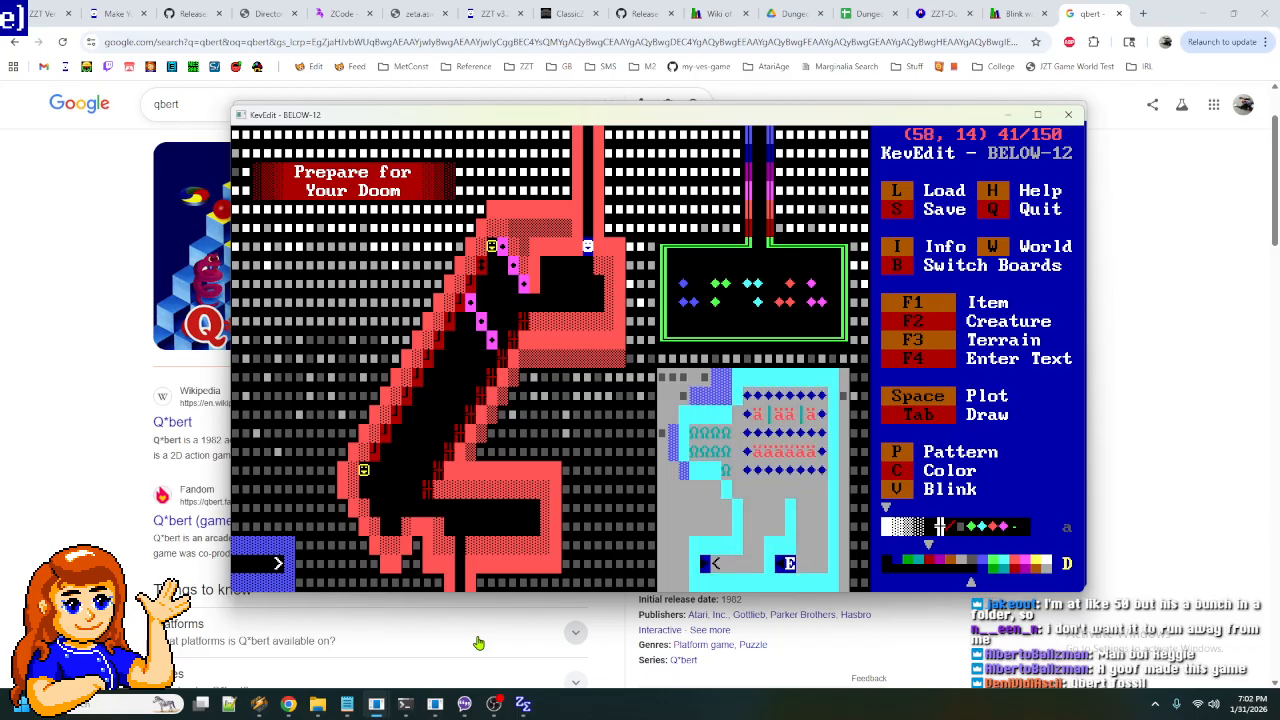
pyautogui.hotkey('ctrl', 'c')
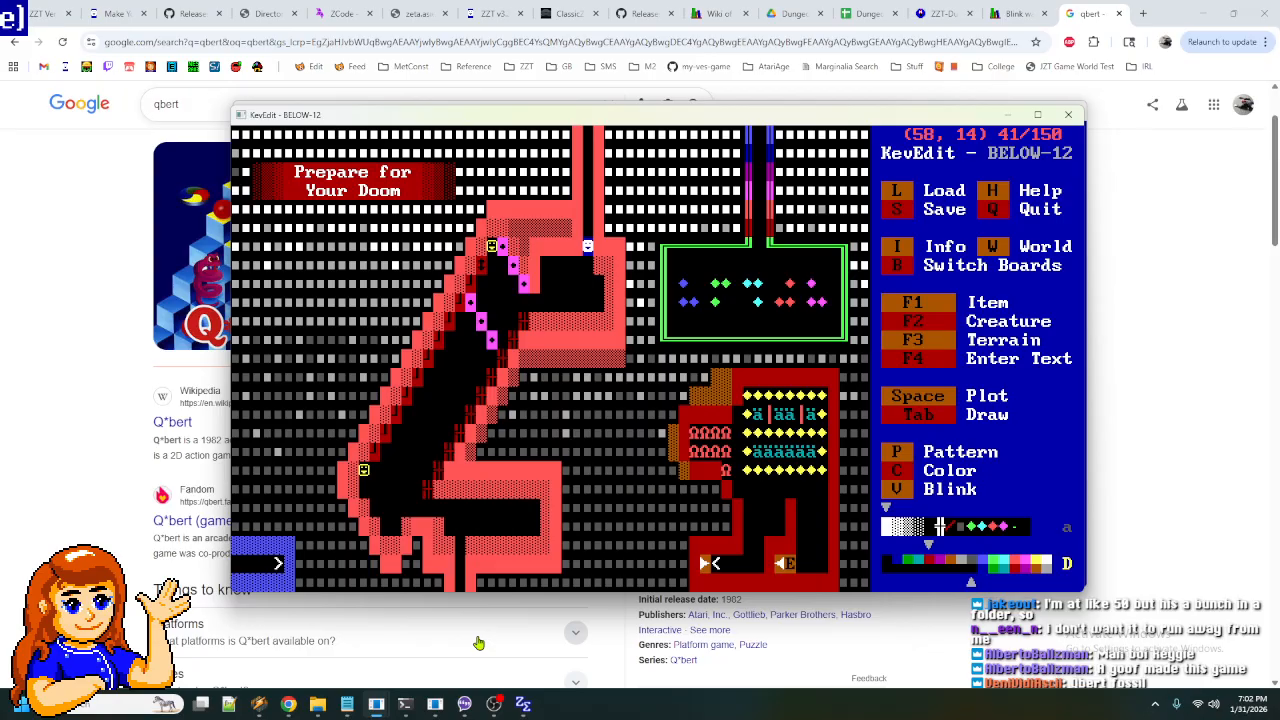
# - Load the earlier world file BELOW-11.ZZT
pyautogui.press('l')
pyautogui.press('Down')
pyautogui.press('Down')
pyautogui.press('Down')
pyautogui.press('Down')
pyautogui.press('Down')
pyautogui.press('Down')
pyautogui.press('Down')
pyautogui.press('Down')
pyautogui.press('Down')
pyautogui.press('Down')
pyautogui.press('Down')
pyautogui.press('Down')
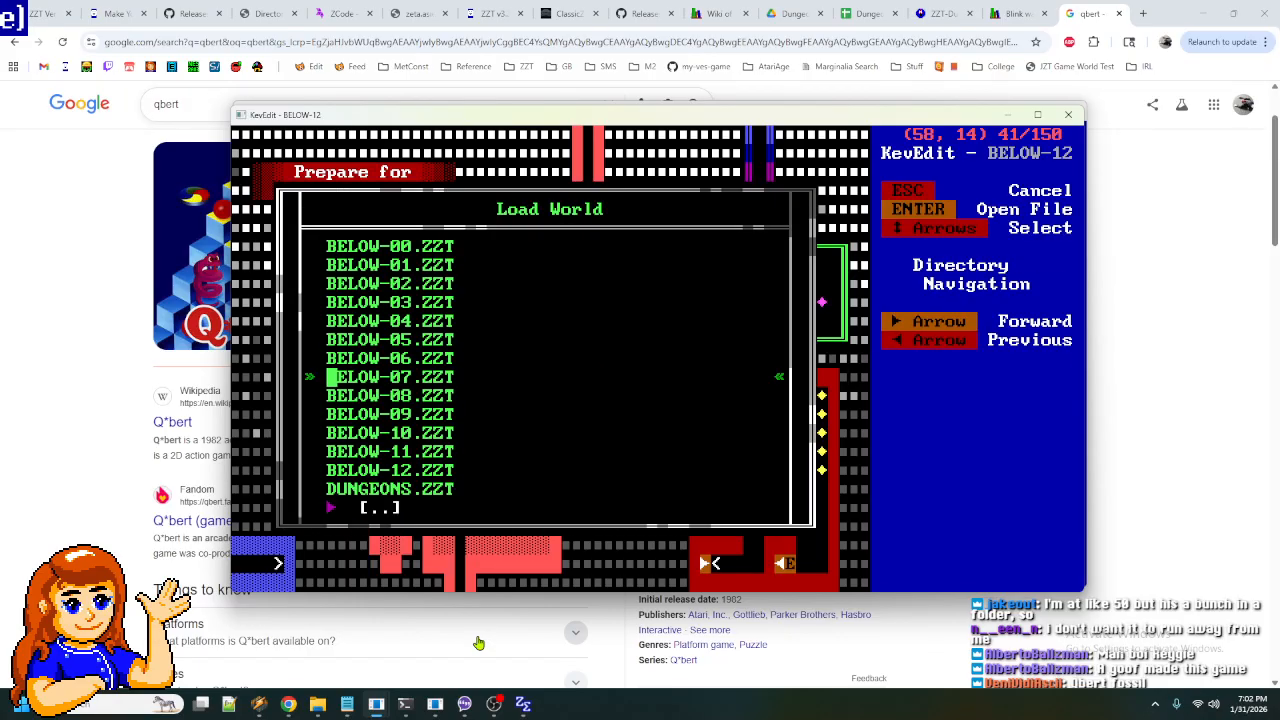
pyautogui.press('Up')
pyautogui.press('Return')
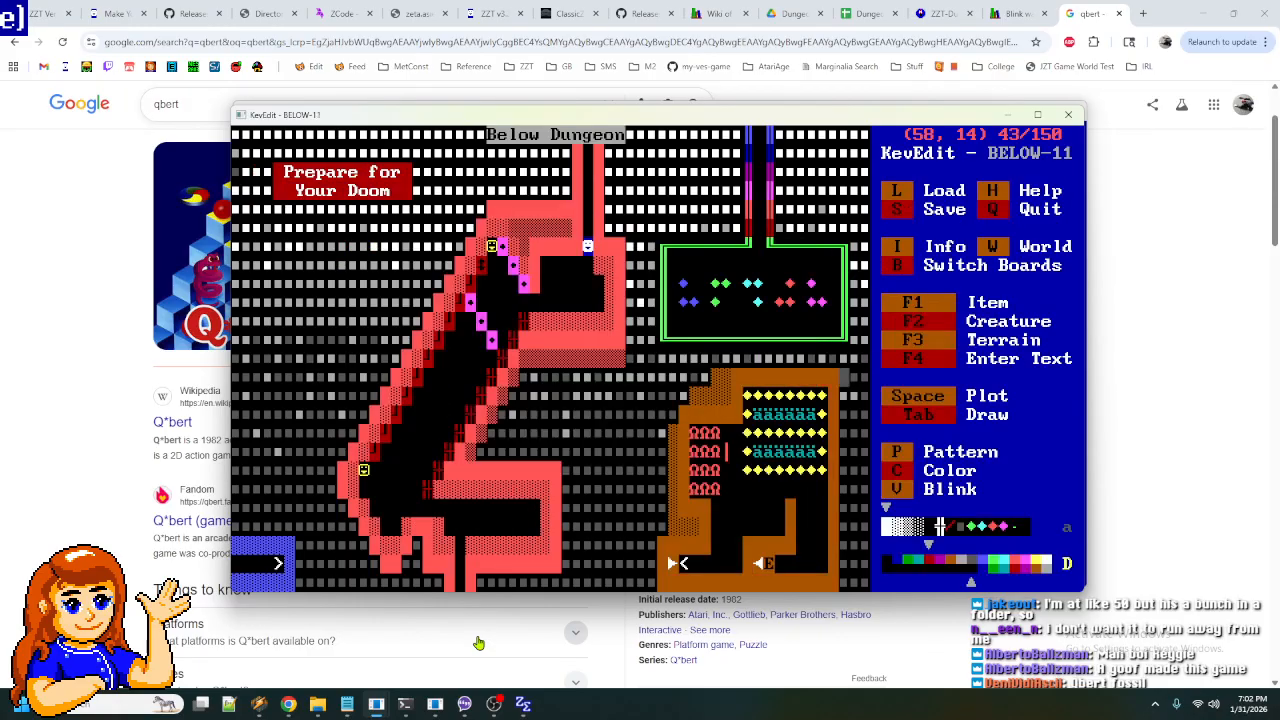
# - Load the world file BELOW-10.ZZT
pyautogui.press('l')
pyautogui.press('Down')
pyautogui.press('Down')
pyautogui.press('Down')
pyautogui.press('Down')
pyautogui.press('Down')
pyautogui.press('Down')
pyautogui.press('Down')
pyautogui.press('Down')
pyautogui.press('Down')
pyautogui.press('Down')
pyautogui.press('Down')
pyautogui.press('Down')
pyautogui.press('Down')
pyautogui.press('Down')
pyautogui.press('Up')
pyautogui.press('Up')
pyautogui.press('Up')
pyautogui.press('Up')
pyautogui.press('Return')
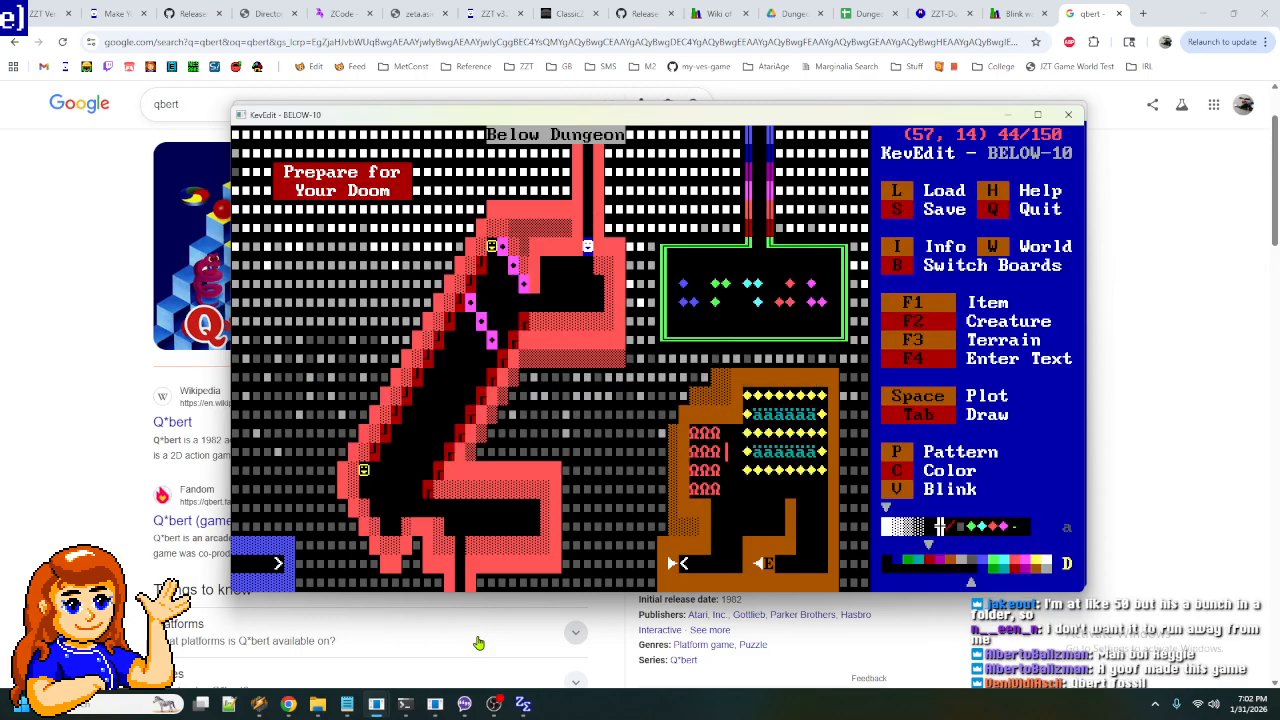
# - Paste the copied dark red room over the brown lion-and-ammo room, in the same place as on the source board
pyautogui.press('Left')
pyautogui.press('Left')
pyautogui.press('Left')
pyautogui.press('Left')
pyautogui.press('Left')
pyautogui.press('Left')
pyautogui.press('Left')
pyautogui.press('Left')
pyautogui.press('Left')
pyautogui.press('Left')
pyautogui.press('Left')
pyautogui.press('Left')
pyautogui.press('Left')
pyautogui.press('Left')
pyautogui.press('Left')
pyautogui.press('Left')
pyautogui.press('Left')
pyautogui.press('Left')
pyautogui.press('Left')
pyautogui.press('Left')
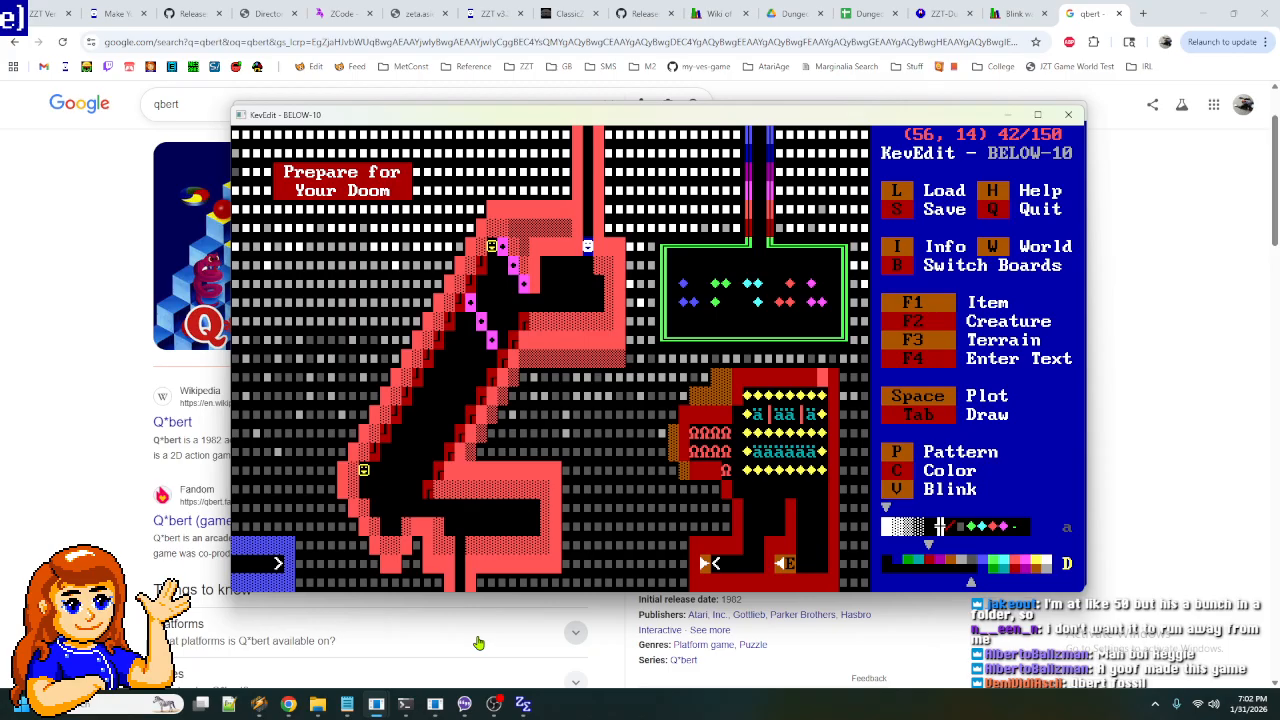
# - Read through the program of the elevator's WallS object at column 28, row 11
pyautogui.press('Up')
pyautogui.press('Up')
pyautogui.press('Right')
pyautogui.press('Right')
pyautogui.press('Up')
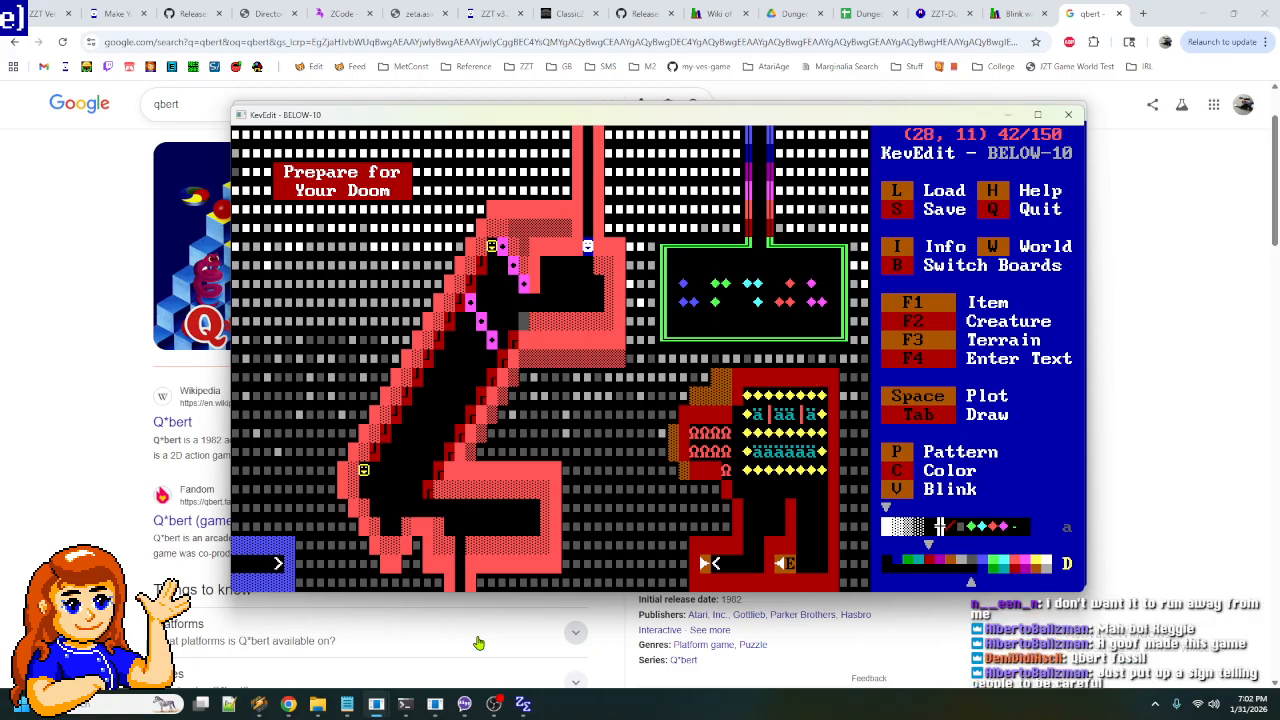
pyautogui.press('Return')
pyautogui.press('Down')
pyautogui.press('Down')
pyautogui.press('Down')
pyautogui.press('Down')
pyautogui.press('Down')
pyautogui.press('Down')
pyautogui.press('Down')
pyautogui.press('Down')
pyautogui.press('Up')
pyautogui.press('Up')
pyautogui.press('Up')
pyautogui.press('Up')
pyautogui.press('Up')
pyautogui.press('Up')
pyautogui.press('Up')
pyautogui.press('Up')
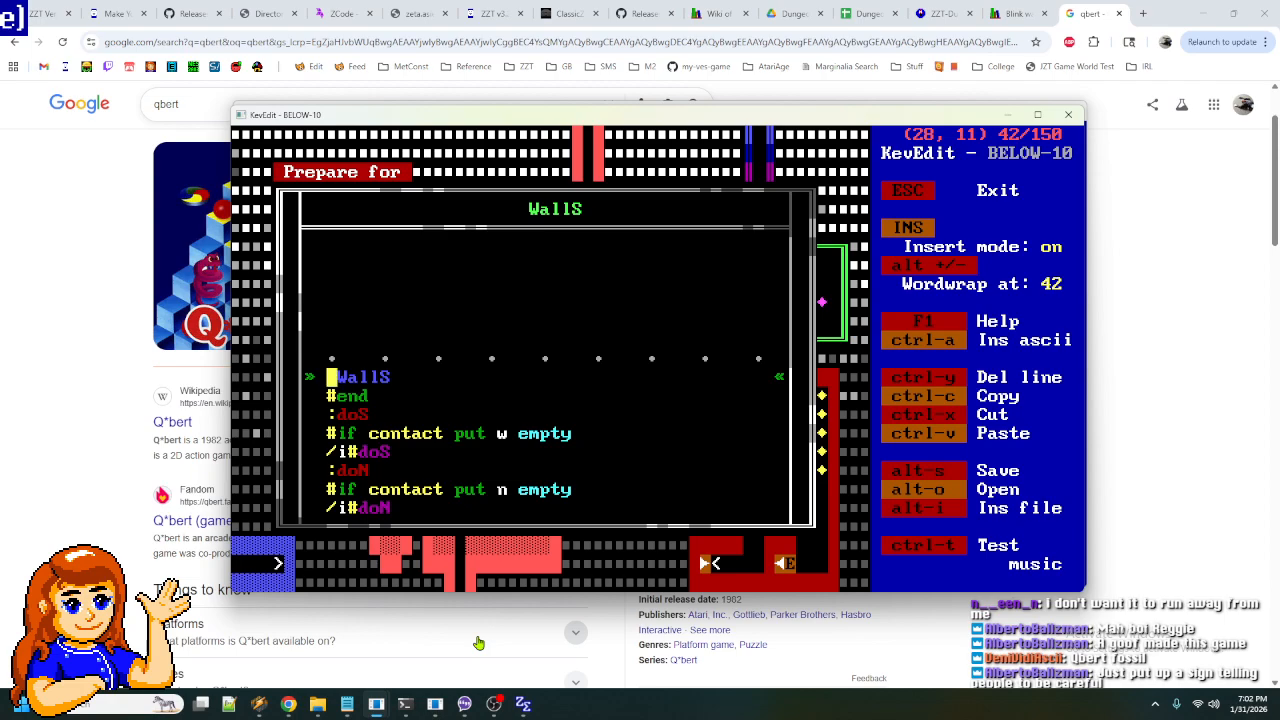
pyautogui.press('Escape')
pyautogui.press('Escape')
# - Review the code of the elevator's WallN object at column 24, row 8
pyautogui.press('Up')
pyautogui.press('Up')
pyautogui.press('Left')
pyautogui.press('Left')
pyautogui.press('Left')
pyautogui.press('Left')
pyautogui.press('Up')
pyautogui.press('Return')
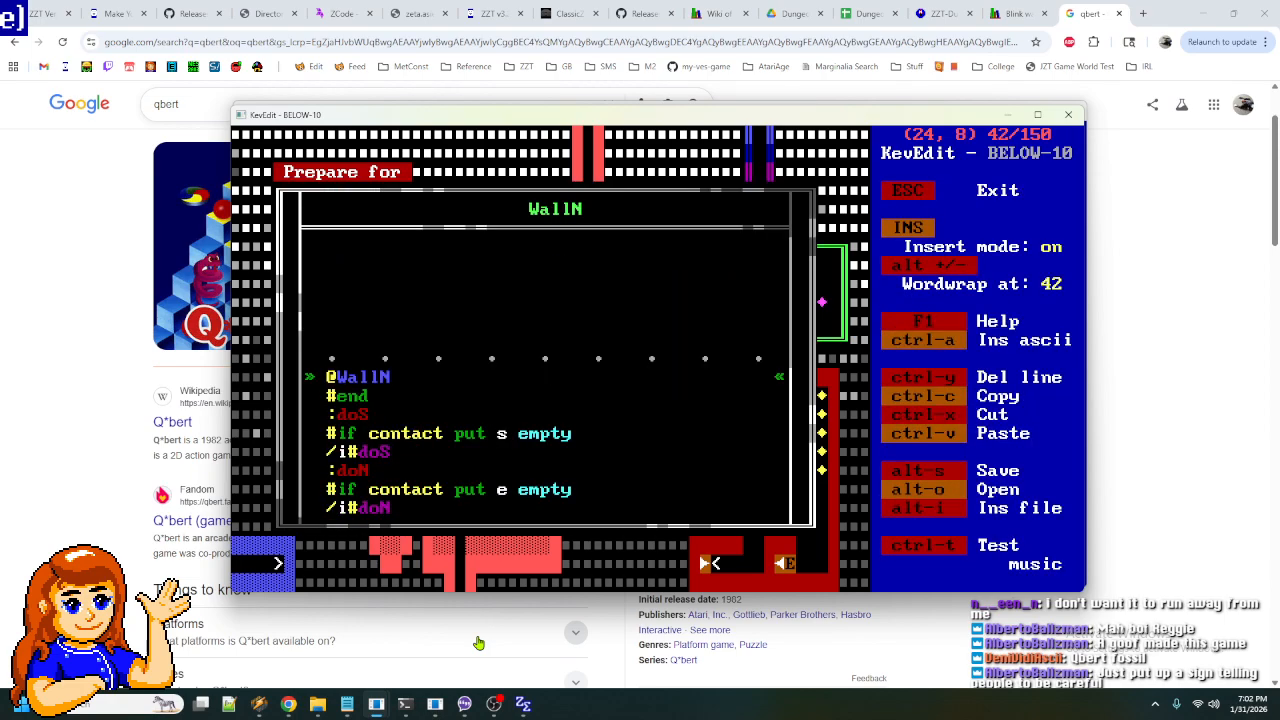
pyautogui.press('Escape')
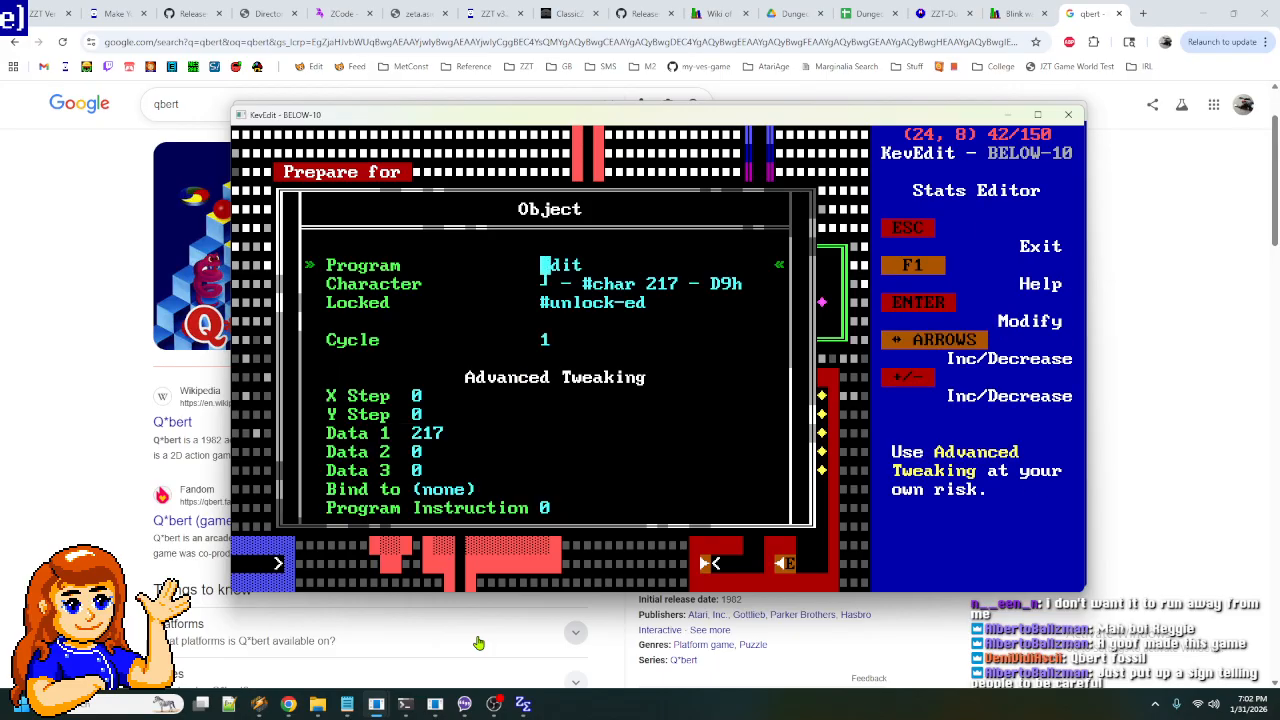
pyautogui.press('Escape')
pyautogui.press('Return')
pyautogui.press('Down')
pyautogui.press('Down')
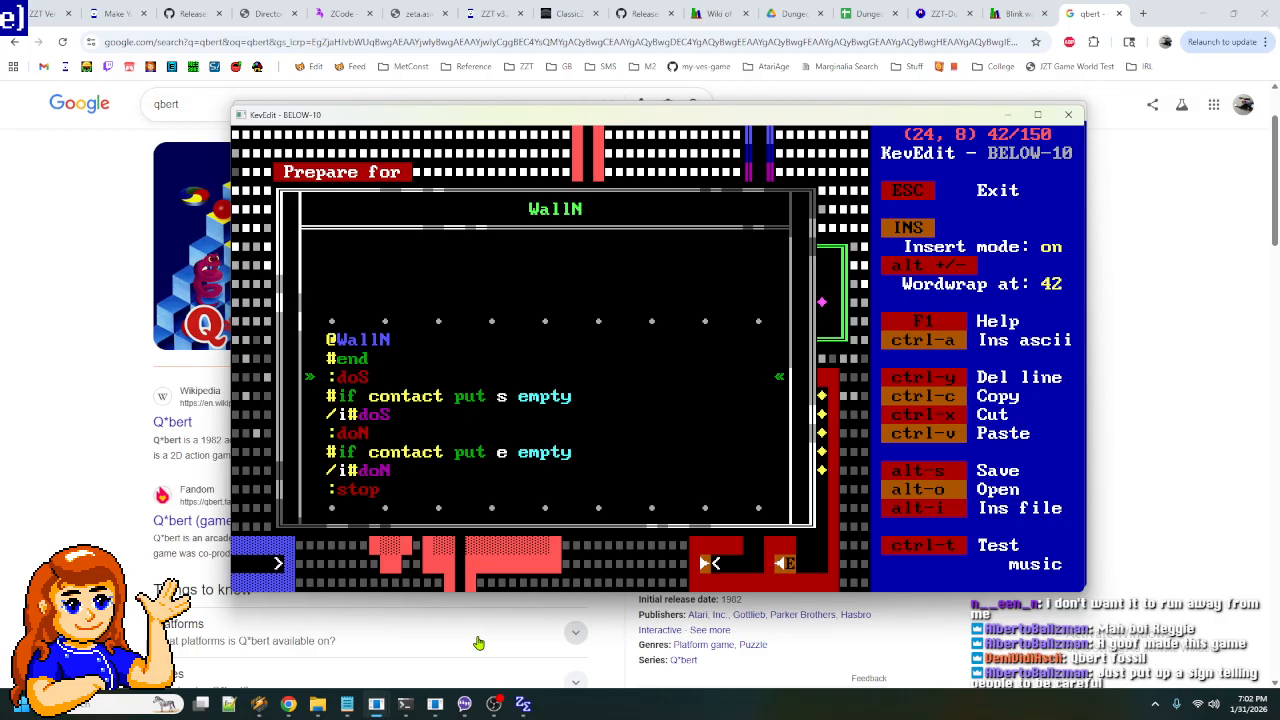
pyautogui.press('Escape')
pyautogui.press('Escape')
# - Examine the upper elevator operator's OP program, including its touch routine and the messages sent to WallS and WallN
pyautogui.press('Up')
pyautogui.press('Right')
pyautogui.press('Return')
pyautogui.press('Down')
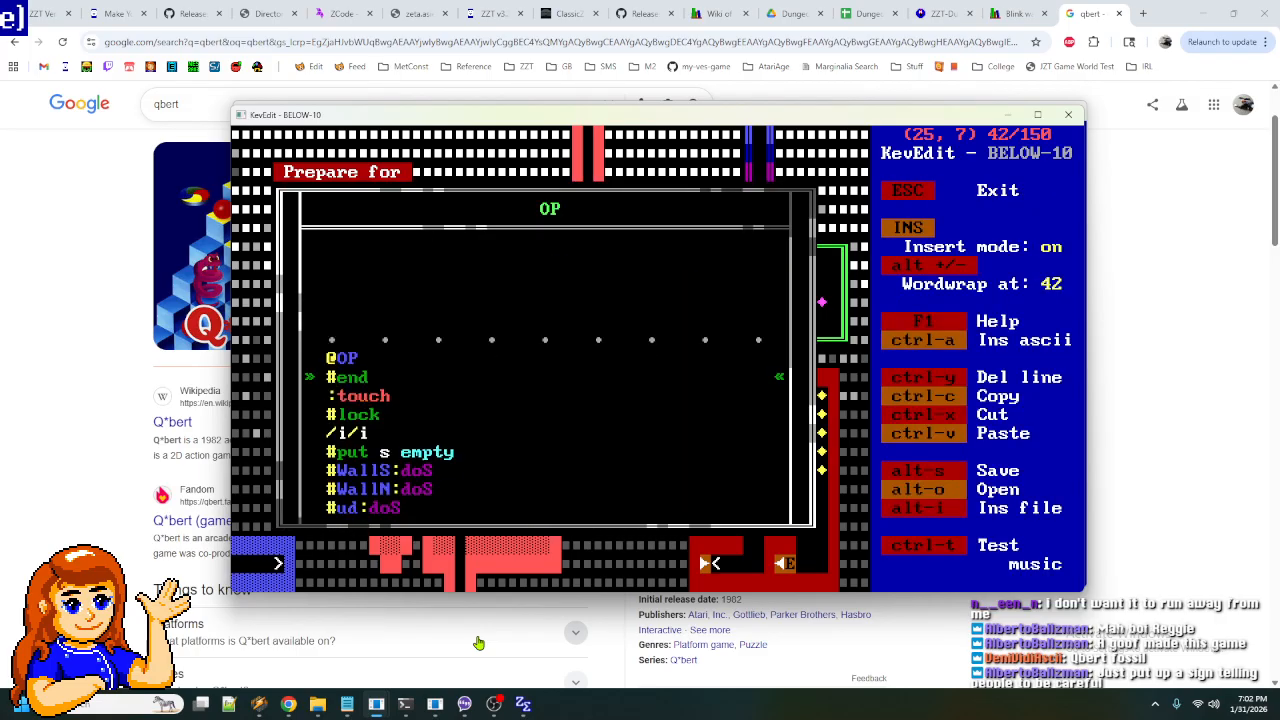
pyautogui.press('Down')
pyautogui.press('Down')
pyautogui.press('Down')
pyautogui.press('Down')
pyautogui.press('Down')
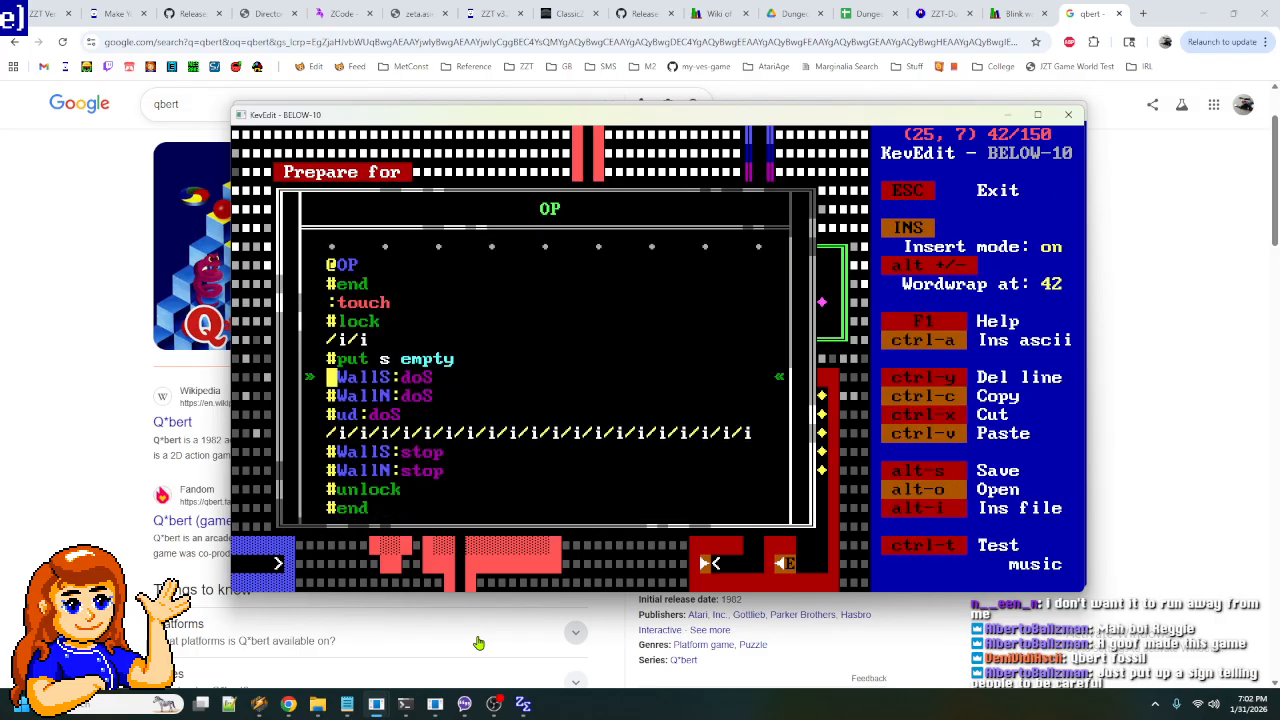
pyautogui.press('Escape')
pyautogui.press('Escape')
# - Recheck the doS and doN routines of the WallN object beside the upper operator
pyautogui.press('Down')
pyautogui.press('Left')
pyautogui.press('Return')
pyautogui.press('Down')
pyautogui.press('Down')
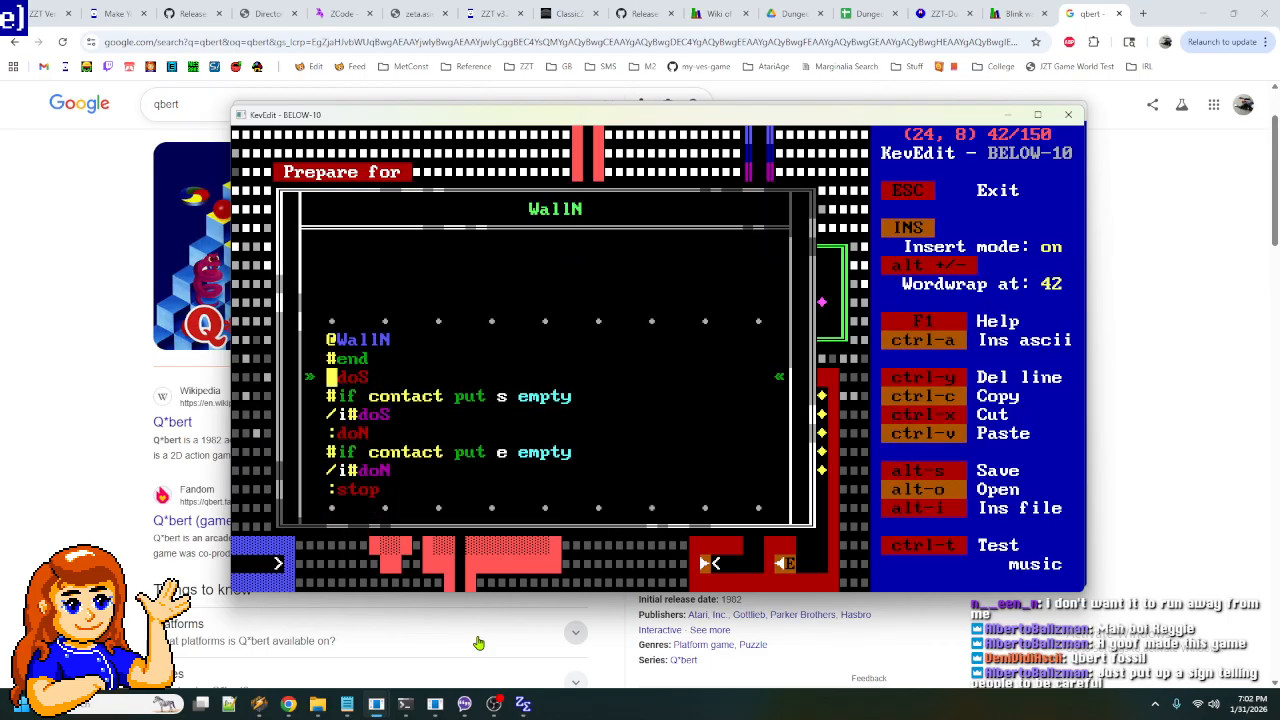
pyautogui.press('Up')
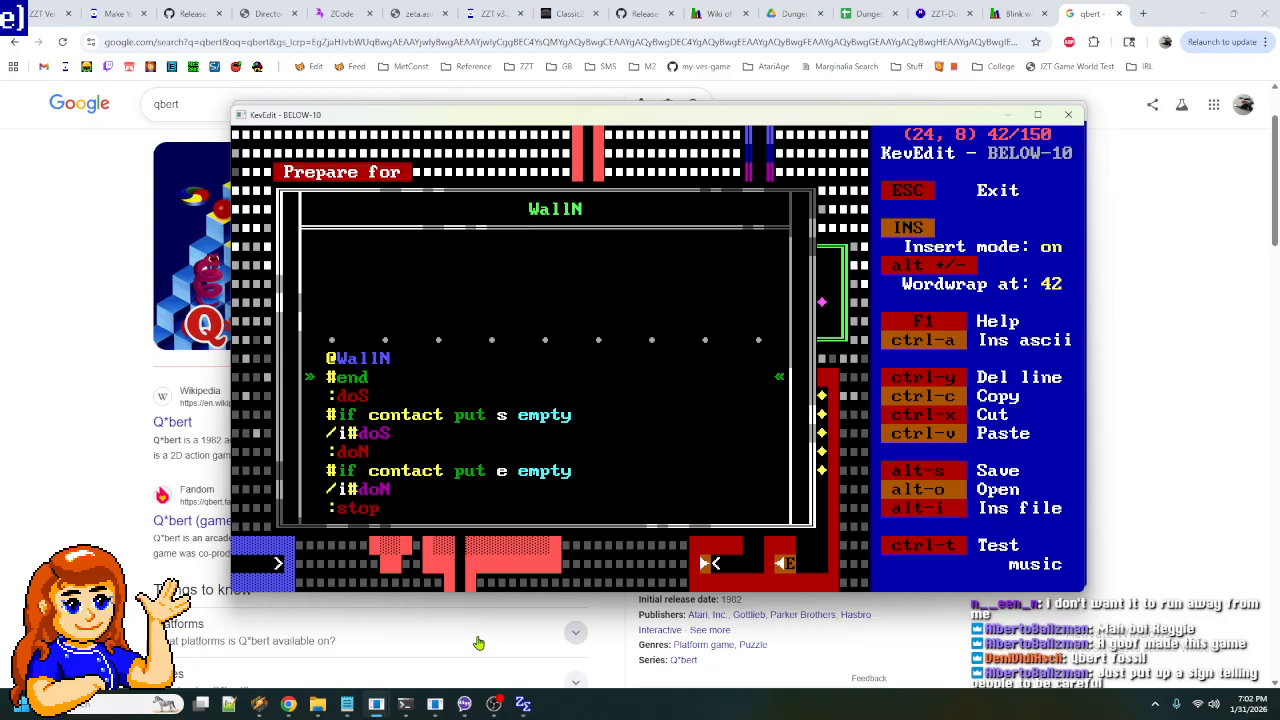
pyautogui.press('Escape')
# - Save the world under the new file name BELOW-13.ZZT
pyautogui.press('Down')
pyautogui.press('Right')
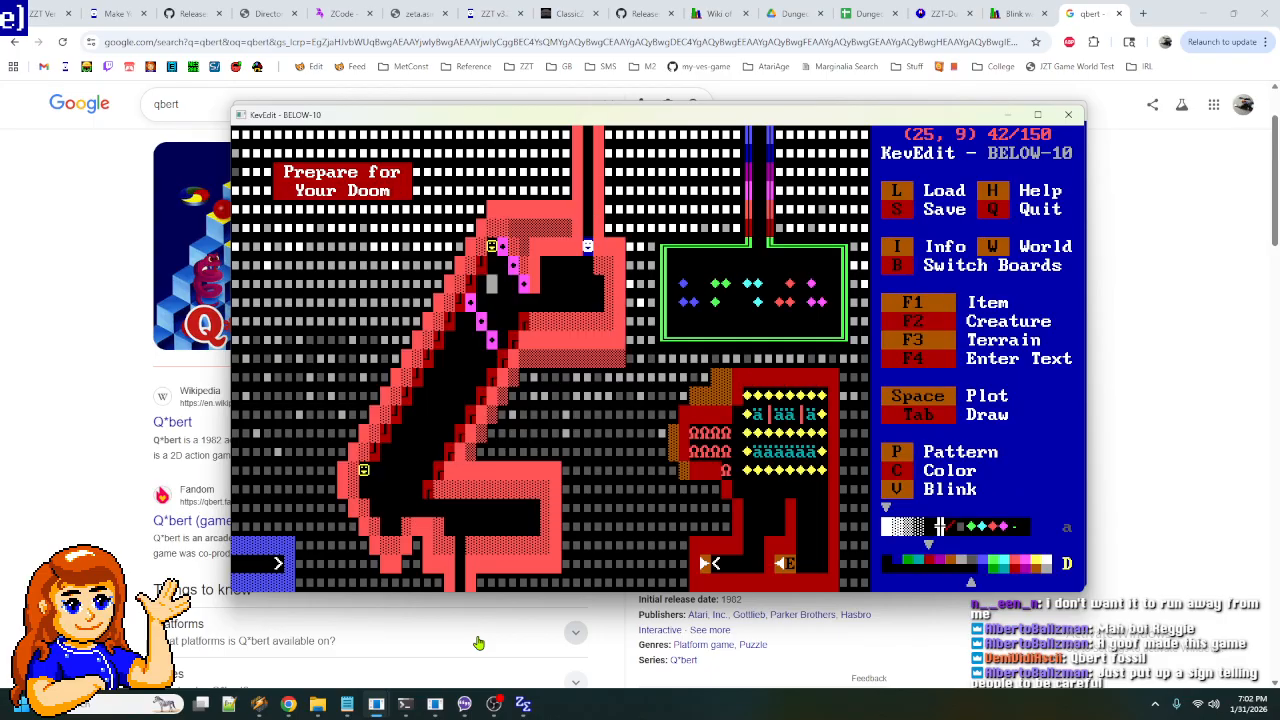
pyautogui.press('s')
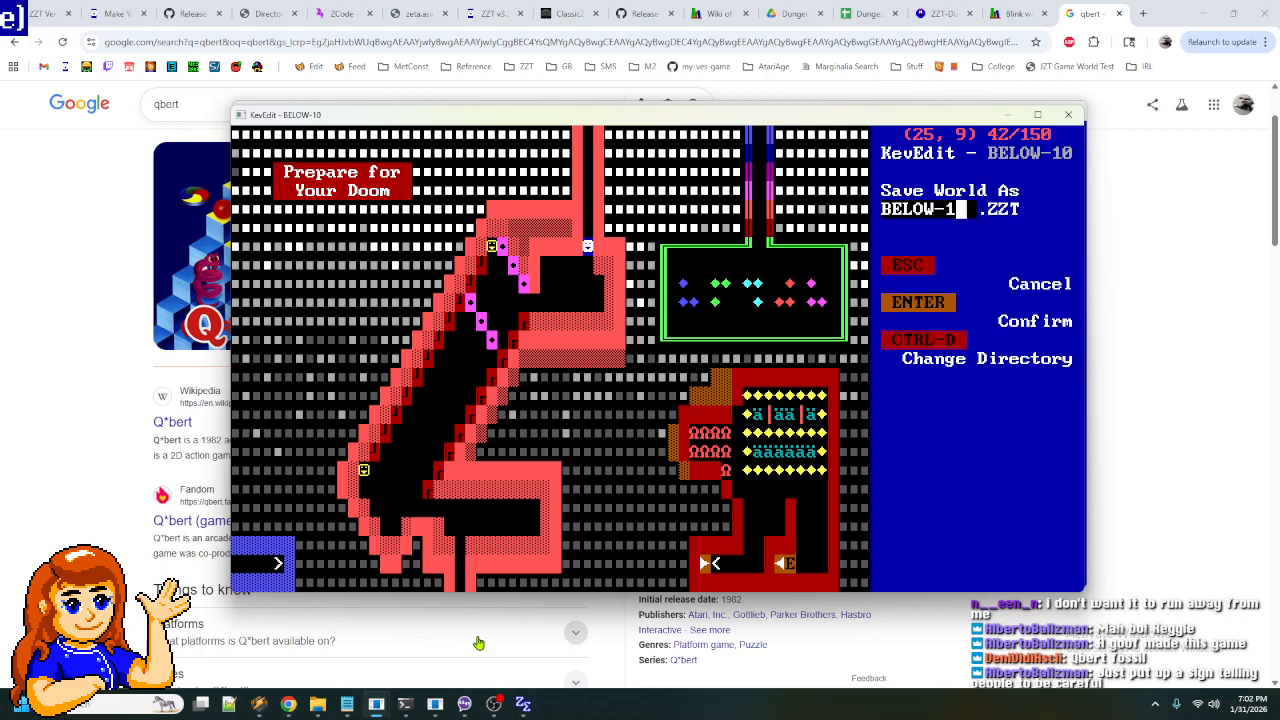
pyautogui.write('3')
pyautogui.press('Return')
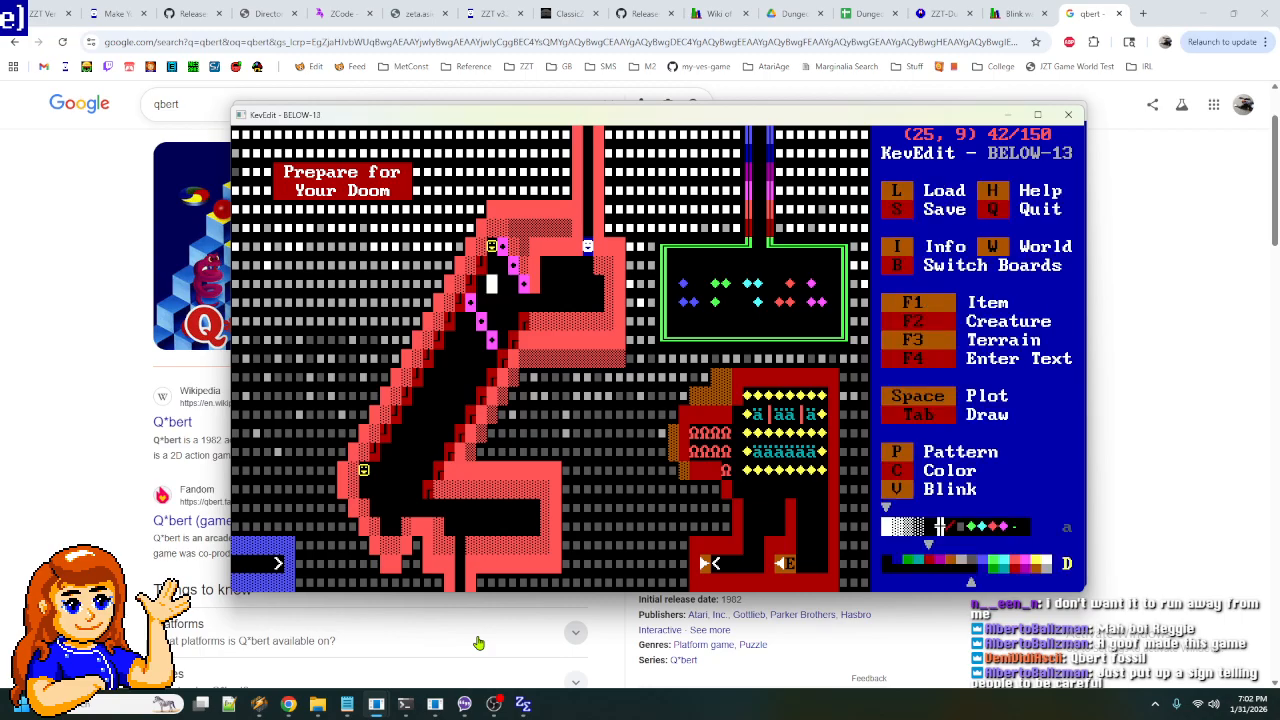
# - Switch to ClassicZoo, end the running game and load the world BELOW-13
pyautogui.click(405, 704)
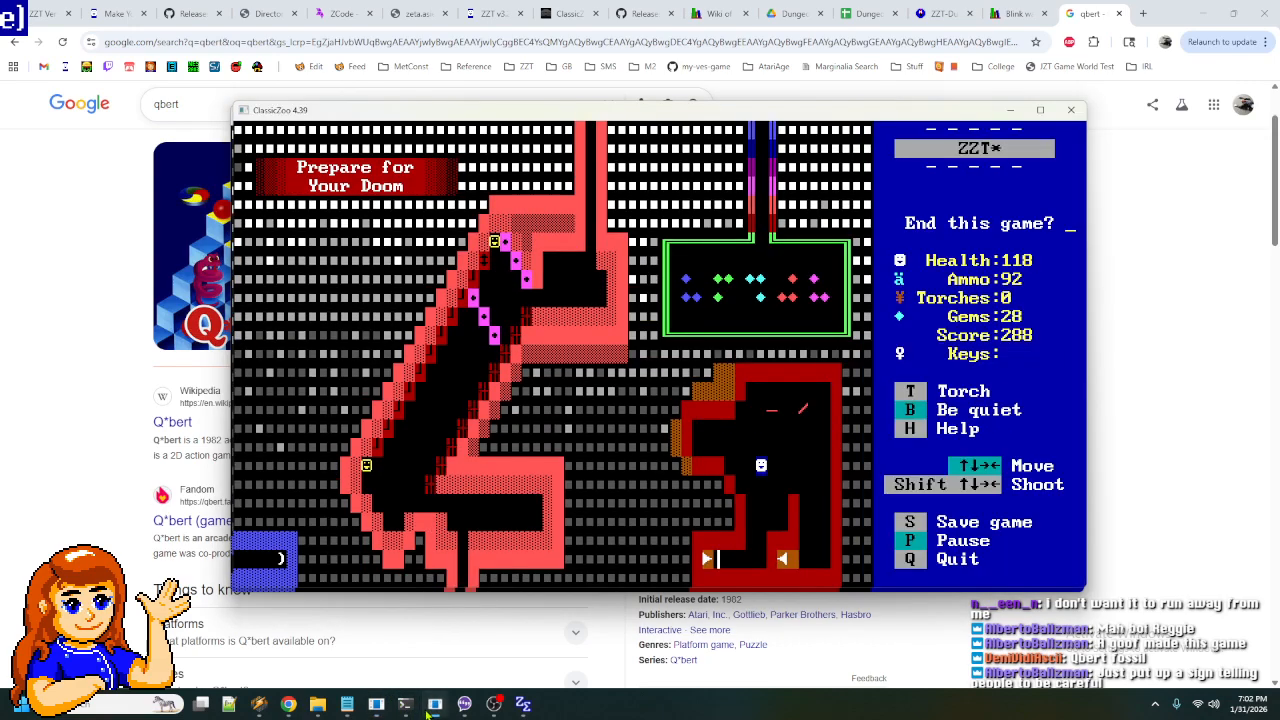
pyautogui.press('y')
pyautogui.press('w')
pyautogui.press('Down')
pyautogui.press('Return')
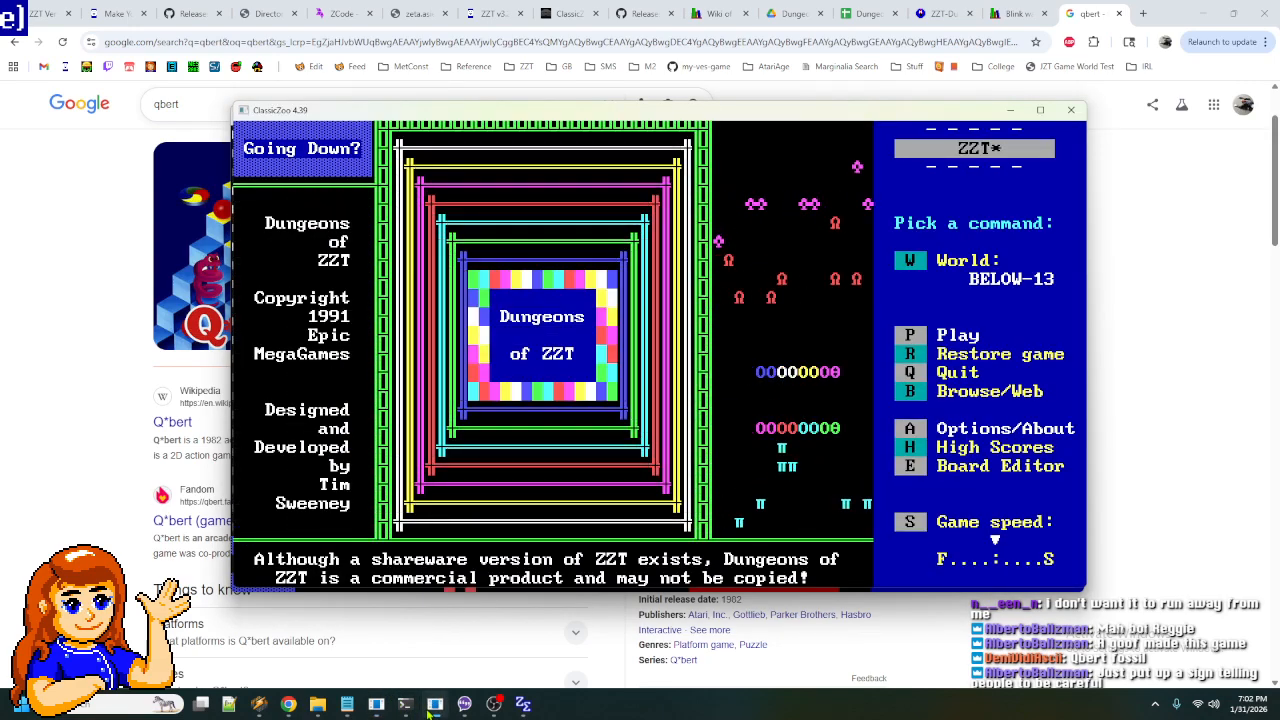
# - Start playing BELOW-13 and walk the player down the entry corridor toward the upper end of the diagonal elevator
pyautogui.press('p')
pyautogui.press('Down')
pyautogui.press('Down')
pyautogui.press('Left')
pyautogui.press('Left')
pyautogui.press('Left')
pyautogui.press('Left')
pyautogui.press('Left')
pyautogui.press('Left')
pyautogui.press('Left')
pyautogui.press('Left')
pyautogui.press('Left')
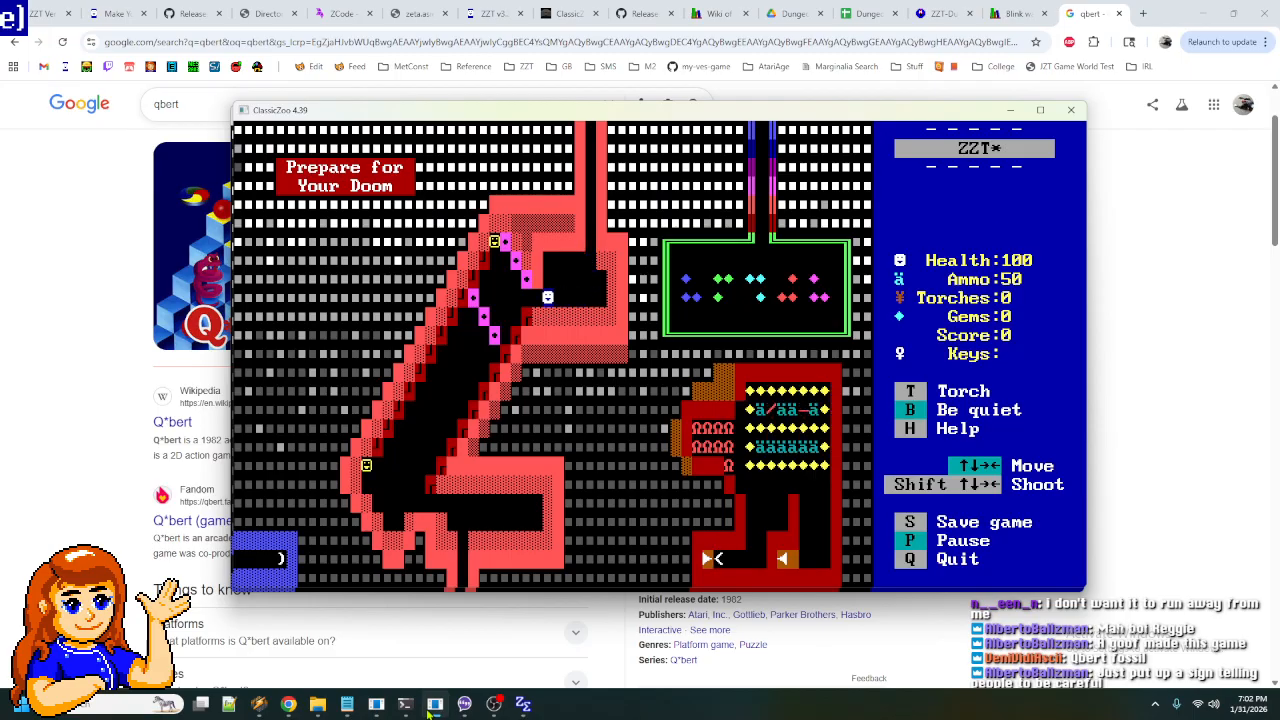
# - Test the elevator's descent by touching the upper operator and riding down to the lower operator
pyautogui.press('Up')
pyautogui.press('Up')
pyautogui.press('Down')
pyautogui.press('Left')
pyautogui.press('Down')
pyautogui.press('Left')
pyautogui.press('Down')
pyautogui.press('Left')
pyautogui.press('Down')
pyautogui.press('Left')
pyautogui.press('Down')
pyautogui.press('Left')
pyautogui.press('Down')
pyautogui.press('Down')
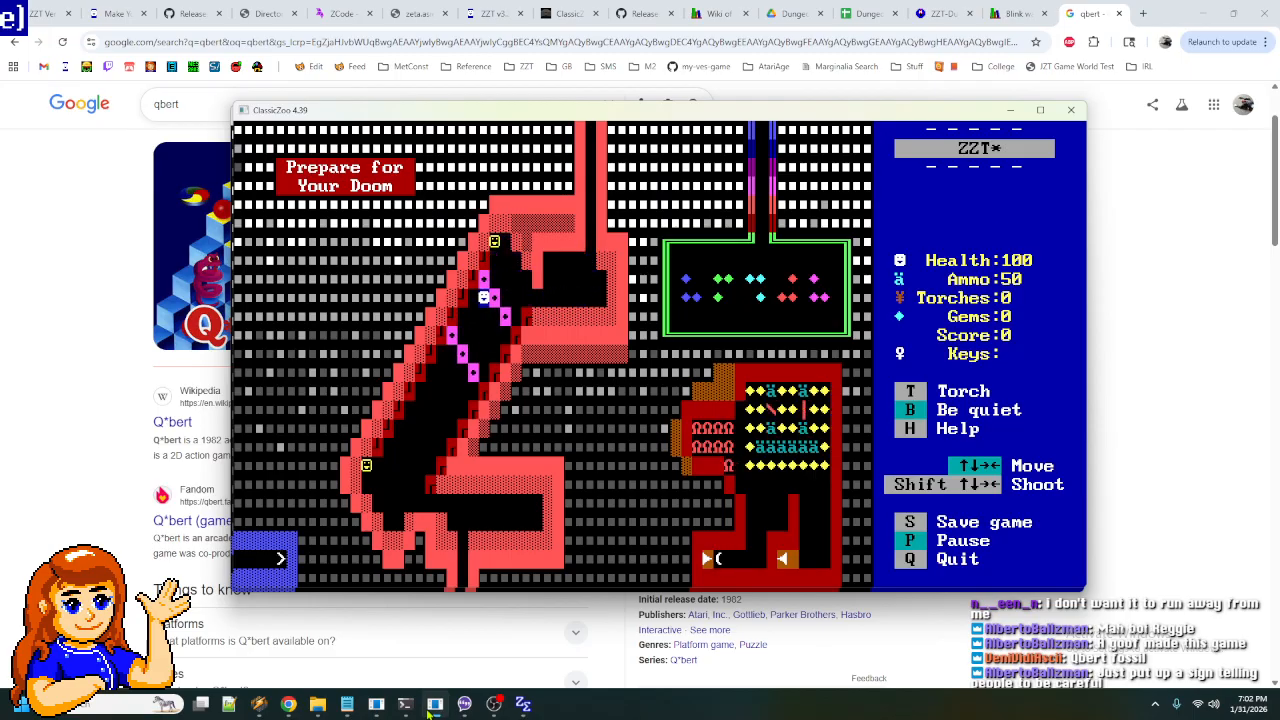
pyautogui.press('Down')
pyautogui.press('Left')
pyautogui.press('Down')
pyautogui.press('Left')
pyautogui.press('Left')
pyautogui.press('Down')
pyautogui.press('Left')
pyautogui.press('Left')
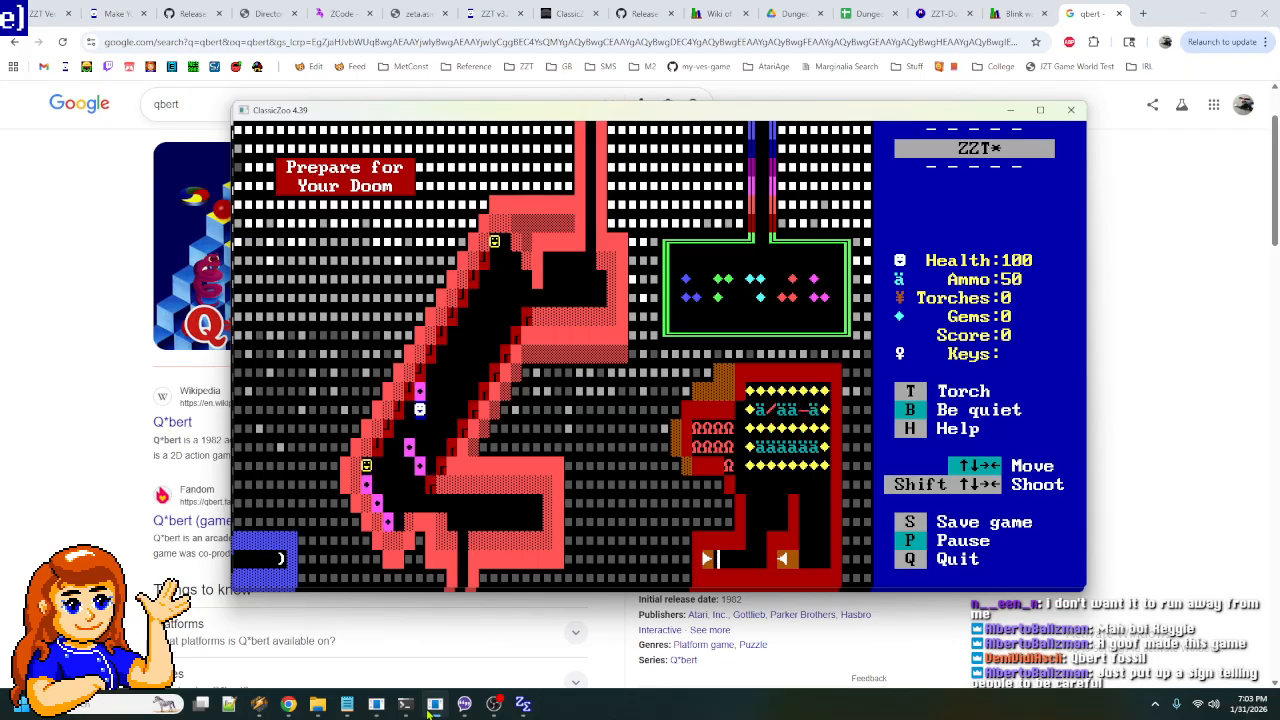
pyautogui.press('Down')
pyautogui.press('Left')
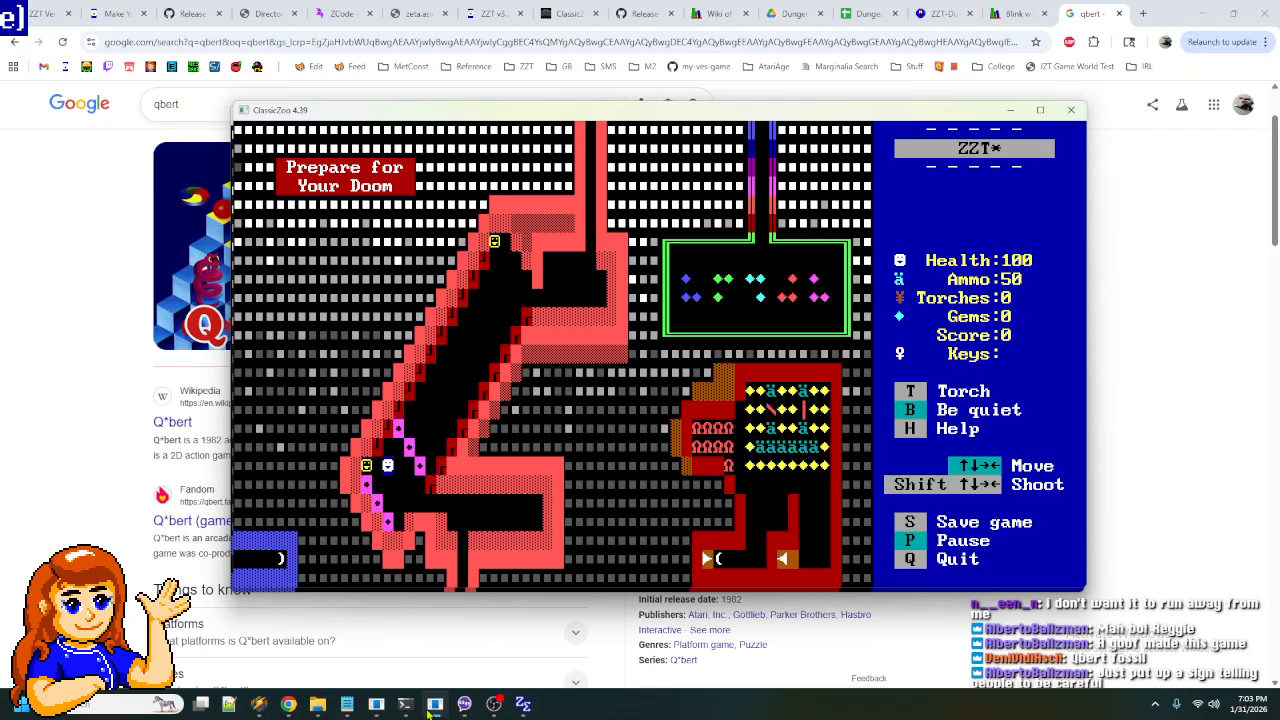
# - Test the elevator's ascent by riding back up the shaft and stepping around its upper opening
pyautogui.press('Right')
pyautogui.press('Up')
pyautogui.press('Right')
pyautogui.press('Right')
pyautogui.press('Up')
pyautogui.press('Right')
pyautogui.press('Right')
pyautogui.press('Right')
pyautogui.press('Up')
pyautogui.press('Right')
pyautogui.press('Up')
pyautogui.press('Right')
pyautogui.press('Up')
pyautogui.press('Right')
pyautogui.press('Up')
pyautogui.press('Right')
pyautogui.press('Up')
pyautogui.press('Right')
pyautogui.press('Up')
pyautogui.press('Right')
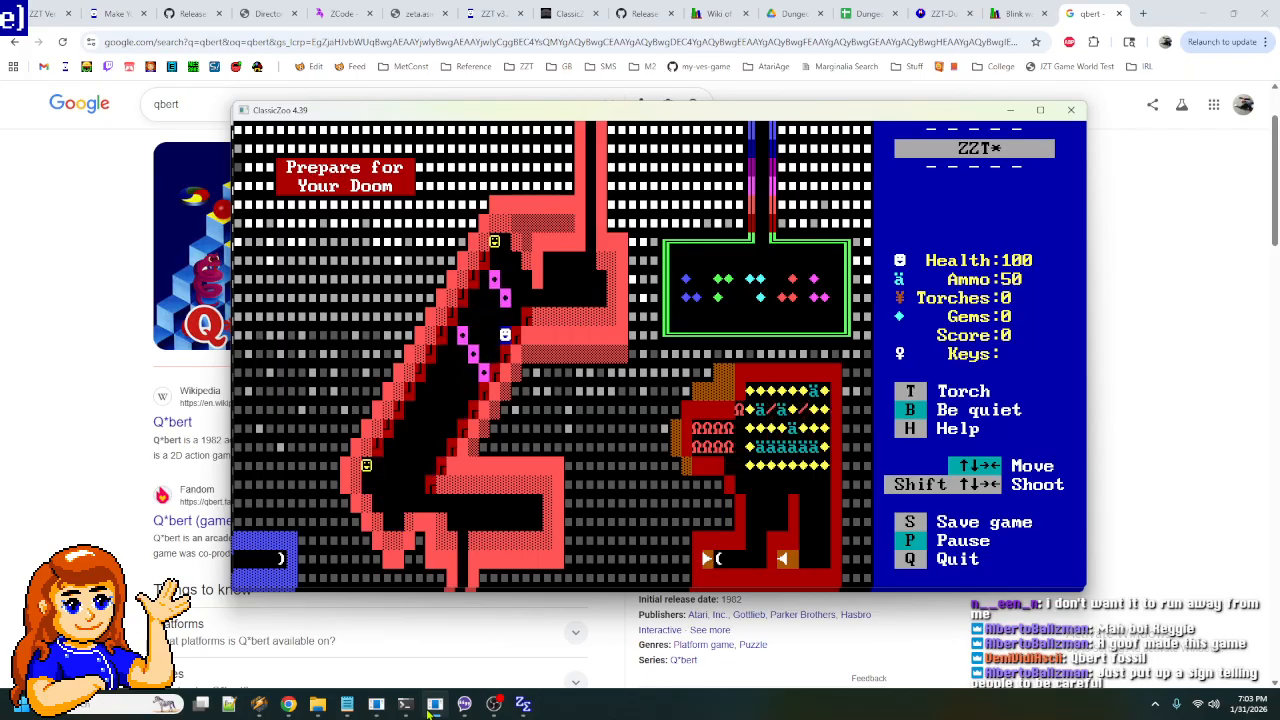
pyautogui.press('Right')
pyautogui.press('Up')
pyautogui.press('Right')
pyautogui.press('Left')
pyautogui.press('Left')
pyautogui.press('Left')
pyautogui.press('Right')
pyautogui.press('Right')
pyautogui.press('Right')
pyautogui.press('Left')
pyautogui.press('Left')
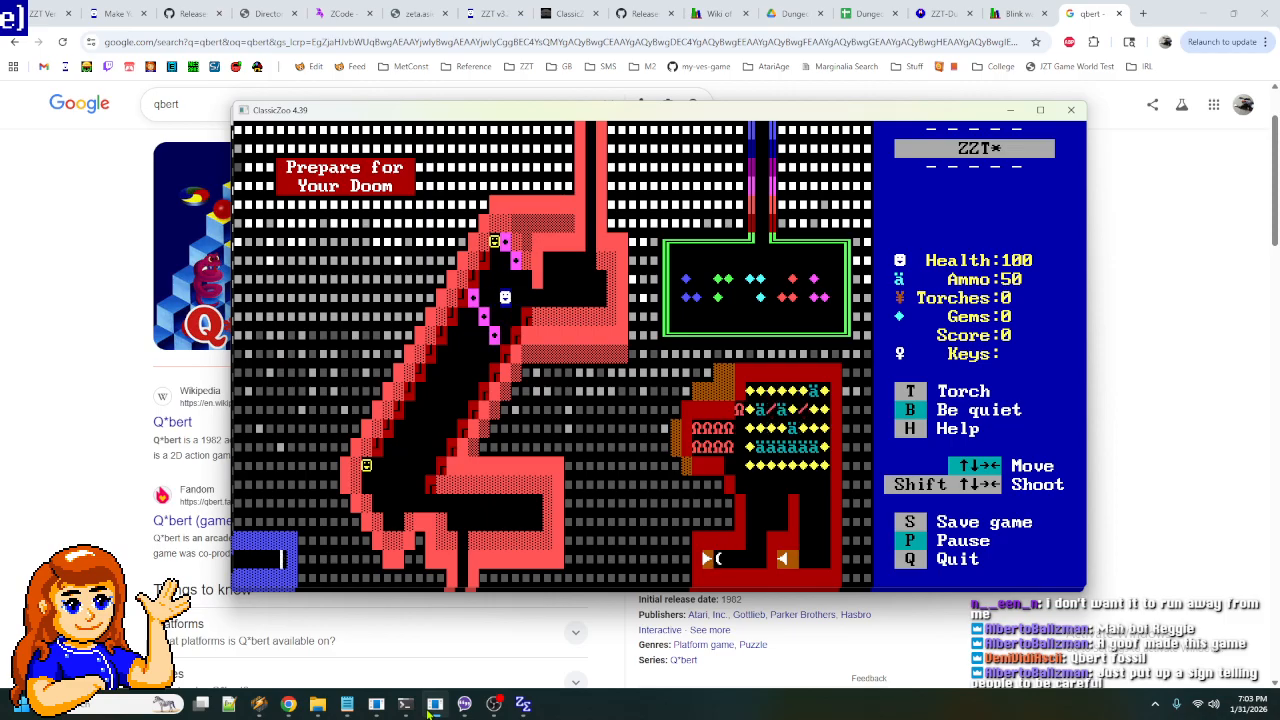
# - Ride the diagonal elevator down a second time to the lower operator
pyautogui.press('Left')
pyautogui.press('Down')
pyautogui.press('Left')
pyautogui.press('Down')
pyautogui.press('Left')
pyautogui.press('Down')
pyautogui.press('Left')
pyautogui.press('Left')
pyautogui.press('Left')
pyautogui.press('Down')
pyautogui.press('Left')
pyautogui.press('Down')
pyautogui.press('Left')
pyautogui.press('Down')
pyautogui.press('Left')
pyautogui.press('Down')
pyautogui.press('Left')
pyautogui.press('Down')
pyautogui.press('Left')
pyautogui.press('Down')
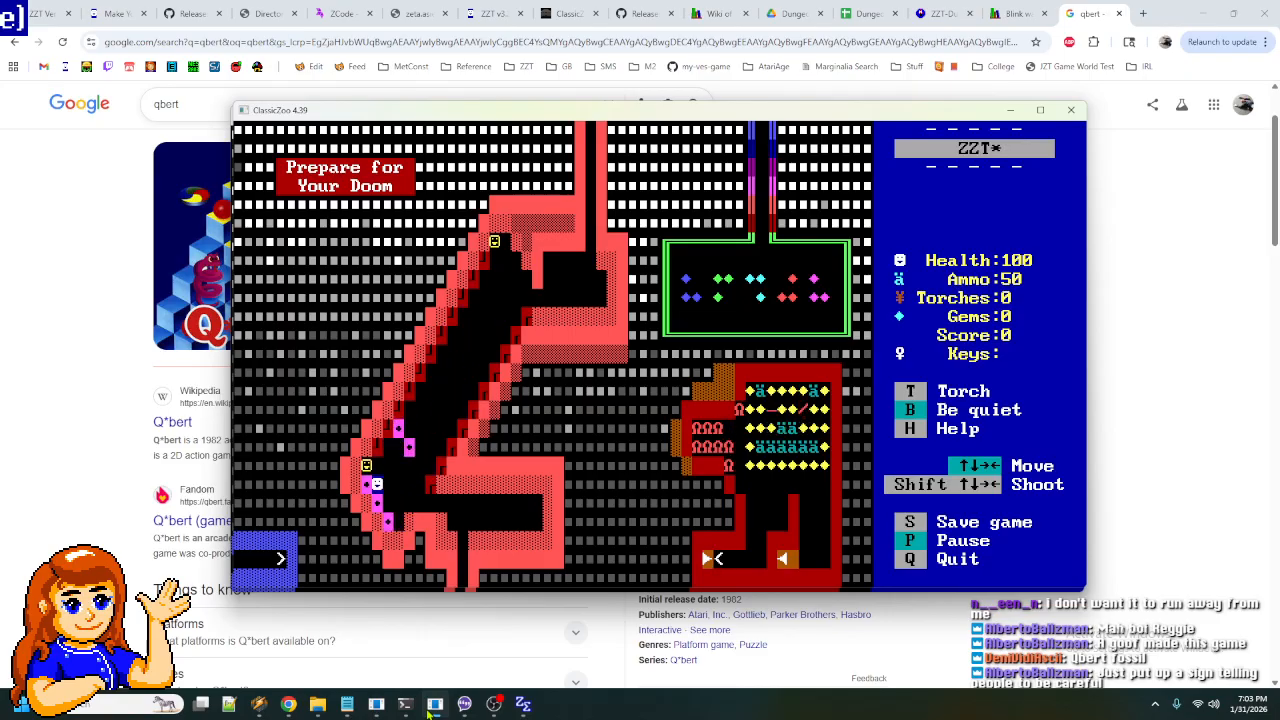
# - Test the elevator's ascent once more by moving up the diagonal shaft from the lower operator to the upper operator
pyautogui.press('Right')
pyautogui.press('Right')
pyautogui.press('Right')
pyautogui.press('Right')
pyautogui.press('Right')
pyautogui.press('Up')
pyautogui.press('Up')
pyautogui.press('Up')
pyautogui.press('Up')
pyautogui.press('Up')
pyautogui.press('Right')
pyautogui.press('Up')
pyautogui.press('Right')
pyautogui.press('Up')
pyautogui.press('Right')
pyautogui.press('Up')
pyautogui.press('Right')
pyautogui.press('Up')
pyautogui.press('Right')
pyautogui.press('Up')
pyautogui.press('Right')
pyautogui.press('Up')
pyautogui.press('Right')
pyautogui.press('Up')
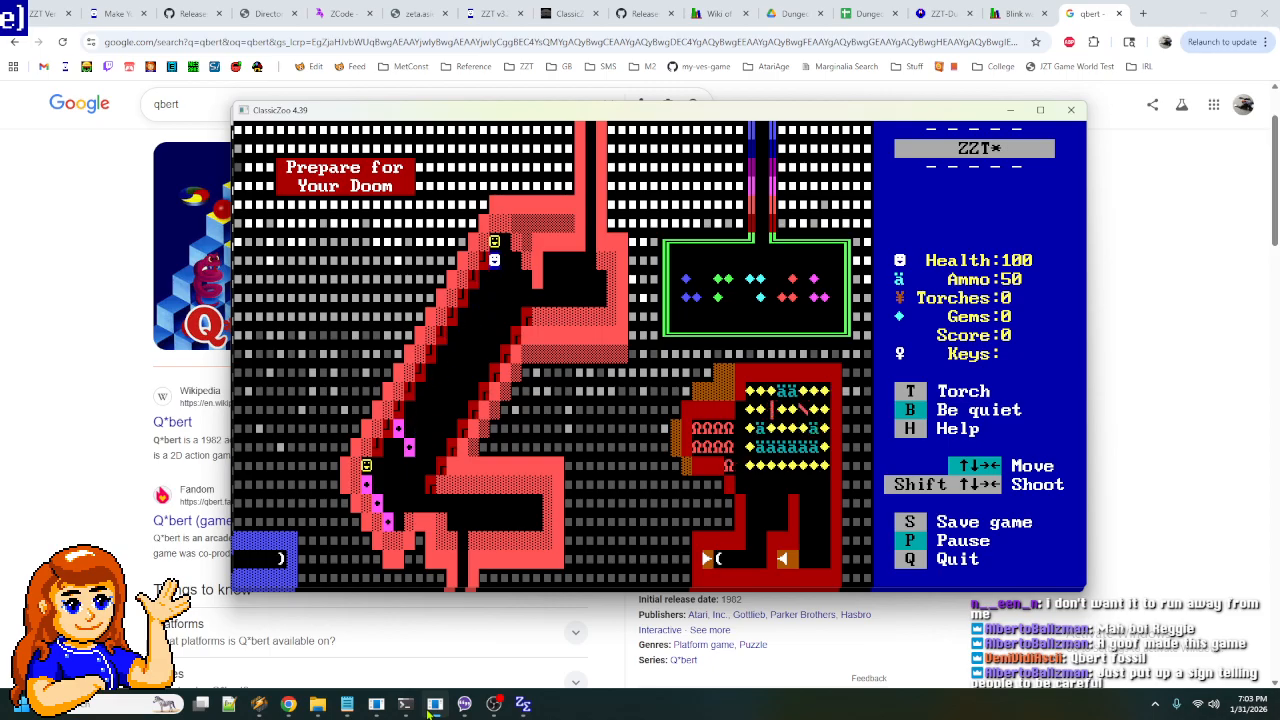
# - Move the player from the upper operator down the diagonal shaft, stopping partway before the lower operator
pyautogui.press('Down')
pyautogui.press('Down')
pyautogui.press('Down')
pyautogui.press('Down')
pyautogui.press('Left')
pyautogui.press('Down')
pyautogui.press('Left')
pyautogui.press('Down')
pyautogui.press('Left')
pyautogui.press('Down')
pyautogui.press('Left')
pyautogui.press('Left')
pyautogui.press('Left')
pyautogui.press('Left')
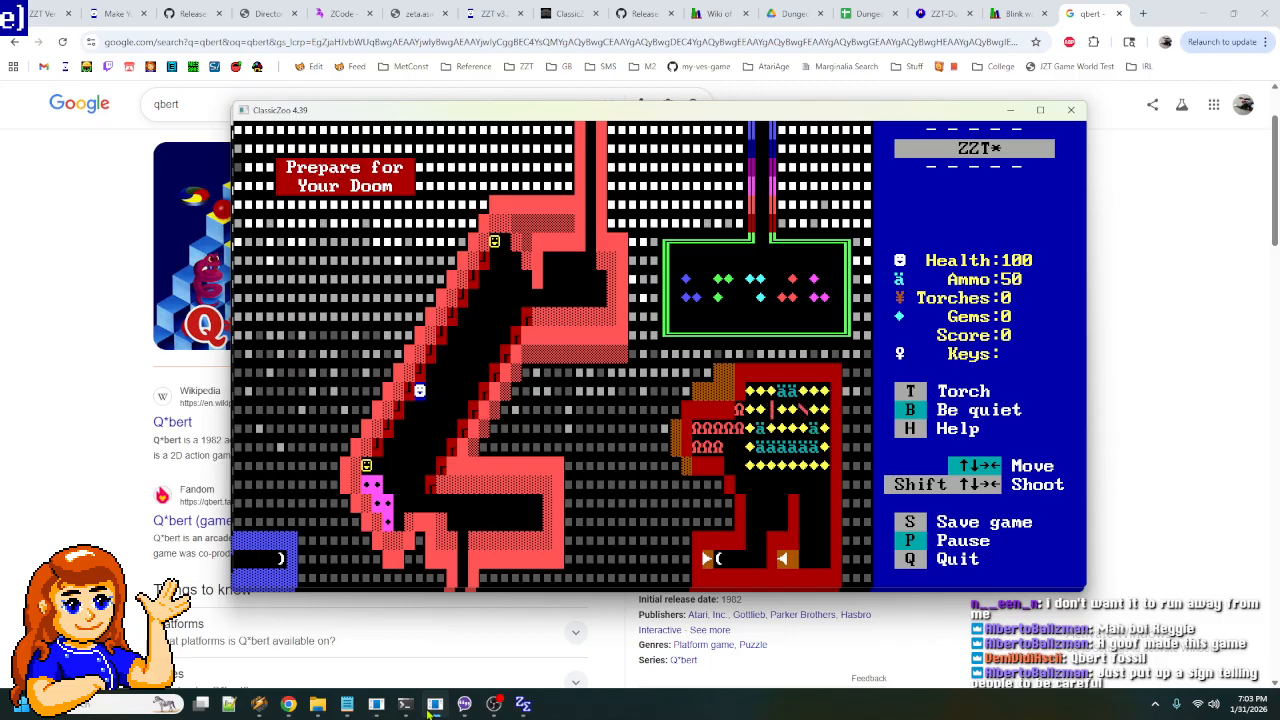
# - Walk the player back up the shaft and through its upper opening into the small entry chamber
pyautogui.press('Right')
pyautogui.press('Right')
pyautogui.press('Right')
pyautogui.press('Up')
pyautogui.press('Right')
pyautogui.press('Right')
pyautogui.press('Up')
pyautogui.press('Right')
pyautogui.press('Up')
pyautogui.press('Right')
pyautogui.press('Up')
pyautogui.press('Right')
pyautogui.press('Up')
pyautogui.press('Up')
pyautogui.press('Right')
pyautogui.press('Right')
pyautogui.press('Down')
pyautogui.press('Right')
pyautogui.press('Right')
pyautogui.press('Right')
pyautogui.press('Right')
pyautogui.press('Right')
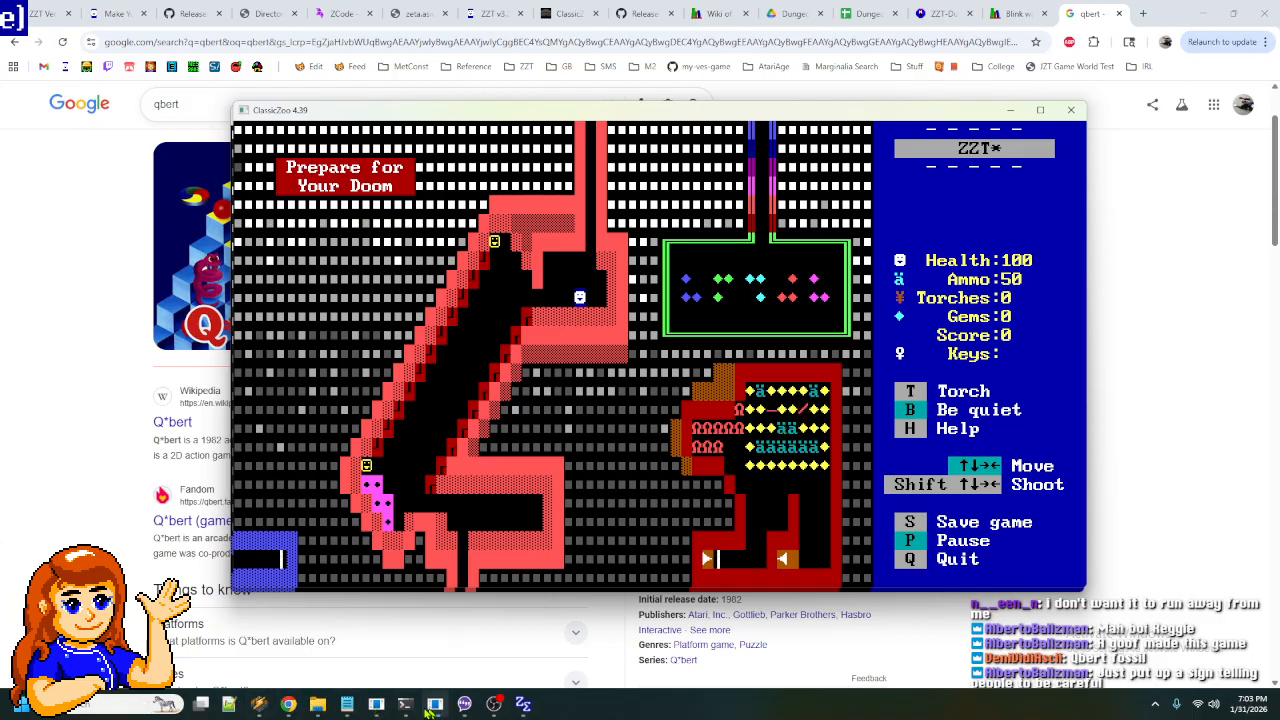
# - Switch to the KevEdit window with the Blow Yrself board and save its world as testing.zzt
pyautogui.moveTo(378, 708)
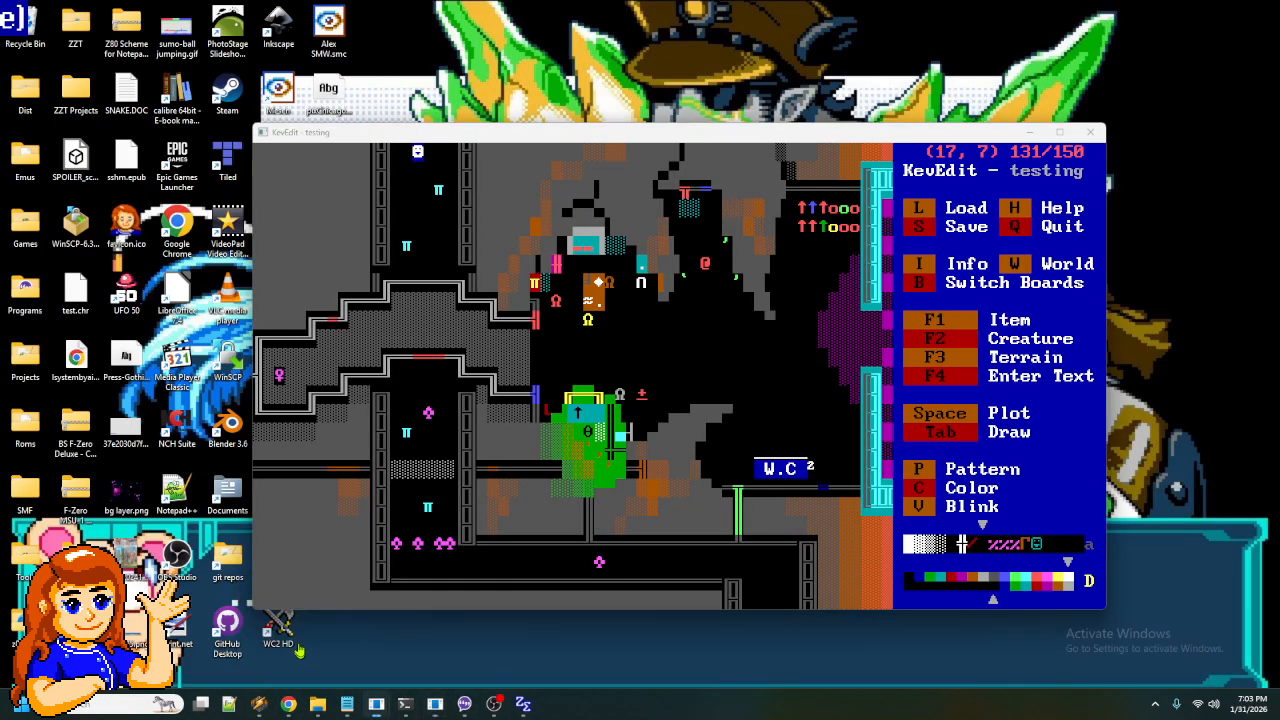
pyautogui.click(345, 640)
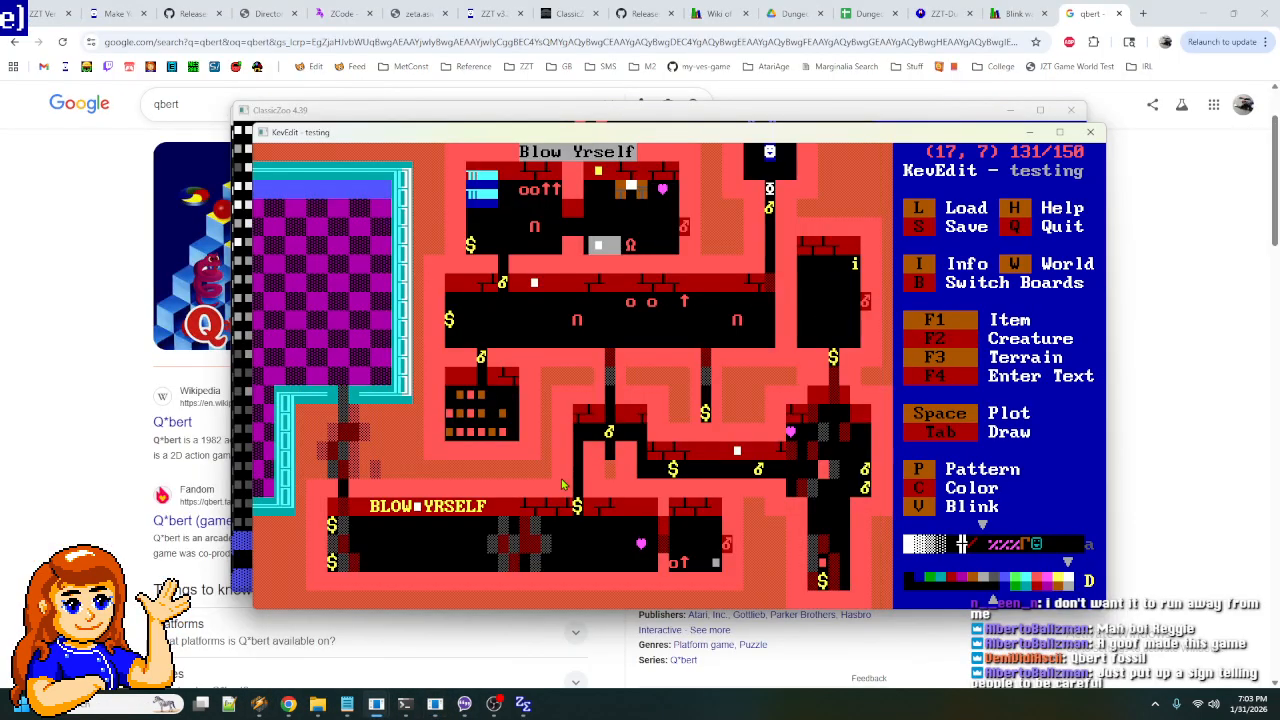
pyautogui.press('Up')
pyautogui.press('Up')
pyautogui.press('Up')
pyautogui.press('Up')
pyautogui.press('Up')
pyautogui.press('Right')
pyautogui.press('Right')
pyautogui.press('Right')
pyautogui.press('Right')
pyautogui.press('Right')
pyautogui.press('Right')
pyautogui.press('Right')
pyautogui.press('Right')
pyautogui.press('Right')
pyautogui.press('Right')
pyautogui.press('Right')
pyautogui.press('Right')
pyautogui.press('Right')
pyautogui.press('Down')
pyautogui.press('Down')
pyautogui.press('Down')
pyautogui.press('Left')
pyautogui.press('s')
pyautogui.press('Return')
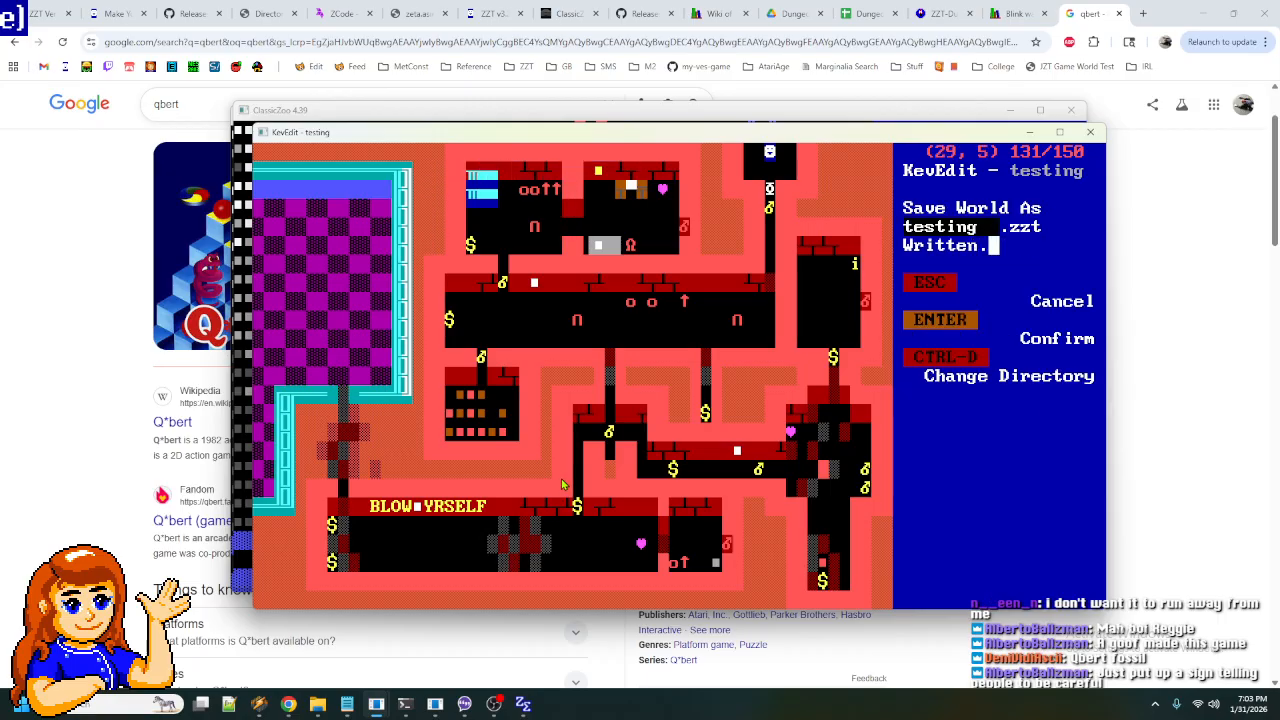
# - Switch to ClassicZoo, end the BELOW-13 game, and go to the parent folder in the world list
pyautogui.click(535, 113)
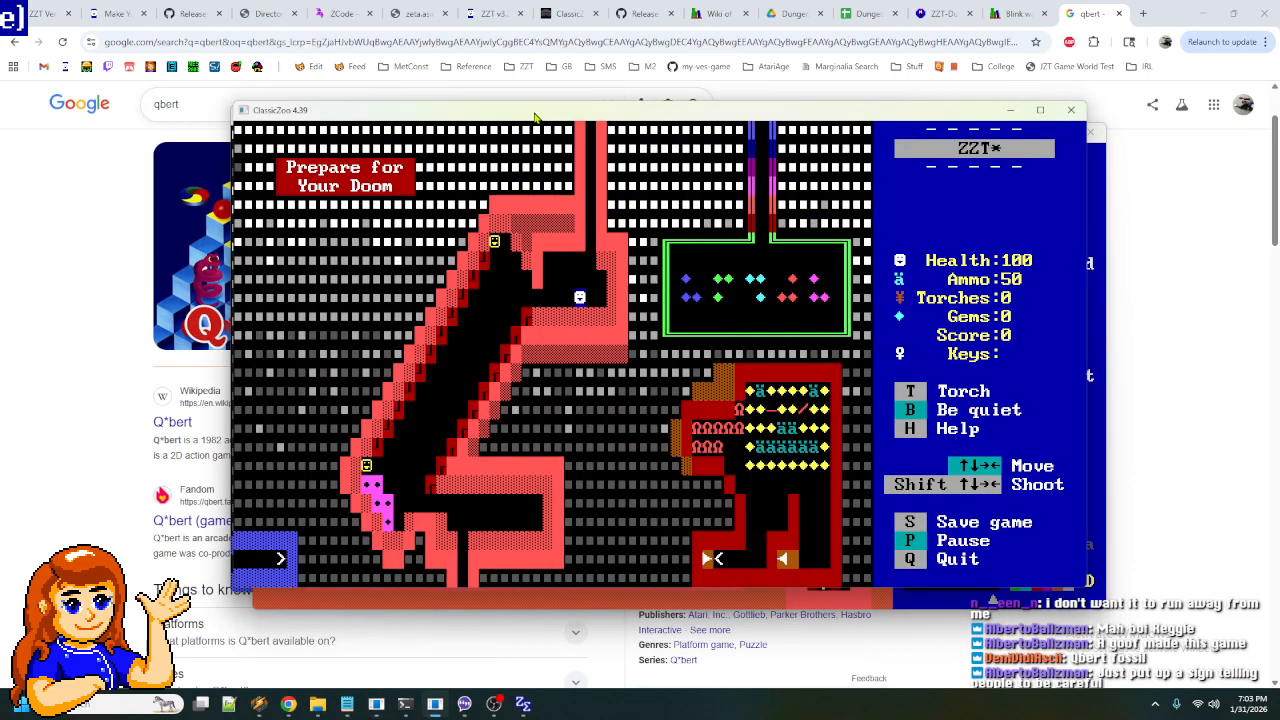
pyautogui.press('q')
pyautogui.press('y')
pyautogui.press('w')
pyautogui.press('Down')
pyautogui.press('pageup')
pyautogui.press('Up')
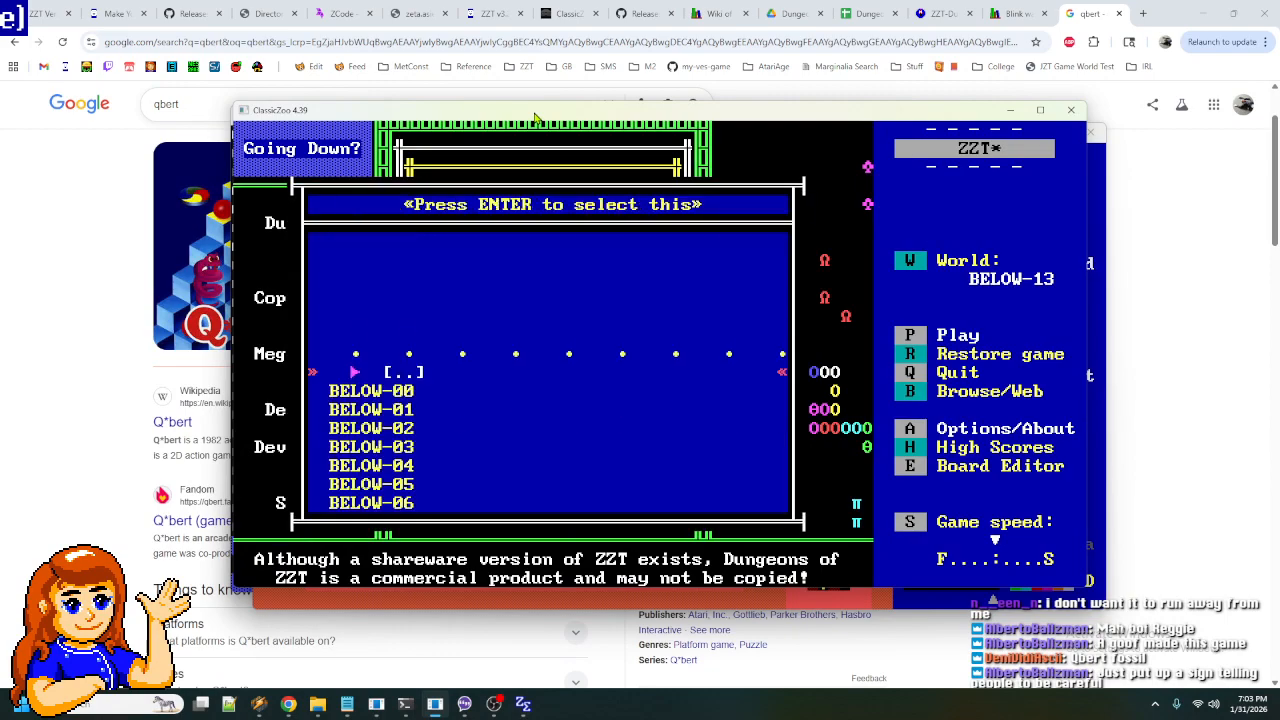
pyautogui.press('Return')
pyautogui.press('Down')
pyautogui.press('Down')
pyautogui.press('Down')
pyautogui.press('Down')
pyautogui.press('Down')
pyautogui.press('Down')
pyautogui.press('Up')
pyautogui.press('Up')
pyautogui.press('Up')
pyautogui.press('Up')
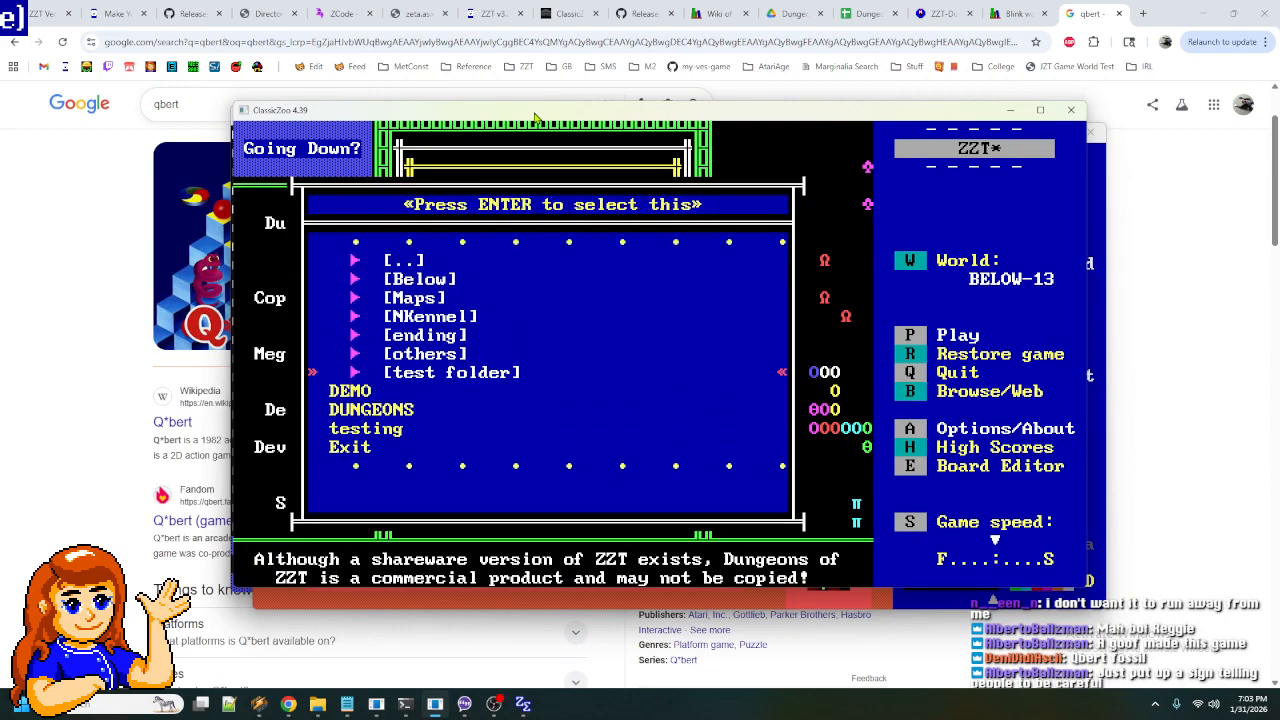
pyautogui.press('Return')
pyautogui.press('Return')
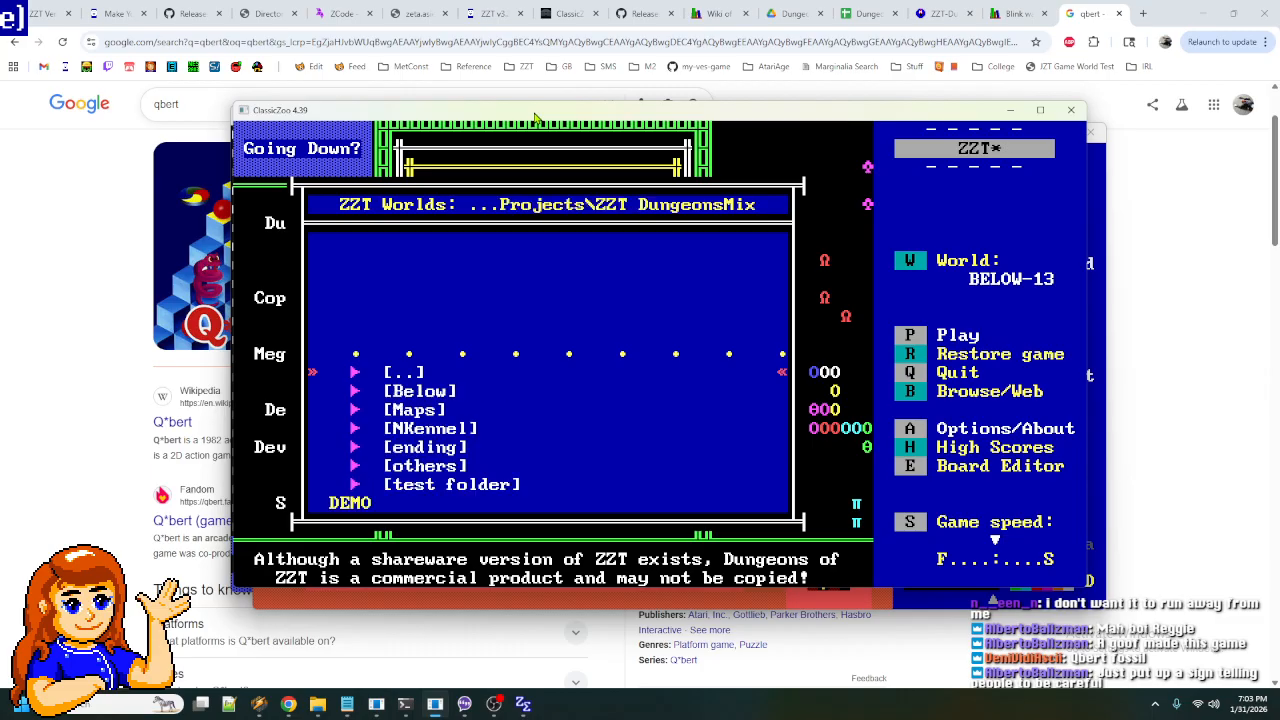
# - Load the testing world from the ZZT DungeonsMix folder and start playing it
pyautogui.press('Down')
pyautogui.press('Down')
pyautogui.press('Down')
pyautogui.press('Down')
pyautogui.press('Down')
pyautogui.press('Down')
pyautogui.press('Down')
pyautogui.press('Down')
pyautogui.press('Down')
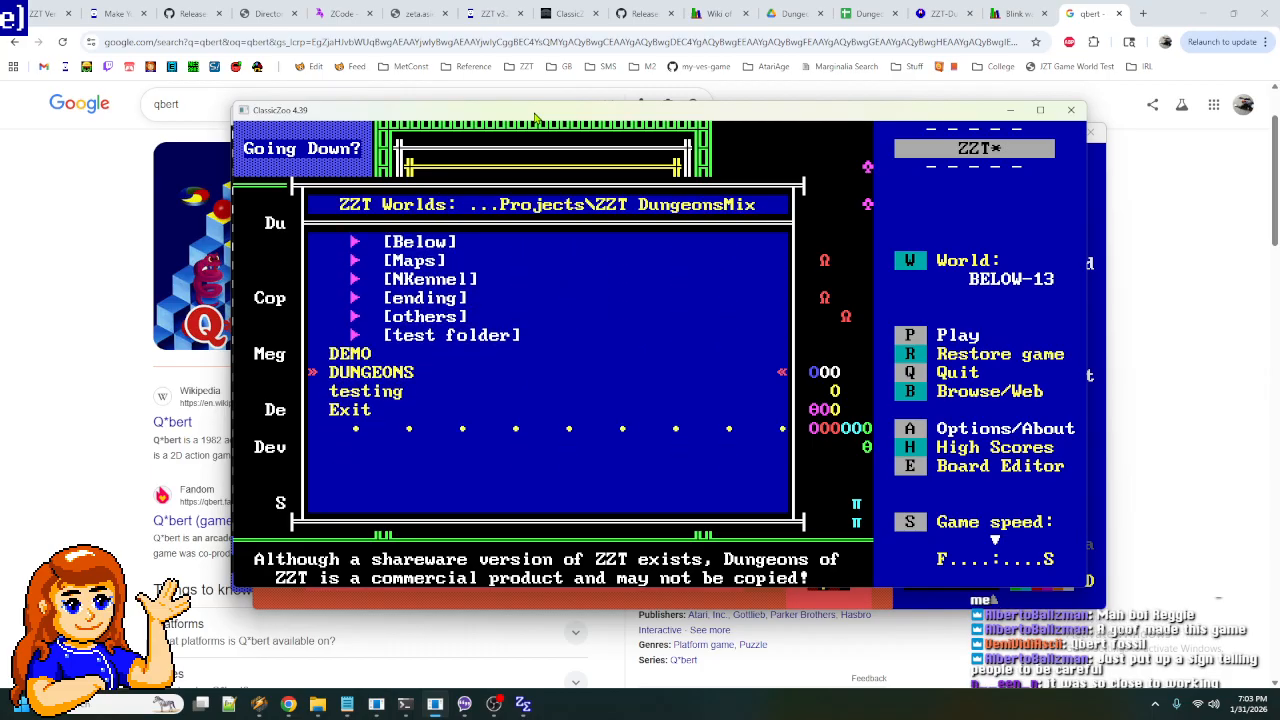
pyautogui.press('Return')
pyautogui.press('p')
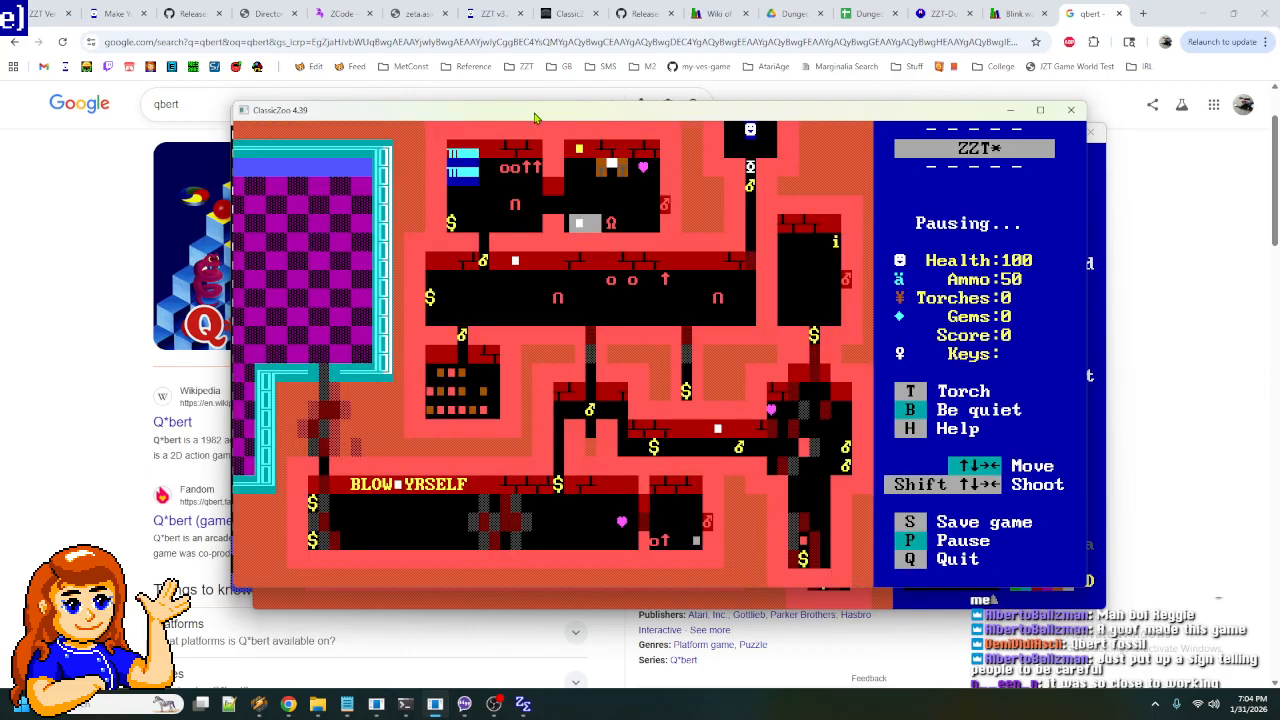
# - Touch the scroll below the starting spot, read the Bomb Safety Pamphlet to its end, and close it
pyautogui.press('Right')
pyautogui.press('Down')
pyautogui.press('Down')
pyautogui.press('Down')
pyautogui.press('Down')
pyautogui.press('Down')
pyautogui.press('Down')
pyautogui.press('Down')
pyautogui.press('Down')
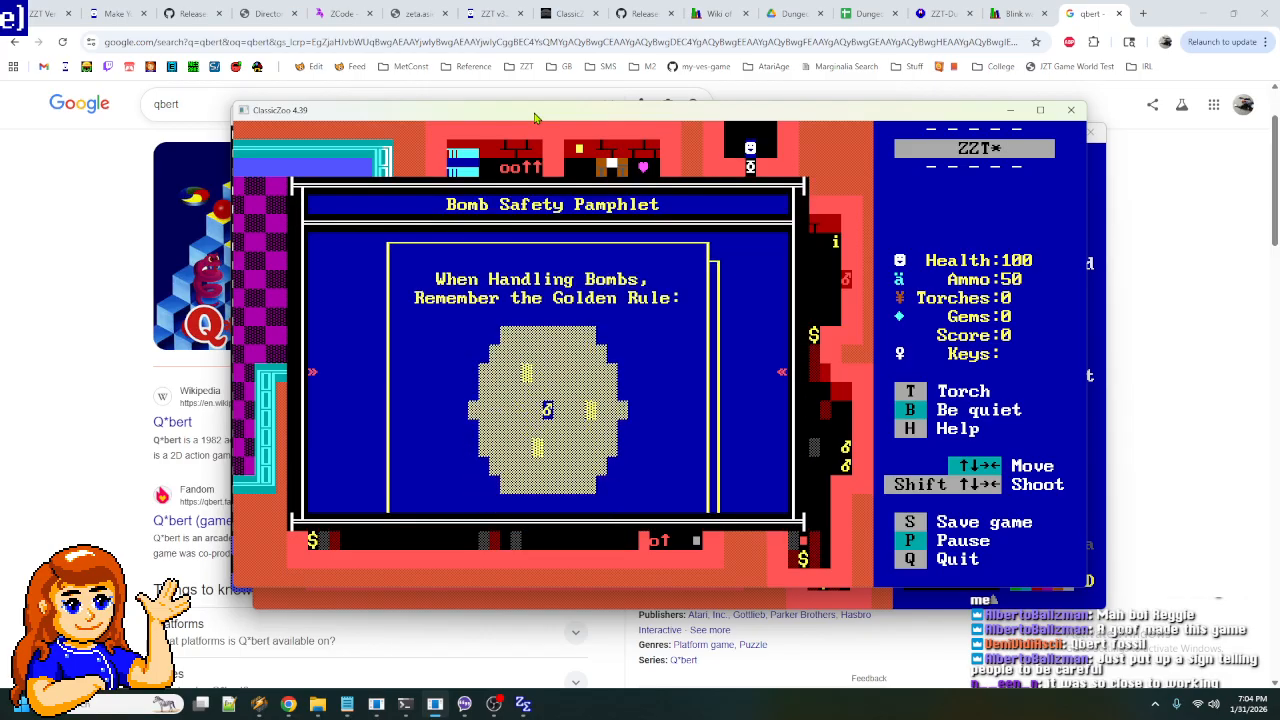
pyautogui.press('Down')
pyautogui.press('Down')
pyautogui.press('Down')
pyautogui.press('Down')
pyautogui.press('Down')
pyautogui.press('Down')
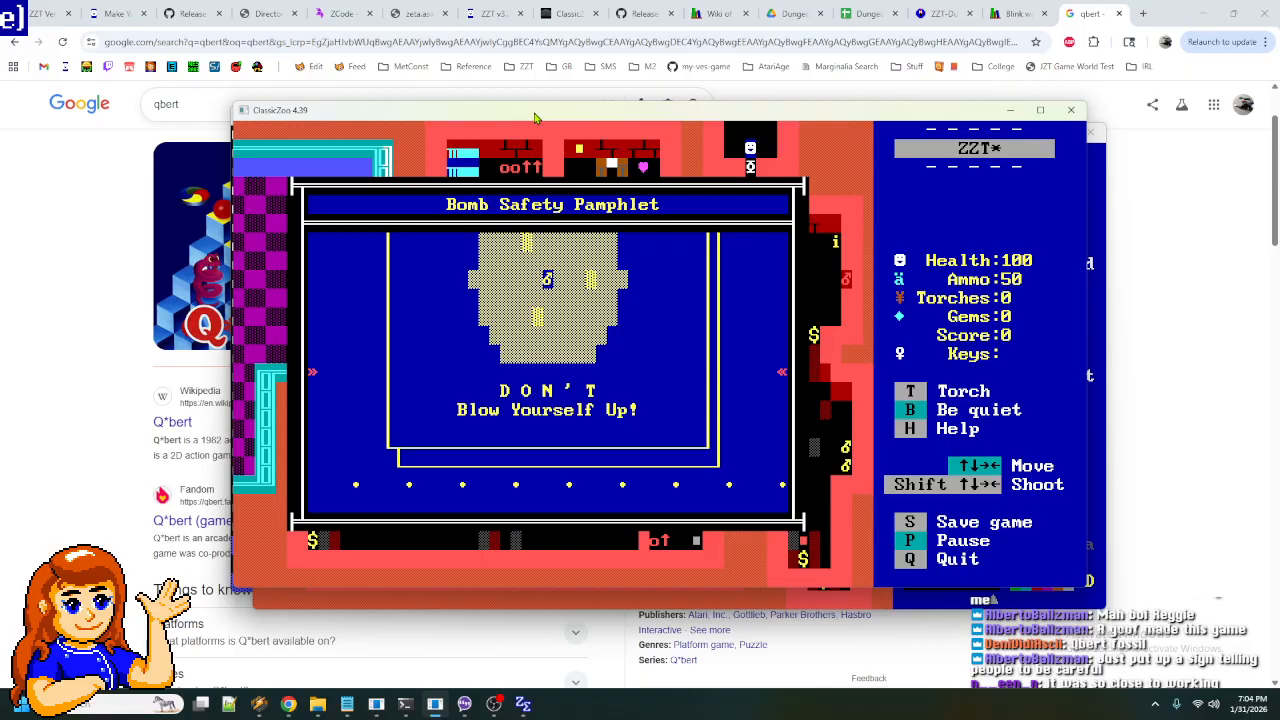
pyautogui.press('Escape')
# - Activate the bomb below the start room and push it down the narrow corridor
pyautogui.press('Down')
pyautogui.press('Down')
pyautogui.press('Down')
pyautogui.press('Down')
pyautogui.press('Down')
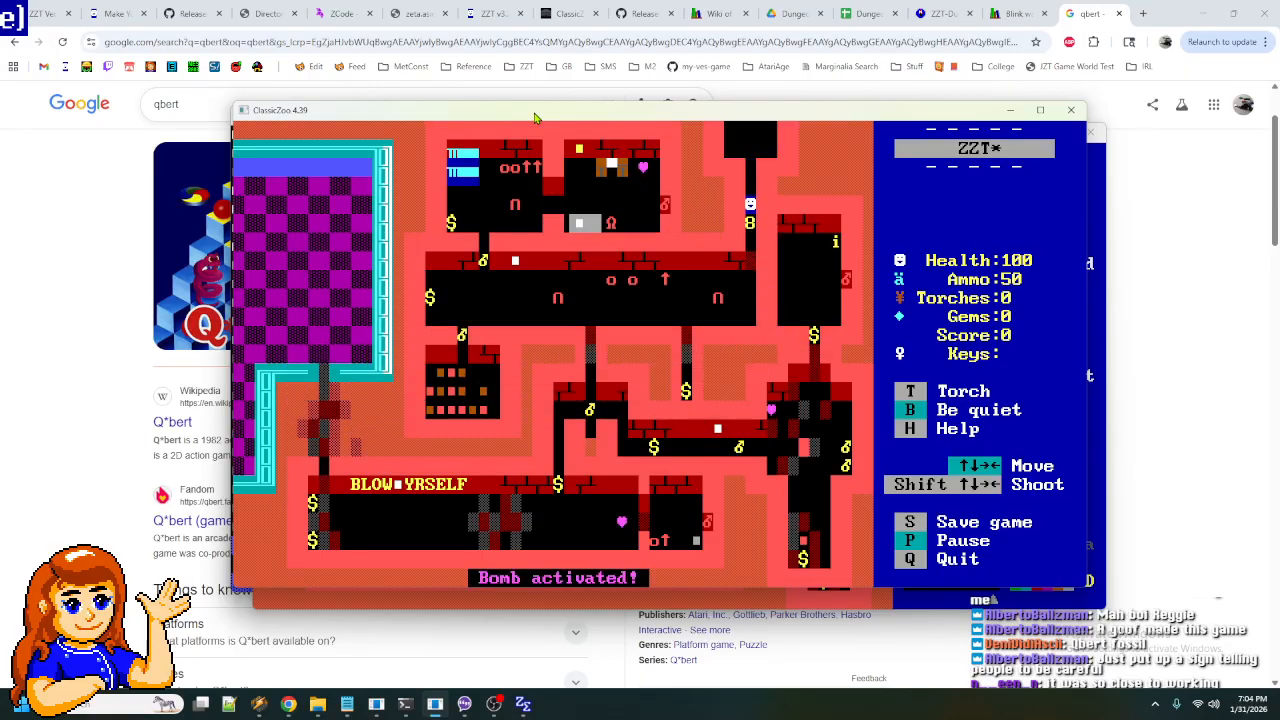
# - Retreat up the corridor into the far corner of the start room to shelter from the bomb
pyautogui.press('Up')
pyautogui.press('Up')
pyautogui.press('Up')
pyautogui.press('Up')
pyautogui.press('Up')
pyautogui.press('Left')
pyautogui.press('Left')
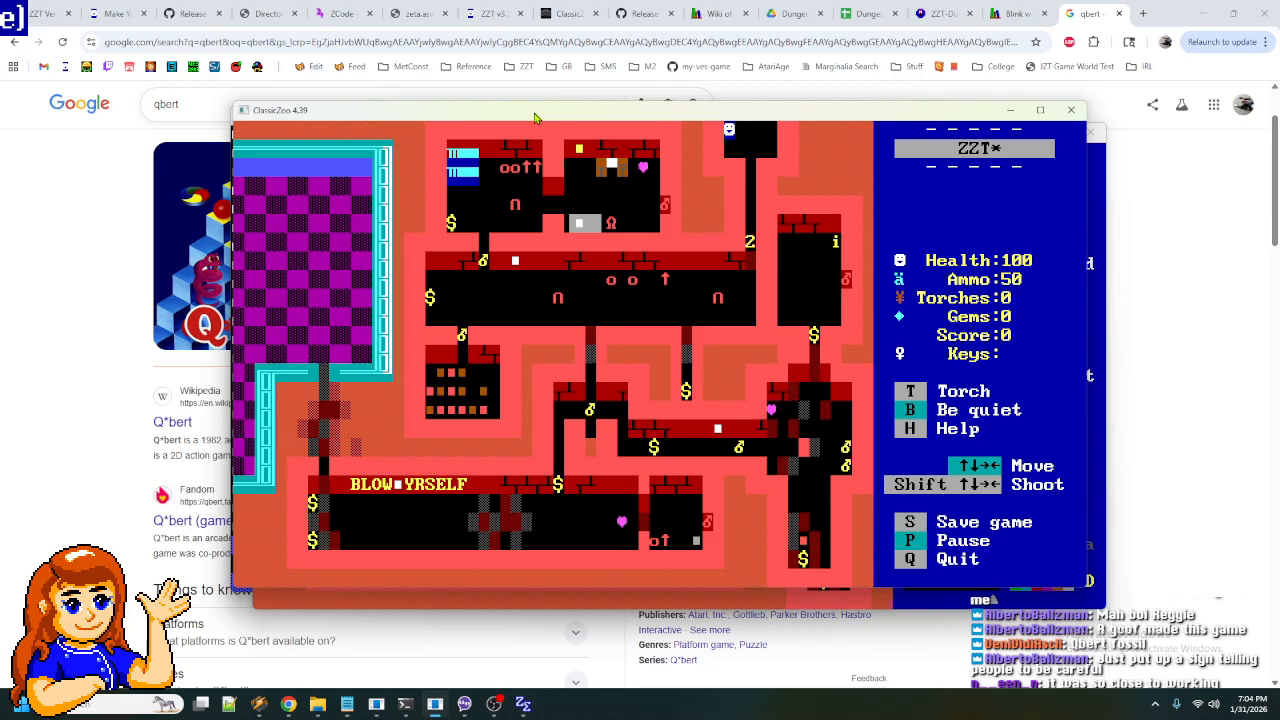
# - Walk back down the corridor toward the spot blasted open by the bomb
pyautogui.press('Right')
pyautogui.press('Right')
pyautogui.press('Down')
pyautogui.press('Down')
pyautogui.press('Down')
pyautogui.press('Down')
pyautogui.press('Down')
pyautogui.press('Down')
pyautogui.press('Down')
pyautogui.press('Down')
pyautogui.press('Down')
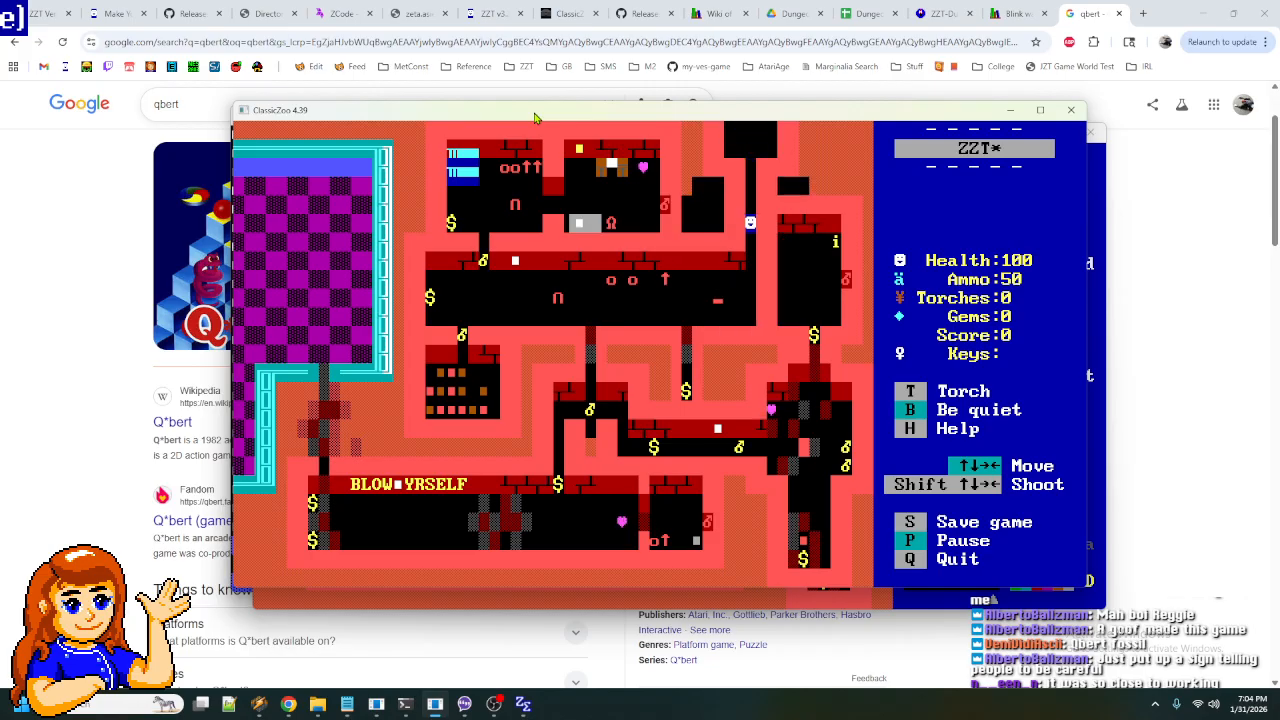
# - Walk down the blasted corridor into the large room and touch the white poster on its upper wall
pyautogui.press('Down')
pyautogui.press('Left')
pyautogui.press('Left')
pyautogui.press('Left')
pyautogui.press('Left')
pyautogui.press('Left')
pyautogui.press('Left')
pyautogui.press('Left')
pyautogui.press('Left')
pyautogui.press('Left')
pyautogui.press('Left')
pyautogui.press('Left')
pyautogui.press('Left')
pyautogui.press('Left')
pyautogui.press('Left')
pyautogui.press('Left')
pyautogui.press('Left')
pyautogui.press('Left')
pyautogui.press('Left')
pyautogui.press('Left')
pyautogui.press('Left')
pyautogui.press('Left')
pyautogui.press('Left')
pyautogui.press('Up')
pyautogui.press('Up')
pyautogui.press('Up')
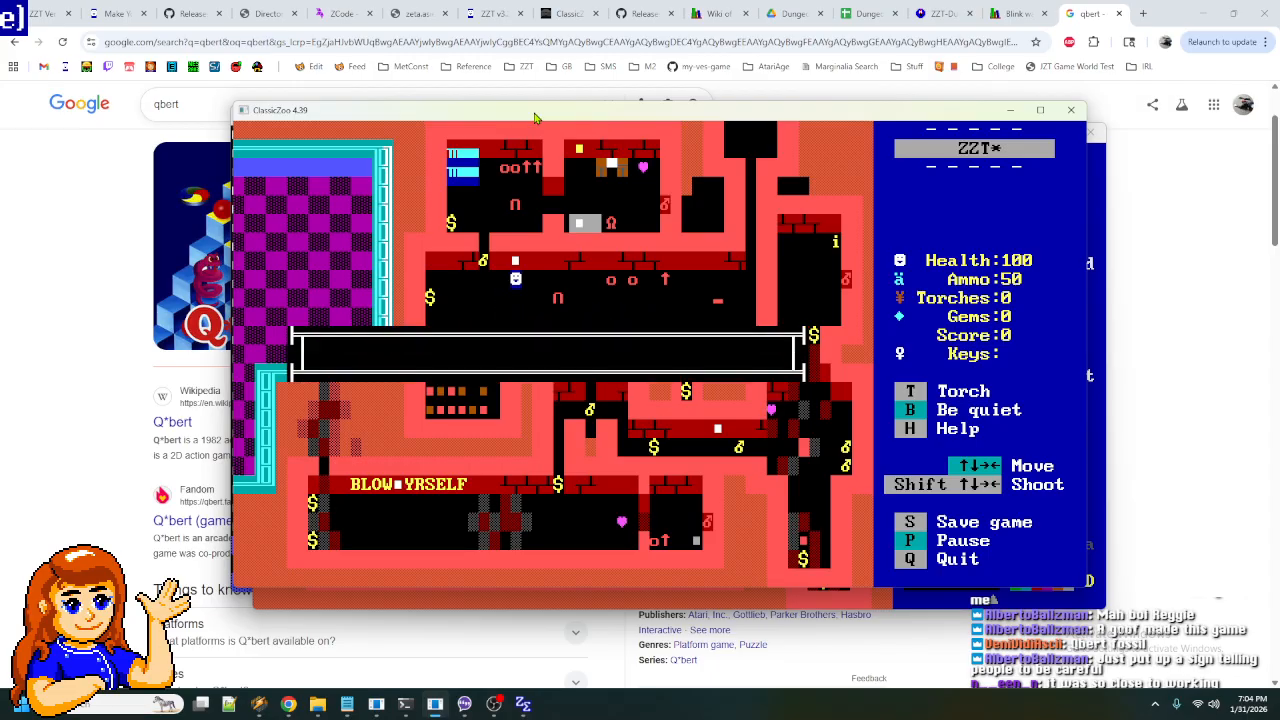
# - Read the Bombzo poster to its end, return to its beginning, and close it
pyautogui.press('Down')
pyautogui.press('Down')
pyautogui.press('Down')
pyautogui.press('Down')
pyautogui.press('Down')
pyautogui.press('Down')
pyautogui.press('Down')
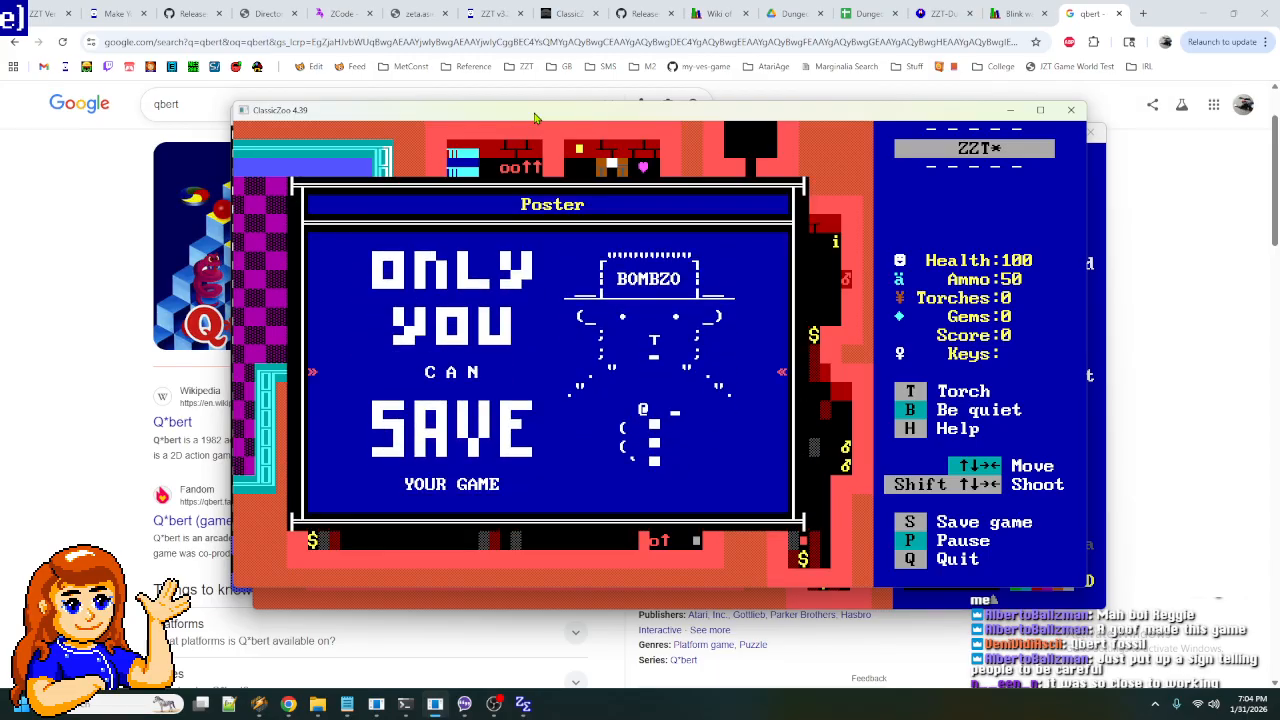
pyautogui.press('Down')
pyautogui.press('Down')
pyautogui.press('Down')
pyautogui.press('Down')
pyautogui.press('Down')
pyautogui.press('Down')
pyautogui.press('Down')
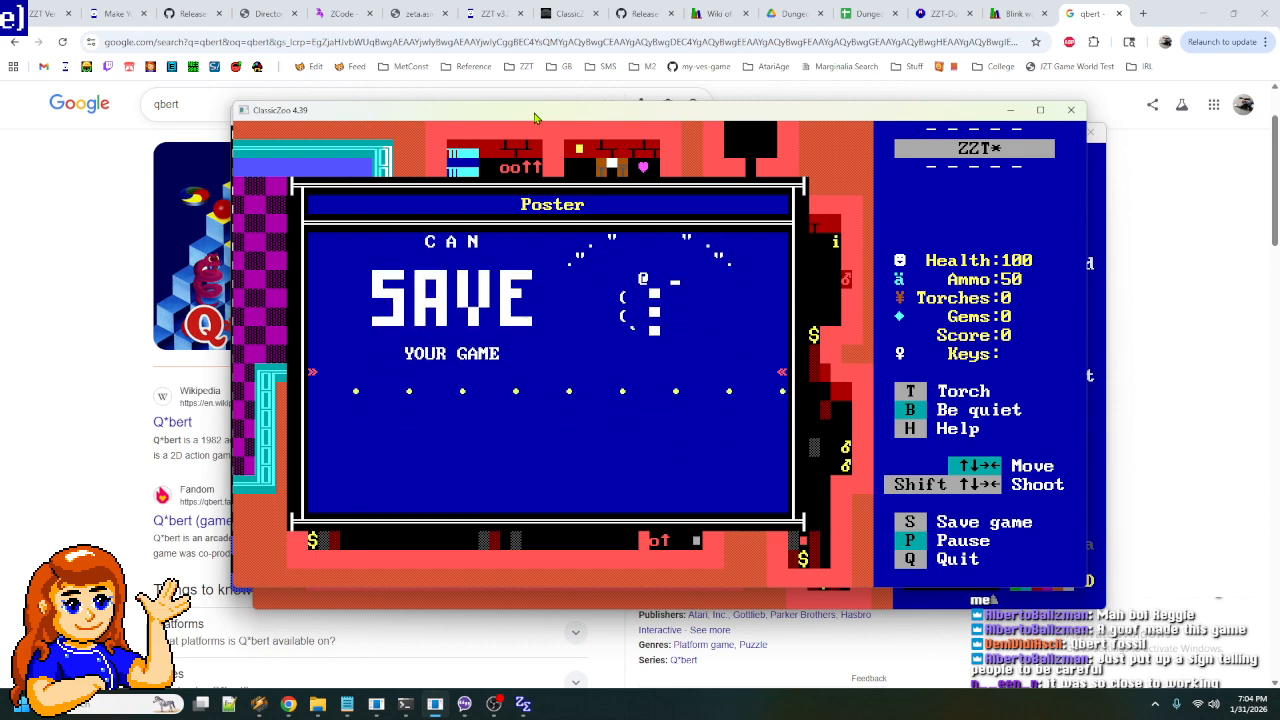
pyautogui.press('Up')
pyautogui.press('Up')
pyautogui.press('Up')
pyautogui.press('Up')
pyautogui.press('Up')
pyautogui.press('Up')
pyautogui.press('Up')
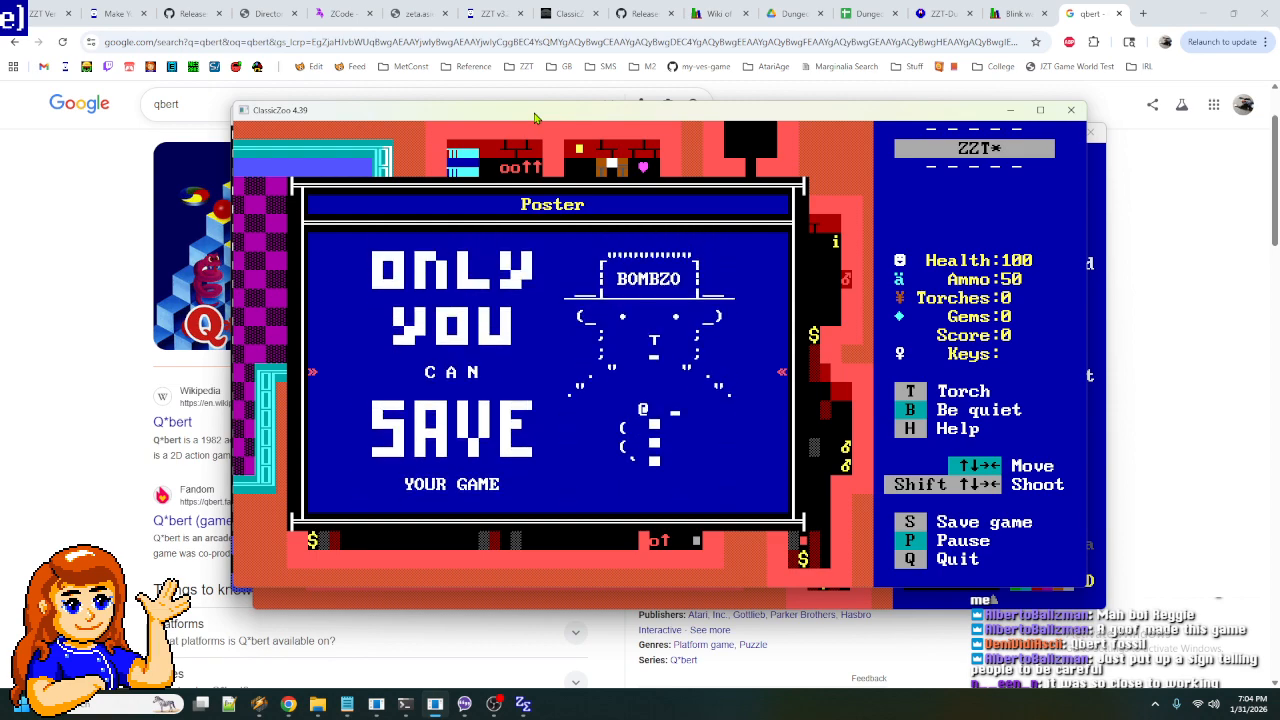
pyautogui.press('Escape')
# - Cross the large room to the bomb in its lower wall, activate it, and push it down toward the small block-filled room
pyautogui.press('Down')
pyautogui.press('Down')
pyautogui.press('Right')
pyautogui.press('Right')
pyautogui.press('Right')
pyautogui.press('Right')
pyautogui.press('Right')
pyautogui.press('Right')
pyautogui.press('Right')
pyautogui.press('Right')
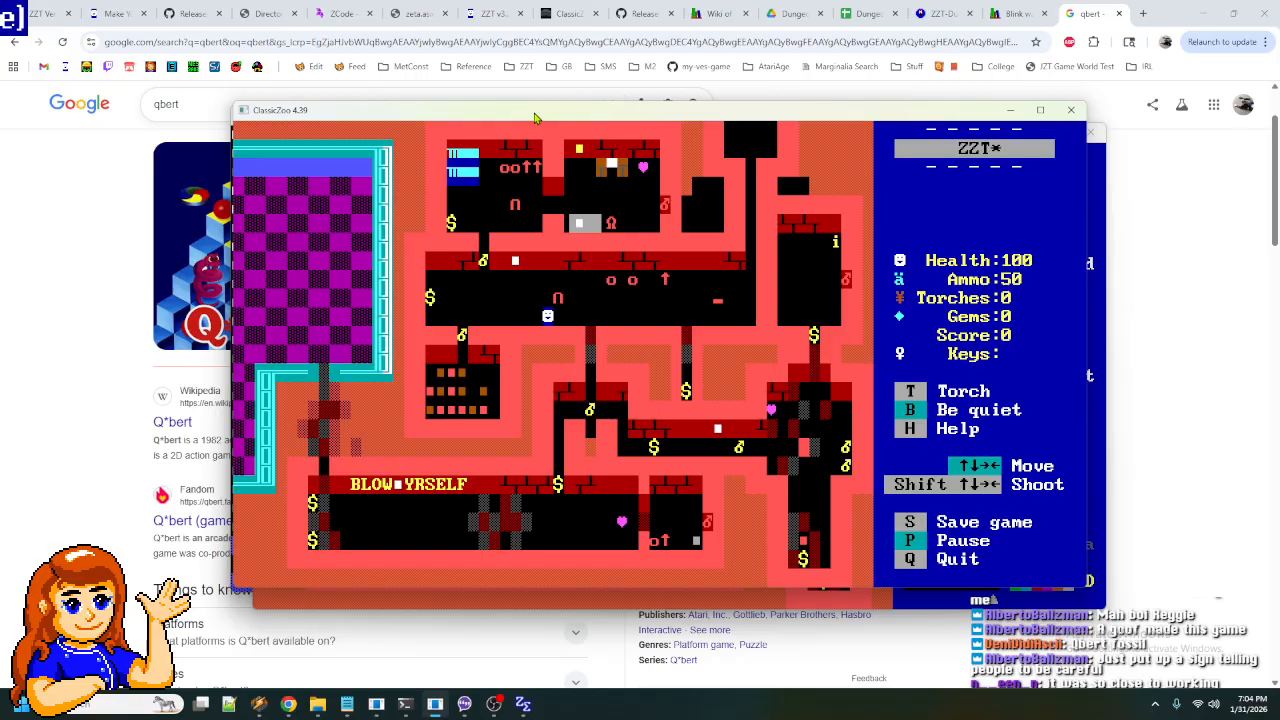
pyautogui.press('Left')
pyautogui.press('Left')
pyautogui.press('Left')
pyautogui.press('Left')
pyautogui.press('Left')
pyautogui.press('Left')
pyautogui.press('Left')
pyautogui.press('Left')
pyautogui.press('Left')
pyautogui.press('Left')
pyautogui.press('Left')
pyautogui.press('Left')
pyautogui.press('Left')
pyautogui.press('Down')
pyautogui.press('Down')
# - Collect the treasure at the large room's west end, and activate and push the upper bomb into the bunk bed room
pyautogui.press('Up')
pyautogui.press('Up')
pyautogui.press('Left')
pyautogui.press('Left')
pyautogui.press('Right')
pyautogui.press('Right')
pyautogui.press('Up')
pyautogui.press('Up')
pyautogui.press('Up')
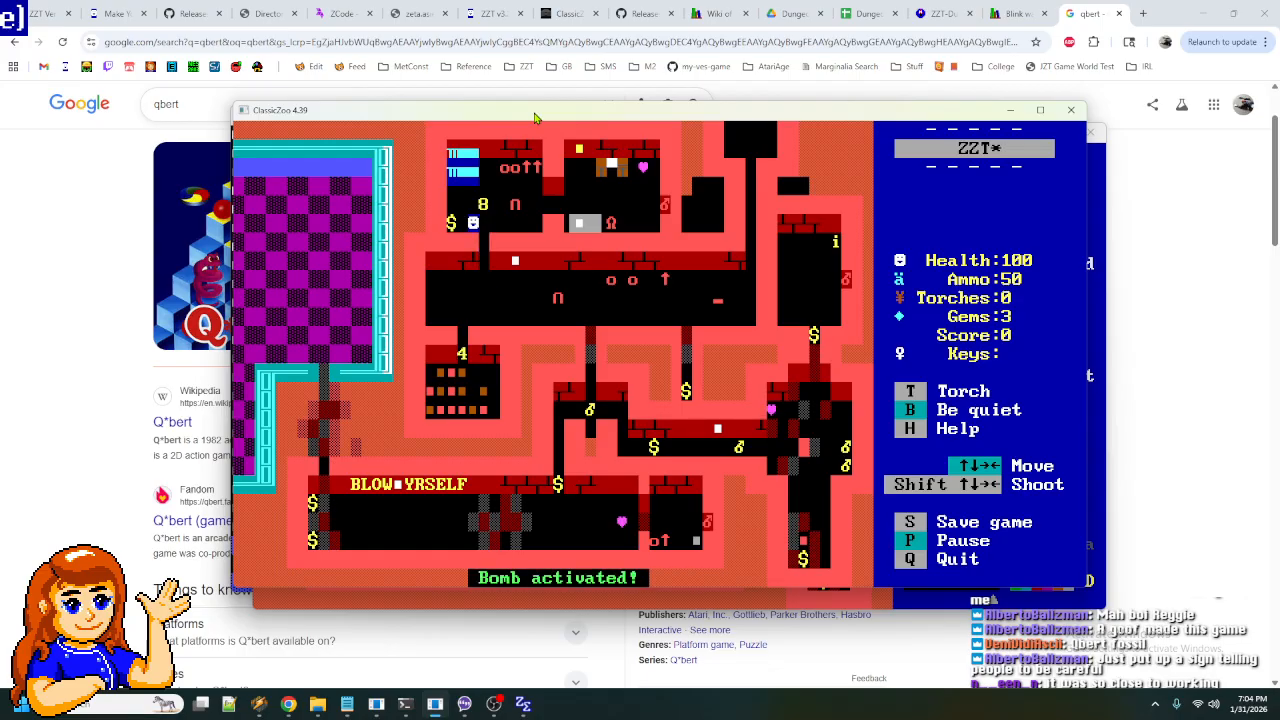
# - Collect the treasure in the bunk bed room's corner and shelter from the bomb in the adjoining room to the east
pyautogui.press('Left')
pyautogui.press('Right')
pyautogui.press('Right')
pyautogui.press('Right')
pyautogui.press('Right')
pyautogui.press('Right')
pyautogui.press('Up')
pyautogui.press('Right')
pyautogui.press('Right')
pyautogui.press('Right')
pyautogui.press('Right')
pyautogui.press('Right')
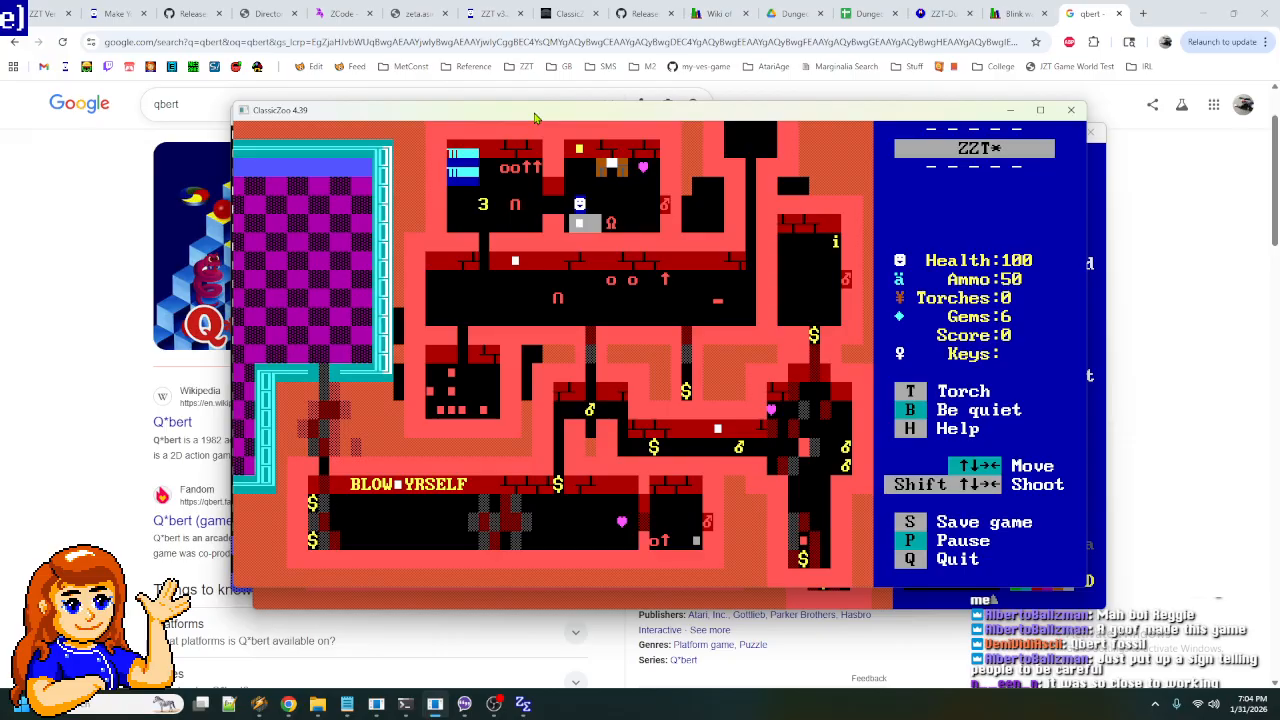
# - Return to the bombed bunk bed room and touch the wrecked bunk beds to read their description
pyautogui.press('Left')
pyautogui.press('Left')
pyautogui.press('Left')
pyautogui.press('Left')
pyautogui.press('Left')
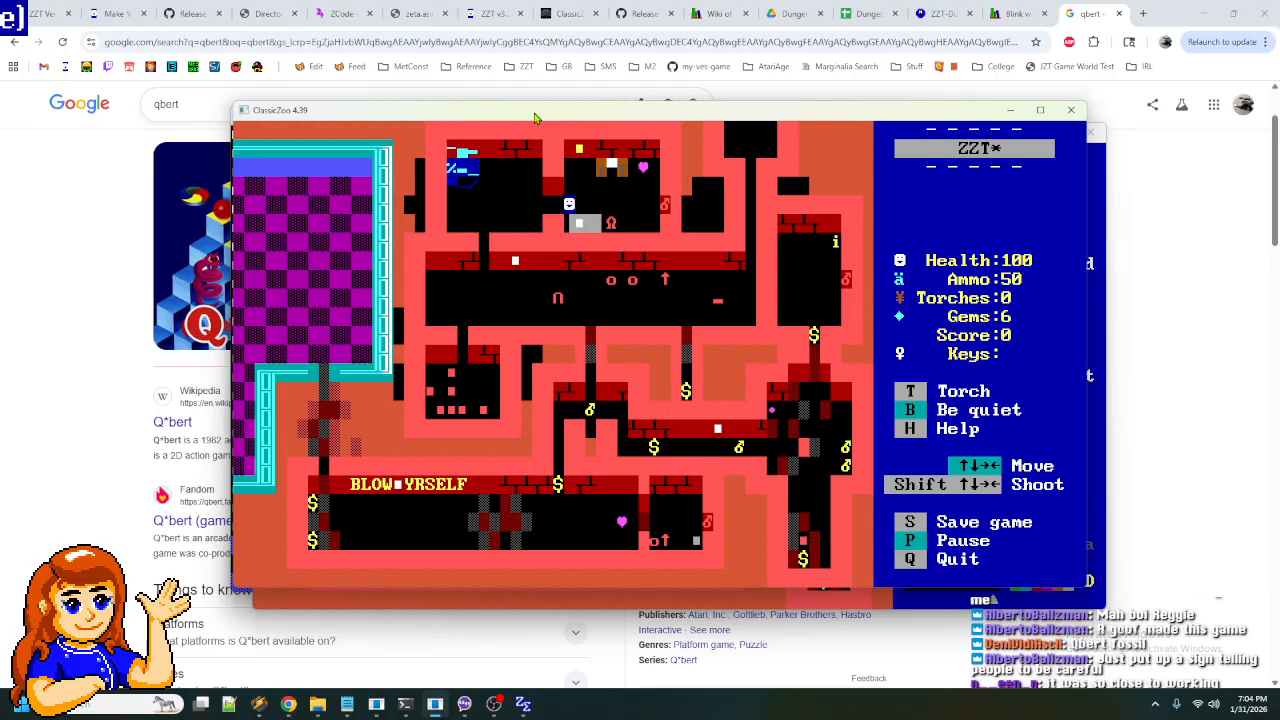
pyautogui.press('Left')
pyautogui.press('Left')
pyautogui.press('Left')
pyautogui.press('Left')
pyautogui.press('Left')
pyautogui.press('Left')
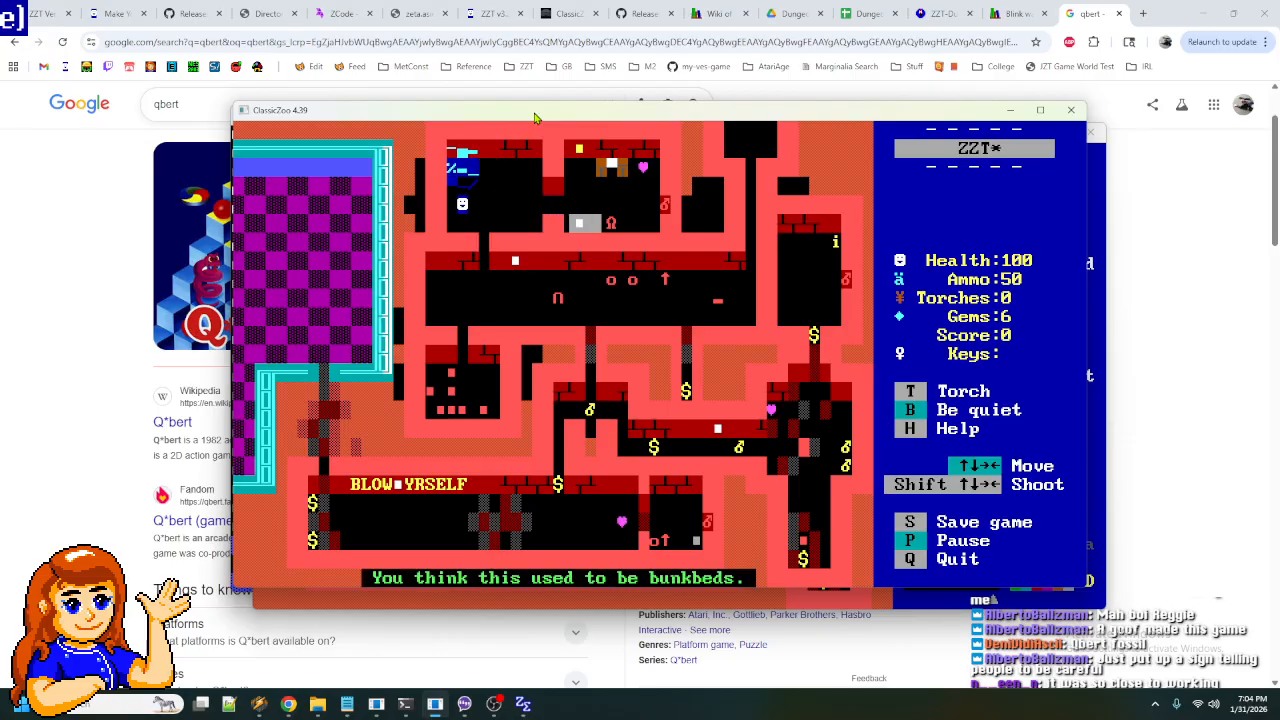
# - Walk back down into the large room and end the test game, staying in ZZT
pyautogui.press('Right')
pyautogui.press('Right')
pyautogui.press('Right')
pyautogui.press('Down')
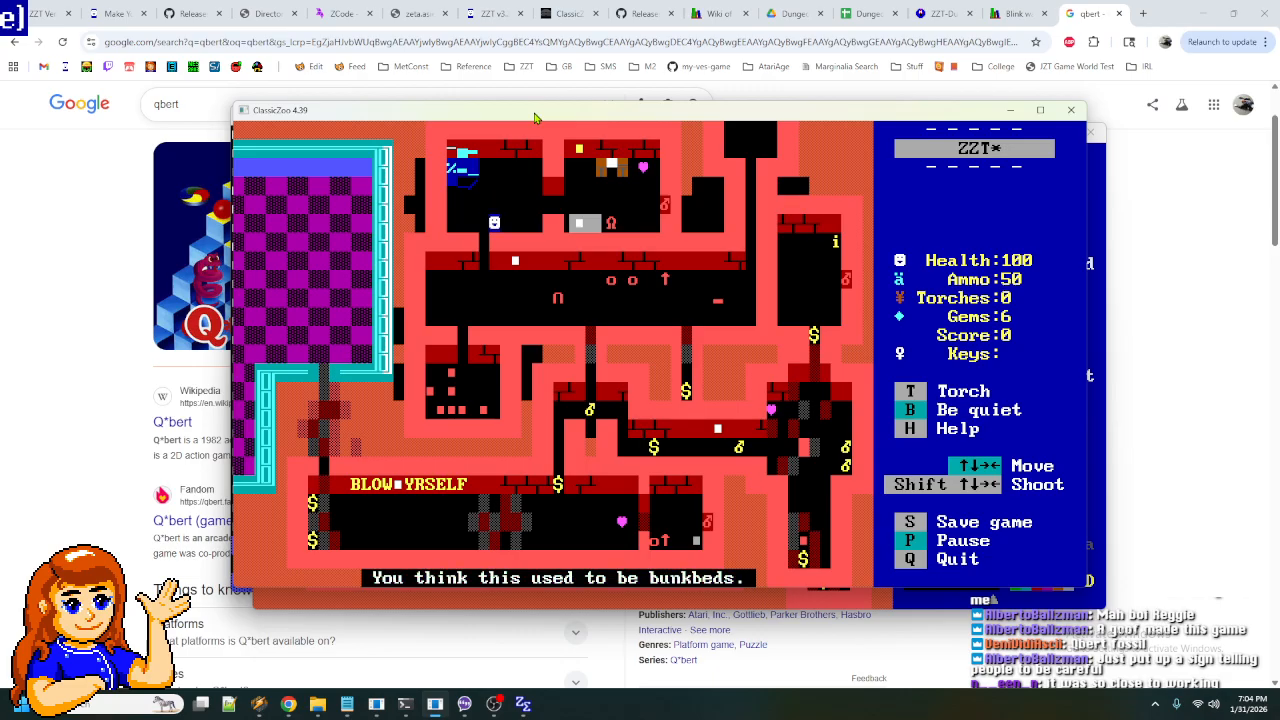
pyautogui.press('Left')
pyautogui.press('Down')
pyautogui.press('Down')
pyautogui.press('Down')
pyautogui.press('q')
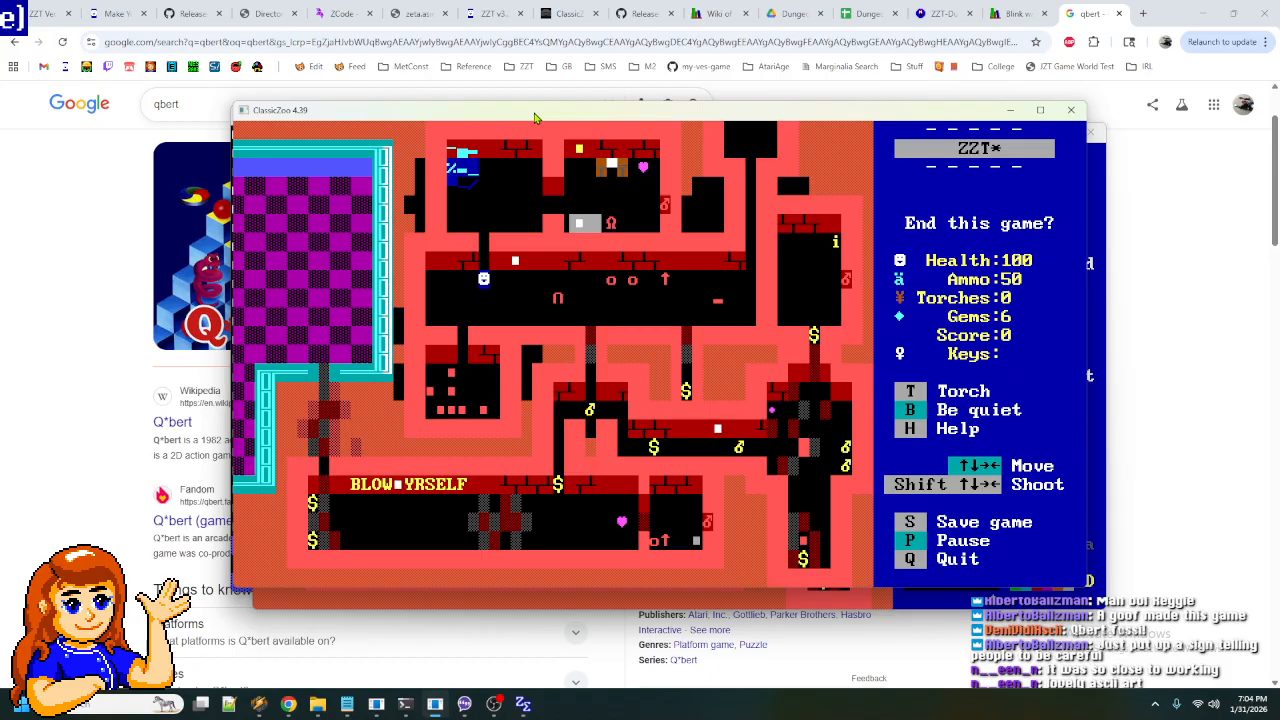
pyautogui.press('y')
pyautogui.press('q')
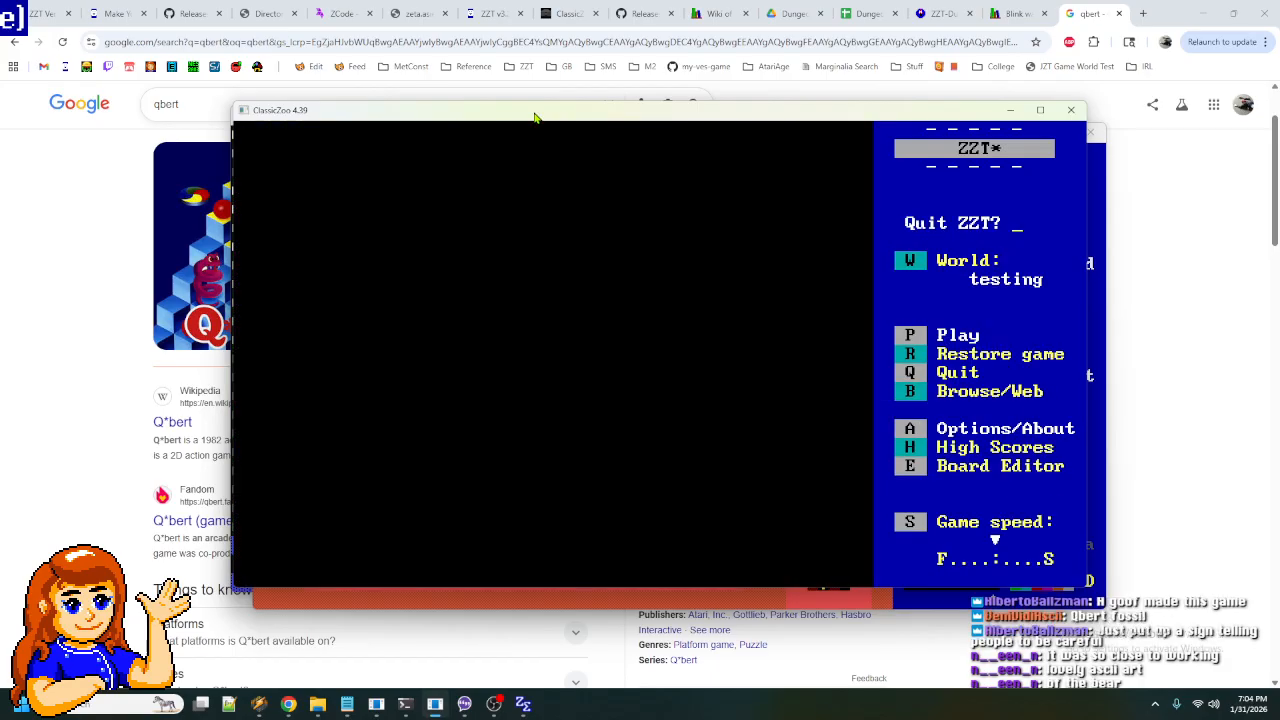
pyautogui.press('n')
# - Load the BELOW-13 world from the Below folder and start playing it
pyautogui.press('w')
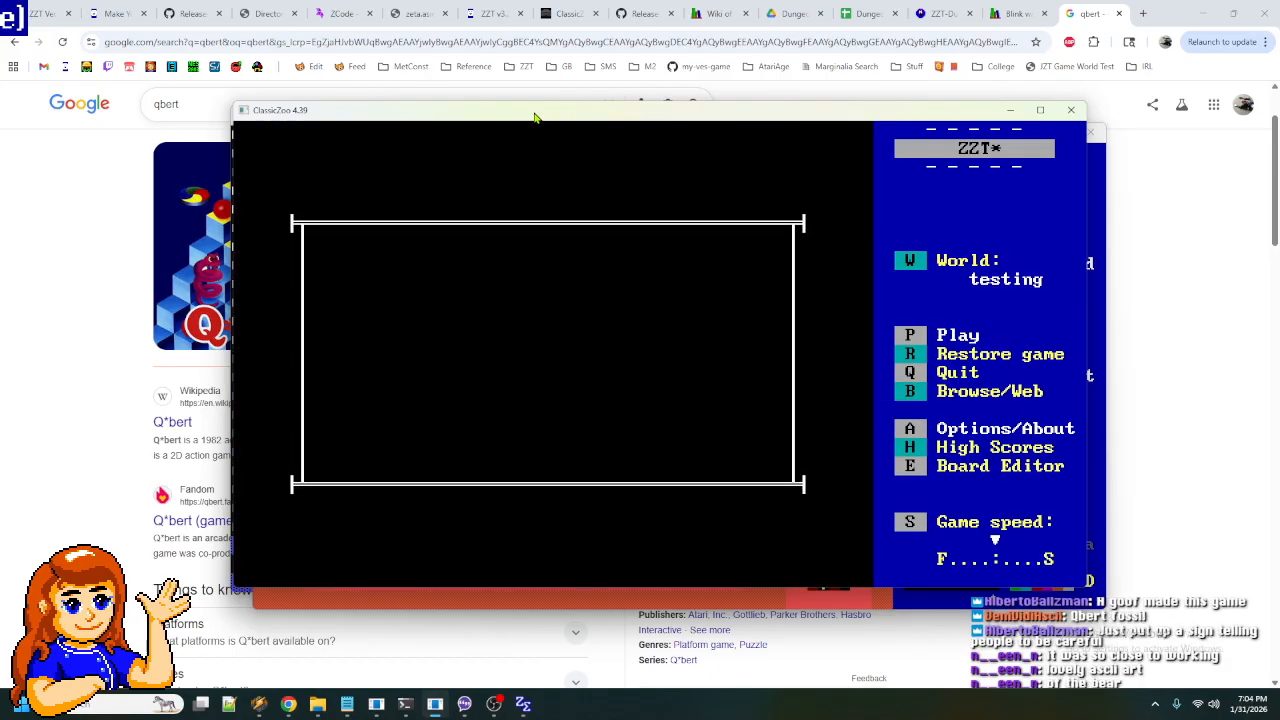
pyautogui.press('Up')
pyautogui.press('Up')
pyautogui.press('Up')
pyautogui.press('Up')
pyautogui.press('Up')
pyautogui.press('Up')
pyautogui.press('Up')
pyautogui.press('Up')
pyautogui.press('Return')
pyautogui.press('Down')
pyautogui.press('Down')
pyautogui.press('Down')
pyautogui.press('Down')
pyautogui.press('Down')
pyautogui.press('Down')
pyautogui.press('Down')
pyautogui.press('Down')
pyautogui.press('Down')
pyautogui.press('Down')
pyautogui.press('Down')
pyautogui.press('Down')
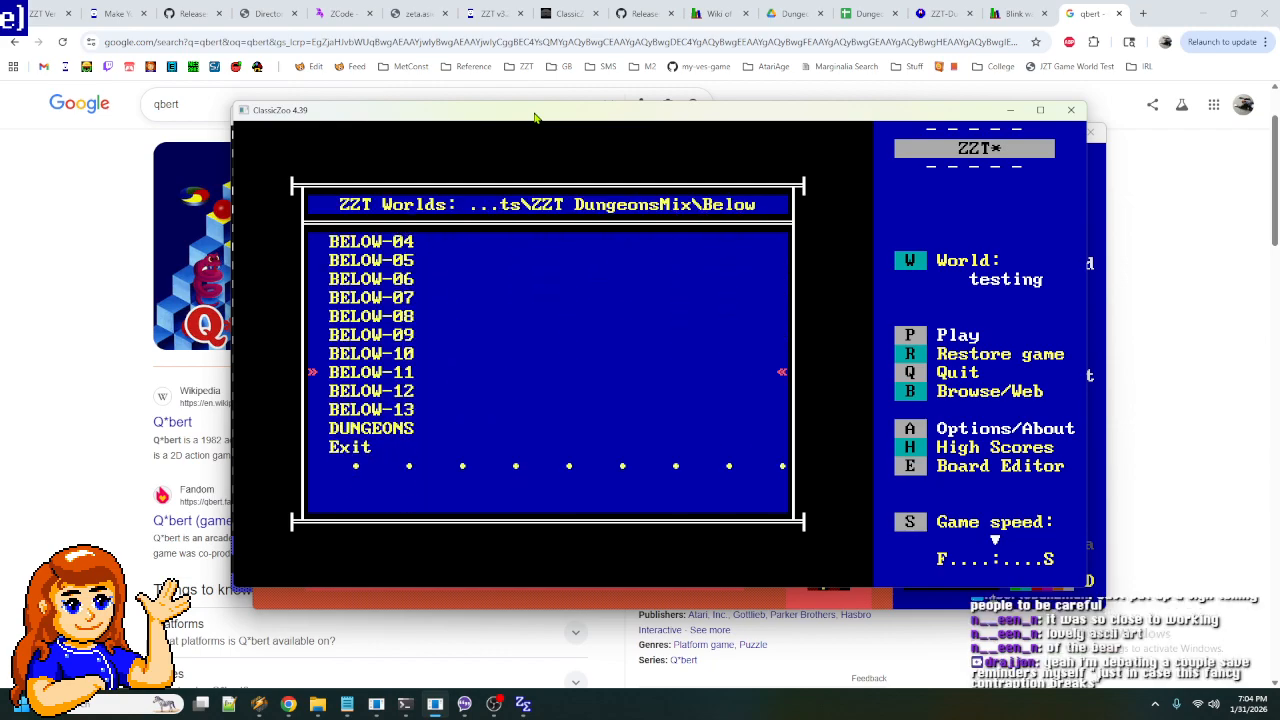
pyautogui.press('Down')
pyautogui.press('Down')
pyautogui.press('Return')
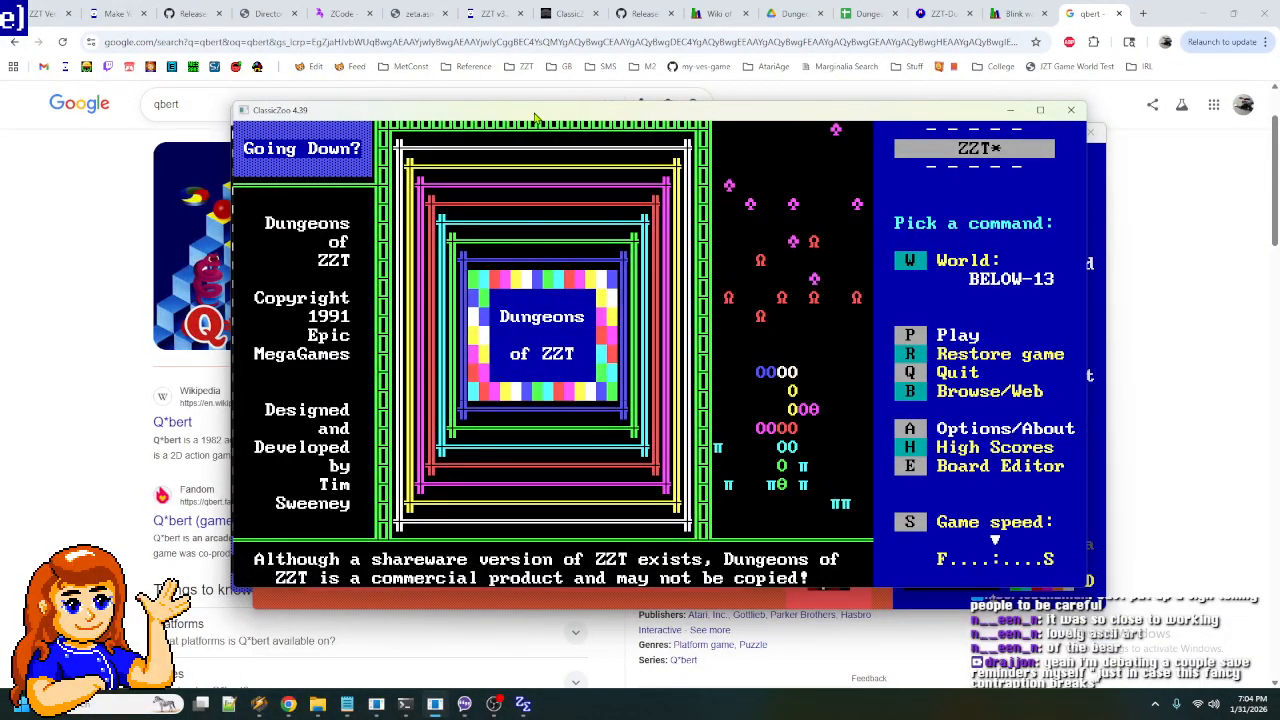
pyautogui.press('p')
pyautogui.press('q')
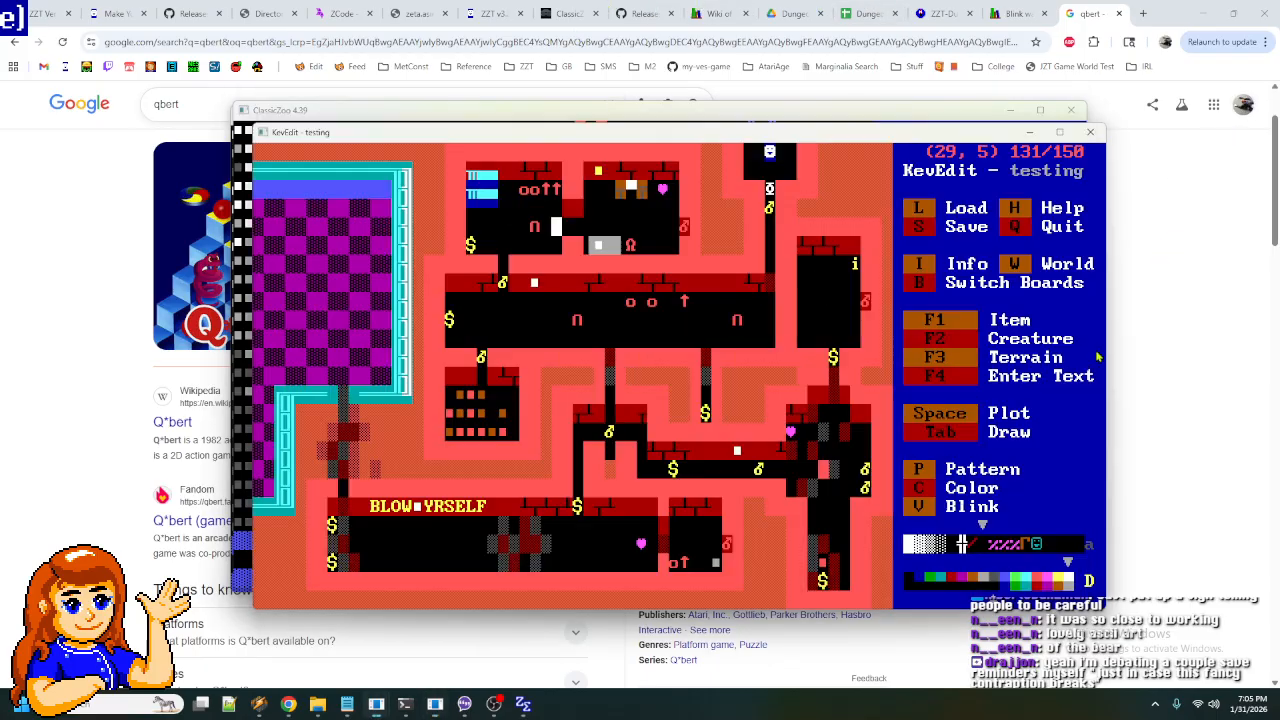
# - Load the BELOW-12 world from the Below folder and move to the board with the "Prepare for Your Doom" banner
pyautogui.press('l')
pyautogui.press('Down')
pyautogui.press('Down')
pyautogui.press('Down')
pyautogui.press('Down')
pyautogui.press('Return')
pyautogui.press('Down')
pyautogui.press('Down')
pyautogui.press('Down')
pyautogui.press('Down')
pyautogui.press('Down')
pyautogui.press('Down')
pyautogui.press('Down')
pyautogui.press('Down')
pyautogui.press('Down')
pyautogui.press('Down')
pyautogui.press('Down')
pyautogui.press('Down')
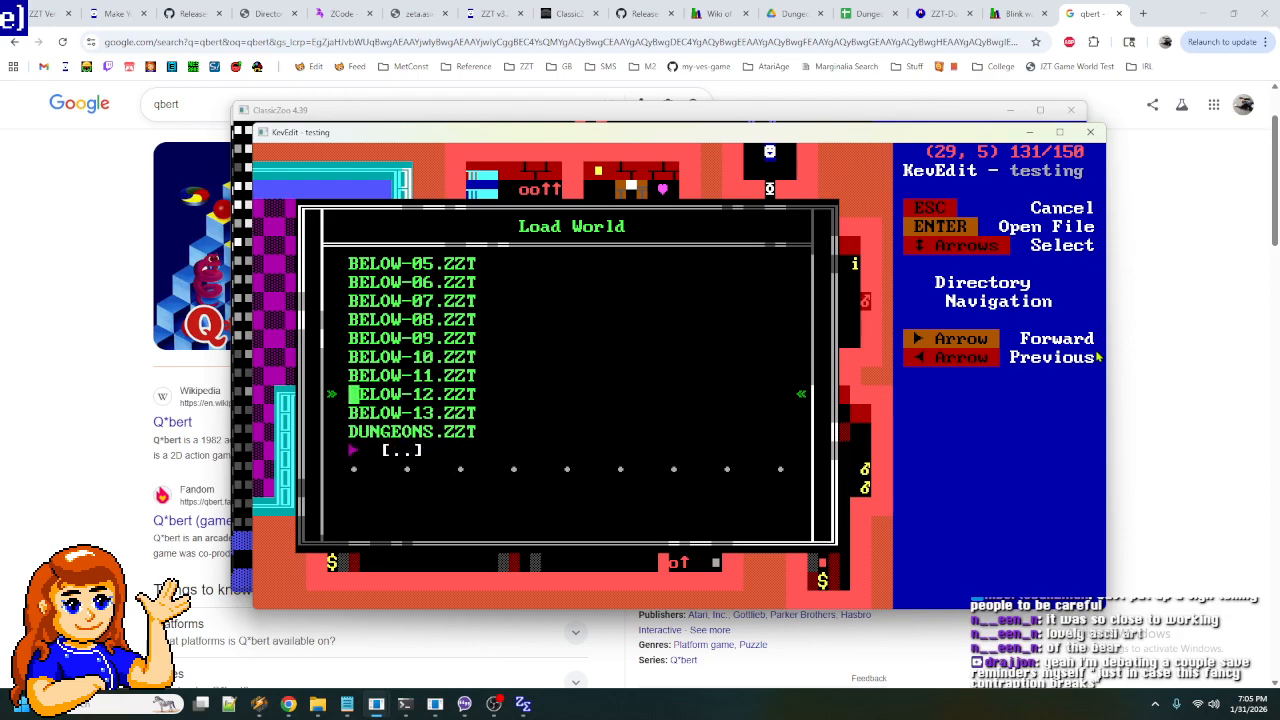
pyautogui.press('Return')
pyautogui.hotkey('ctrl', 'Up')
pyautogui.hotkey('ctrl', 'Up')
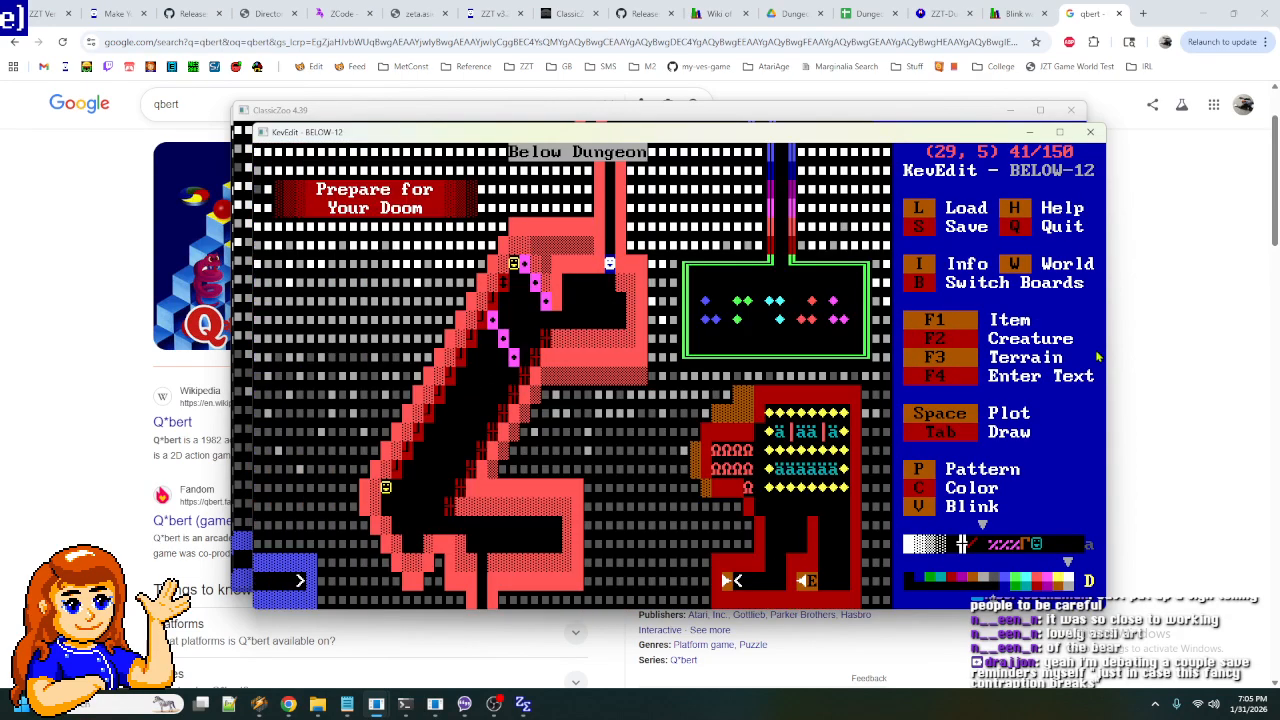
# - Copy the two-row "Prepare for Your Doom" banner, from (23, 4) to (2, 3), on the BELOW-12 board
pyautogui.press('Up')
pyautogui.press('Up')
pyautogui.press('Left')
pyautogui.press('Left')
pyautogui.press('Down')
pyautogui.press('Left')
pyautogui.press('Left')
pyautogui.press('Left')
pyautogui.hotkey('shift', 'Left')
pyautogui.hotkey('shift', 'Left')
pyautogui.hotkey('shift', 'Left')
pyautogui.hotkey('shift', 'Left')
pyautogui.hotkey('shift', 'Left')
pyautogui.hotkey('shift', 'Left')
pyautogui.hotkey('shift', 'Left')
pyautogui.hotkey('shift', 'Left')
pyautogui.hotkey('shift', 'Left')
pyautogui.hotkey('shift', 'Left')
pyautogui.hotkey('shift', 'Left')
pyautogui.hotkey('shift', 'Left')
pyautogui.hotkey('shift', 'Left')
pyautogui.hotkey('shift', 'Left')
pyautogui.hotkey('shift', 'Left')
pyautogui.hotkey('shift', 'Left')
pyautogui.hotkey('shift', 'Left')
pyautogui.hotkey('shift', 'Left')
pyautogui.hotkey('shift', 'Left')
pyautogui.hotkey('shift', 'Left')
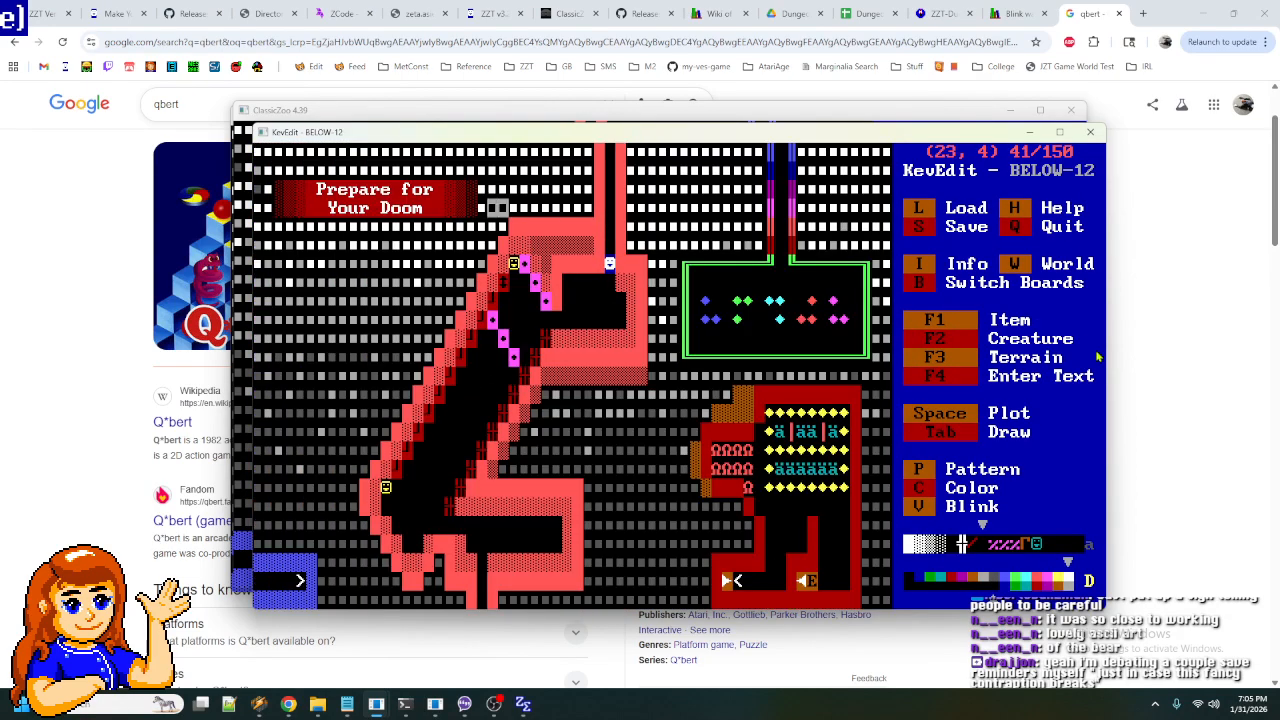
pyautogui.hotkey('shift', 'Up')
pyautogui.hotkey('shift', 'Right')
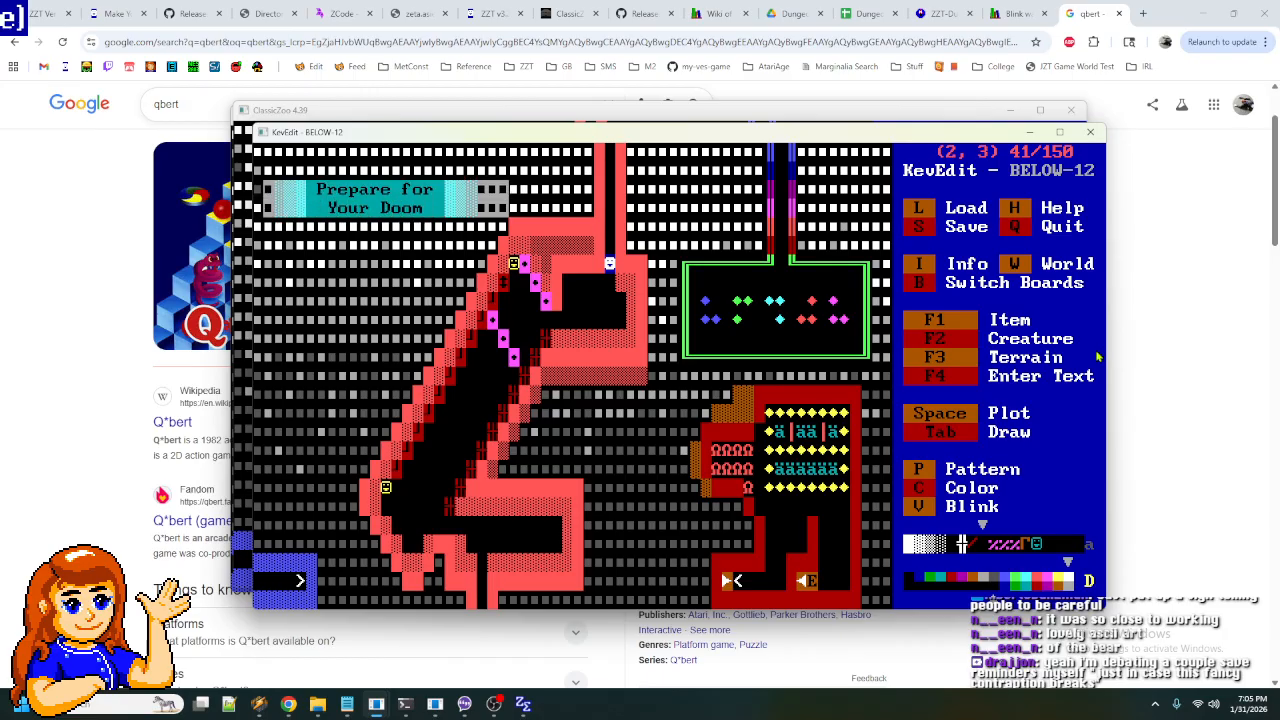
pyautogui.hotkey('ctrl', 'c')
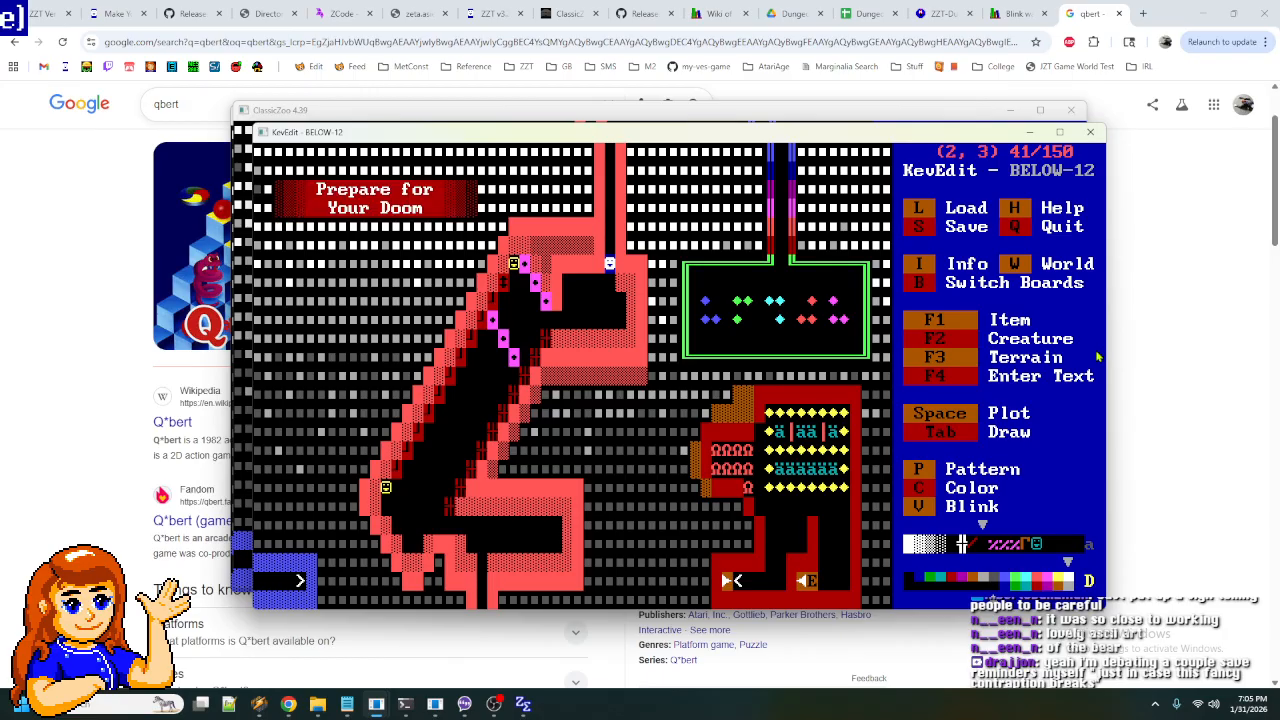
# - Load the BELOW-13 world and paste the copied "Prepare for Your Doom" banner at (2, 3) on its matching board
pyautogui.press('l')
pyautogui.press('Down')
pyautogui.press('Down')
pyautogui.press('Down')
pyautogui.press('Down')
pyautogui.press('Down')
pyautogui.press('Down')
pyautogui.press('Down')
pyautogui.press('Down')
pyautogui.press('Down')
pyautogui.press('Down')
pyautogui.press('Down')
pyautogui.press('Down')
pyautogui.press('Down')
pyautogui.press('Return')
pyautogui.hotkey('ctrl', 'v')
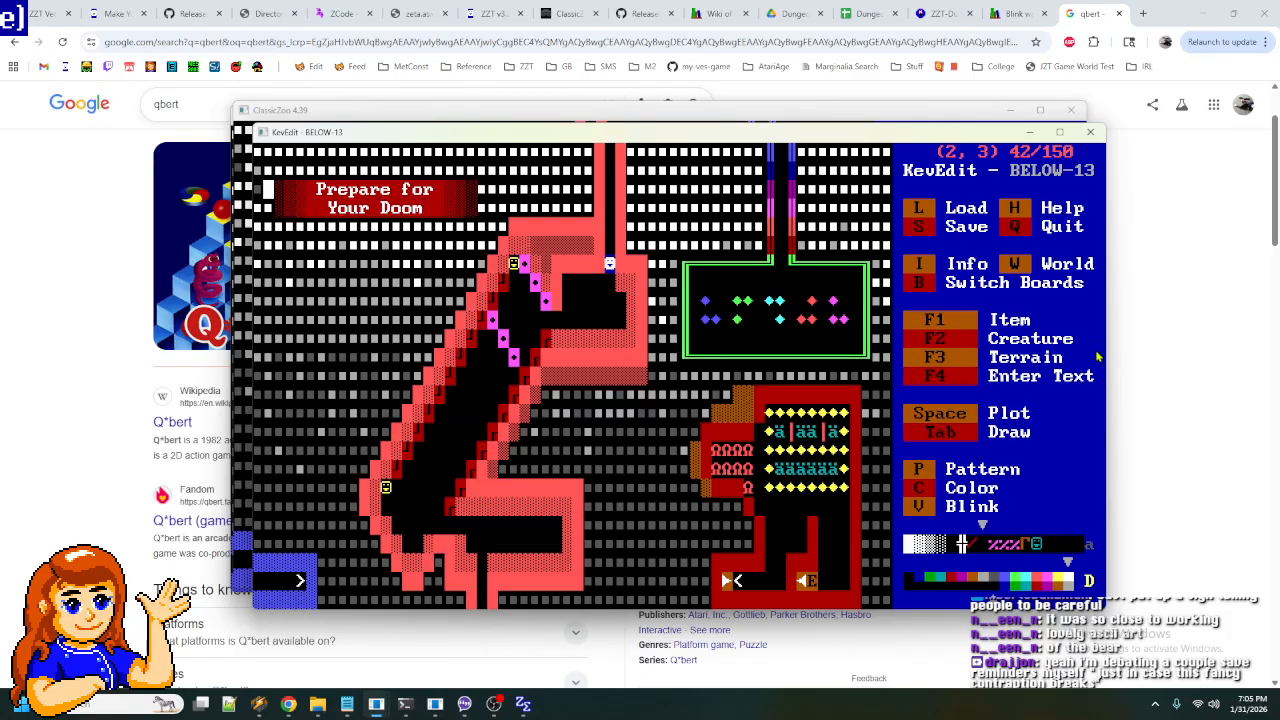
# - Save the world as BELOW-13, overwriting the existing file, and shift the editor window slightly up and left
pyautogui.press('s')
pyautogui.press('Return')
pyautogui.press('y')
pyautogui.moveTo(790, 131); pyautogui.dragTo(770, 113)
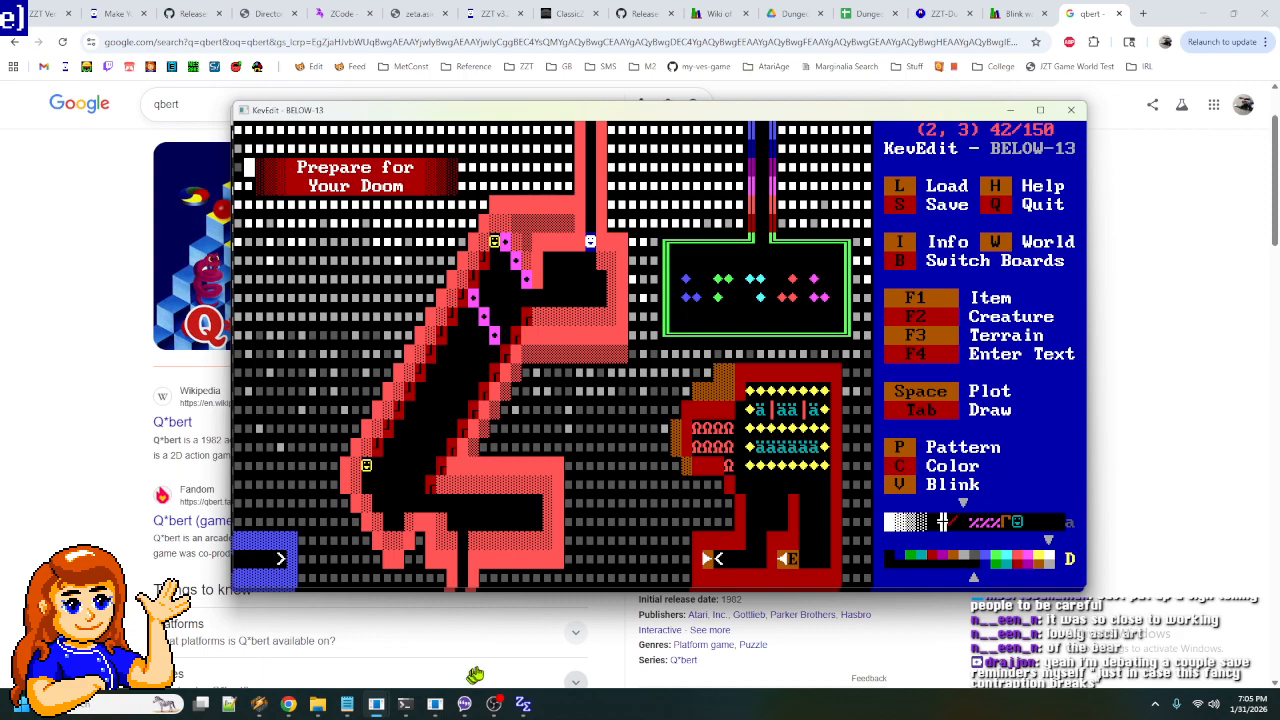
pyautogui.moveTo(710, 118); pyautogui.dragTo(706, 117)
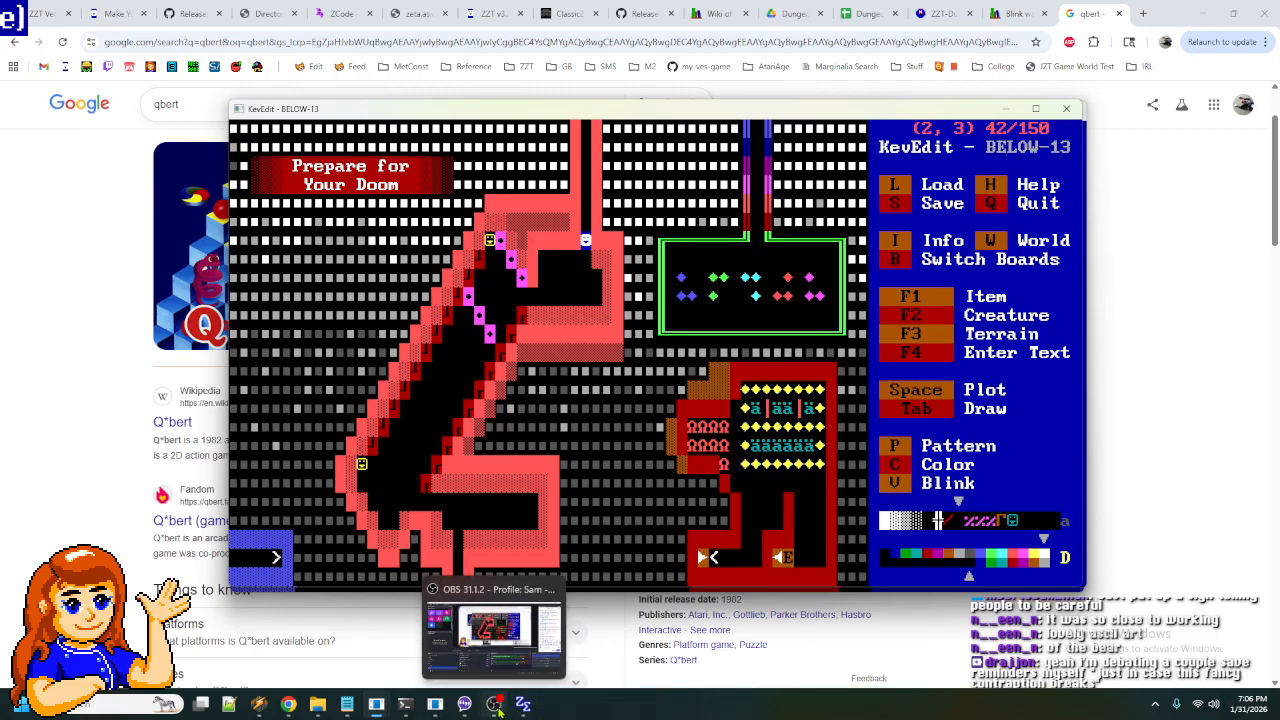
# - Switch to OBS and change the stream output to the ending scene
pyautogui.click(497, 652)
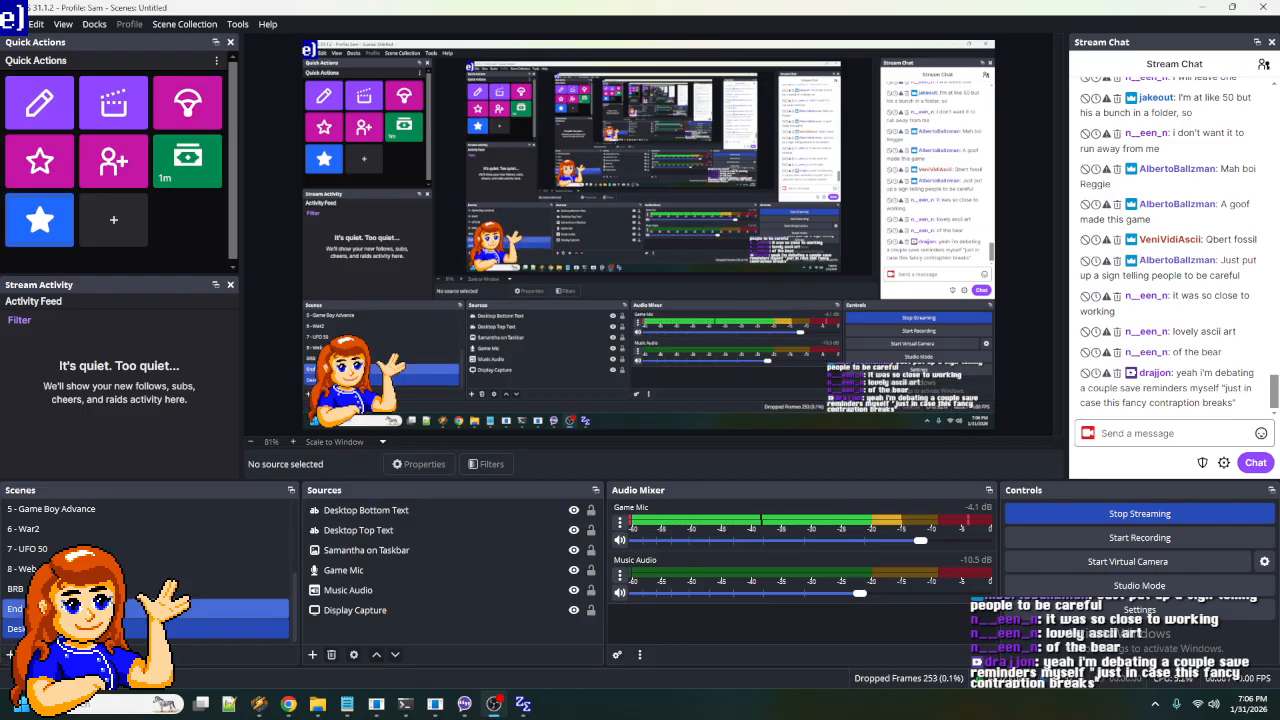
pyautogui.press('F8')
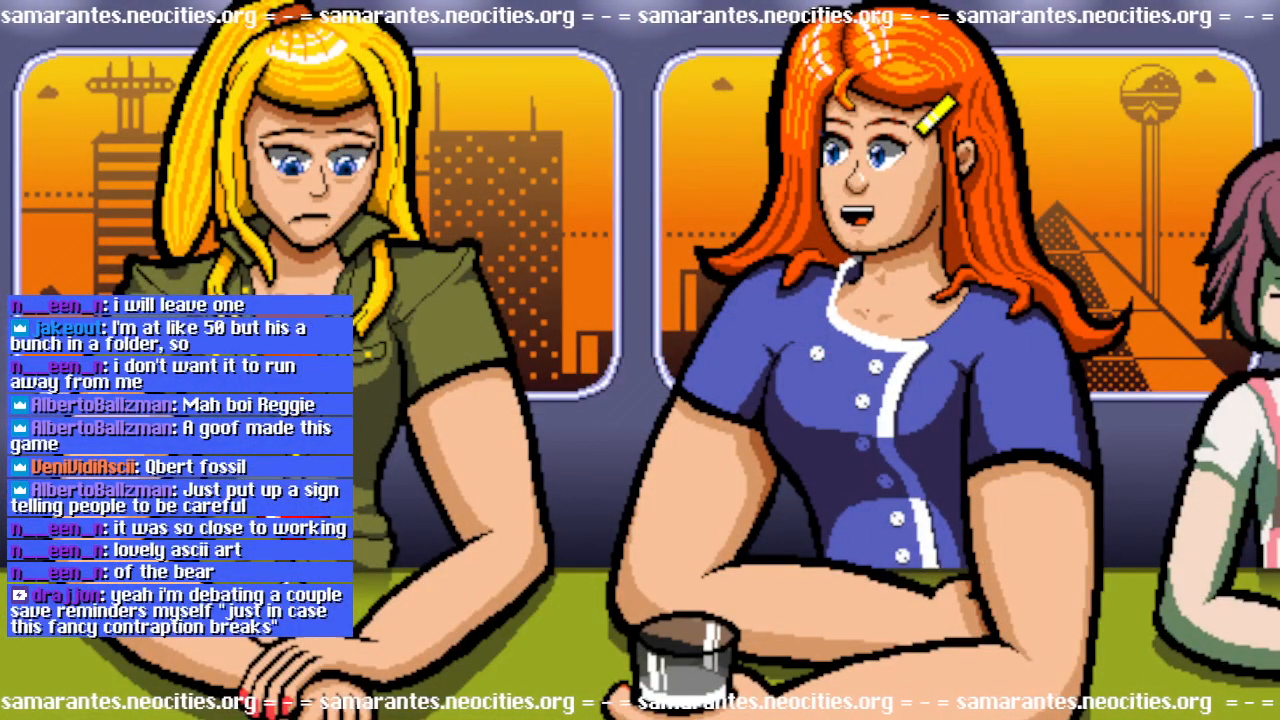